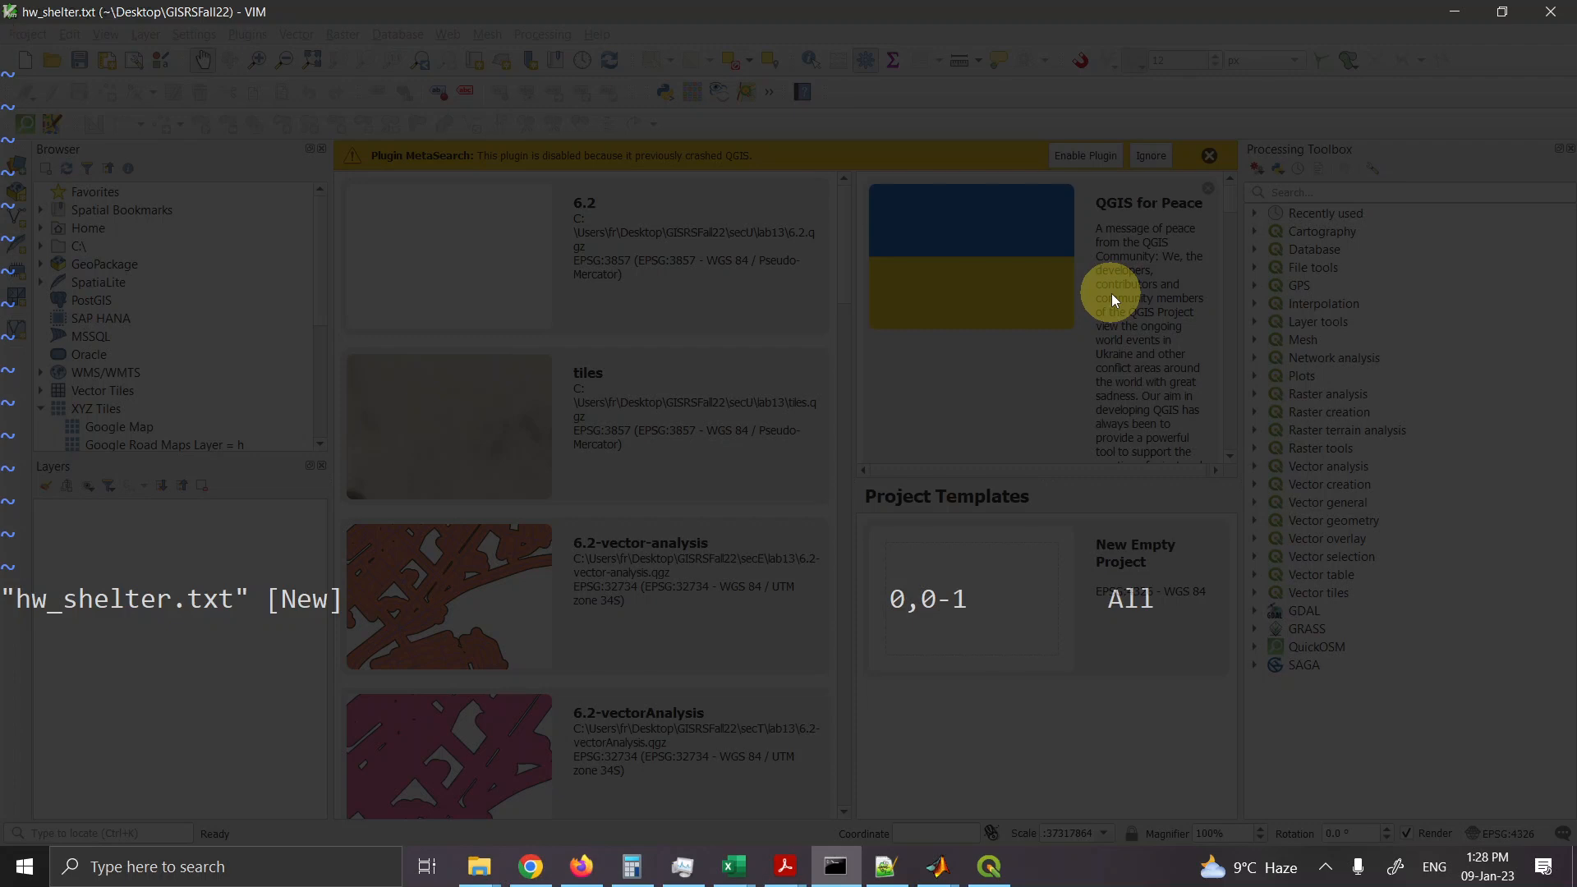
# Step: Start the instructions in hw_shelter.txt with "1. You need map of tehsil of Pakistan"
pyautogui.press('i')
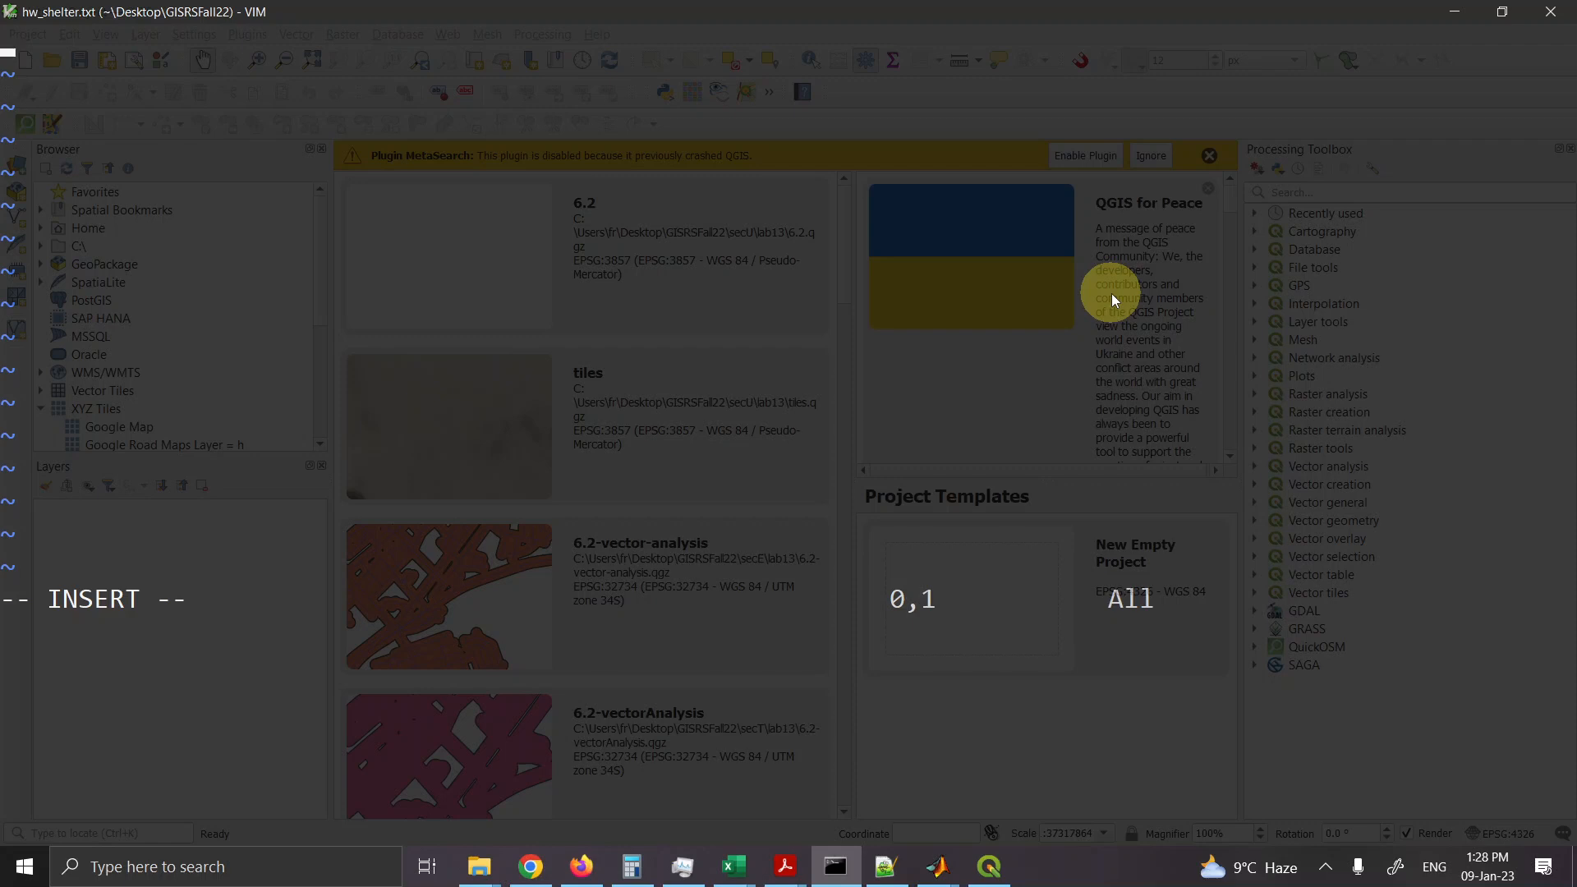
pyautogui.write('1')
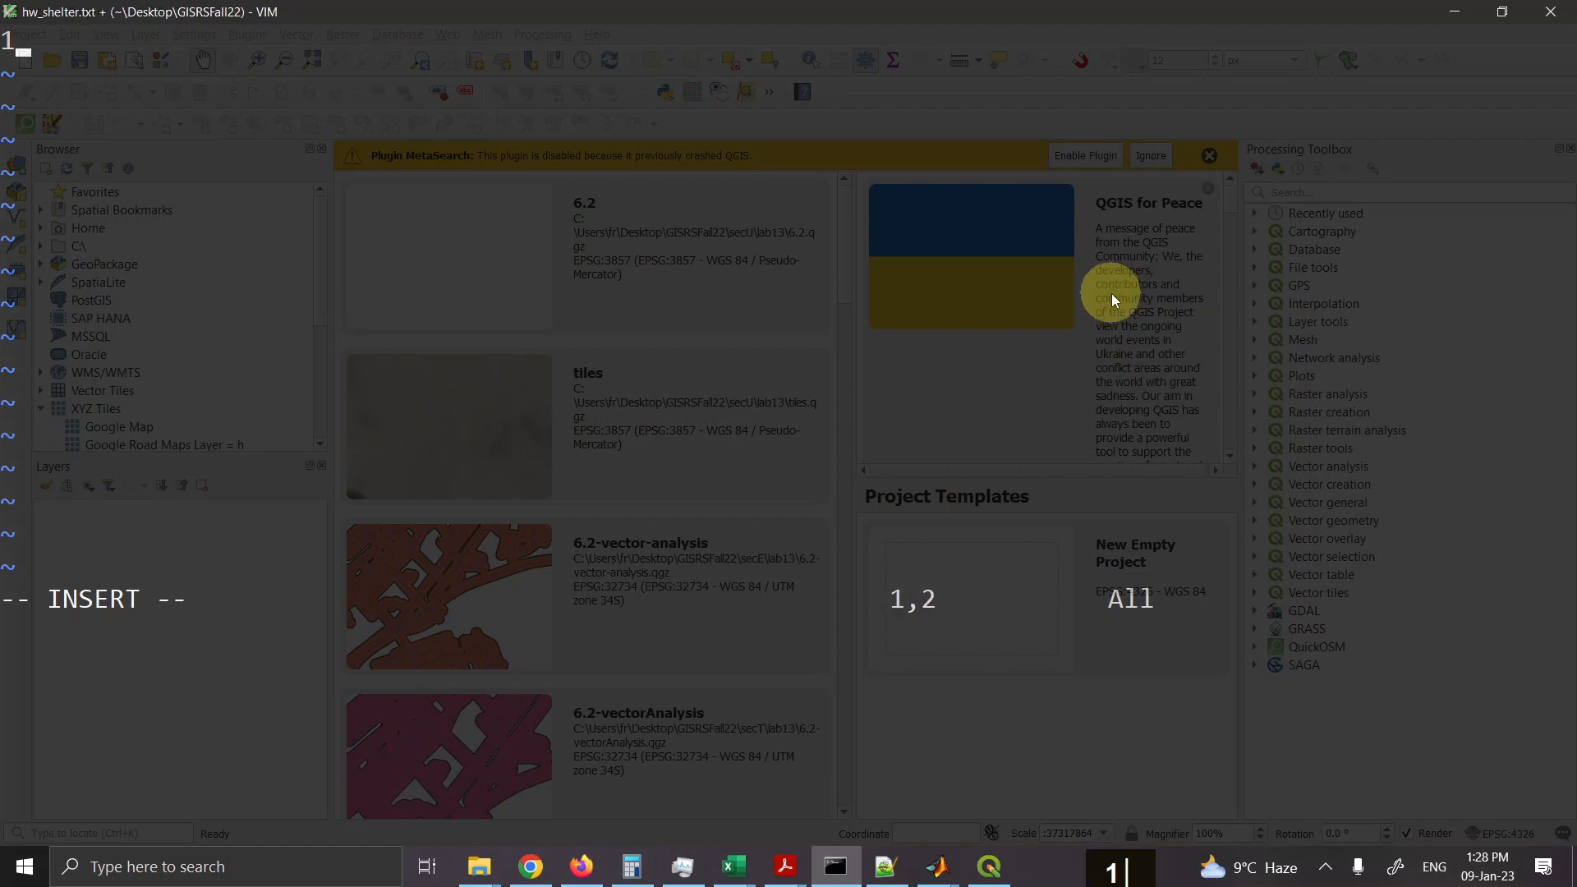
pyautogui.write('. T')
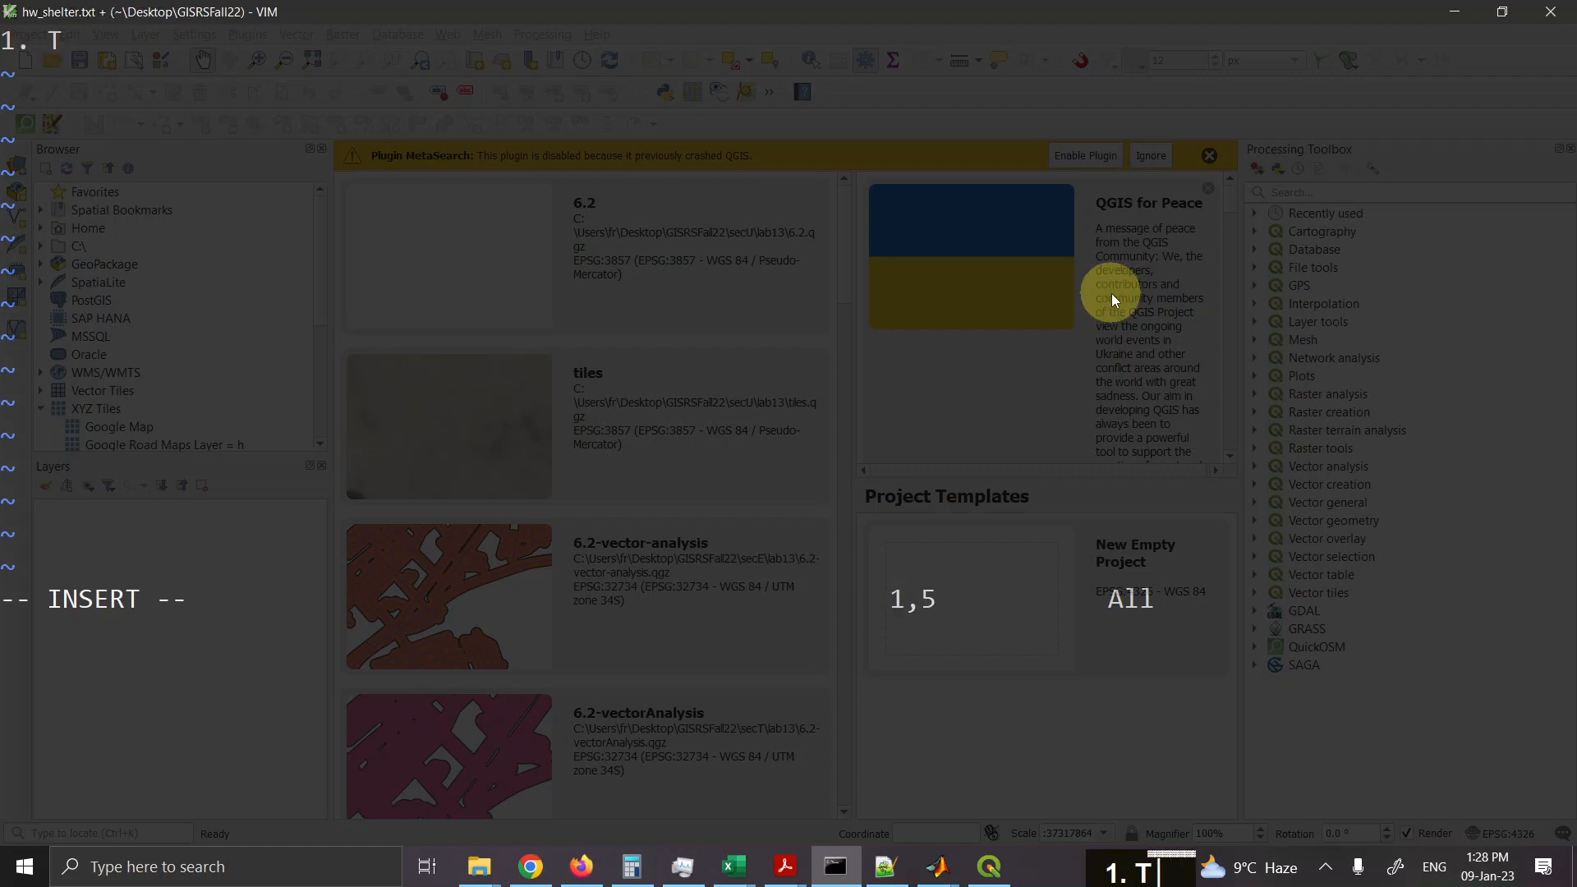
pyautogui.press('BackSpace')
pyautogui.write('You n')
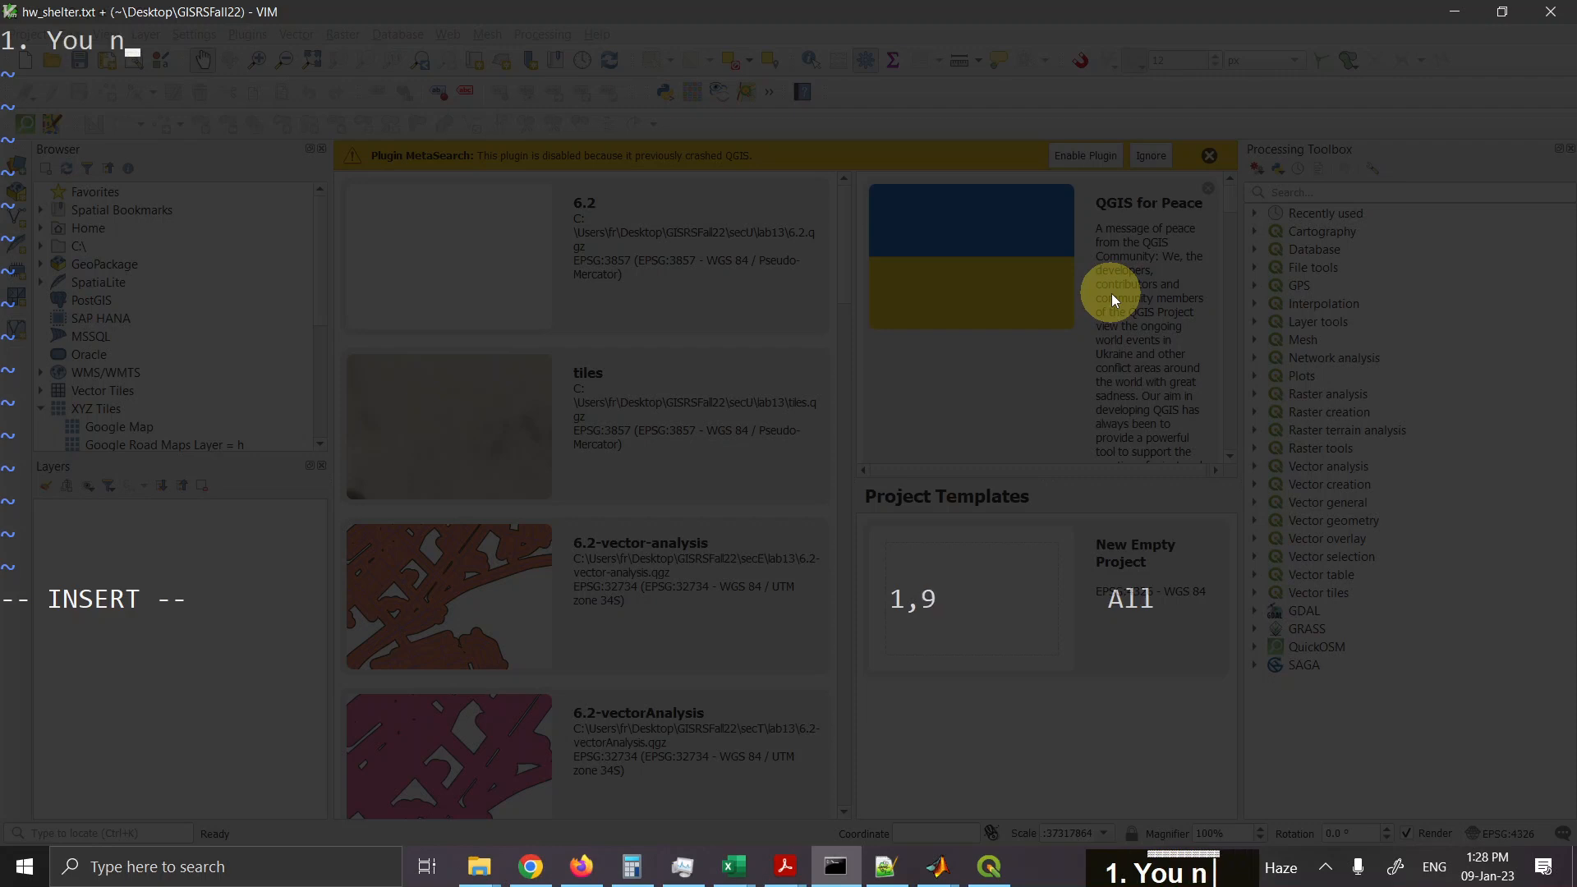
pyautogui.write('eed map')
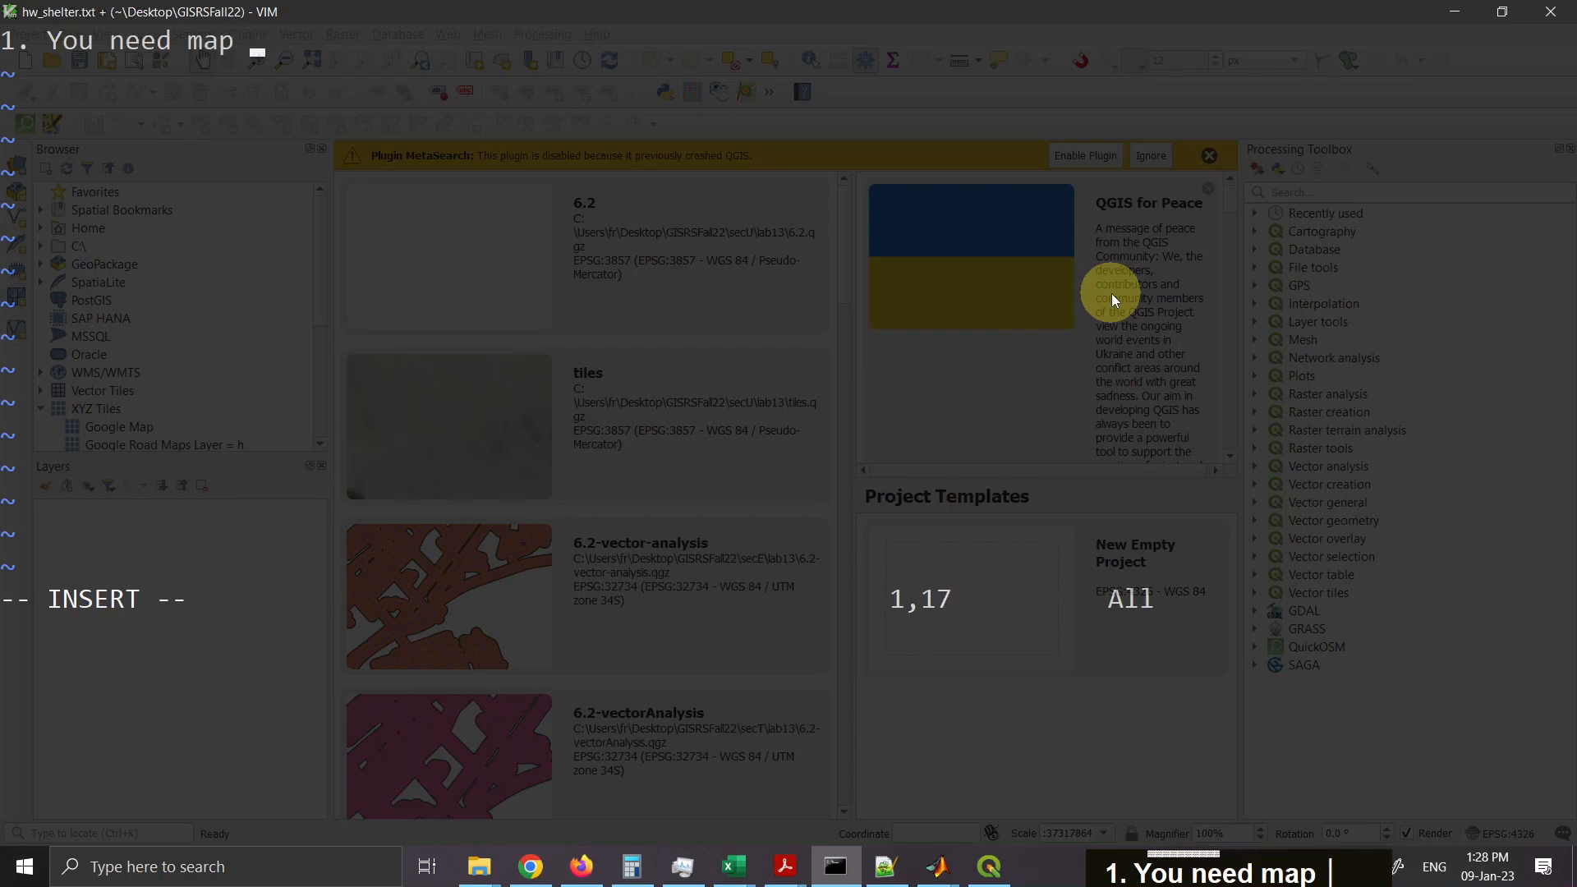
pyautogui.write(' of ')
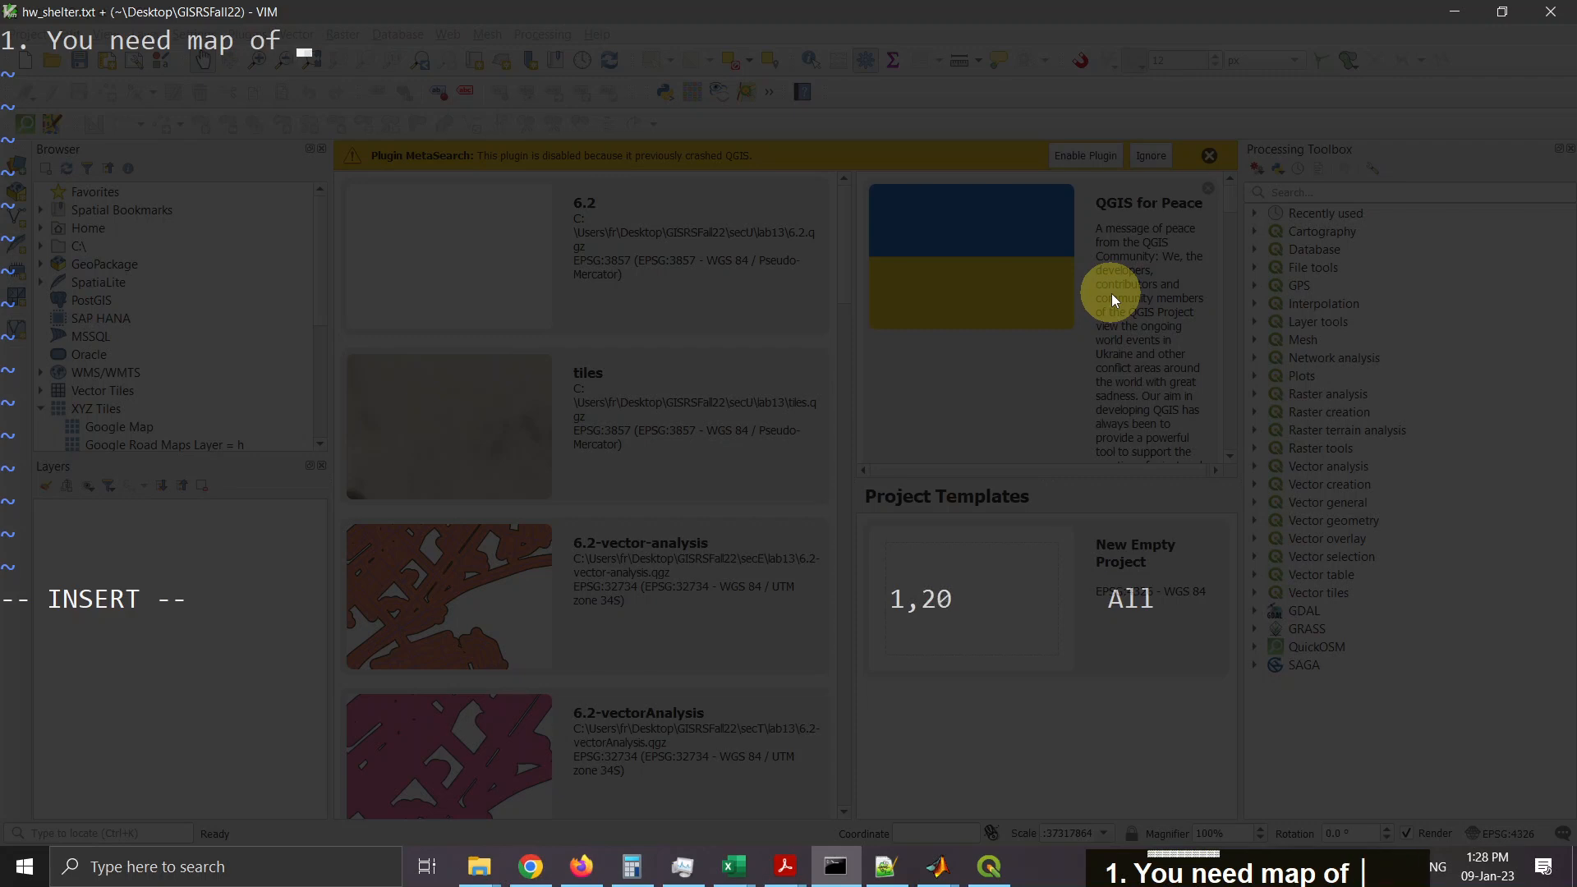
pyautogui.write('tehsil ')
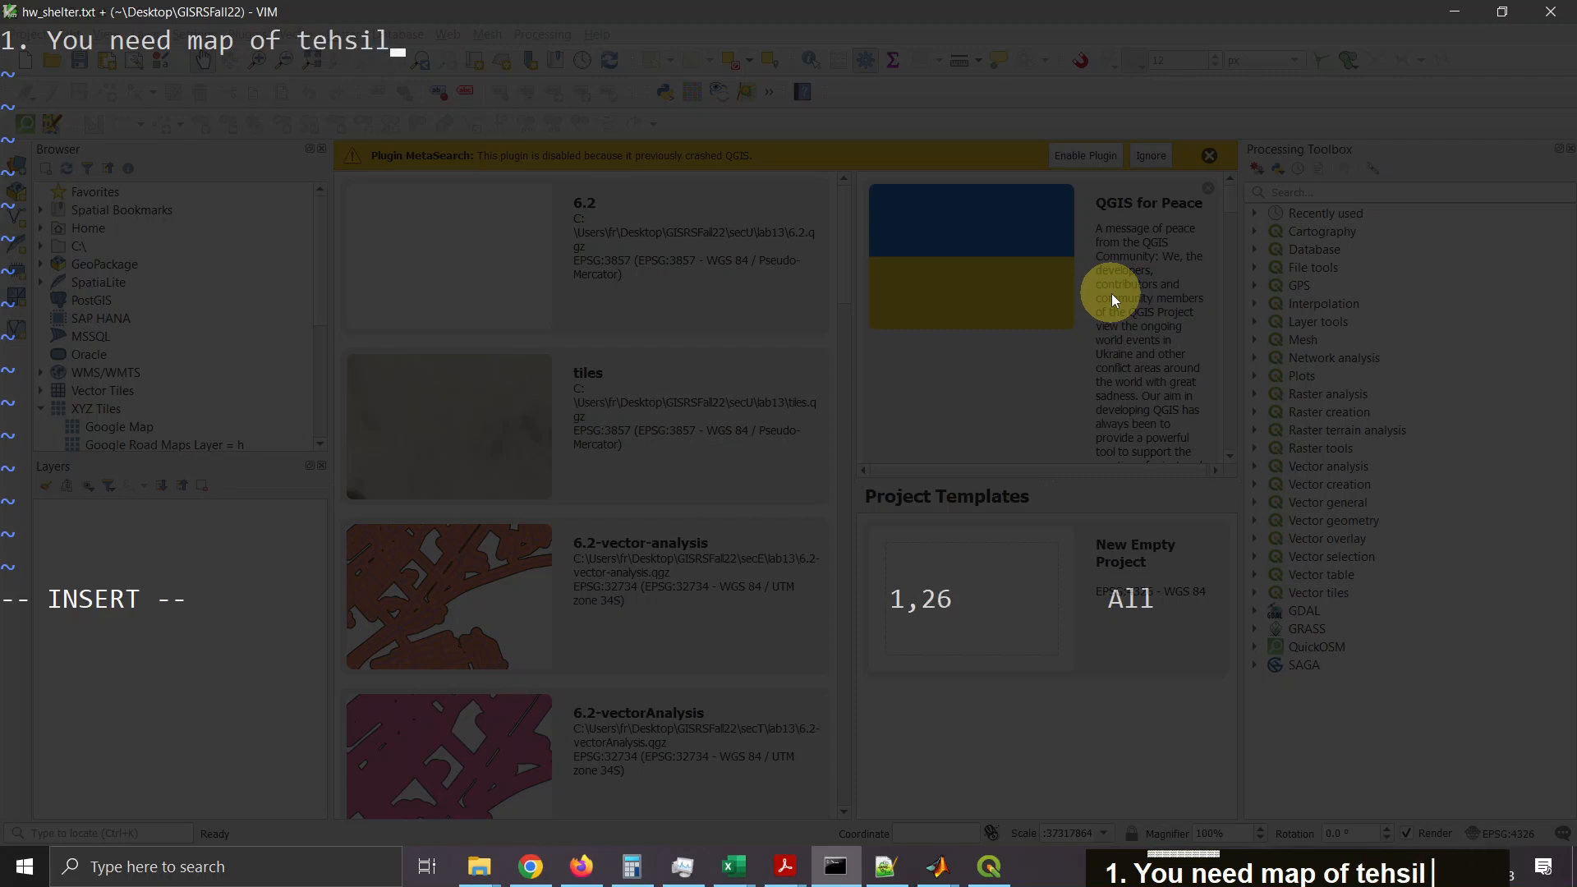
pyautogui.write('of Pakistan')
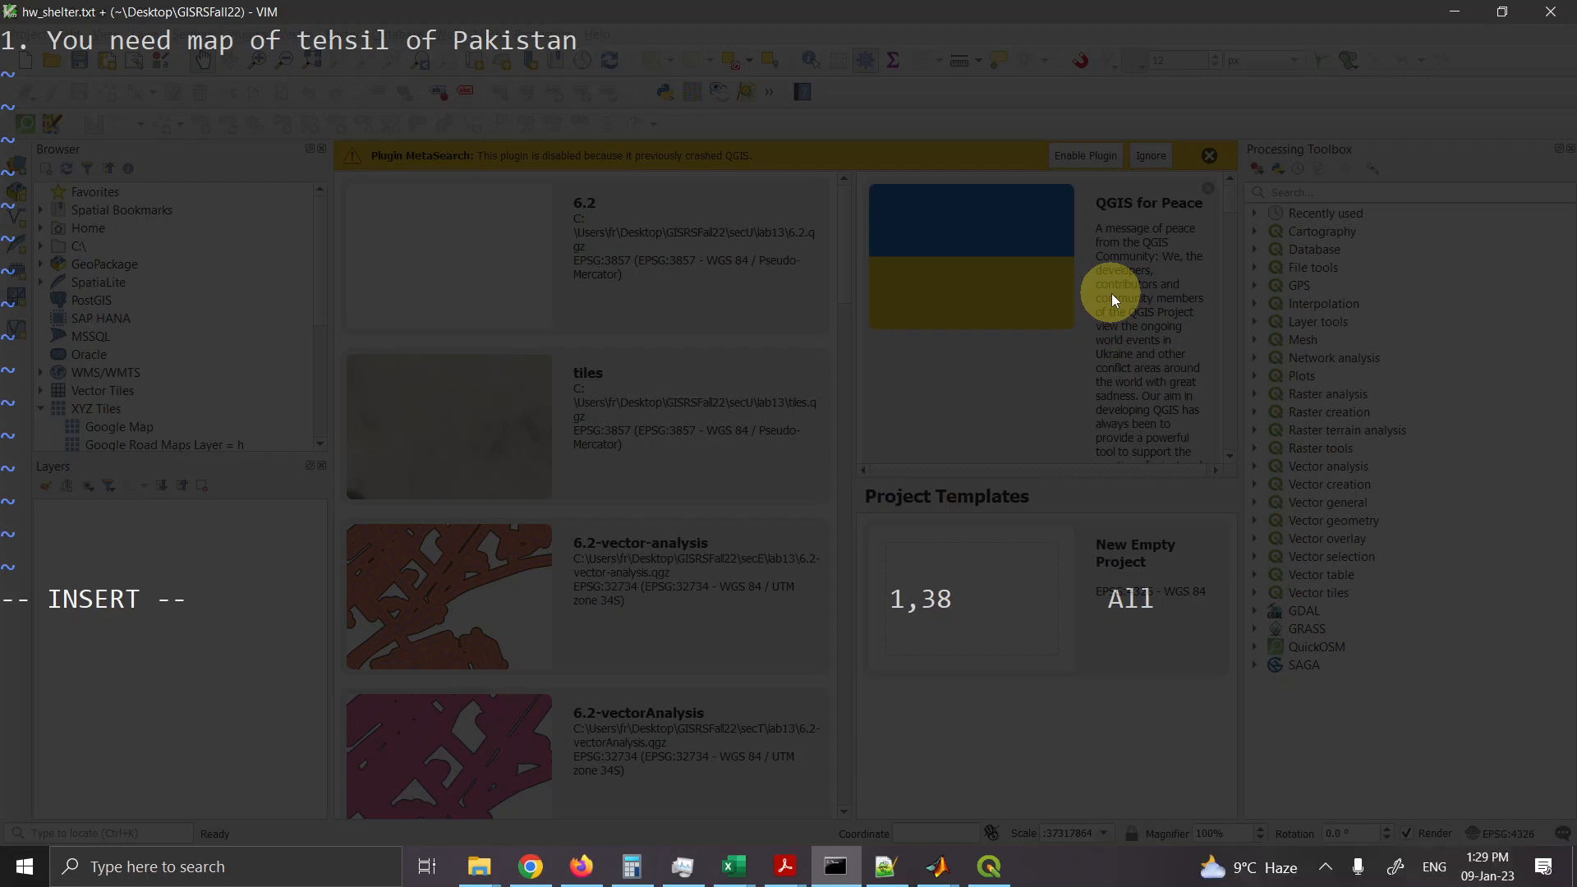
# Step: Continue item 1 with the words "so that it matched"
pyautogui.write('s')
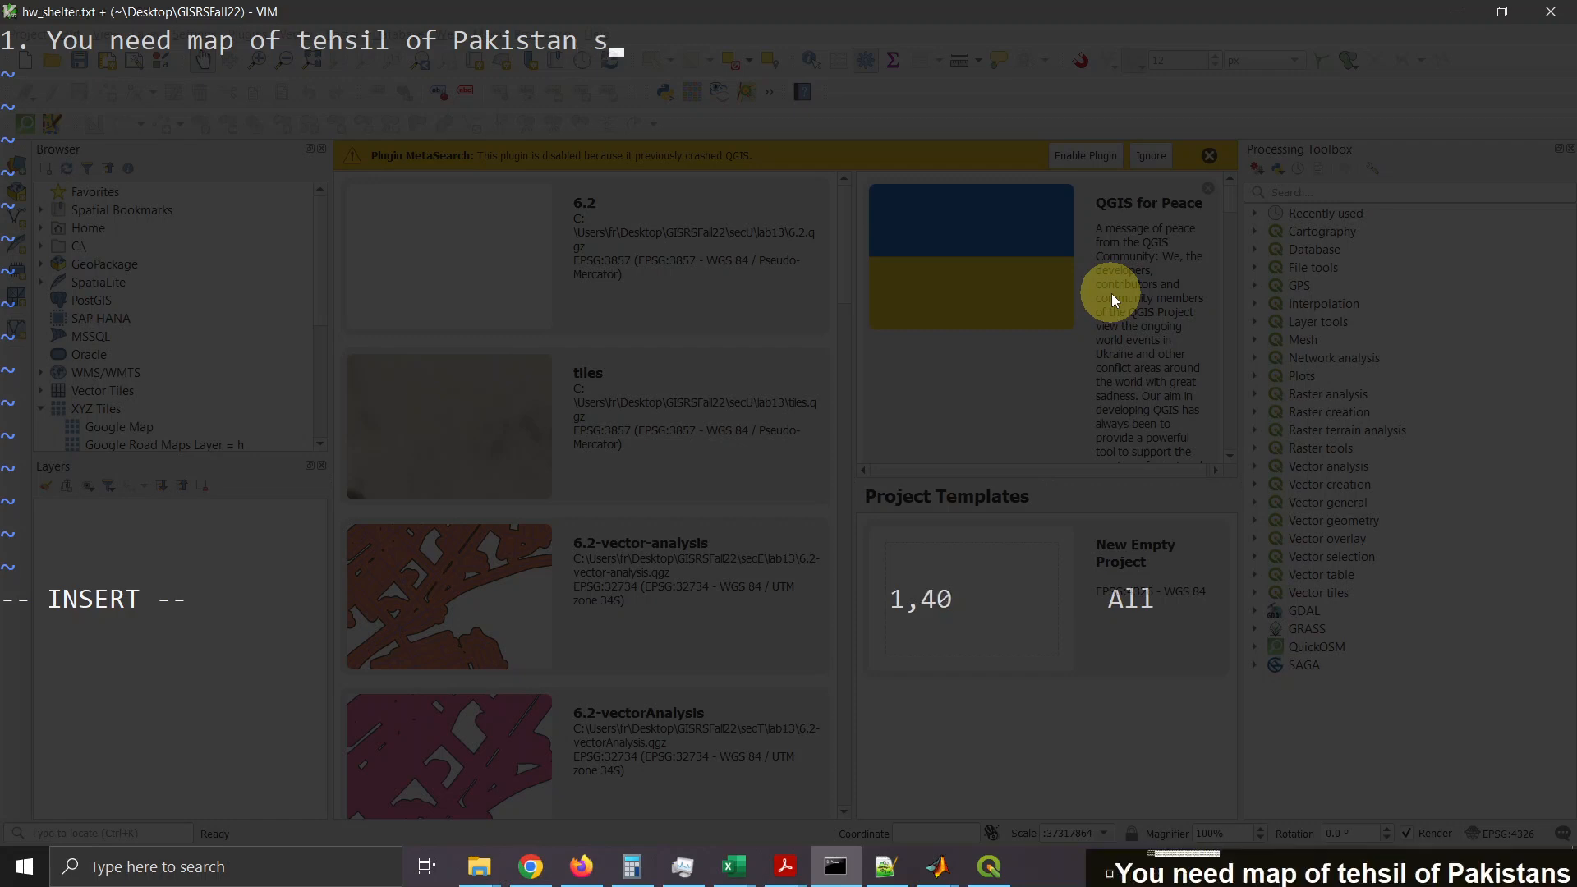
pyautogui.write('o that it ')
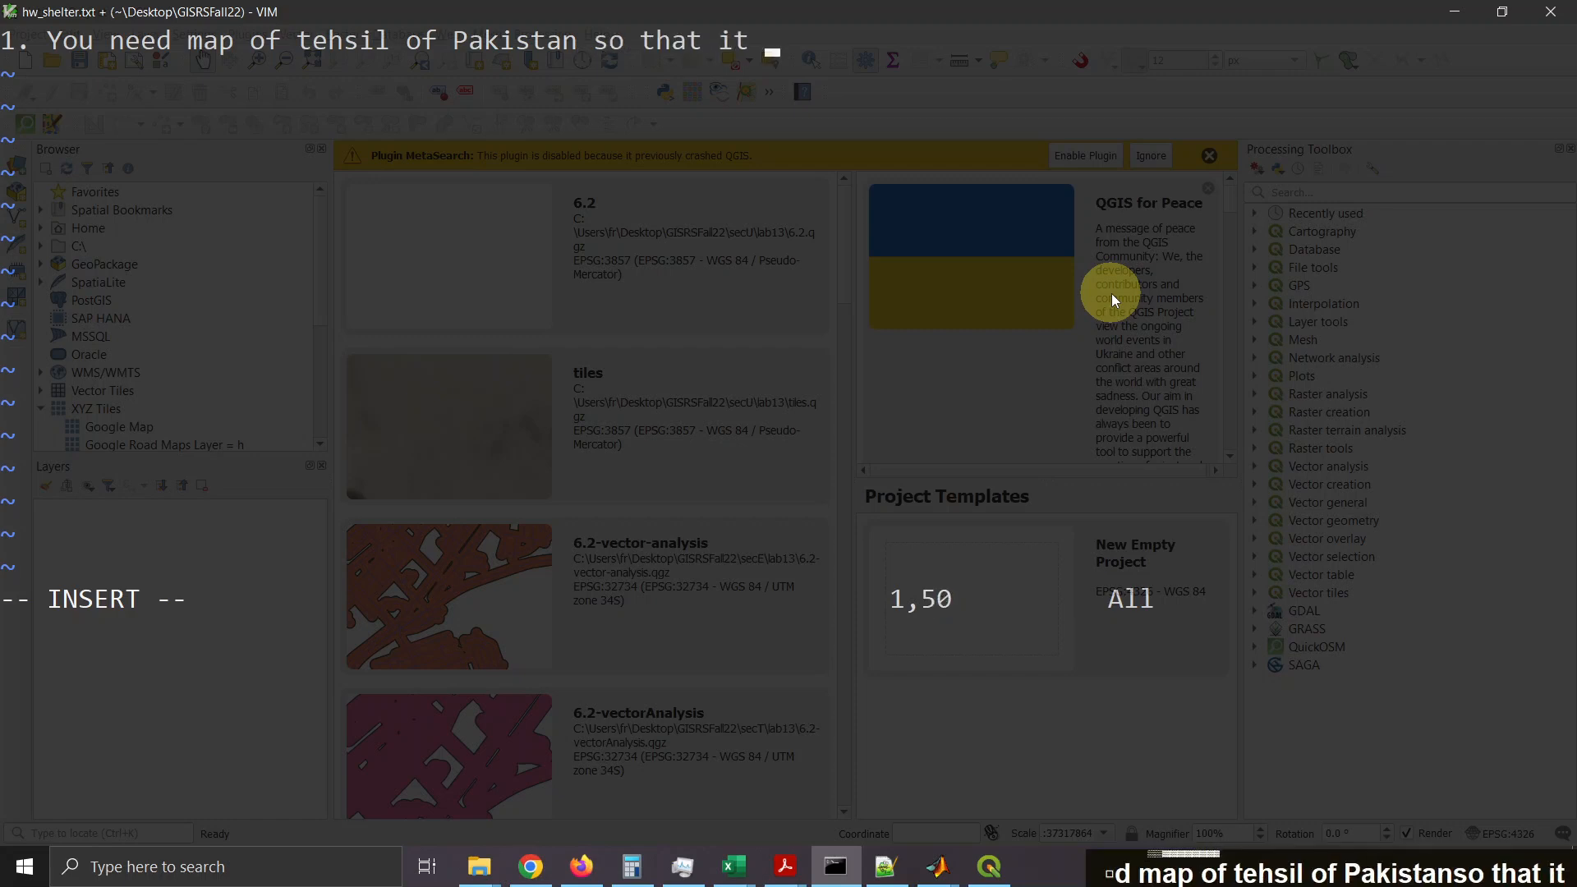
pyautogui.write('matched')
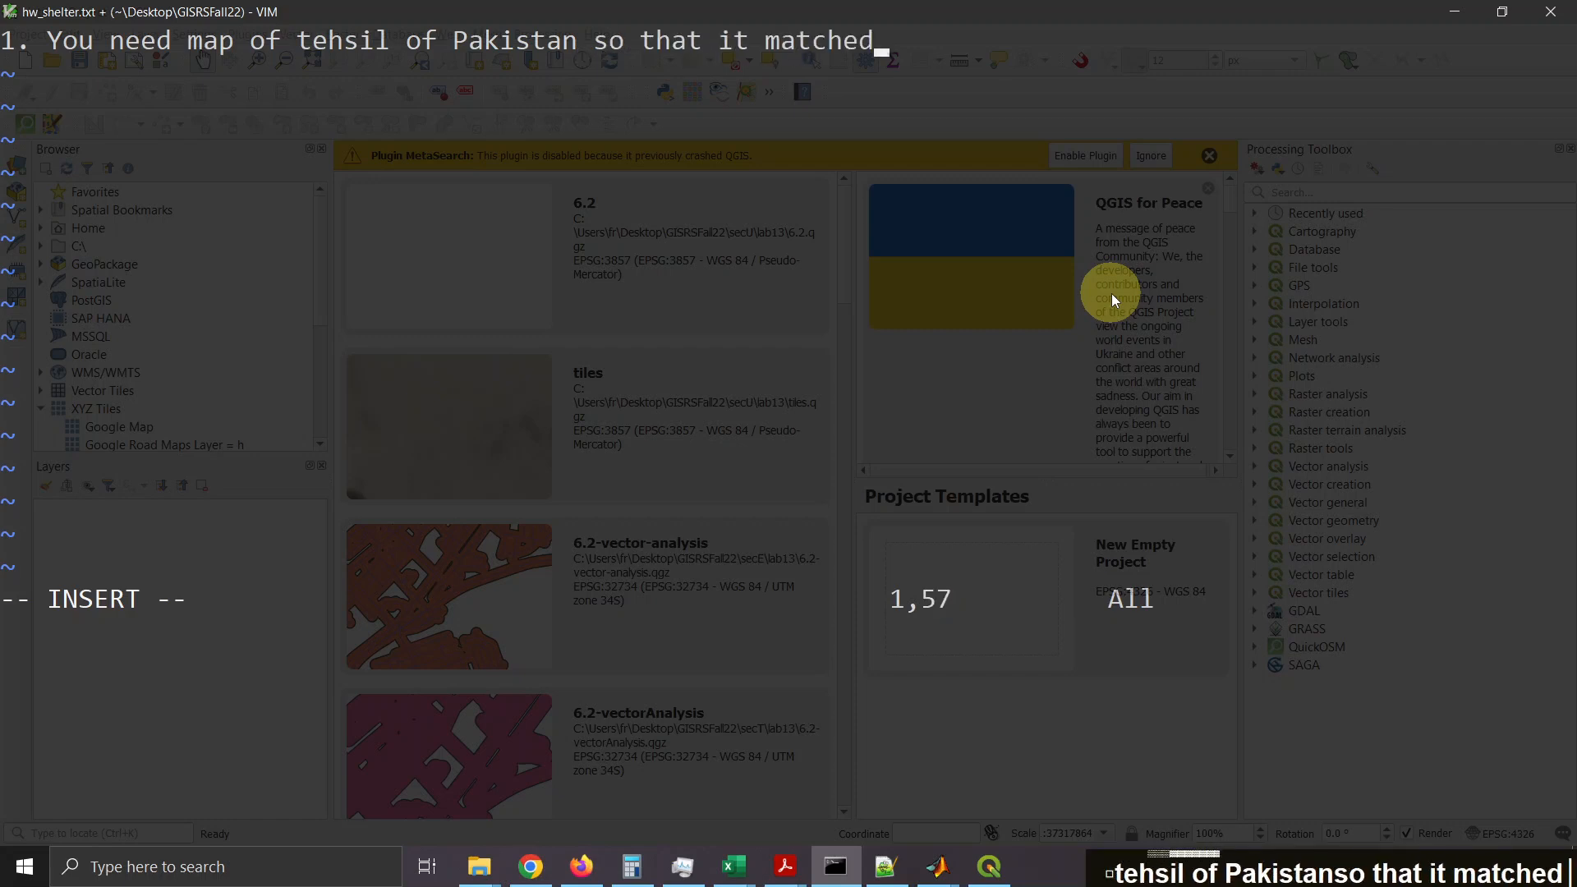
# Step: Replace "it matched" at the end of item 1 with "its Object_ID matches your class"
pyautogui.press('BackSpace')
pyautogui.write('s')
pyautogui.press('BackSpace')
pyautogui.press('BackSpace')
pyautogui.press('BackSpace')
pyautogui.press('BackSpace')
pyautogui.press('BackSpace')
pyautogui.press('BackSpace')
pyautogui.press('BackSpace')
pyautogui.press('BackSpace')
pyautogui.press('BackSpace')
pyautogui.press('BackSpace')
pyautogui.write('ts OB')
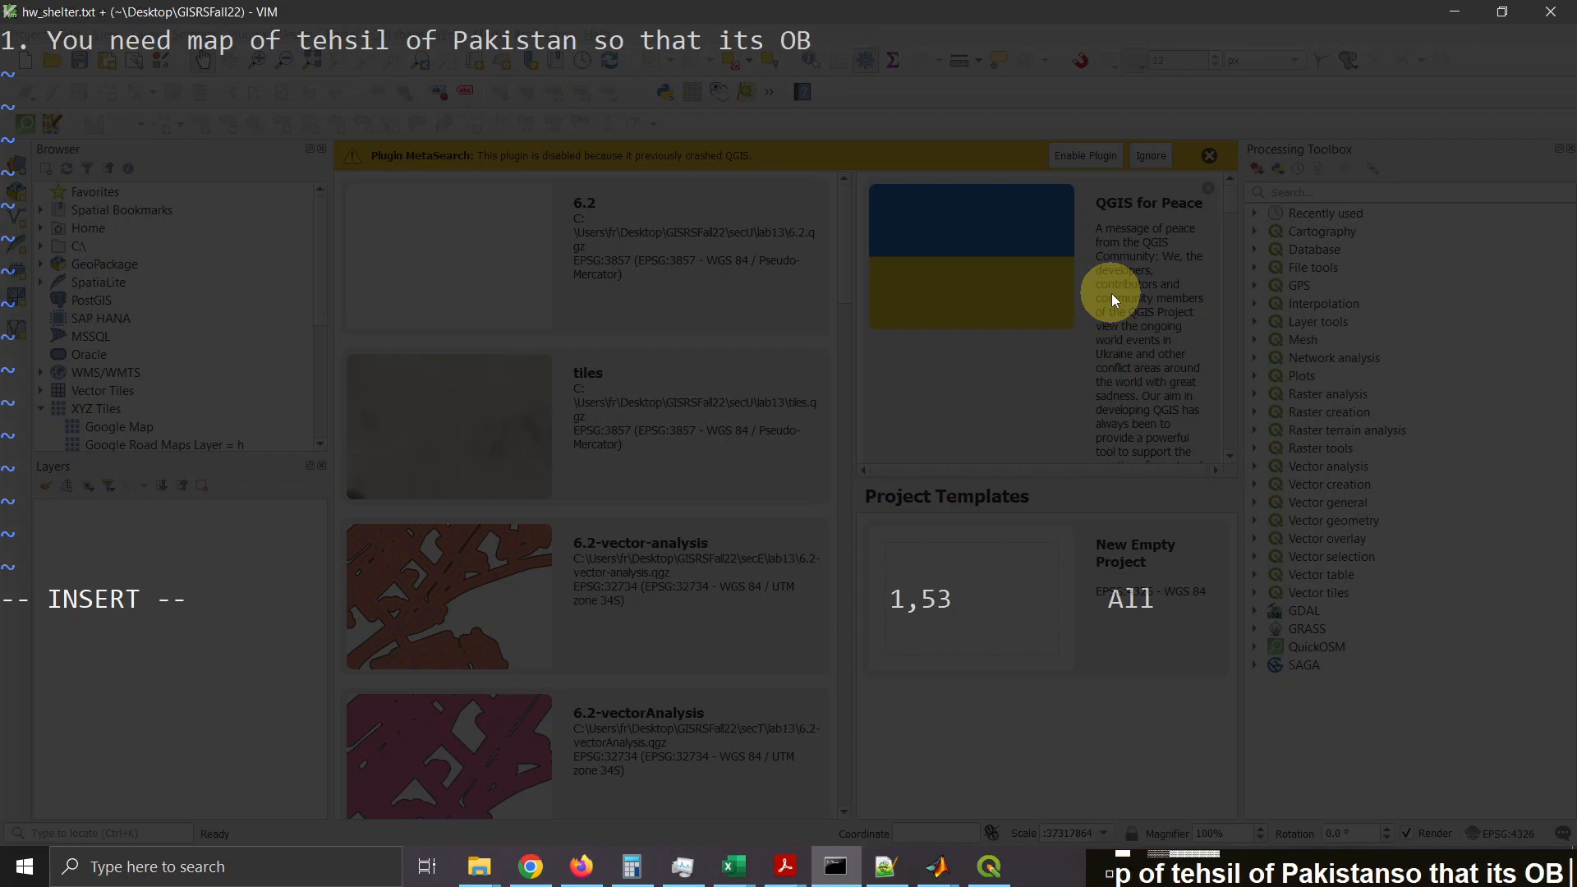
pyautogui.press('BackSpace')
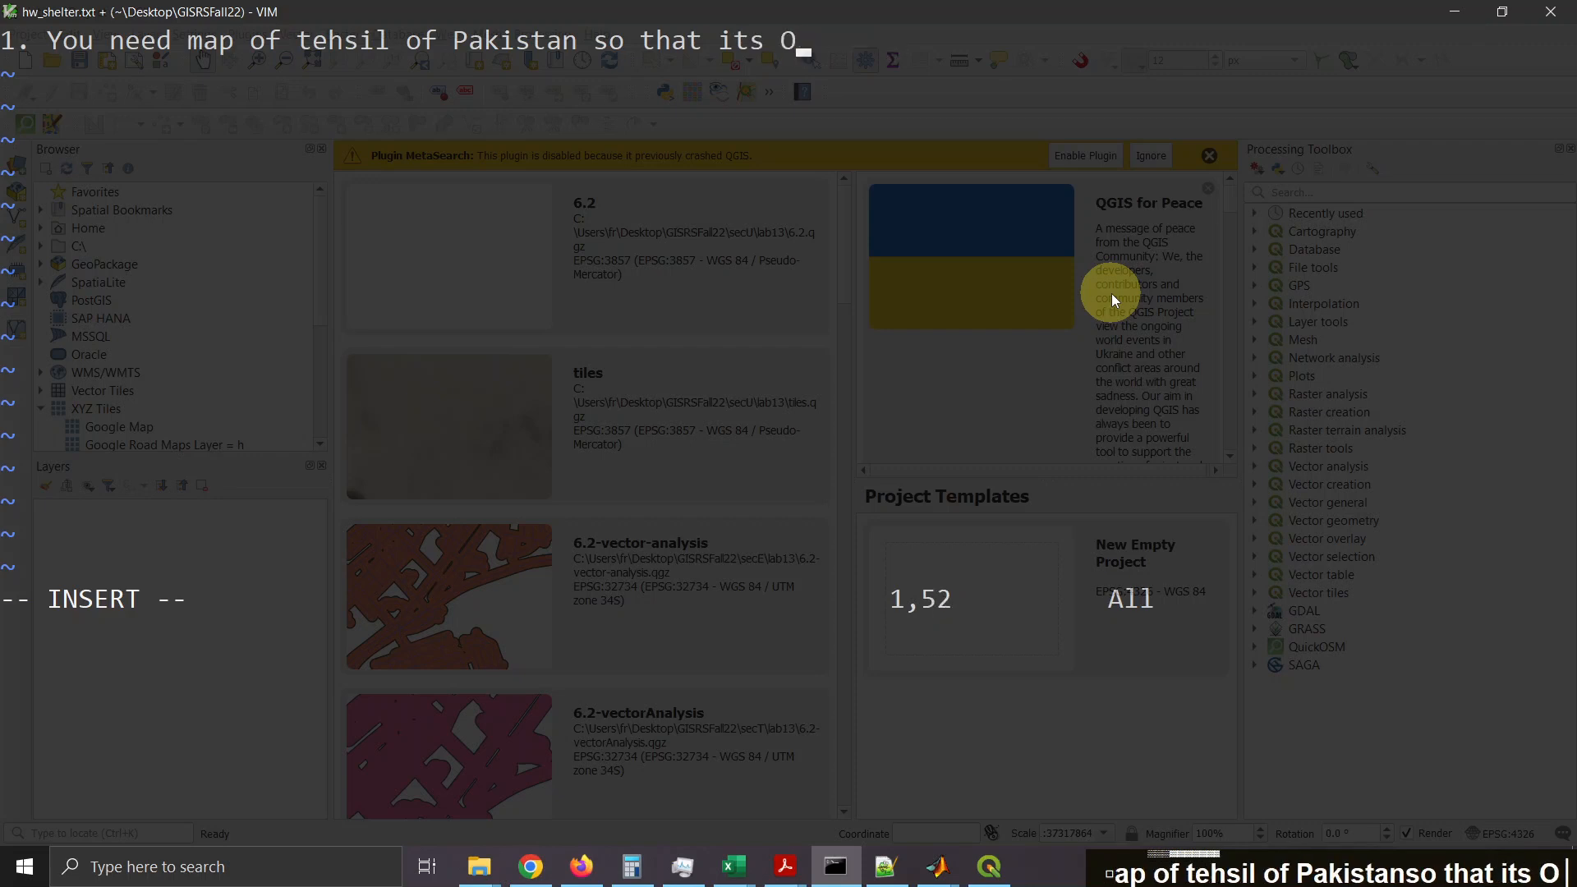
pyautogui.write('bject_I')
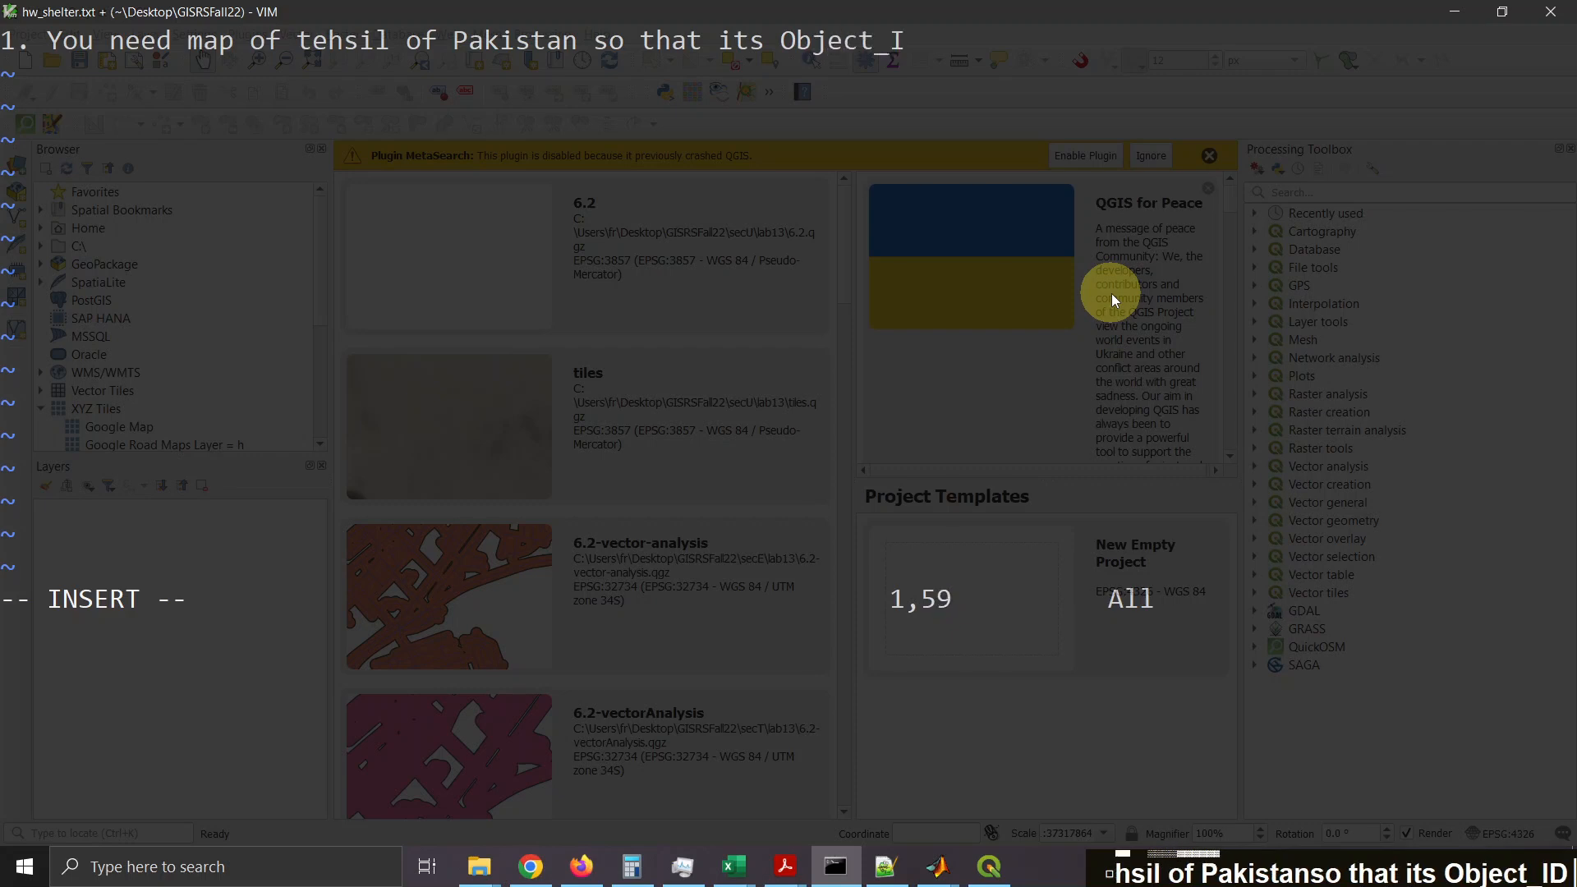
pyautogui.write('D matche')
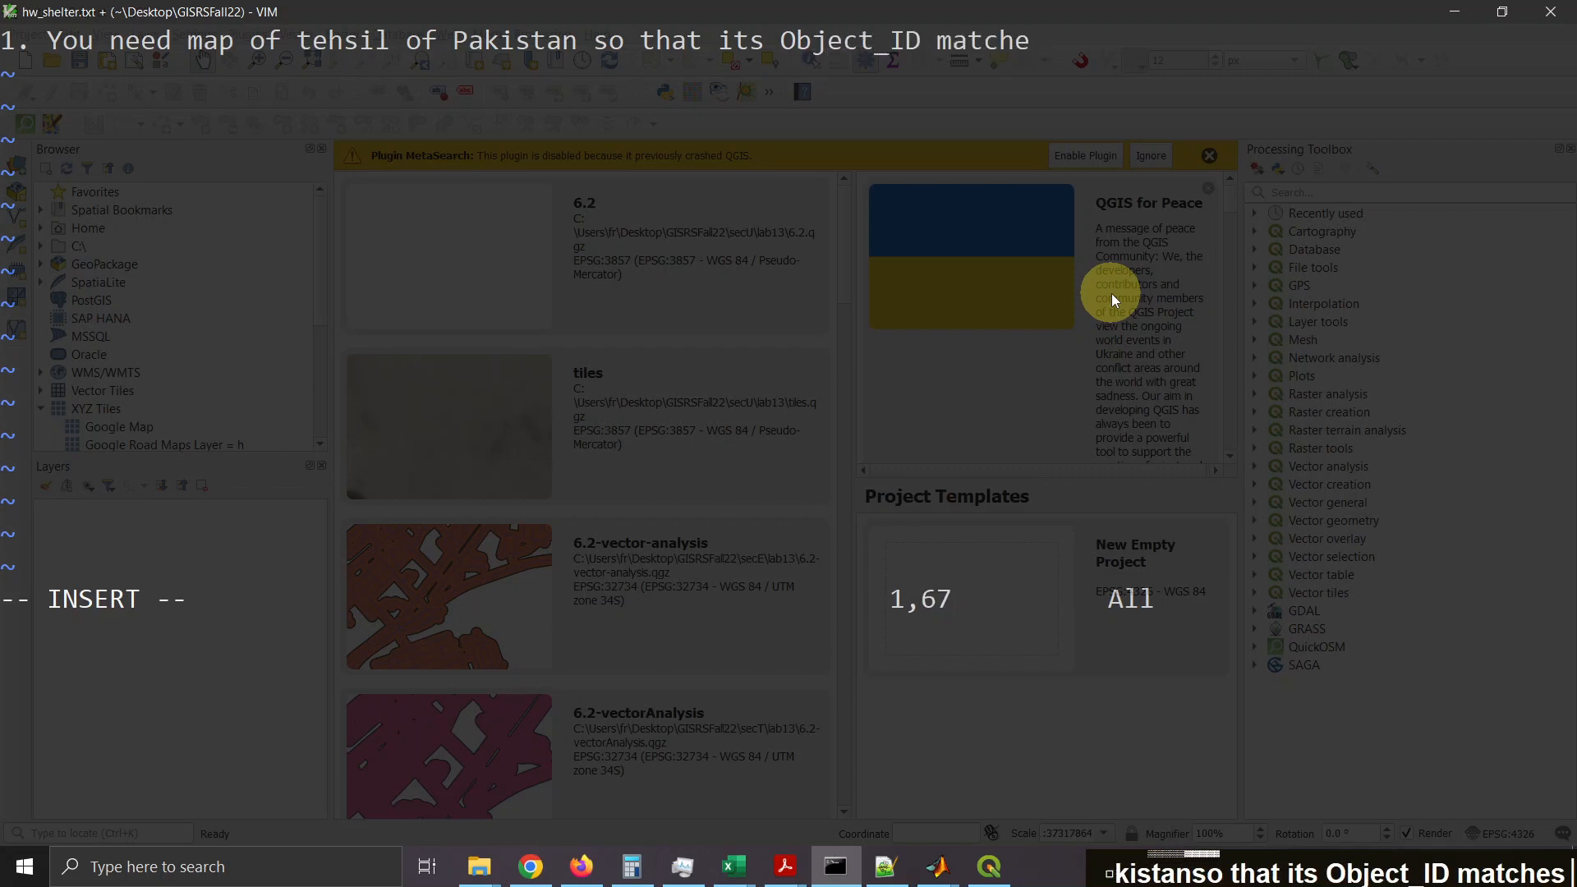
pyautogui.write('s your c')
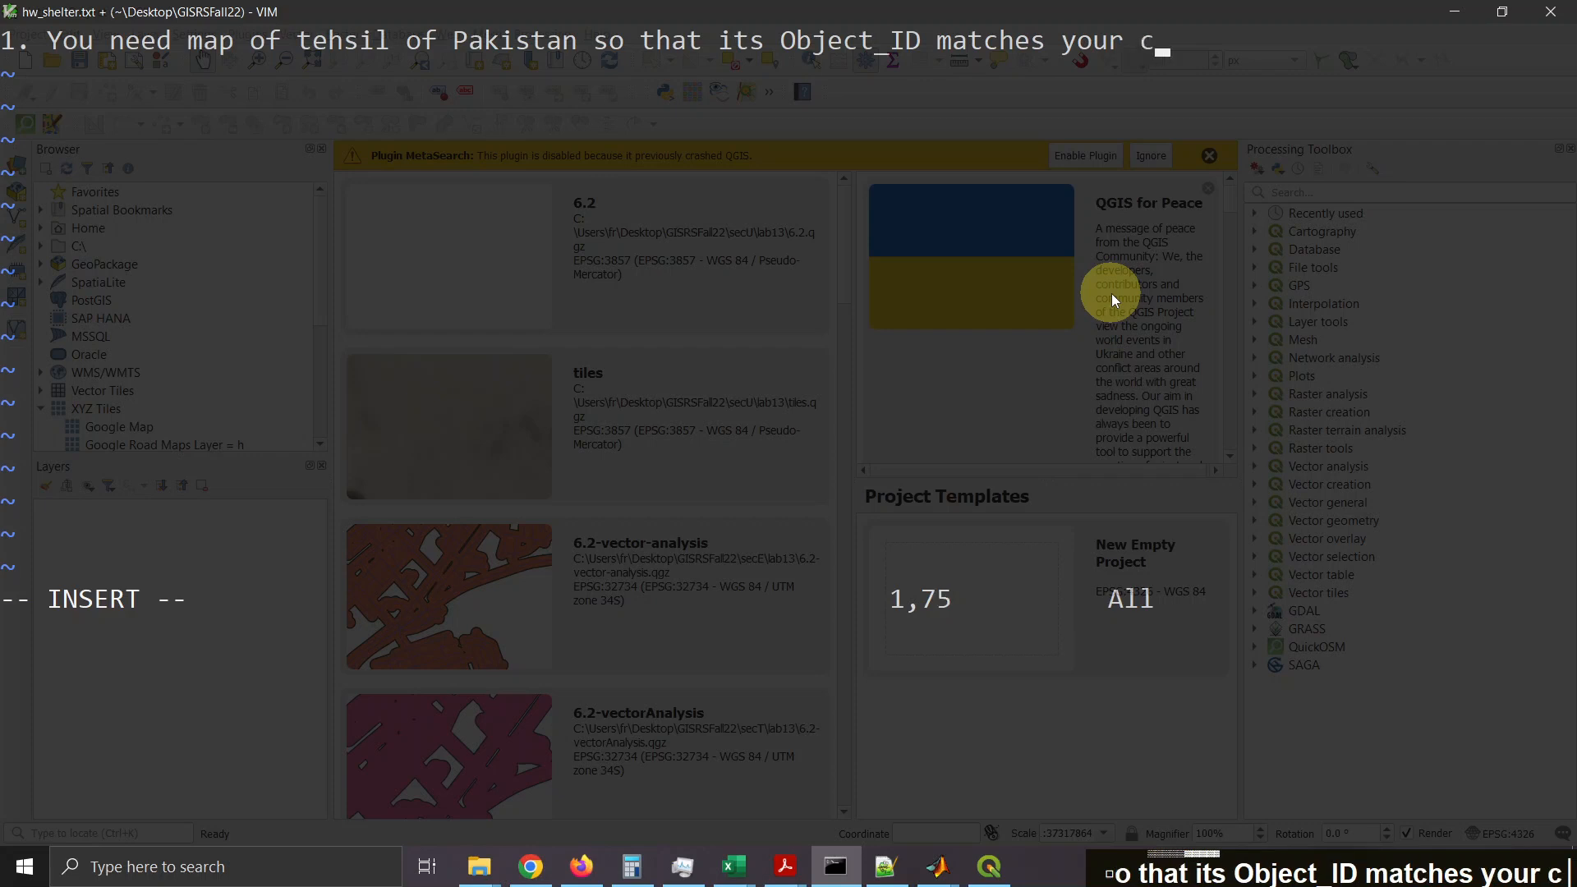
pyautogui.write('lass')
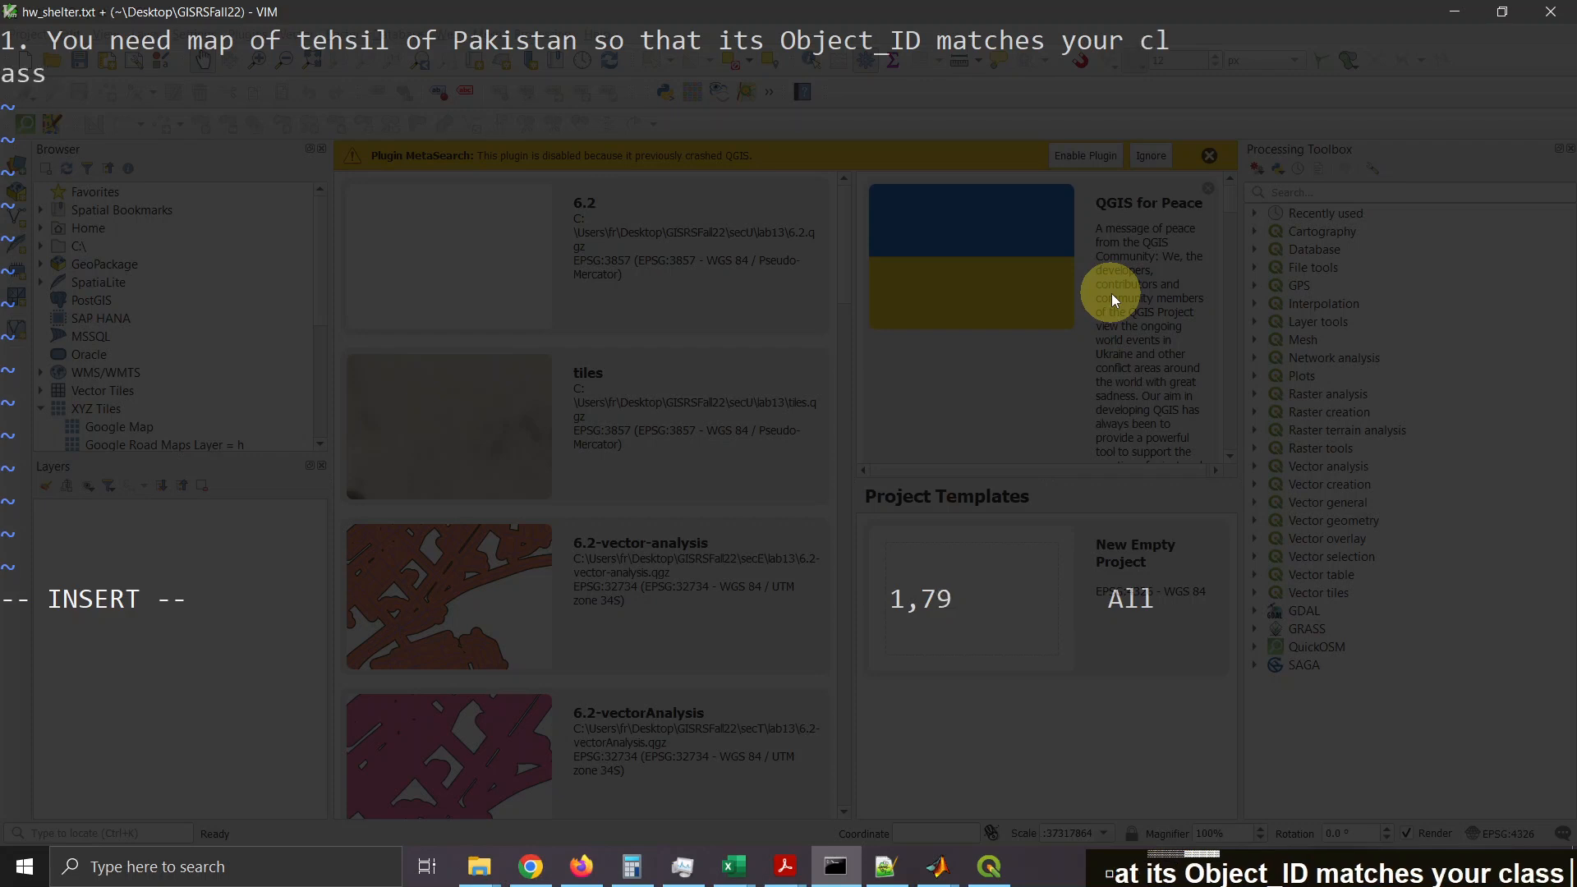
pyautogui.press('Return')
pyautogui.write('no.')
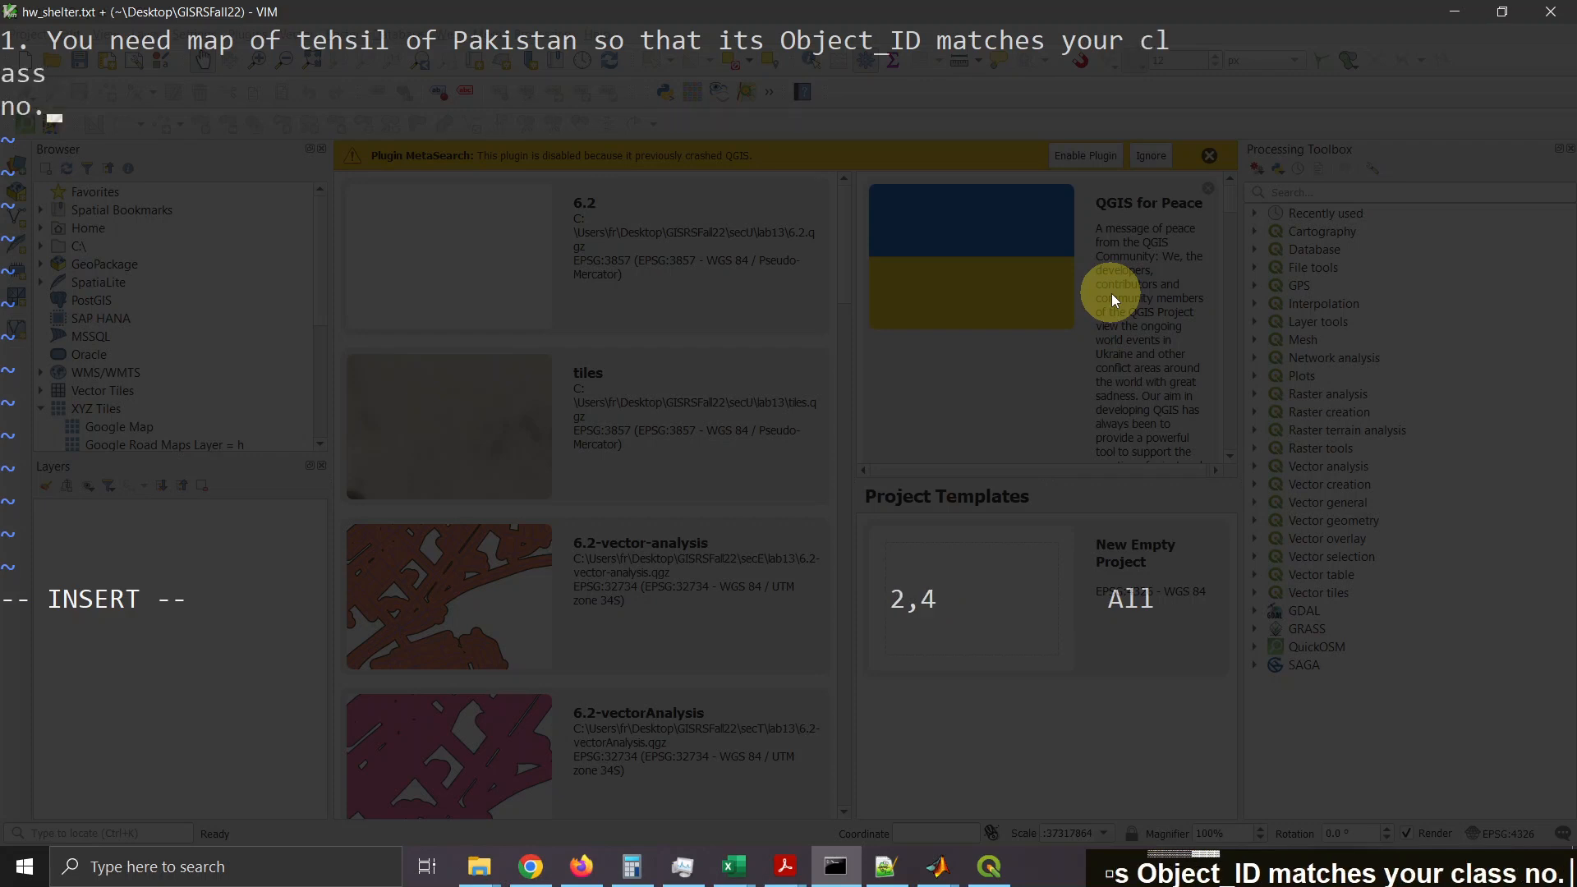
pyautogui.press('BackSpace')
pyautogui.press('BackSpace')
pyautogui.press('BackSpace')
pyautogui.press('BackSpace')
pyautogui.press('BackSpace')
pyautogui.press('BackSpace')
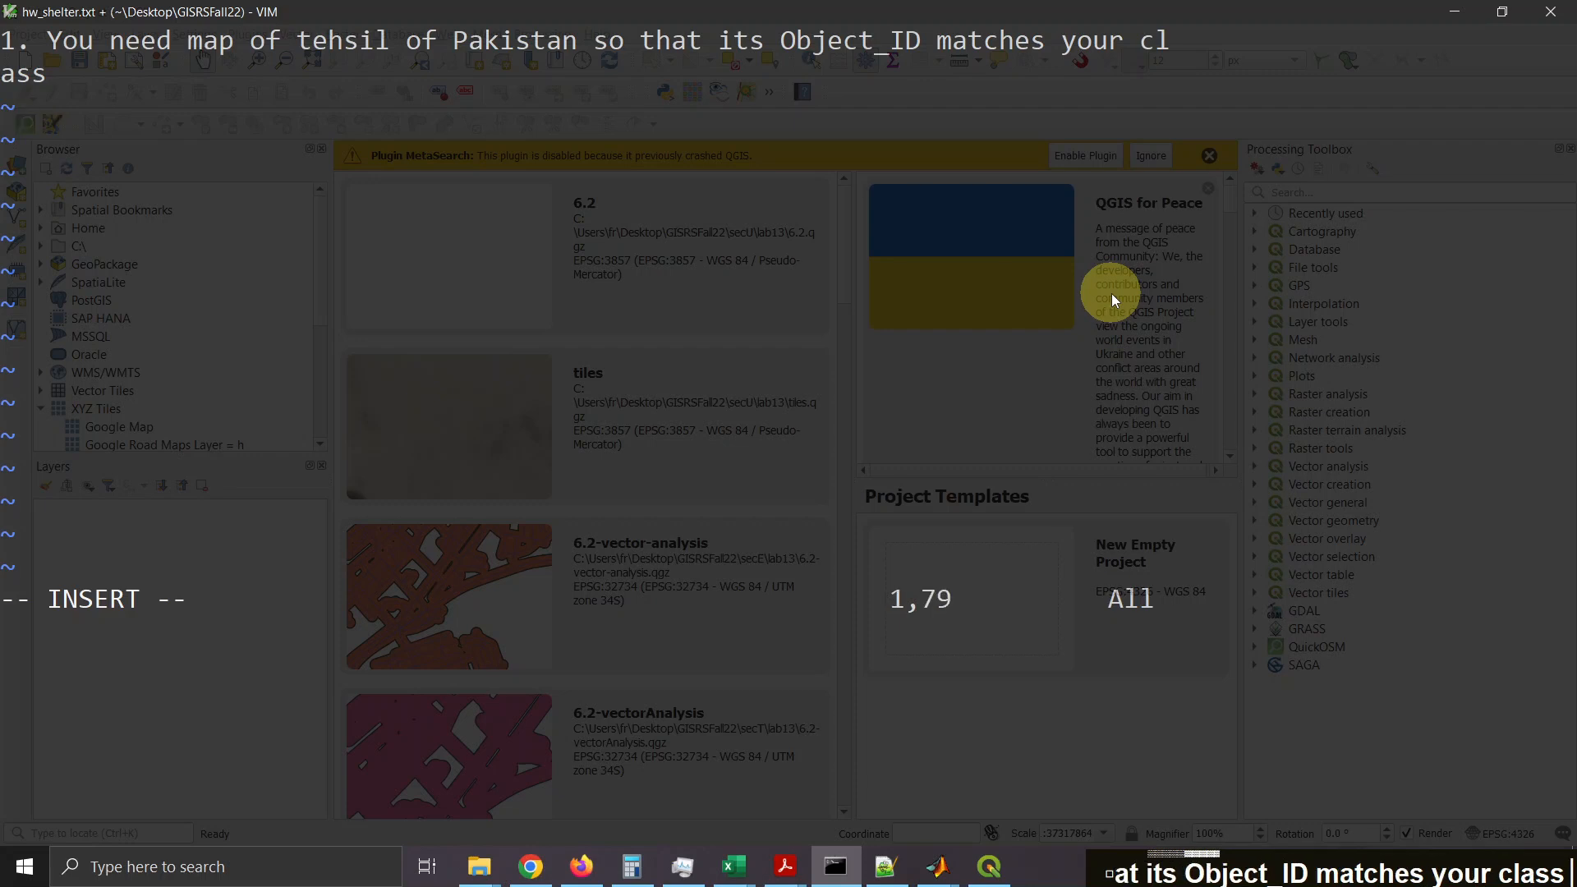
# Step: Finish item 1 with "no." on a new line and start the next line with "2. Pick 4 points."
pyautogui.press('Return')
pyautogui.write('no.')
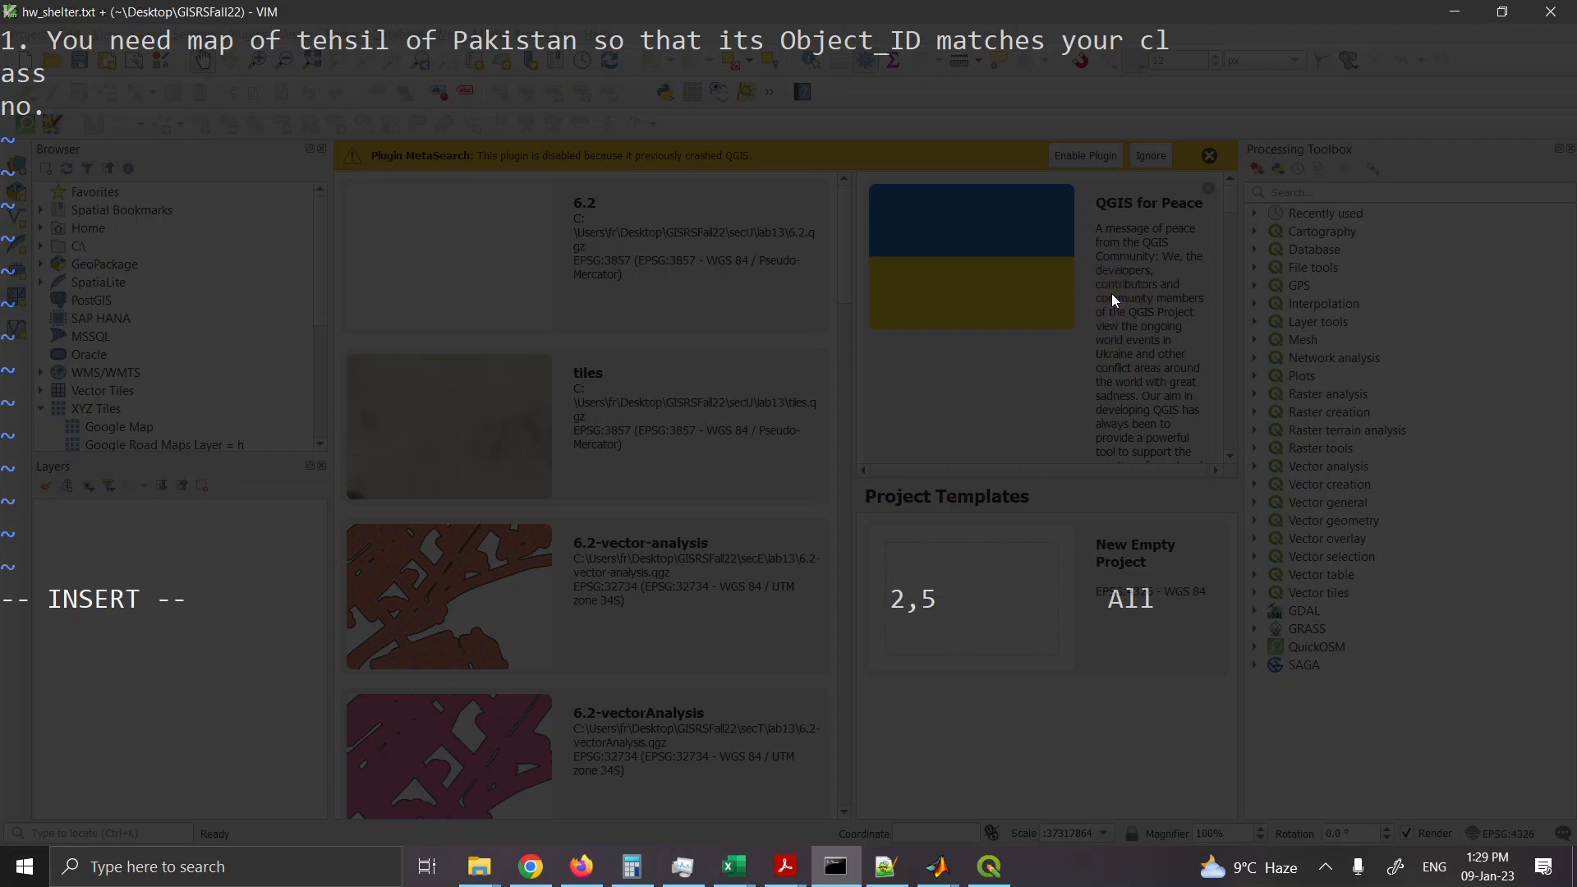
pyautogui.press('Return')
pyautogui.write('2. ')
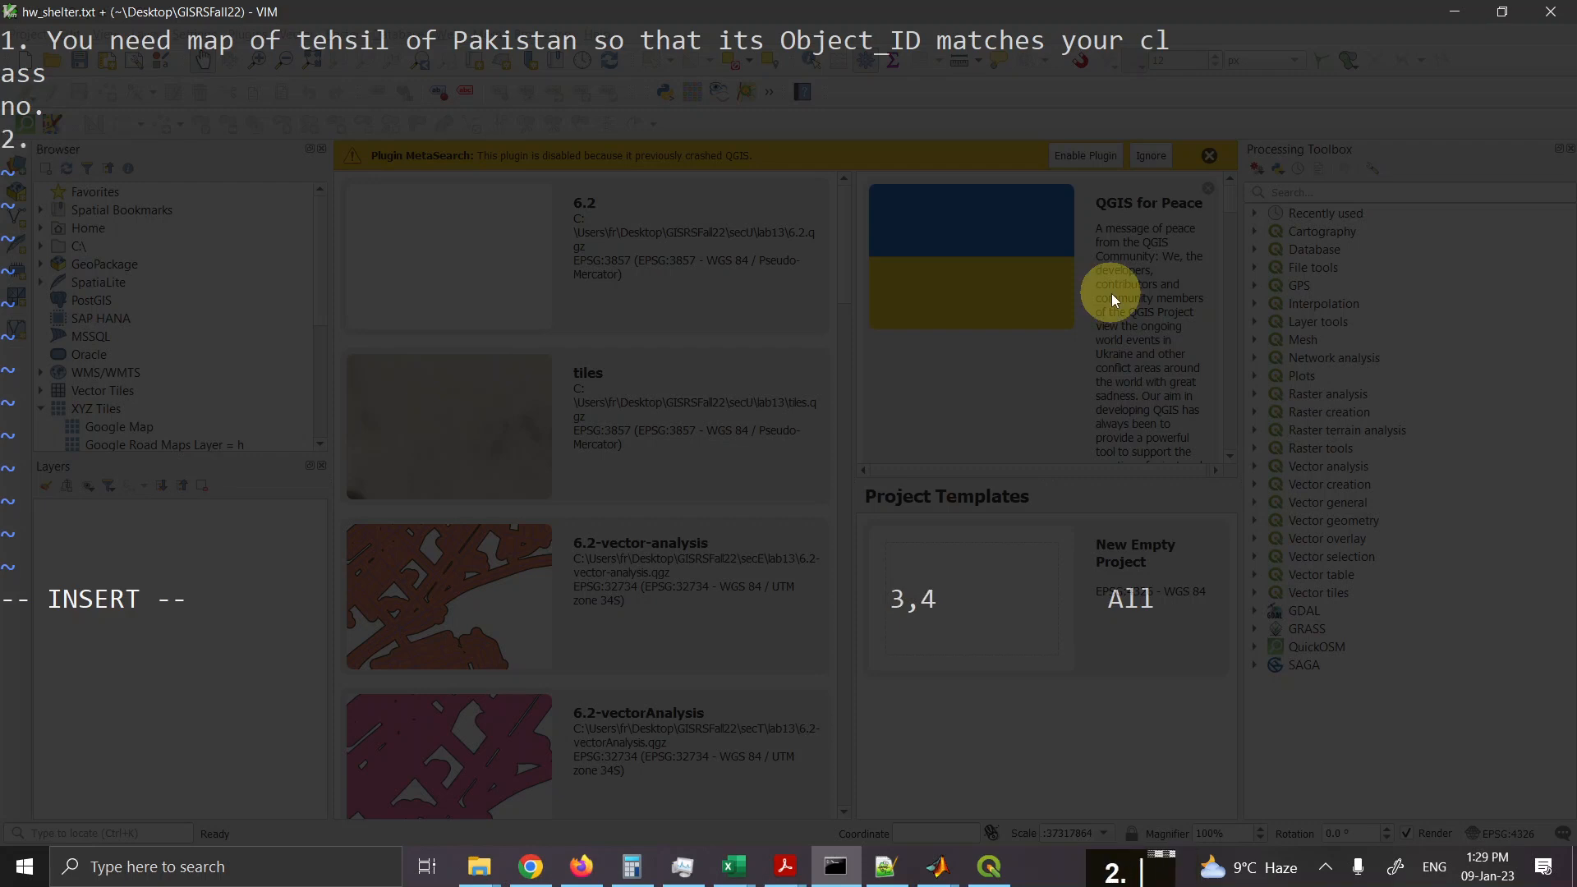
pyautogui.write('Pick ')
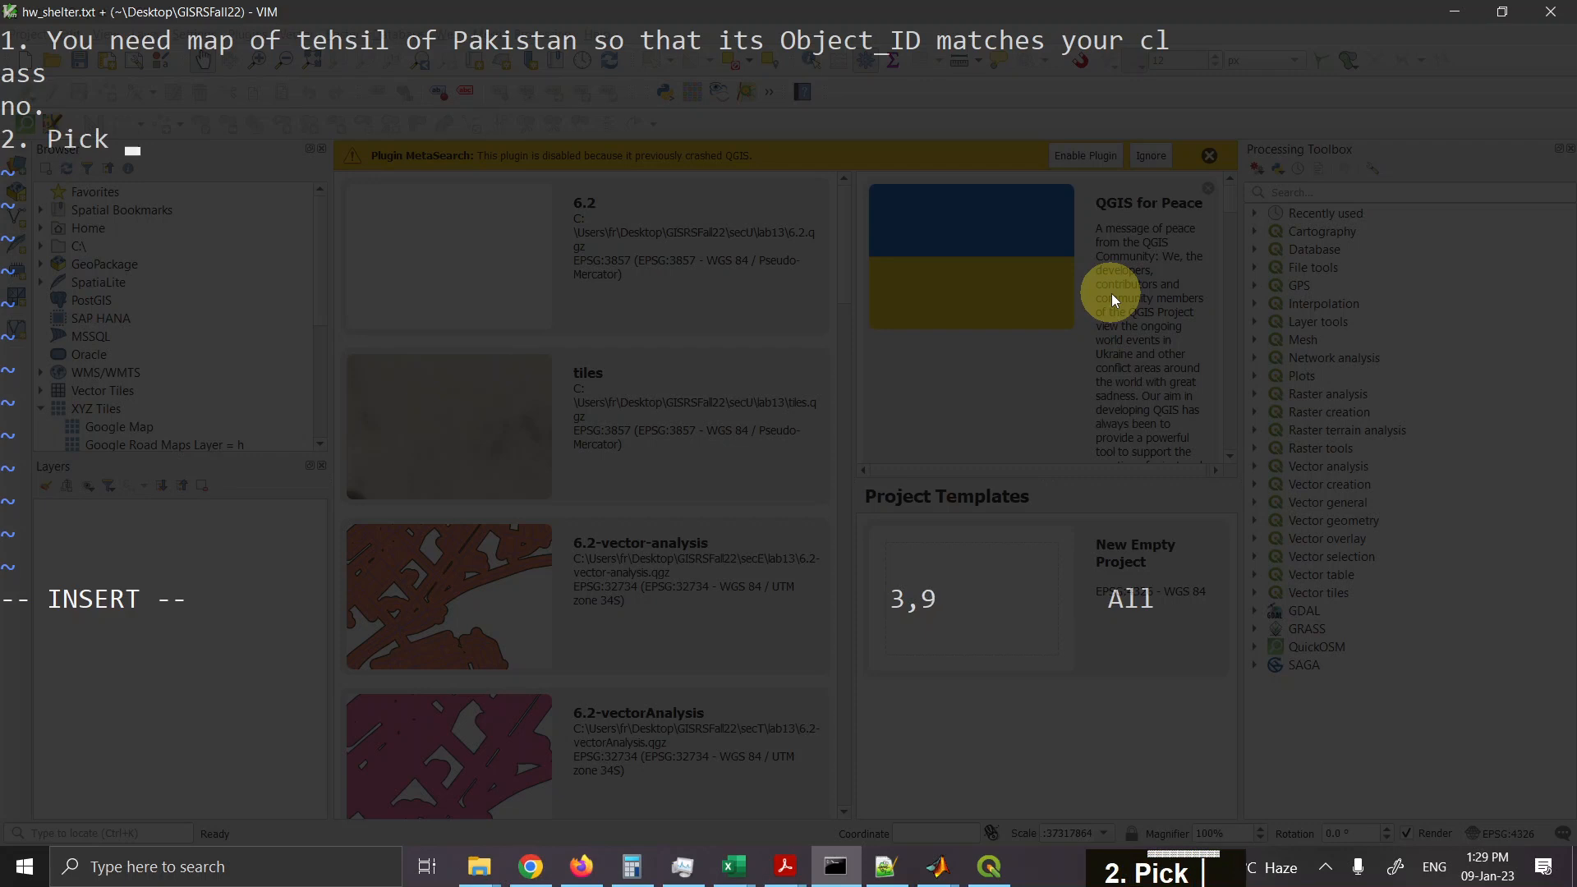
pyautogui.write('4 po')
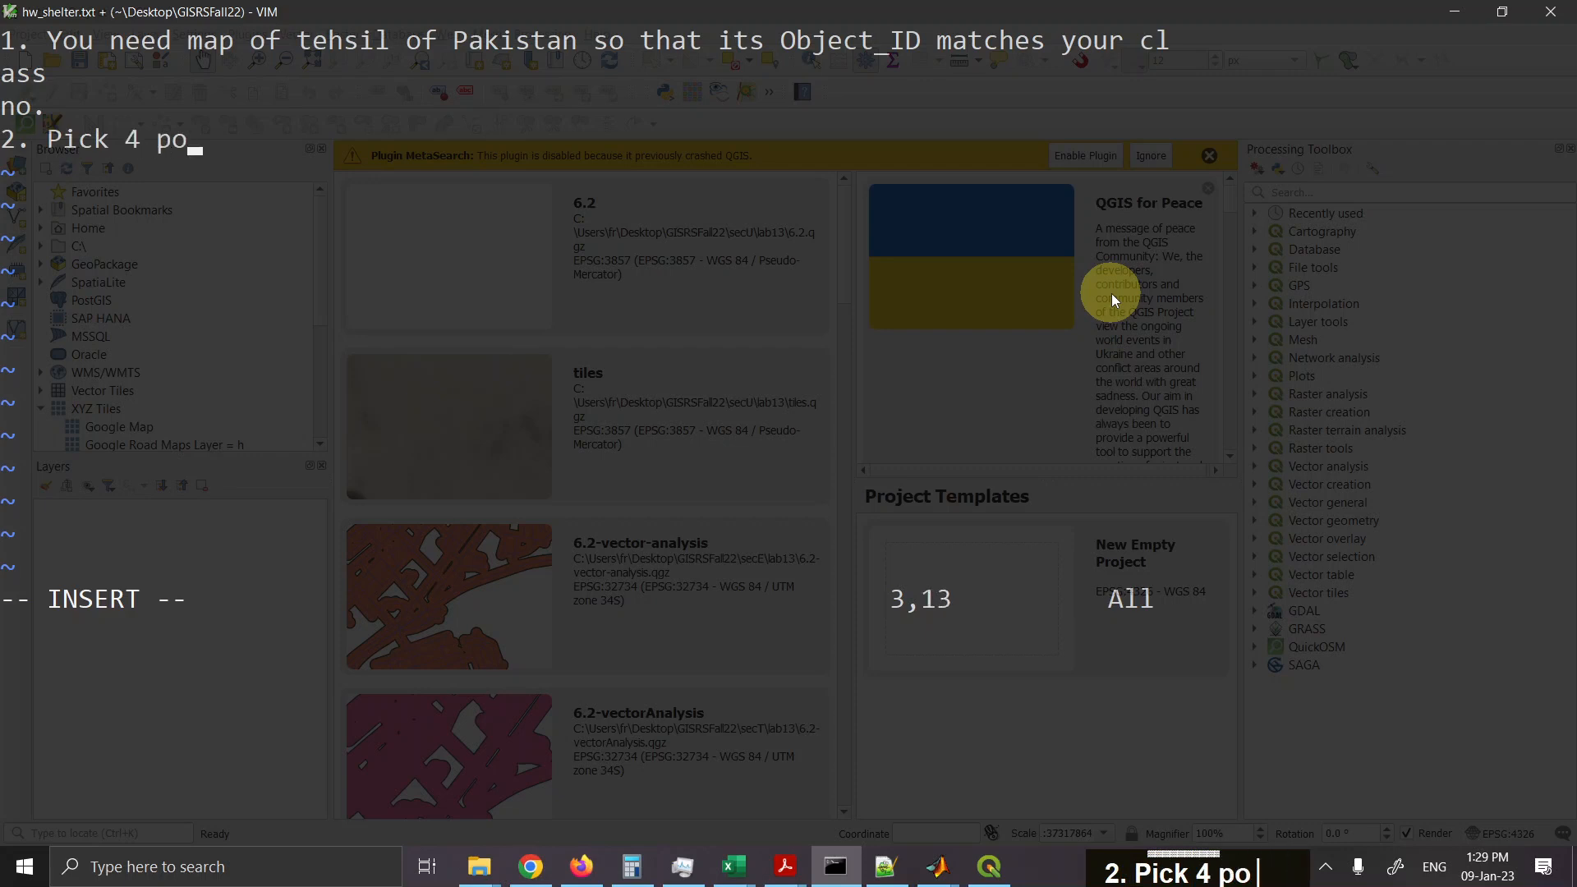
pyautogui.write('ints.')
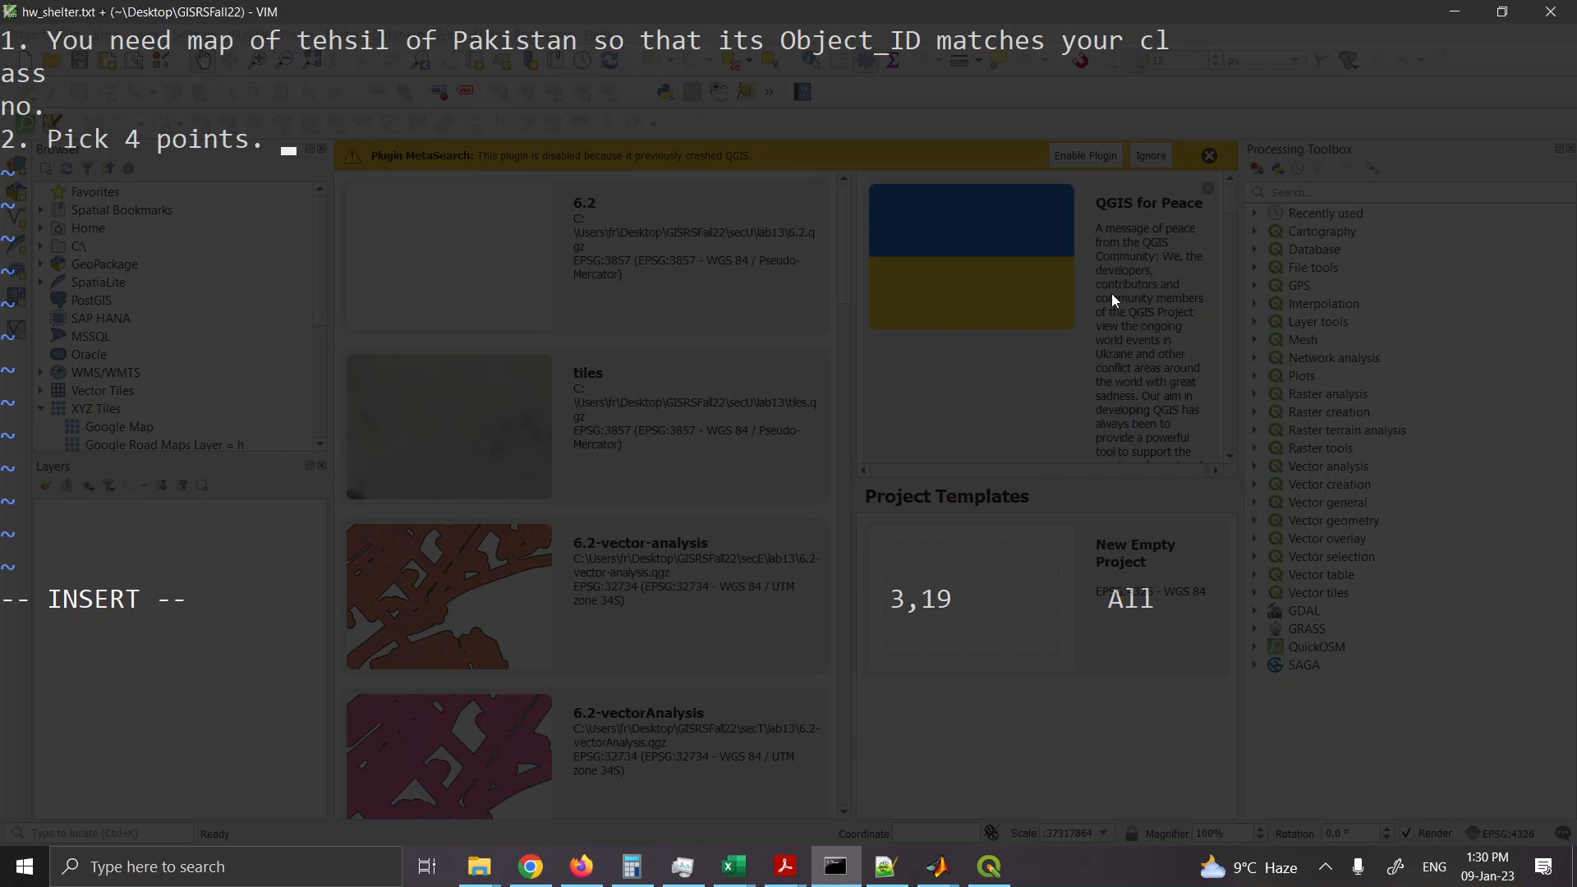
# Step: Continue item 2 with the horizontal spacing: "x distance will be 1000m"
pyautogui.write('x distanc')
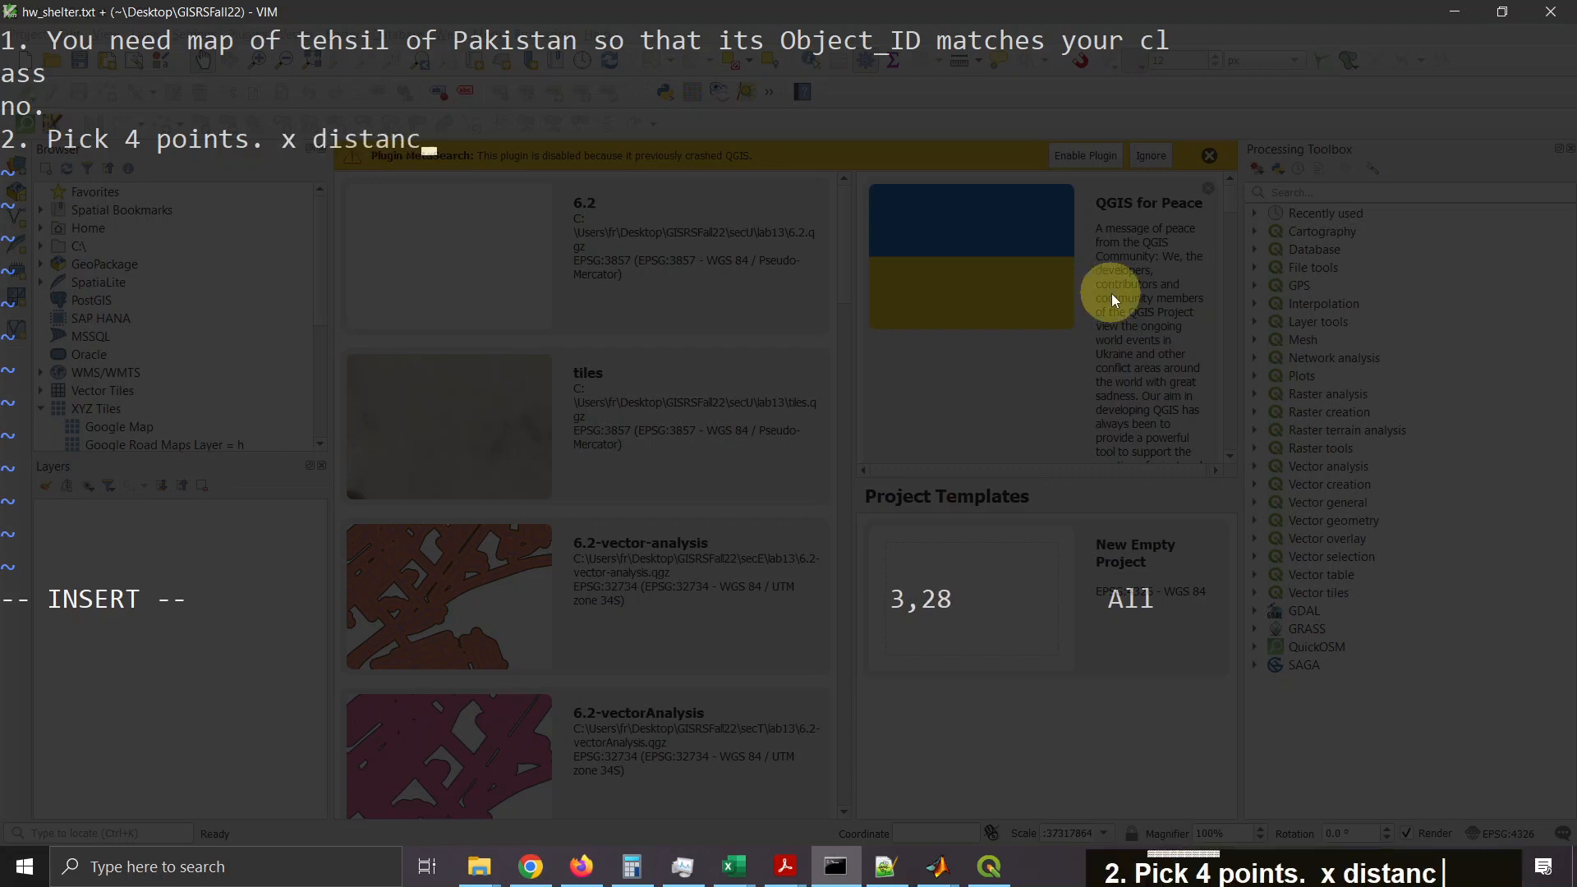
pyautogui.write('e will be 10')
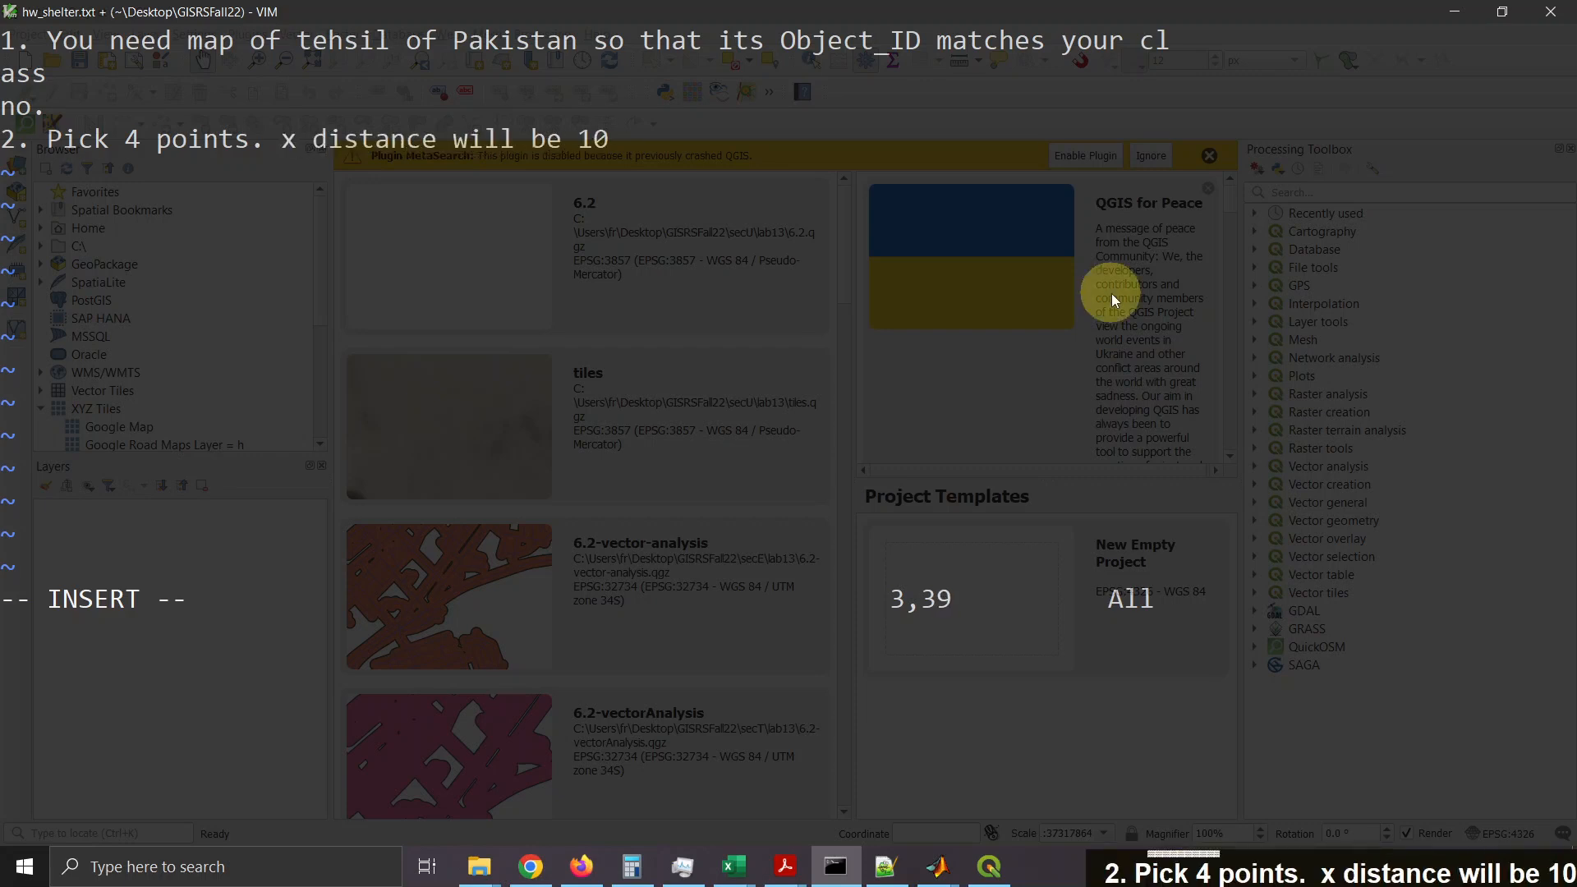
pyautogui.write('00m')
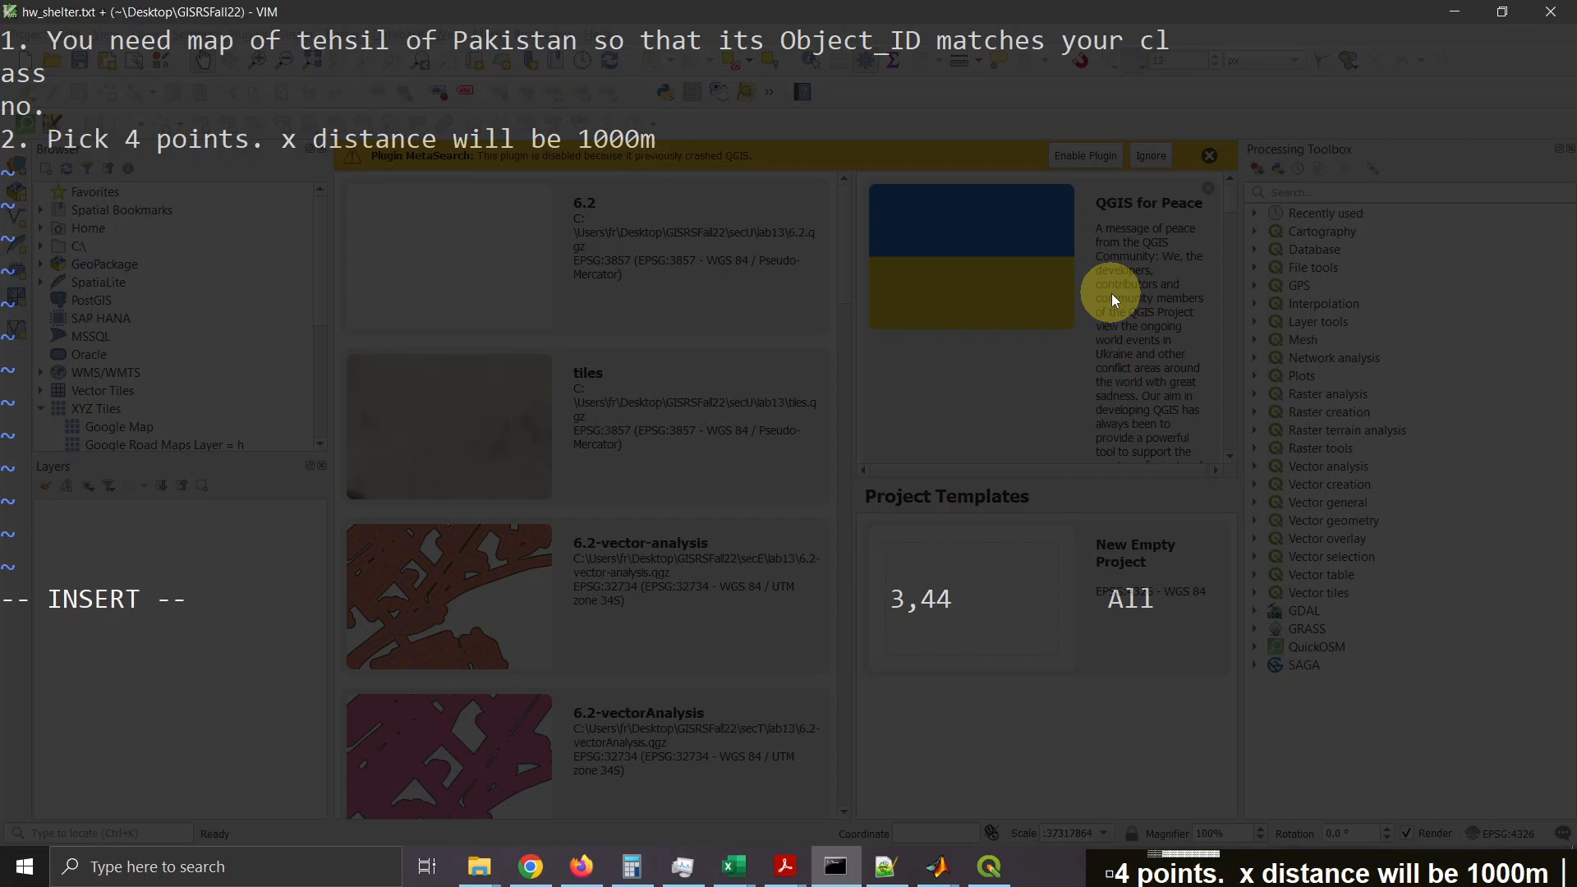
# Step: Complete the spacing sentence in item 2 with "while y will be 500m between points."
pyautogui.write(' while ')
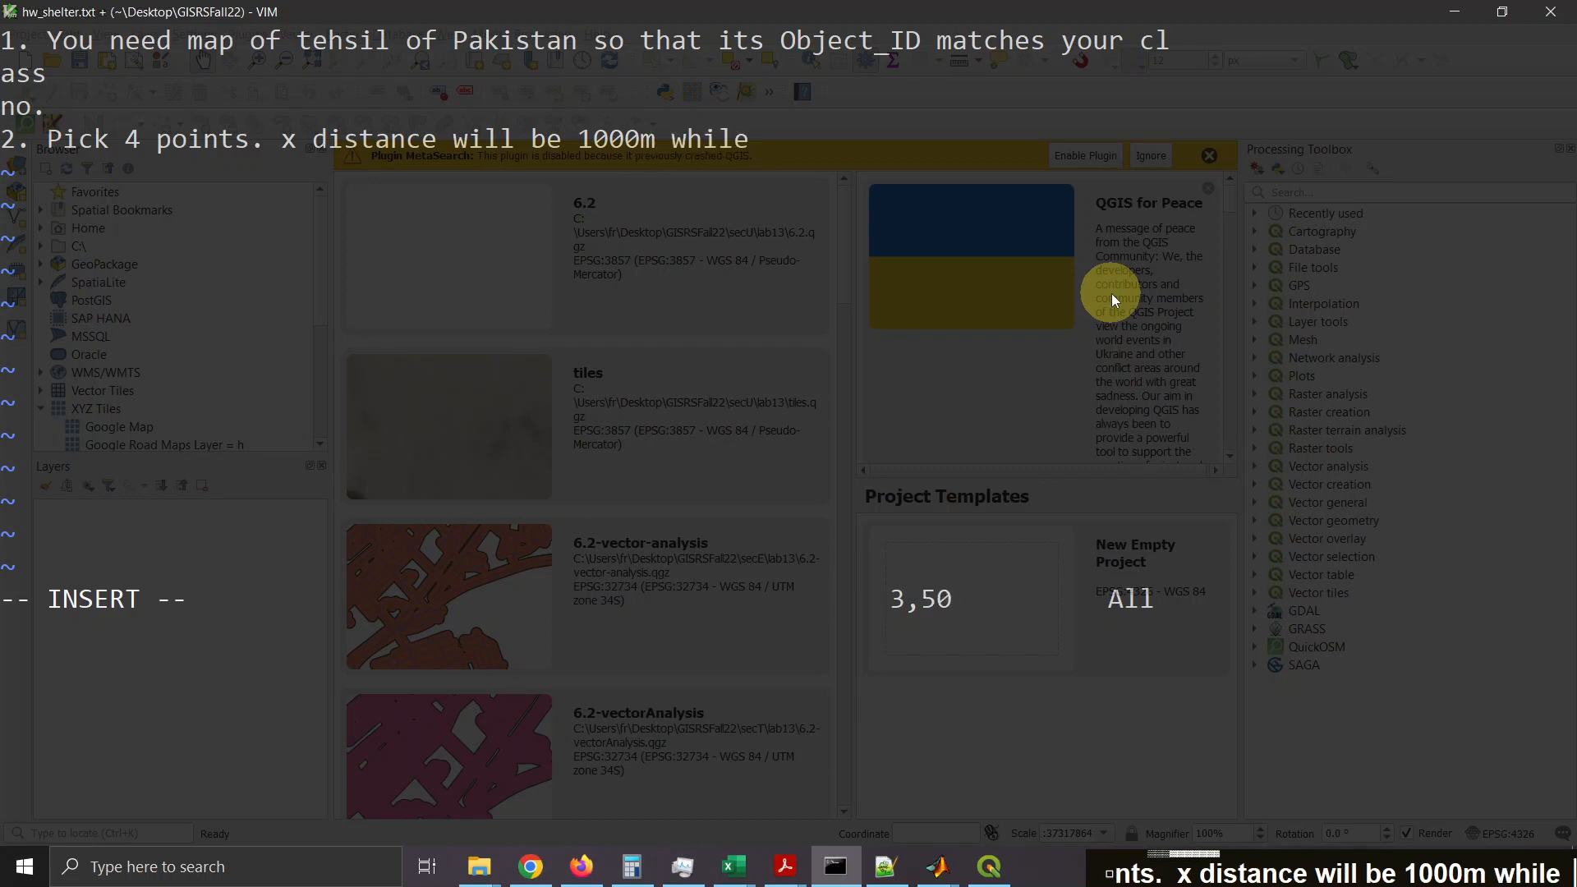
pyautogui.write('y will ')
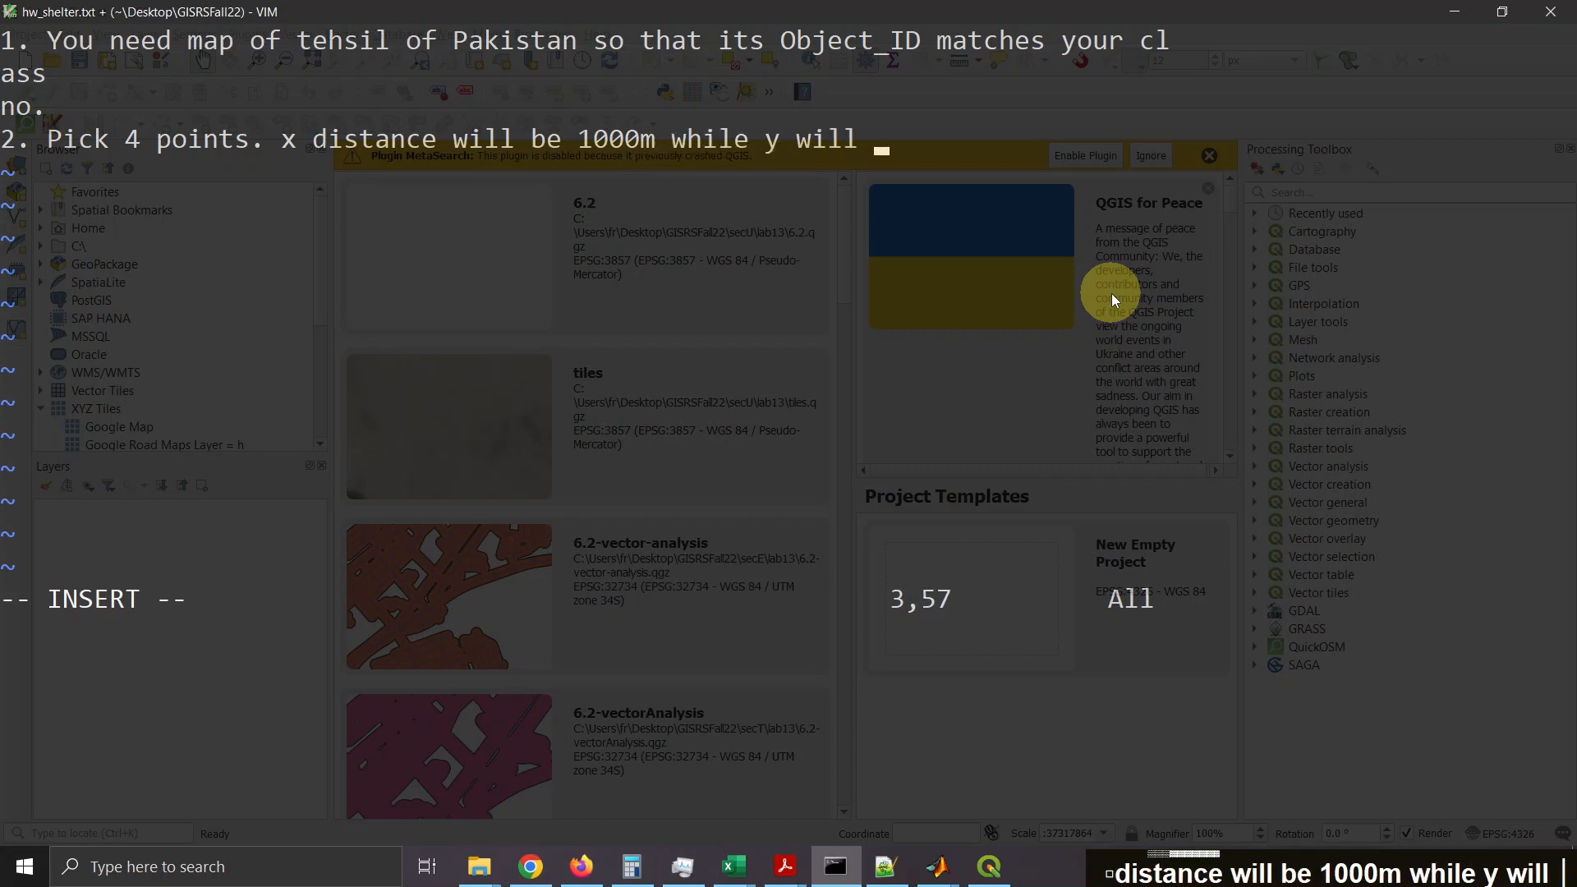
pyautogui.write('be')
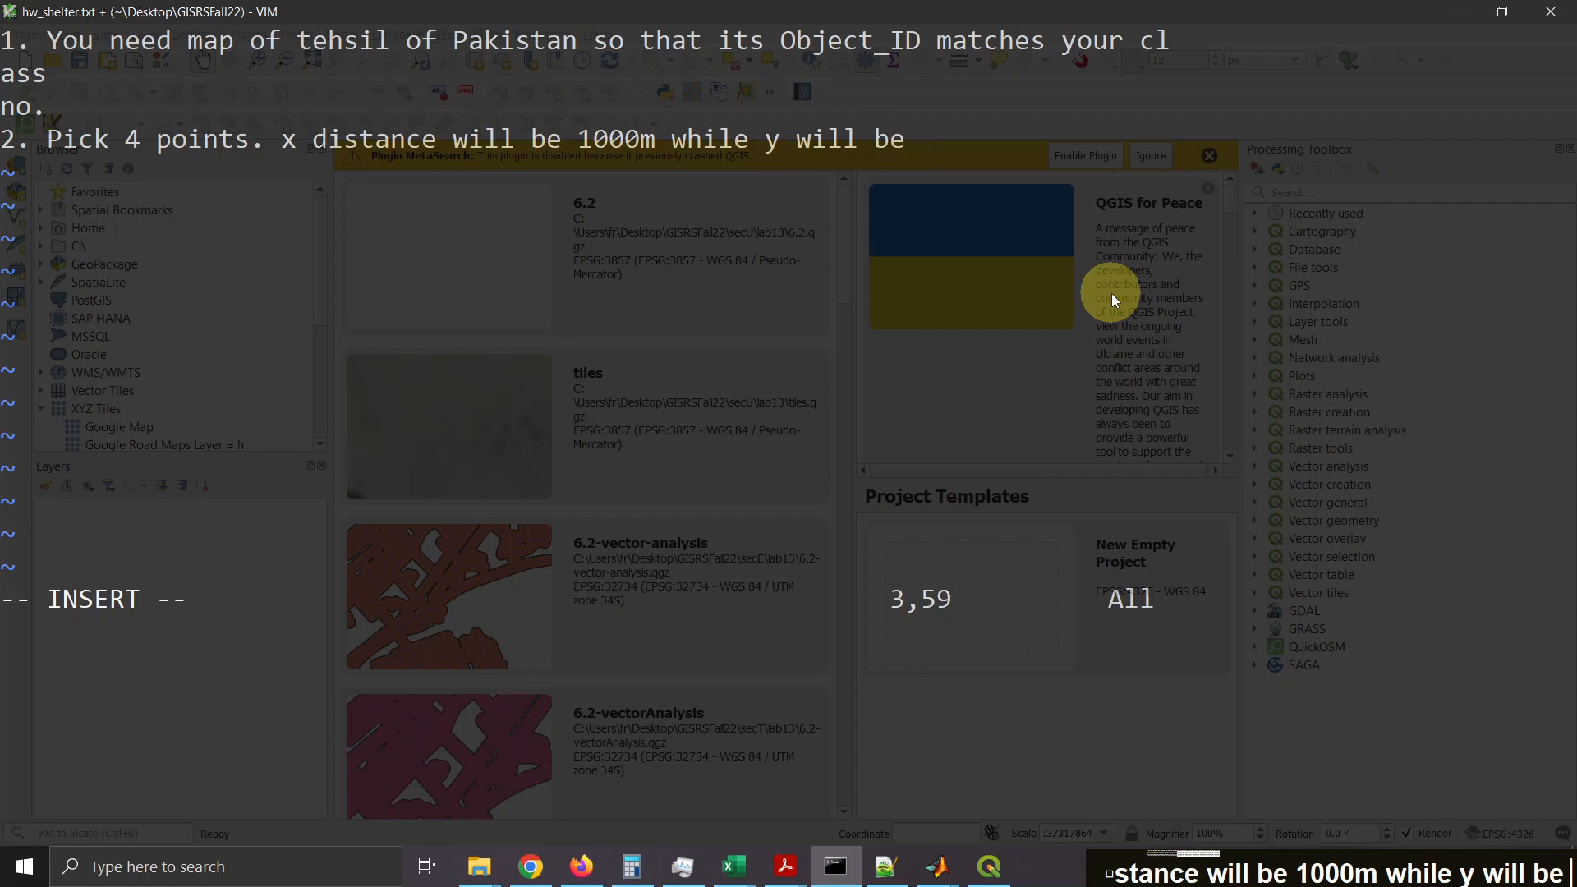
pyautogui.write(' 400')
pyautogui.press('BackSpace')
pyautogui.press('BackSpace')
pyautogui.press('BackSpace')
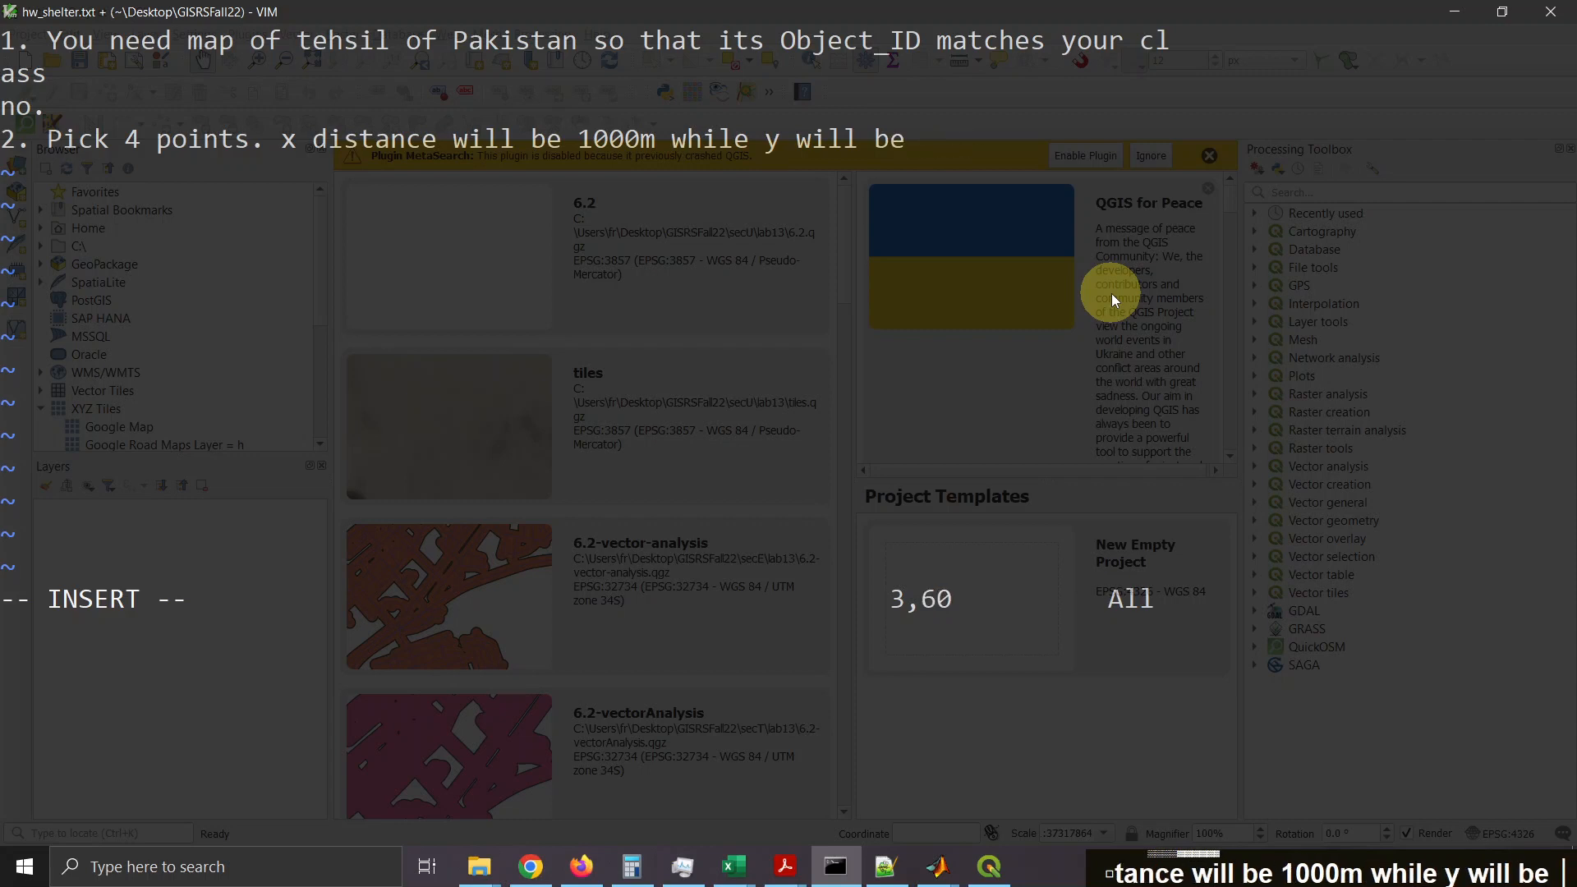
pyautogui.write('500m')
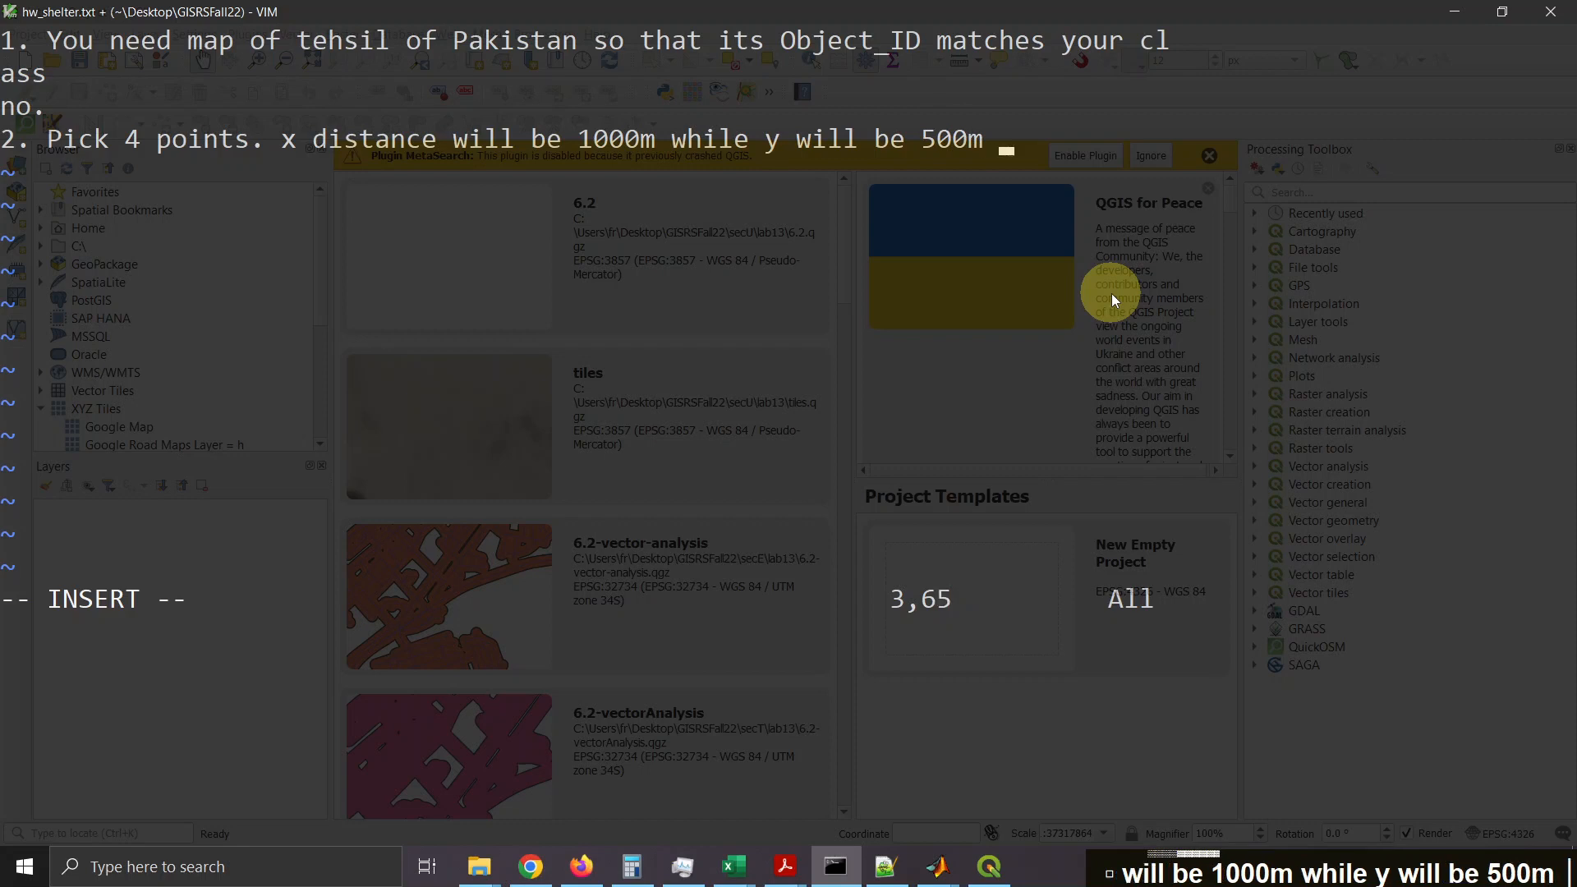
pyautogui.write(' betwee')
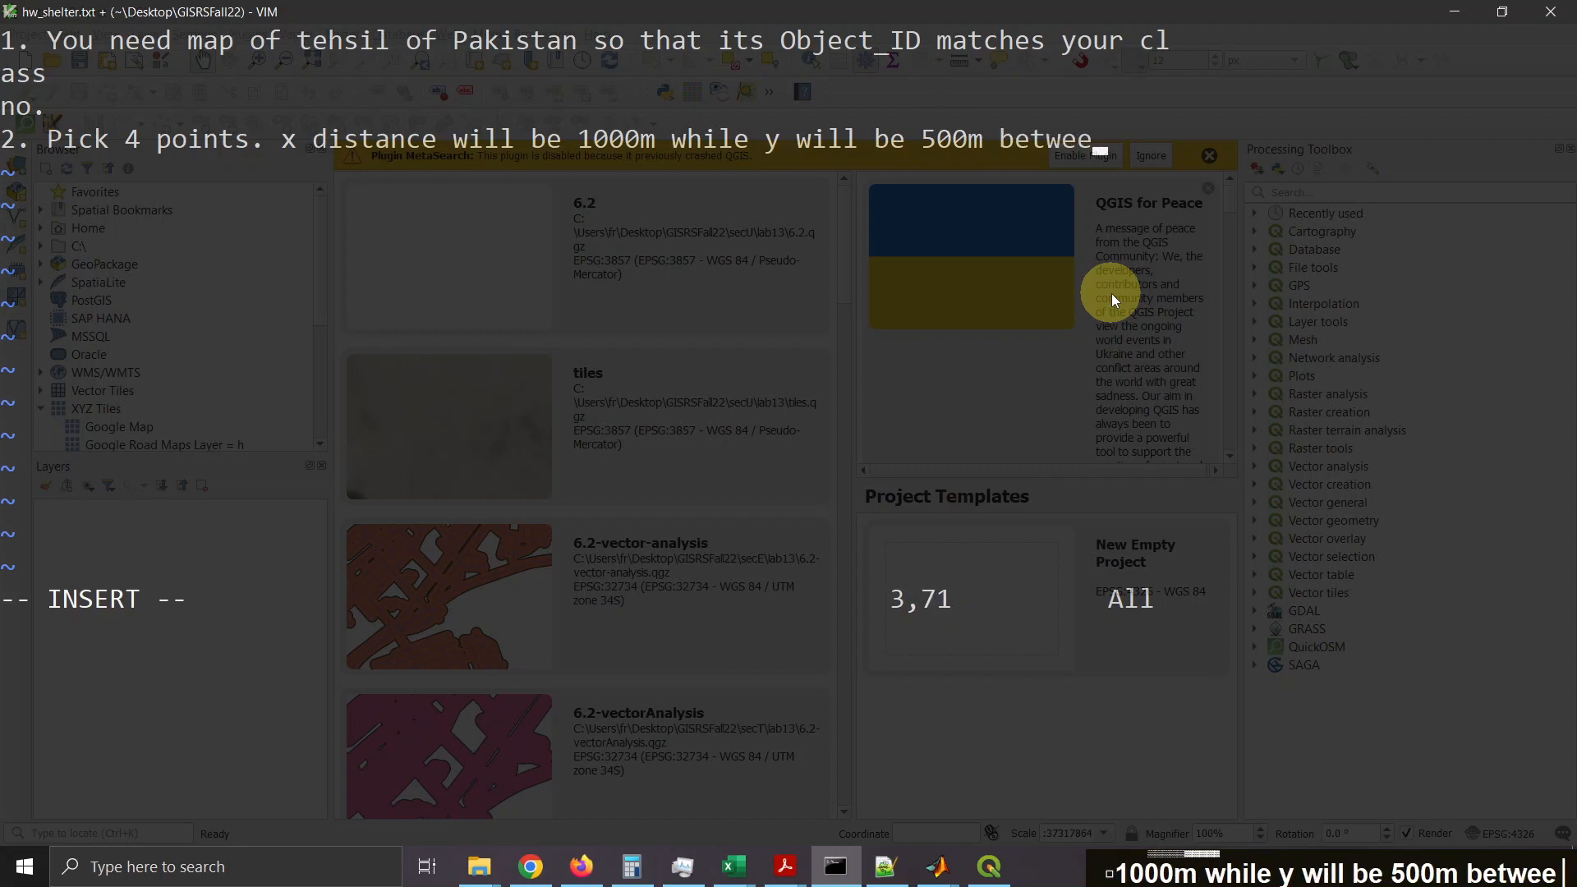
pyautogui.write('n points.')
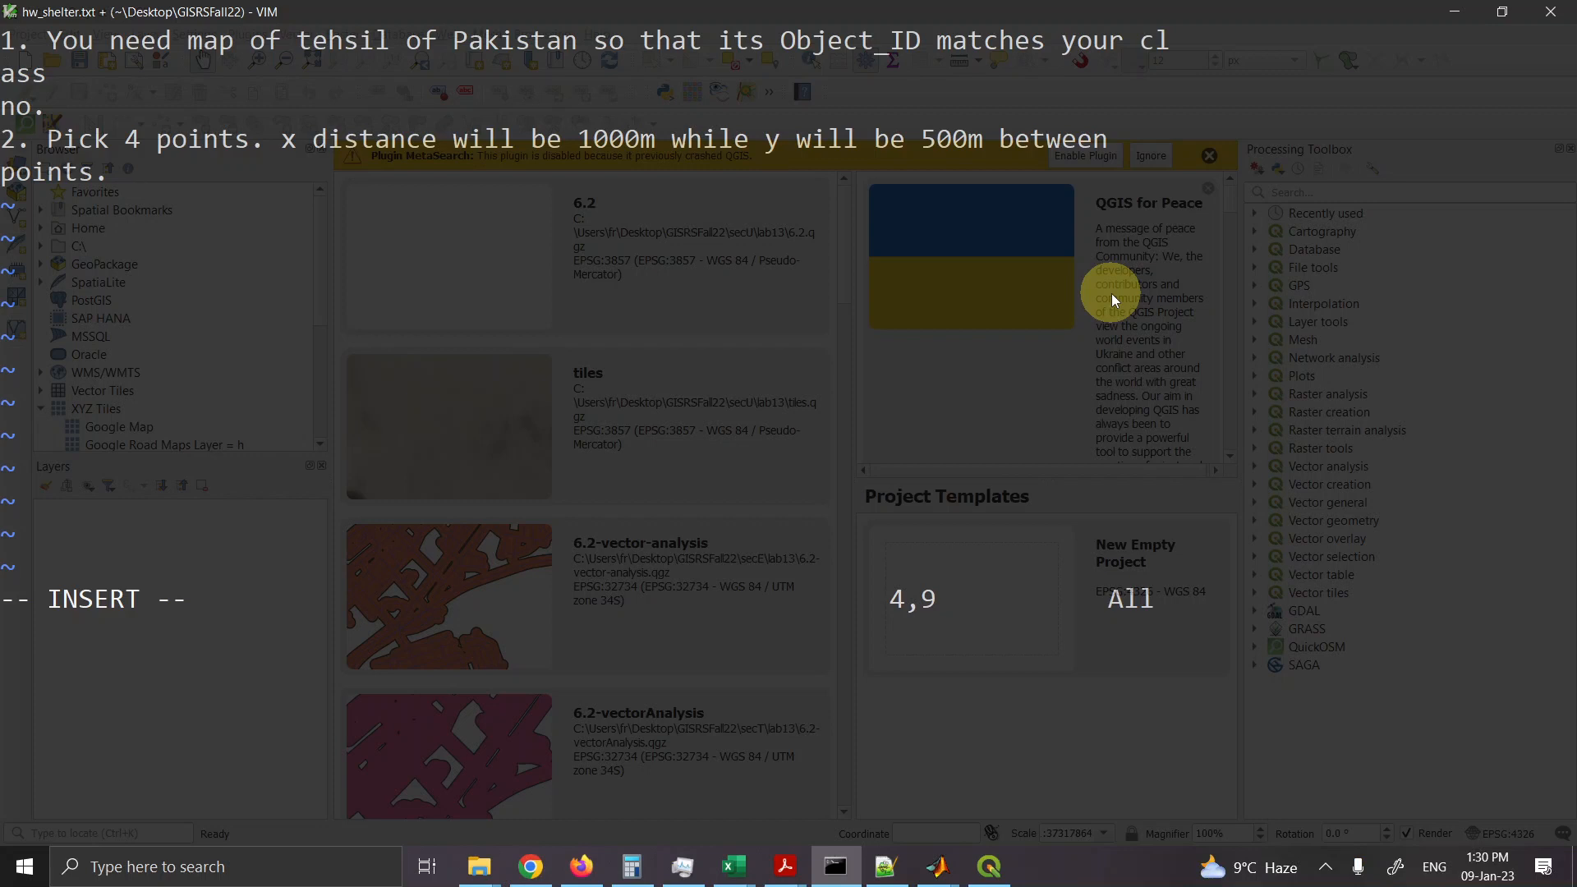
# Step: Add the sentence "They should be corner of rectangle." to the end of item 2
pyautogui.write('They ')
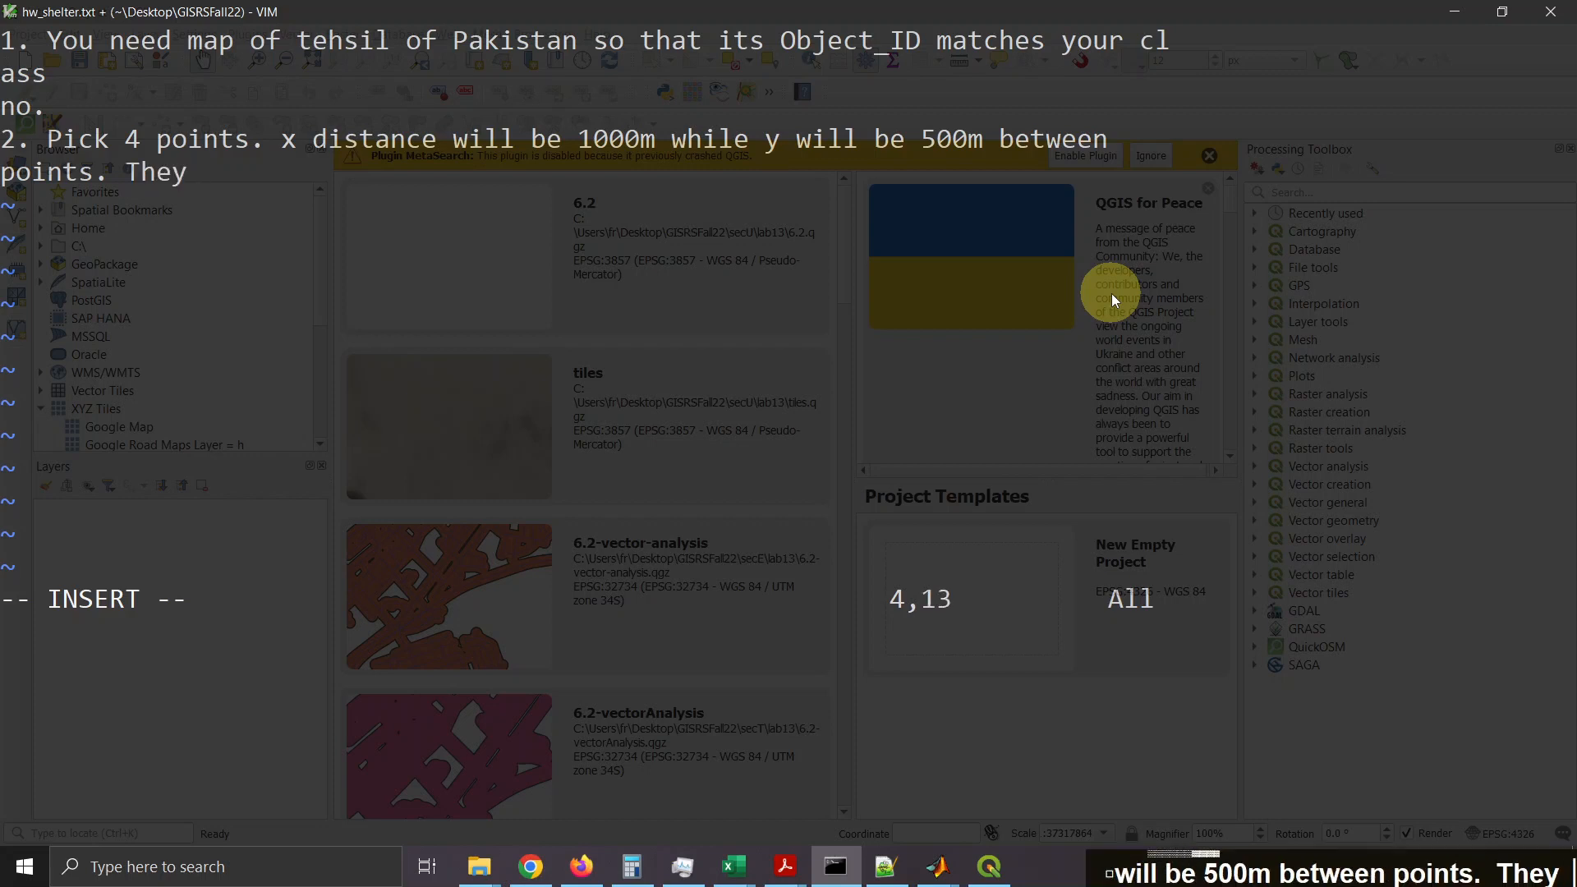
pyautogui.write('should of')
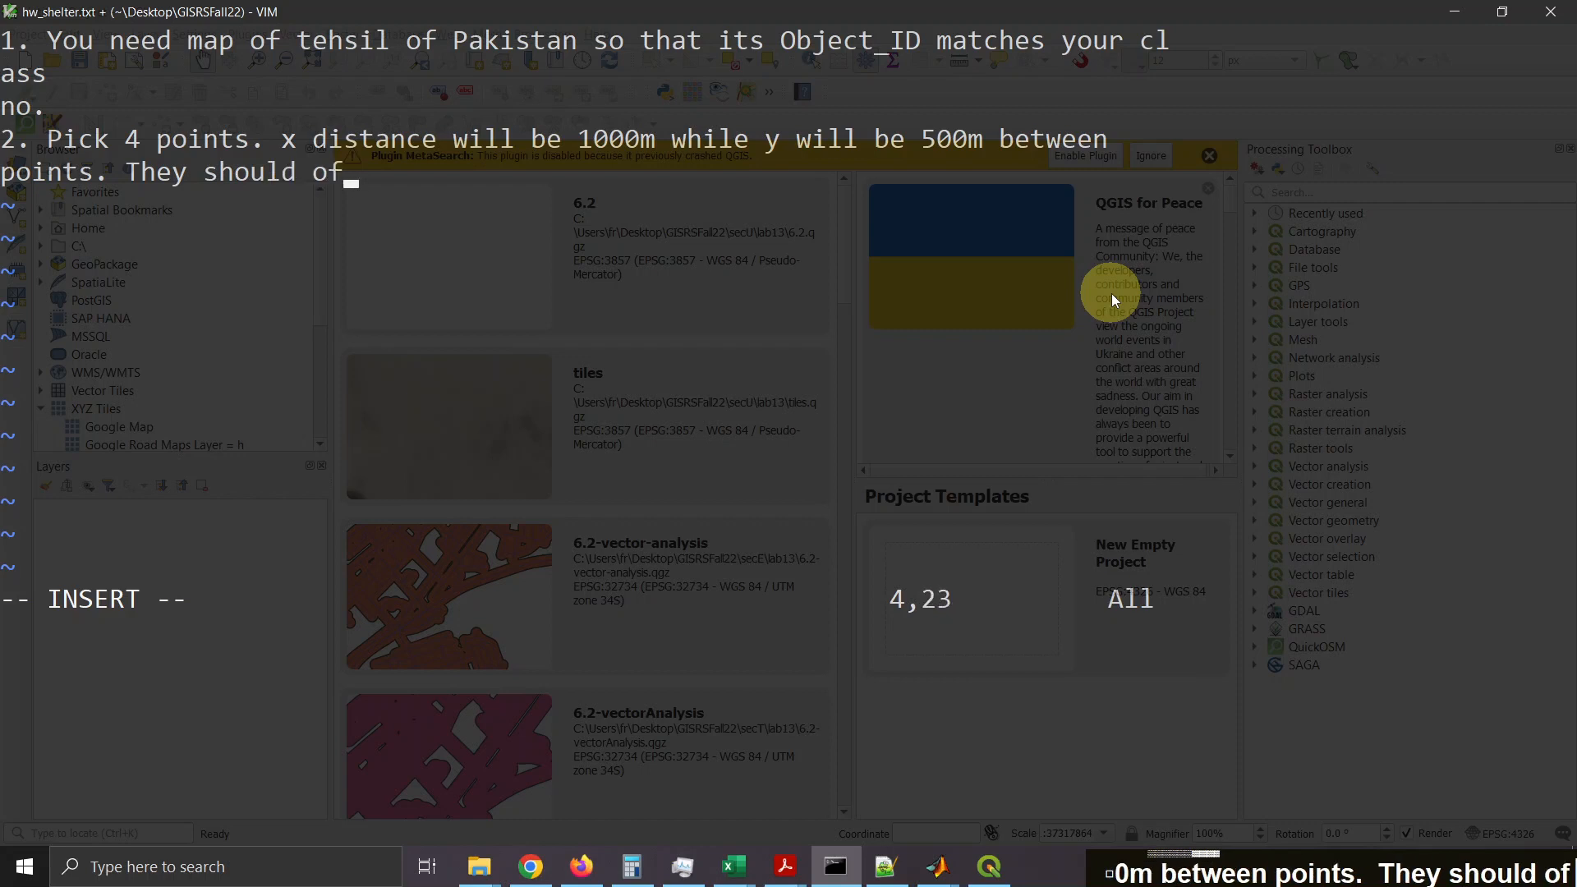
pyautogui.press('BackSpace')
pyautogui.press('BackSpace')
pyautogui.write('be co')
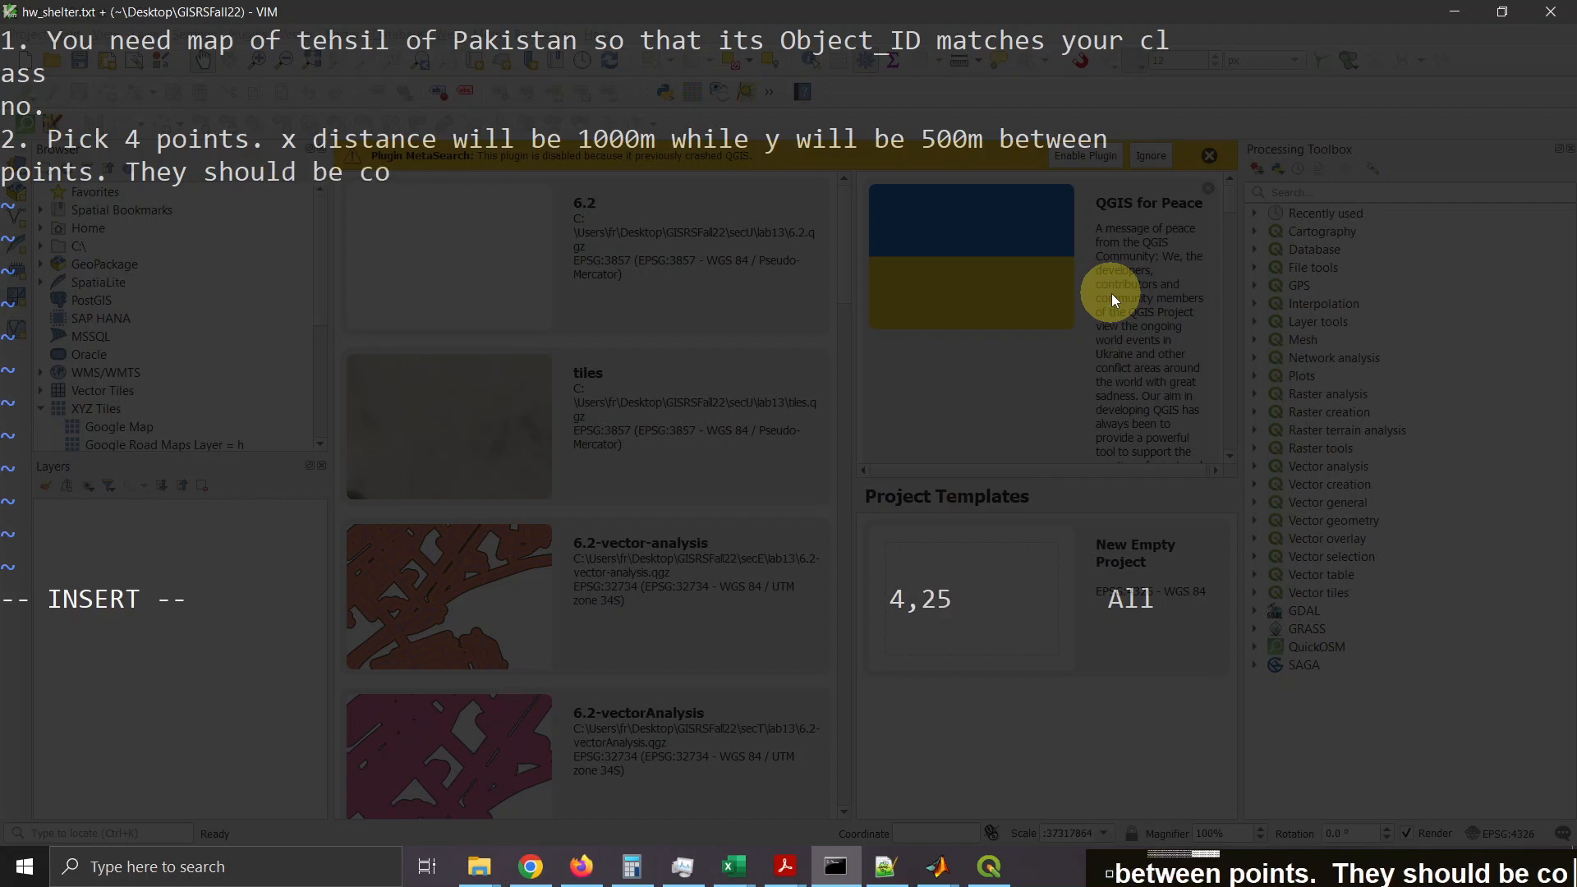
pyautogui.write('rner o')
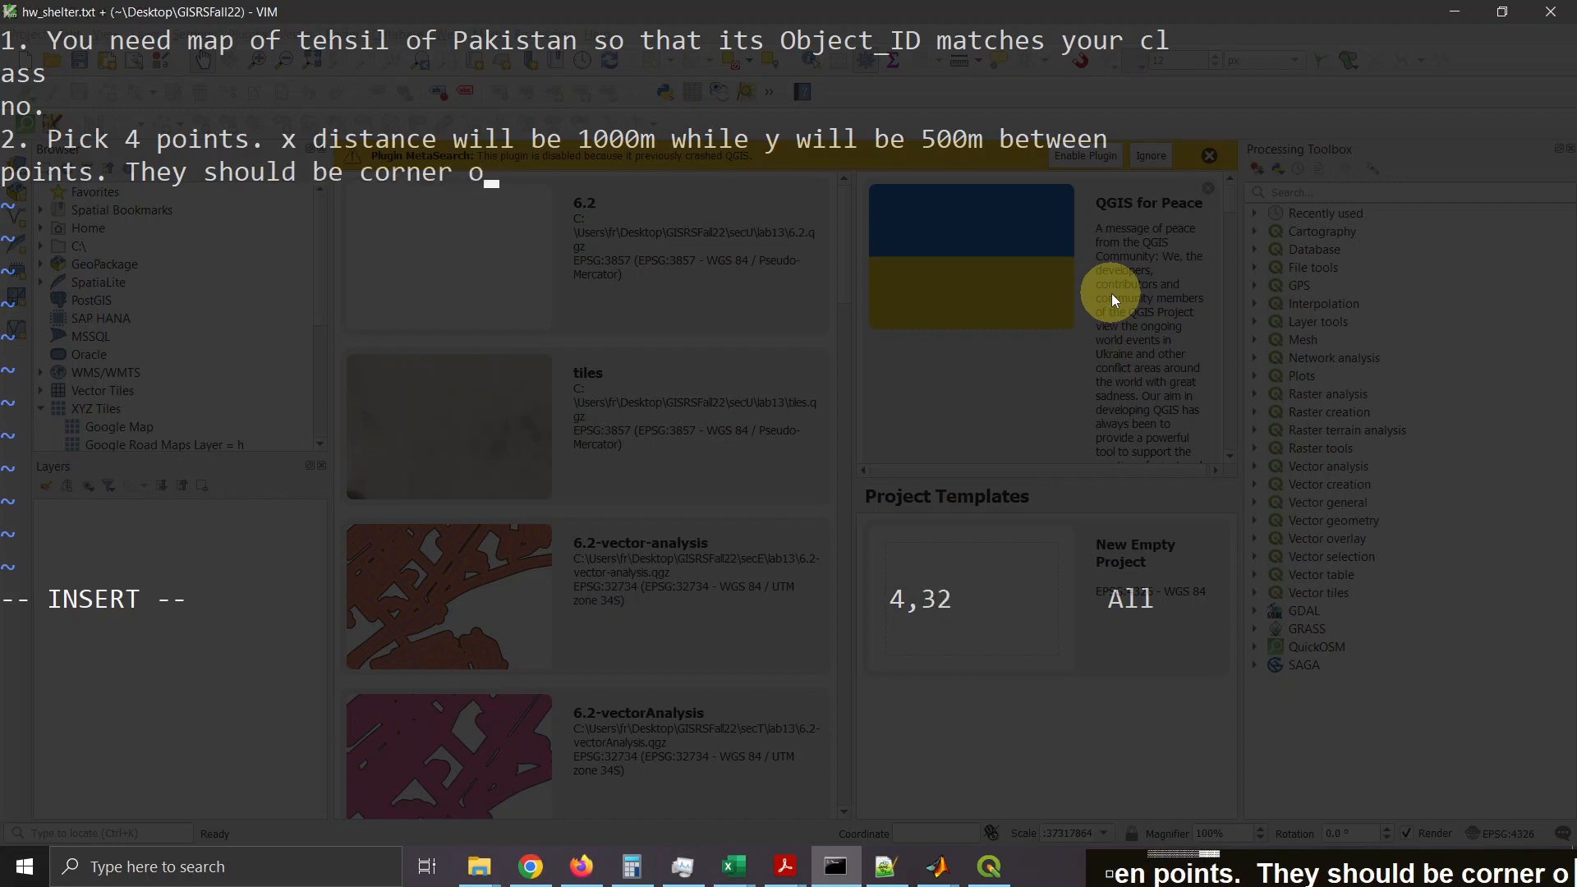
pyautogui.write('f rectangle.')
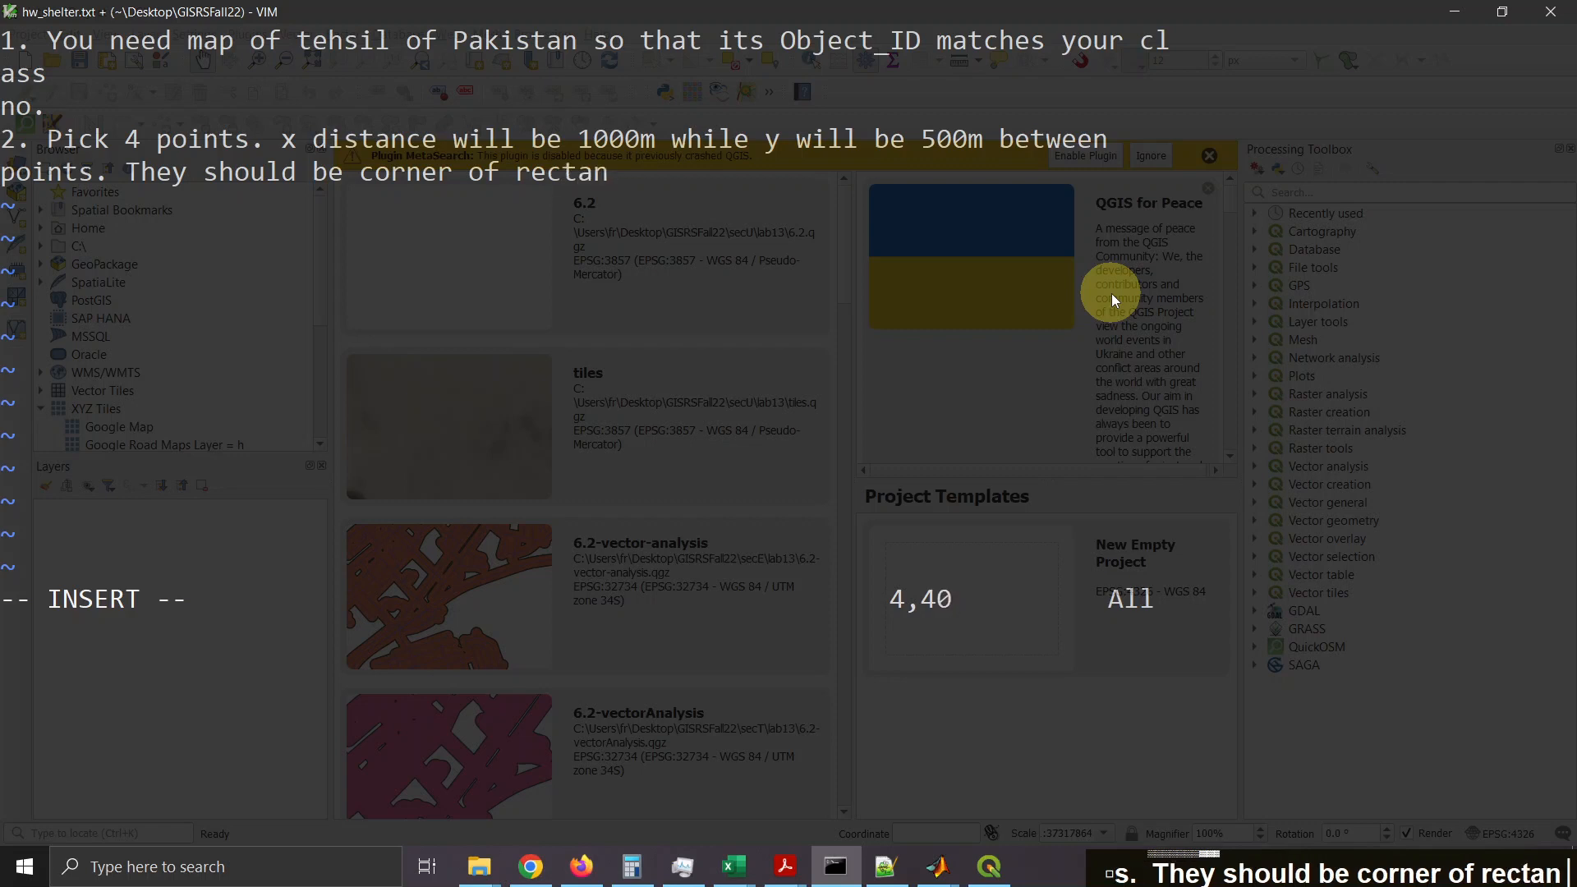
# Step: Start item 3 on a new line with "3. You need to make these points in points shape file"
pyautogui.press('Return')
pyautogui.write('3.')
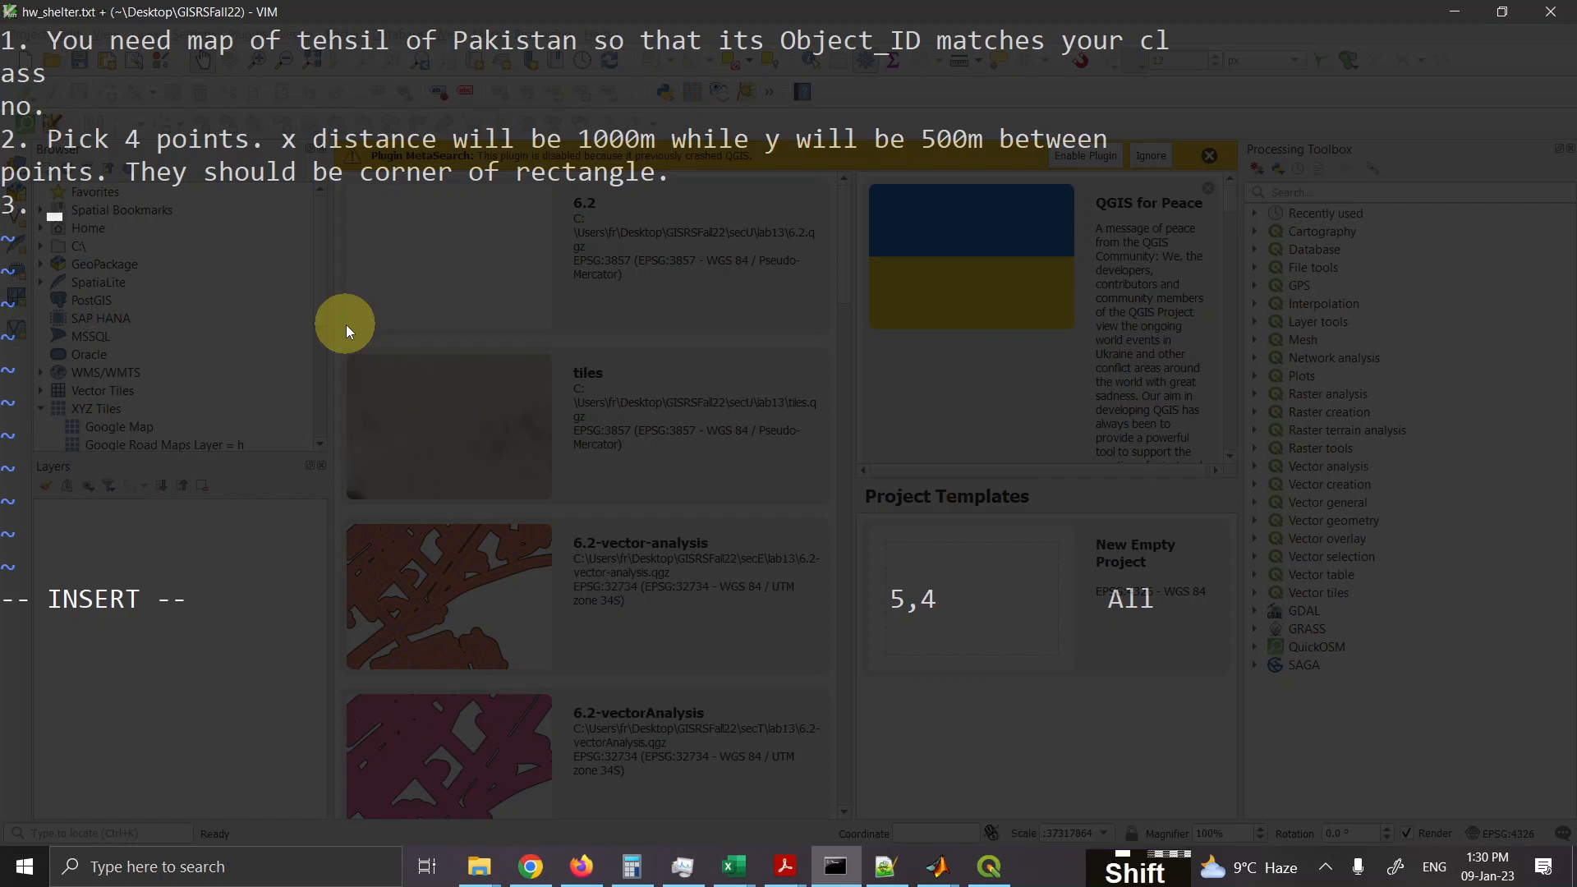
pyautogui.write('You need to m')
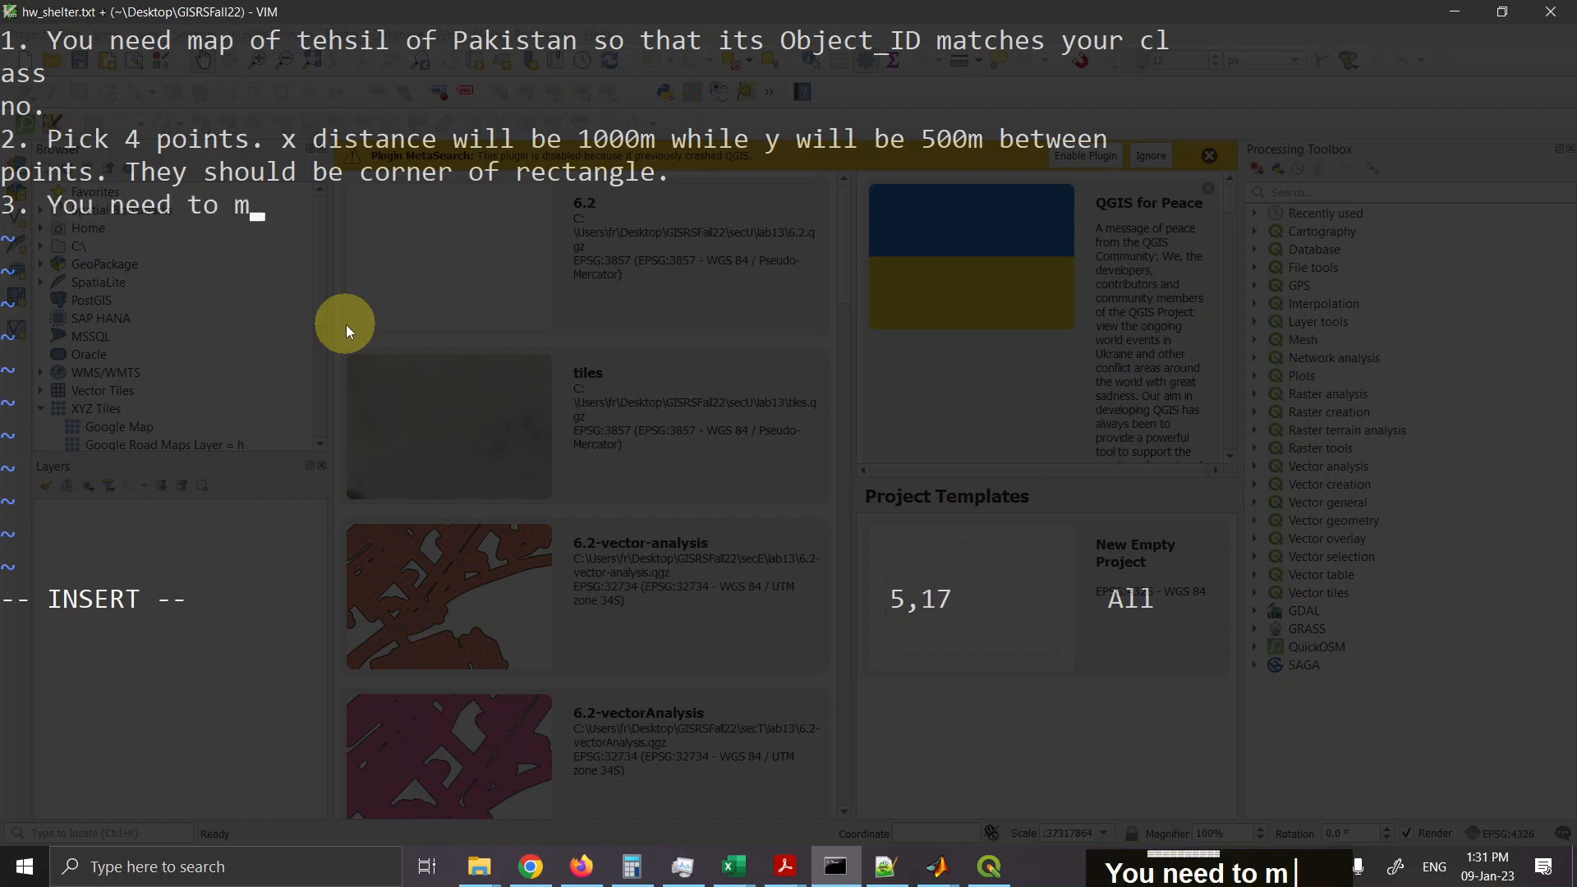
pyautogui.write('ake thes')
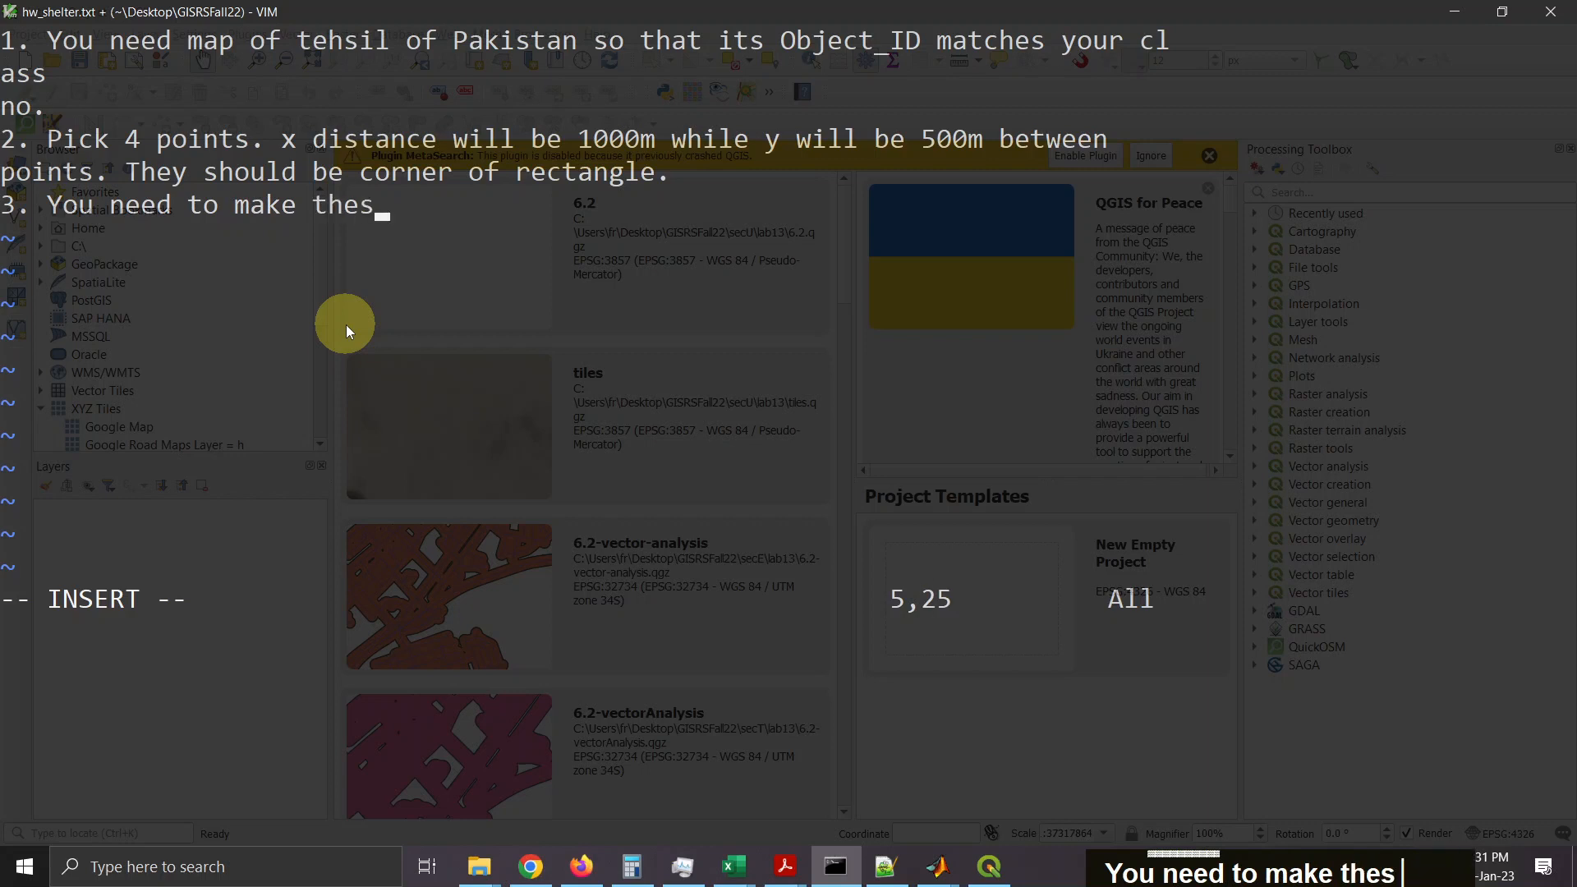
pyautogui.write('e points i')
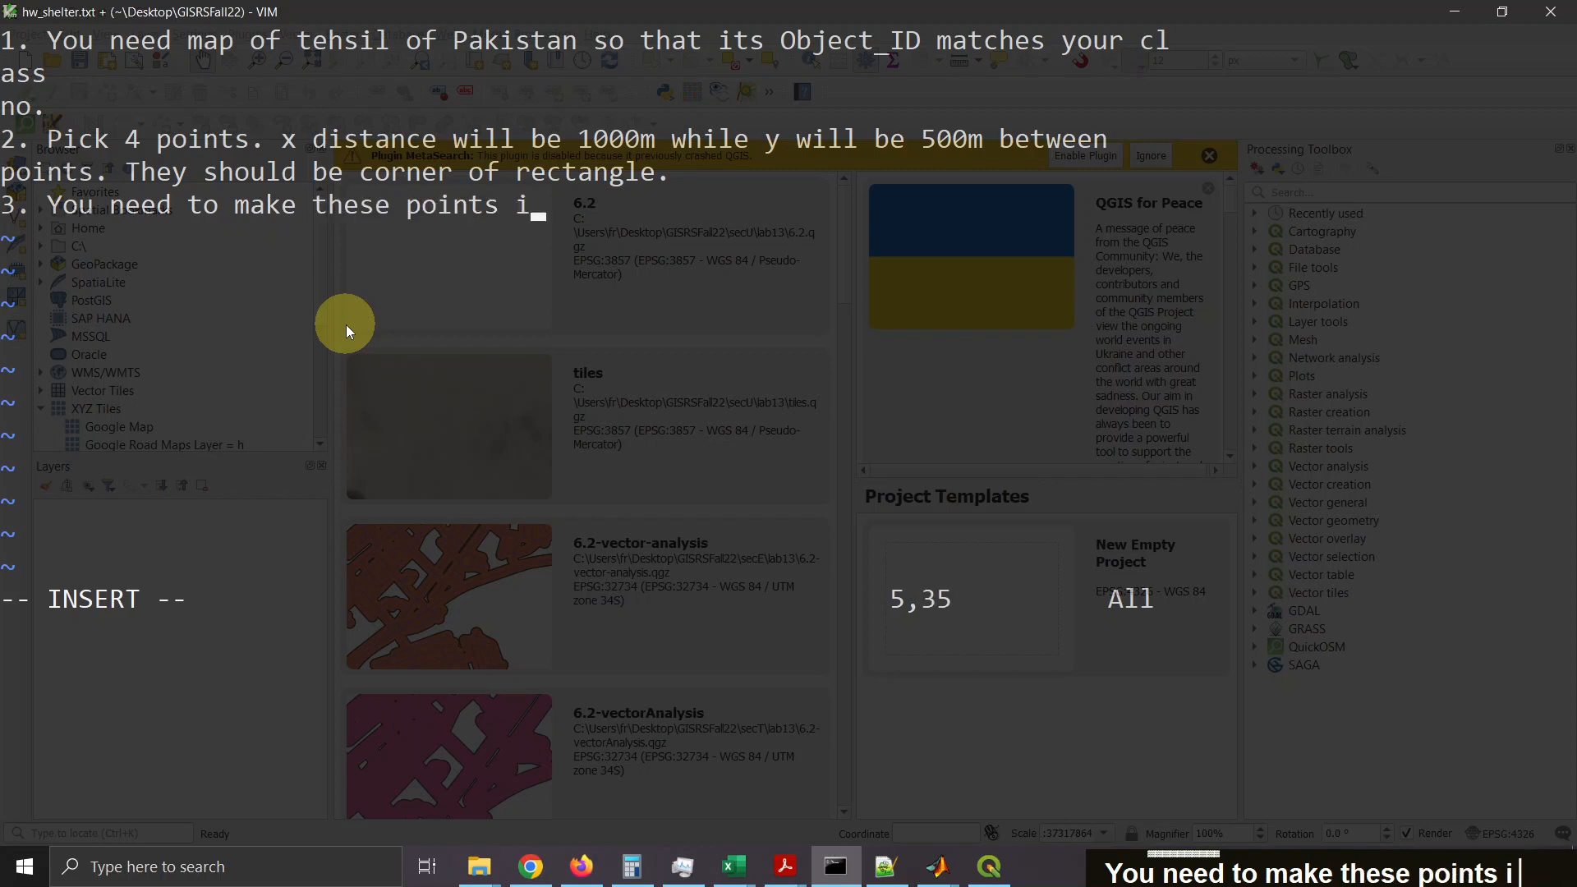
pyautogui.write('n points shape file ')
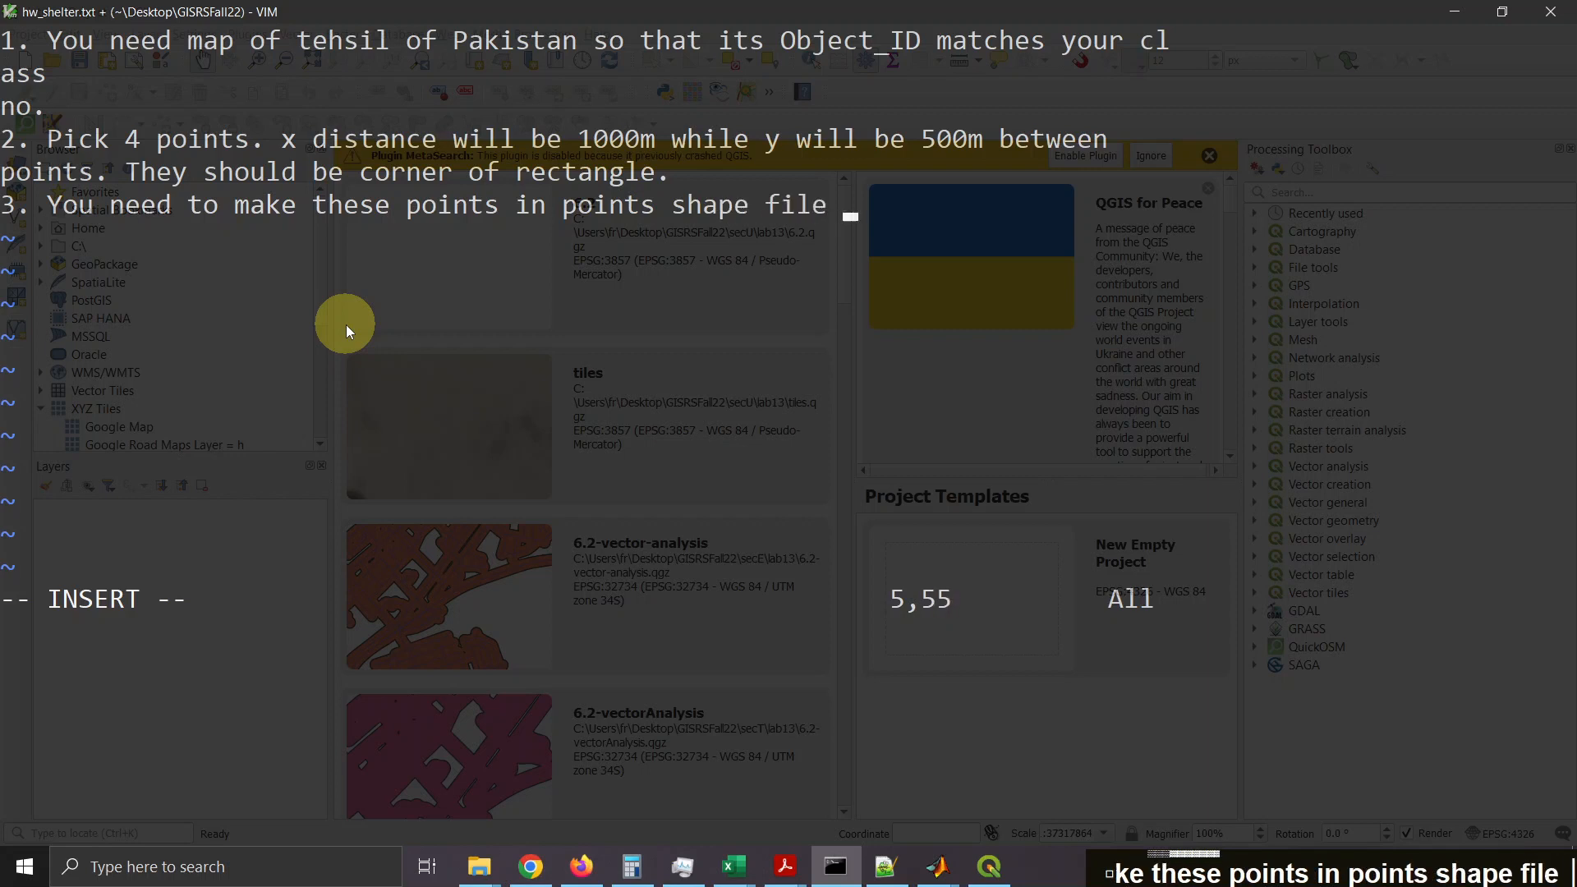
# Step: Finish item 3 with the export instruction "and export it as dxf."
pyautogui.write('as')
pyautogui.press('BackSpace')
pyautogui.press('BackSpace')
pyautogui.write('n')
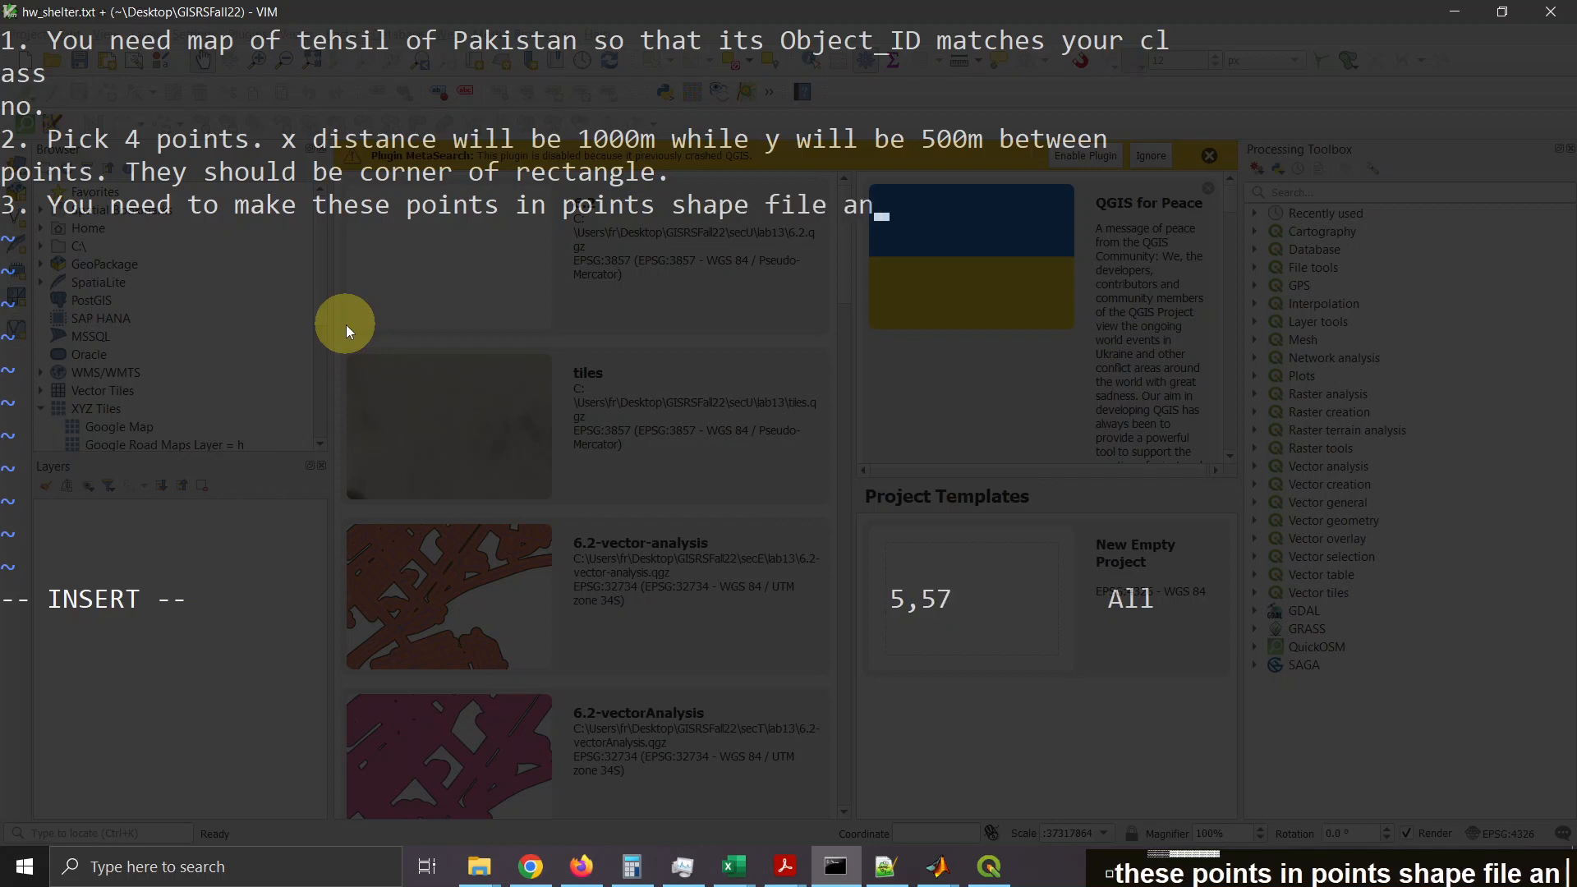
pyautogui.write('d export ')
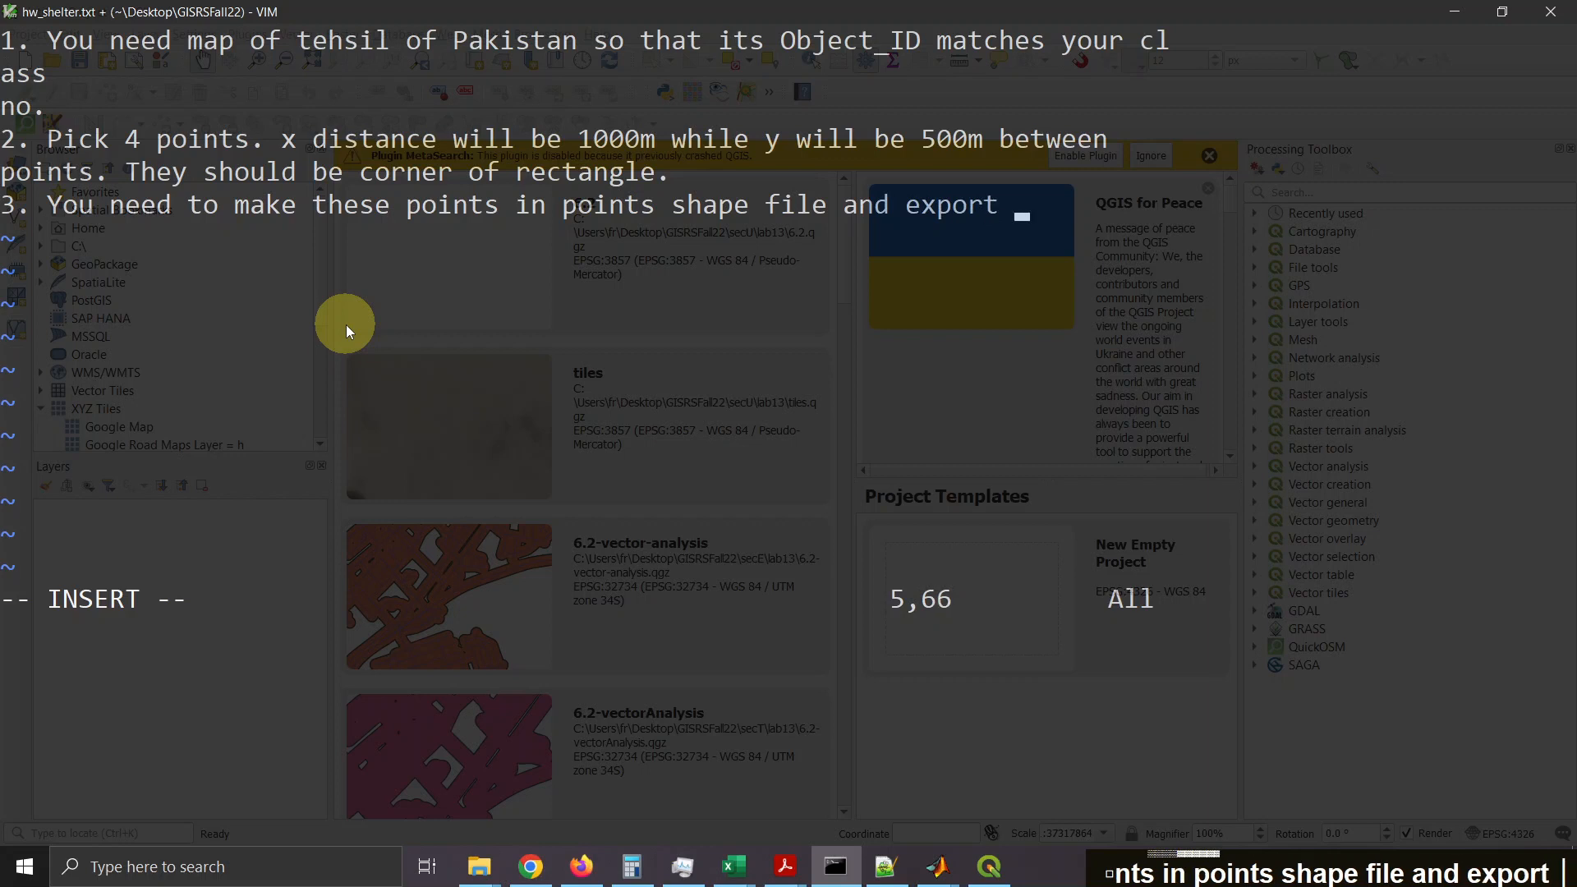
pyautogui.write('it as d')
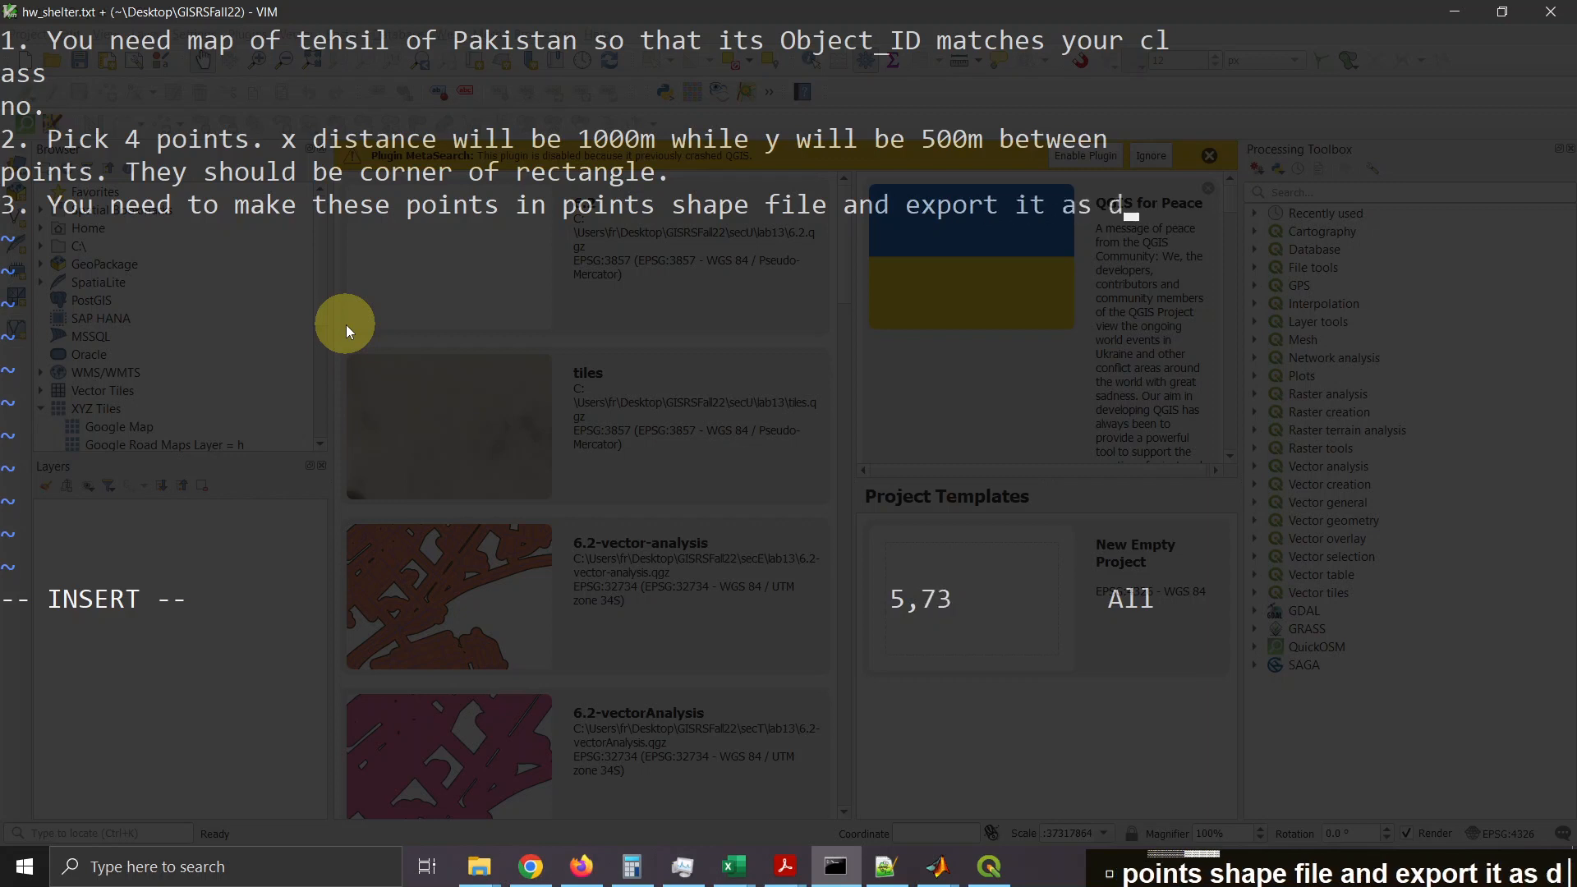
pyautogui.write('s')
pyautogui.press('BackSpace')
pyautogui.write('xk')
pyautogui.press('BackSpace')
pyautogui.write('f')
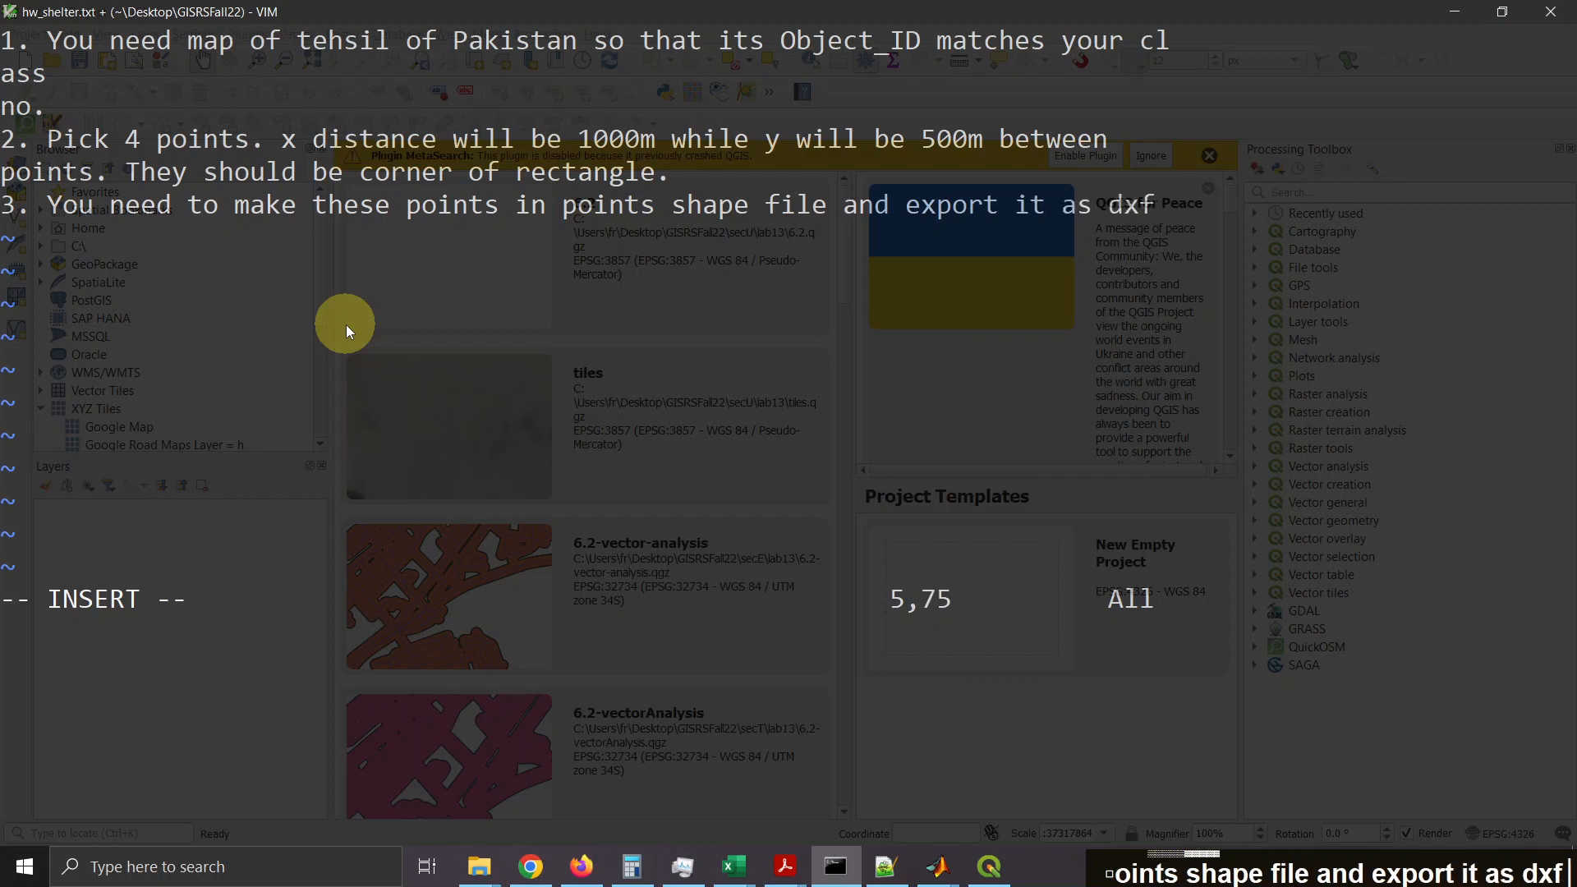
pyautogui.write('.')
pyautogui.press('BackSpace')
pyautogui.press('BackSpace')
pyautogui.write('.')
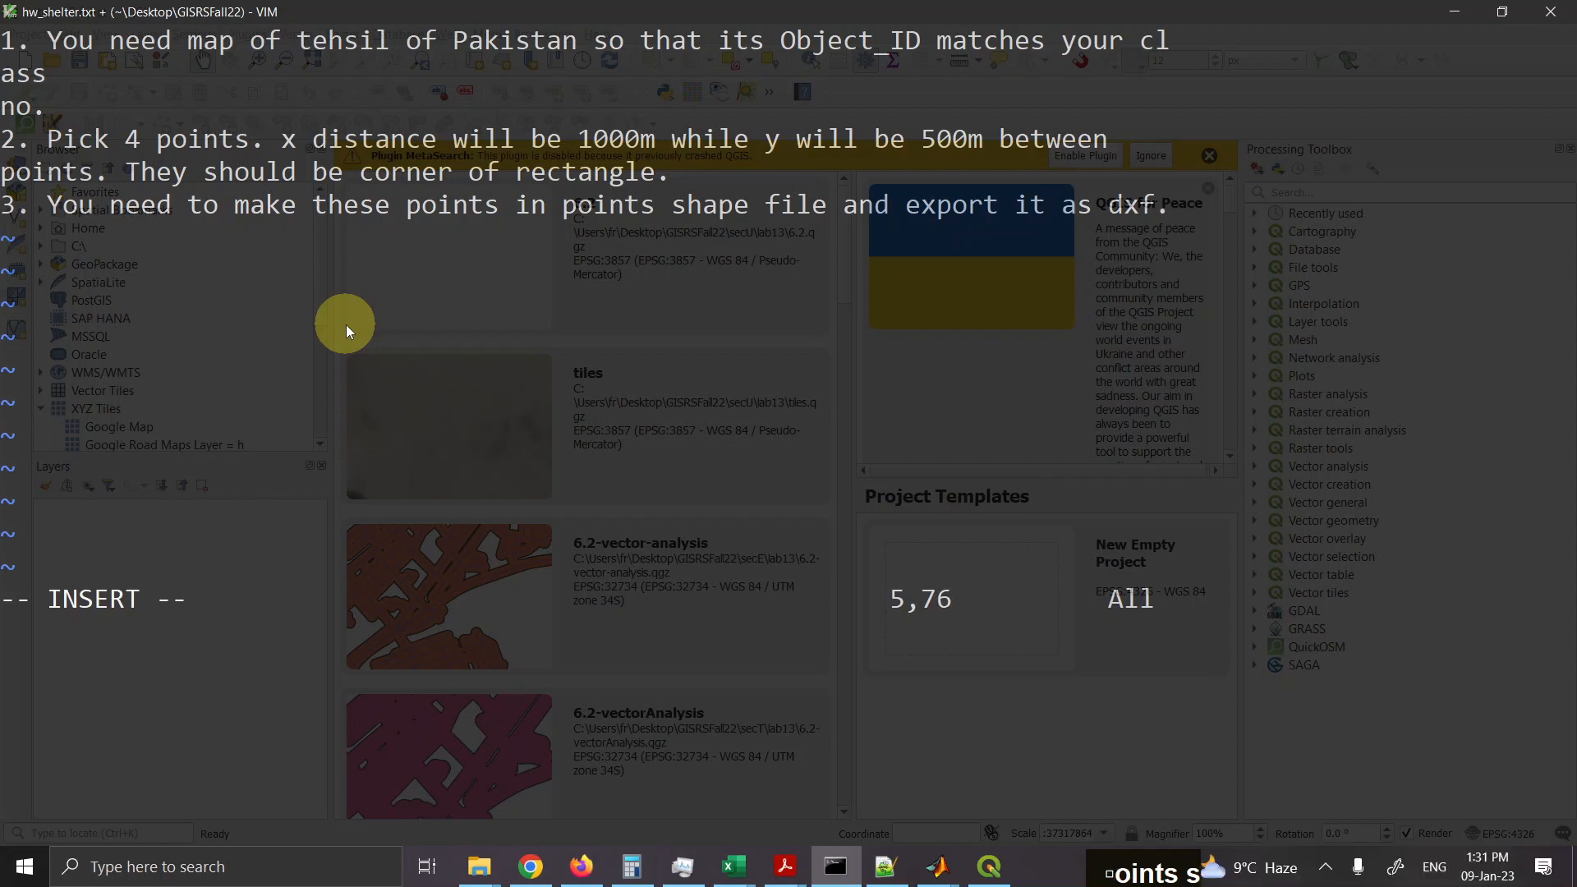
# Step: Start item 4 on a new line with "4. Open it in CAD software like AutoCAD or LibreCAD"
pyautogui.press('Return')
pyautogui.write('4.')
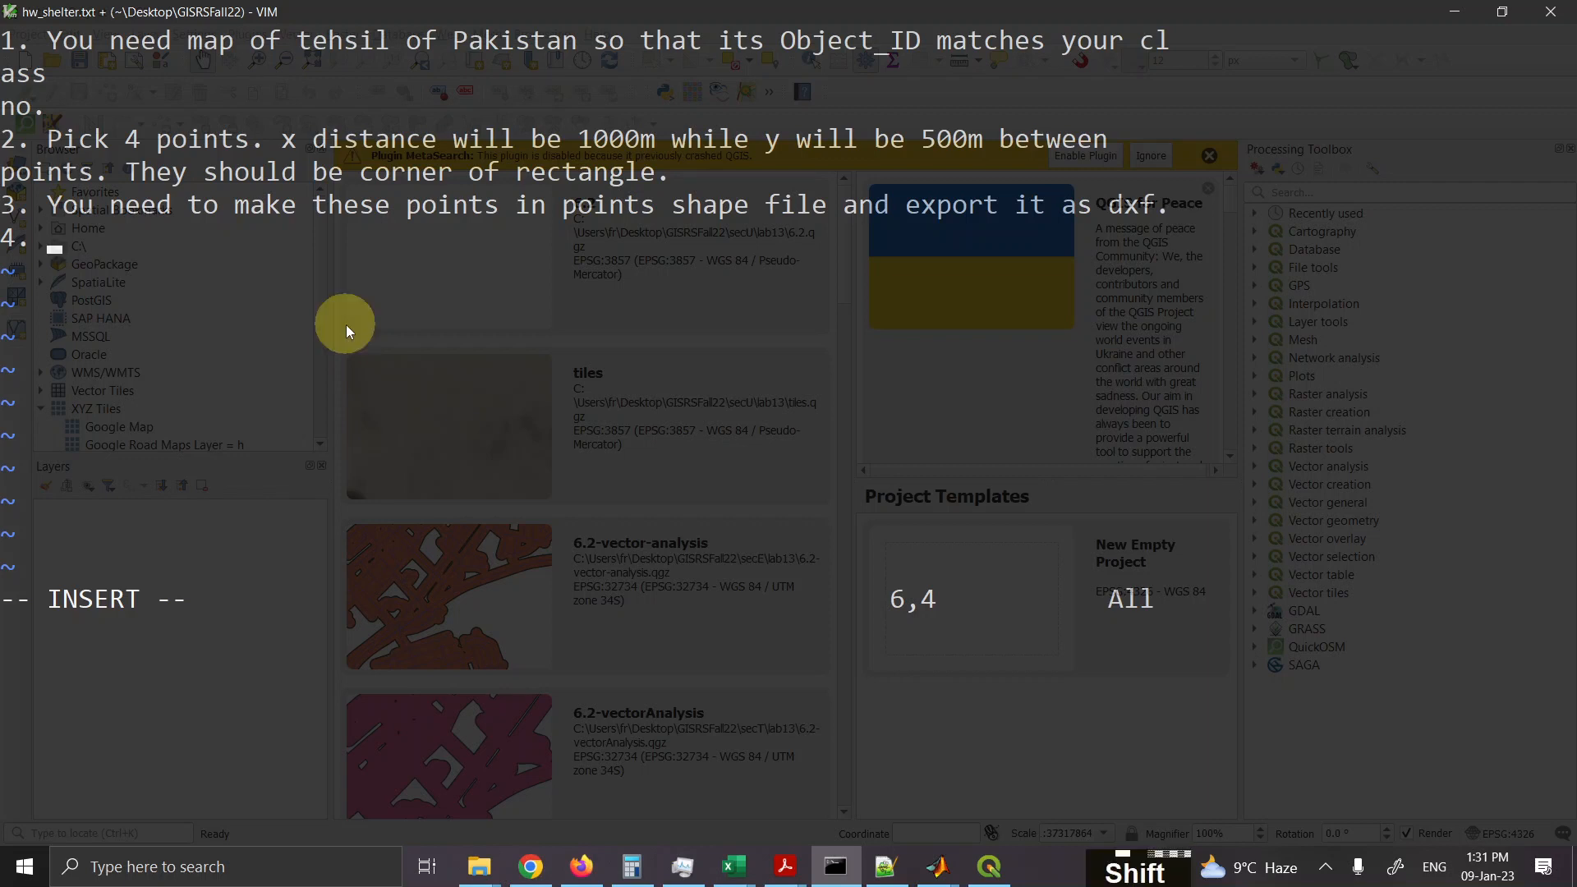
pyautogui.write('Open it i')
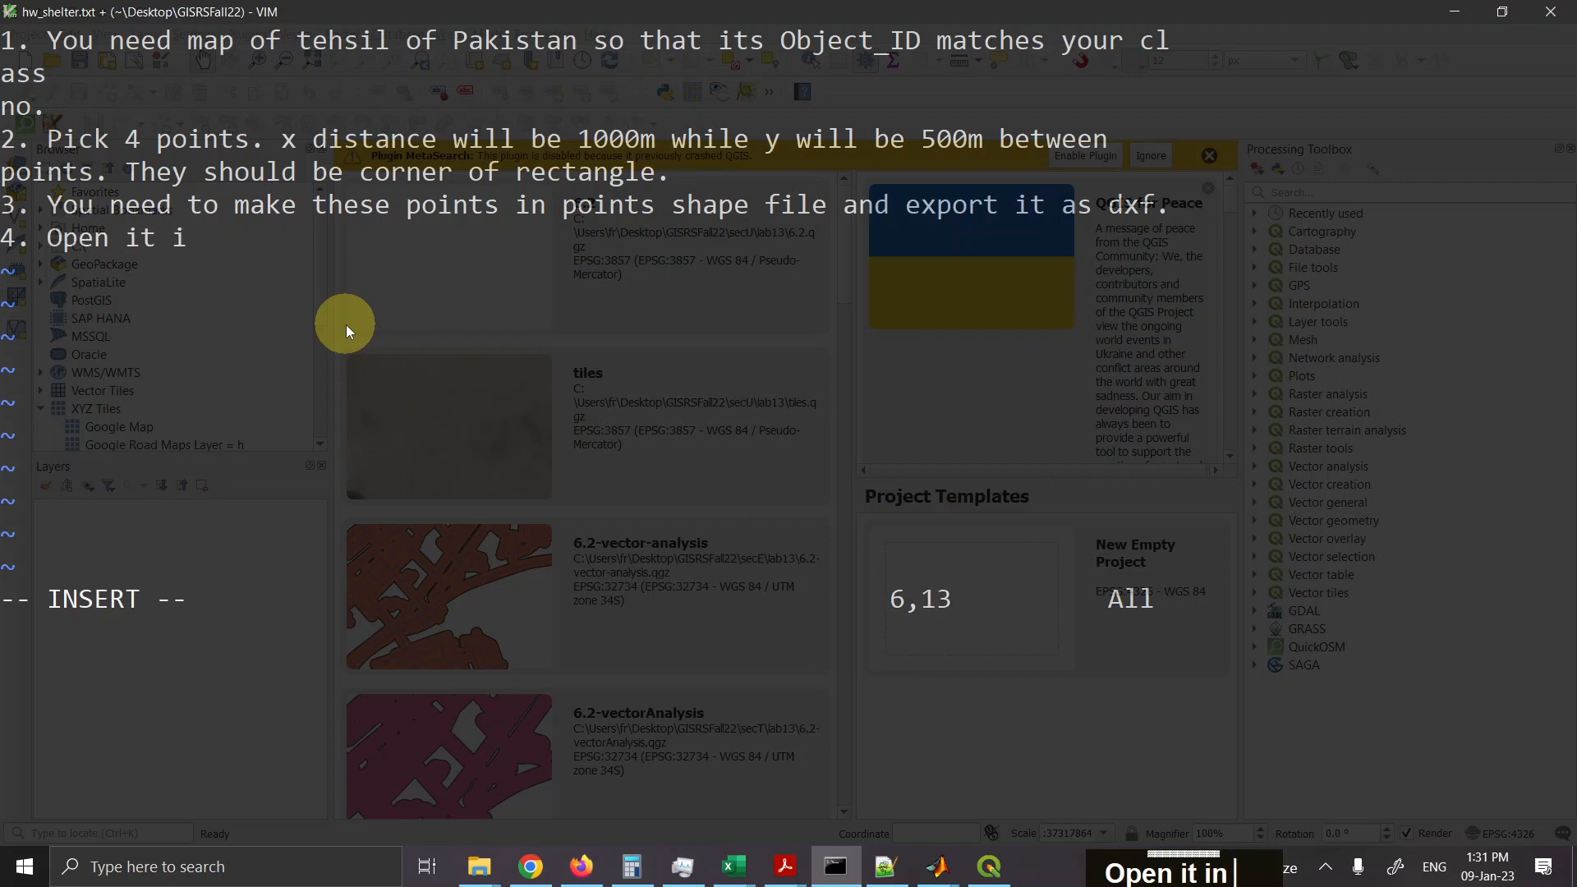
pyautogui.write('n CAD ')
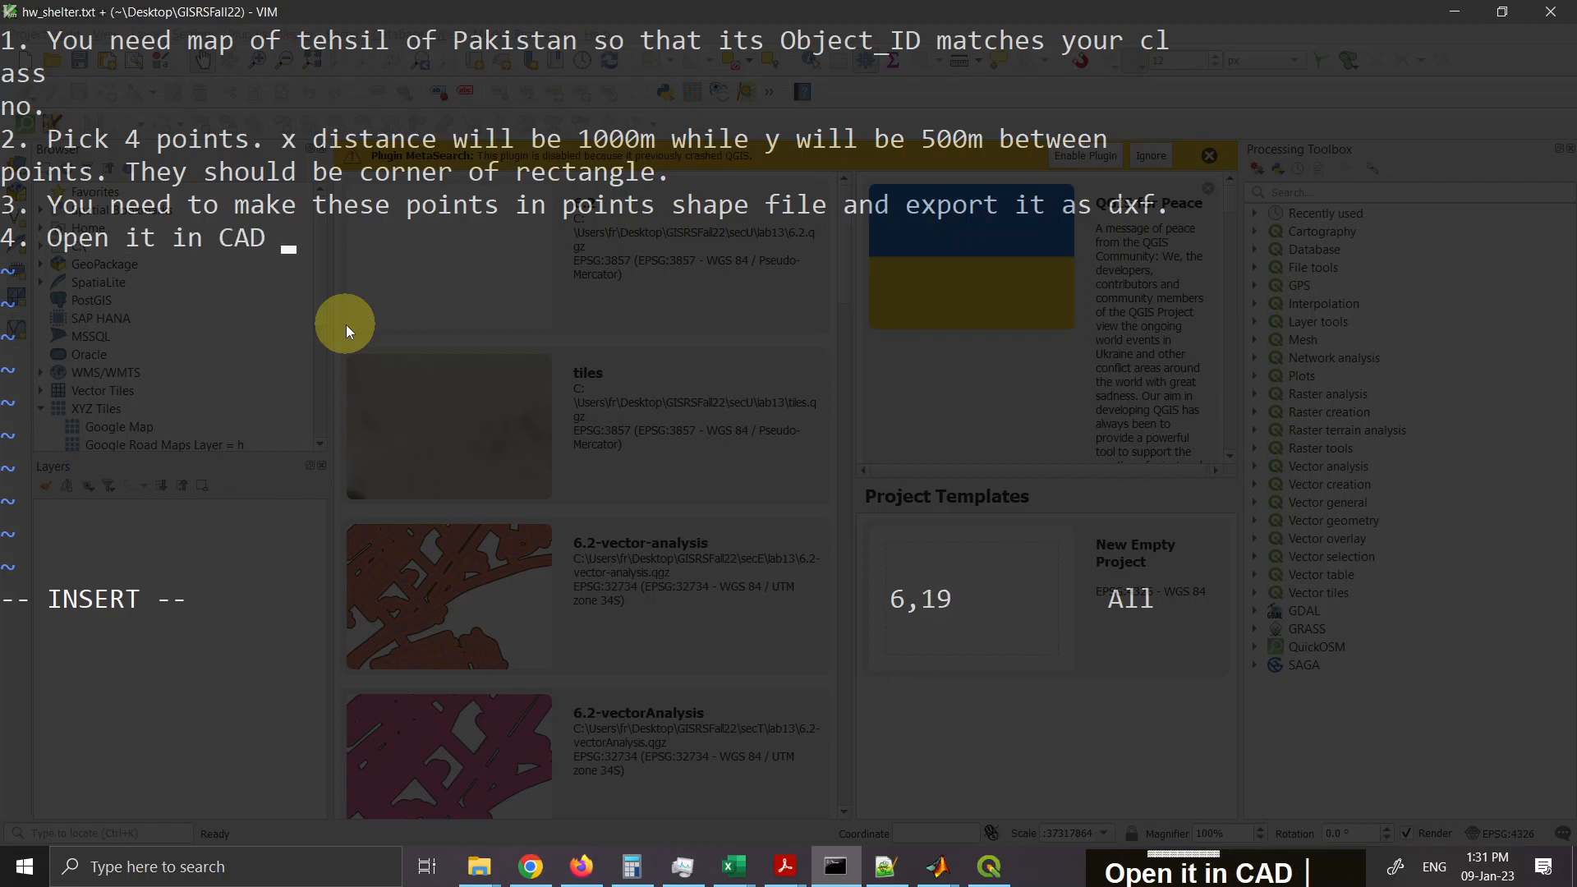
pyautogui.write('softw')
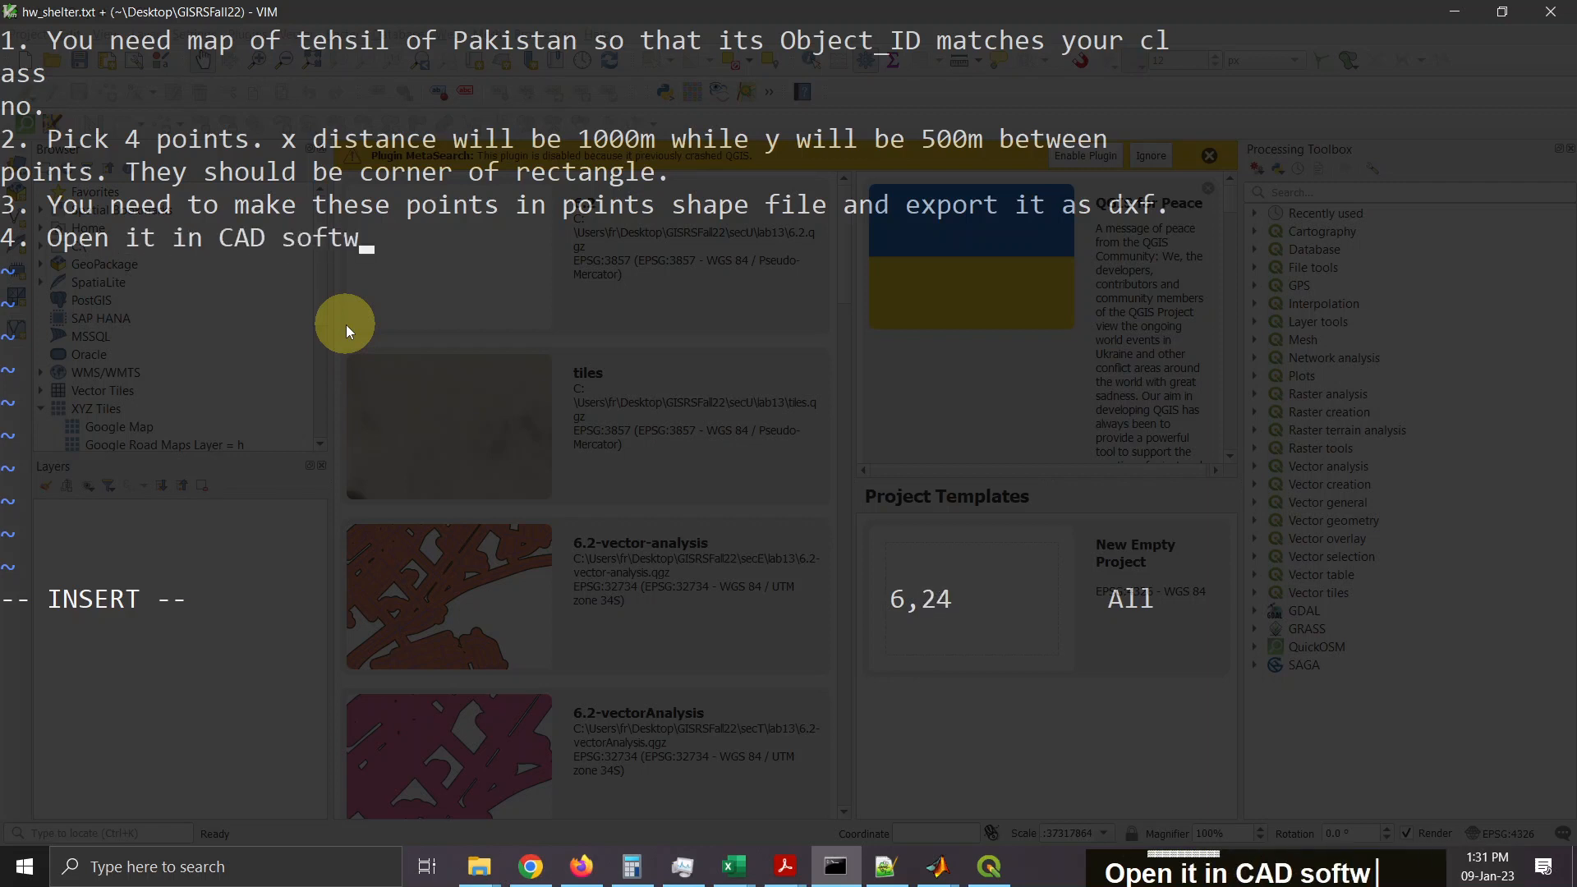
pyautogui.write('are like A')
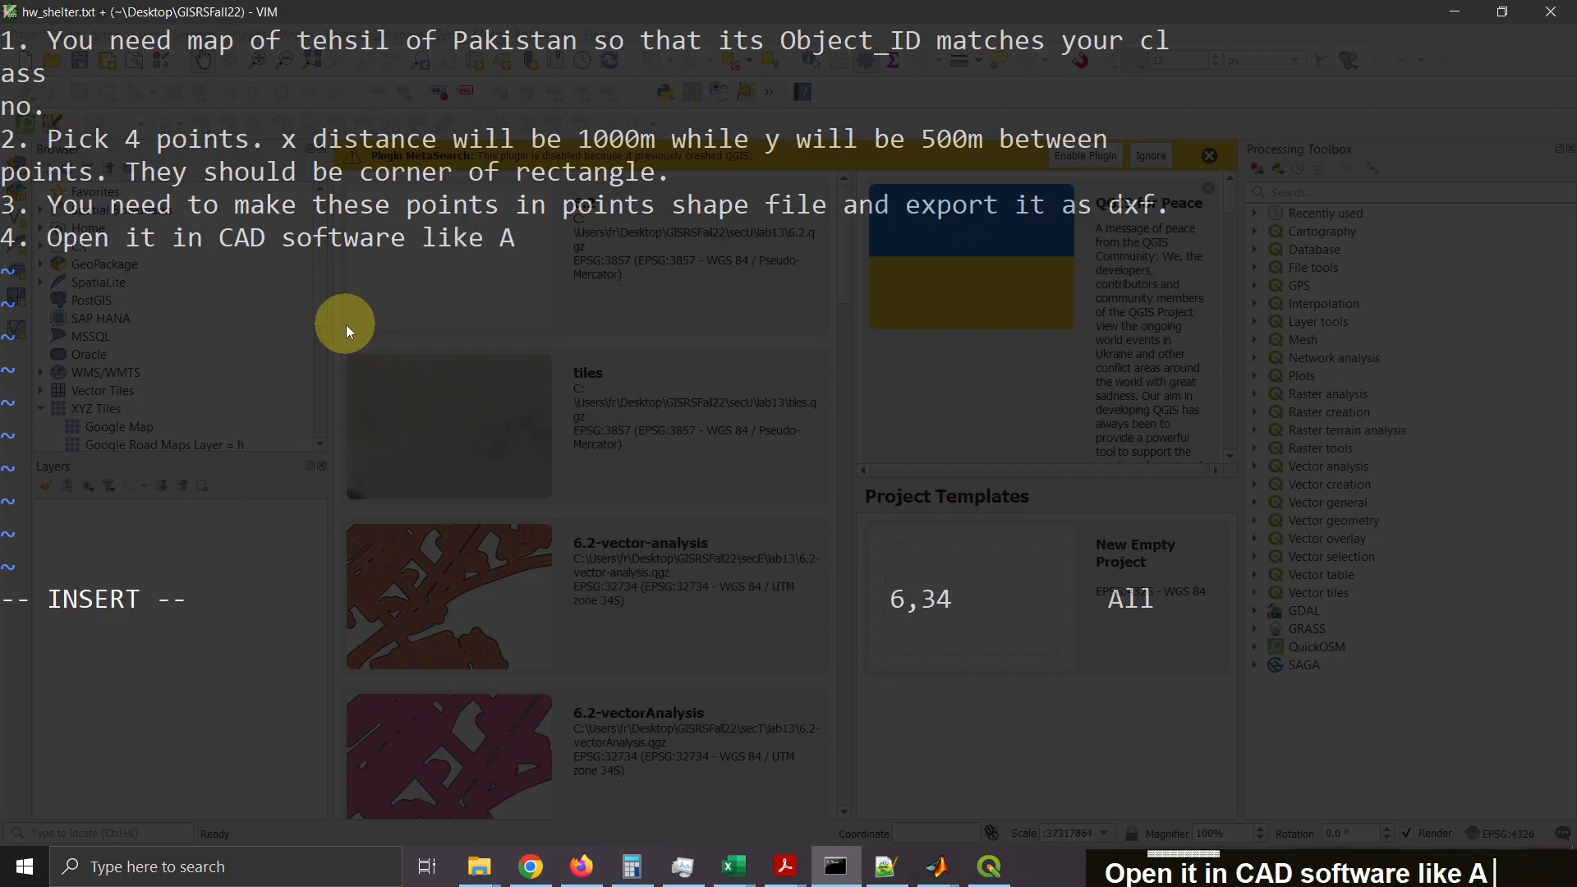
pyautogui.write('uto')
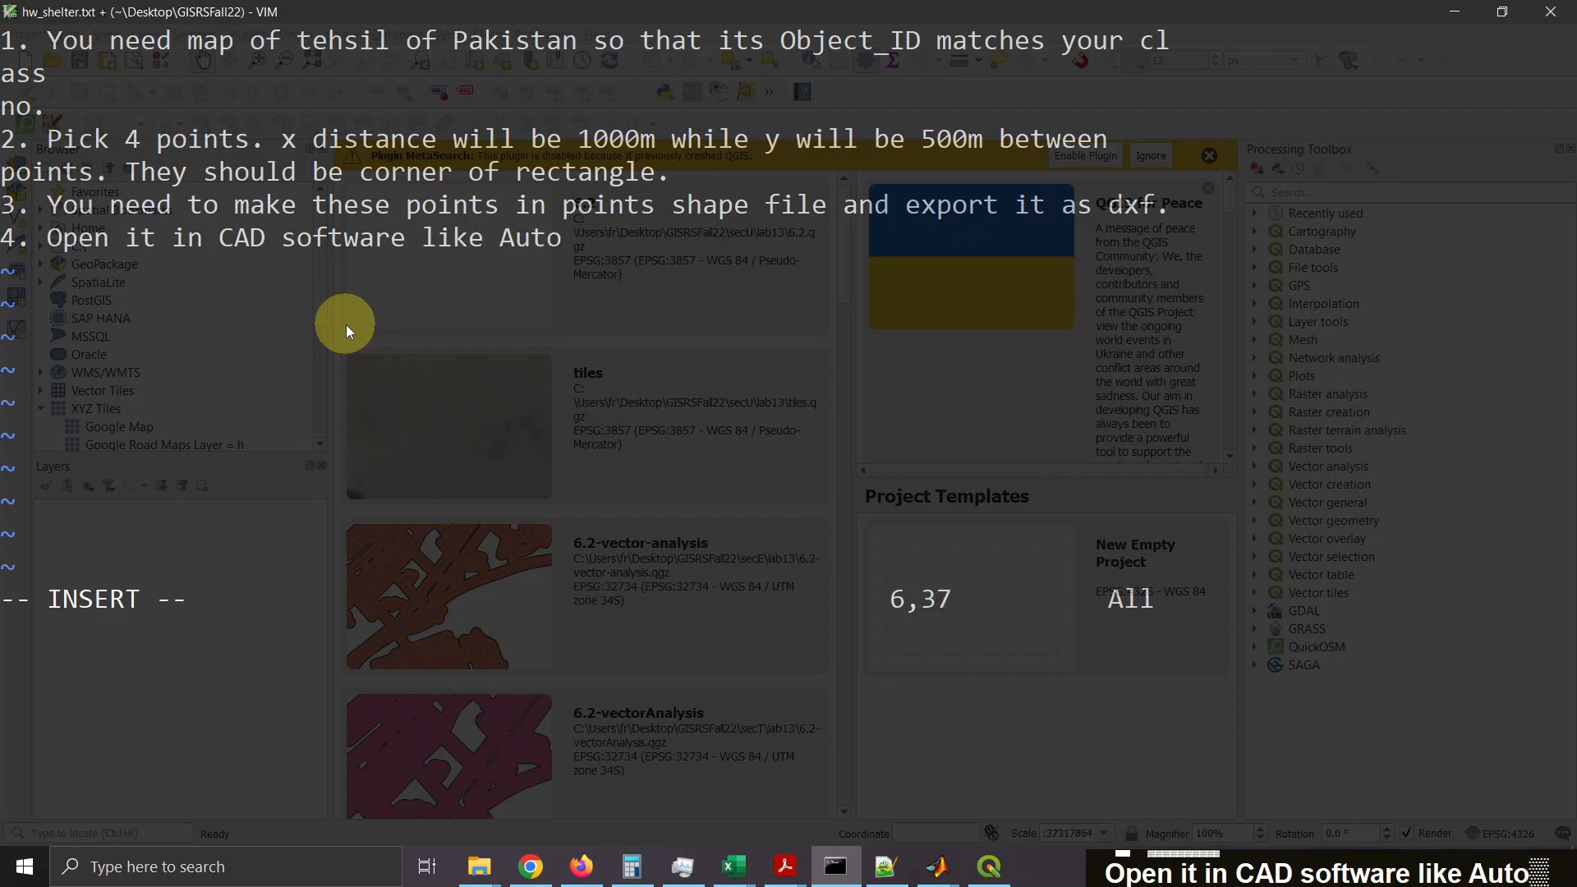
pyautogui.write('CAD o')
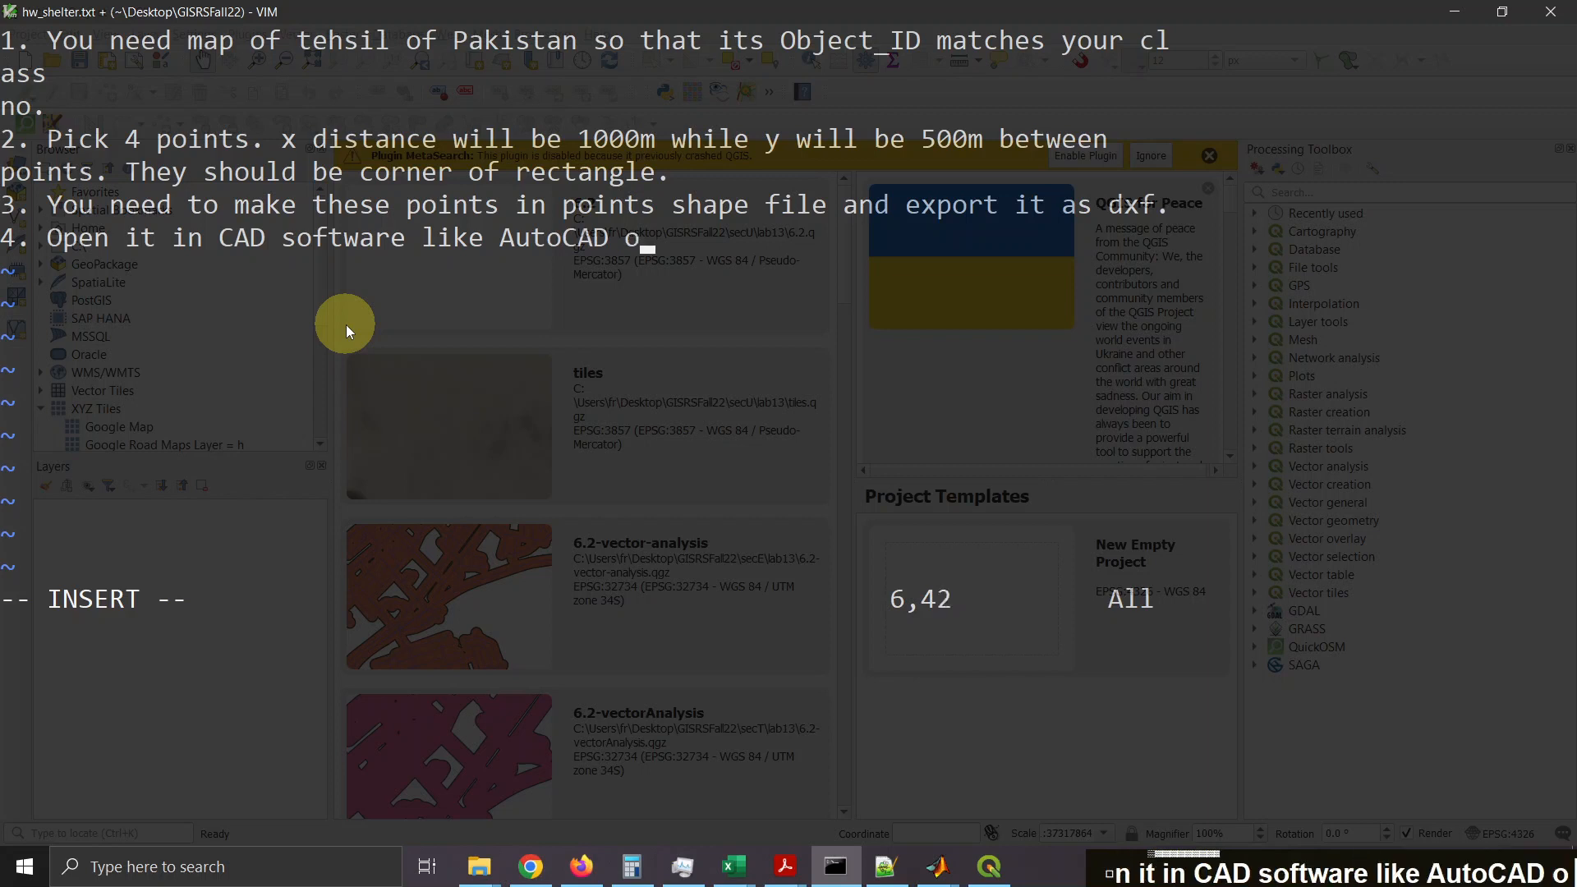
pyautogui.write('r LibreCAD')
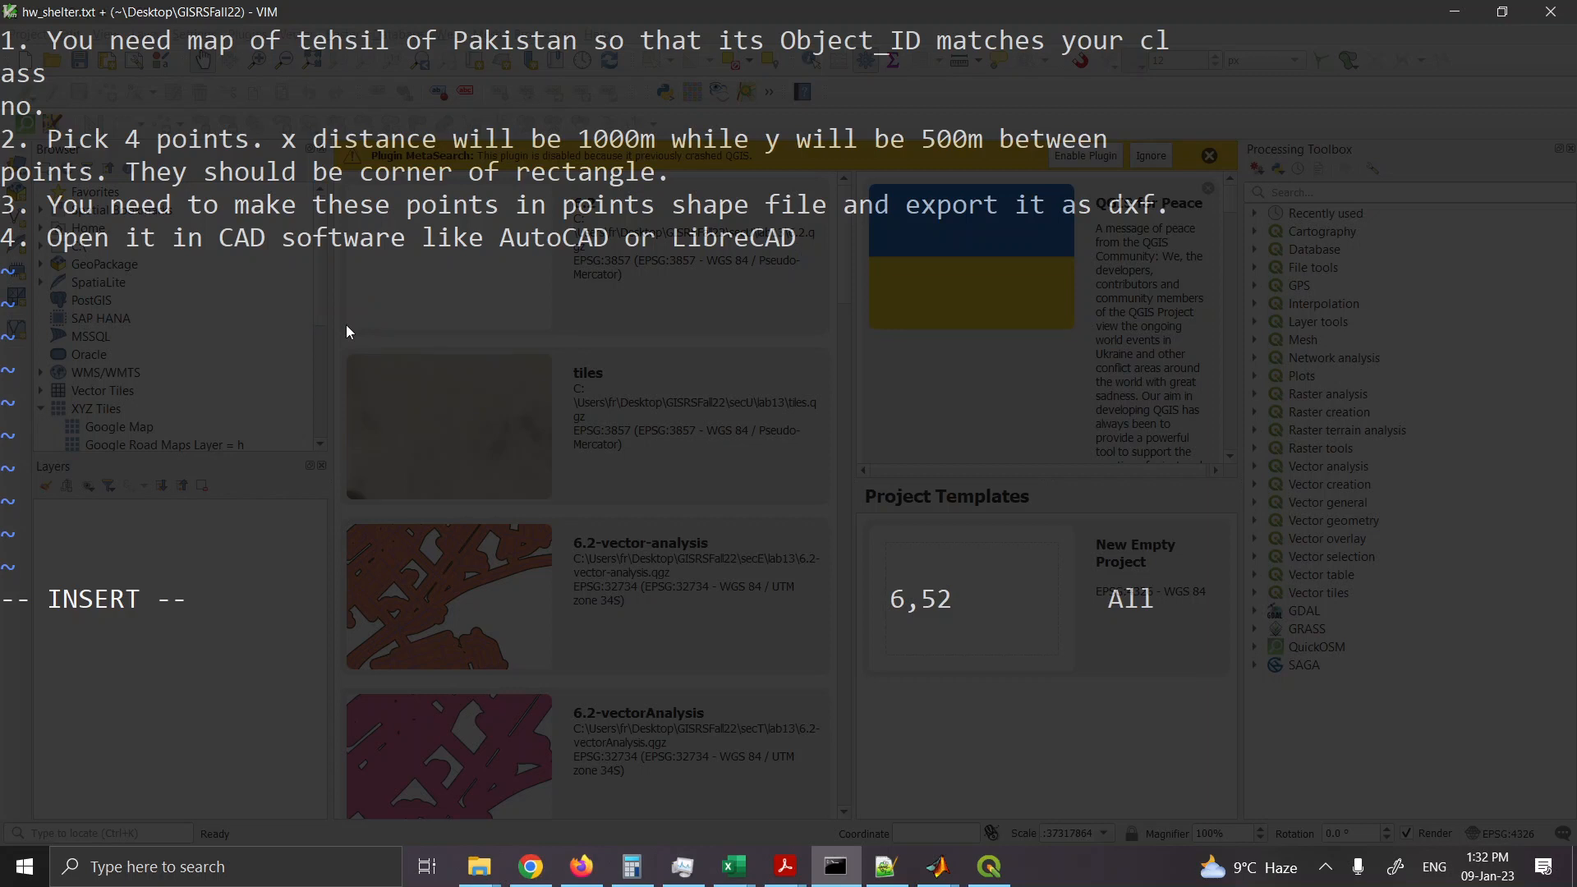
# Step: End item 4's first sentence with a period and add "Make sure that your units are in meters."
pyautogui.click(347, 332)
pyautogui.write('. M')
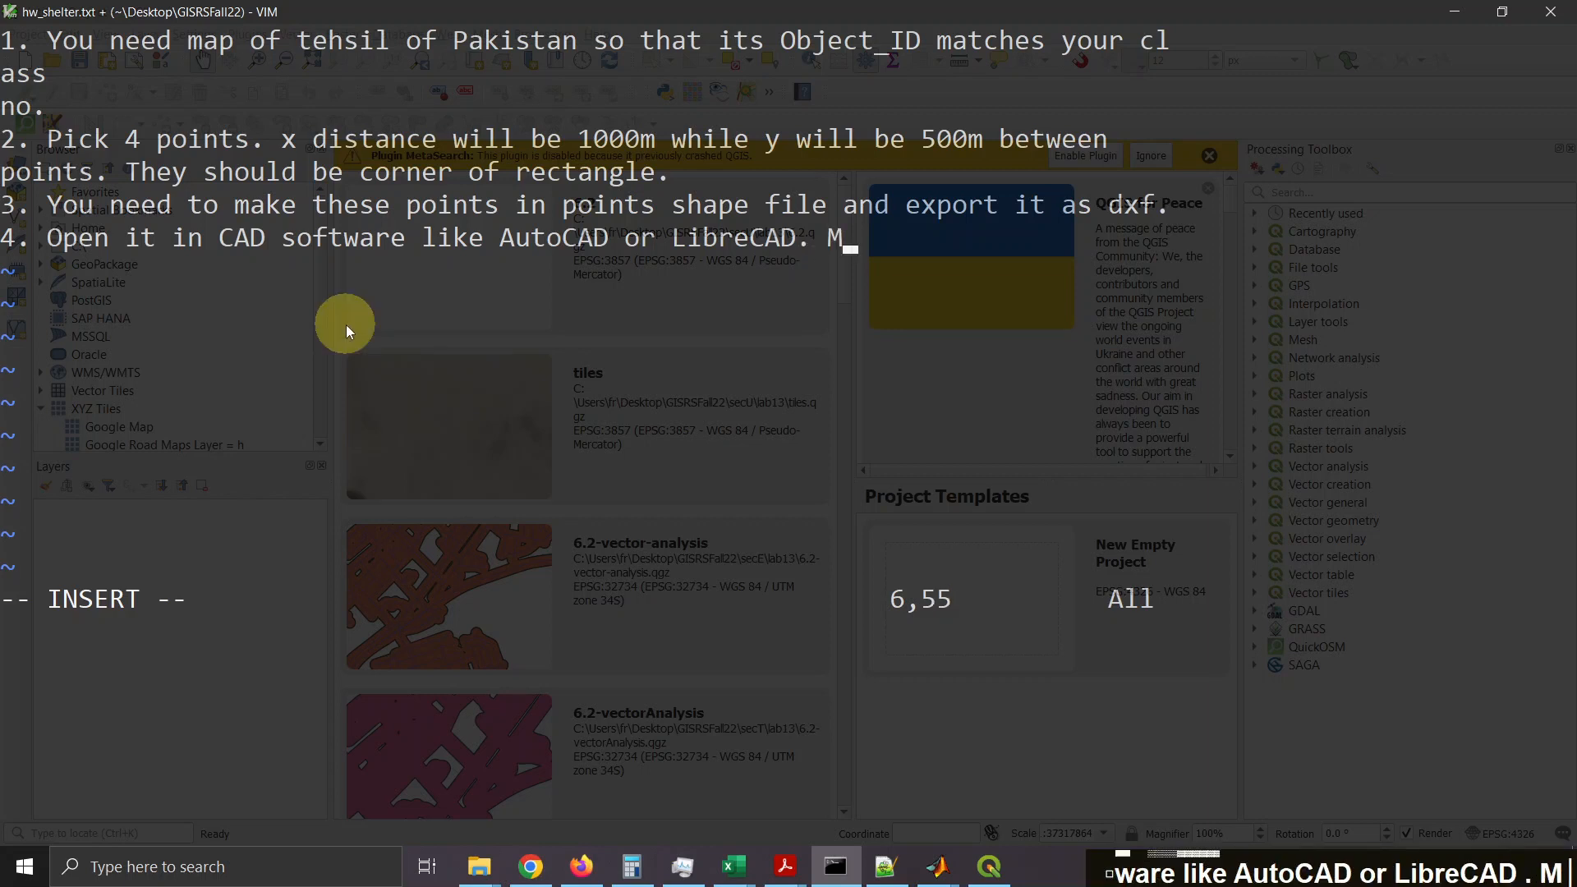
pyautogui.write('ake sure that ')
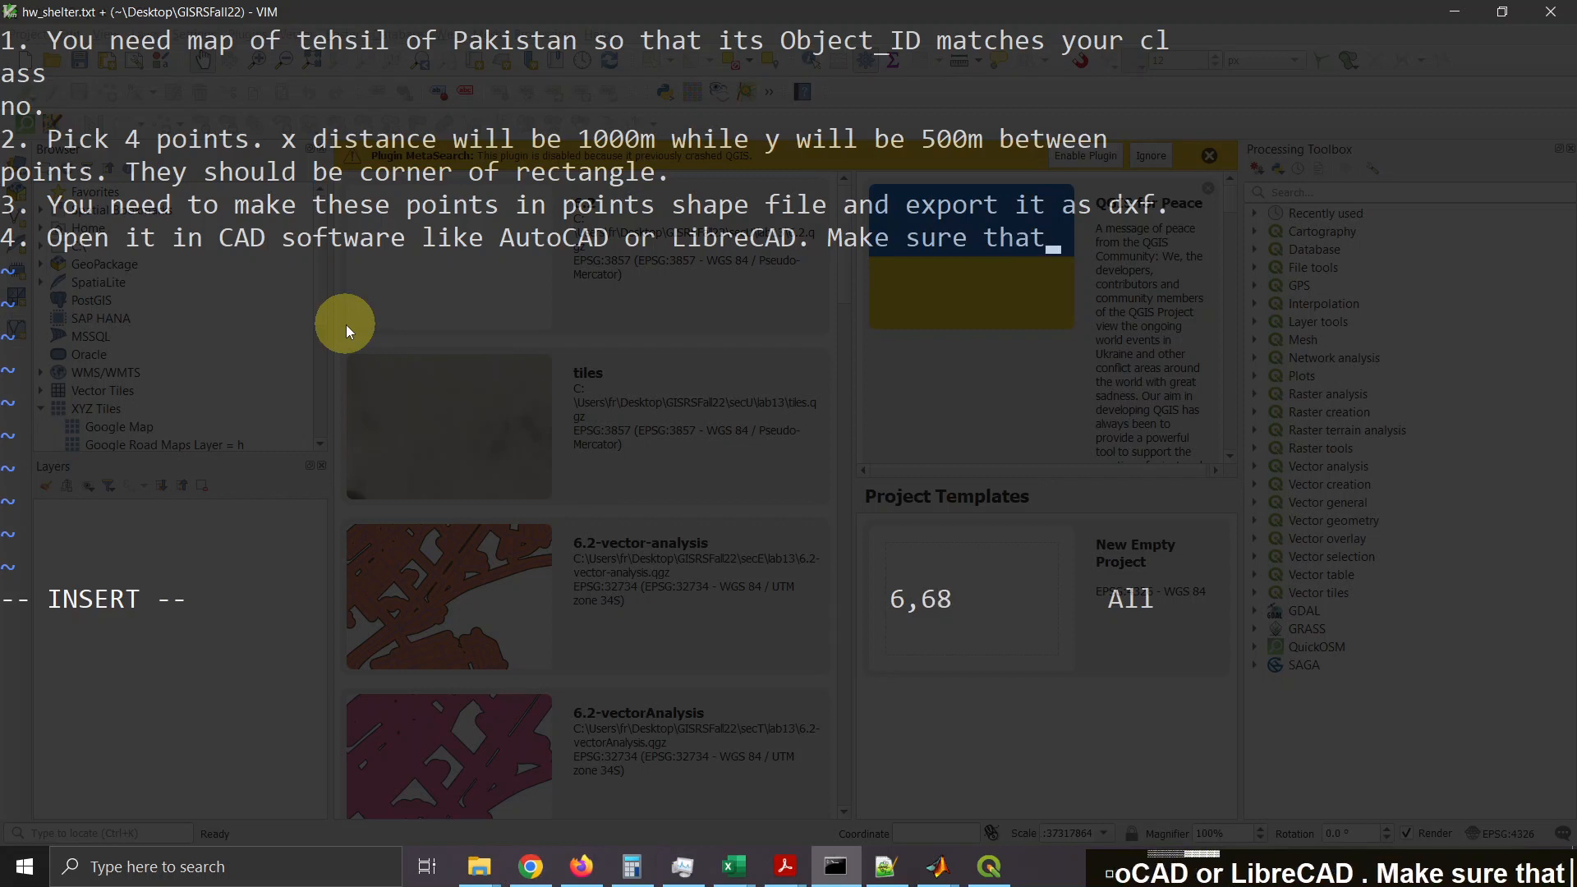
pyautogui.write('your ')
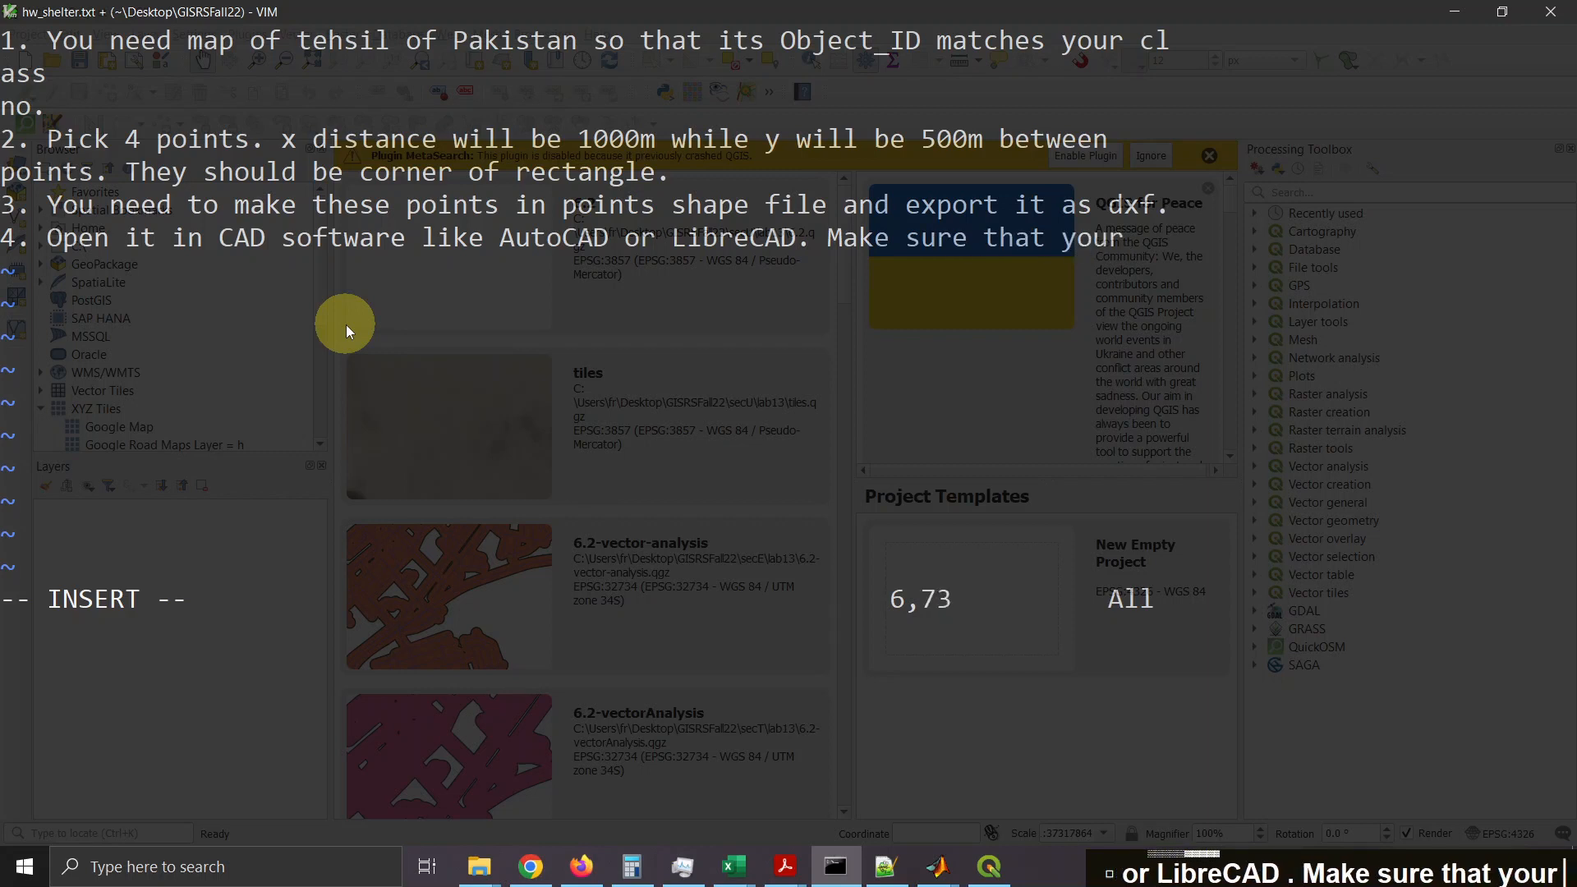
pyautogui.write('units')
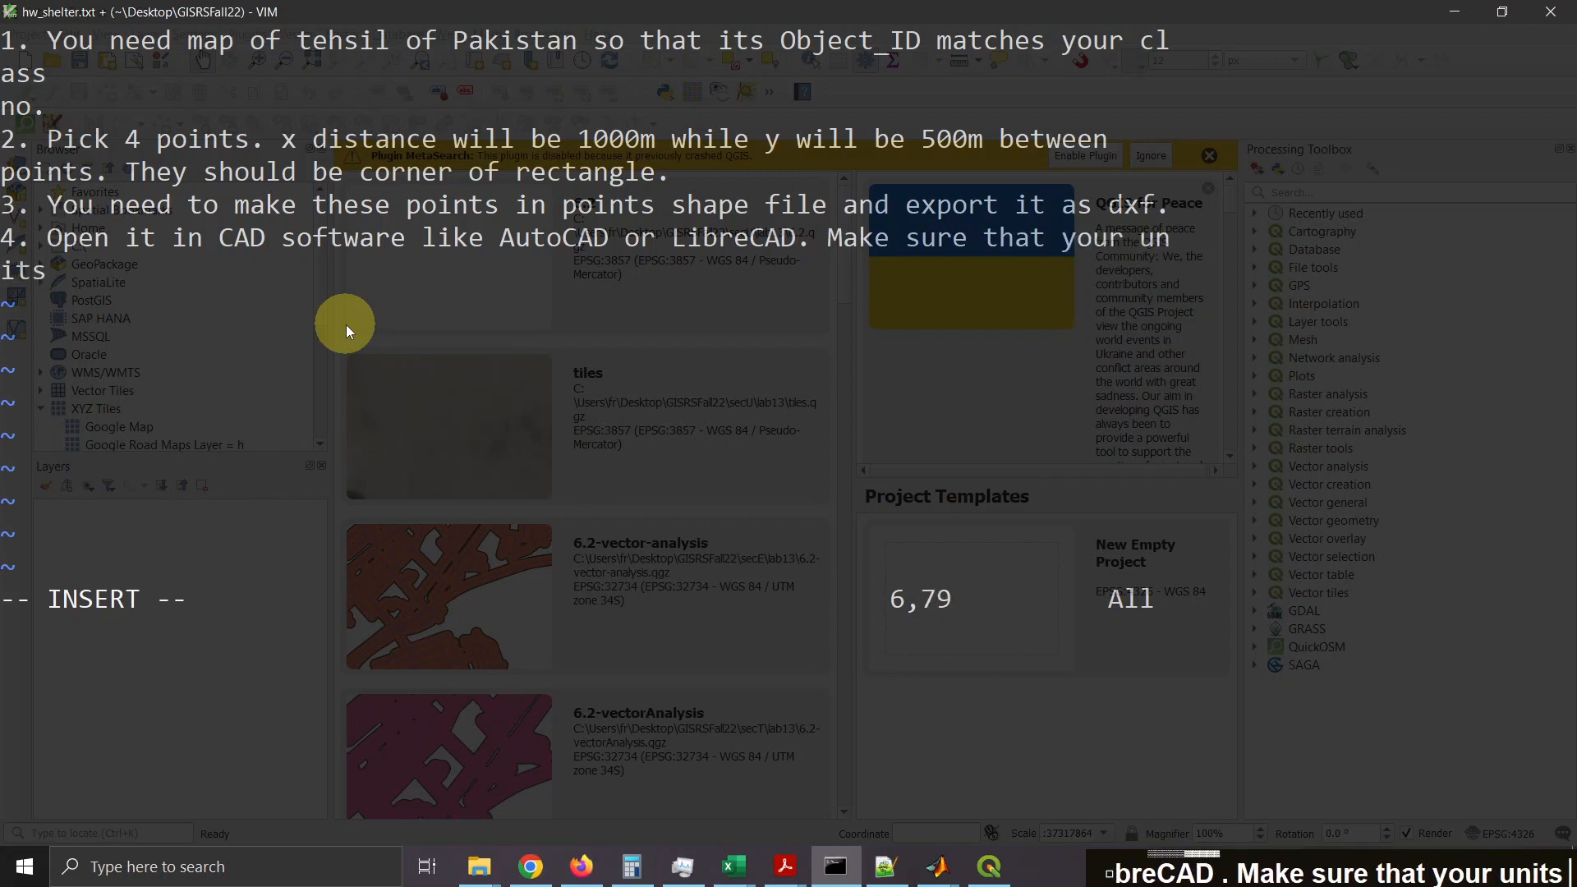
pyautogui.write(' are in ')
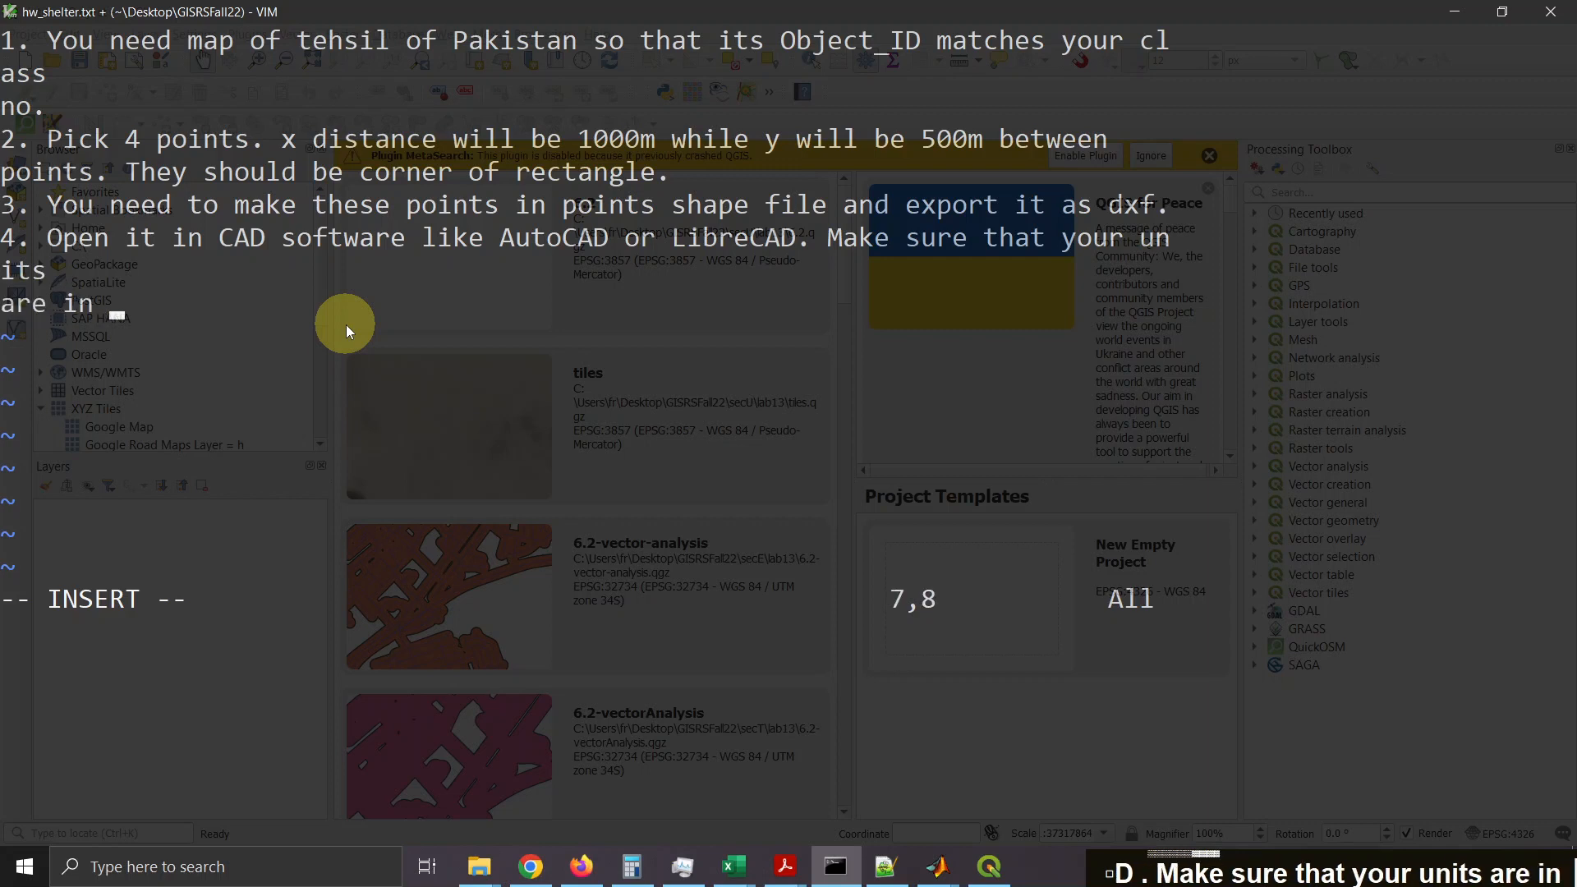
pyautogui.write('meters.')
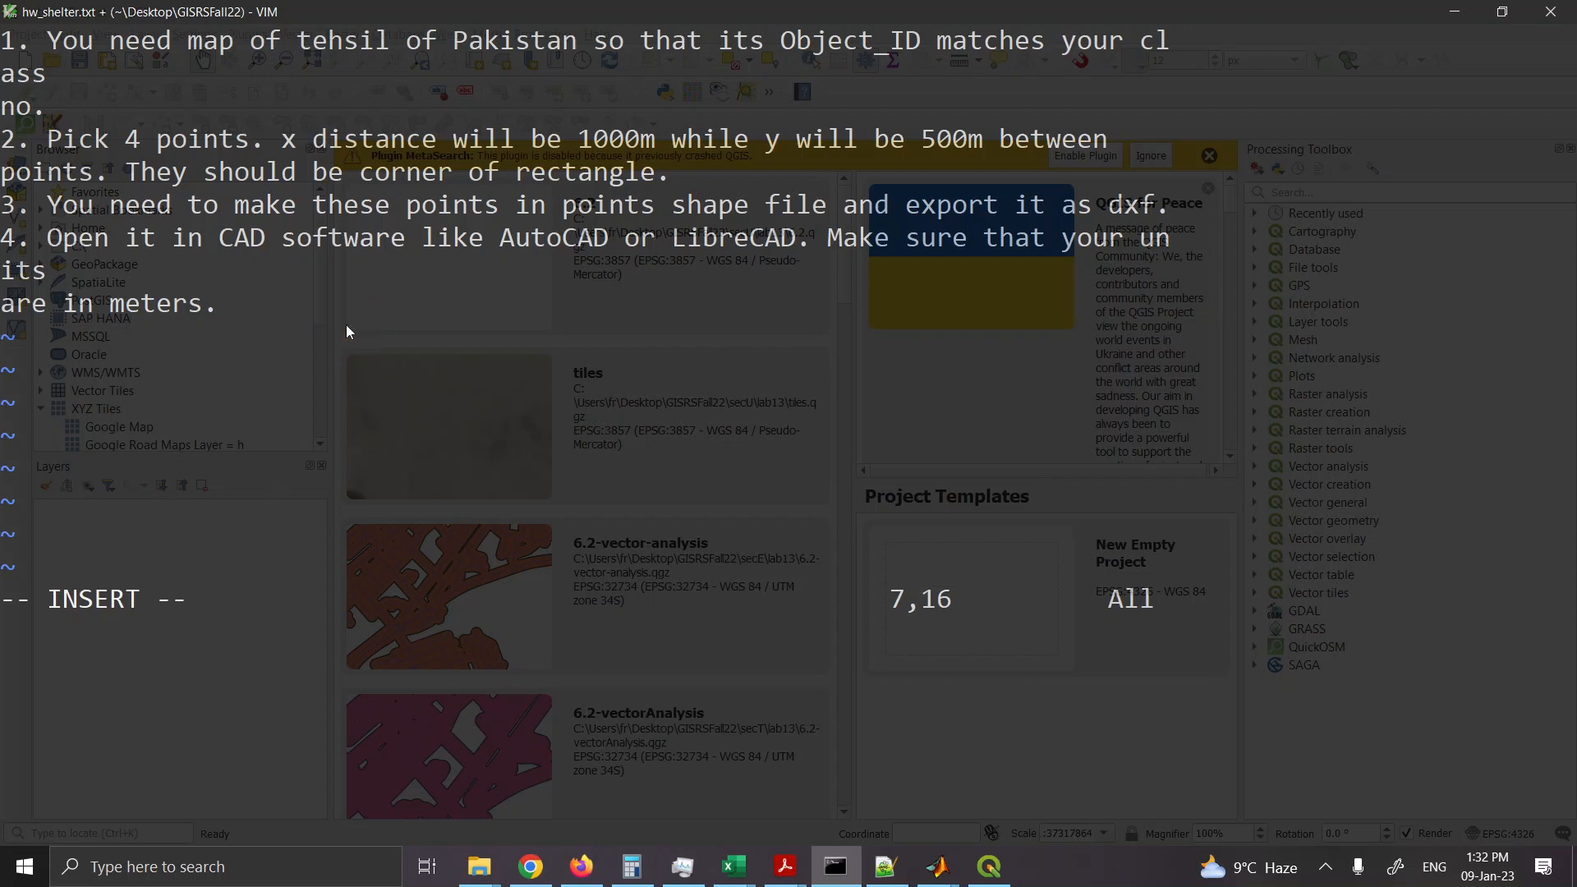
# Step: Continue item 4 with "Import the dxf and make boundaries," after the units sentence
pyautogui.write('Imp')
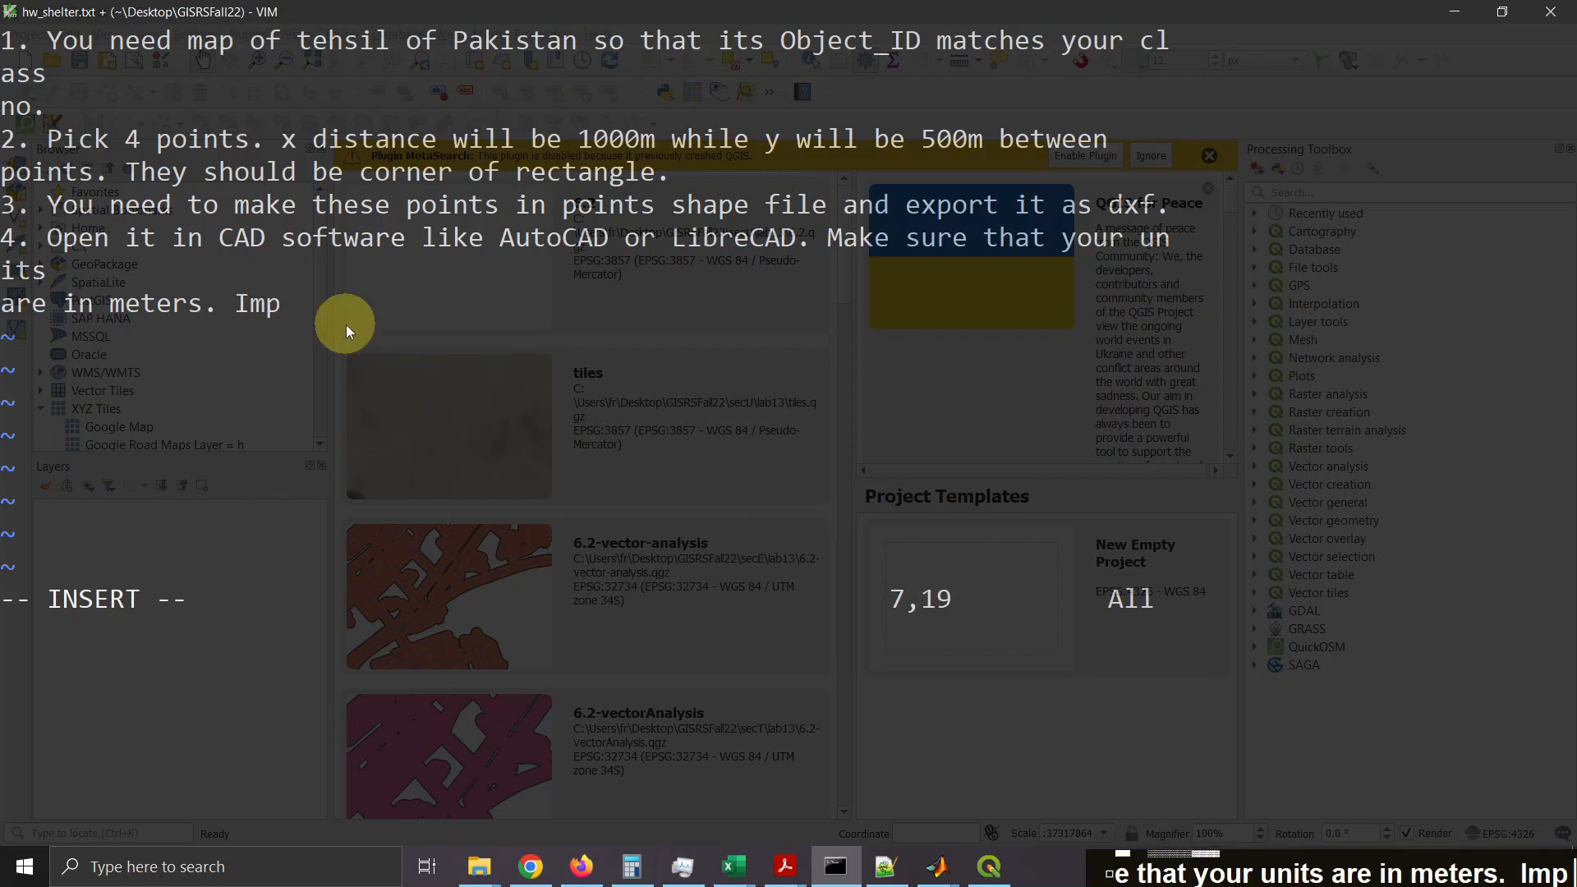
pyautogui.write('ort the d')
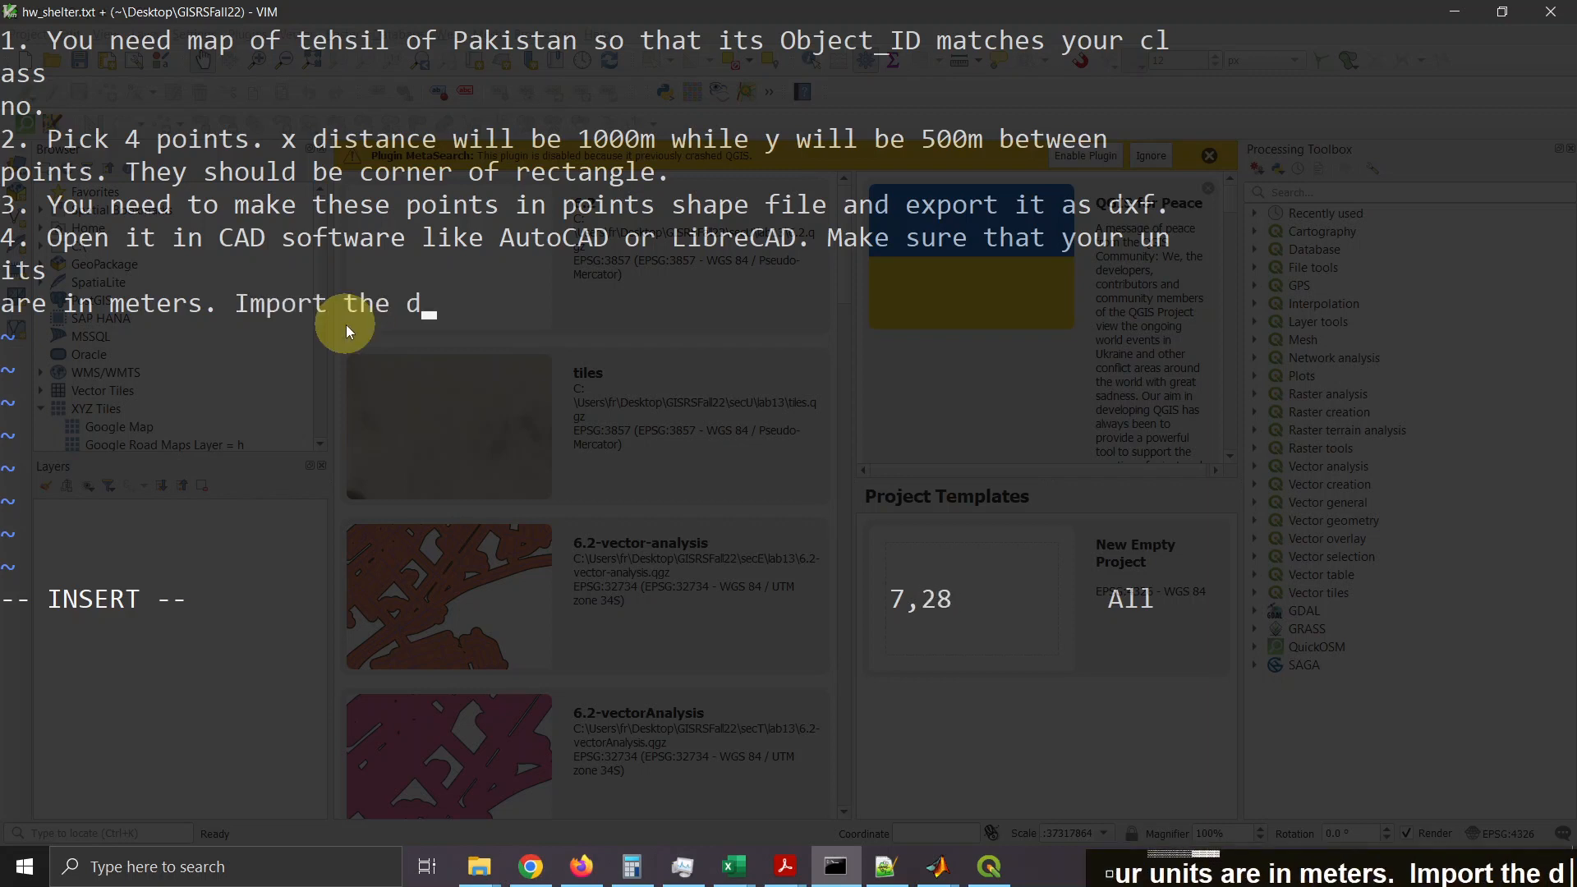
pyautogui.write('xf and ')
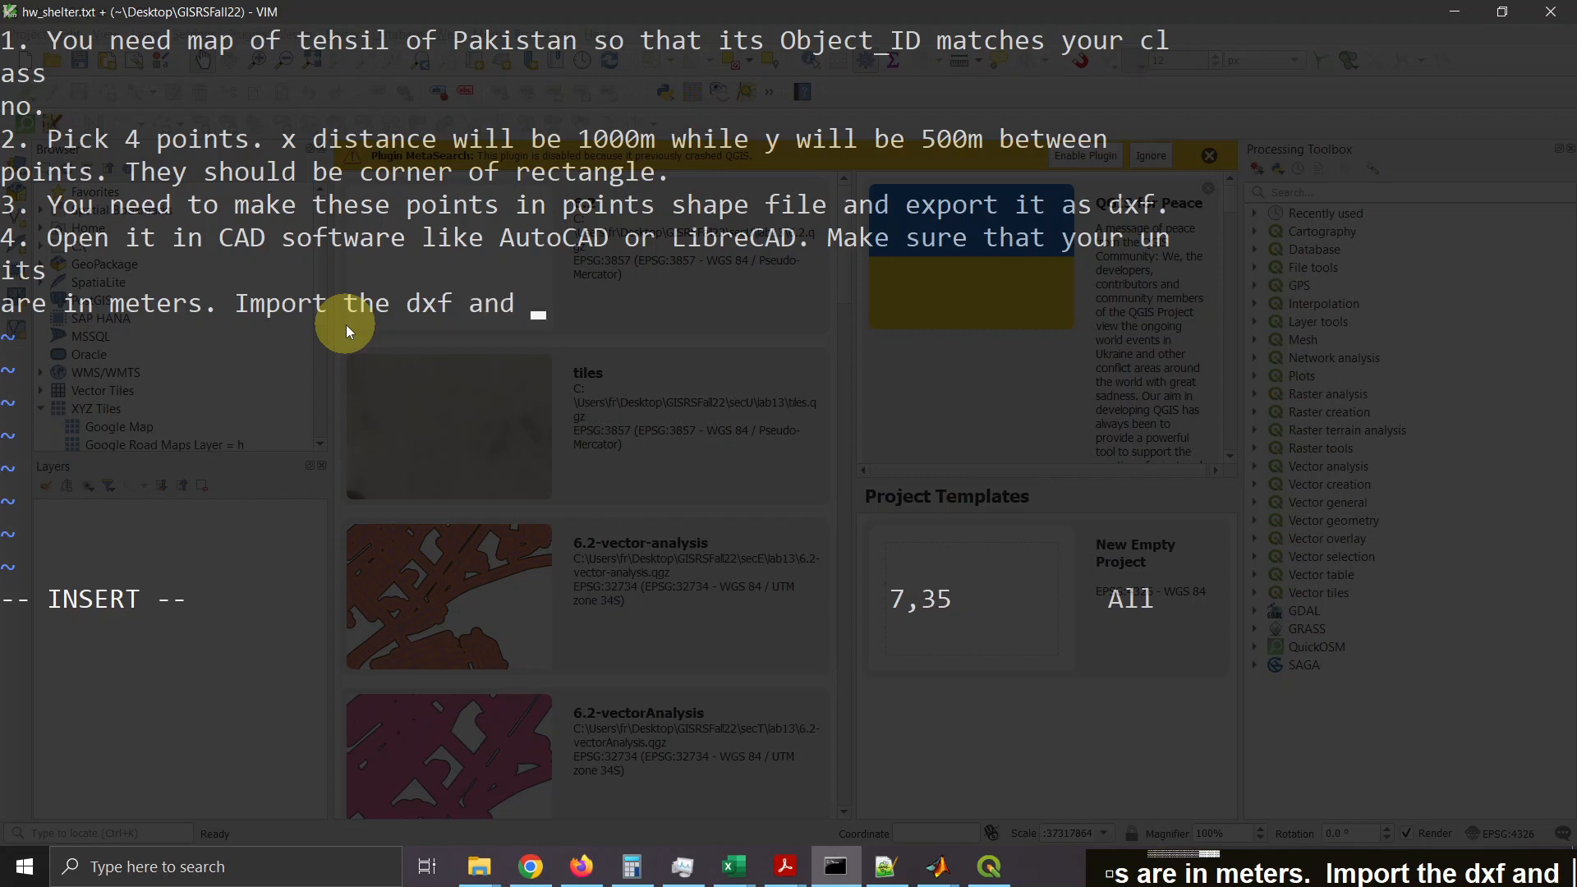
pyautogui.write('m')
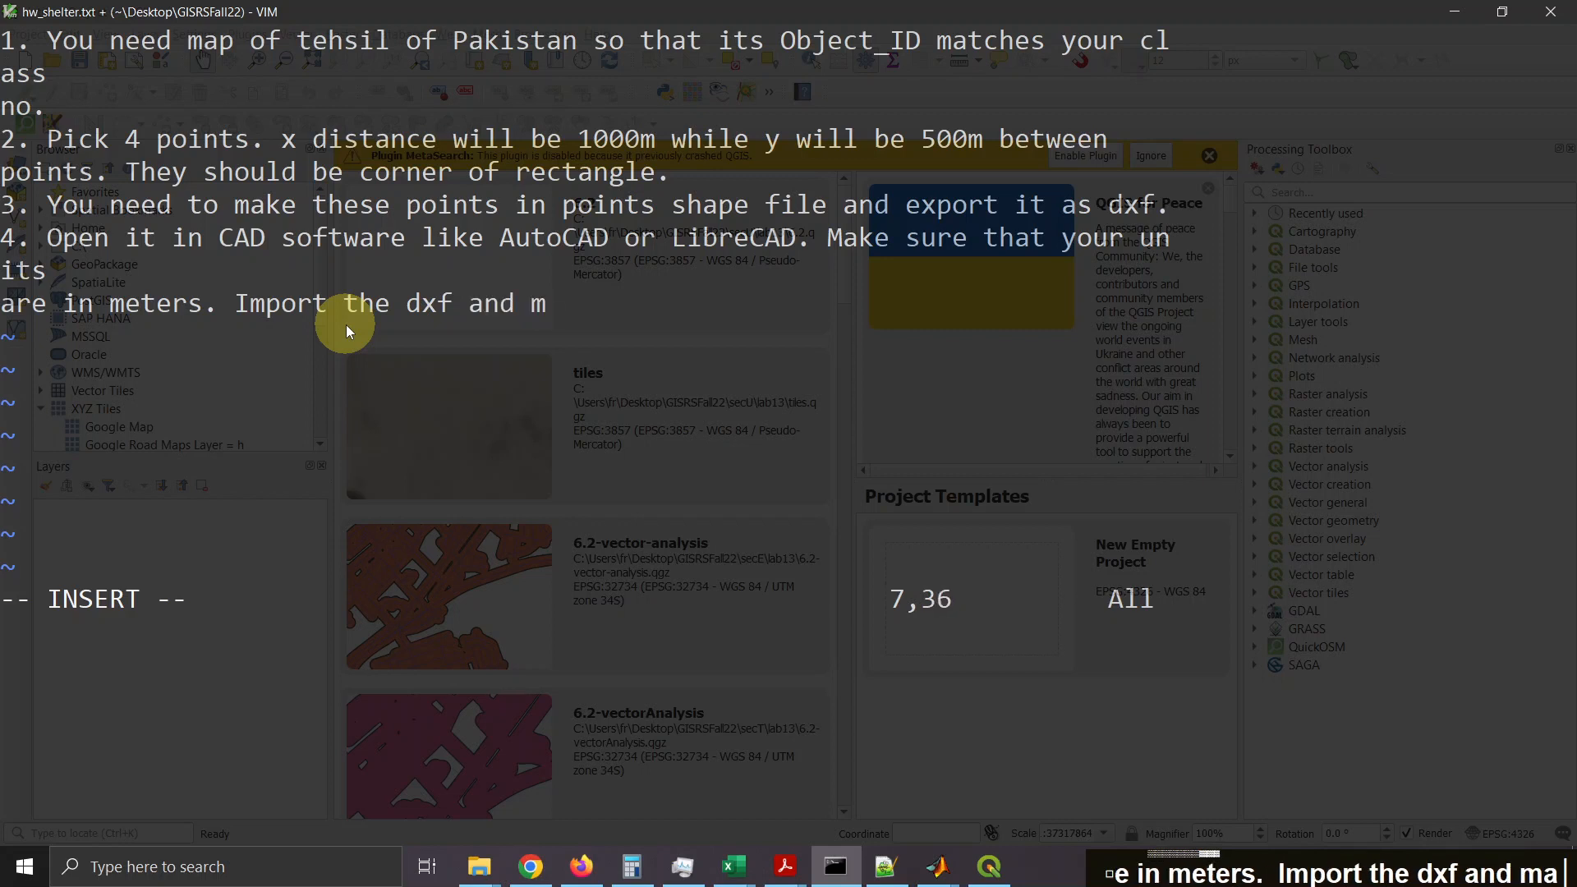
pyautogui.write('ake boun')
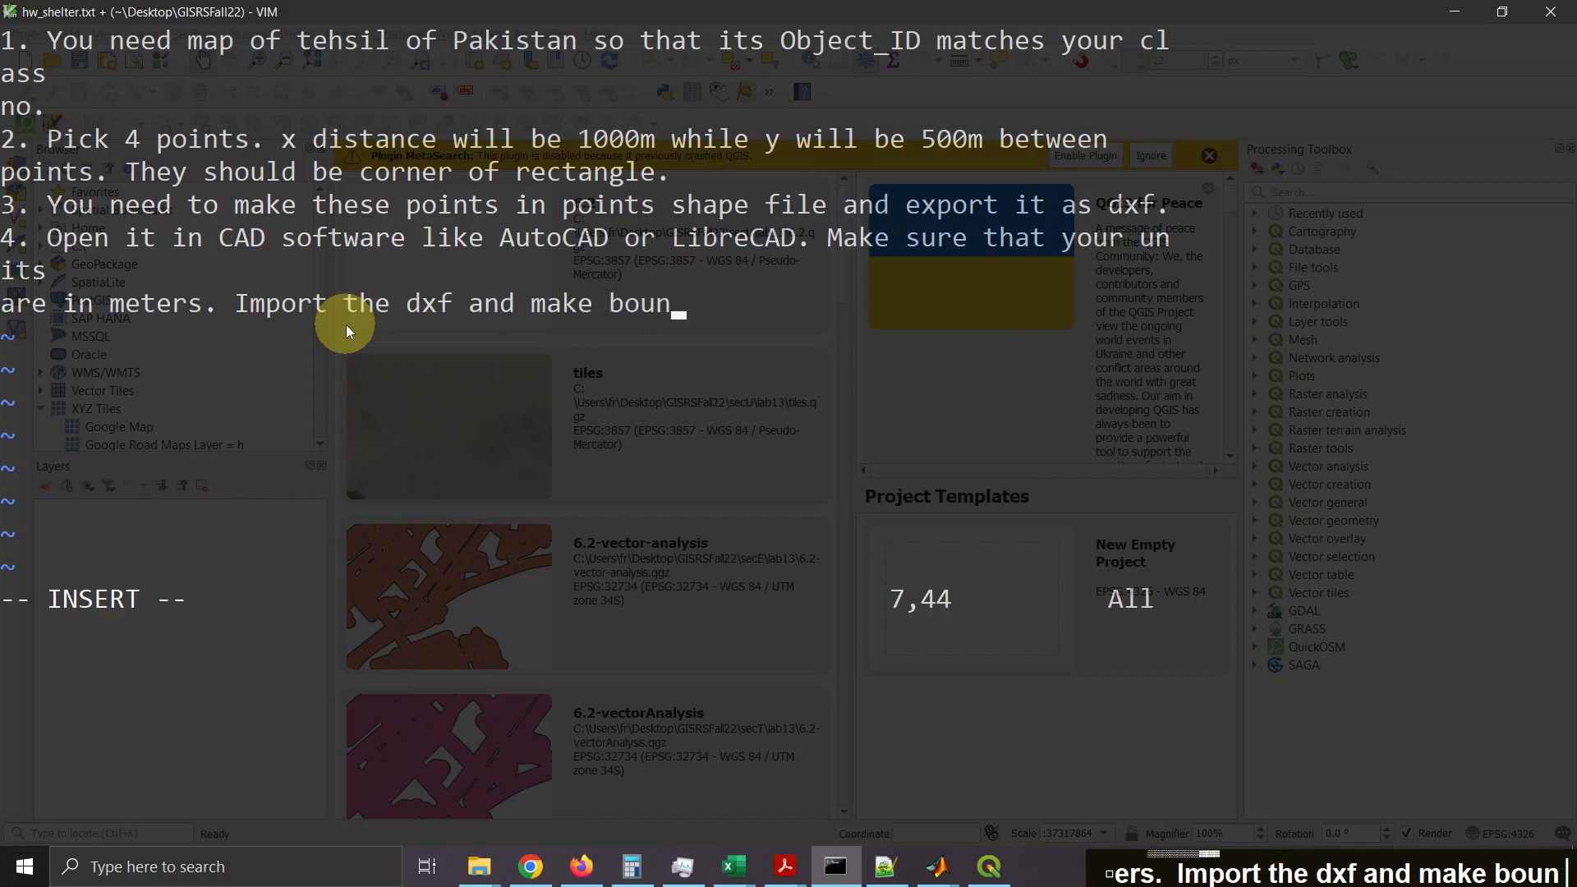
pyautogui.write('daries, ')
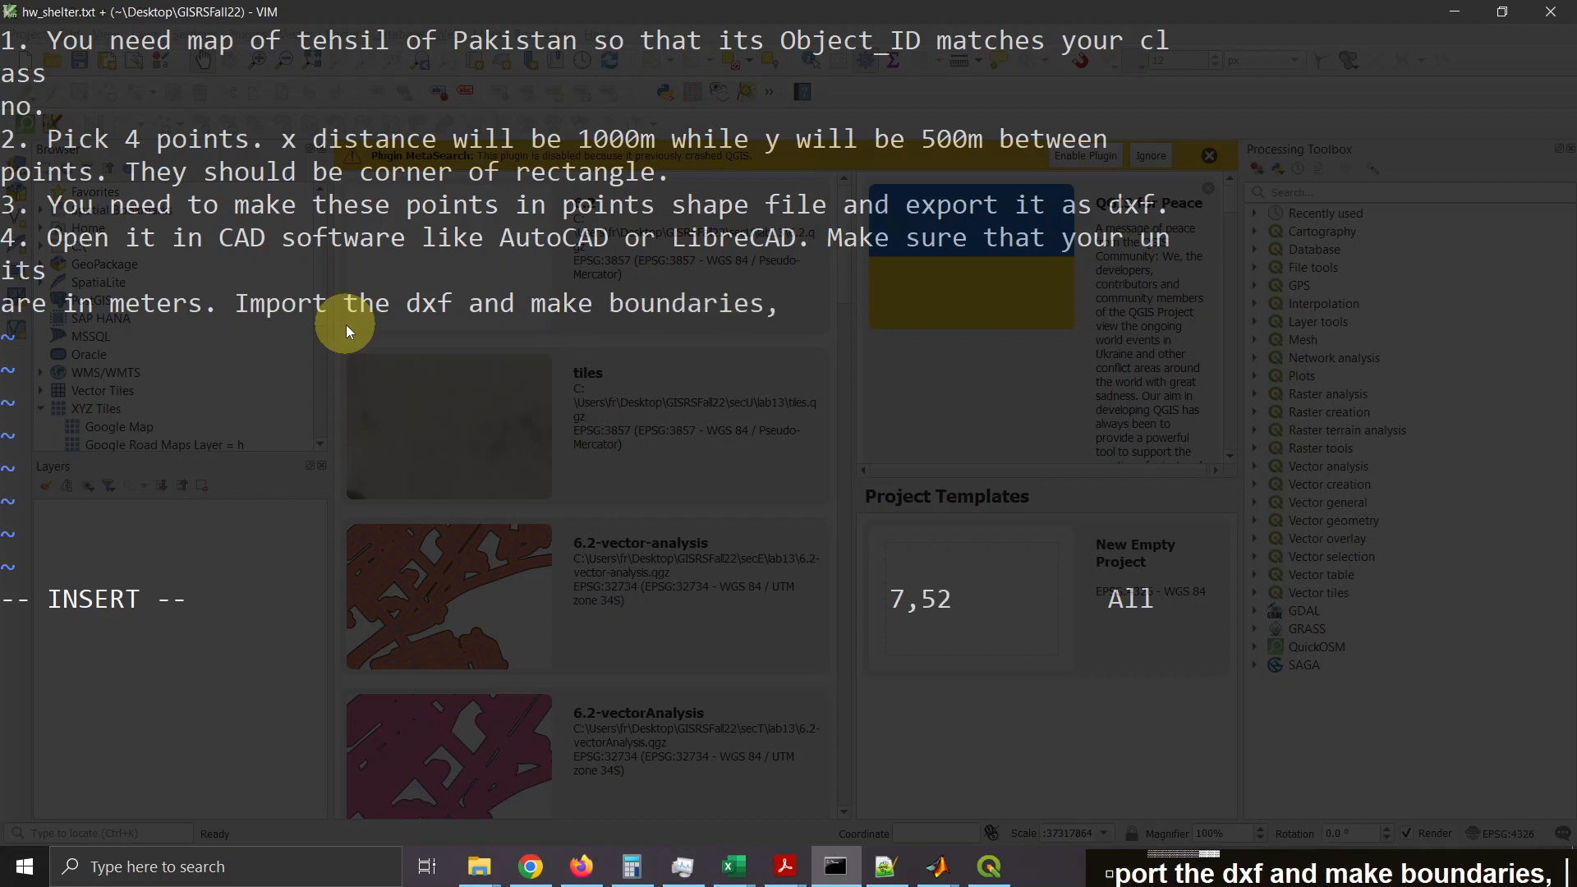
# Step: Extend the list of things to make in item 4 with "camps, kitchen, mosque,"
pyautogui.write('camp')
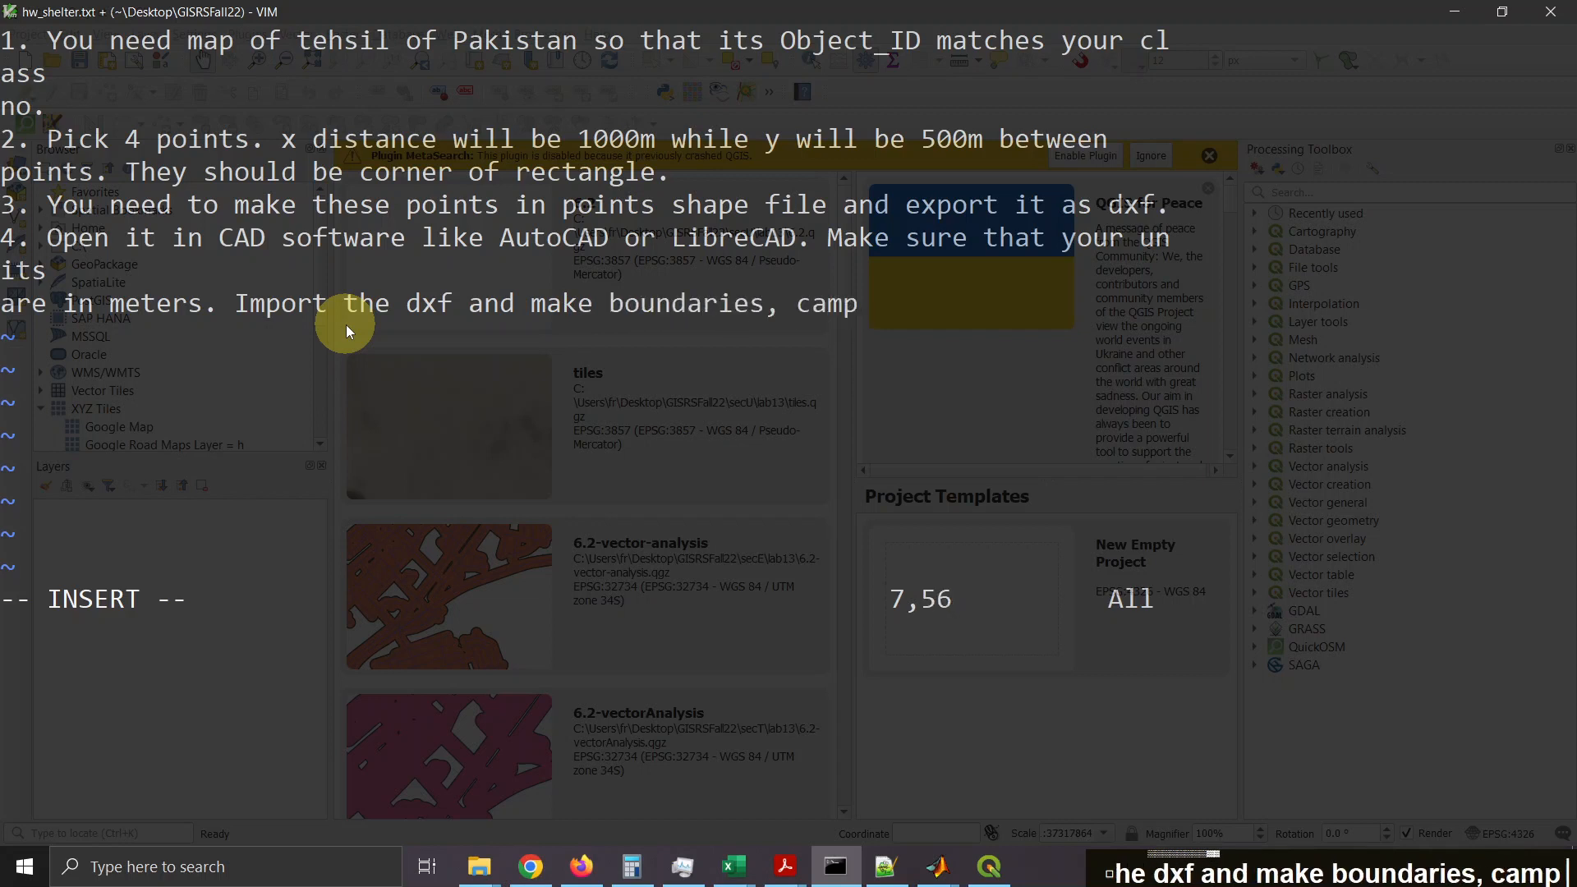
pyautogui.write('s, kitc')
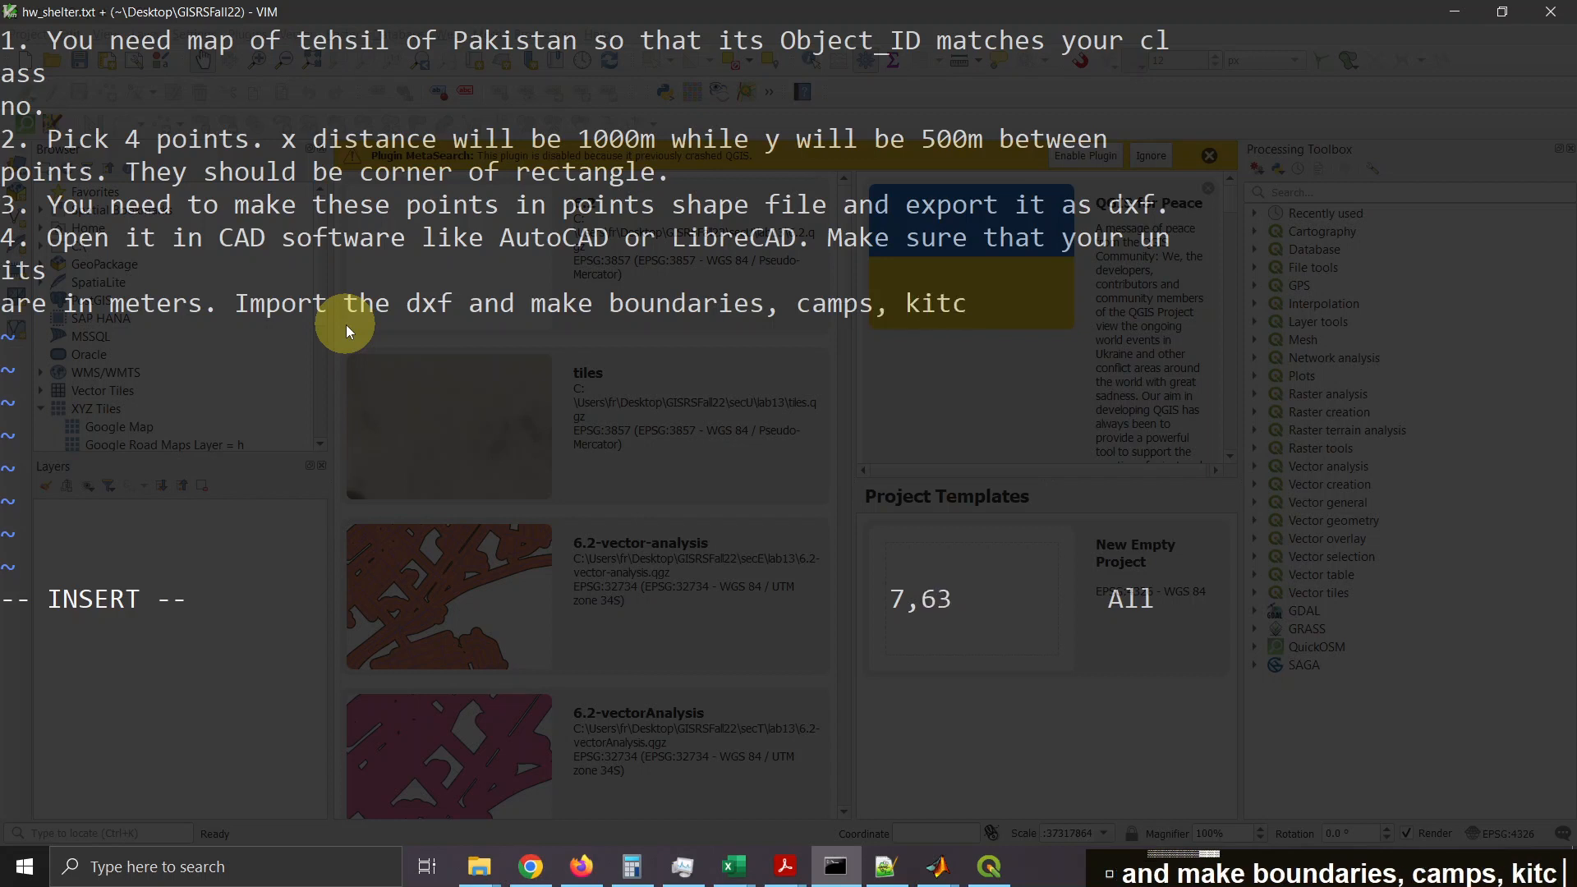
pyautogui.write('hen')
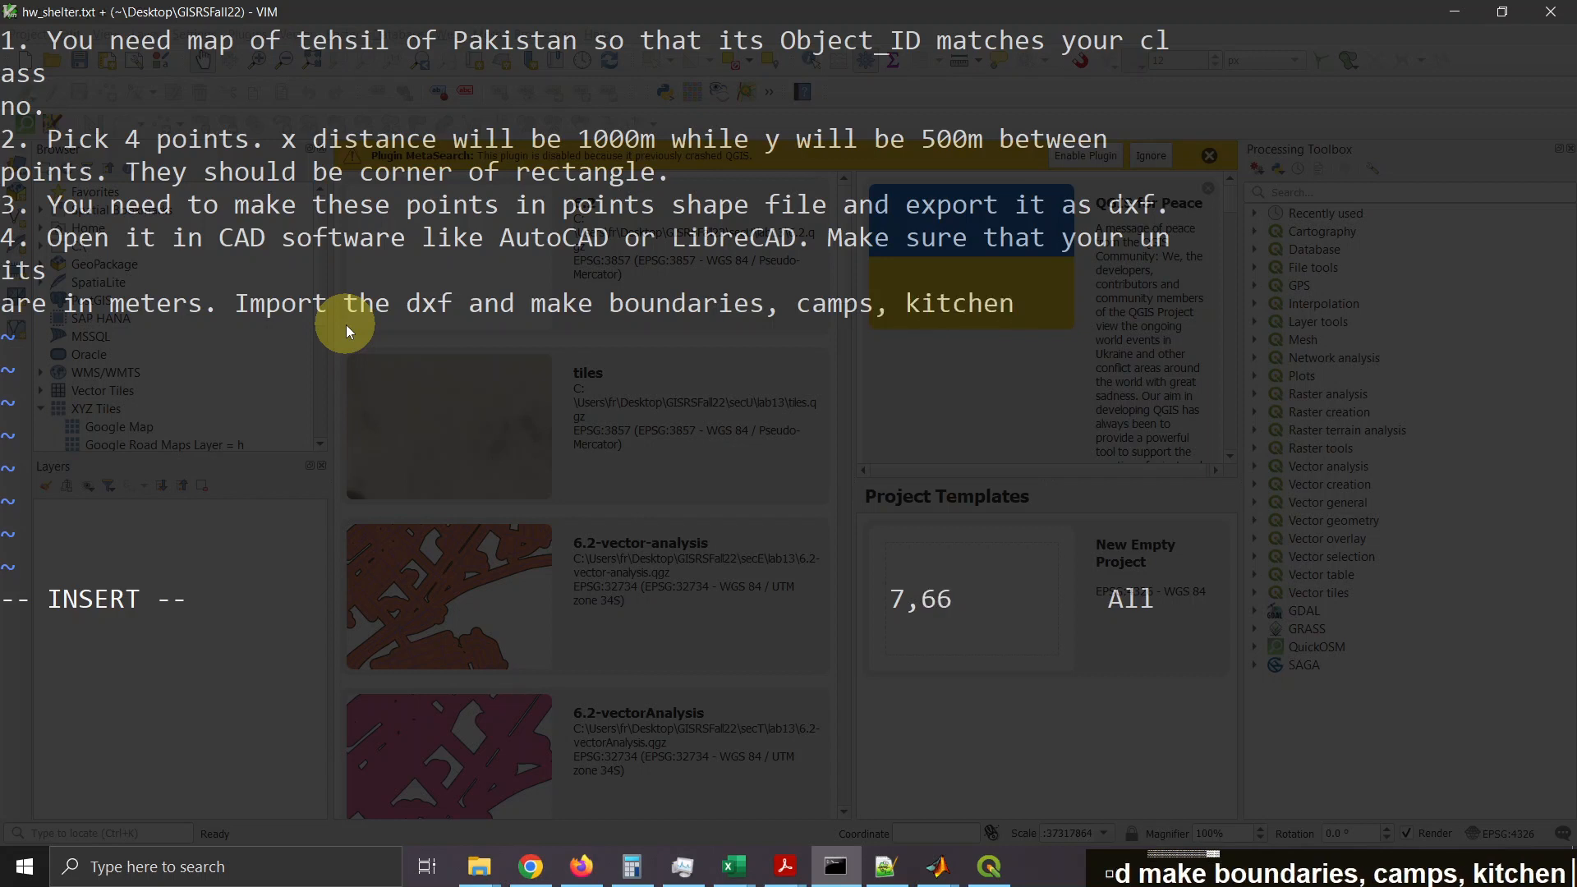
pyautogui.write(', ')
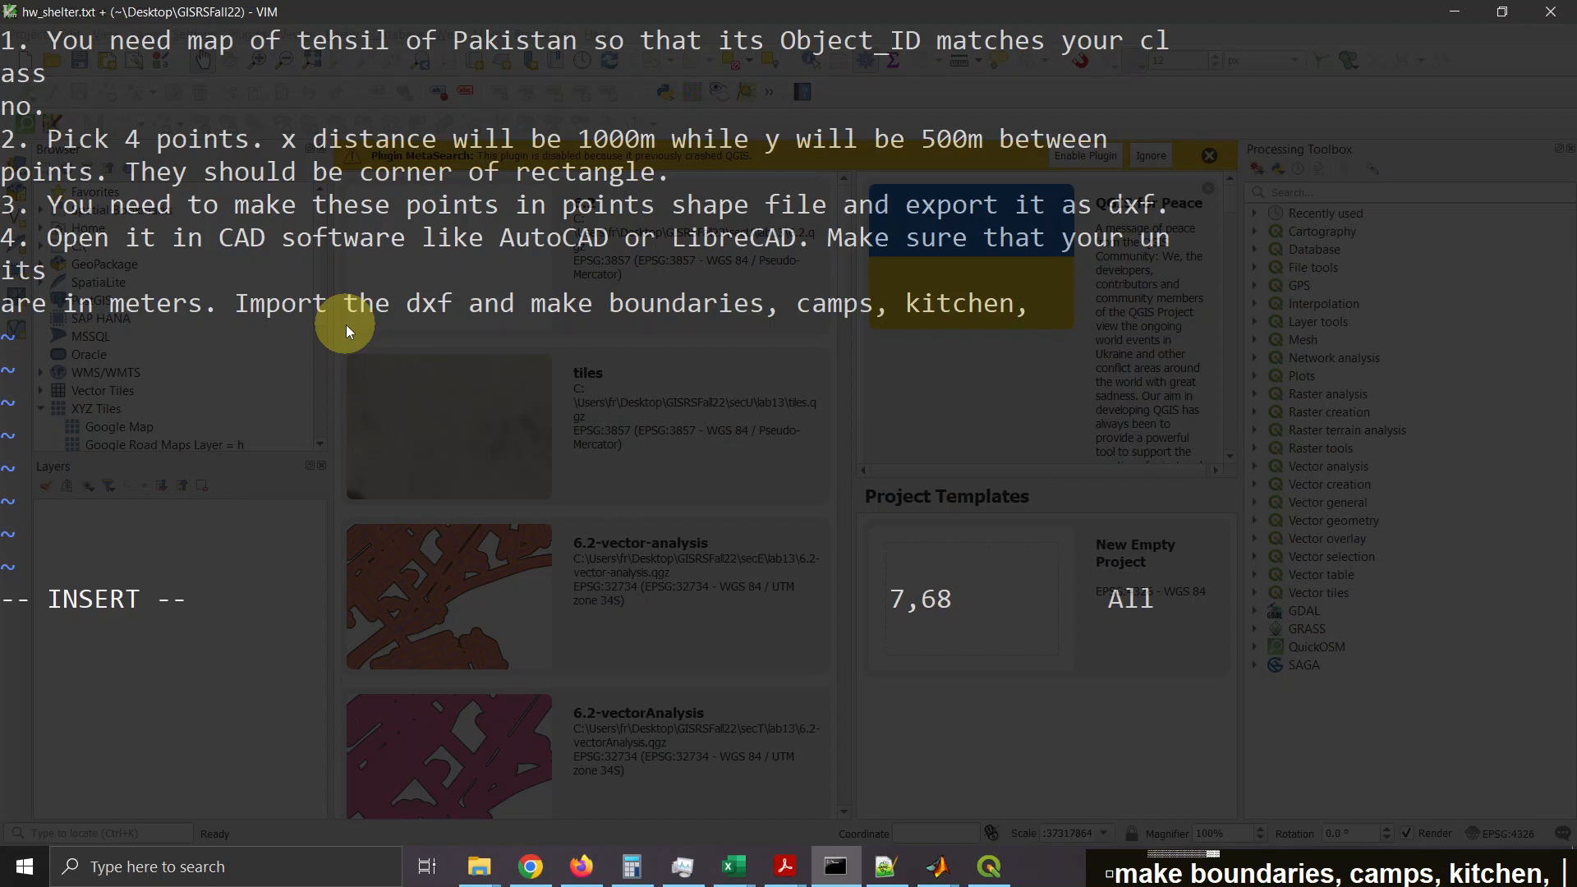
pyautogui.write('mos')
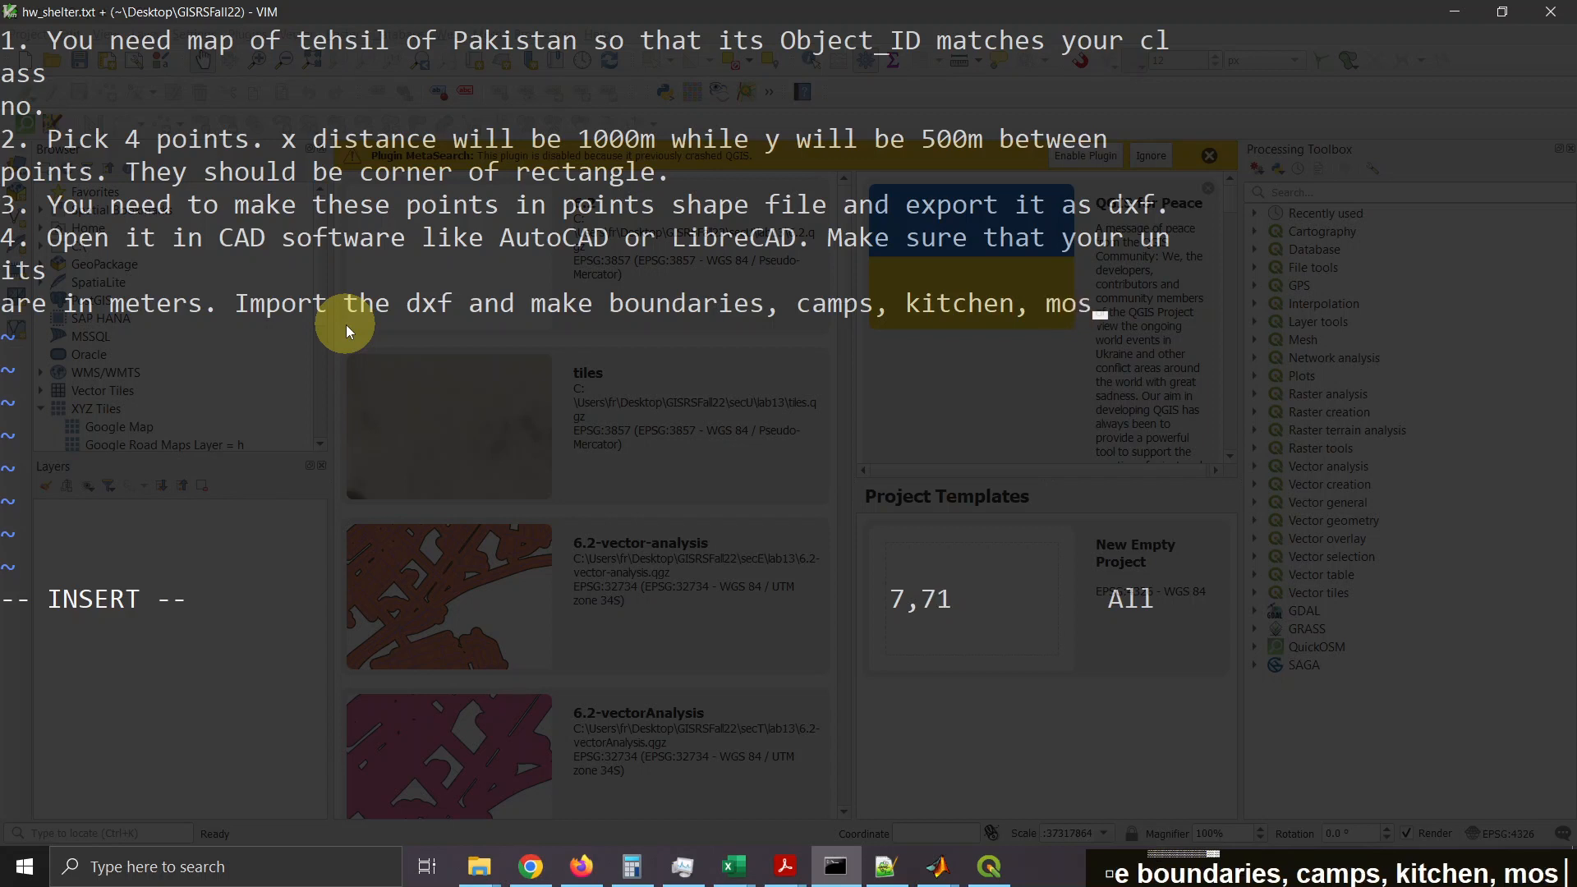
pyautogui.write('que,')
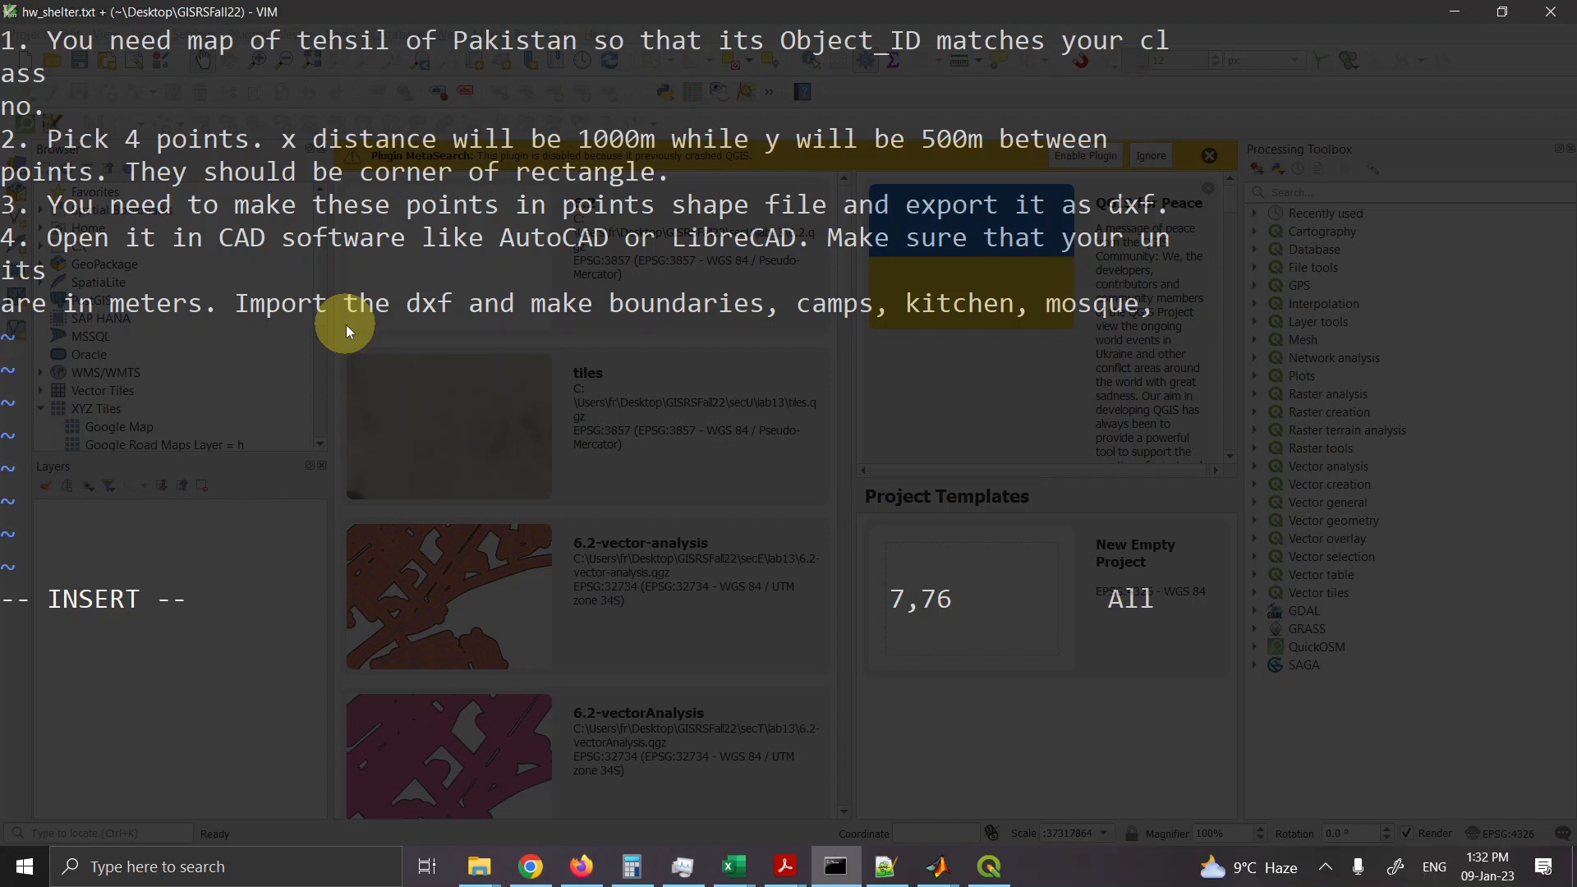
# Step: Add "Medical Camp, washrooms, playground," to the list after the mosque entry in item 4
pyautogui.press('shift')
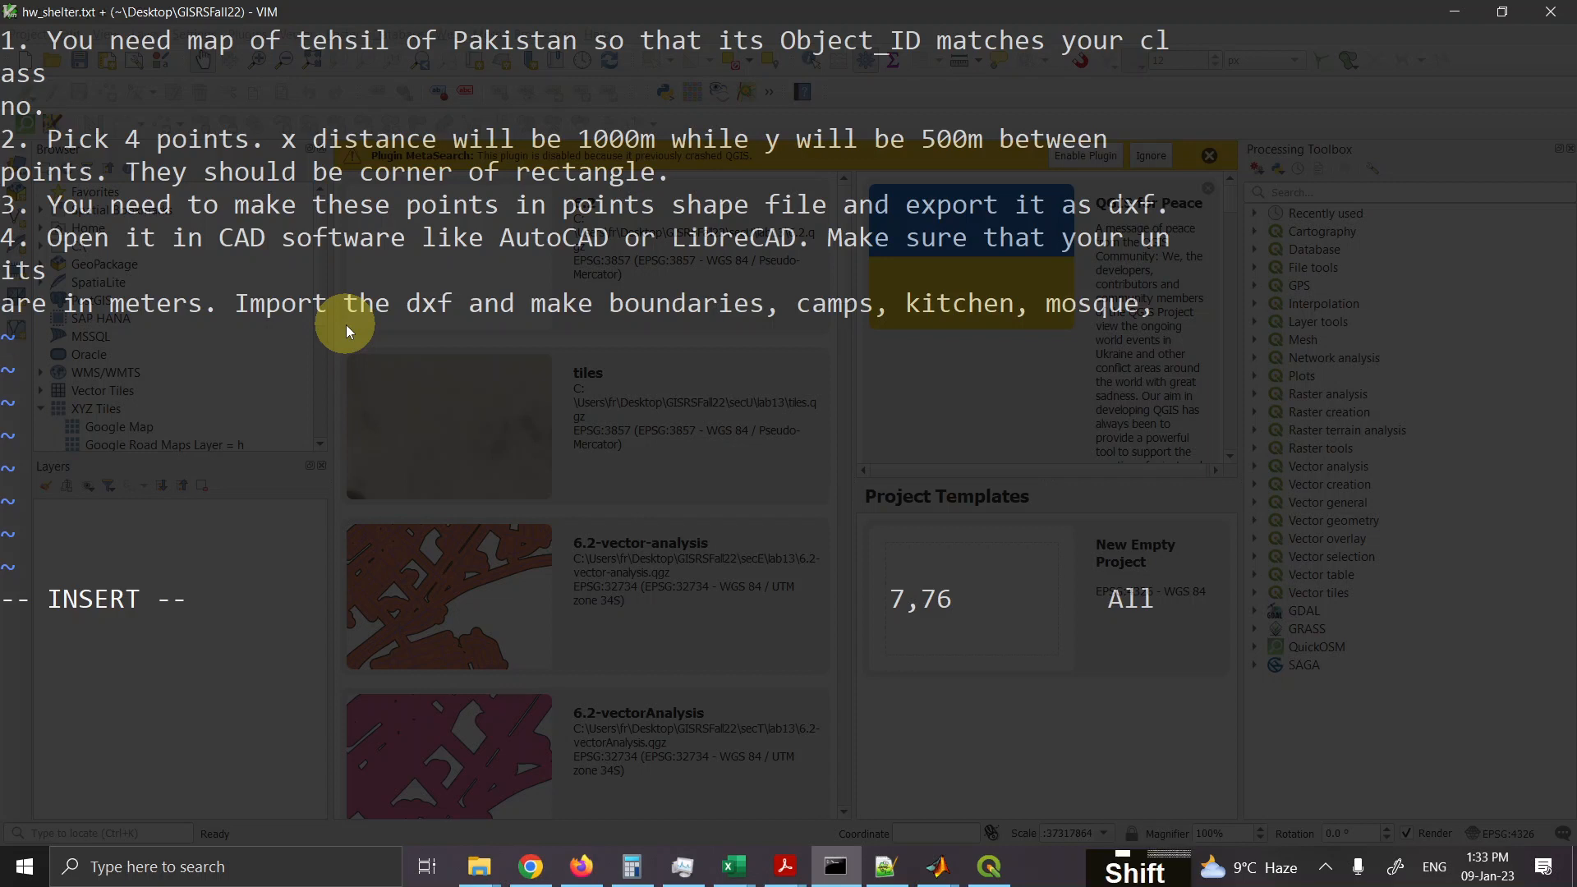
pyautogui.write('Med')
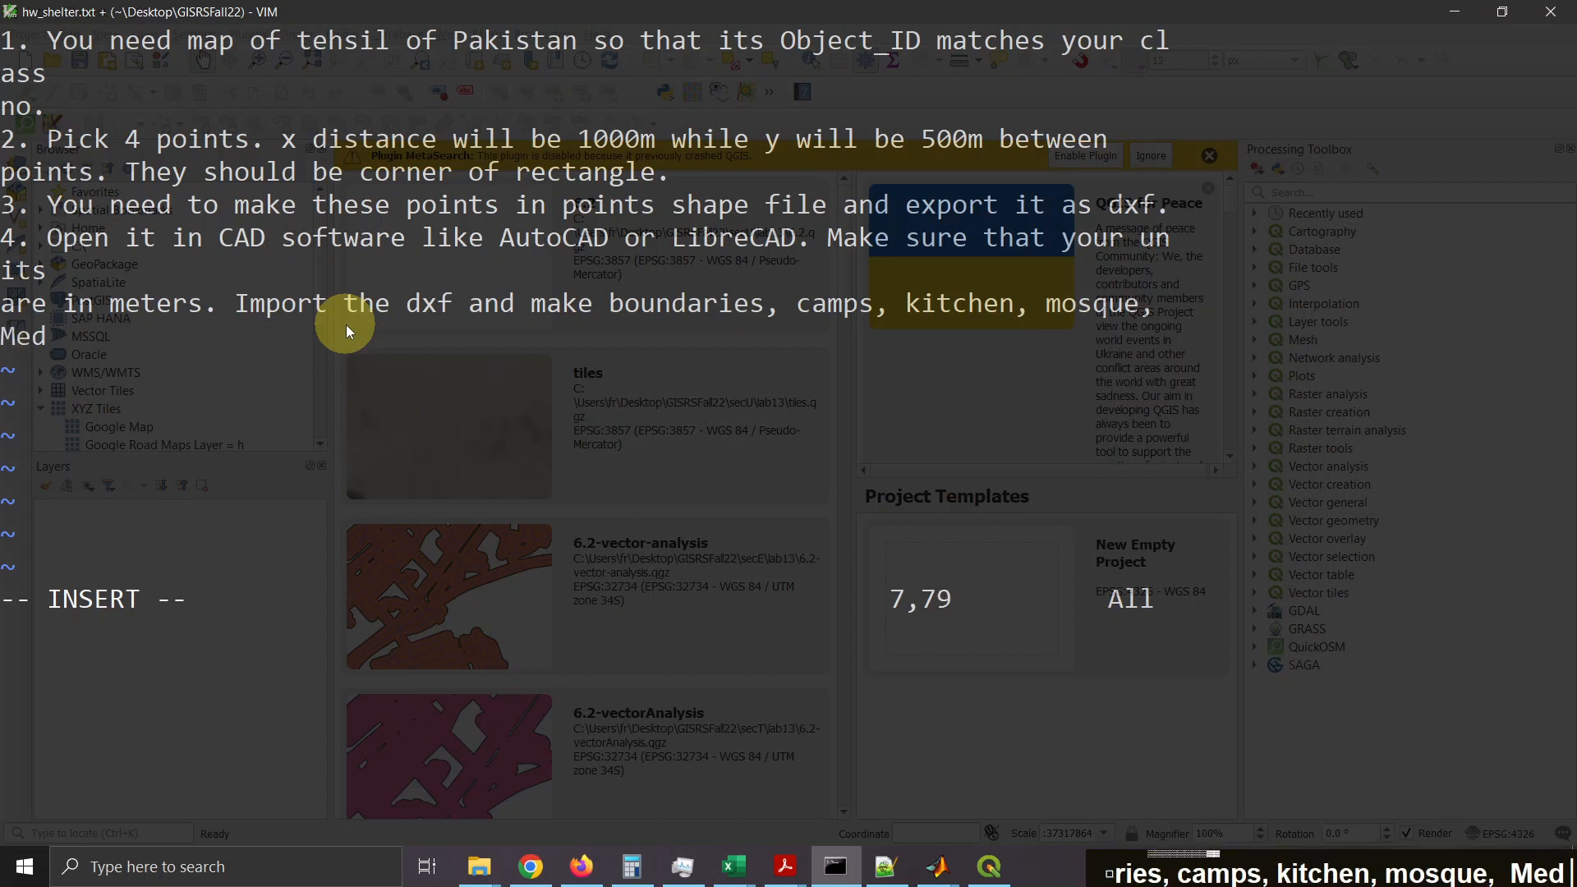
pyautogui.write('ical C')
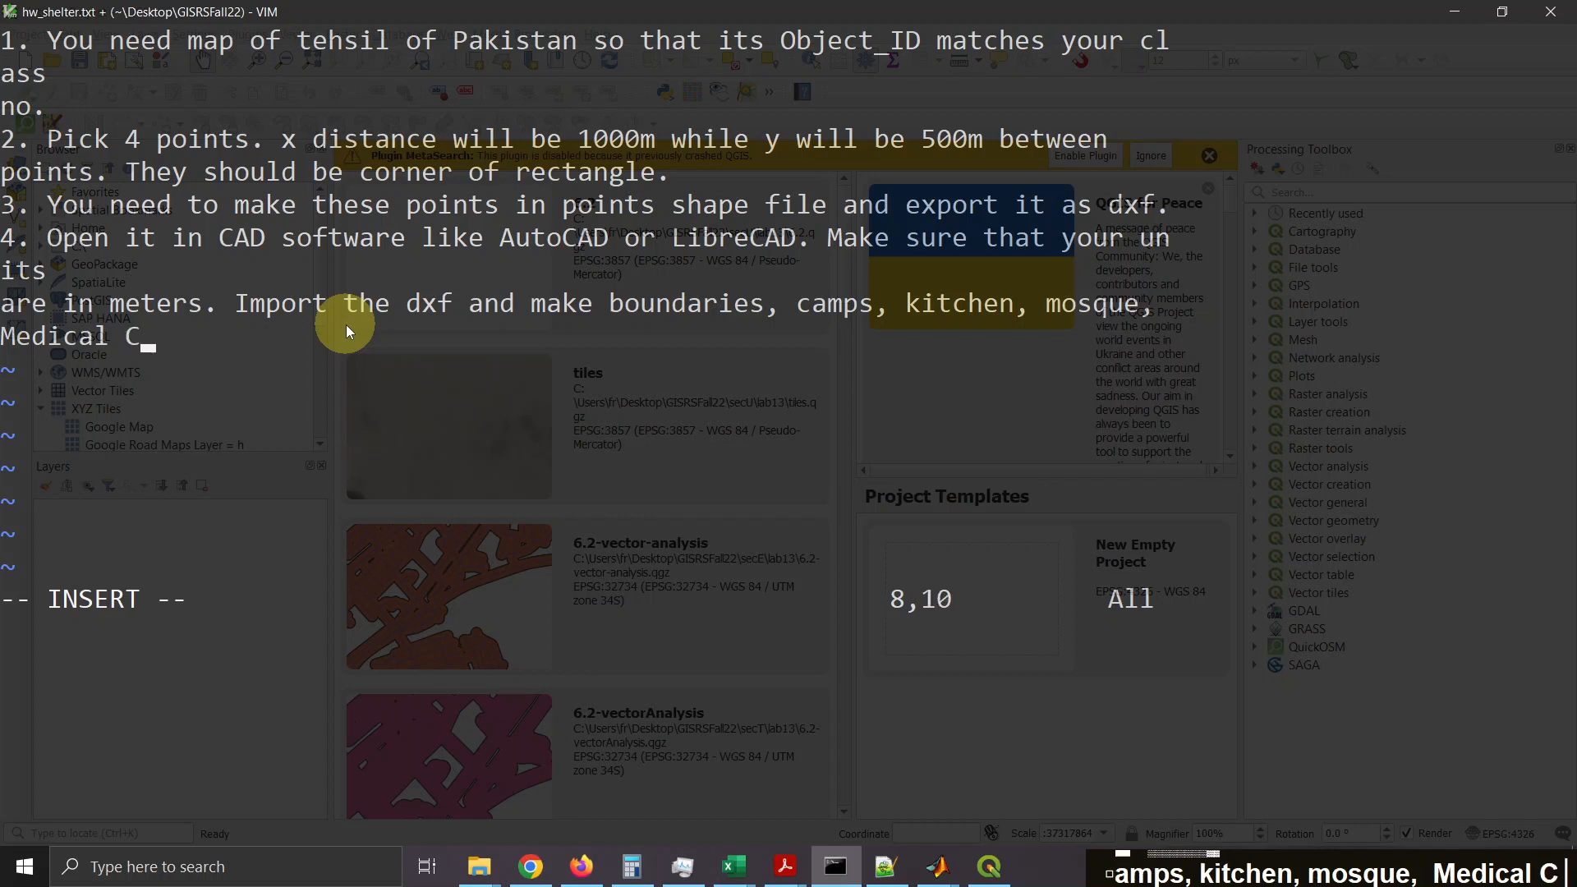
pyautogui.write('amp,')
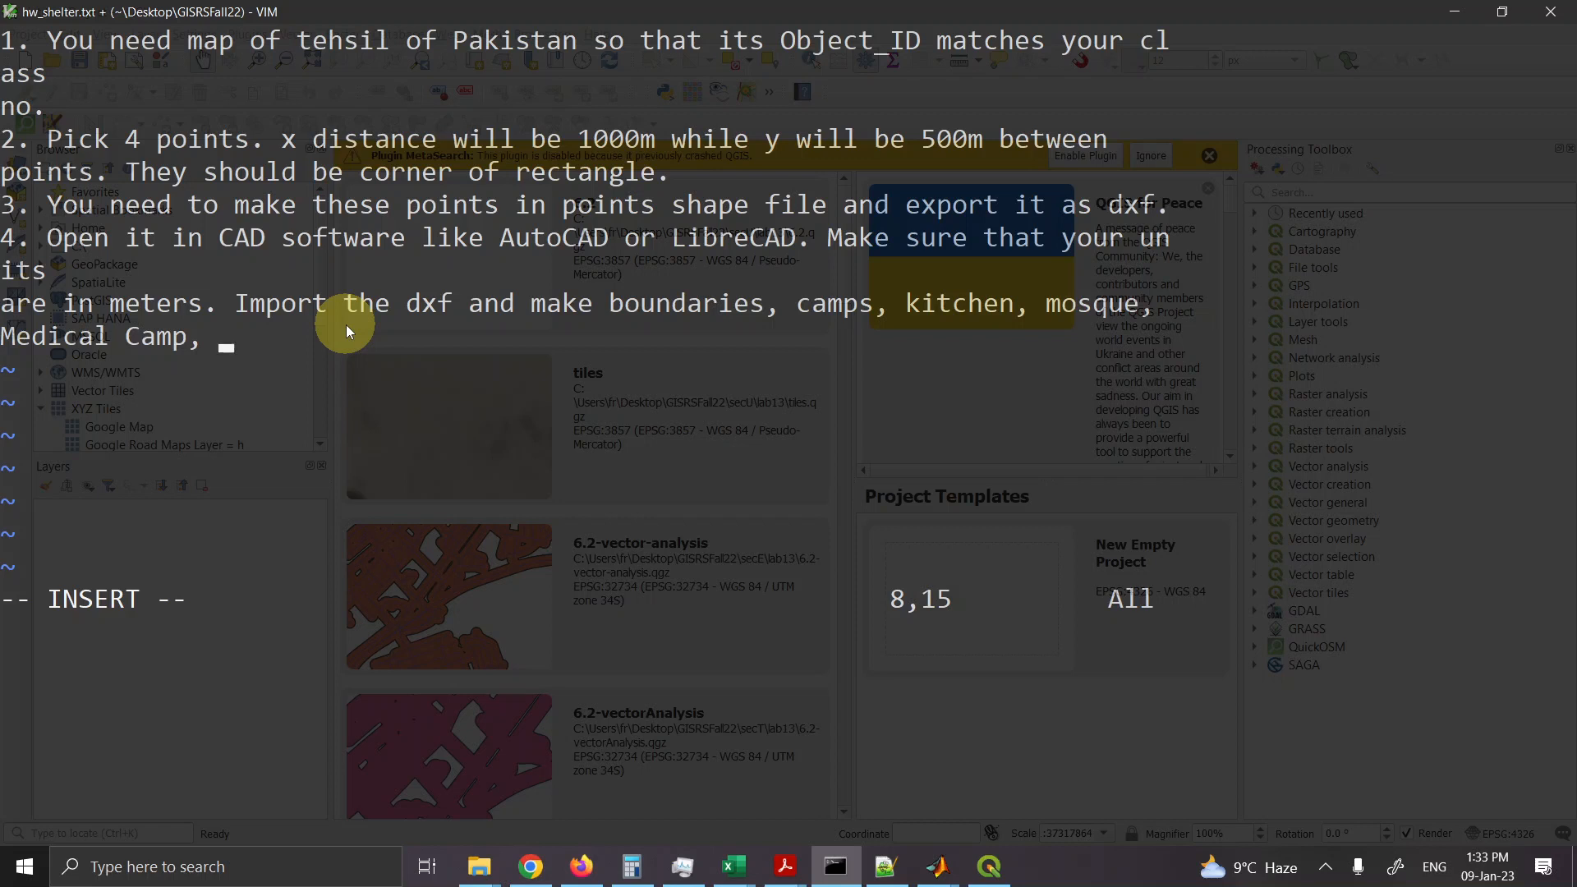
pyautogui.write('wa')
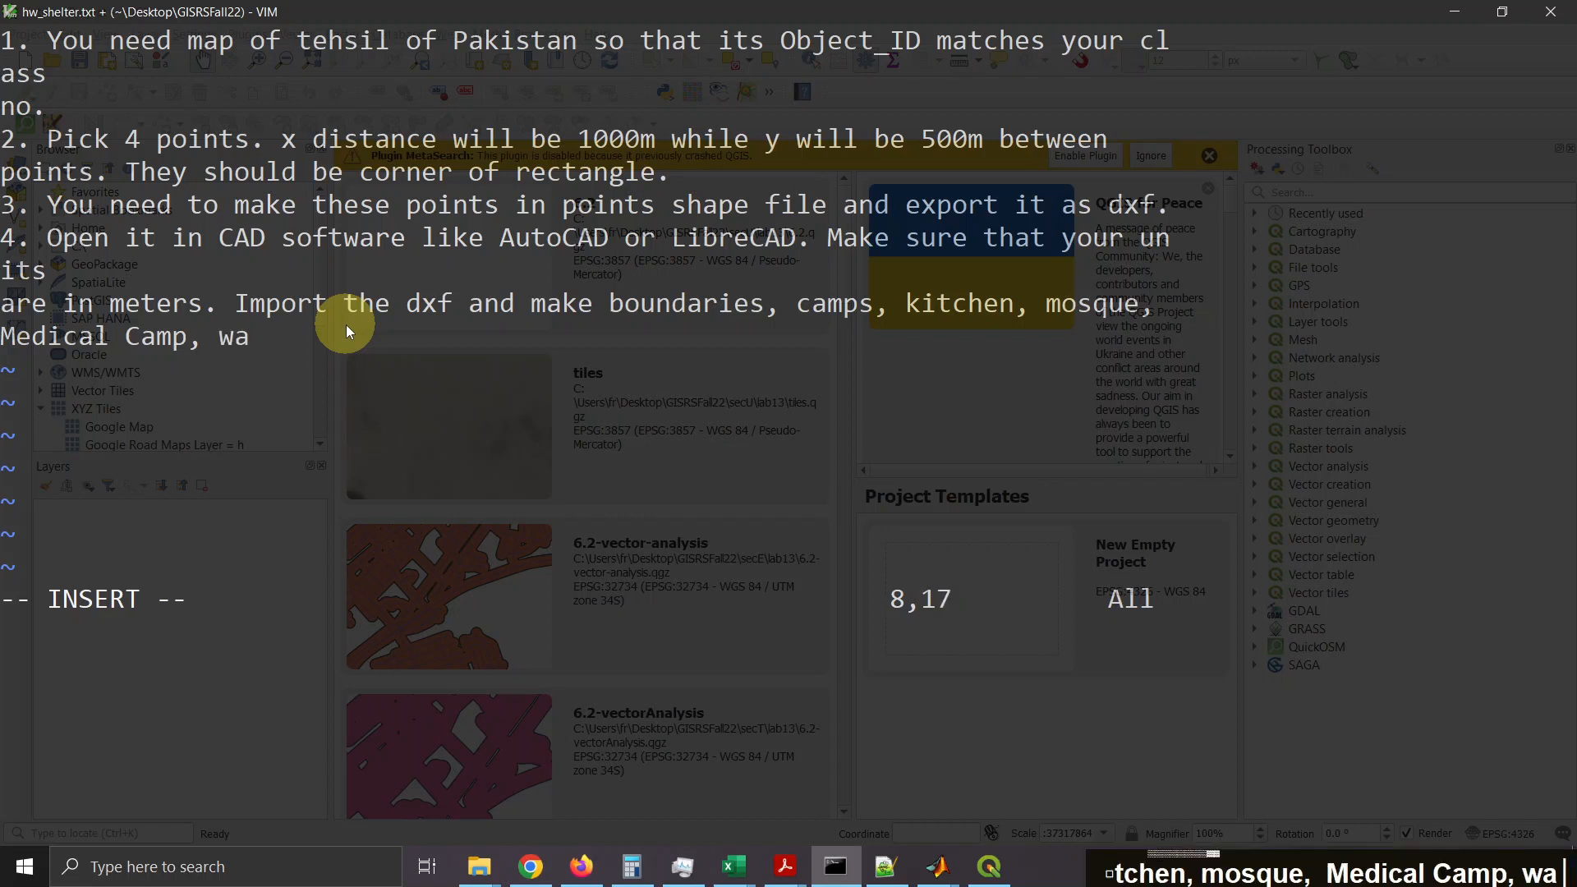
pyautogui.write('shrooms')
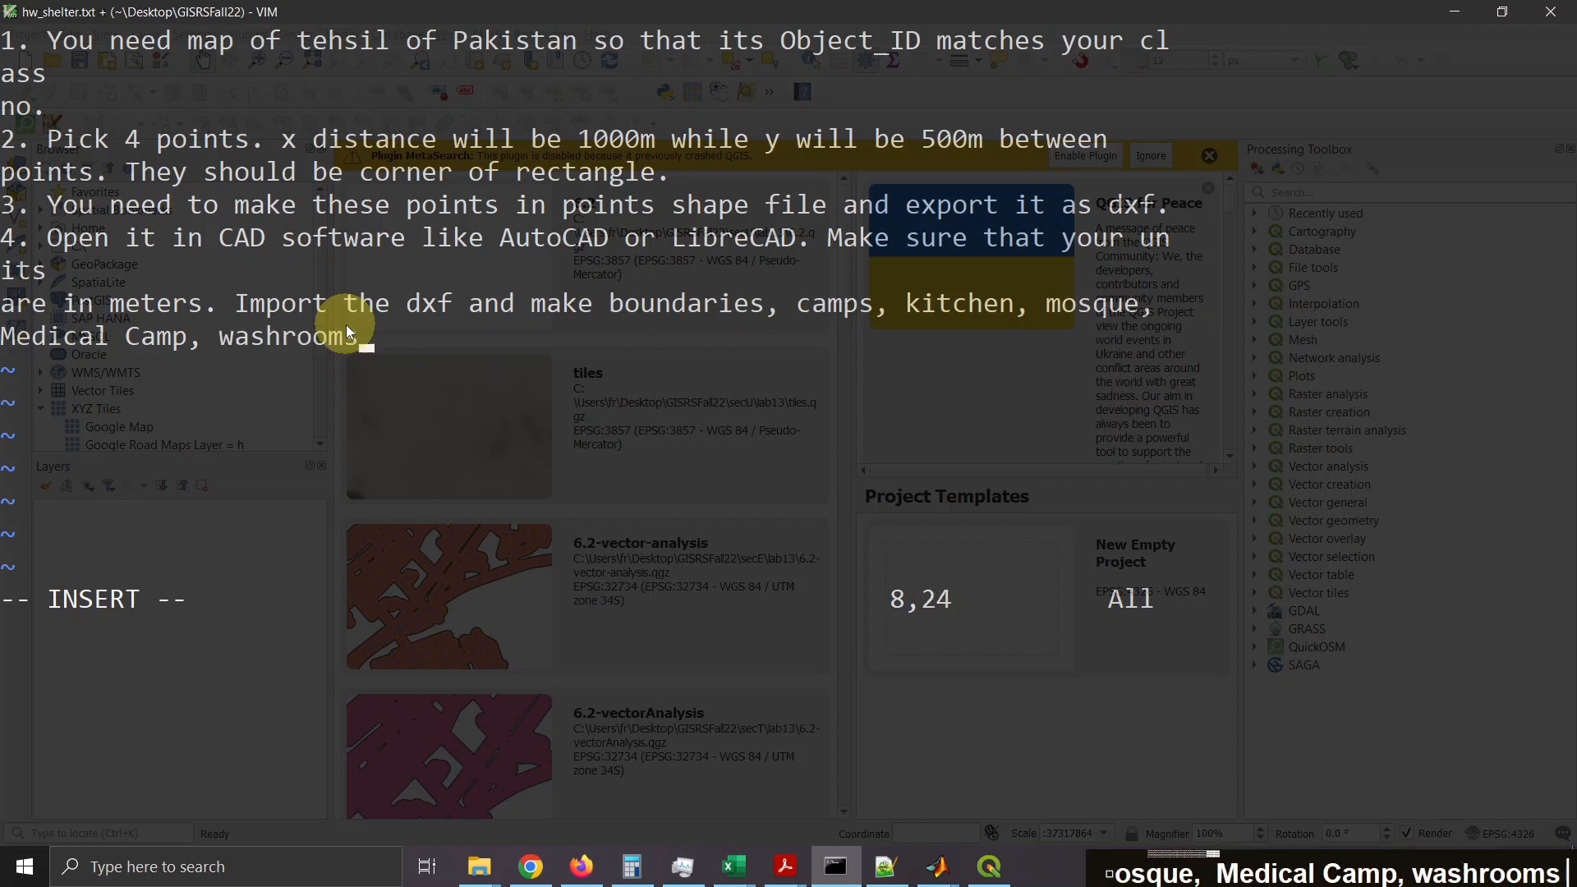
pyautogui.write(', playground,')
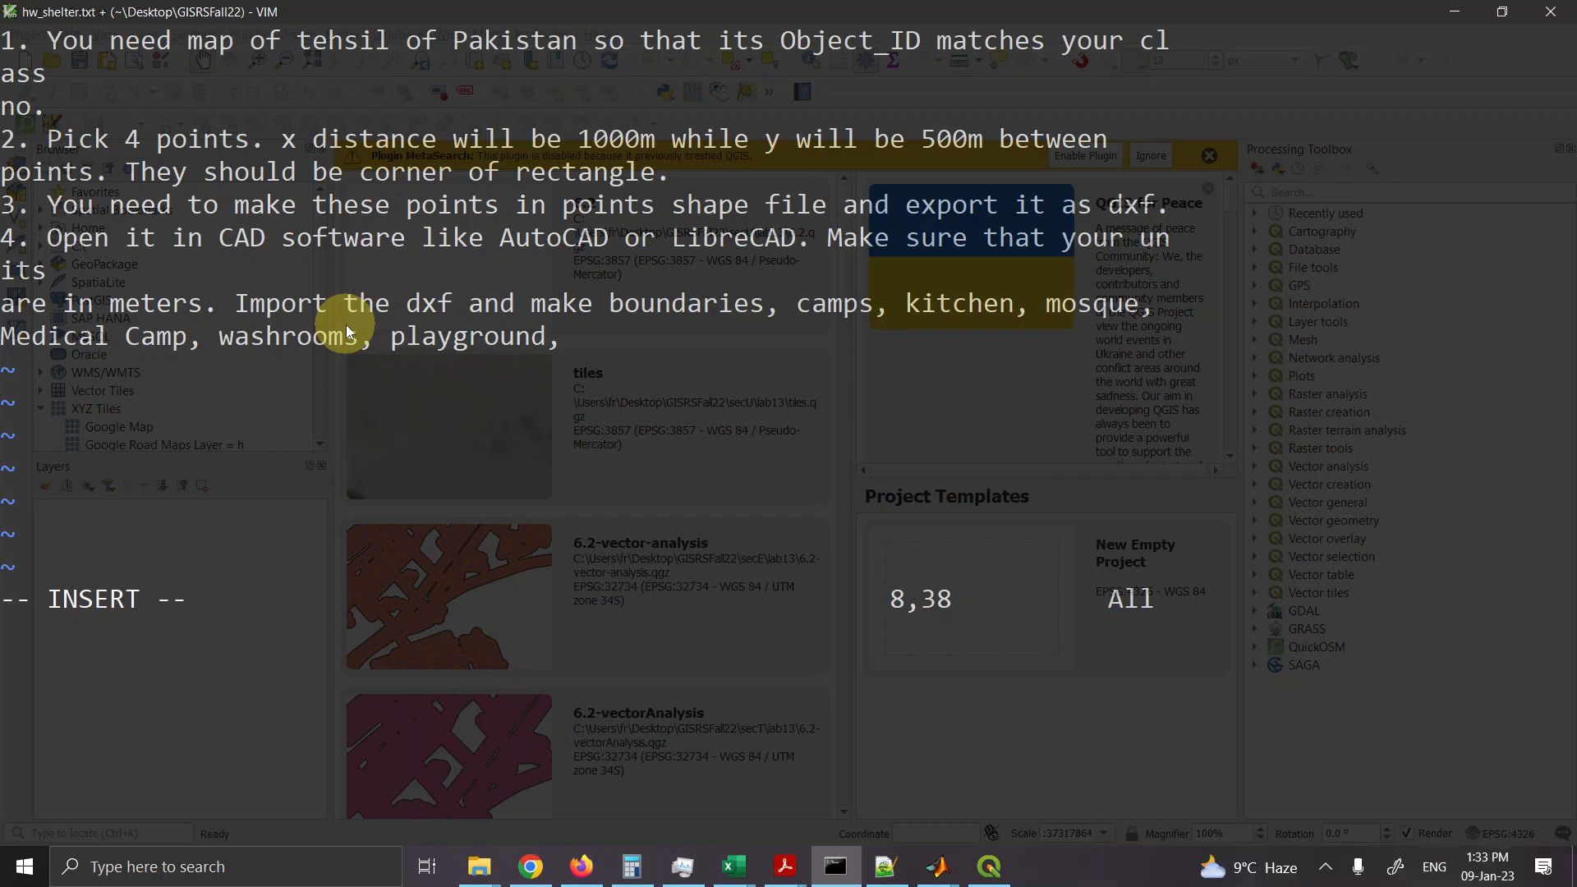
# Step: Change the capitalized entry "Medical Camp" in item 4's list to lowercase "medical camp"
pyautogui.press('Left')
pyautogui.press('Left')
pyautogui.press('Left')
pyautogui.press('Left')
pyautogui.press('Left')
pyautogui.press('Left')
pyautogui.press('Left')
pyautogui.press('Left')
pyautogui.press('Left')
pyautogui.press('Left')
pyautogui.press('Left')
pyautogui.press('Left')
pyautogui.press('Left')
pyautogui.press('Left')
pyautogui.press('Left')
pyautogui.press('Left')
pyautogui.press('Left')
pyautogui.press('Left')
pyautogui.press('Left')
pyautogui.press('Left')
pyautogui.press('Left')
pyautogui.press('Left')
pyautogui.press('Left')
pyautogui.press('Left')
pyautogui.press('Left')
pyautogui.press('Left')
pyautogui.press('Left')
pyautogui.press('Left')
pyautogui.press('Left')
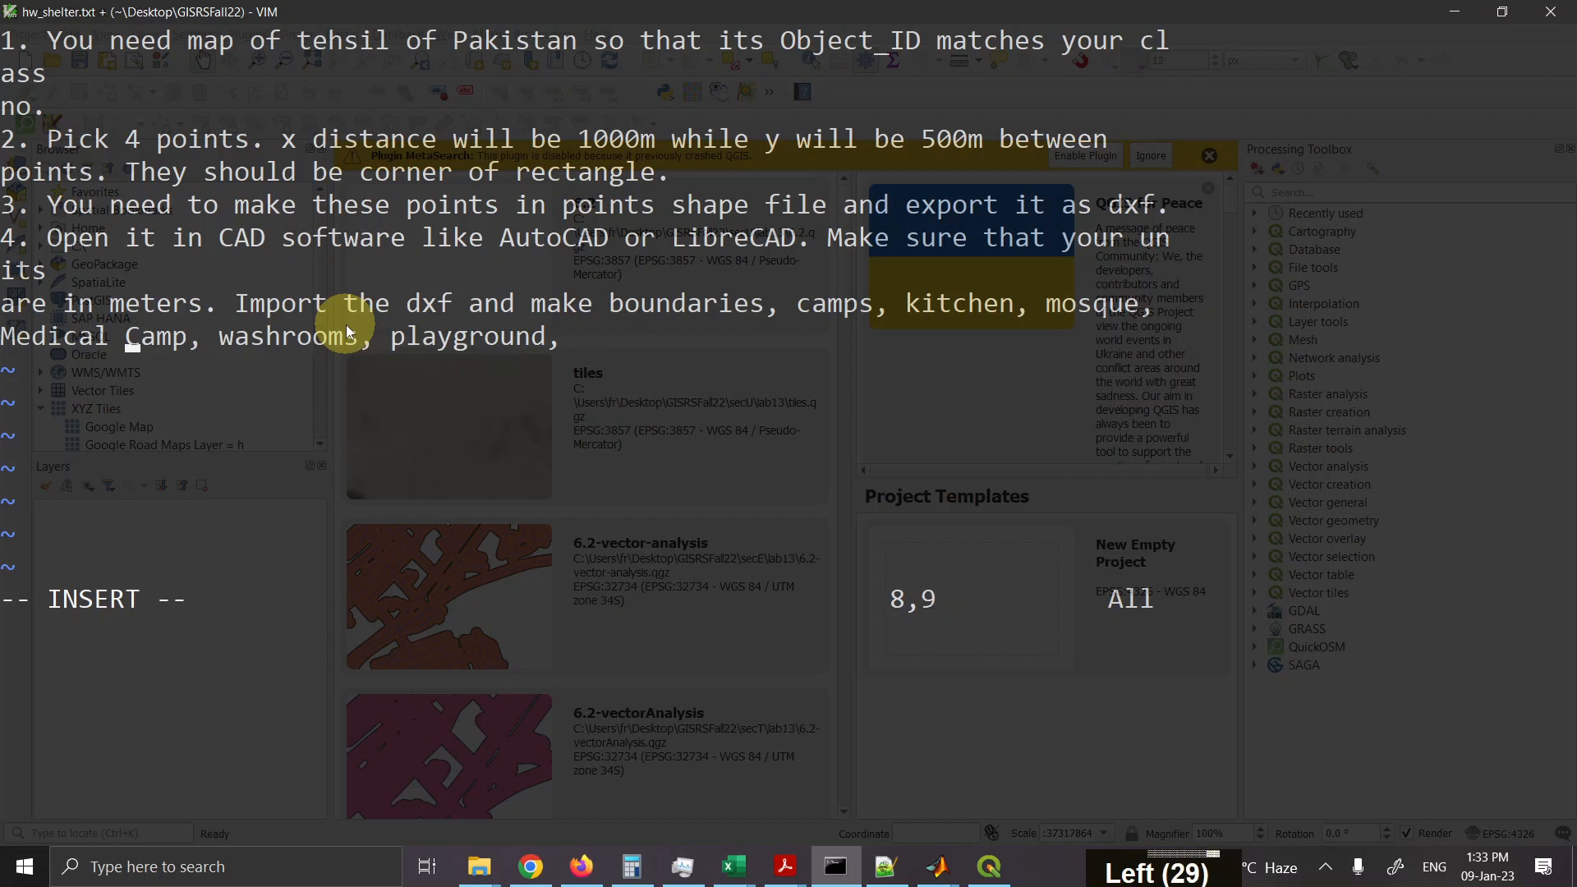
pyautogui.press('Right')
pyautogui.press('BackSpace')
pyautogui.write('c')
pyautogui.press('Left')
pyautogui.press('Left')
pyautogui.press('Left')
pyautogui.press('Left')
pyautogui.press('Left')
pyautogui.press('Left')
pyautogui.press('Left')
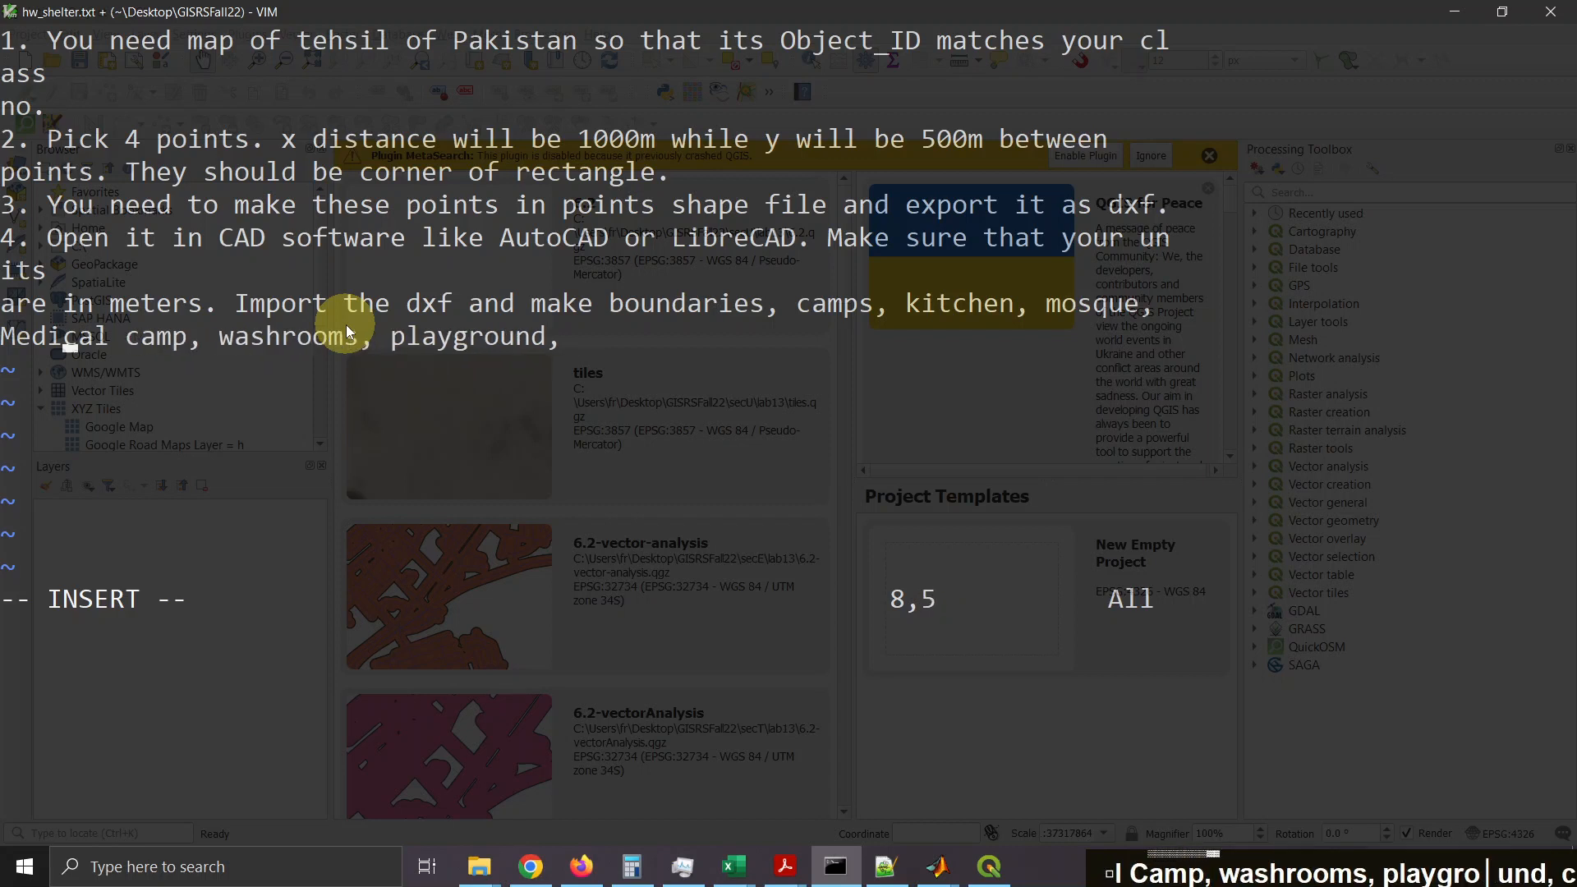
pyautogui.press('BackSpace')
pyautogui.write('m')
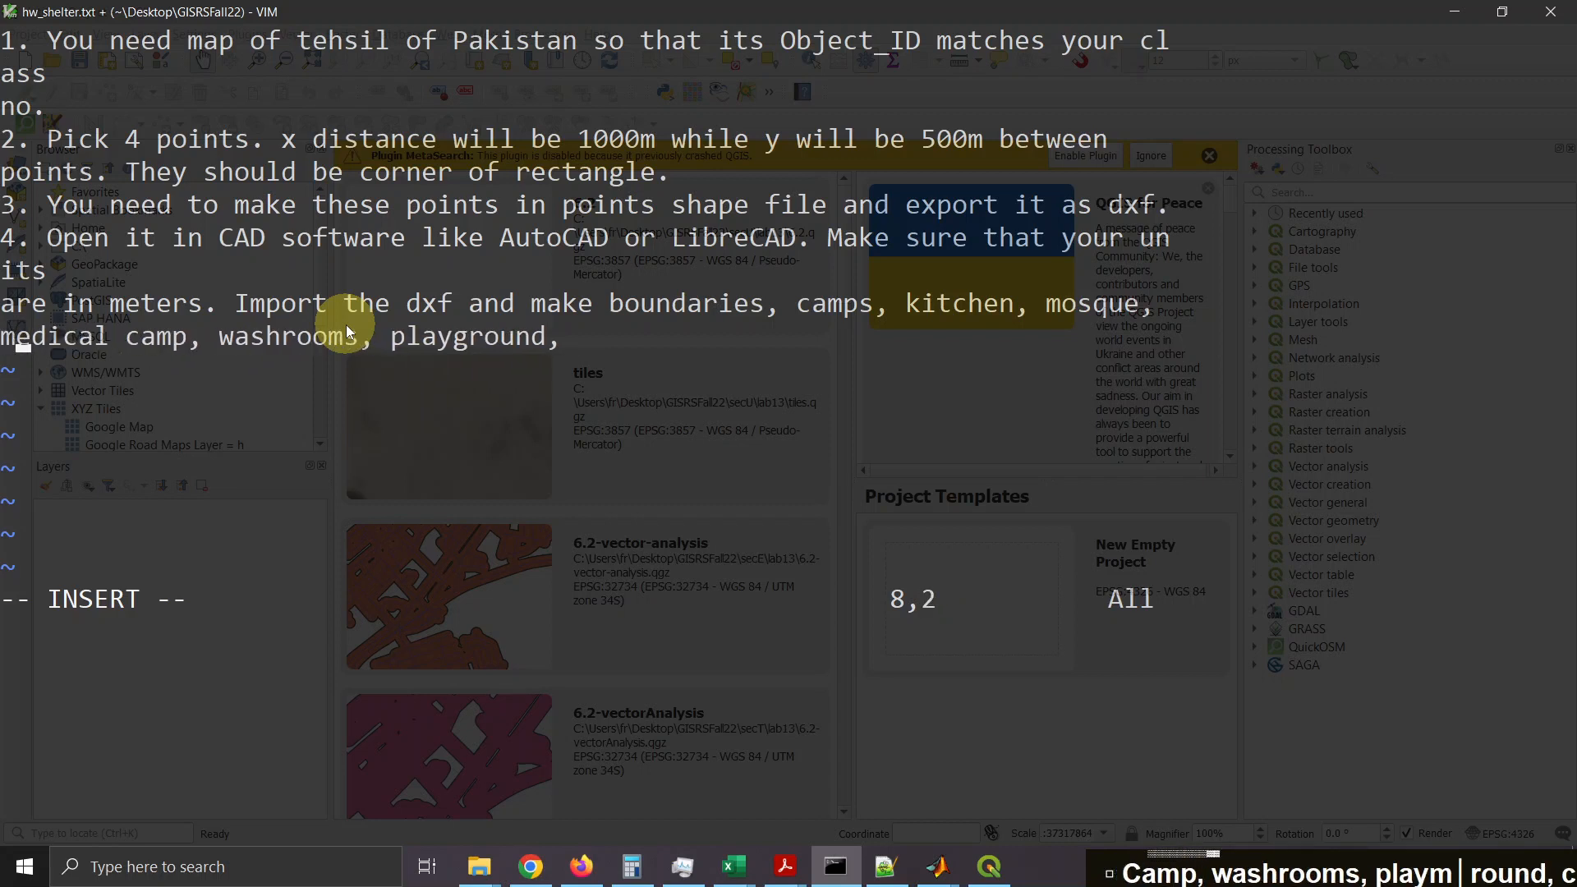
# Step: Add "water tank," after the playground entry at the end of item 4's list
pyautogui.press('Right')
pyautogui.press('Right')
pyautogui.press('Right')
pyautogui.press('Right')
pyautogui.press('Right')
pyautogui.press('Right')
pyautogui.press('Right')
pyautogui.press('Right')
pyautogui.press('Right')
pyautogui.press('Right')
pyautogui.press('Right')
pyautogui.press('Right')
pyautogui.press('Right')
pyautogui.press('Right')
pyautogui.press('Right')
pyautogui.press('Right')
pyautogui.press('Right')
pyautogui.press('Right')
pyautogui.press('Right')
pyautogui.press('Right')
pyautogui.press('Right')
pyautogui.press('Right')
pyautogui.press('Right')
pyautogui.press('Right')
pyautogui.press('Right')
pyautogui.press('Right')
pyautogui.press('Right')
pyautogui.press('Right')
pyautogui.press('Right')
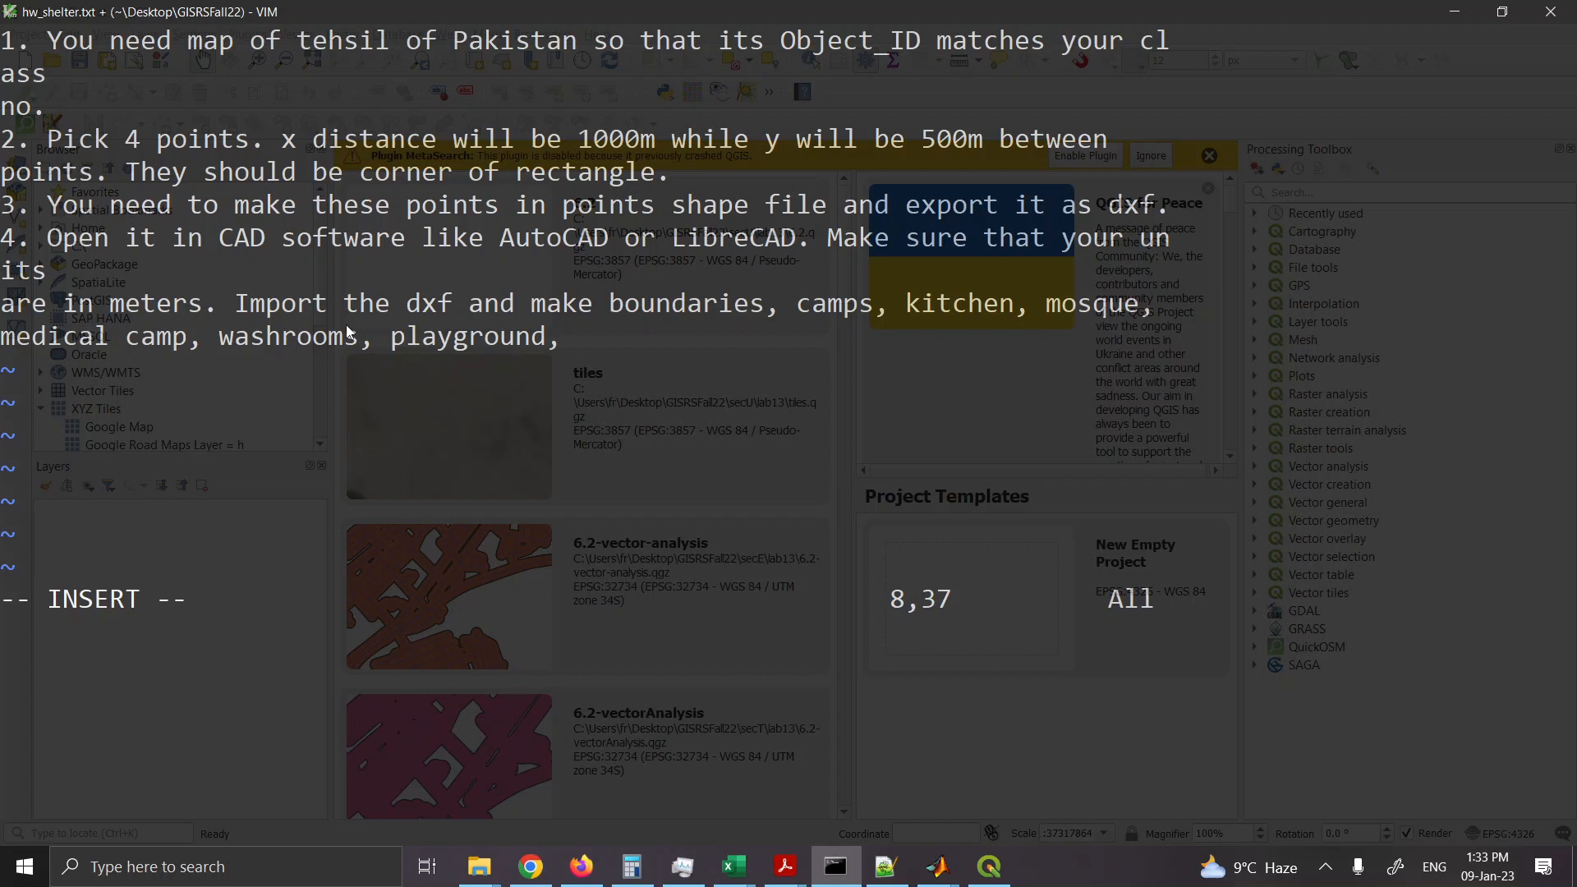
pyautogui.write('water t')
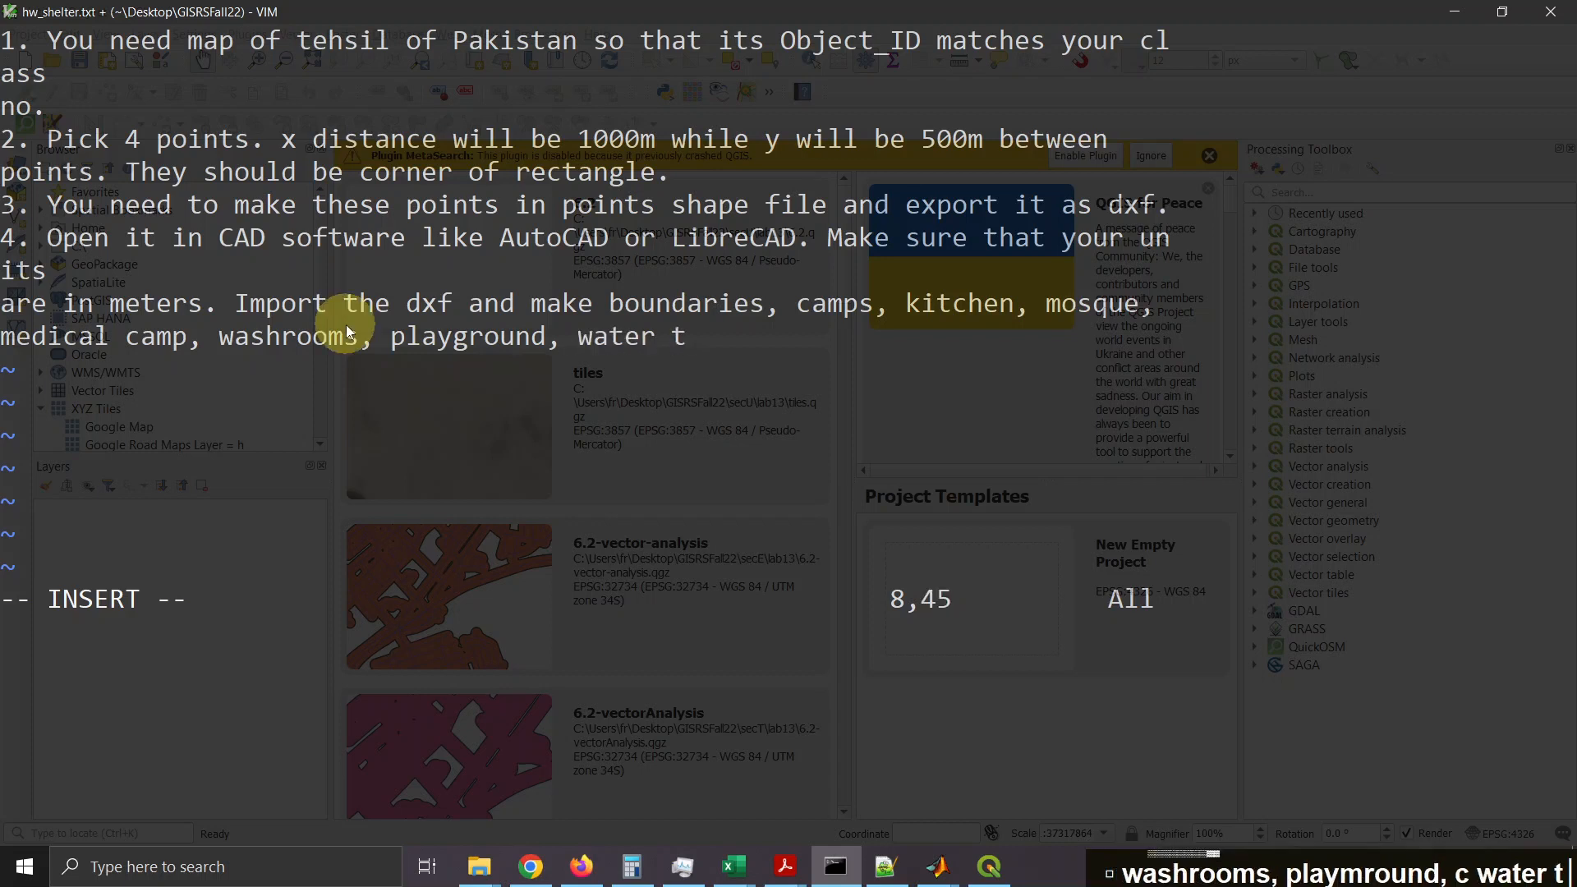
pyautogui.write('ank')
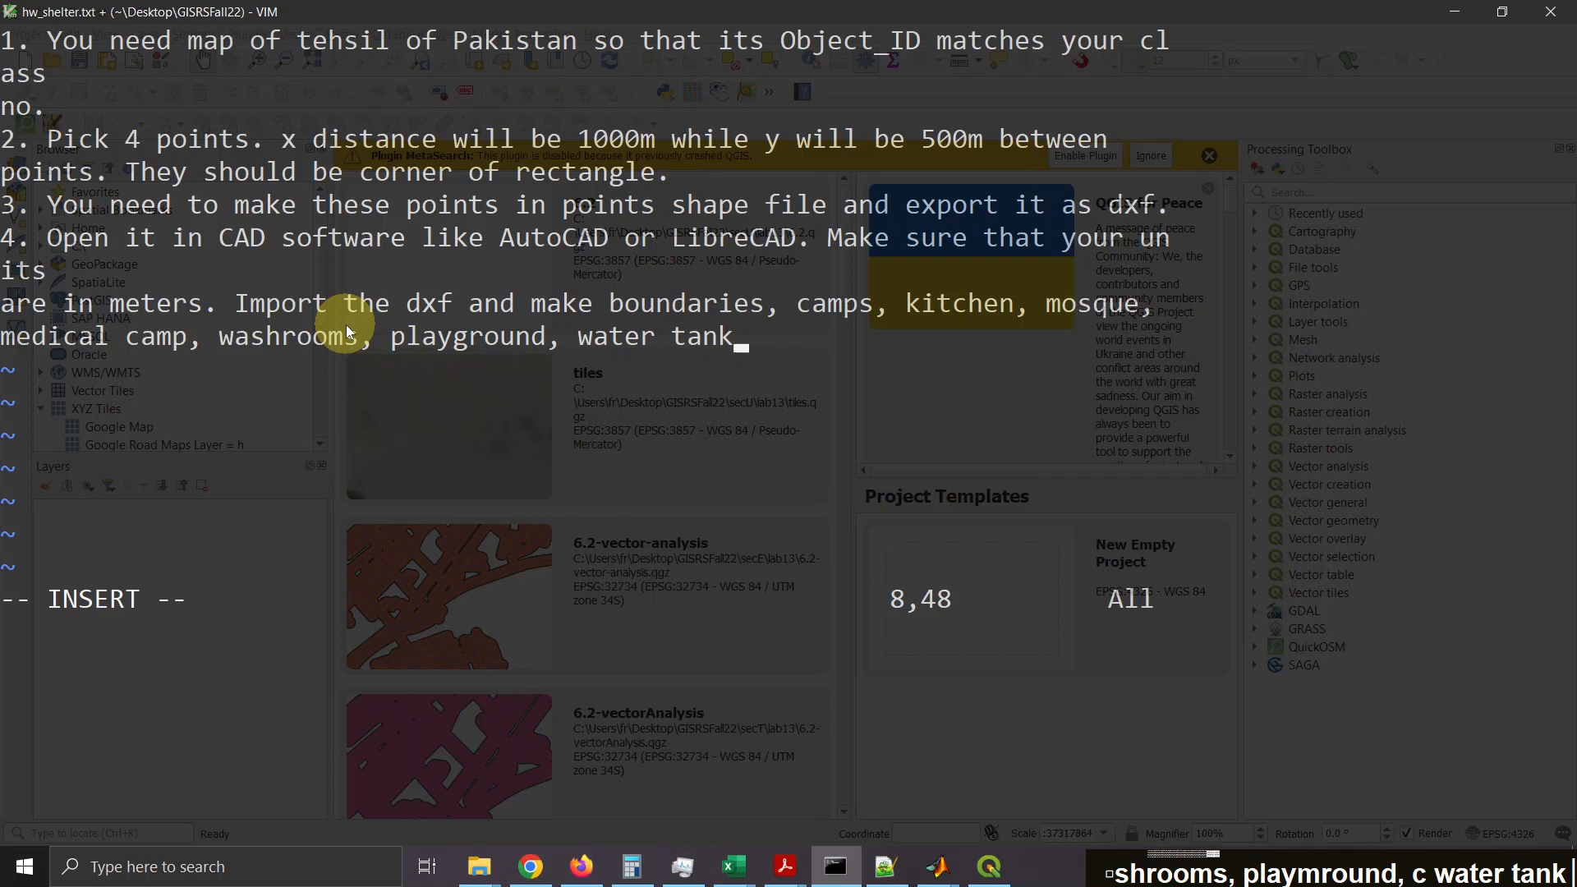
pyautogui.write(',')
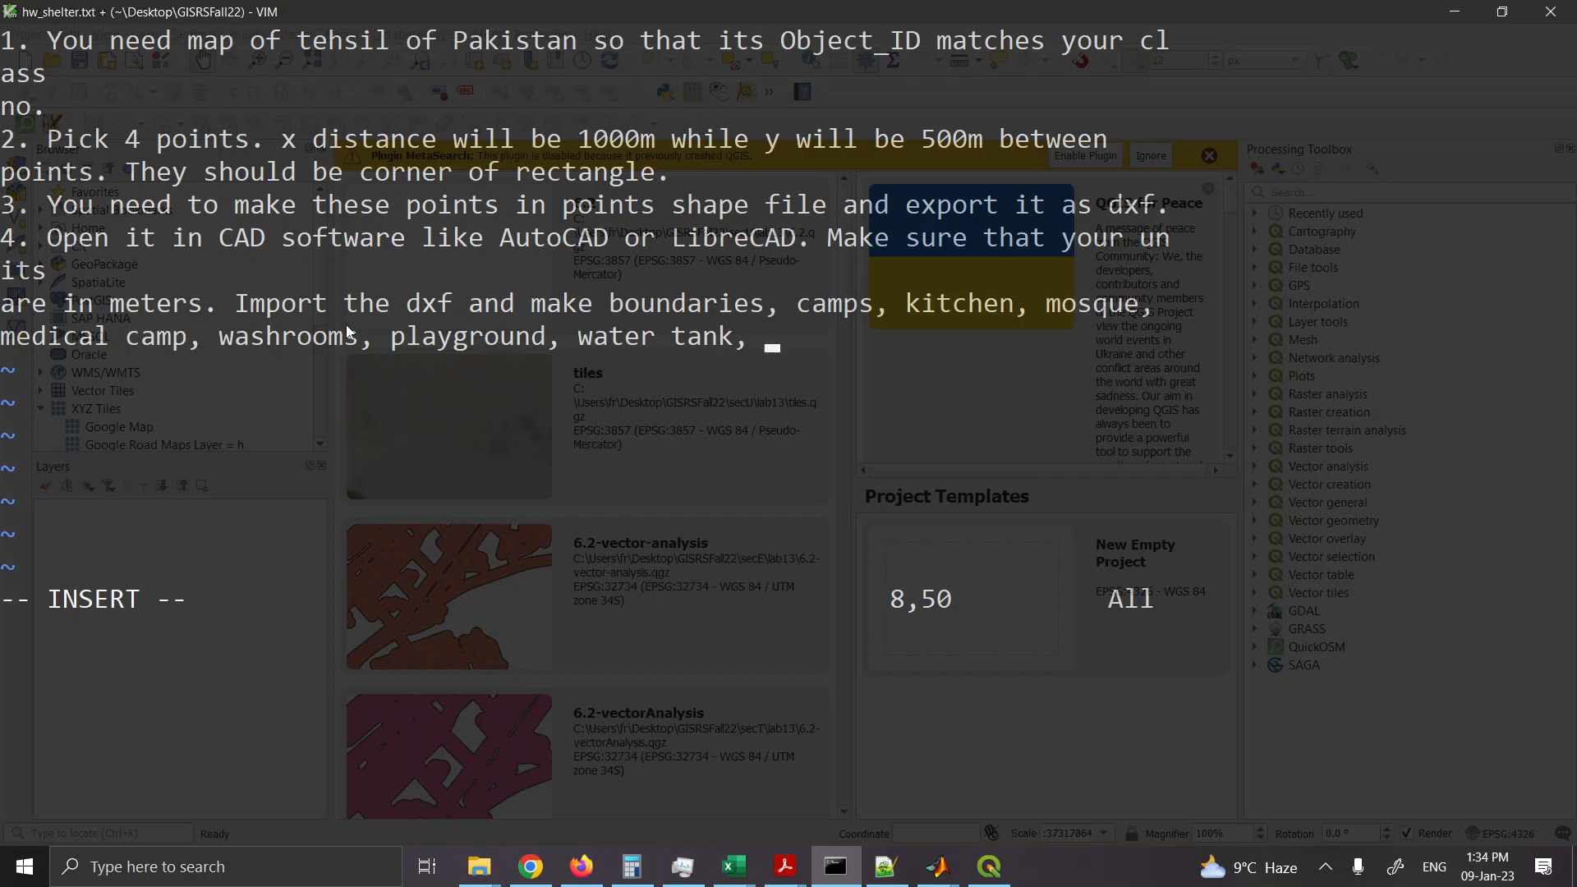
# Step: Finish item 4's list with "security check point." and start the following sentence with "Save it"
pyautogui.write('secu')
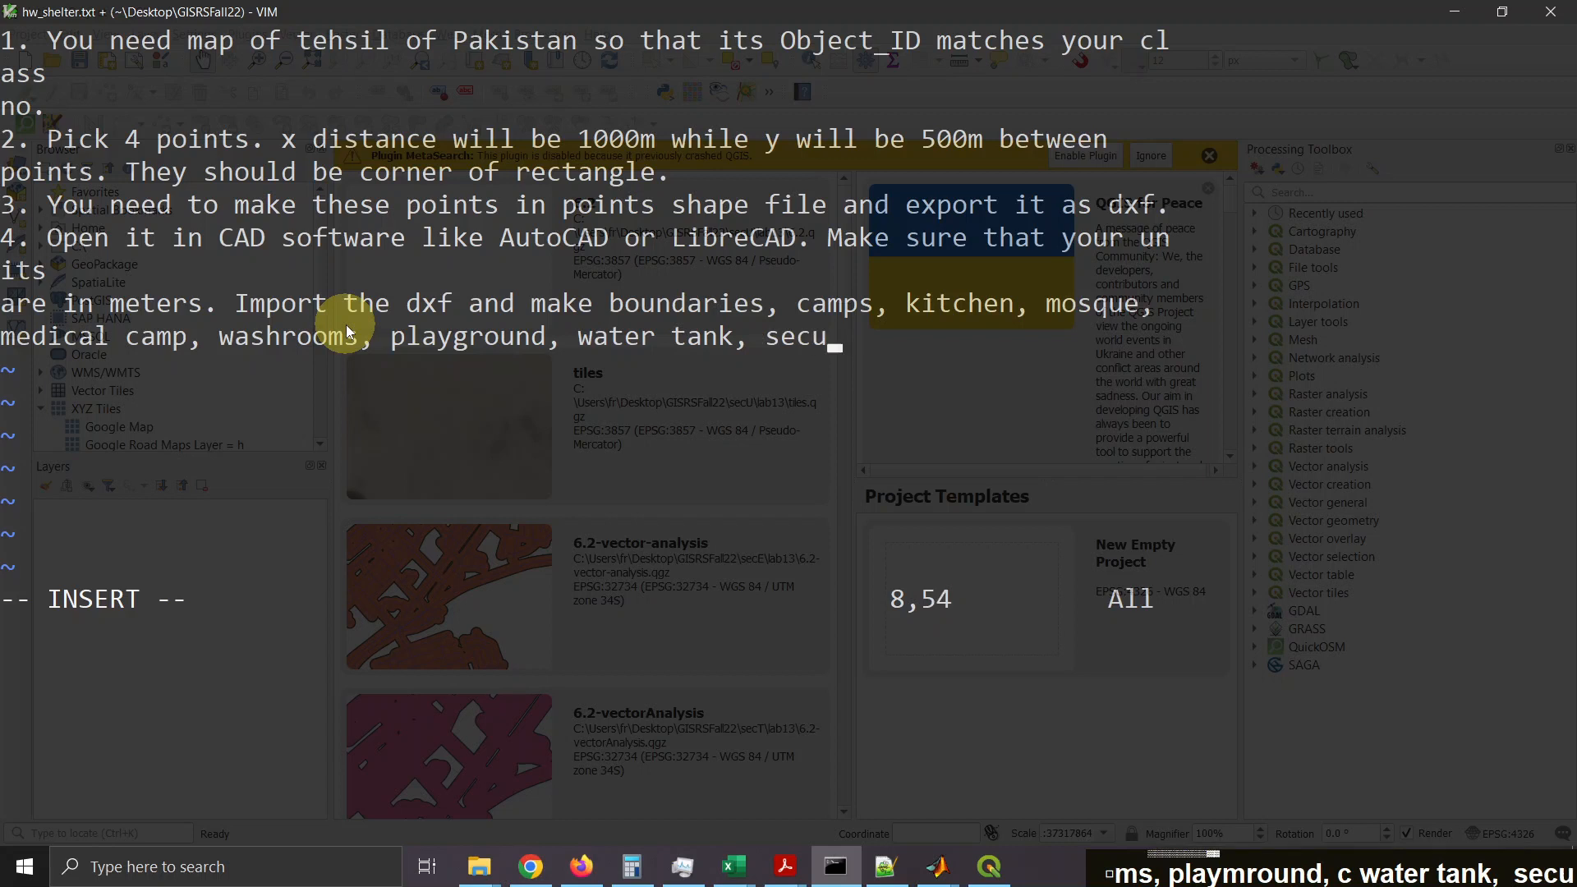
pyautogui.write('rity ')
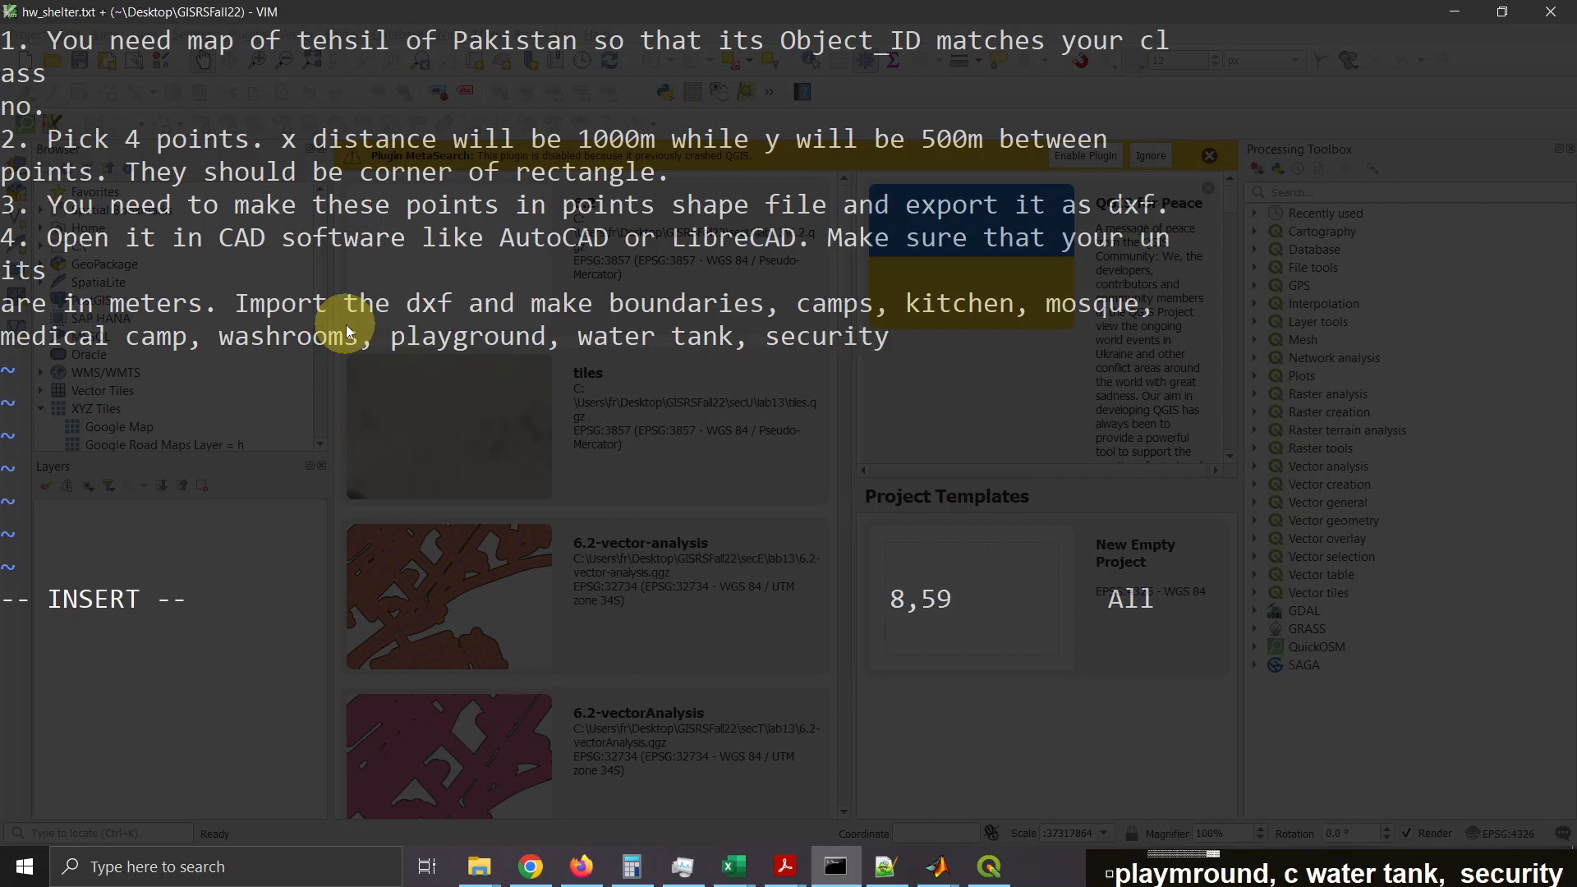
pyautogui.write('check ')
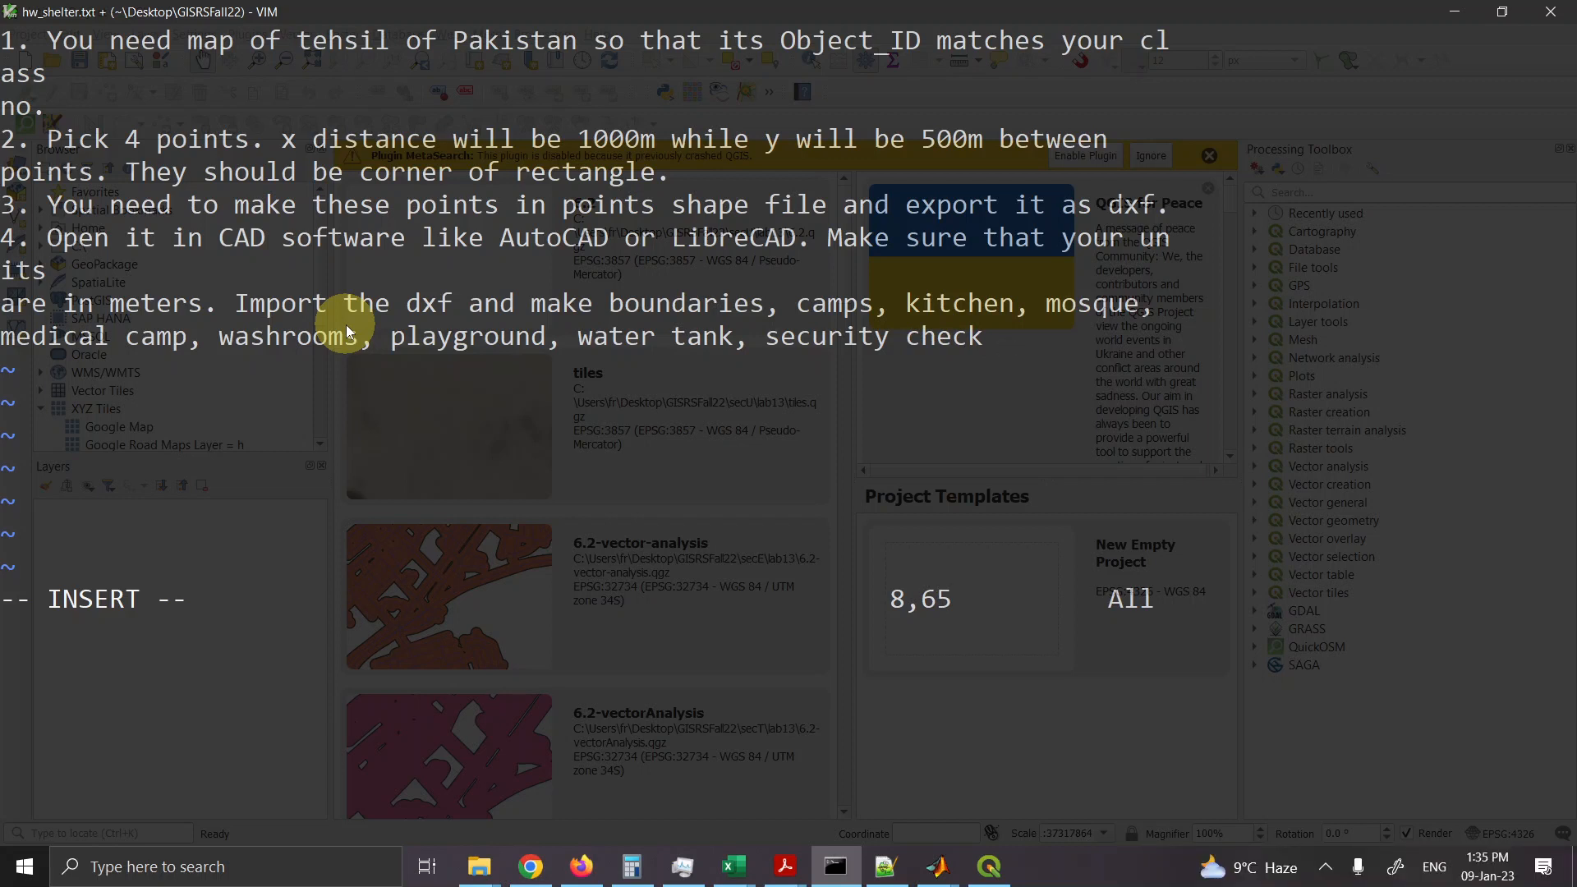
pyautogui.write('point')
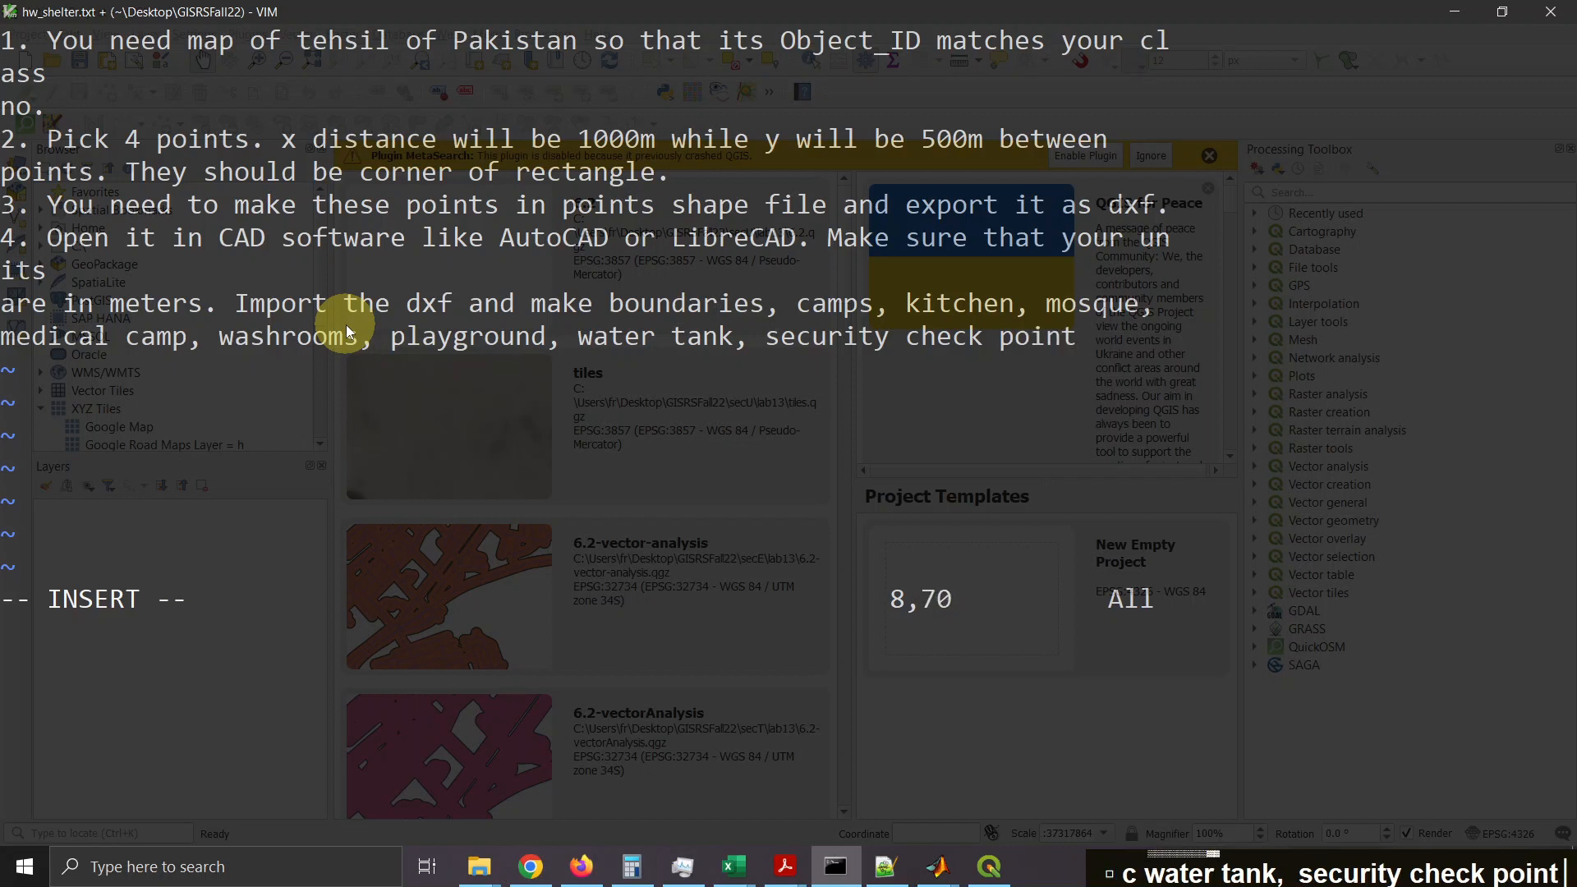
pyautogui.write(',')
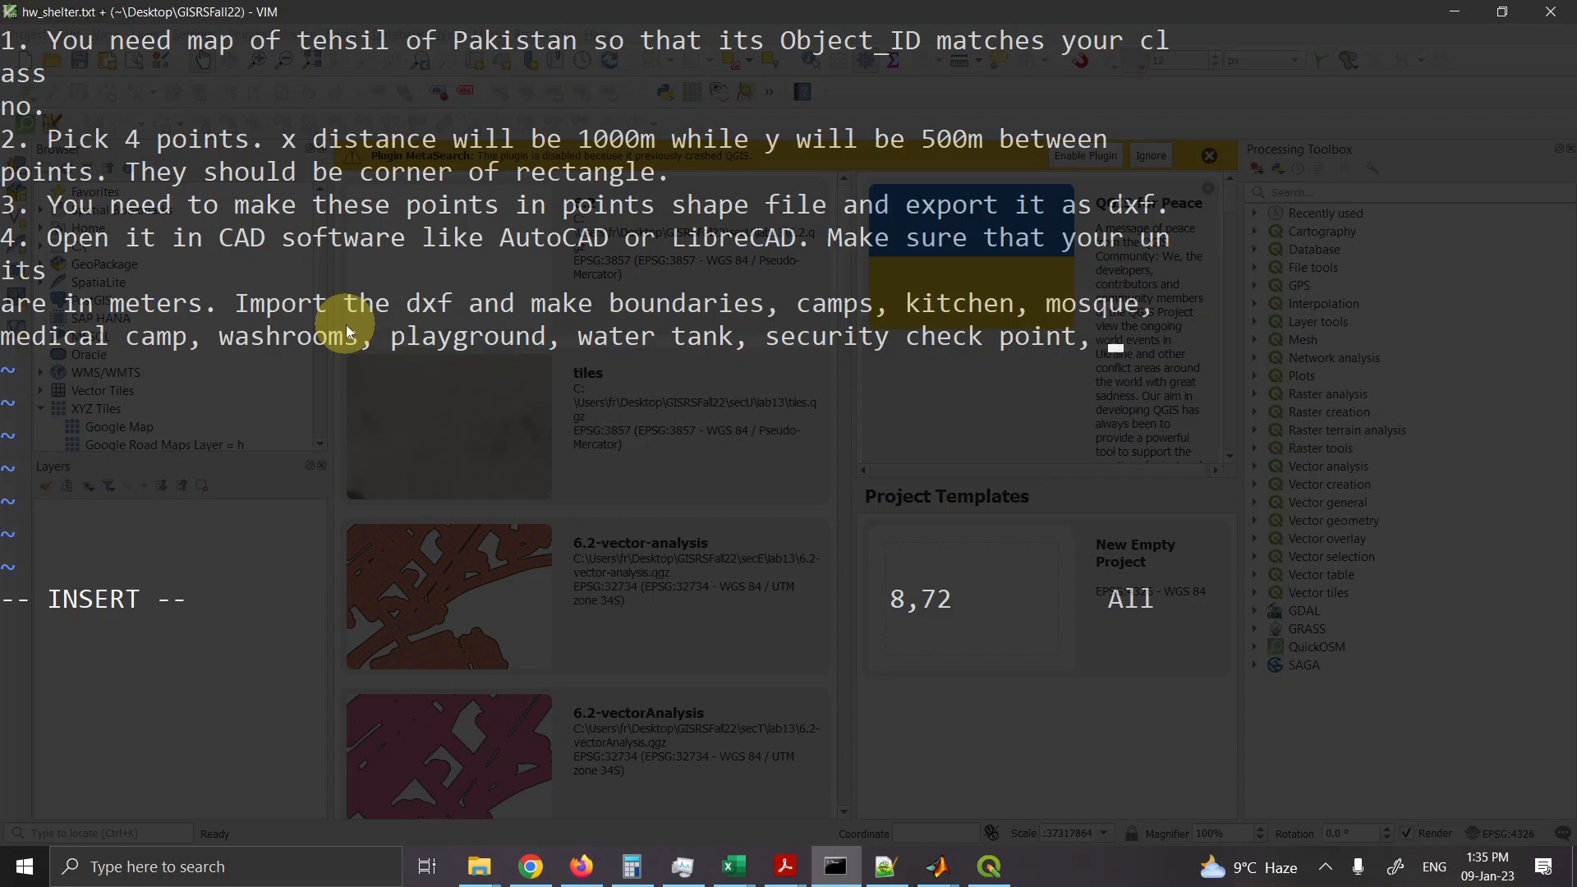
pyautogui.press('BackSpace')
pyautogui.press('BackSpace')
pyautogui.write('.')
pyautogui.write('Save it ')
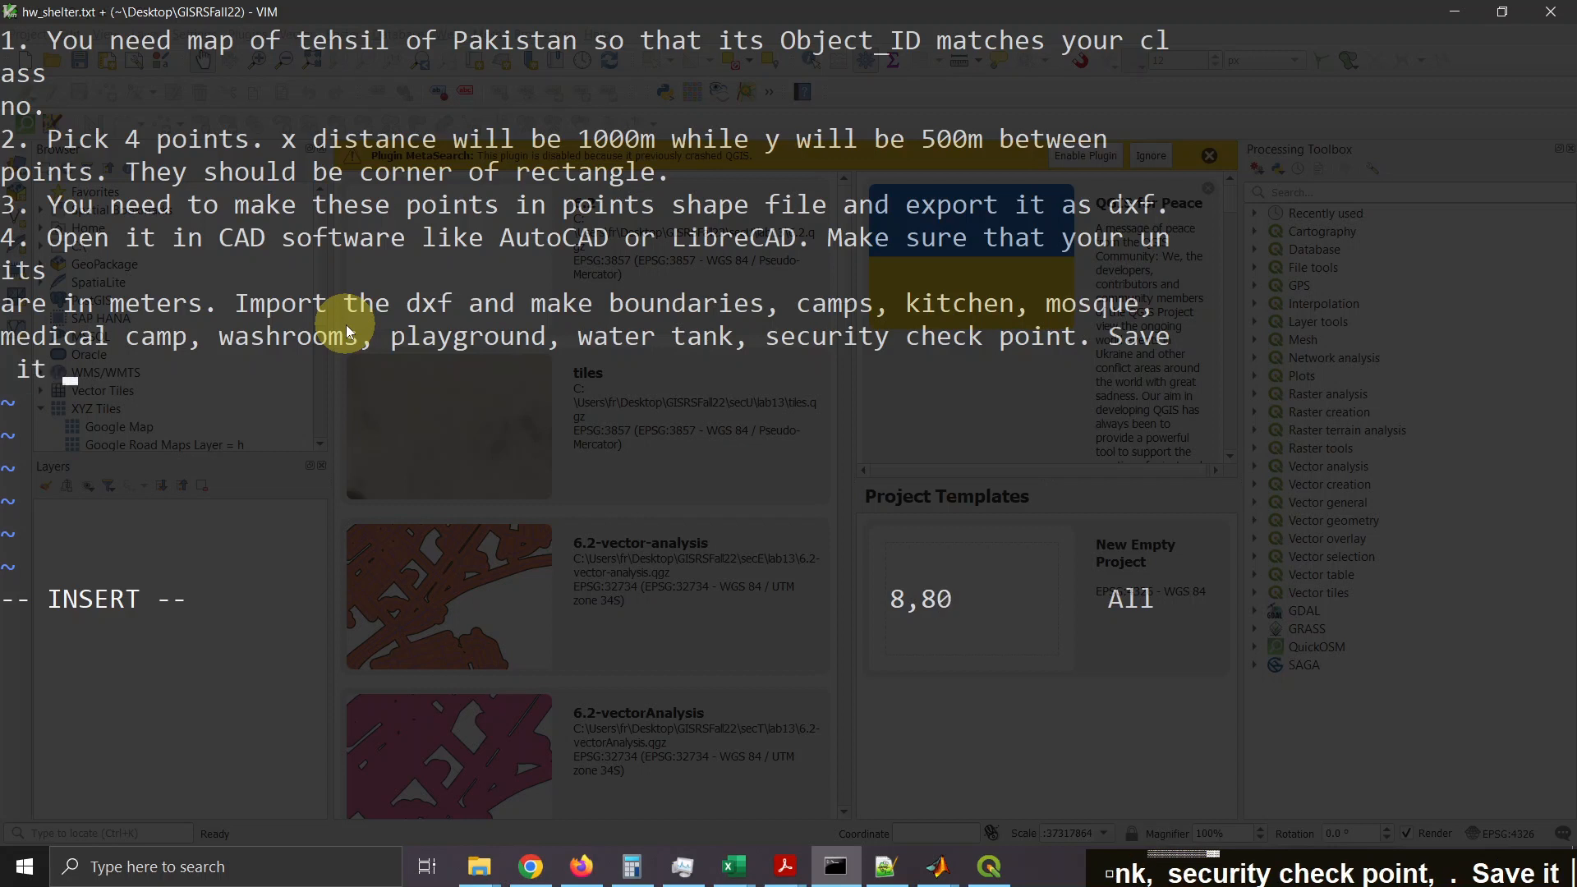
pyautogui.write('and ')
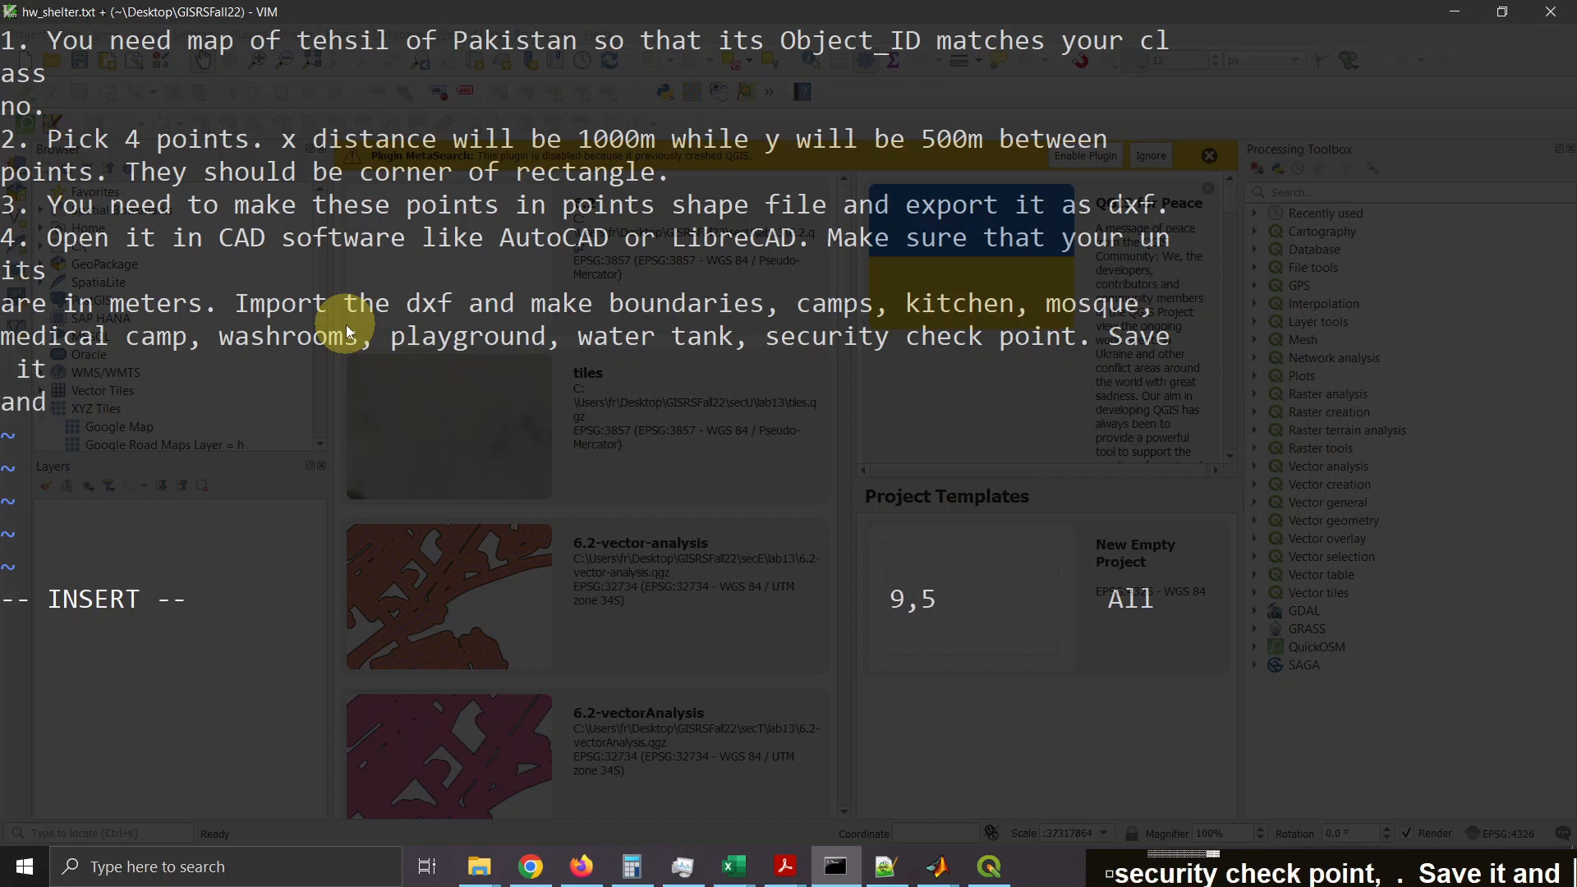
pyautogui.write('import the')
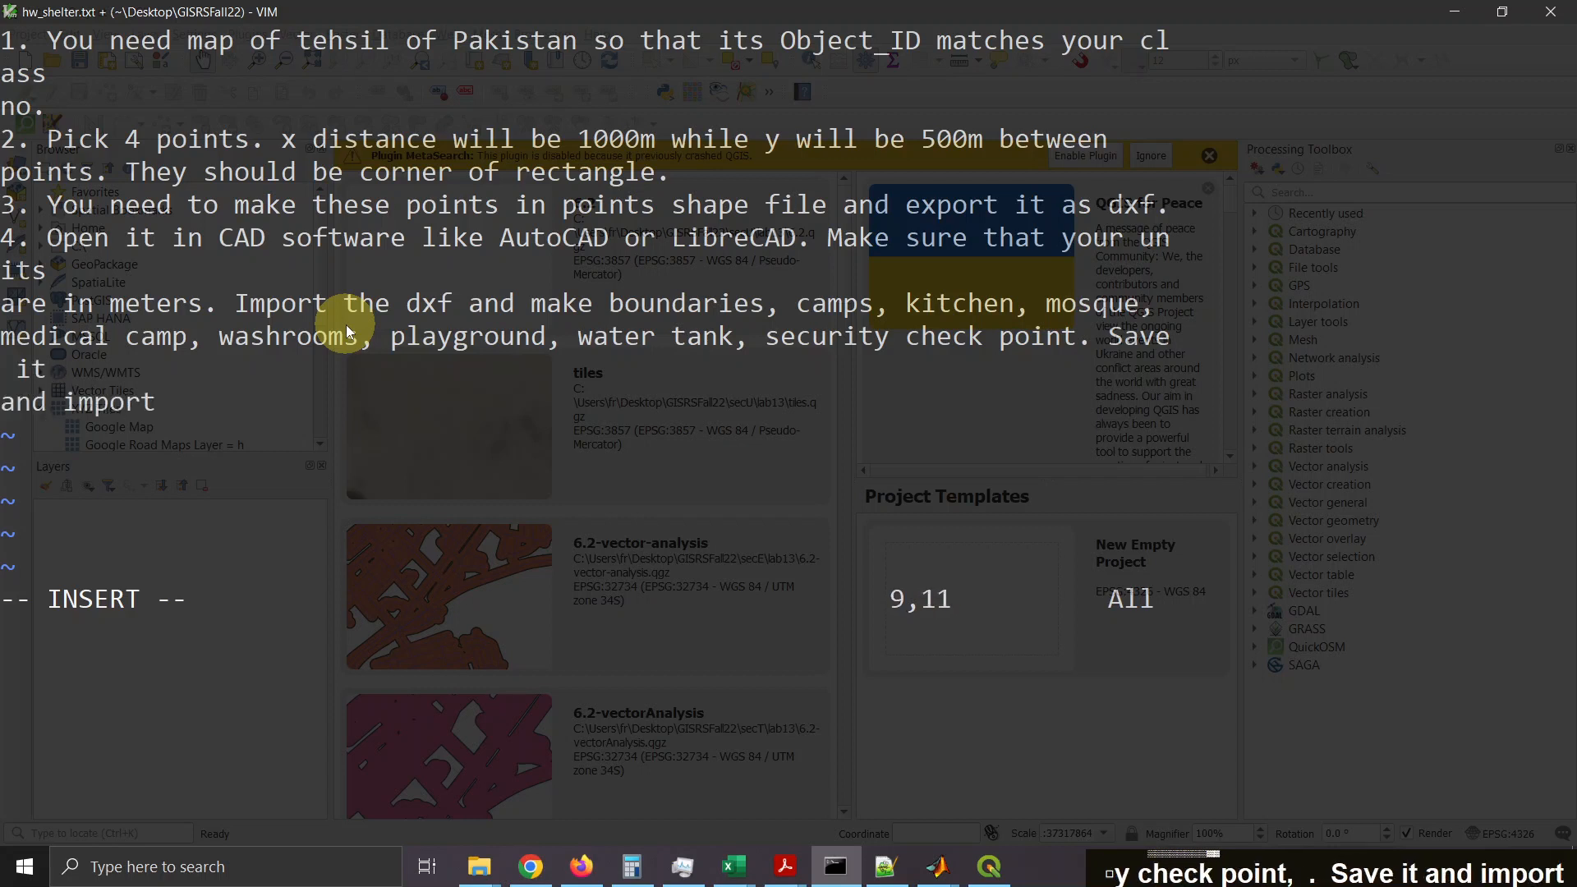
pyautogui.press('BackSpace')
pyautogui.press('BackSpace')
pyautogui.press('BackSpace')
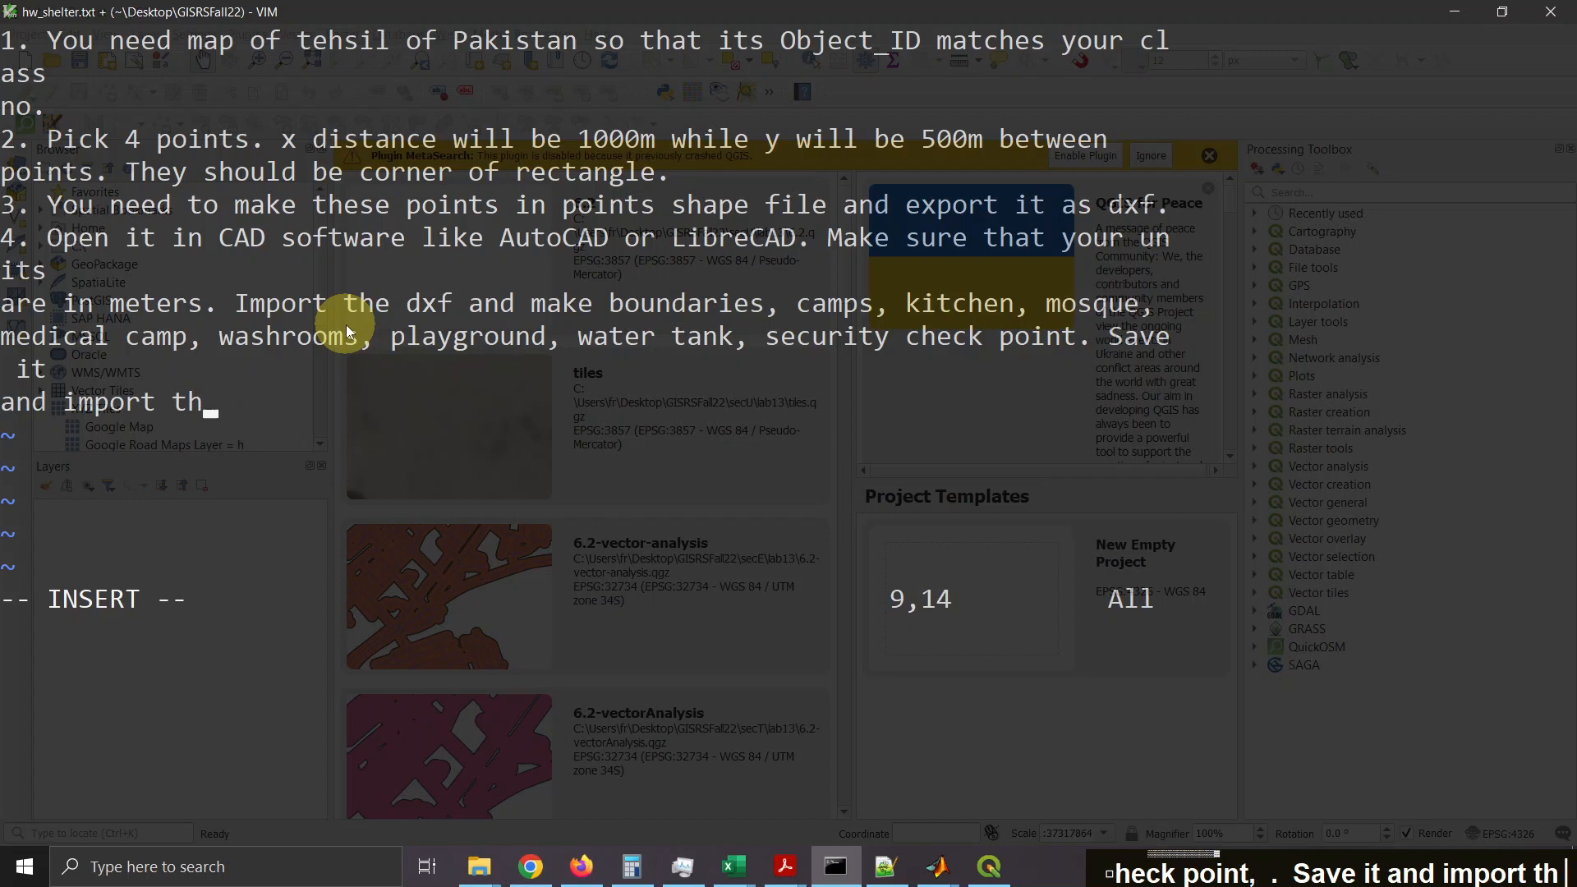
pyautogui.press('BackSpace')
pyautogui.press('BackSpace')
pyautogui.press('BackSpace')
pyautogui.press('BackSpace')
pyautogui.press('BackSpace')
pyautogui.press('BackSpace')
pyautogui.press('BackSpace')
pyautogui.press('BackSpace')
pyautogui.press('BackSpace')
pyautogui.press('BackSpace')
pyautogui.press('BackSpace')
pyautogui.press('BackSpace')
pyautogui.press('BackSpace')
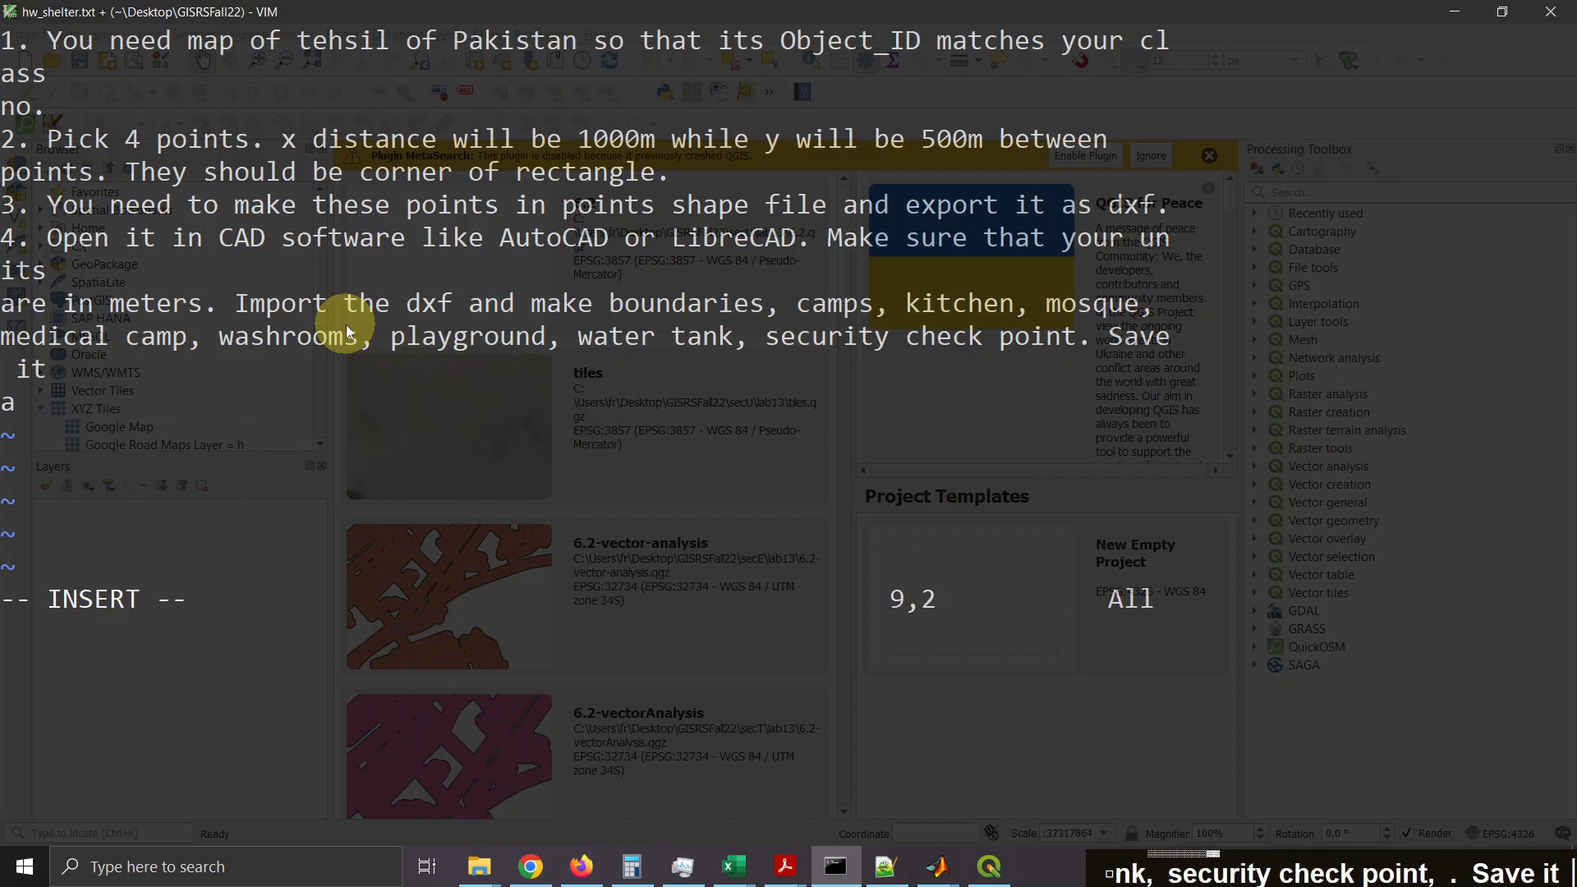
# Step: Complete the last sentence of item 4 as "Save it as dxf."
pyautogui.write('.')
pyautogui.press('Return')
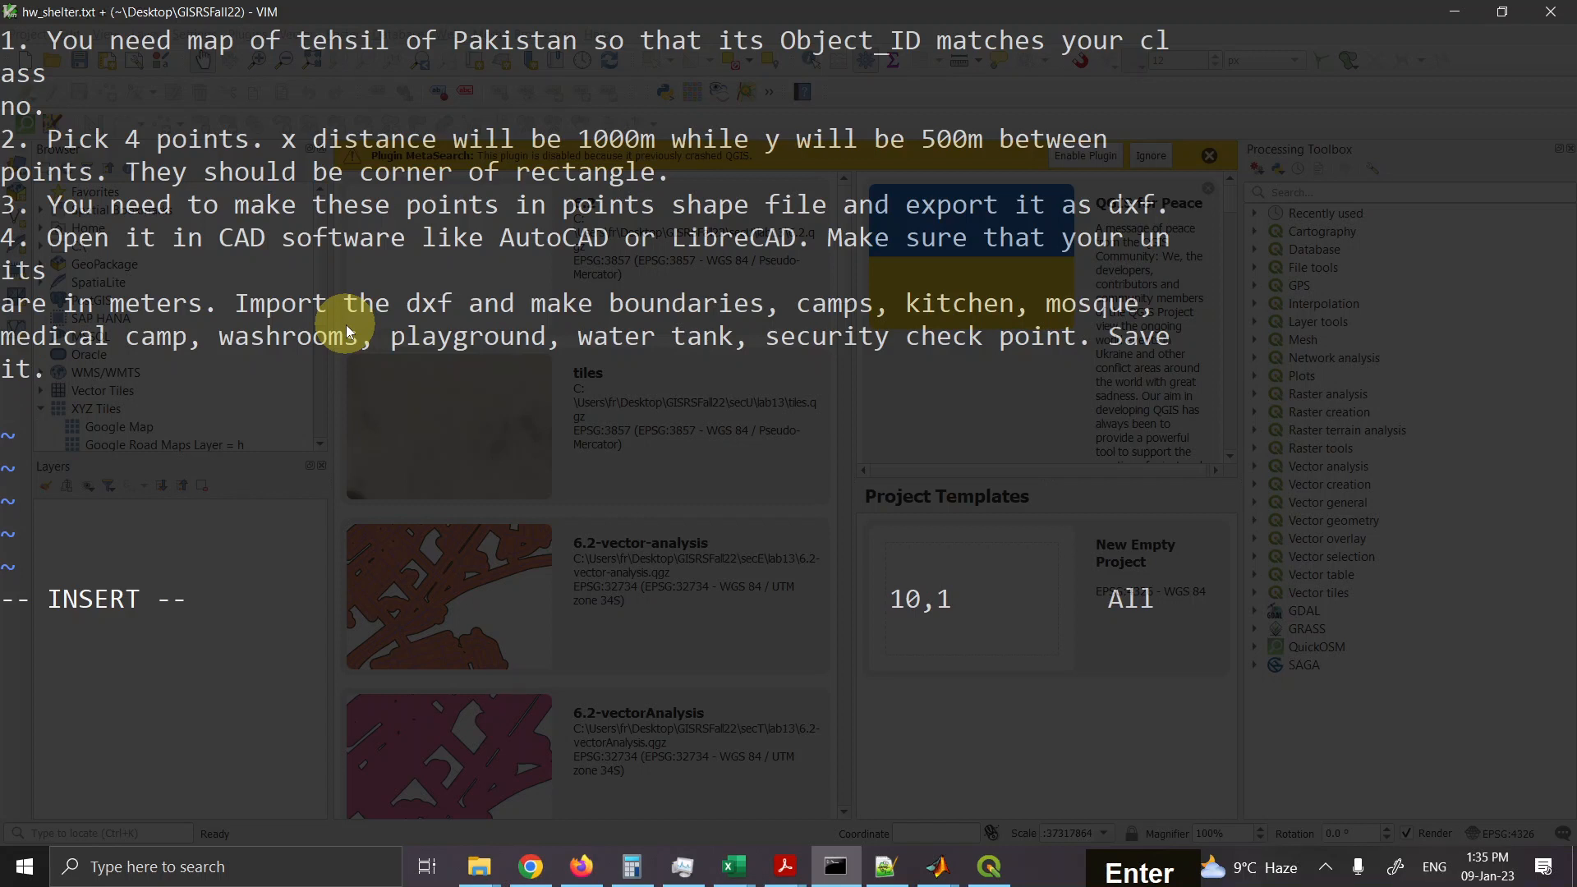
pyautogui.press('BackSpace')
pyautogui.press('BackSpace')
pyautogui.write('as ')
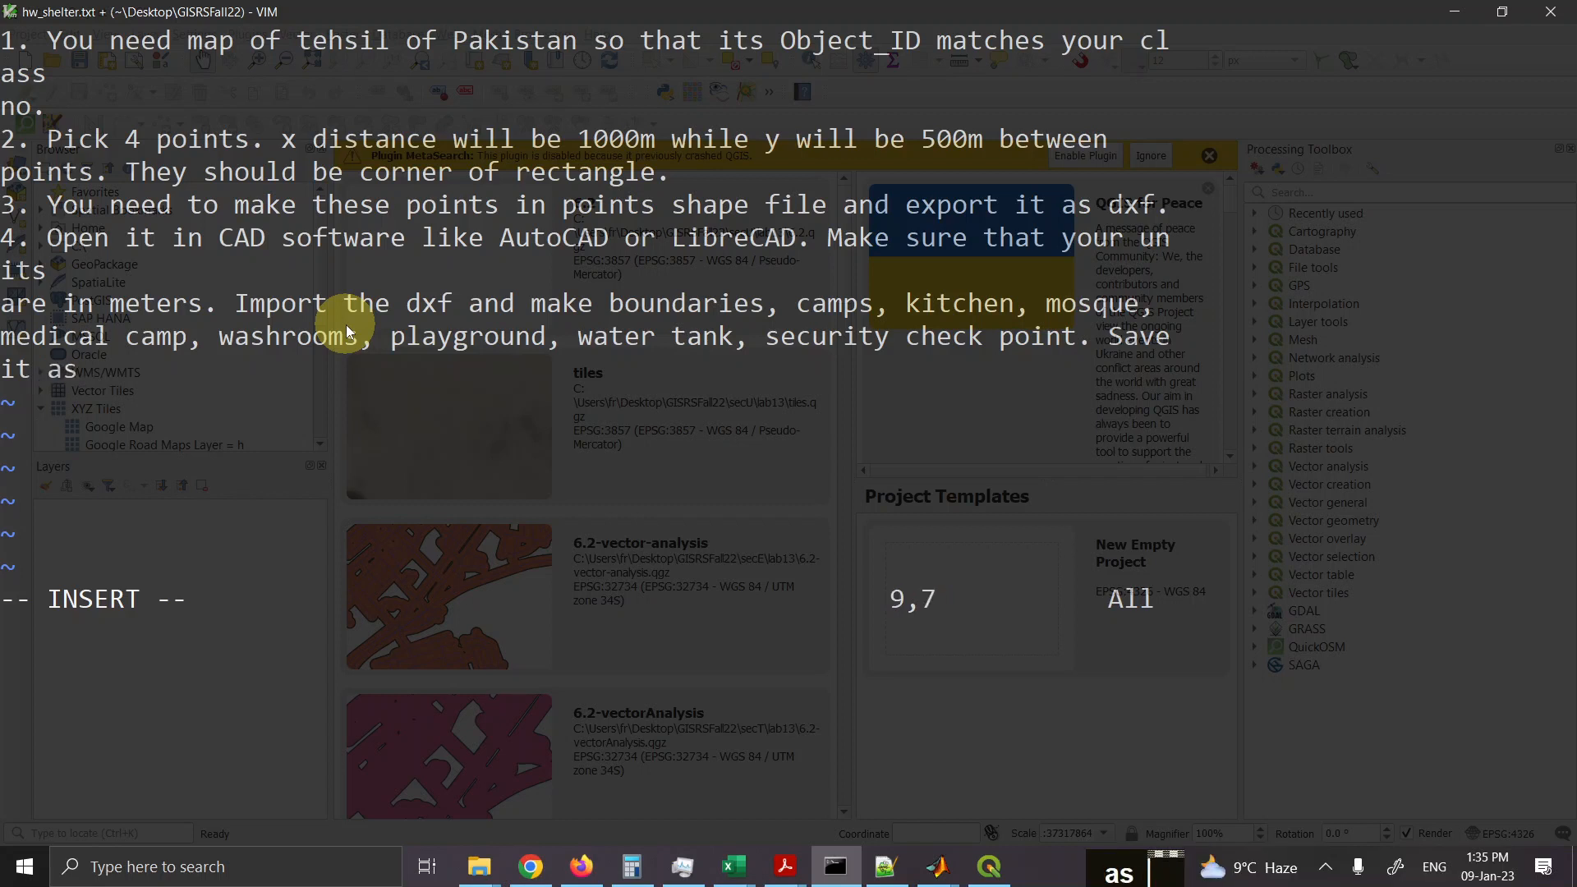
pyautogui.write('dxf')
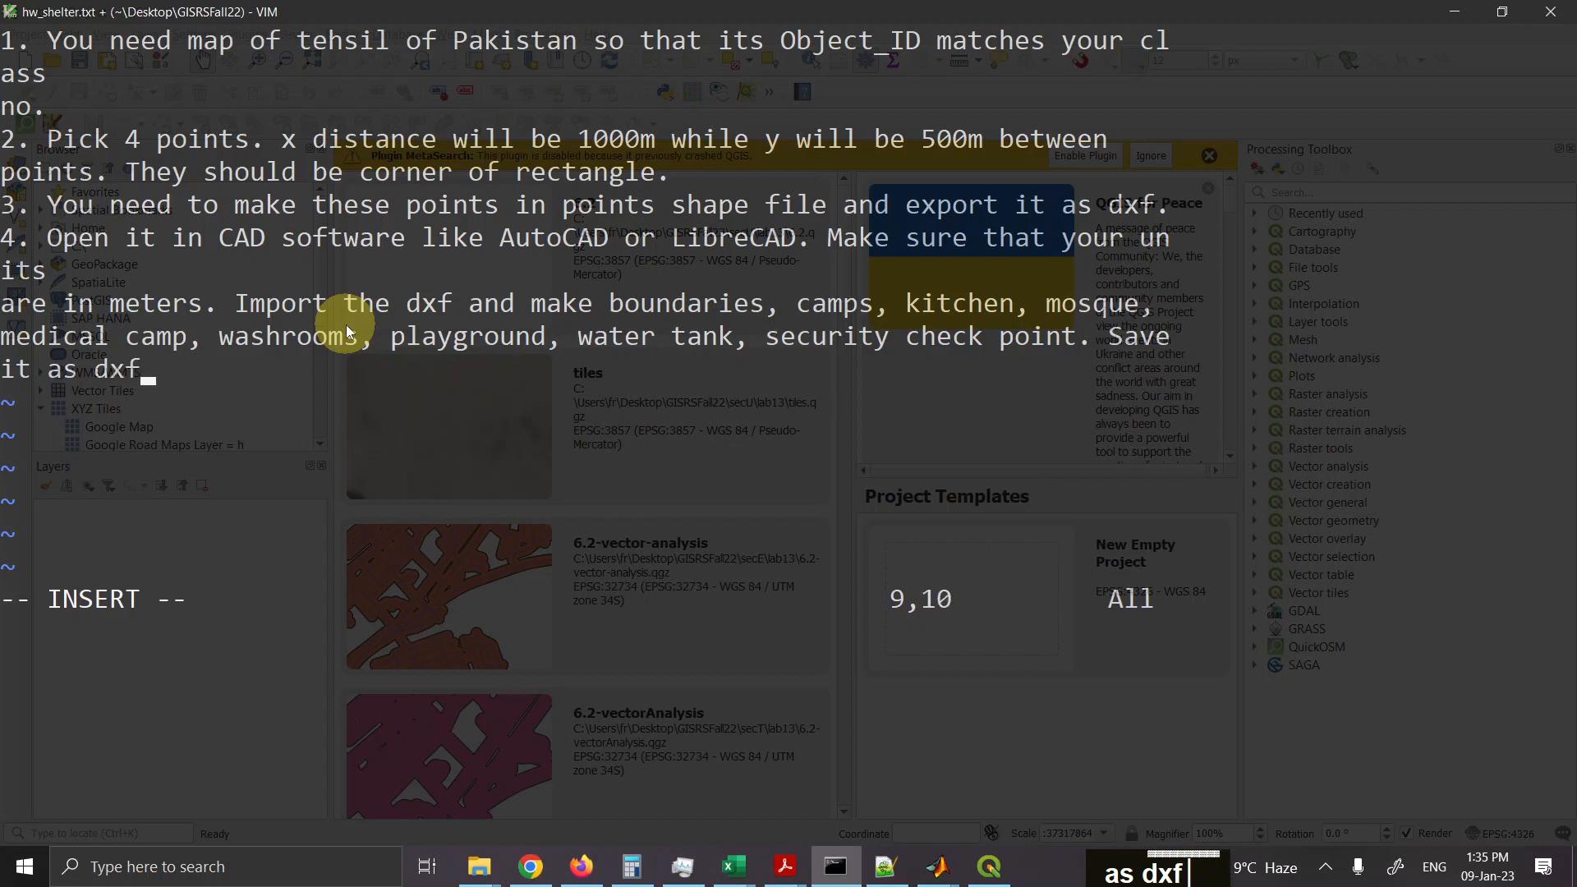
pyautogui.write('.')
# Step: Add item 5 on a new line, reading "5. Import it back to QGIS and save it as shape file."
pyautogui.press('Return')
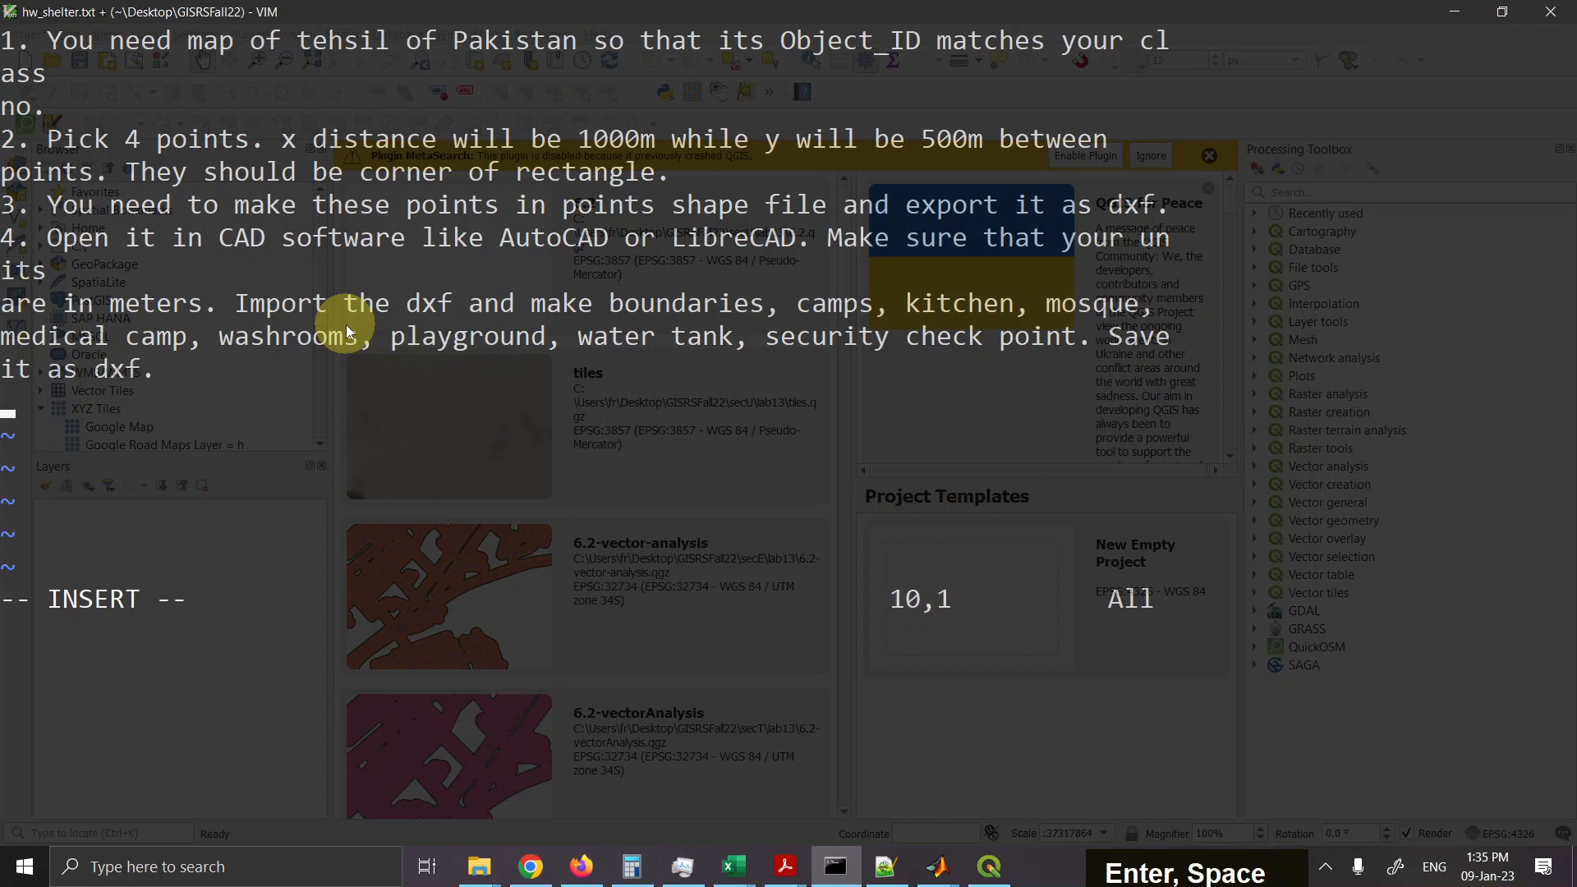
pyautogui.write('5. ')
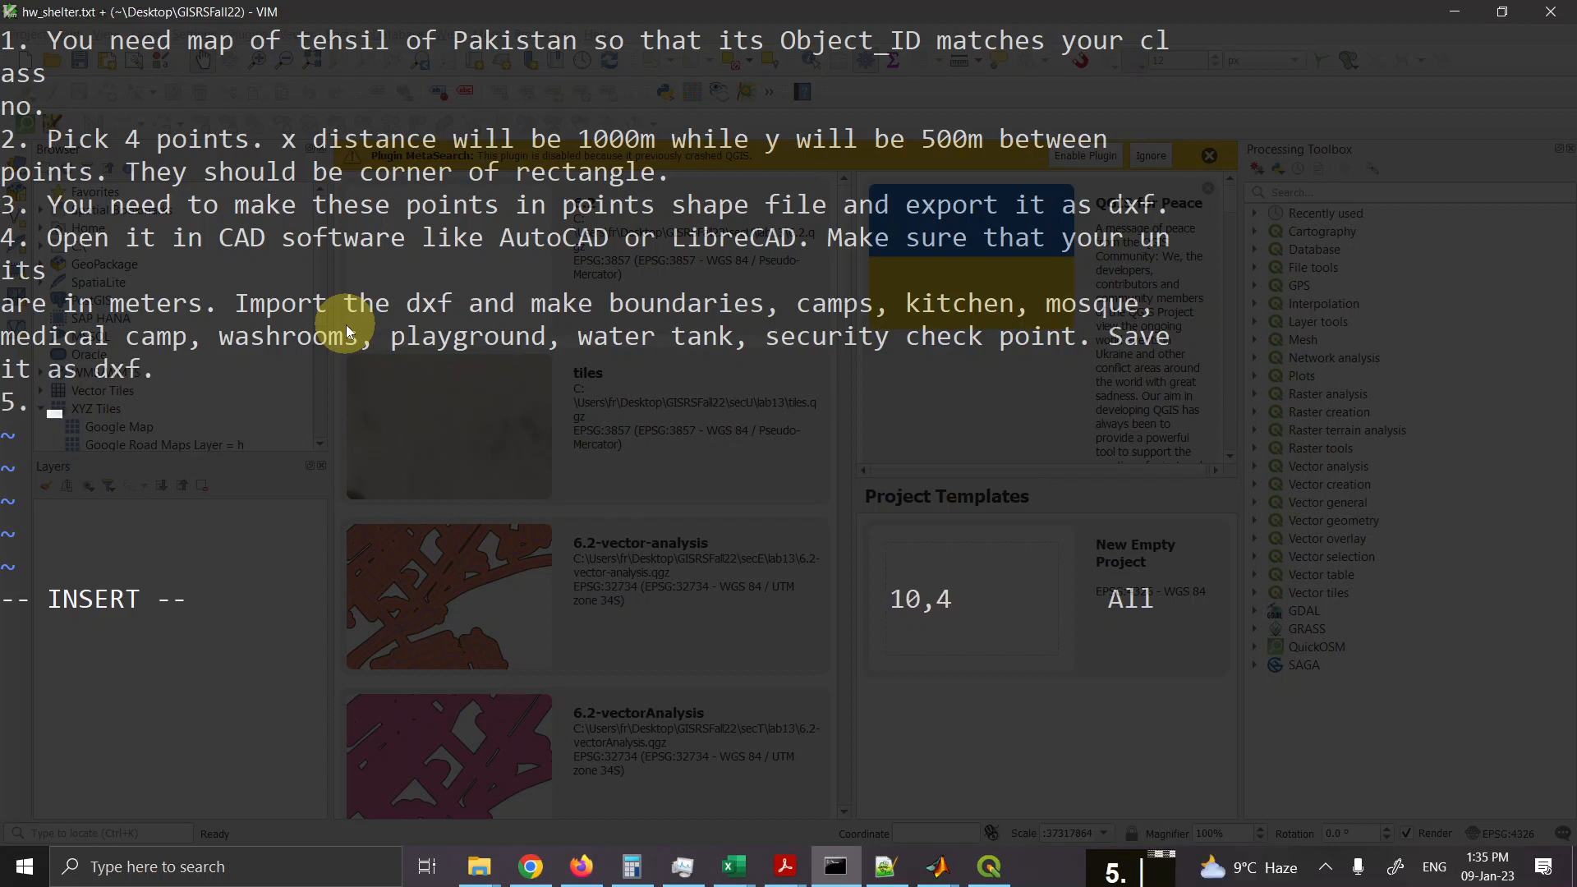
pyautogui.write('Impo')
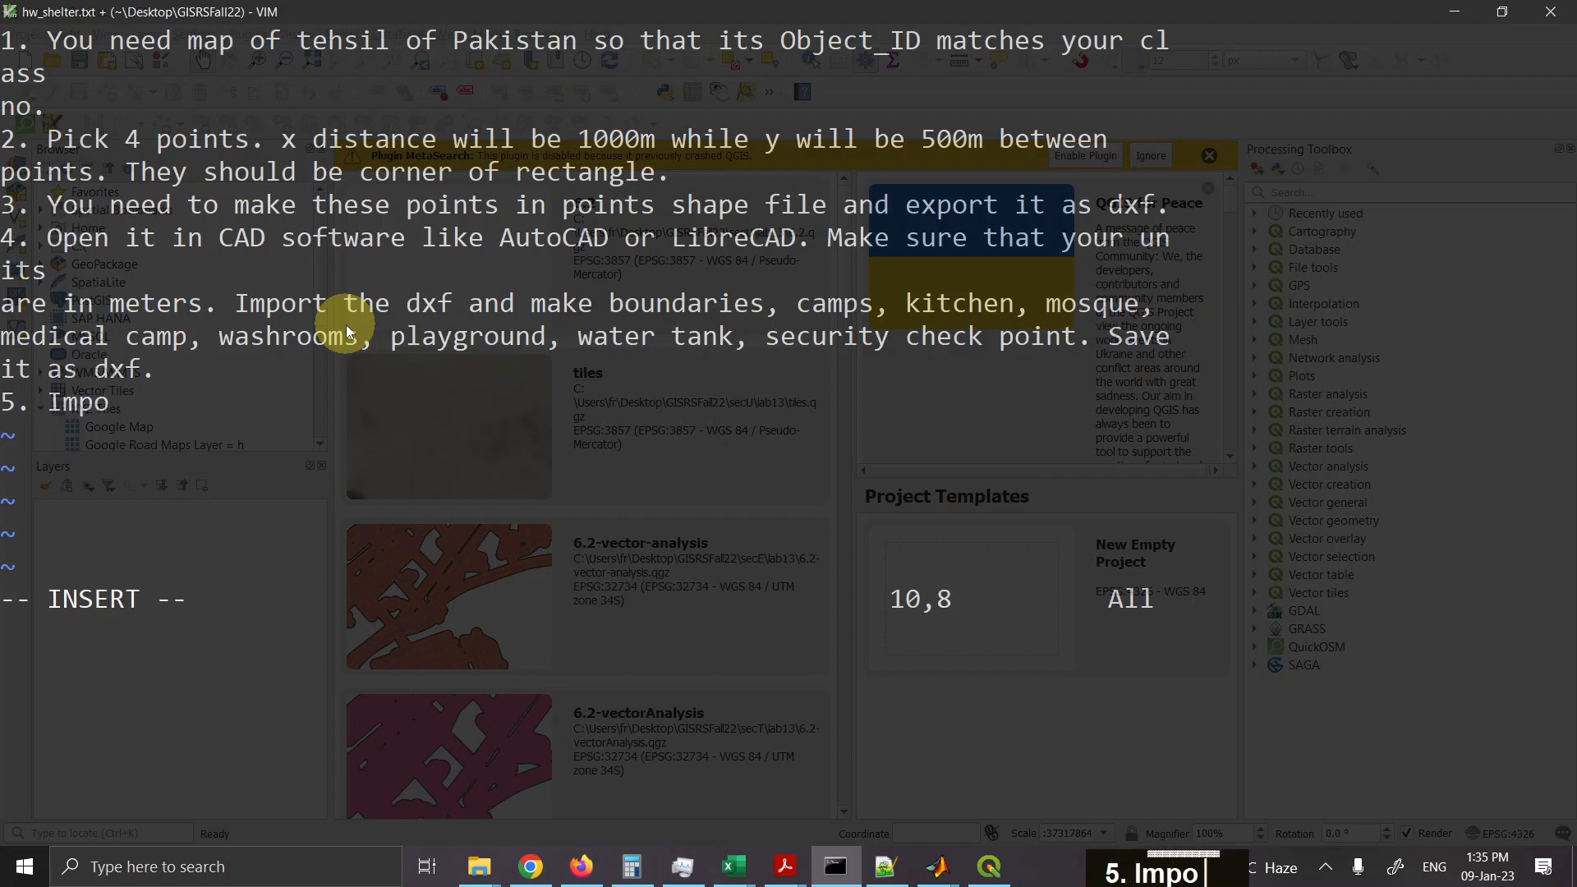
pyautogui.write('rt it bac')
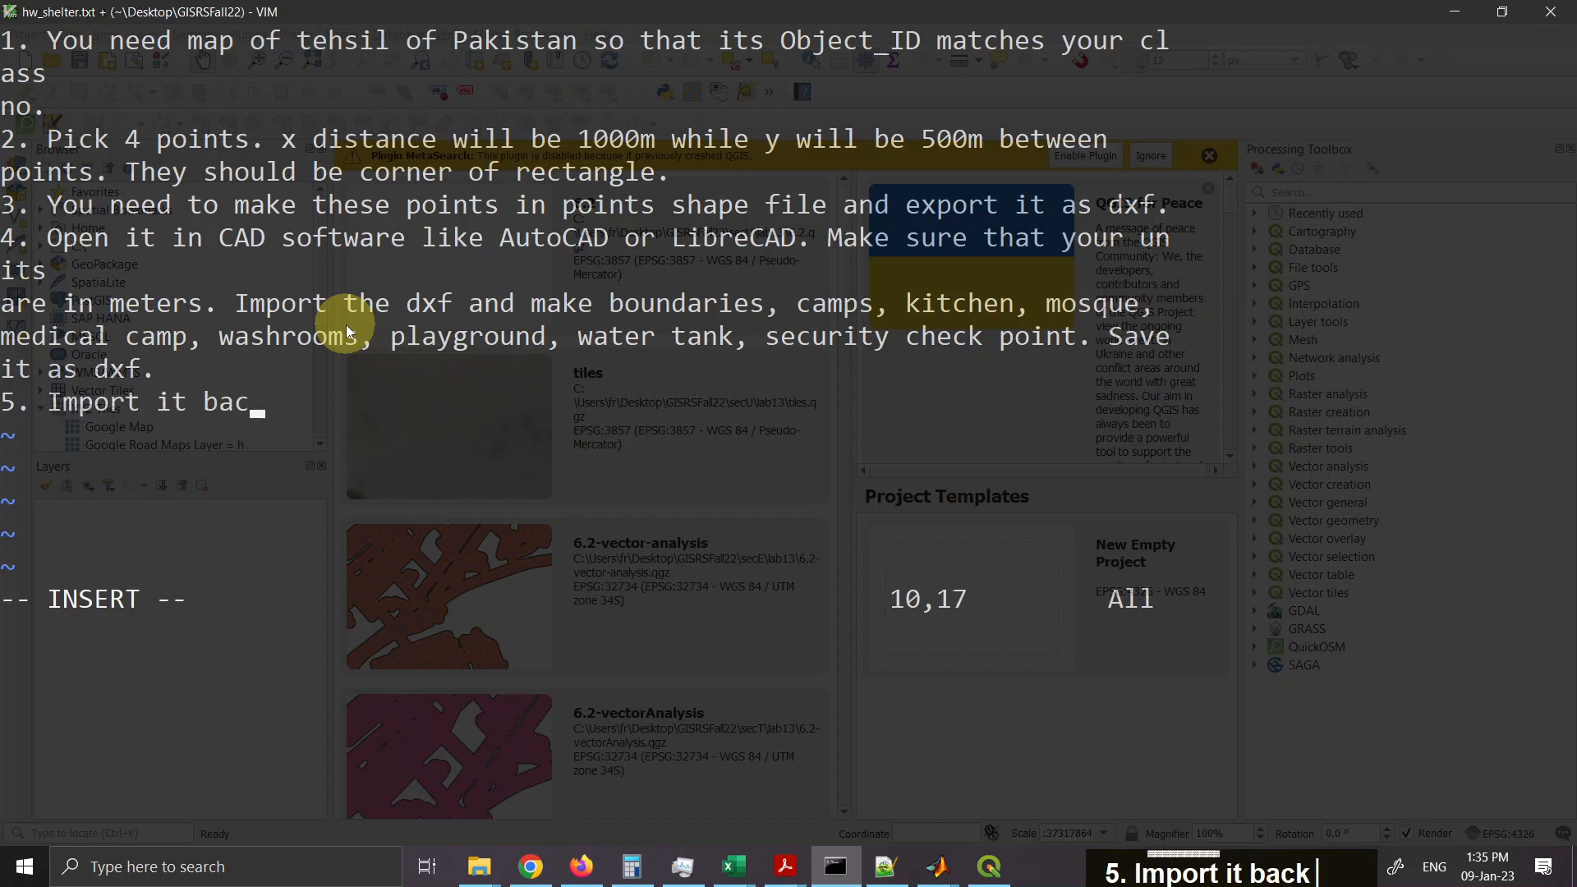
pyautogui.write('k to QGIS')
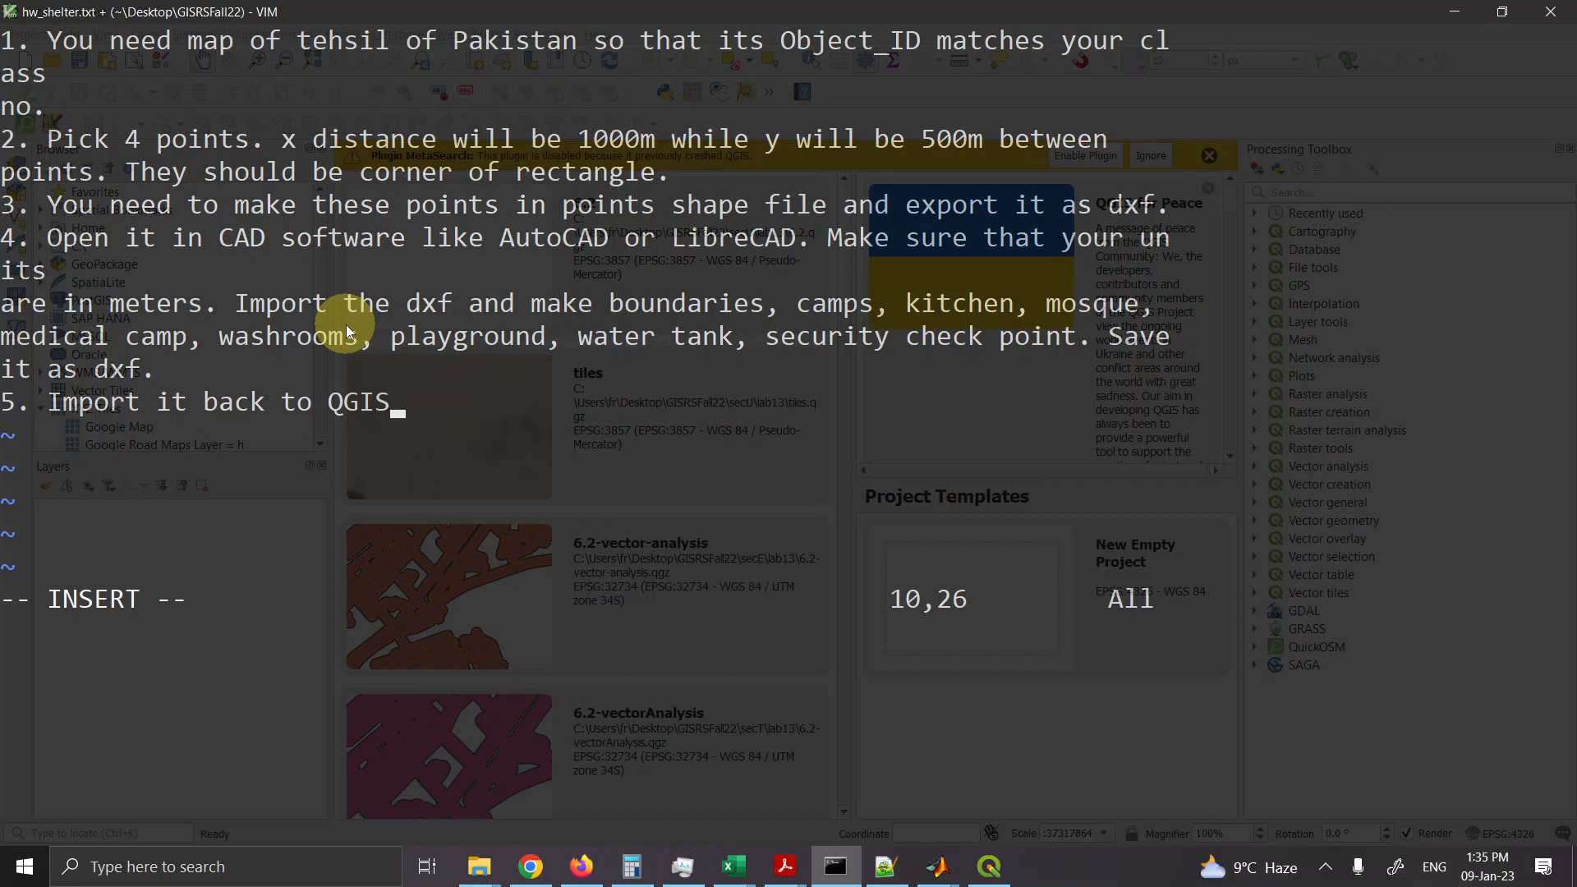
pyautogui.write('as')
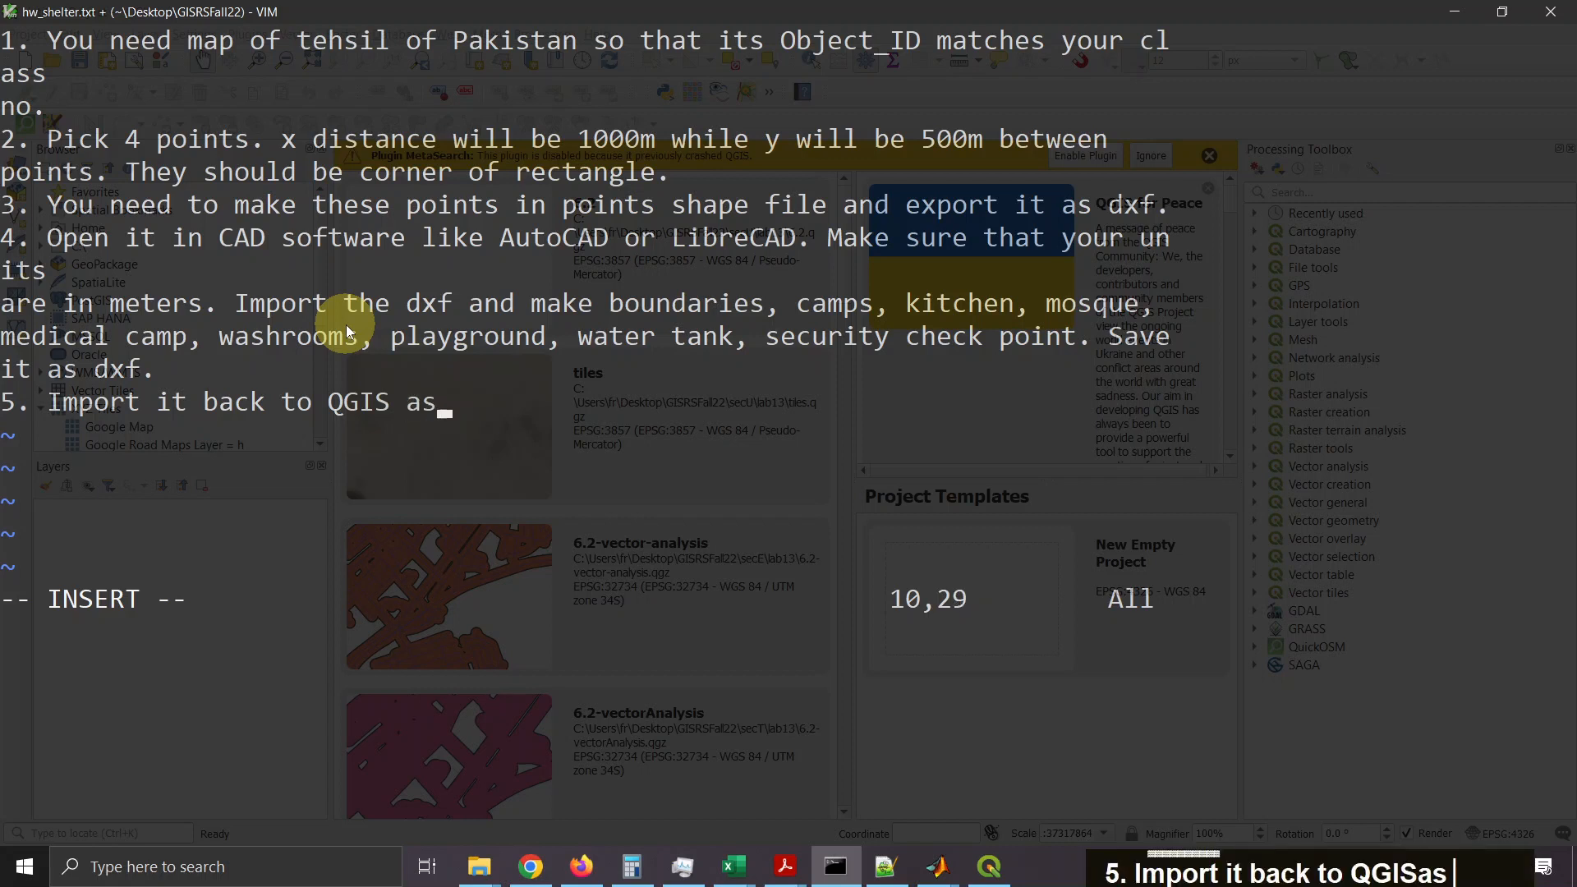
pyautogui.press('BackSpace')
pyautogui.press('BackSpace')
pyautogui.write('and save it ')
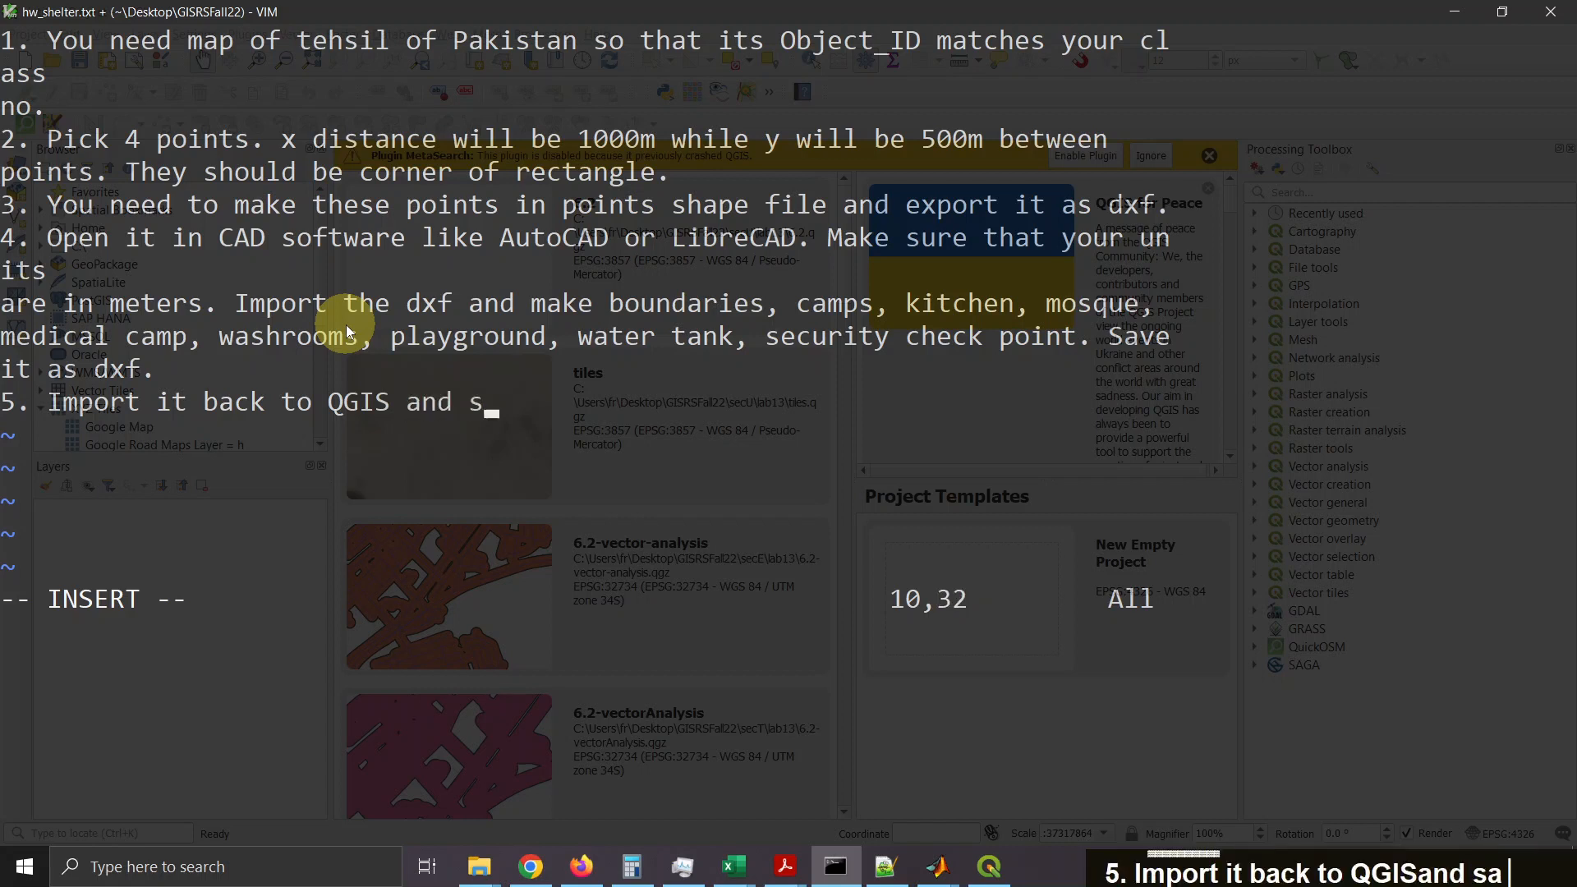
pyautogui.write('as s')
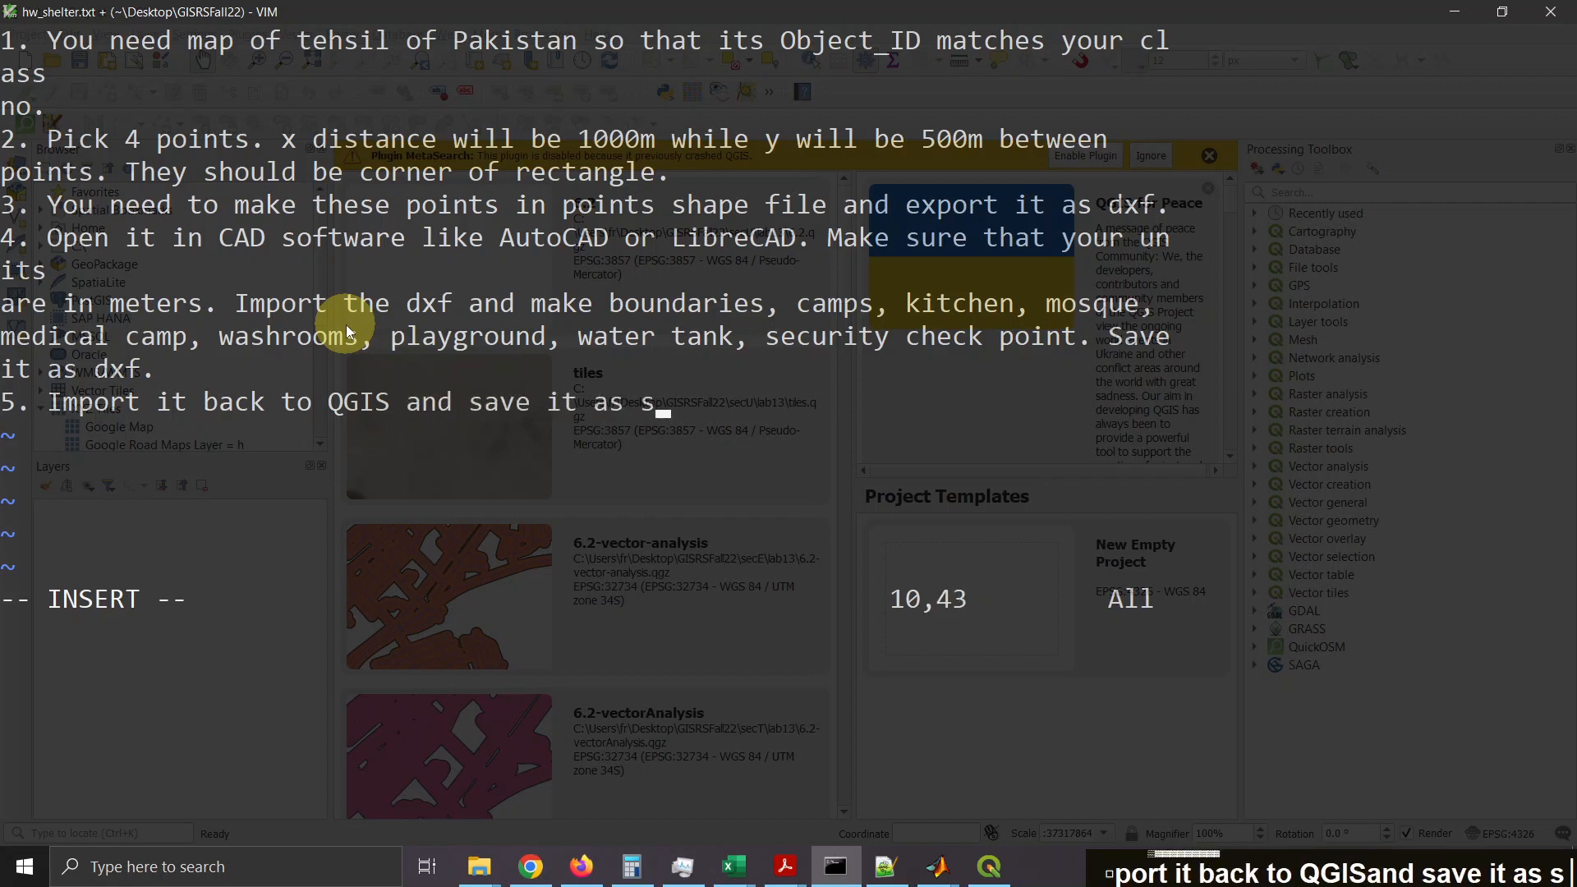
pyautogui.write('hape file.')
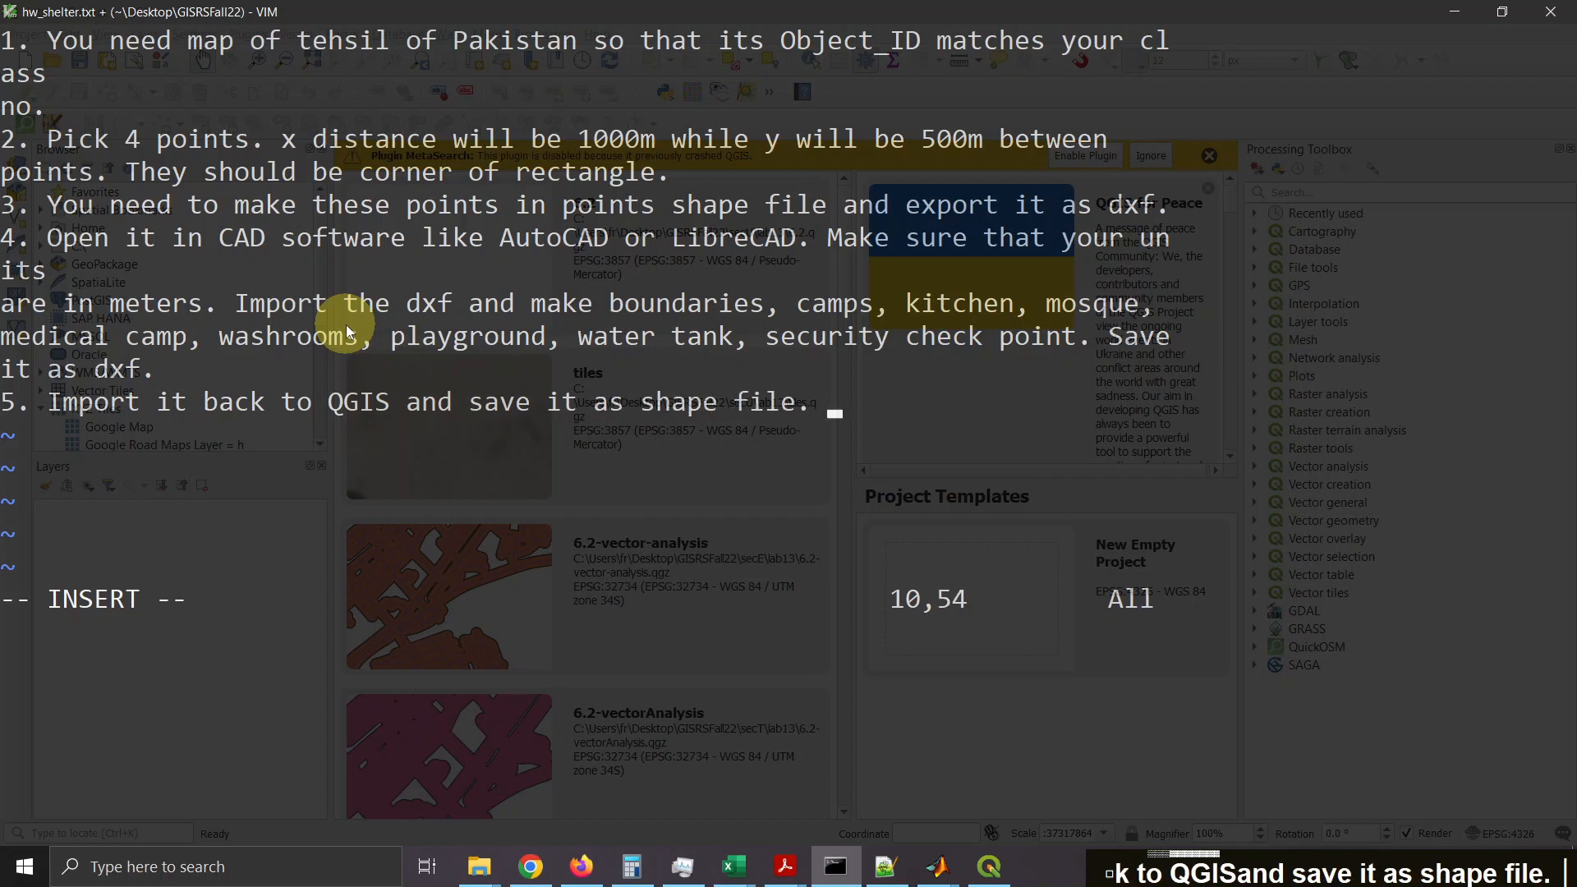
# Step: Continue item 5 with the sentence "Make sure that all data is in polygon."
pyautogui.write(' Make su')
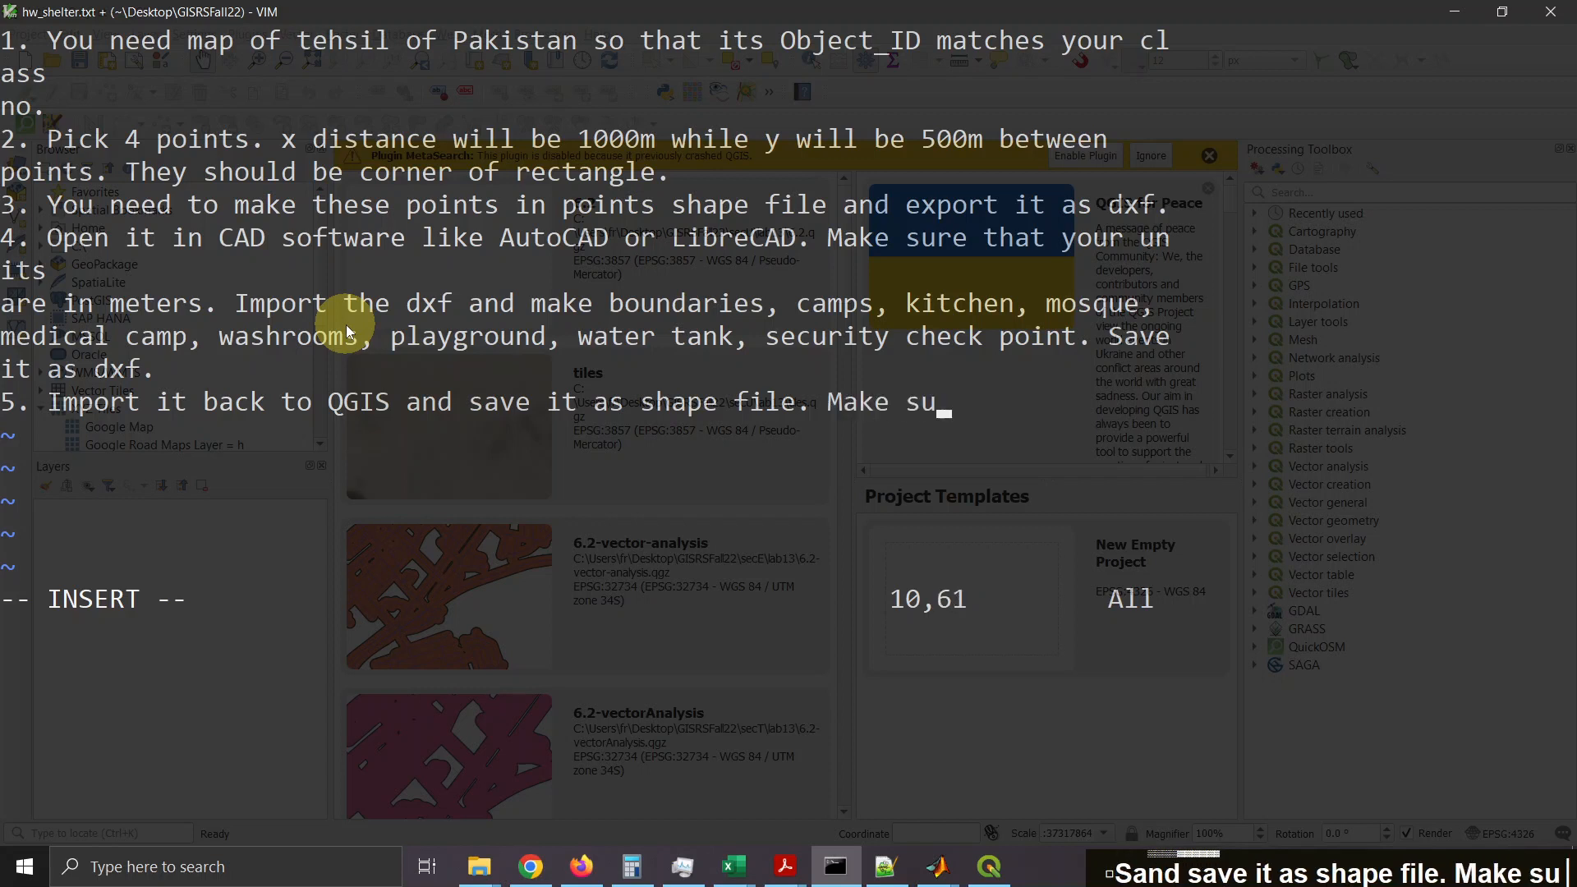
pyautogui.write('re that all ')
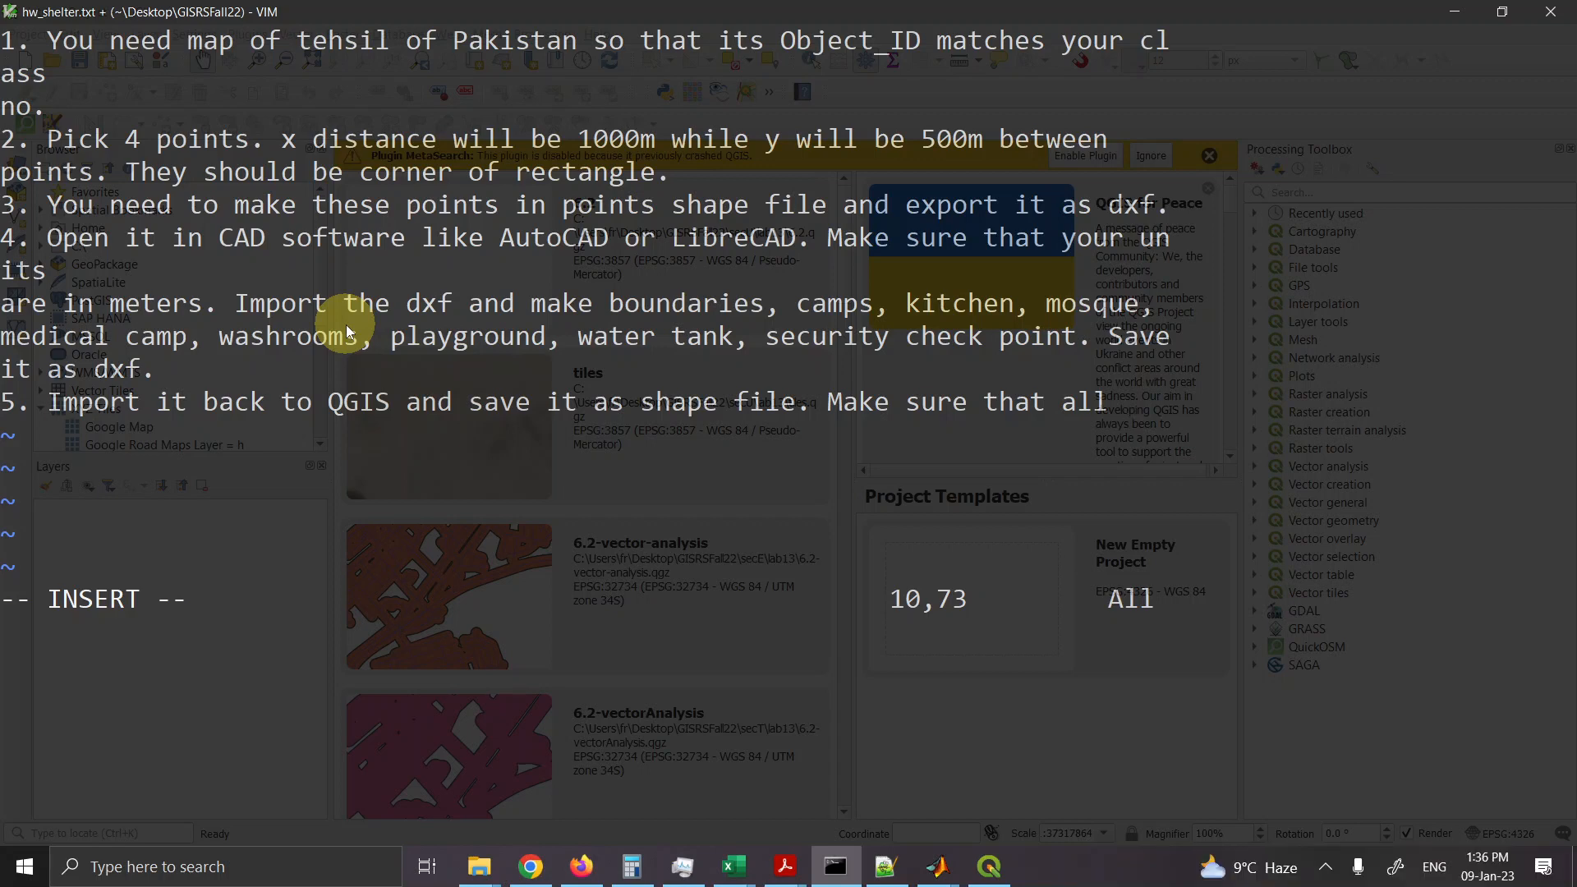
pyautogui.write('data ')
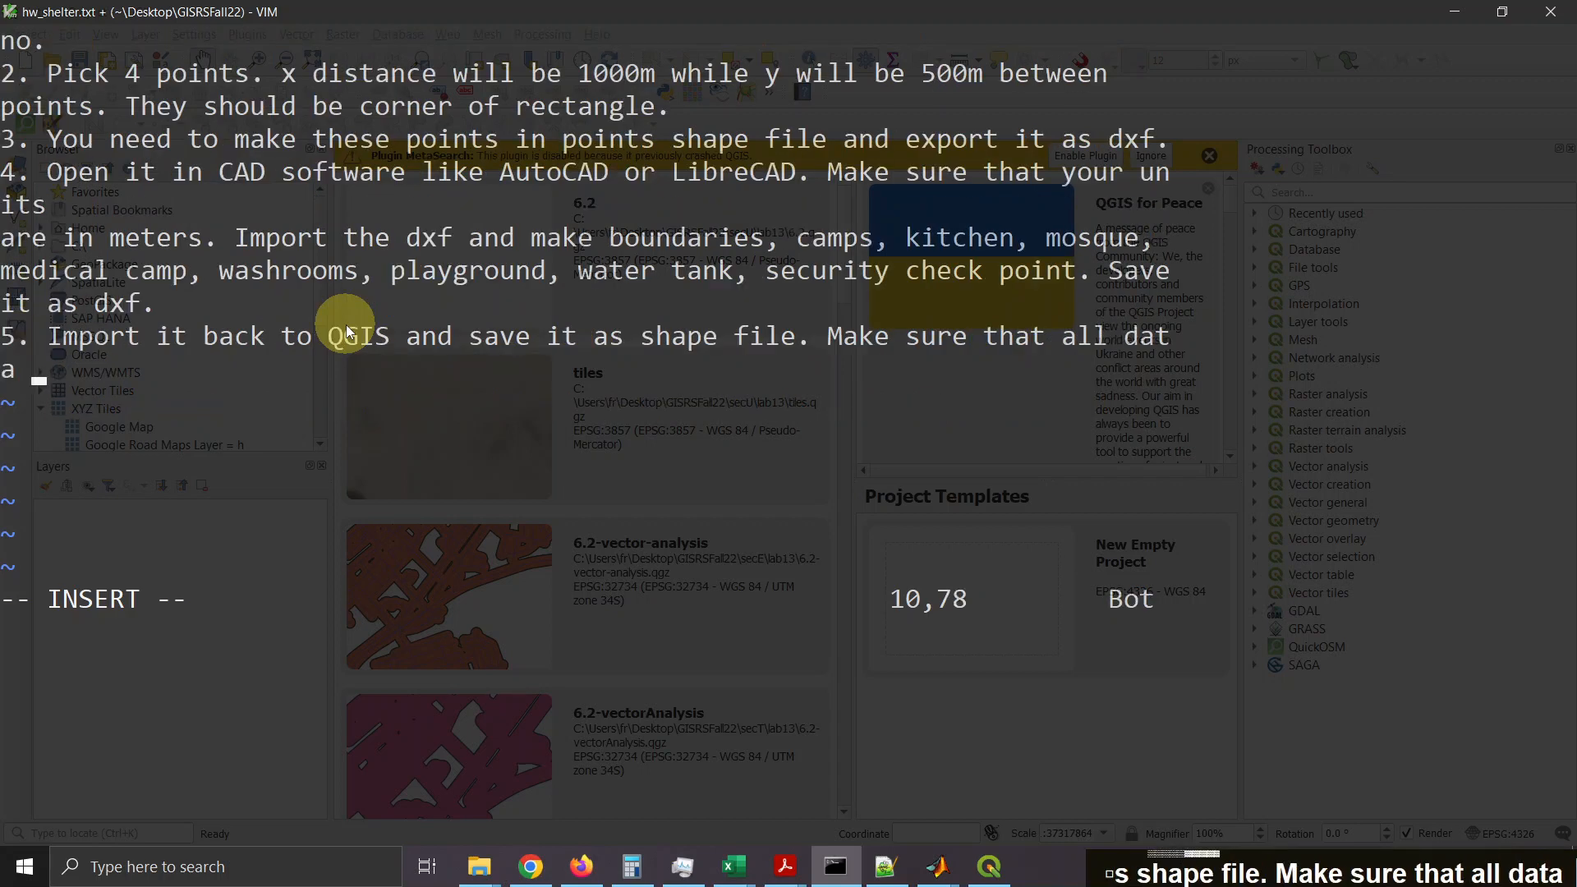
pyautogui.write('is in ')
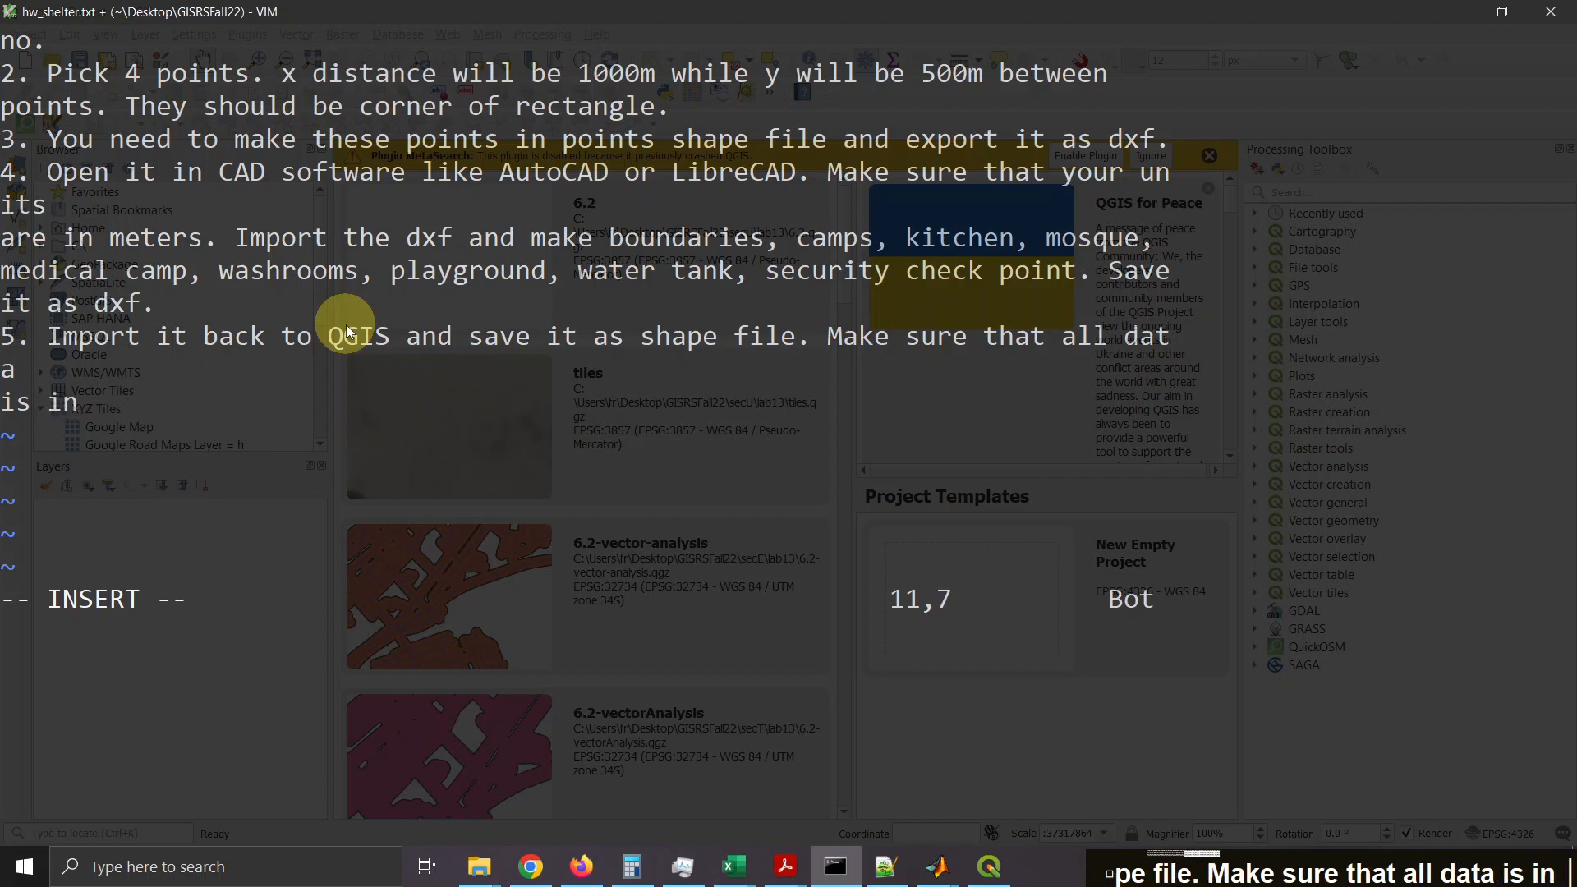
pyautogui.write('pol')
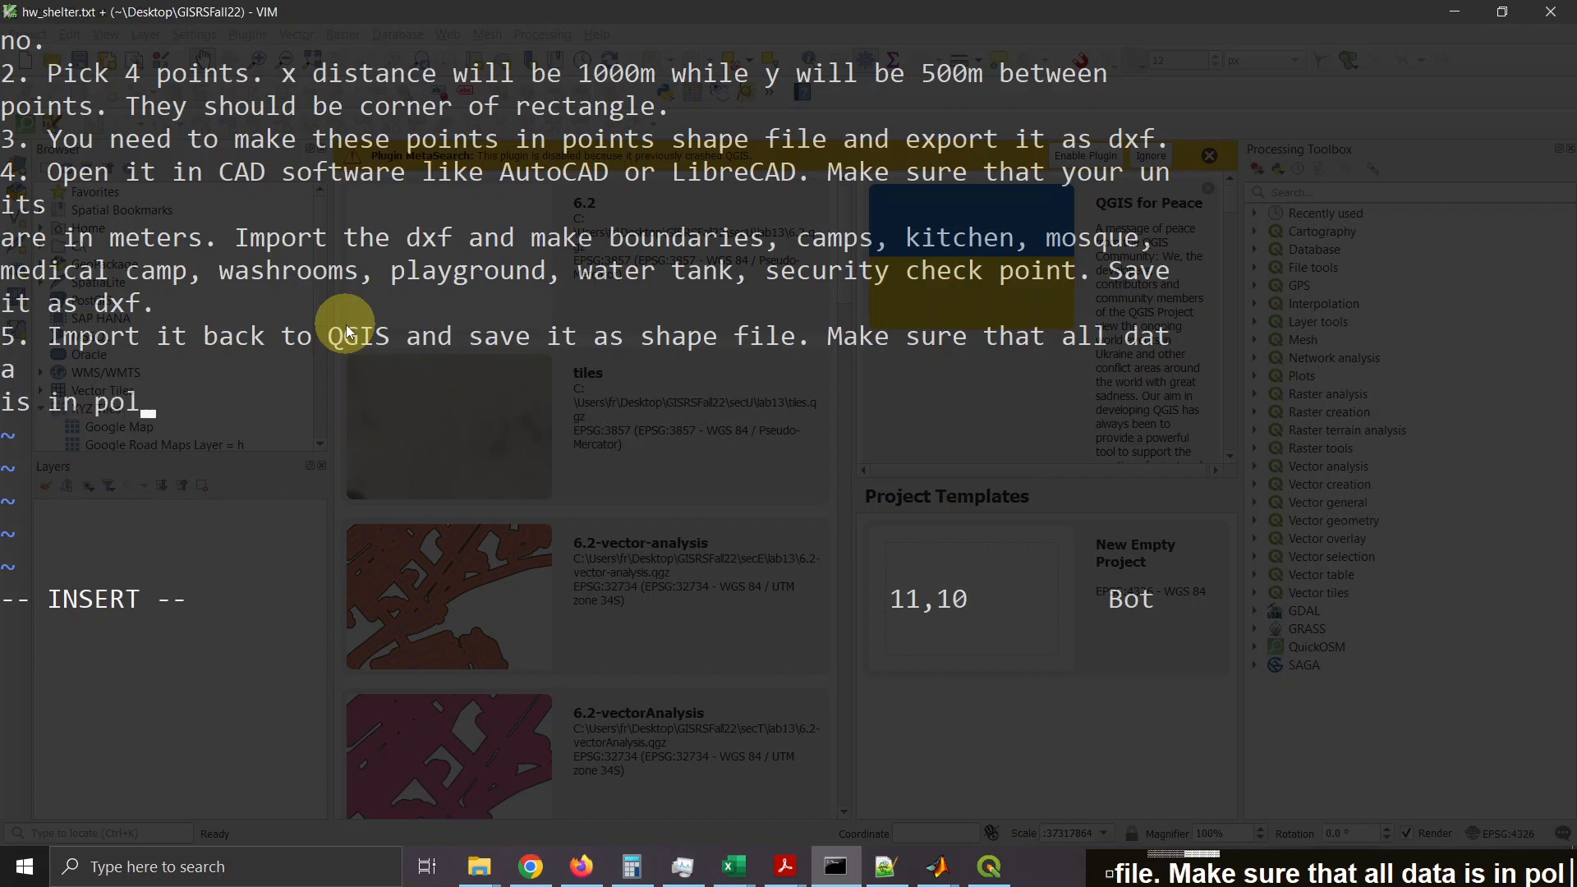
pyautogui.write('ygon')
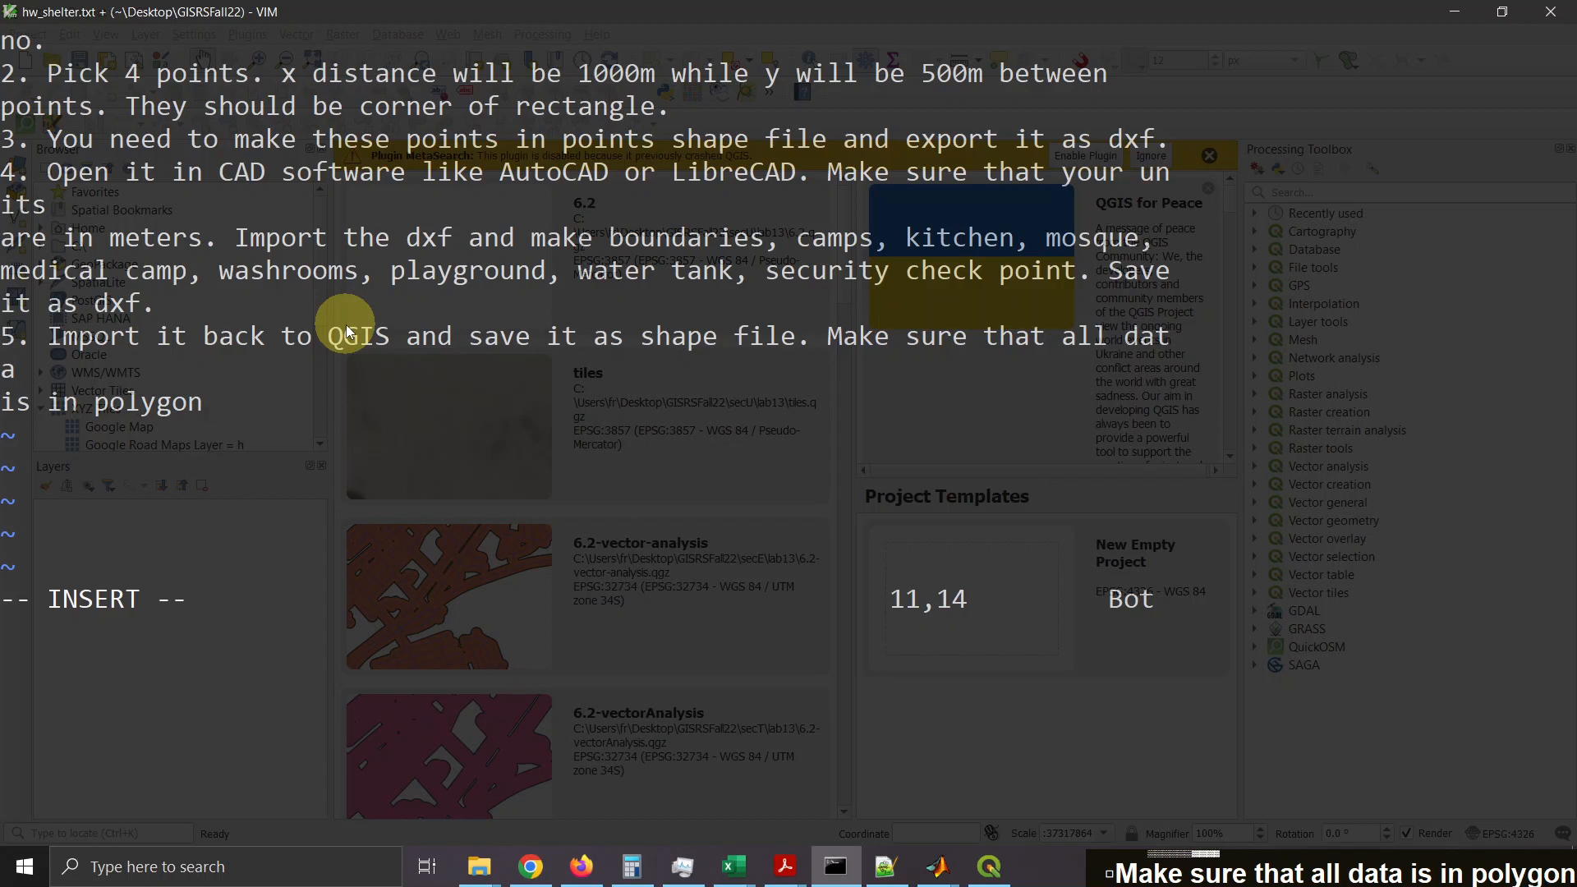
pyautogui.write('. ')
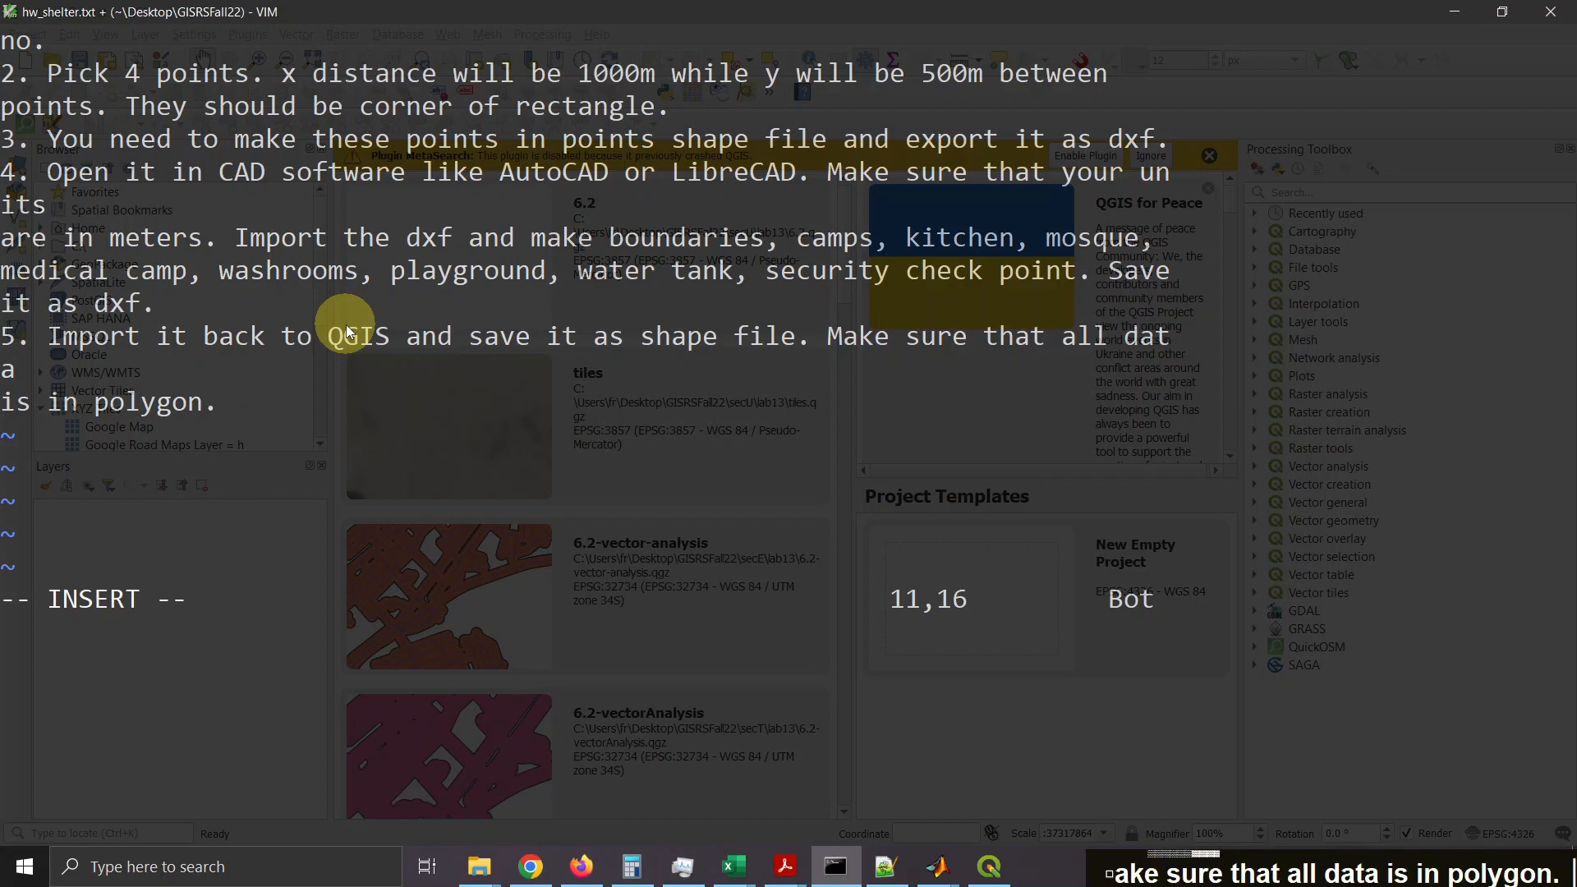
# Step: Continue item 5 with the sentence "YOu may need to add point layer for labeling."
pyautogui.write('YOu may ne')
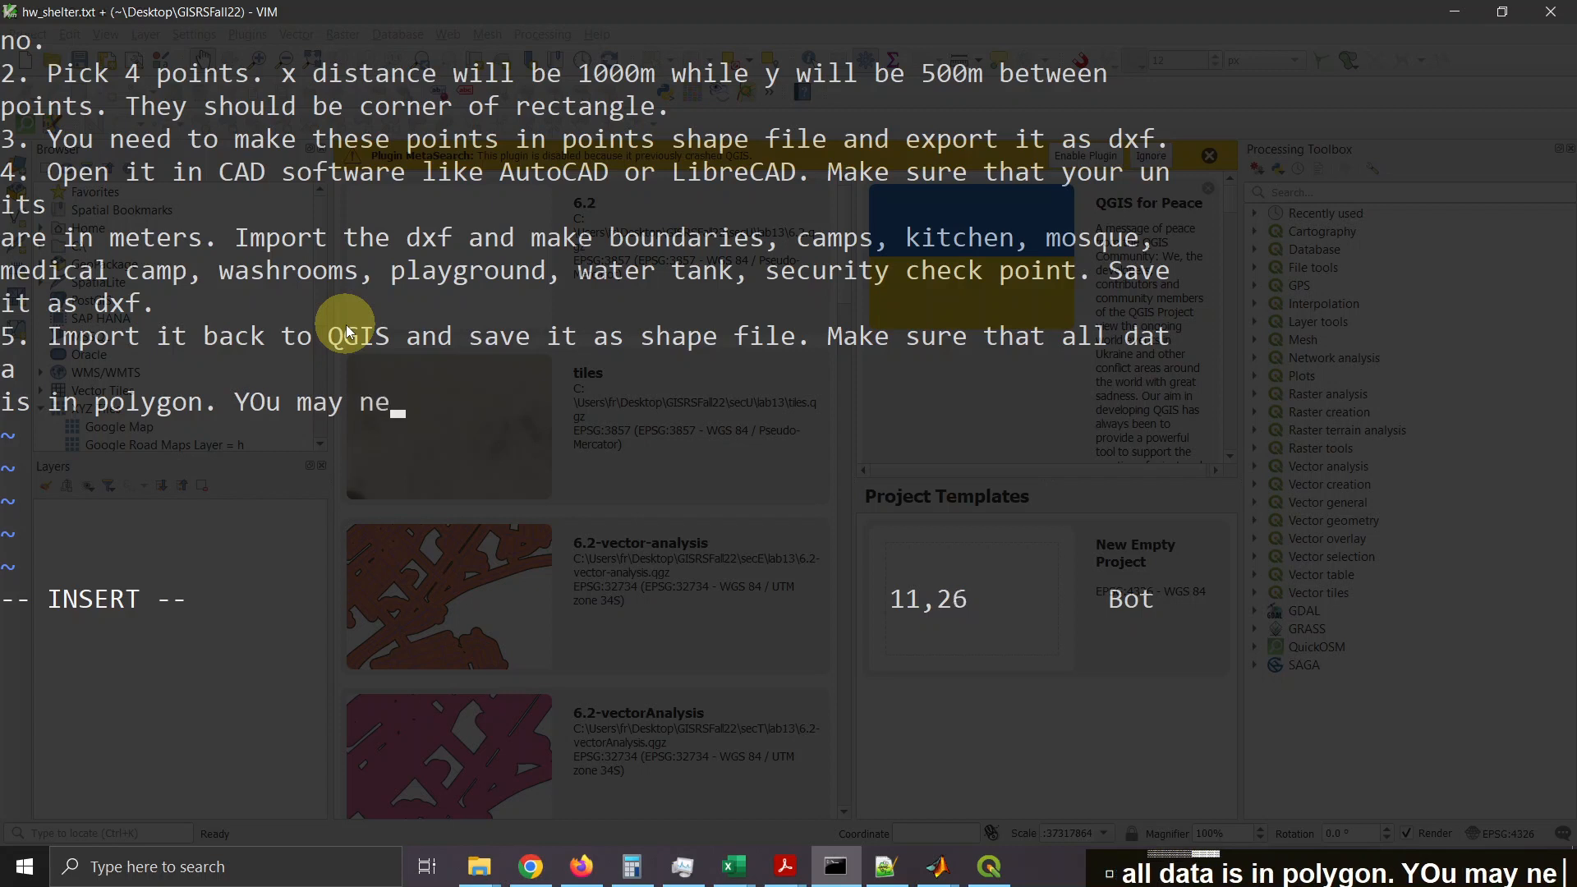
pyautogui.write('ed t')
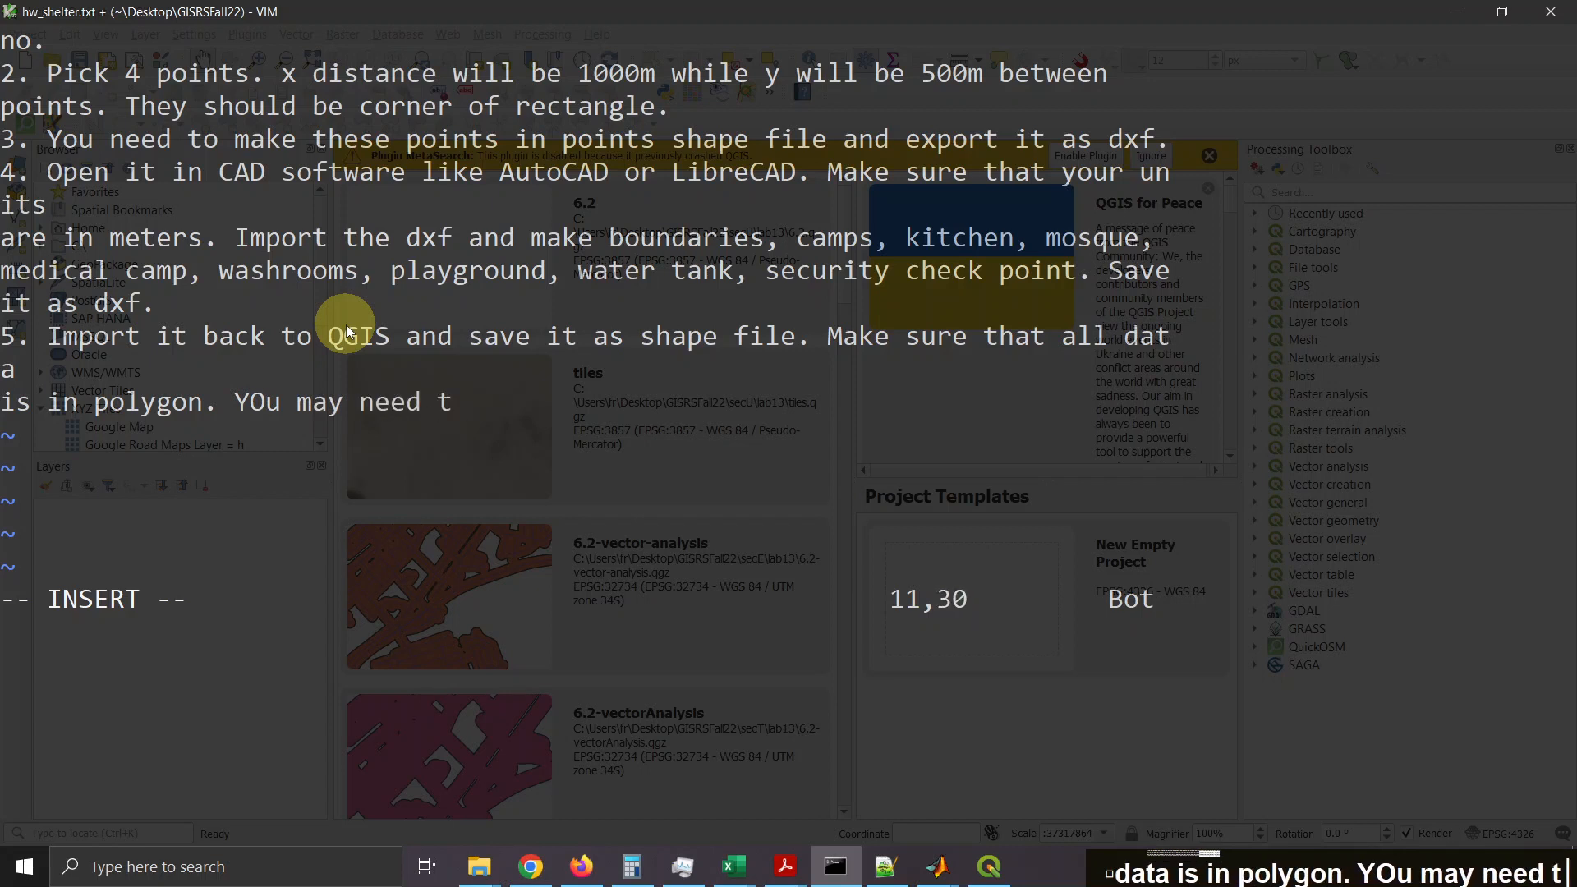
pyautogui.write('o add point ')
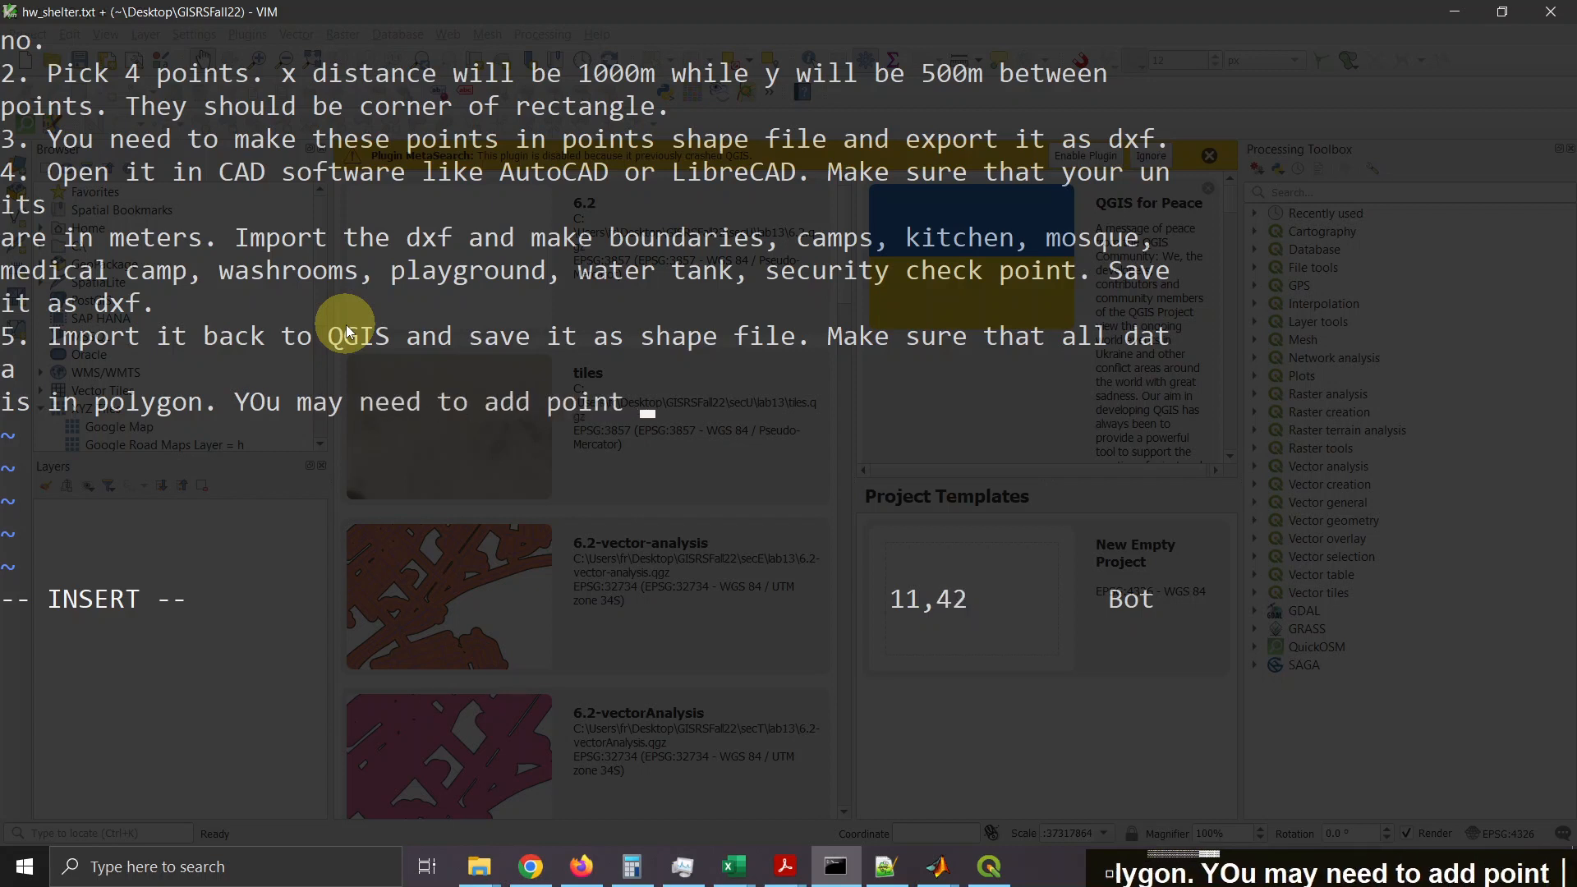
pyautogui.write('d')
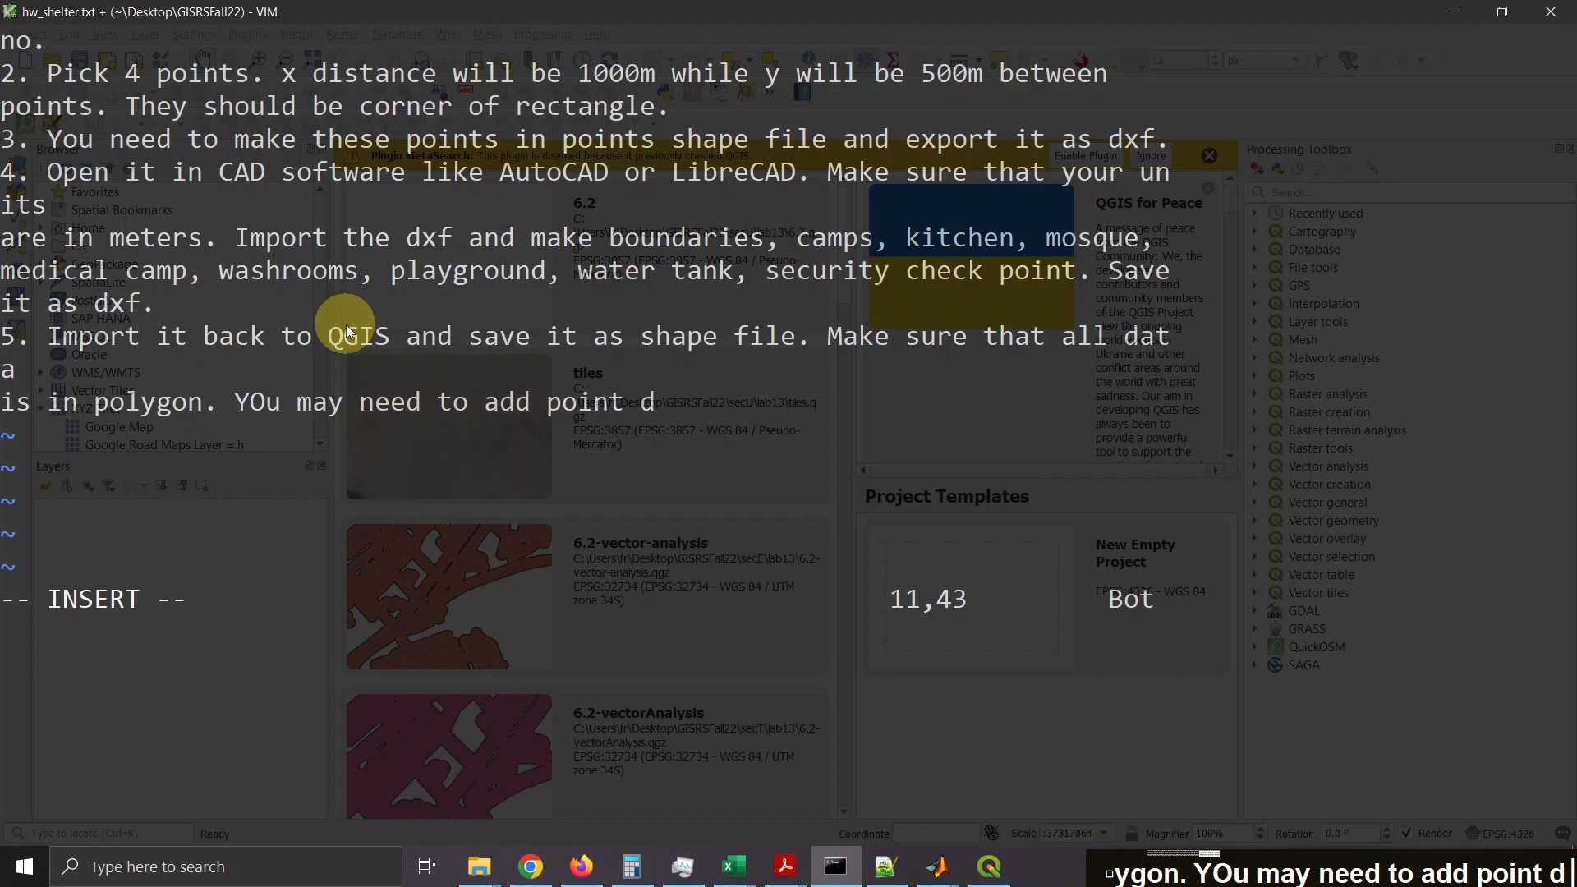
pyautogui.press('BackSpace')
pyautogui.write('layer for ')
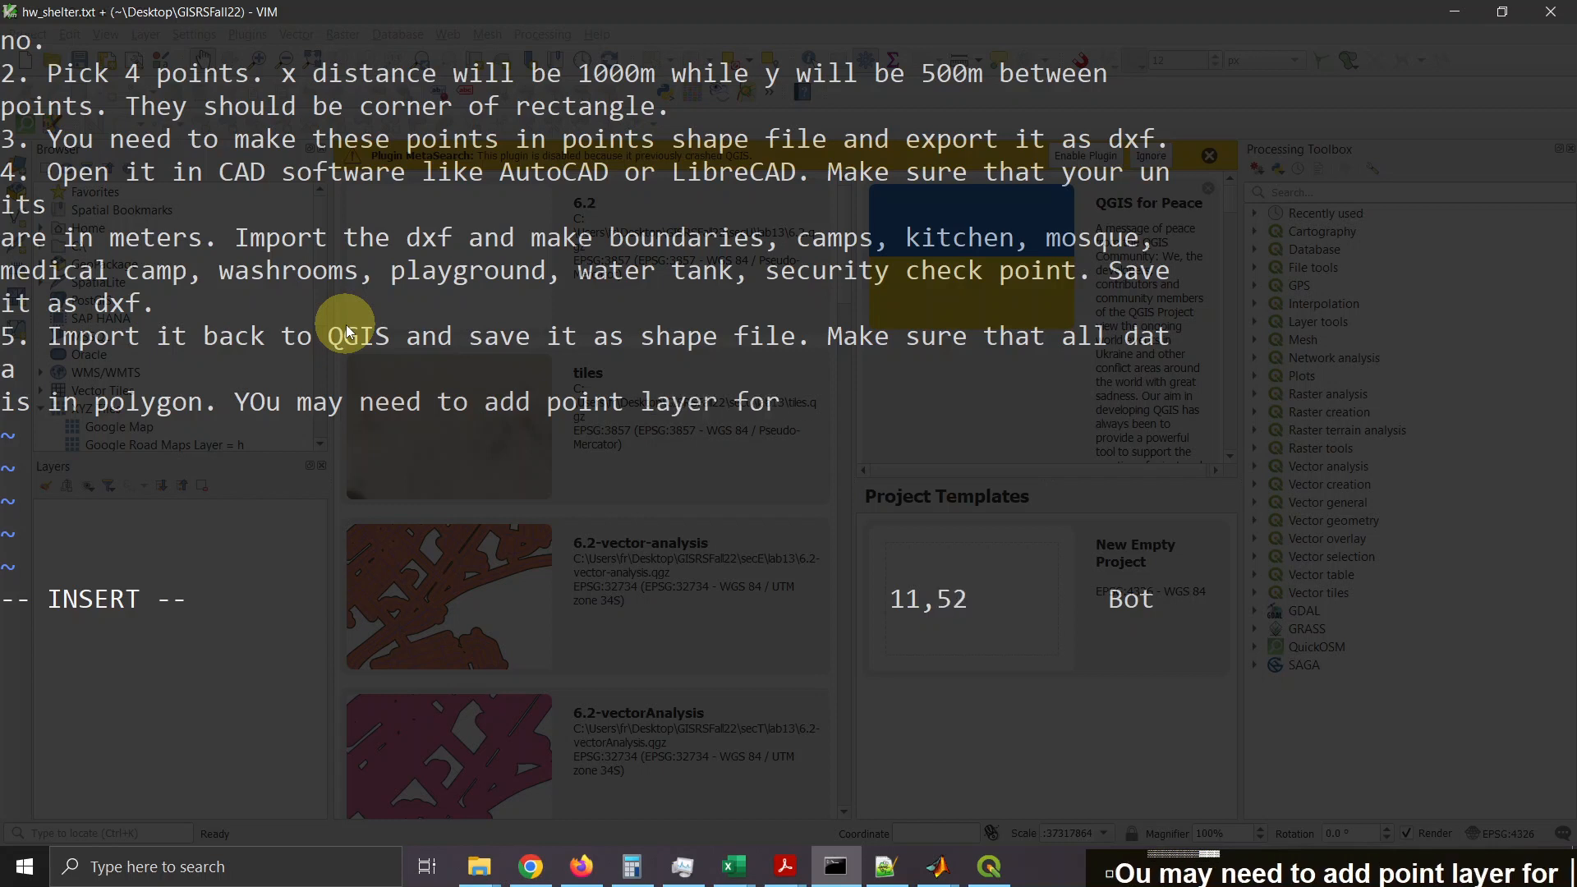
pyautogui.write('labe')
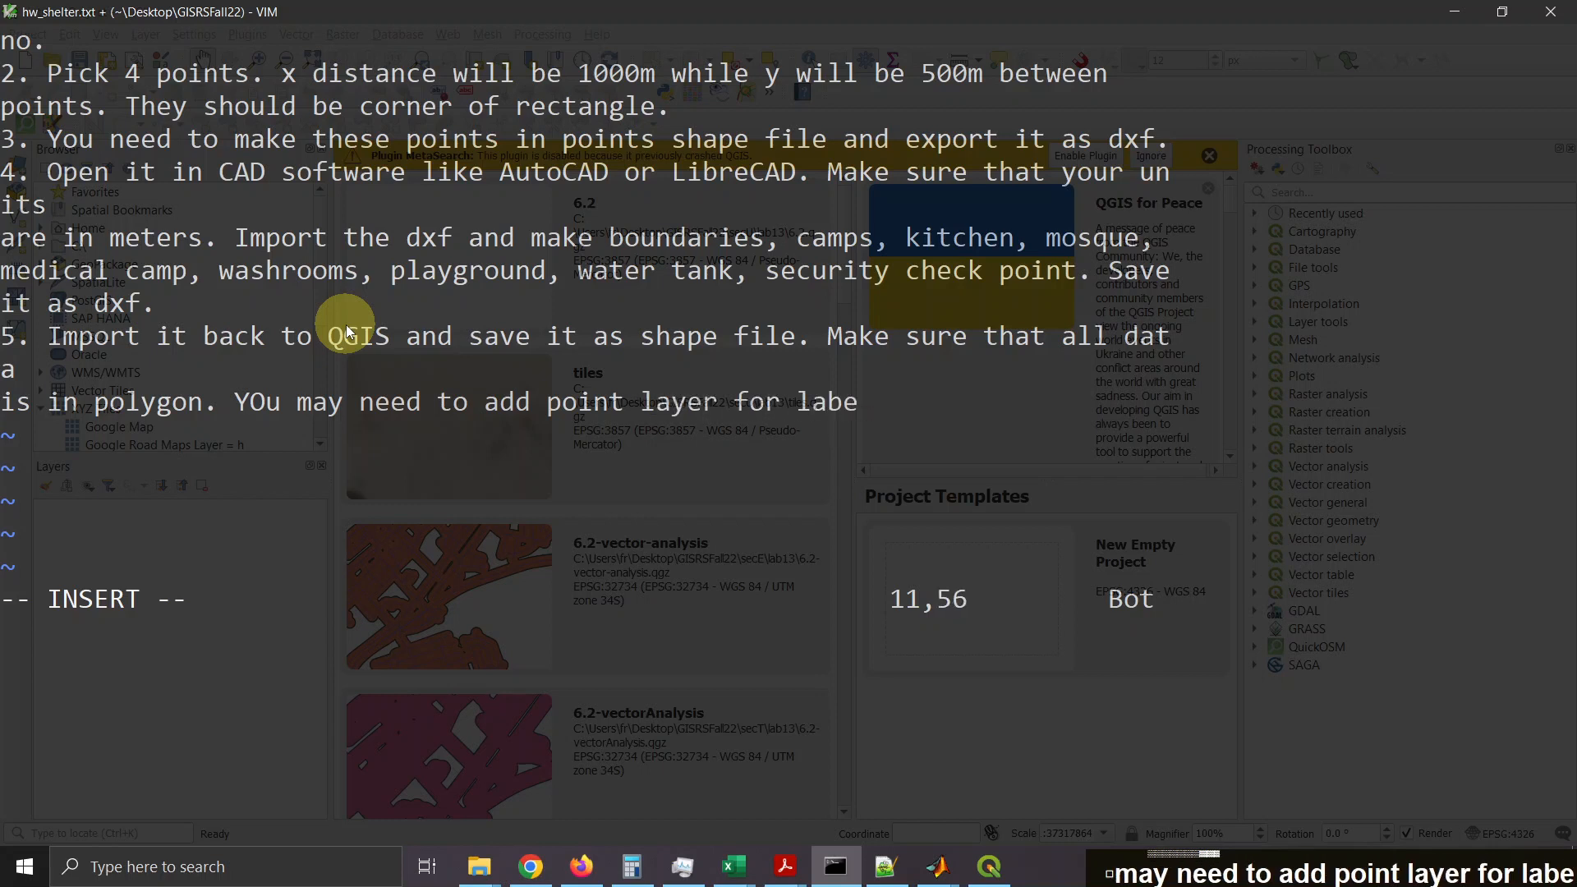
pyautogui.write('ling.')
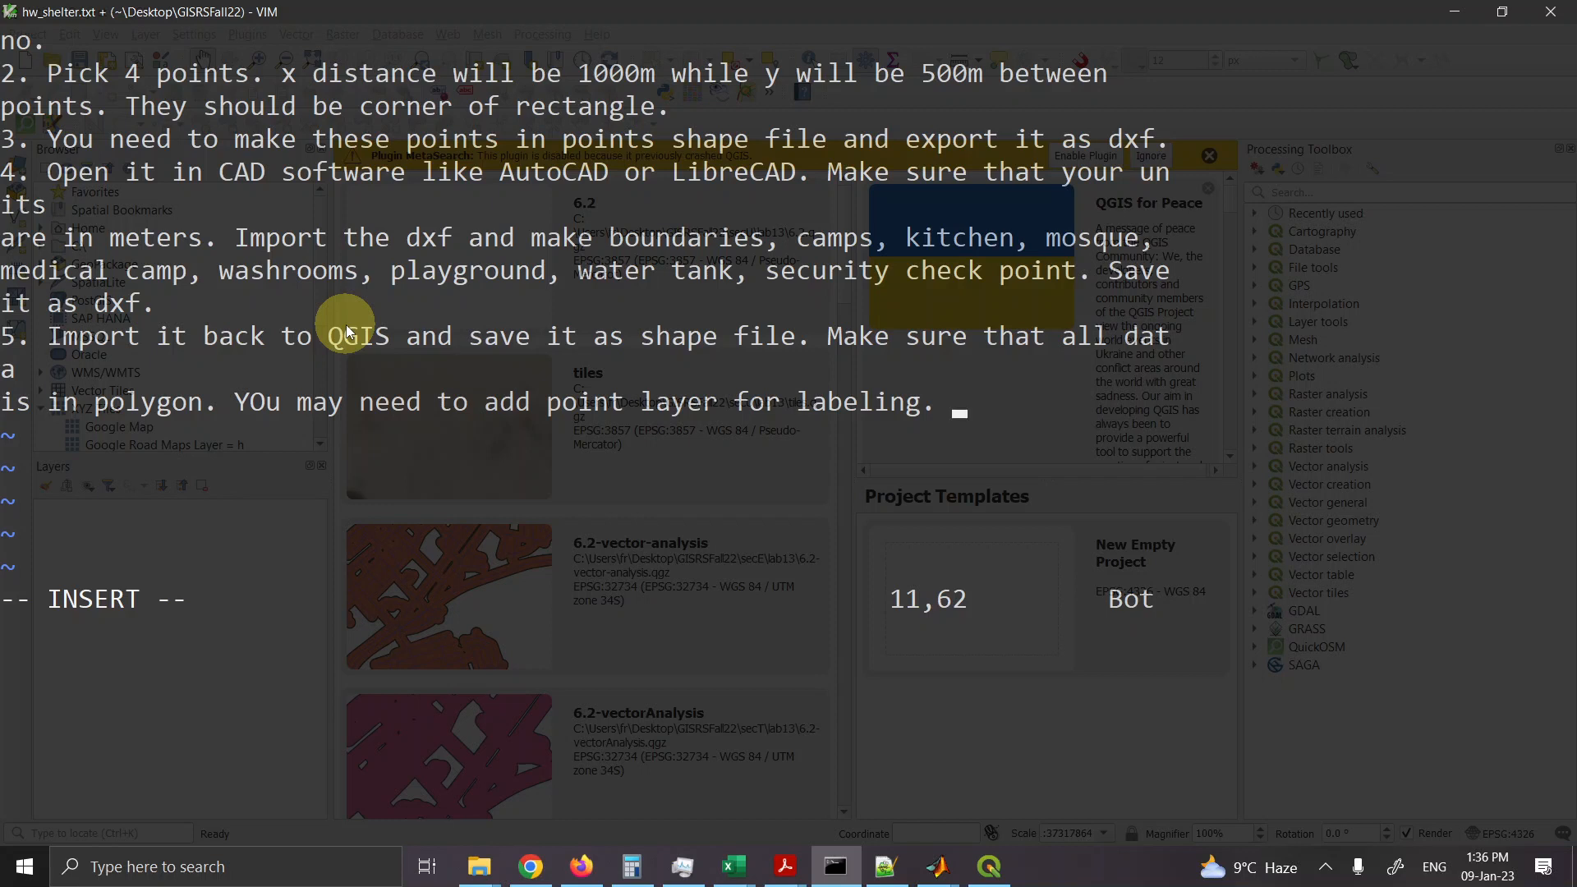
# Step: Correct "YOu" to "You" in item 5's last sentence and return to the end of the line
pyautogui.press('Left')
pyautogui.press('Left')
pyautogui.press('Left')
pyautogui.press('Left')
pyautogui.press('Left')
pyautogui.press('Left')
pyautogui.press('Left')
pyautogui.press('Left')
pyautogui.press('Left')
pyautogui.press('Left')
pyautogui.press('Left')
pyautogui.press('Left')
pyautogui.press('Left')
pyautogui.press('Left')
pyautogui.press('Left')
pyautogui.press('Left')
pyautogui.press('Left')
pyautogui.press('Left')
pyautogui.press('Left')
pyautogui.press('Left')
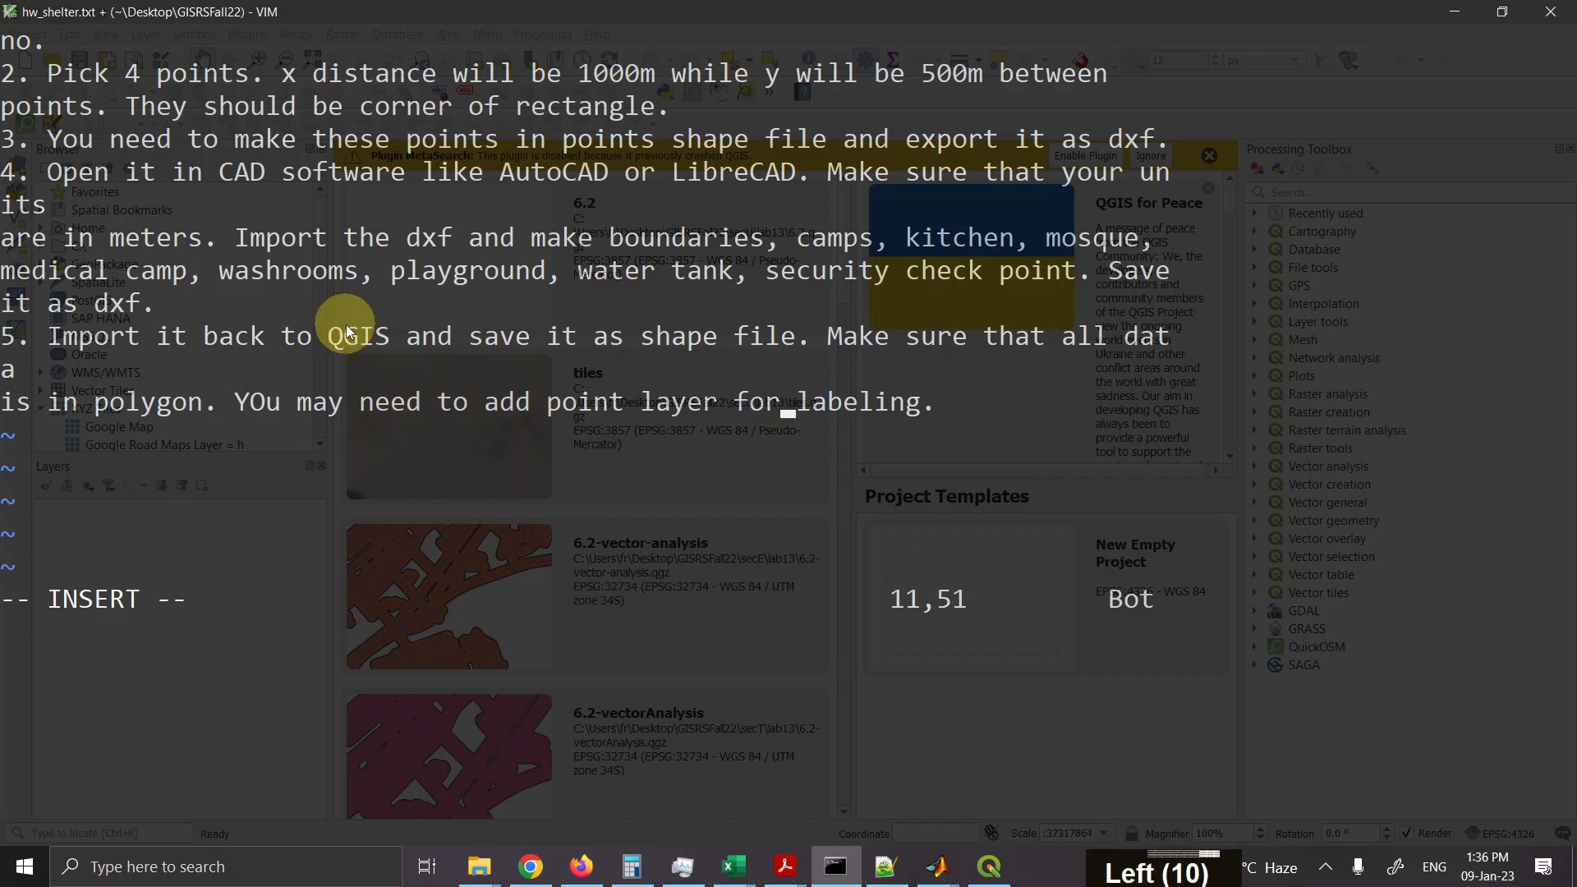
pyautogui.press('Left')
pyautogui.press('Left')
pyautogui.press('Left')
pyautogui.press('Left')
pyautogui.press('Left')
pyautogui.press('Left')
pyautogui.press('Left')
pyautogui.press('Left')
pyautogui.press('Left')
pyautogui.press('Left')
pyautogui.press('Left')
pyautogui.press('Left')
pyautogui.press('Left')
pyautogui.press('Left')
pyautogui.press('Left')
pyautogui.press('Left')
pyautogui.press('Left')
pyautogui.press('Left')
pyautogui.press('Right')
pyautogui.press('BackSpace')
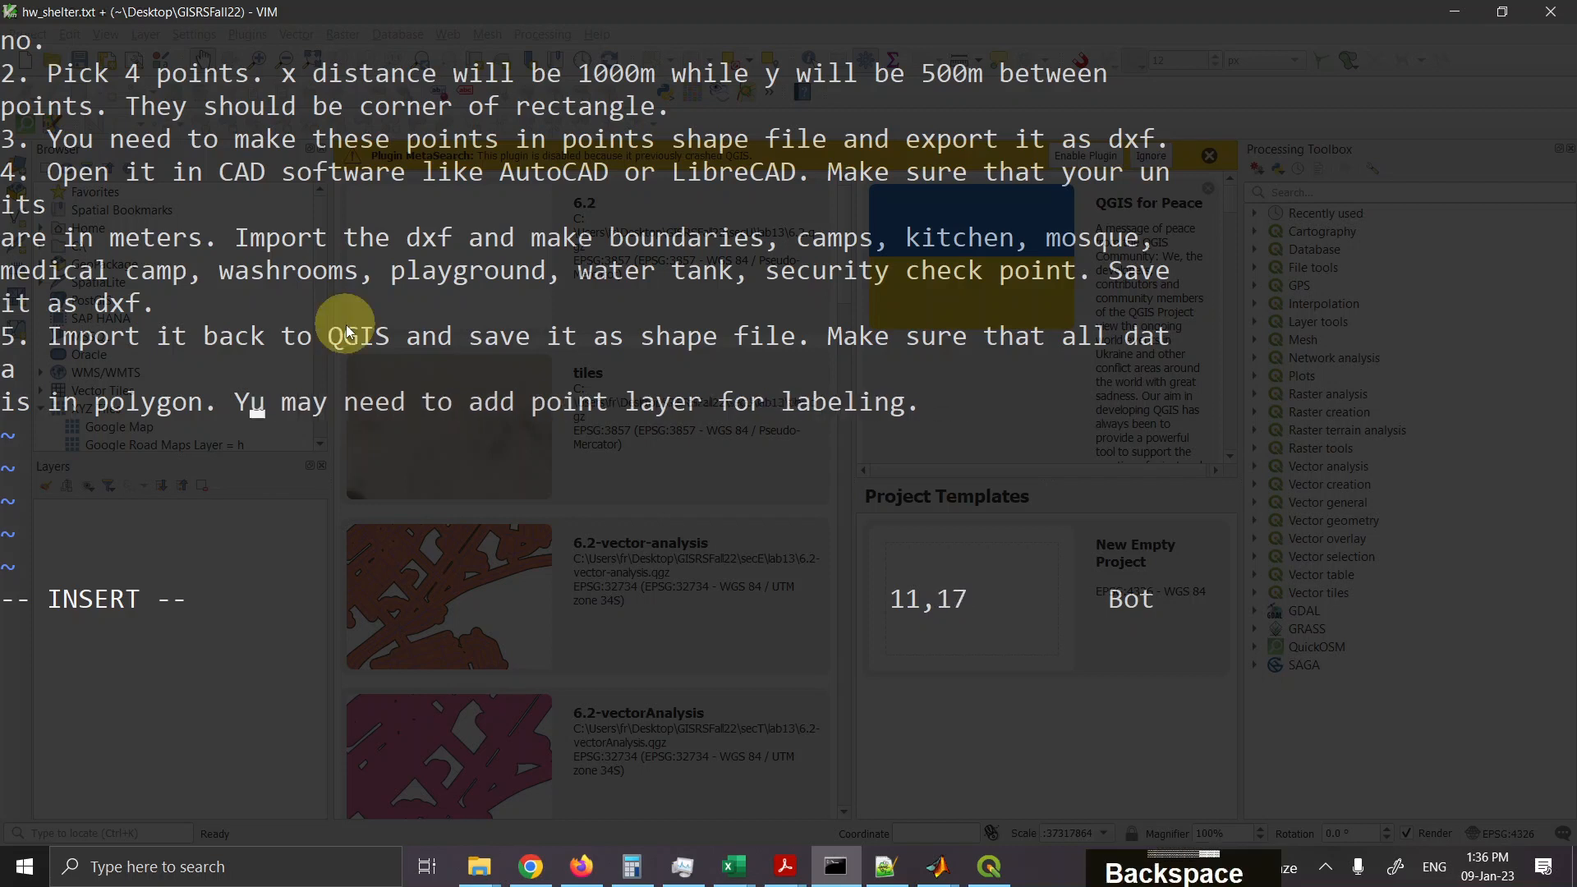
pyautogui.write('o')
pyautogui.press('Right')
pyautogui.press('Right')
pyautogui.press('Right')
pyautogui.press('Right')
pyautogui.press('Right')
pyautogui.press('Right')
pyautogui.press('Right')
pyautogui.press('Right')
pyautogui.press('Right')
pyautogui.press('Right')
pyautogui.press('Right')
pyautogui.press('Right')
pyautogui.press('Right')
pyautogui.press('Right')
pyautogui.press('Right')
pyautogui.press('Right')
pyautogui.press('Right')
pyautogui.press('Right')
pyautogui.press('Right')
pyautogui.press('Right')
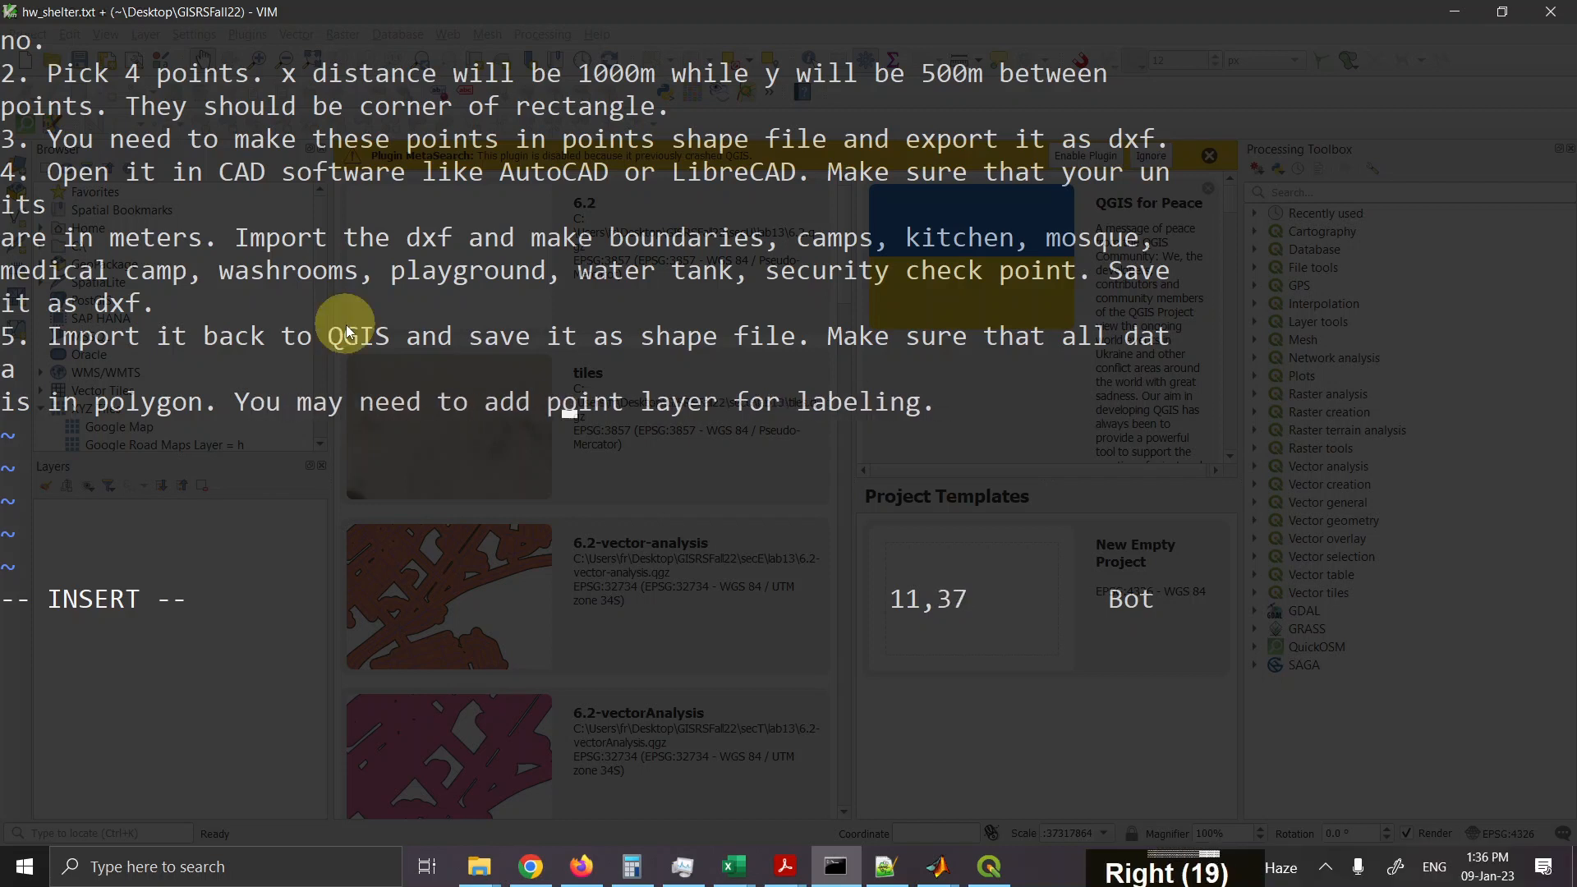
pyautogui.press('Right')
pyautogui.press('Right')
pyautogui.press('Right')
pyautogui.press('Right')
pyautogui.press('Right')
pyautogui.press('Right')
pyautogui.press('Right')
pyautogui.press('Right')
pyautogui.press('Right')
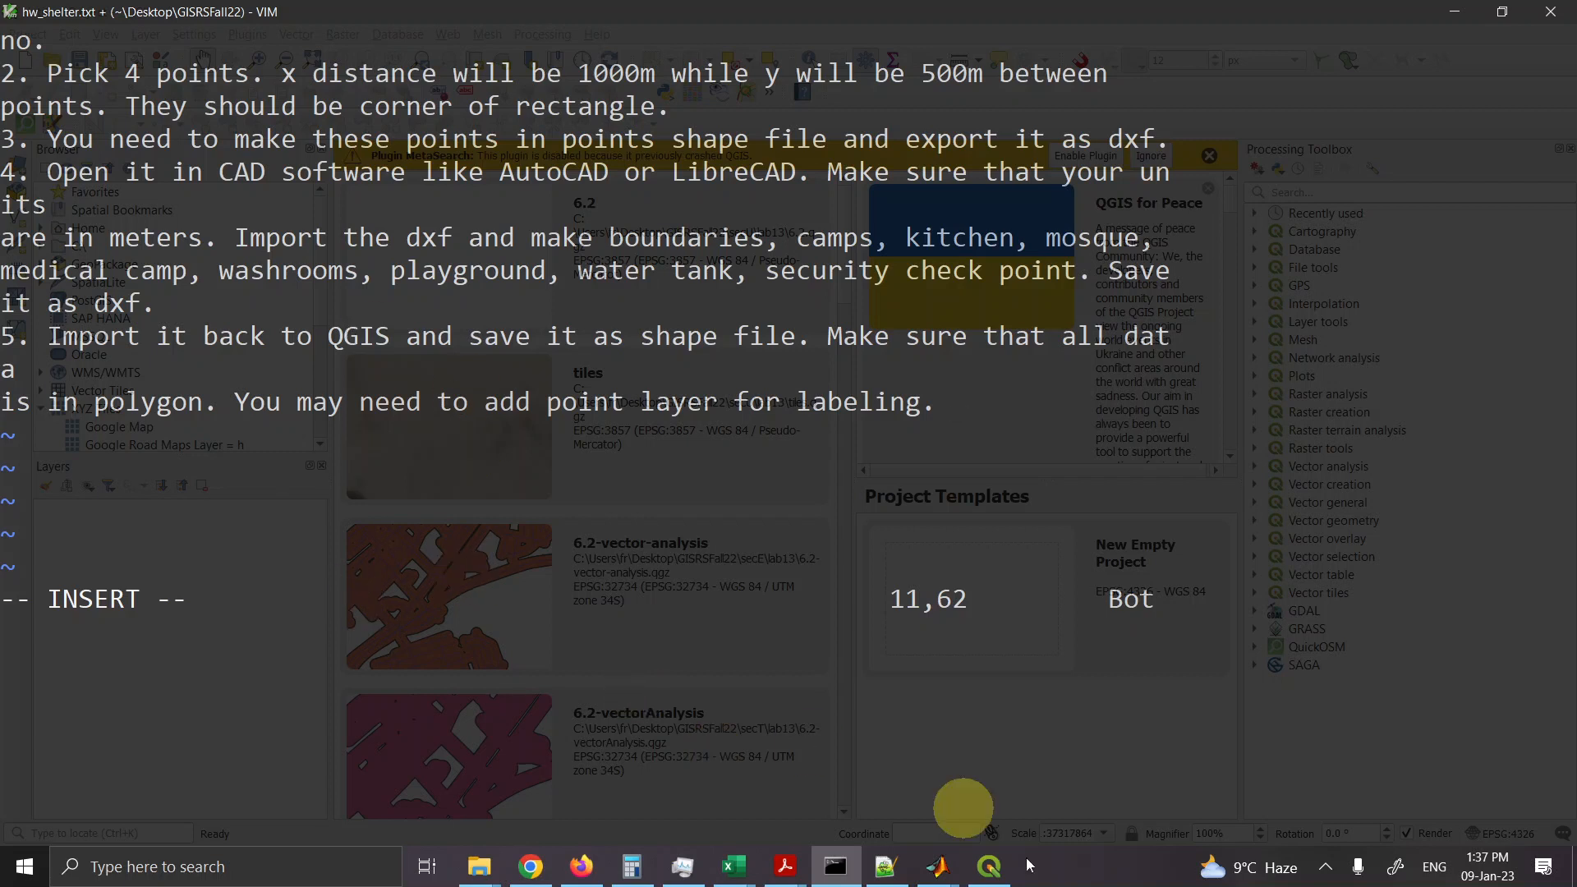
# Step: Switch to QGIS, locate the Regular Points tool among the vector Research Tools, and return to the homework file in Vim
pyautogui.click(990, 867)
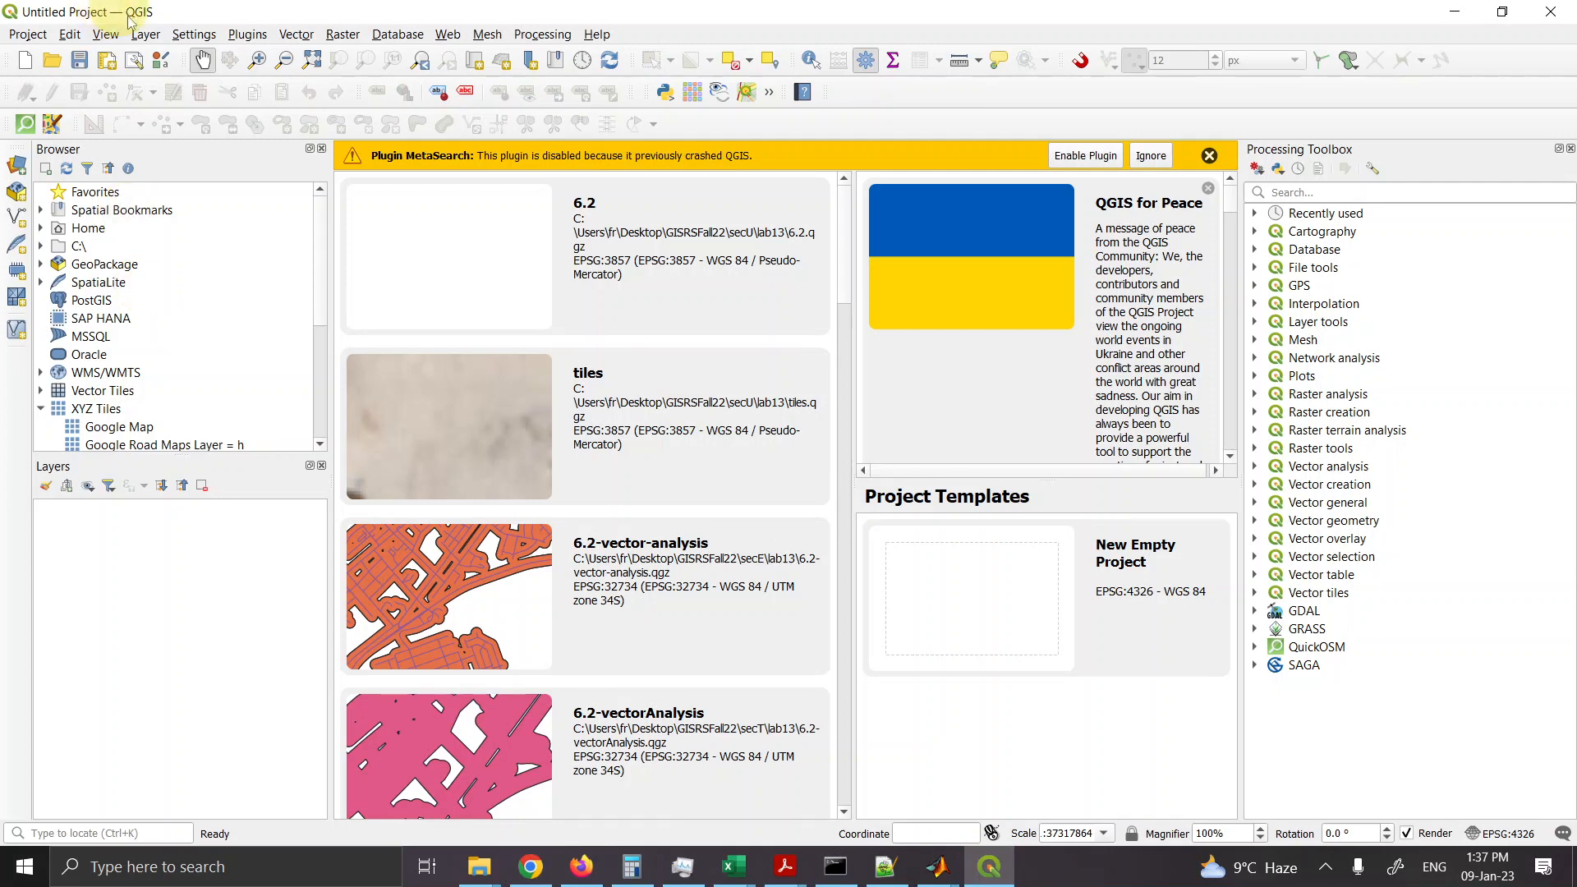
pyautogui.click(145, 35)
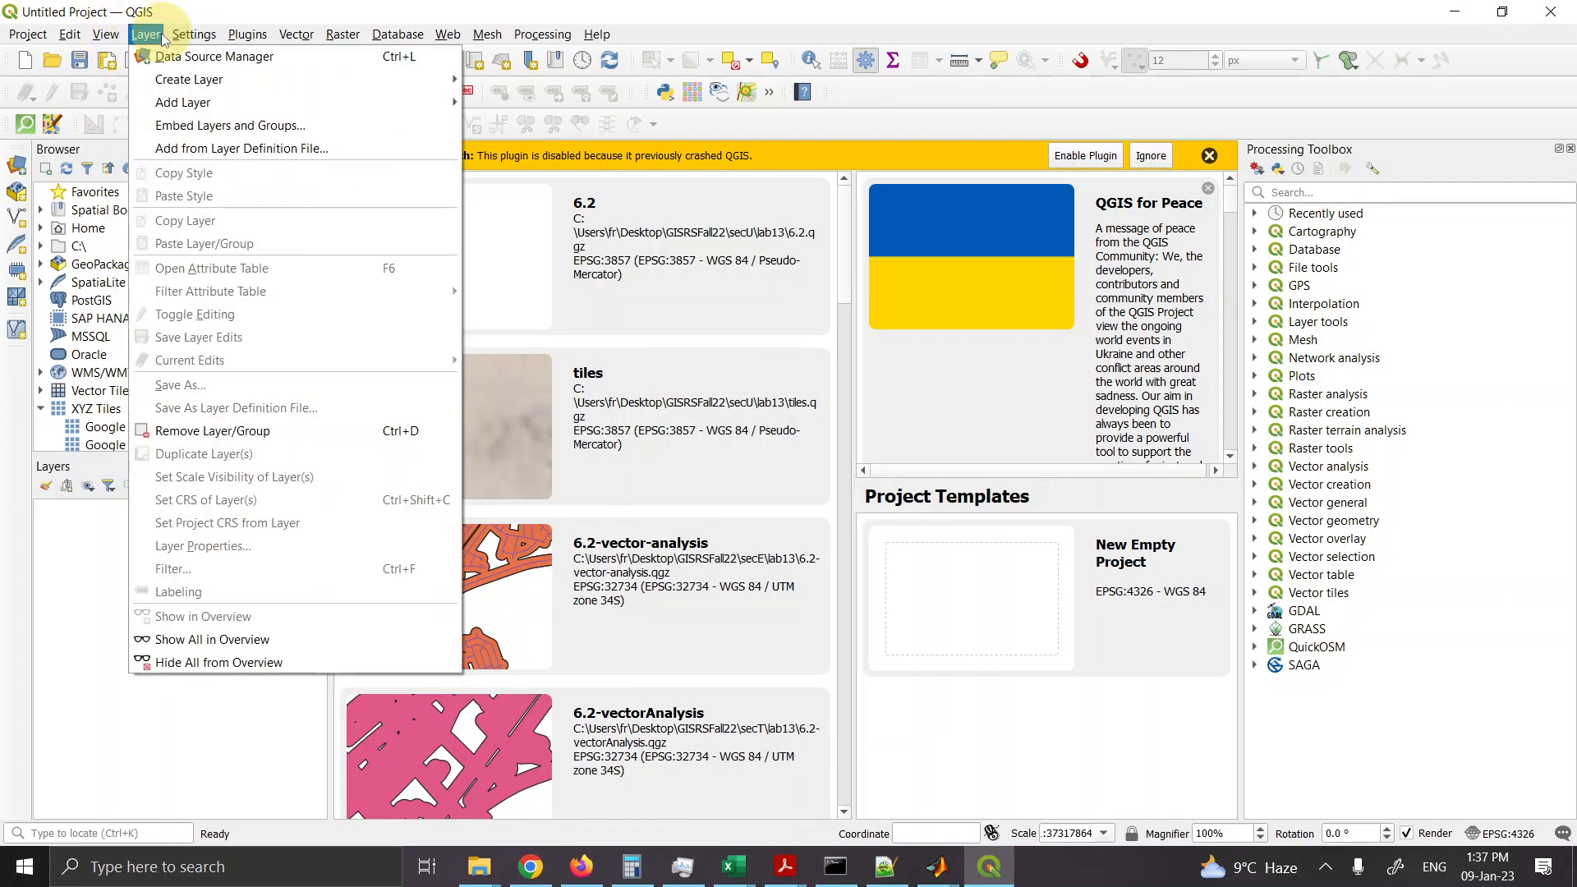
pyautogui.moveTo(297, 35)
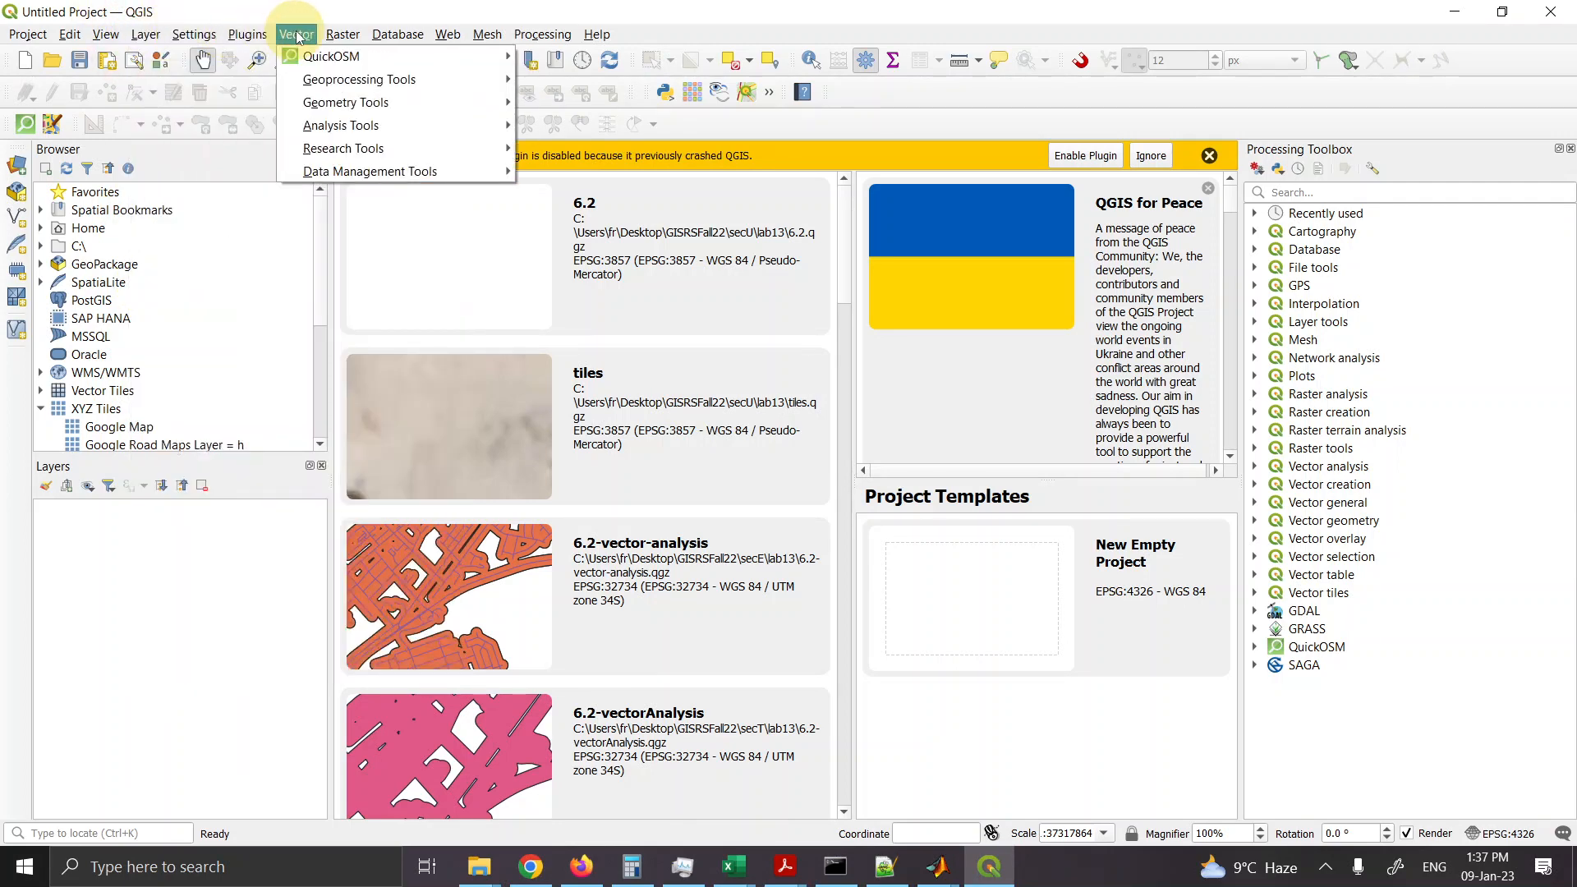
pyautogui.moveTo(351, 83)
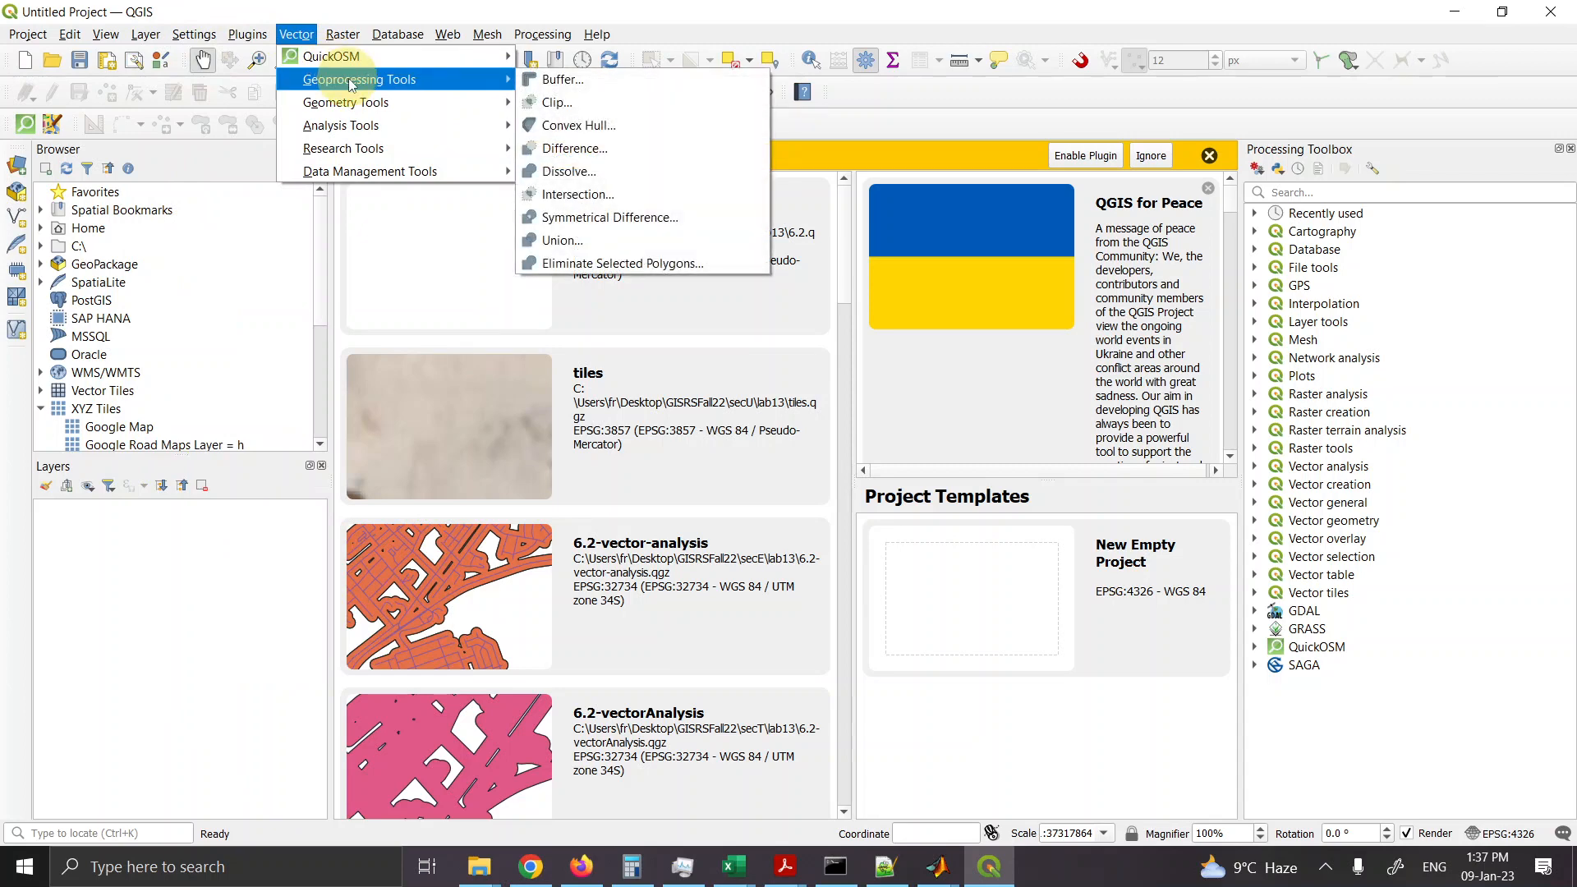
pyautogui.moveTo(368, 129)
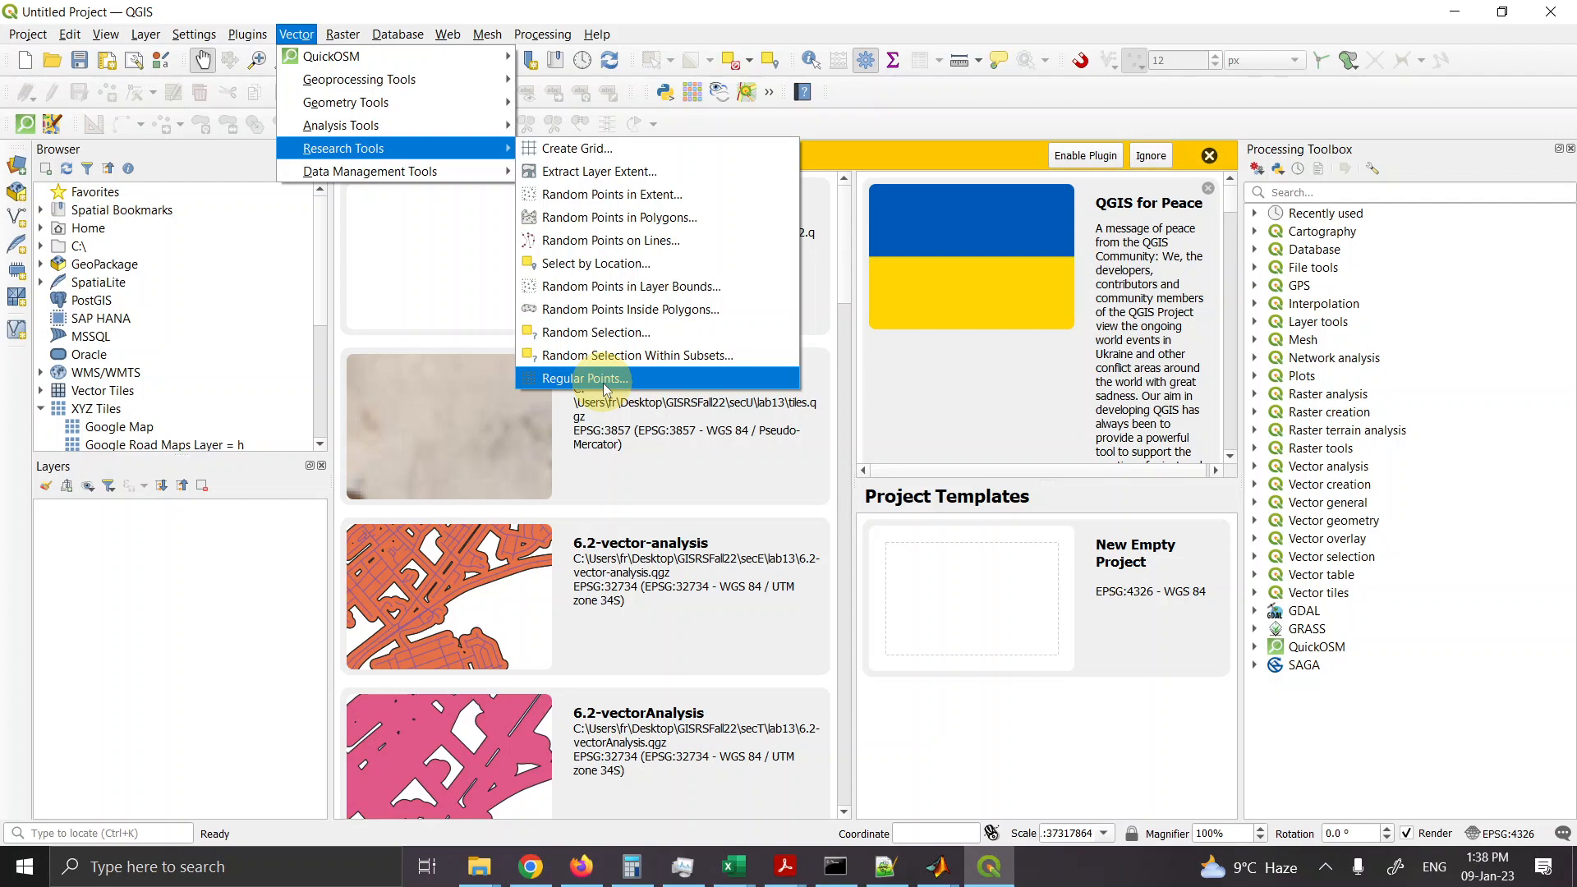
pyautogui.click(990, 870)
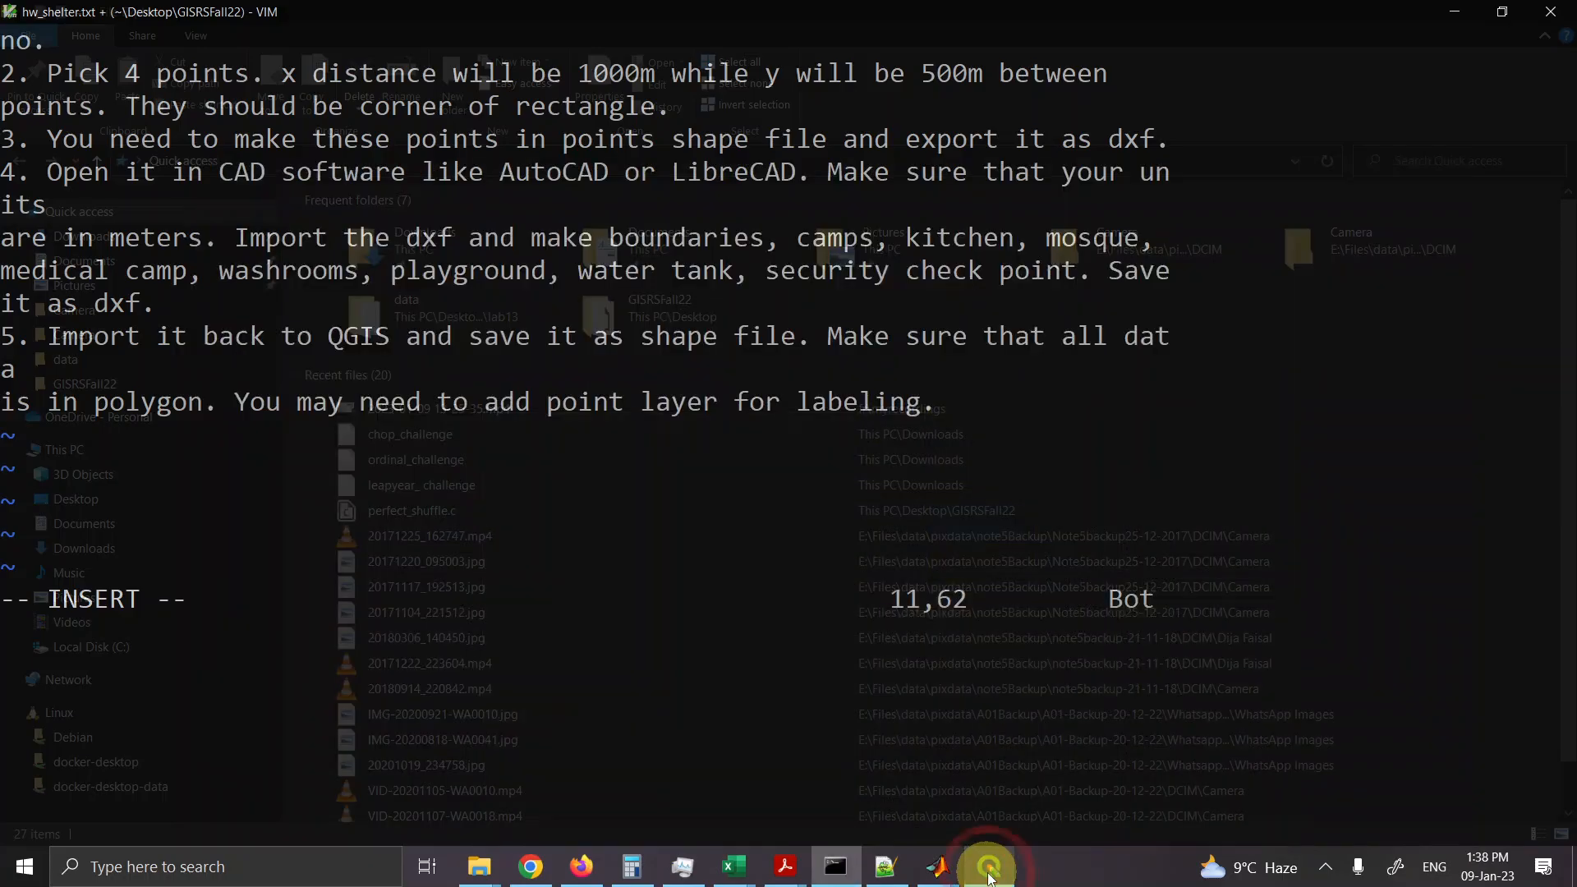
# Step: Start item 6 on a new line with "6. You may use vector>Research"
pyautogui.press('Return')
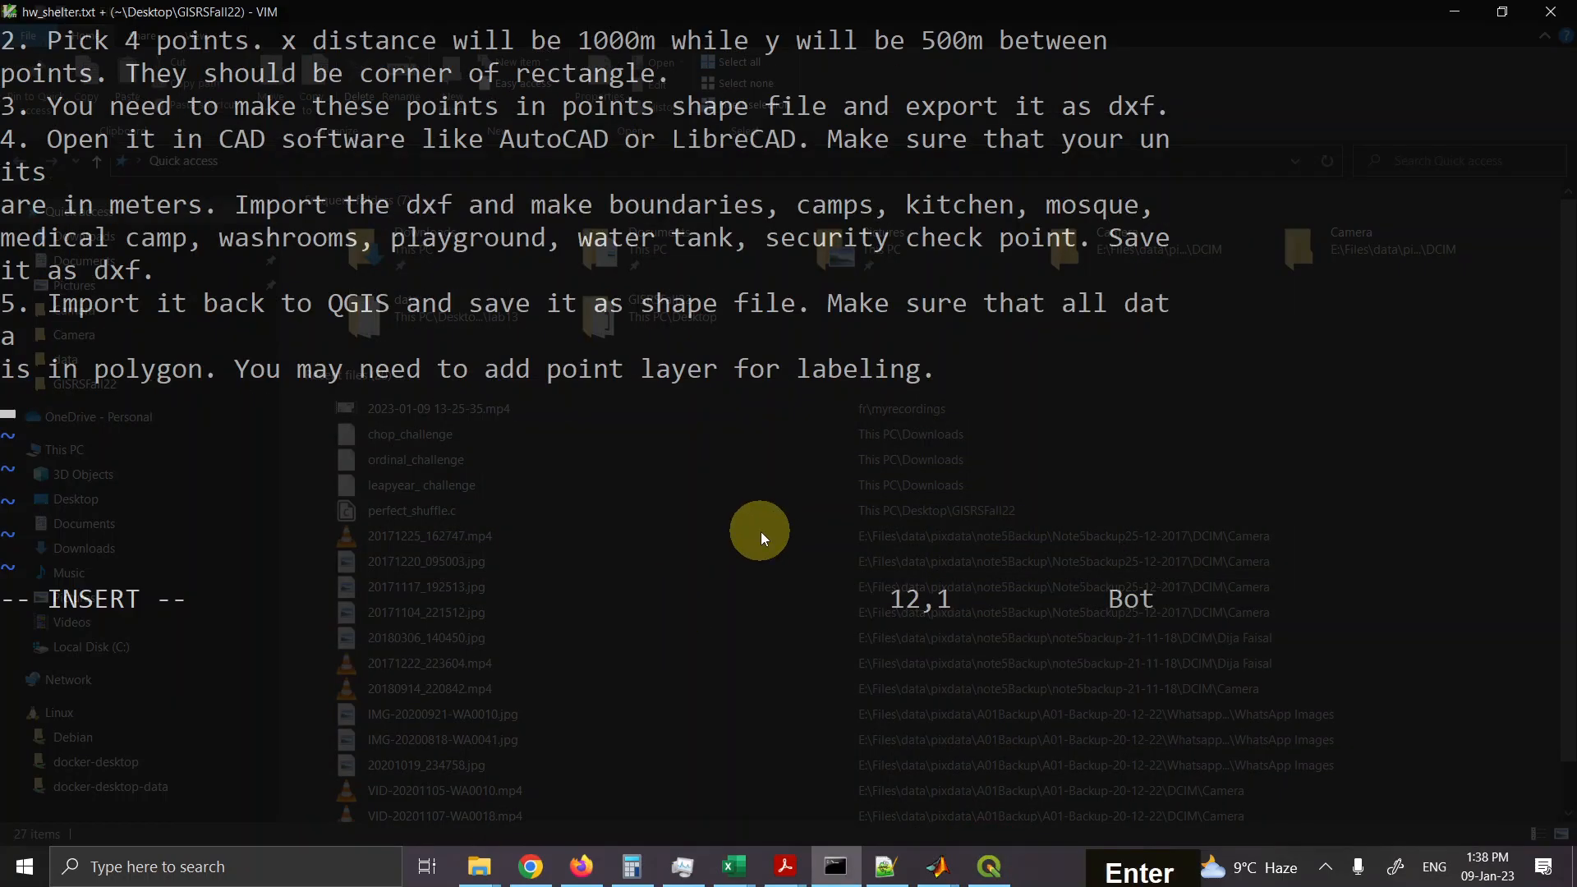
pyautogui.write('6')
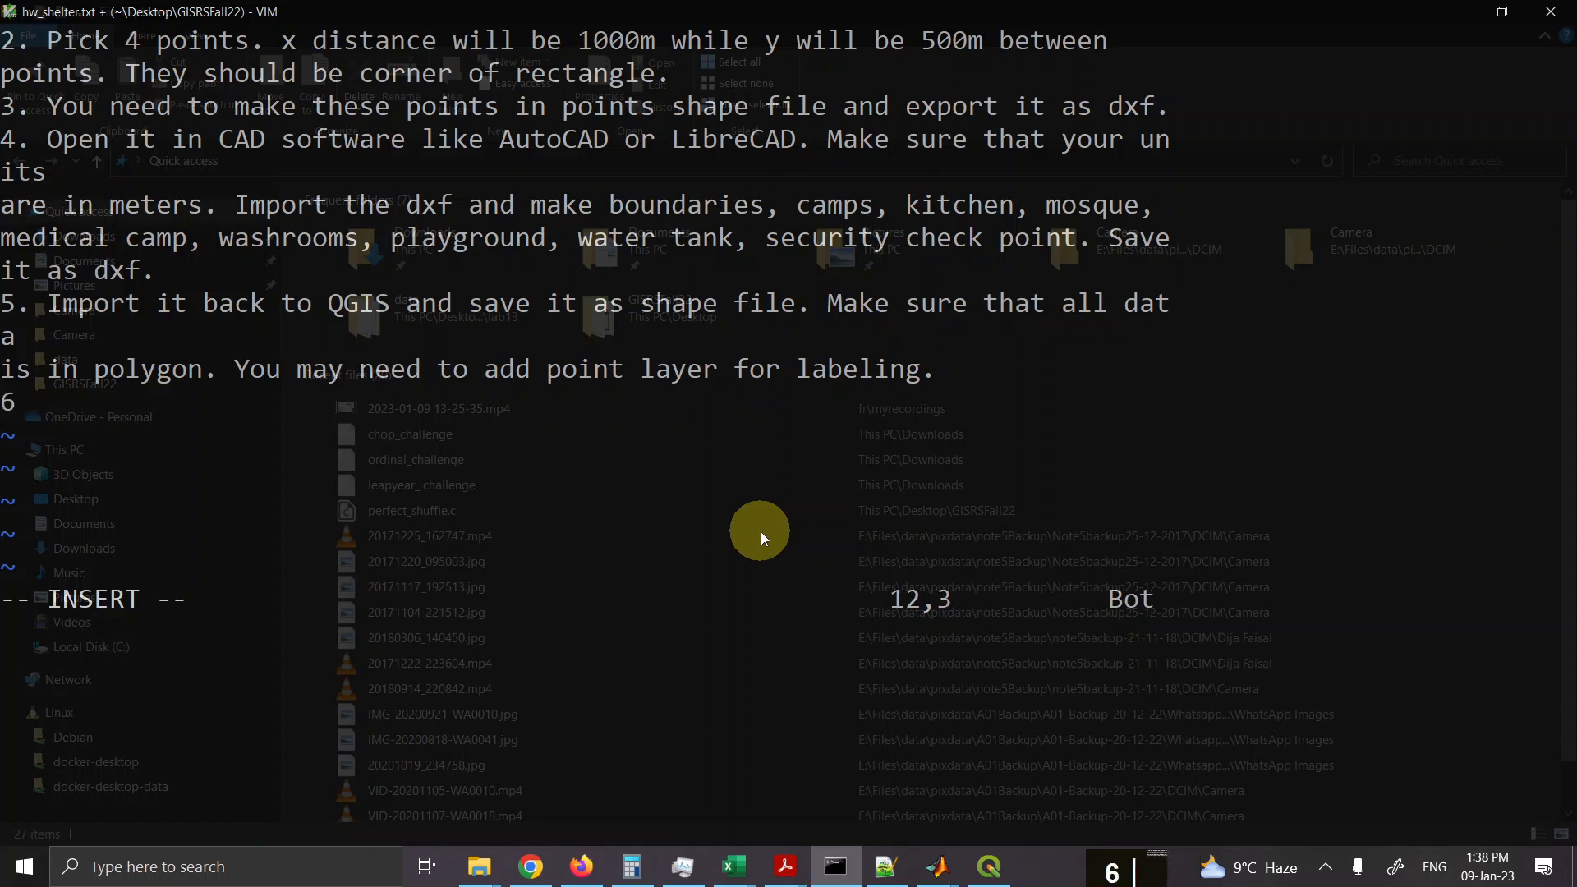
pyautogui.write('. Yo m')
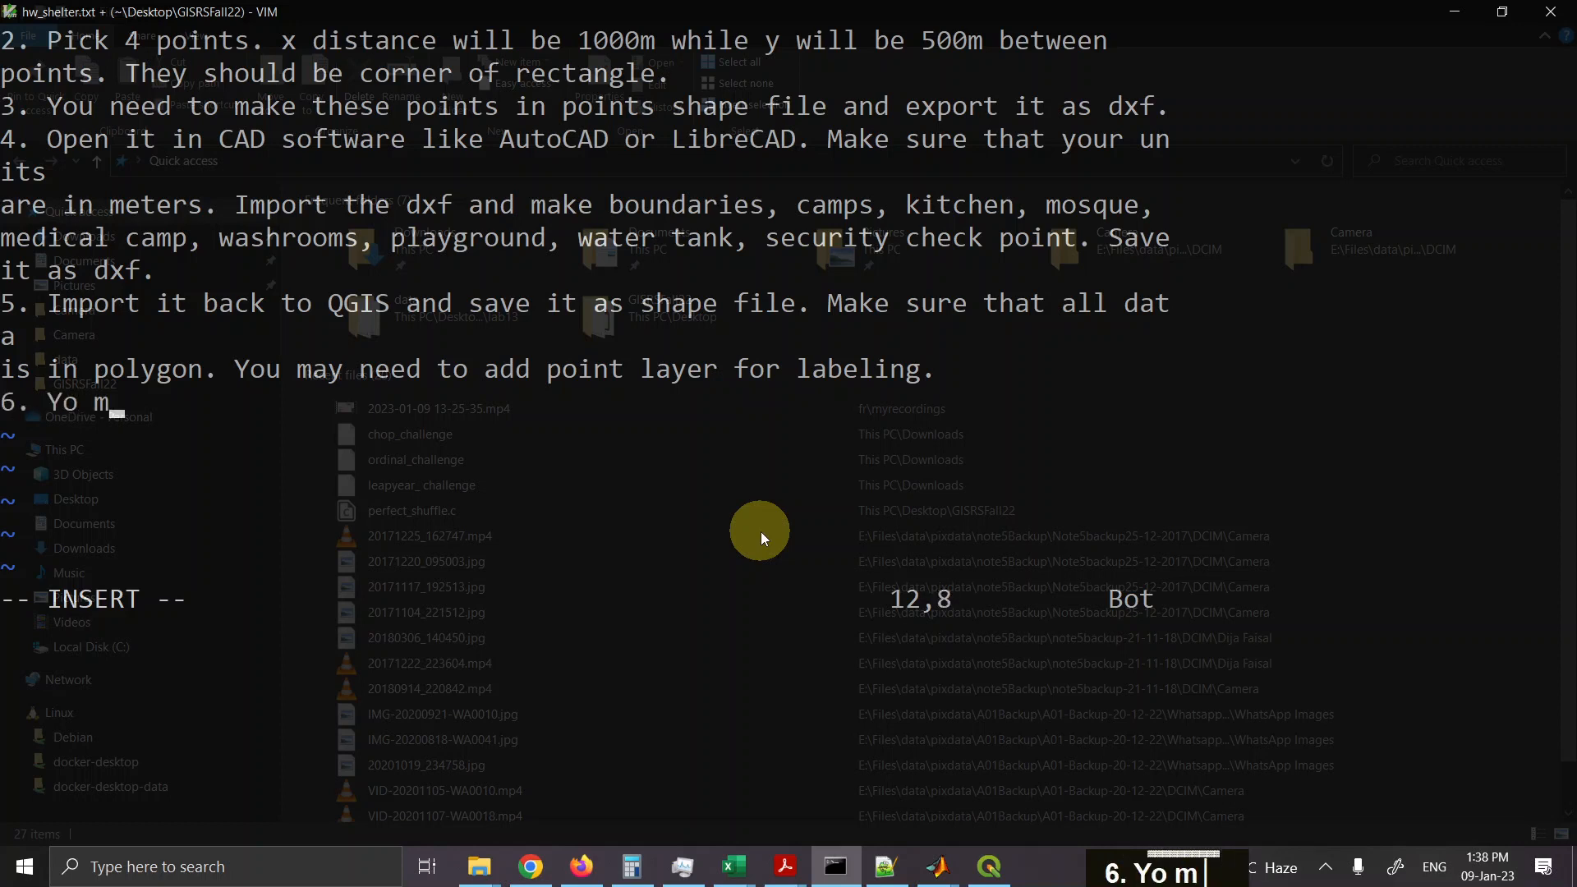
pyautogui.press('BackSpace')
pyautogui.press('BackSpace')
pyautogui.write('u may use')
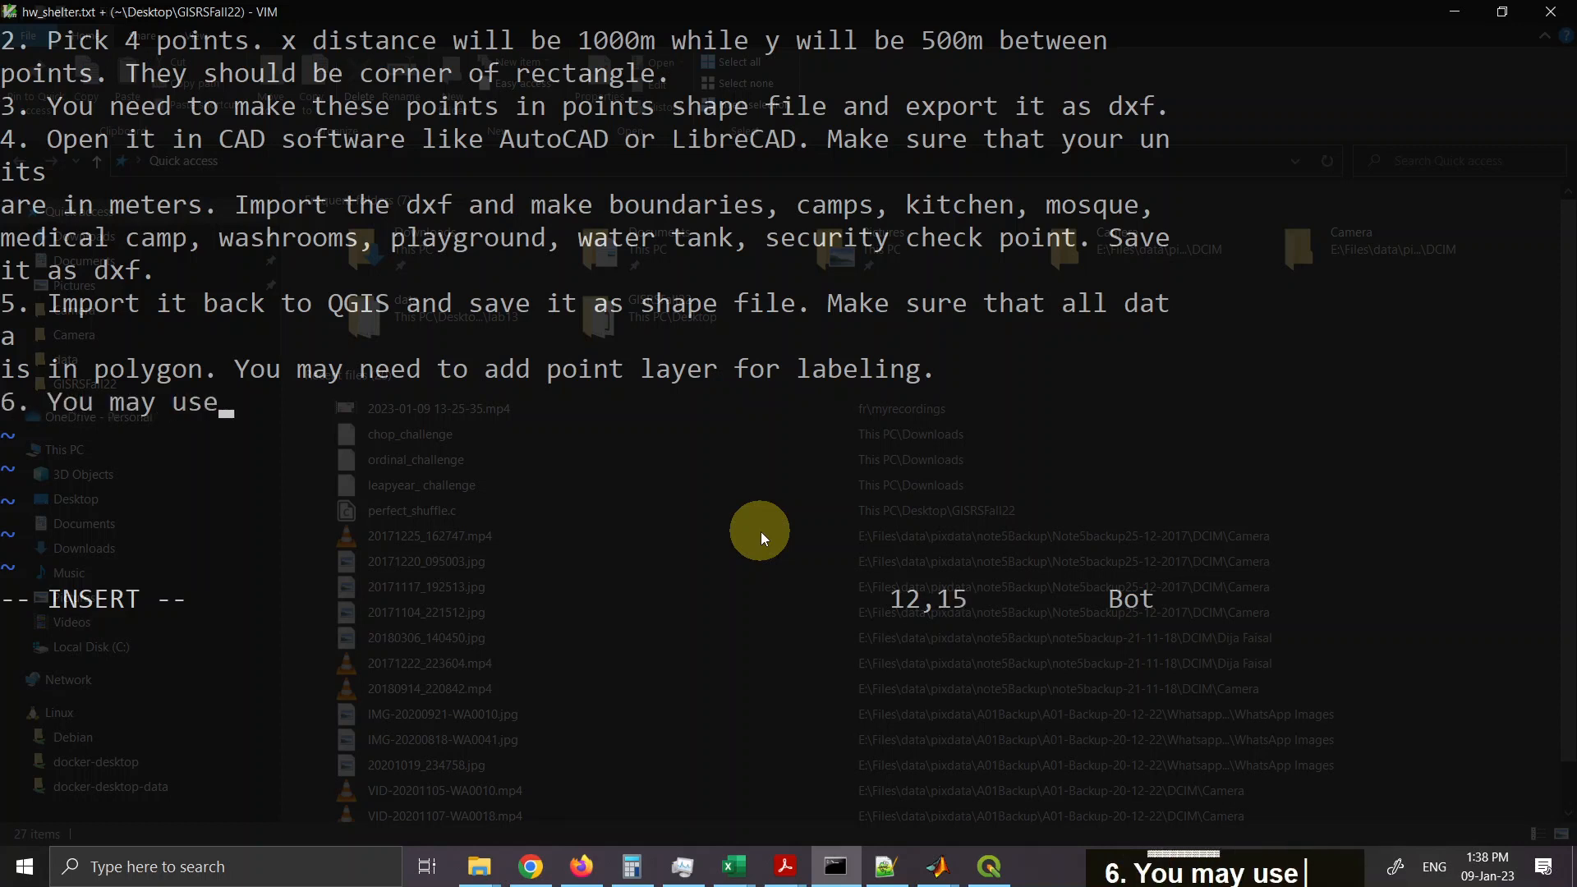
pyautogui.write(' vector')
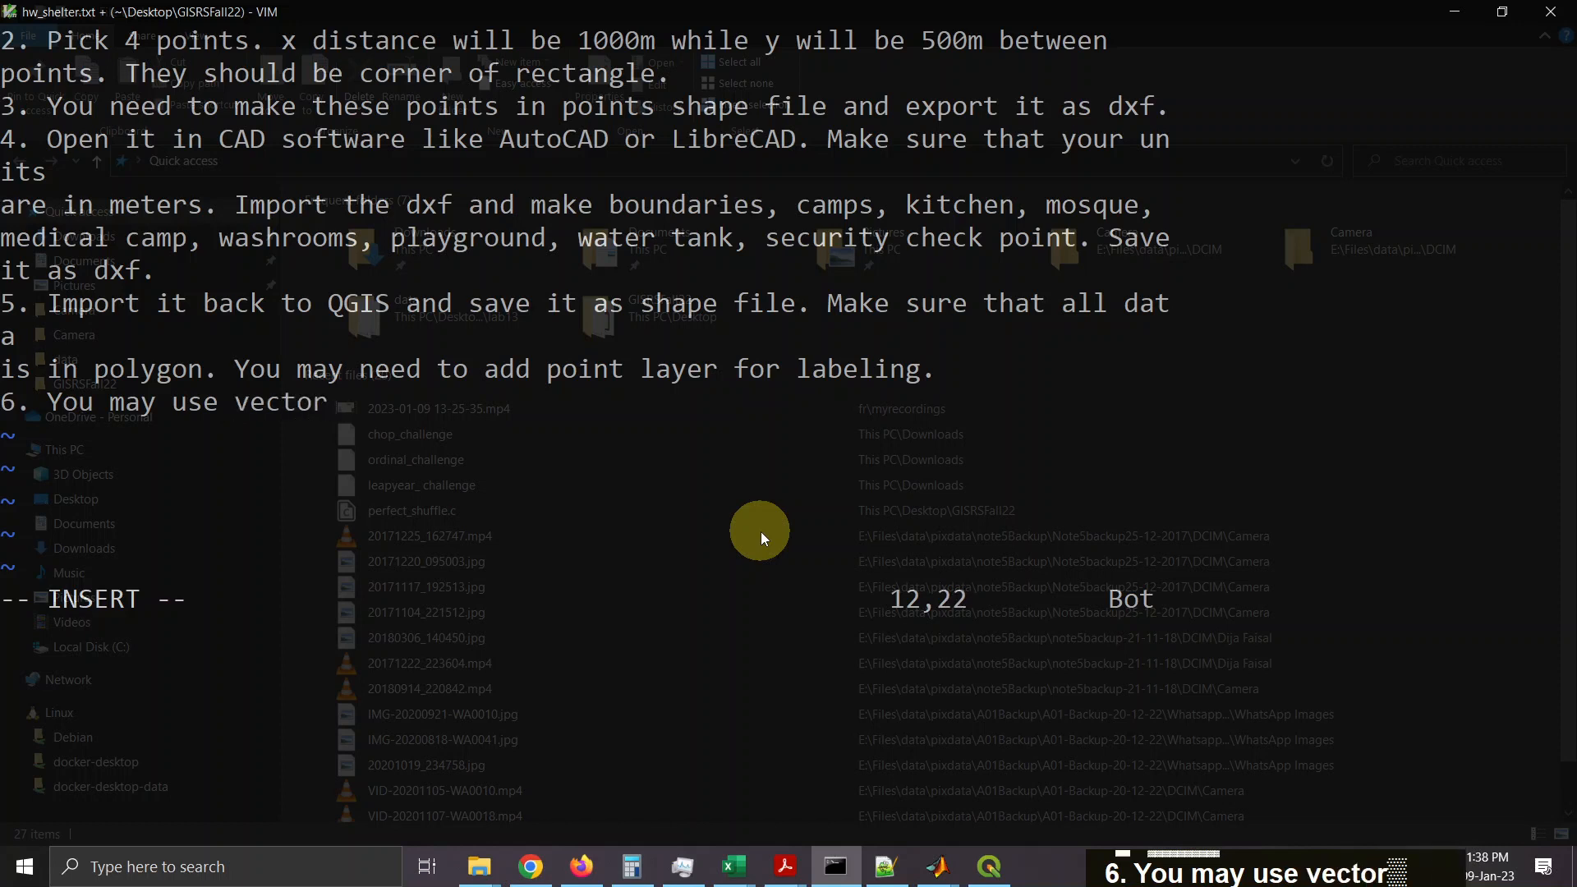
pyautogui.write('>tool')
pyautogui.press('BackSpace')
pyautogui.press('BackSpace')
pyautogui.press('BackSpace')
pyautogui.press('BackSpace')
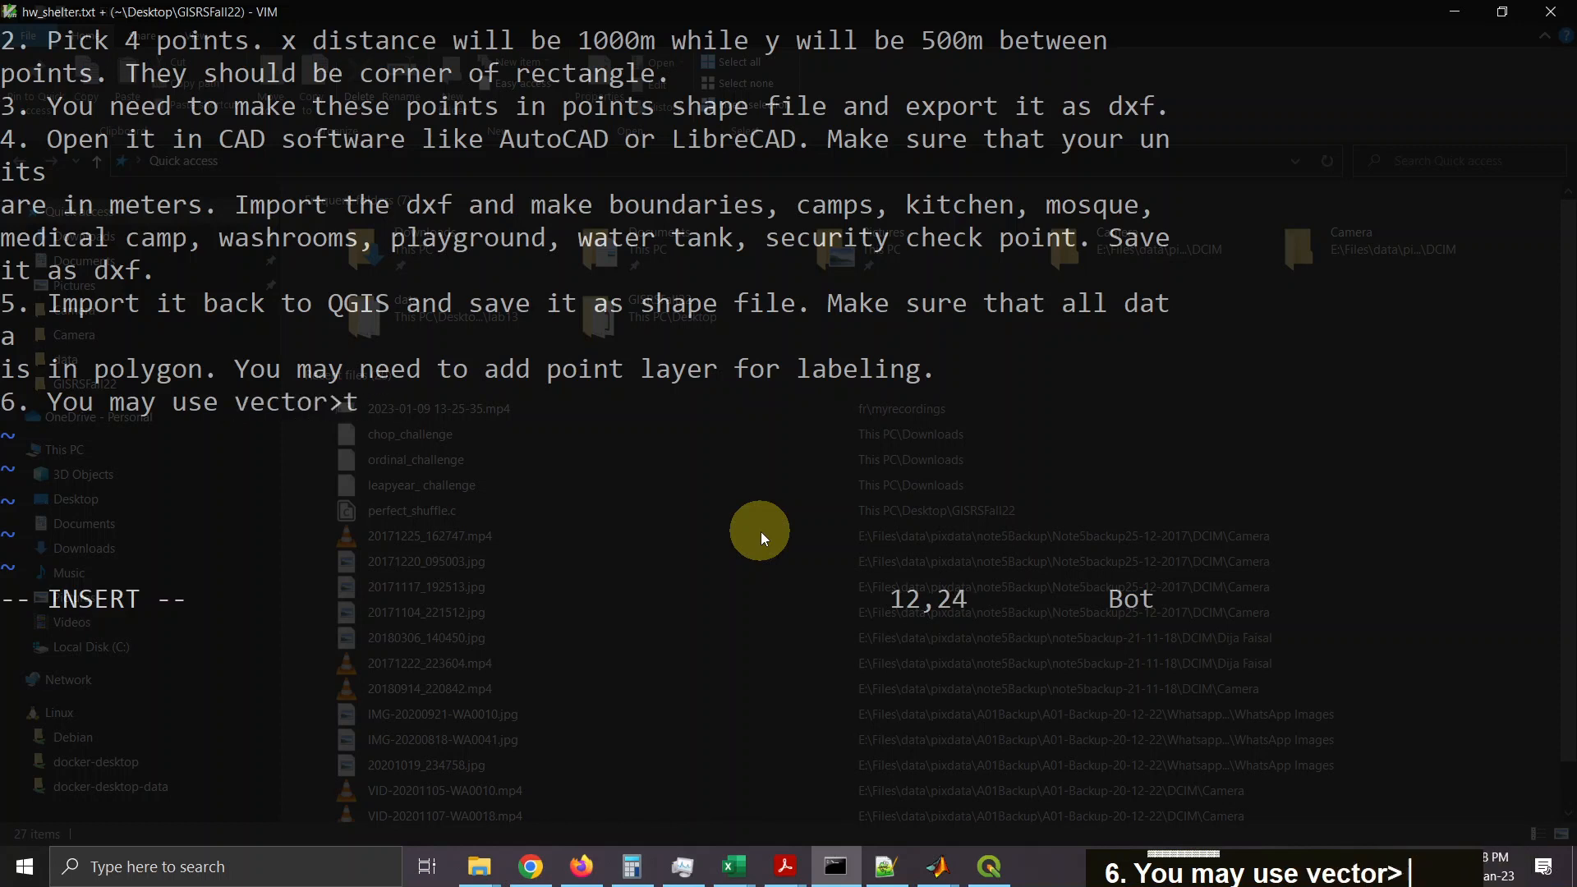
pyautogui.write('Research')
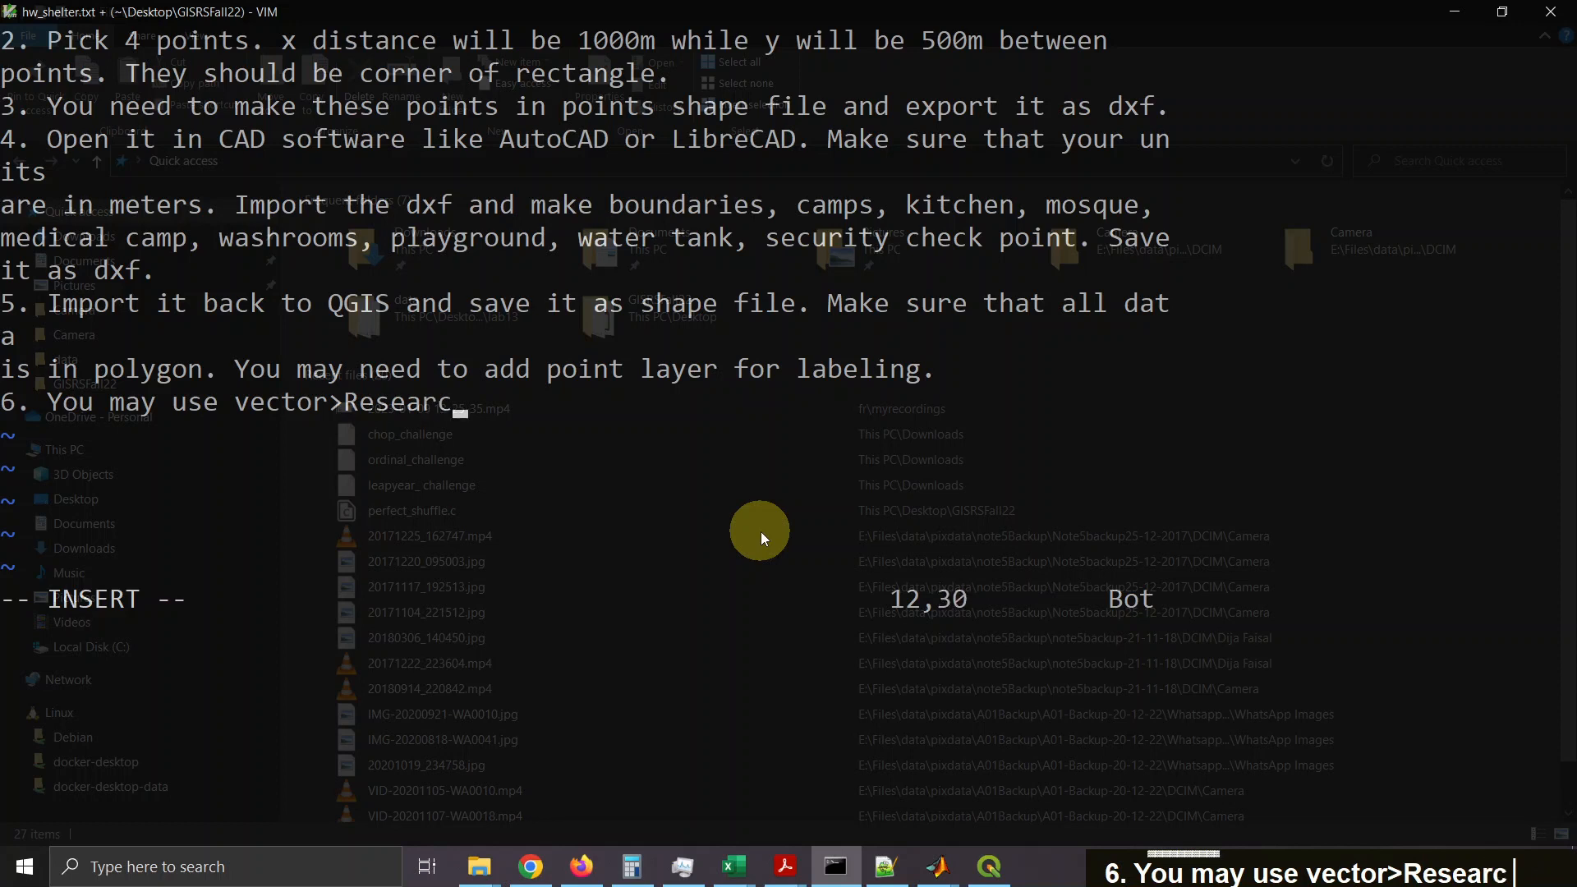
# Step: Capitalize "Vector" in item 6 and put a space on each side of the ">" before "Research"
pyautogui.press('Left')
pyautogui.press('Left')
pyautogui.press('Left')
pyautogui.press('Left')
pyautogui.press('Left')
pyautogui.press('Left')
pyautogui.press('Left')
pyautogui.press('Left')
pyautogui.press('Left')
pyautogui.press('Left')
pyautogui.press('Left')
pyautogui.press('Left')
pyautogui.press('Left')
pyautogui.press('Left')
pyautogui.press('BackSpace')
pyautogui.write('V')
pyautogui.press('Right')
pyautogui.press('Right')
pyautogui.press('Right')
pyautogui.press('Right')
pyautogui.press('Right')
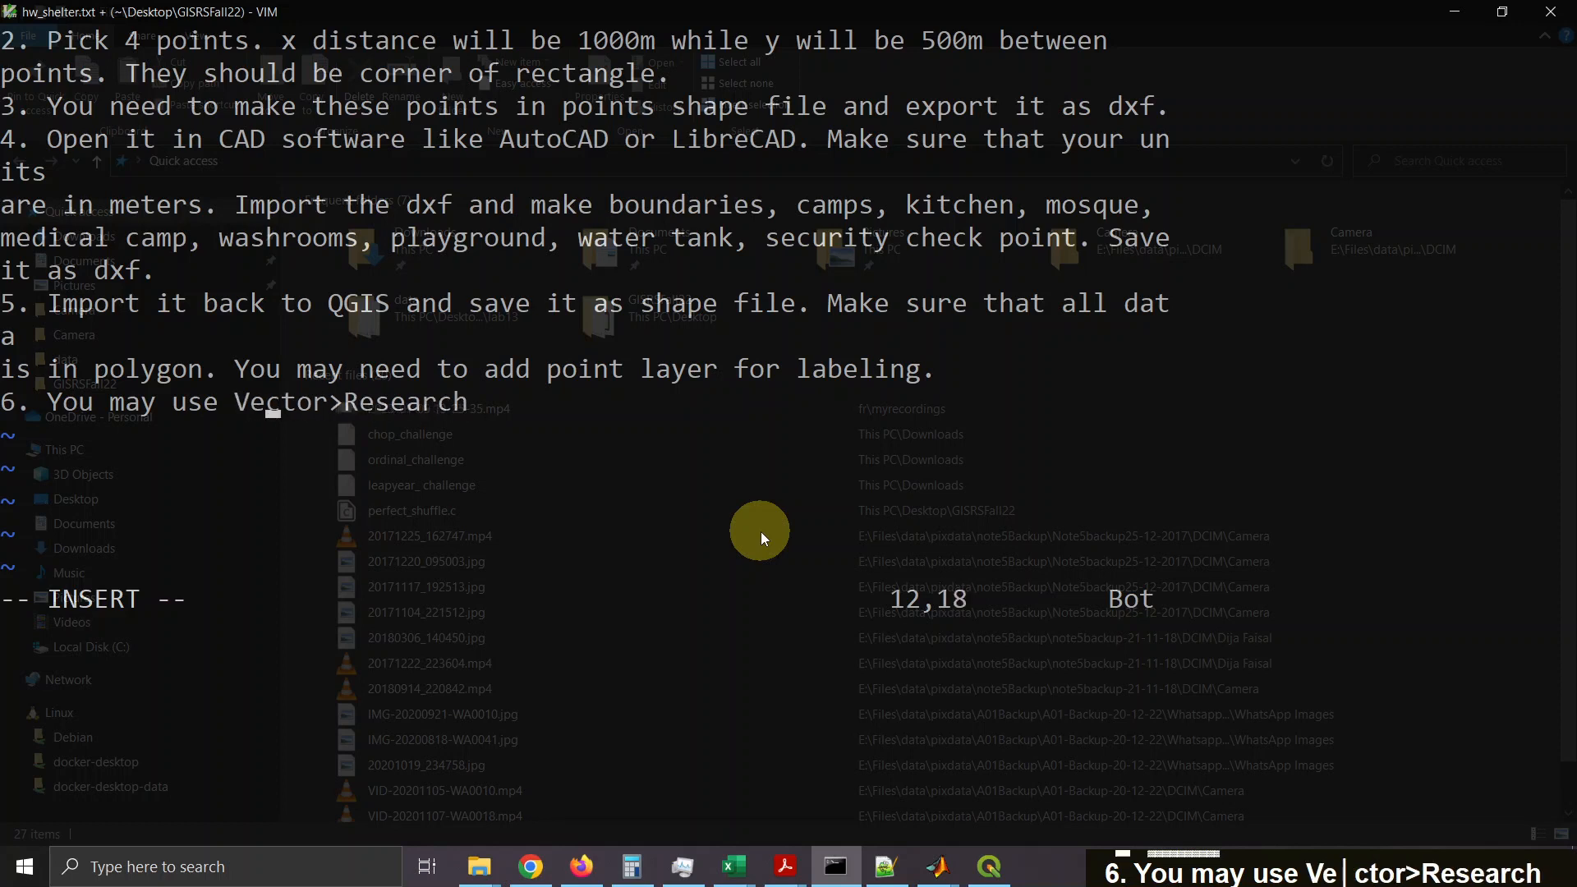
pyautogui.press('Right')
pyautogui.press('Right')
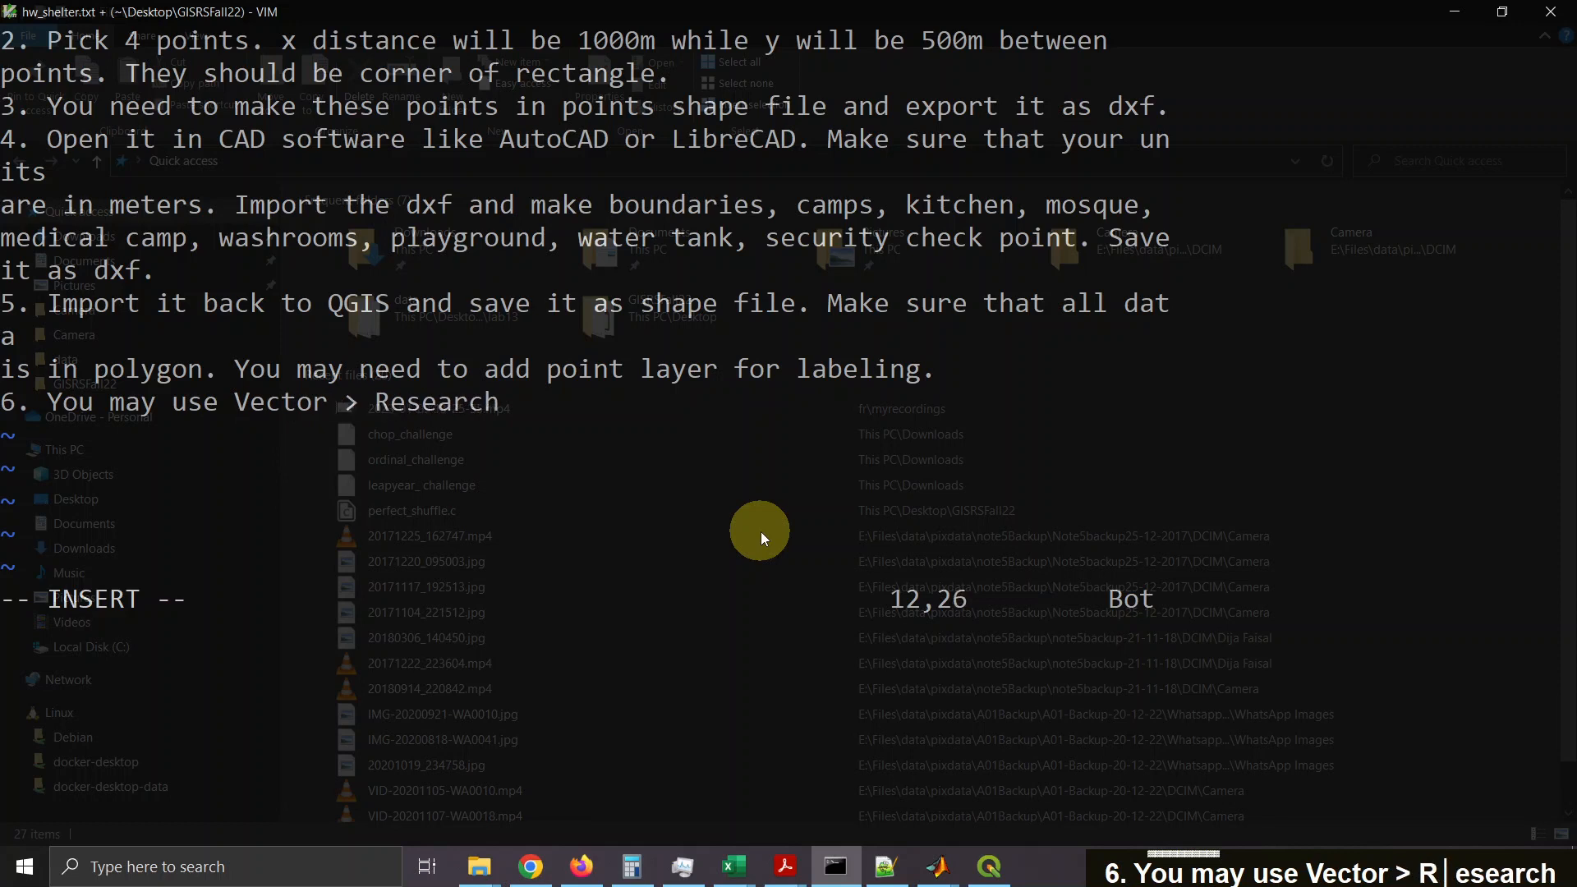
pyautogui.press('Right')
pyautogui.press('Right')
pyautogui.press('Right')
pyautogui.press('Right')
pyautogui.press('Right')
pyautogui.press('Right')
pyautogui.press('Right')
# Step: Complete item 6 with "Tools > Regular Points." after "Research" and finish text entry
pyautogui.write('Too')
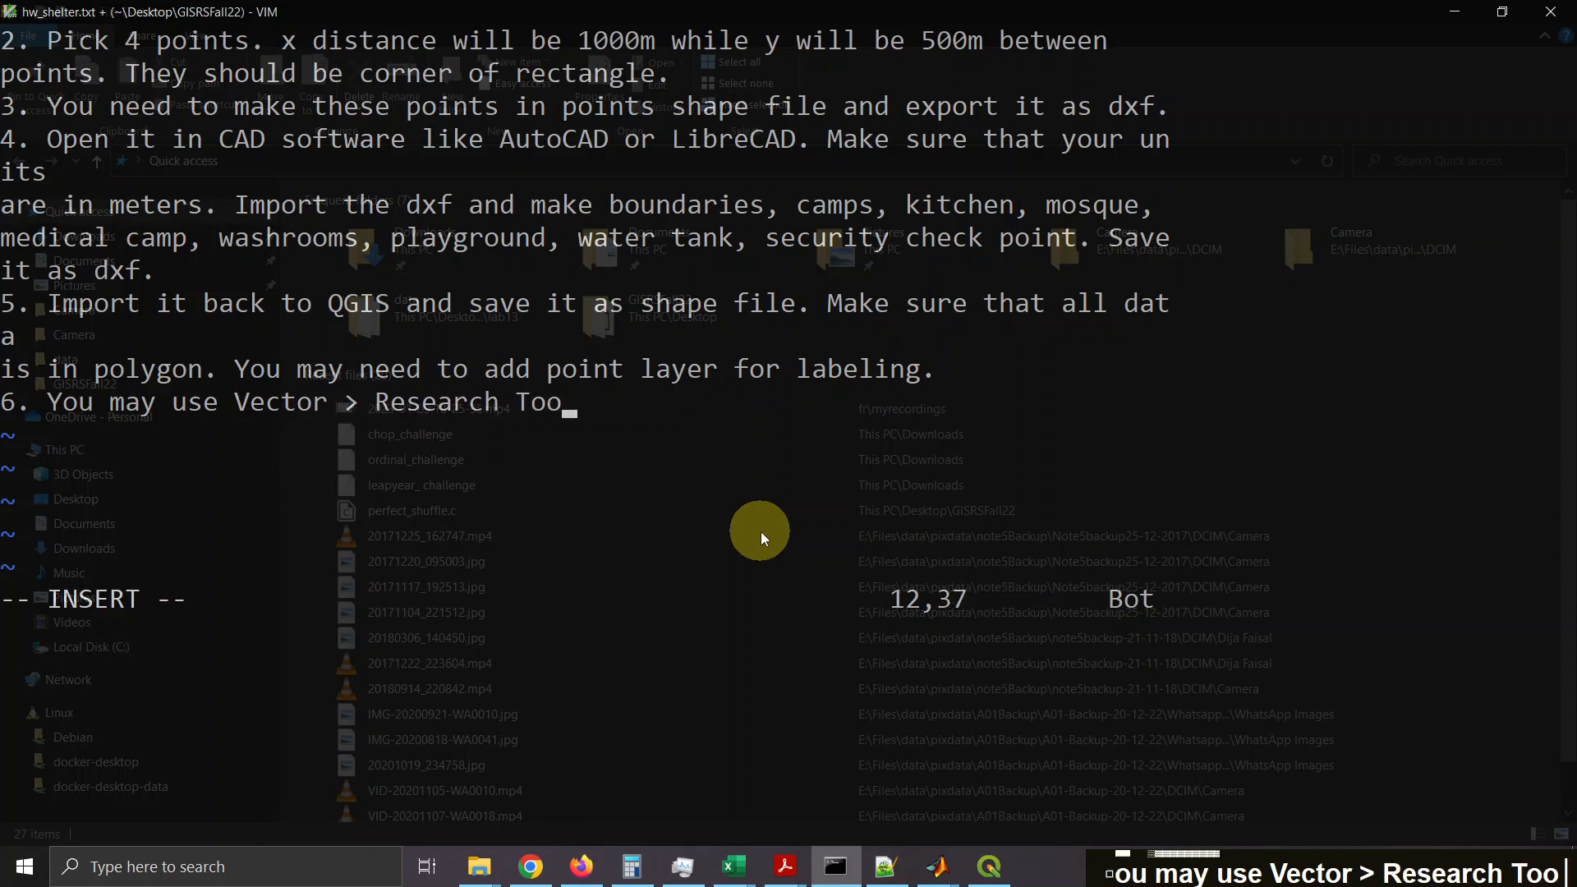
pyautogui.write('ls > Regu')
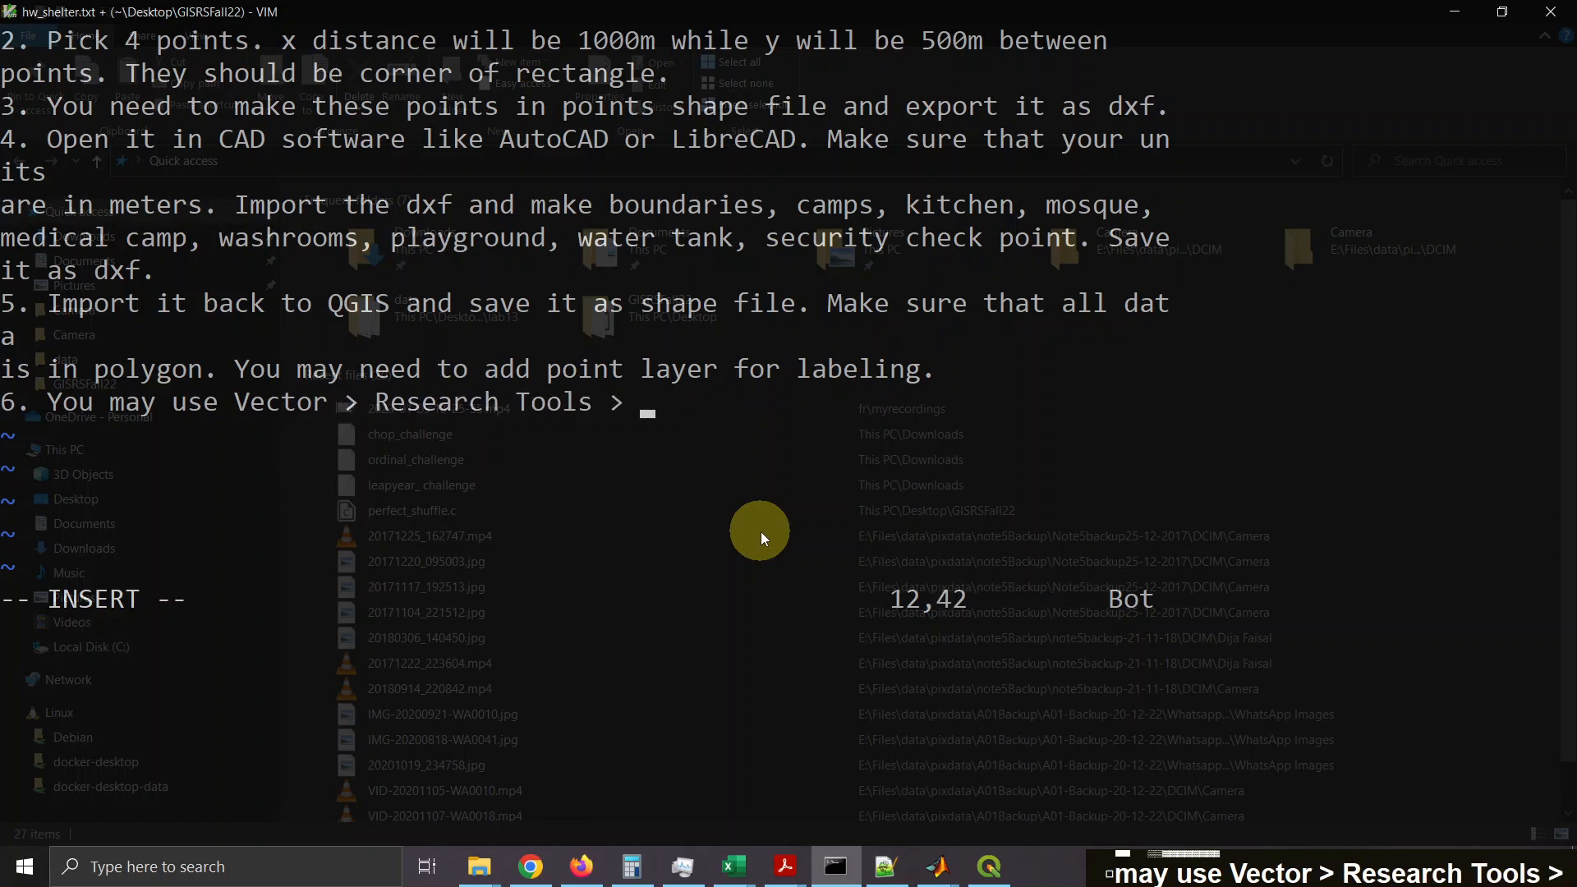
pyautogui.write('la')
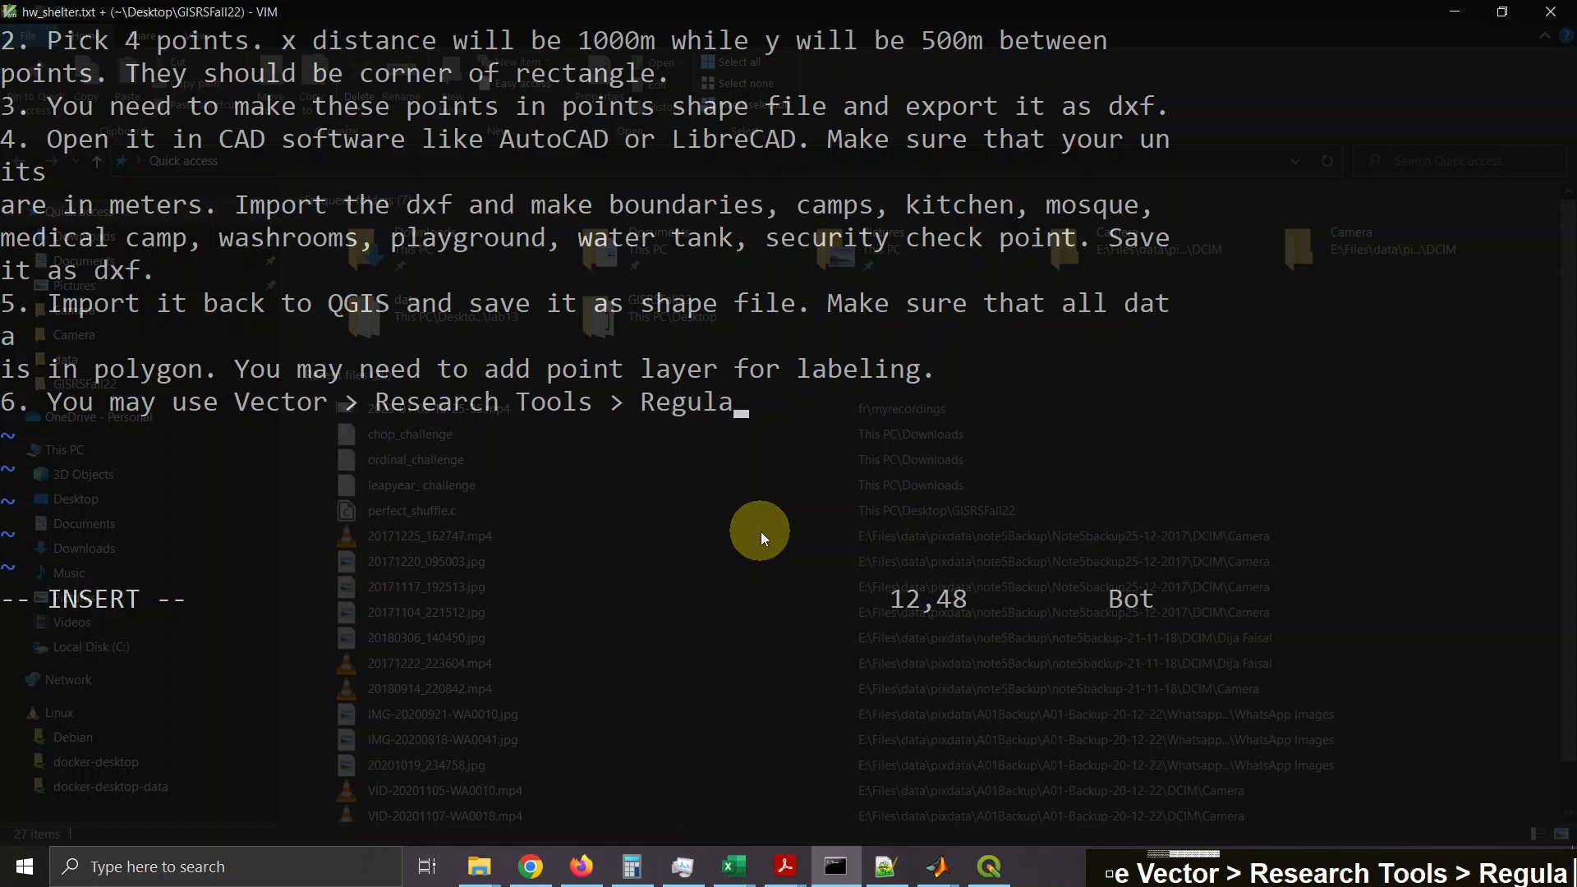
pyautogui.write('r Points.')
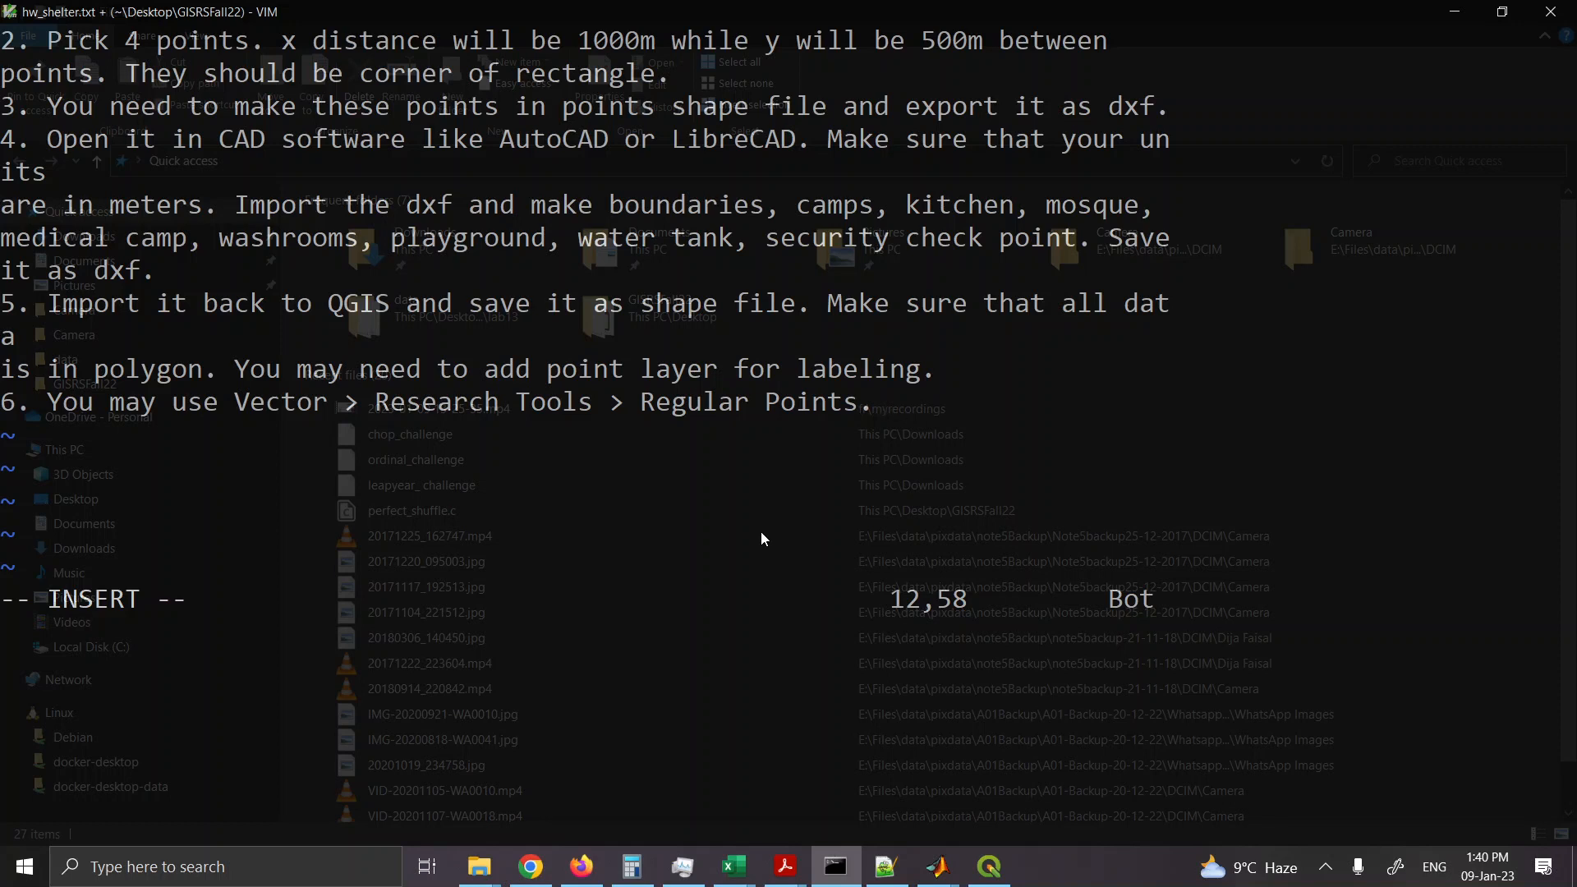
pyautogui.press('Escape')
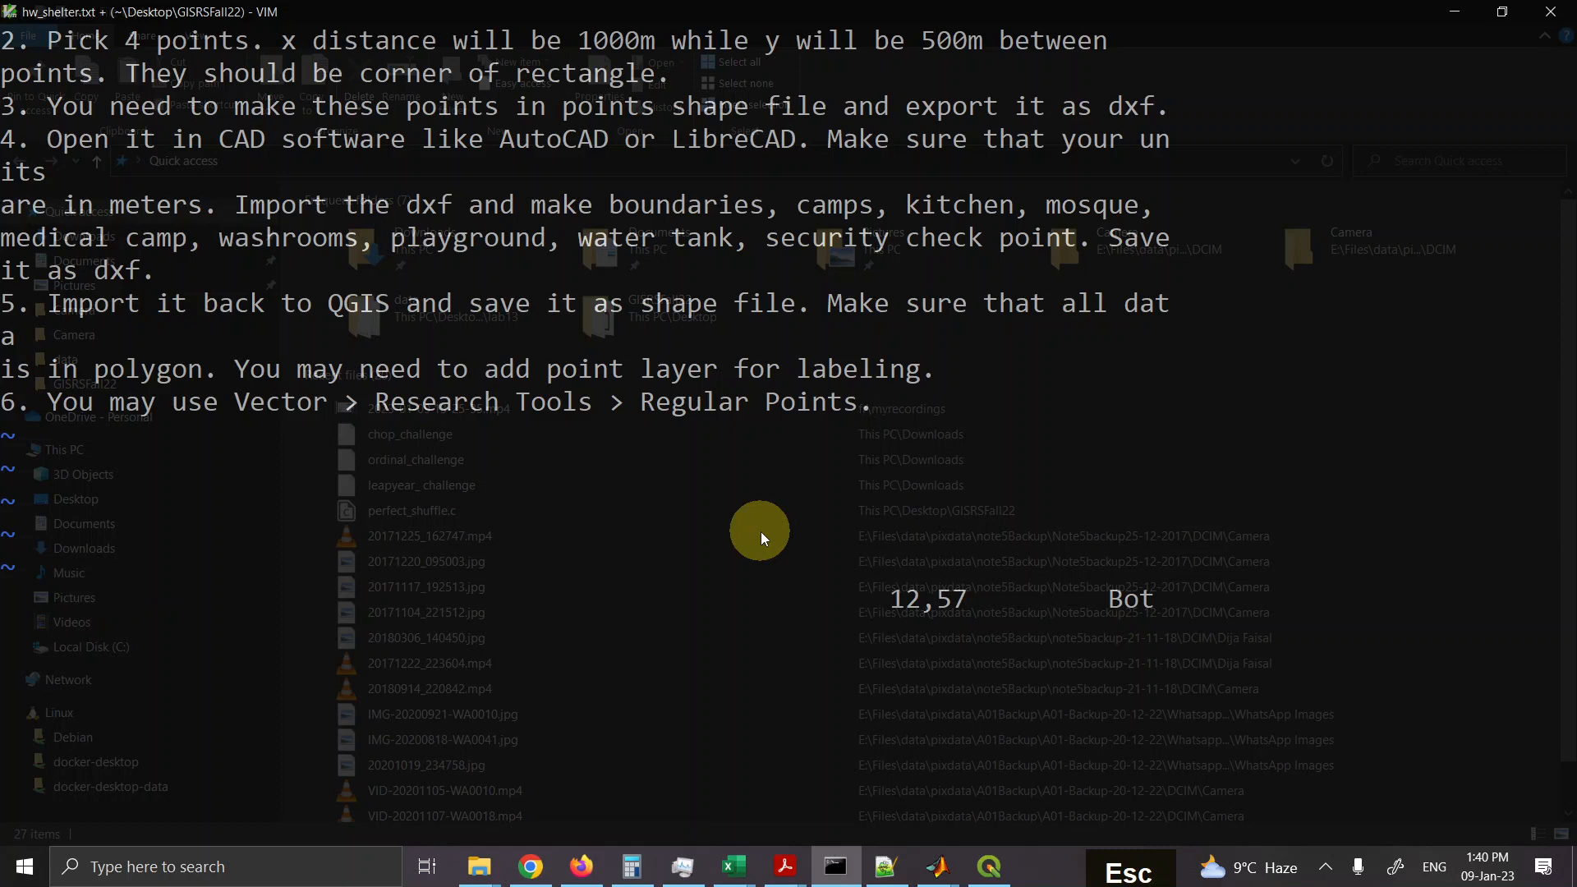
# Step: Go back to the start of the instructions and review items 1 to 3 line by line
pyautogui.press('k')
pyautogui.press('k')
pyautogui.press('k')
pyautogui.press('k')
pyautogui.press('k')
pyautogui.press('k')
pyautogui.press('k')
pyautogui.press('k')
pyautogui.press('k')
pyautogui.press('k')
pyautogui.press('k')
pyautogui.press('k')
pyautogui.press('k')
pyautogui.press('k')
pyautogui.press('k')
pyautogui.press('k')
pyautogui.press('k')
pyautogui.press('k')
pyautogui.press('k')
pyautogui.press('k')
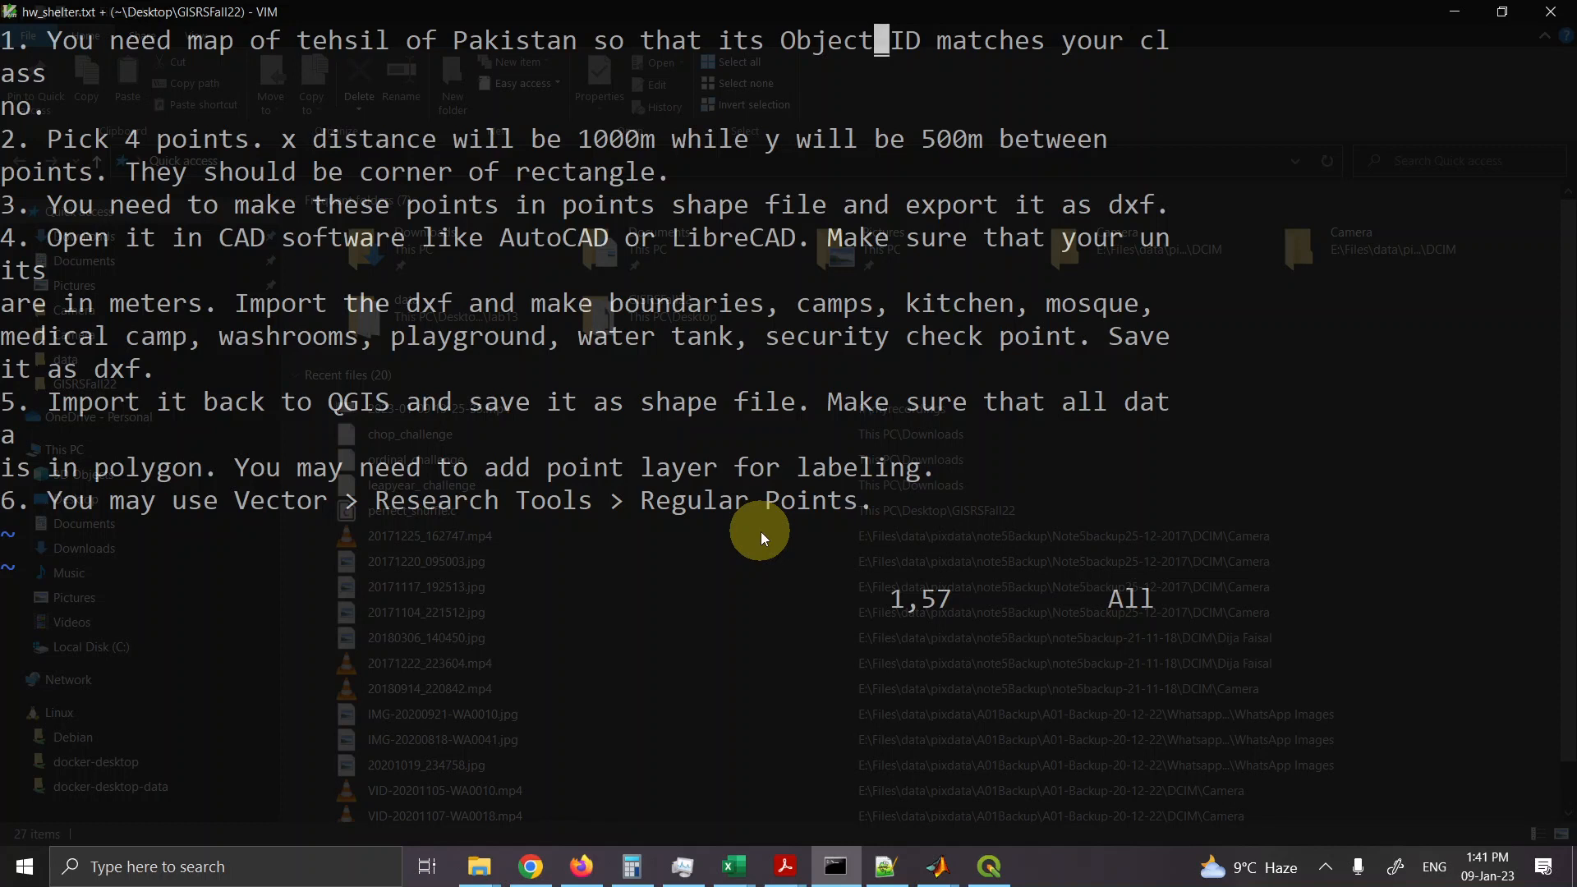
pyautogui.press('j')
pyautogui.press('j')
pyautogui.press('j')
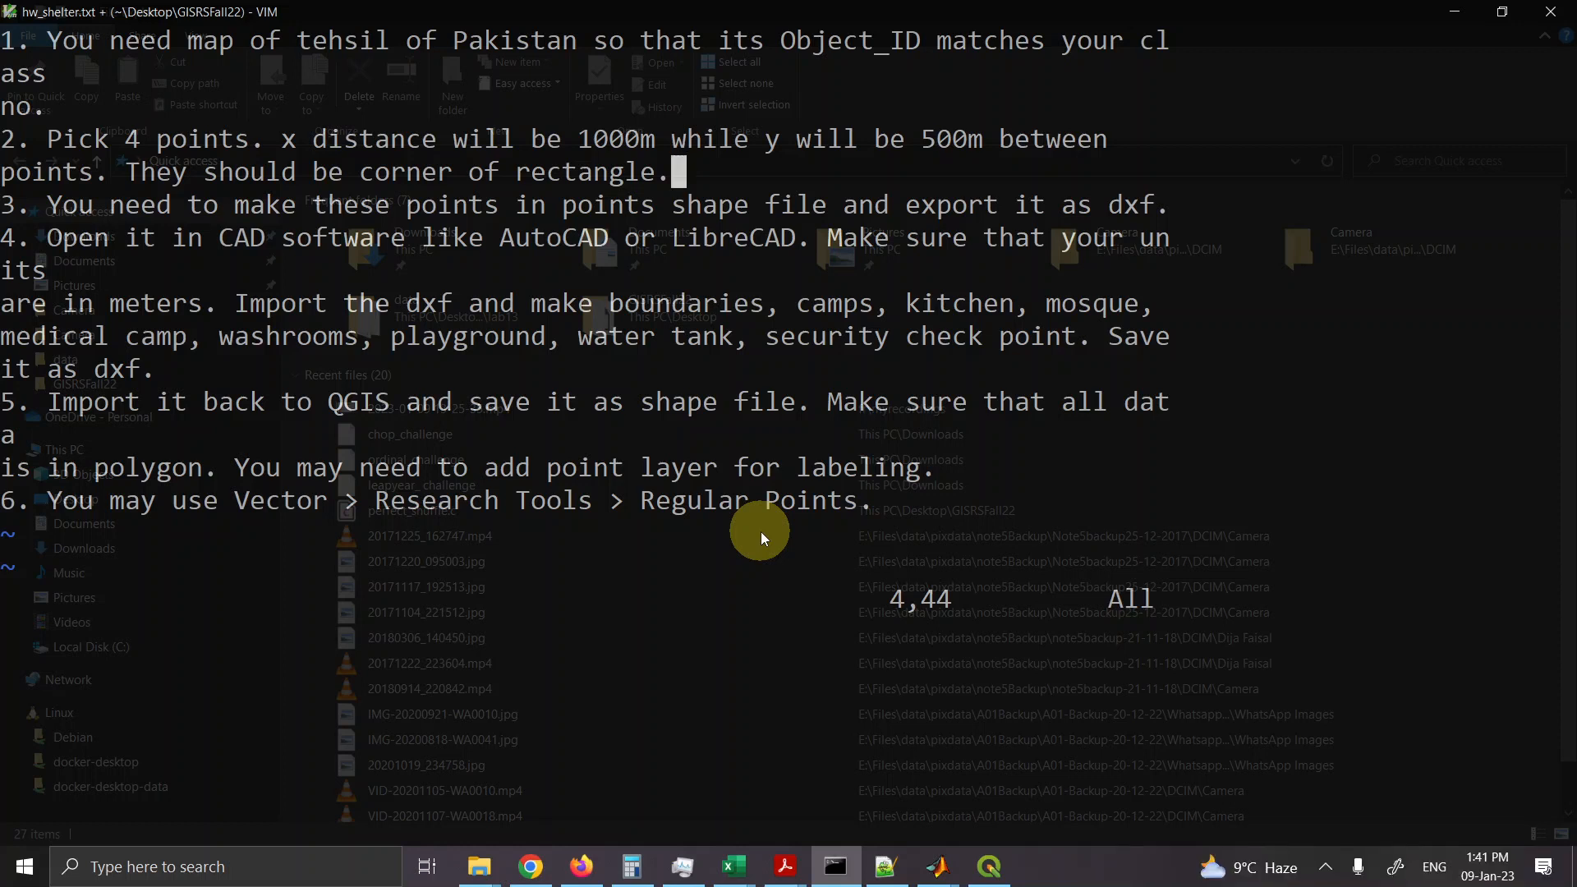
pyautogui.press('j')
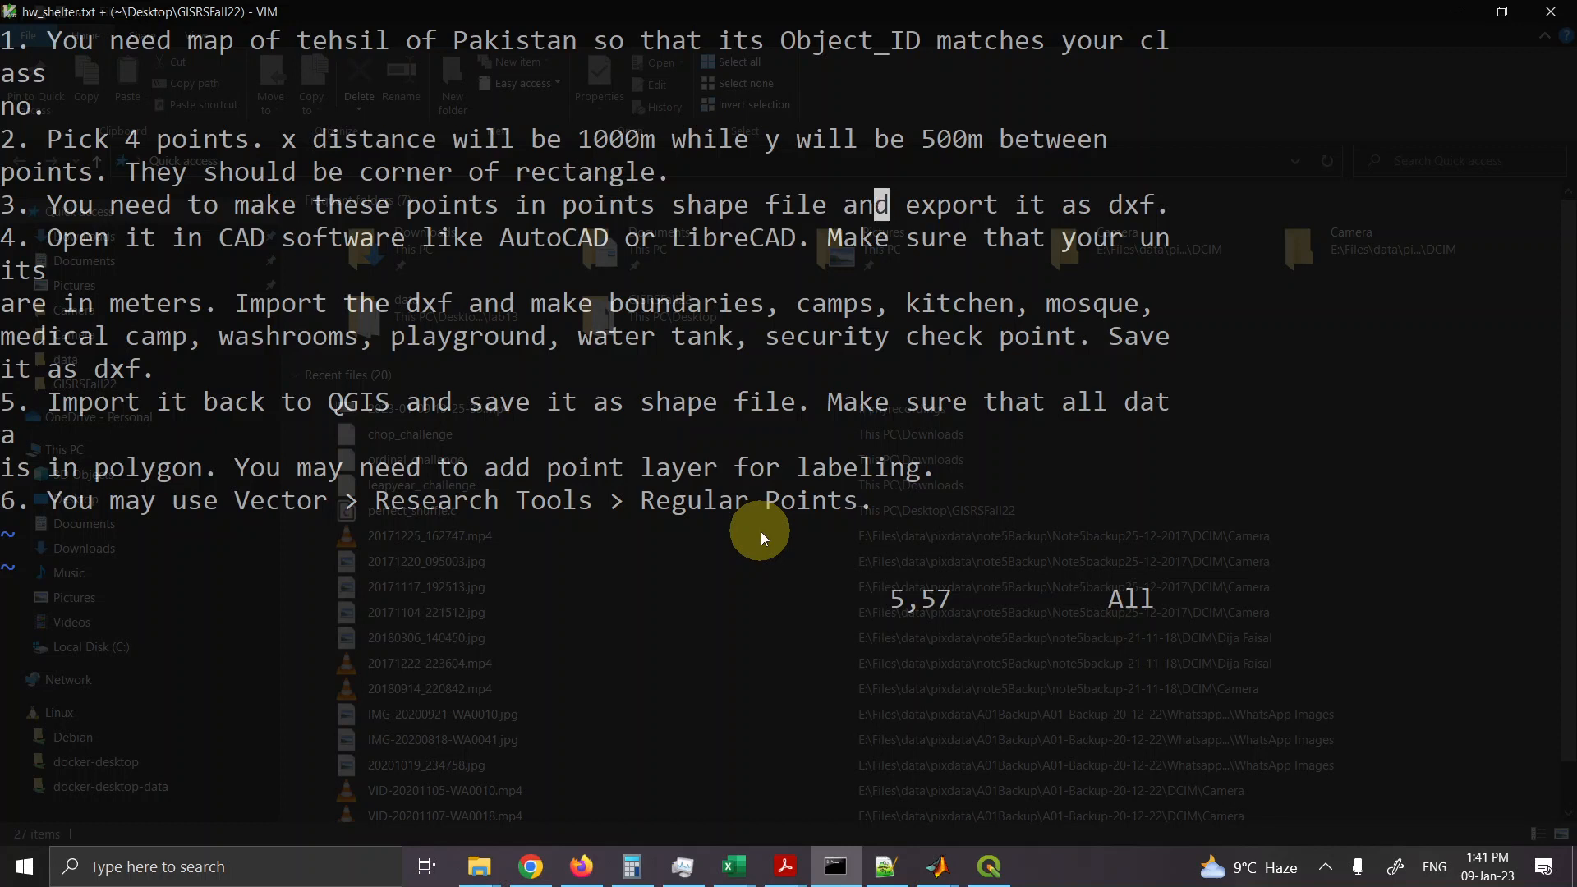
# Step: Review the remaining homework instructions, items 4 to 6, line by line
pyautogui.press('j')
pyautogui.press('j')
pyautogui.press('j')
pyautogui.press('j')
pyautogui.press('j')
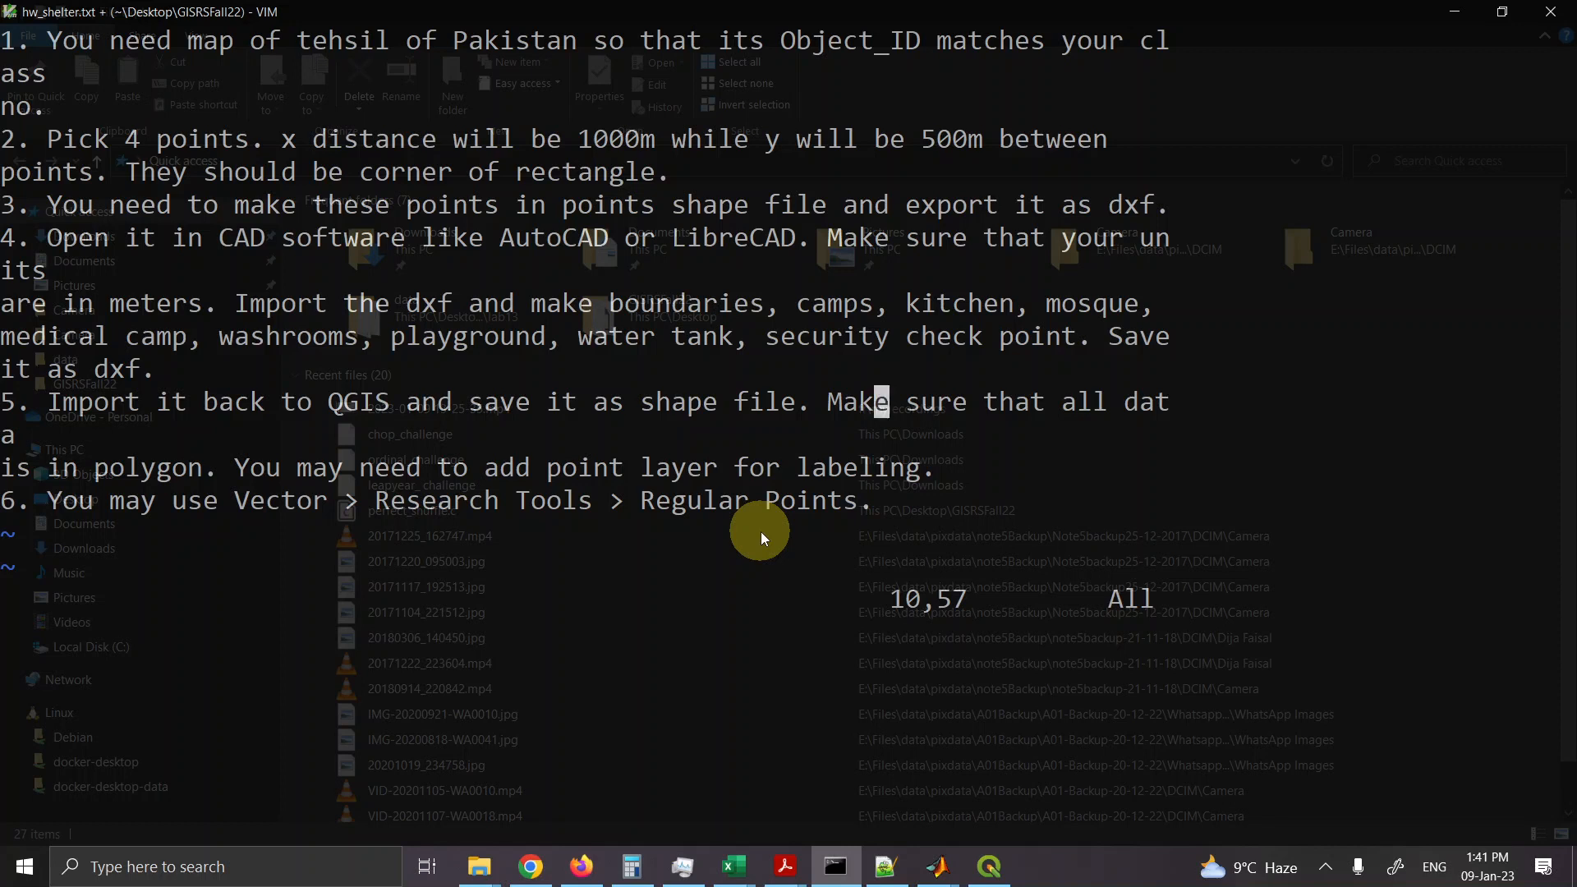
pyautogui.press('j')
pyautogui.press('j')
# Step: Save hw_shelter.txt and quit the text editor
pyautogui.press('shift')
pyautogui.write(':')
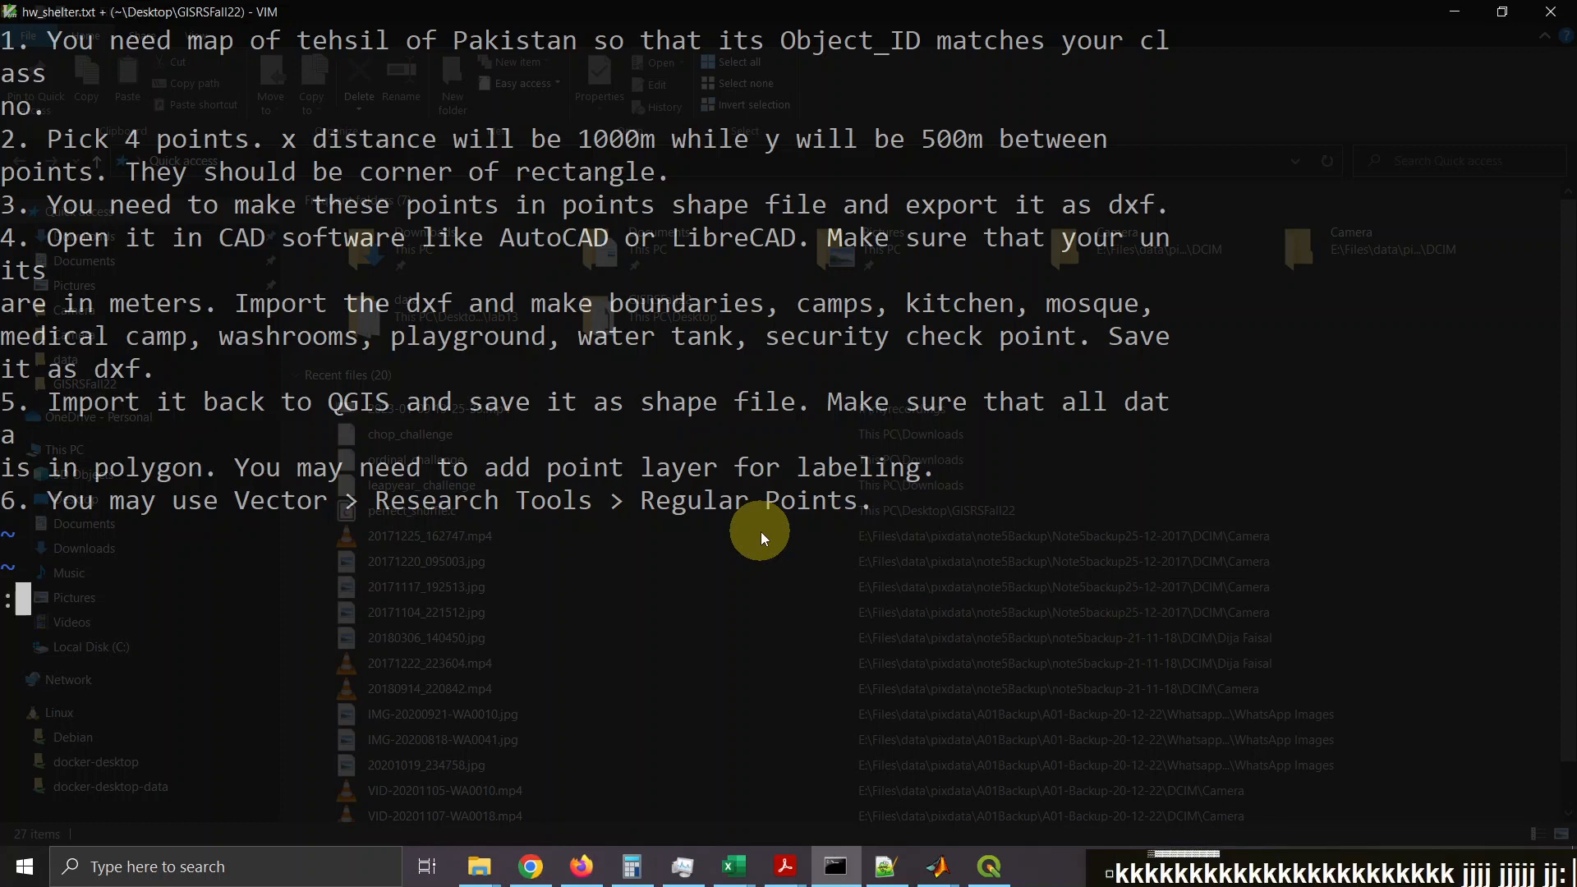
pyautogui.write('wq')
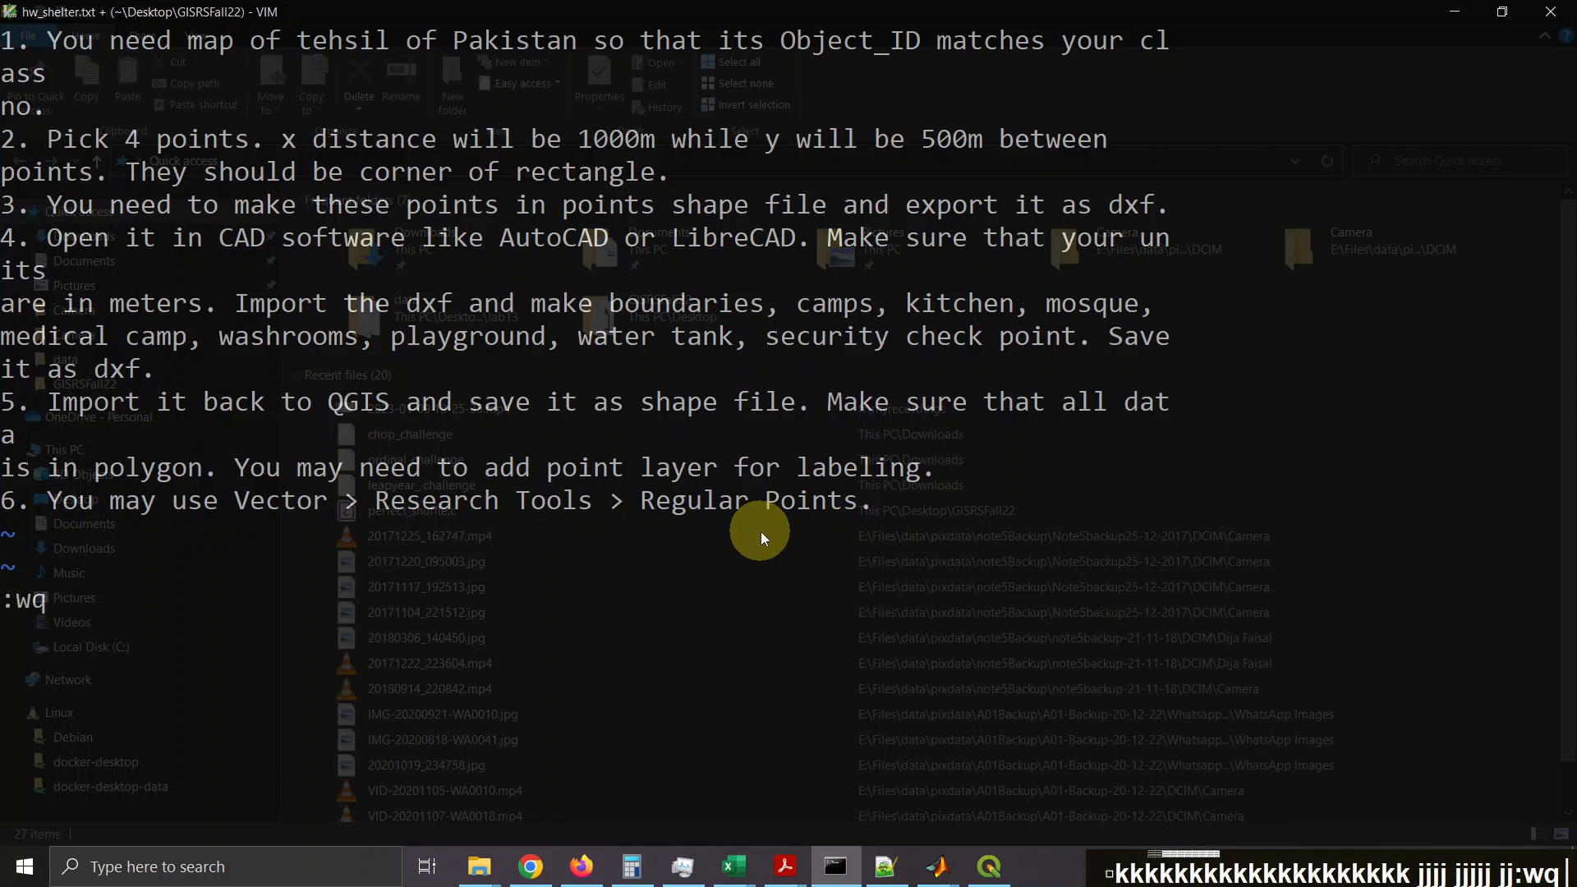
pyautogui.press('Return')
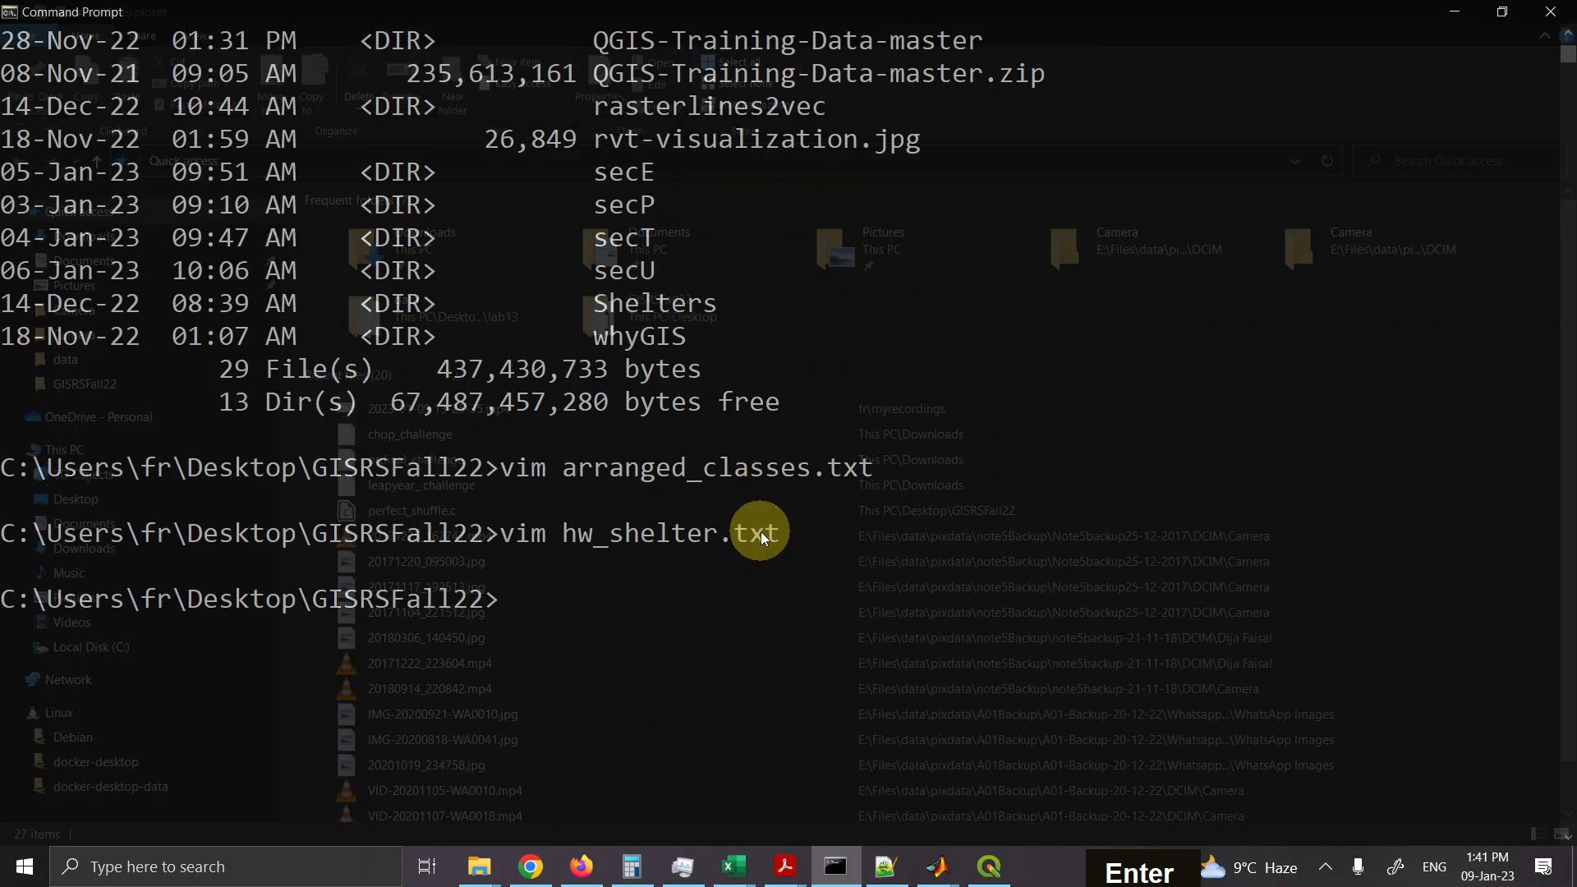
# Step: Switch to QGIS and dismiss the MetaSearch plugin warning
pyautogui.hotkey('alt', 'Tab')
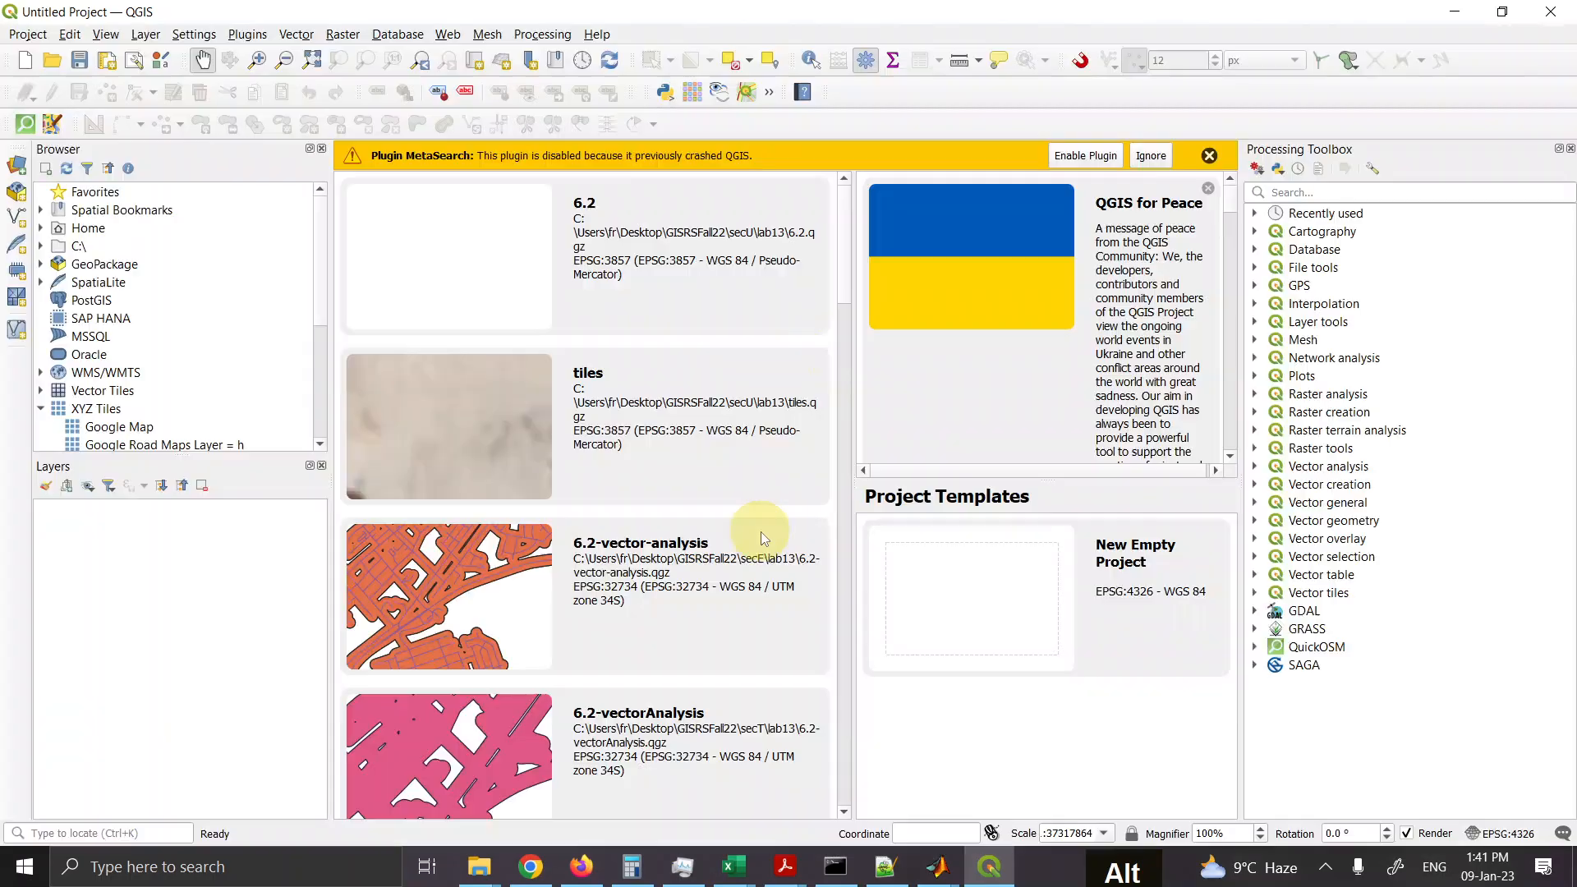
pyautogui.click(1209, 155)
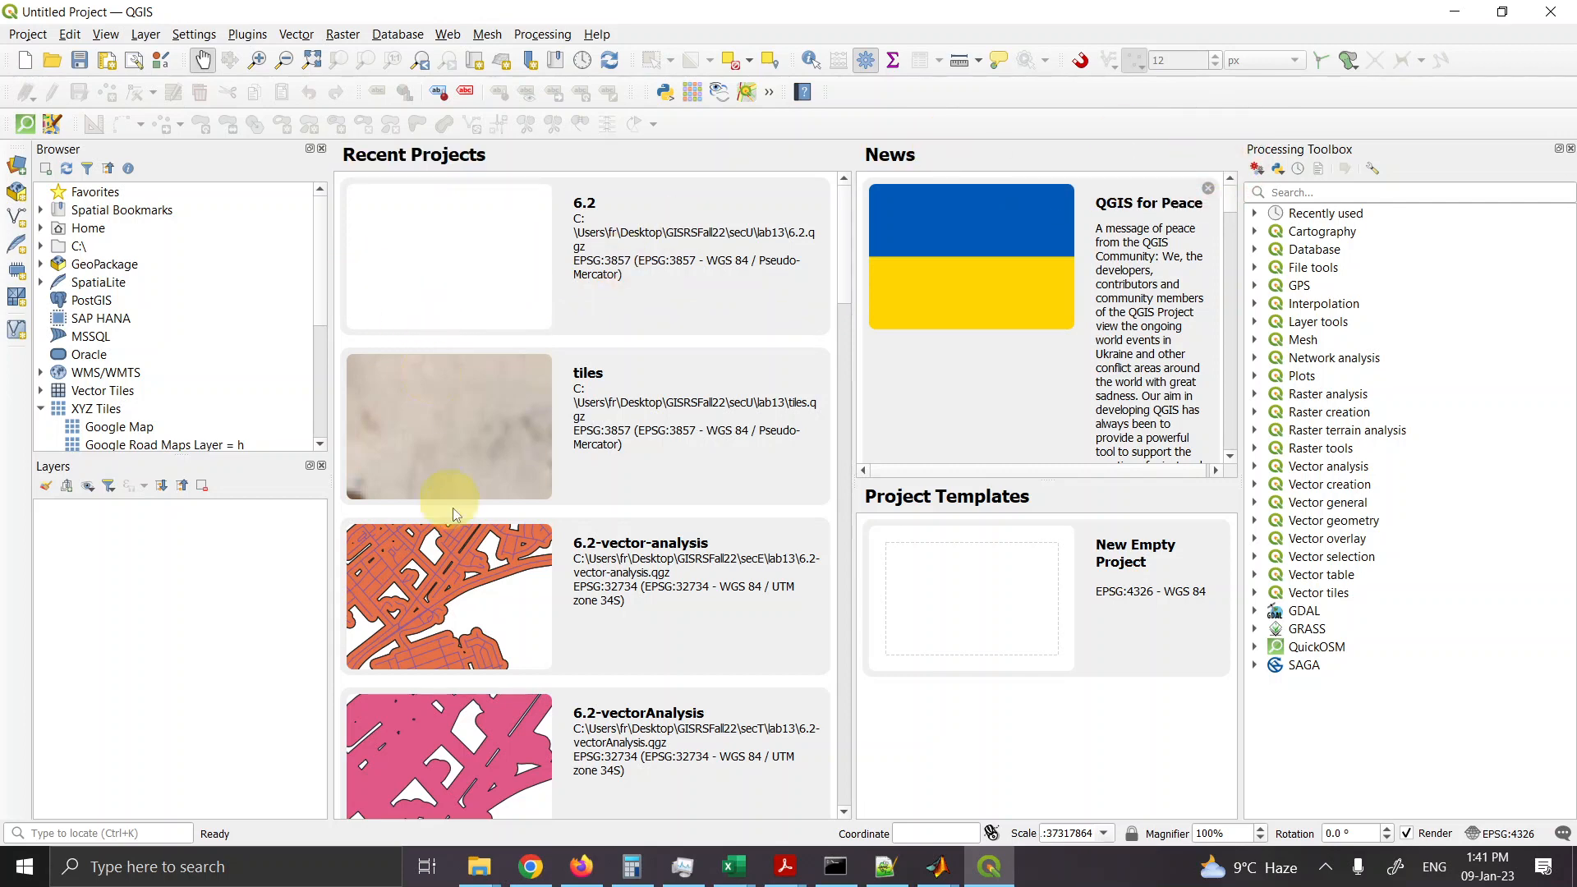
pyautogui.click(492, 872)
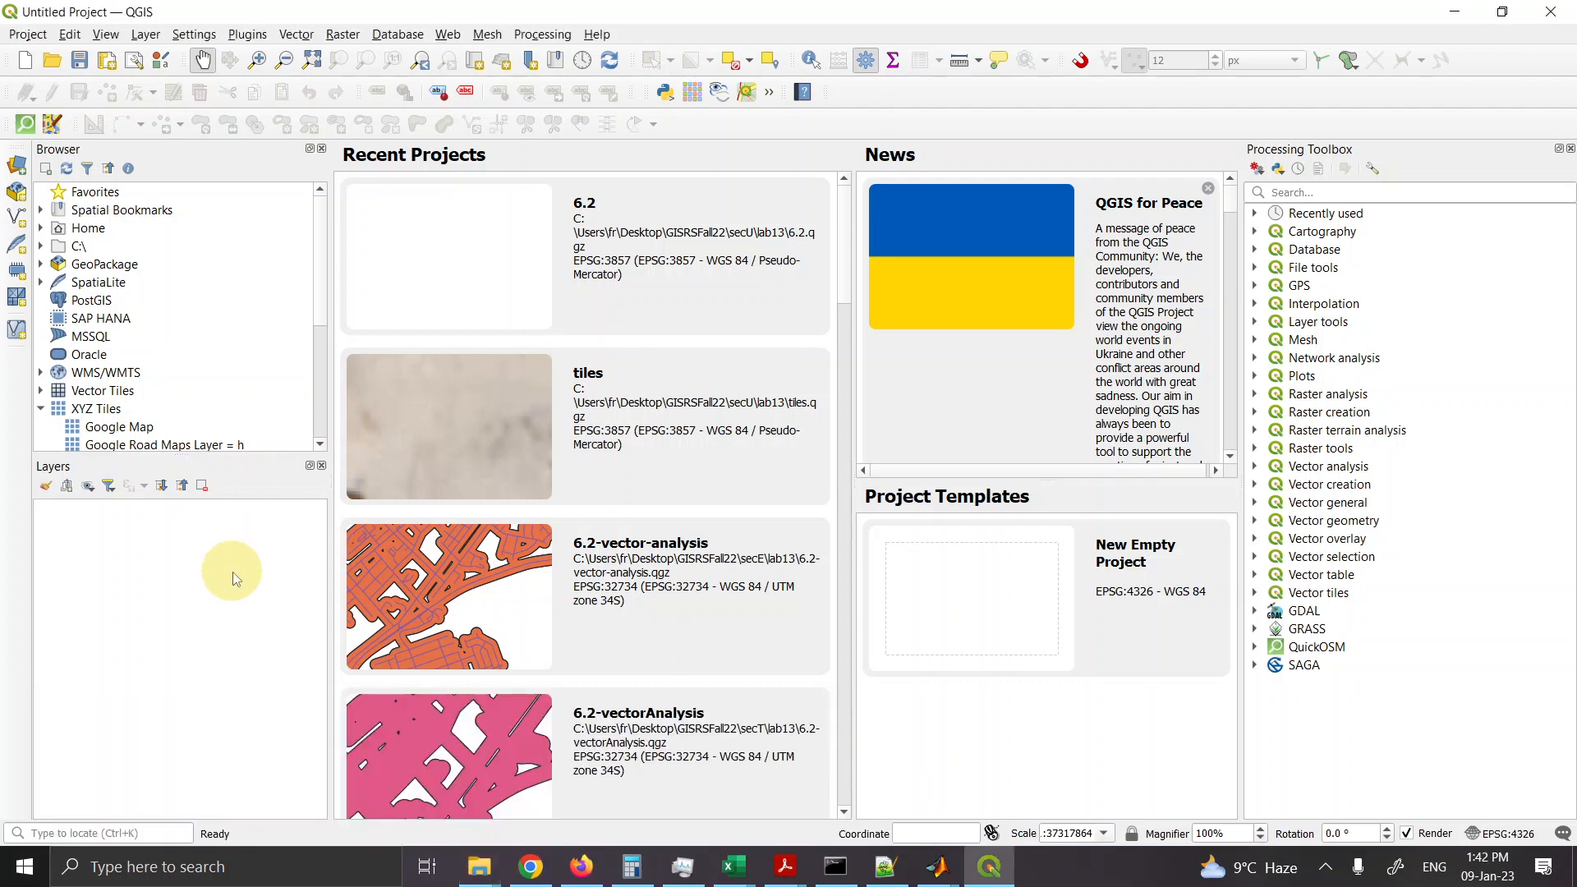
# Step: Expand Home and Desktop in the Browser to reveal the contents of the GISRSFall22 folder
pyautogui.click(43, 233)
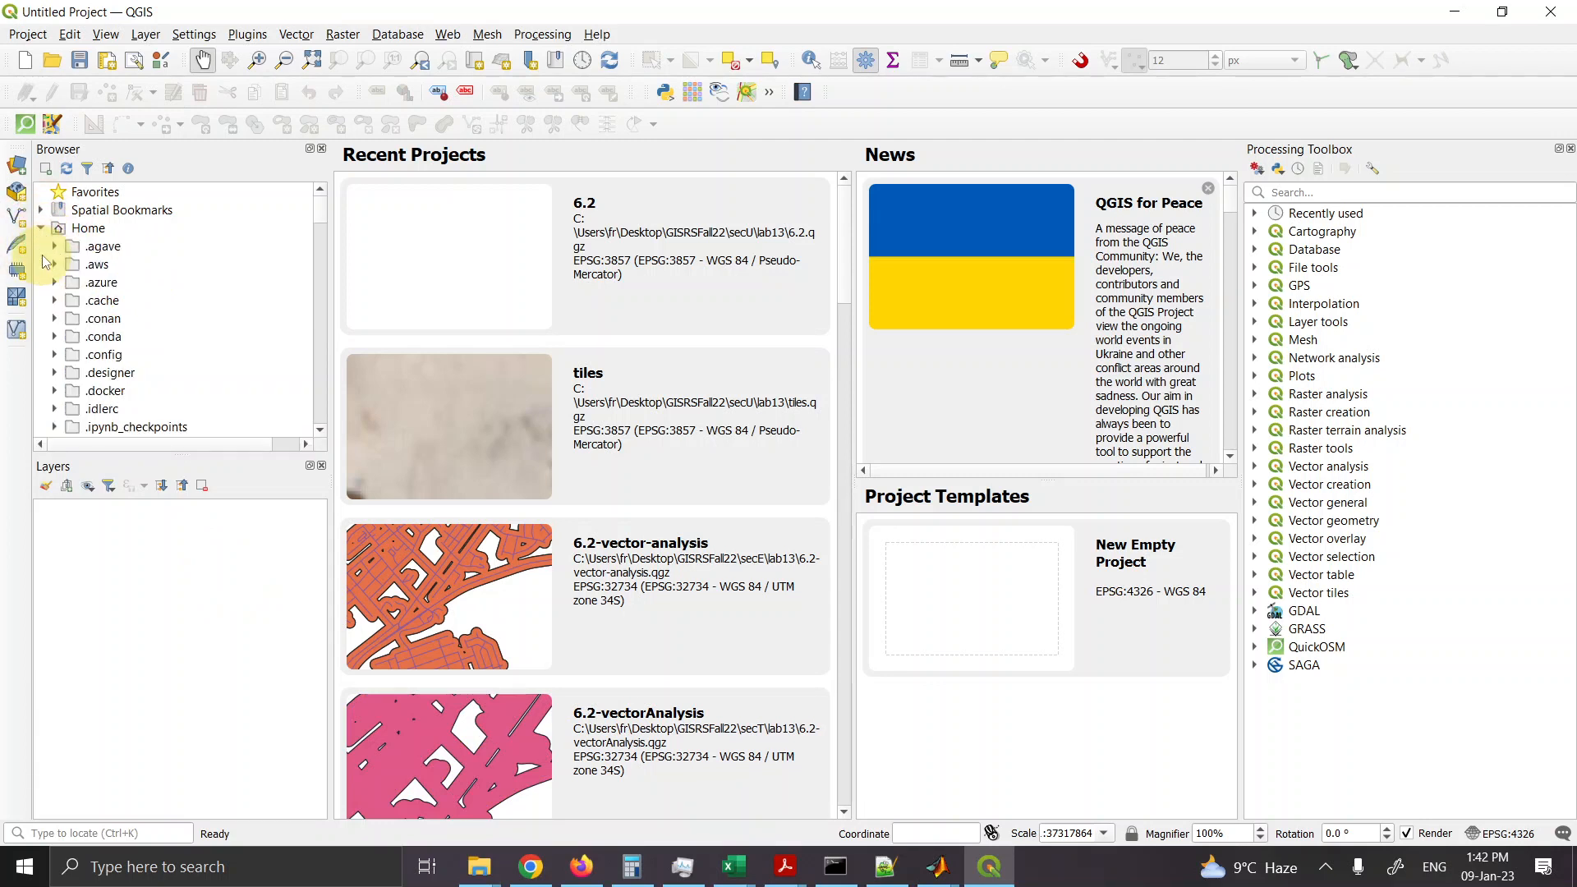
pyautogui.click(42, 231)
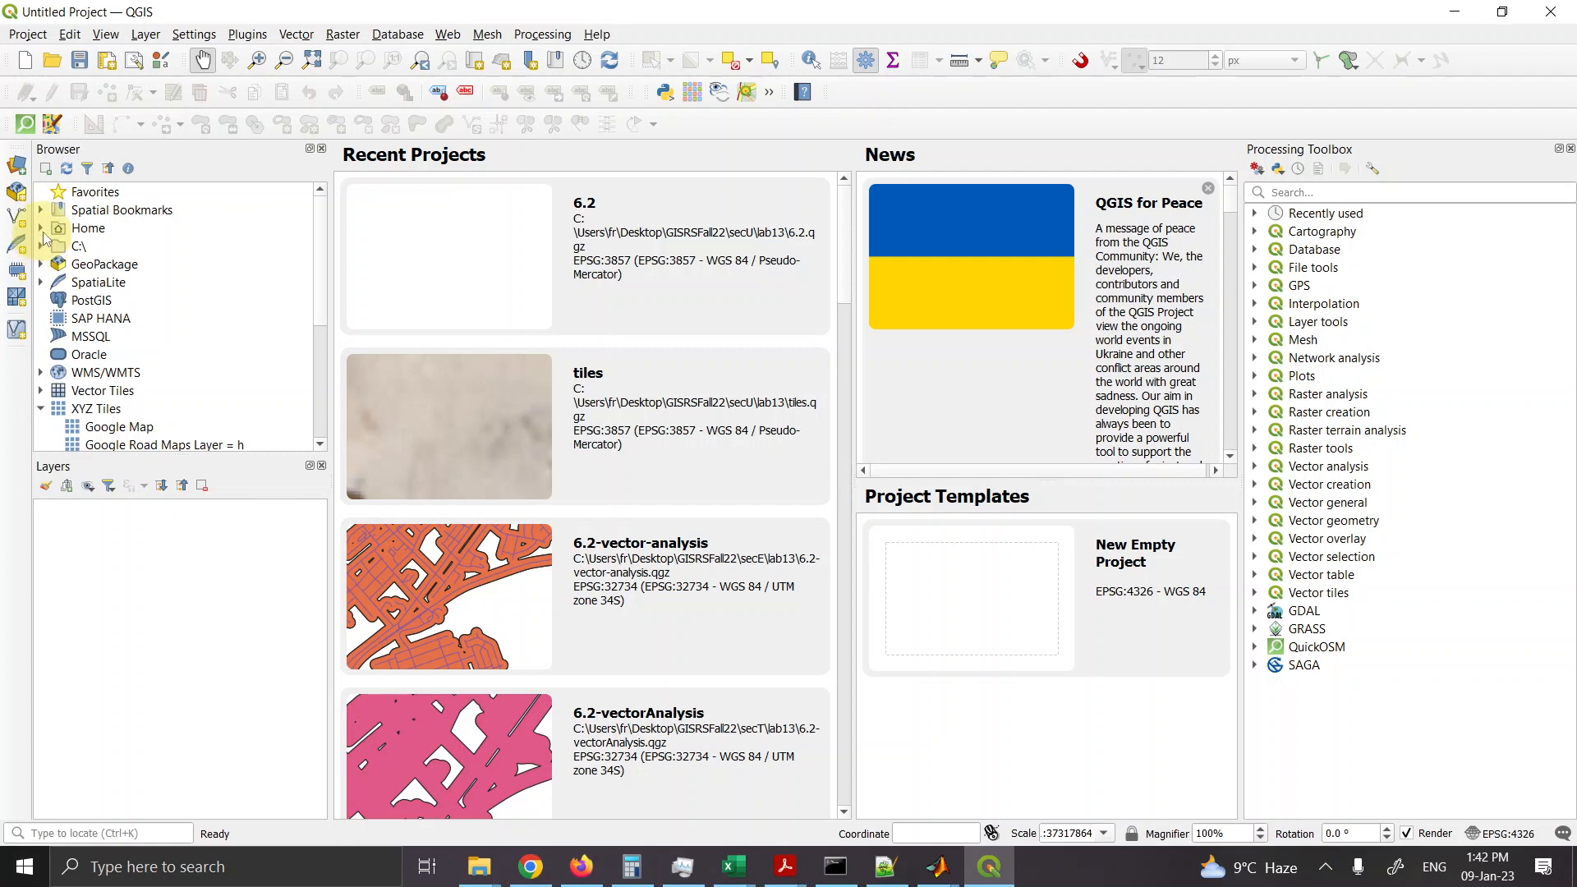
pyautogui.click(42, 232)
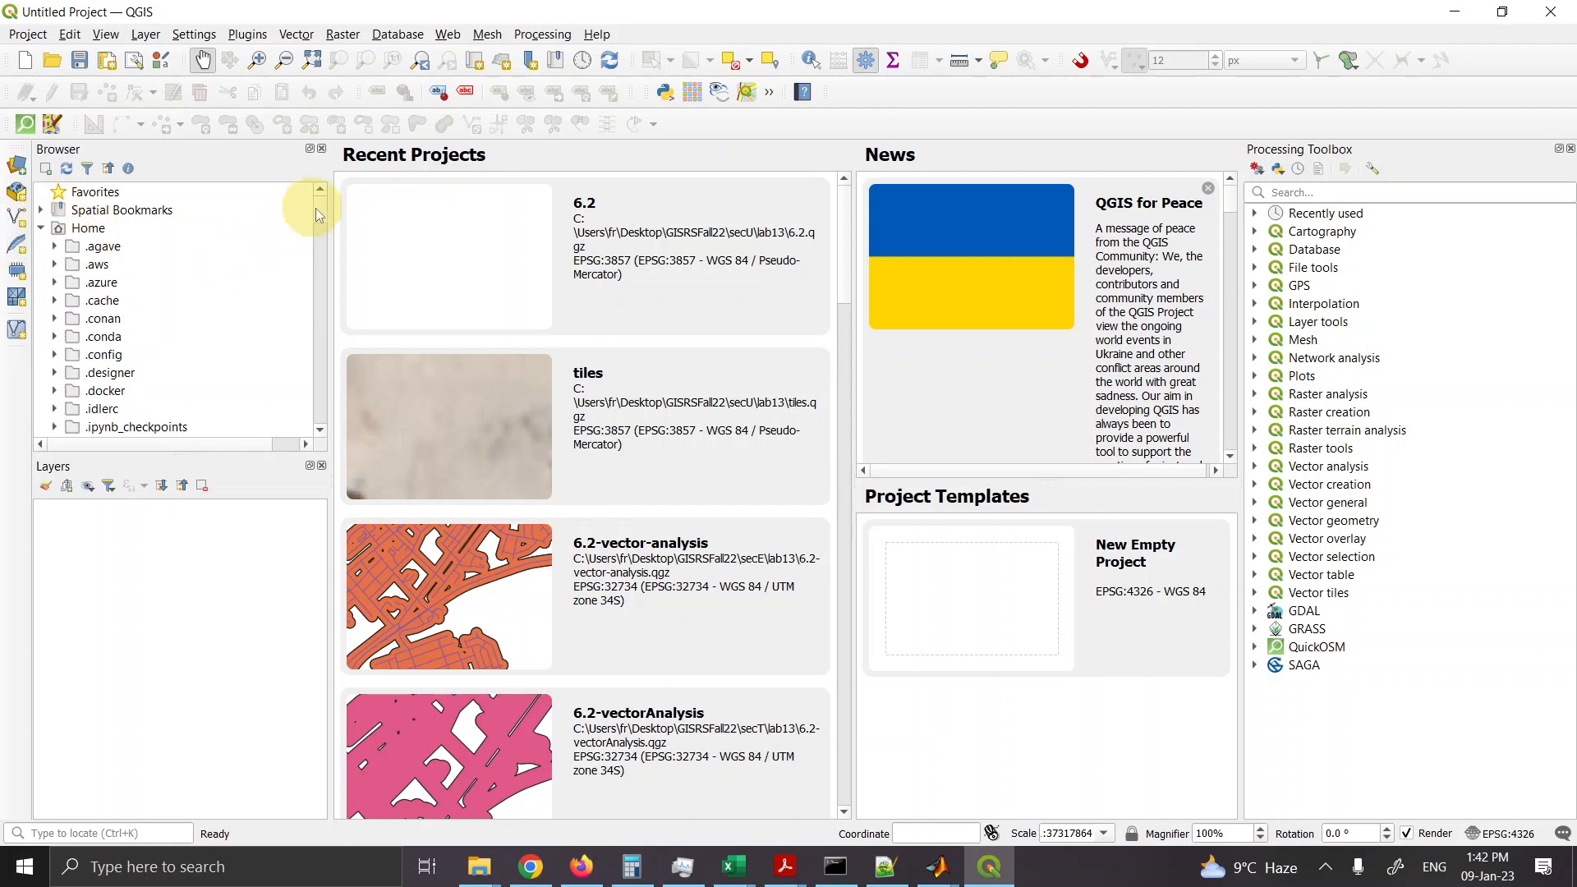
pyautogui.moveTo(316, 208); pyautogui.dragTo(314, 239)
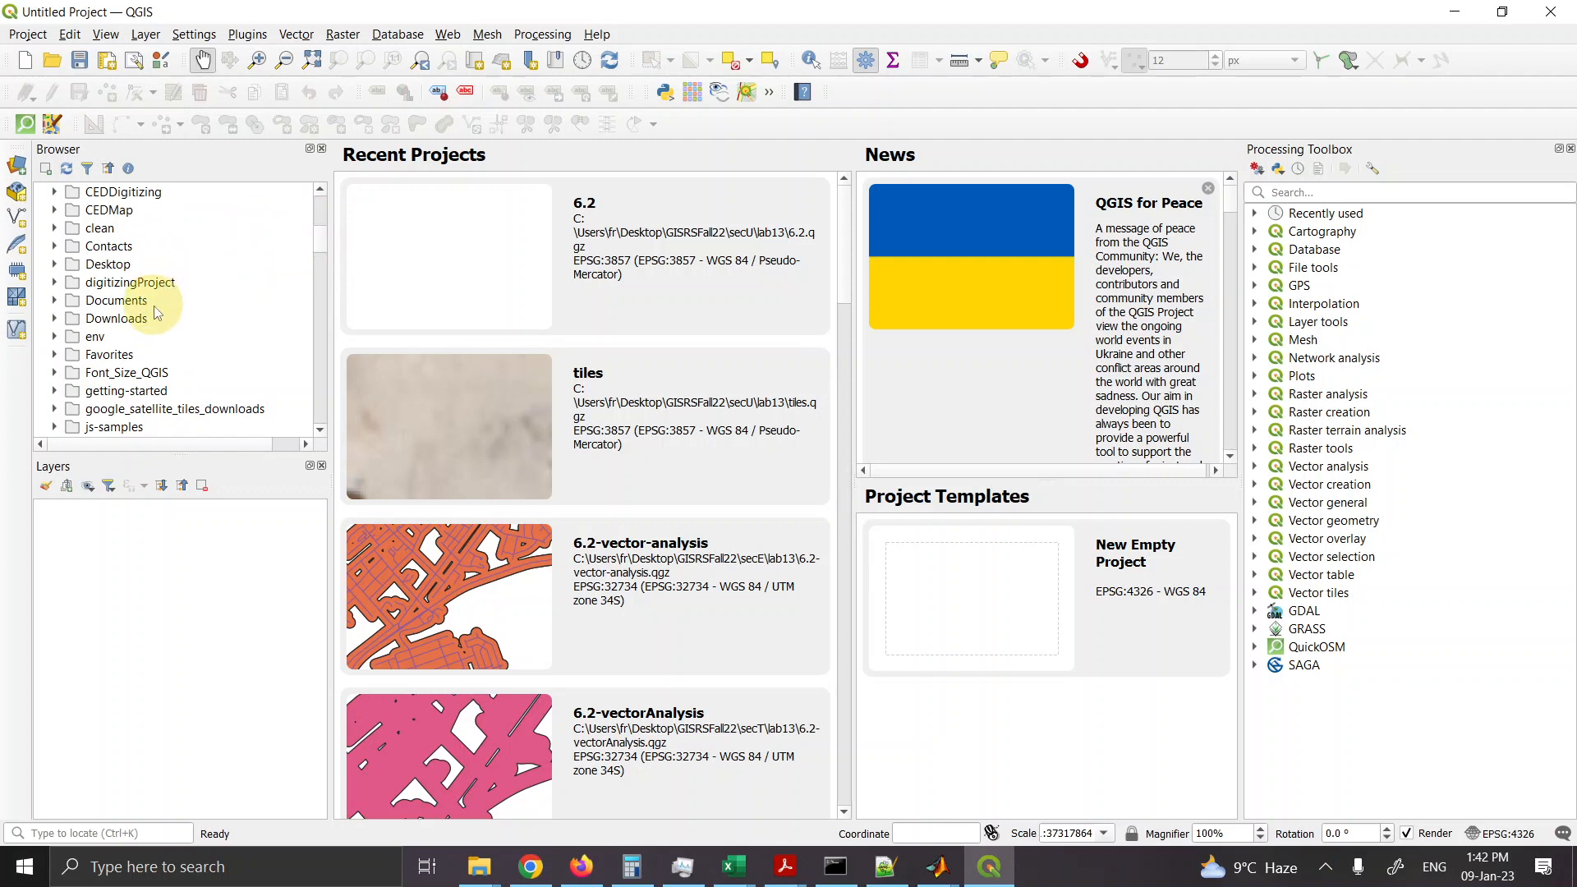
pyautogui.doubleClick(82, 264)
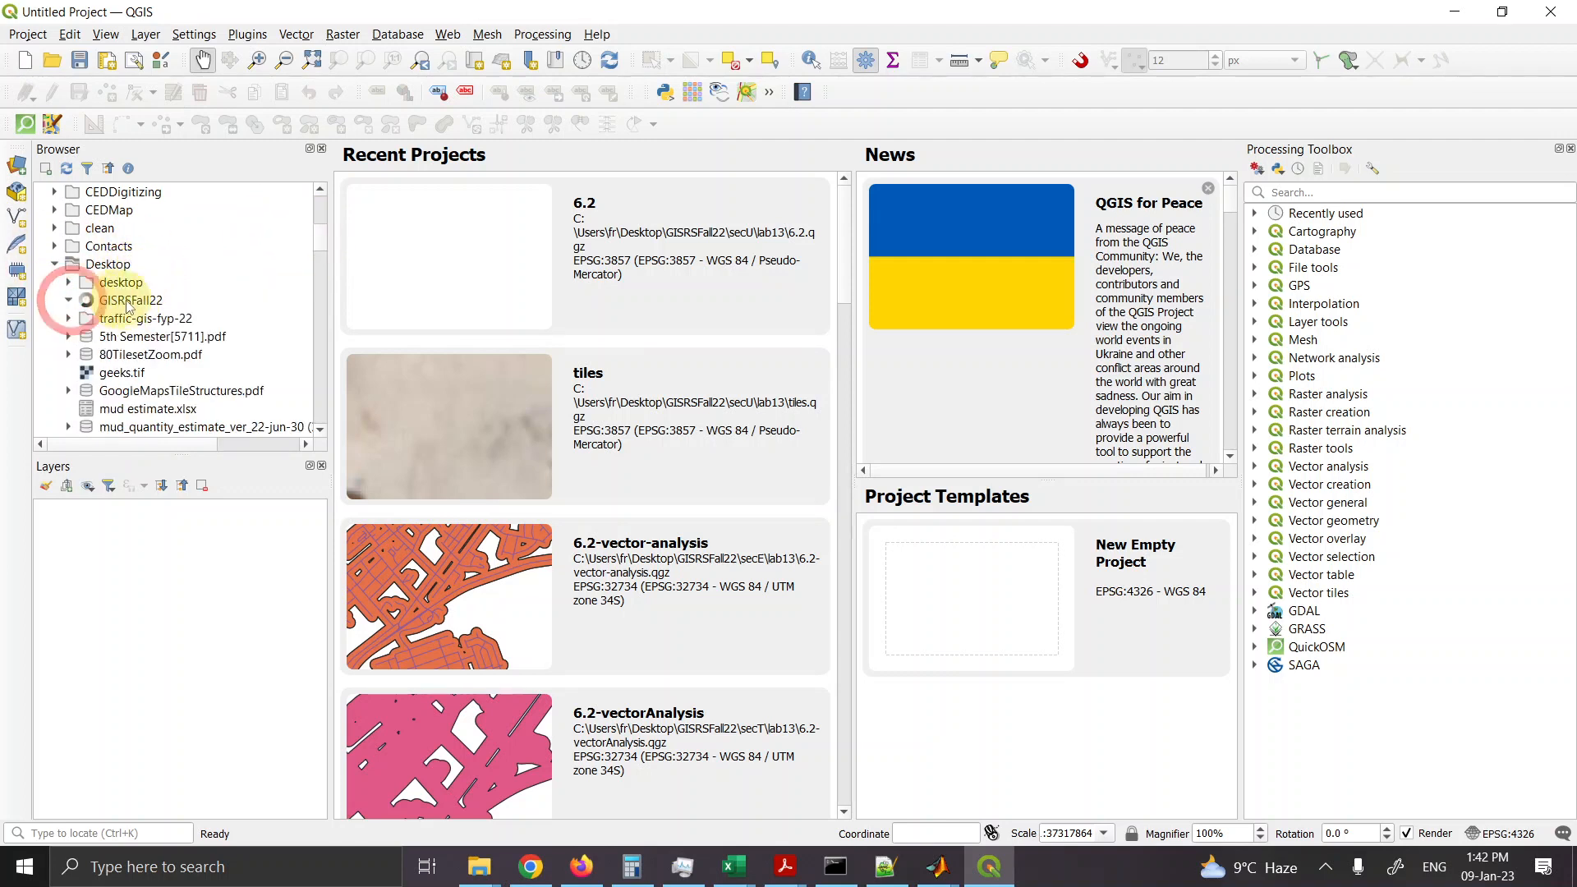
pyautogui.click(69, 299)
pyautogui.click(157, 306)
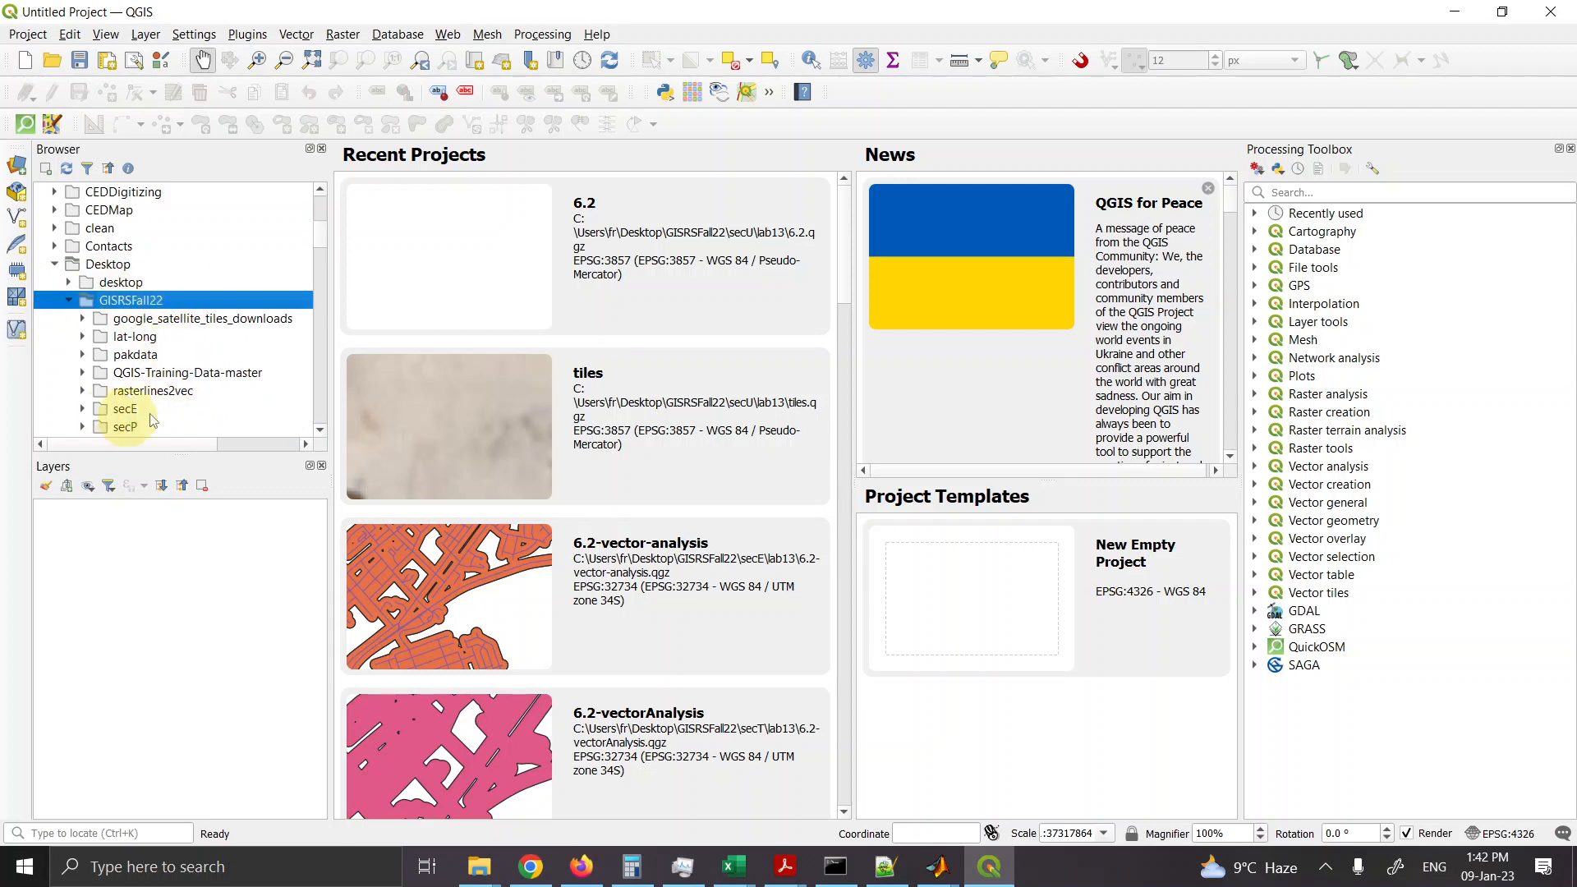
pyautogui.doubleClick(319, 429)
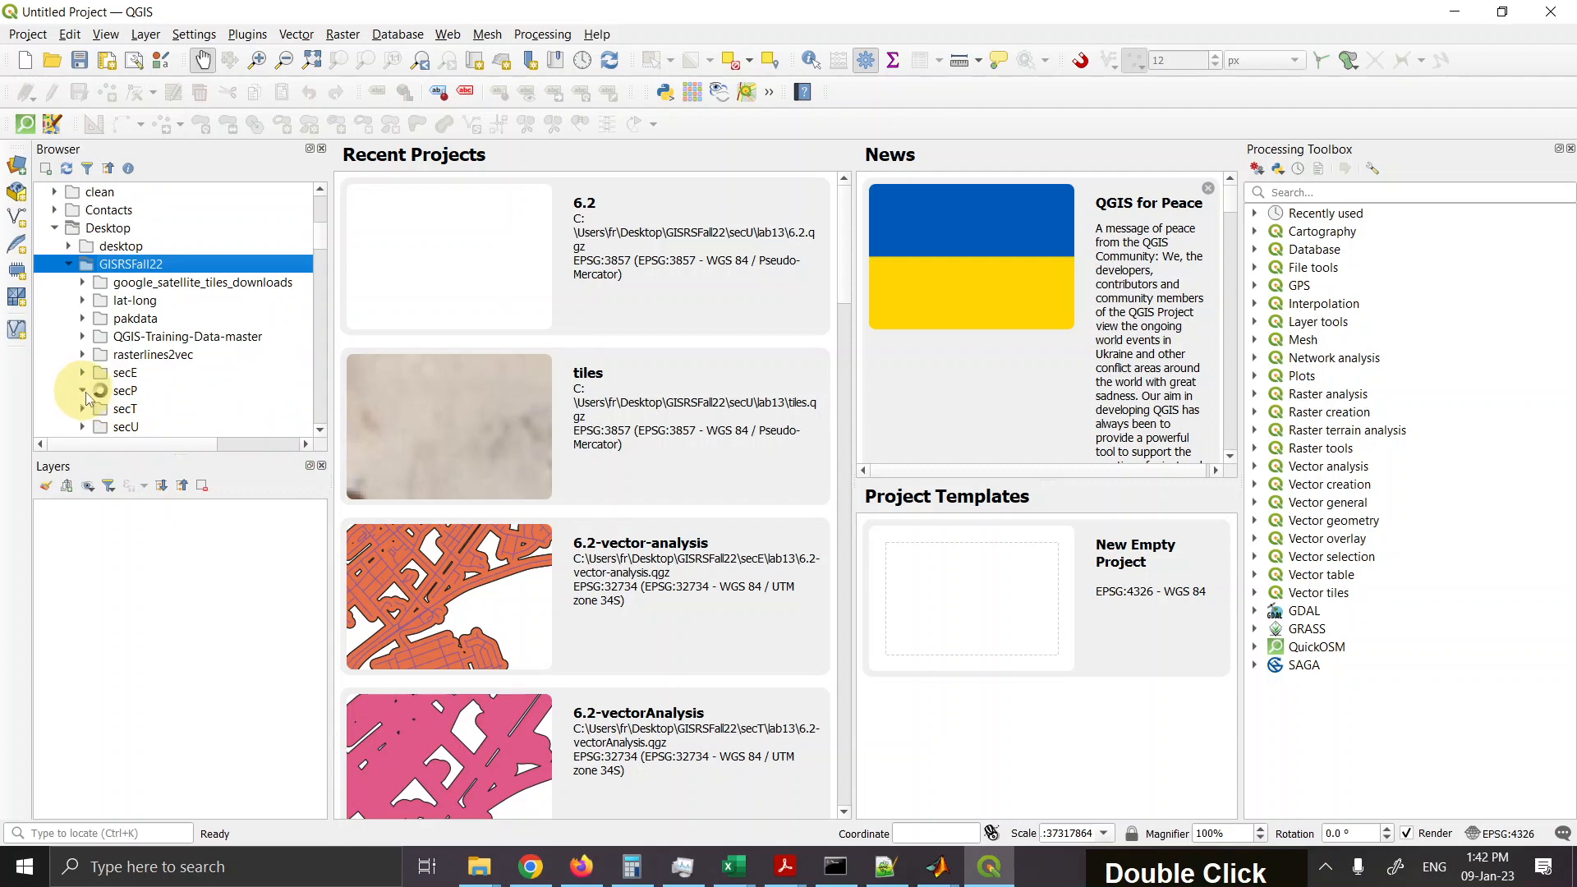
pyautogui.click(123, 393)
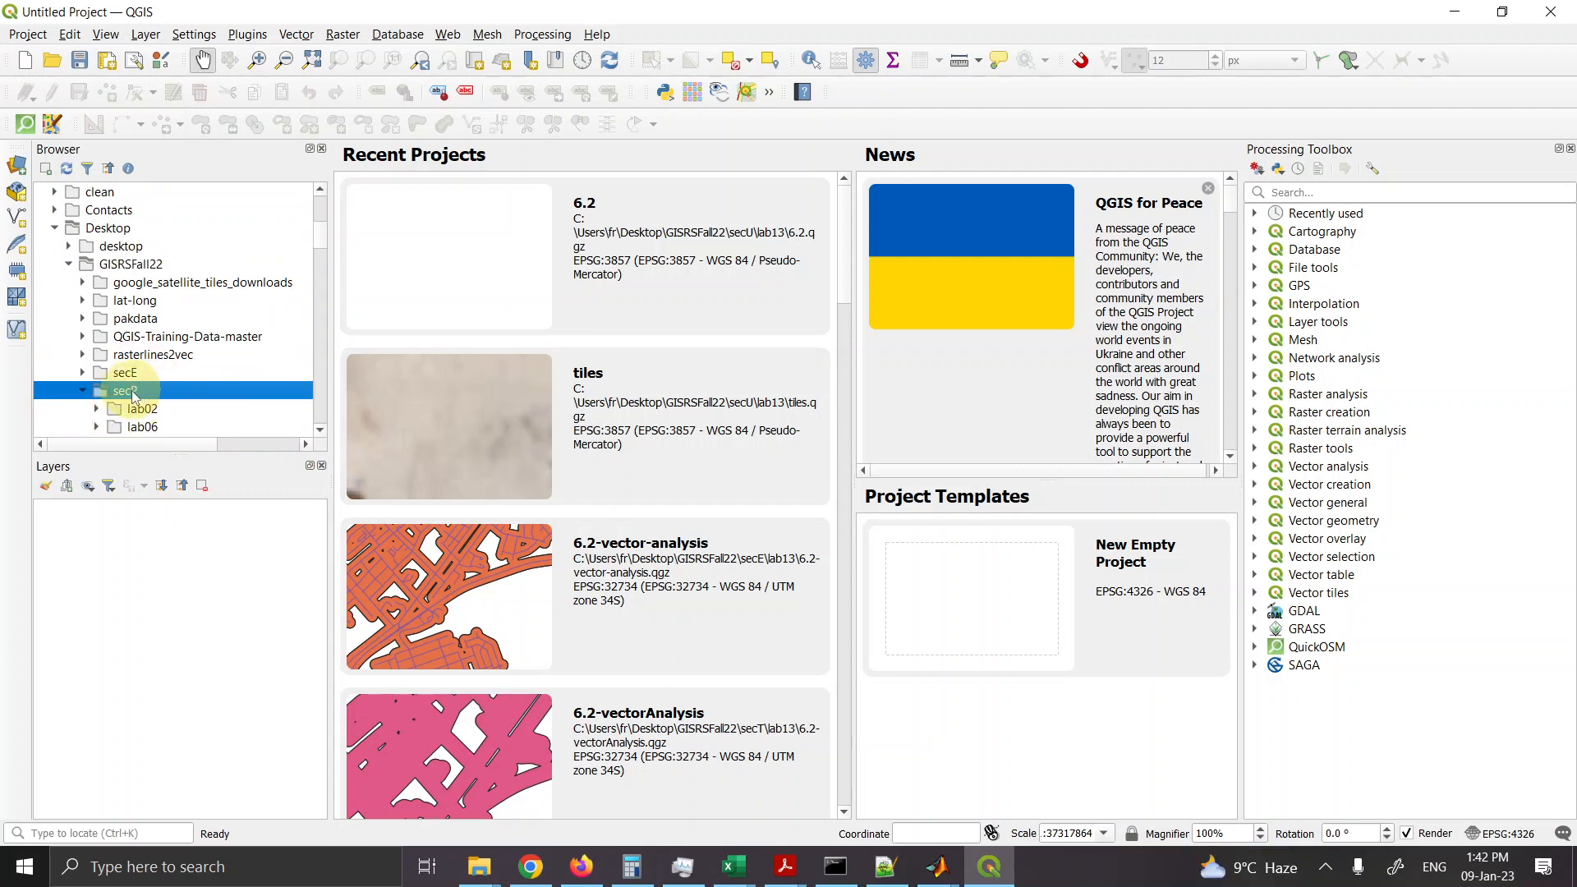
pyautogui.doubleClick(320, 429)
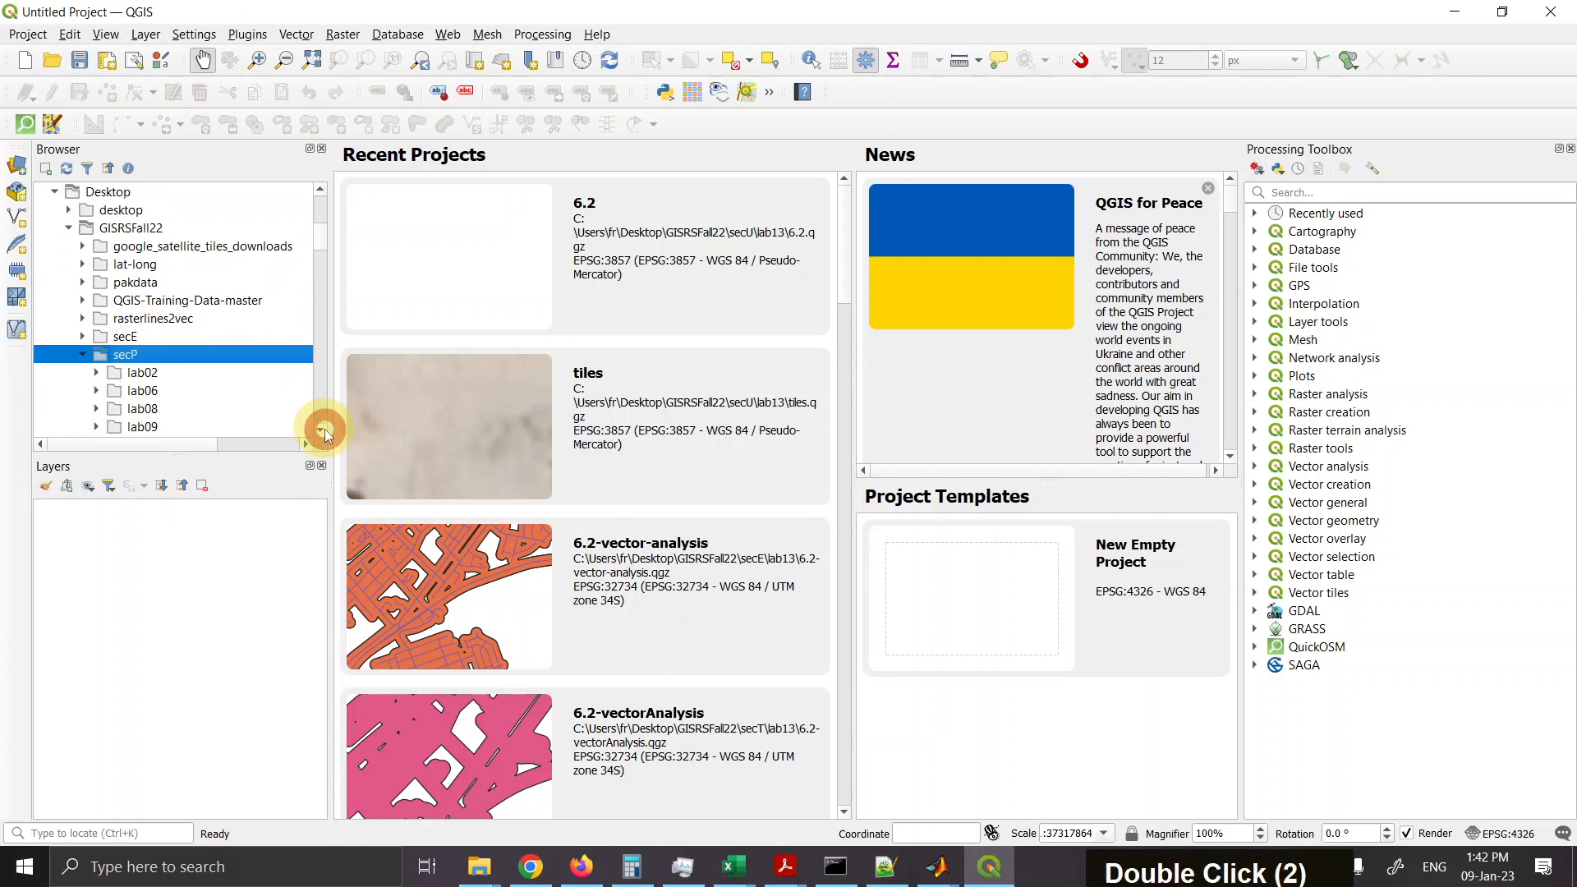
pyautogui.click(82, 354)
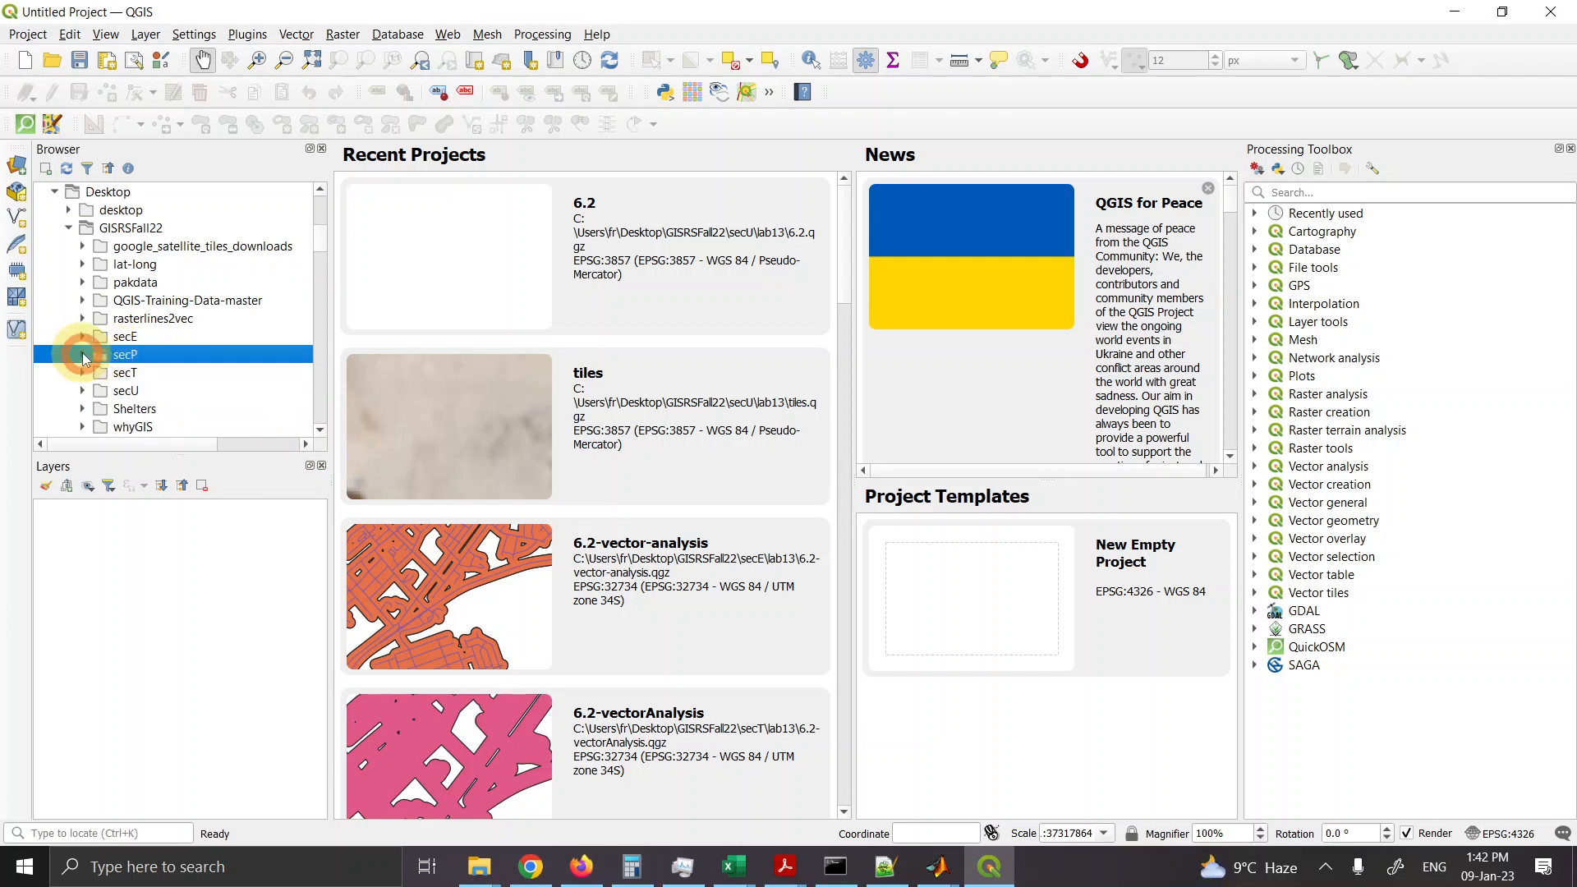
# Step: Create a new directory named shelter_hw inside the GISRSFall22 folder
pyautogui.click(142, 229)
pyautogui.rightClick(142, 231)
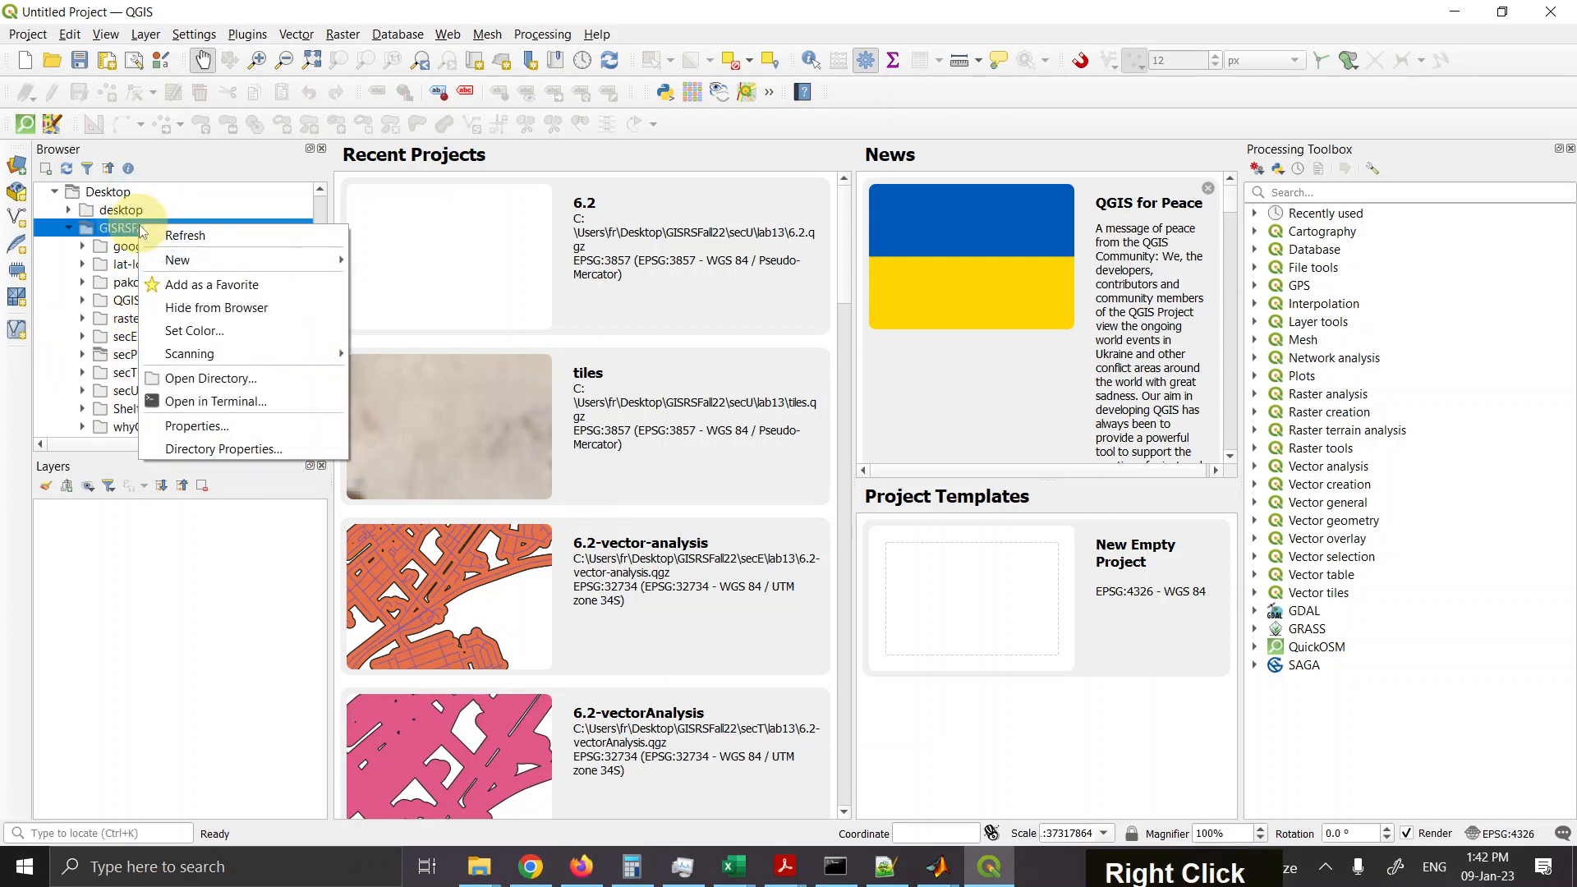
pyautogui.moveTo(222, 260)
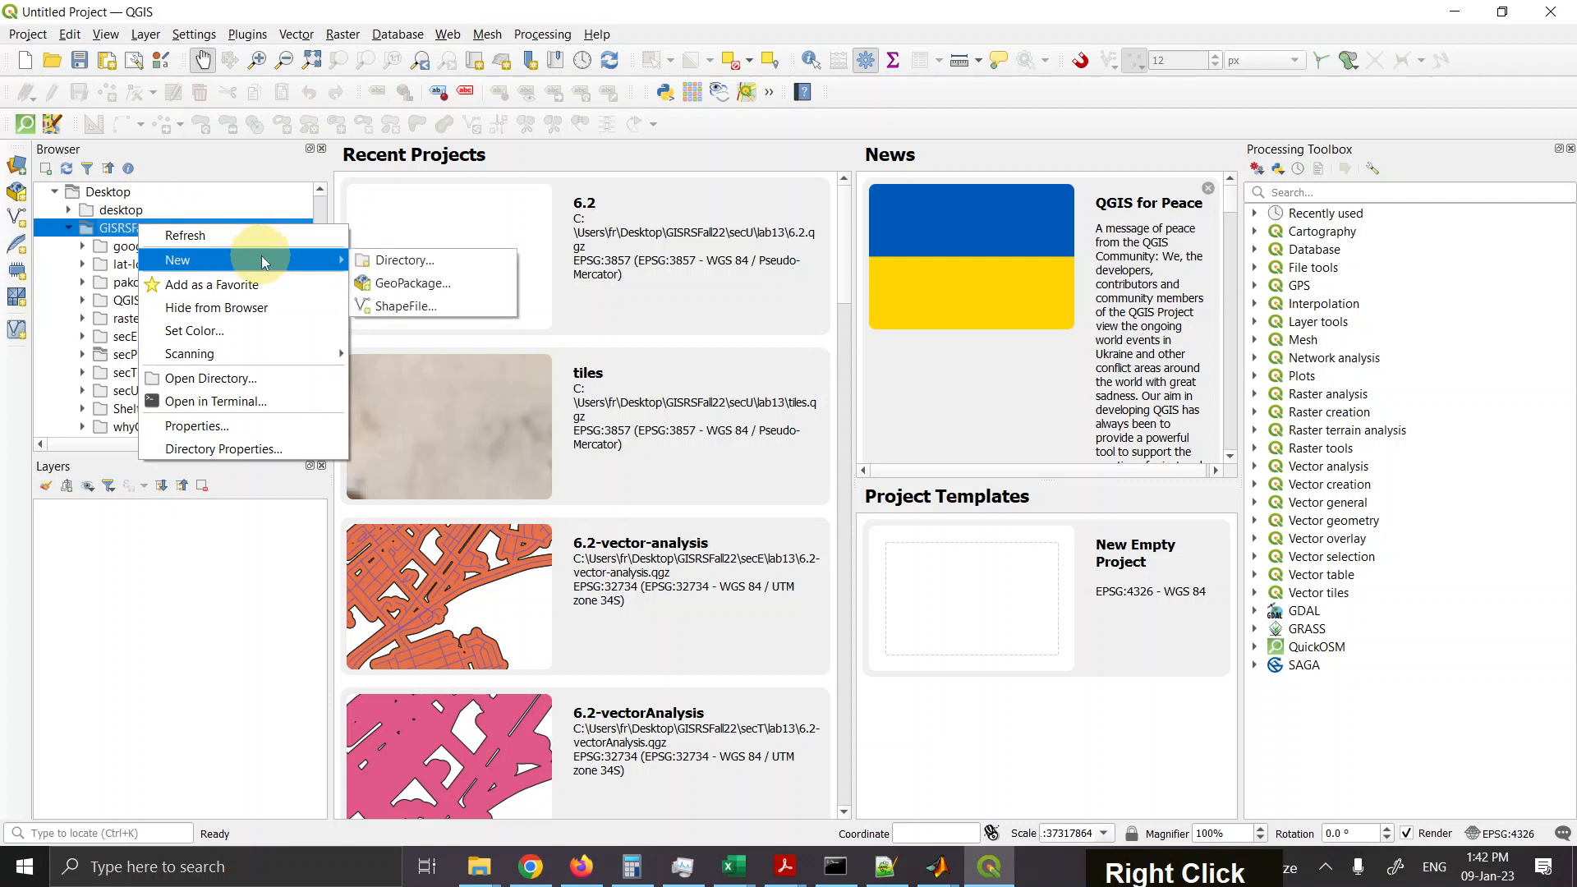
pyautogui.click(401, 261)
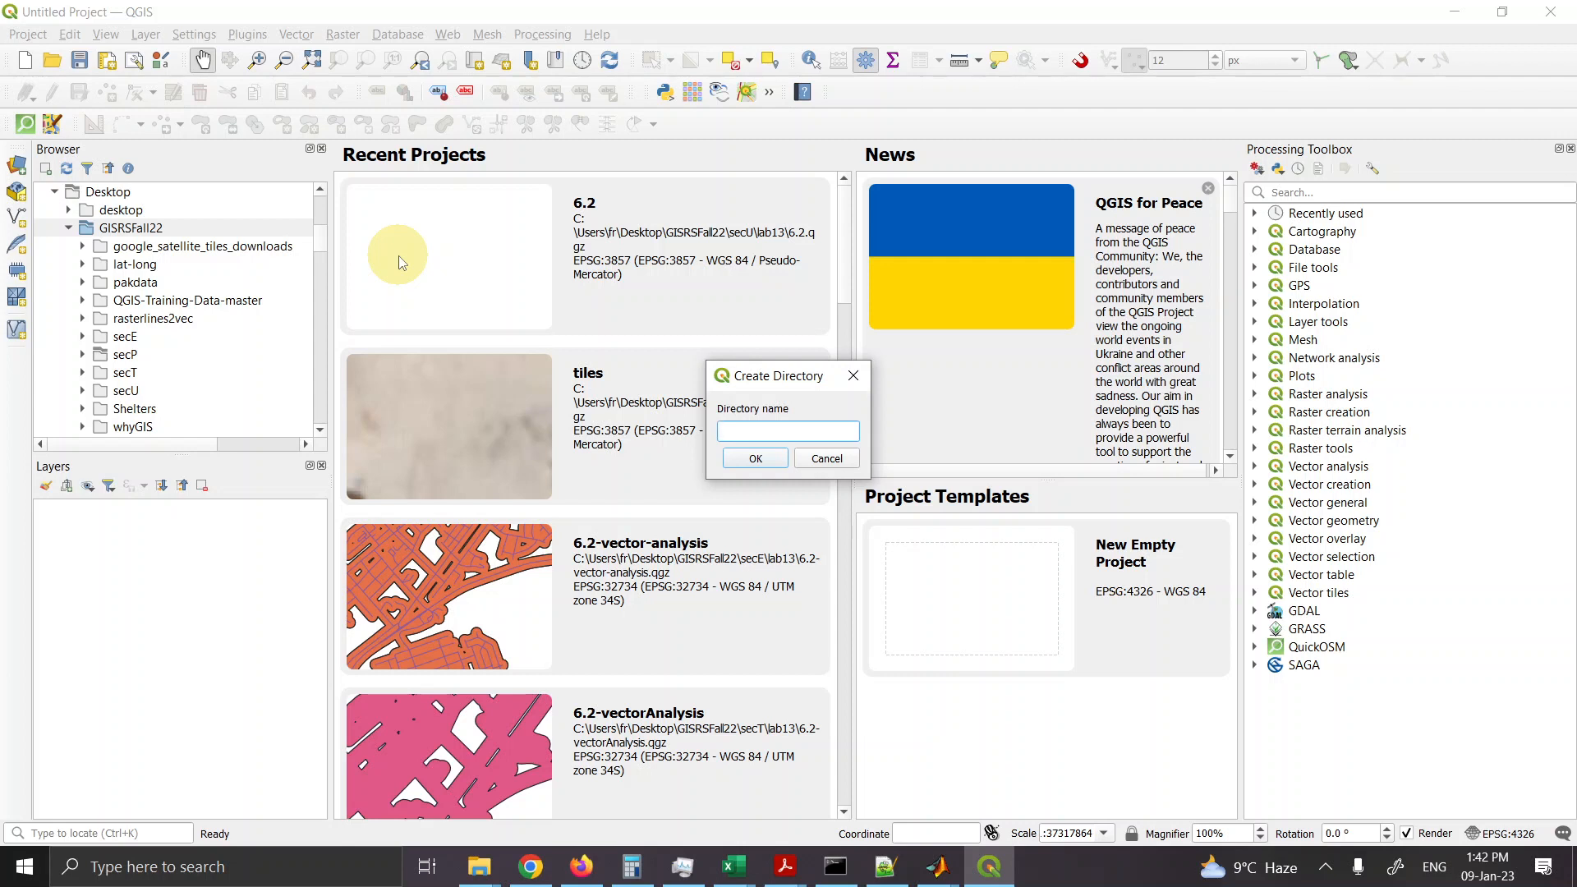
pyautogui.write('shelter_hw')
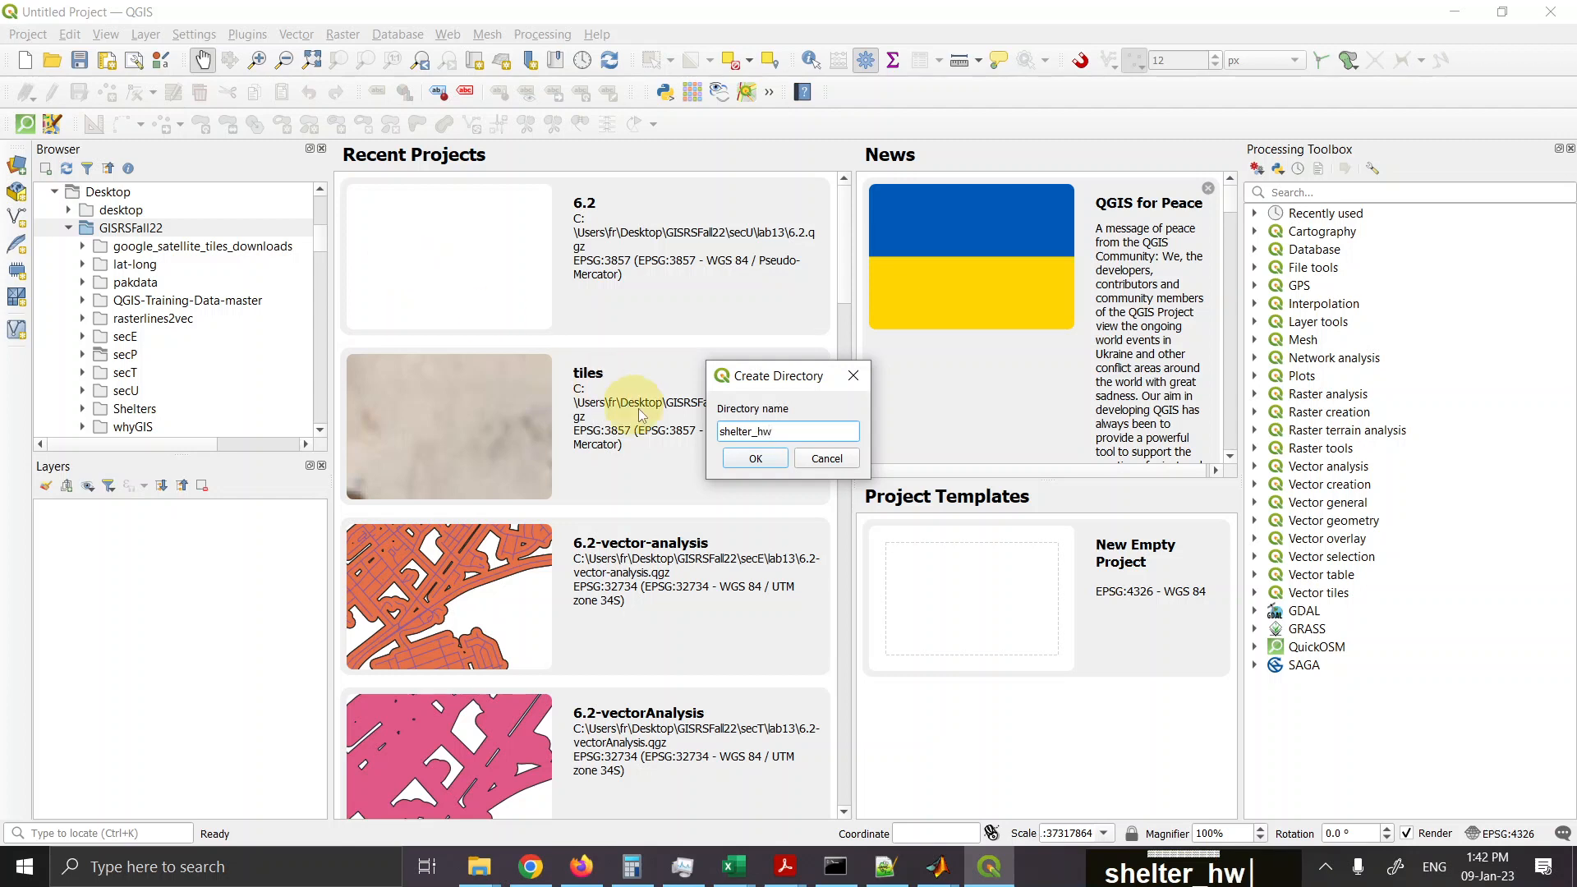
pyautogui.click(756, 461)
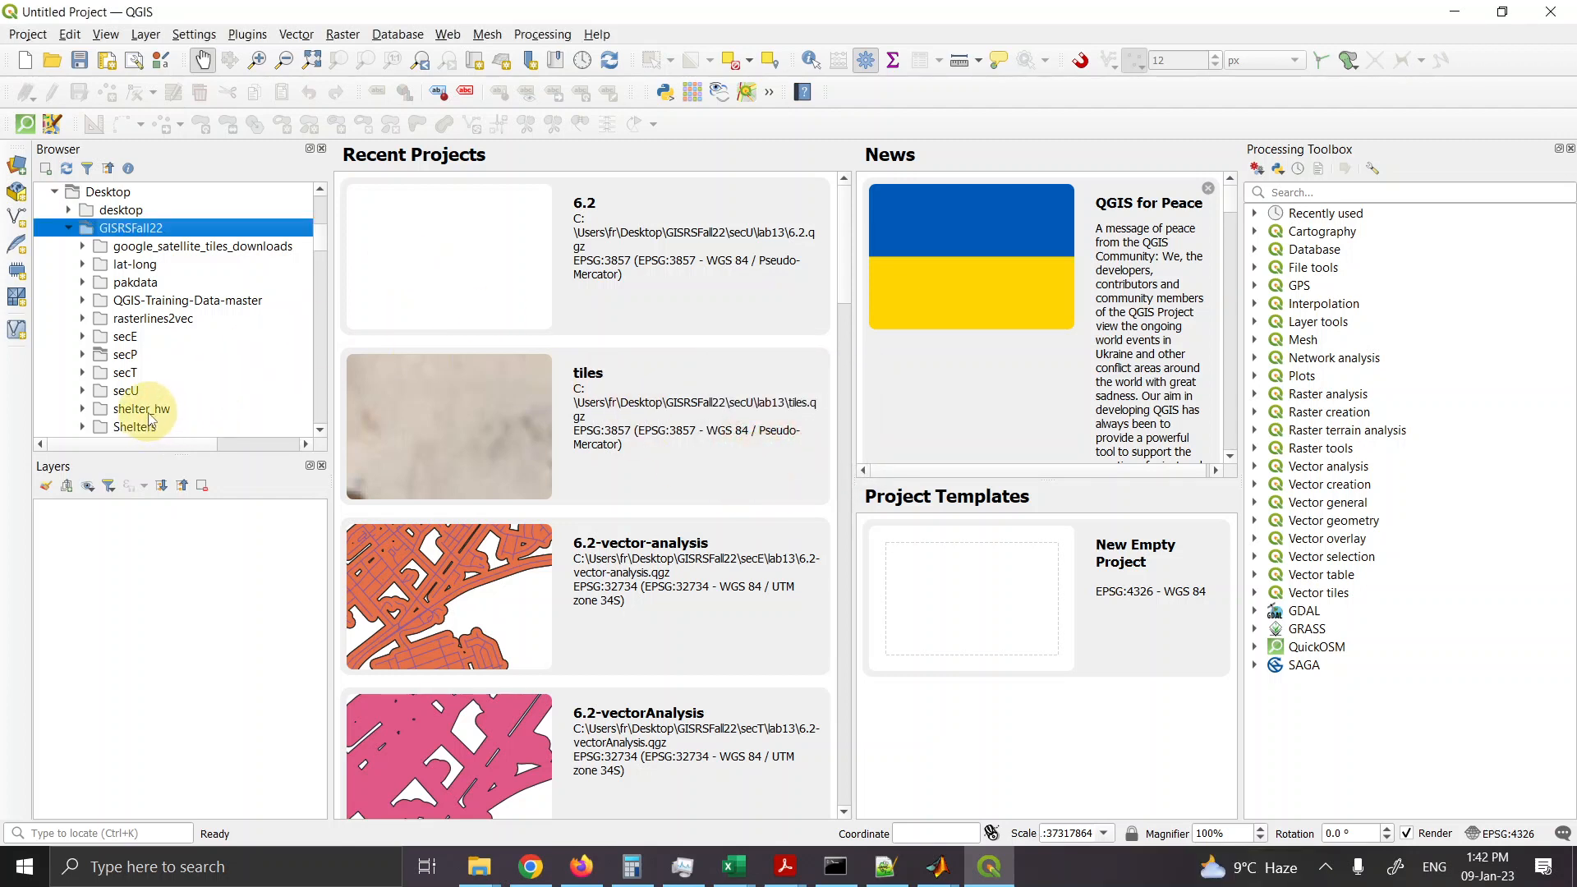
# Step: Create a subdirectory named data inside the shelter_hw folder
pyautogui.click(149, 411)
pyautogui.click(82, 410)
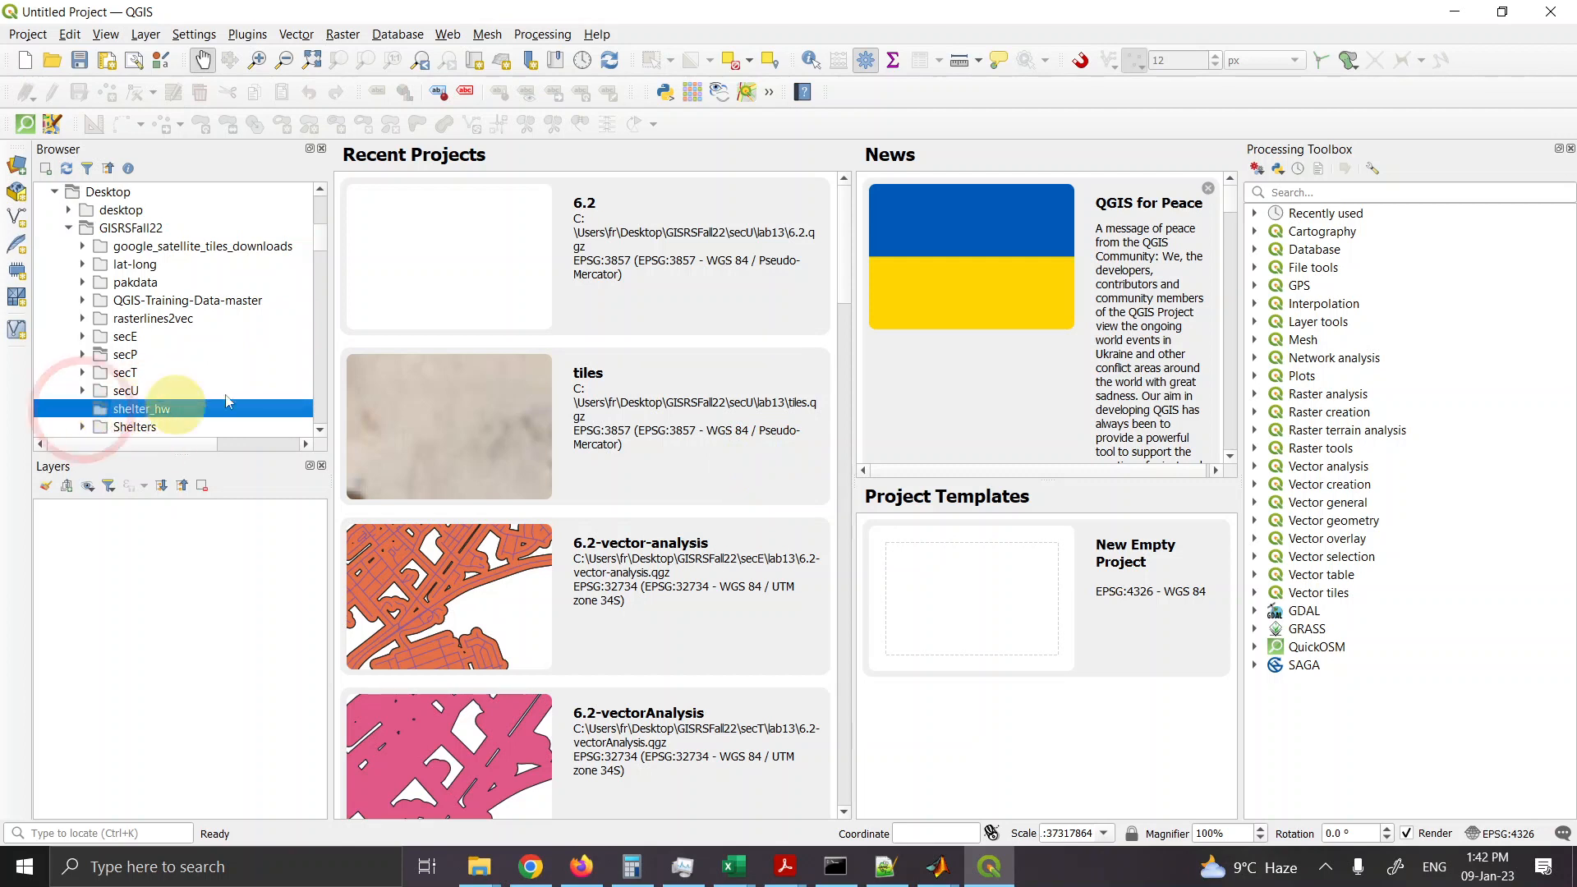
pyautogui.click(318, 432)
pyautogui.doubleClick(319, 432)
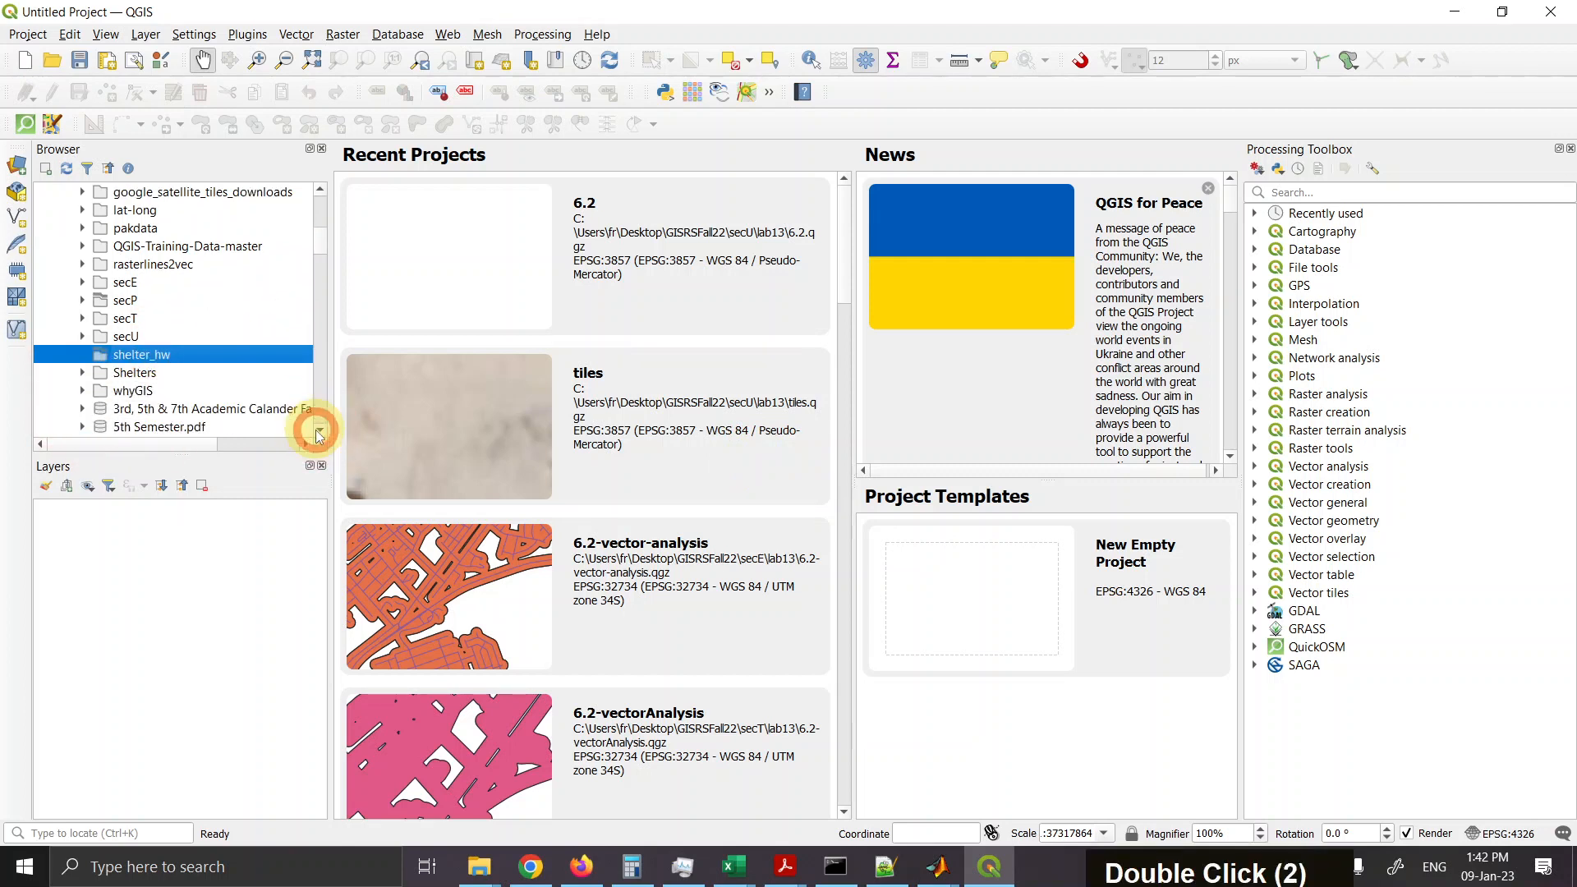
pyautogui.rightClick(148, 357)
pyautogui.moveTo(271, 387)
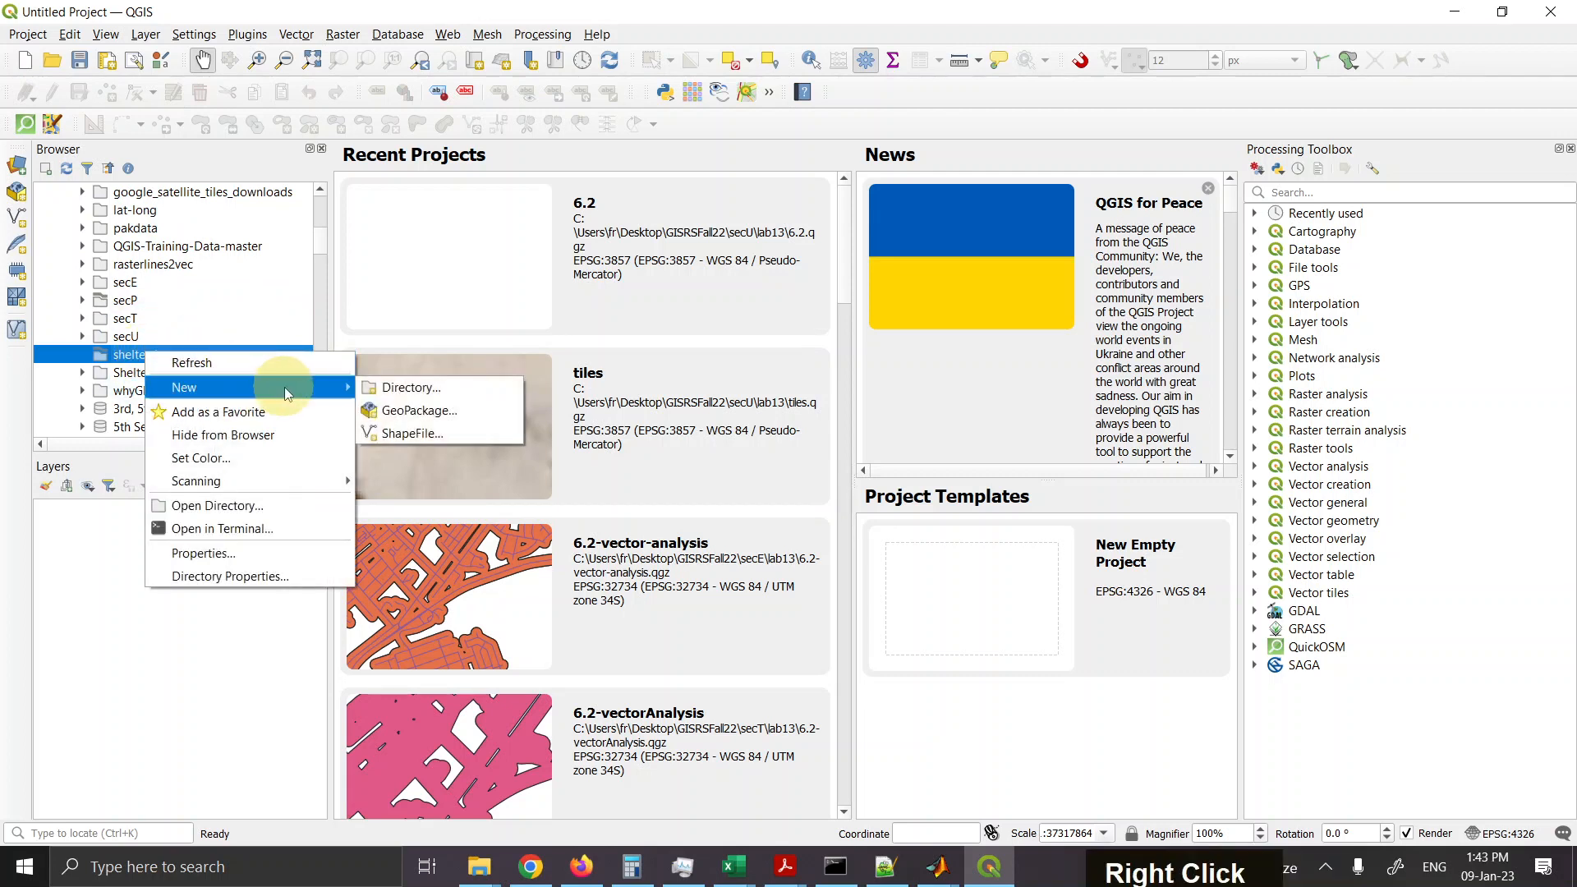
pyautogui.click(430, 398)
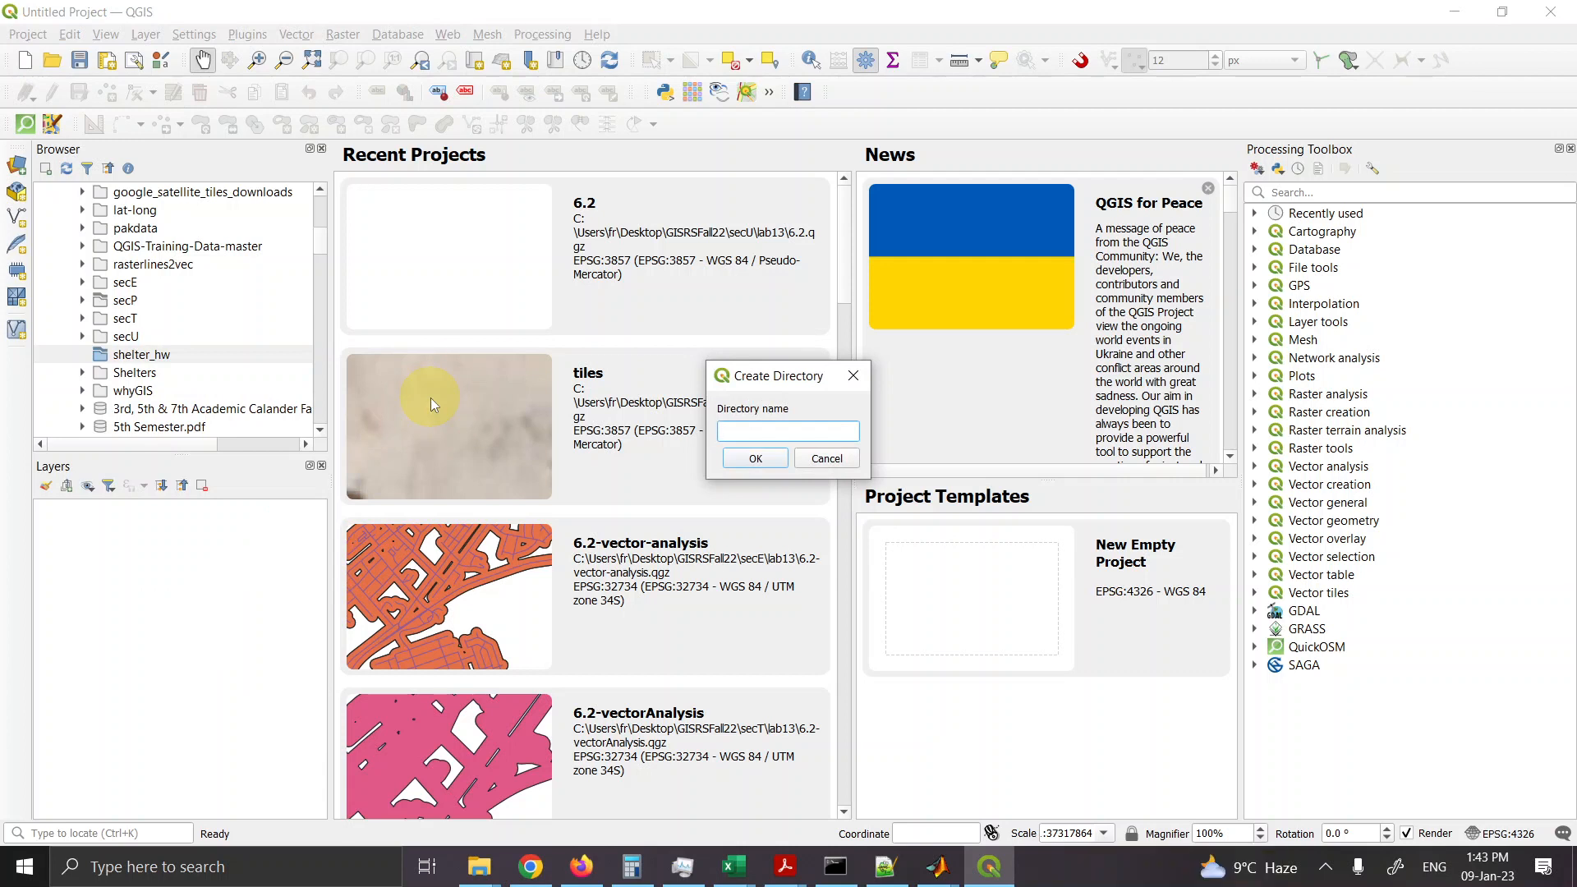
pyautogui.write('data')
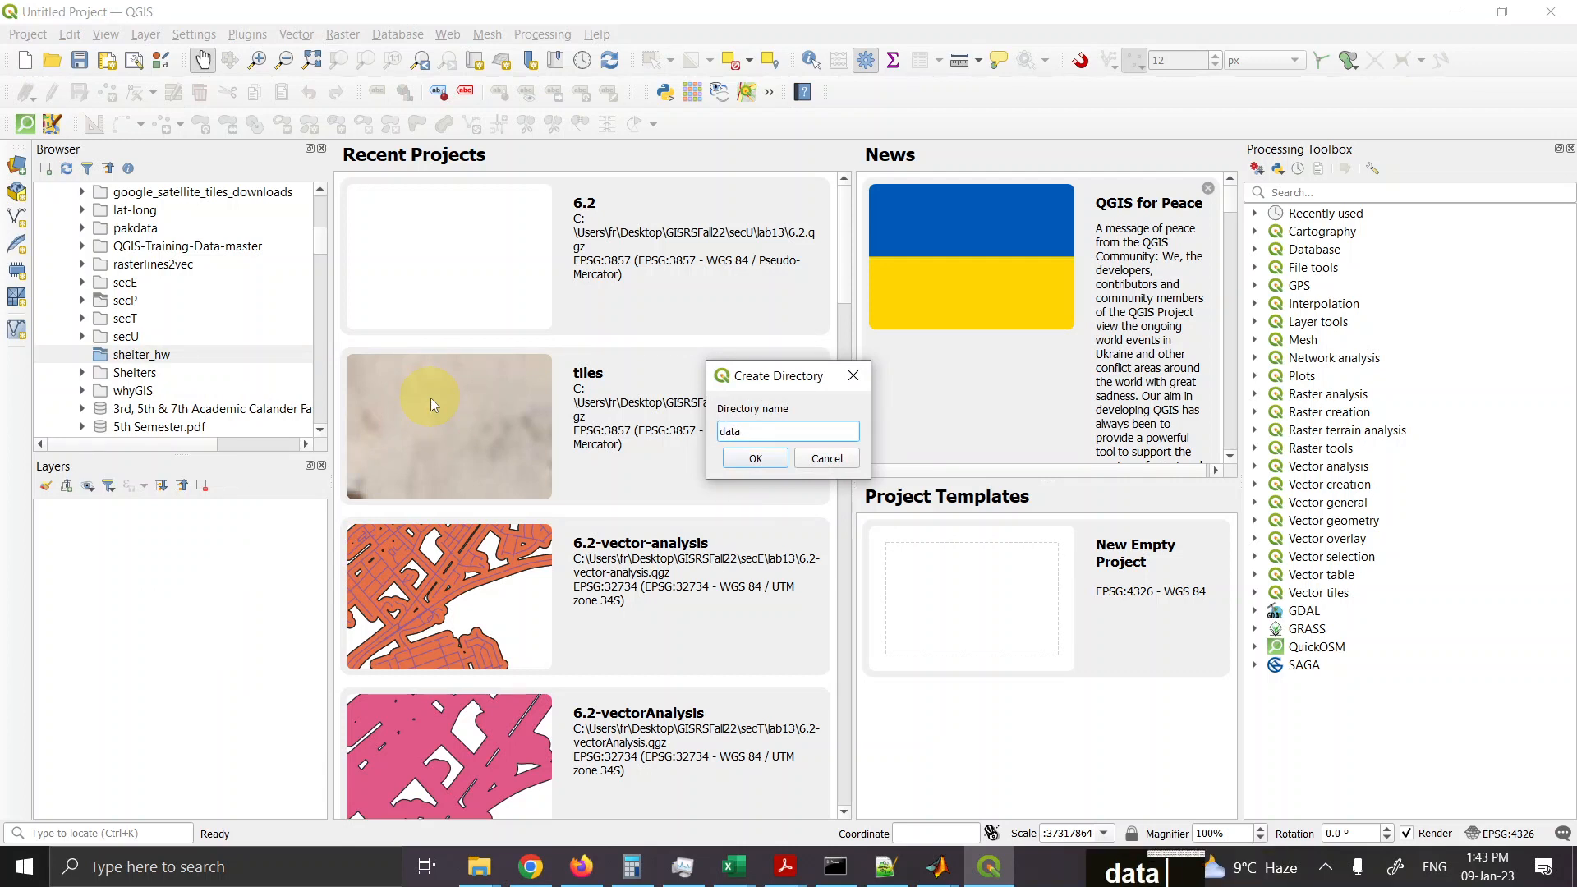
pyautogui.press('Return')
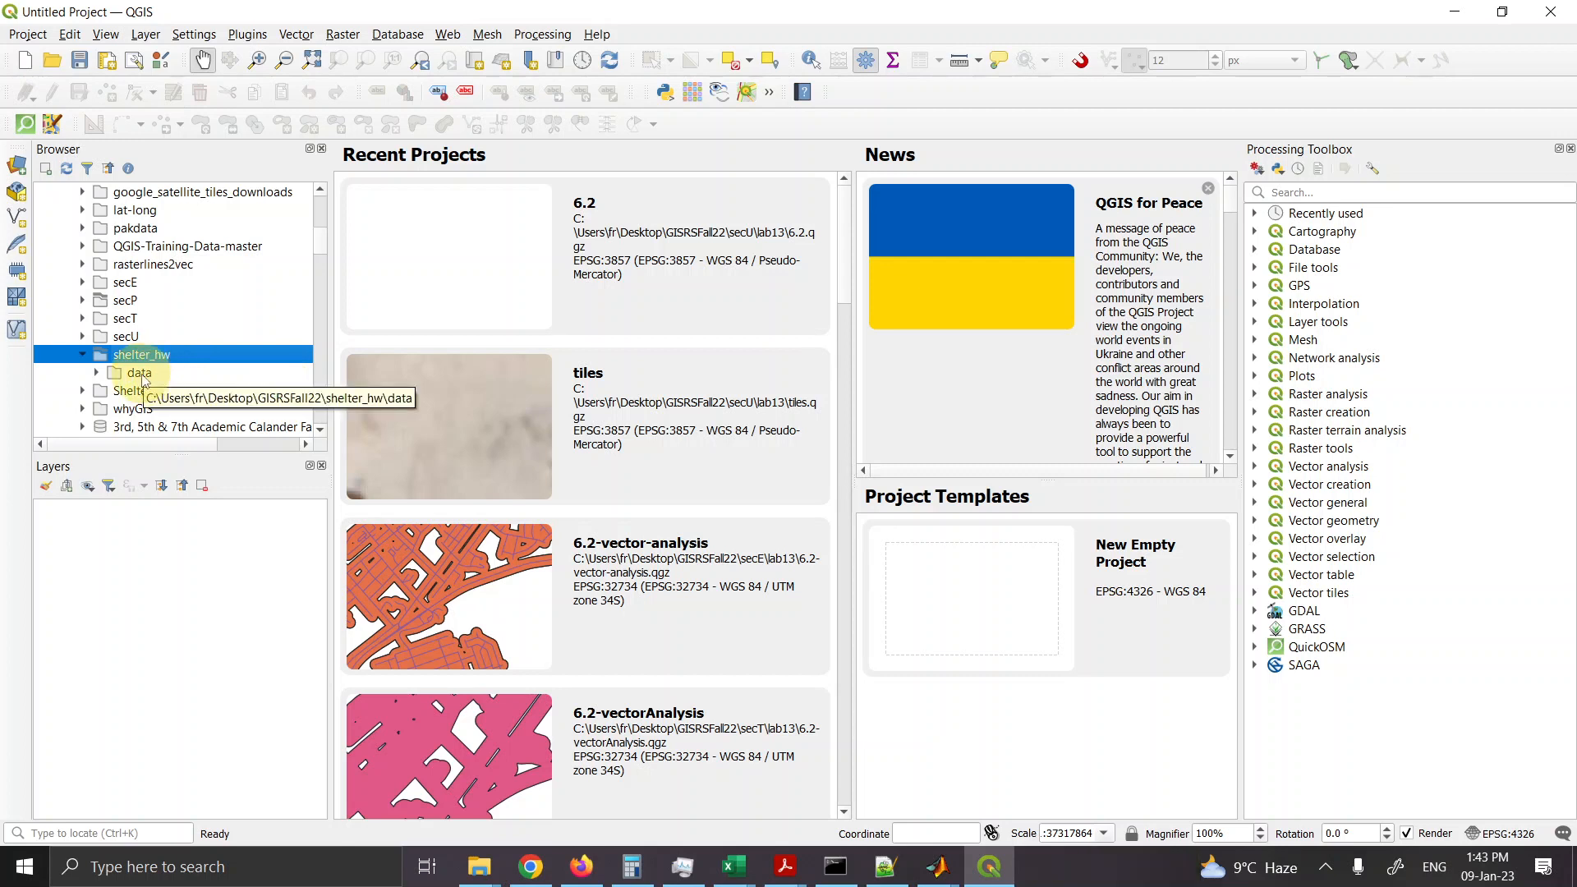
# Step: Expand pakdata and its geoBoundaries-PAK-ADM3-all (1) folder, widening the Browser to read the full file names
pyautogui.click(83, 229)
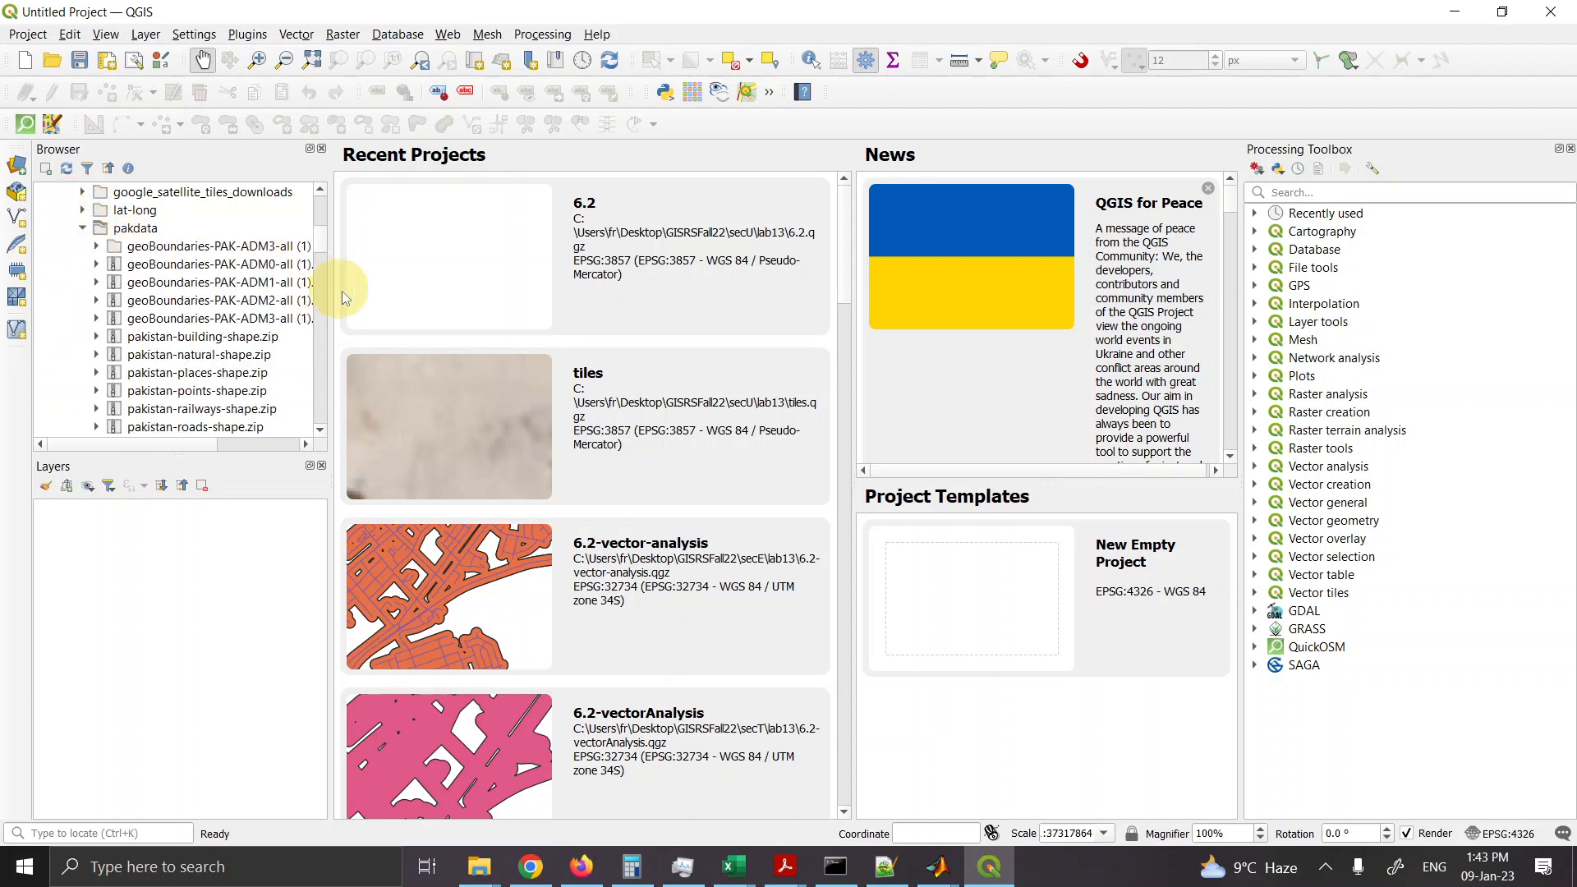
pyautogui.moveTo(331, 287); pyautogui.dragTo(560, 310)
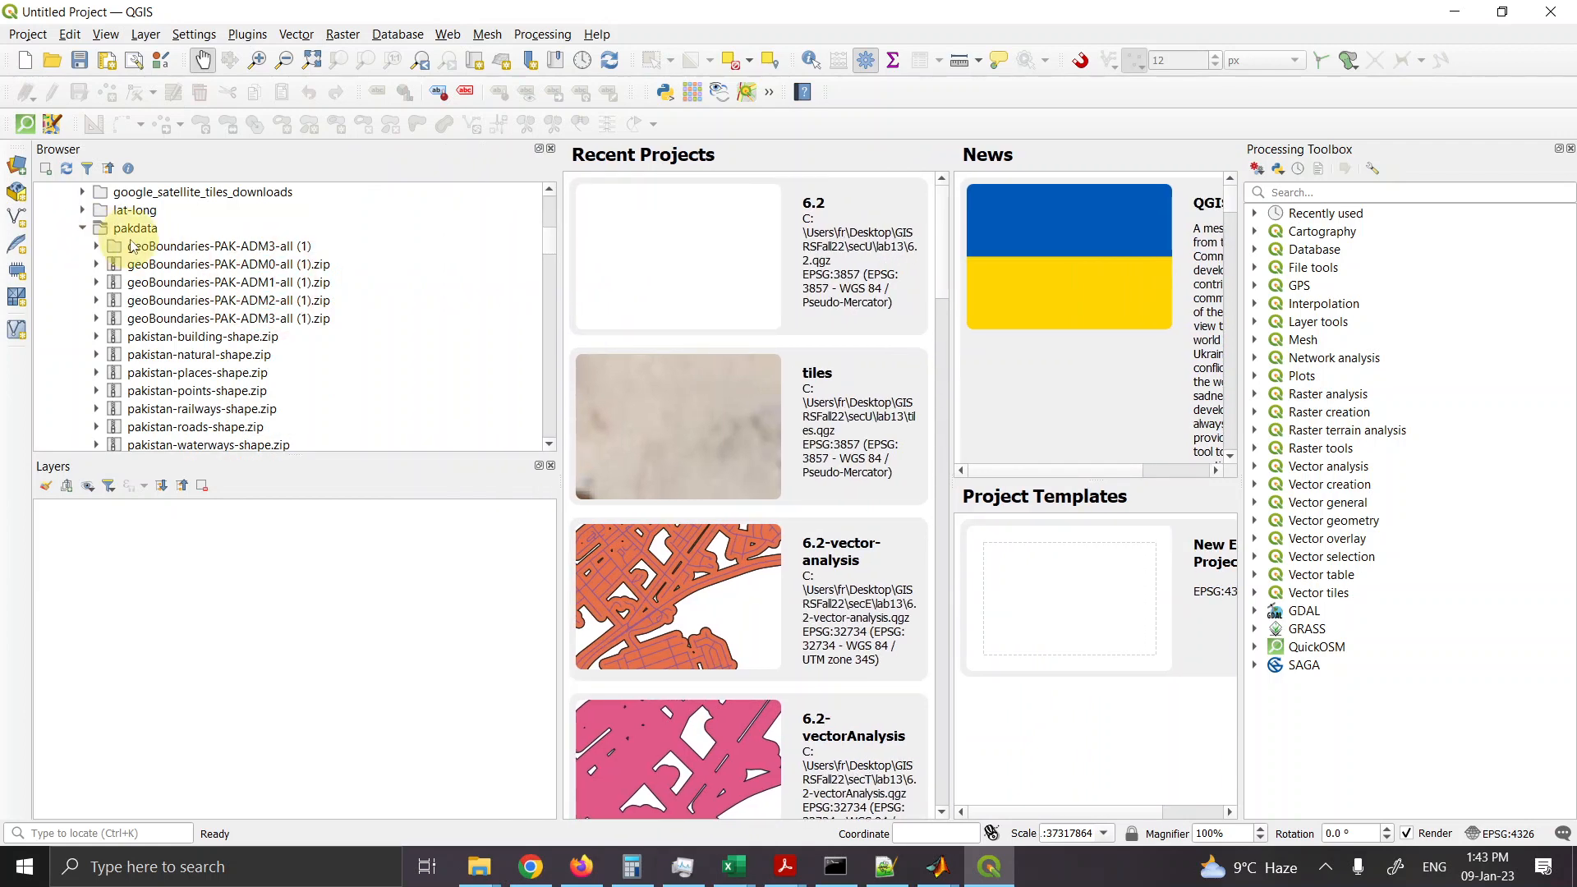
pyautogui.click(127, 246)
pyautogui.rightClick(121, 246)
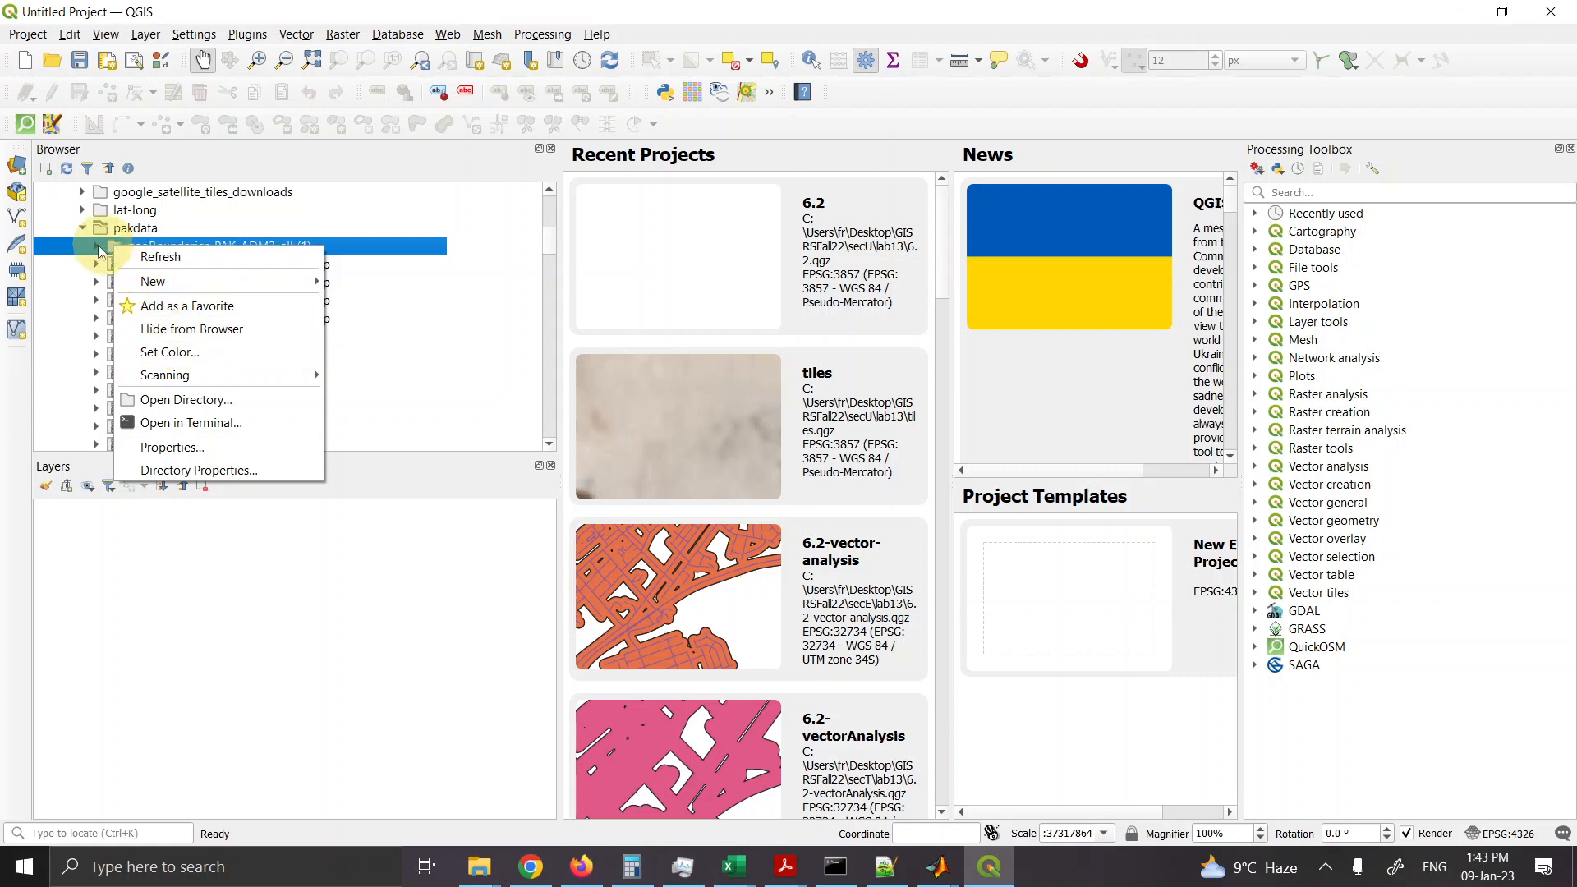
pyautogui.click(95, 248)
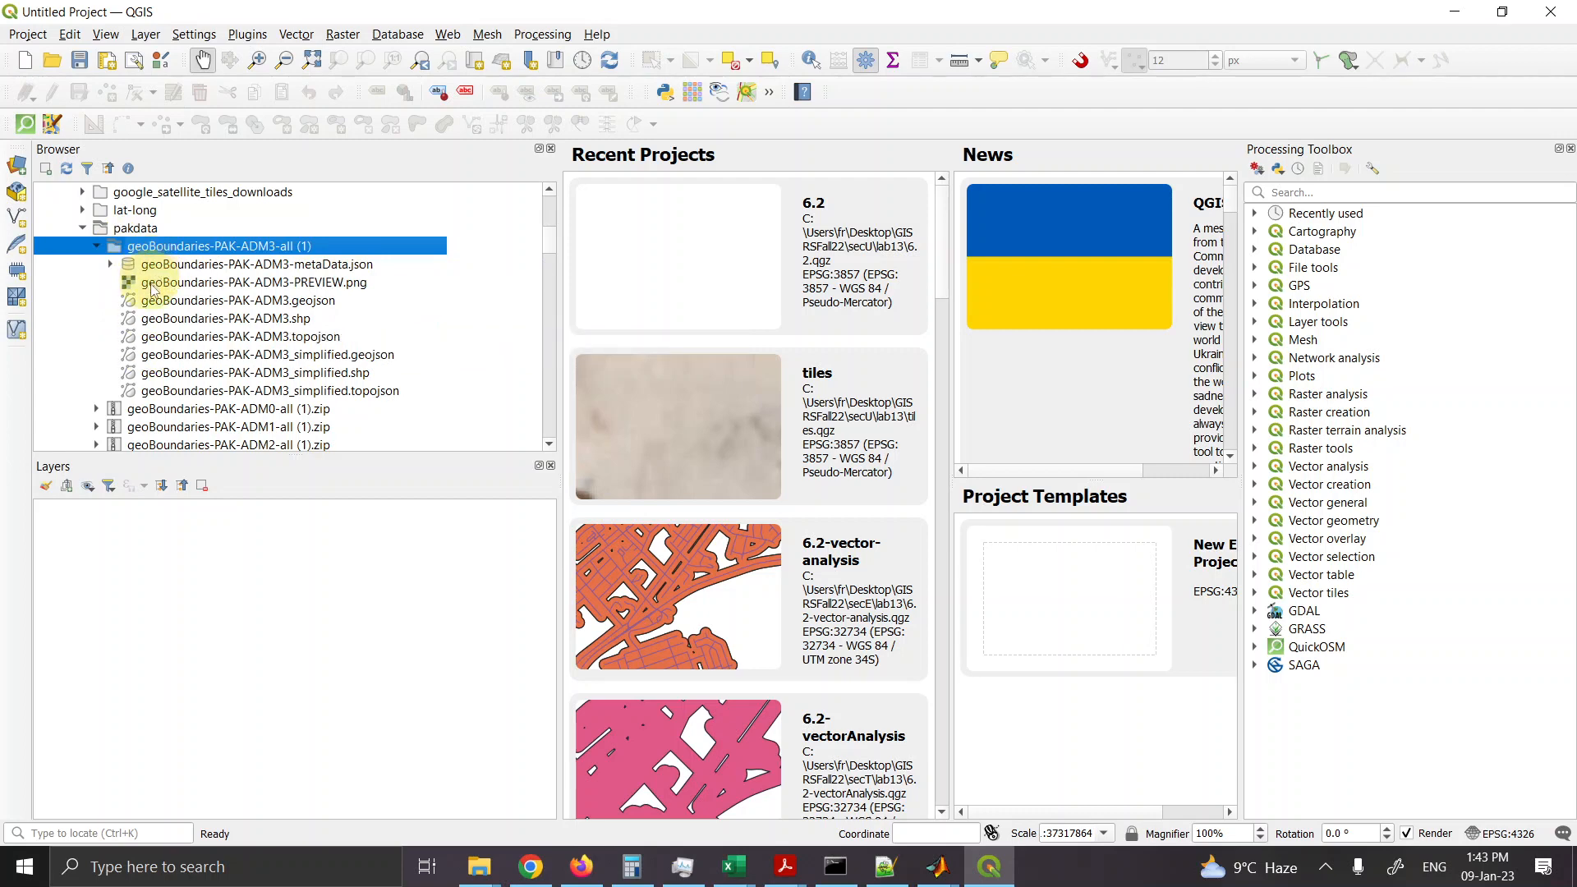
pyautogui.rightClick(134, 247)
pyautogui.click(120, 250)
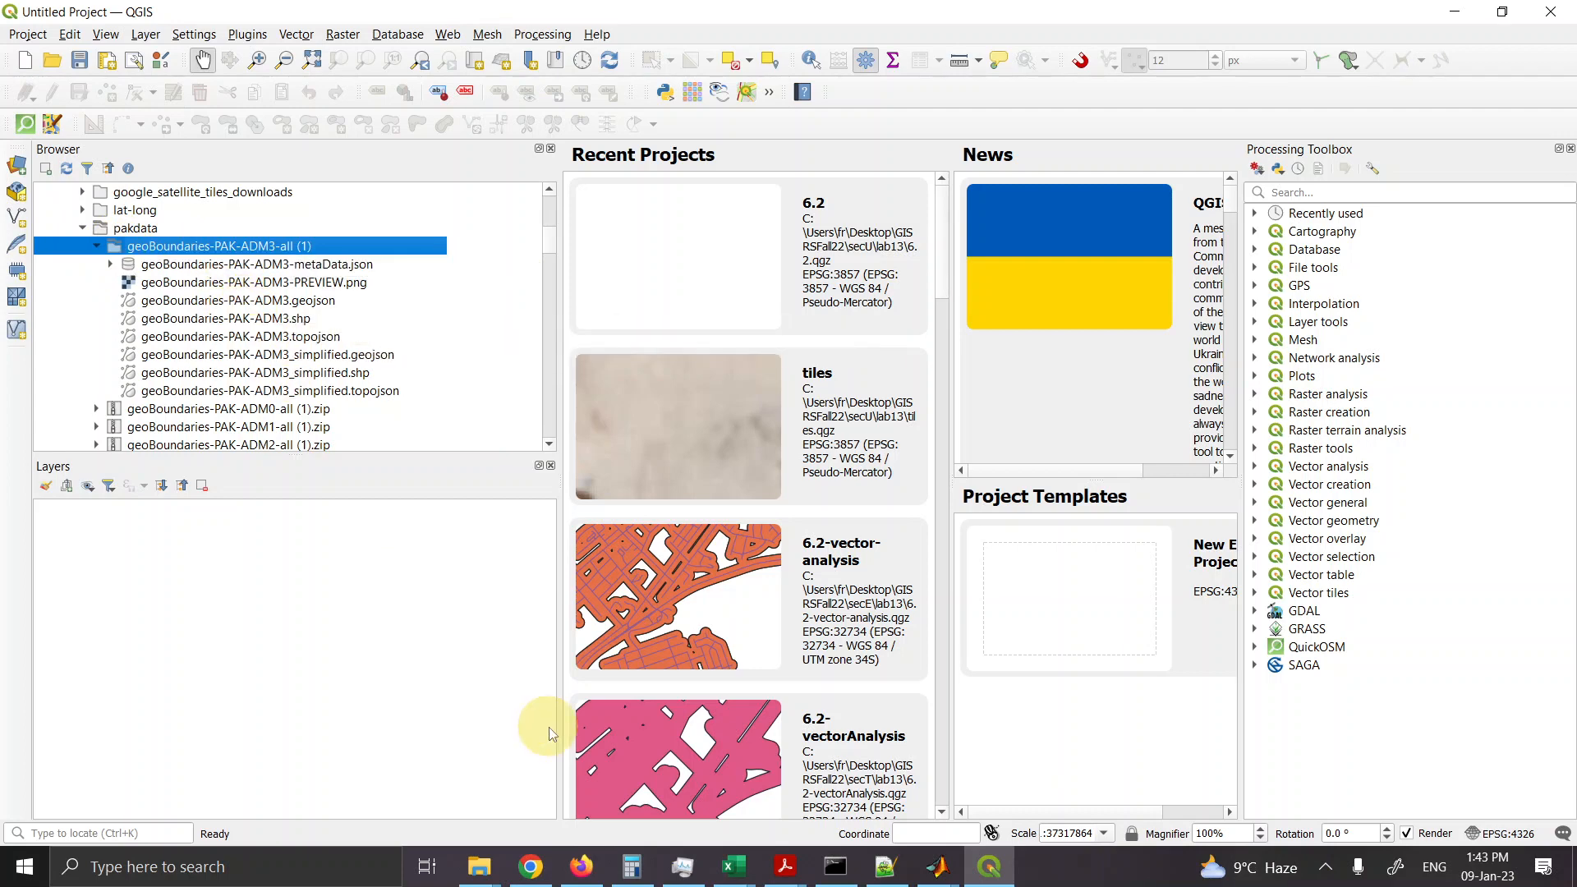
# Step: Switch to File Explorer and copy the geoBoundaries-PAK-ADM3-all (1) folder from GISRSFall22\pakdata
pyautogui.click(507, 865)
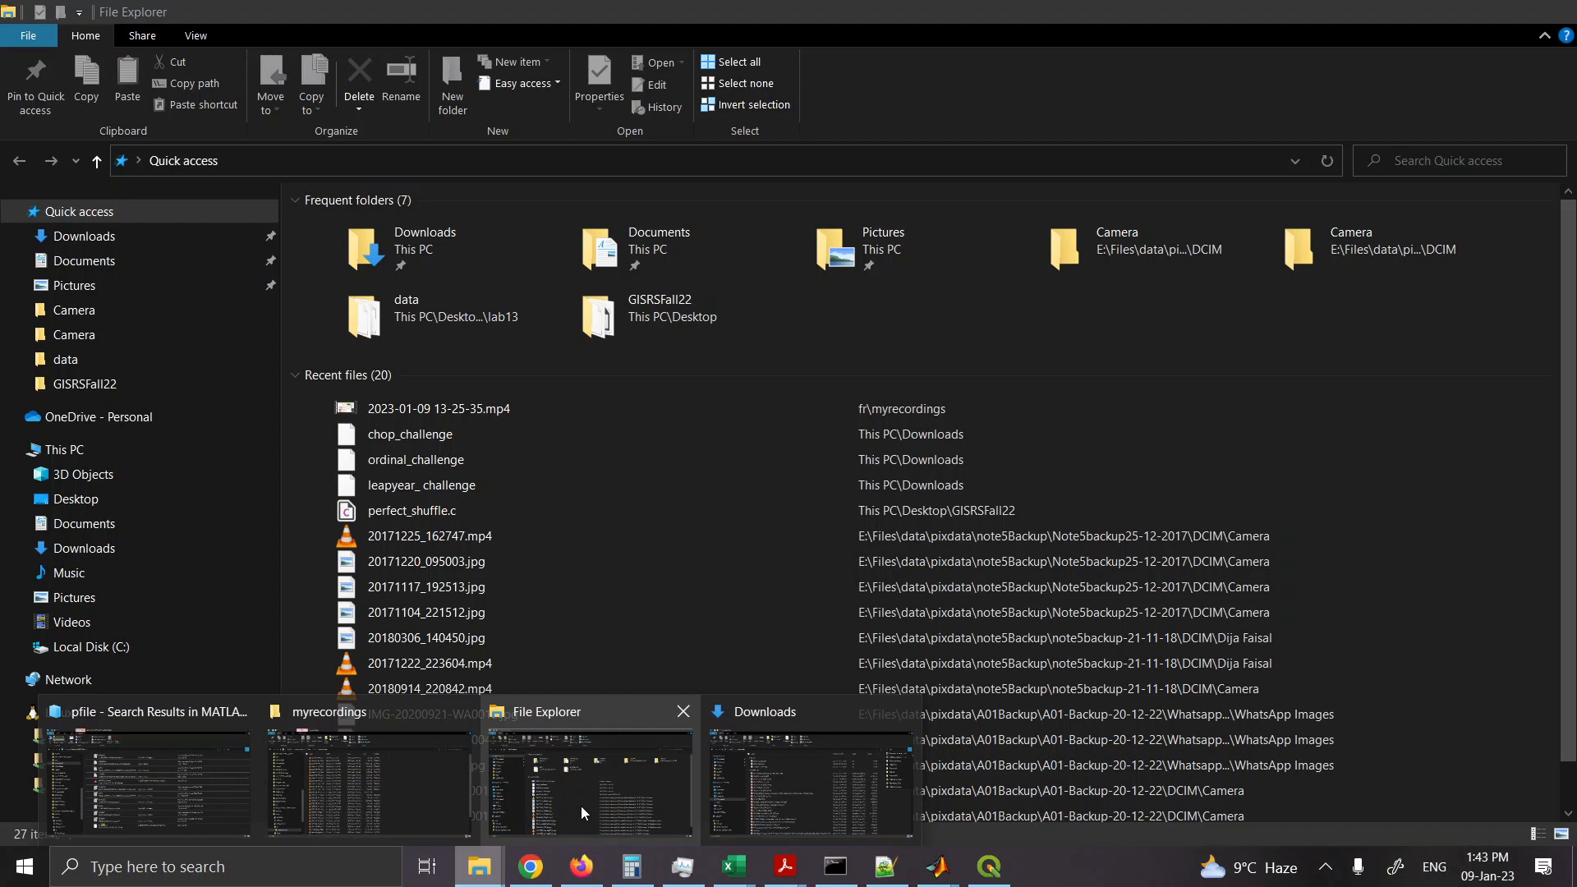
pyautogui.click(580, 806)
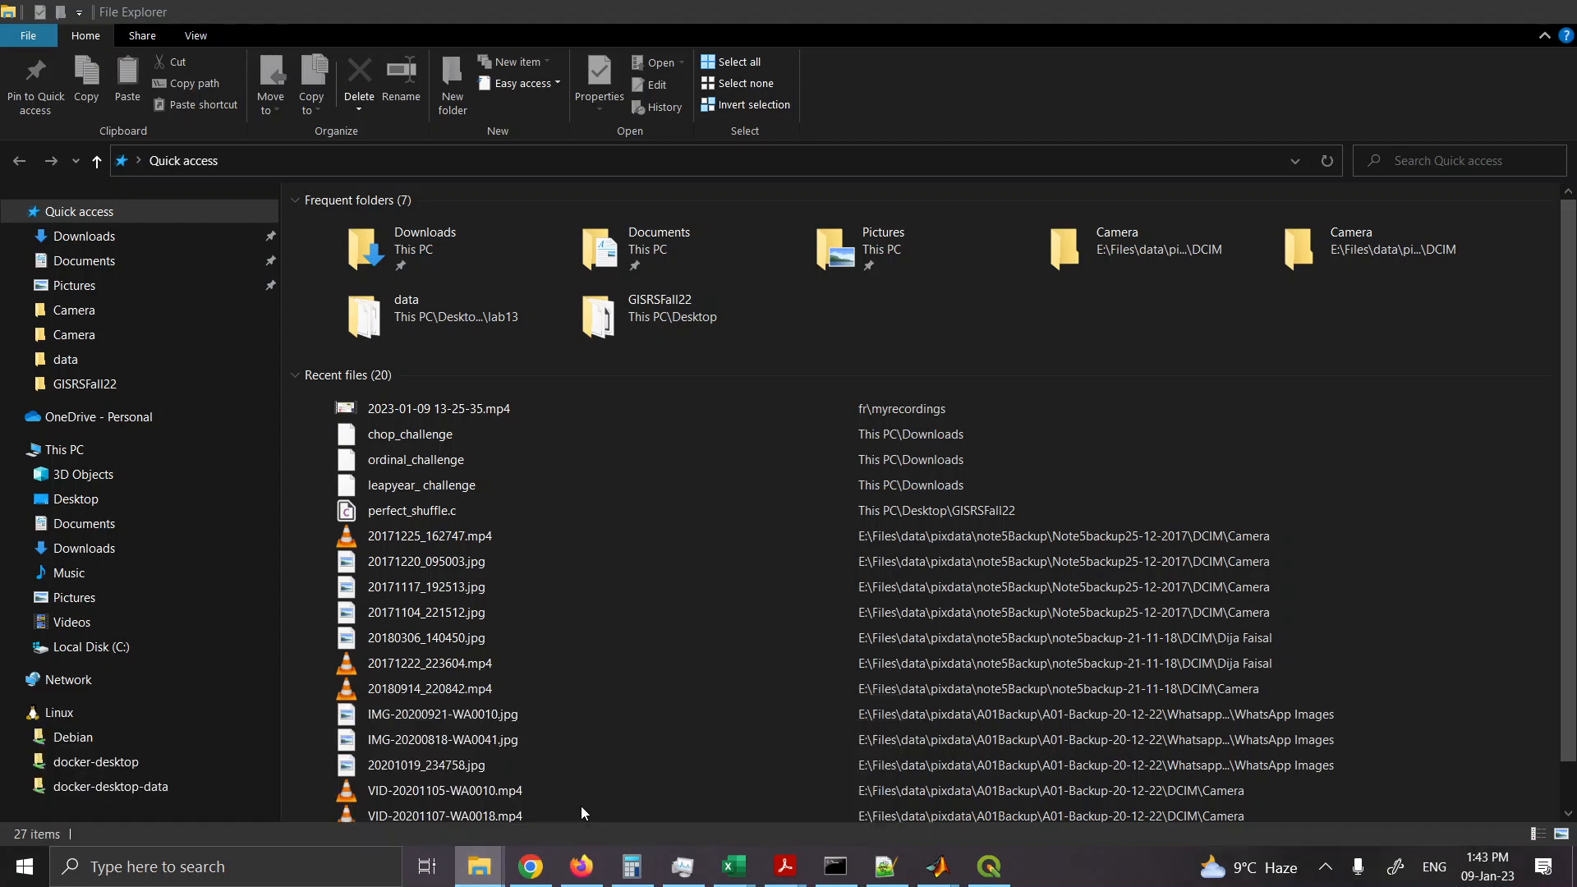
pyautogui.click(493, 878)
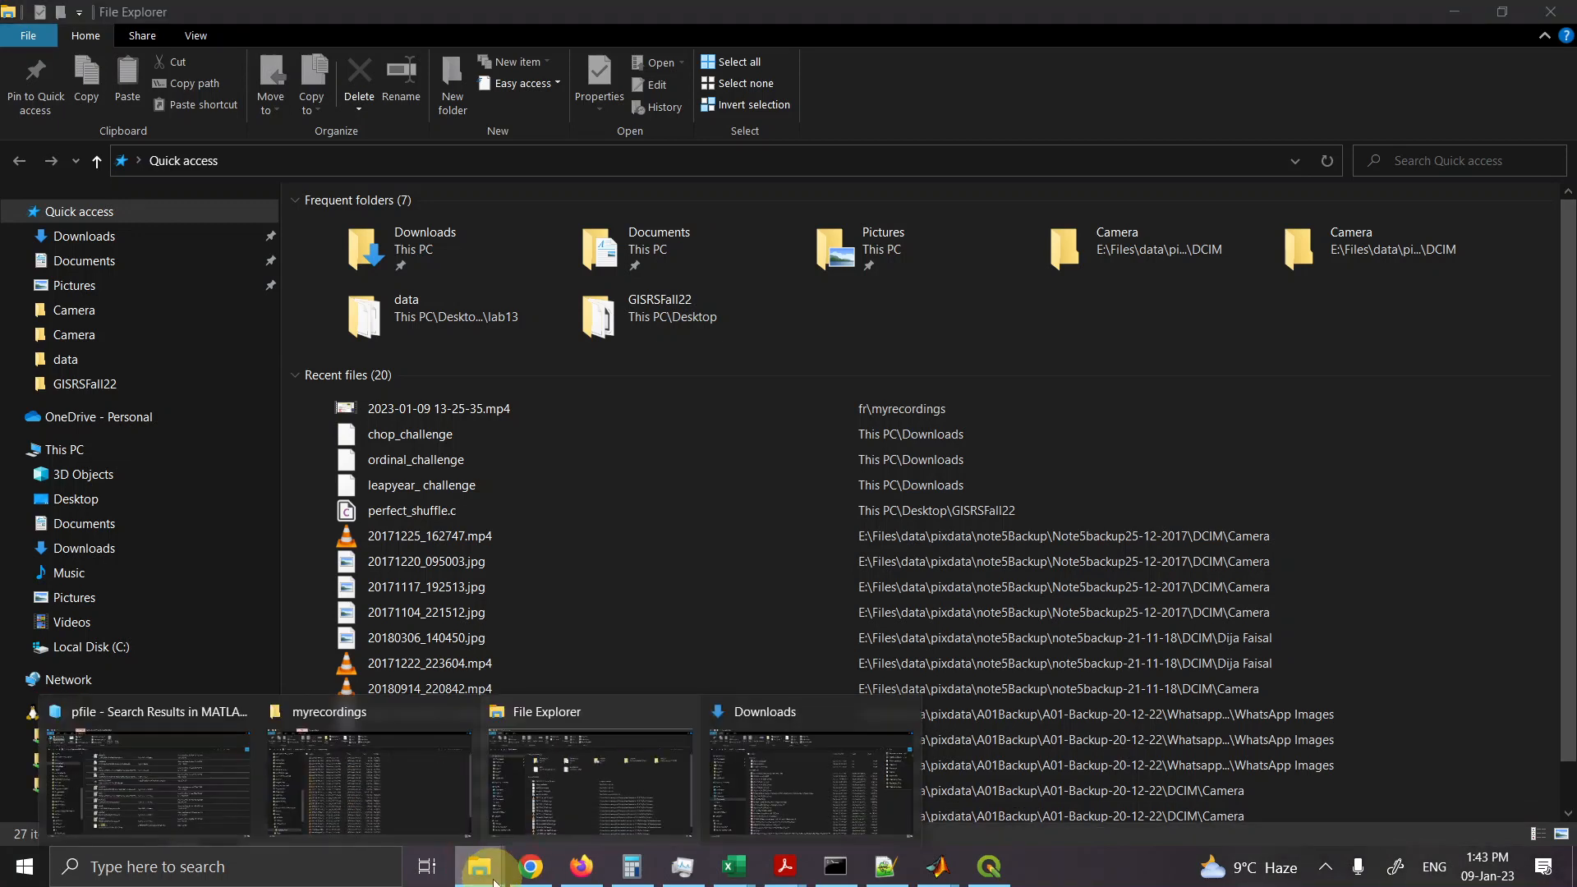
pyautogui.click(568, 780)
pyautogui.doubleClick(669, 310)
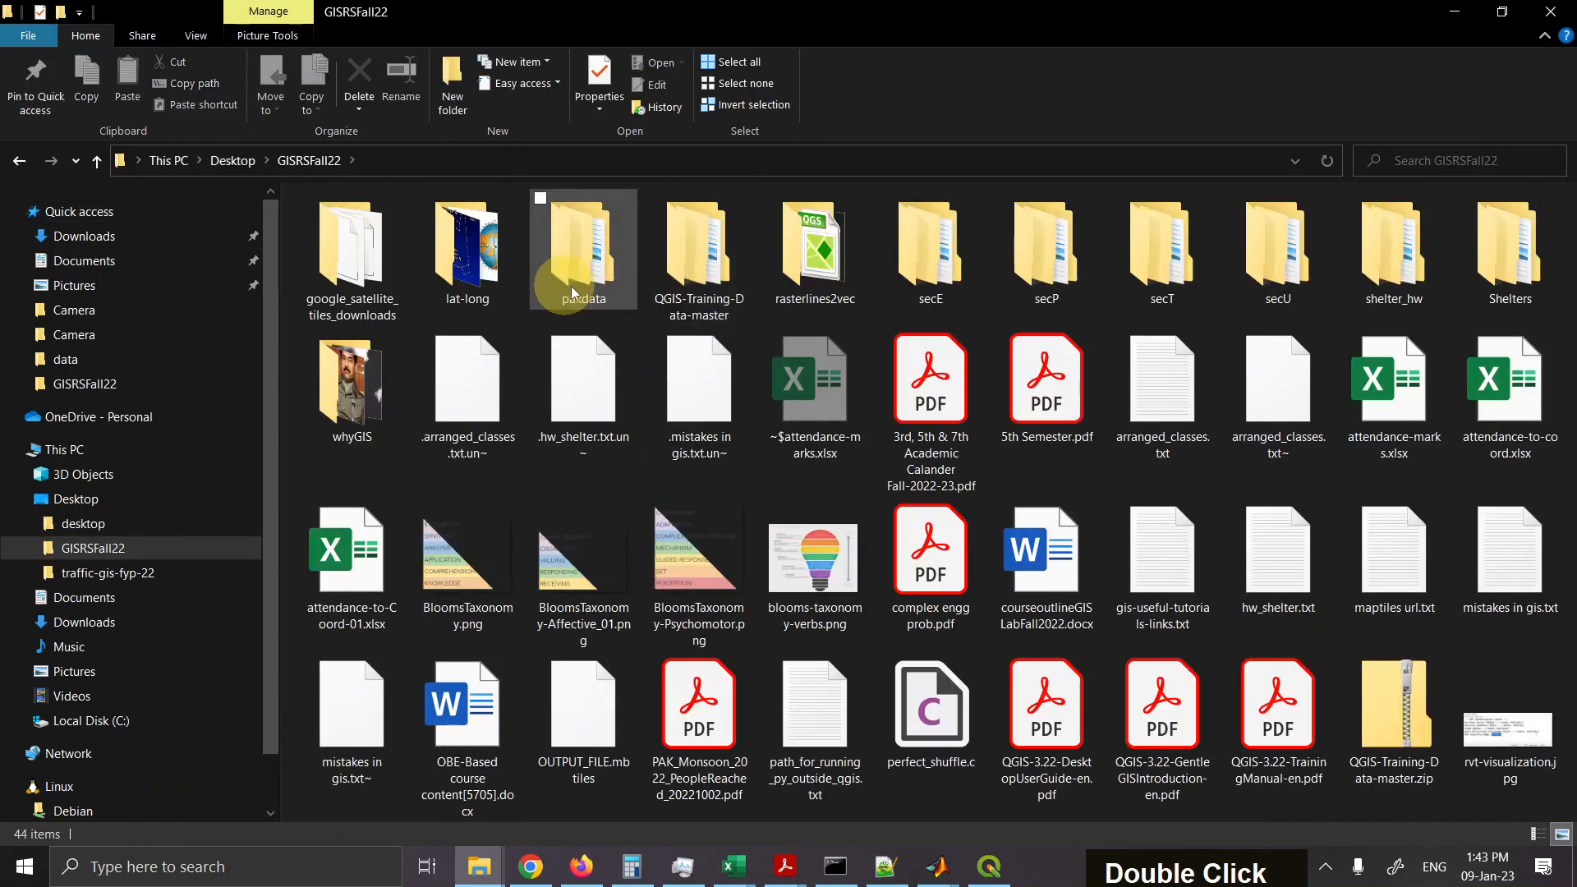
pyautogui.doubleClick(604, 292)
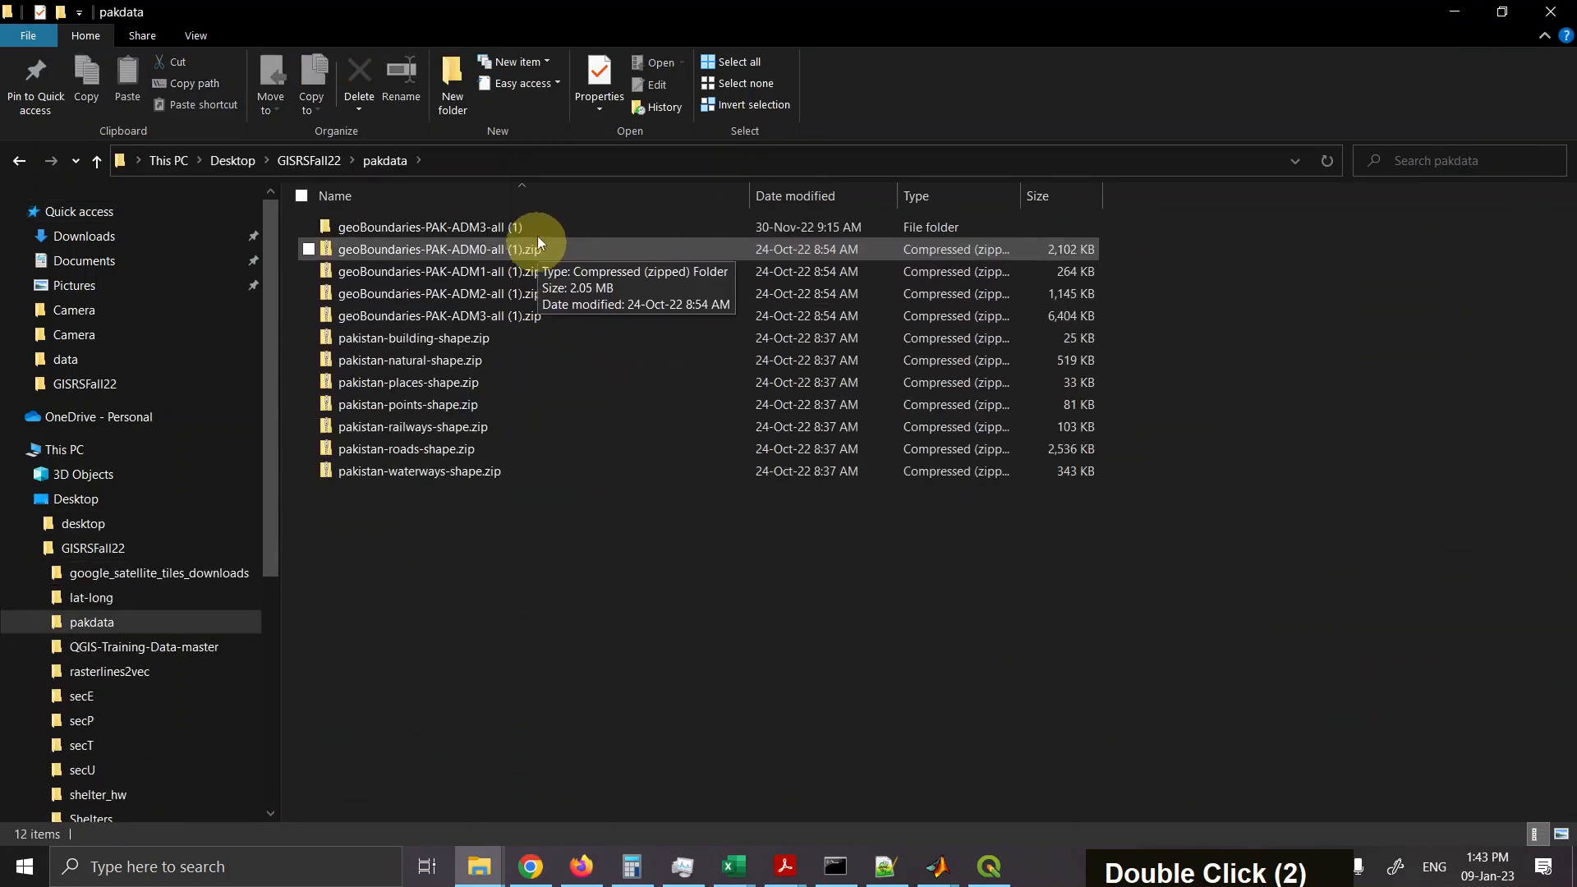
pyautogui.doubleClick(511, 231)
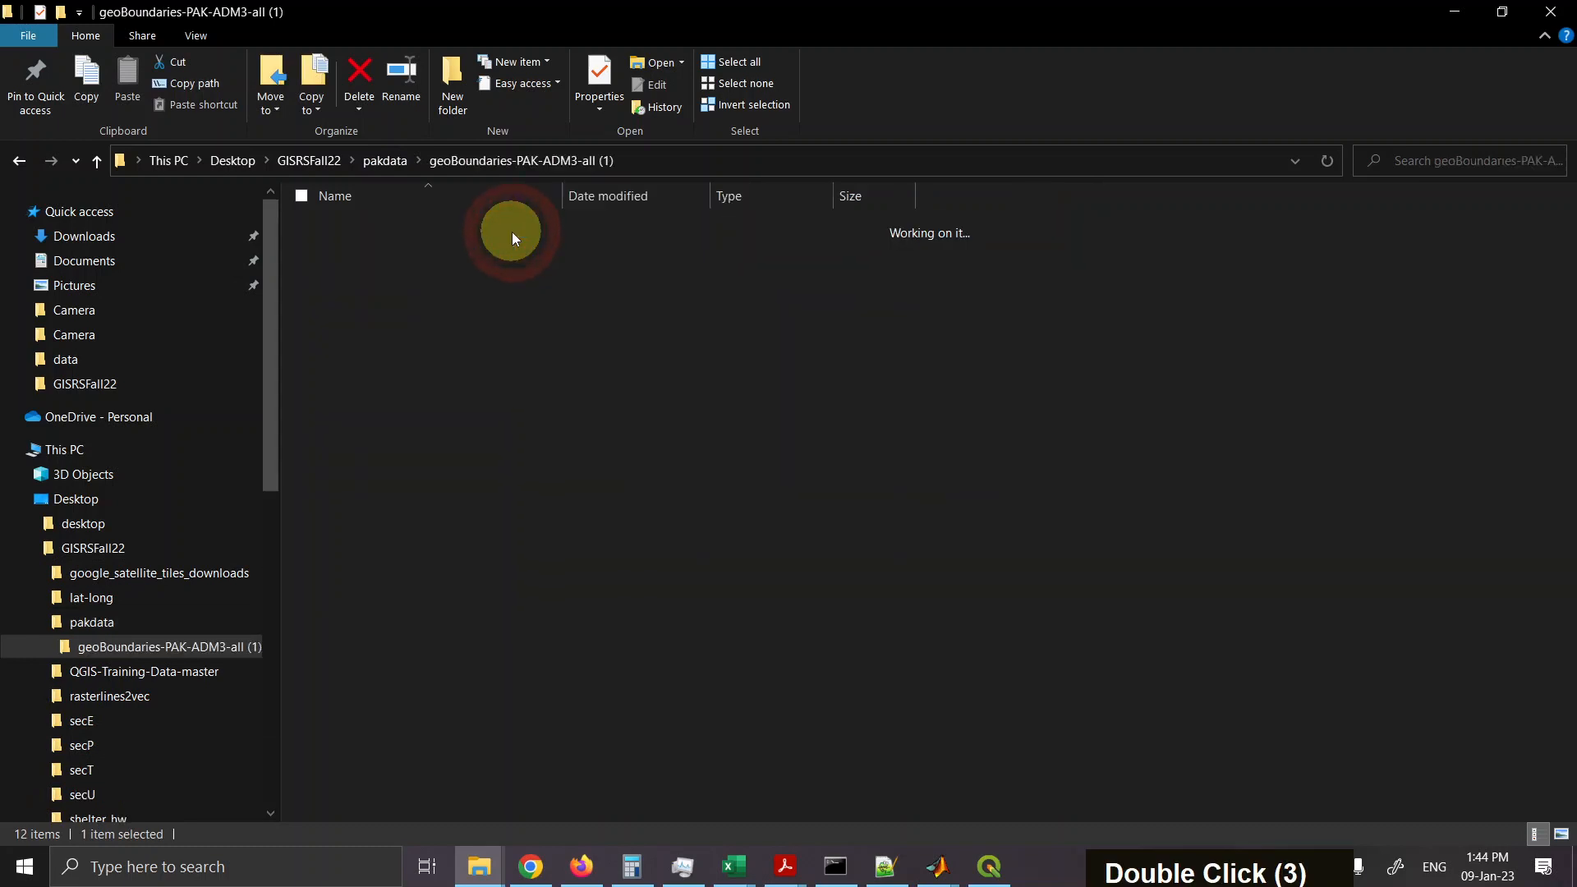
pyautogui.click(386, 162)
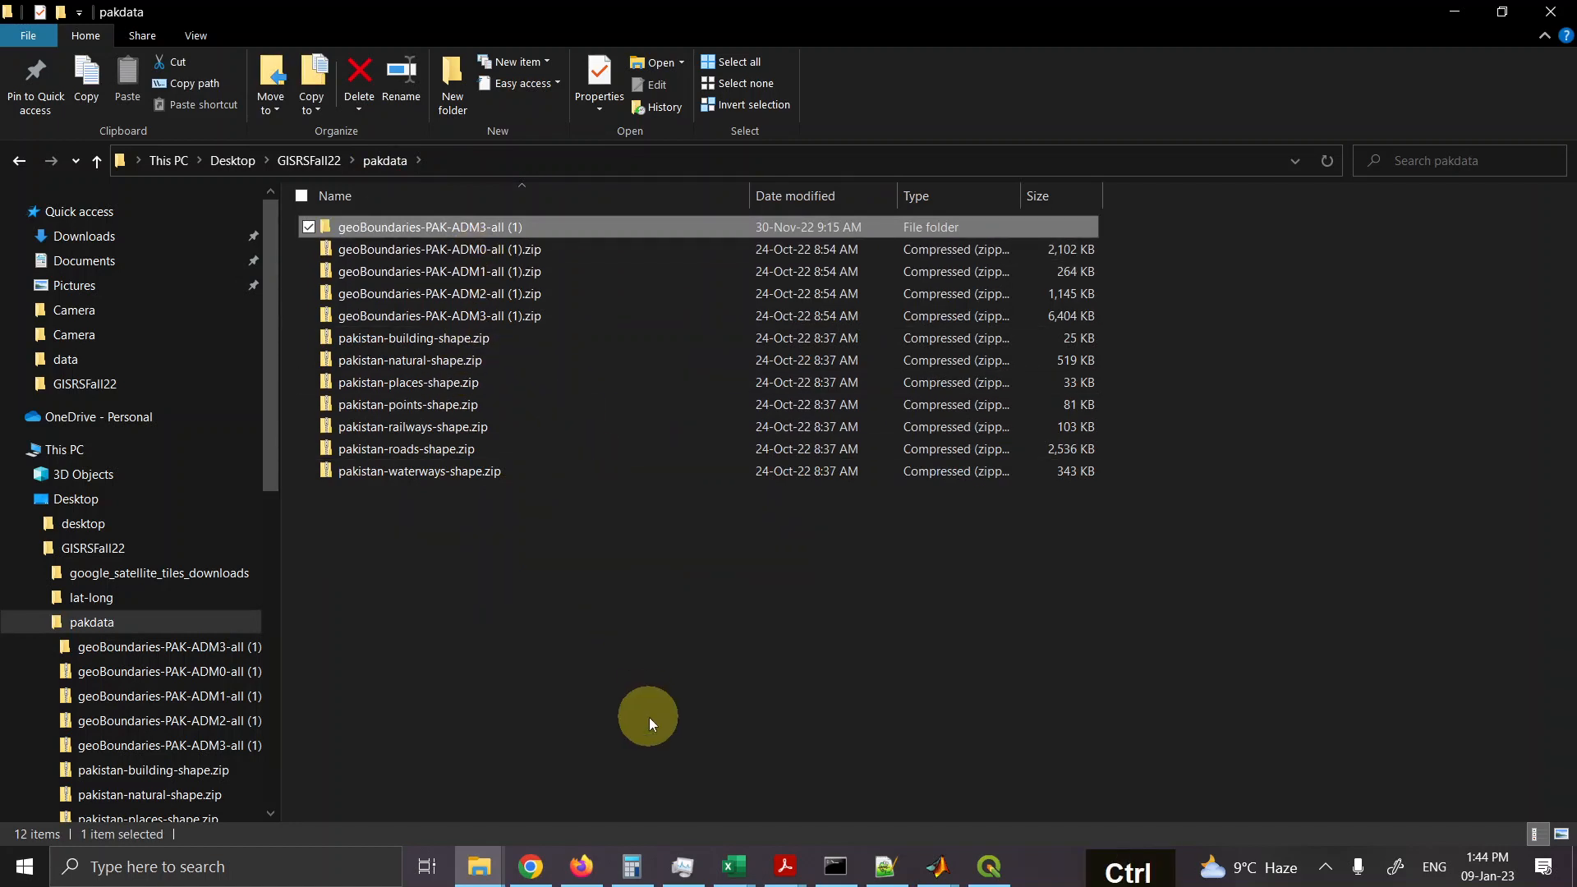
pyautogui.hotkey('ctrl', 'c')
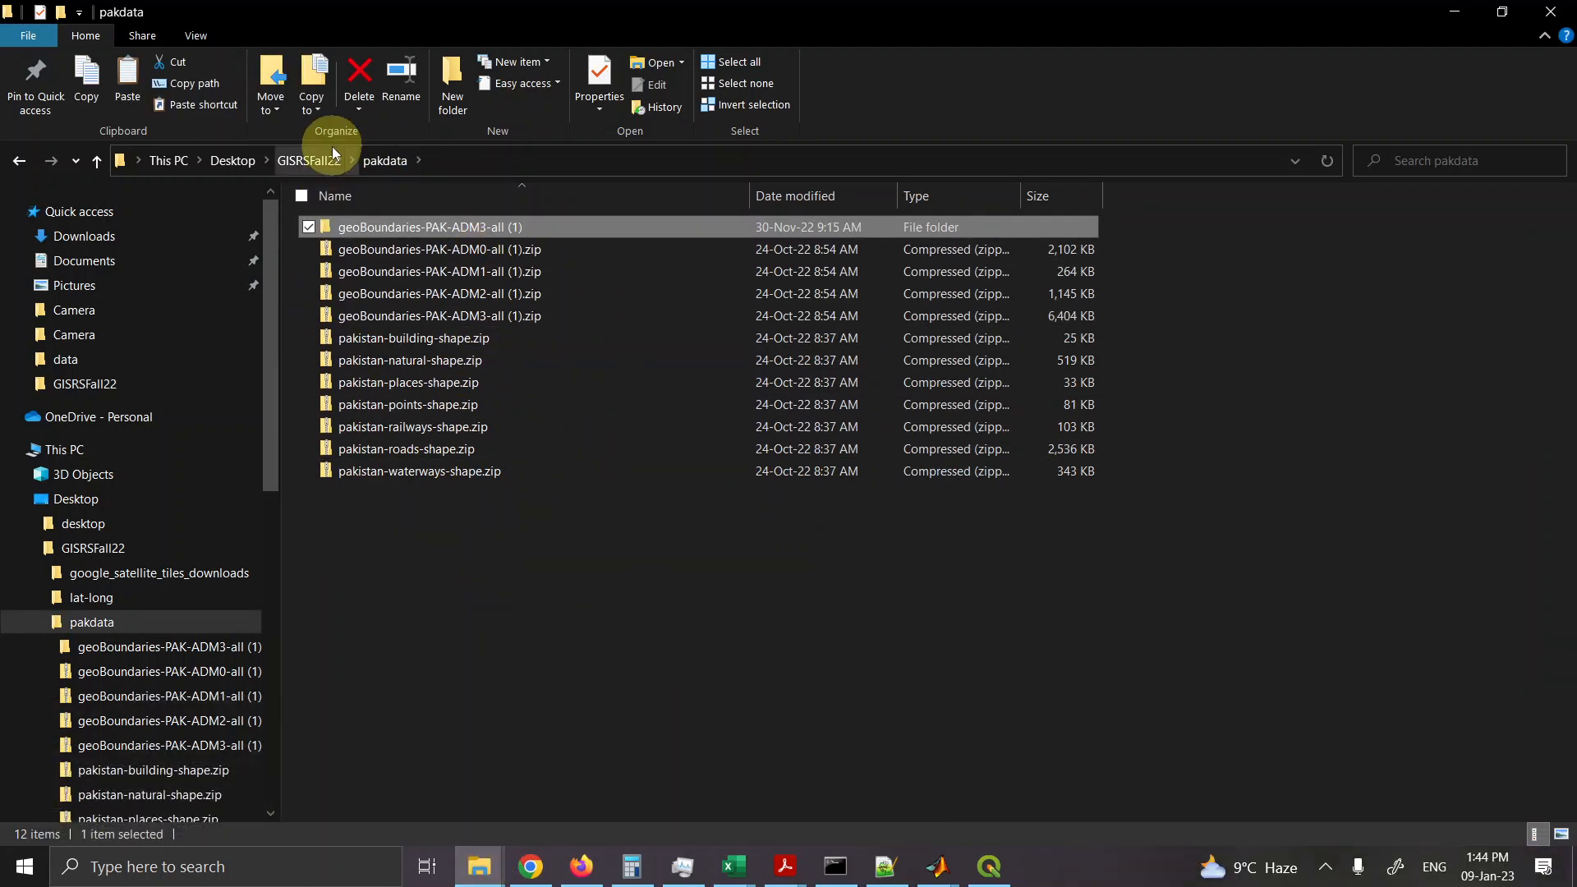
# Step: Paste the copied boundary folder into the data subfolder of GISRSFall22\shelter_hw
pyautogui.click(309, 161)
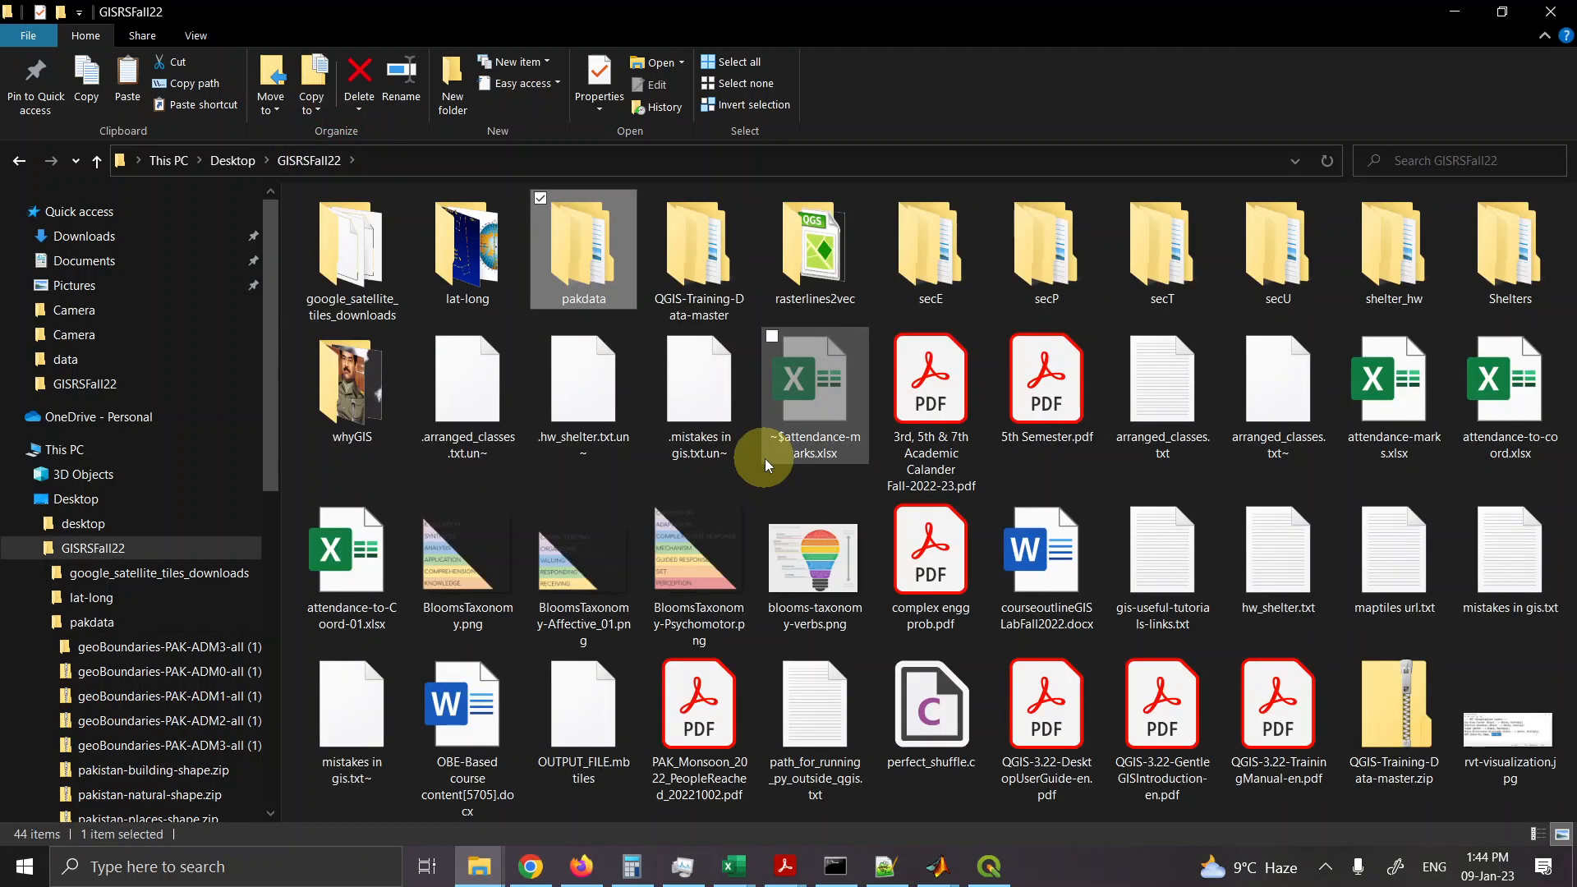
pyautogui.doubleClick(1404, 274)
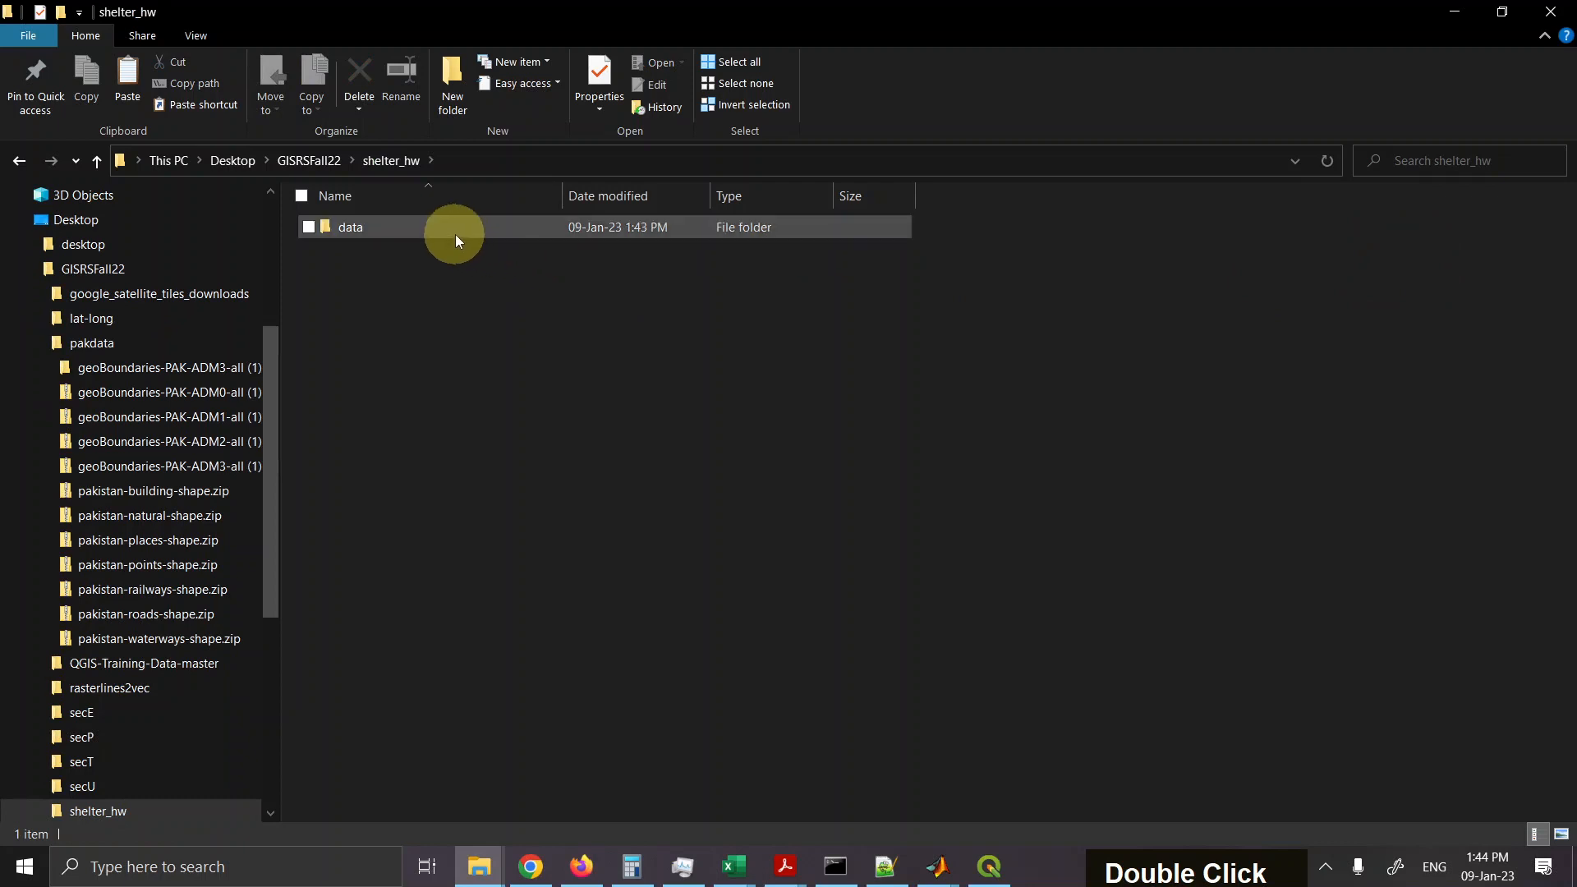
pyautogui.doubleClick(454, 236)
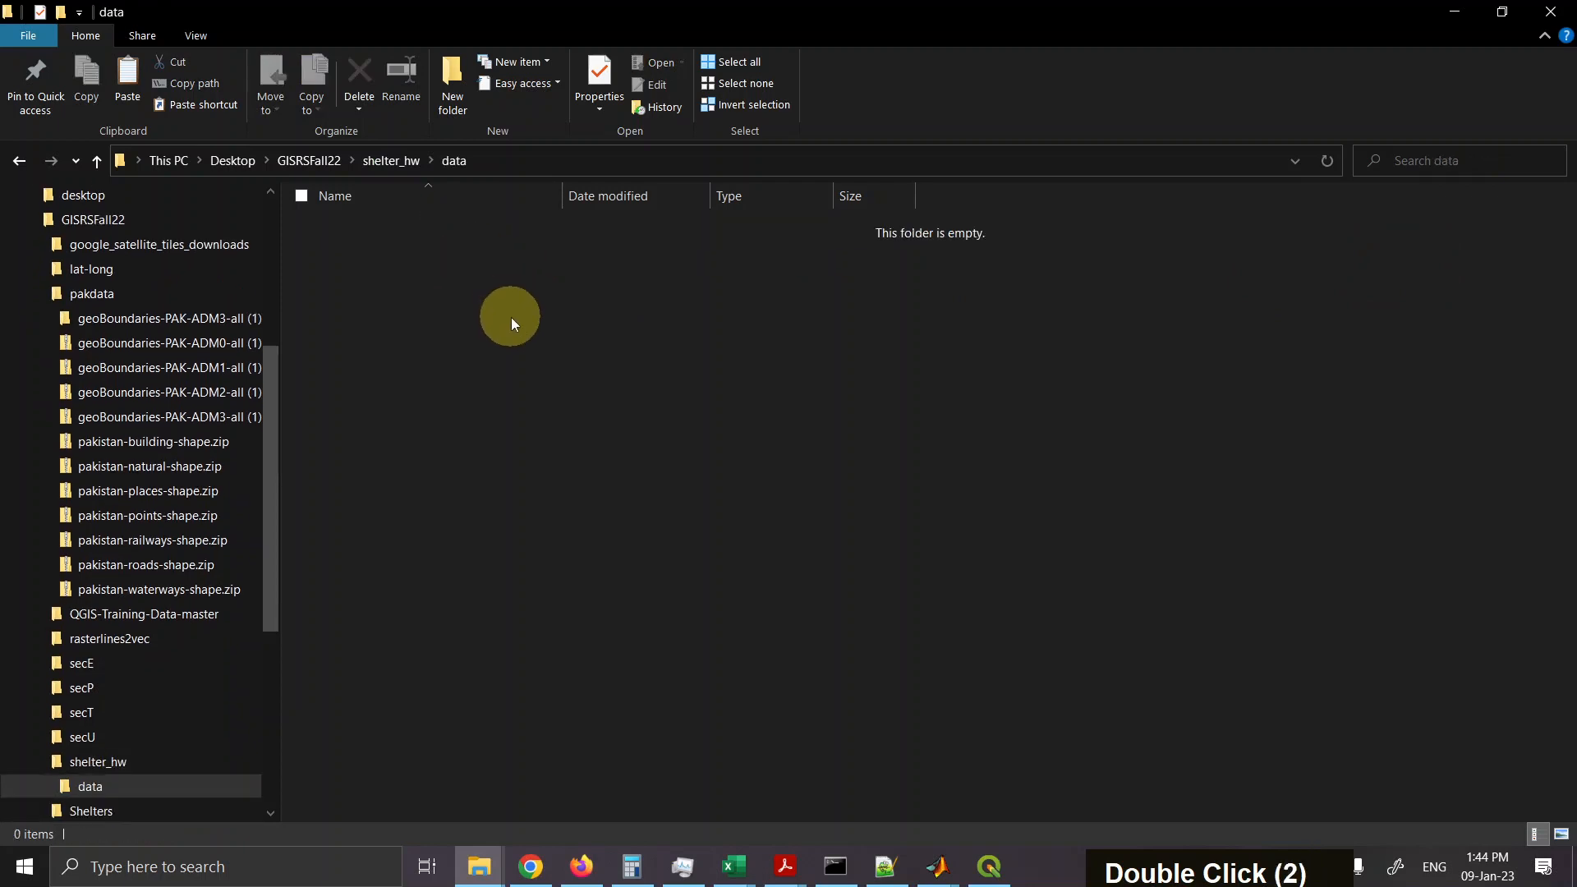
pyautogui.hotkey('ctrl', 'v')
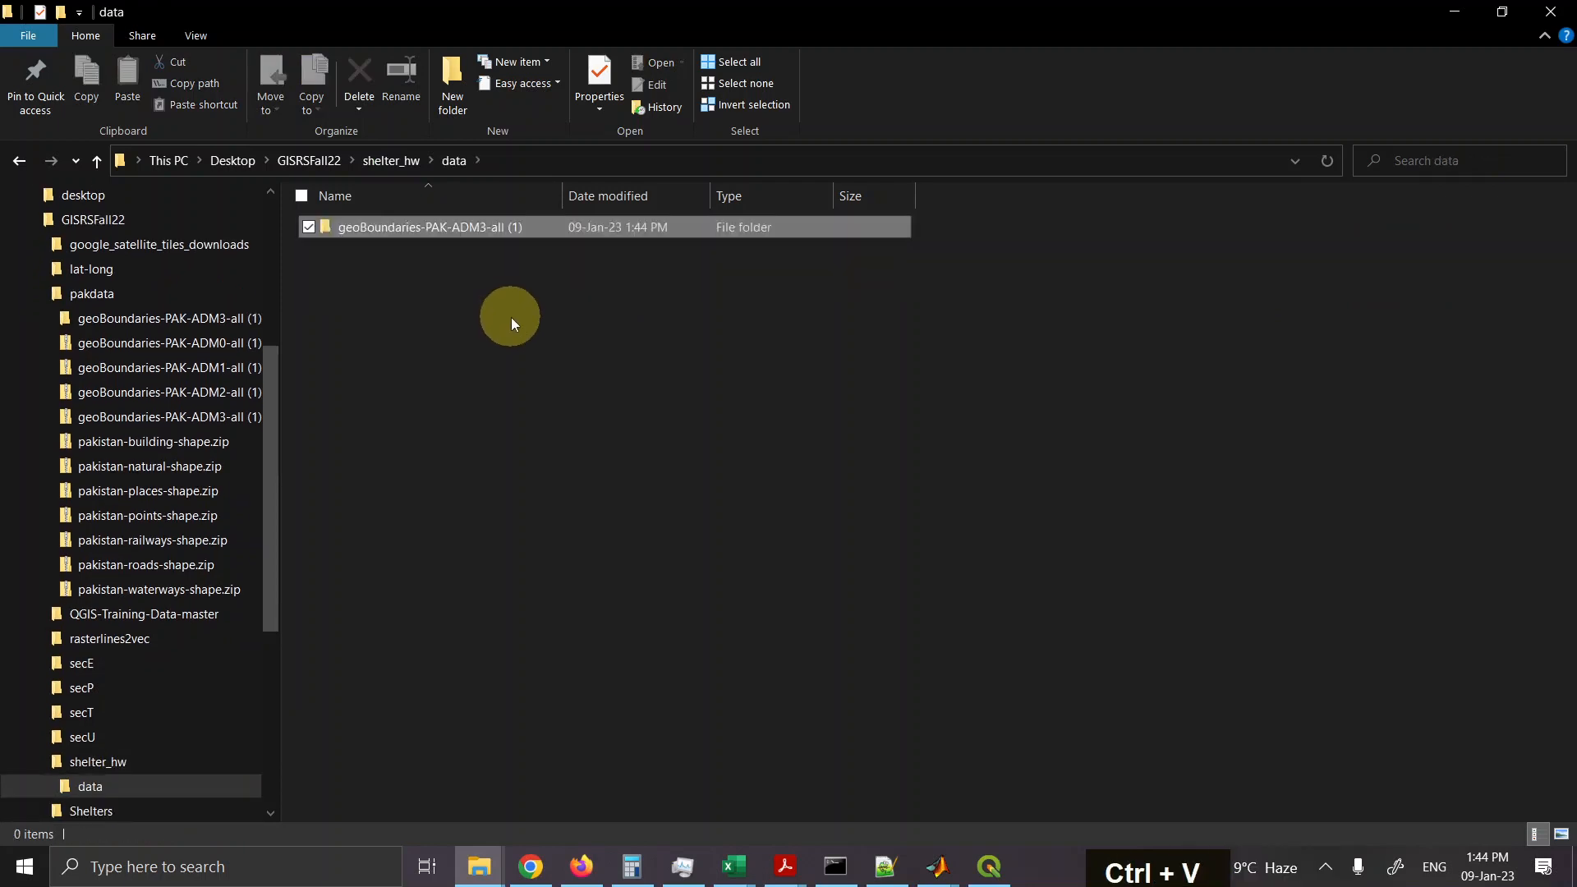
# Step: Switch back to QGIS and start a new blank project
pyautogui.click(990, 867)
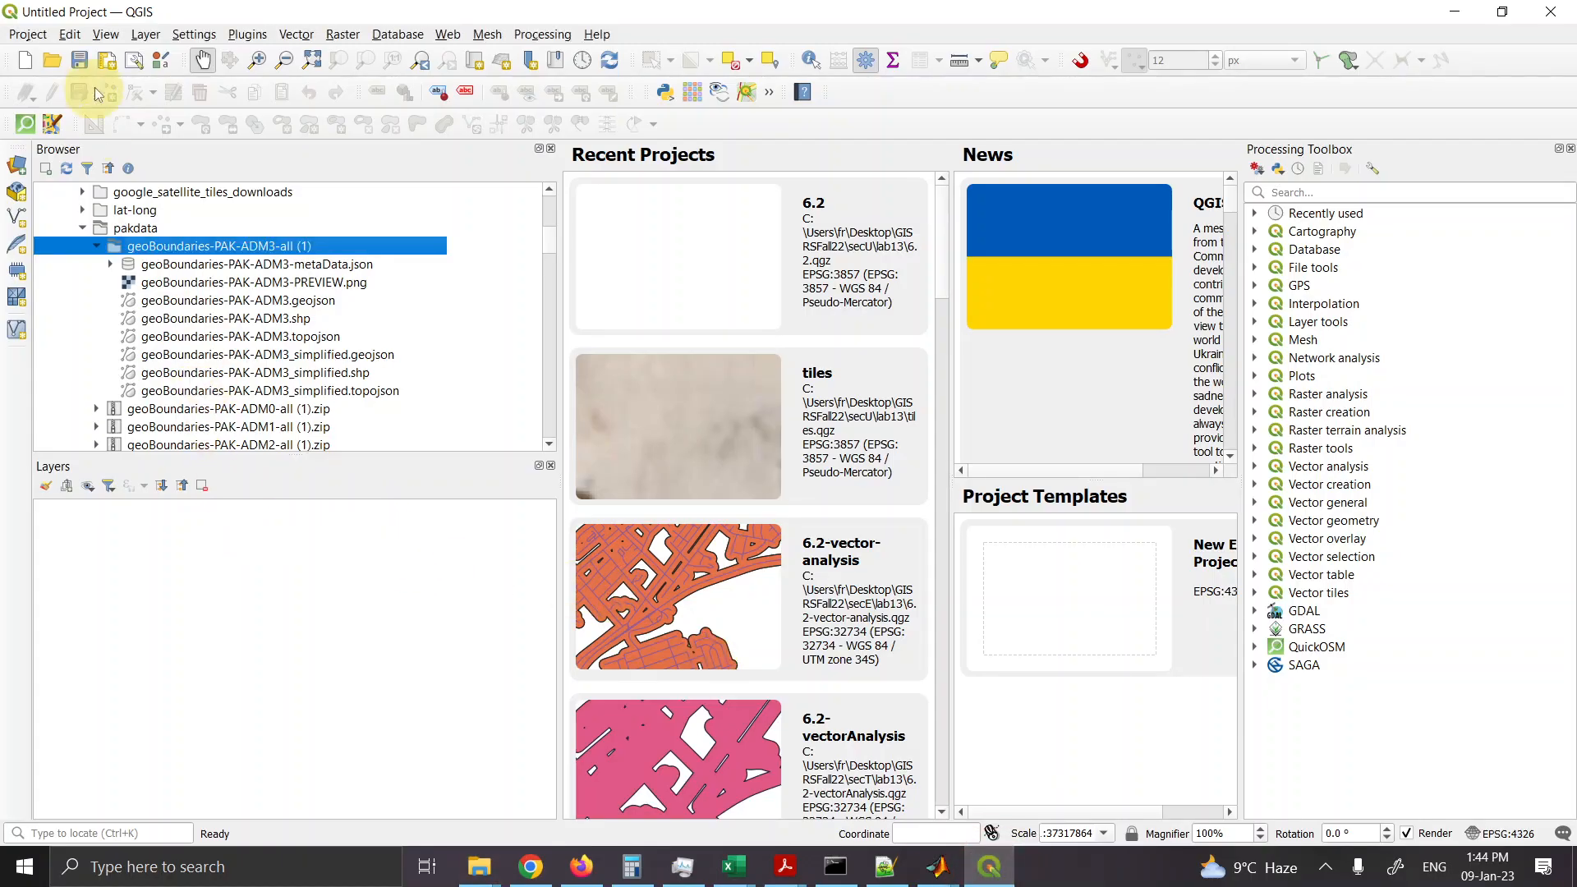
pyautogui.click(83, 65)
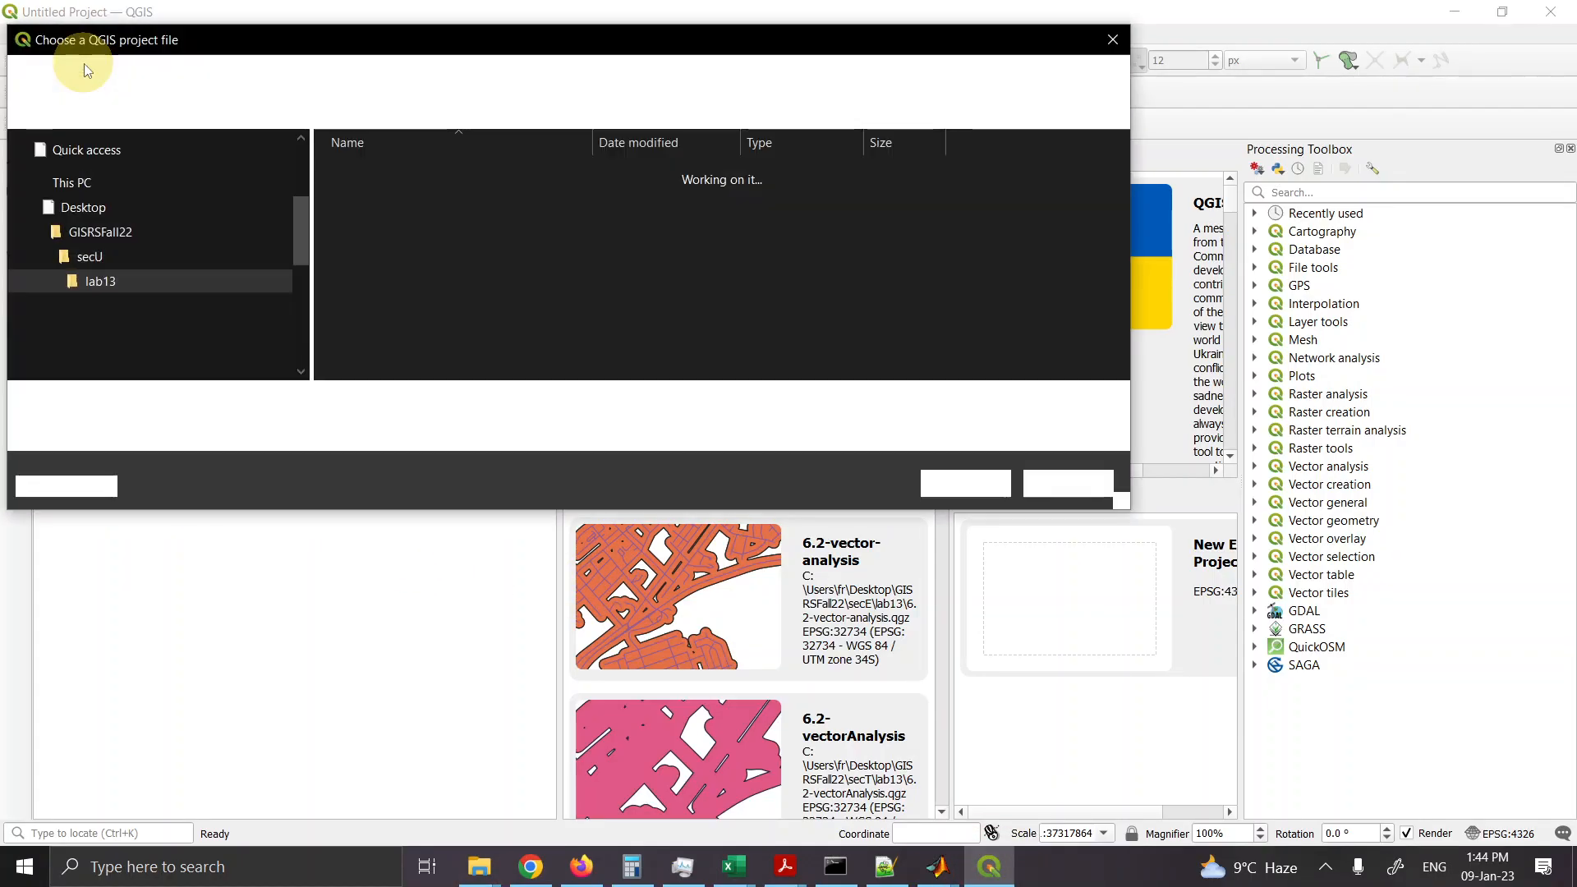
pyautogui.click(1068, 483)
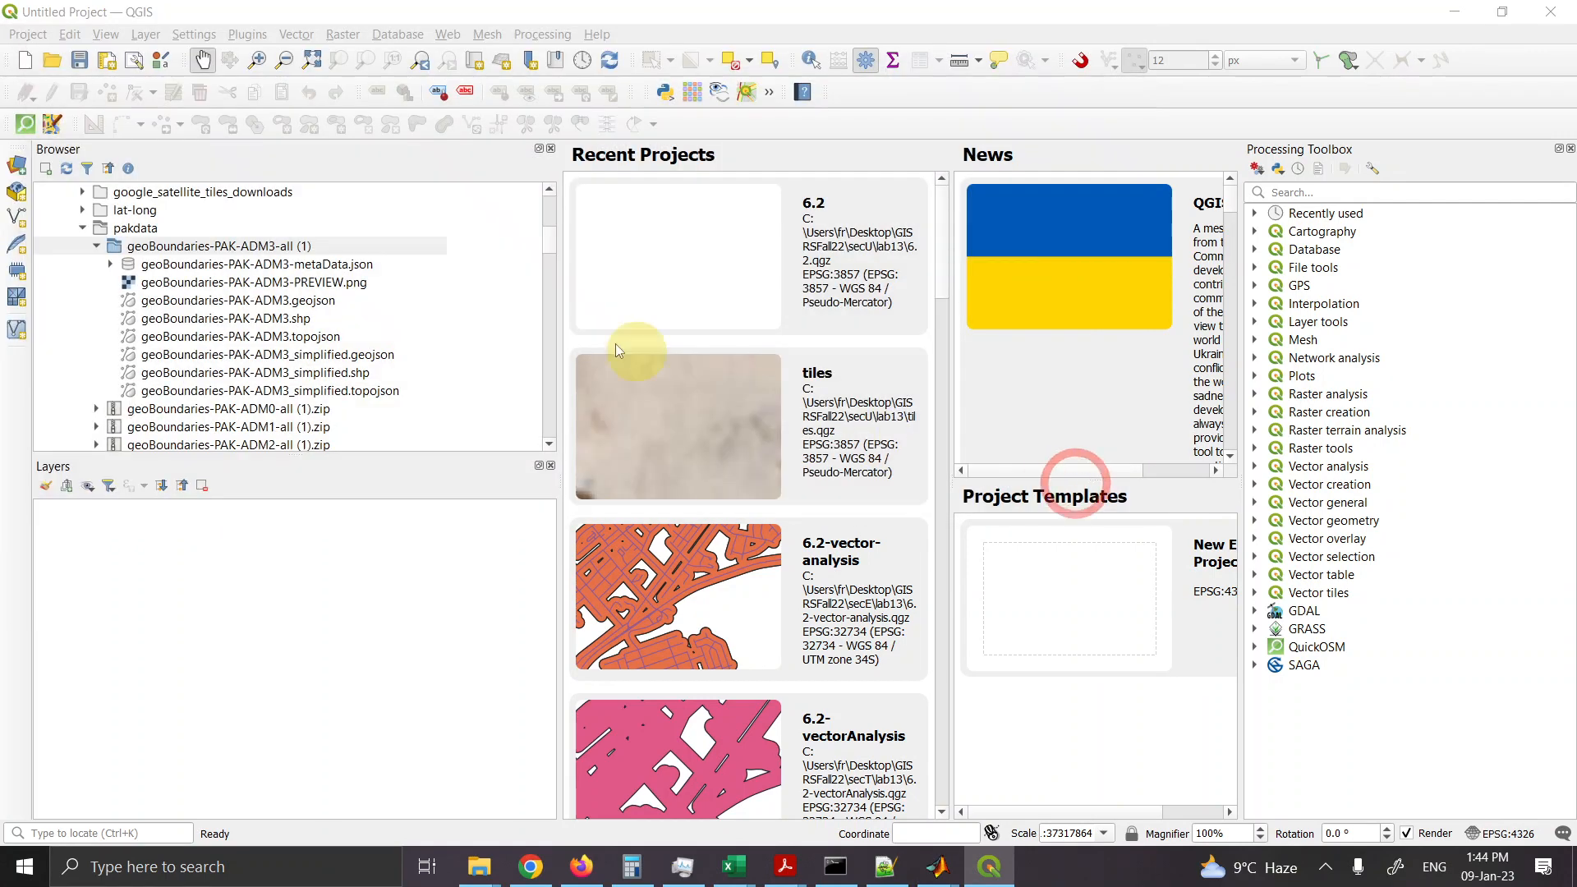
pyautogui.click(26, 64)
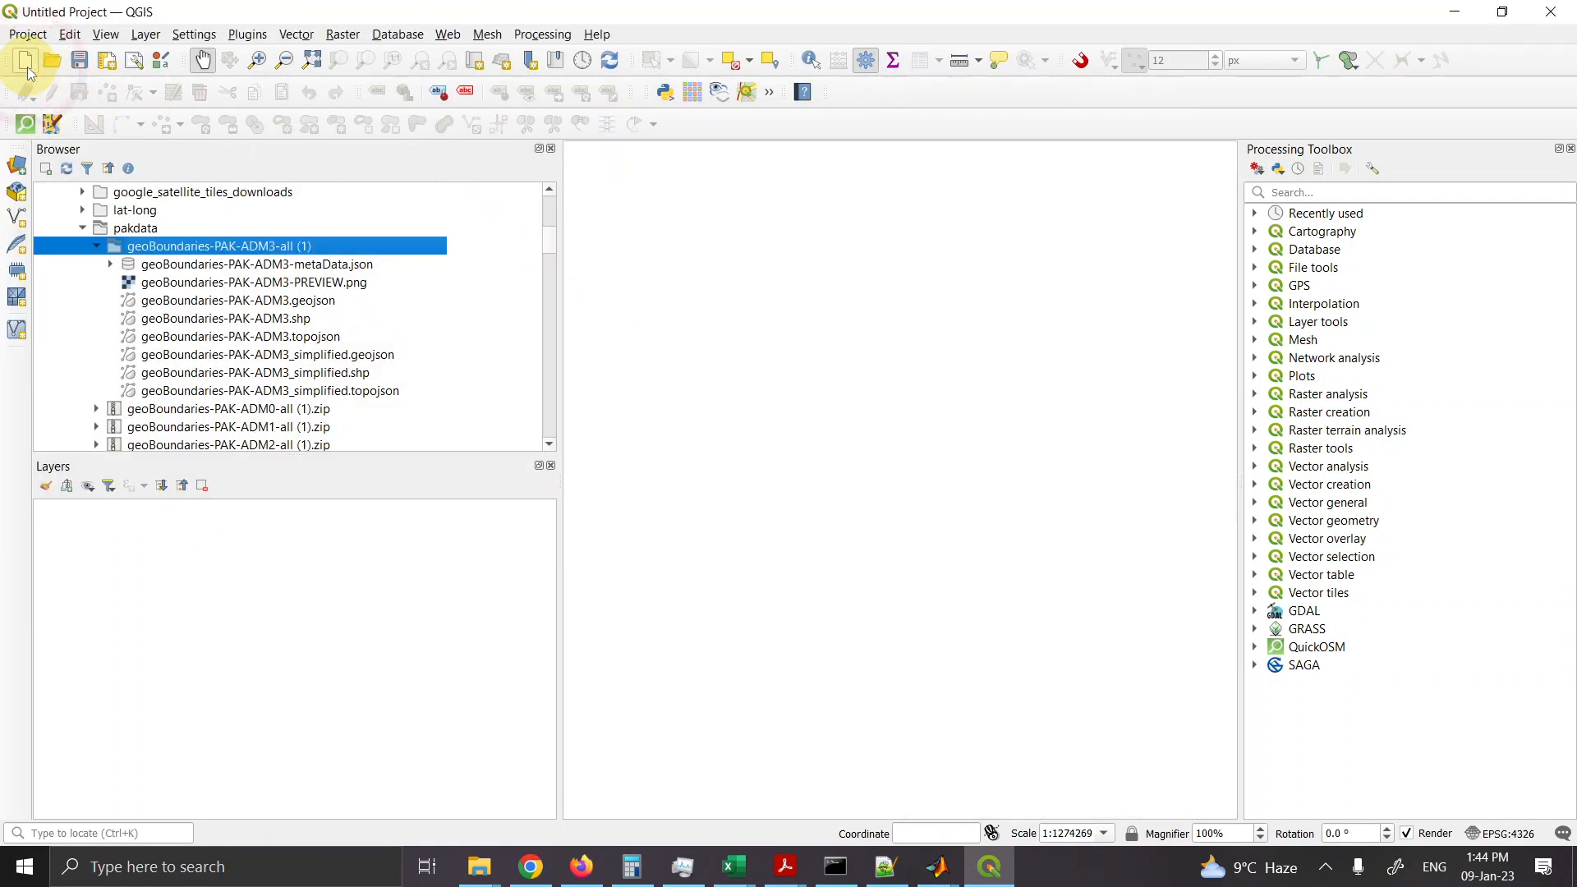
# Step: Save the project as shelter in QGZ format inside the GISRSFall22\shelter_hw folder
pyautogui.click(80, 62)
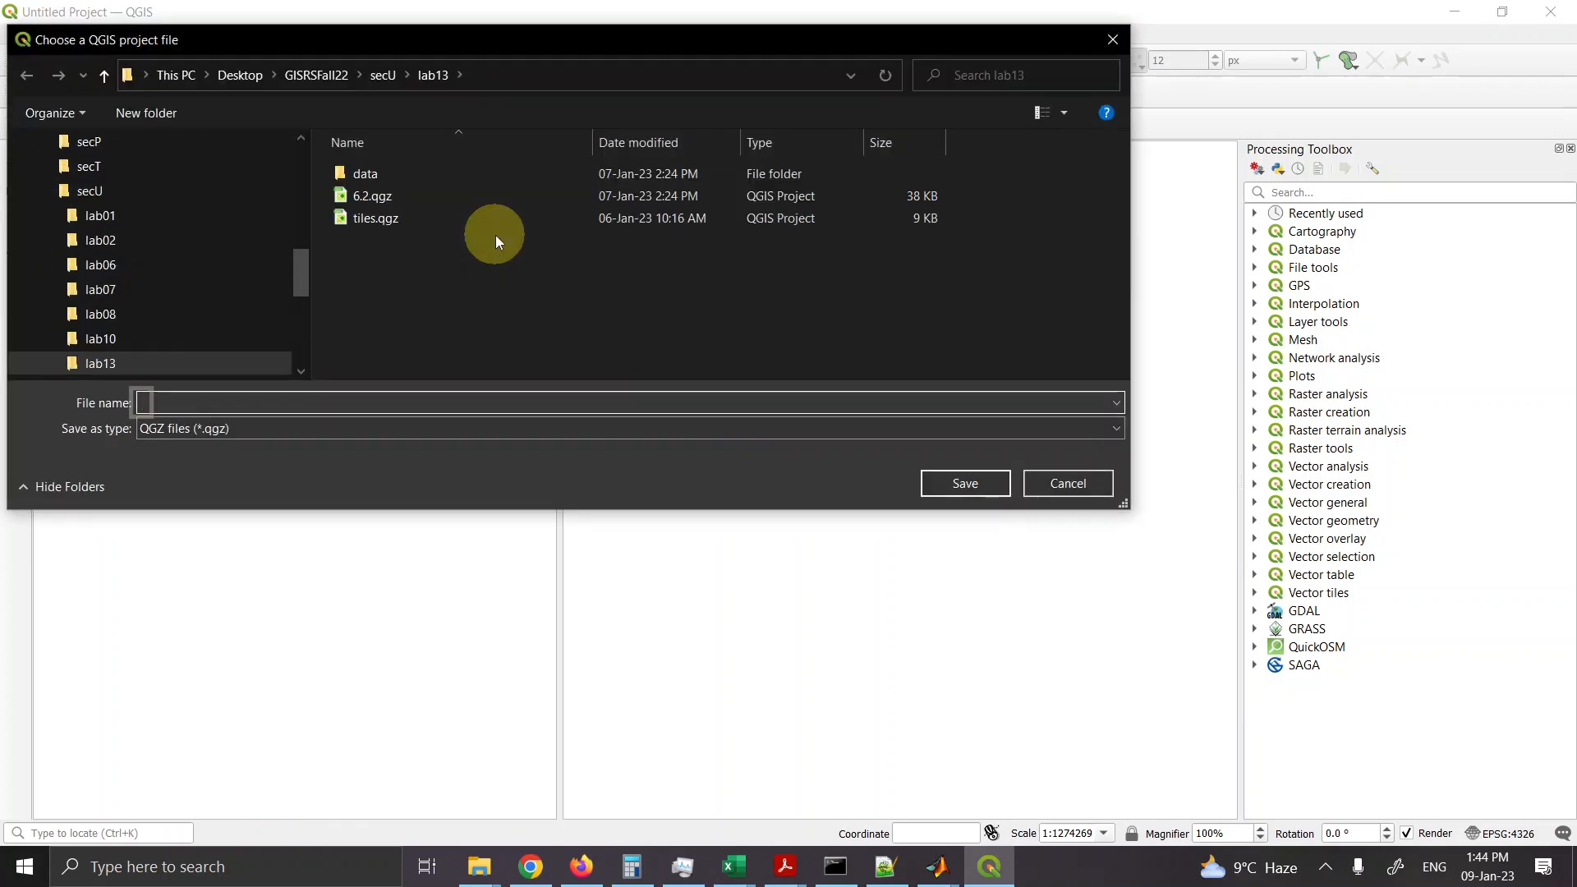
pyautogui.click(308, 80)
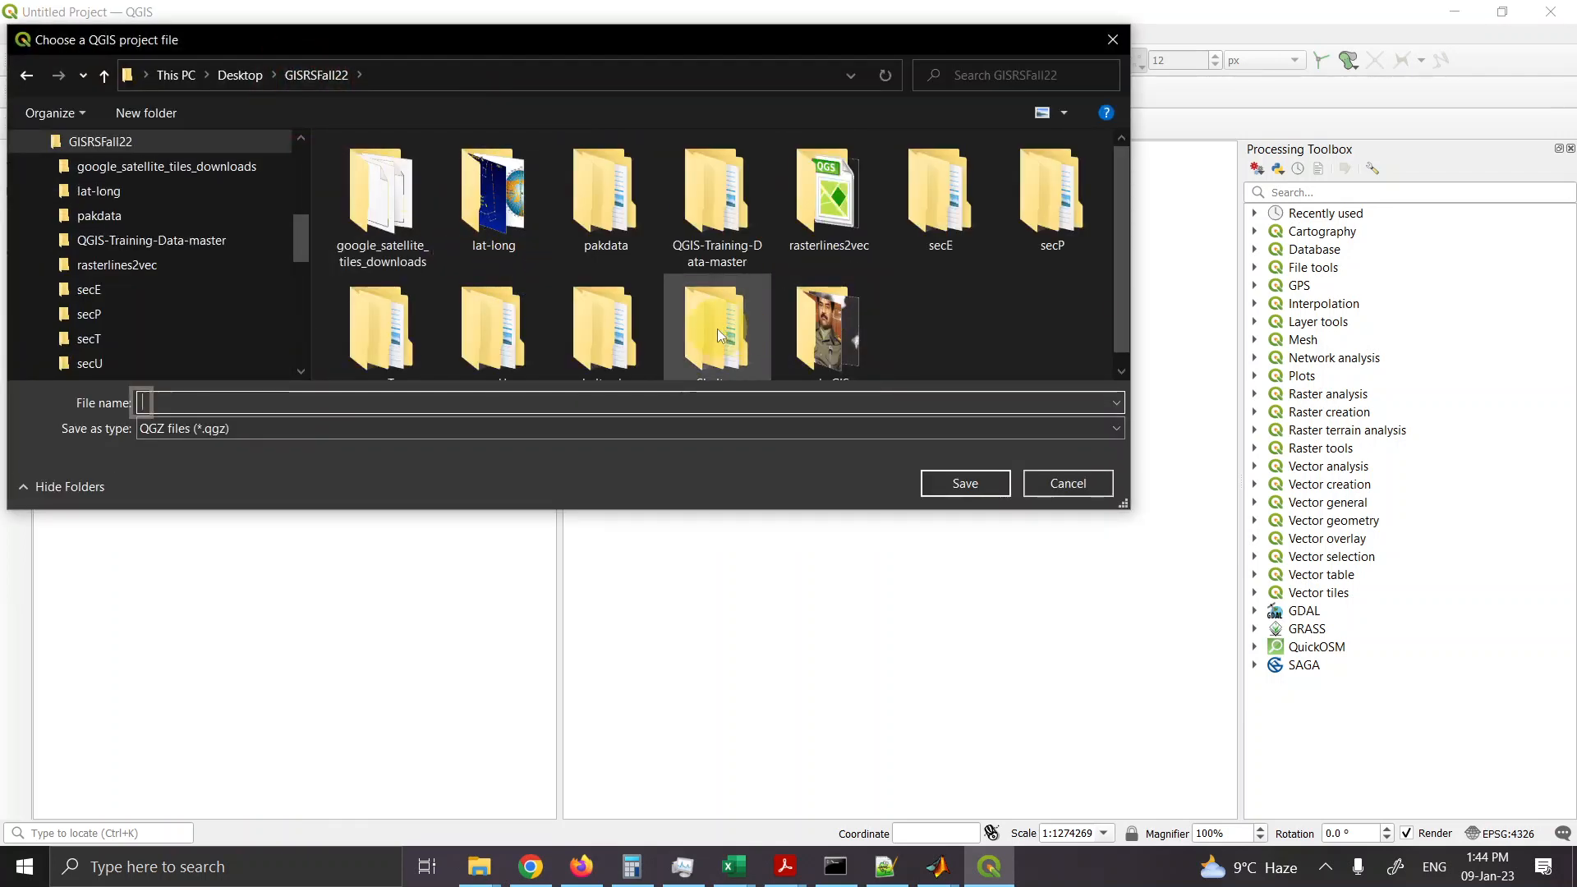
pyautogui.scroll(-1, 1122, 293)
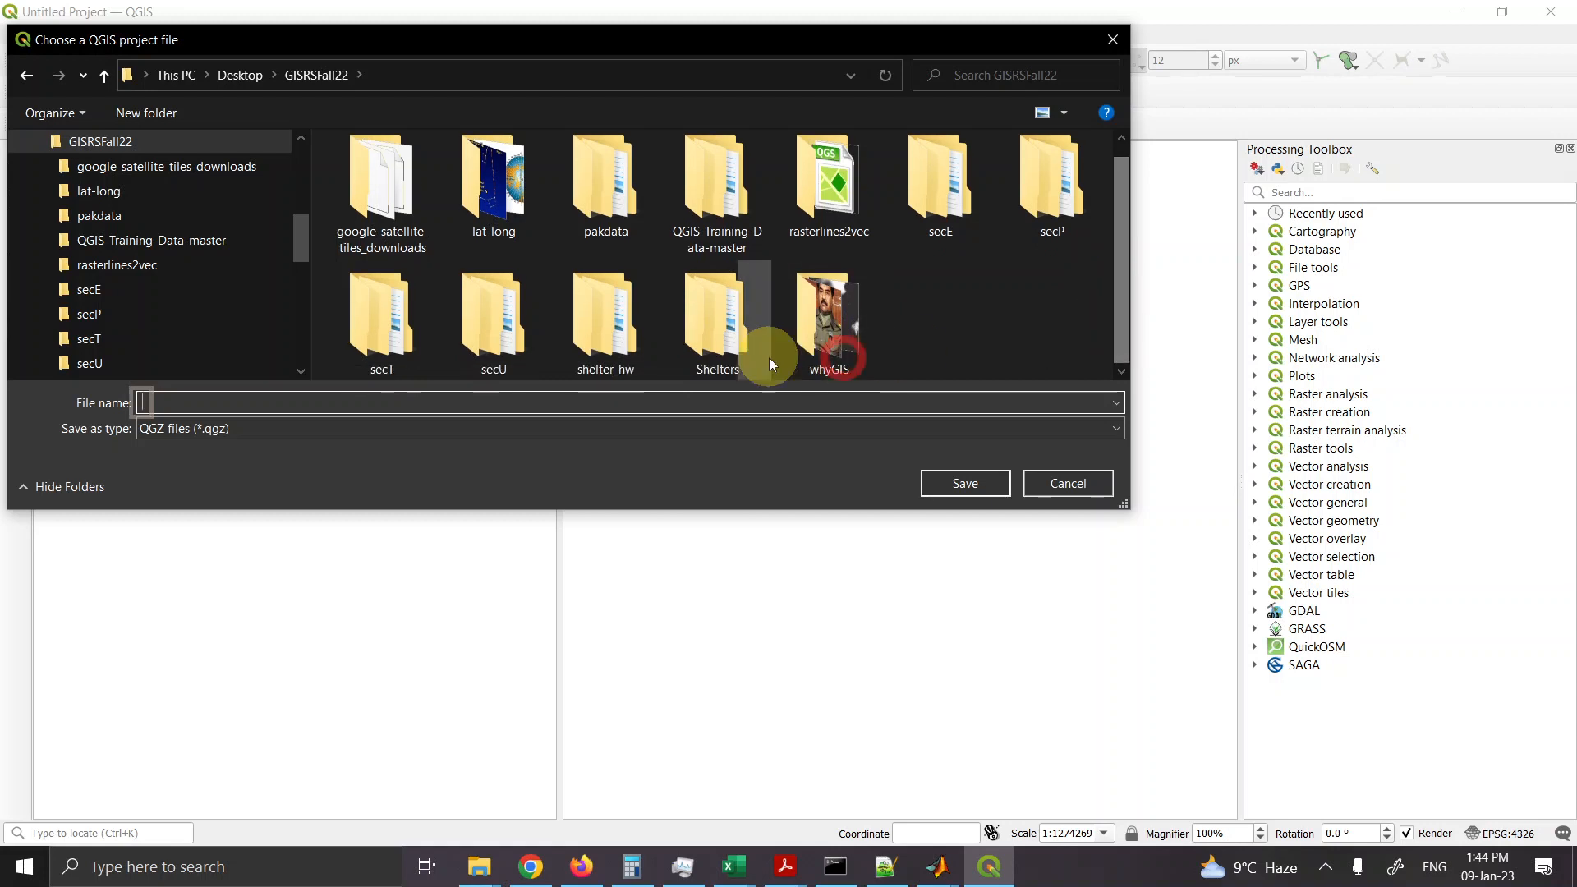
pyautogui.click(617, 327)
pyautogui.doubleClick(618, 328)
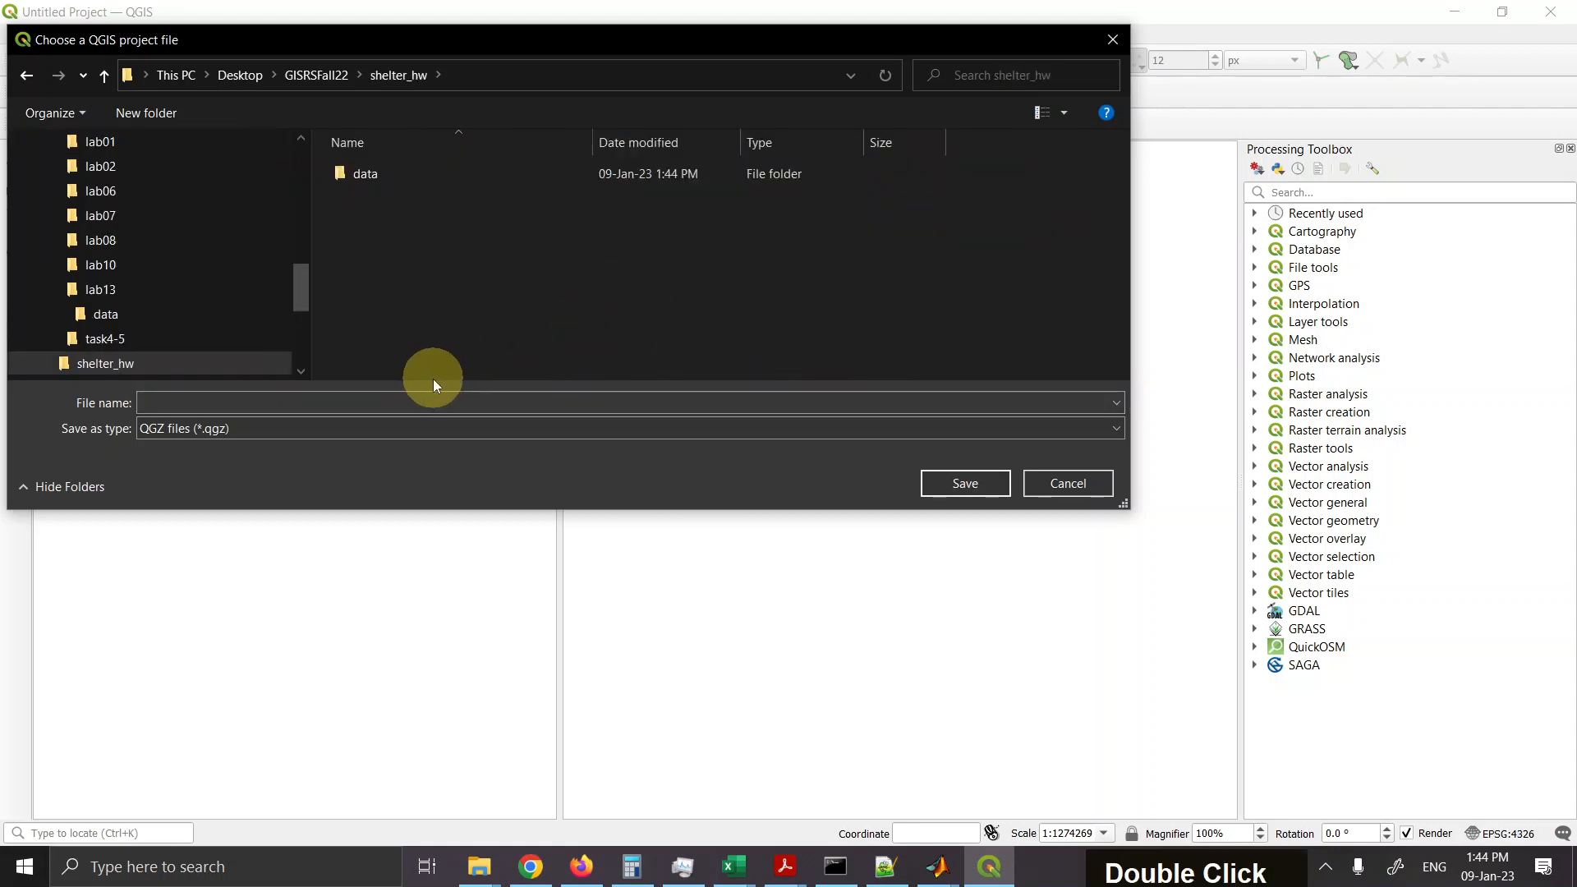
pyautogui.click(416, 401)
pyautogui.write('sh')
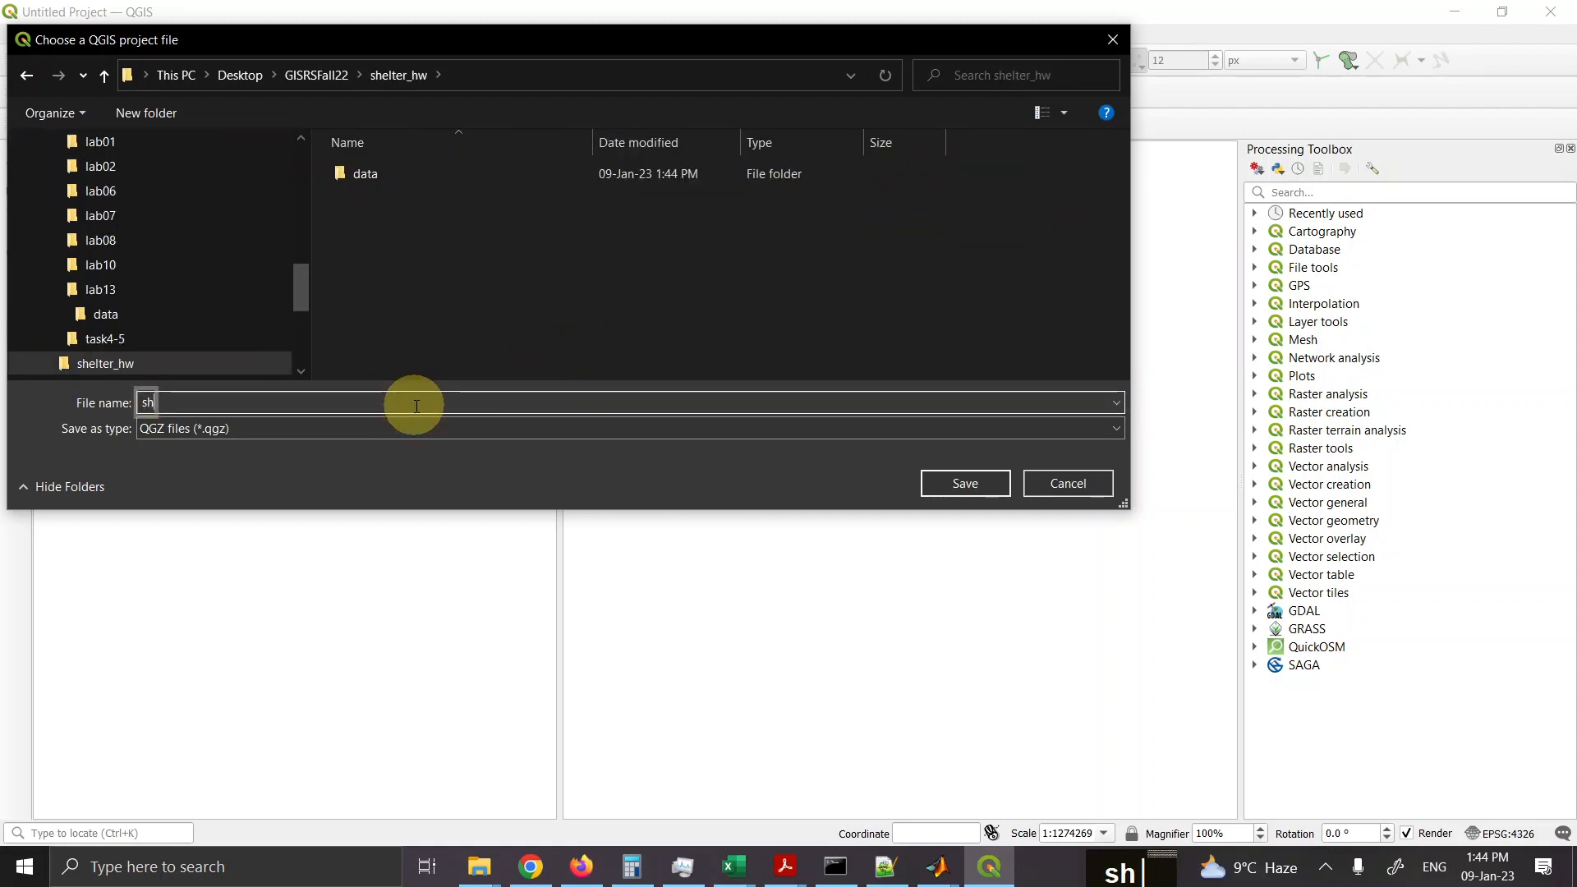
pyautogui.write('elter')
pyautogui.press('Return')
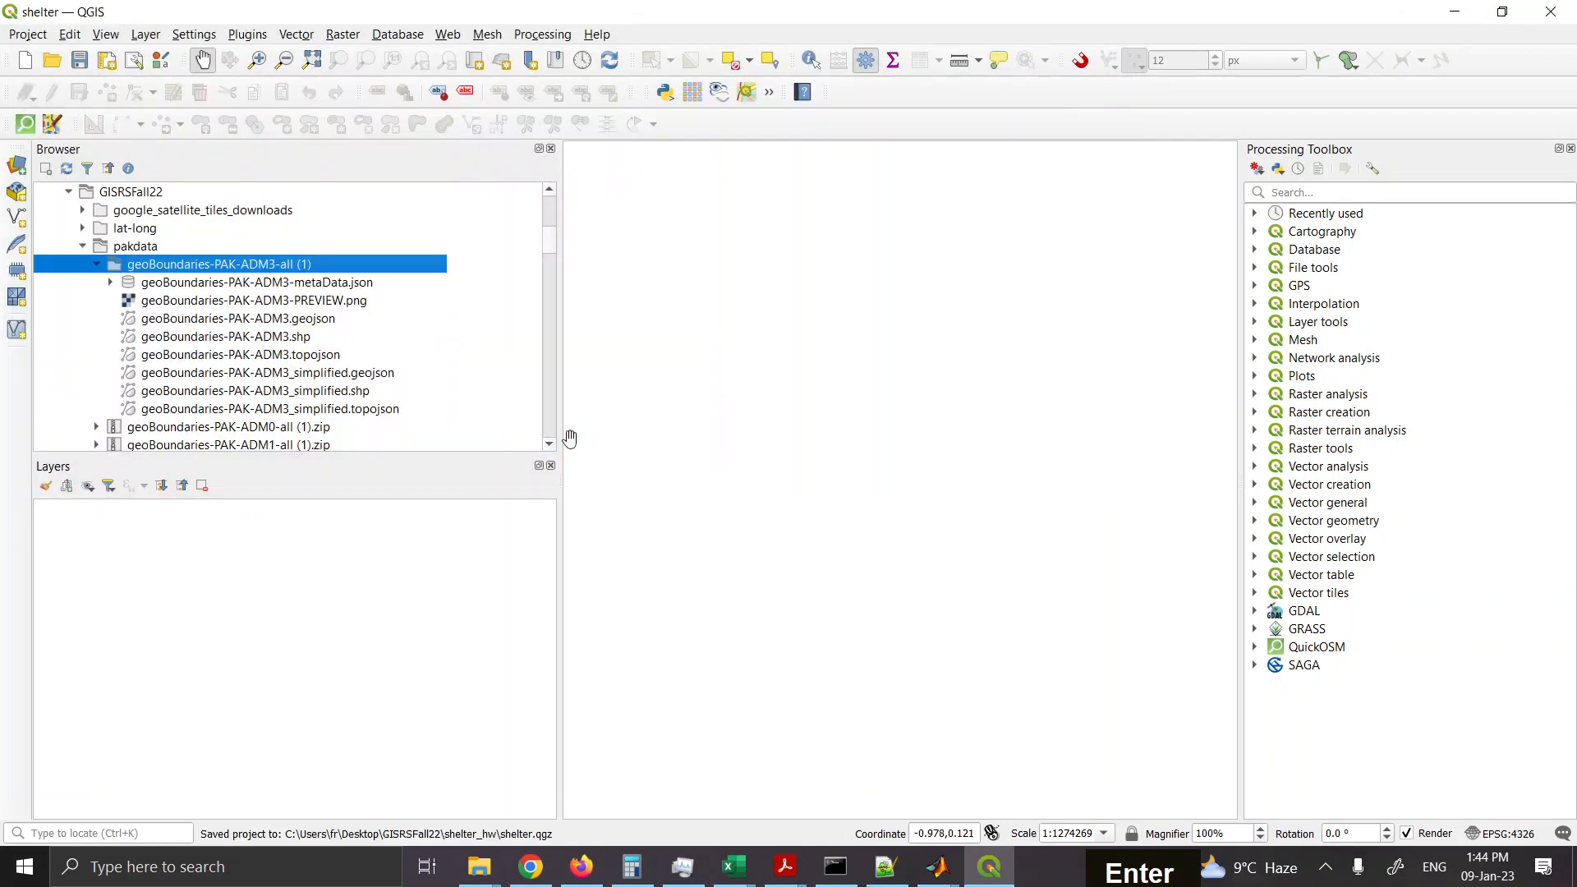
# Step: Narrow the Browser and collapse its GISRSFall22 and Home folders
pyautogui.moveTo(560, 433); pyautogui.dragTo(369, 431)
pyautogui.click(69, 192)
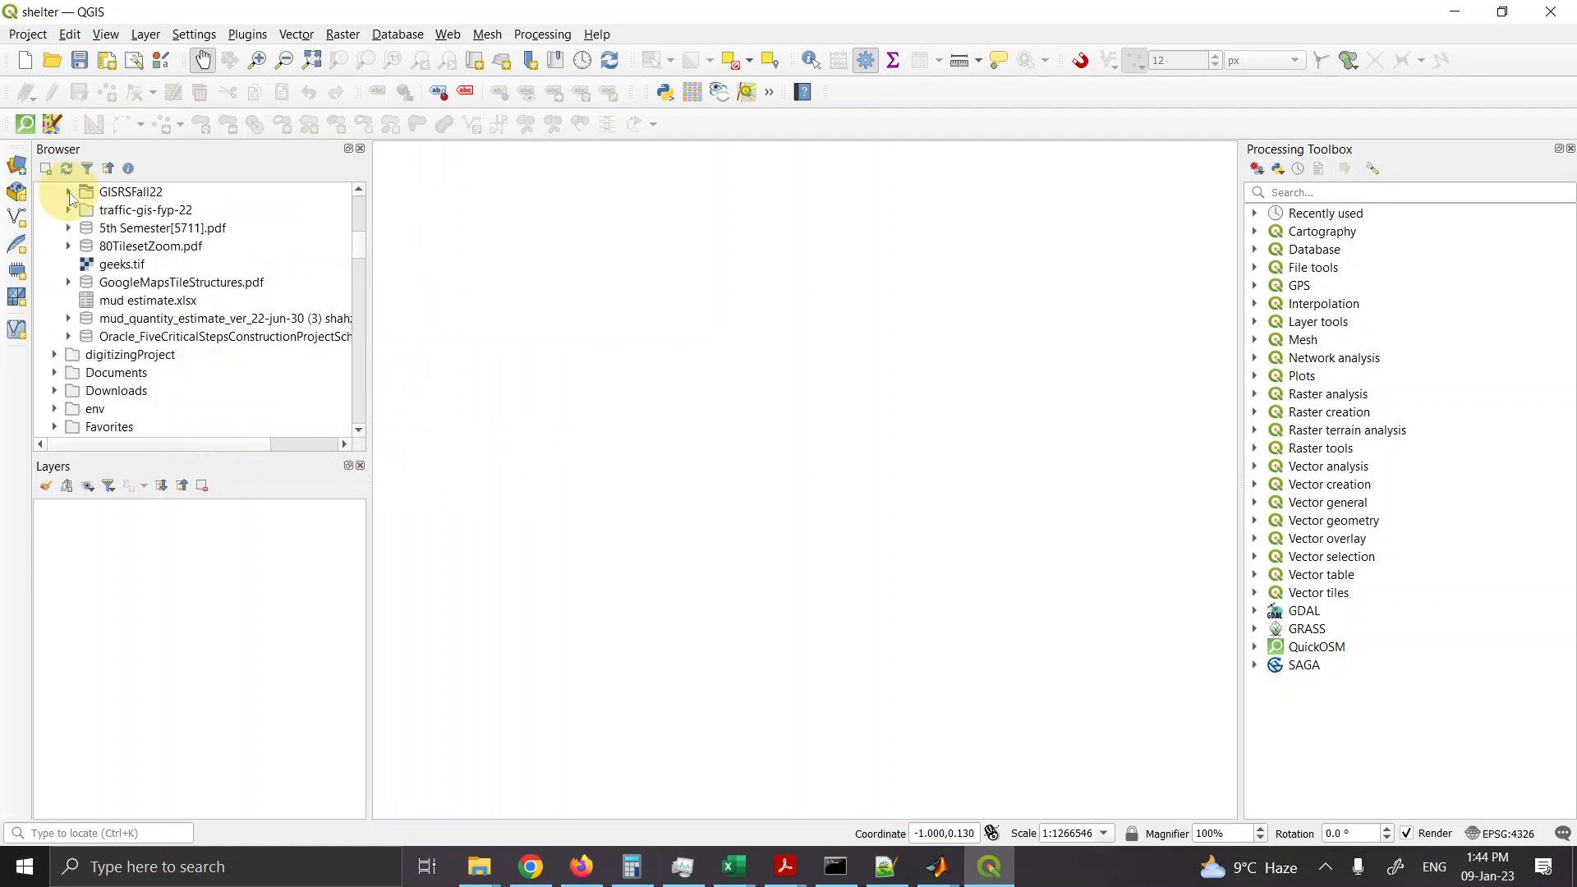
pyautogui.moveTo(358, 248); pyautogui.dragTo(353, 203)
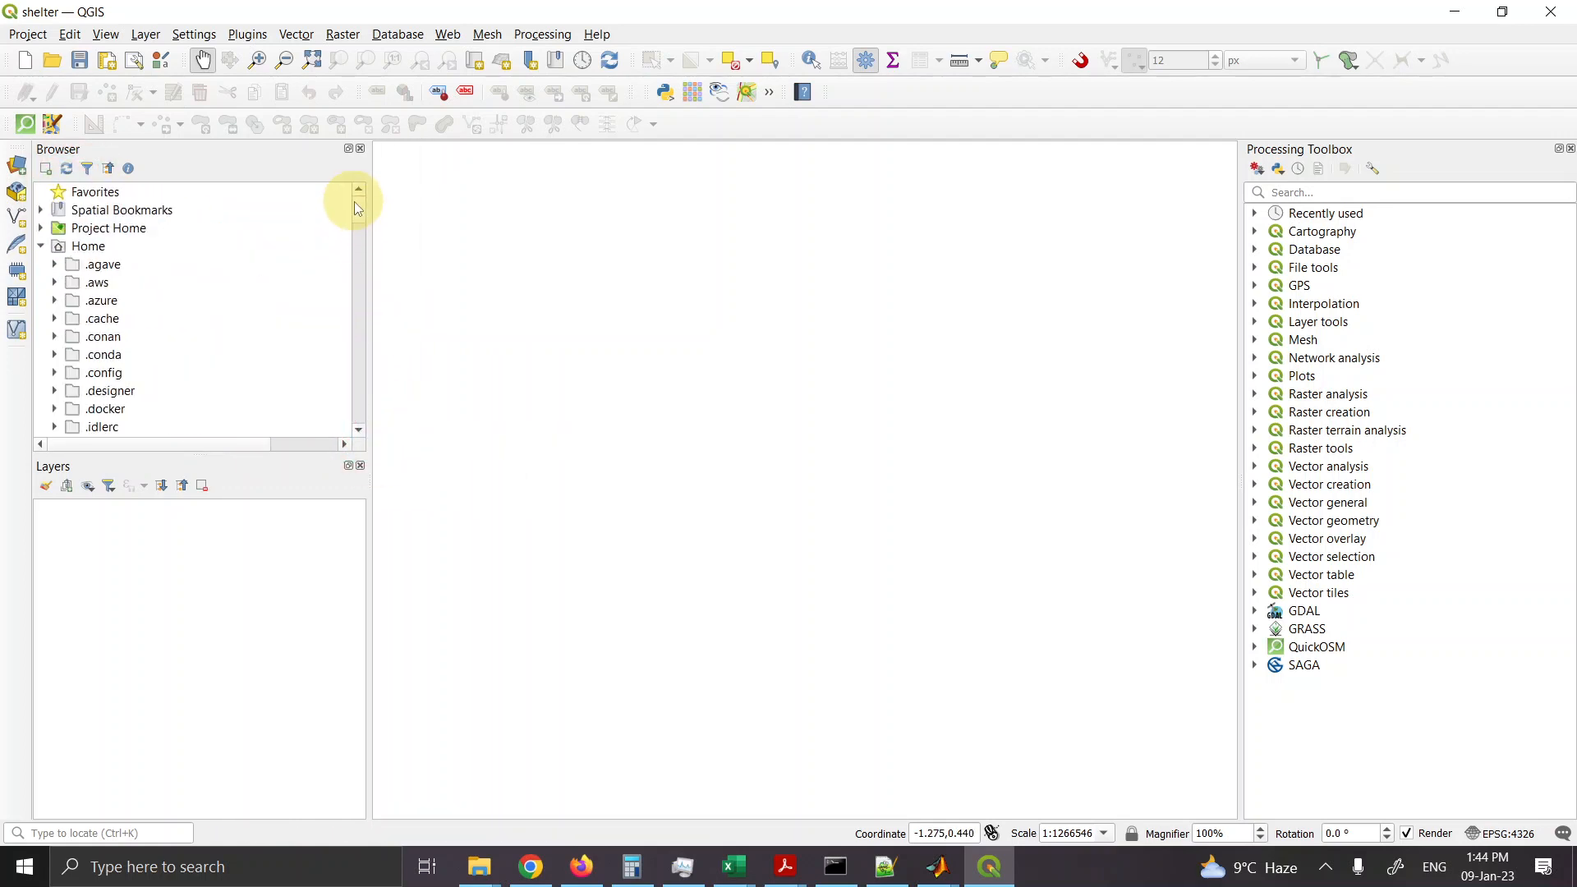
pyautogui.click(41, 246)
# Step: Expand Project Home in the Browser through data to the contents of geoBoundaries-PAK-ADM3-all (1)
pyautogui.click(82, 230)
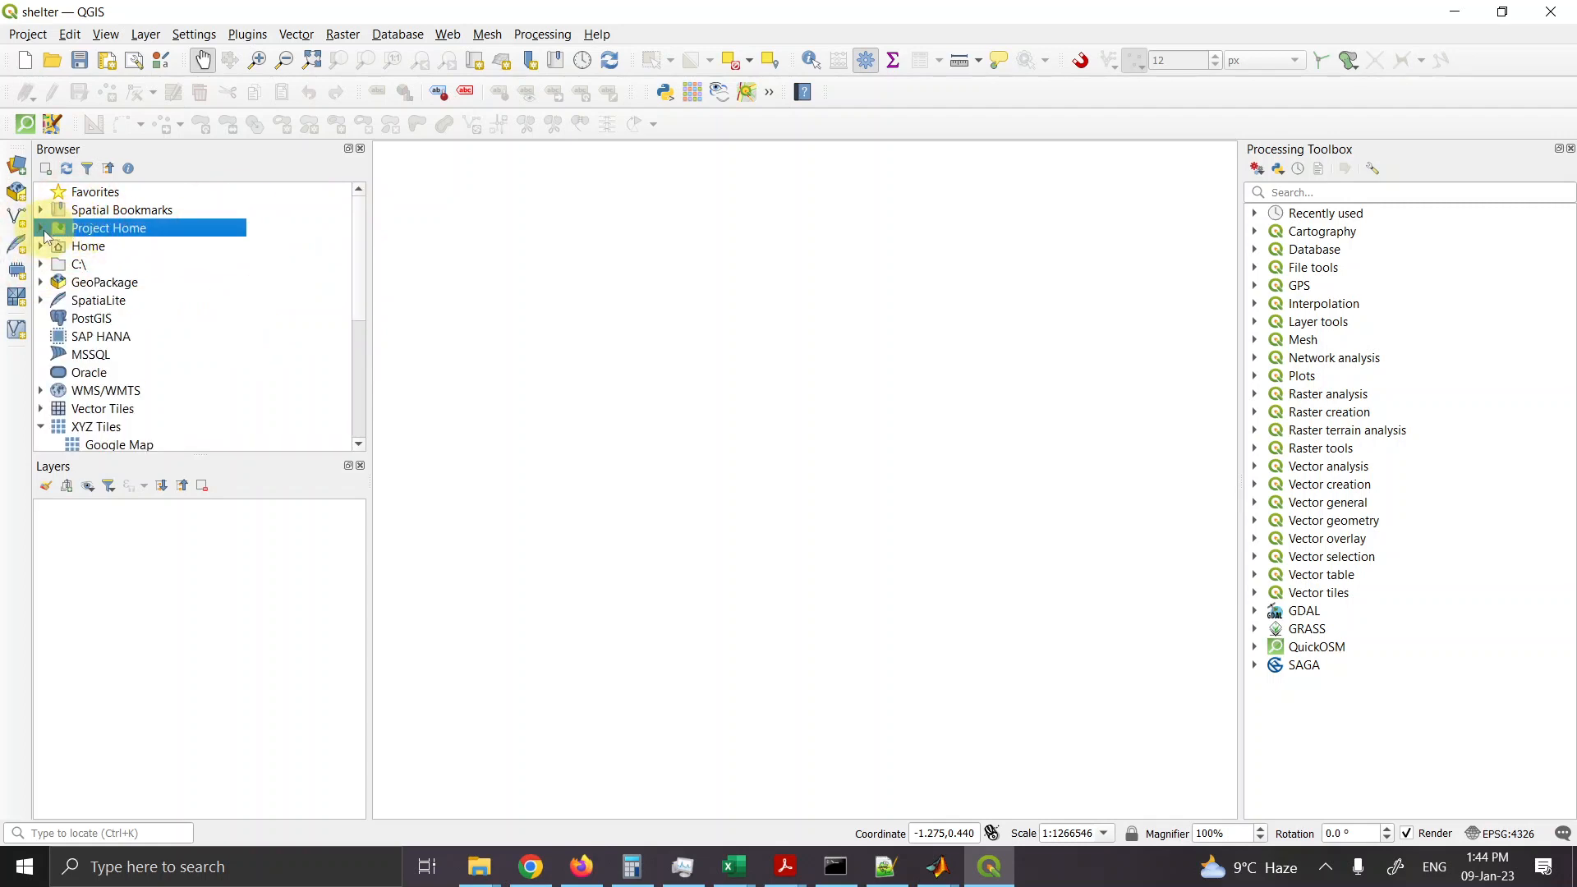
pyautogui.click(41, 229)
pyautogui.click(55, 247)
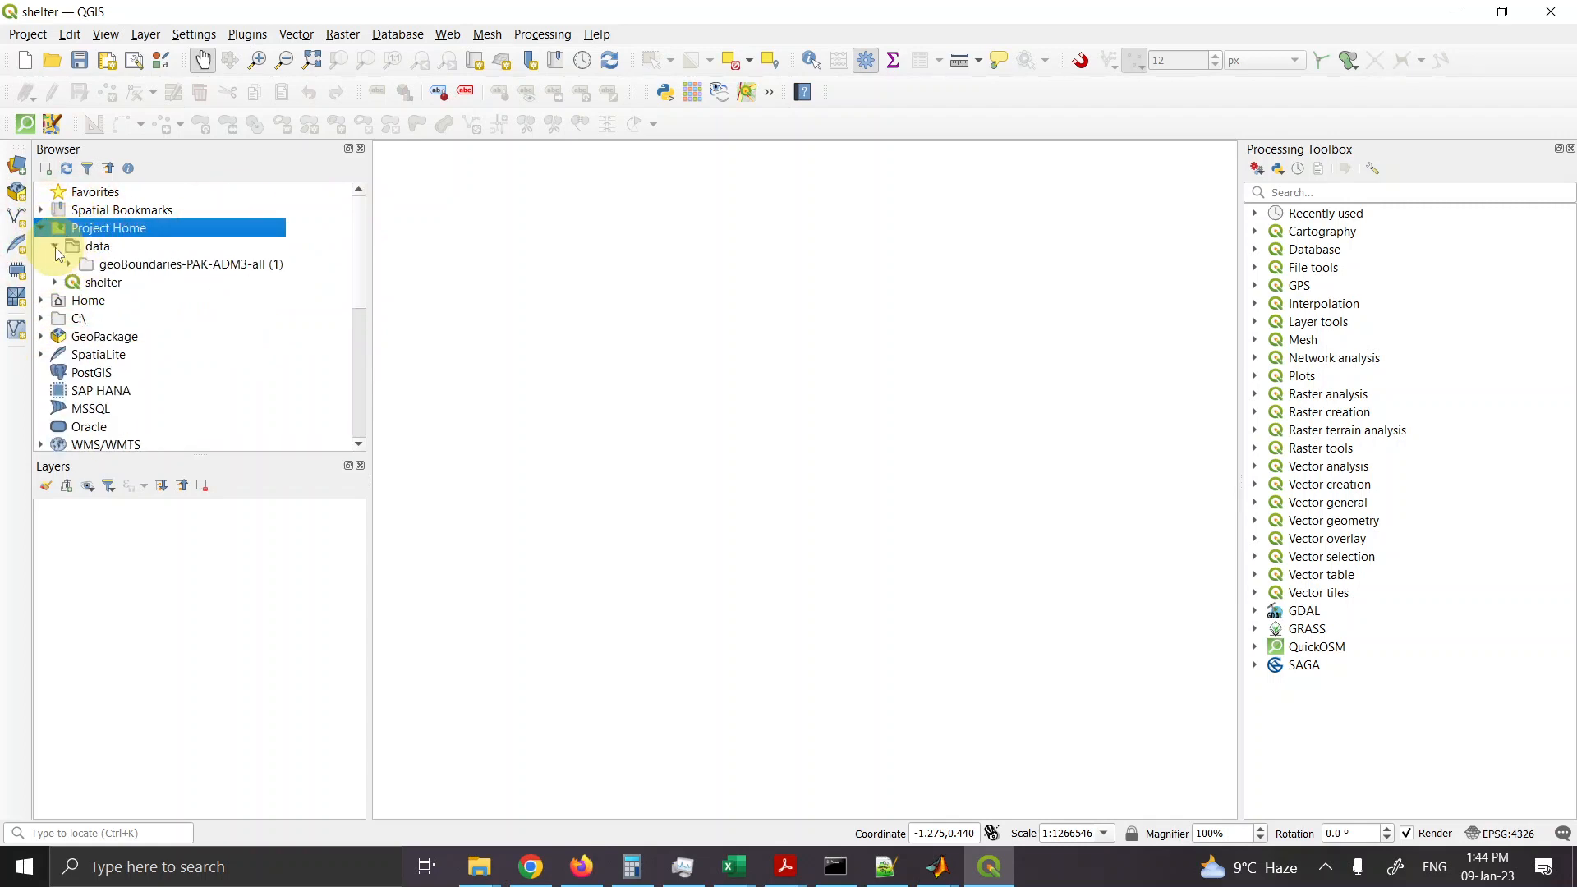
pyautogui.click(69, 263)
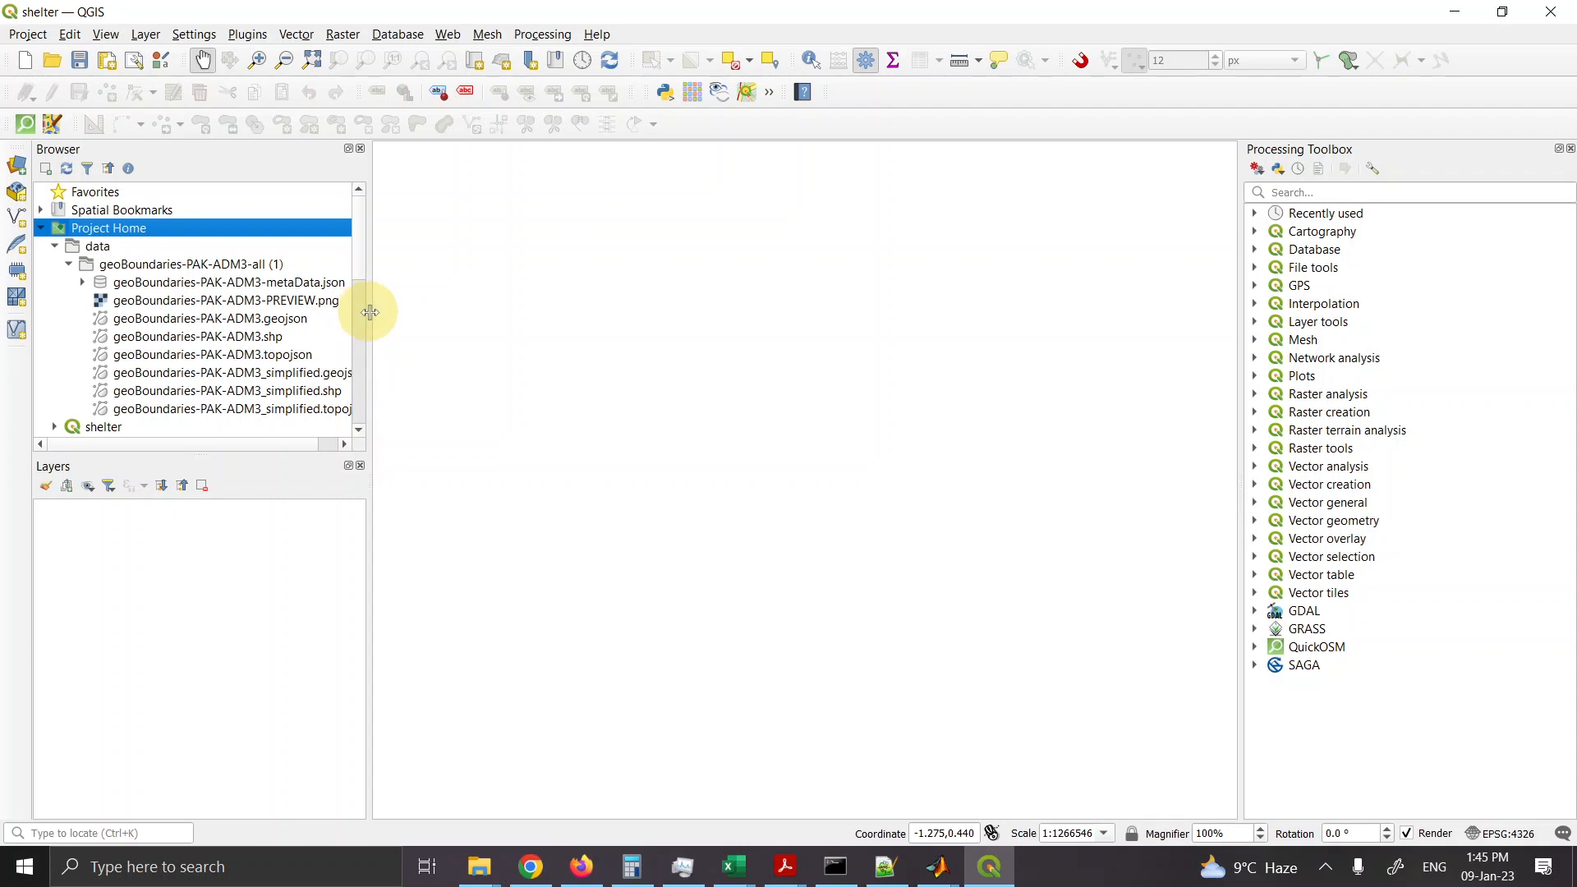
# Step: Add geoBoundaries-PAK-ADM3.shp from the project's data folder to the map as a layer
pyautogui.click(274, 342)
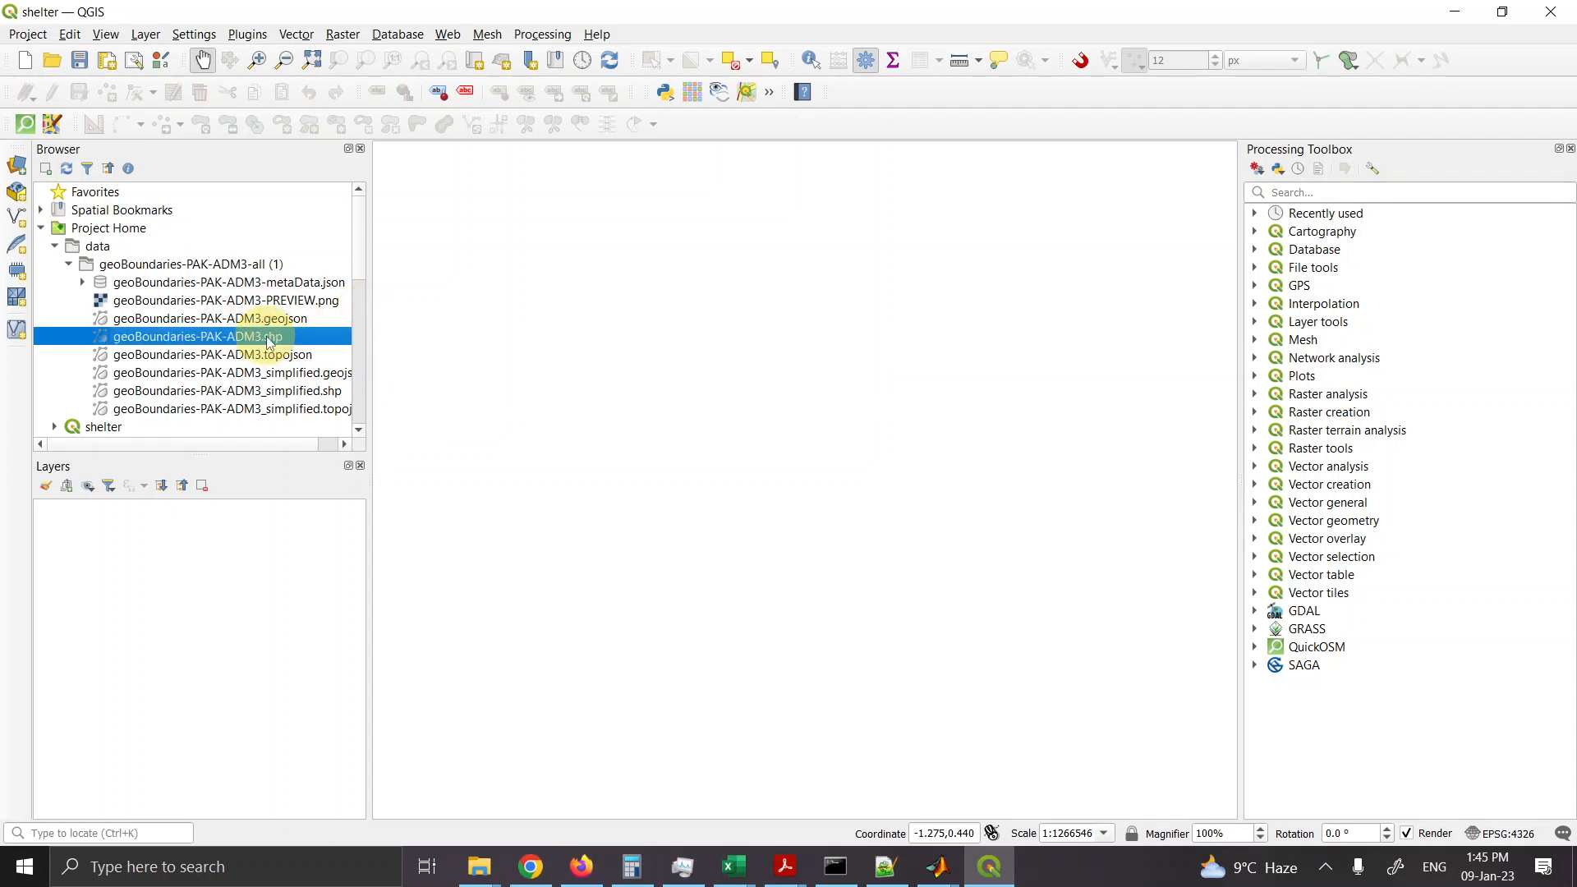
pyautogui.moveTo(270, 343); pyautogui.dragTo(289, 384)
pyautogui.moveTo(289, 406); pyautogui.dragTo(266, 585)
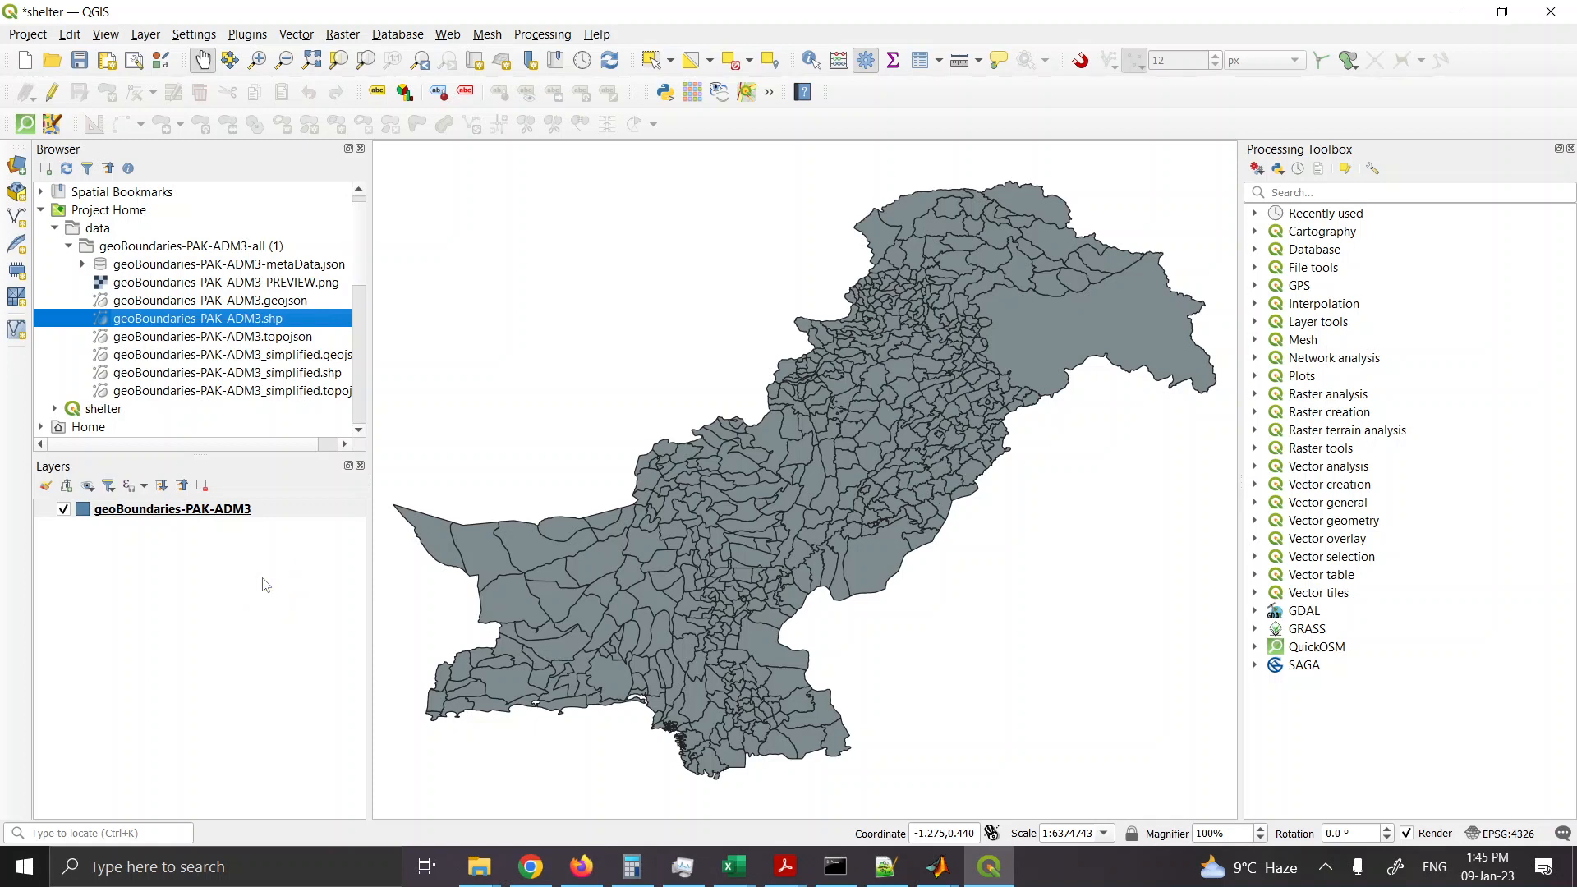
# Step: Build the provider filter expression "OBJECTID_1"=196 for the geoBoundaries-PAK-ADM3 layer
pyautogui.rightClick(210, 516)
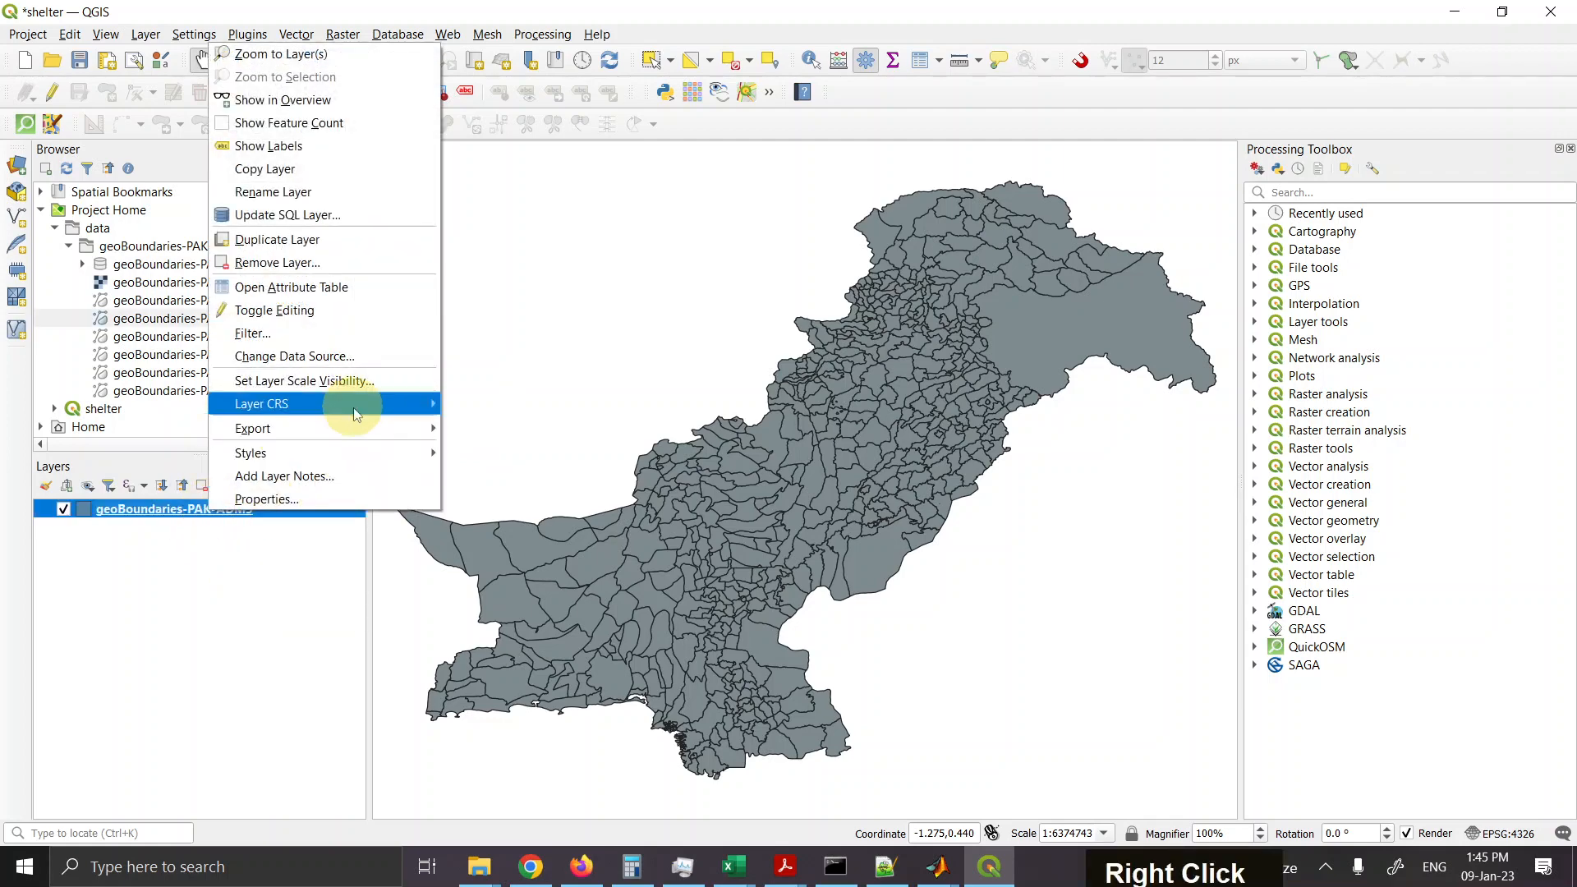
pyautogui.click(352, 332)
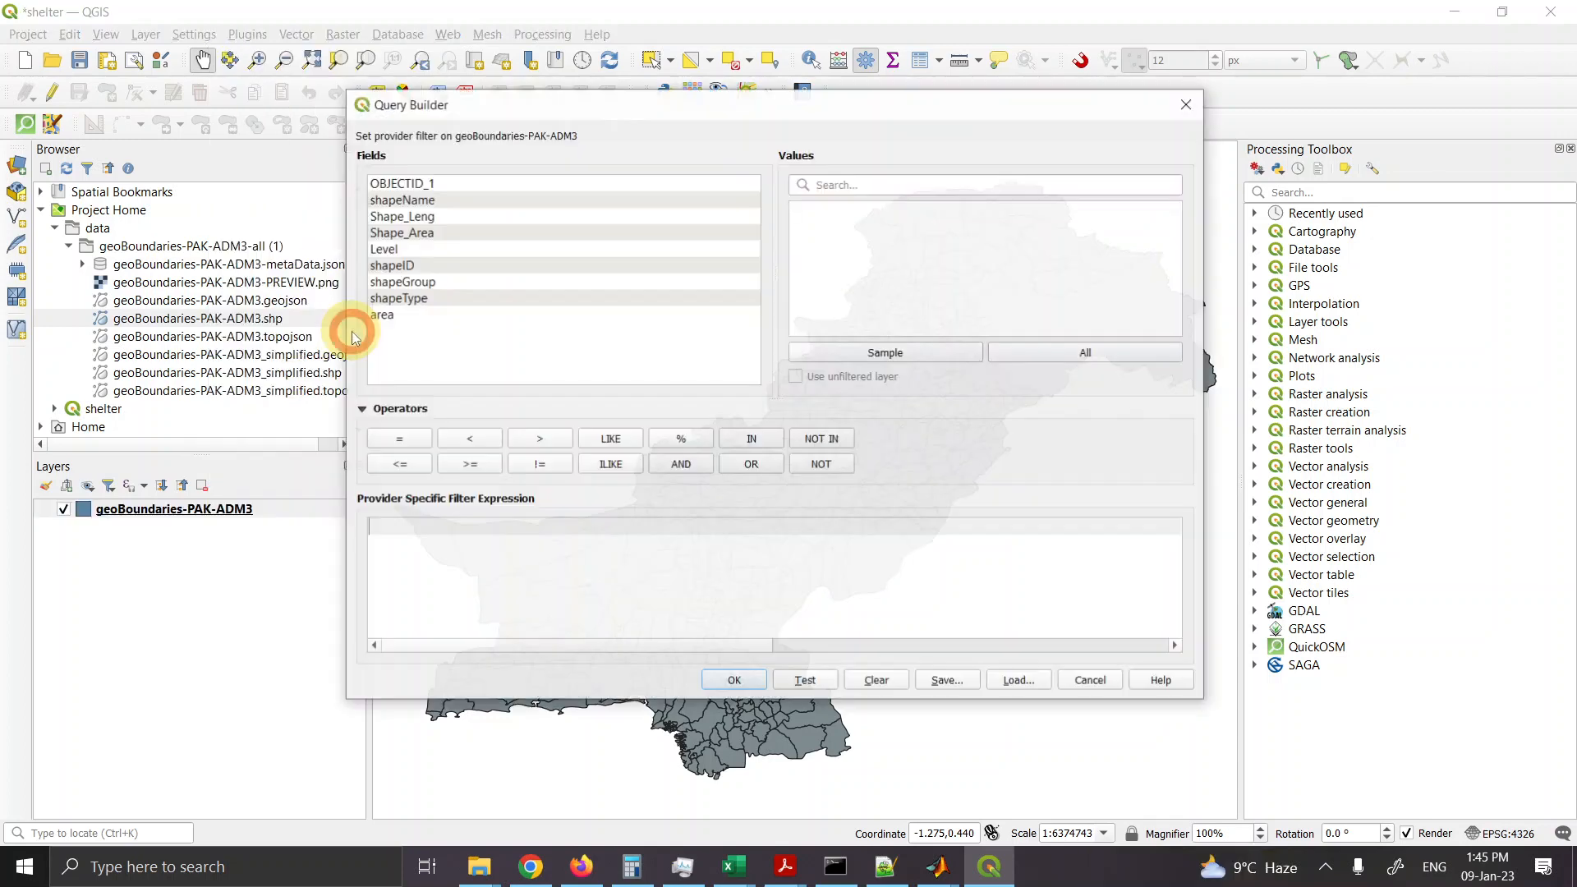
pyautogui.click(411, 183)
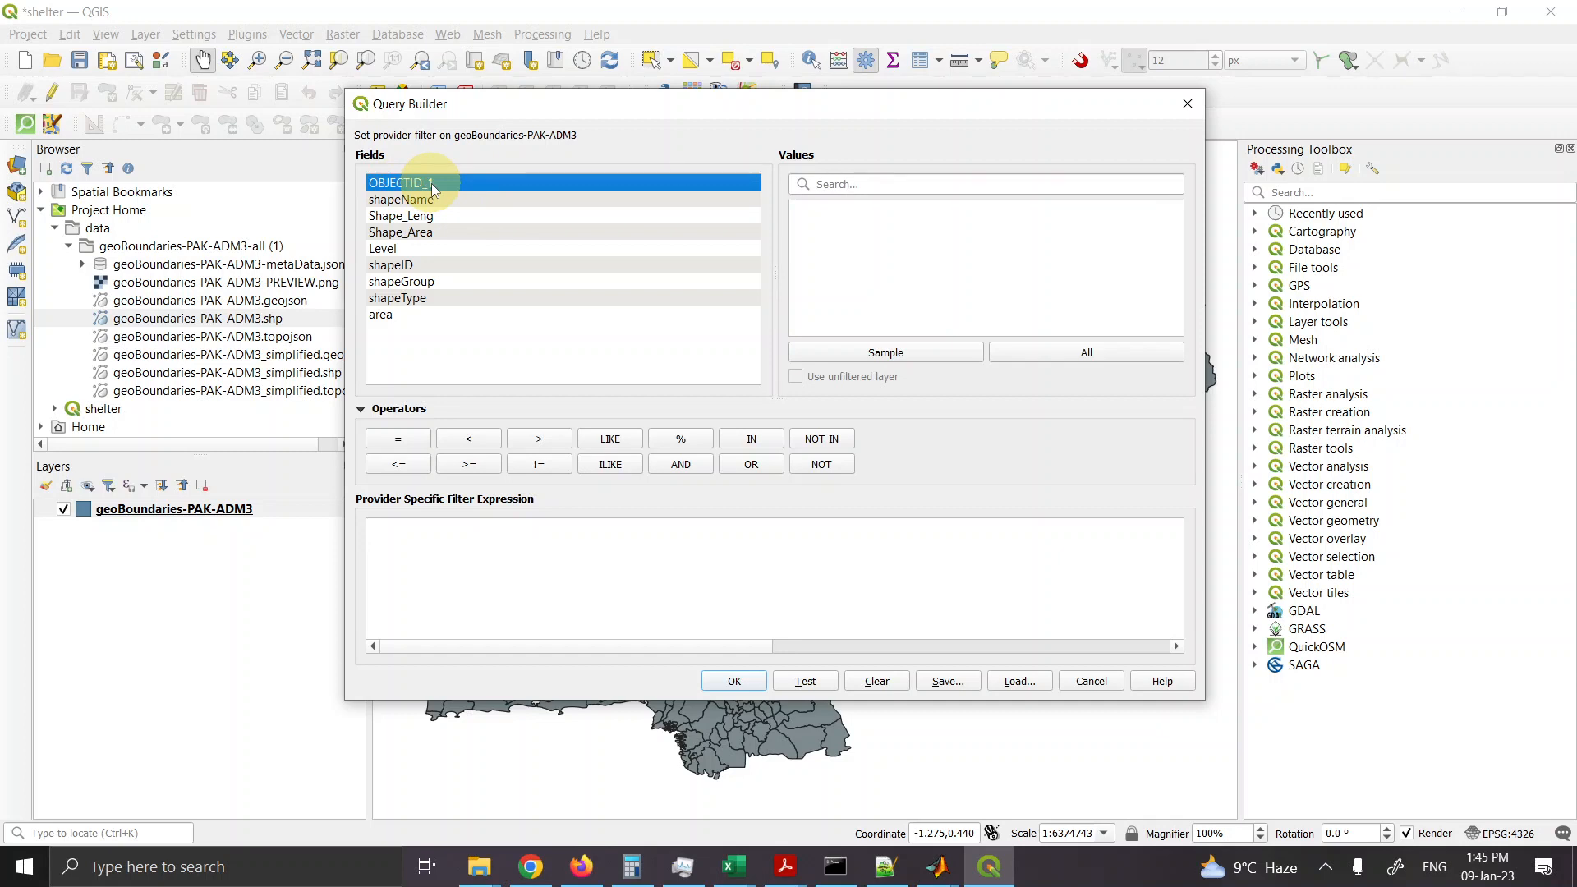
pyautogui.doubleClick(433, 189)
pyautogui.write('=')
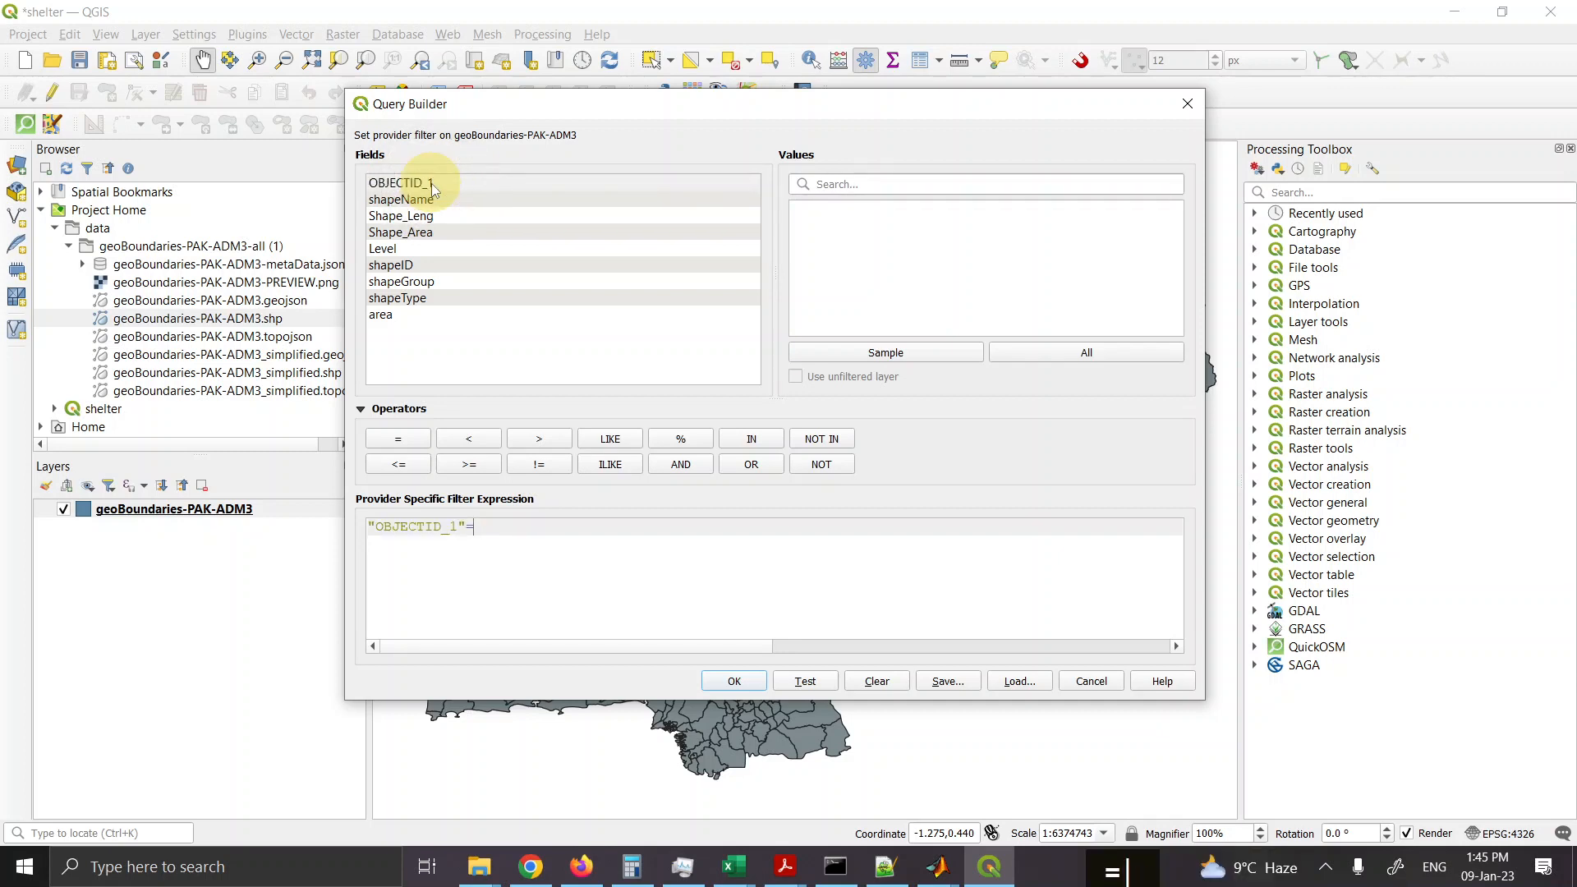
pyautogui.click(1070, 362)
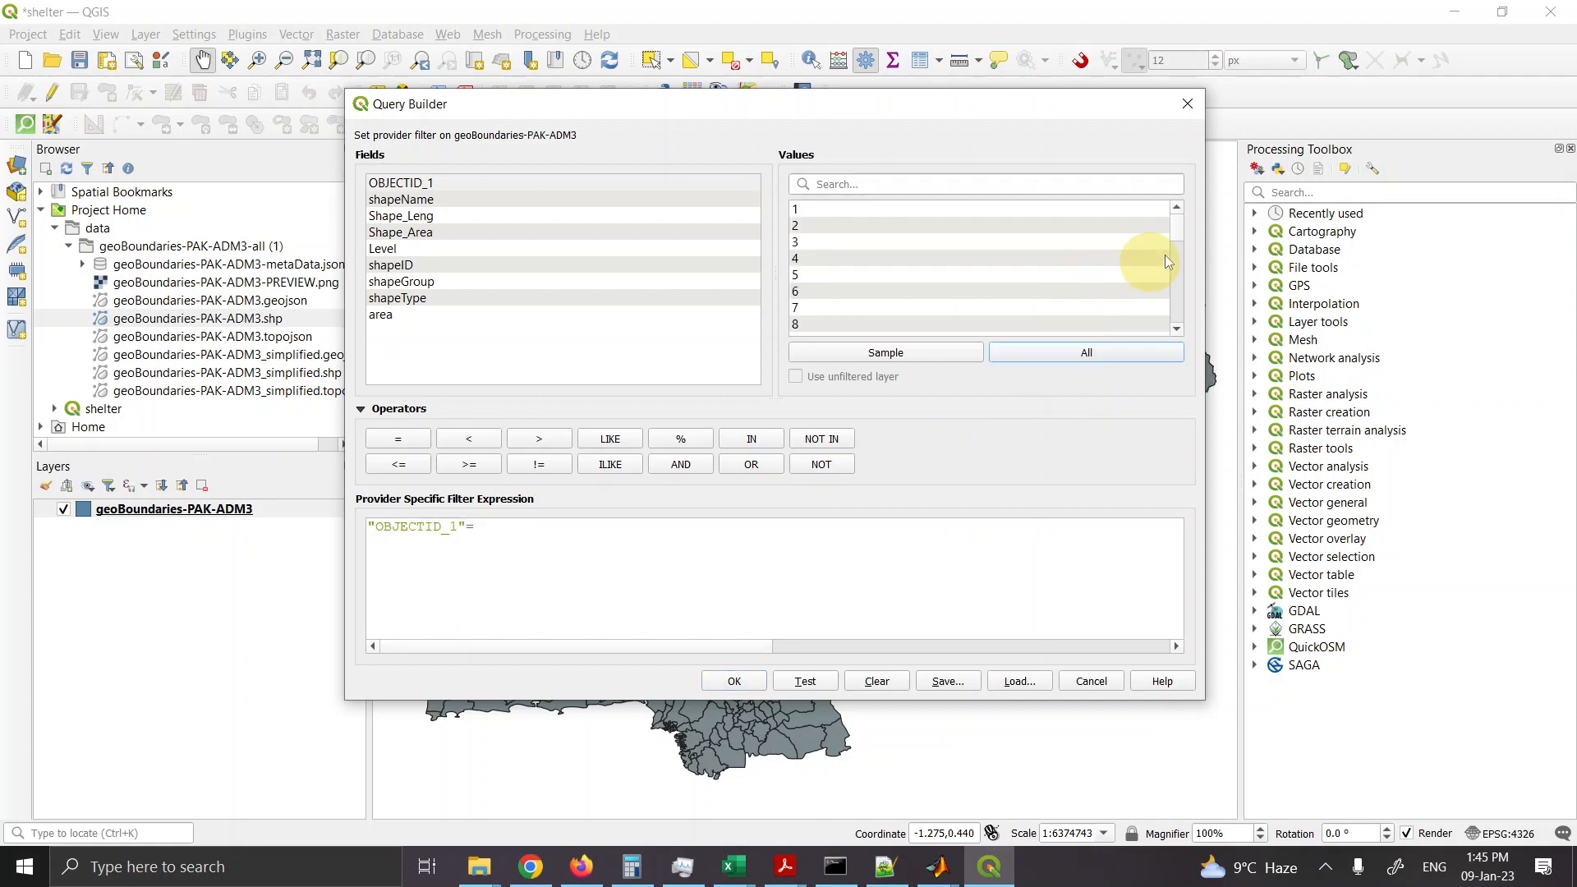
pyautogui.moveTo(1175, 230)
pyautogui.mouseDown()
pyautogui.moveTo(1175, 289)
pyautogui.moveTo(1182, 258)
pyautogui.mouseUp()
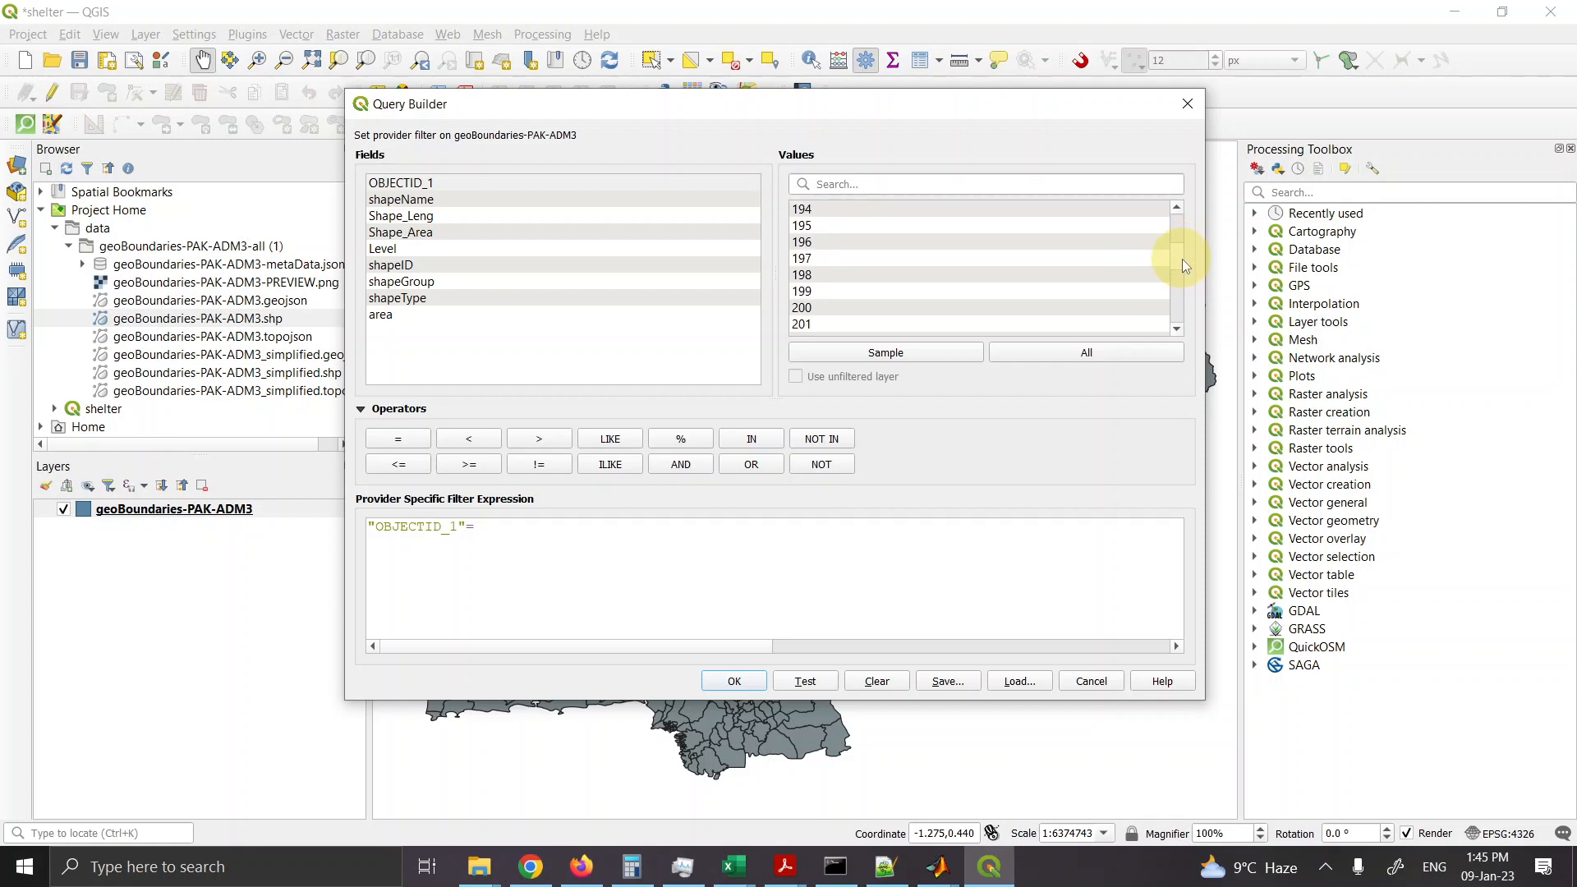
pyautogui.click(920, 258)
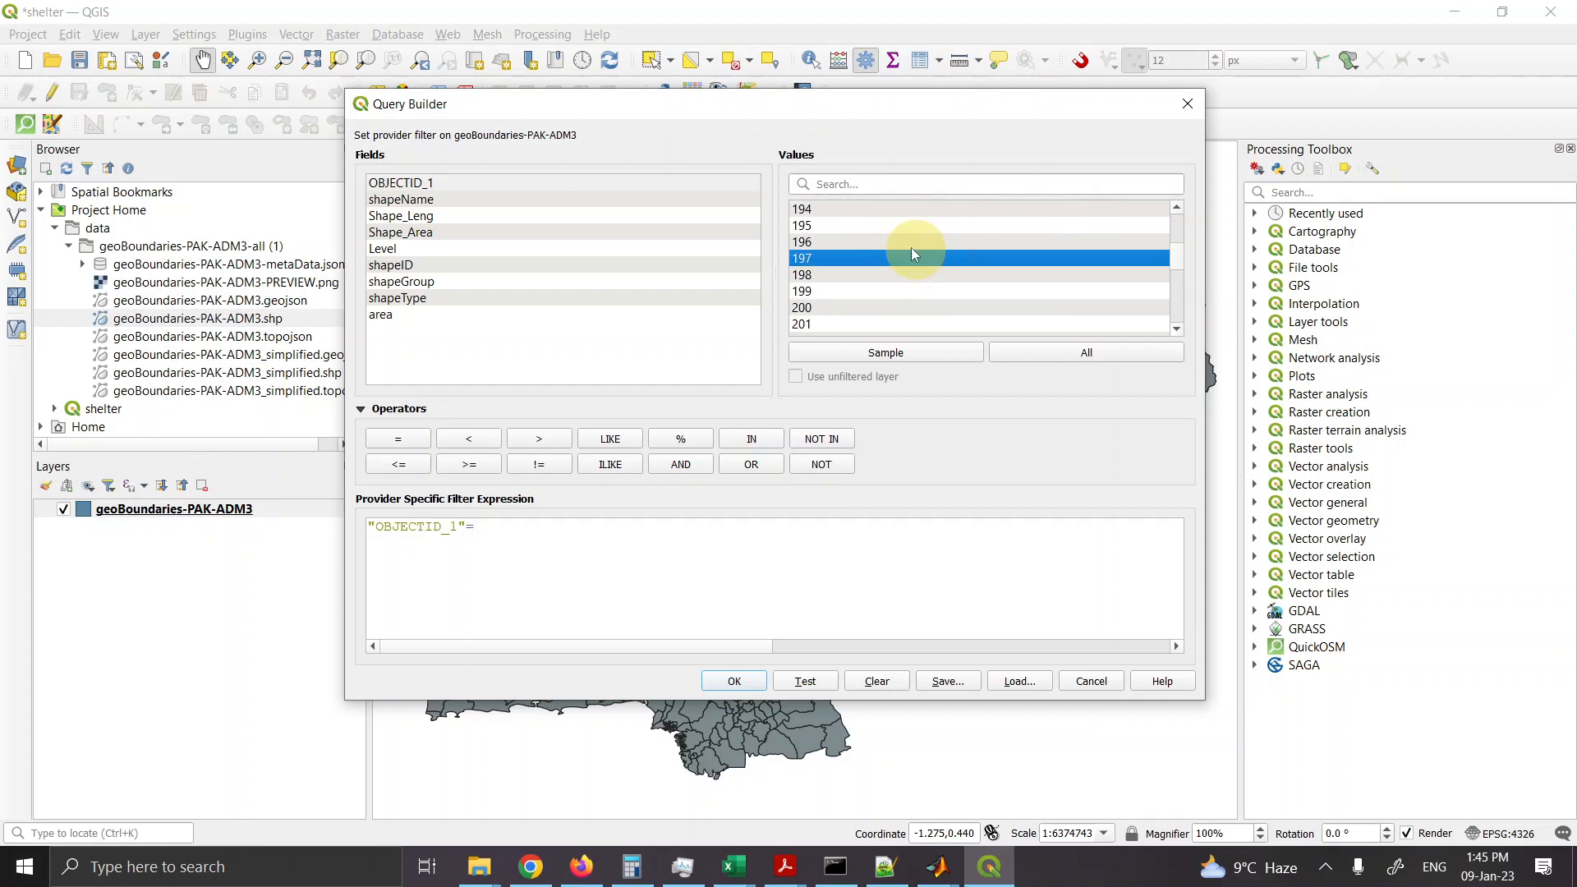
pyautogui.click(910, 243)
pyautogui.doubleClick(909, 245)
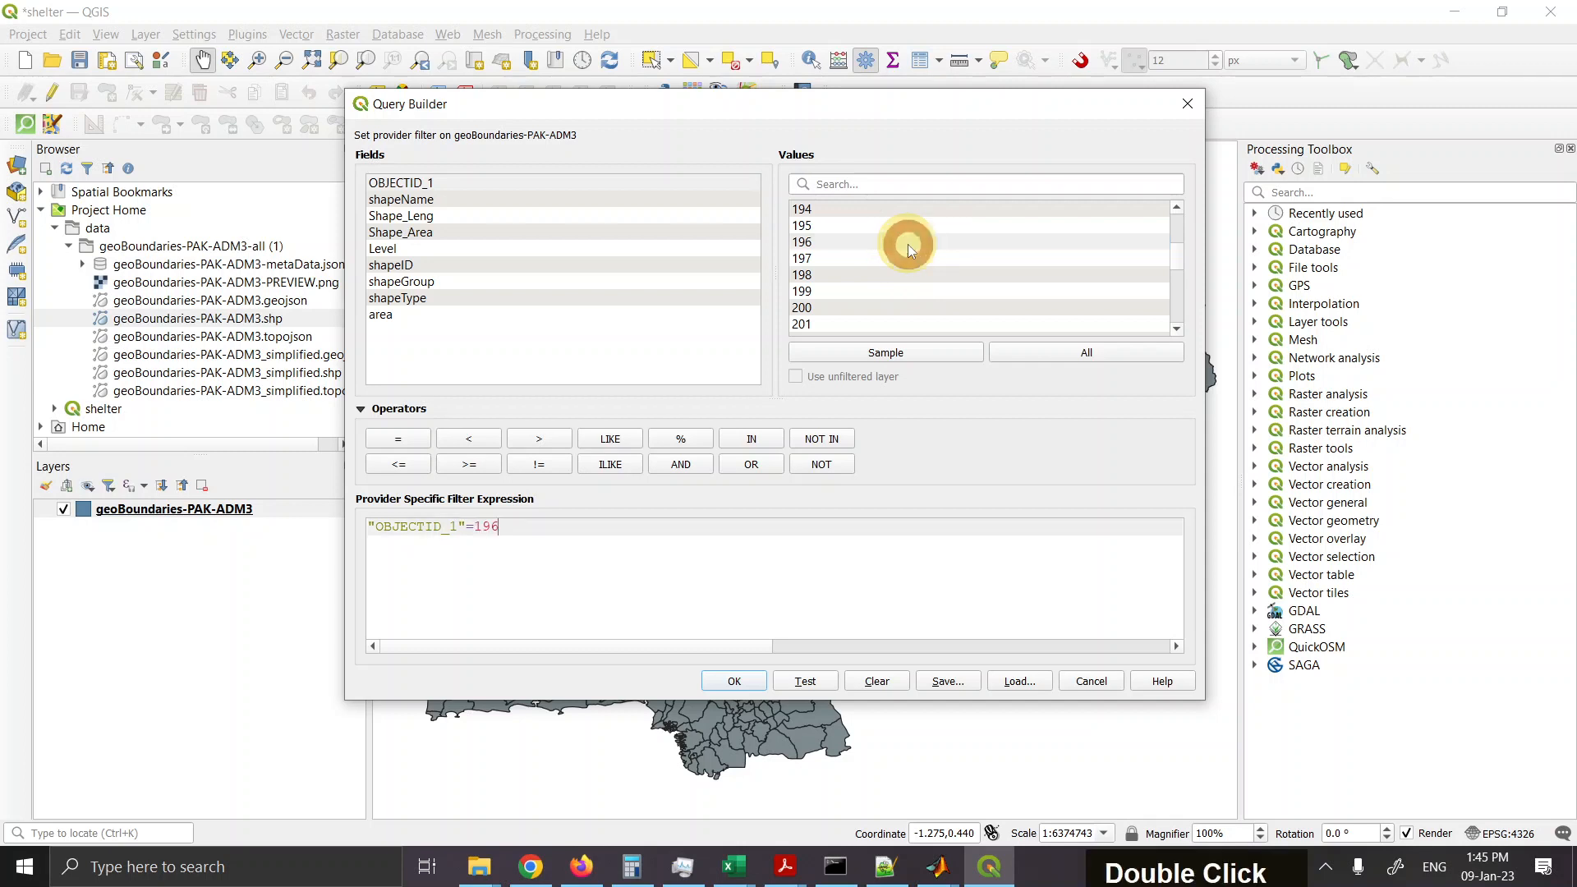
# Step: Test the filter expression and apply it to the geoBoundaries-PAK-ADM3 layer
pyautogui.click(805, 681)
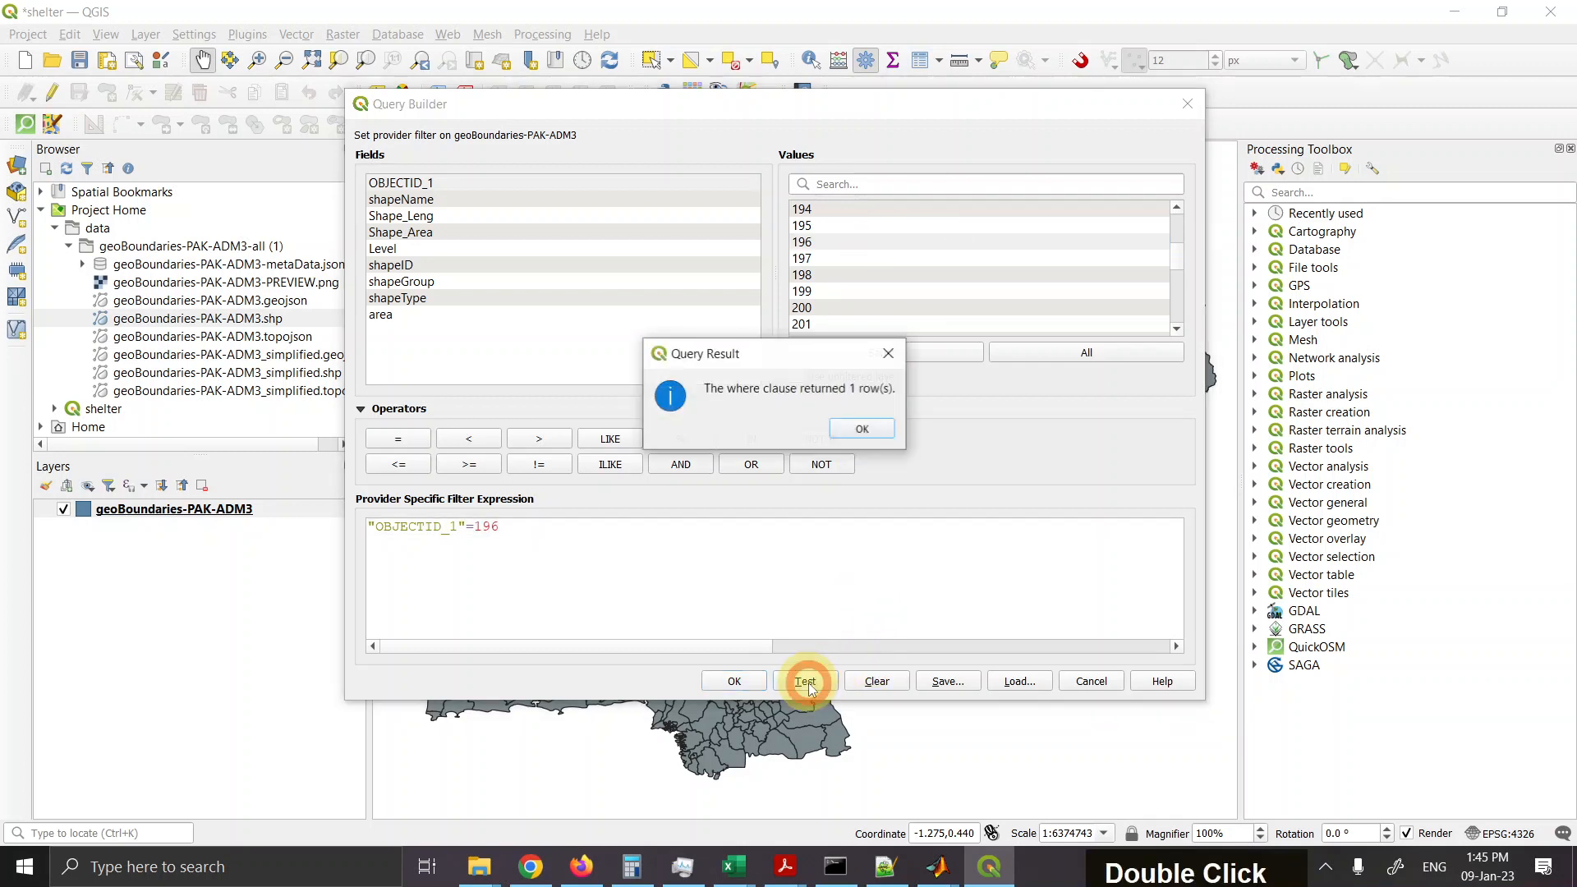
pyautogui.click(863, 428)
pyautogui.click(747, 679)
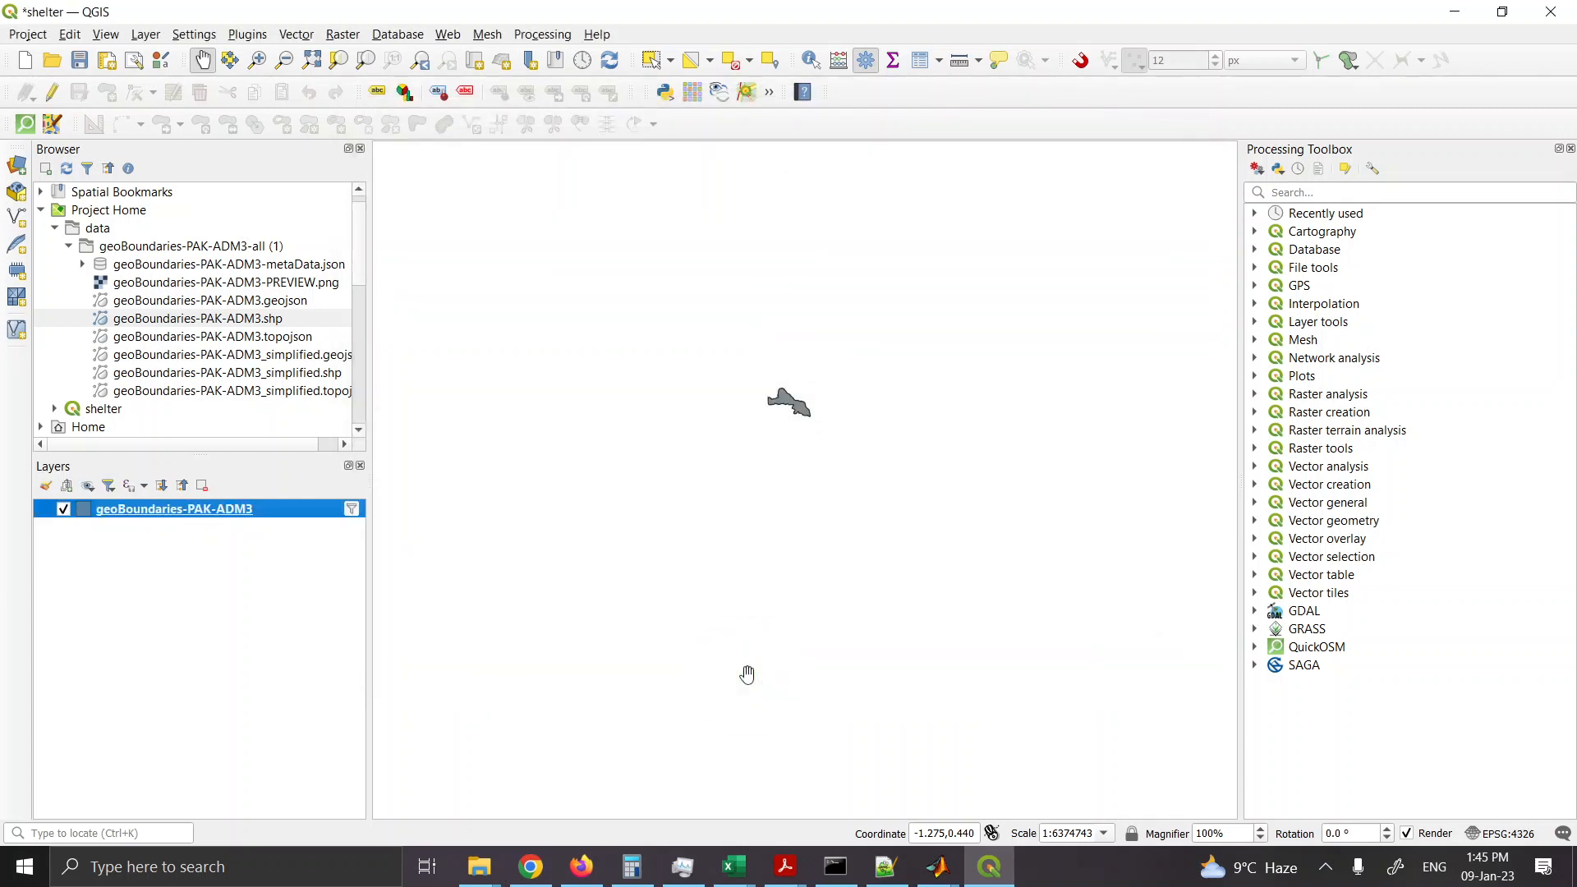
pyautogui.scroll(13, 807, 395)
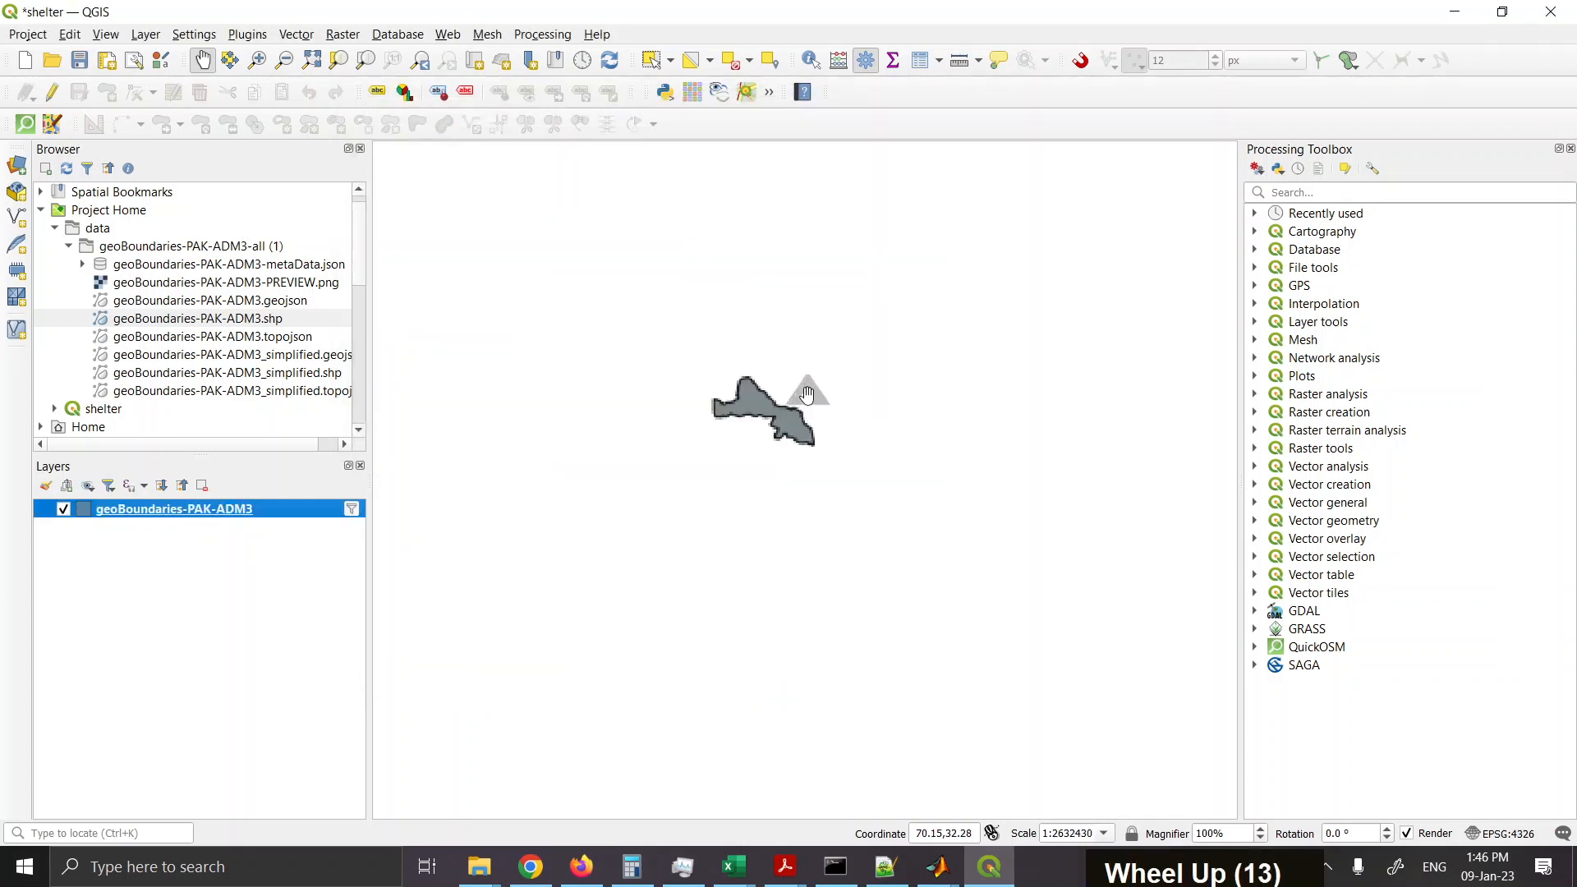
pyautogui.scroll(20, 807, 394)
pyautogui.moveTo(806, 394); pyautogui.dragTo(799, 514)
pyautogui.scroll(6, 847, 377)
pyautogui.scroll(3, 847, 377)
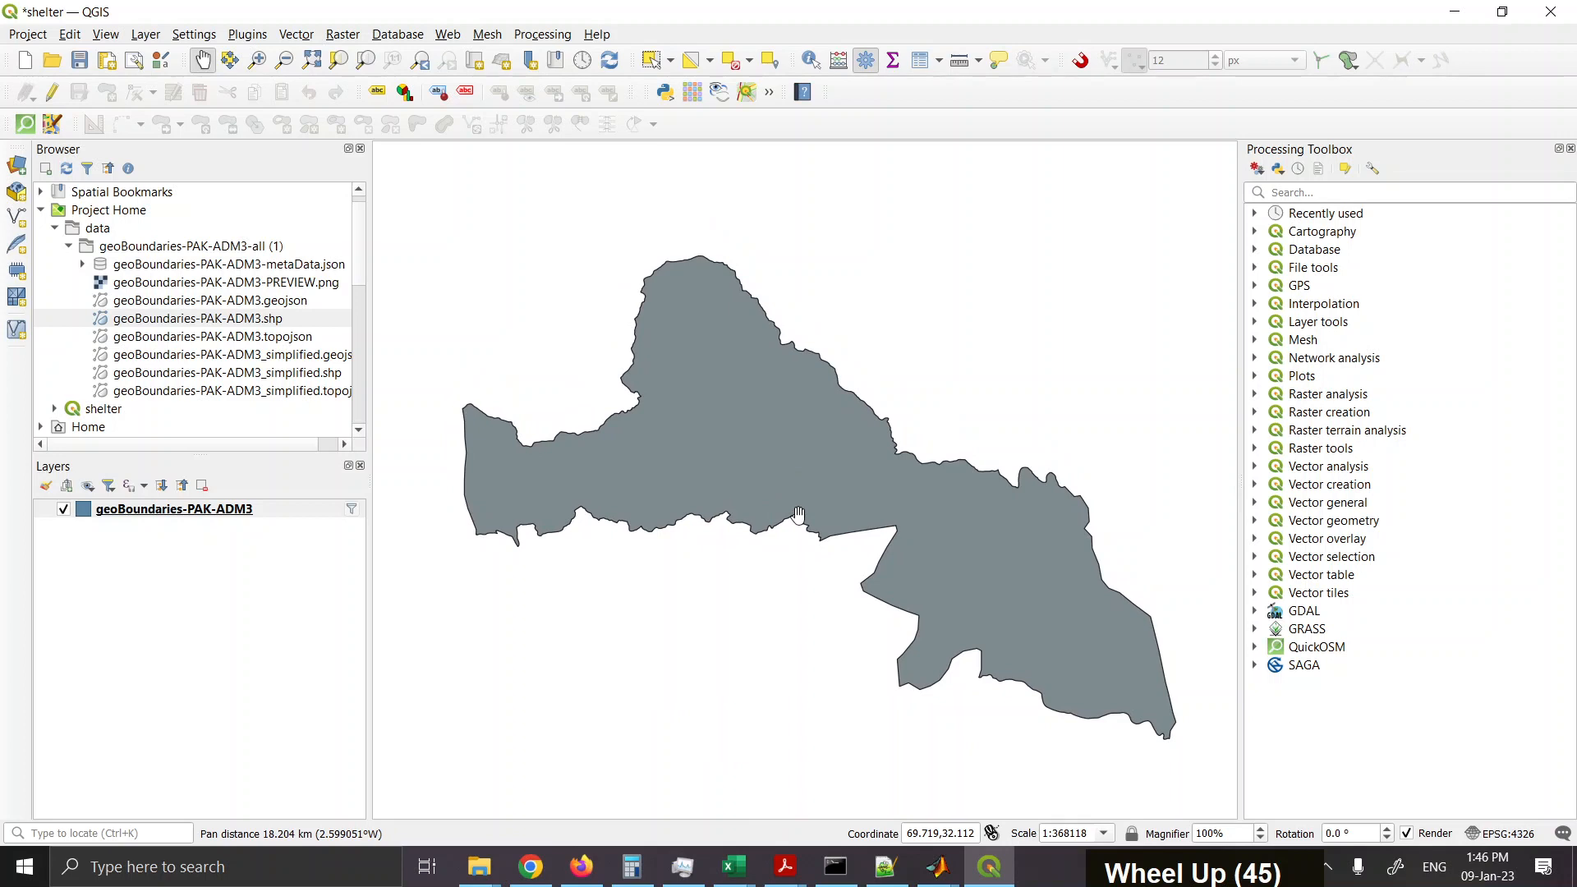
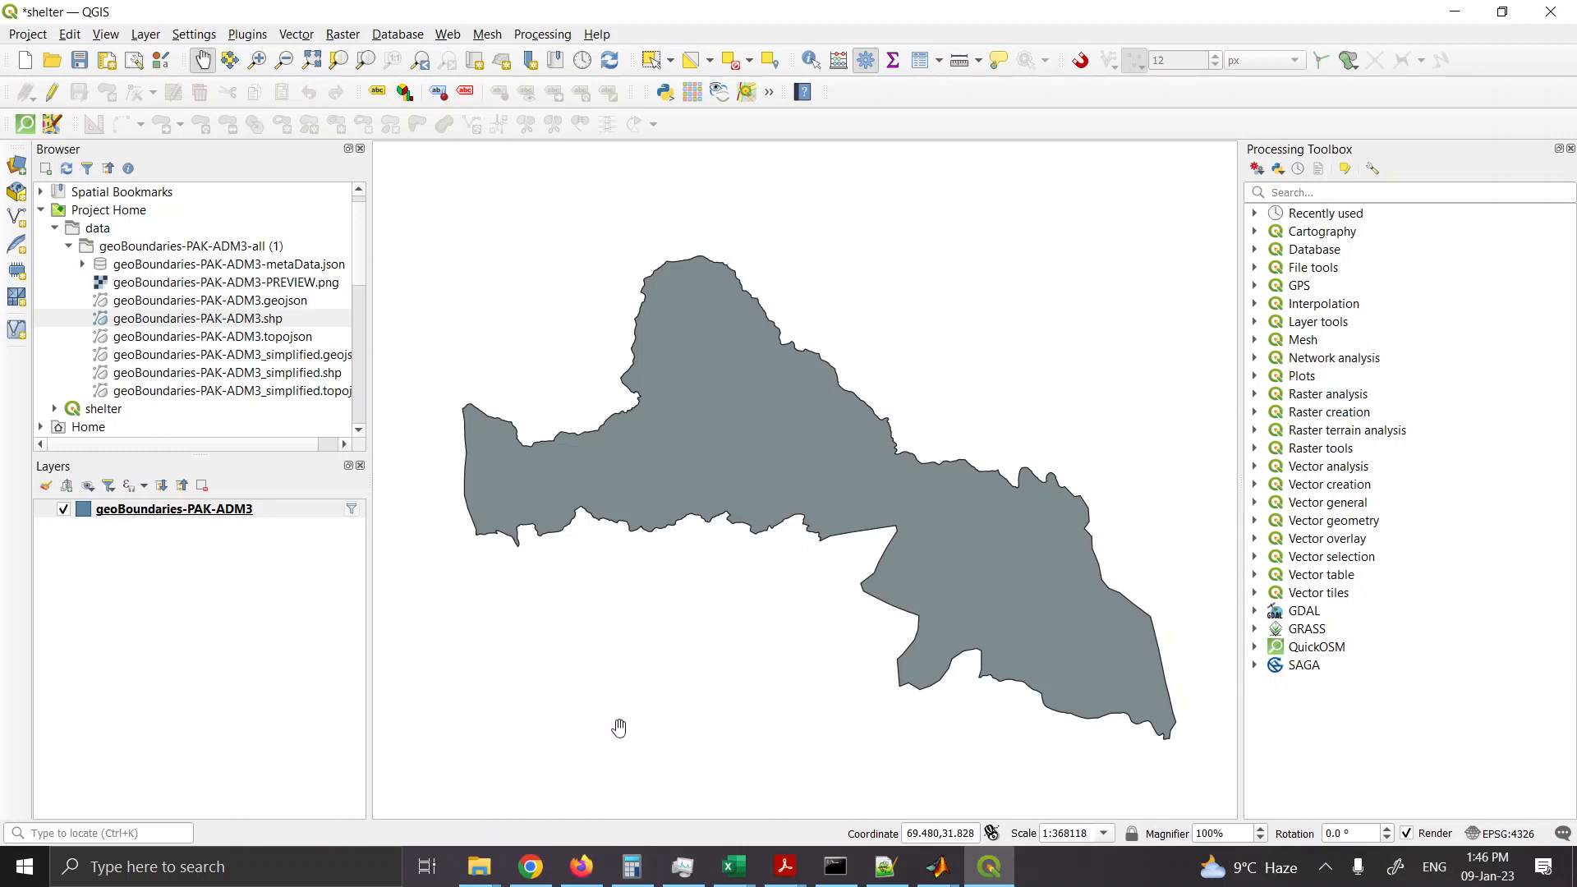
# Step: Switch to Chrome and connect the computer to the eduroam Wi-Fi network
pyautogui.click(531, 869)
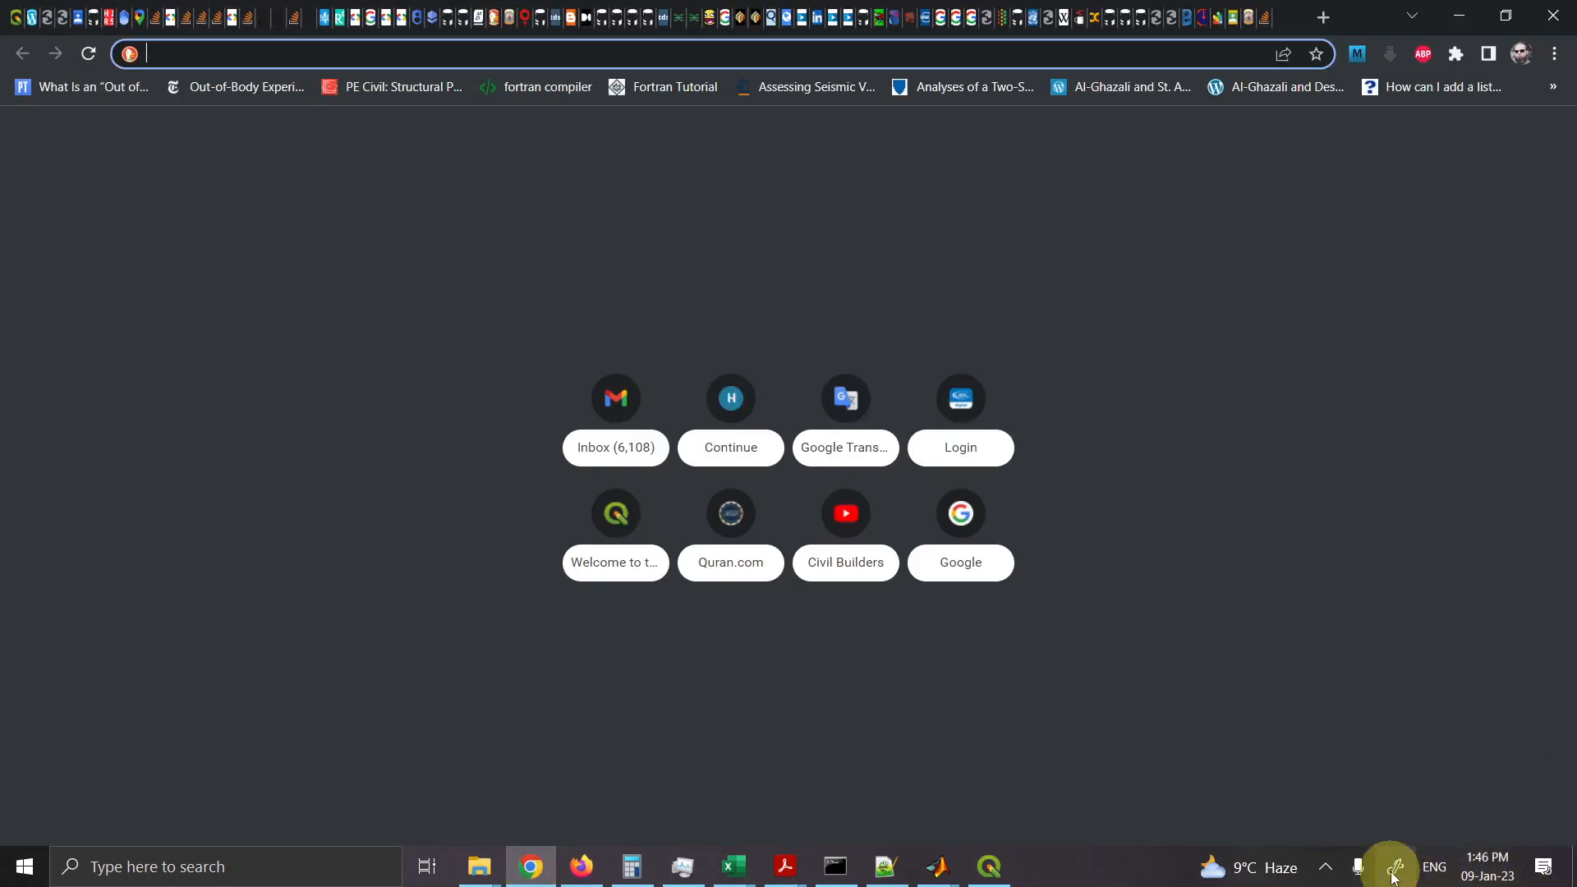
pyautogui.click(1328, 870)
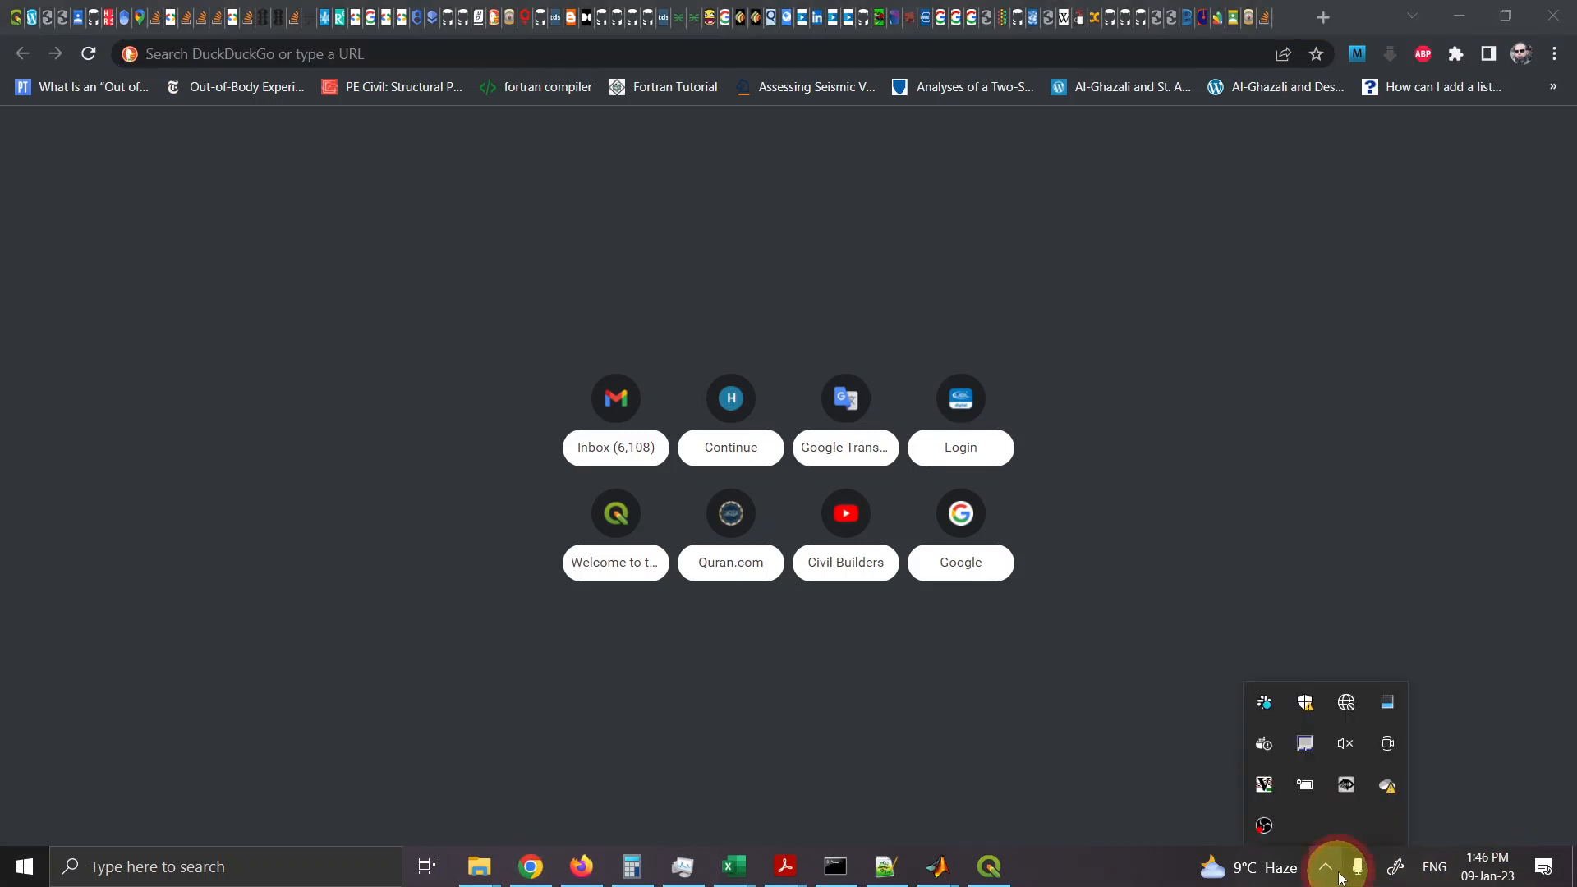
pyautogui.click(1348, 703)
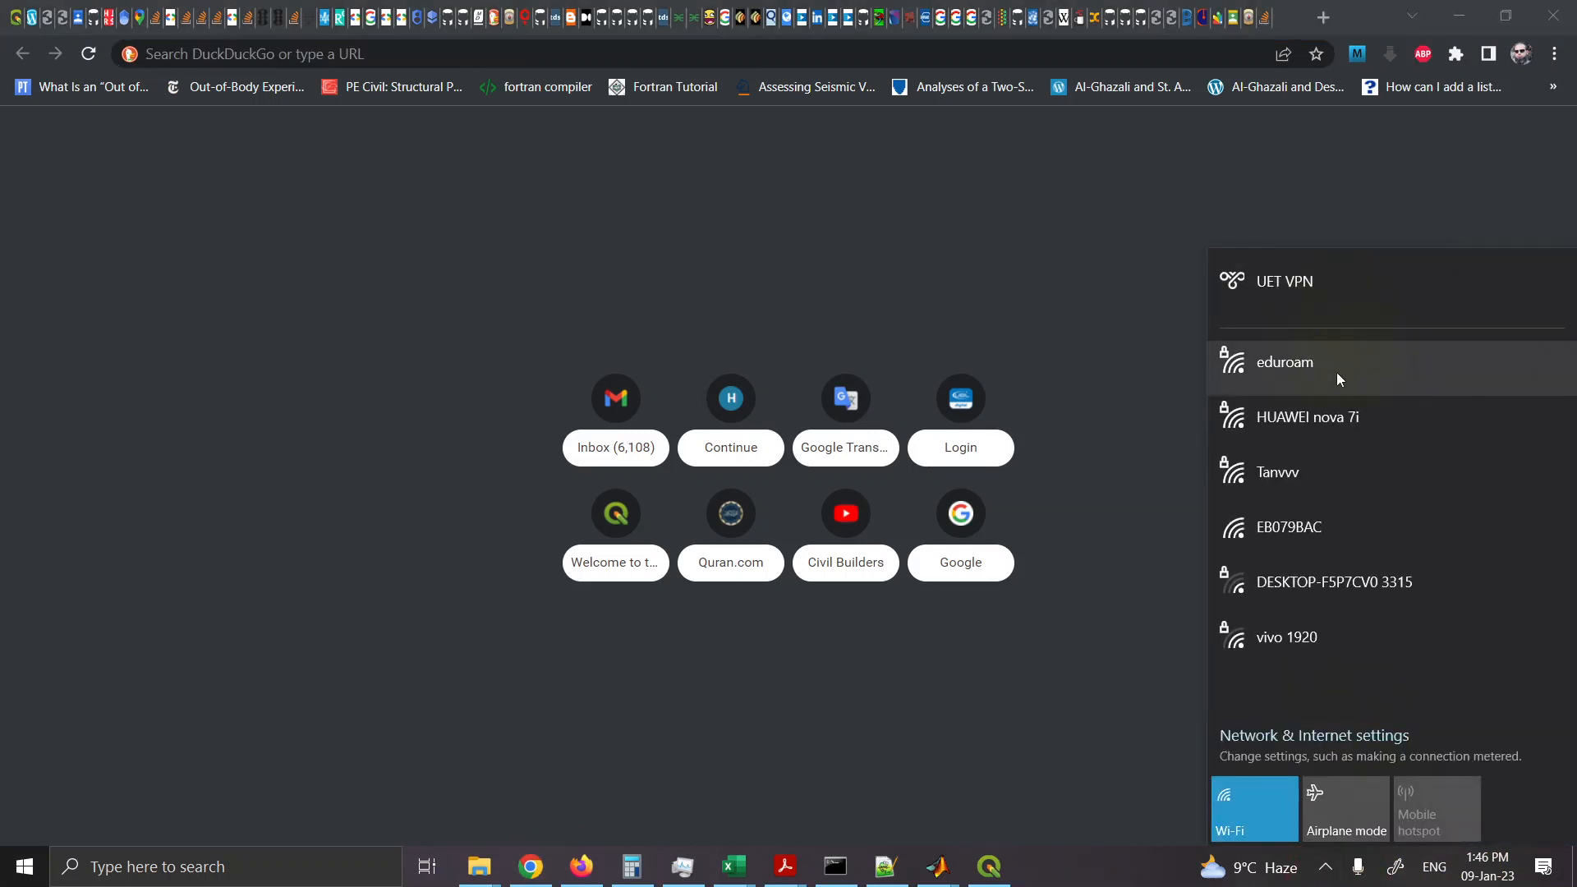
pyautogui.click(1338, 372)
pyautogui.click(1470, 456)
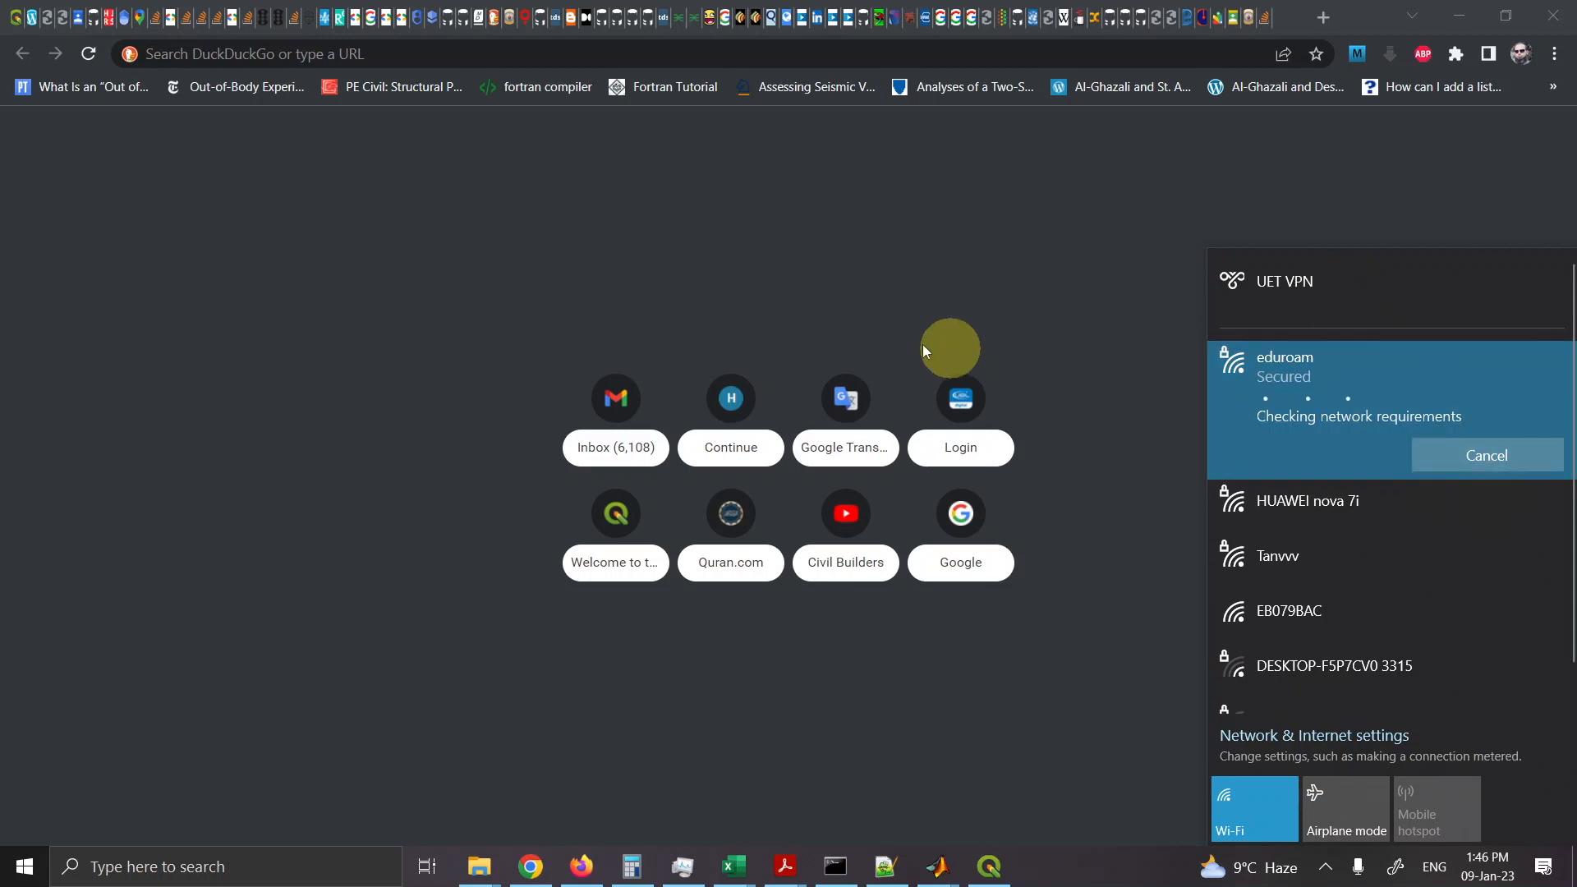
pyautogui.click(585, 263)
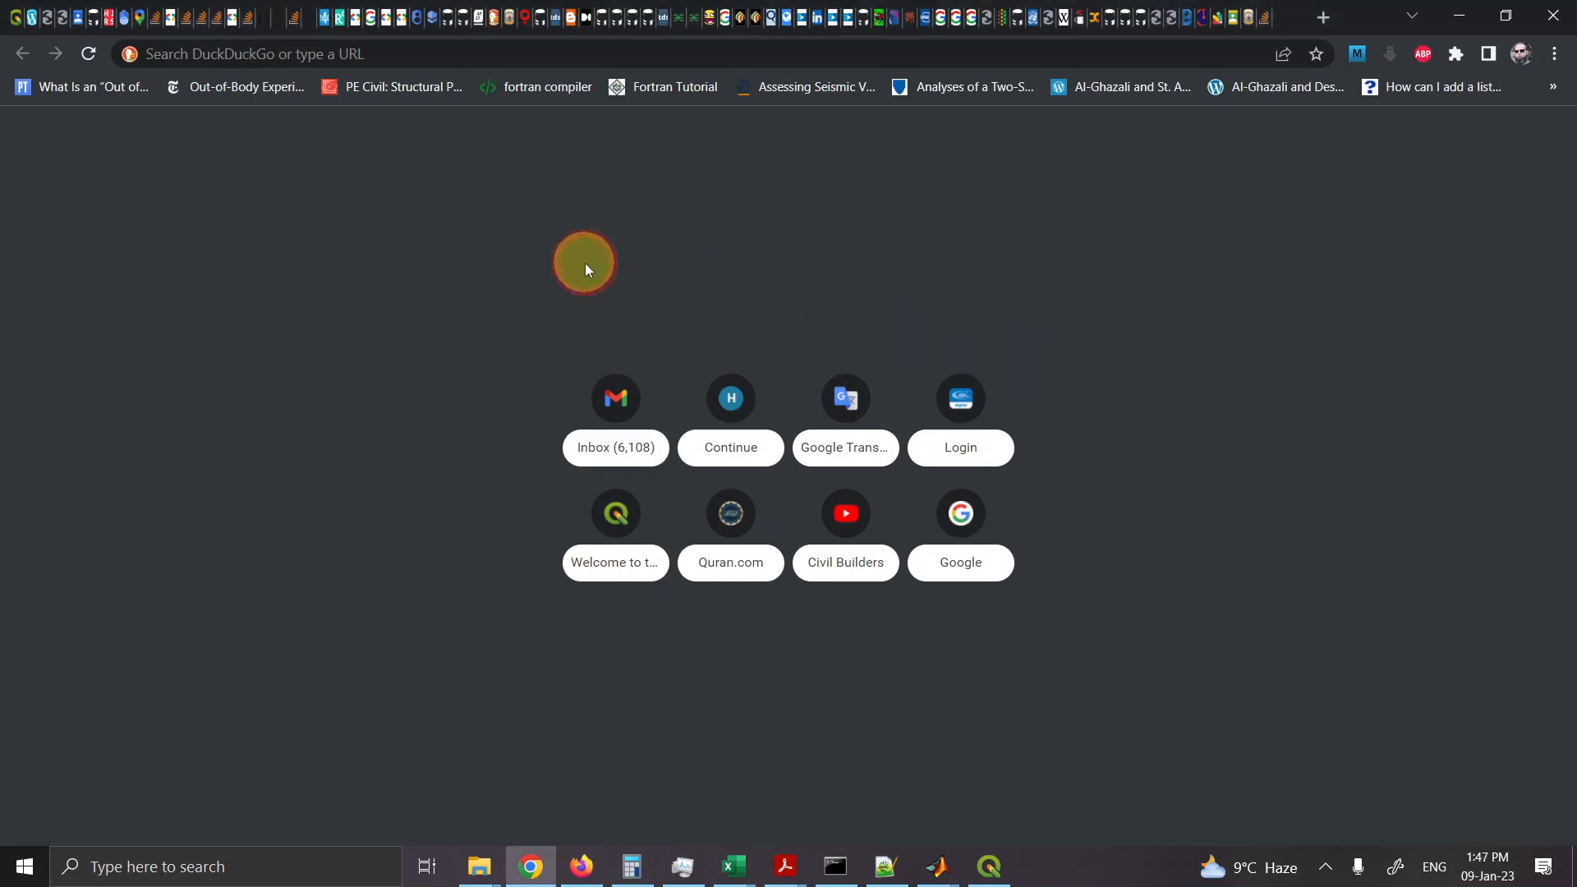
# Step: Search the web for "epsg of google mercator"
pyautogui.click(452, 65)
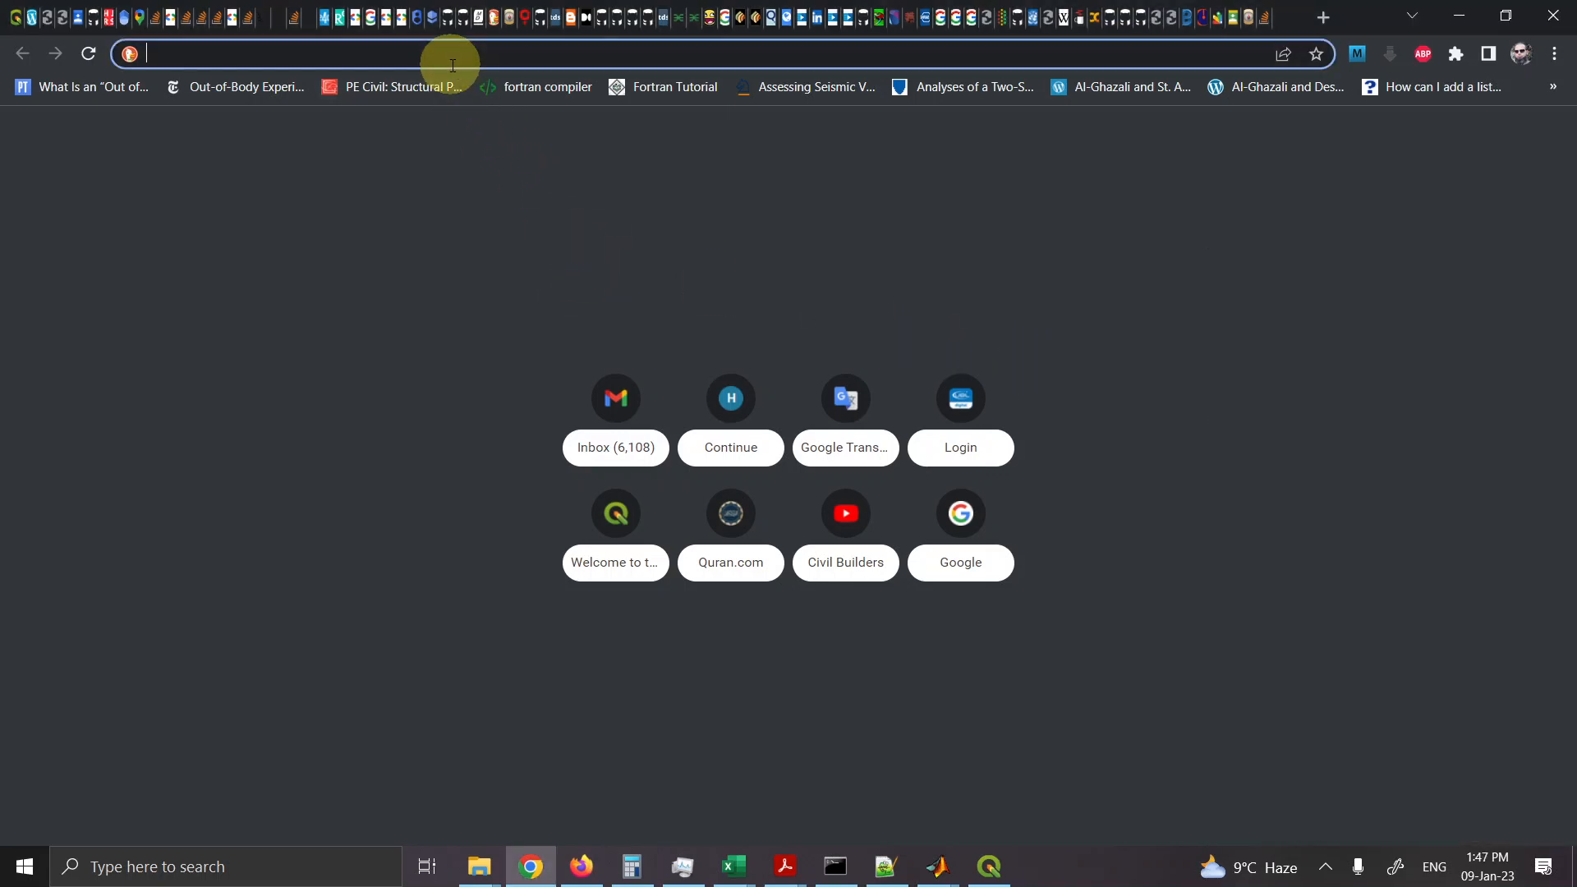
pyautogui.write('epsg o')
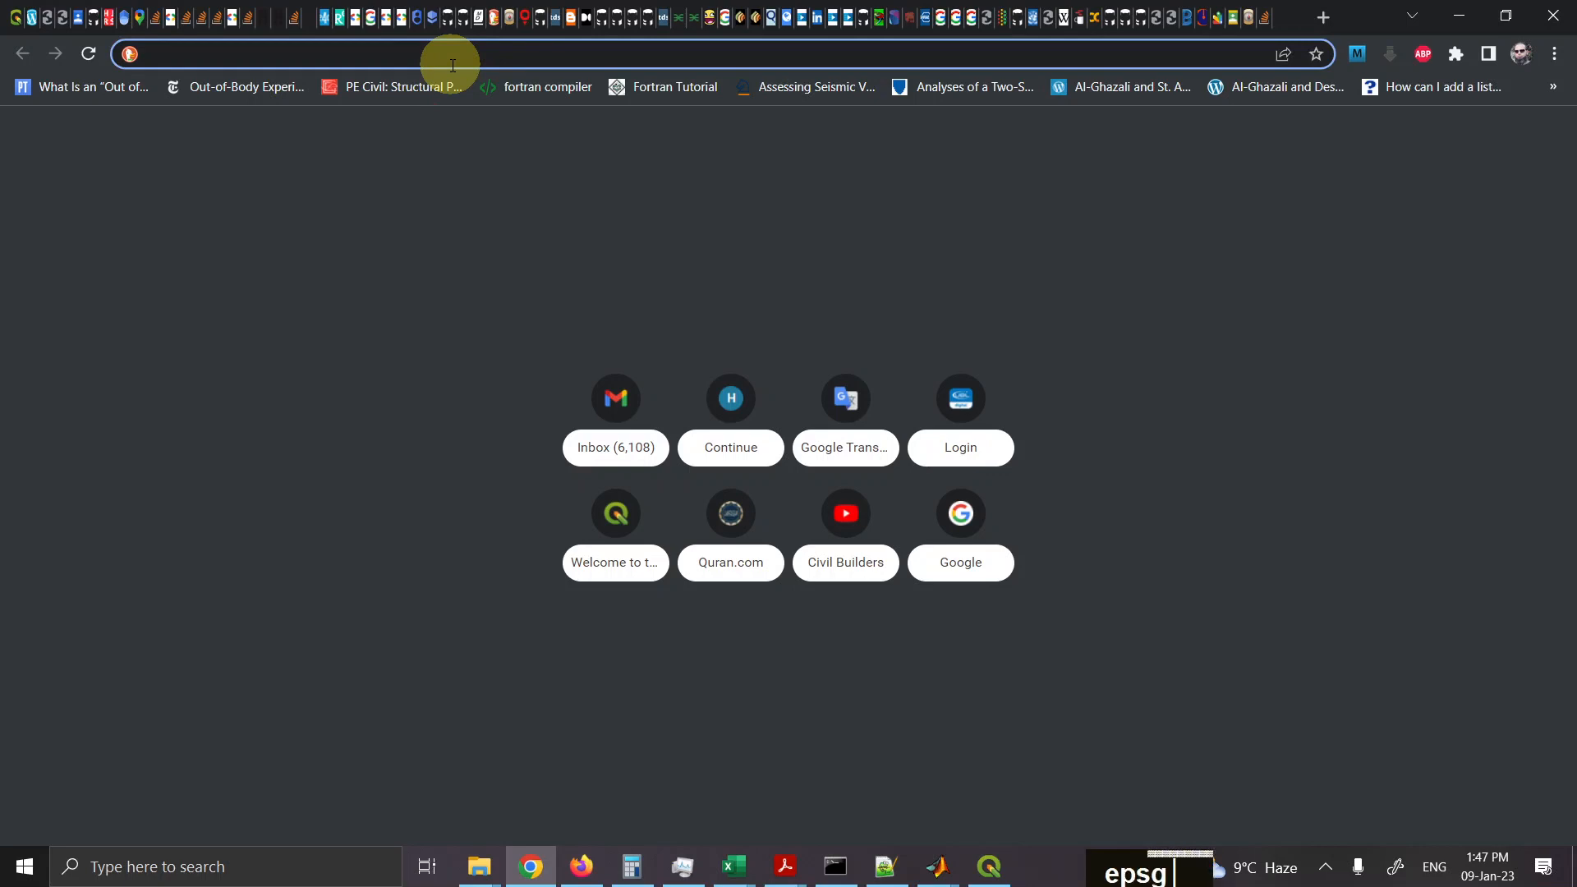
pyautogui.write('f')
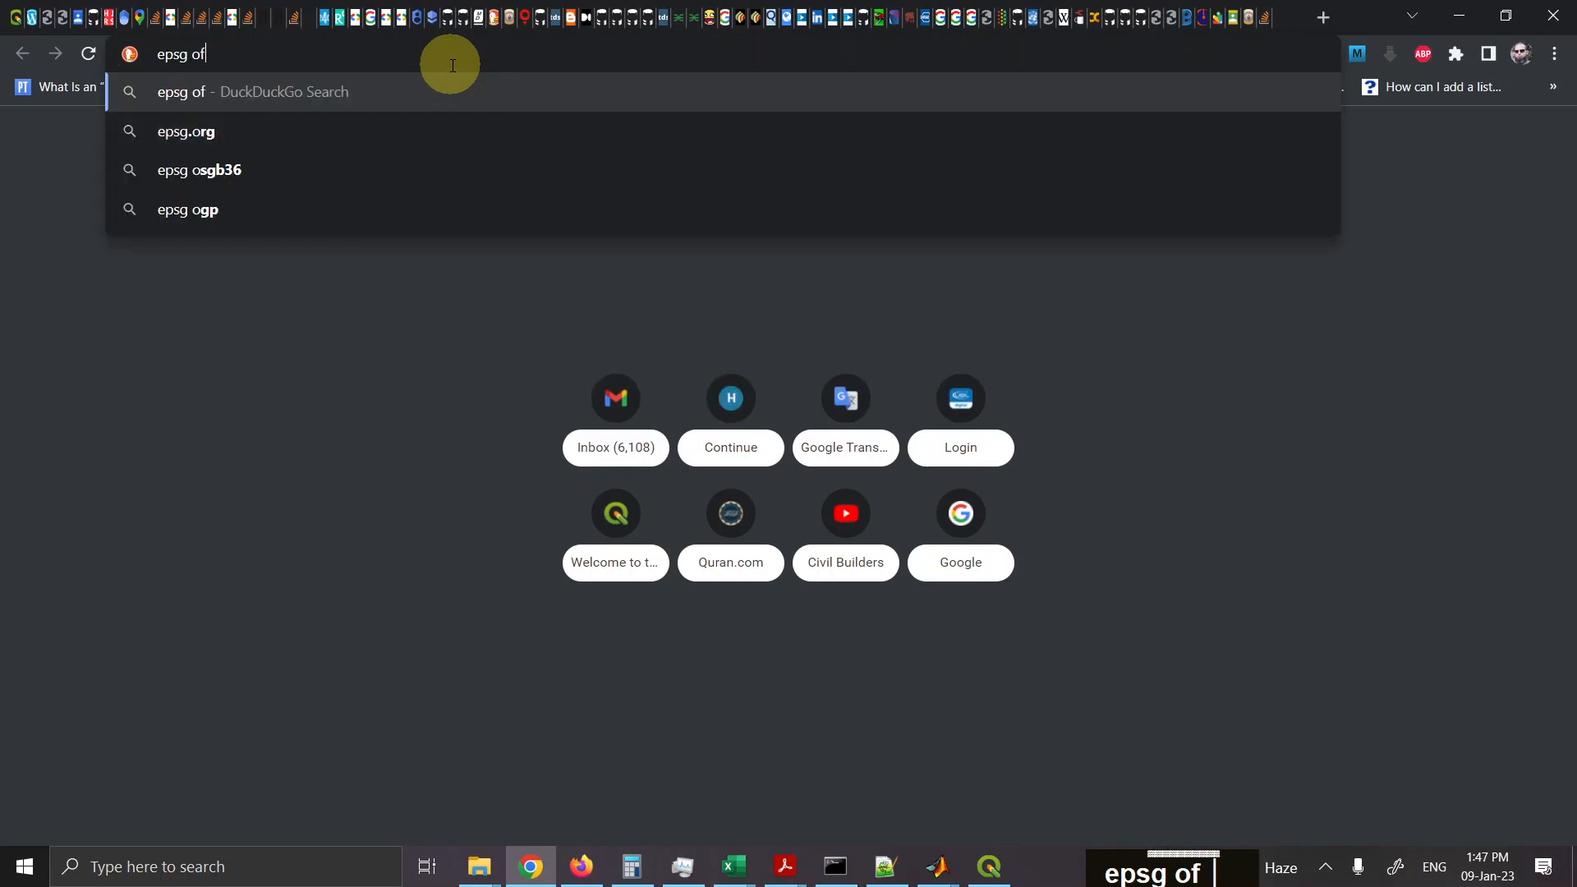
pyautogui.write(' google mer')
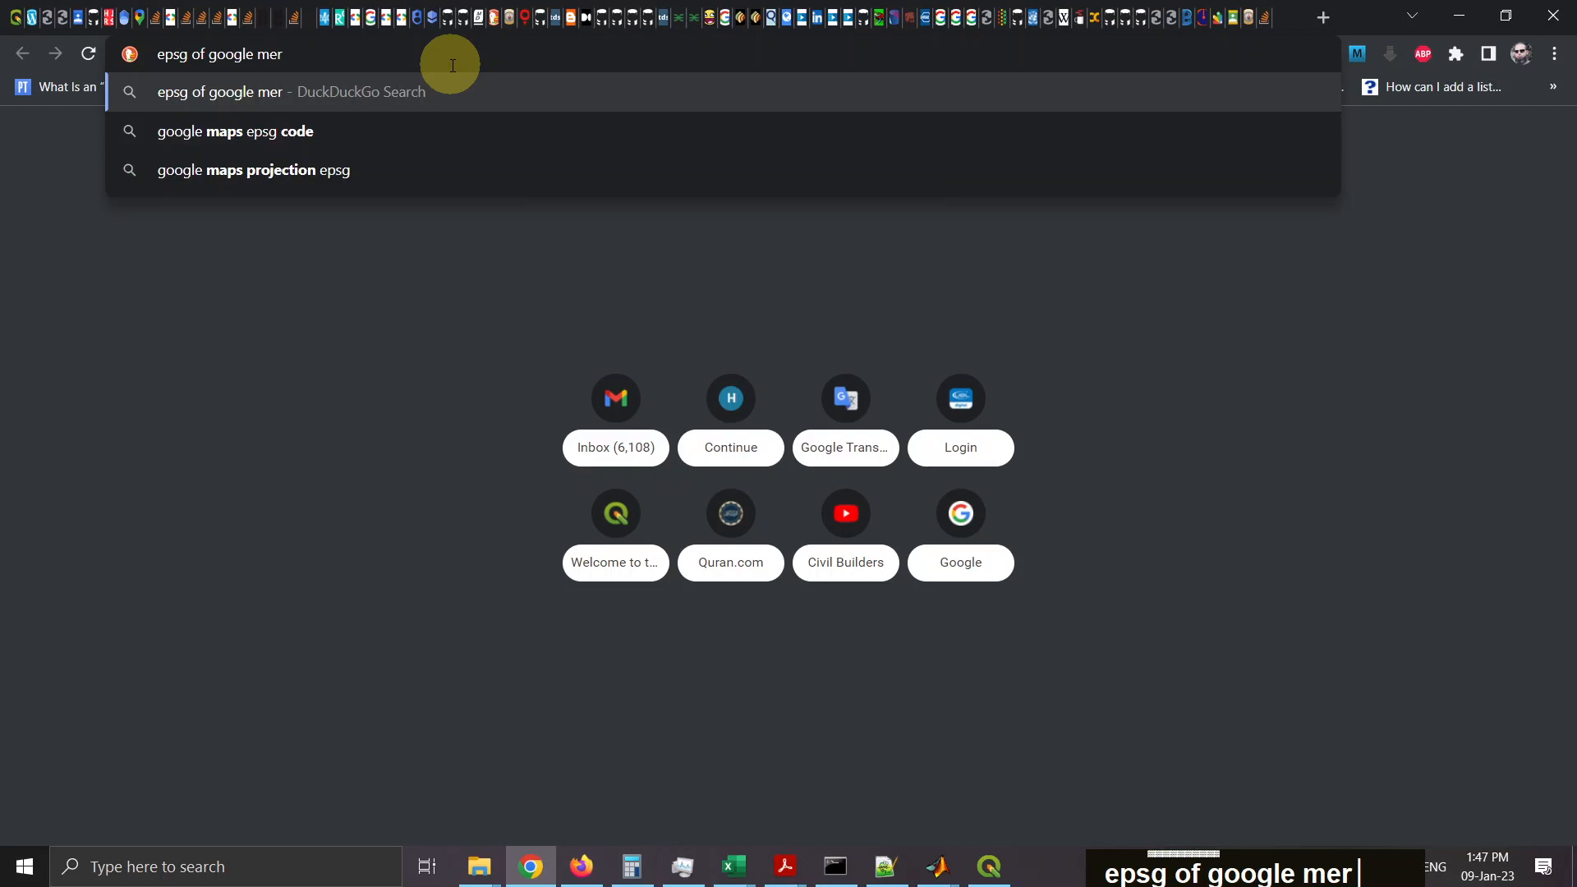
pyautogui.write('cator')
pyautogui.press('Return')
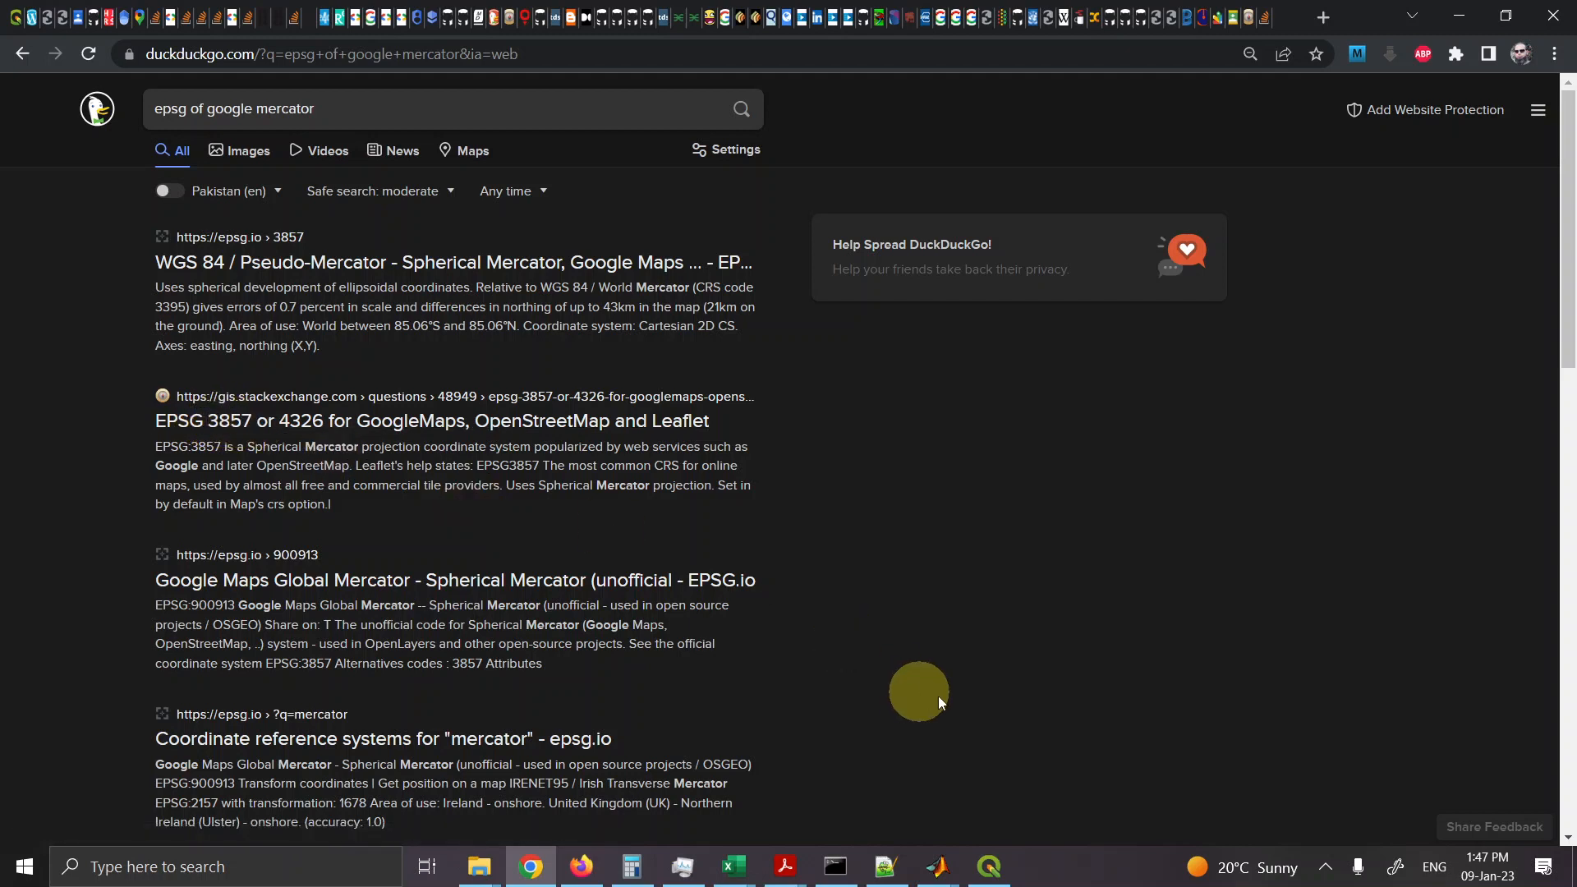
# Step: Switch back to QGIS and start exporting the filtered geoBoundaries-PAK-ADM3 layer's features in ESRI Shapefile format
pyautogui.click(977, 869)
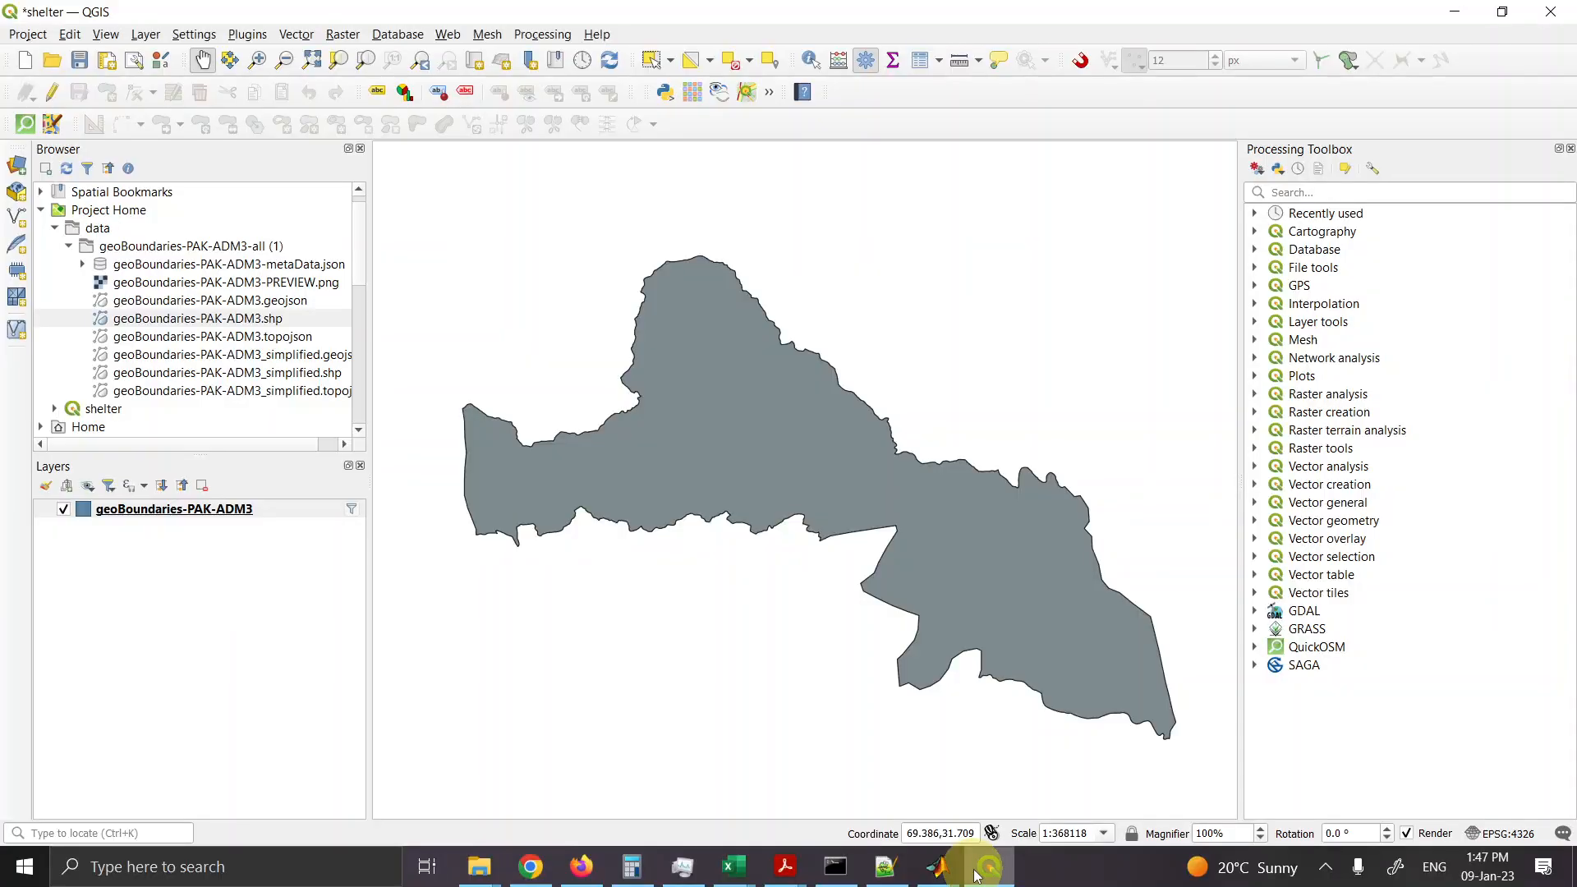
pyautogui.rightClick(241, 515)
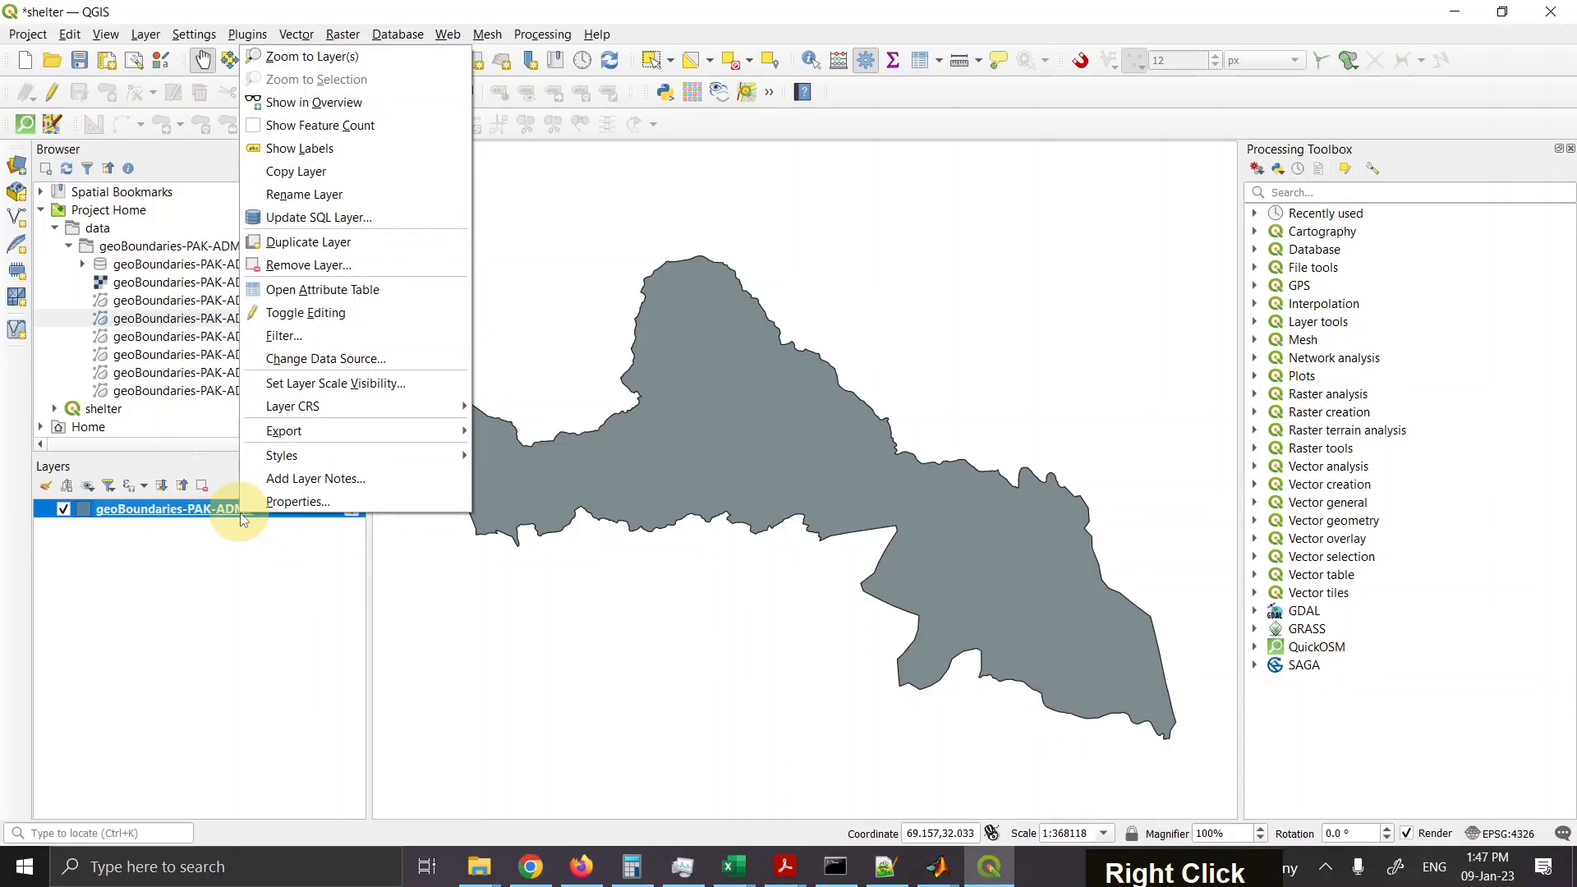
pyautogui.moveTo(388, 432)
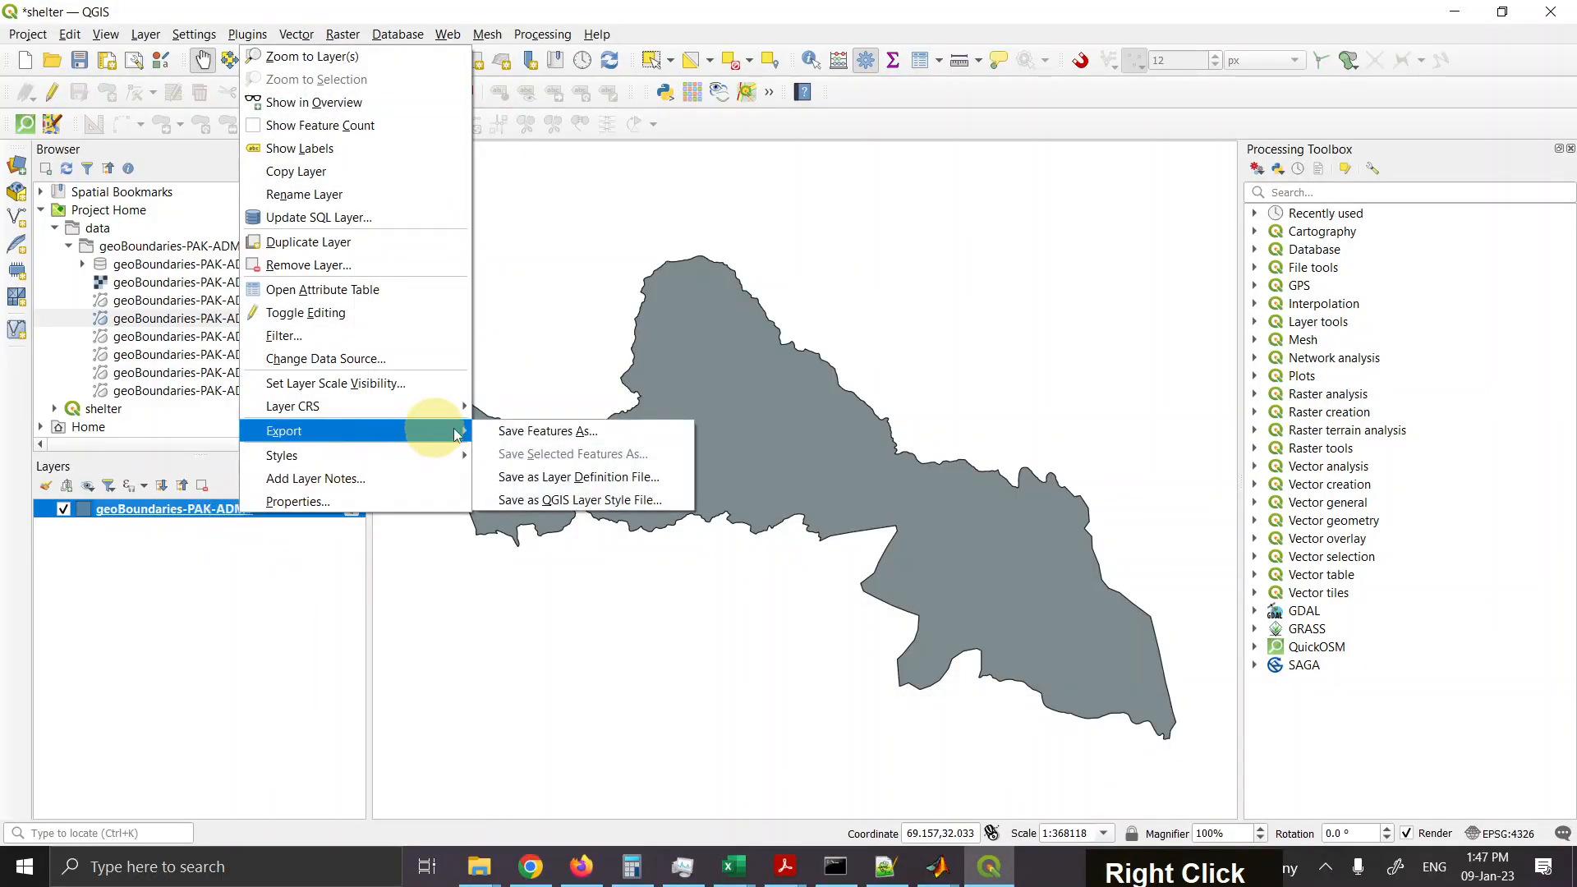
pyautogui.click(518, 432)
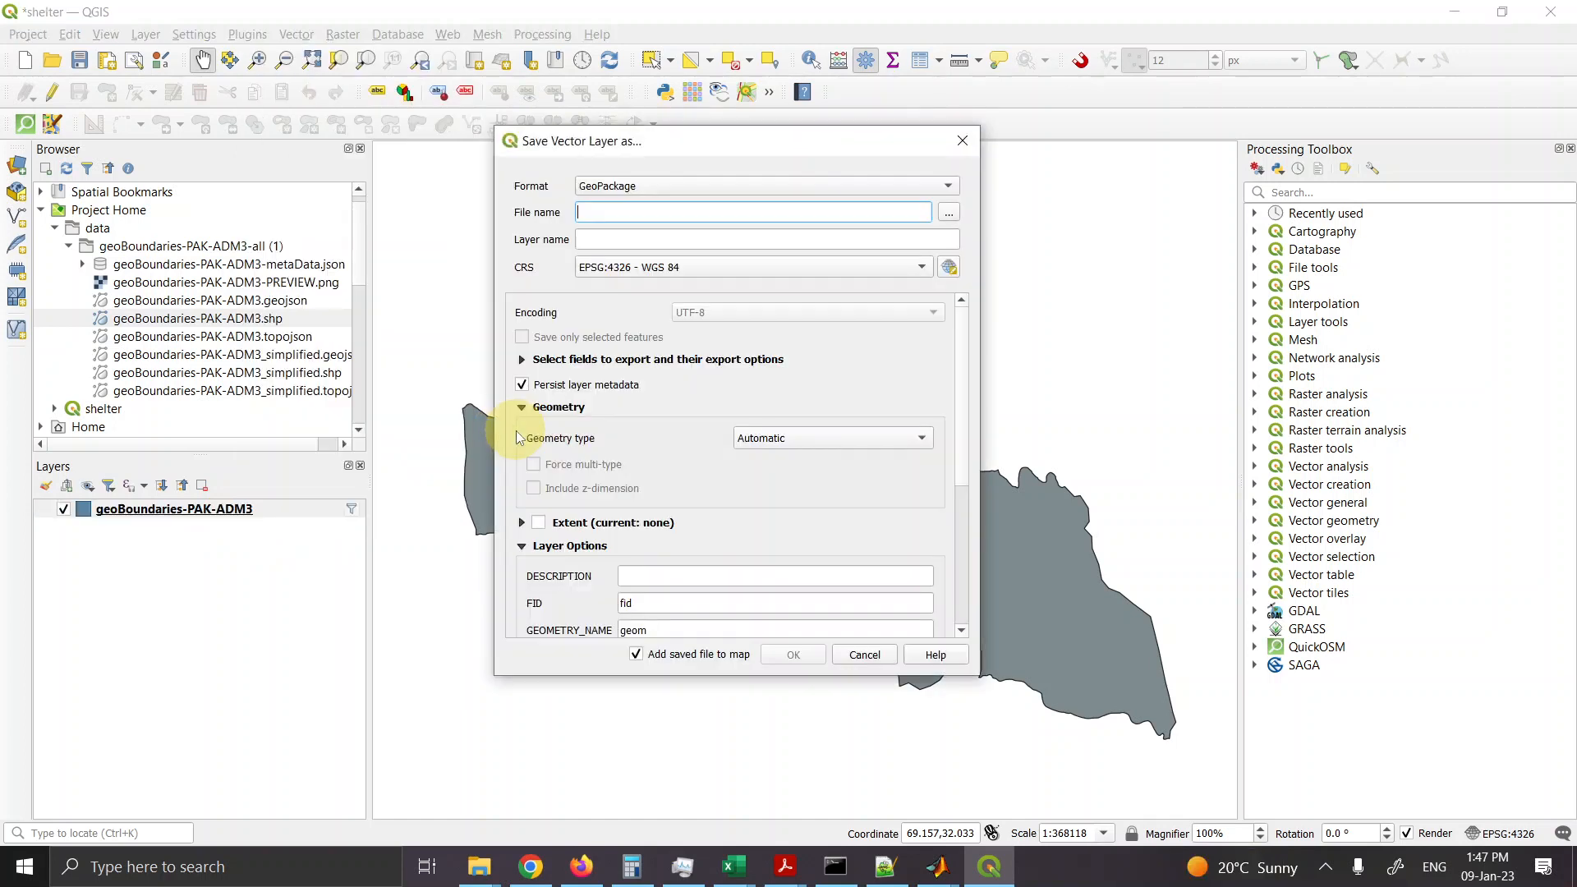
pyautogui.click(698, 188)
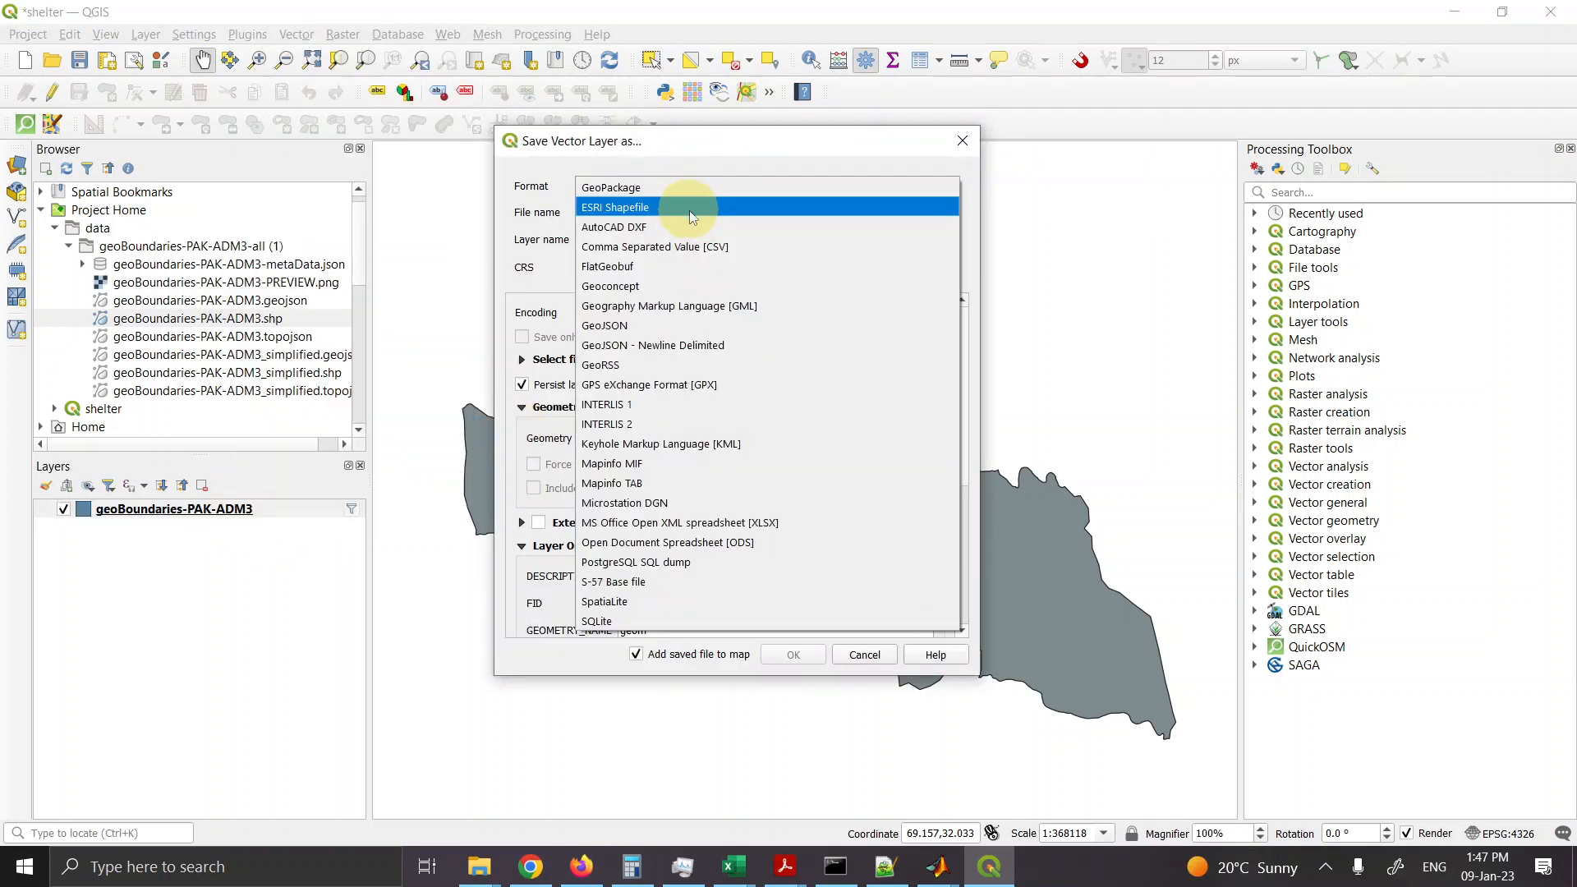
pyautogui.click(689, 209)
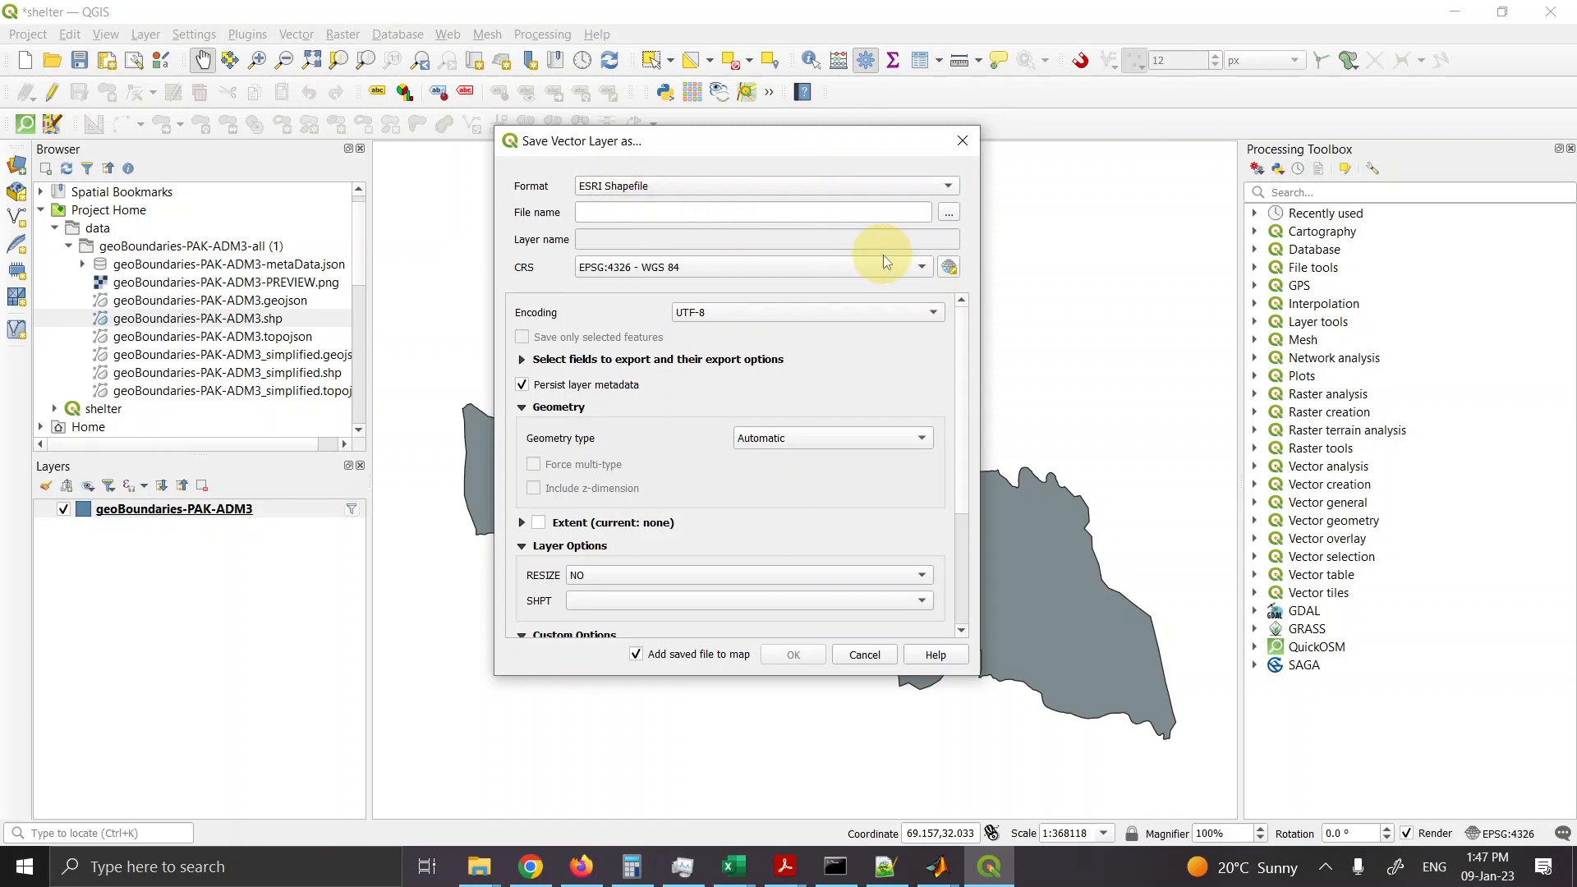
# Step: Set the export file to base_map in the data folder of Desktop\GISRSFall22\shelter_hw
pyautogui.click(950, 214)
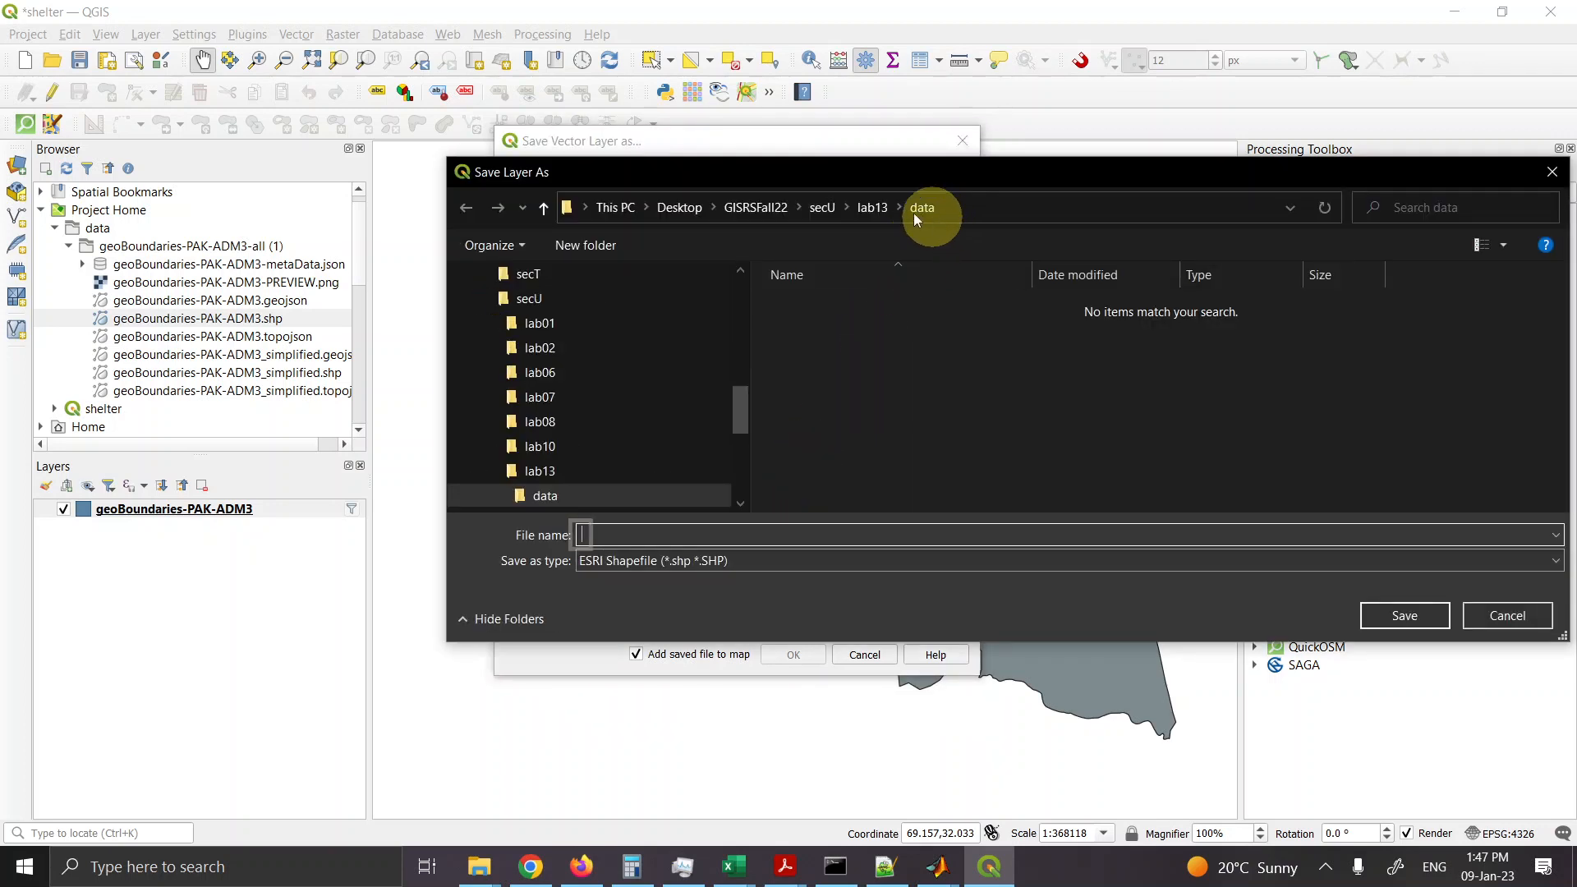
pyautogui.click(740, 208)
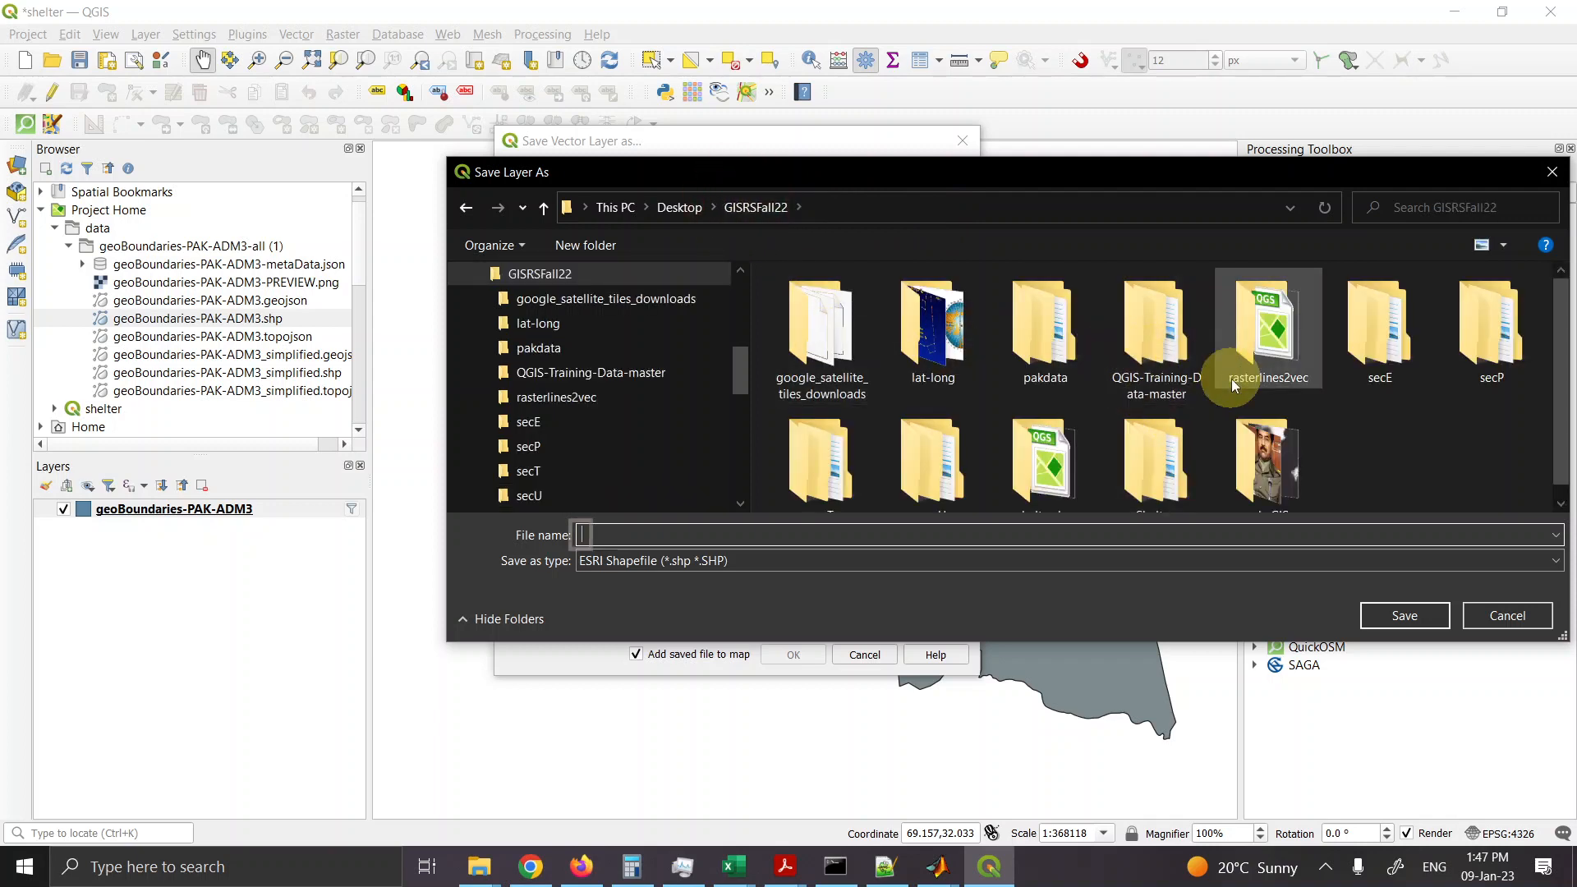
pyautogui.scroll(-2, 1563, 341)
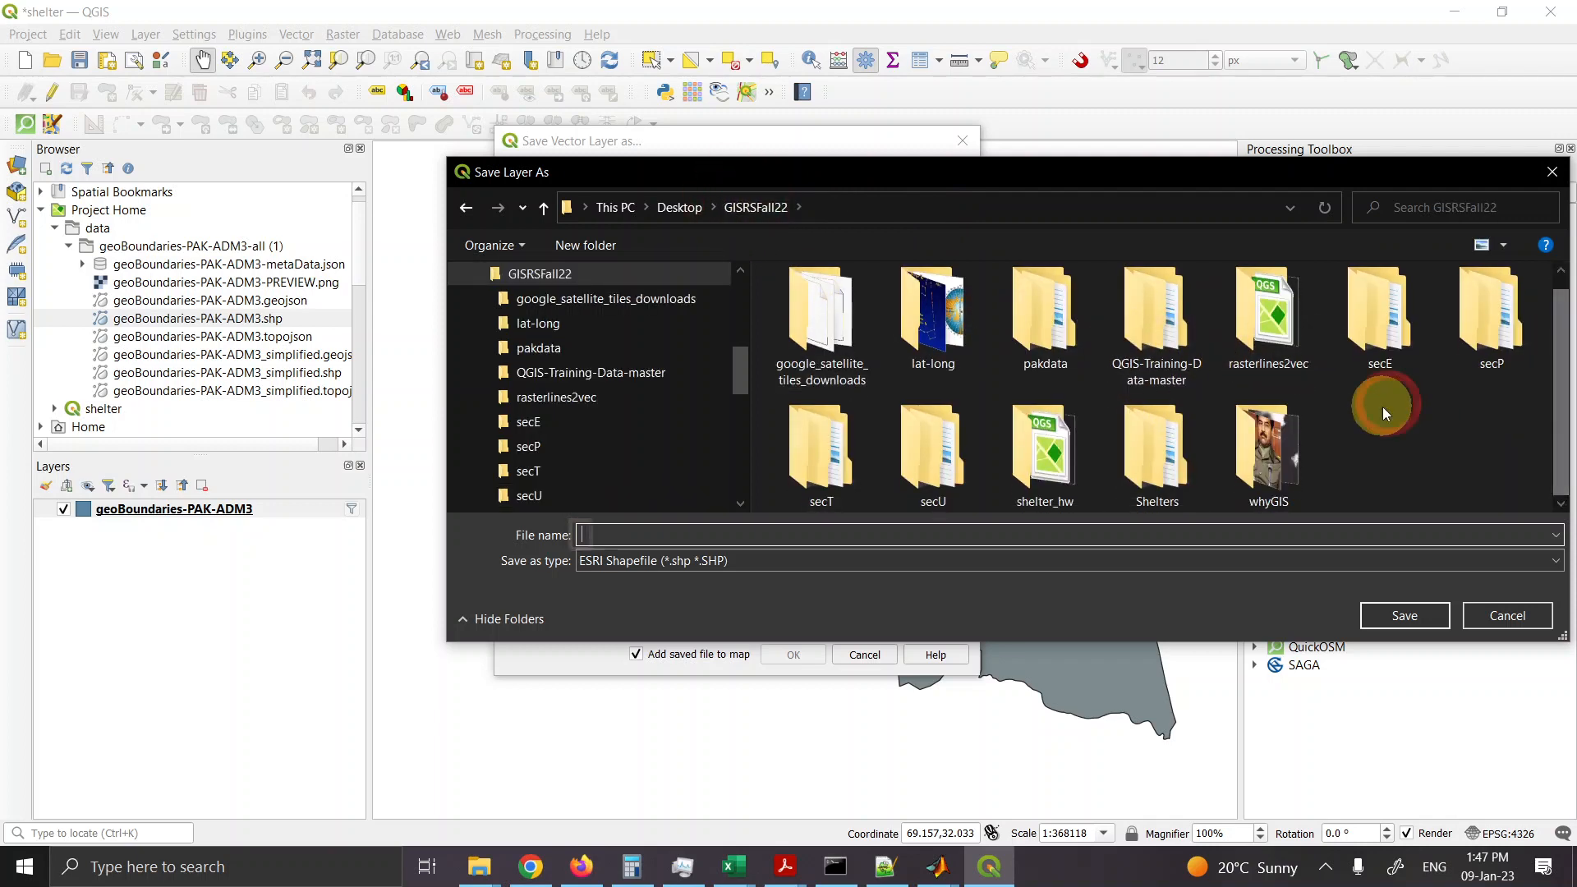
pyautogui.click(1049, 458)
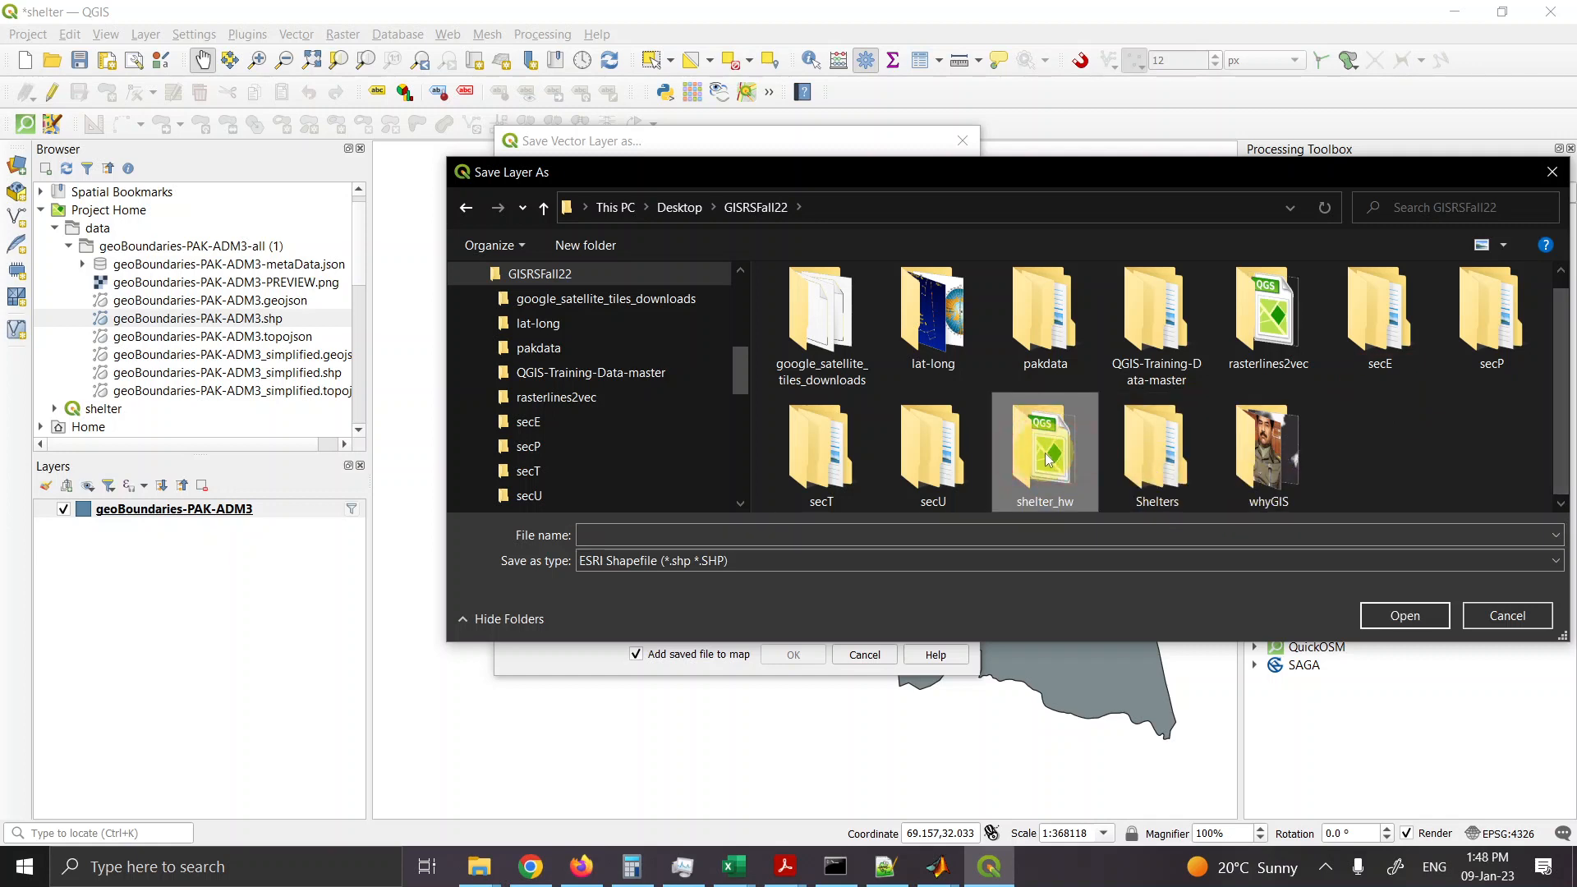
pyautogui.doubleClick(1048, 458)
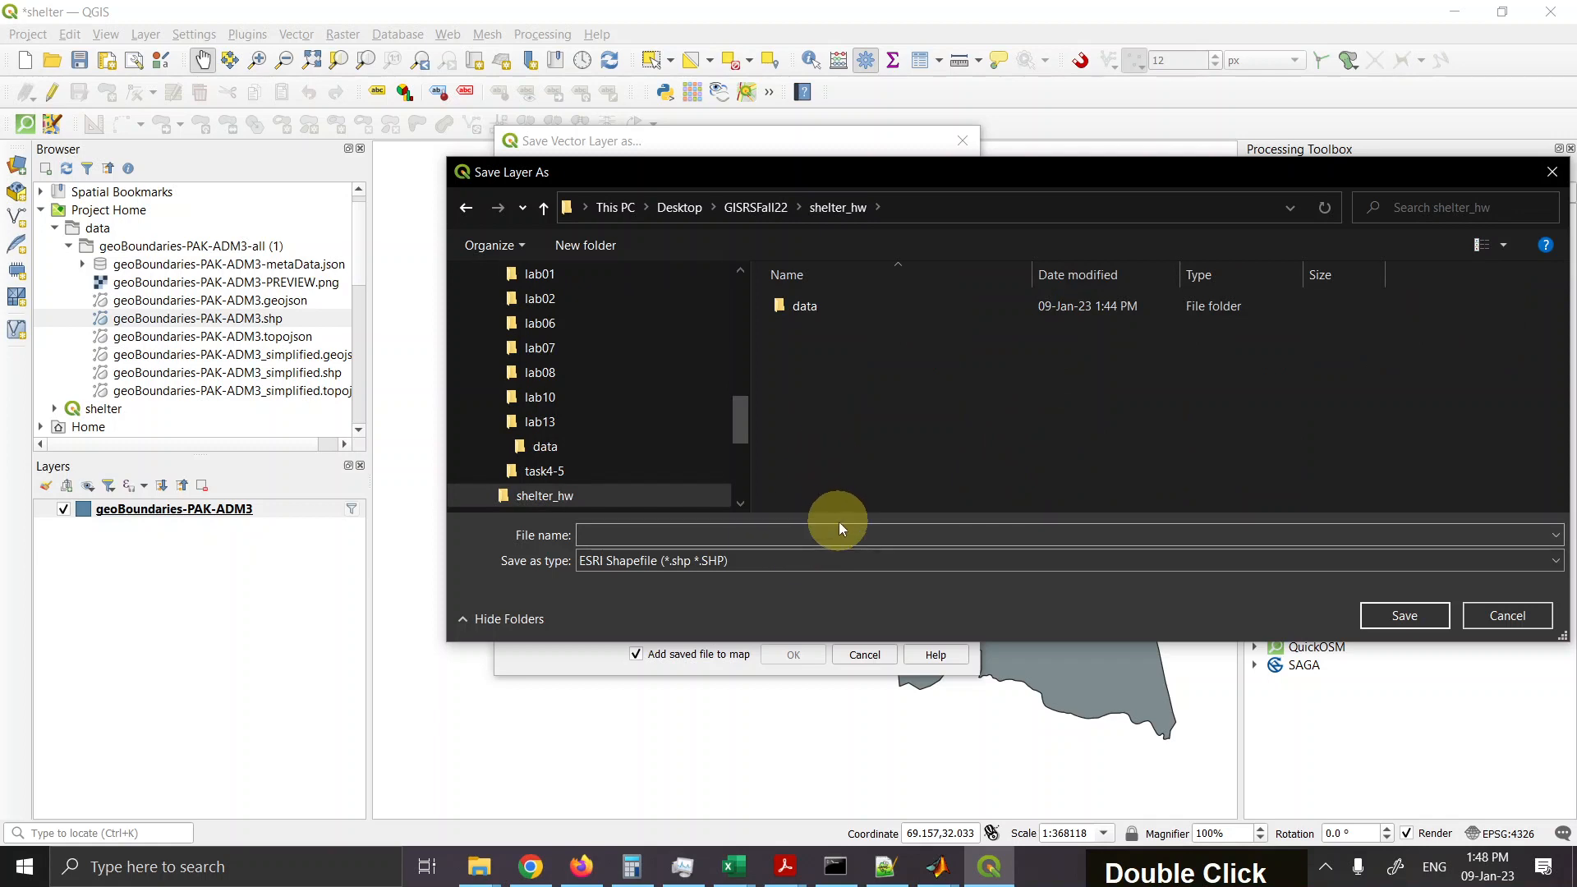
pyautogui.doubleClick(817, 309)
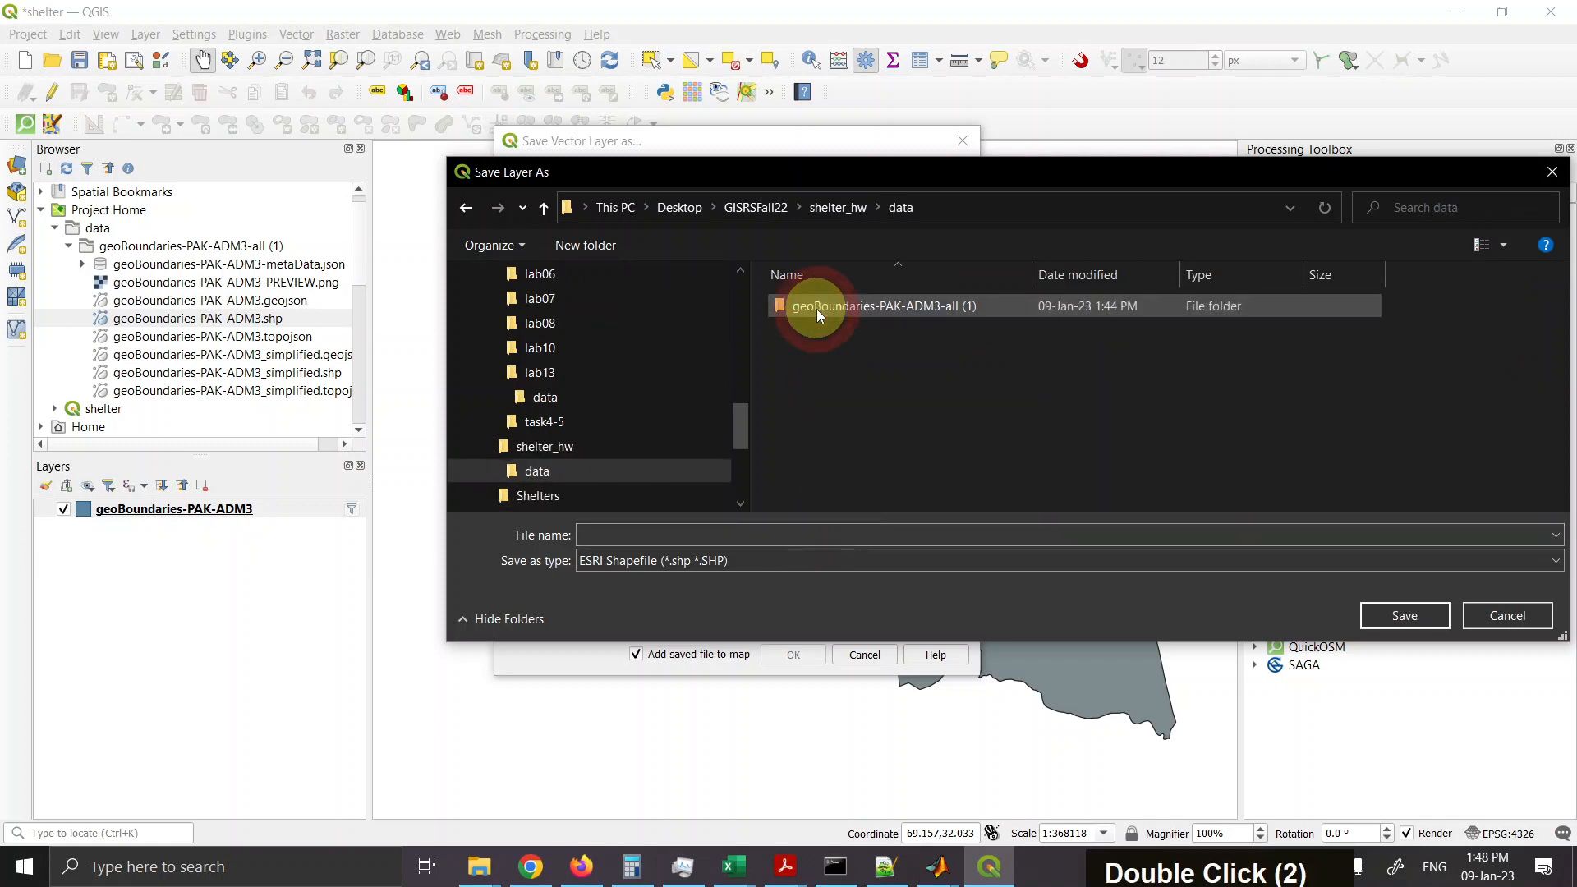
pyautogui.click(740, 535)
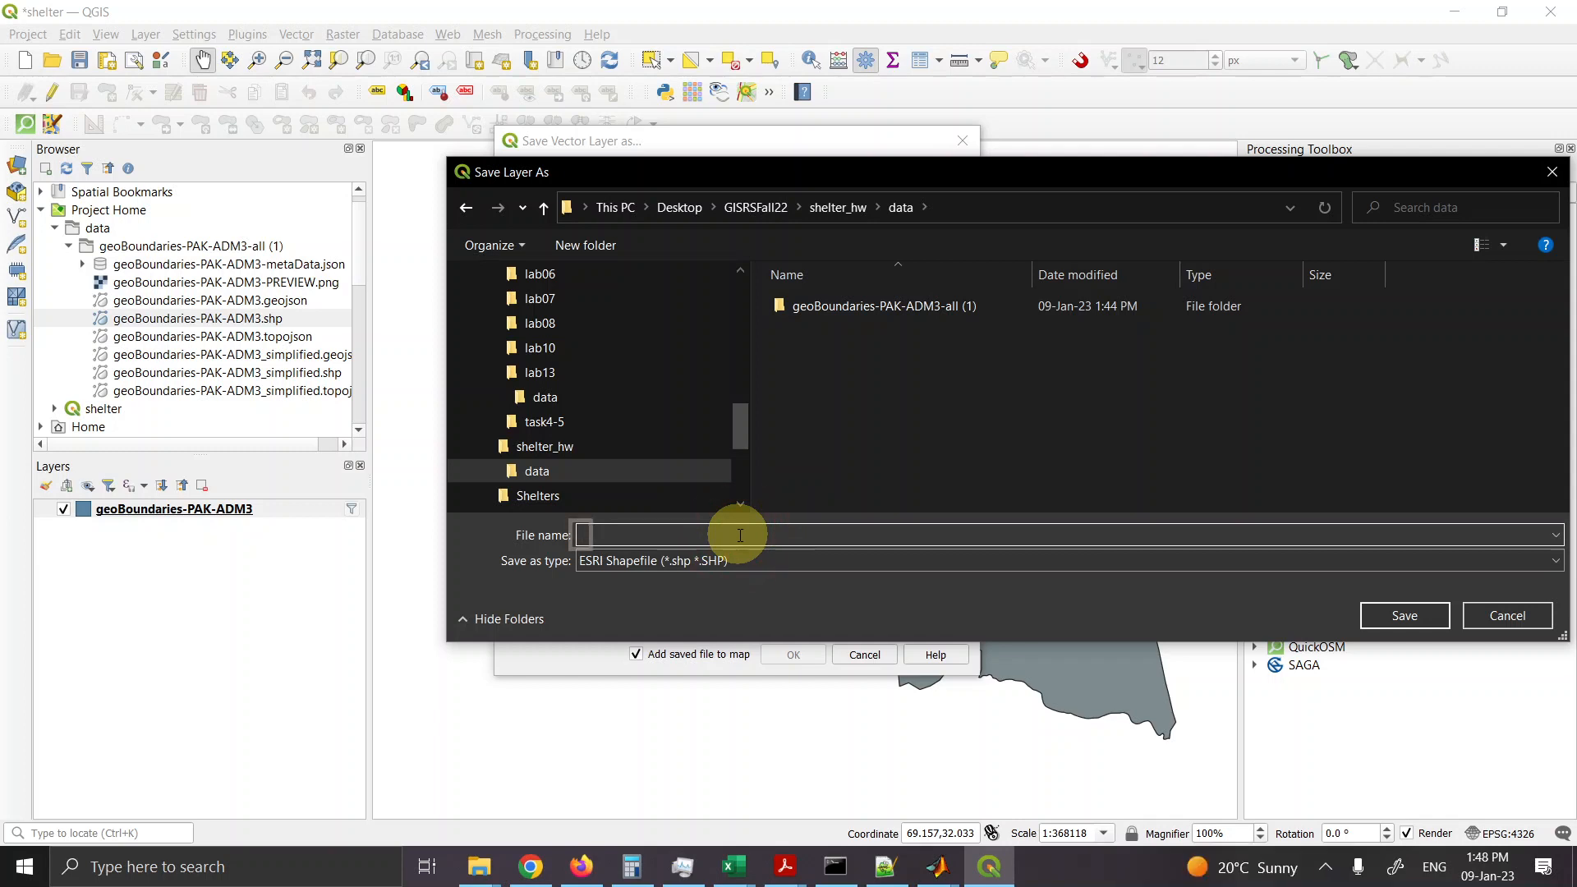
pyautogui.write('base')
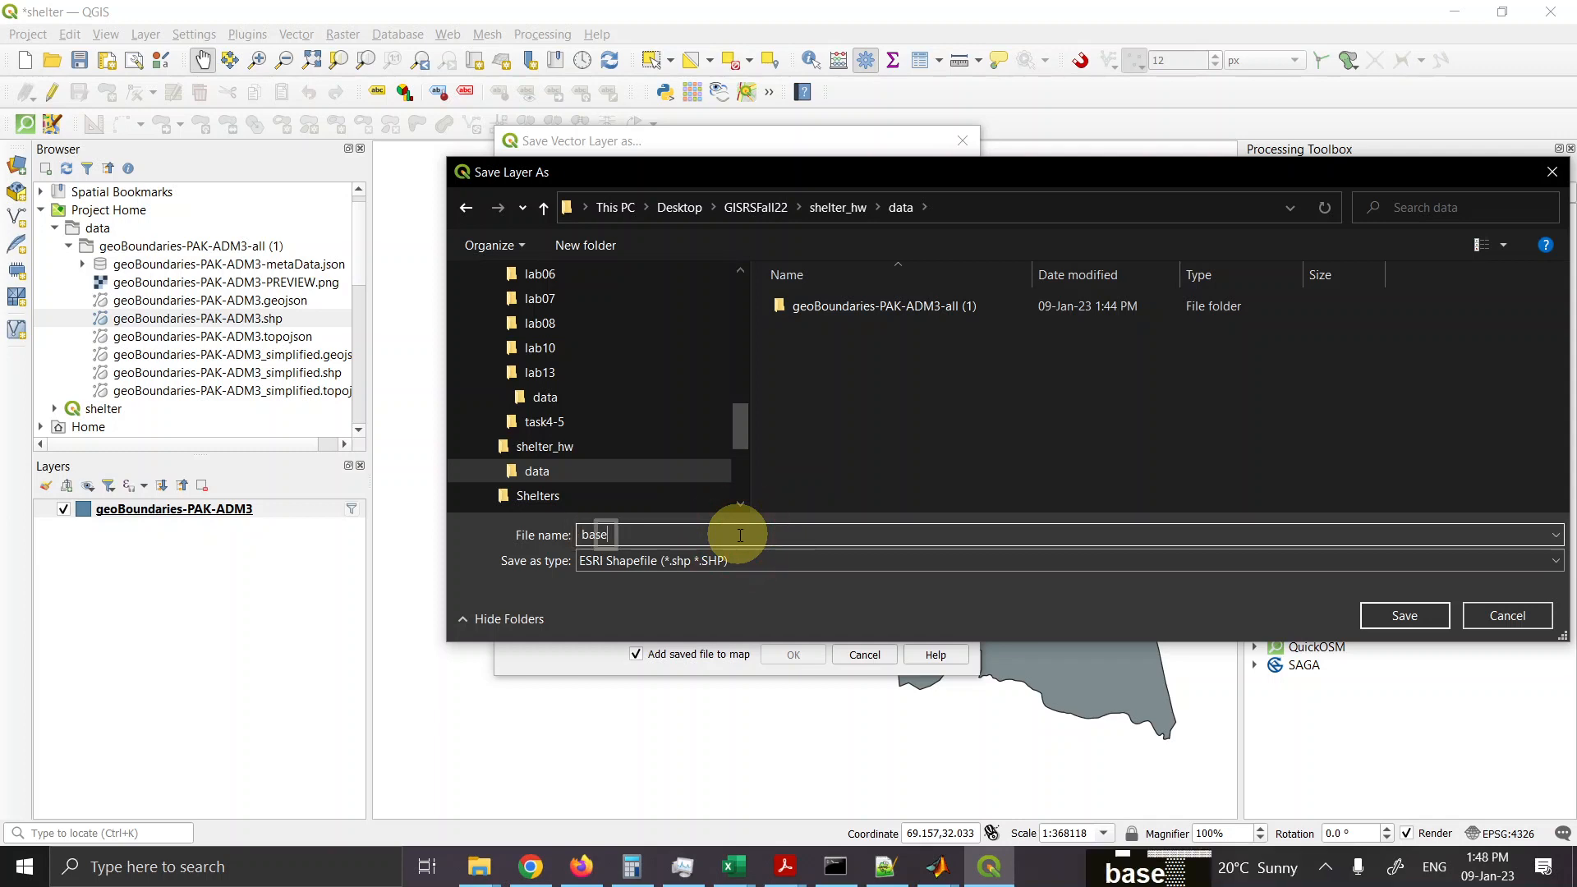
pyautogui.write('_map')
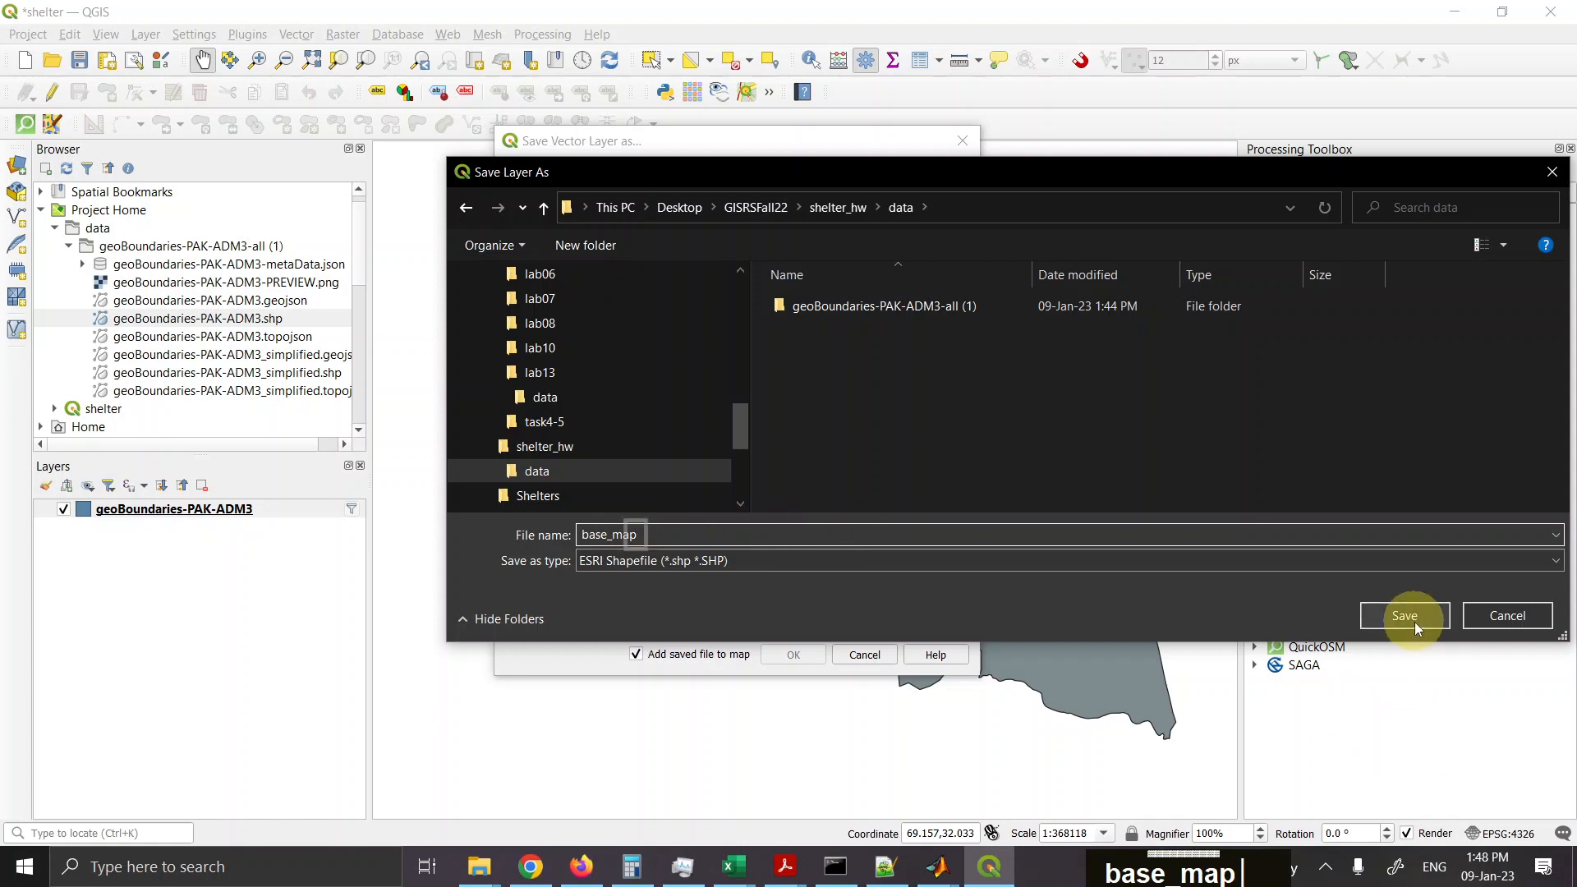
pyautogui.click(1415, 623)
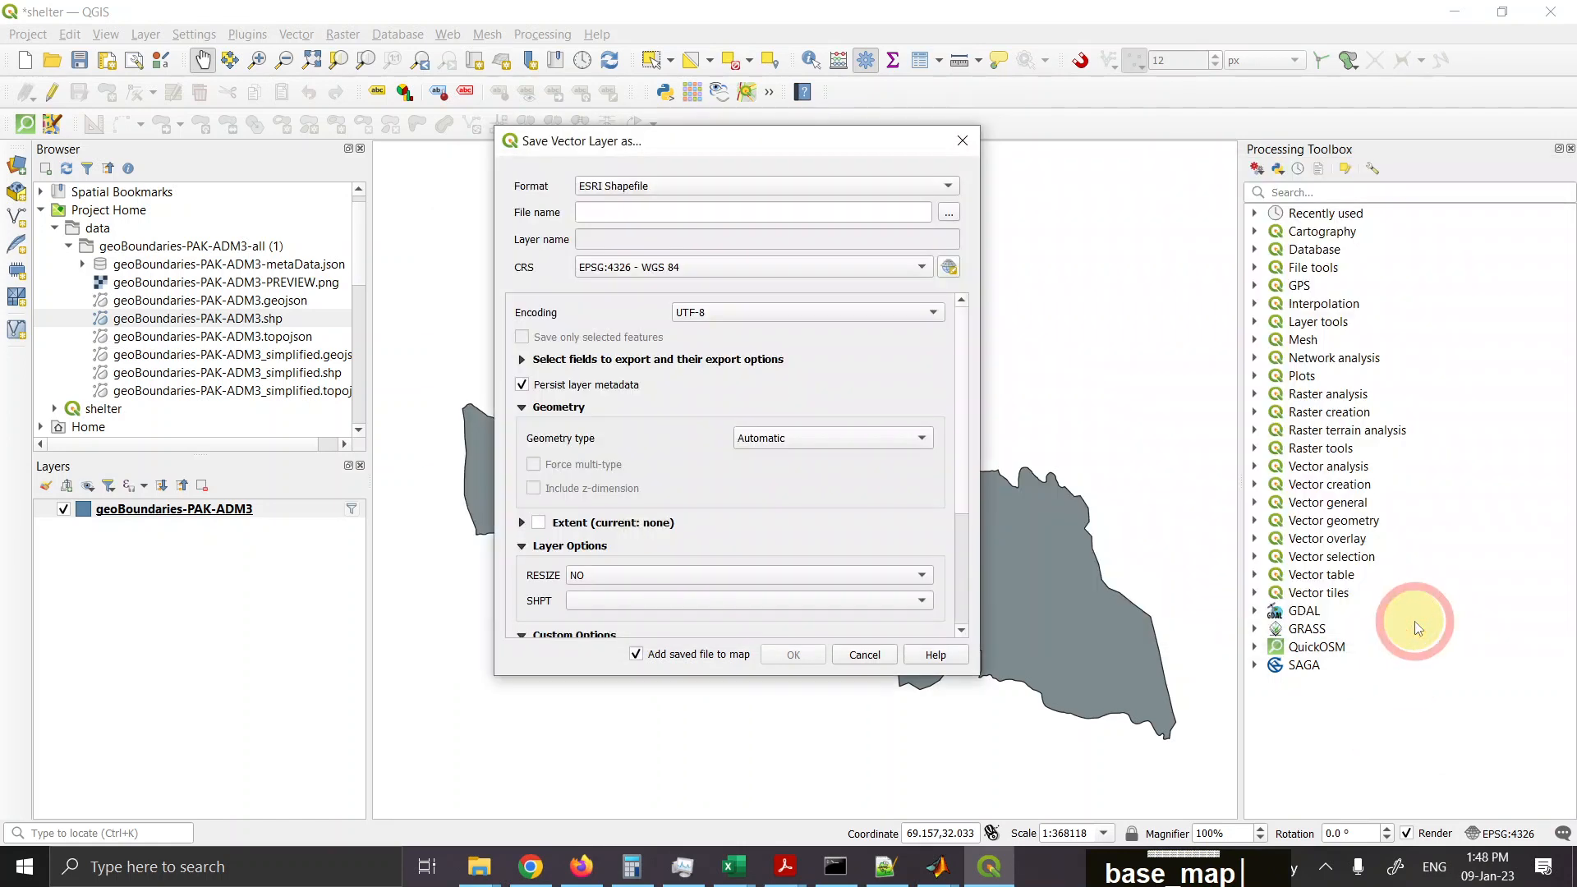
# Step: Open the coordinate system selection for the export and check the Google Mercator EPSG code in the Chrome search results
pyautogui.click(952, 268)
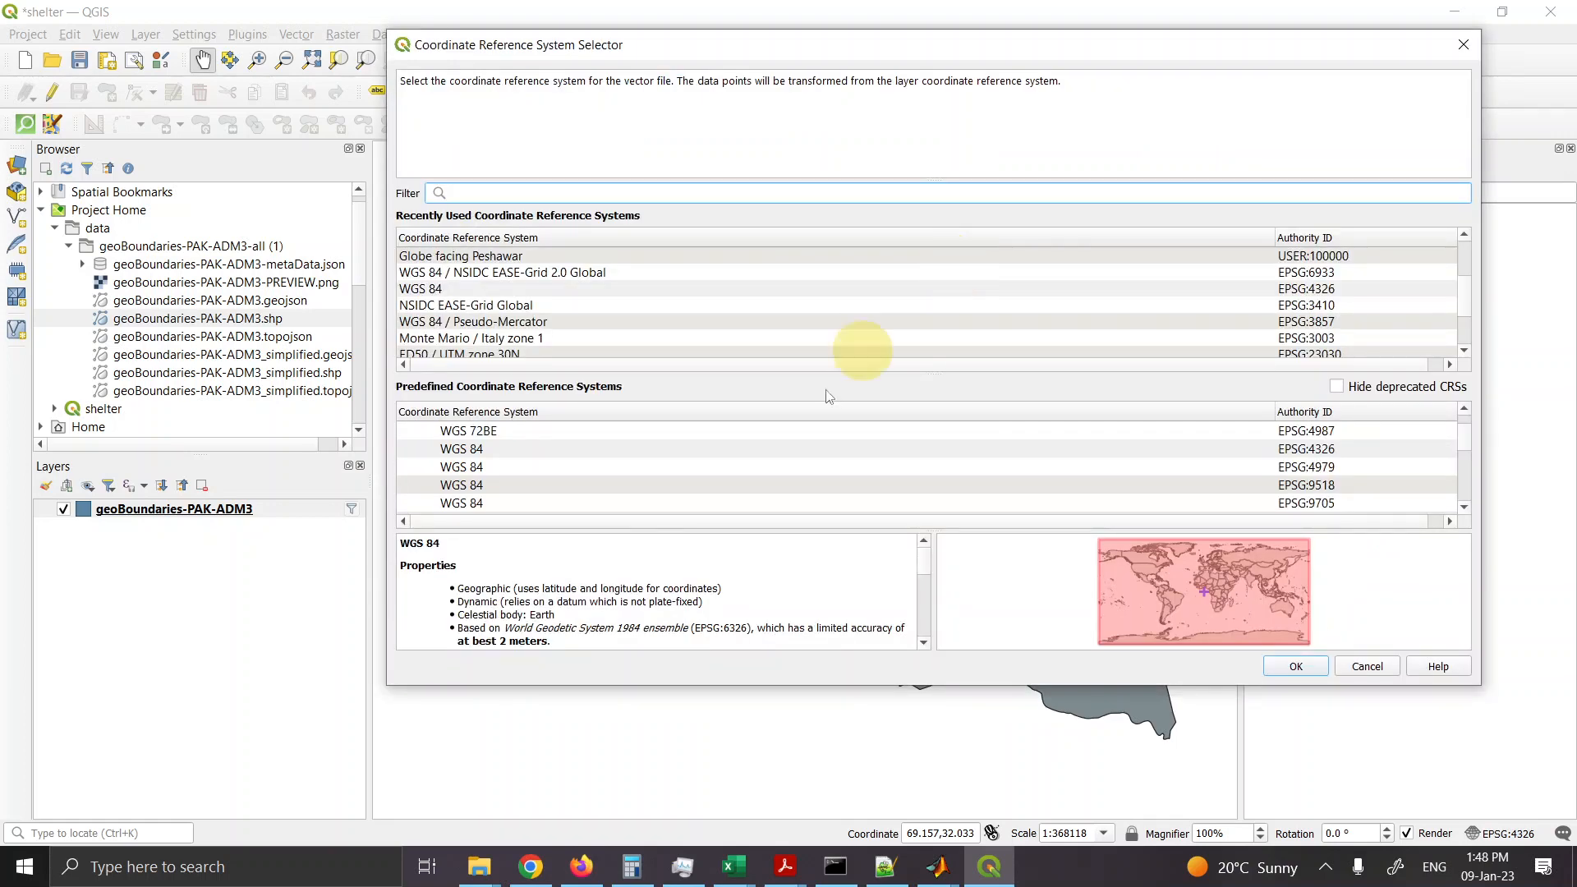
pyautogui.click(583, 871)
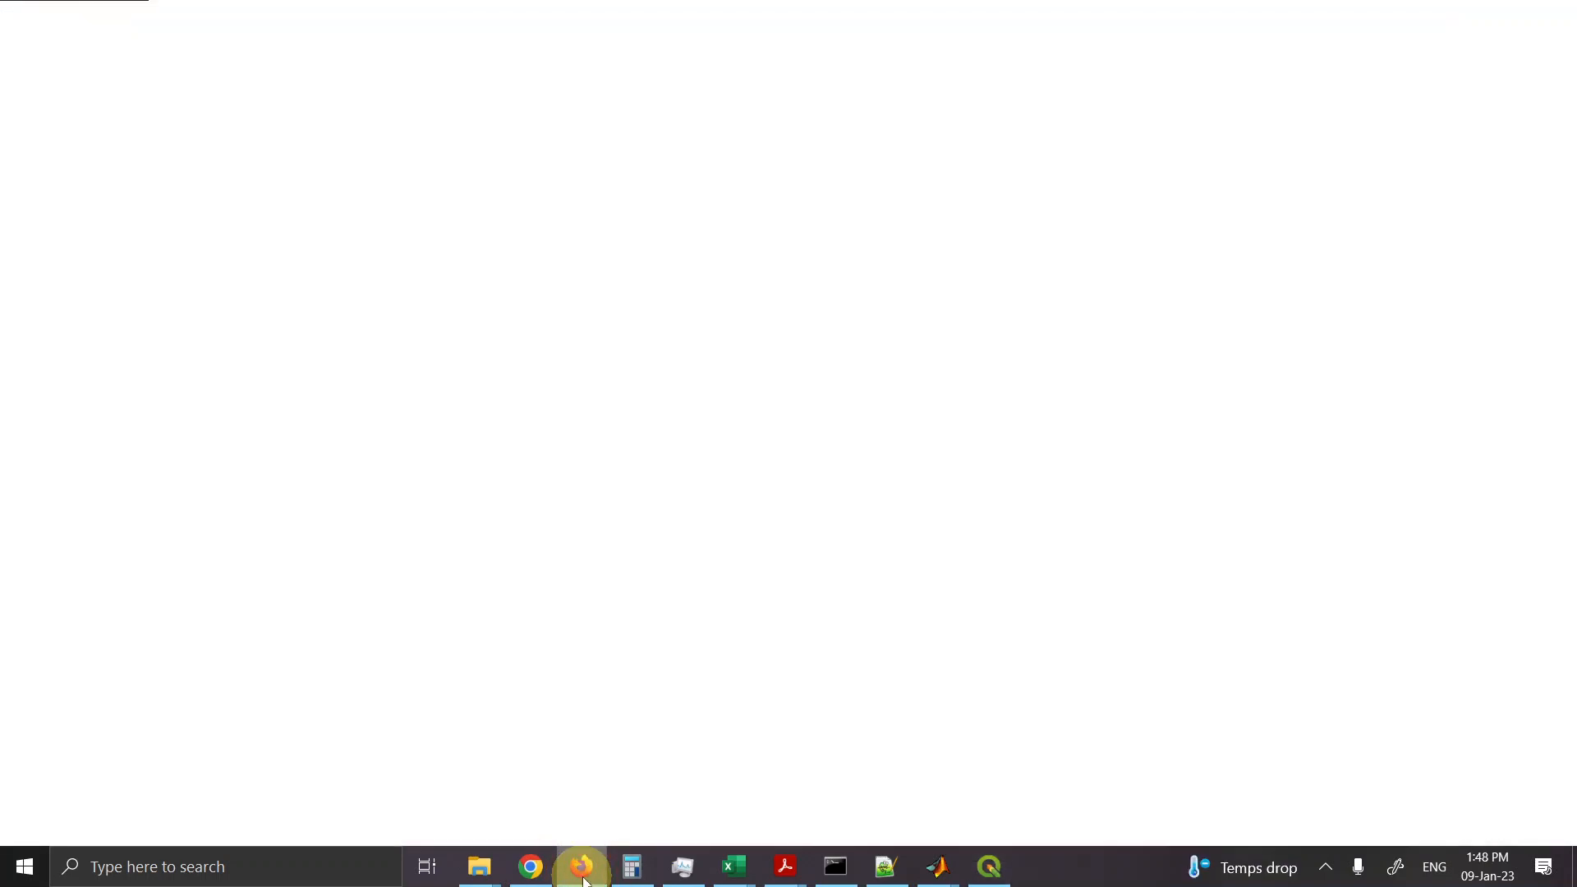
pyautogui.click(582, 869)
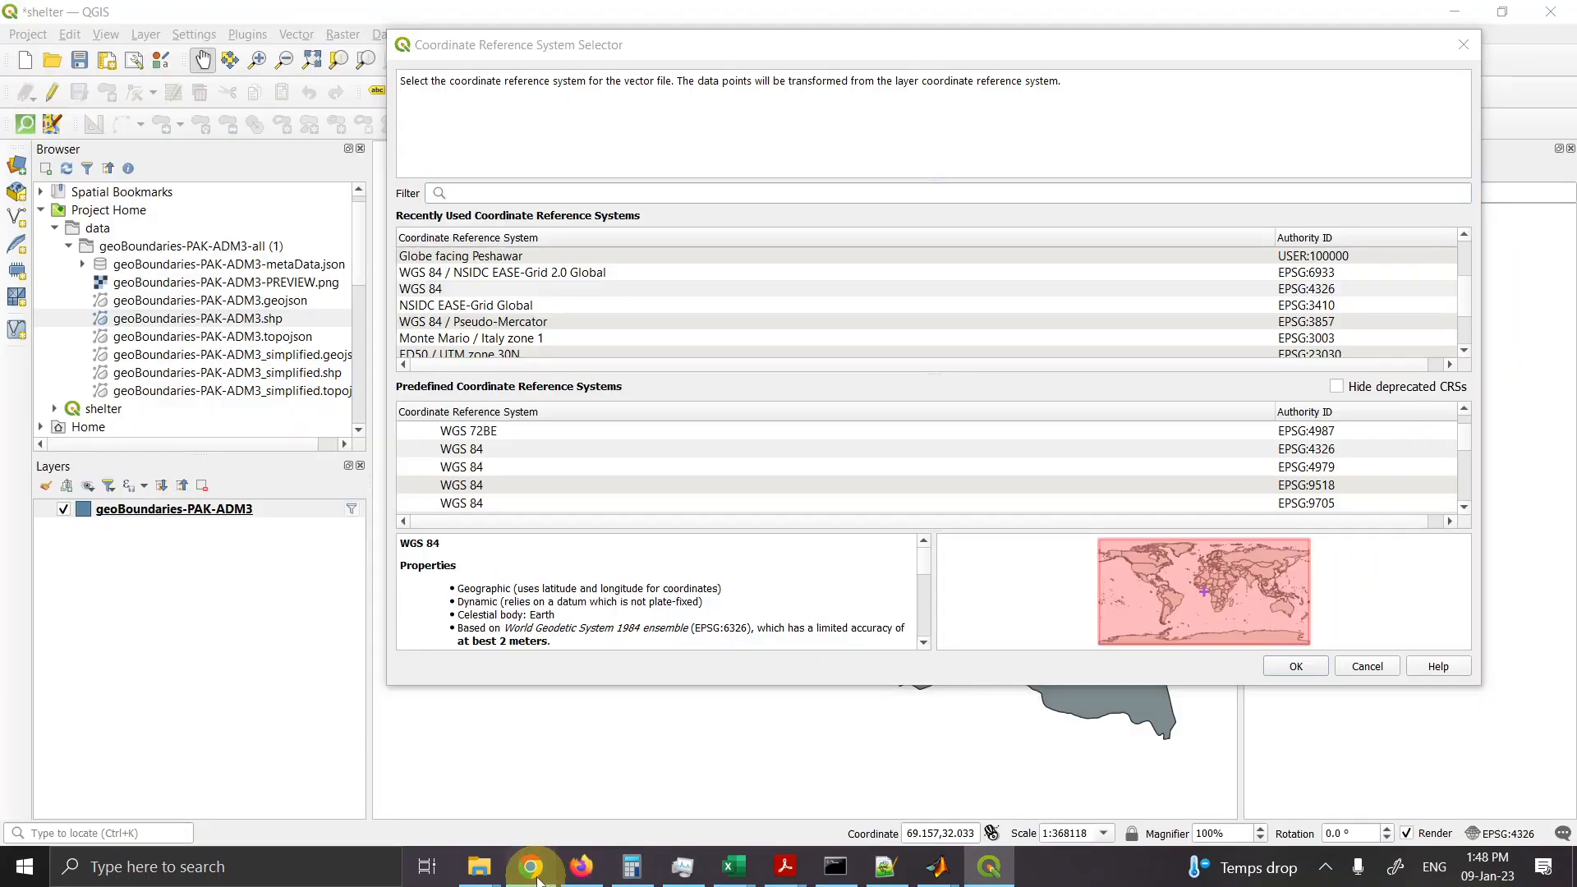
pyautogui.click(531, 869)
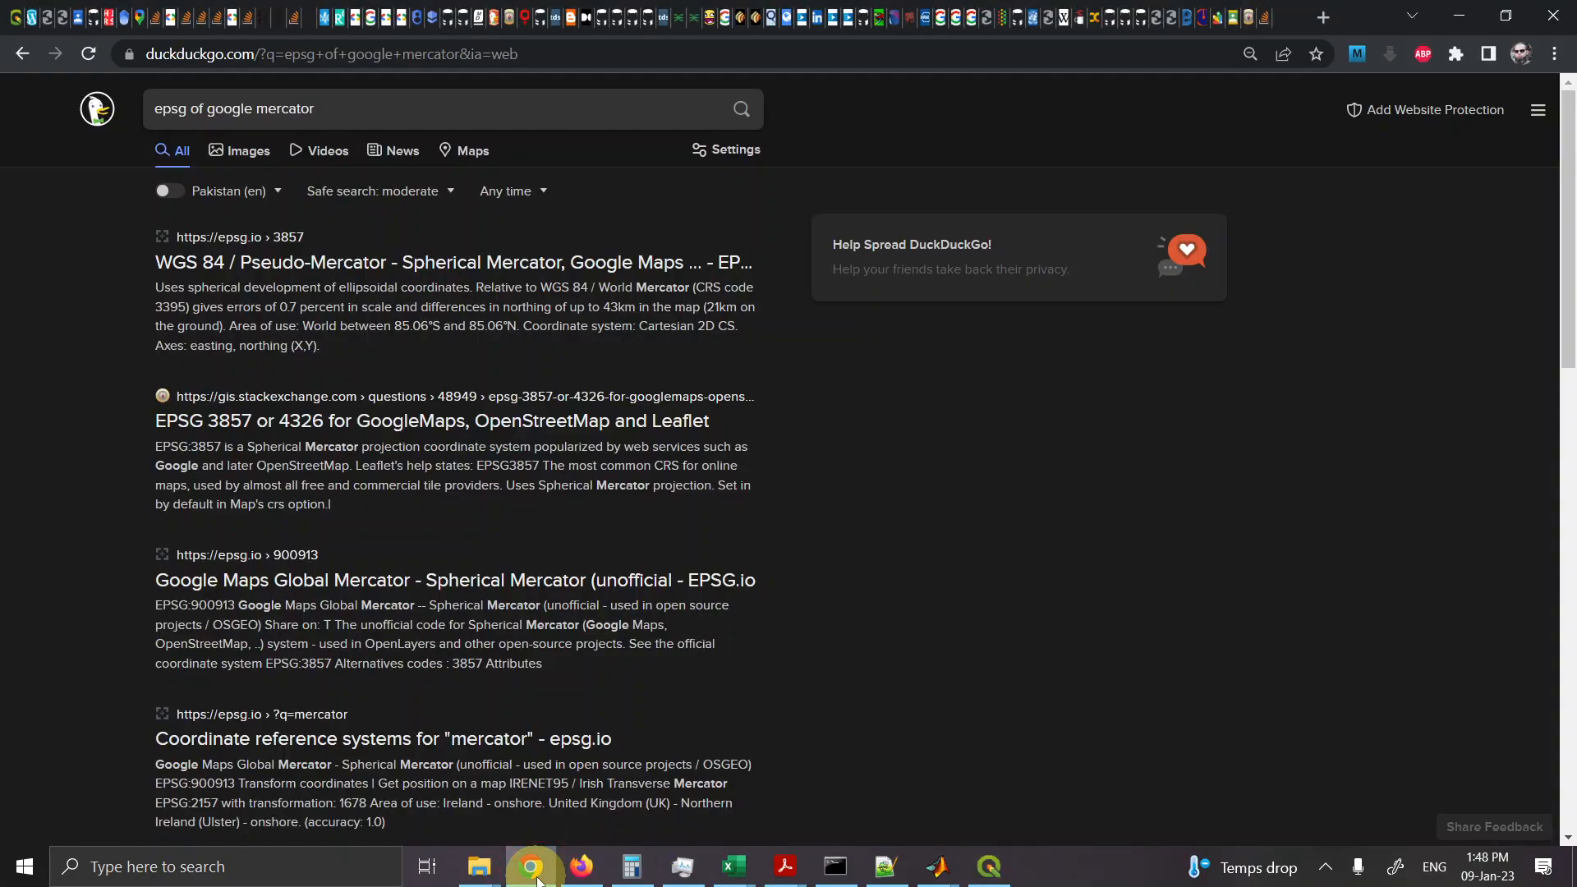
pyautogui.click(534, 871)
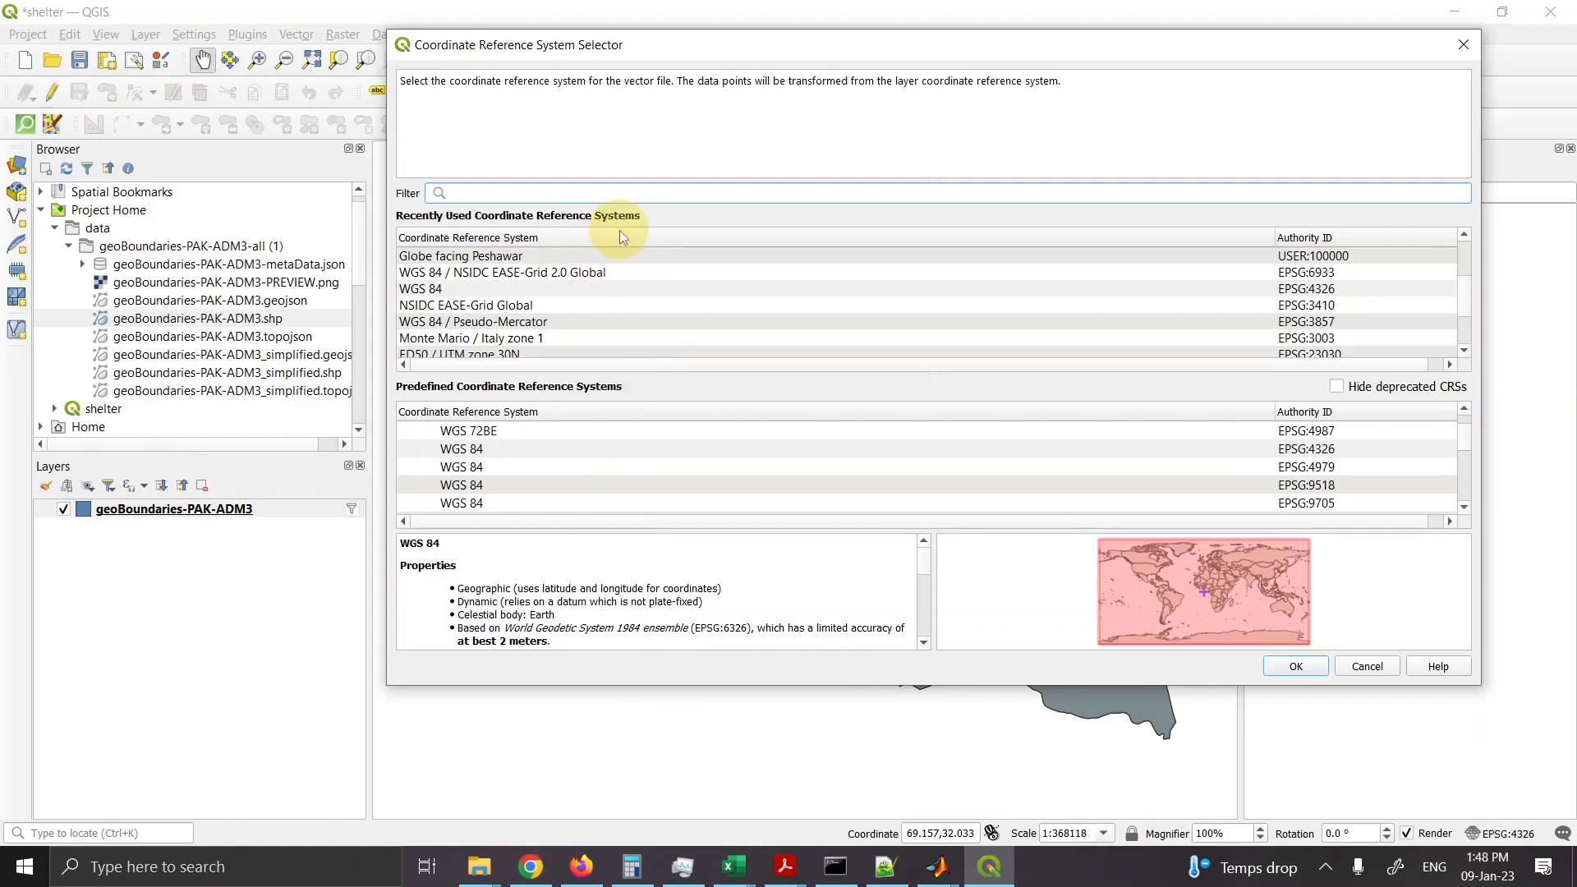
# Step: Set the export's coordinate system to EPSG:3857 - WGS 84 / Pseudo-Mercator and export the layer
pyautogui.write('3')
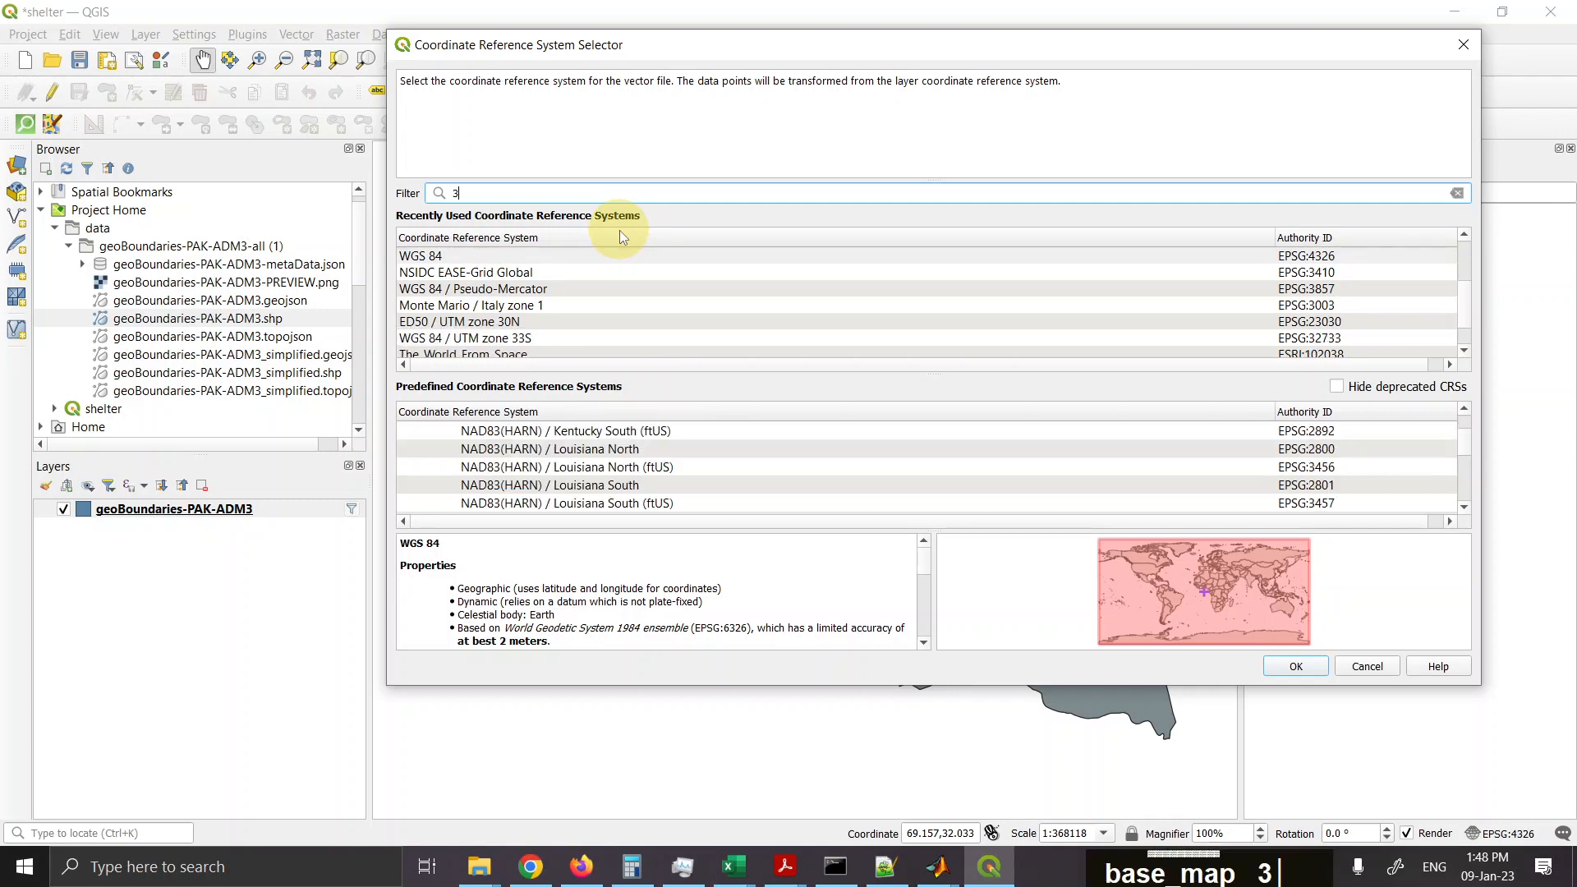
pyautogui.write('857')
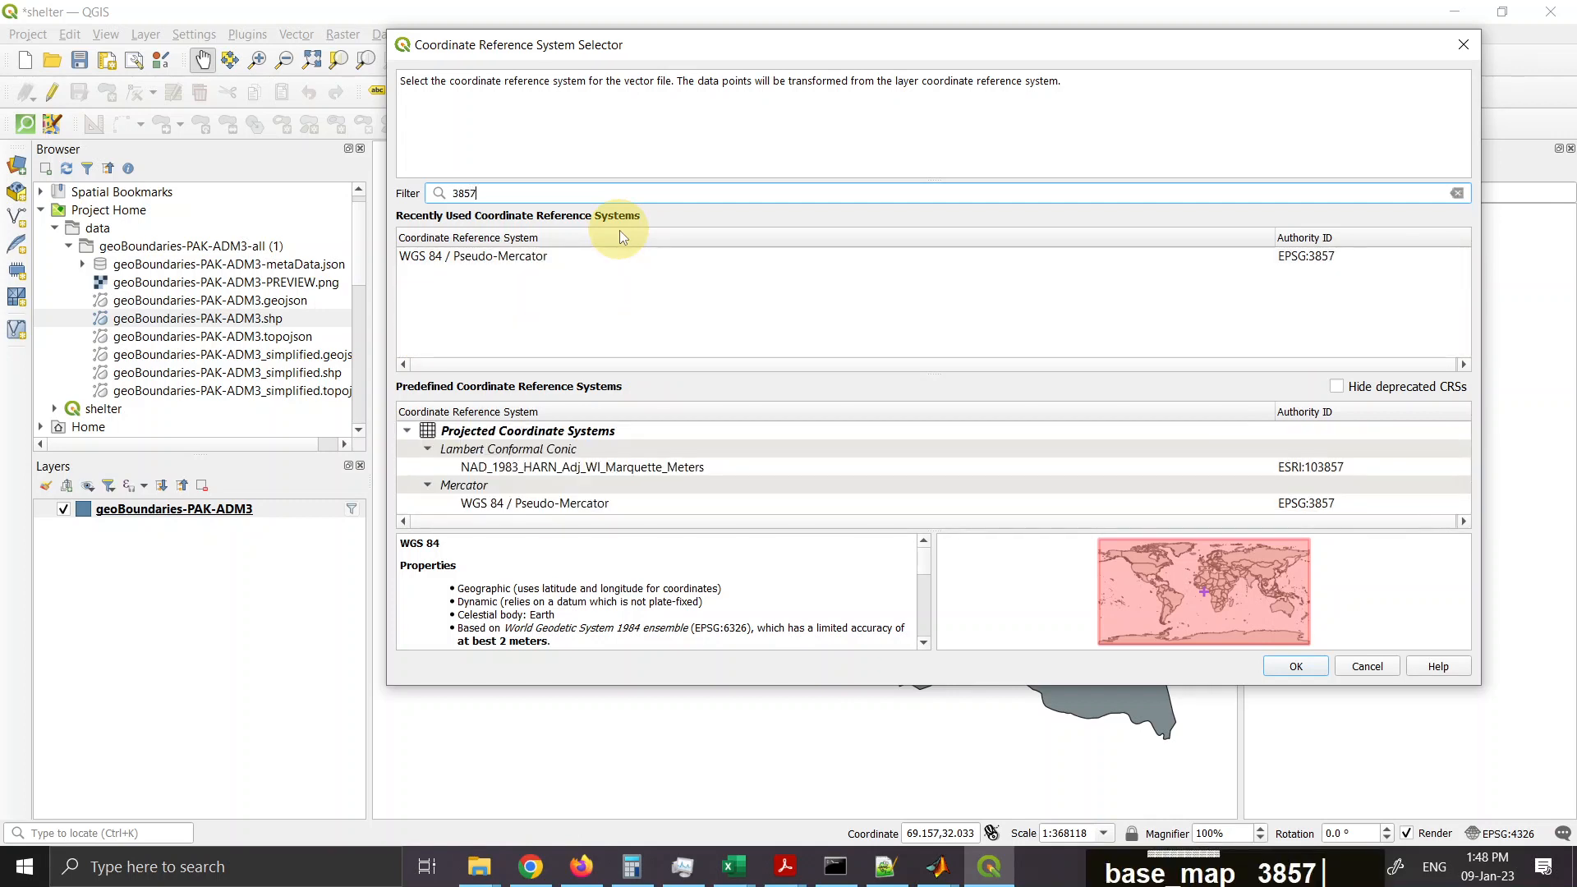
pyautogui.click(505, 256)
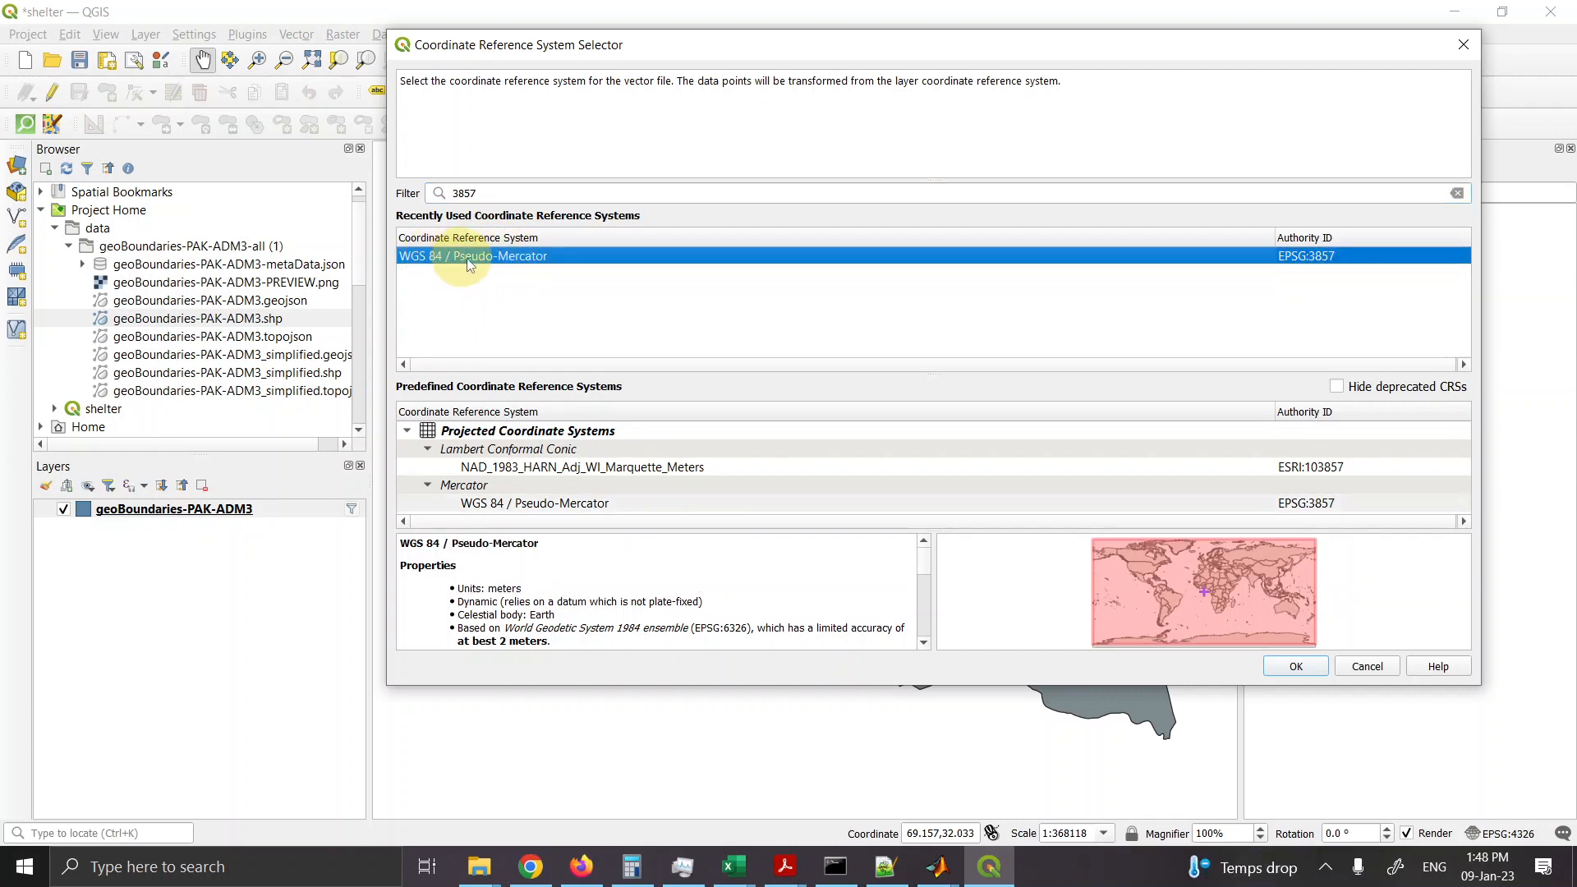
pyautogui.click(1296, 667)
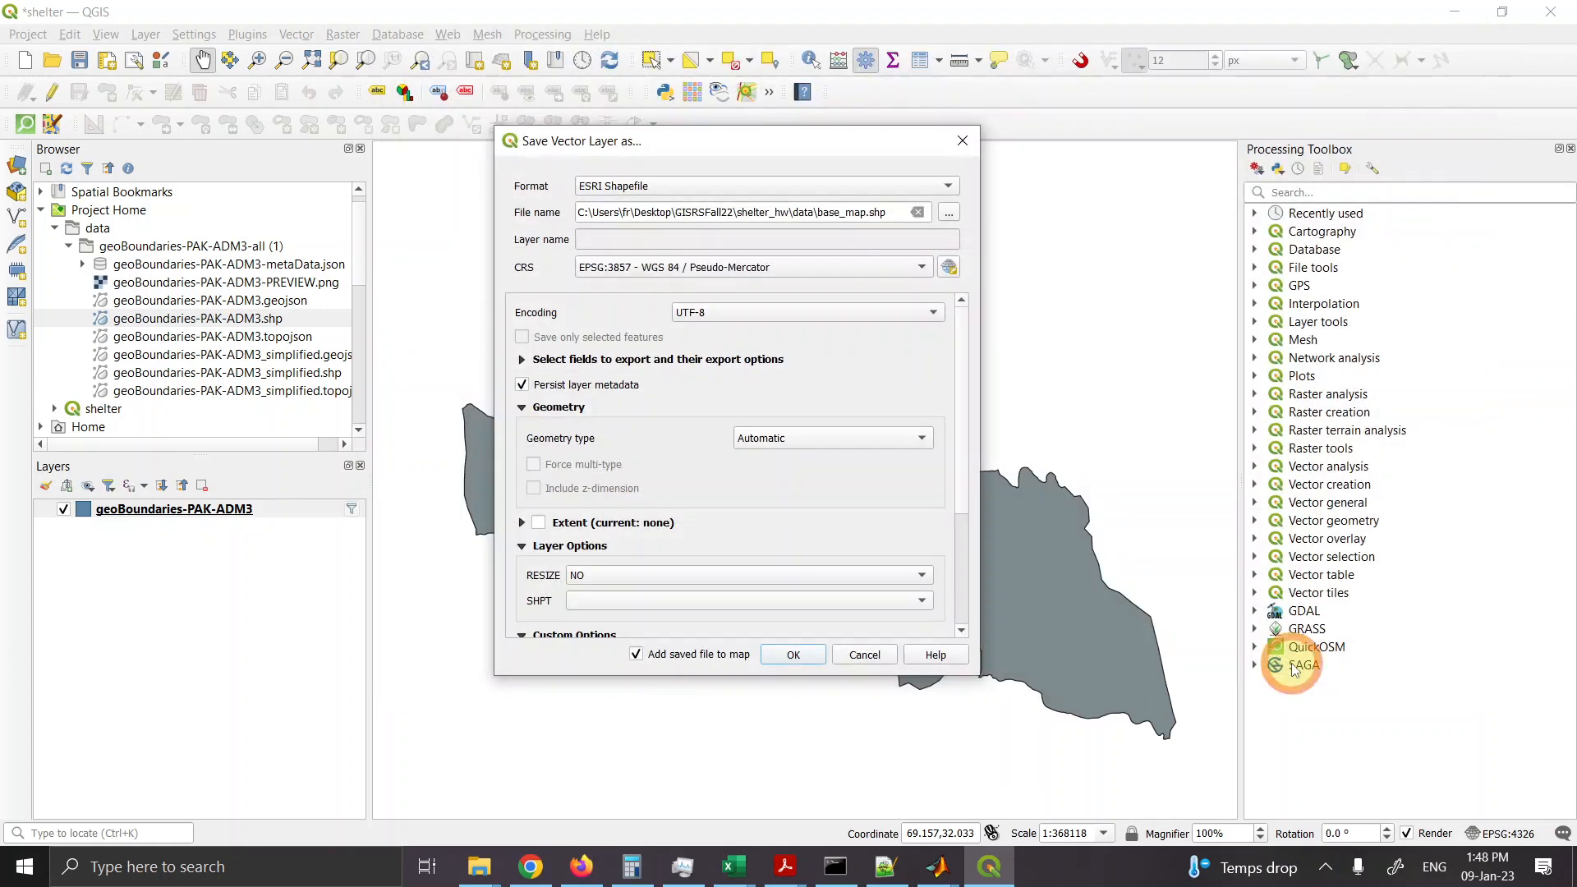
pyautogui.click(794, 656)
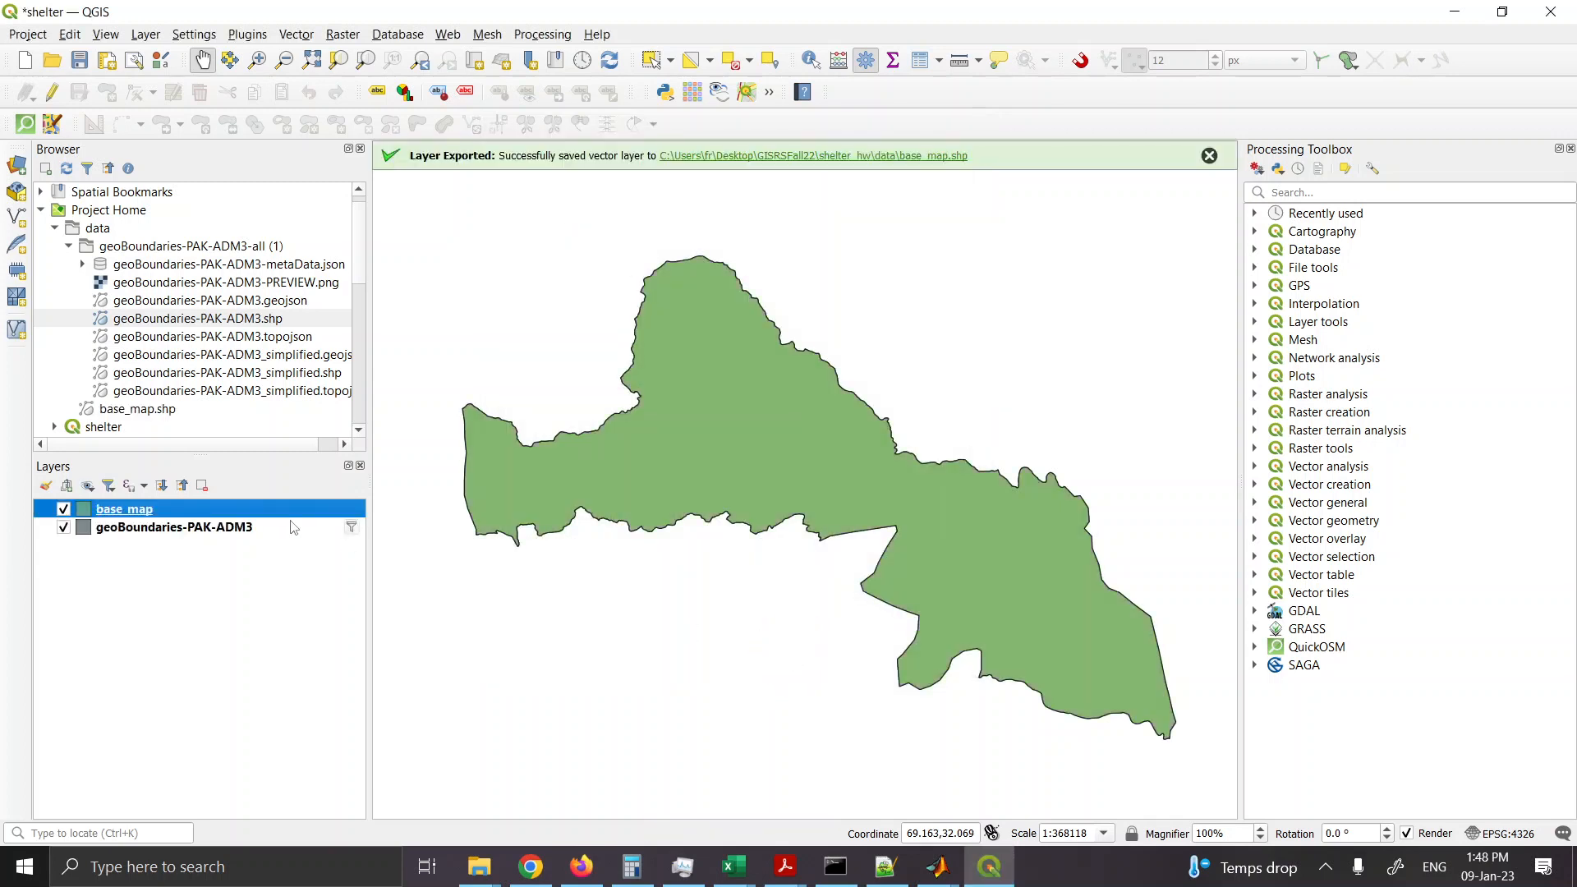
# Step: Remove the original geoBoundaries-PAK-ADM3 layer from the project, keeping only base_map
pyautogui.click(107, 526)
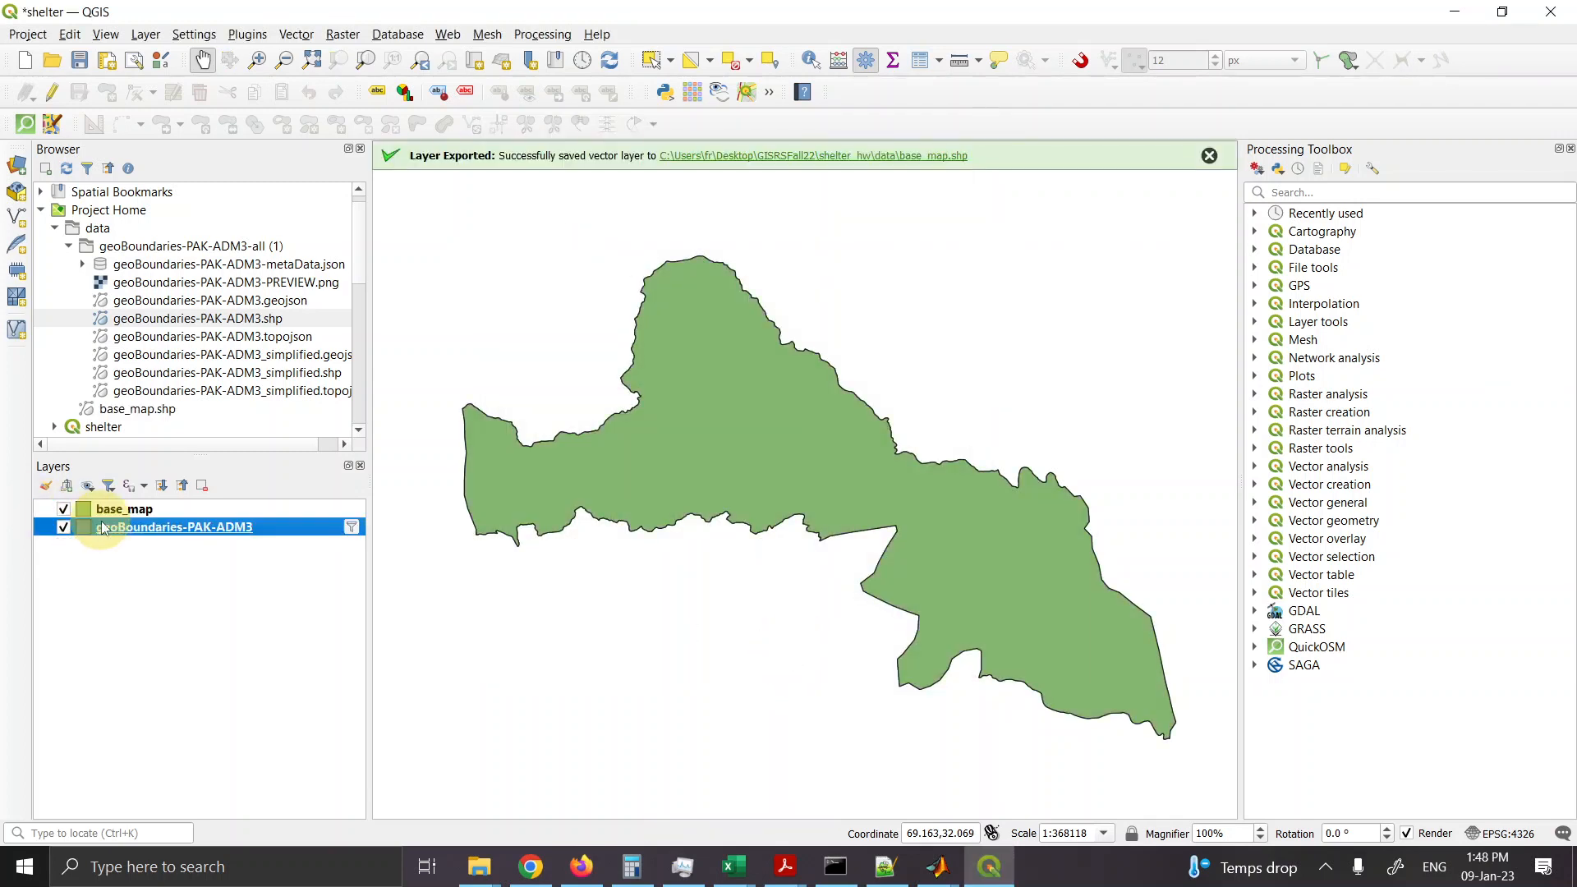
pyautogui.click(175, 514)
pyautogui.click(182, 530)
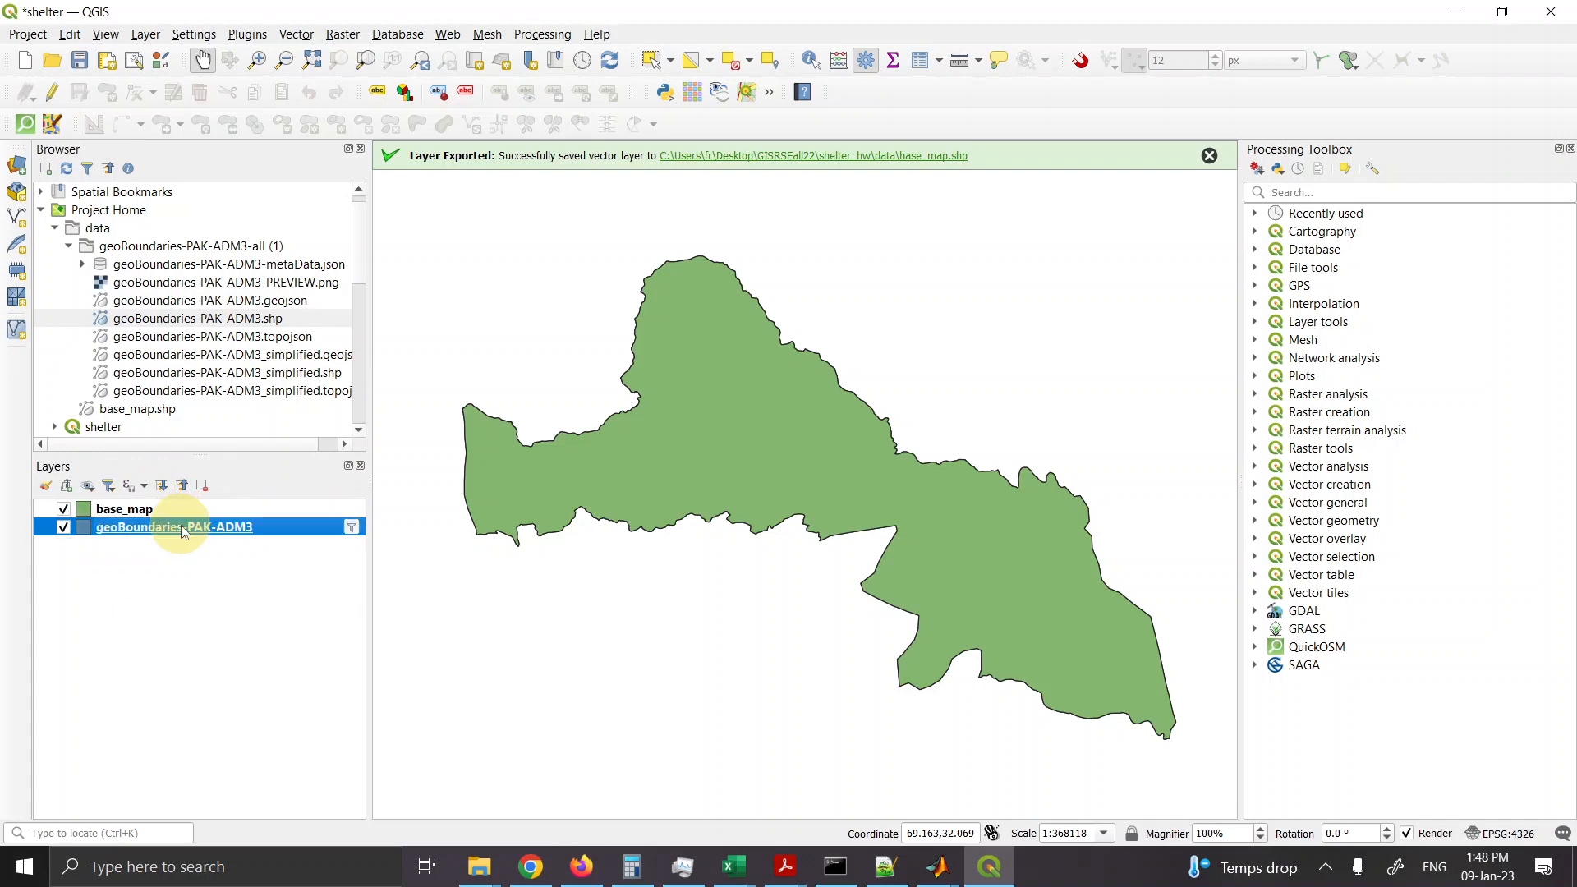
pyautogui.rightClick(188, 534)
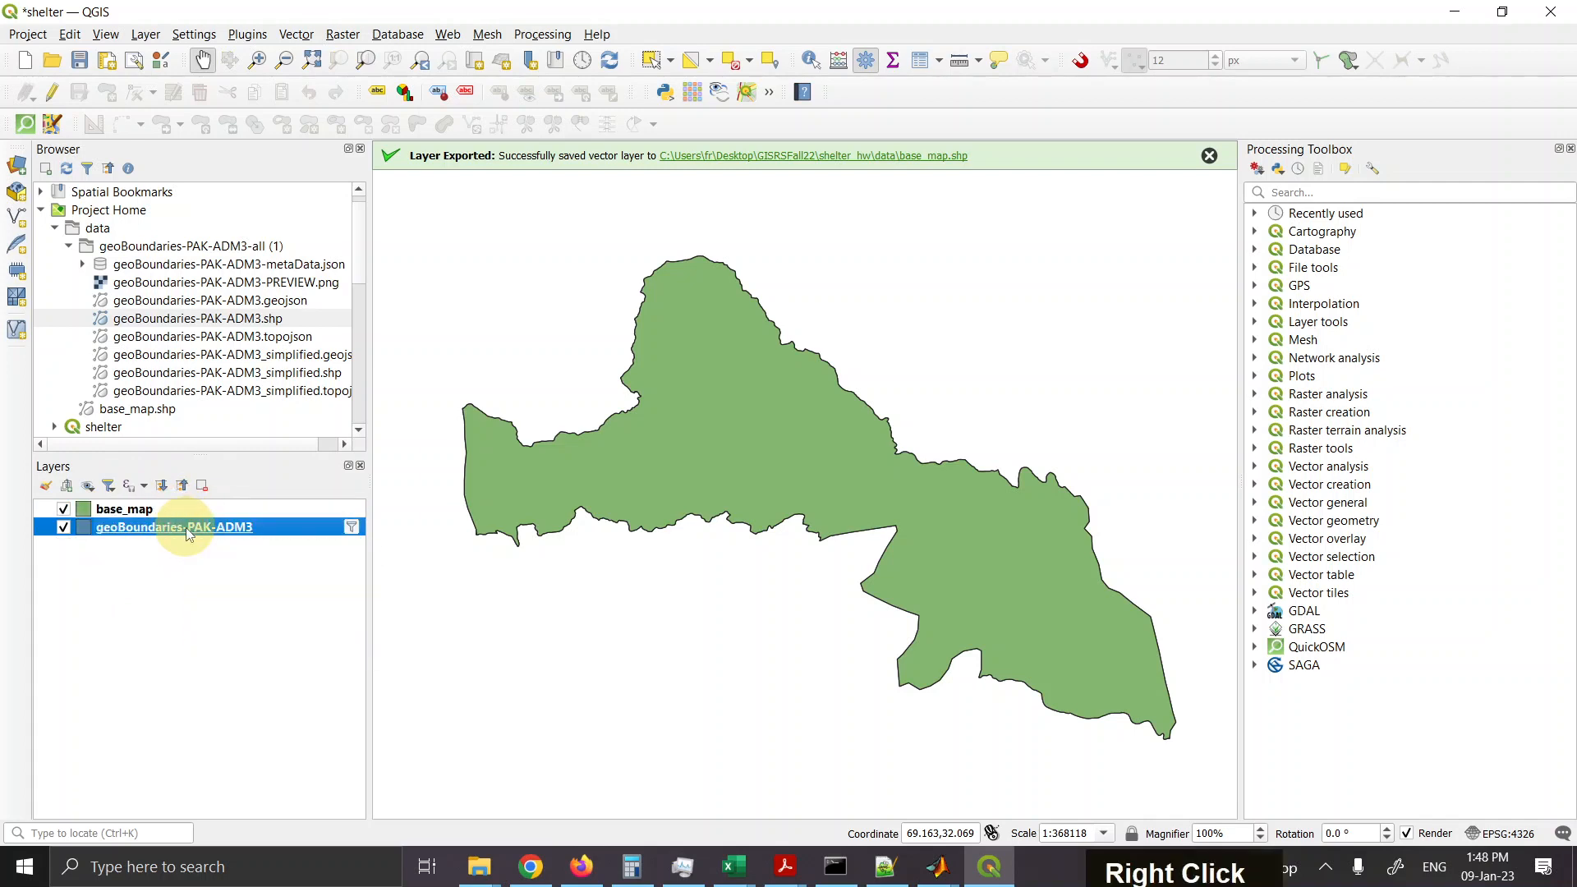
pyautogui.click(276, 257)
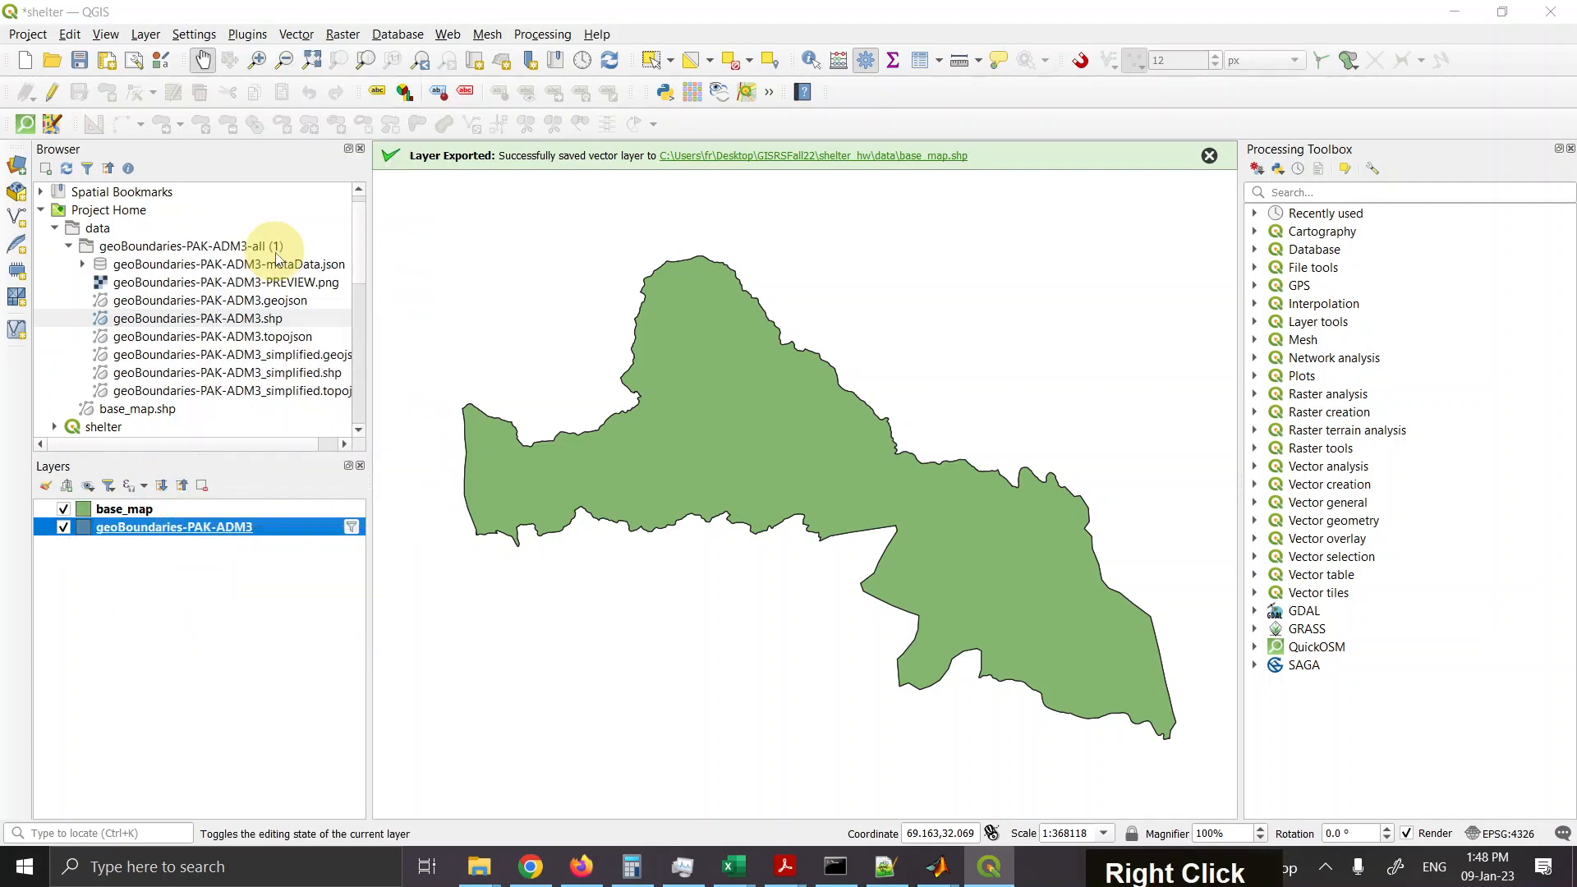
pyautogui.click(769, 451)
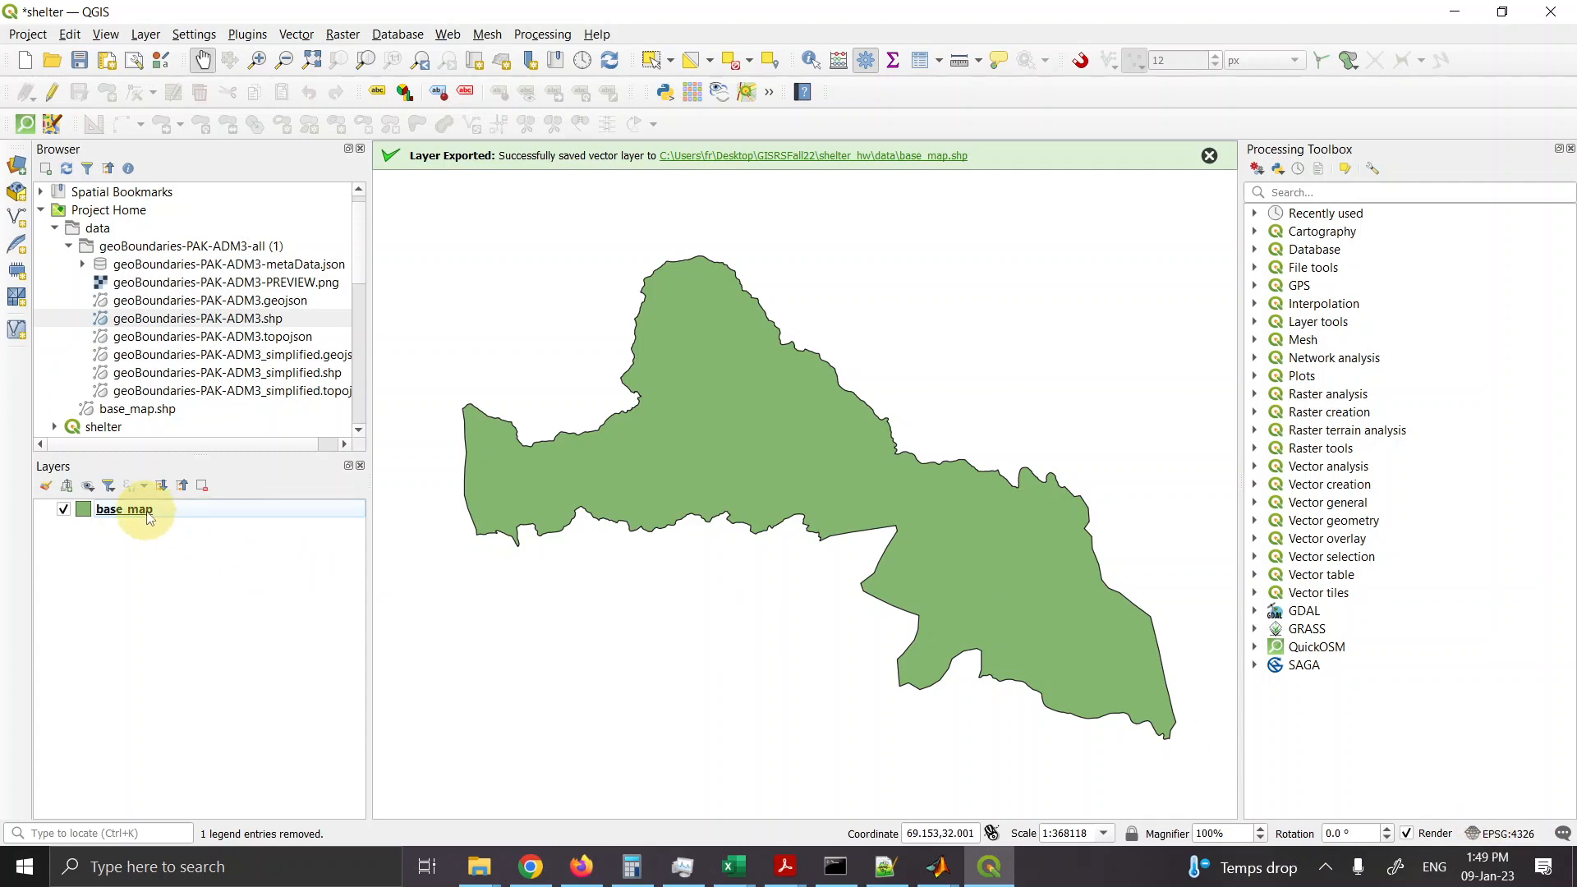
# Step: Set the project coordinate reference system to EPSG:3857, WGS 84 / Pseudo-Mercator, to match the base_map layer
pyautogui.moveTo(150, 516)
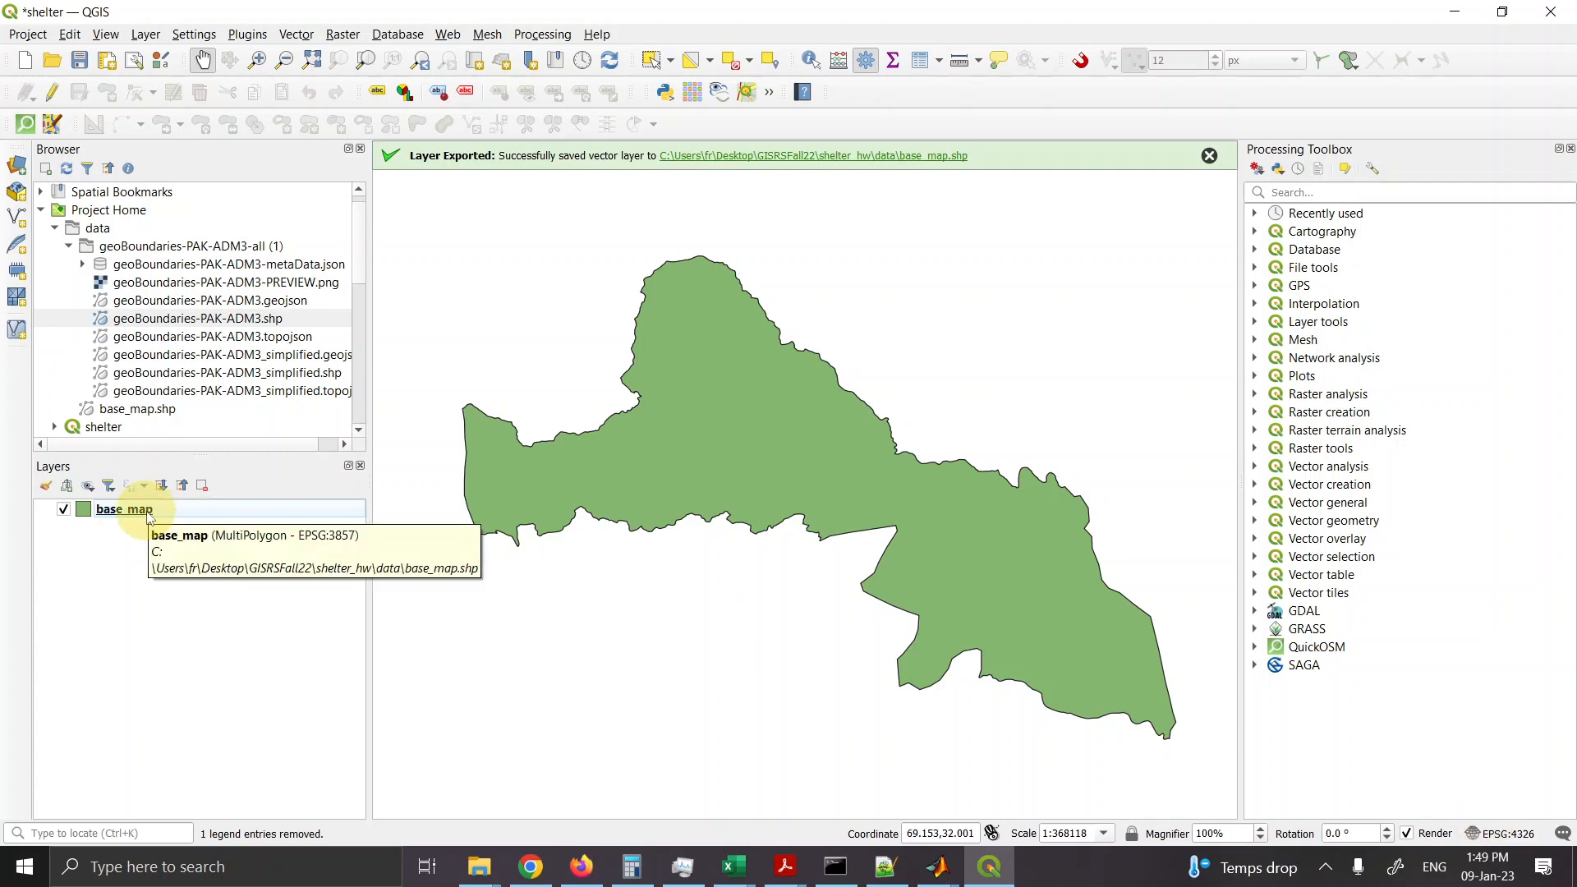
pyautogui.click(1501, 834)
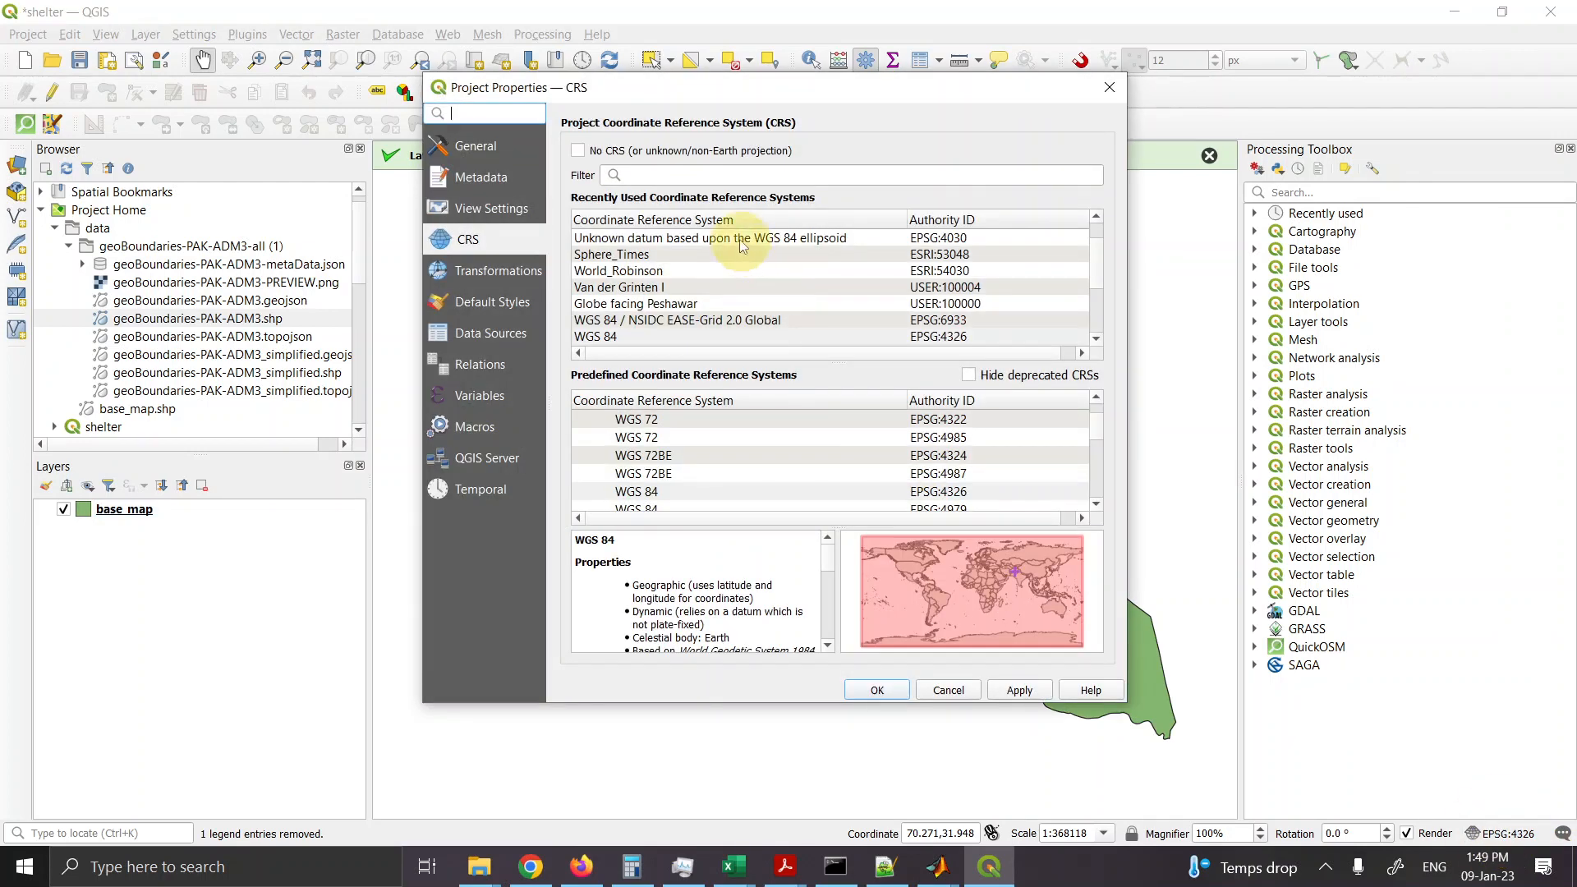
pyautogui.write('3')
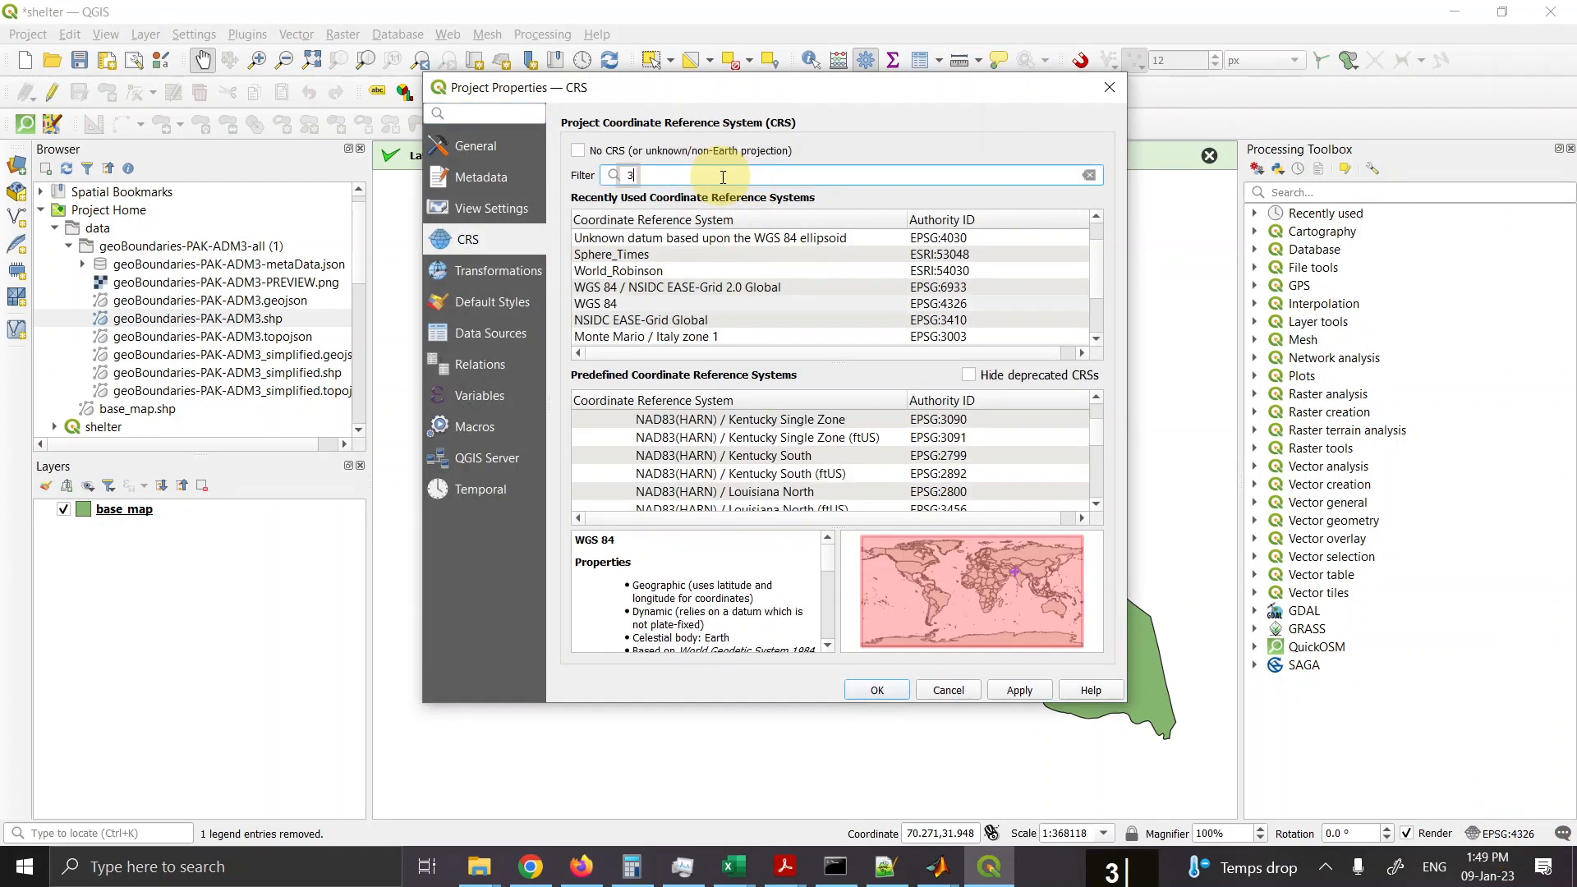
pyautogui.write('857')
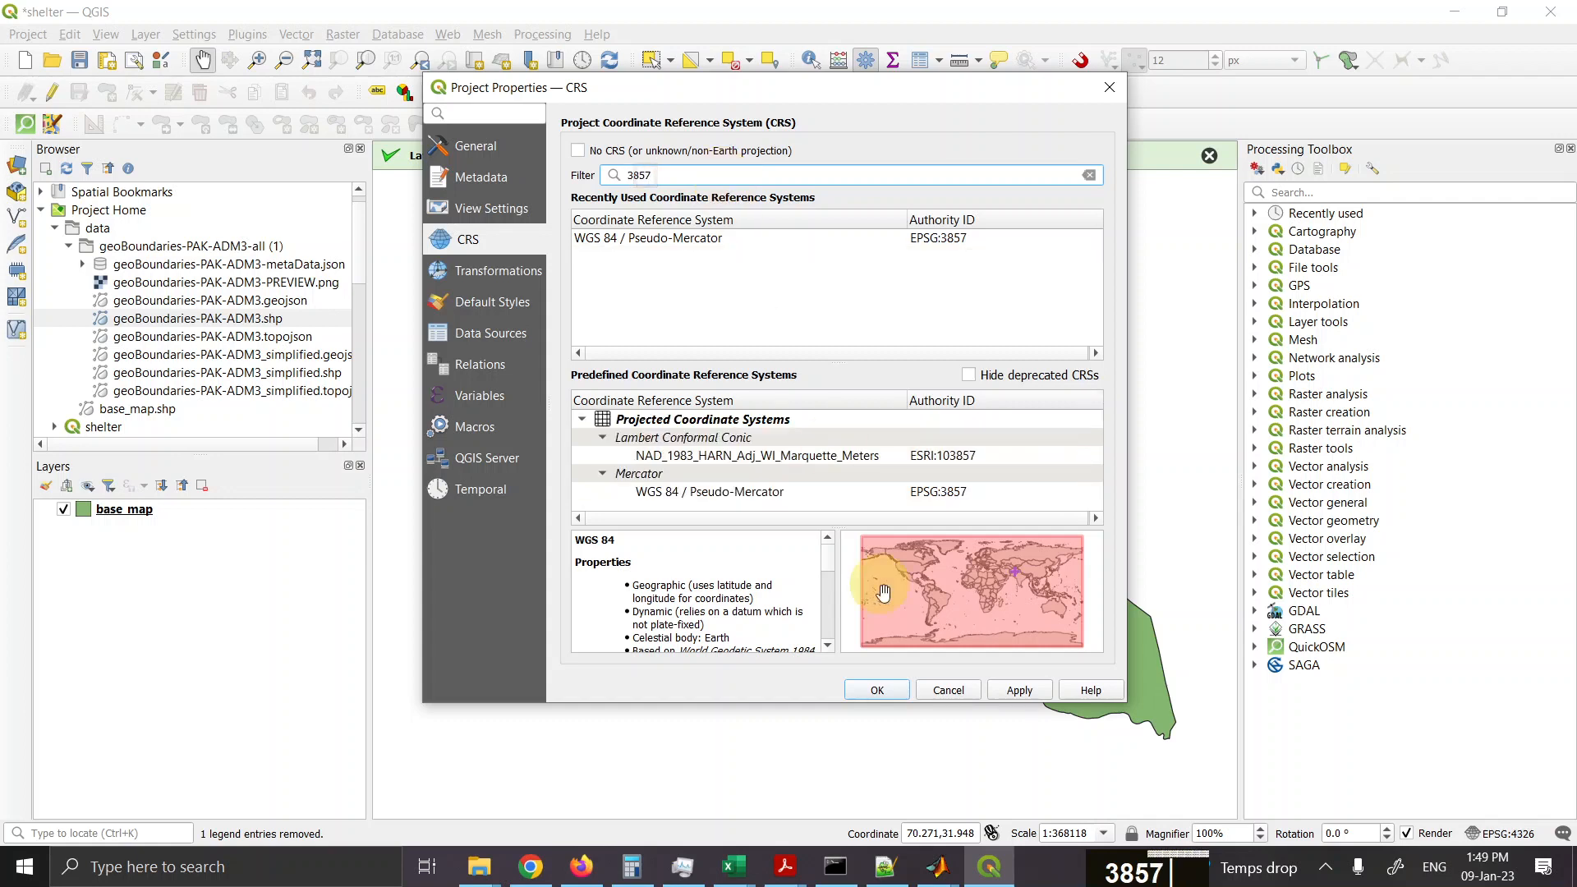
pyautogui.click(685, 243)
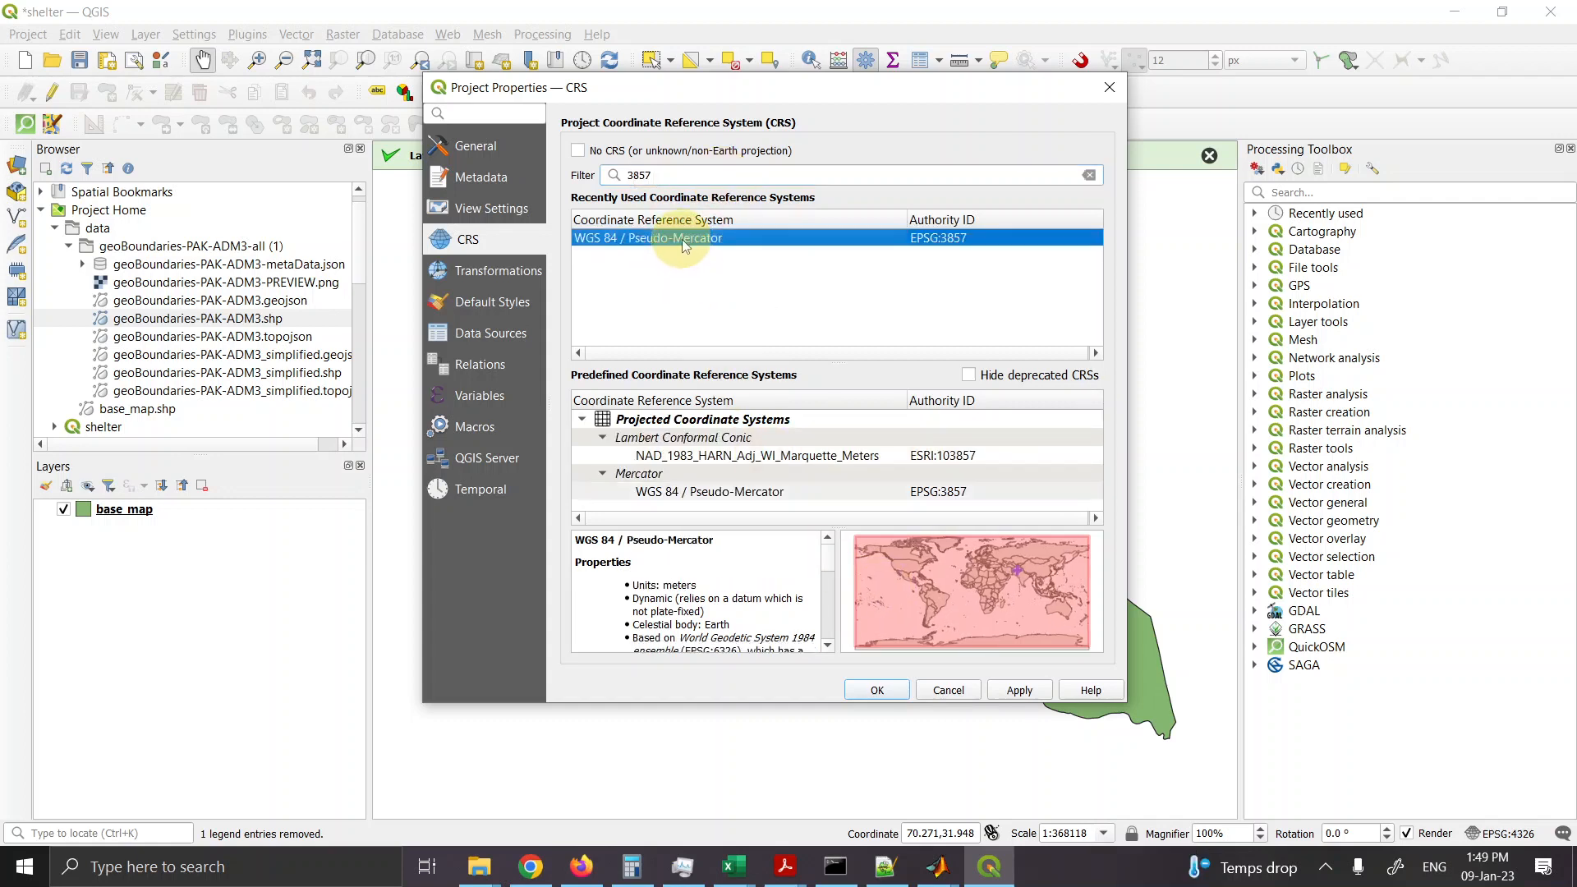
pyautogui.click(874, 689)
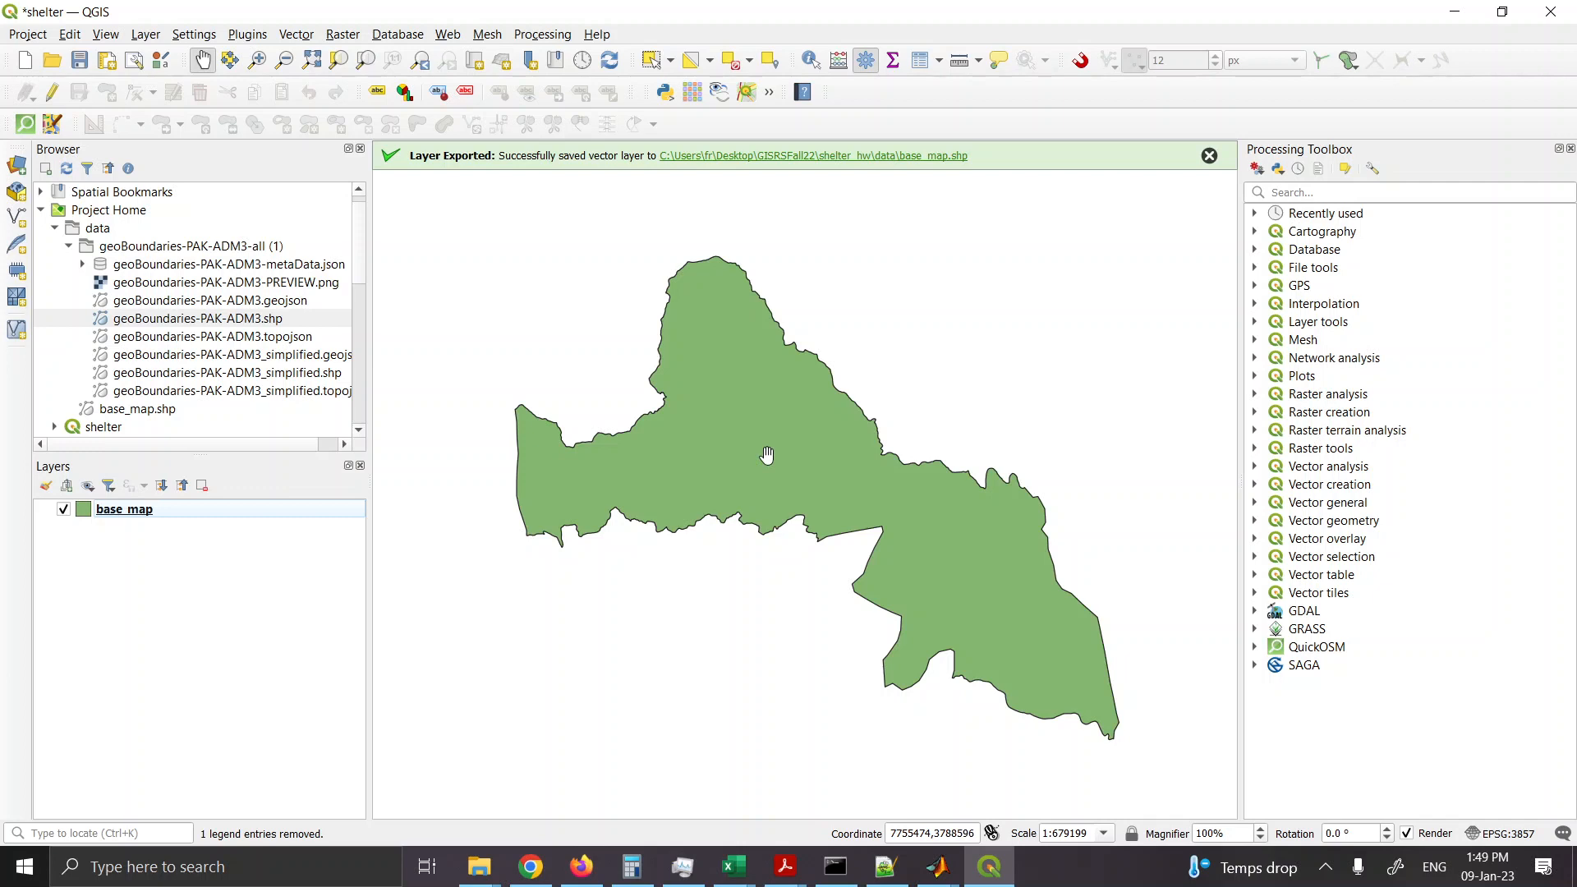
# Step: Measure a short line distance inside the western part of the base_map polygon, then close the measurement
pyautogui.scroll(18, 767, 454)
pyautogui.scroll(-11, 767, 455)
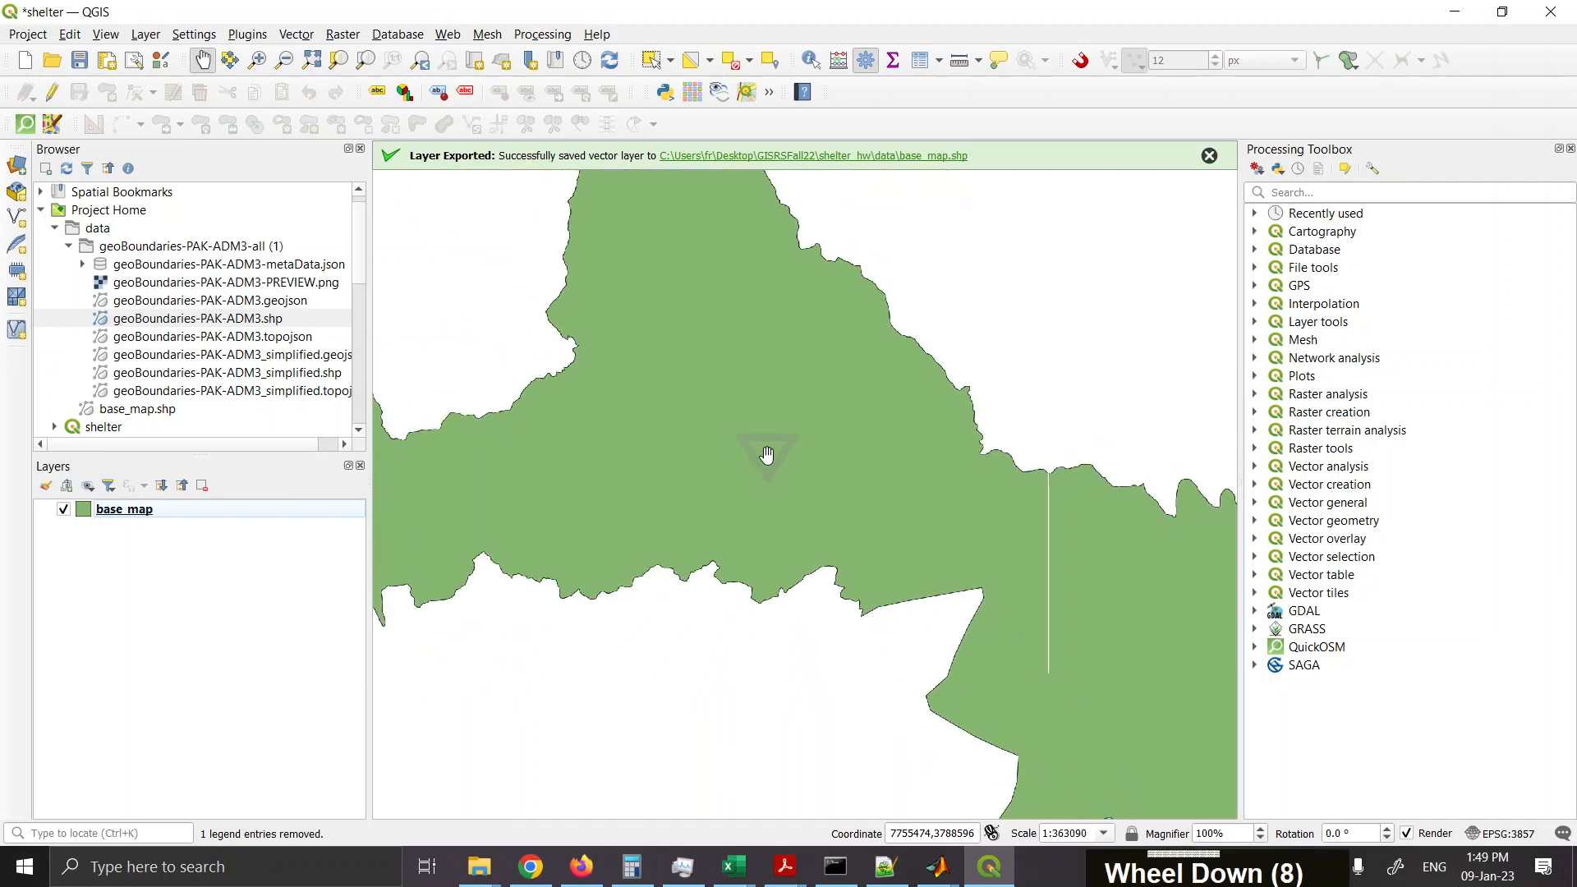
pyautogui.scroll(-4, 766, 454)
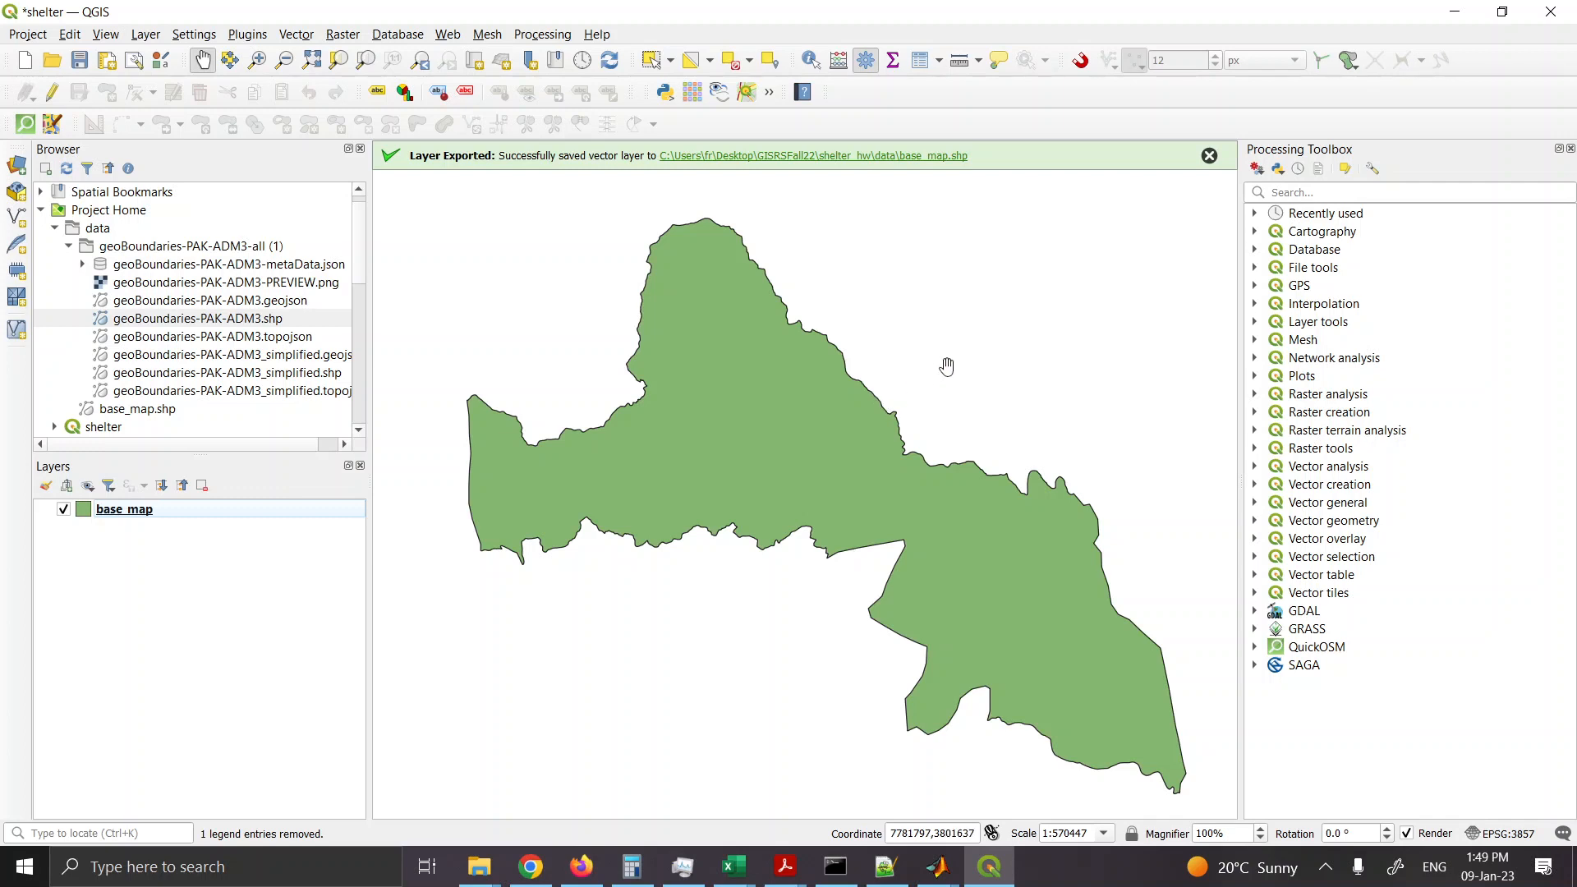
pyautogui.click(979, 63)
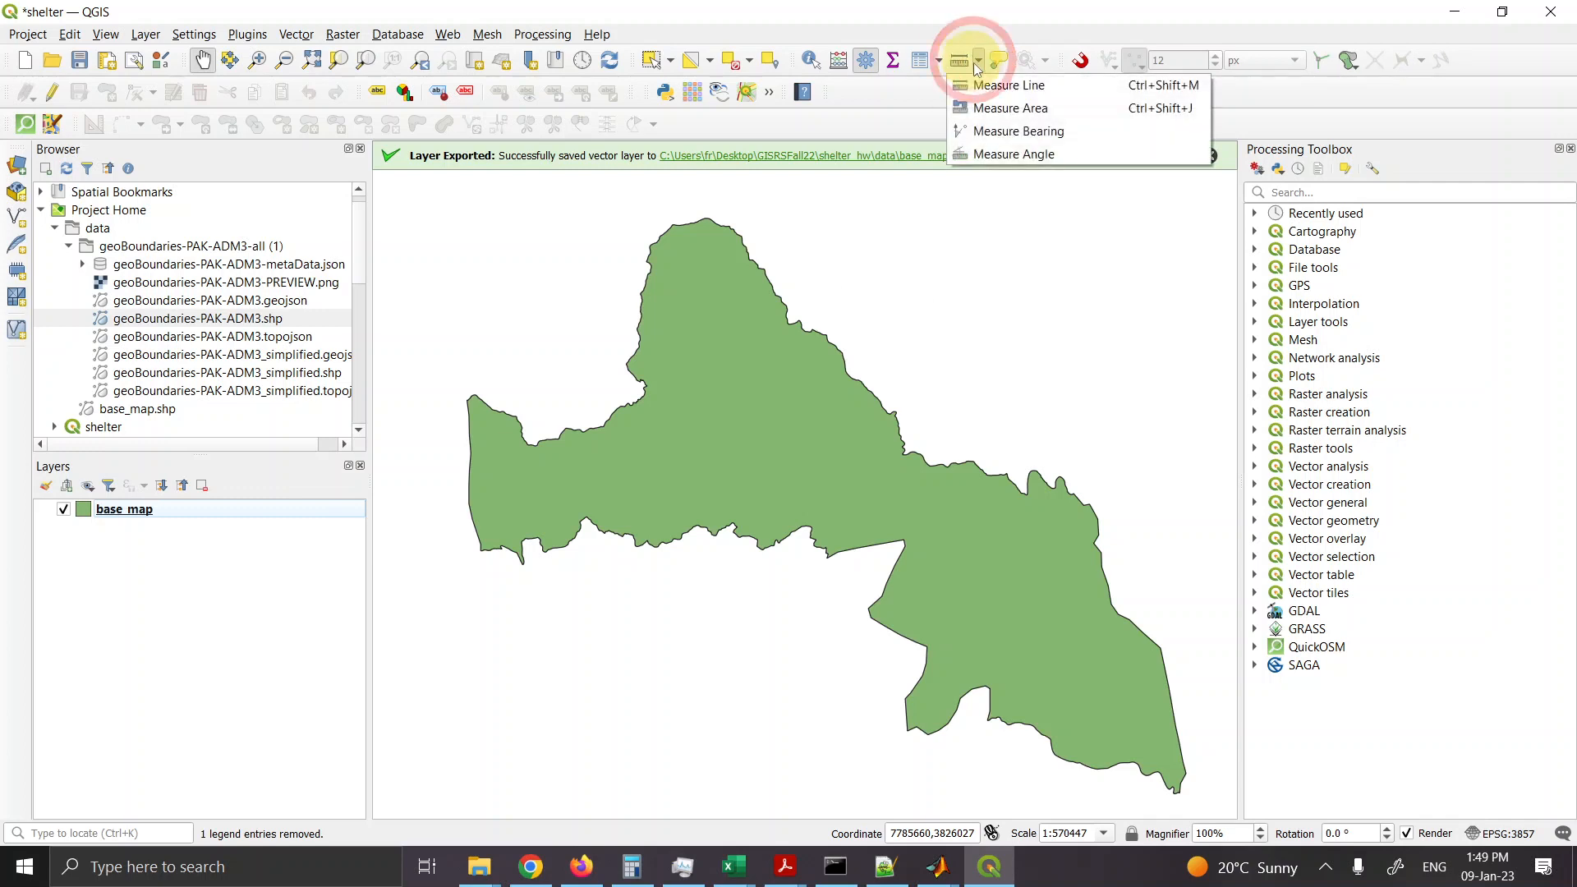
pyautogui.click(981, 86)
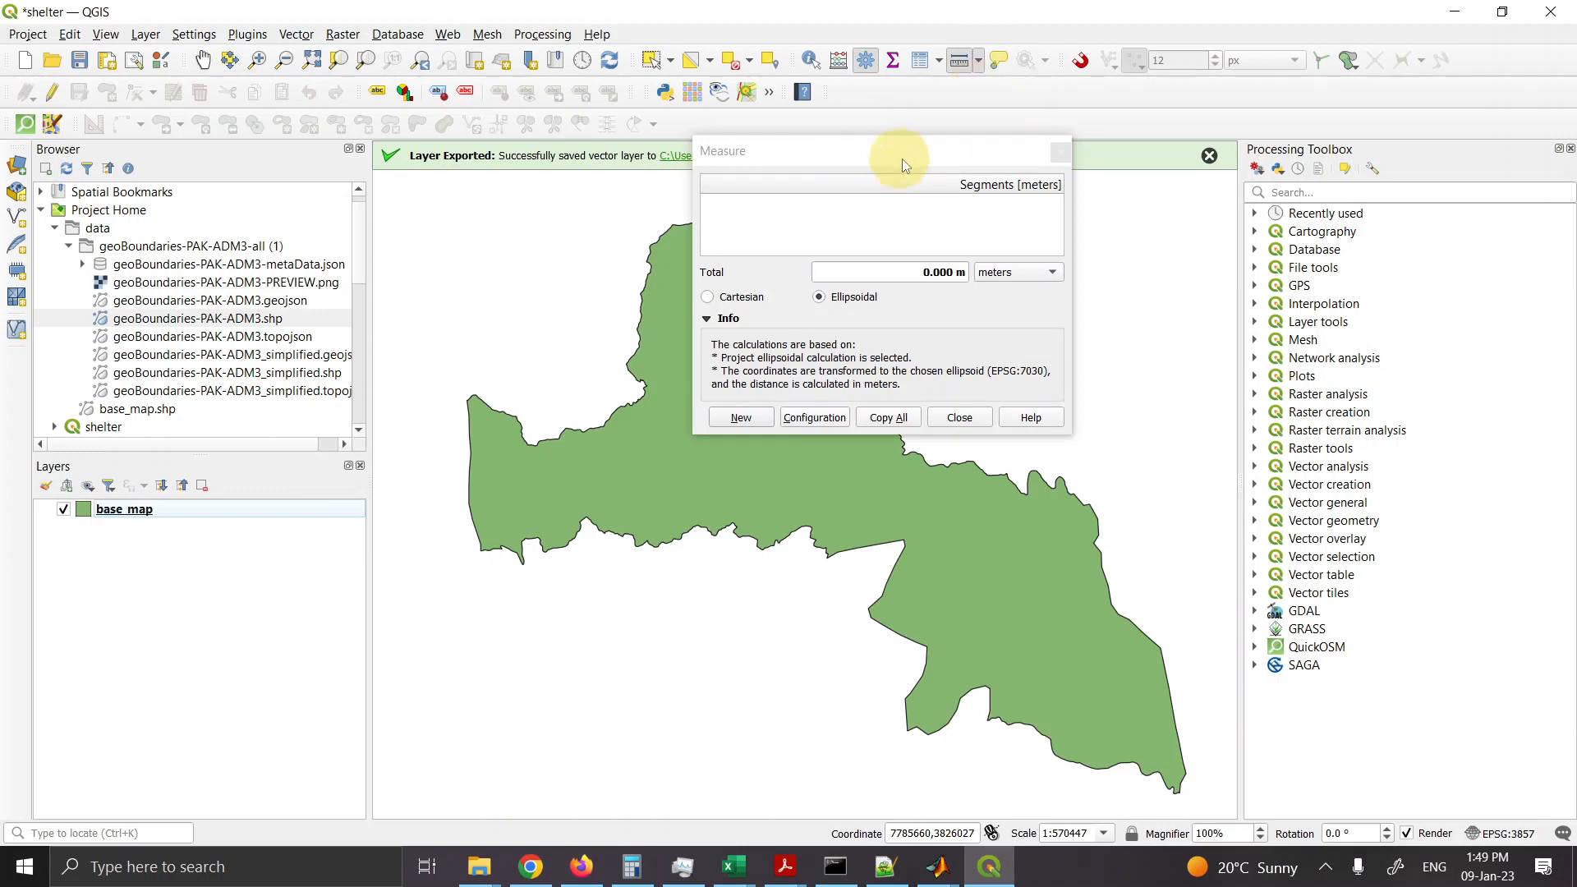
pyautogui.moveTo(902, 160); pyautogui.dragTo(327, 64)
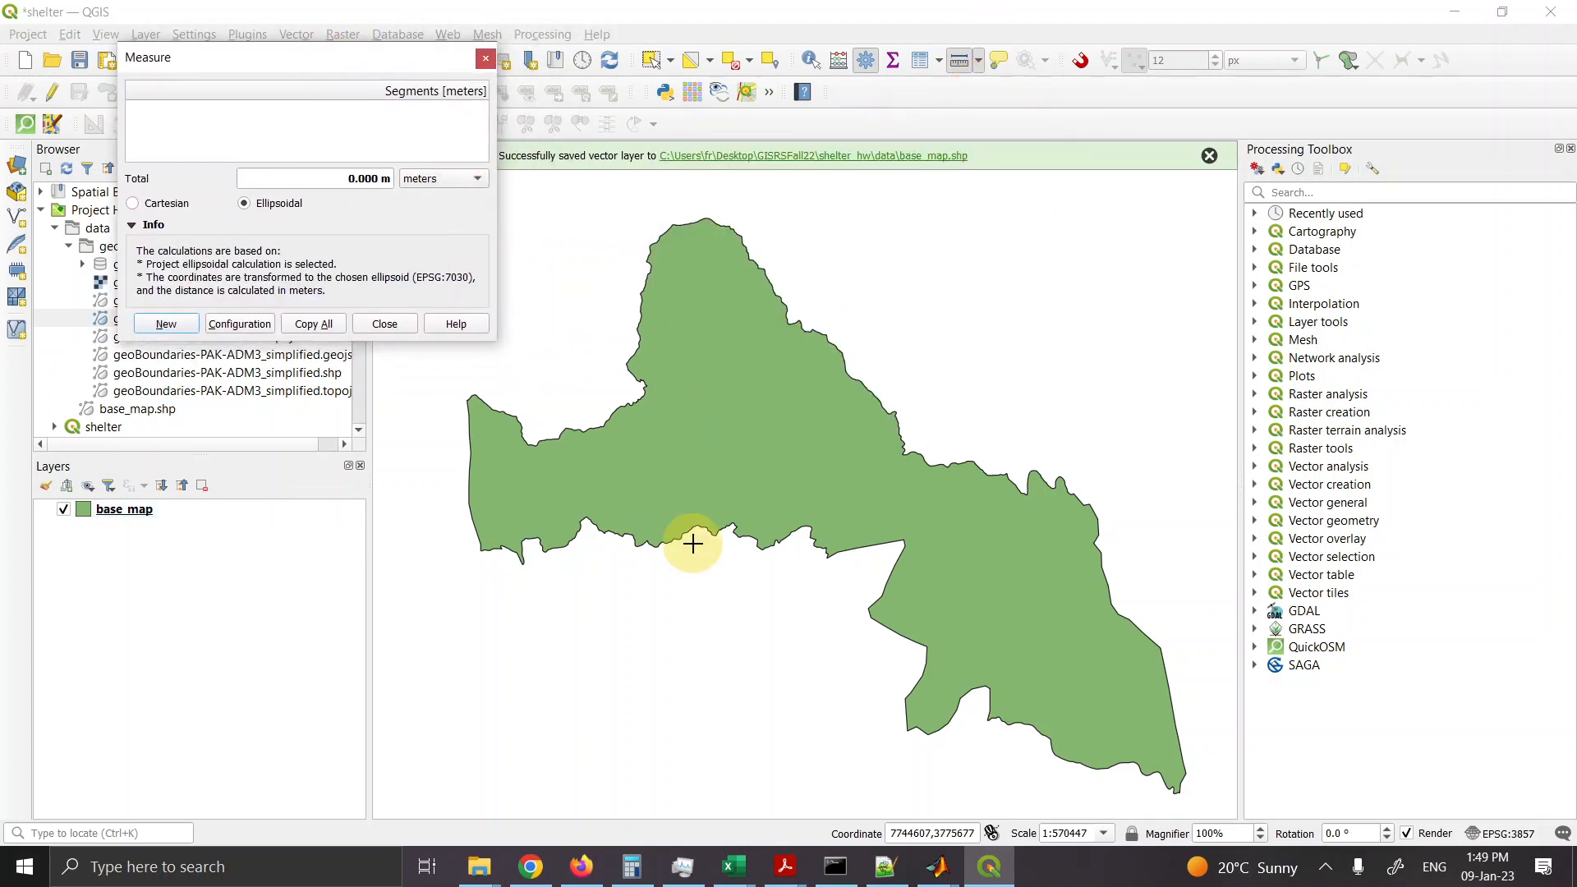
pyautogui.click(550, 479)
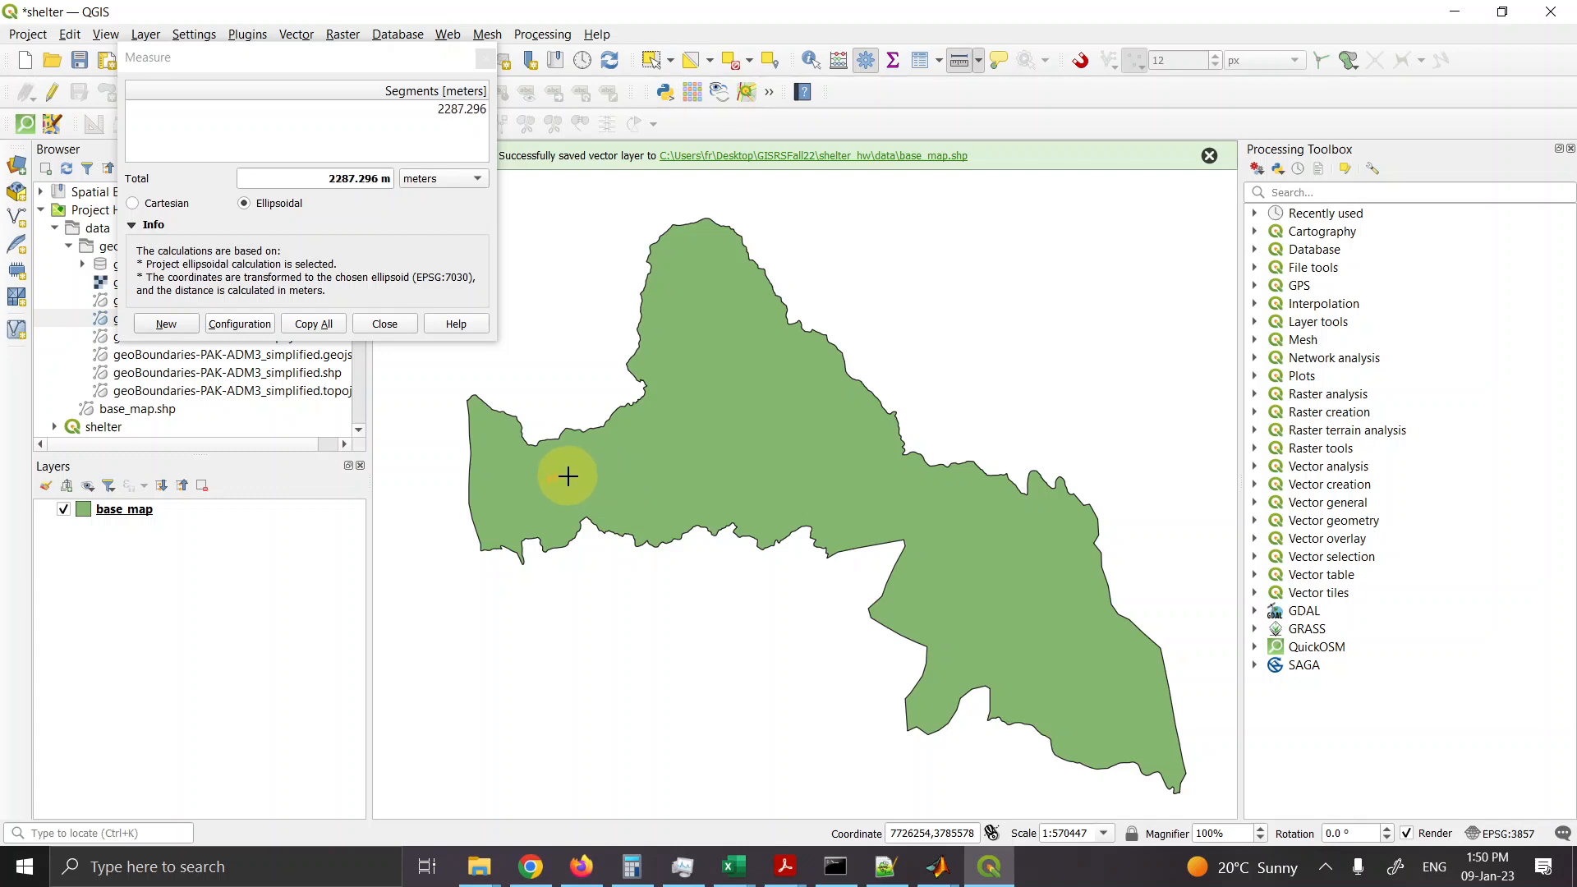
pyautogui.scroll(20, 567, 476)
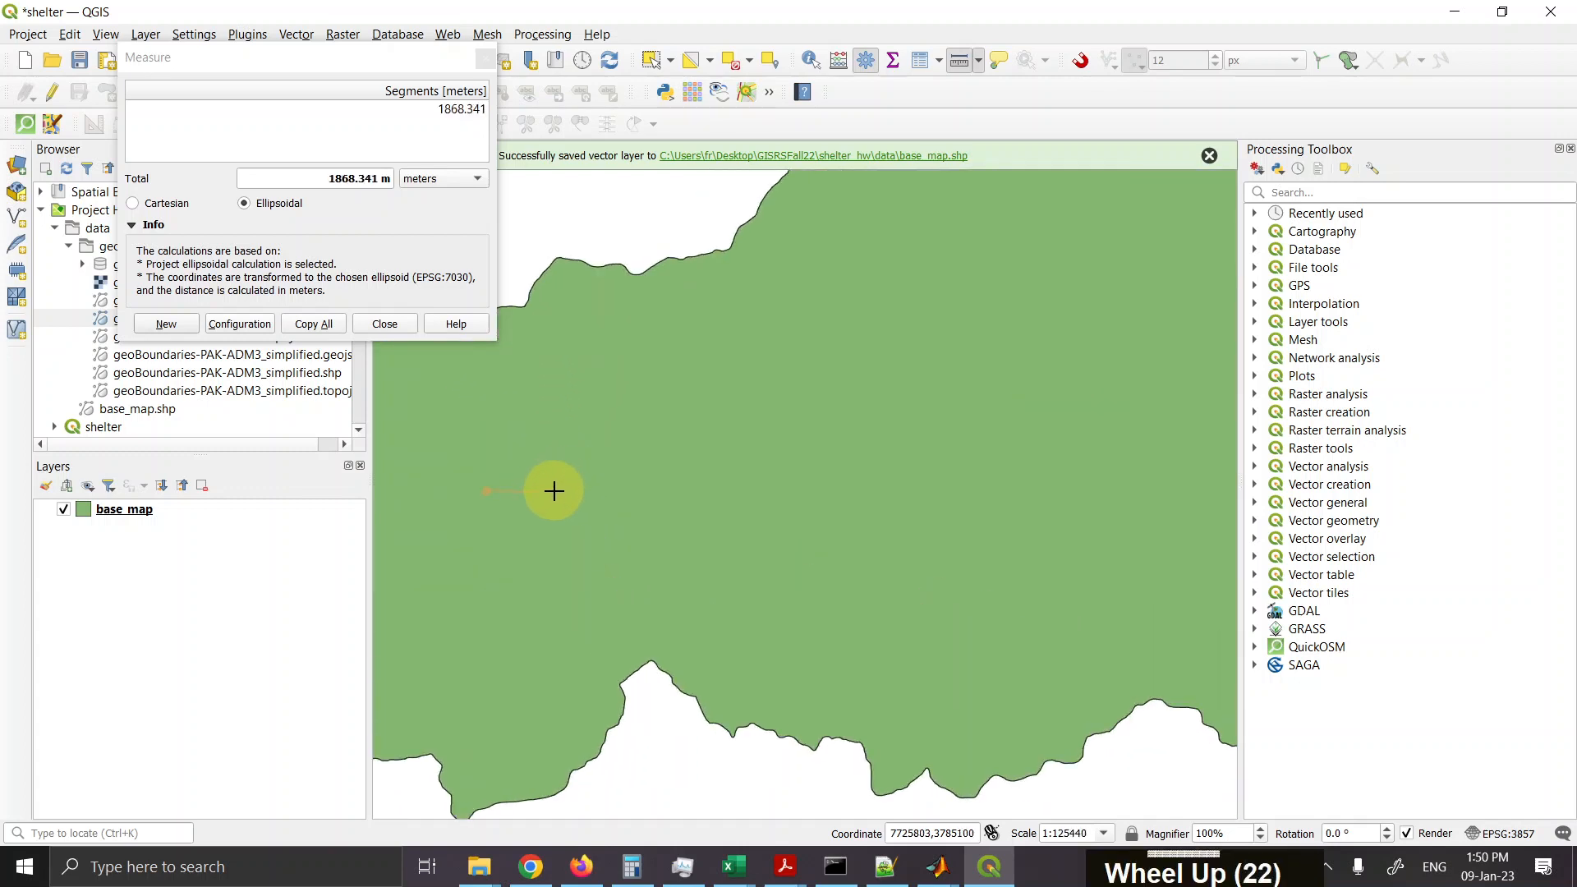
pyautogui.scroll(17, 553, 493)
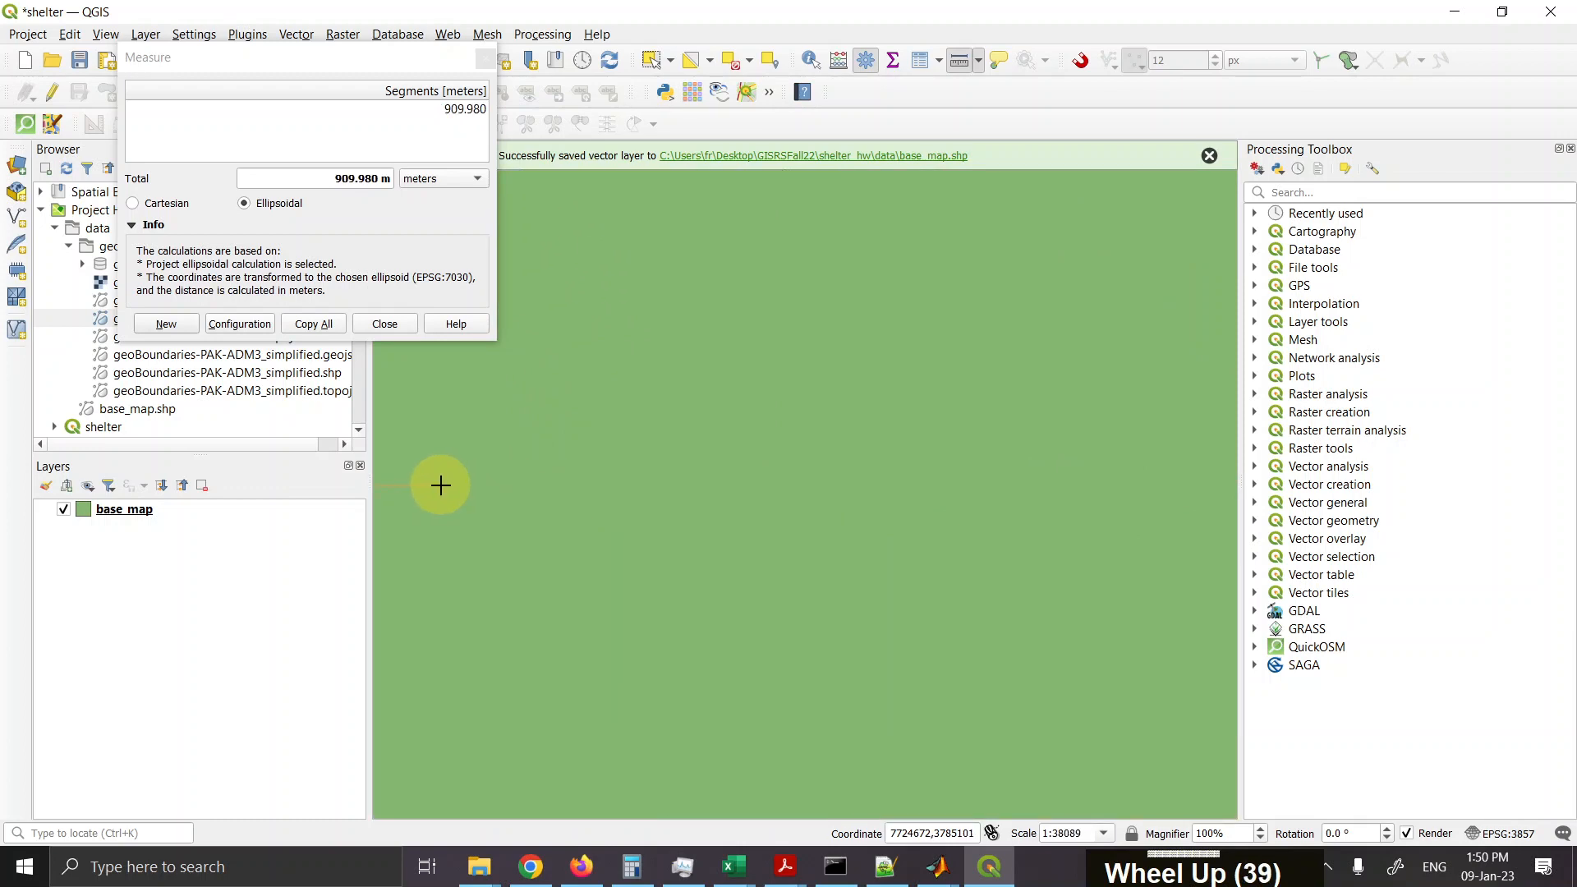
pyautogui.click(385, 324)
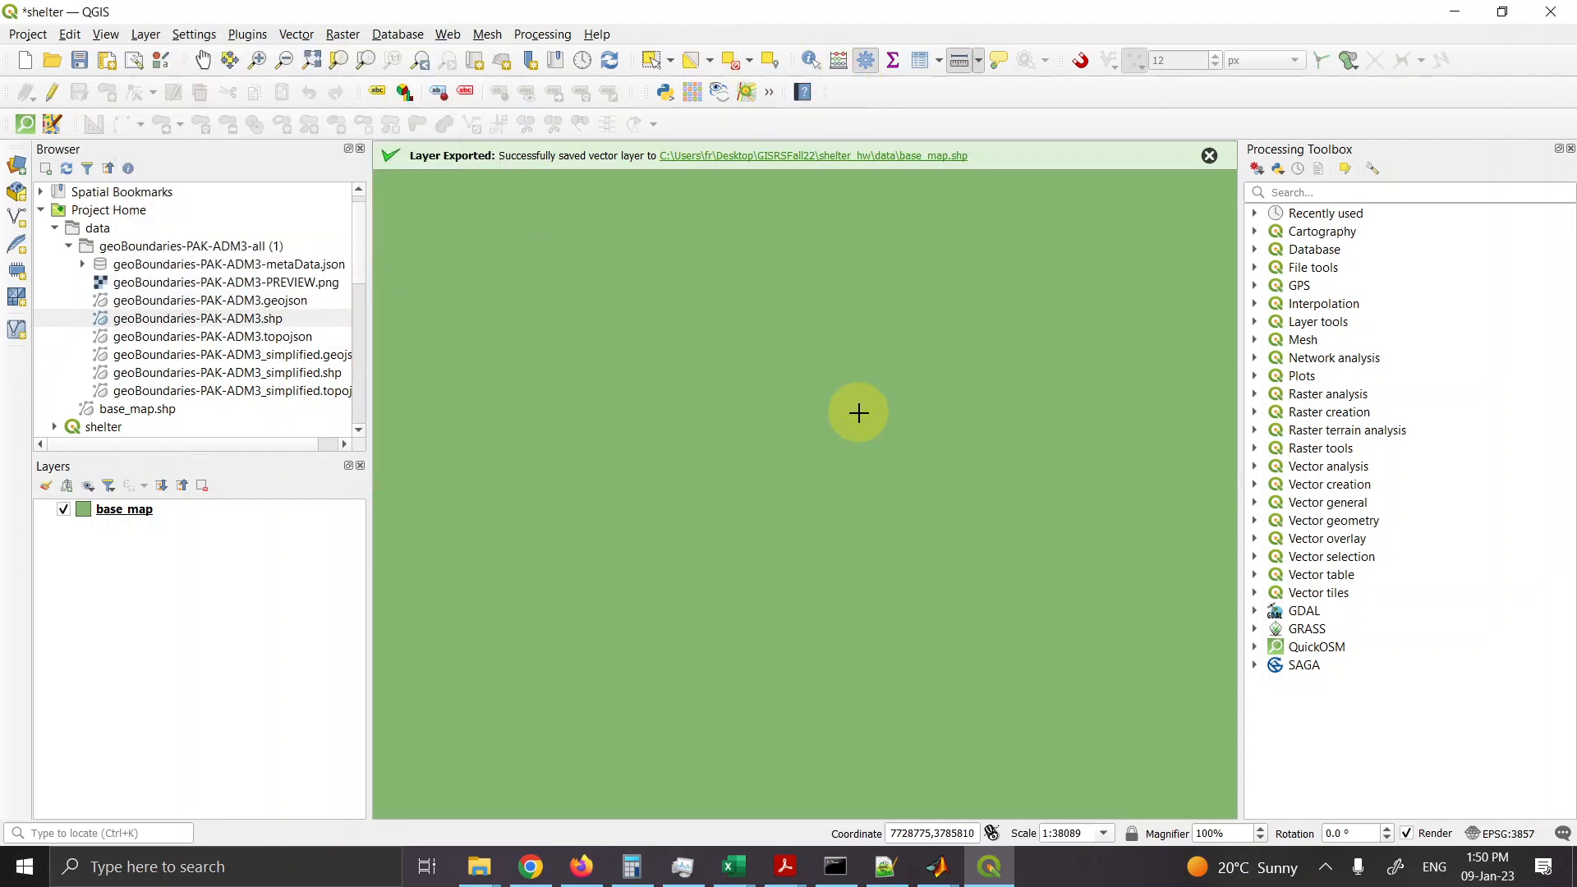
pyautogui.scroll(-7, 826, 579)
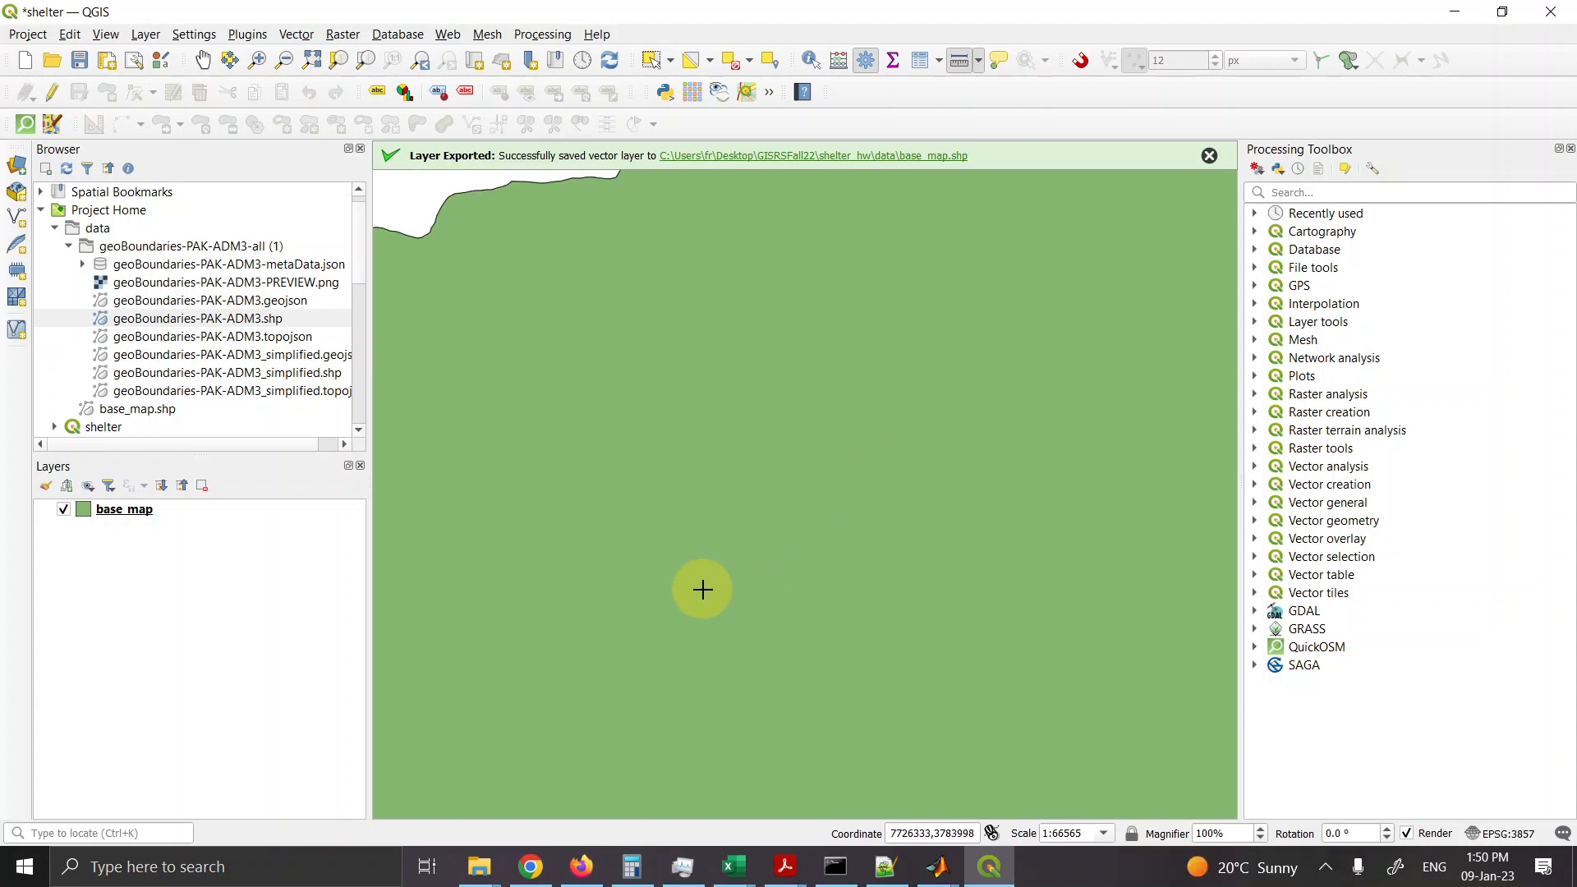
# Step: Start creating a new shapefile layer in the project
pyautogui.click(138, 510)
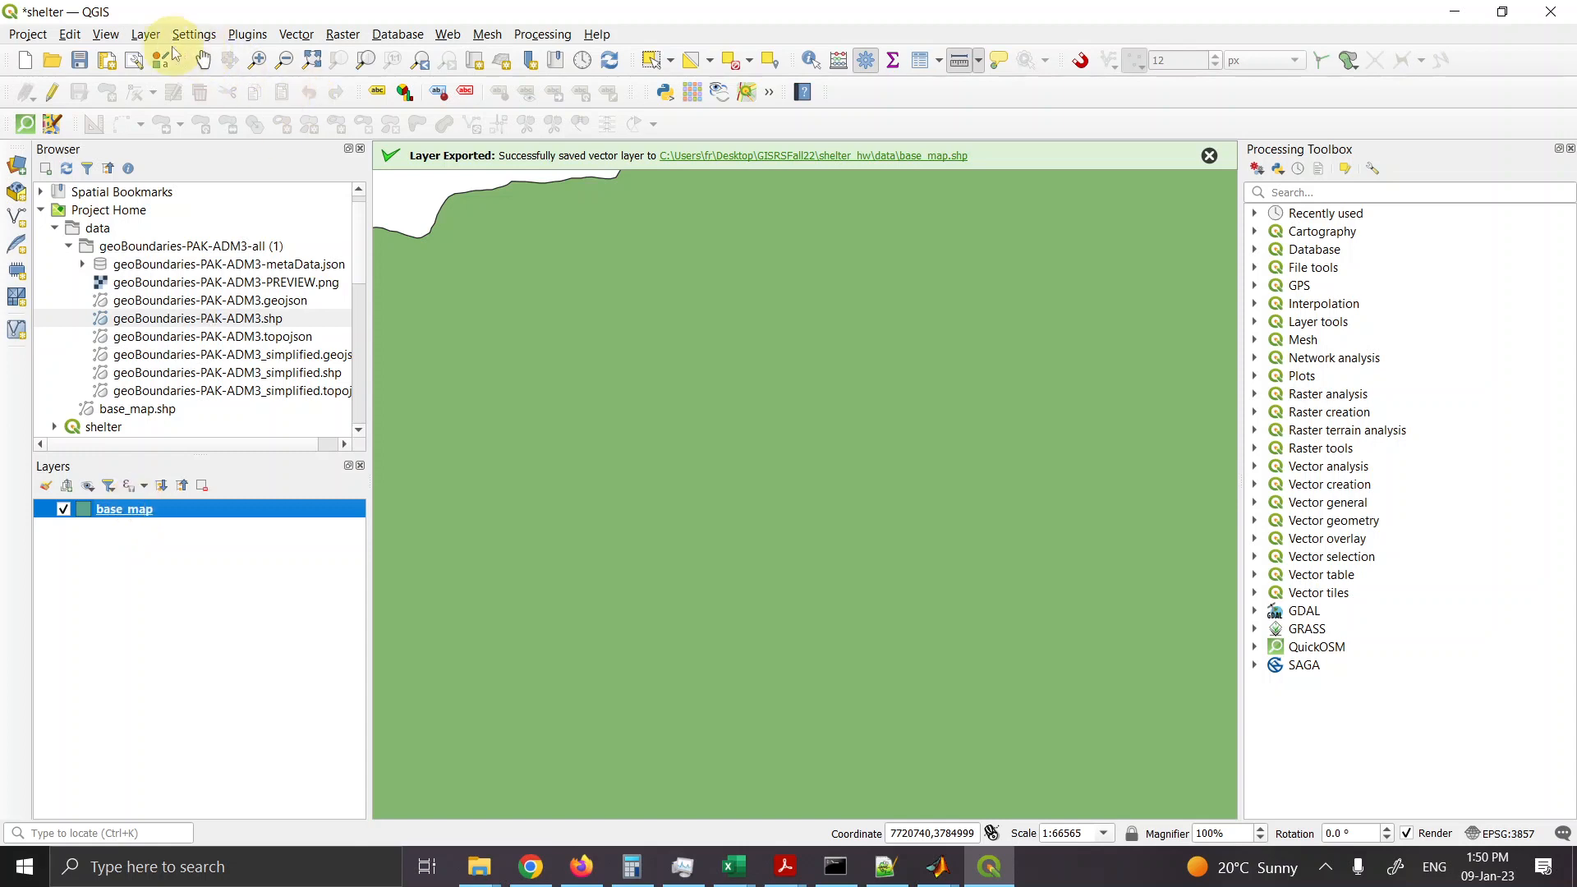
pyautogui.click(148, 35)
pyautogui.moveTo(291, 79)
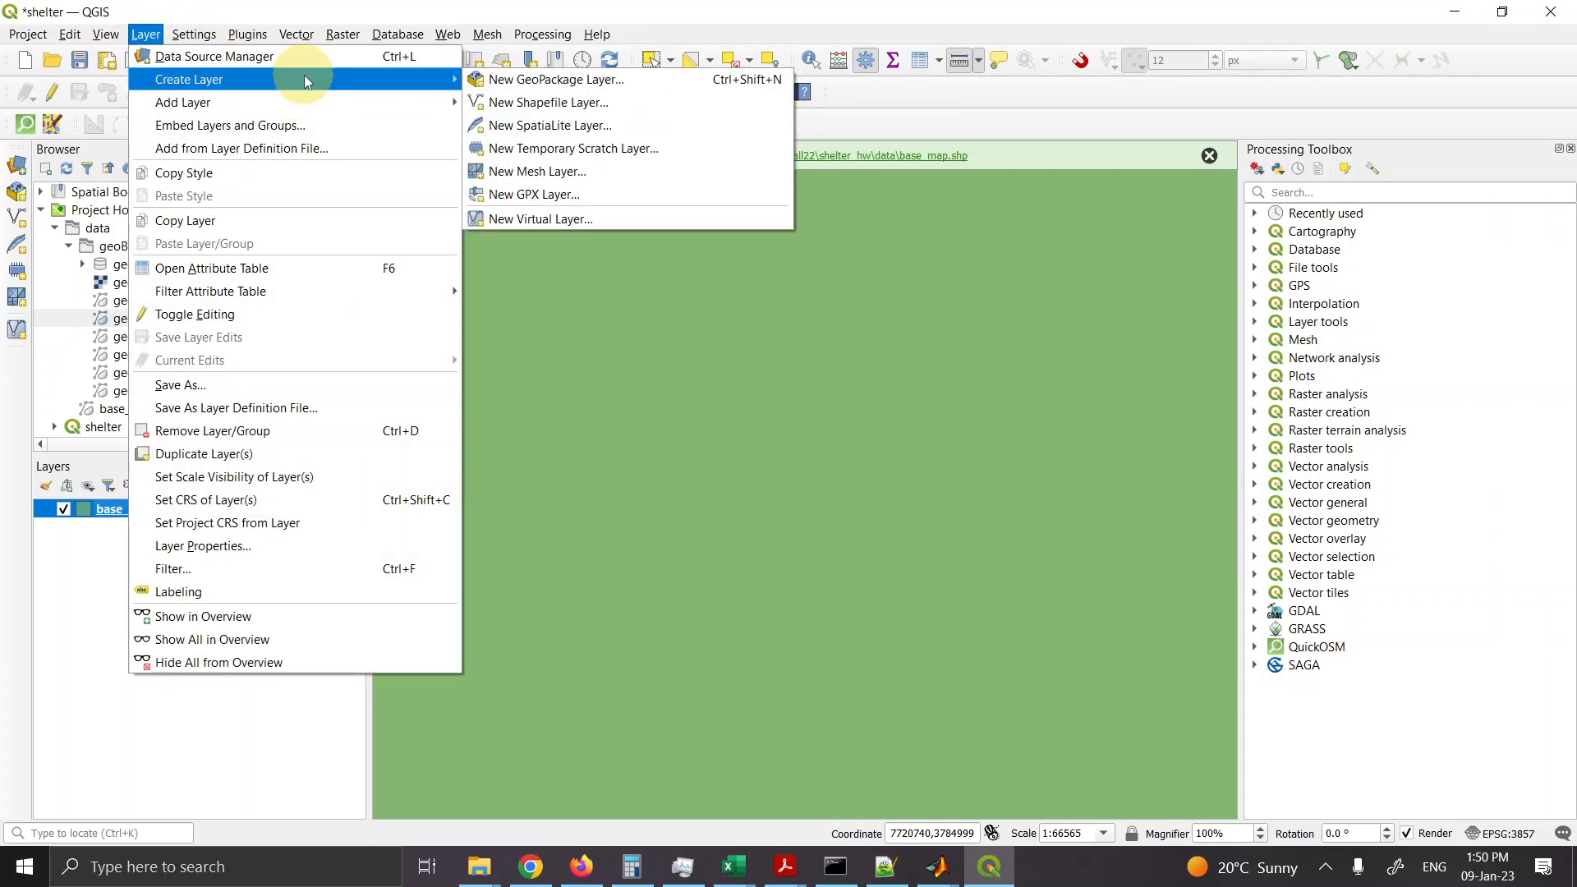
pyautogui.click(513, 101)
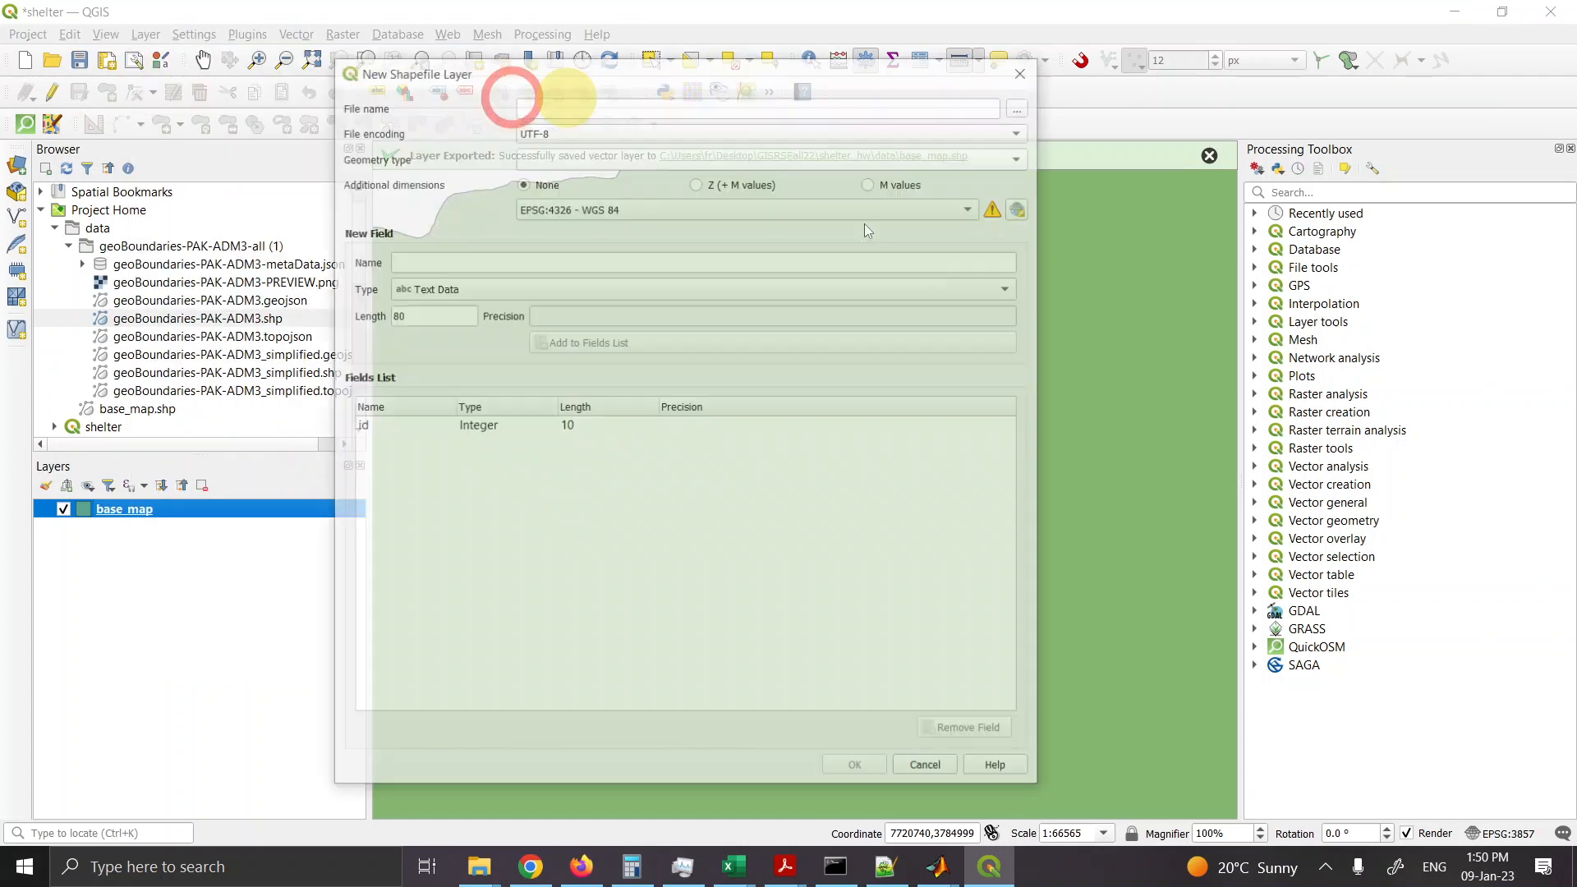
pyautogui.click(546, 104)
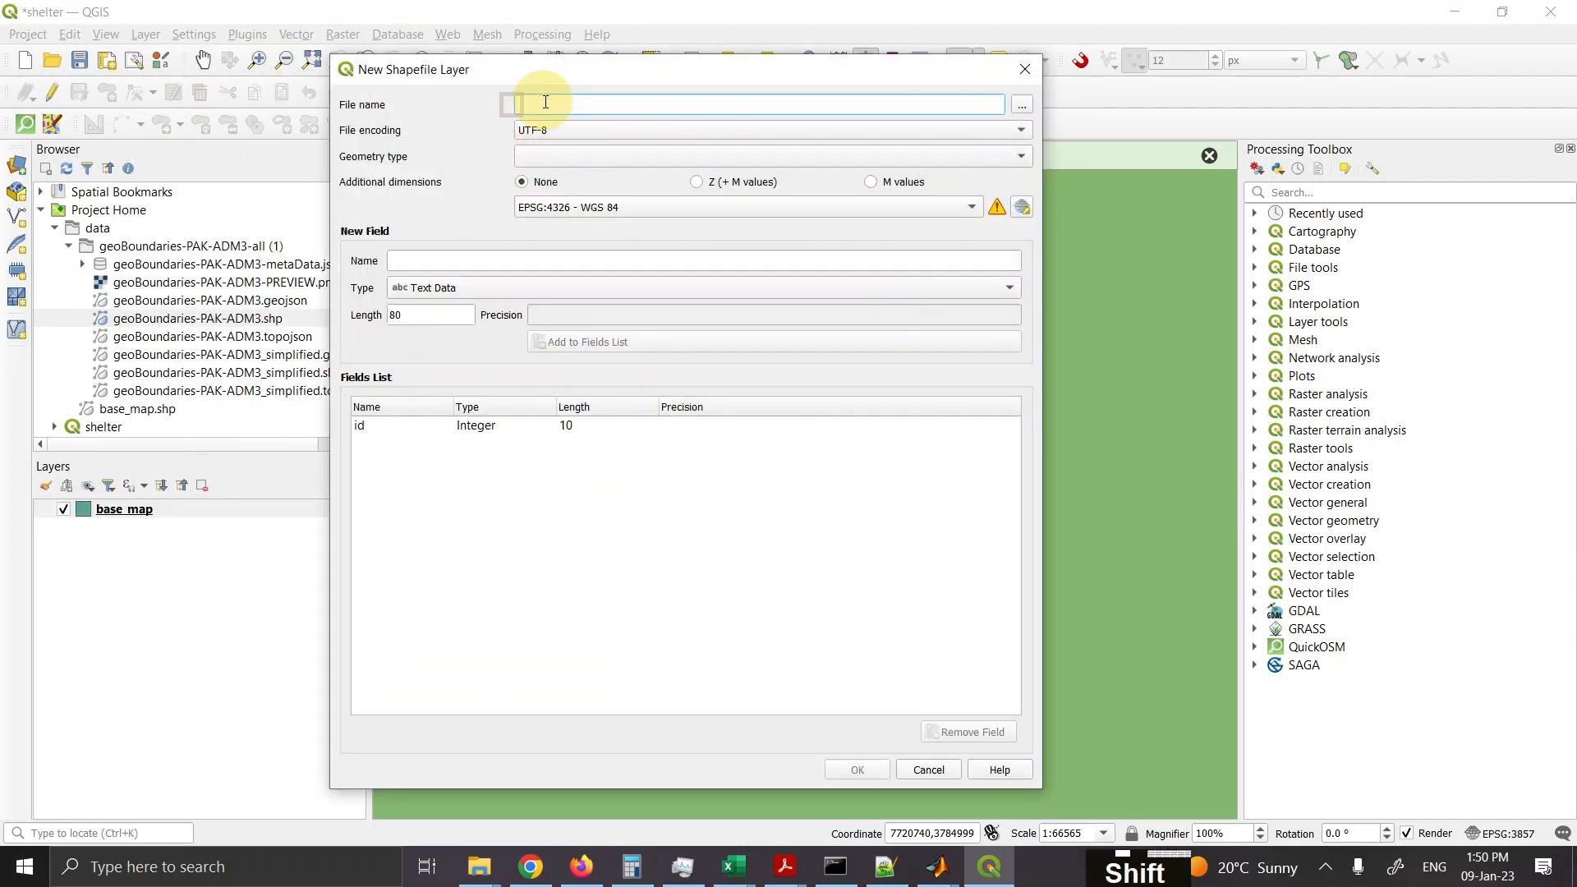
pyautogui.write('Projec')
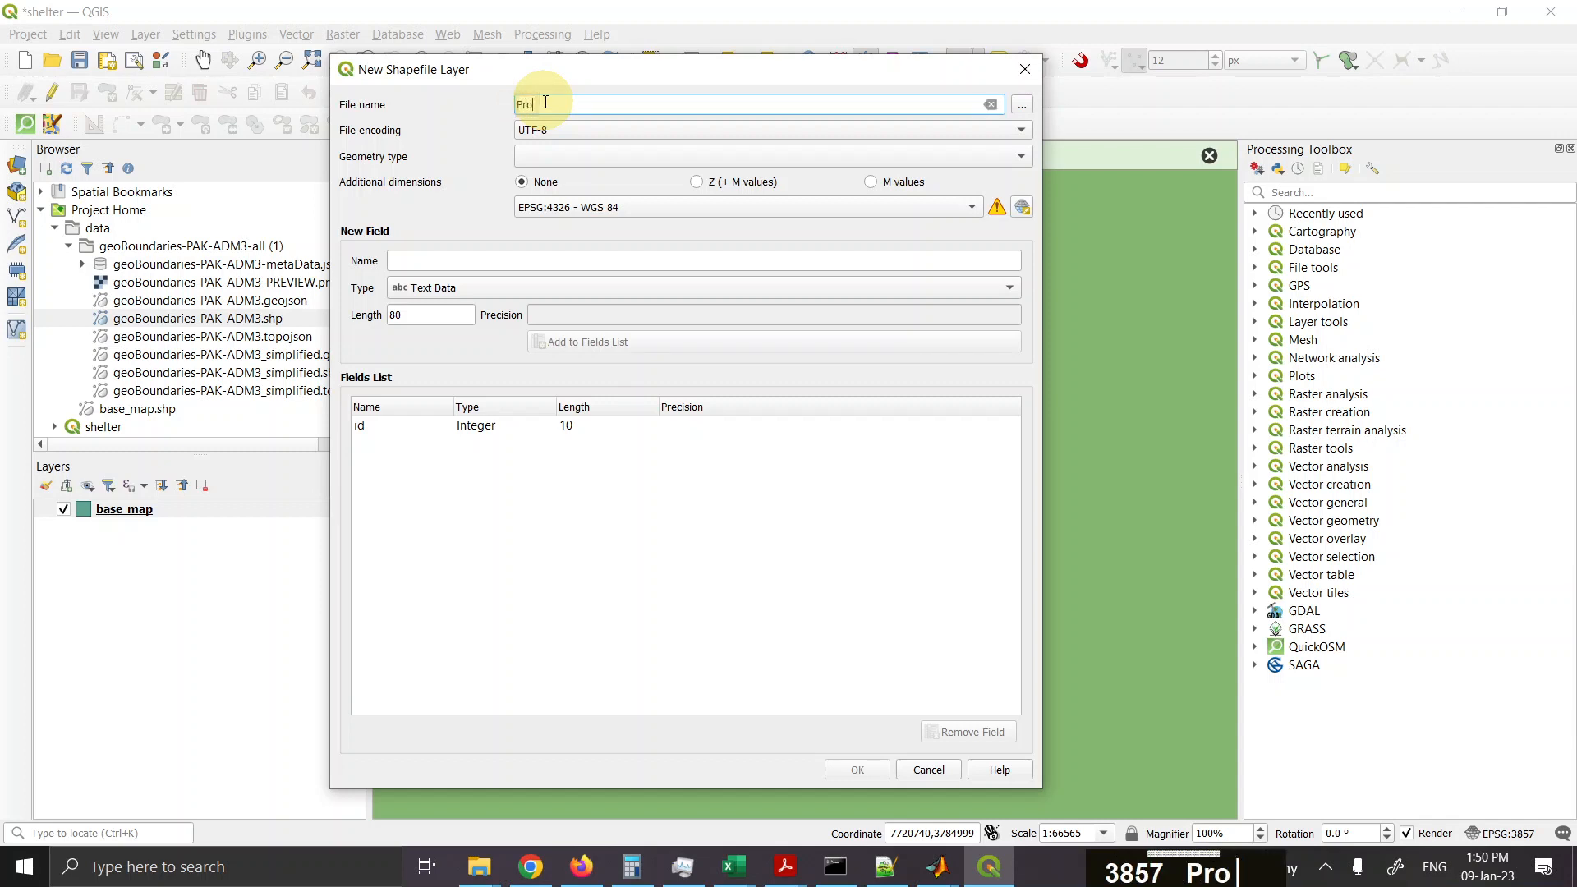
pyautogui.press('BackSpace')
pyautogui.press('BackSpace')
pyautogui.press('BackSpace')
pyautogui.press('BackSpace')
pyautogui.press('BackSpace')
pyautogui.press('BackSpace')
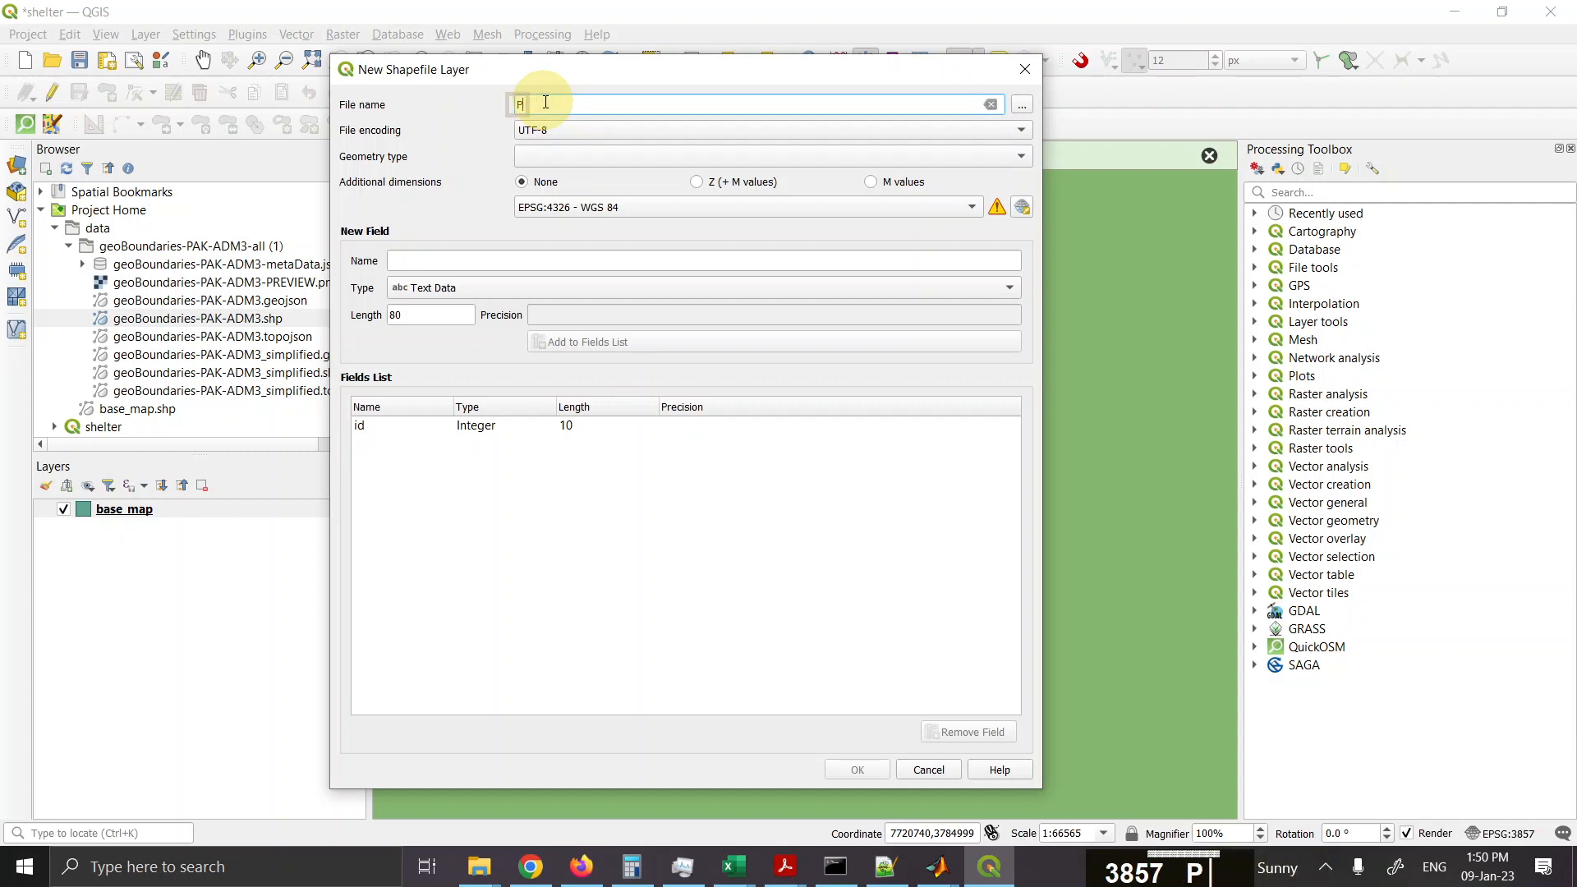
pyautogui.write('p')
pyautogui.press('BackSpace')
# Step: Name the new shapefile shelter_coordinates and set its geometry type to MultiPoint
pyautogui.write('she')
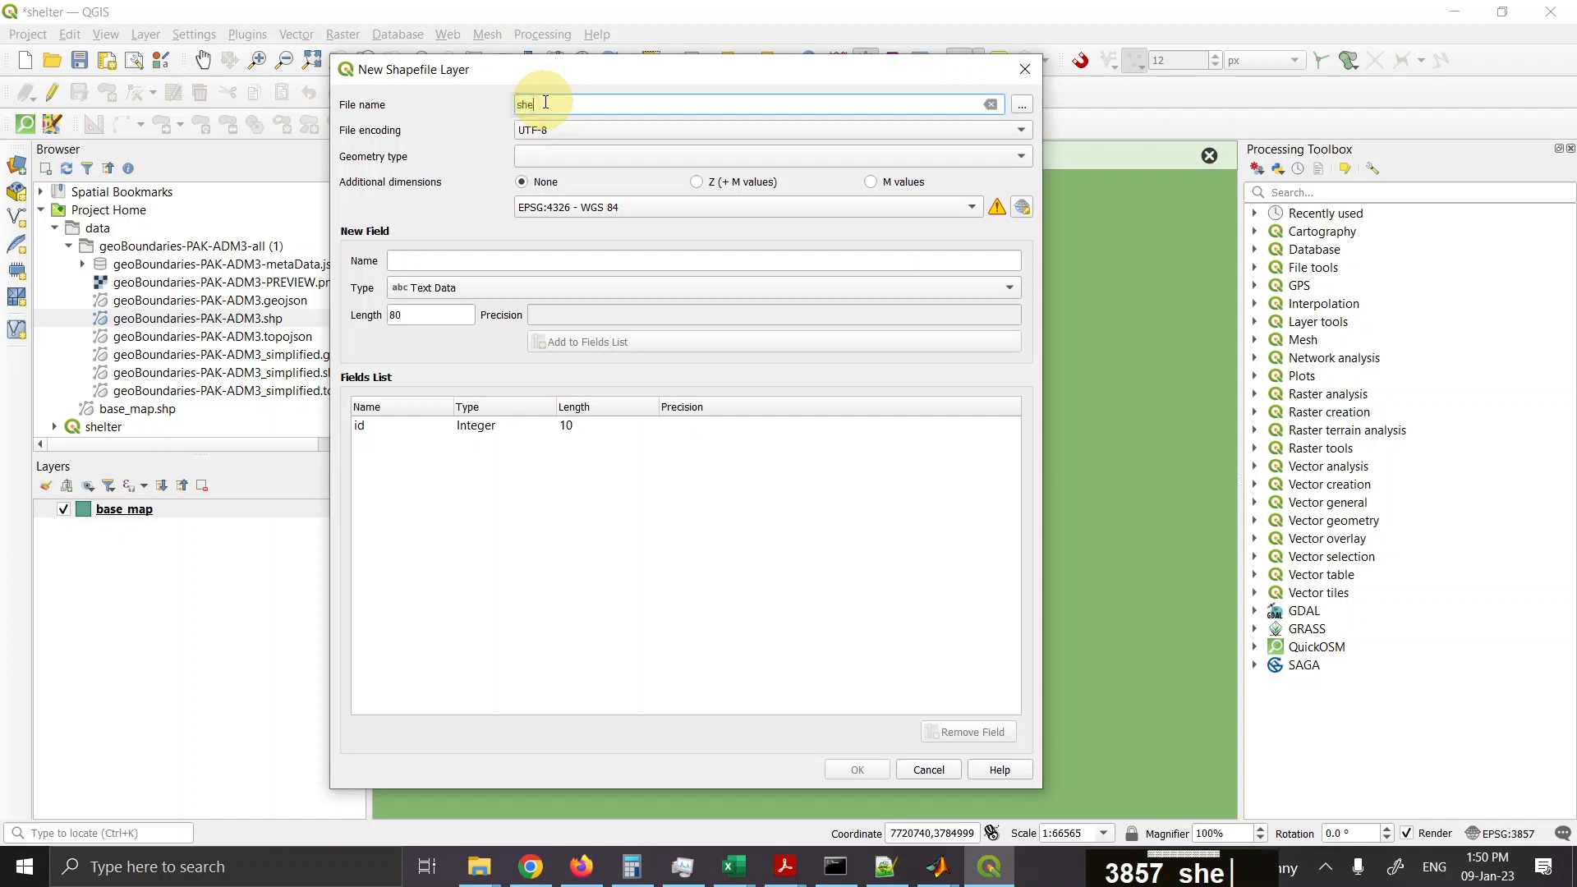
pyautogui.write('lter_l')
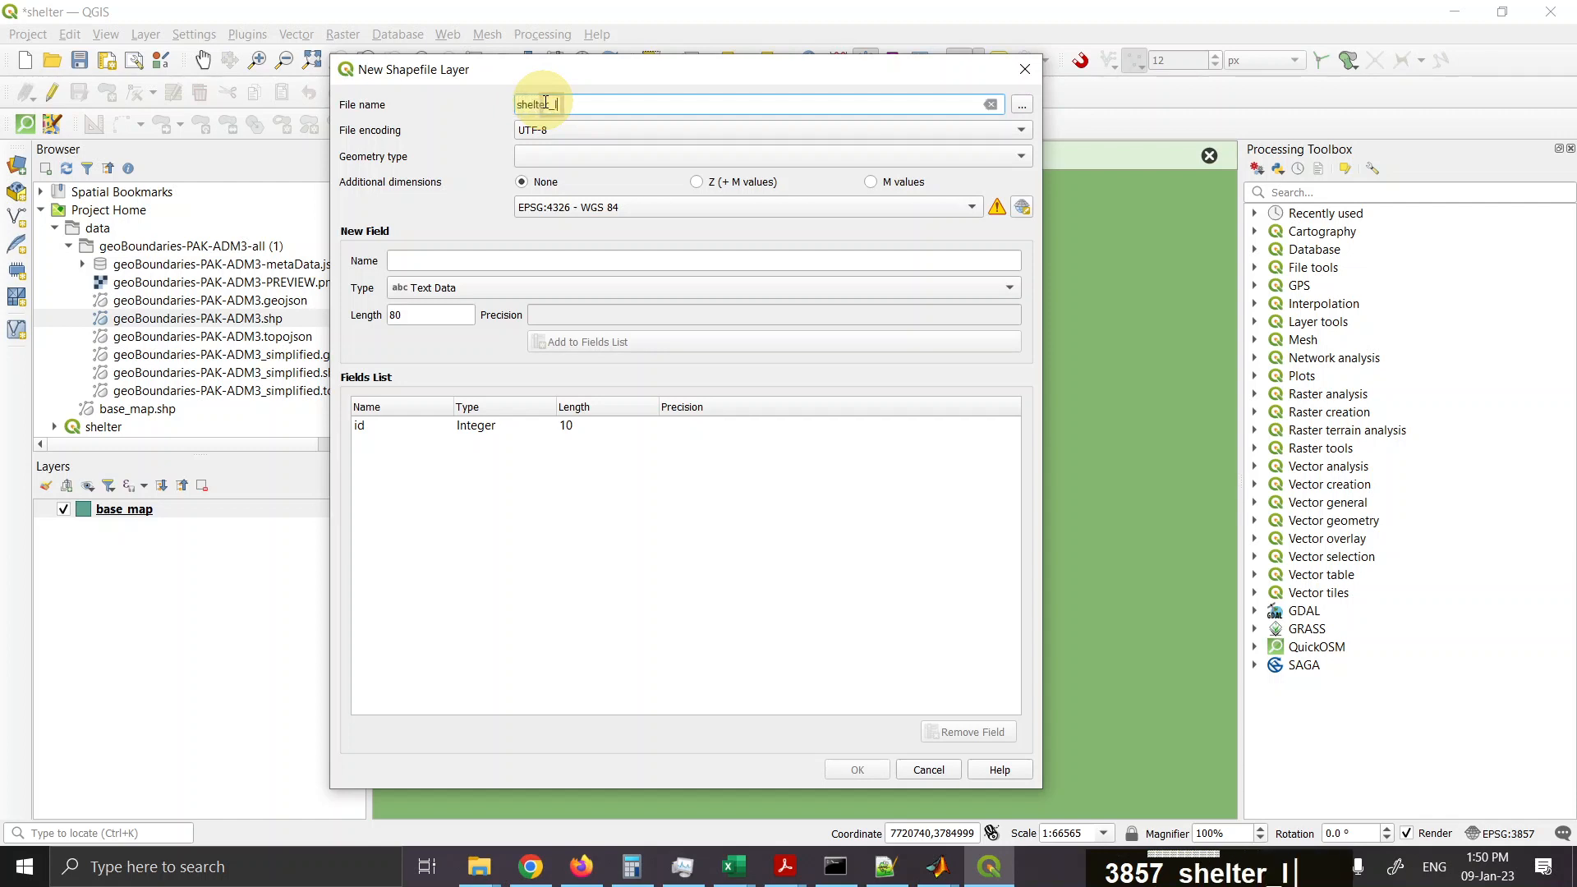
pyautogui.write('ocatin')
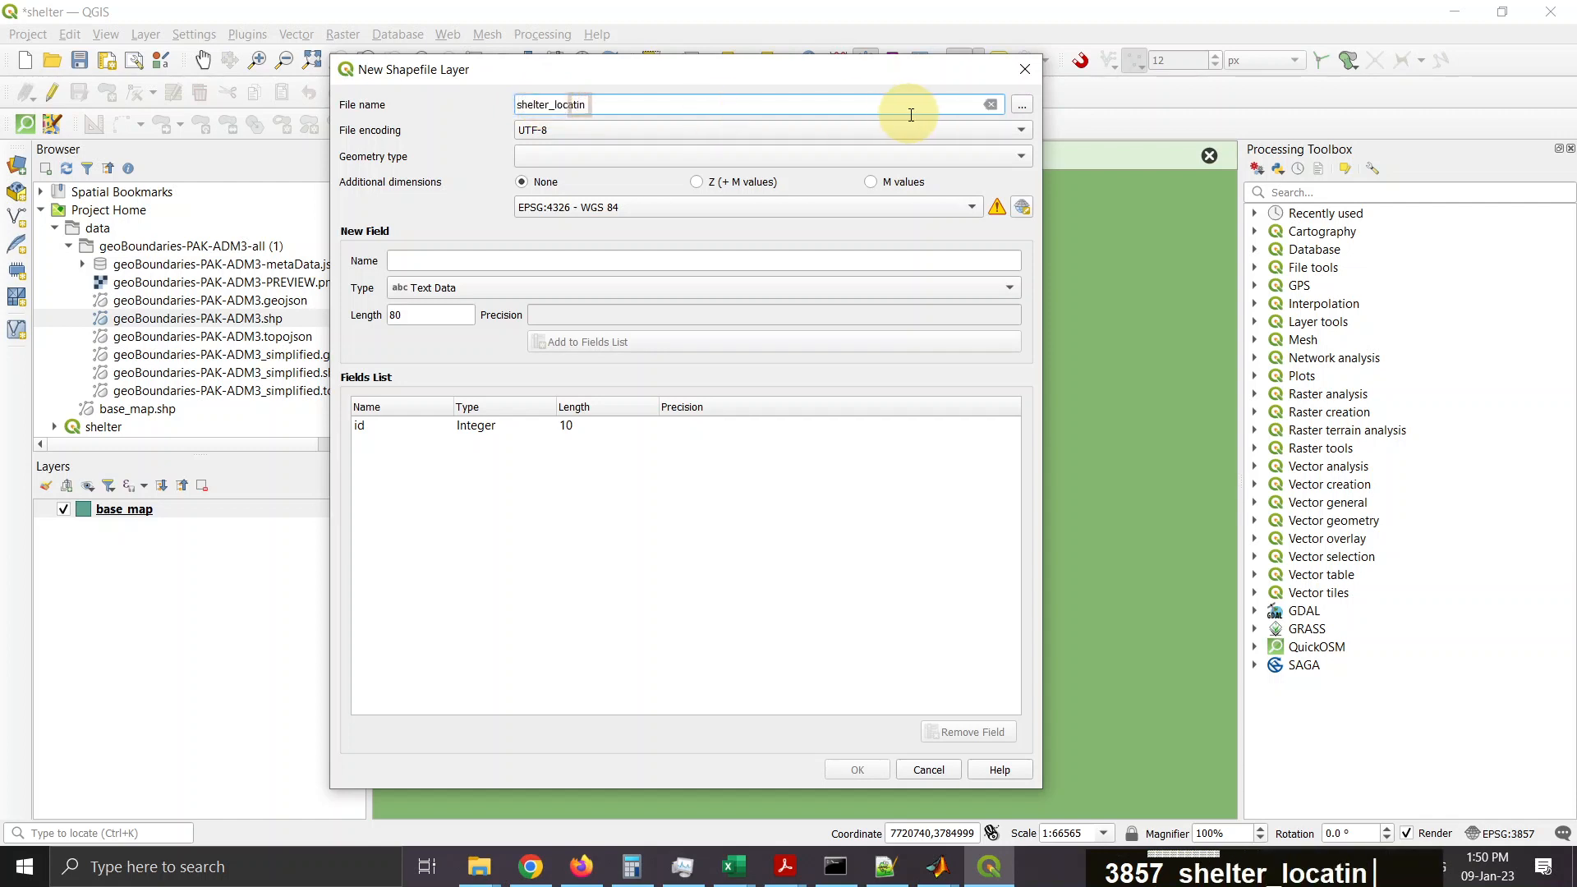
pyautogui.press('BackSpace')
pyautogui.press('BackSpace')
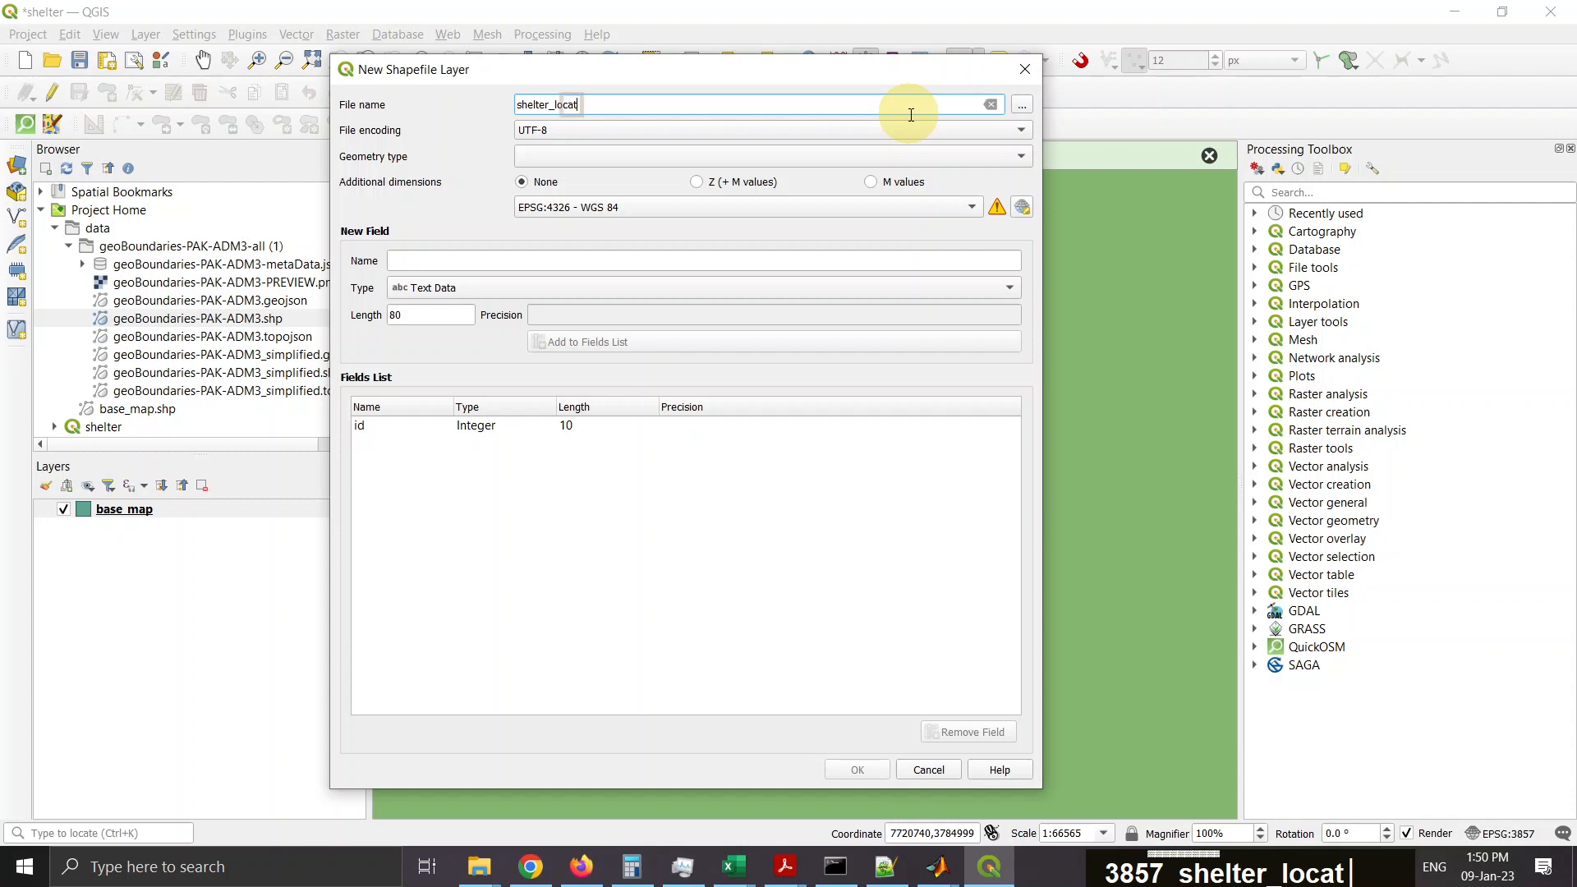
pyautogui.press('BackSpace')
pyautogui.press('BackSpace')
pyautogui.press('BackSpace')
pyautogui.press('BackSpace')
pyautogui.press('BackSpace')
pyautogui.write('coor')
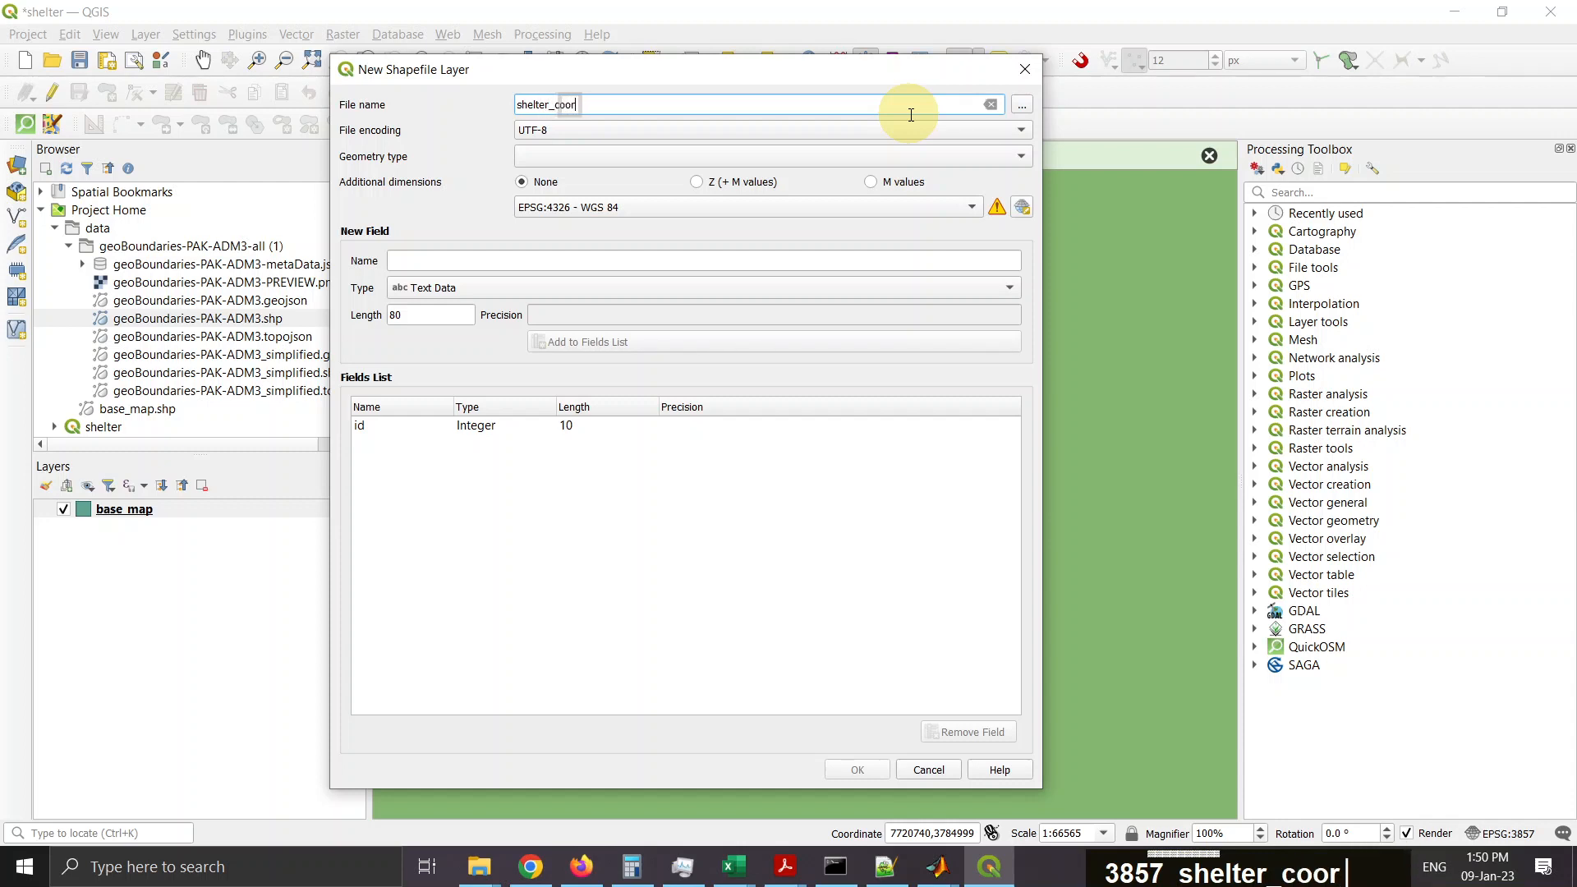
pyautogui.write('dinat')
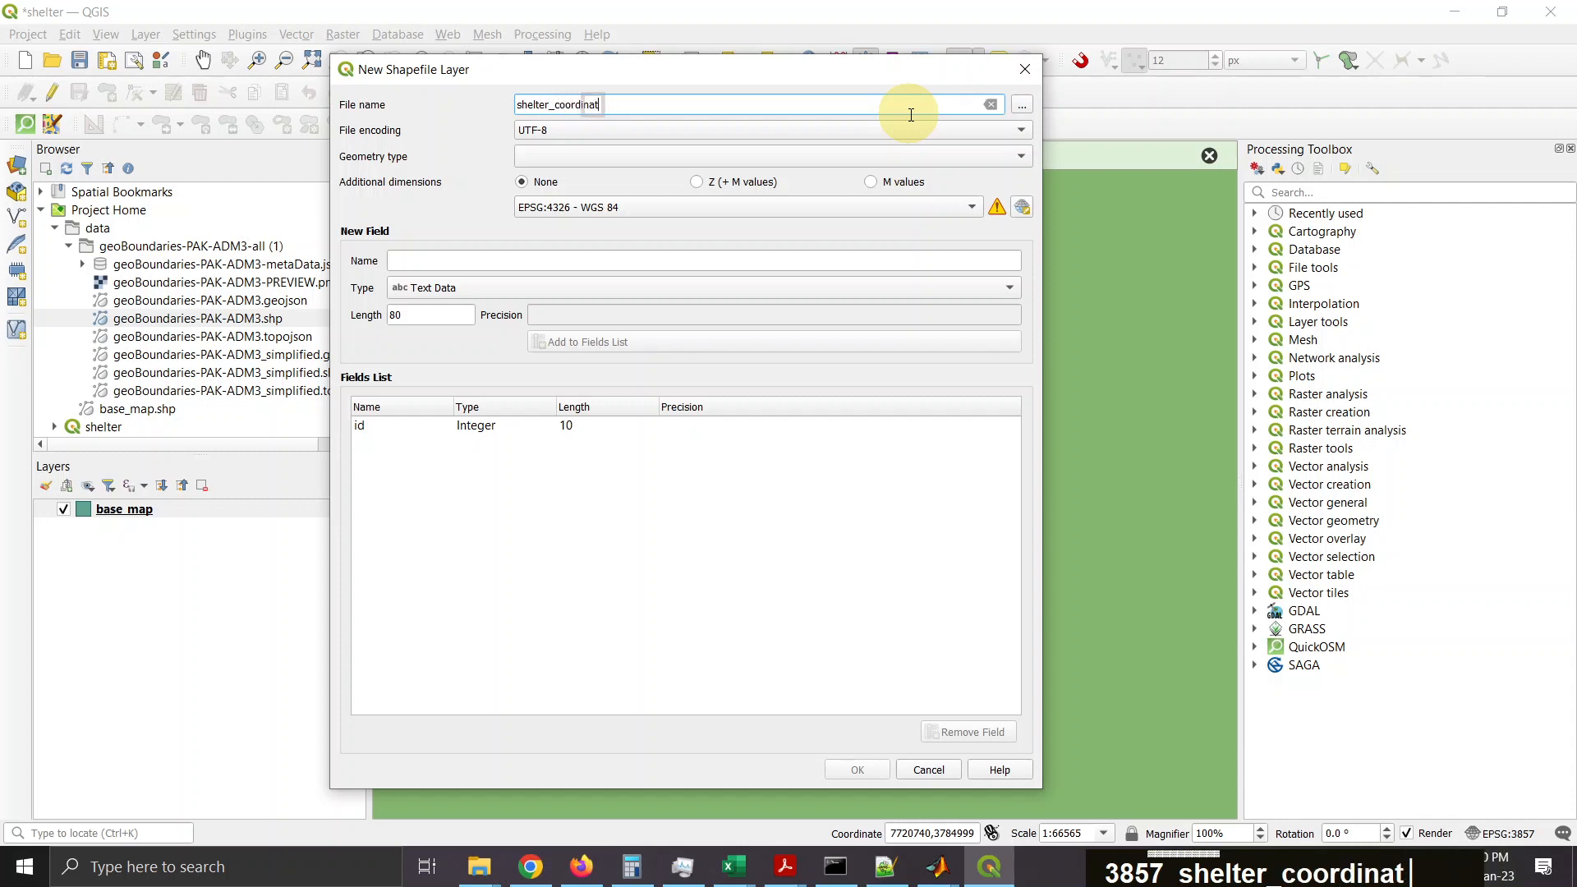
pyautogui.write('es')
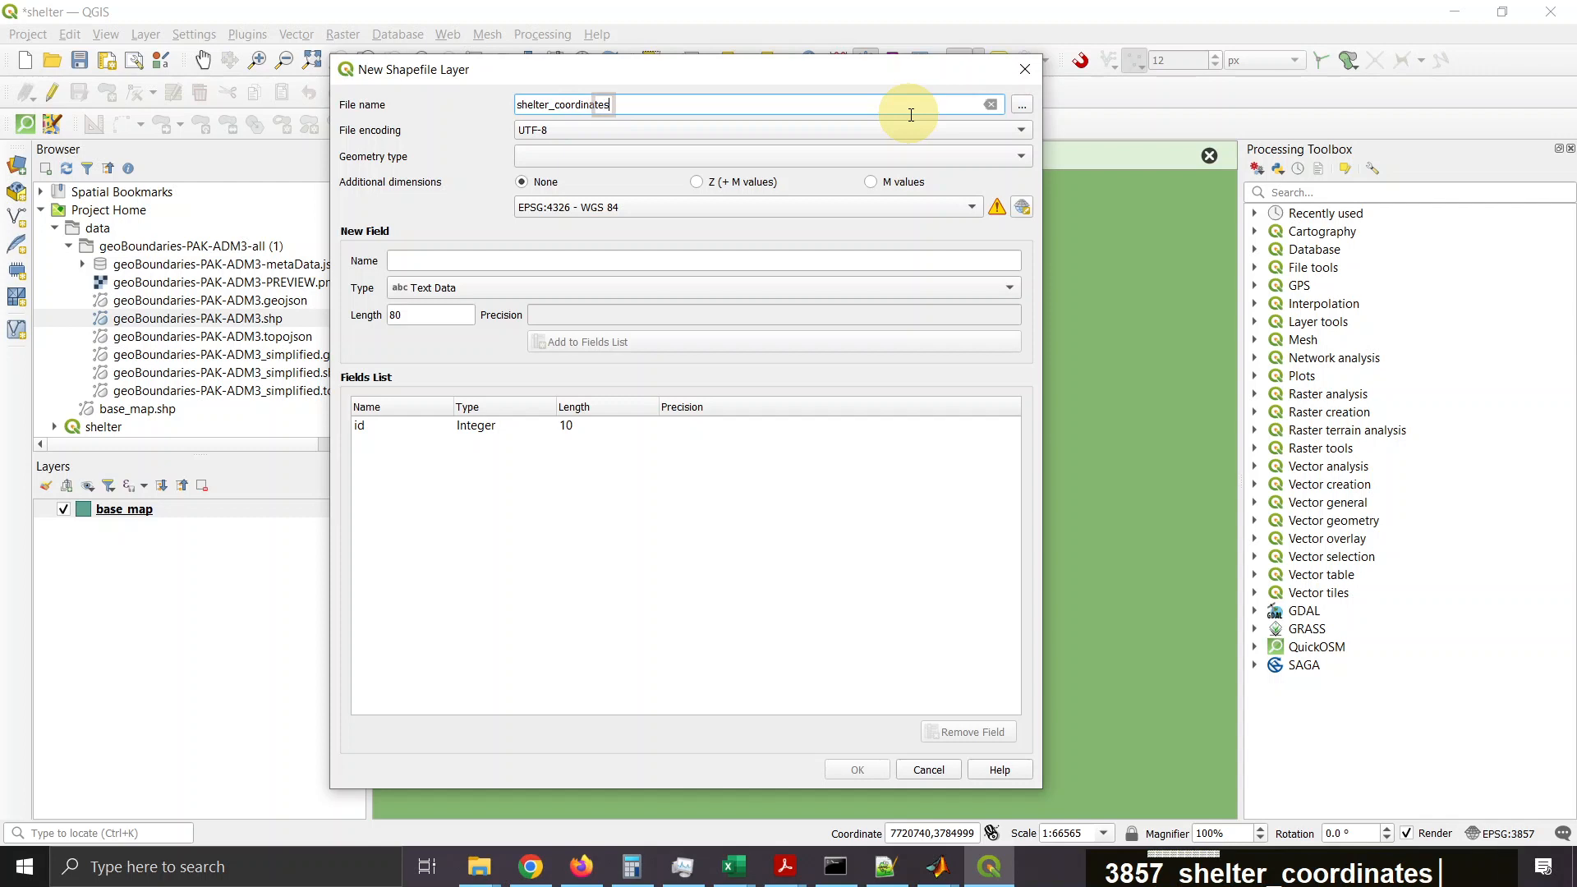
pyautogui.click(601, 159)
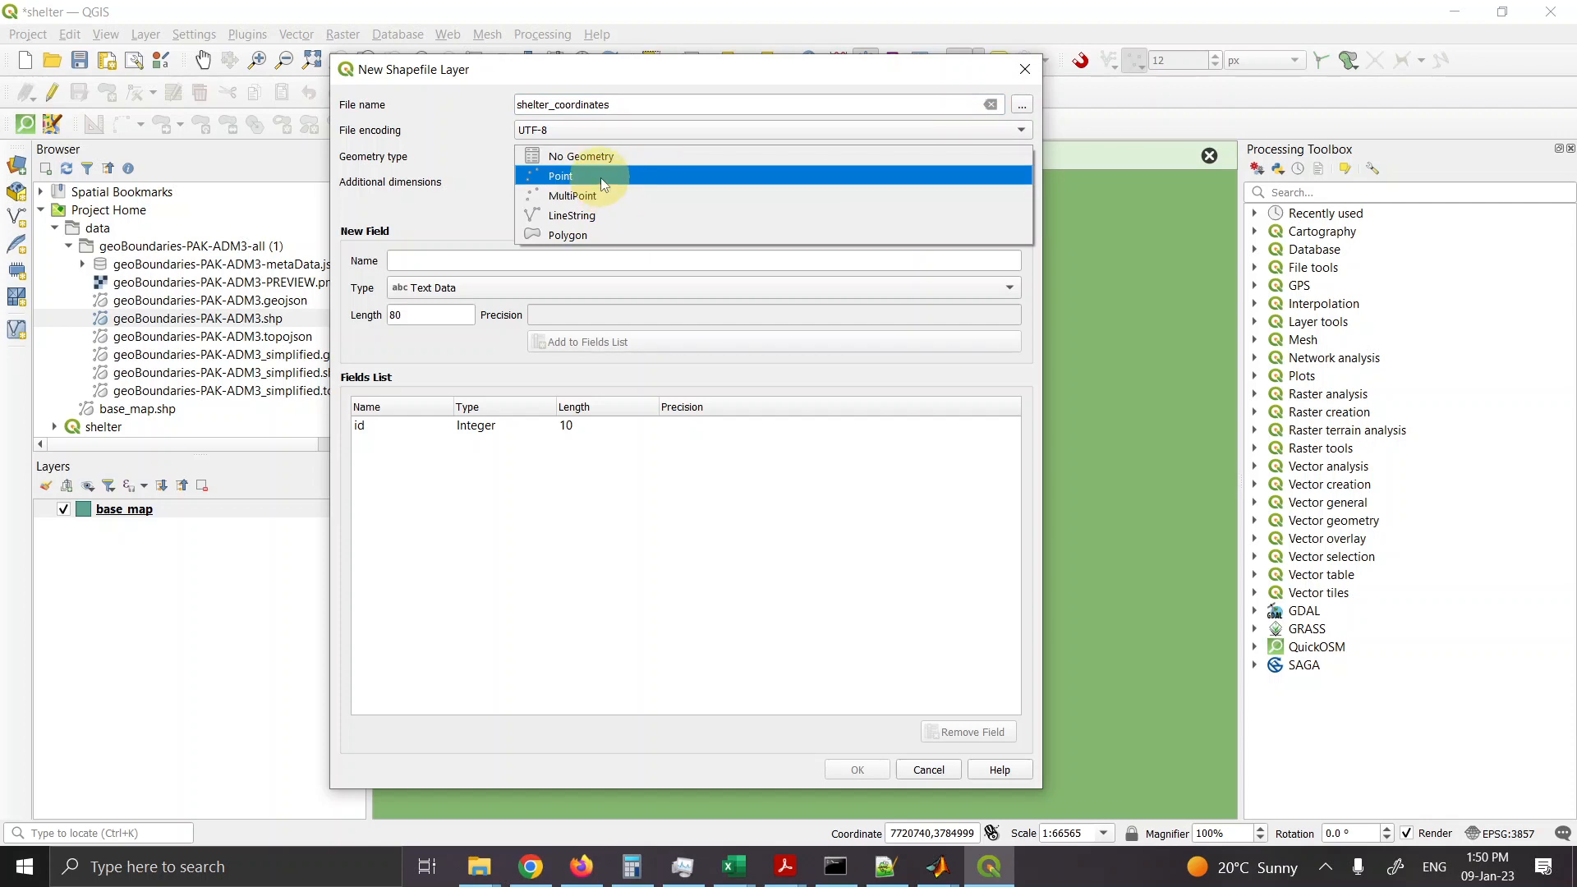
pyautogui.click(657, 192)
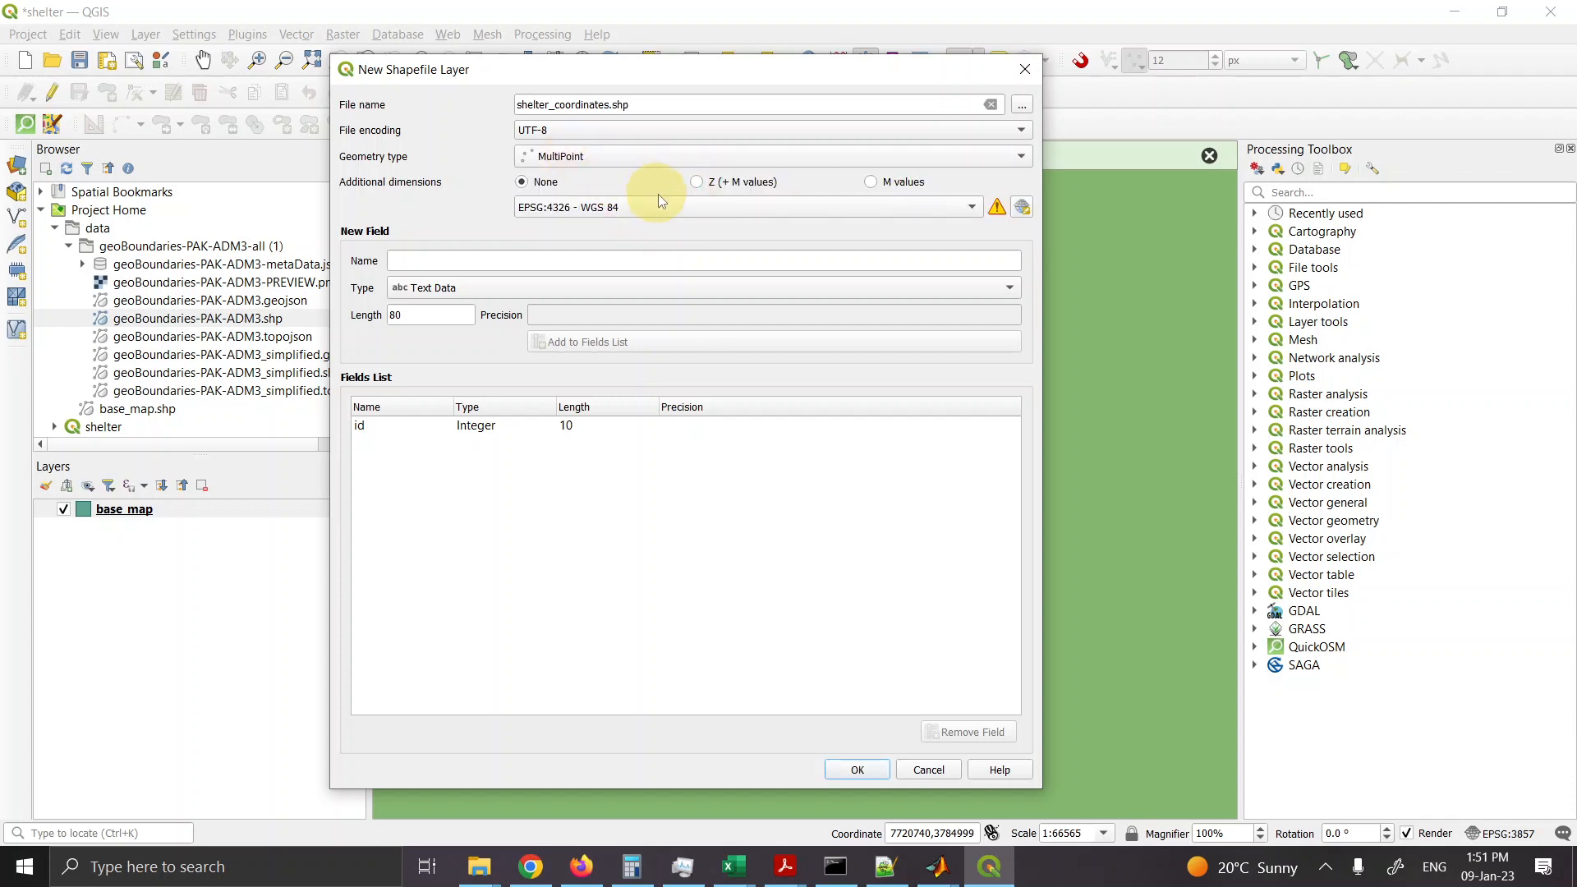
# Step: Set the new shapefile's coordinate reference system to EPSG:3857 - WGS 84 / Pseudo-Mercator
pyautogui.click(663, 211)
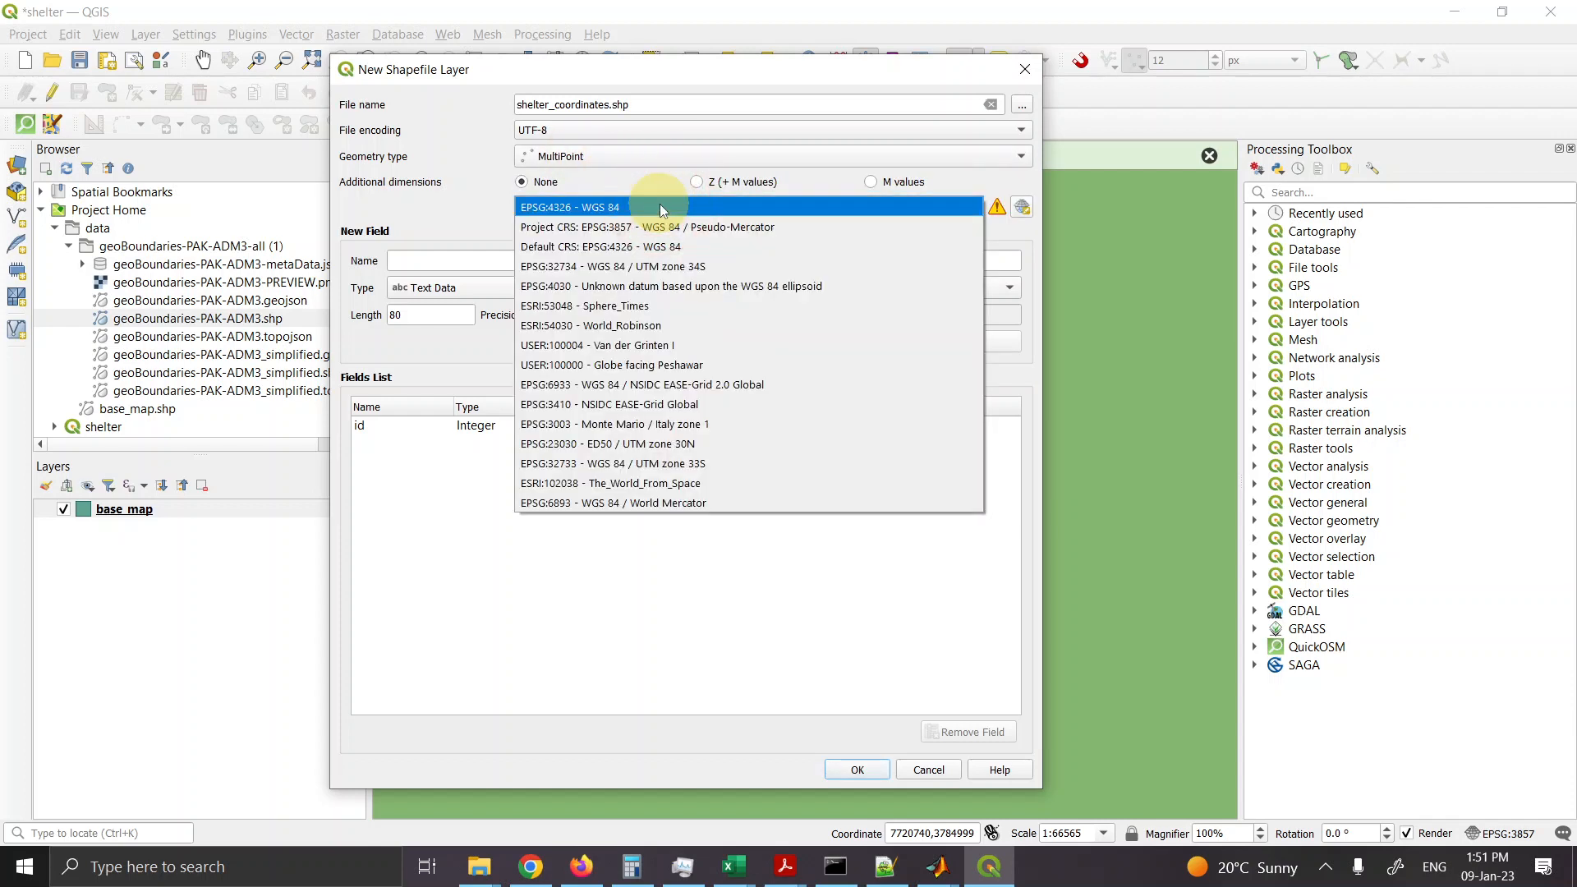
pyautogui.click(663, 209)
pyautogui.click(1023, 206)
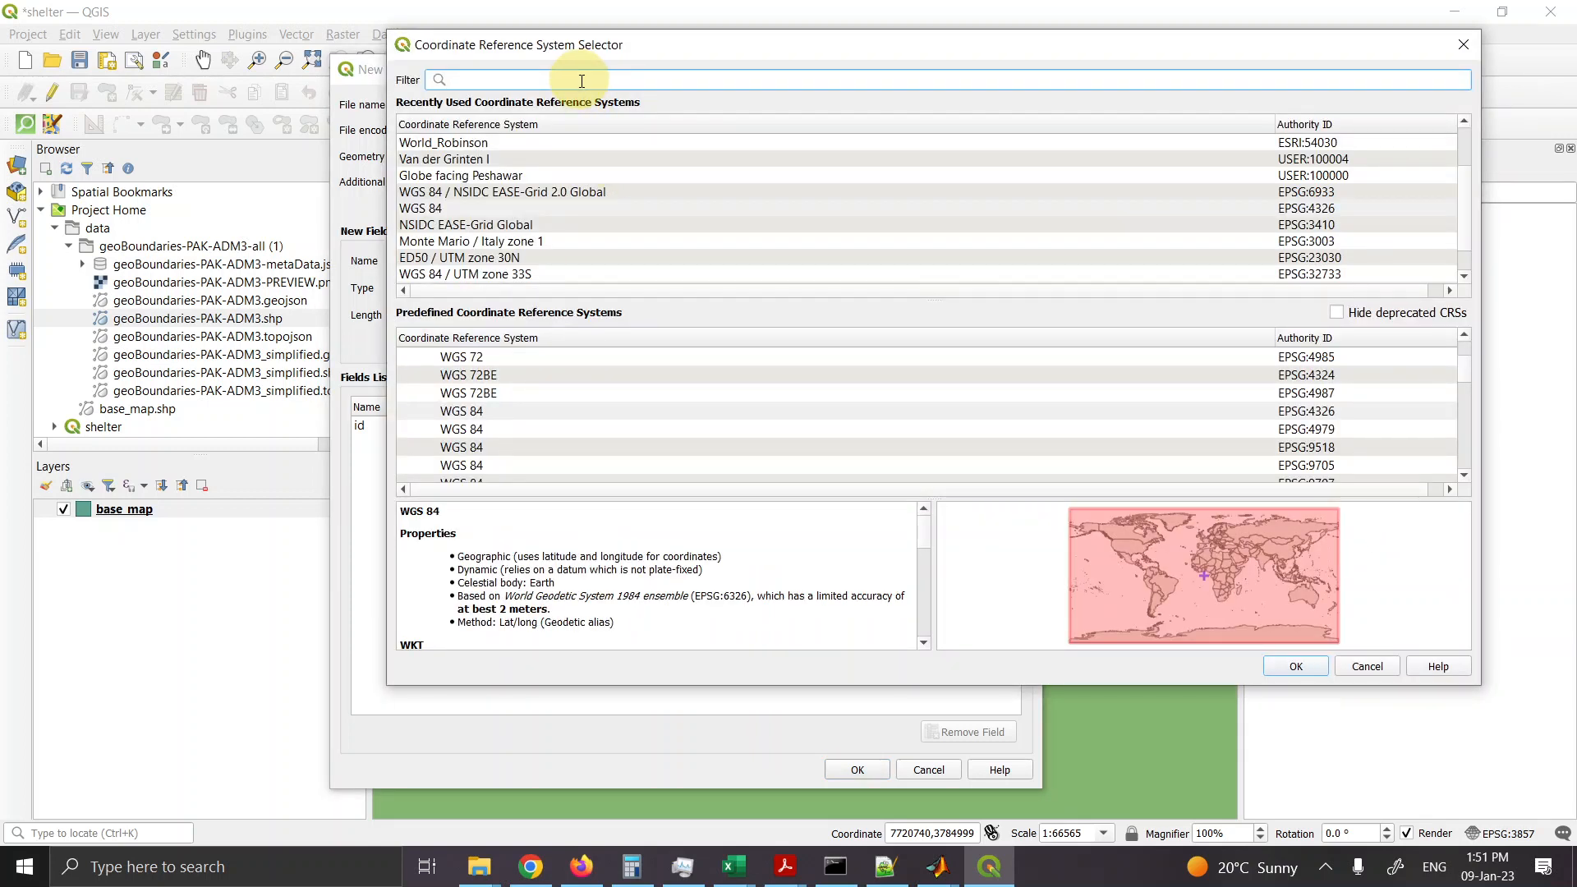
pyautogui.click(582, 79)
pyautogui.write('3')
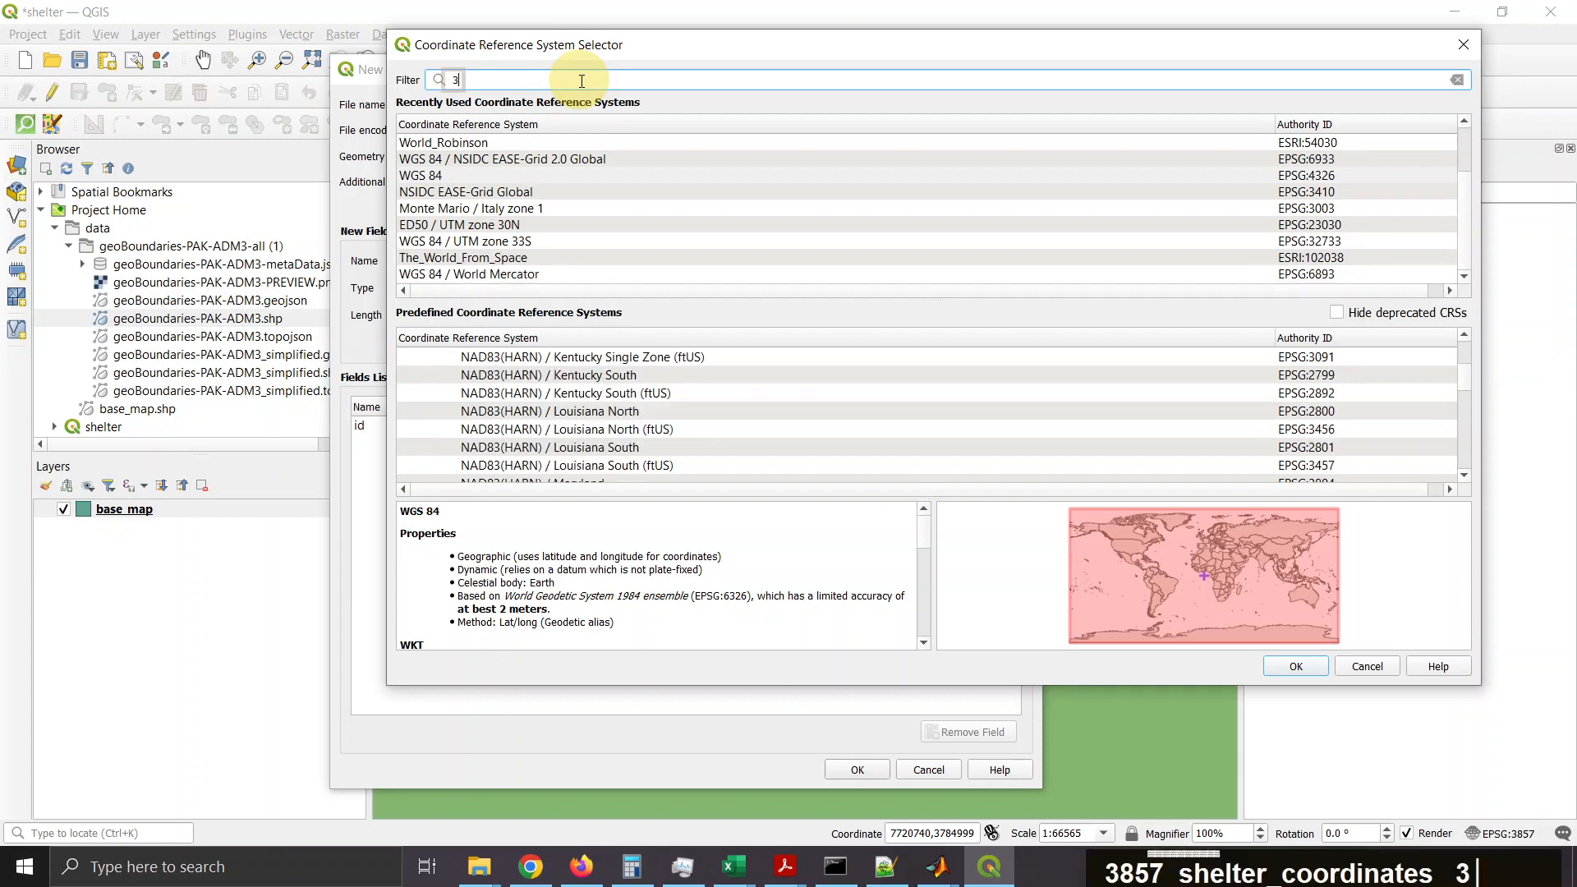
pyautogui.write('857')
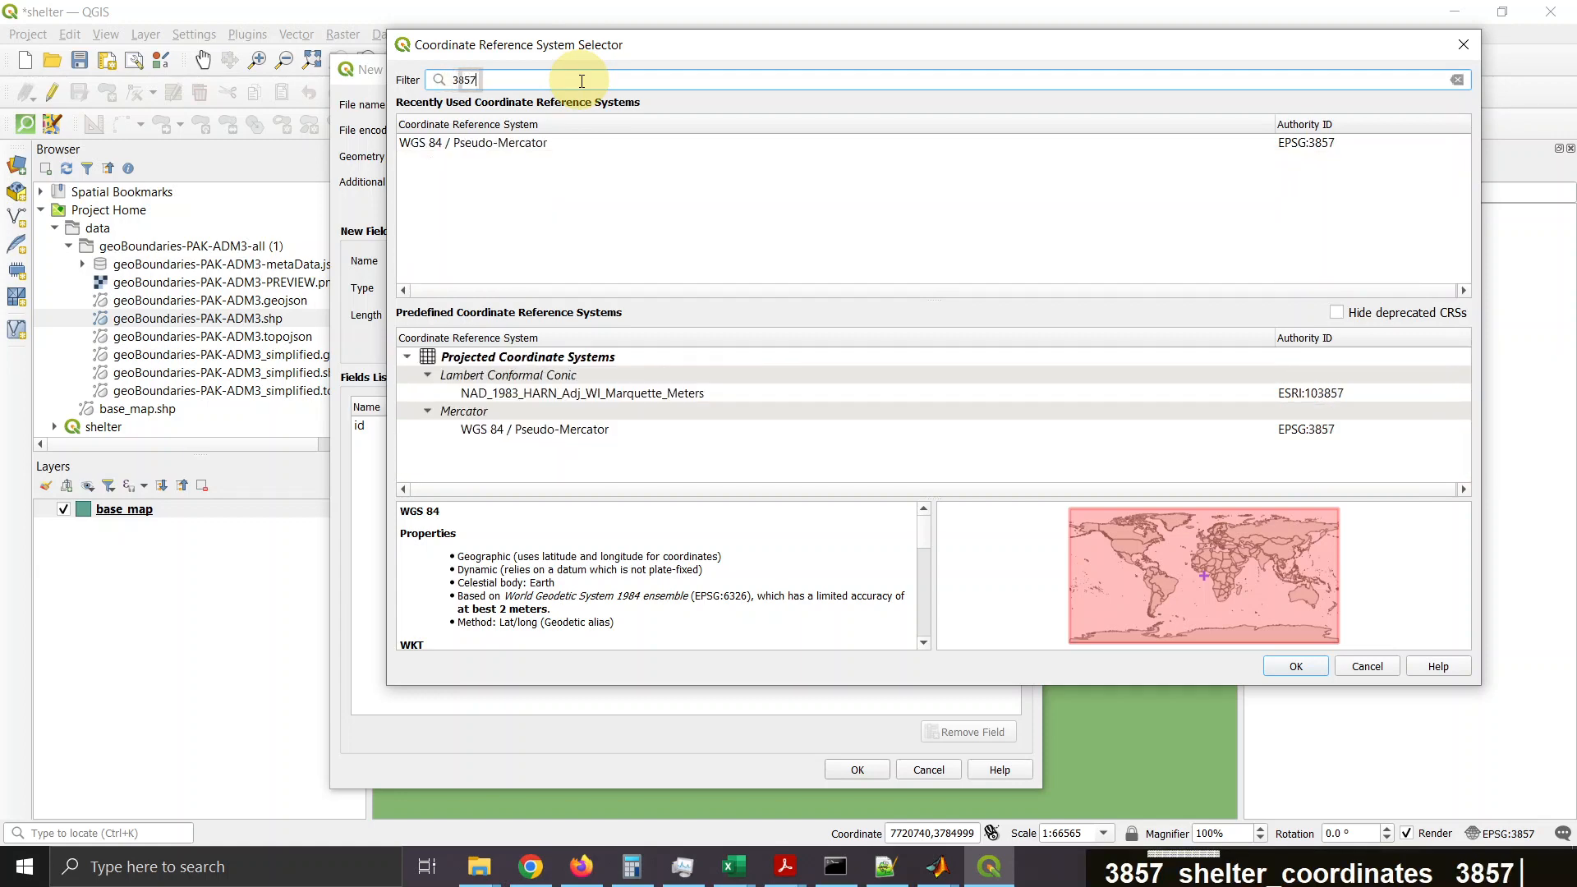
pyautogui.click(506, 142)
pyautogui.click(1297, 666)
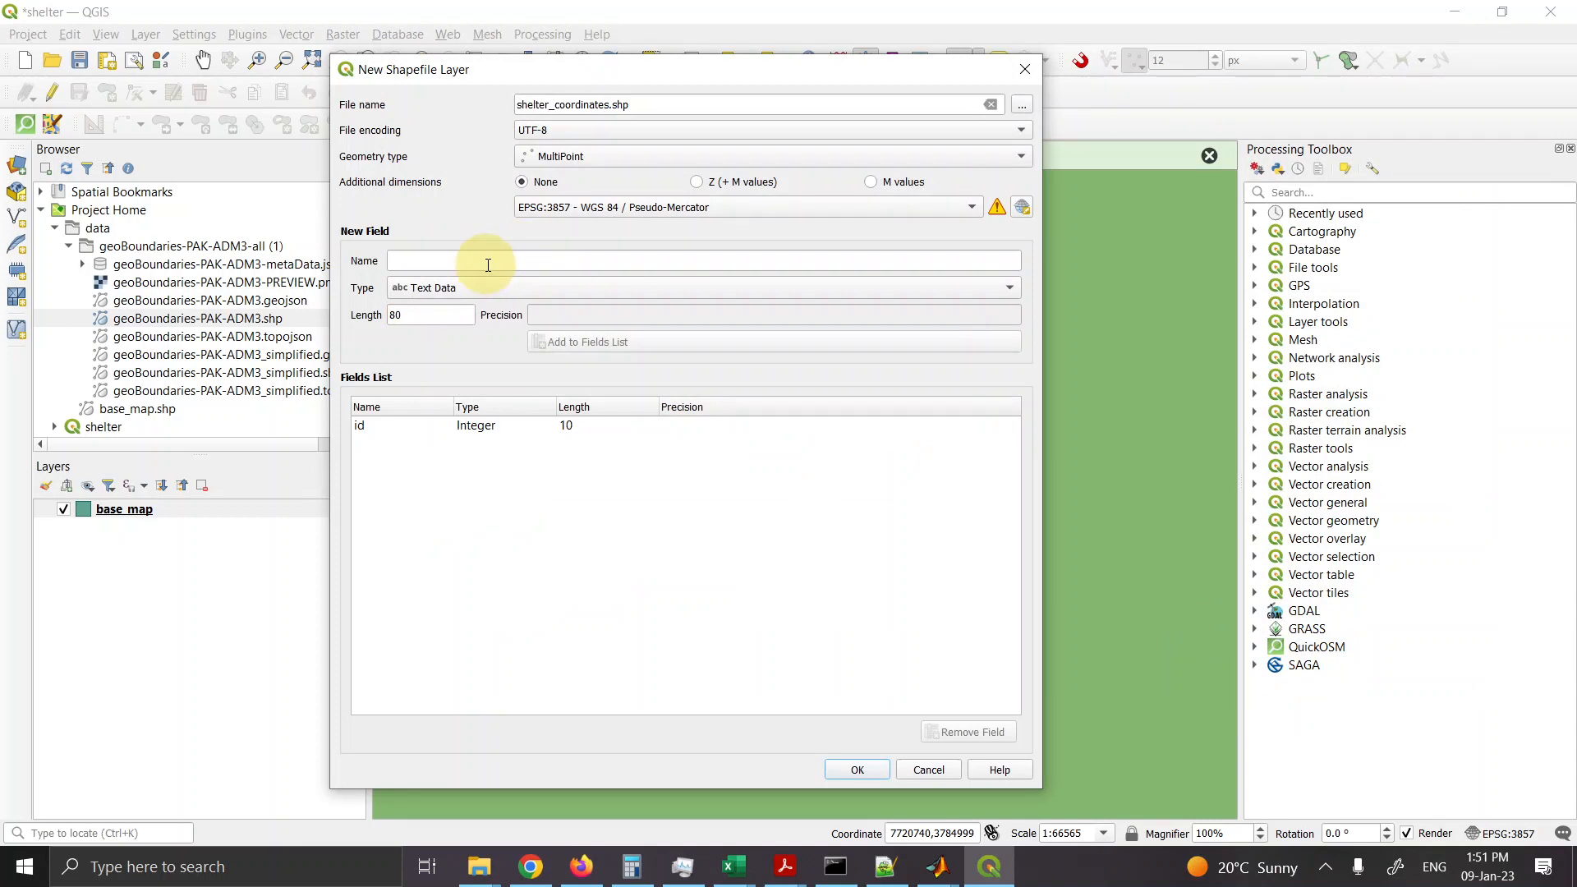
pyautogui.click(488, 264)
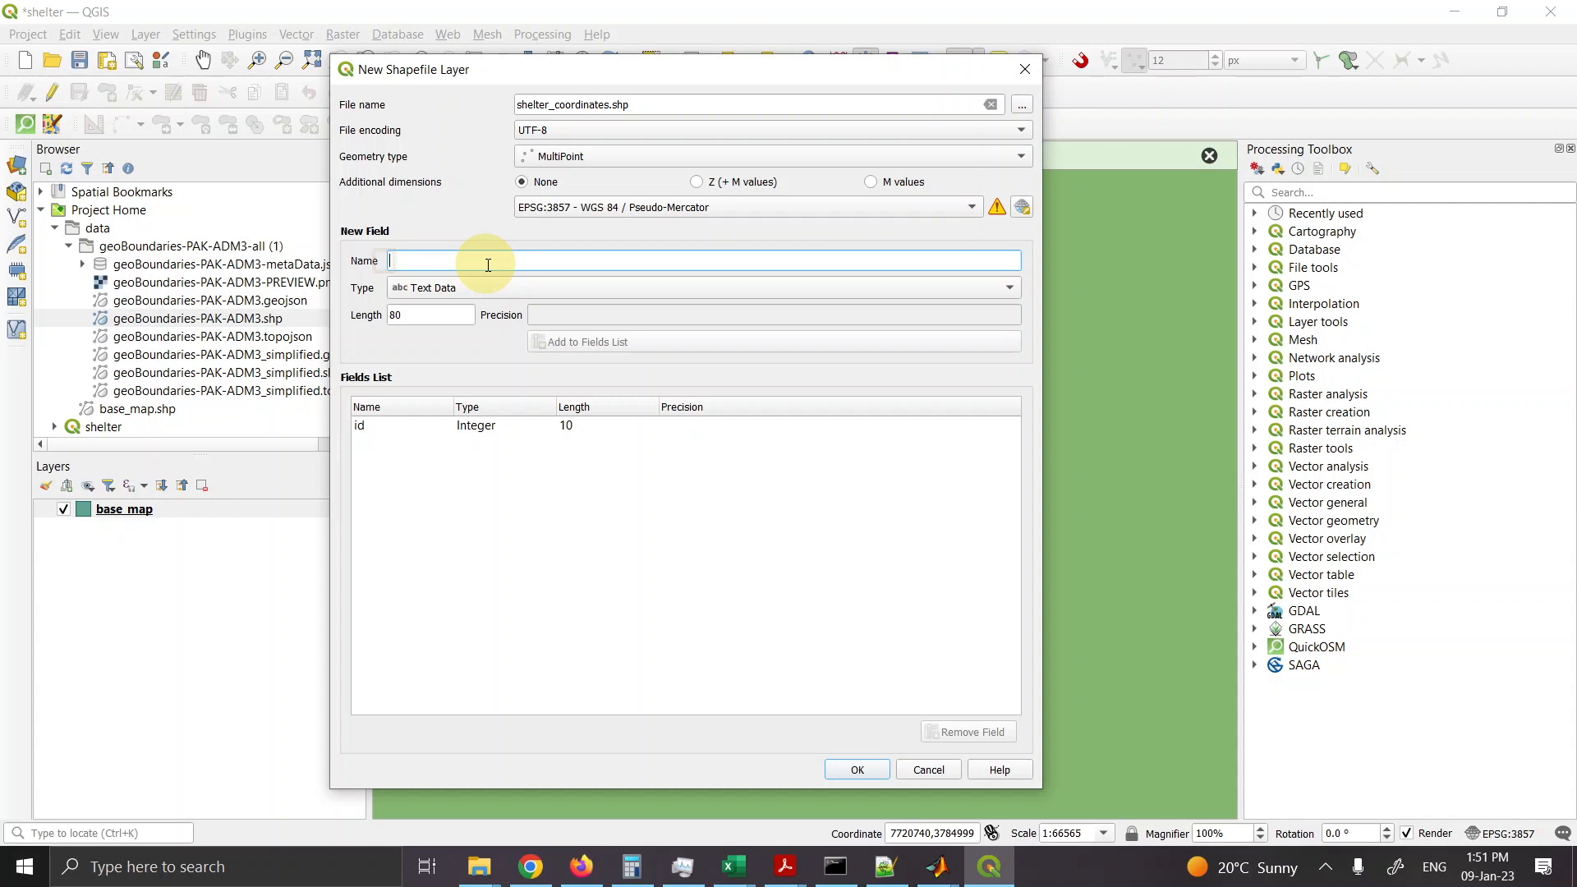
pyautogui.write('an')
pyautogui.press('BackSpace')
pyautogui.press('BackSpace')
pyautogui.write('name')
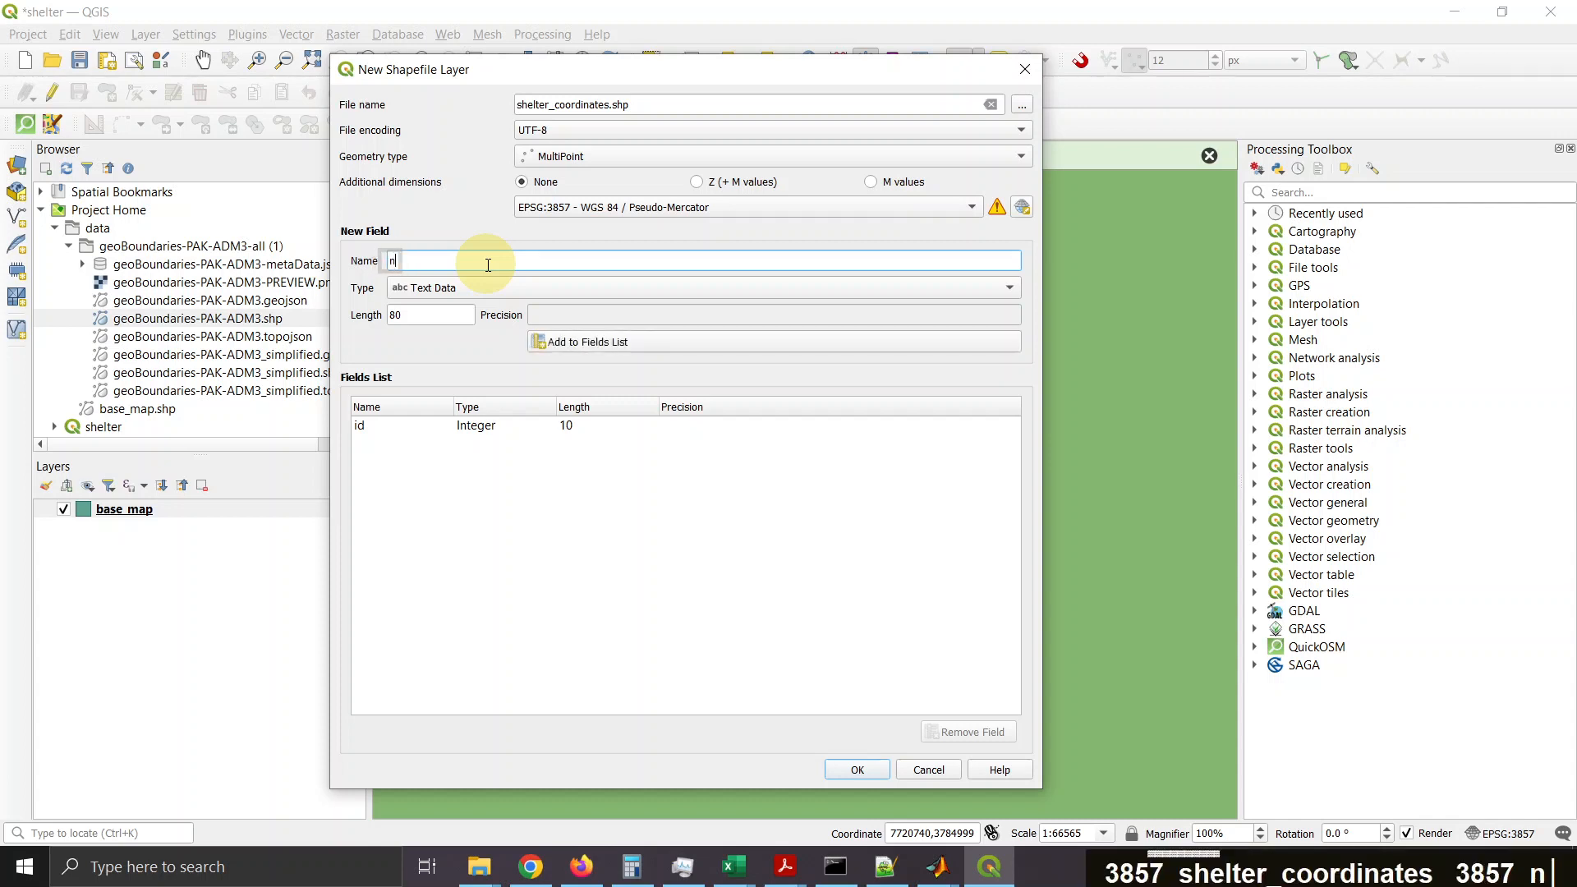
pyautogui.press('BackSpace')
pyautogui.press('BackSpace')
pyautogui.press('BackSpace')
pyautogui.press('BackSpace')
pyautogui.press('BackSpace')
pyautogui.press('BackSpace')
pyautogui.press('BackSpace')
pyautogui.press('BackSpace')
pyautogui.press('BackSpace')
pyautogui.press('BackSpace')
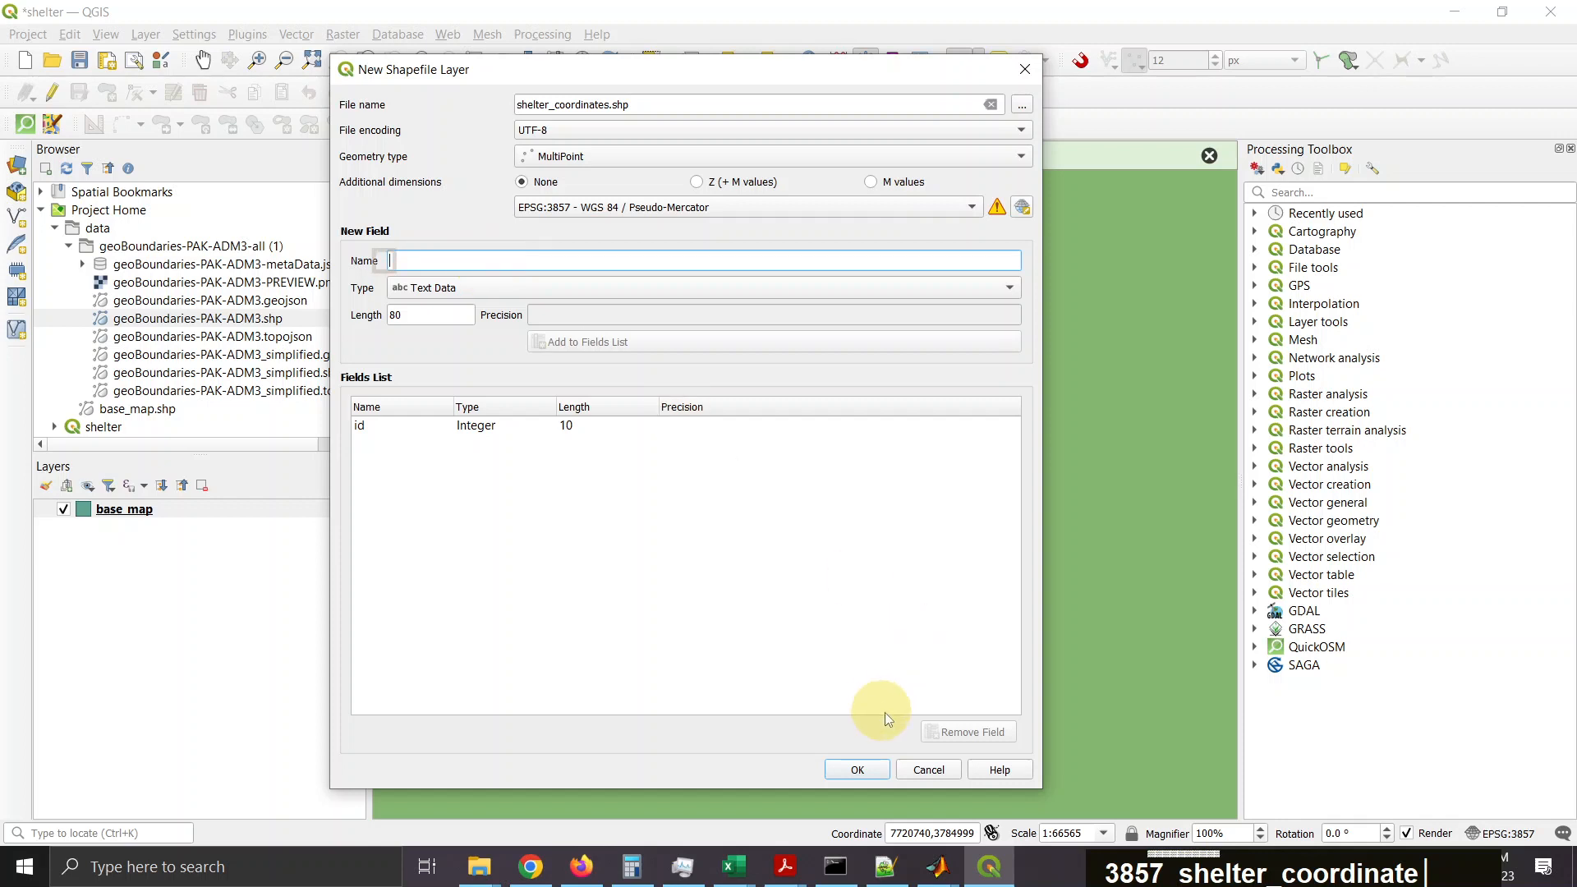
# Step: Create the shapefile layer with only the default id field and turn on editing for shelter_coordinates
pyautogui.click(860, 769)
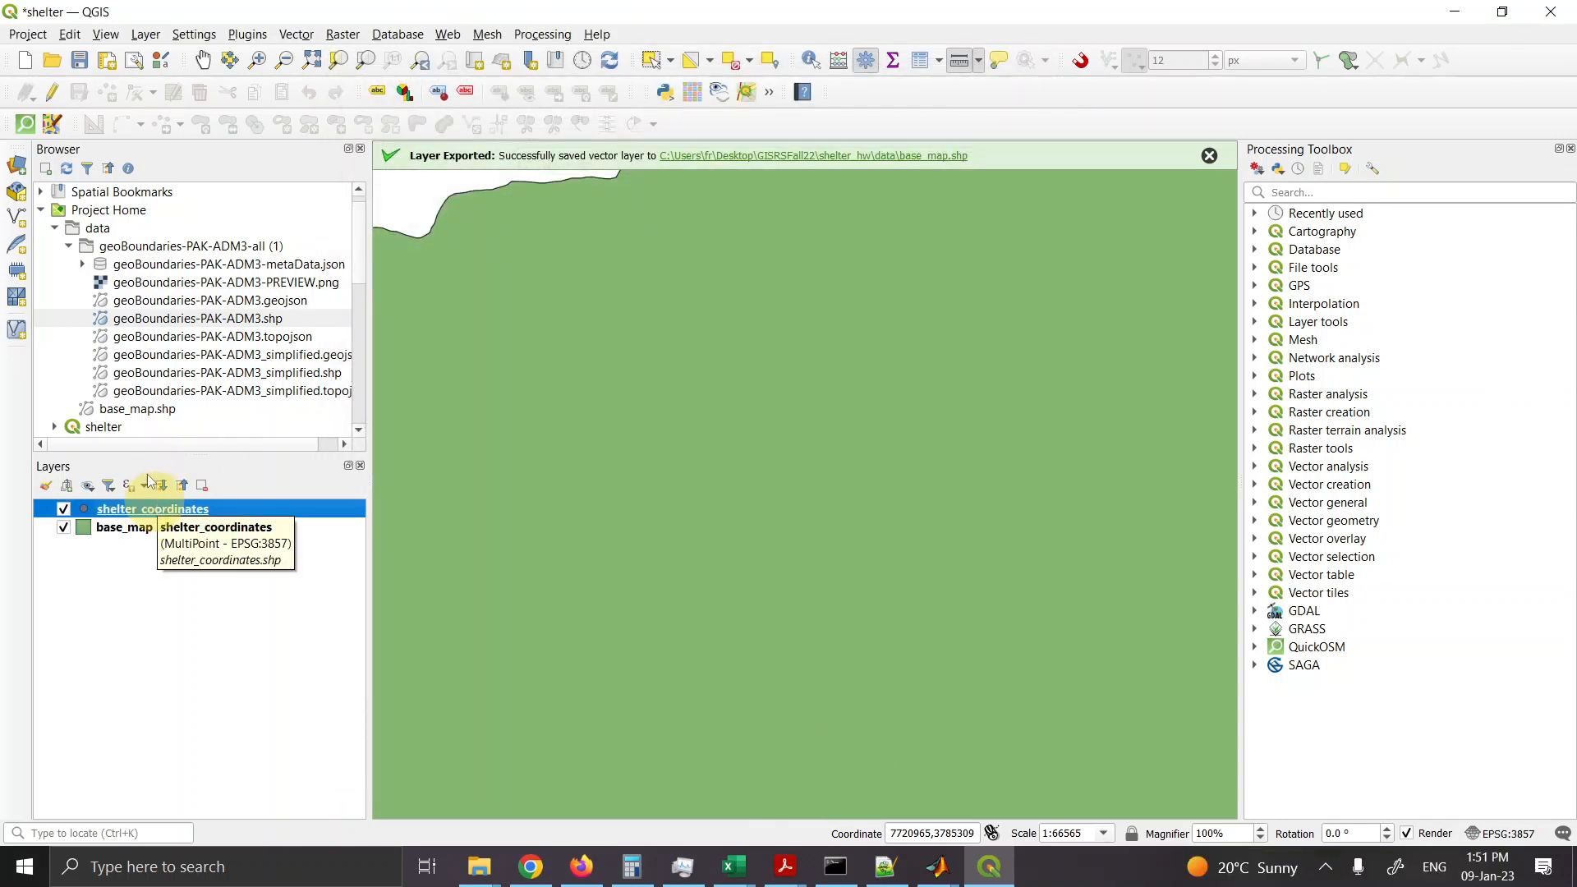
pyautogui.click(53, 99)
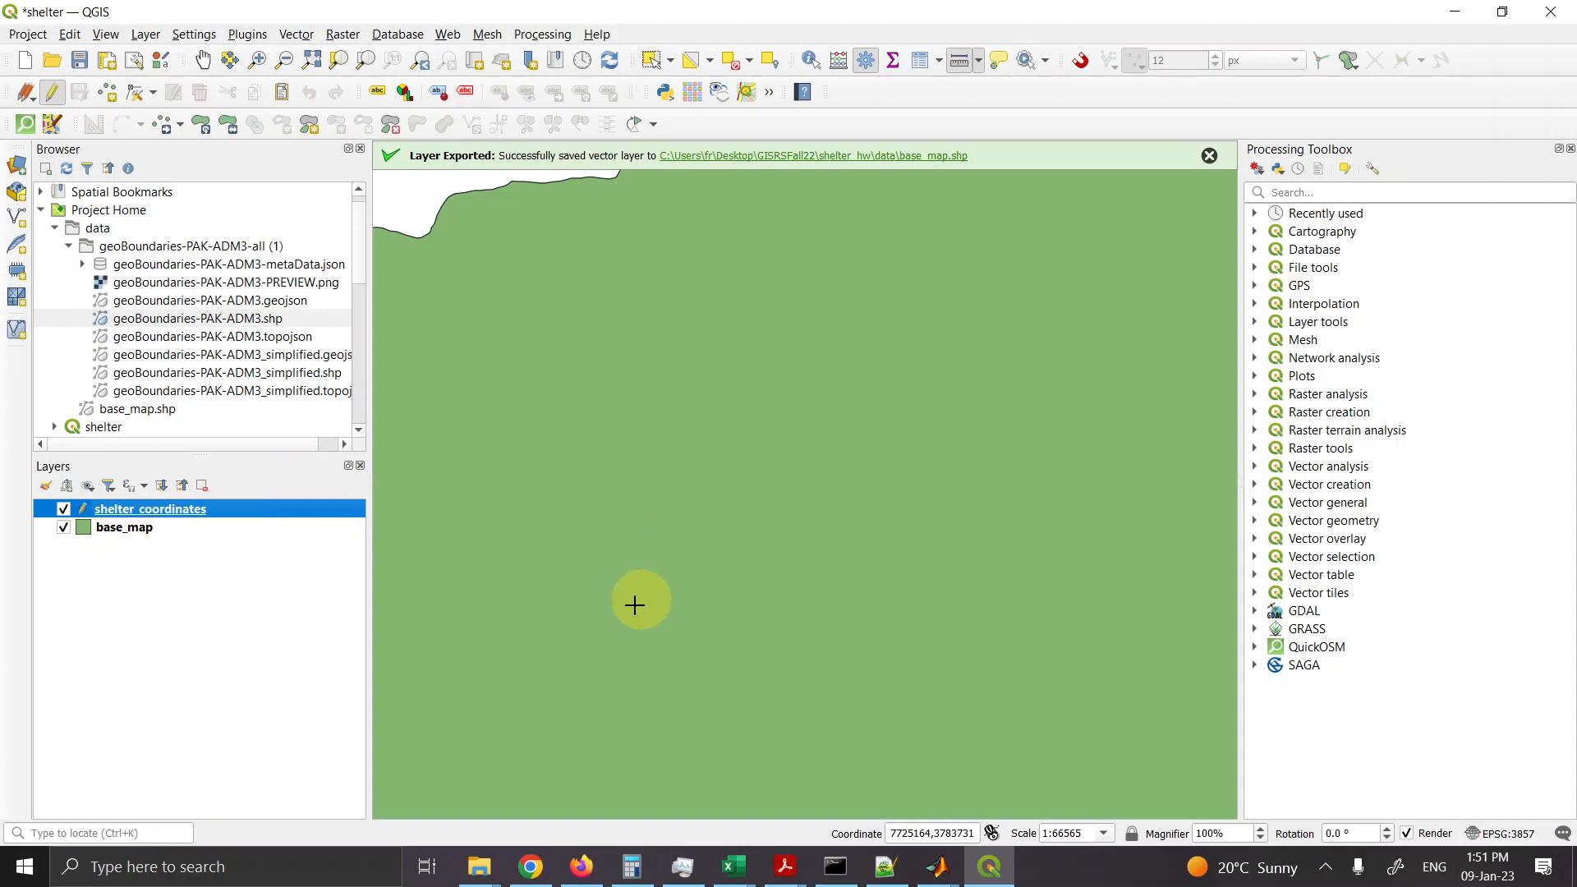
# Step: Start measuring a line distance on the map from a point inside the base_map polygon
pyautogui.hotkey('ctrl', 'shift', 'm')
pyautogui.click(561, 674)
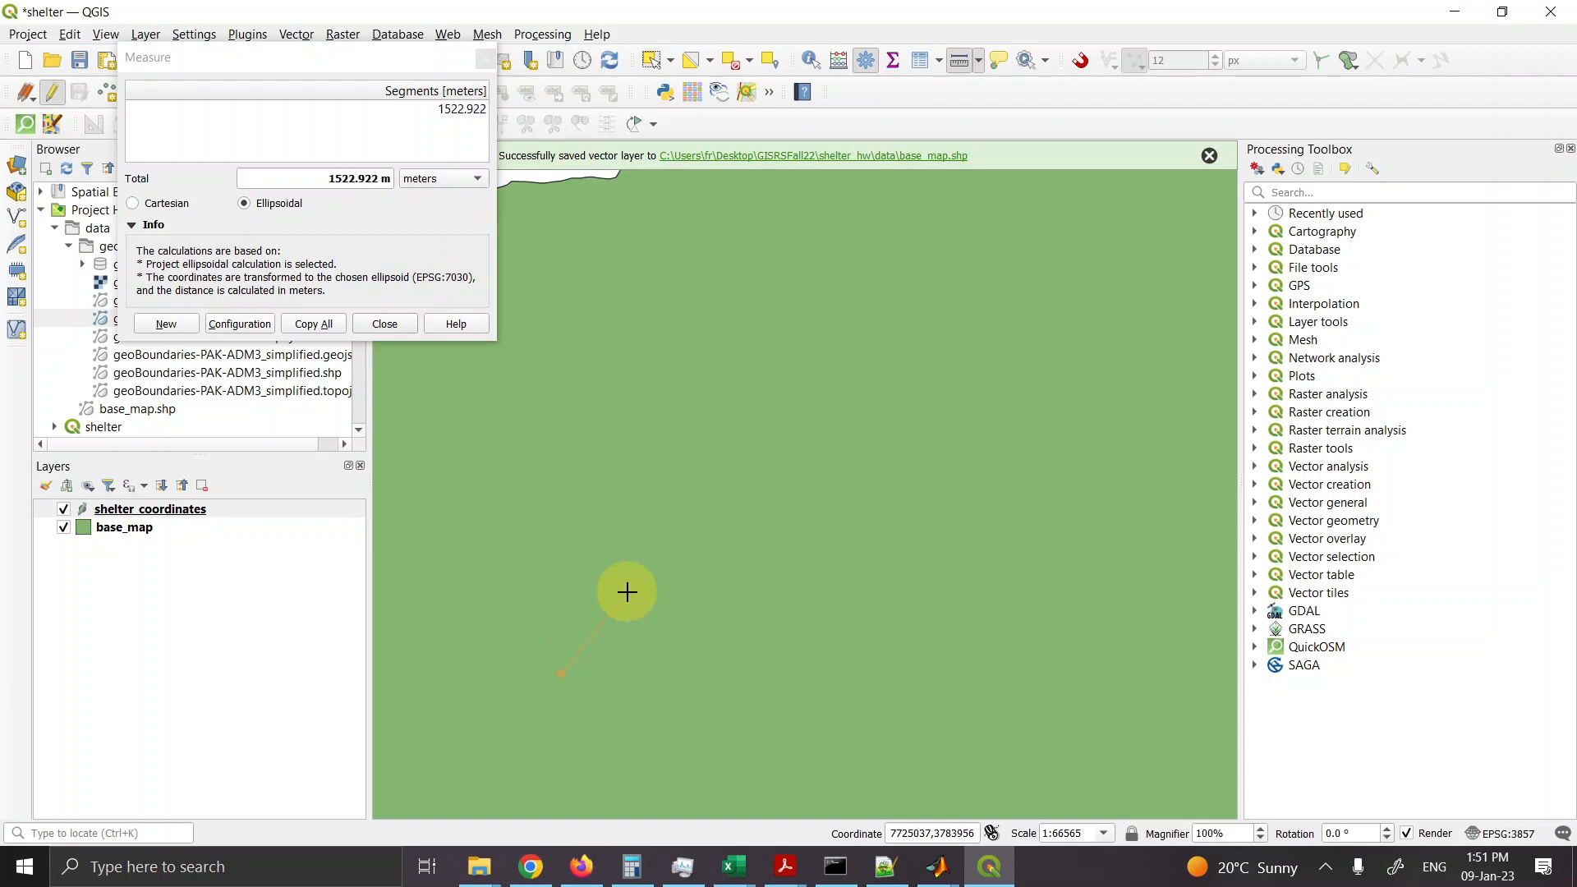
# Step: Discard the current distance measurement and close the Measure window
pyautogui.press('Escape')
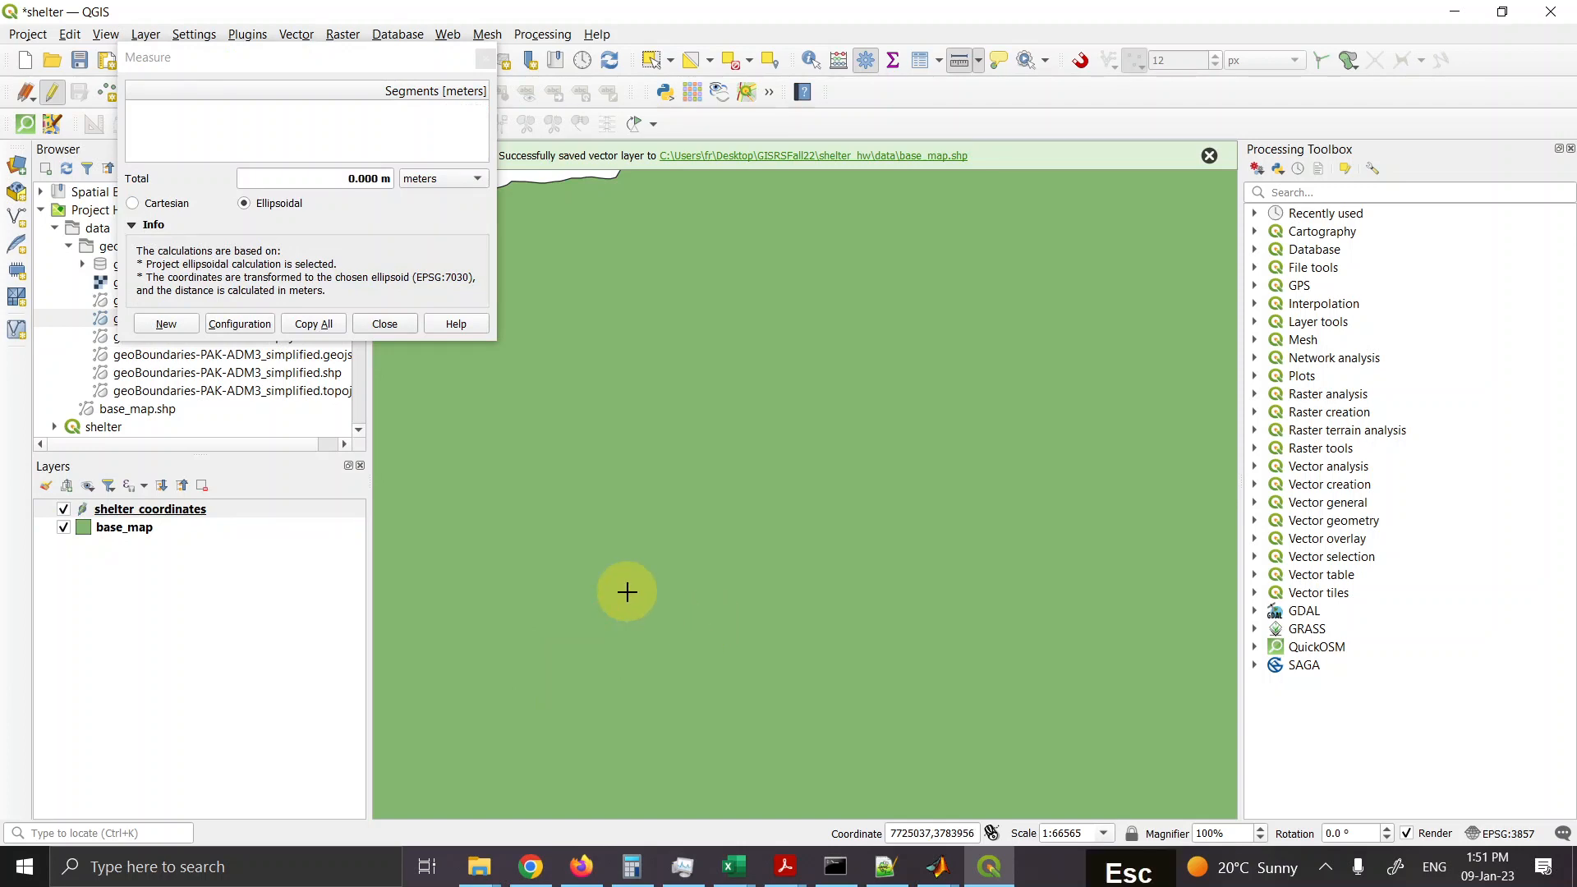
pyautogui.click(387, 323)
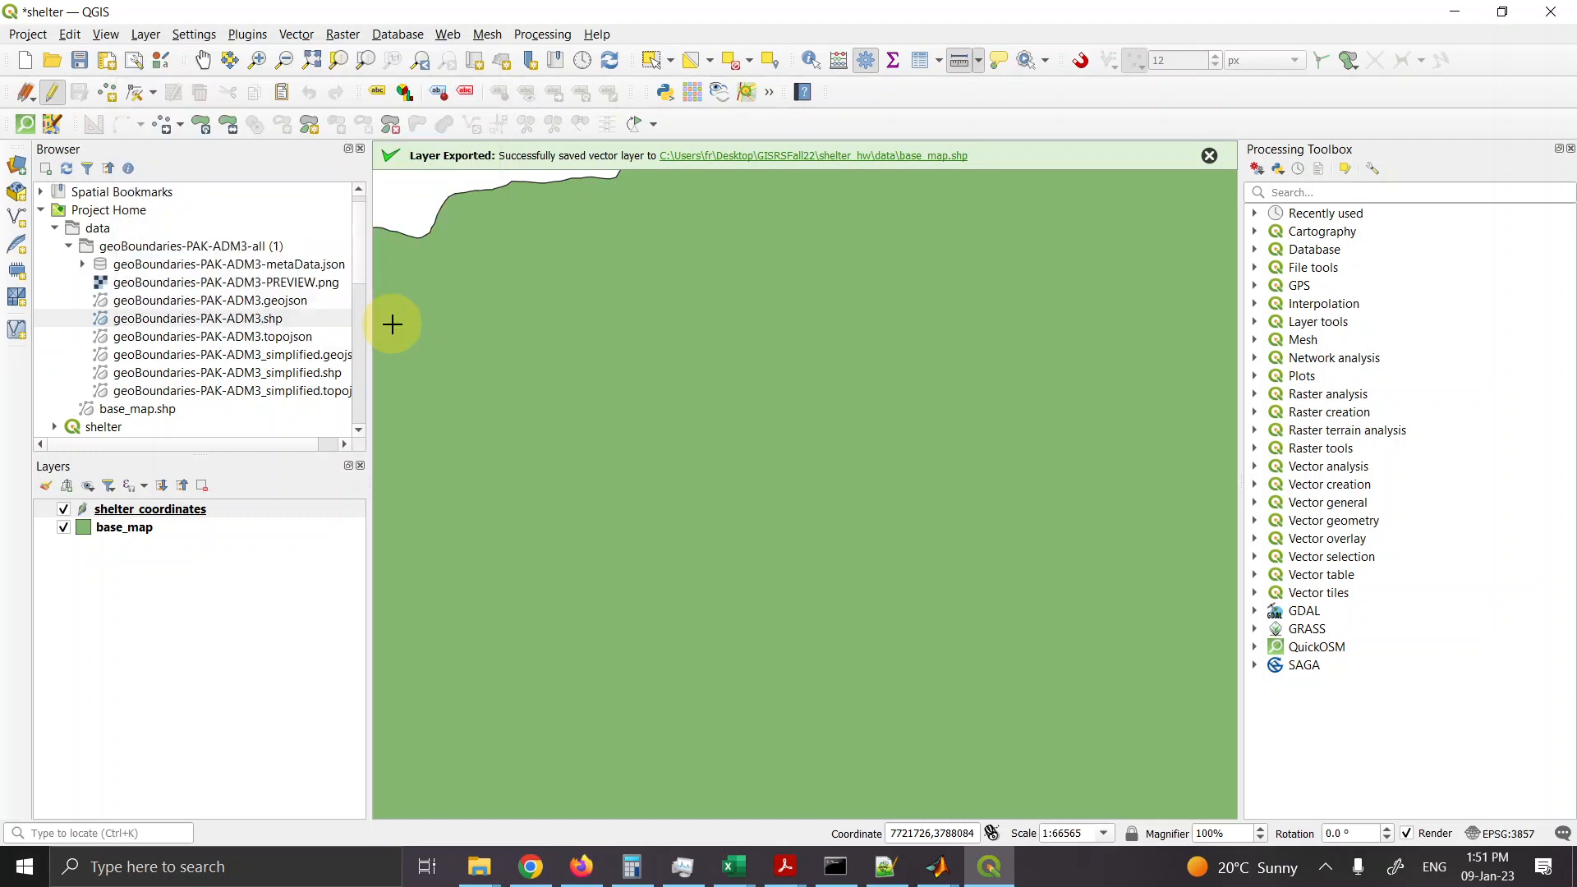
pyautogui.click(297, 34)
pyautogui.moveTo(384, 153)
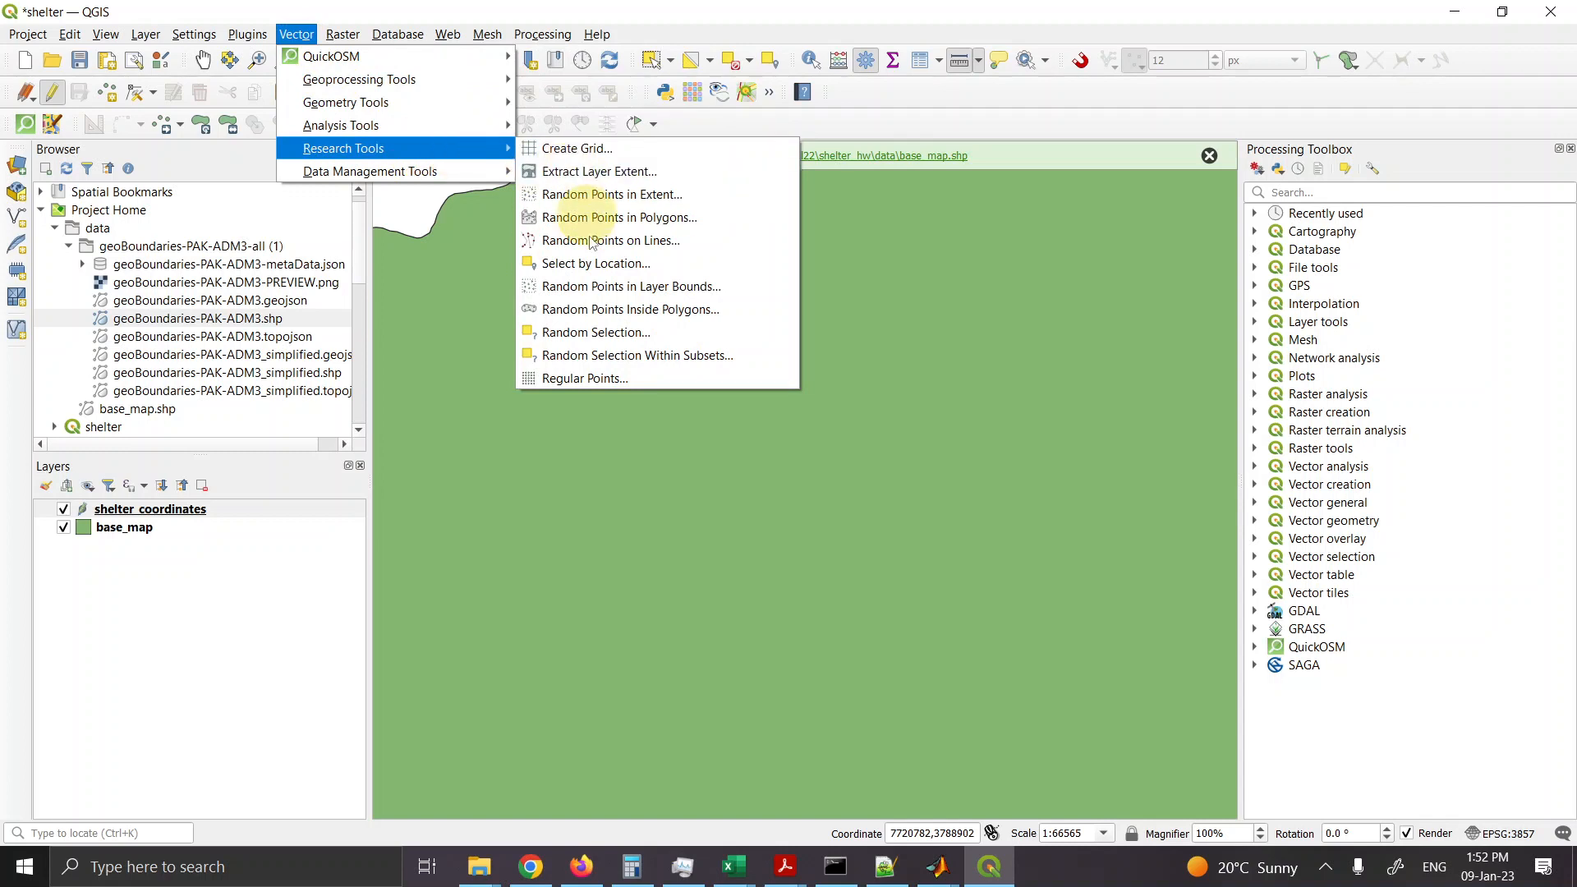
pyautogui.click(624, 376)
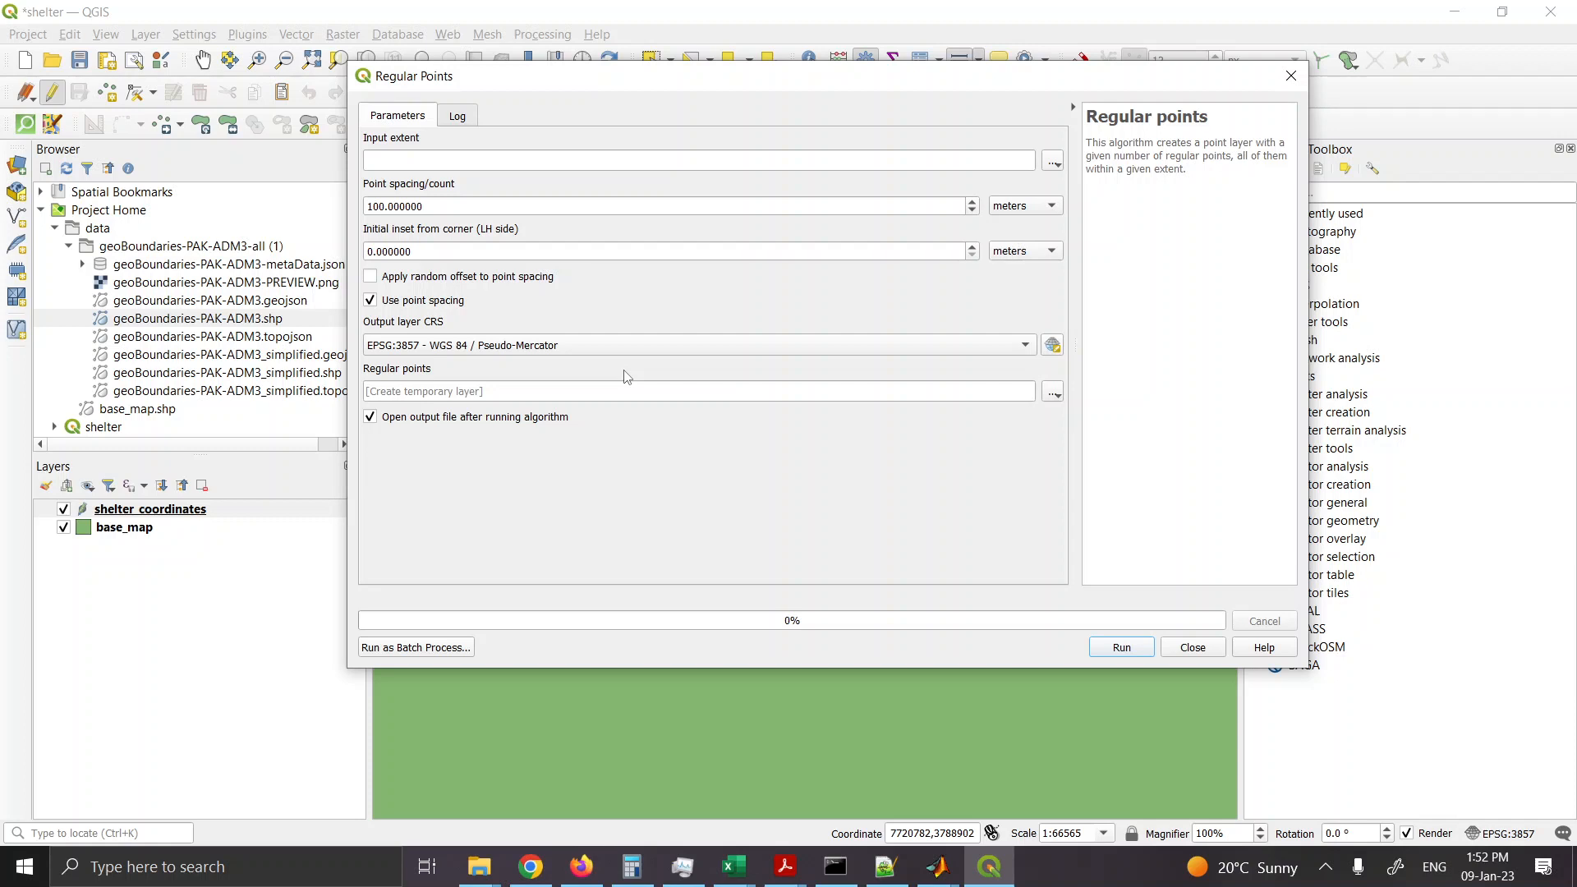
pyautogui.click(1053, 163)
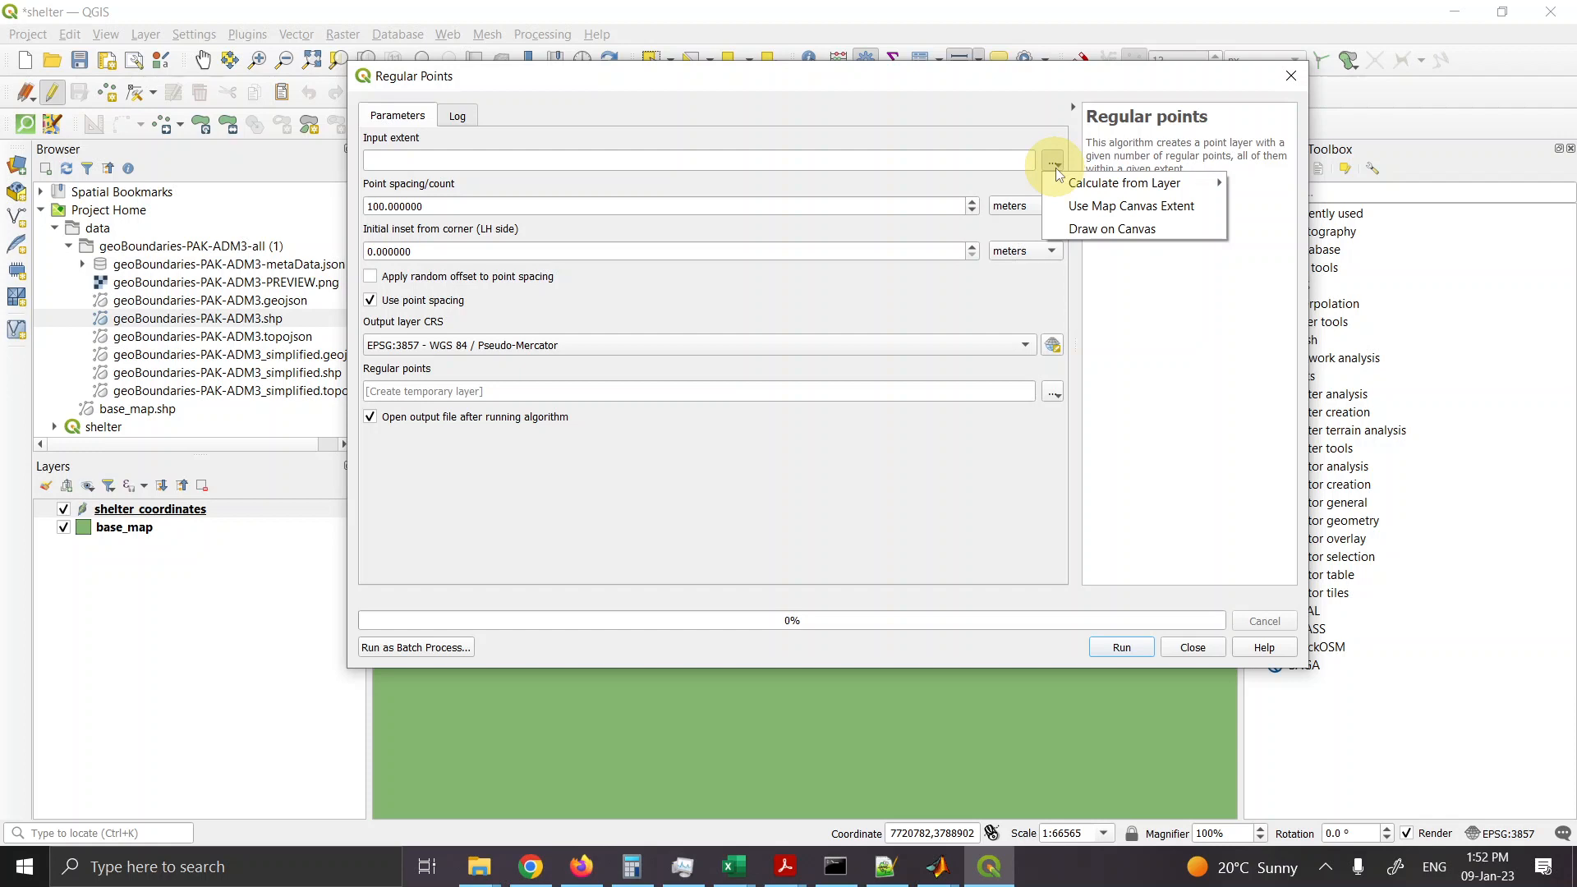
pyautogui.click(1014, 117)
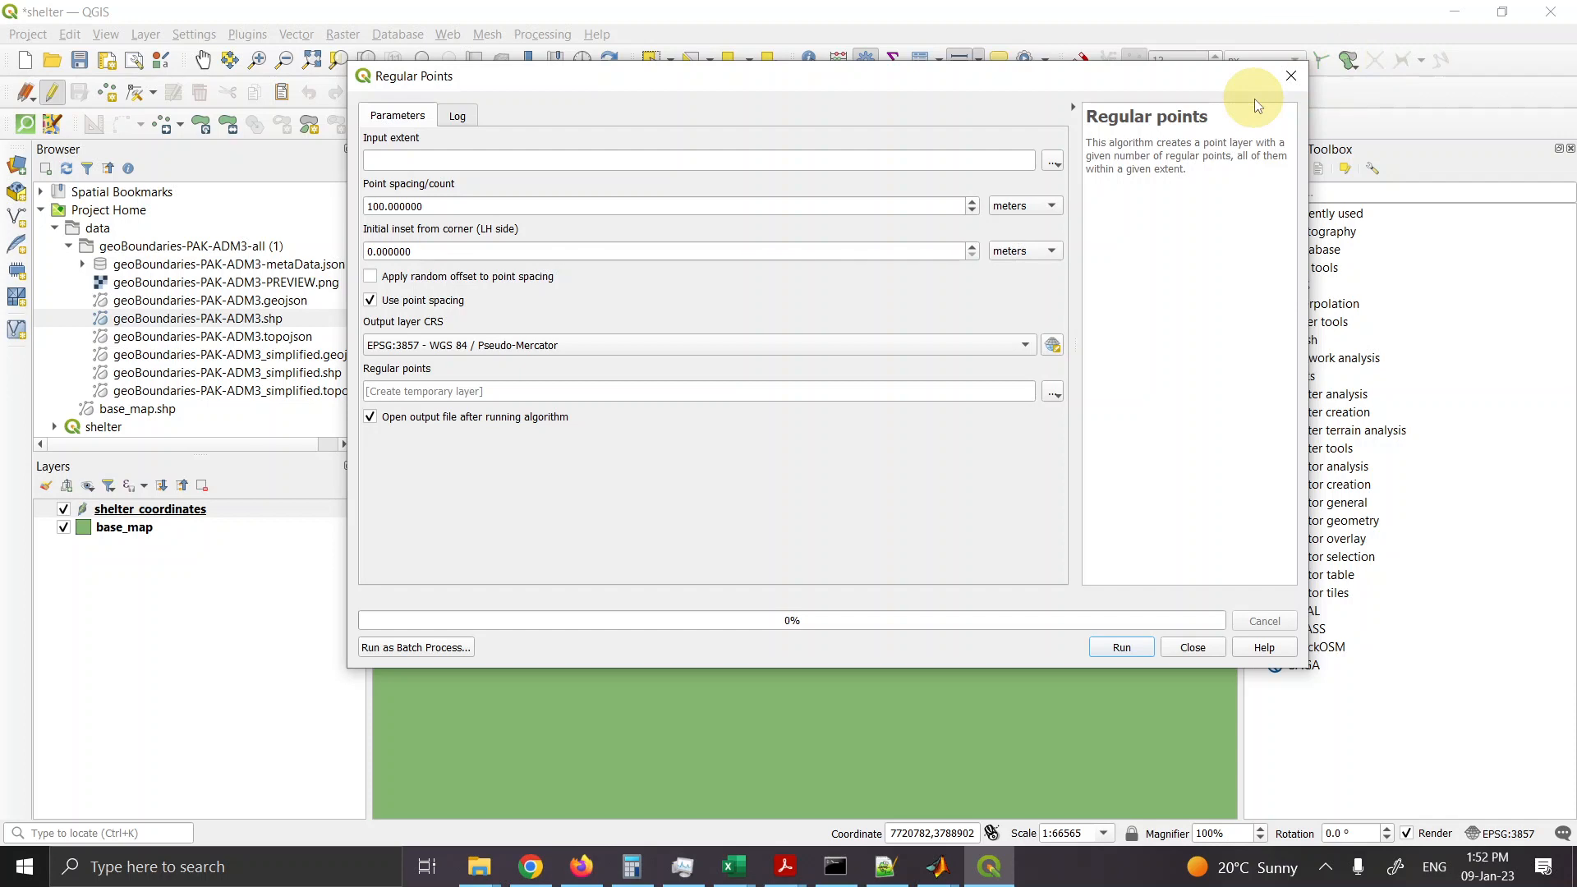
pyautogui.click(1290, 75)
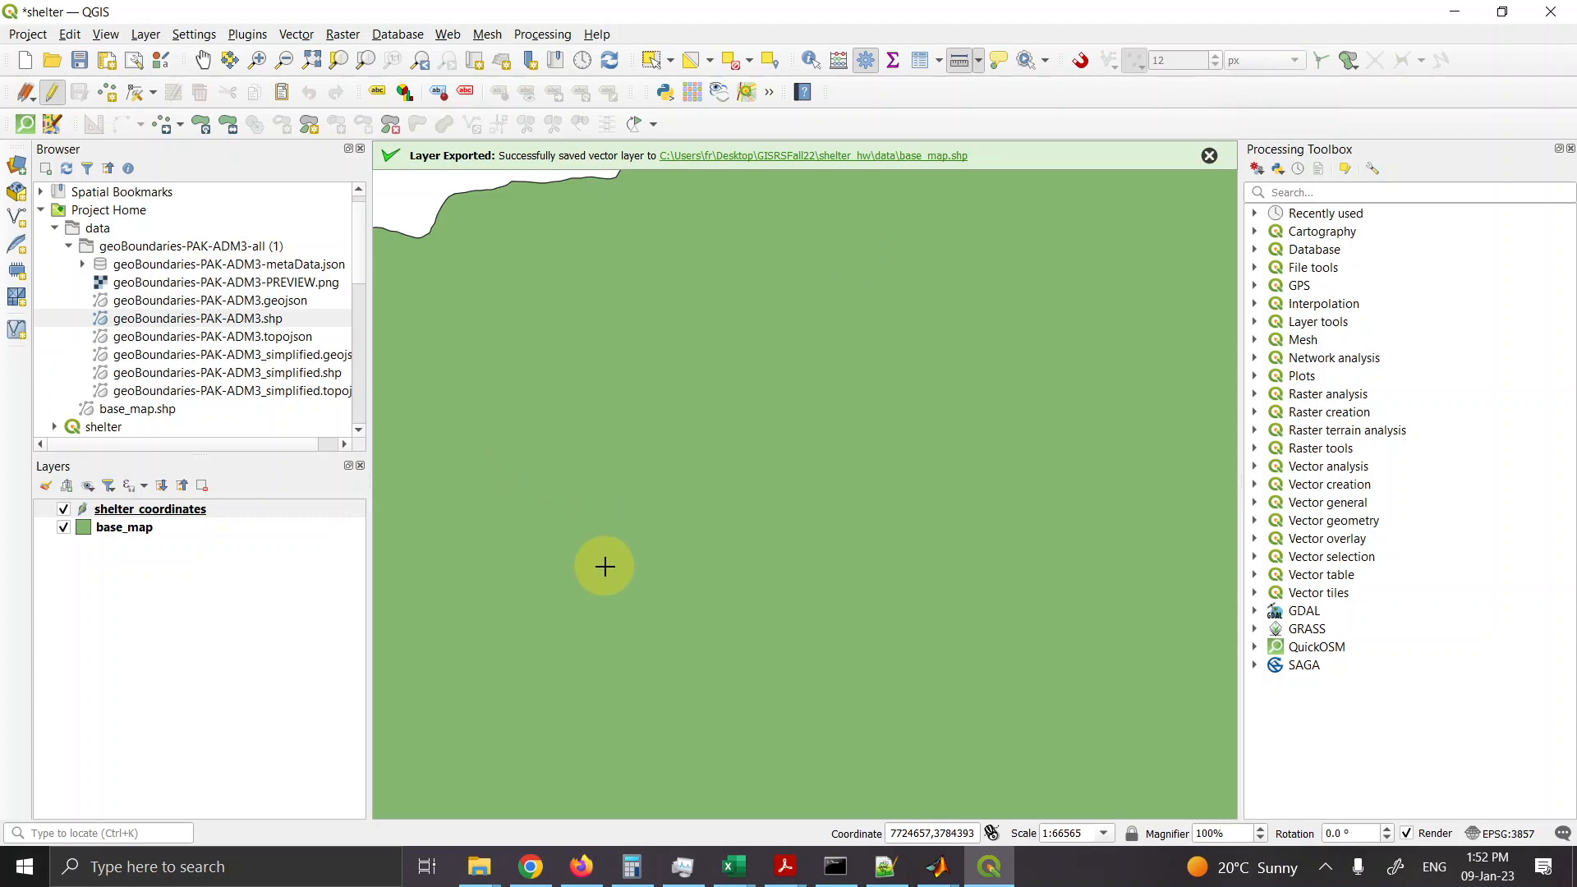
# Step: Add a point with id 1 to the shelter_coordinates layer, inside the base_map polygon south of its northern boundary
pyautogui.click(53, 95)
pyautogui.click(108, 96)
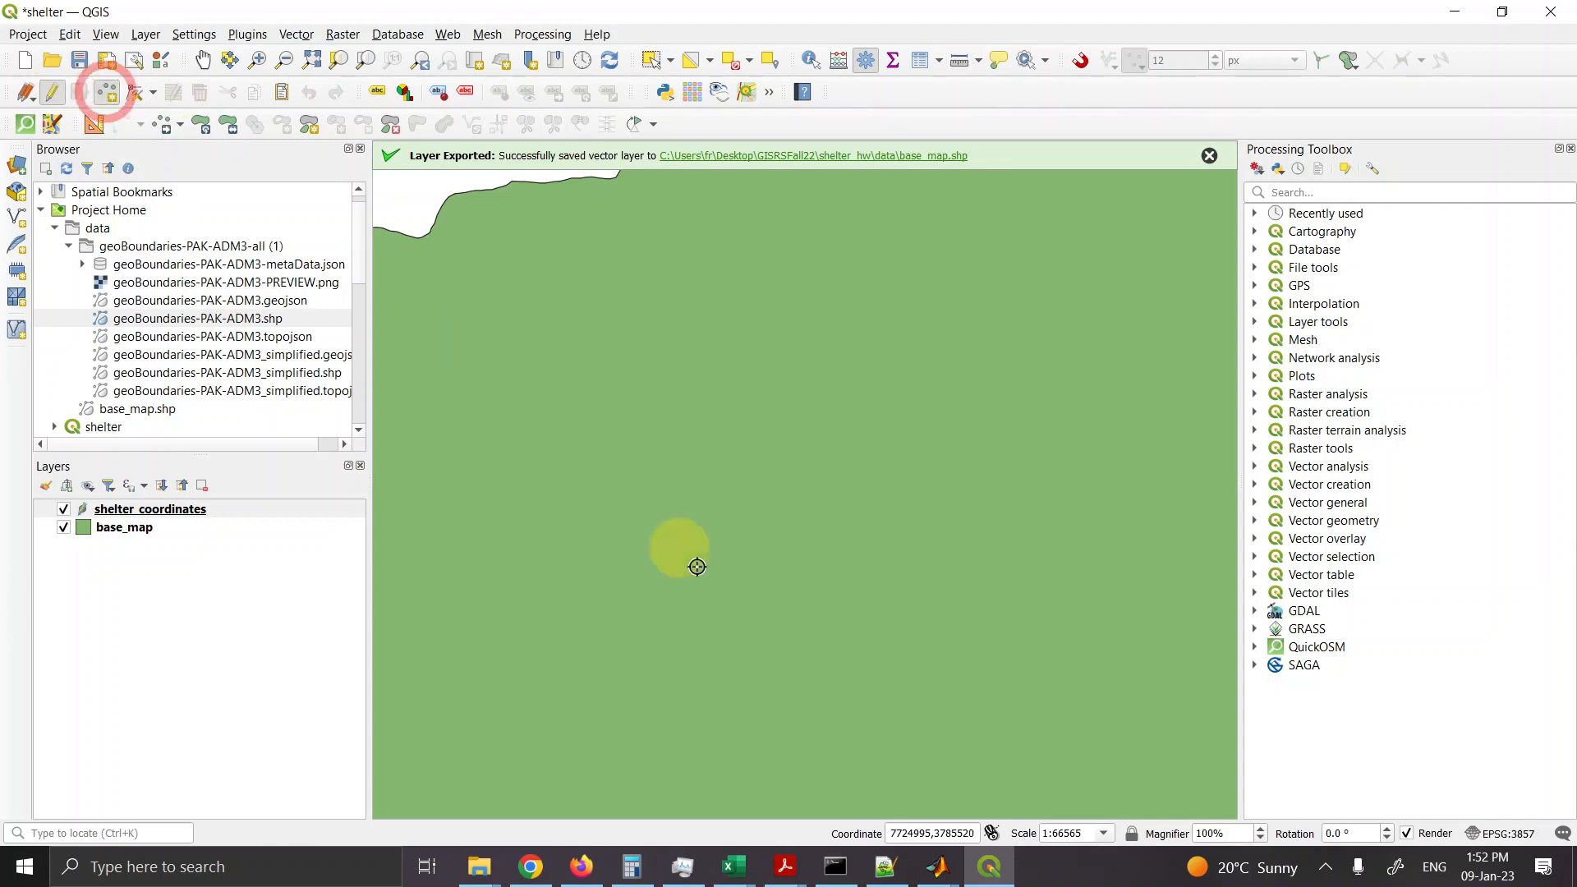
pyautogui.click(618, 544)
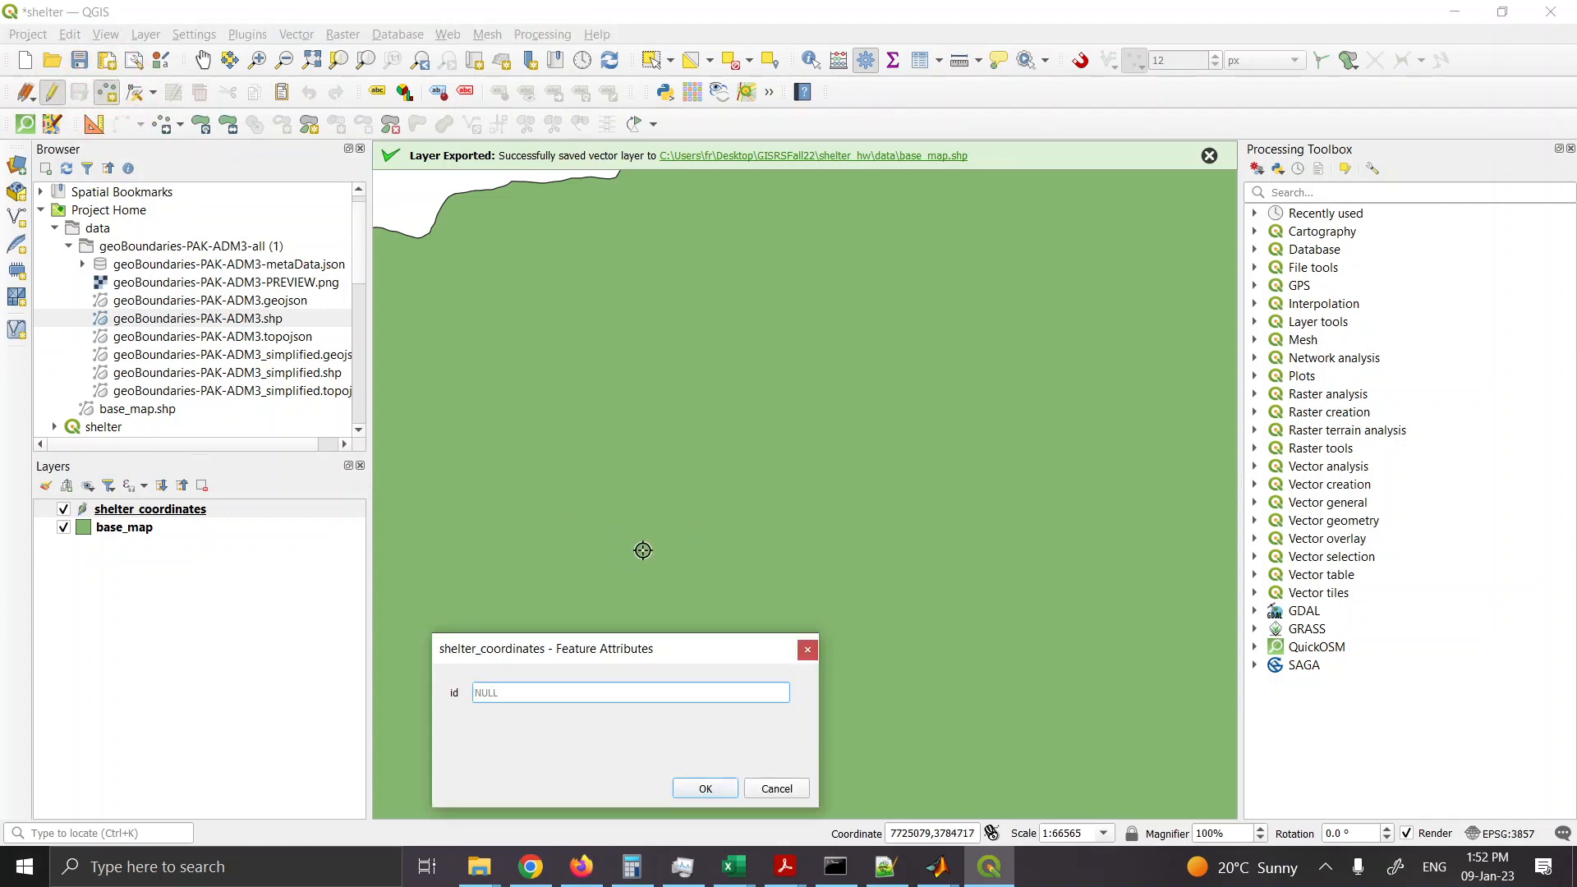
pyautogui.write('1')
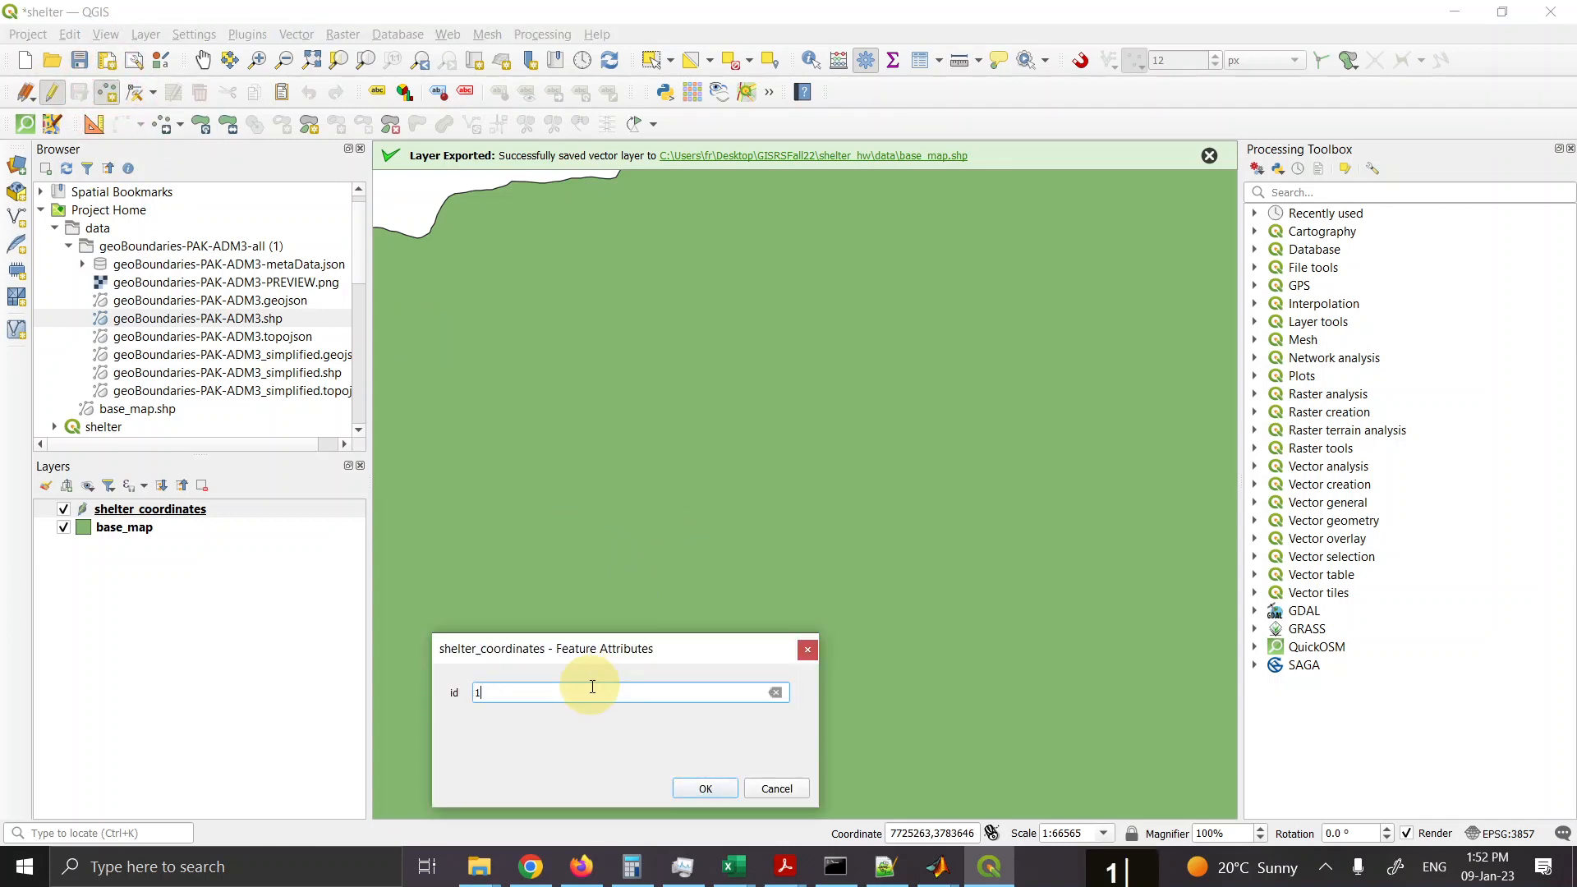
pyautogui.click(725, 791)
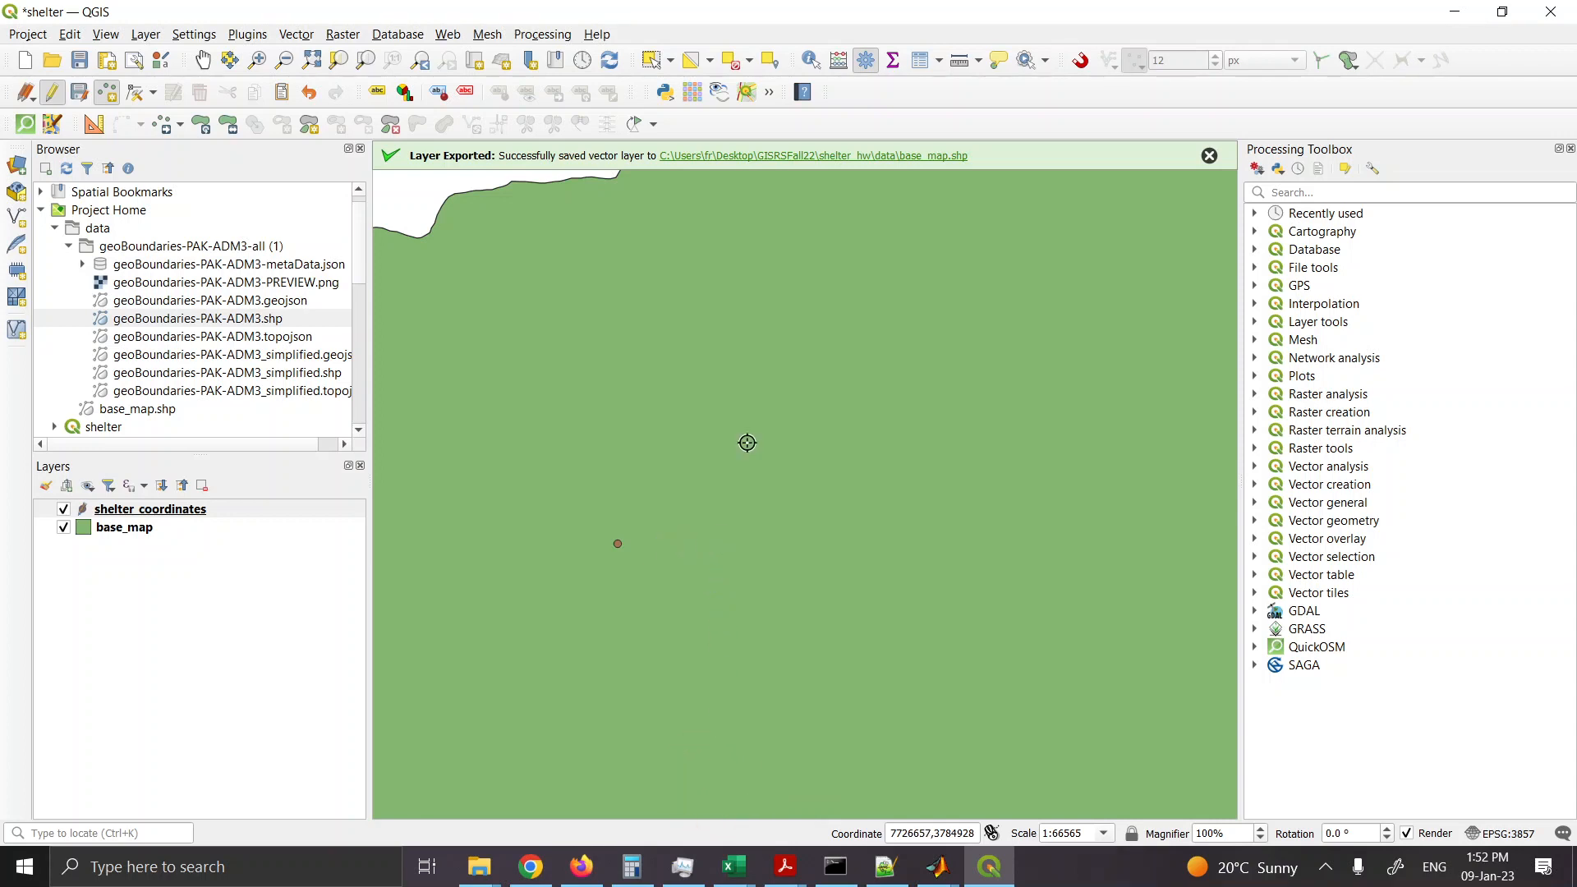
# Step: Measure out about 1 km eastward from point 1 and keep the map clear of the Measure window
pyautogui.click(960, 60)
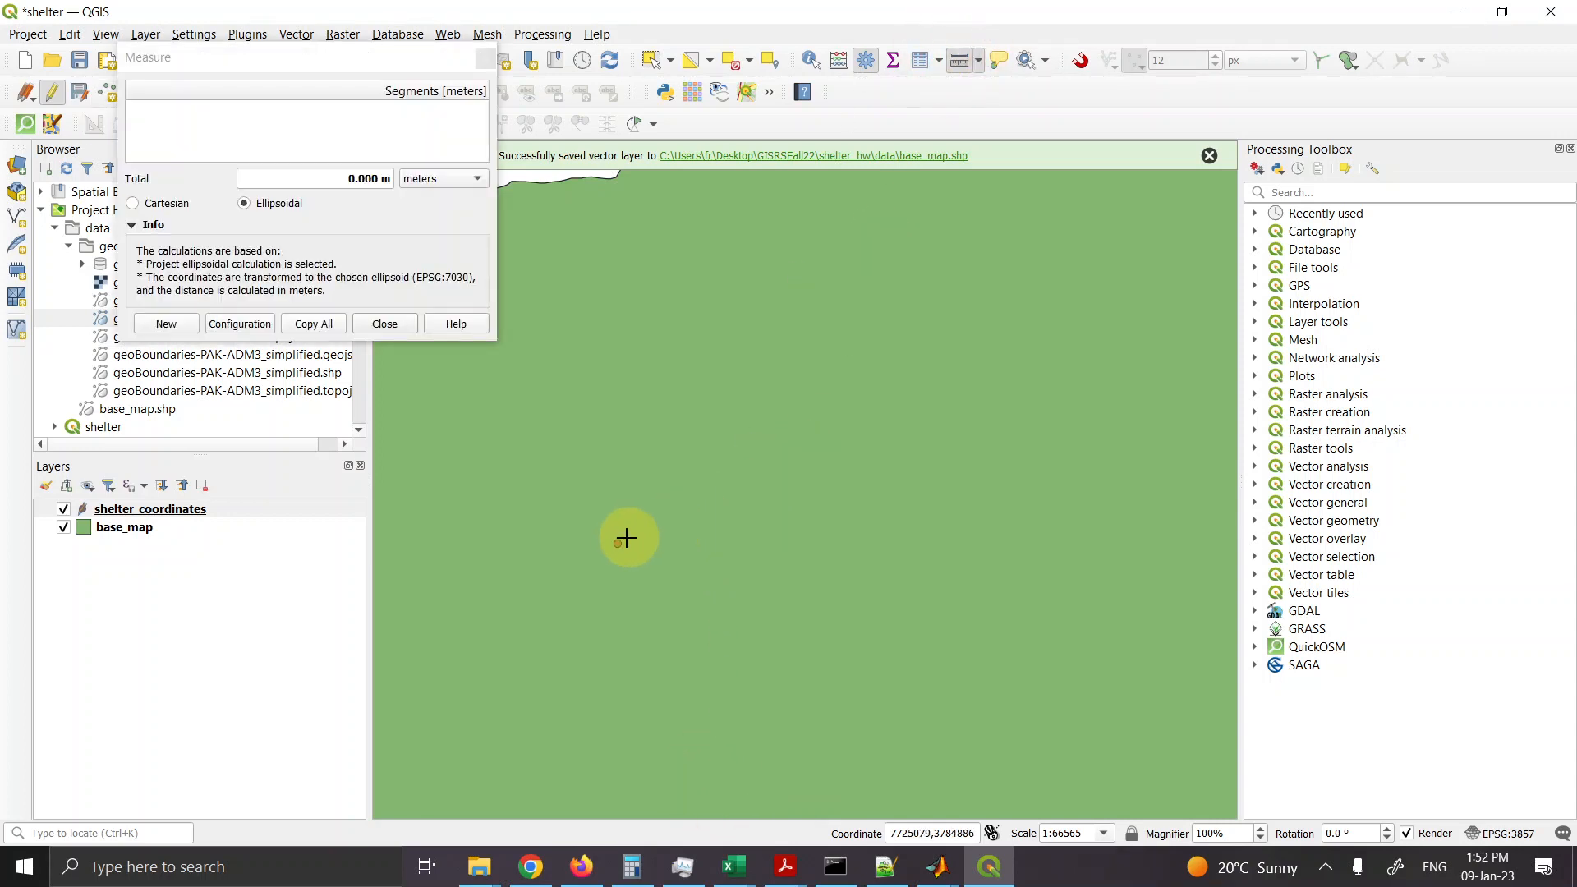
pyautogui.click(618, 543)
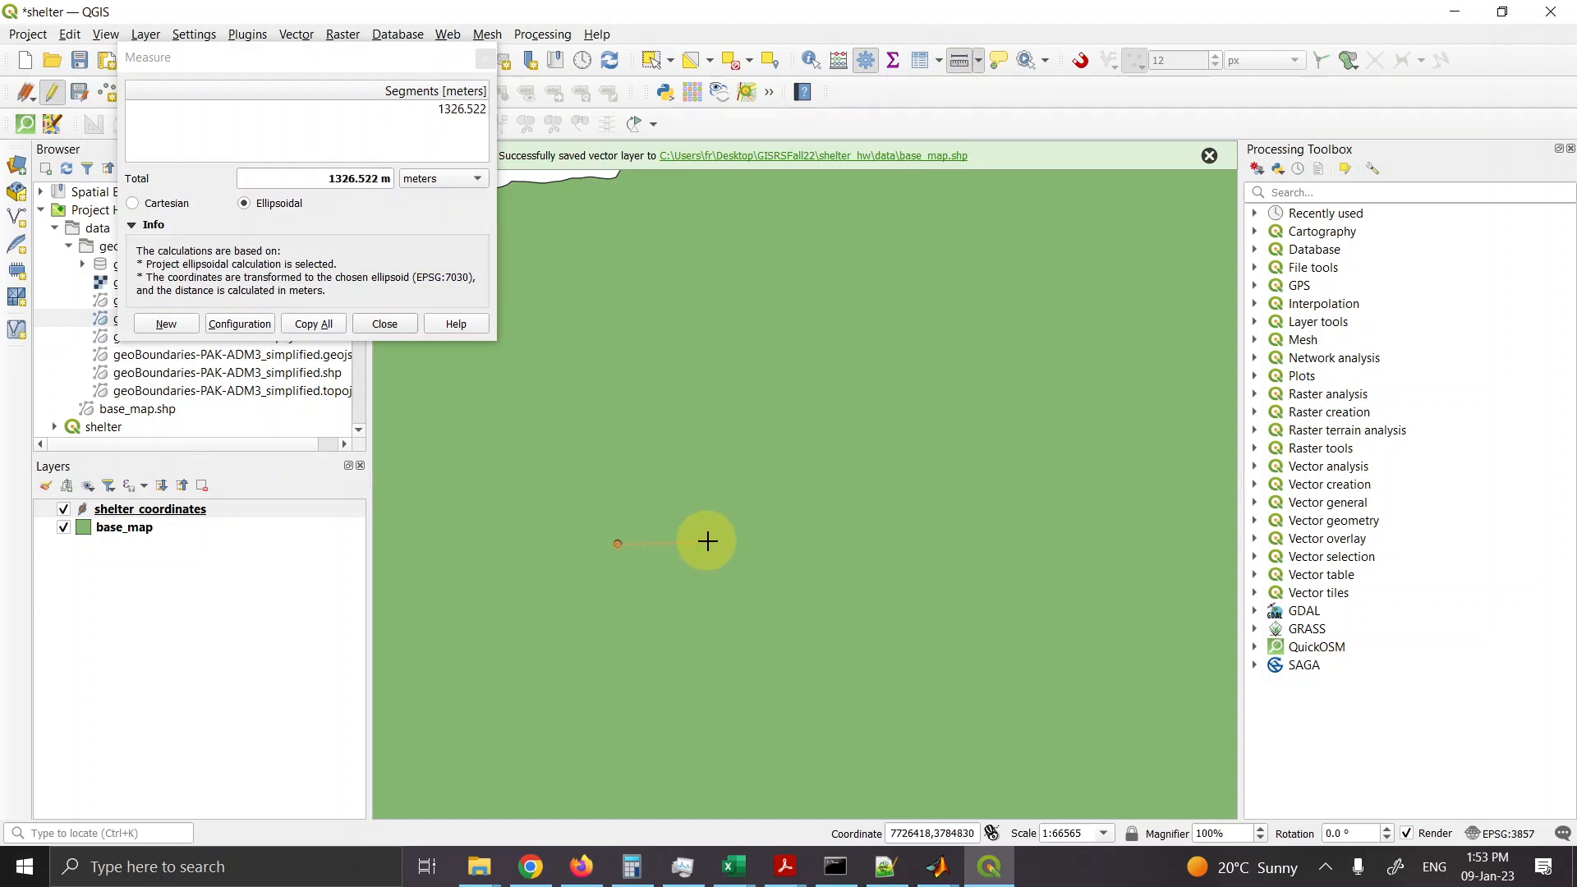
pyautogui.scroll(14, 682, 547)
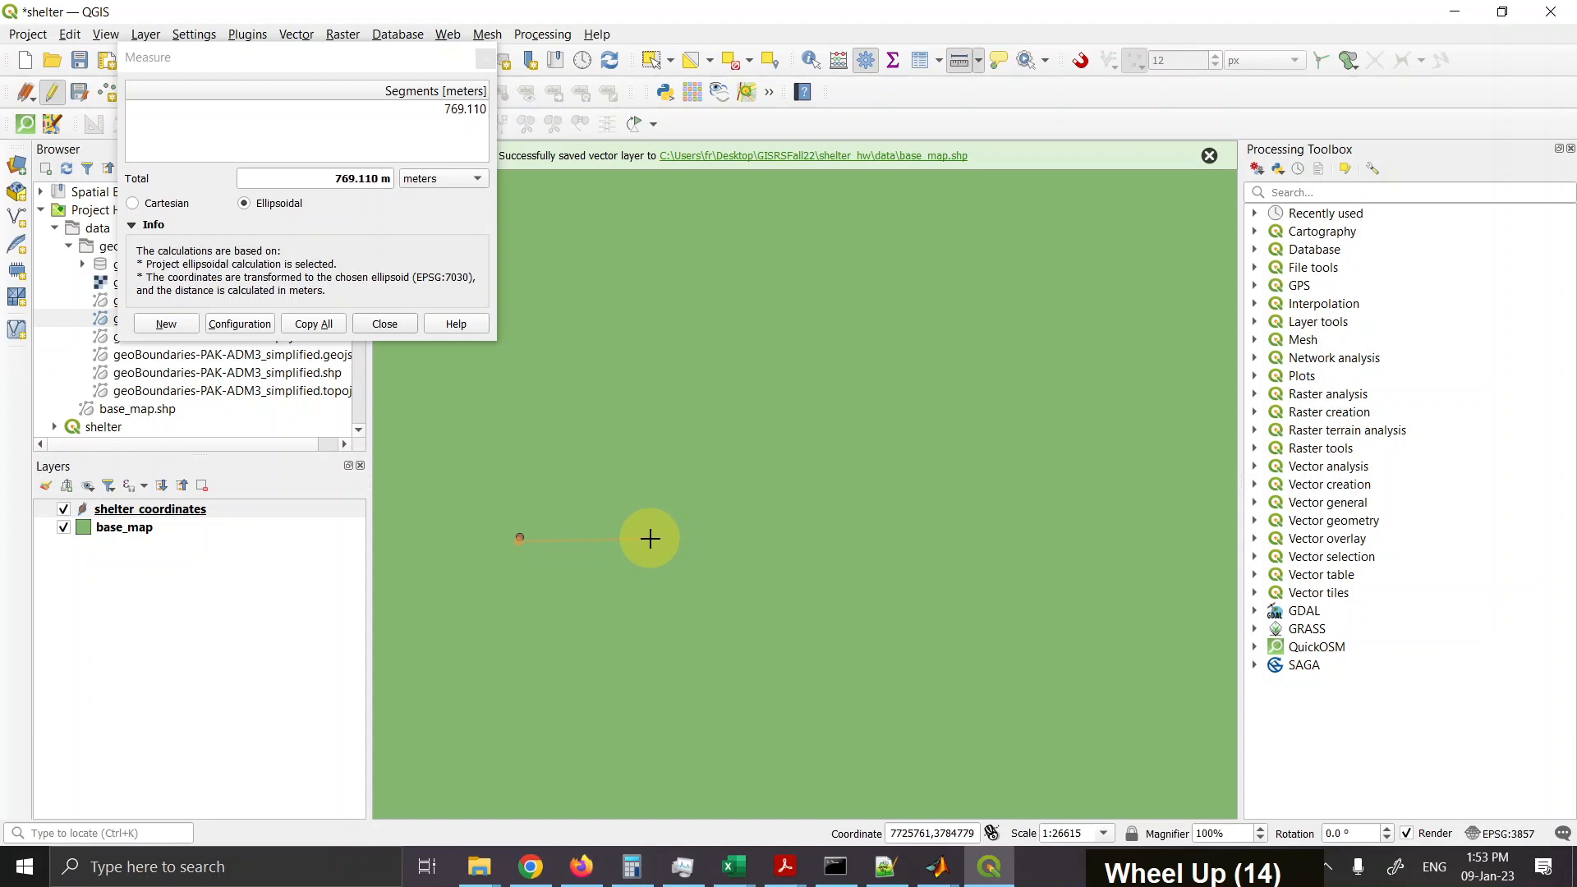
pyautogui.click(695, 539)
pyautogui.rightClick(741, 460)
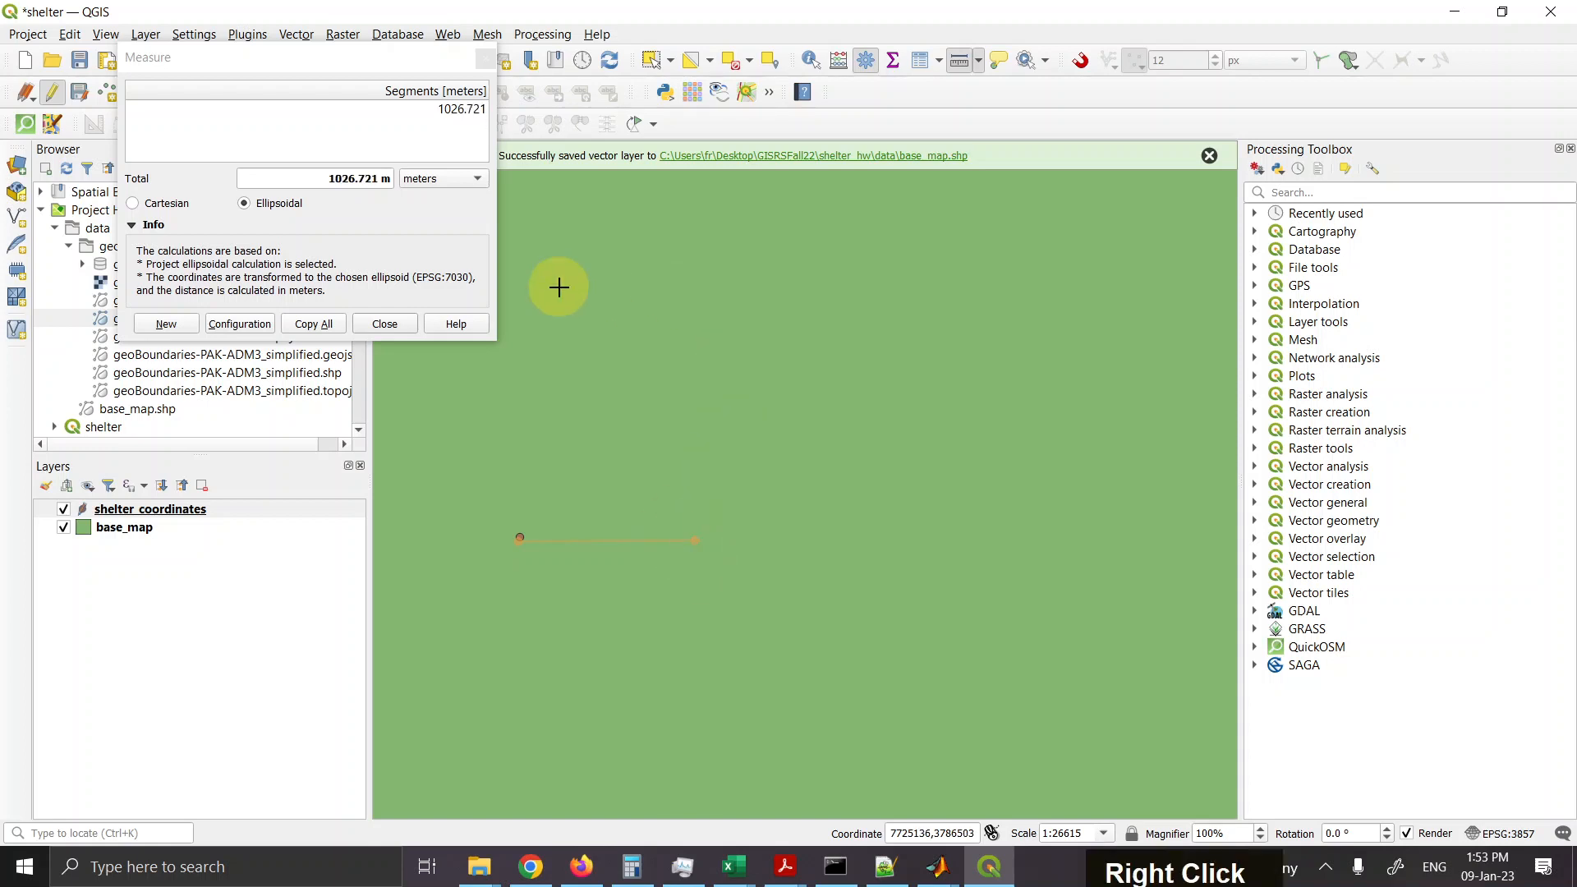
pyautogui.moveTo(389, 61); pyautogui.dragTo(143, 585)
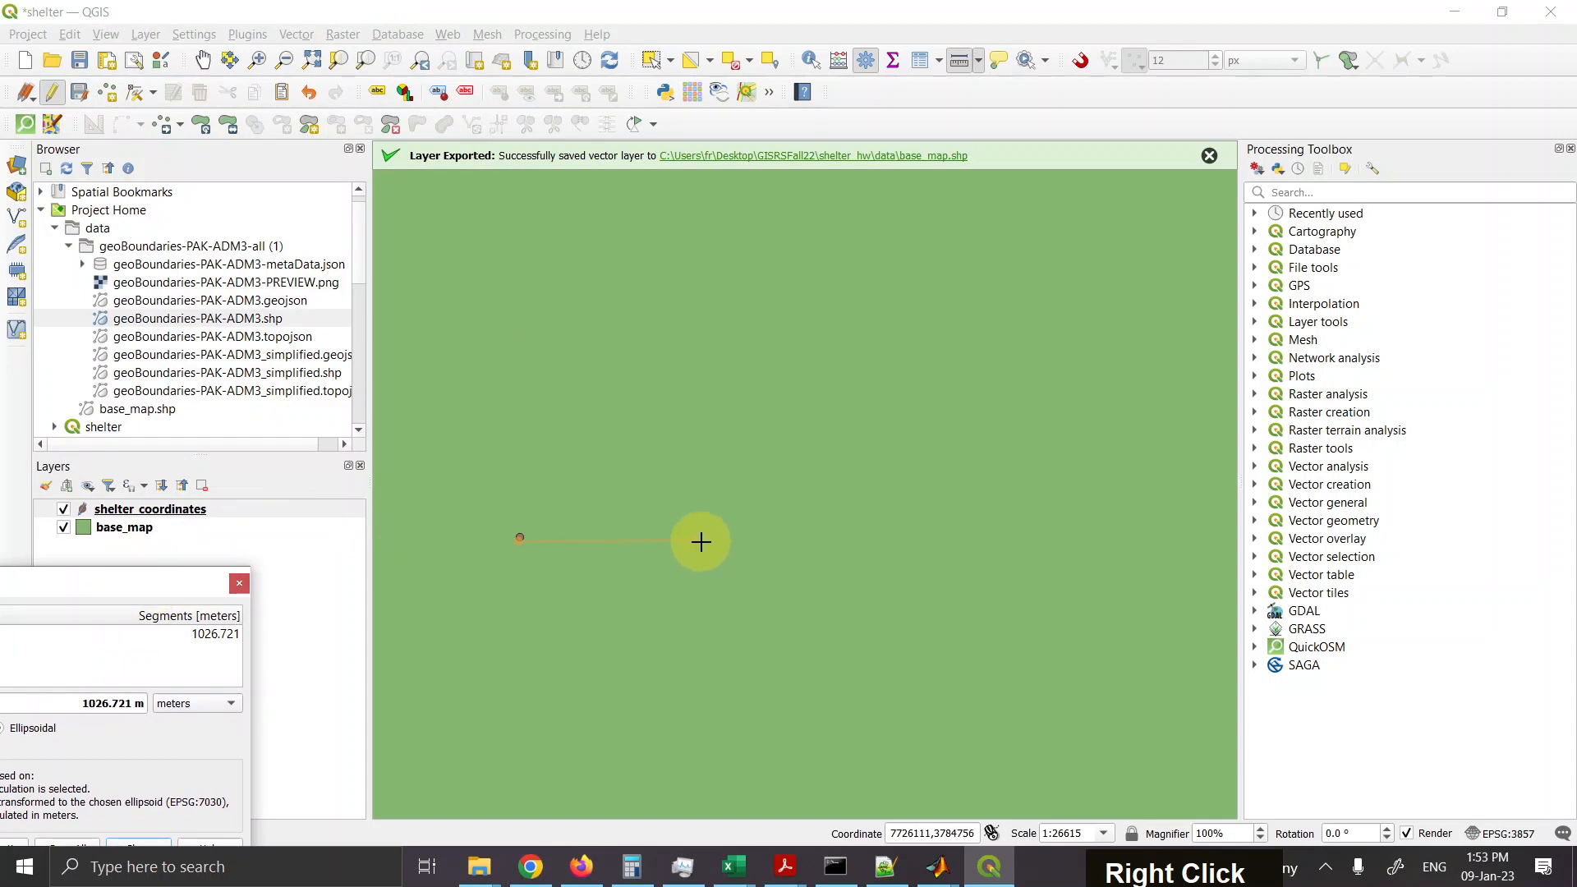
# Step: Add a shelter_coordinates point with id 2 east of point 1, slightly beyond the end of the measured segment
pyautogui.click(107, 94)
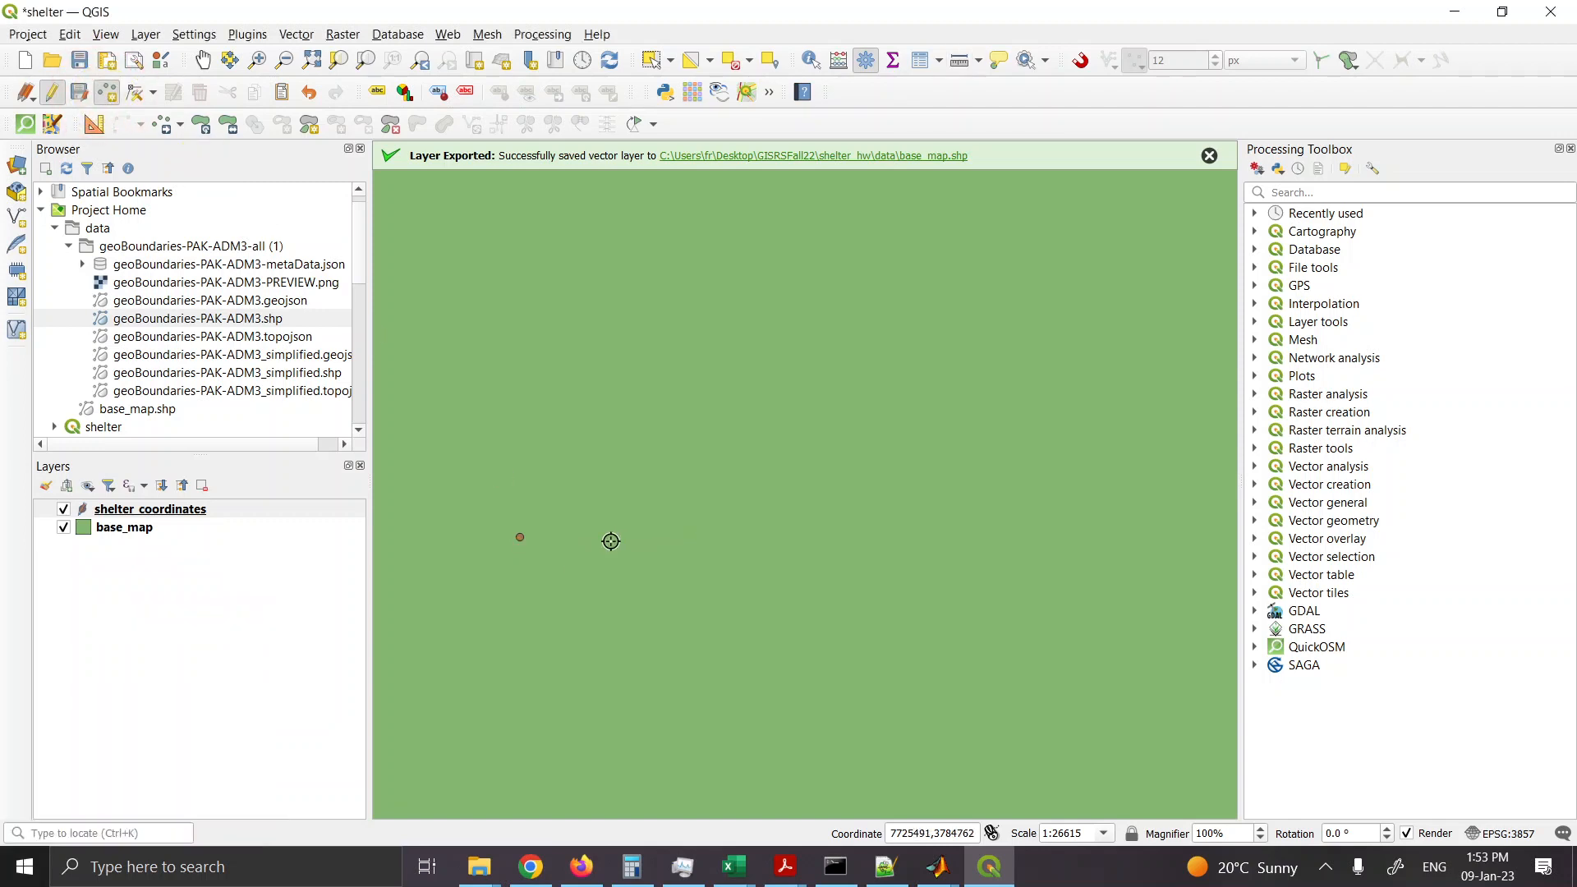
pyautogui.click(720, 540)
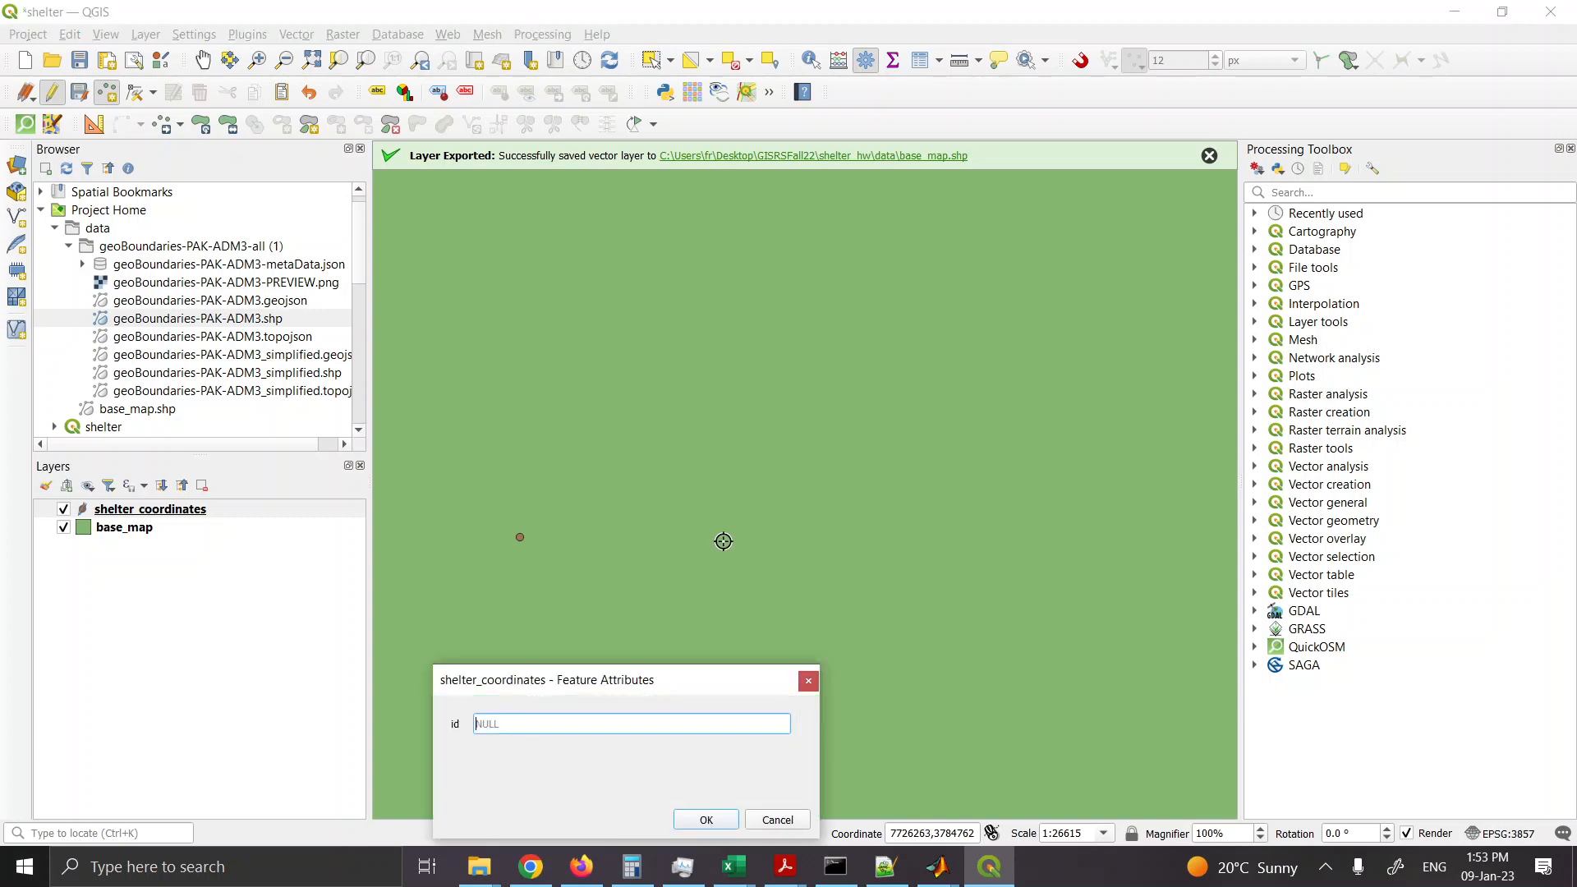
pyautogui.click(607, 724)
pyautogui.write('2')
pyautogui.click(705, 820)
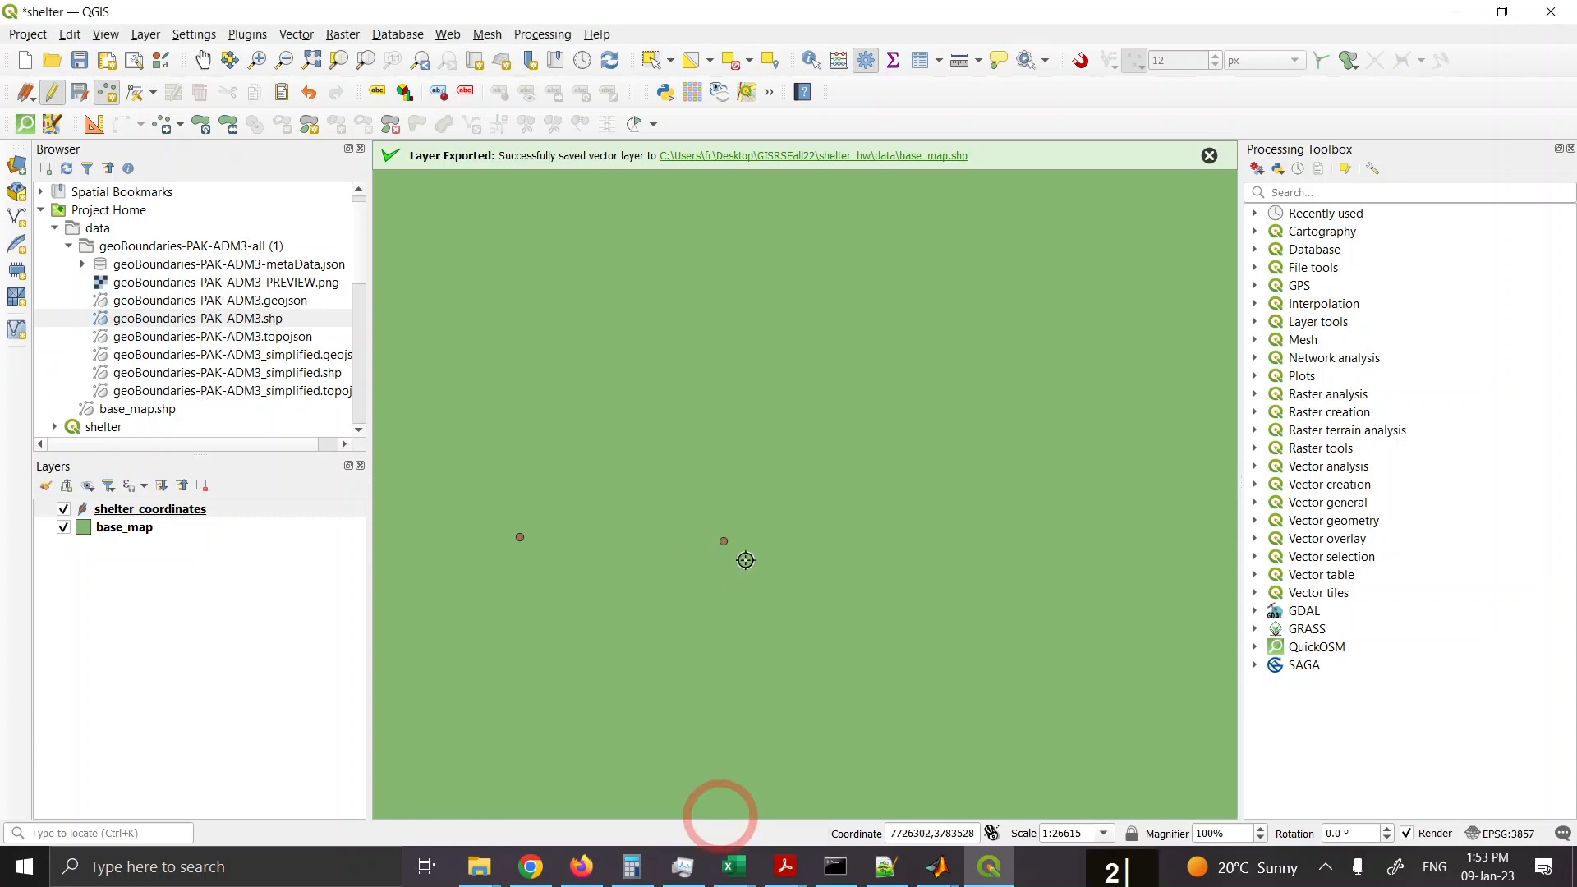
# Step: Add a shelter_coordinates point with id 3 just north of point 2, and finish editing the layer with its edits saved
pyautogui.click(727, 445)
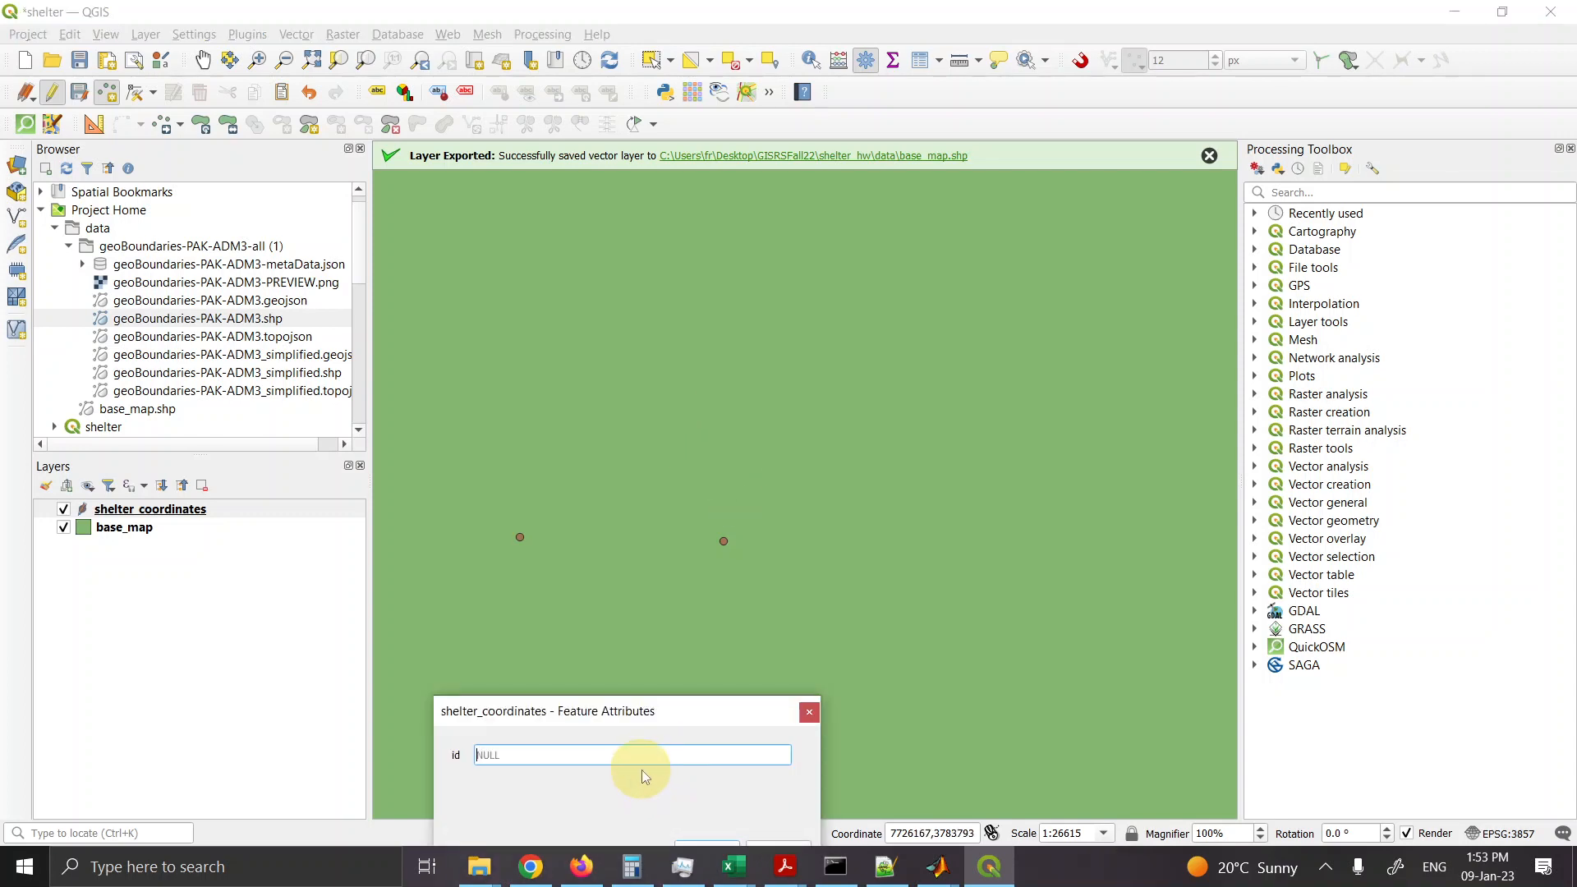
pyautogui.write('3')
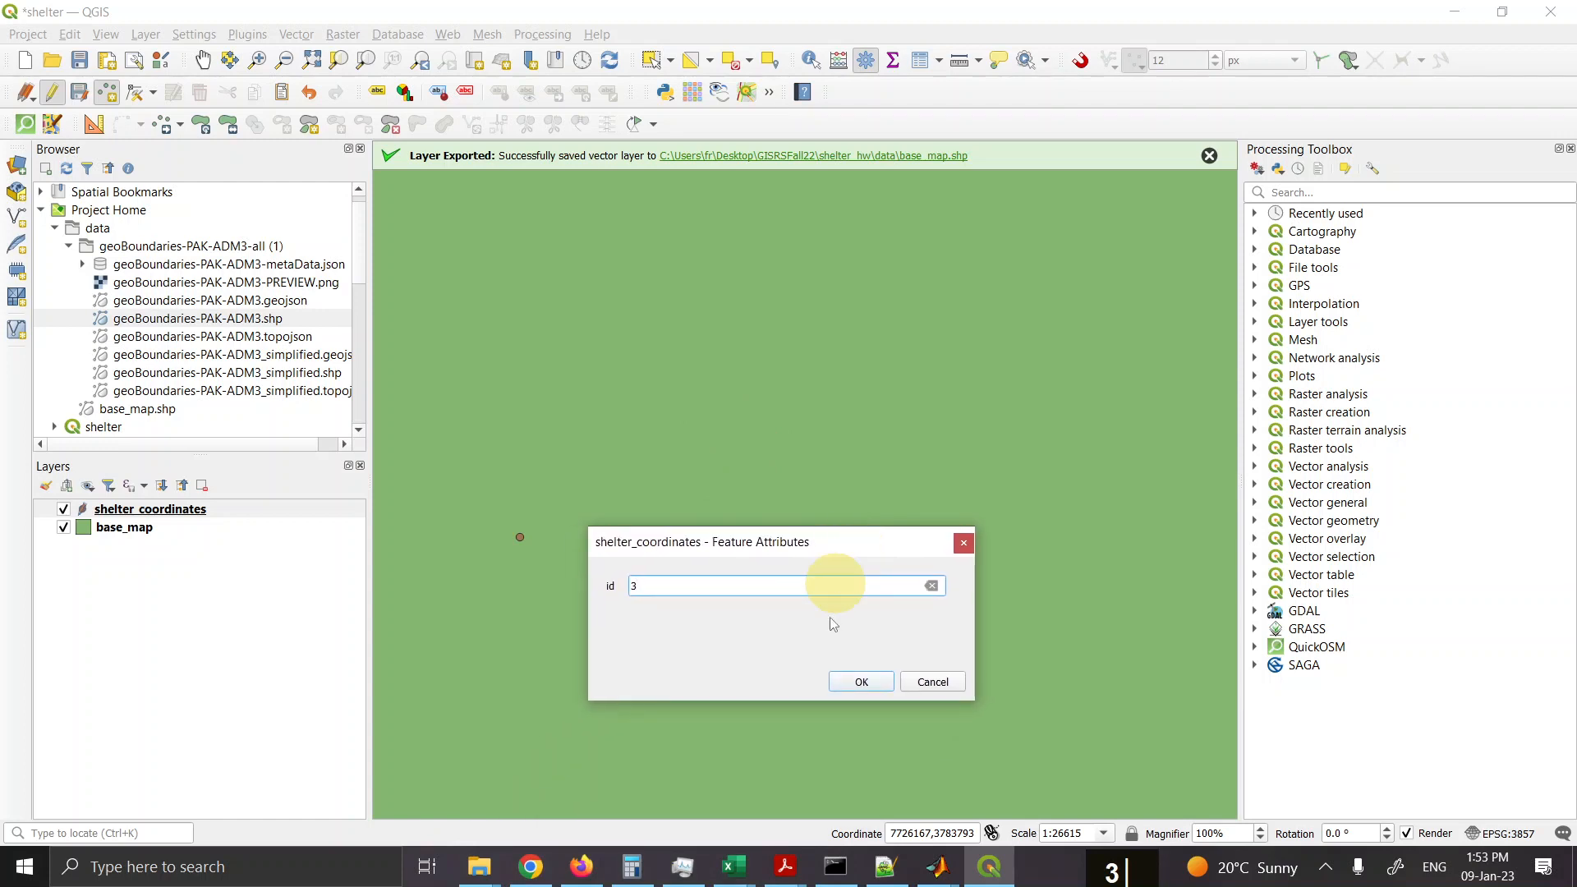
pyautogui.click(855, 690)
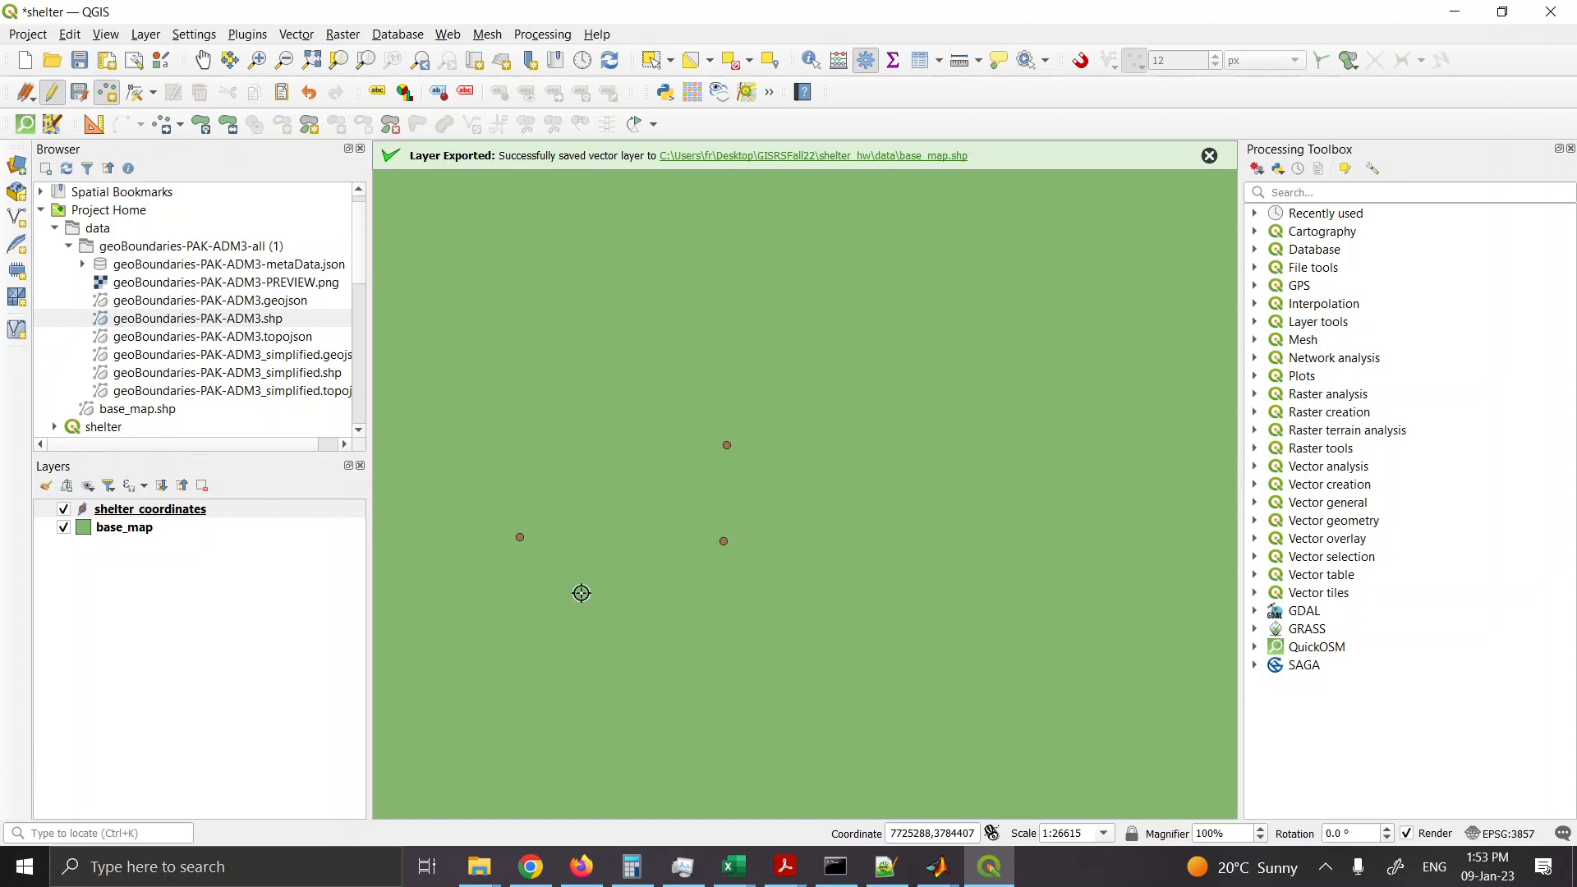
pyautogui.click(72, 95)
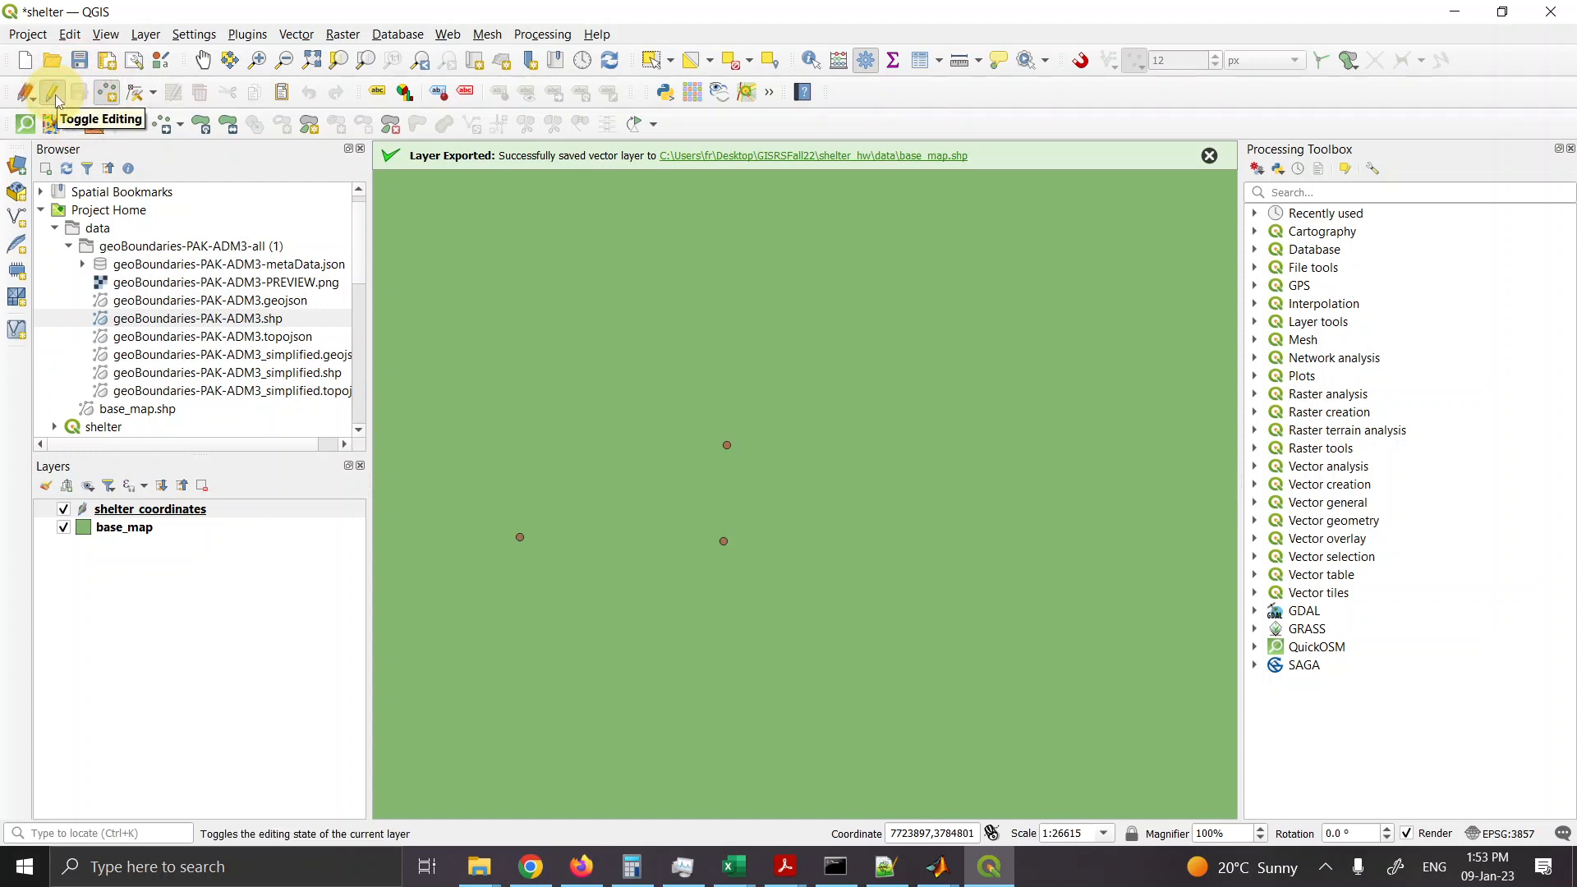
pyautogui.click(55, 96)
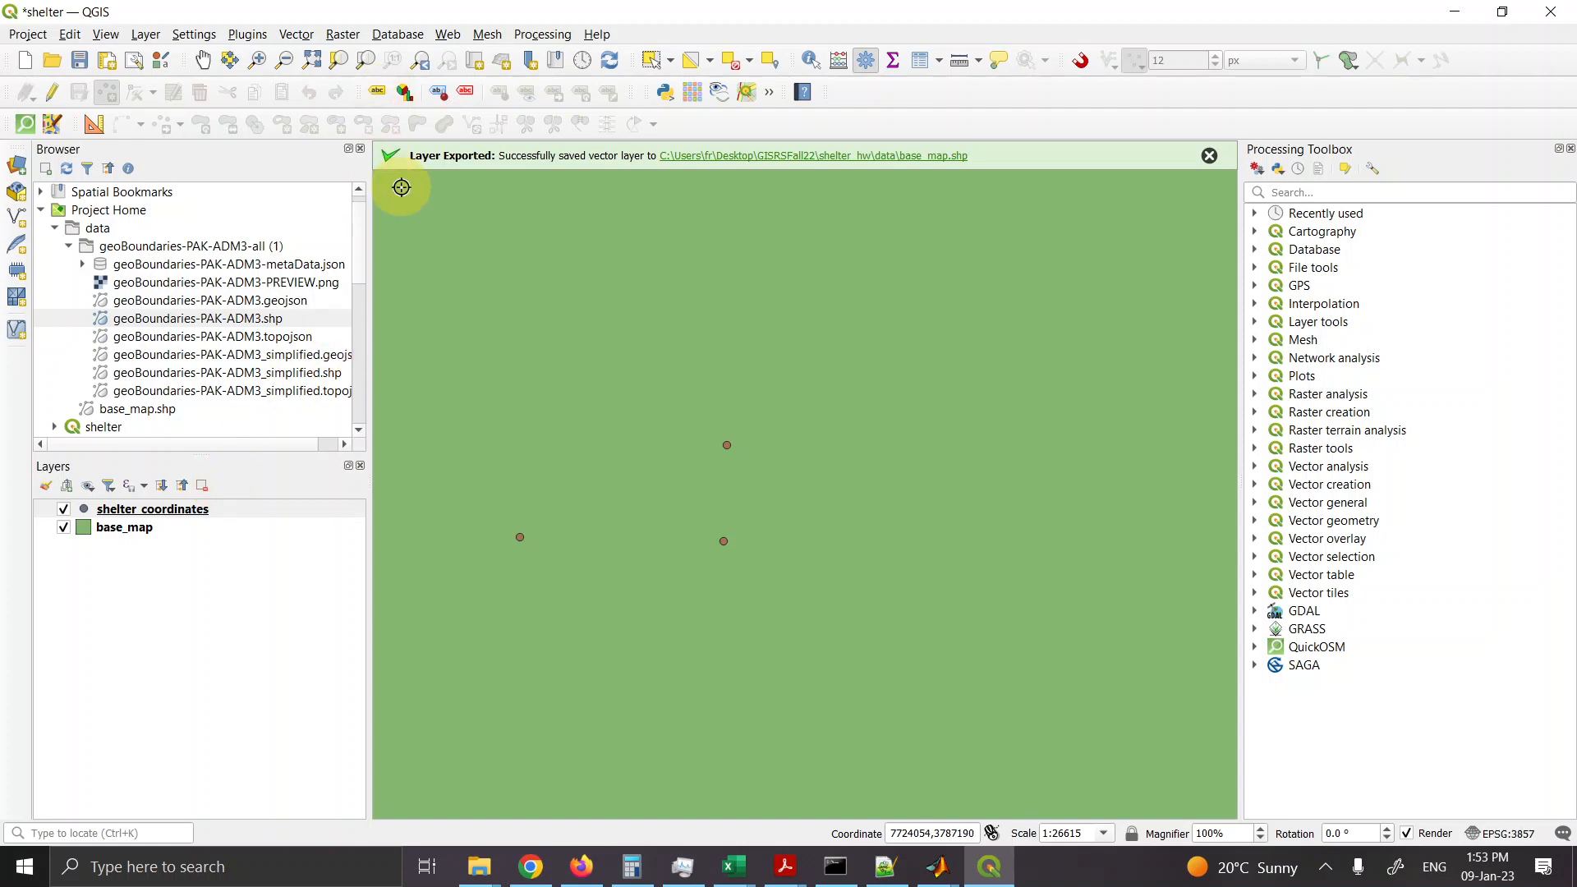
# Step: Start the Regular Points tool and draw its input extent on the map as a rectangle enclosing the three shelter points
pyautogui.click(296, 34)
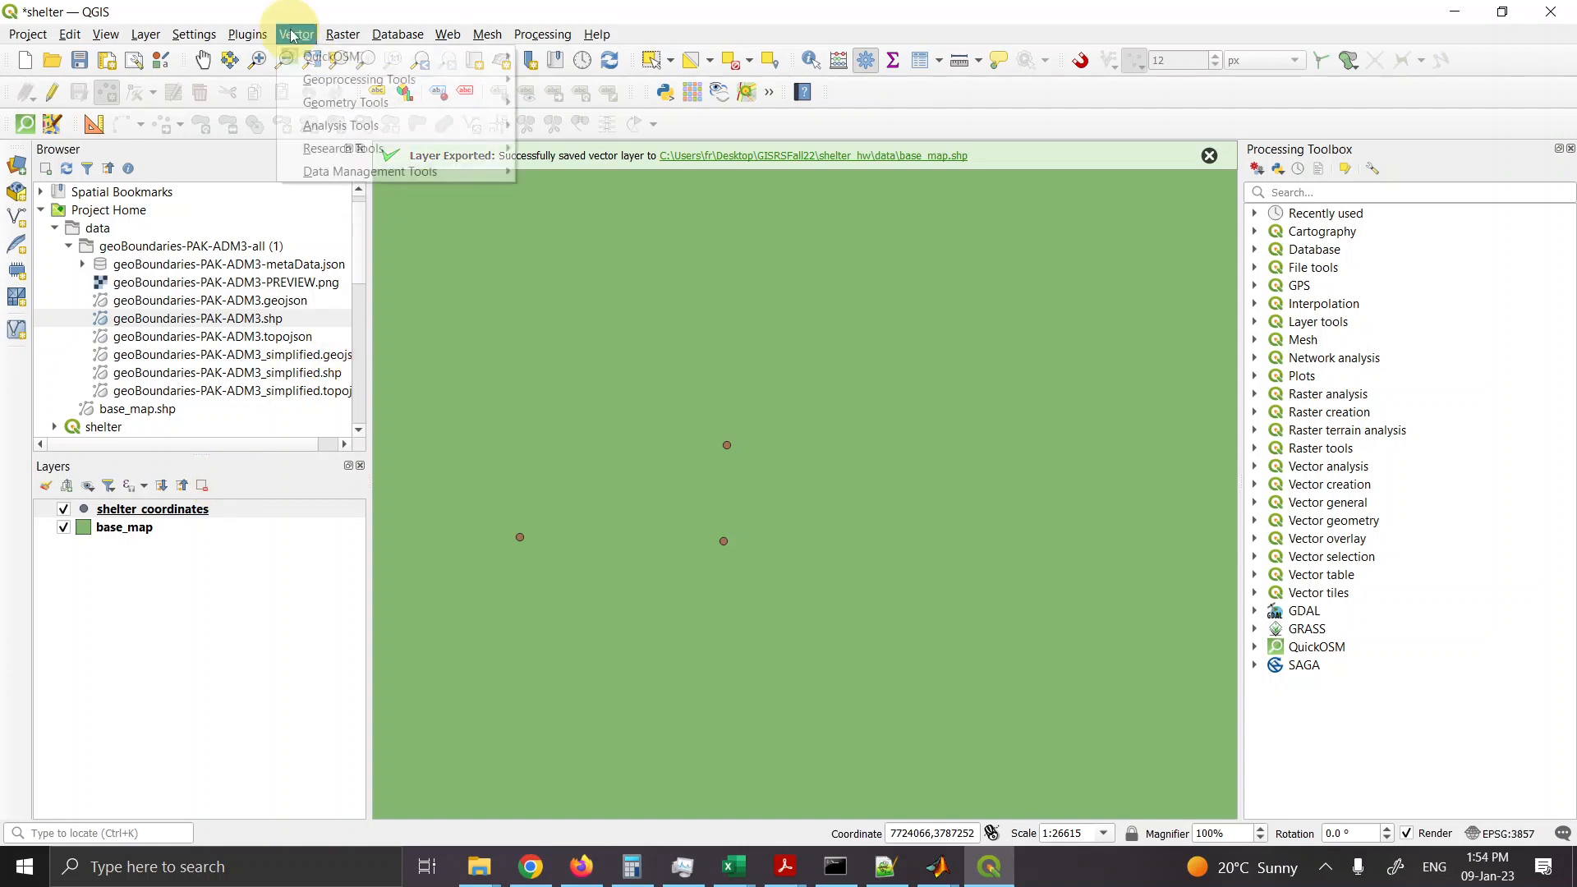
pyautogui.moveTo(409, 150)
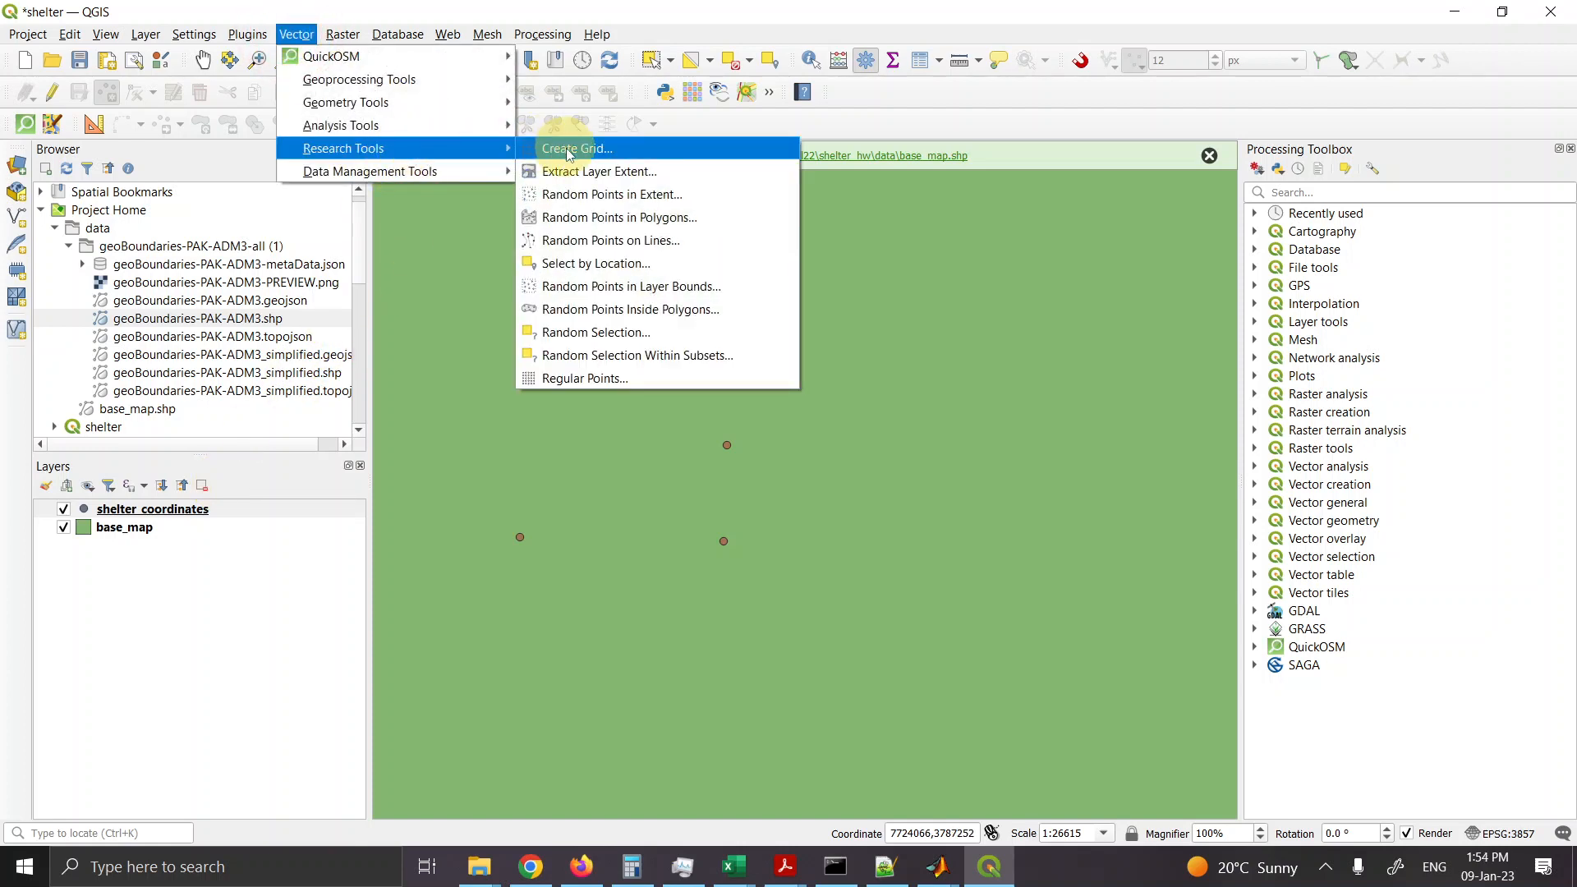
pyautogui.click(603, 384)
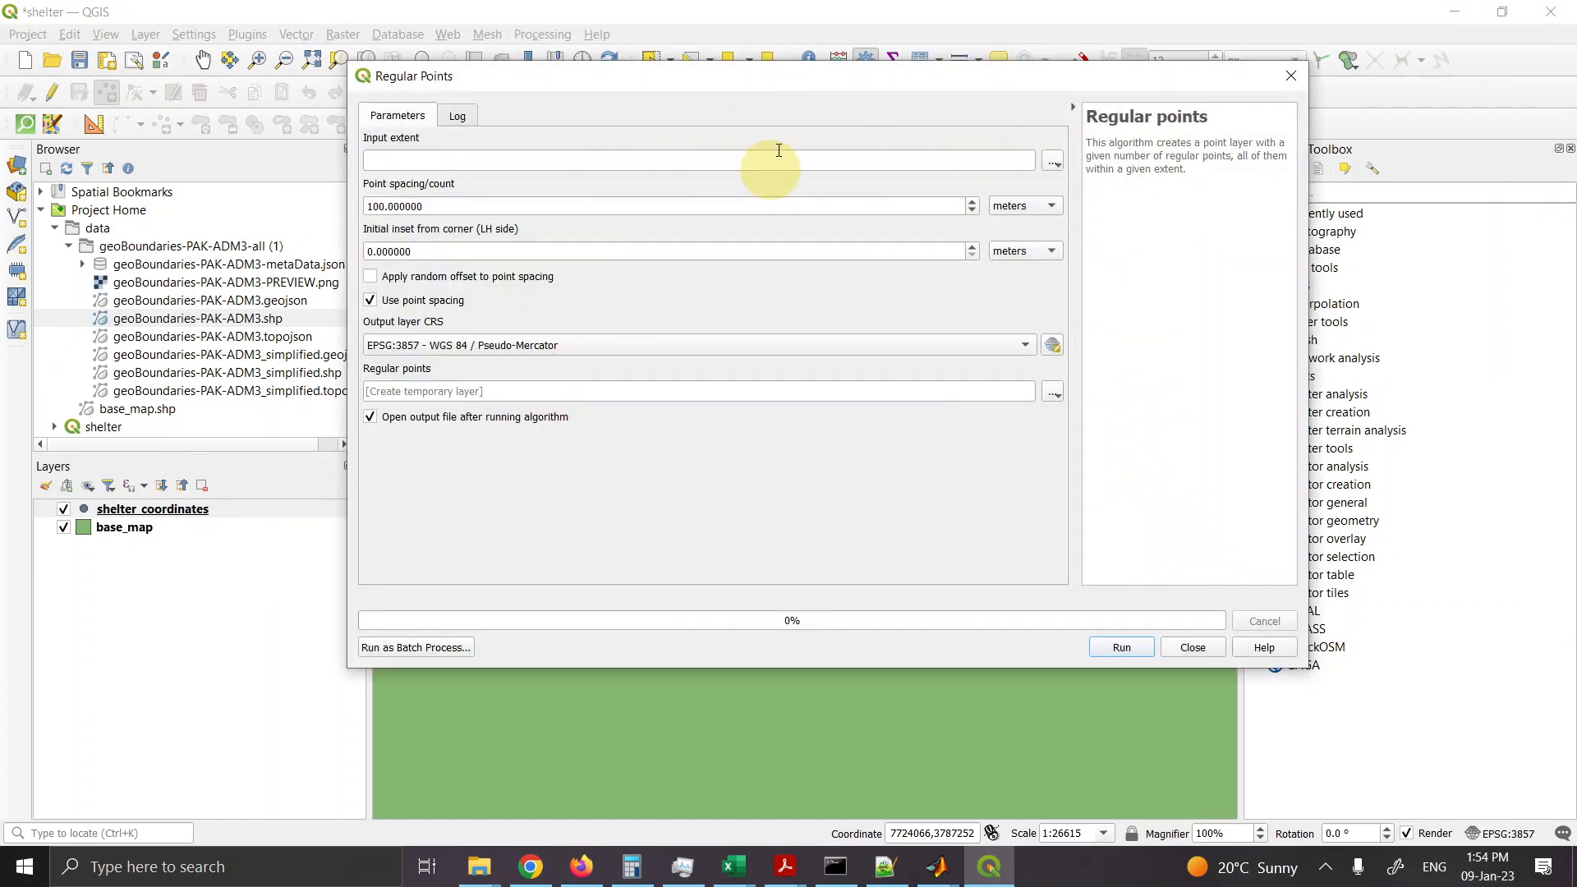
pyautogui.moveTo(801, 73); pyautogui.dragTo(1408, 176)
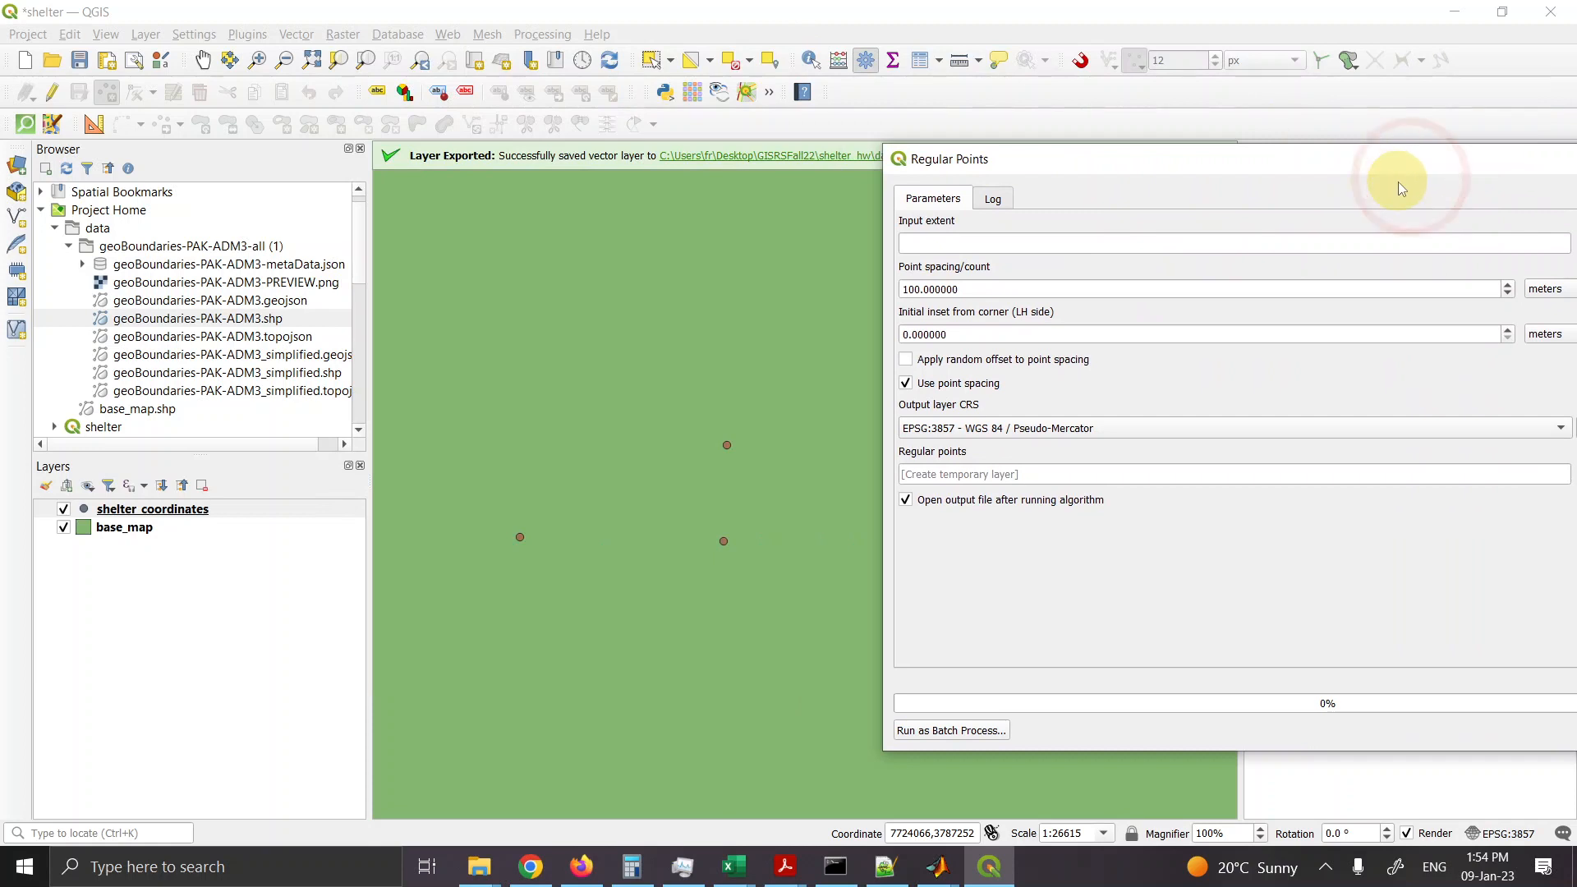
pyautogui.moveTo(1284, 164); pyautogui.dragTo(915, 176)
pyautogui.click(1222, 261)
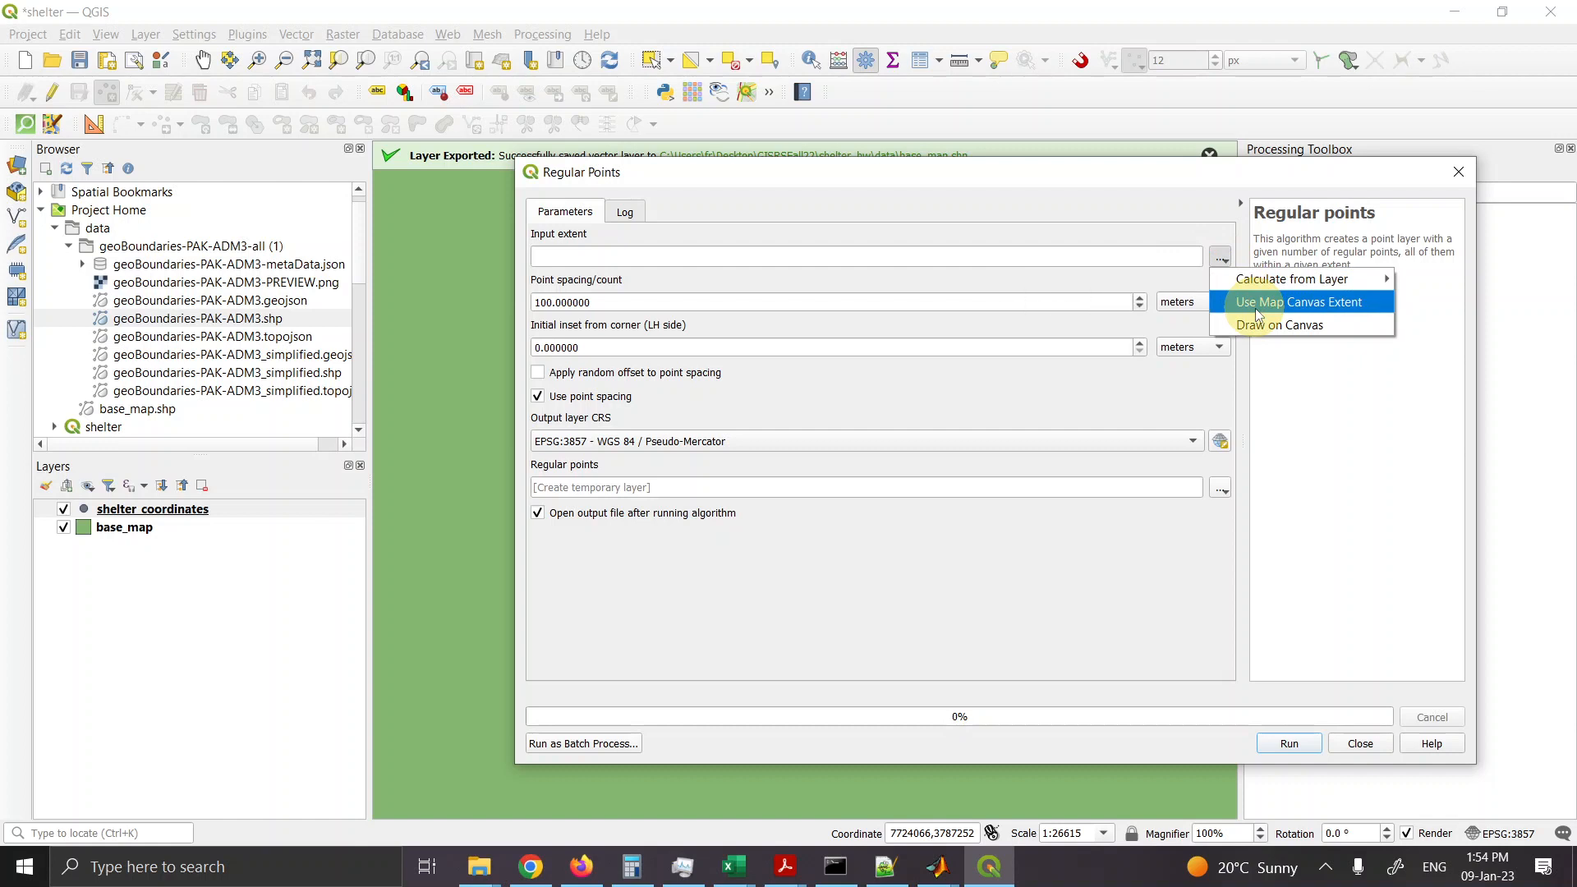
pyautogui.moveTo(1271, 294)
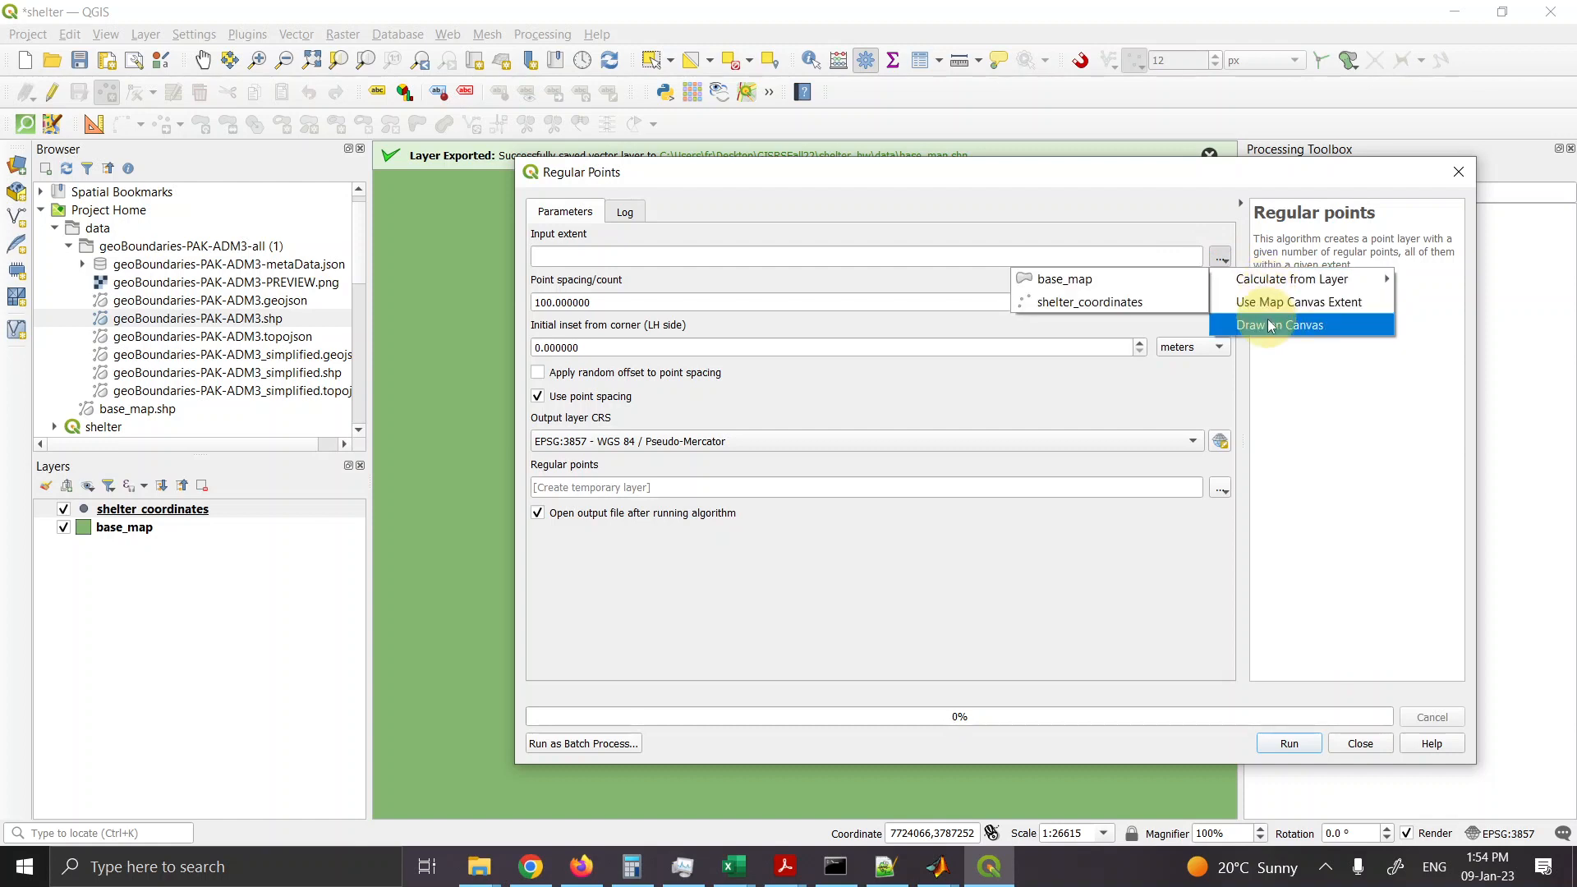
pyautogui.click(1271, 326)
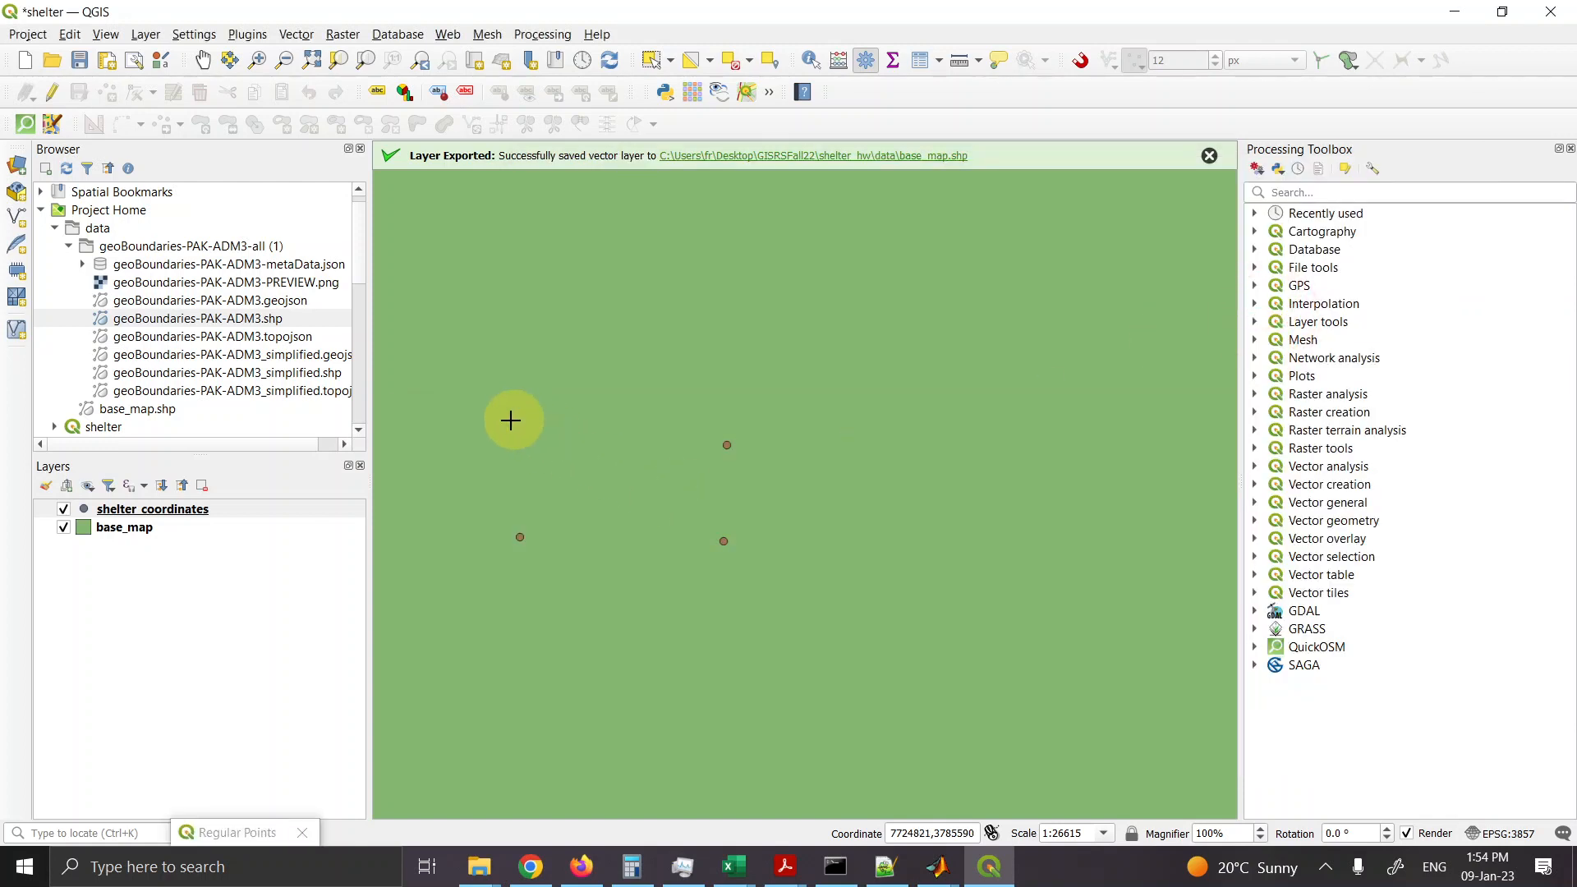
pyautogui.moveTo(508, 422); pyautogui.dragTo(745, 565)
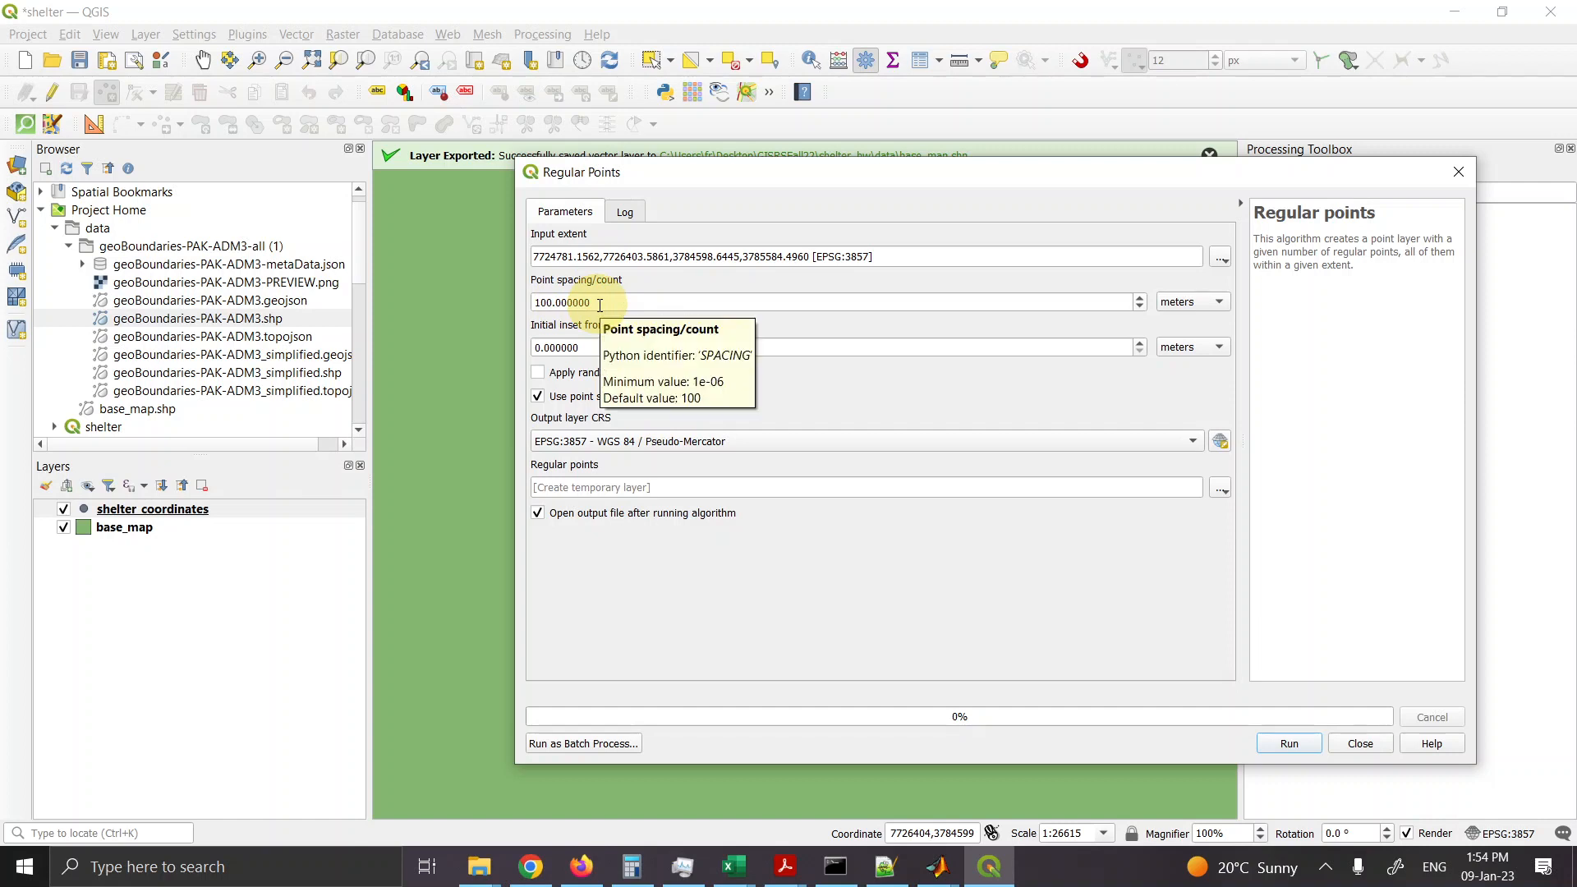
# Step: Set the point spacing to 500 meters and choose the GISRSFall22/shelter_hw/data folder as the output file location
pyautogui.moveTo(612, 304); pyautogui.dragTo(498, 302)
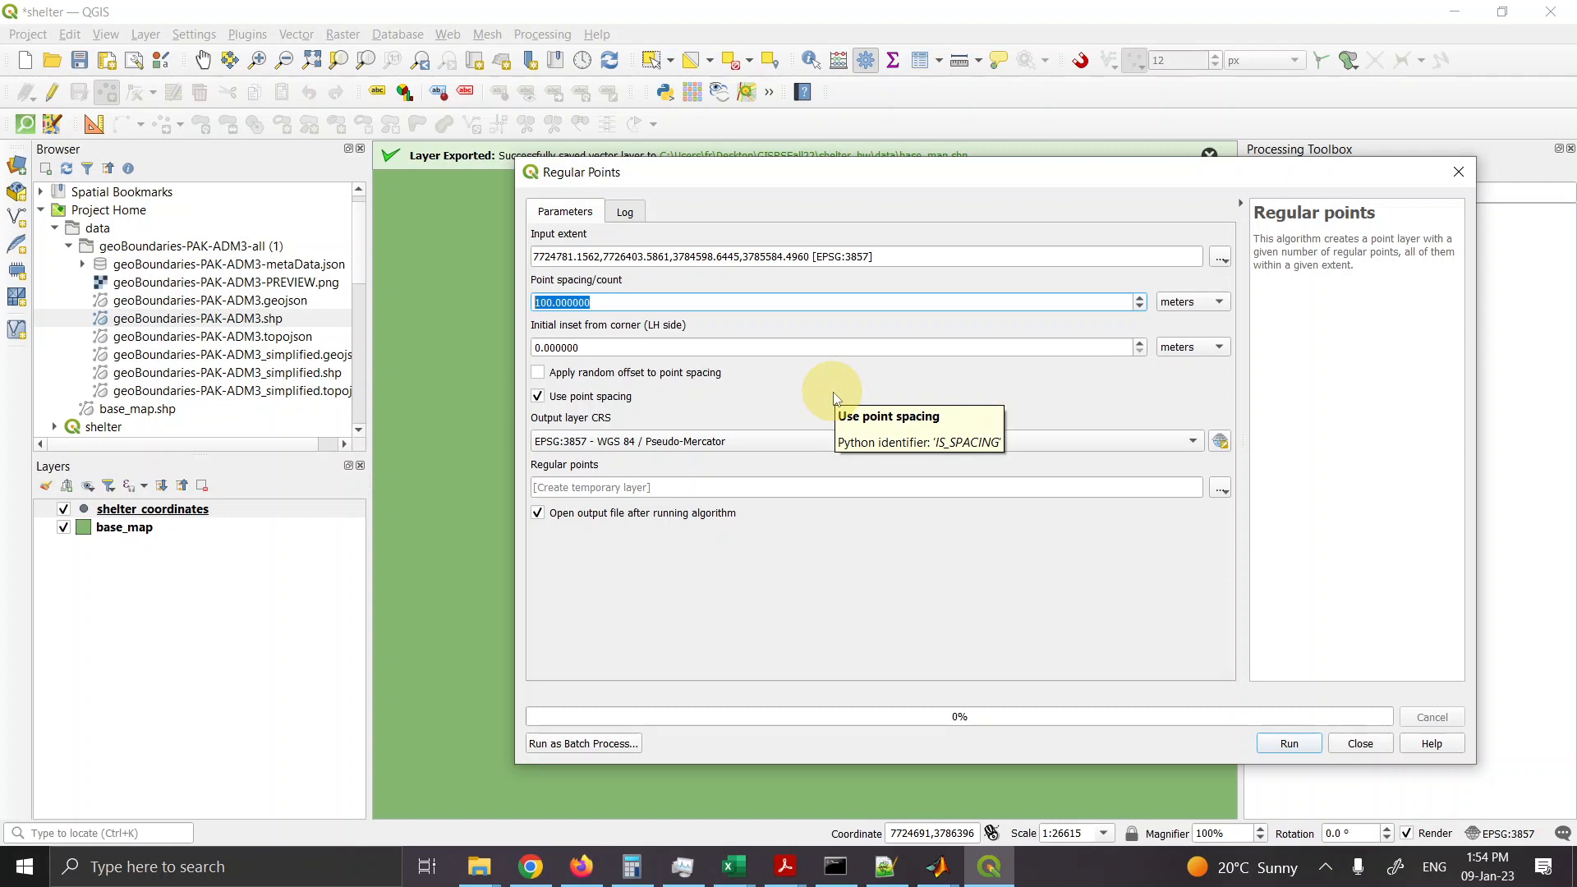
pyautogui.write('500')
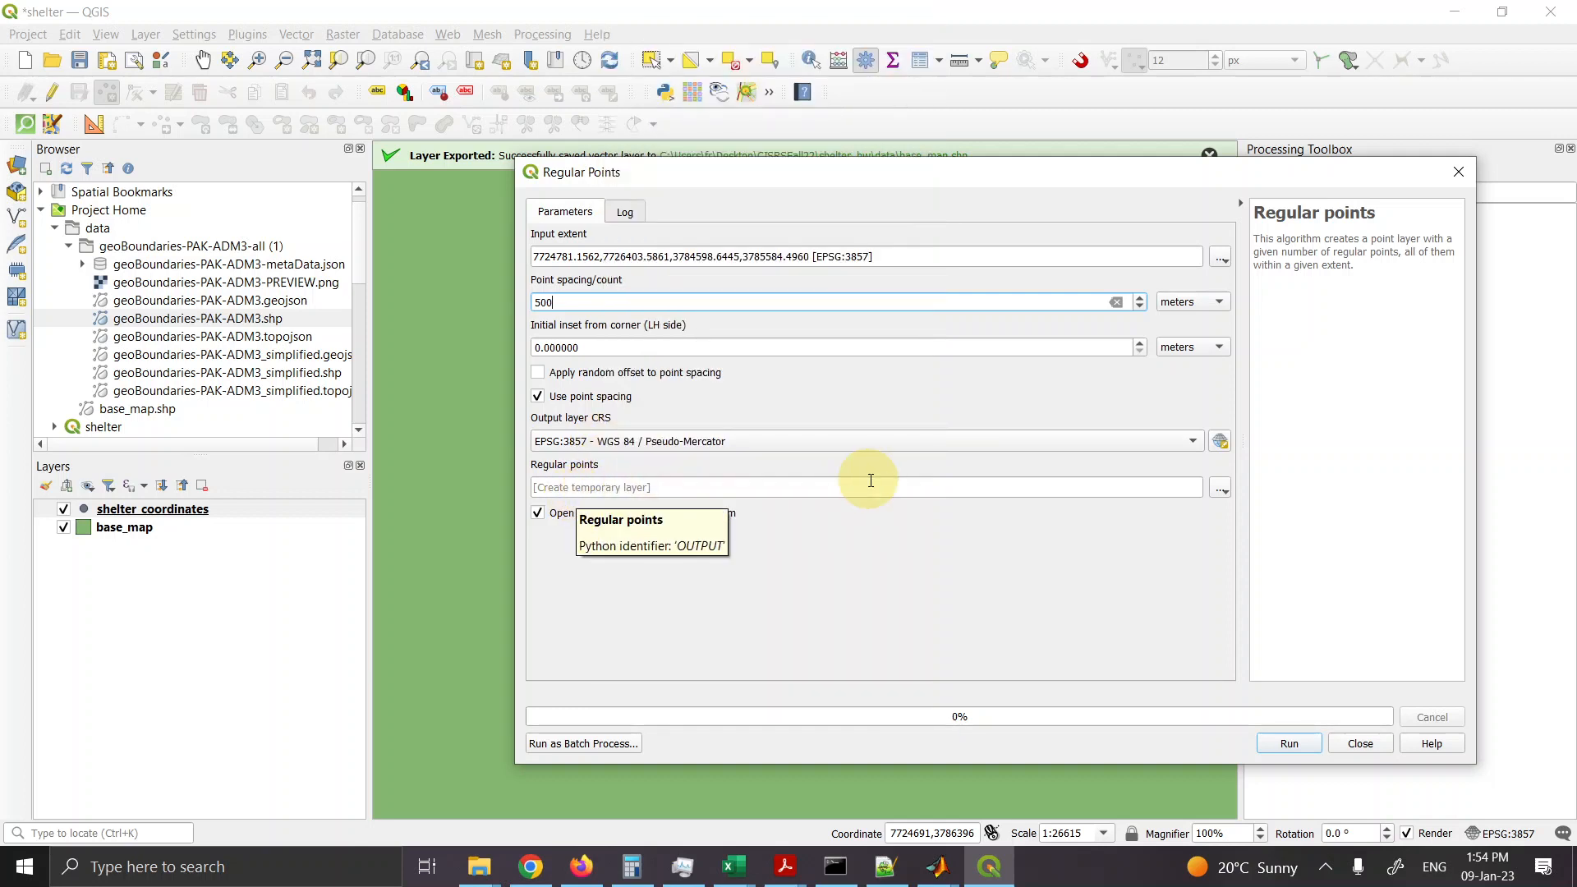
pyautogui.click(1230, 490)
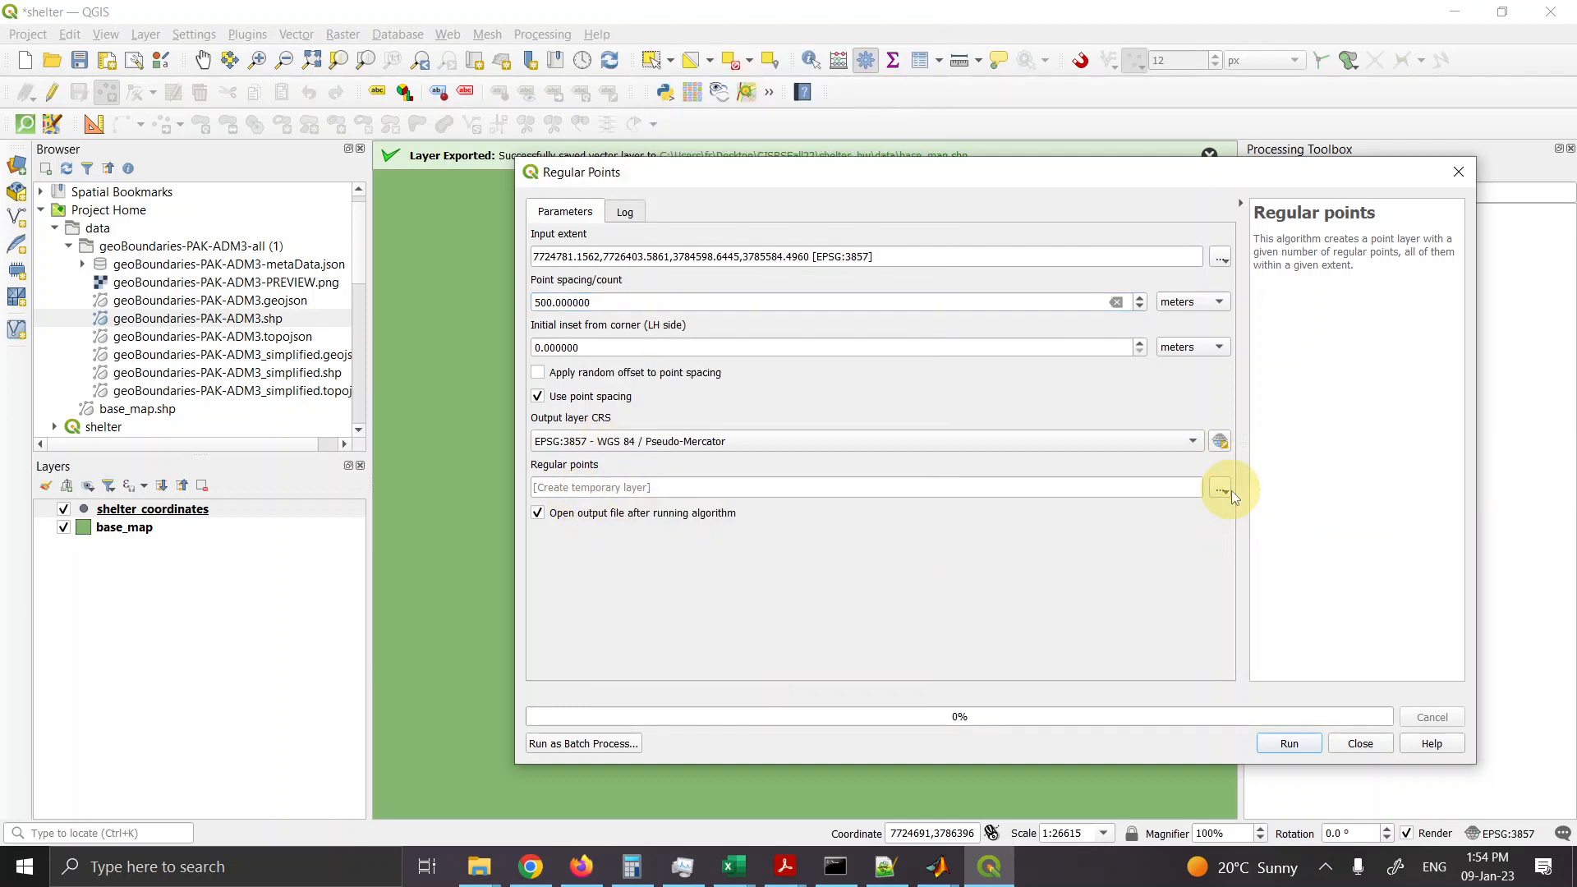
pyautogui.click(1226, 490)
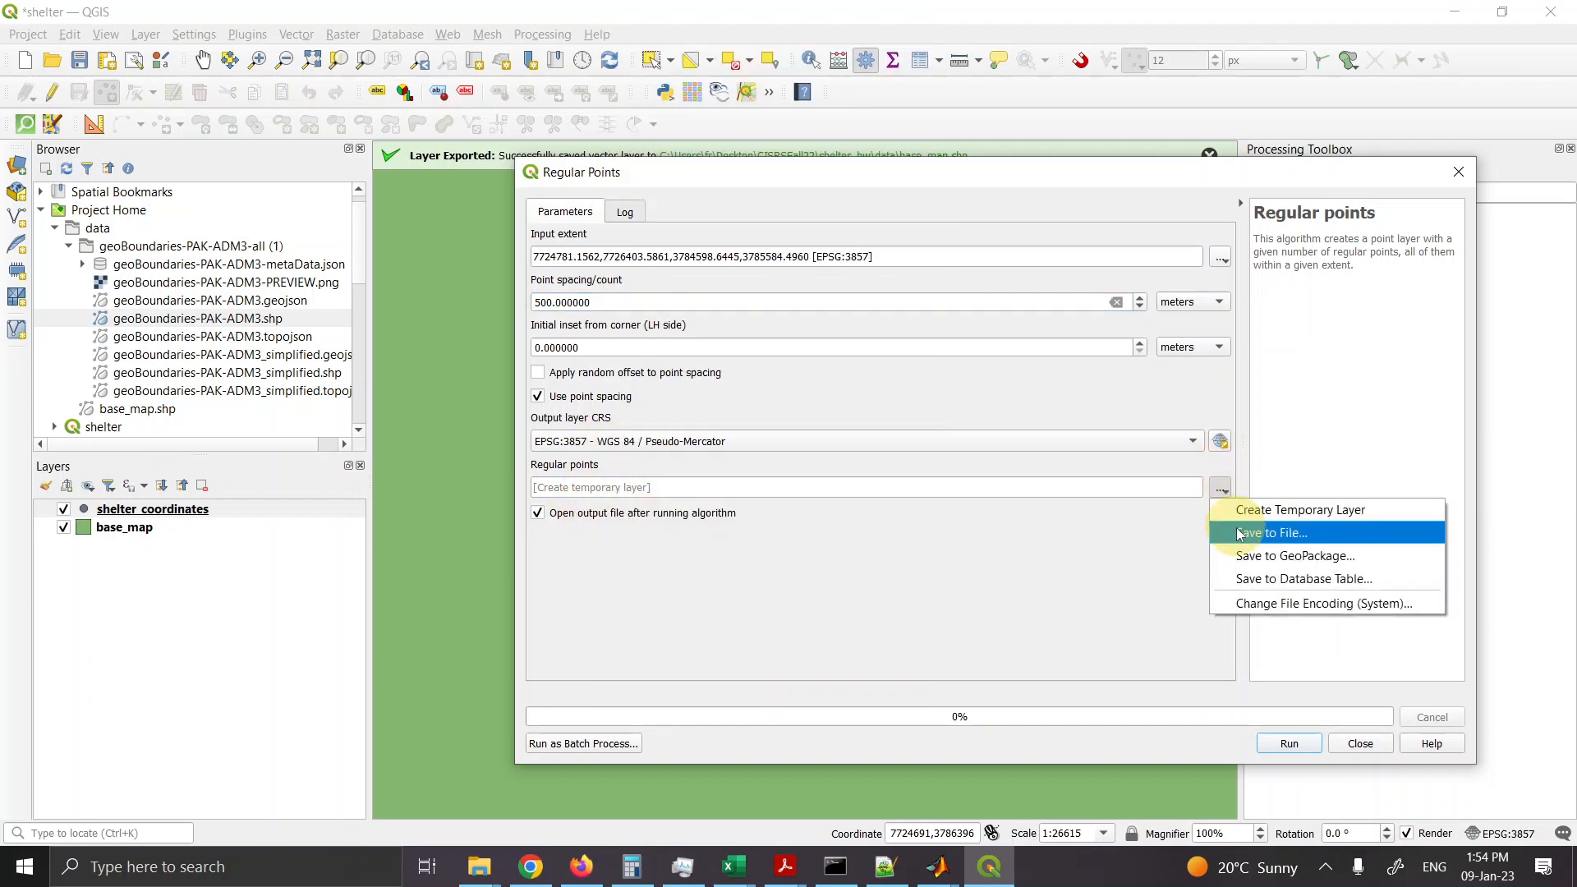
pyautogui.click(1237, 528)
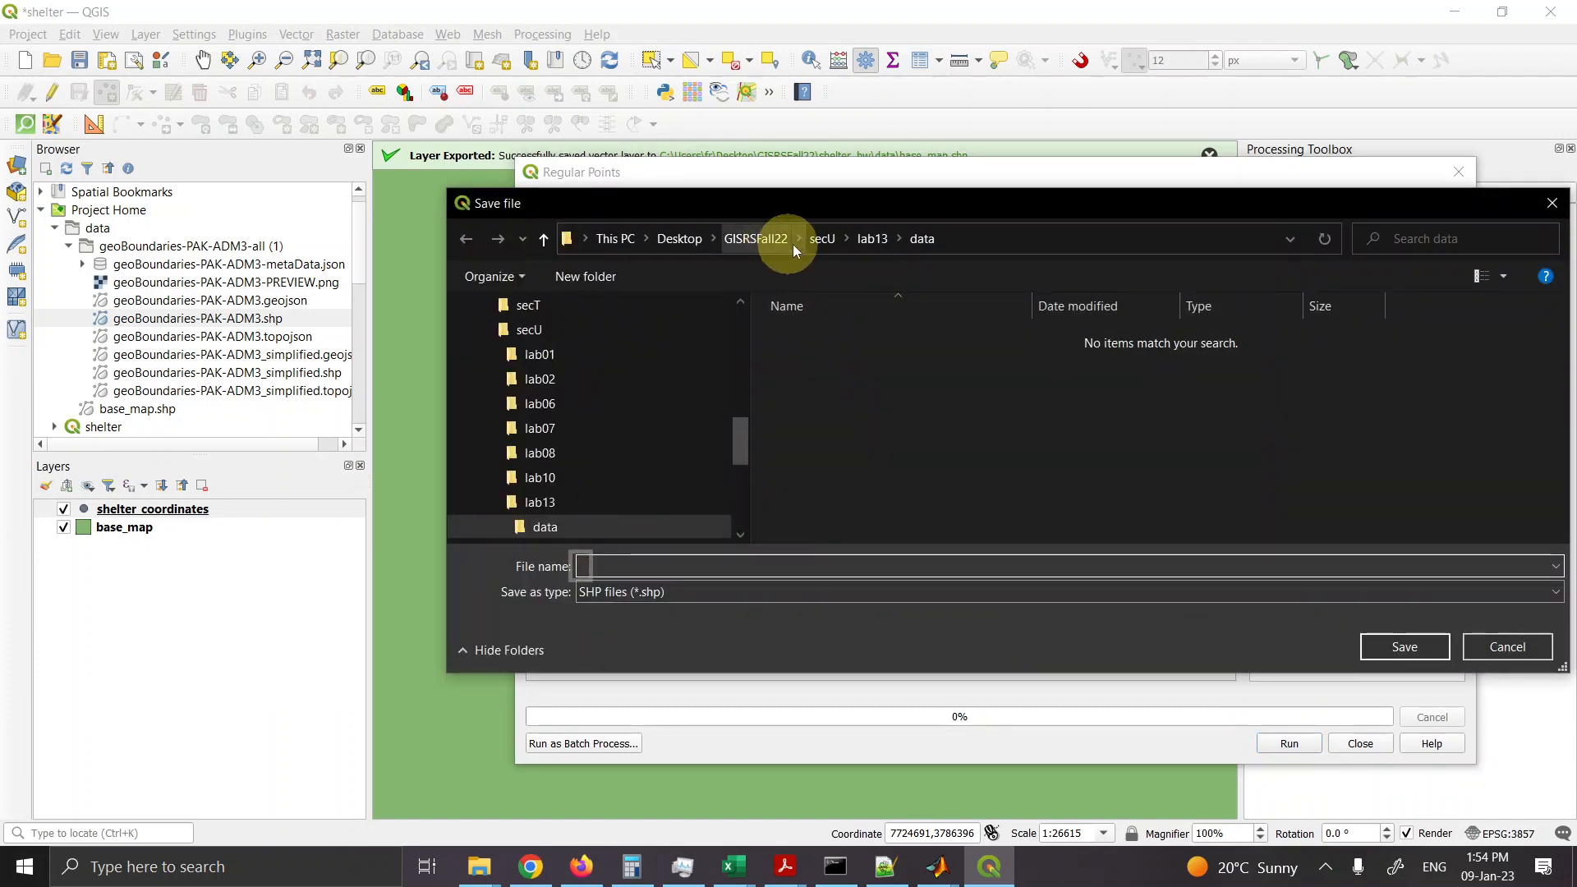
pyautogui.click(756, 240)
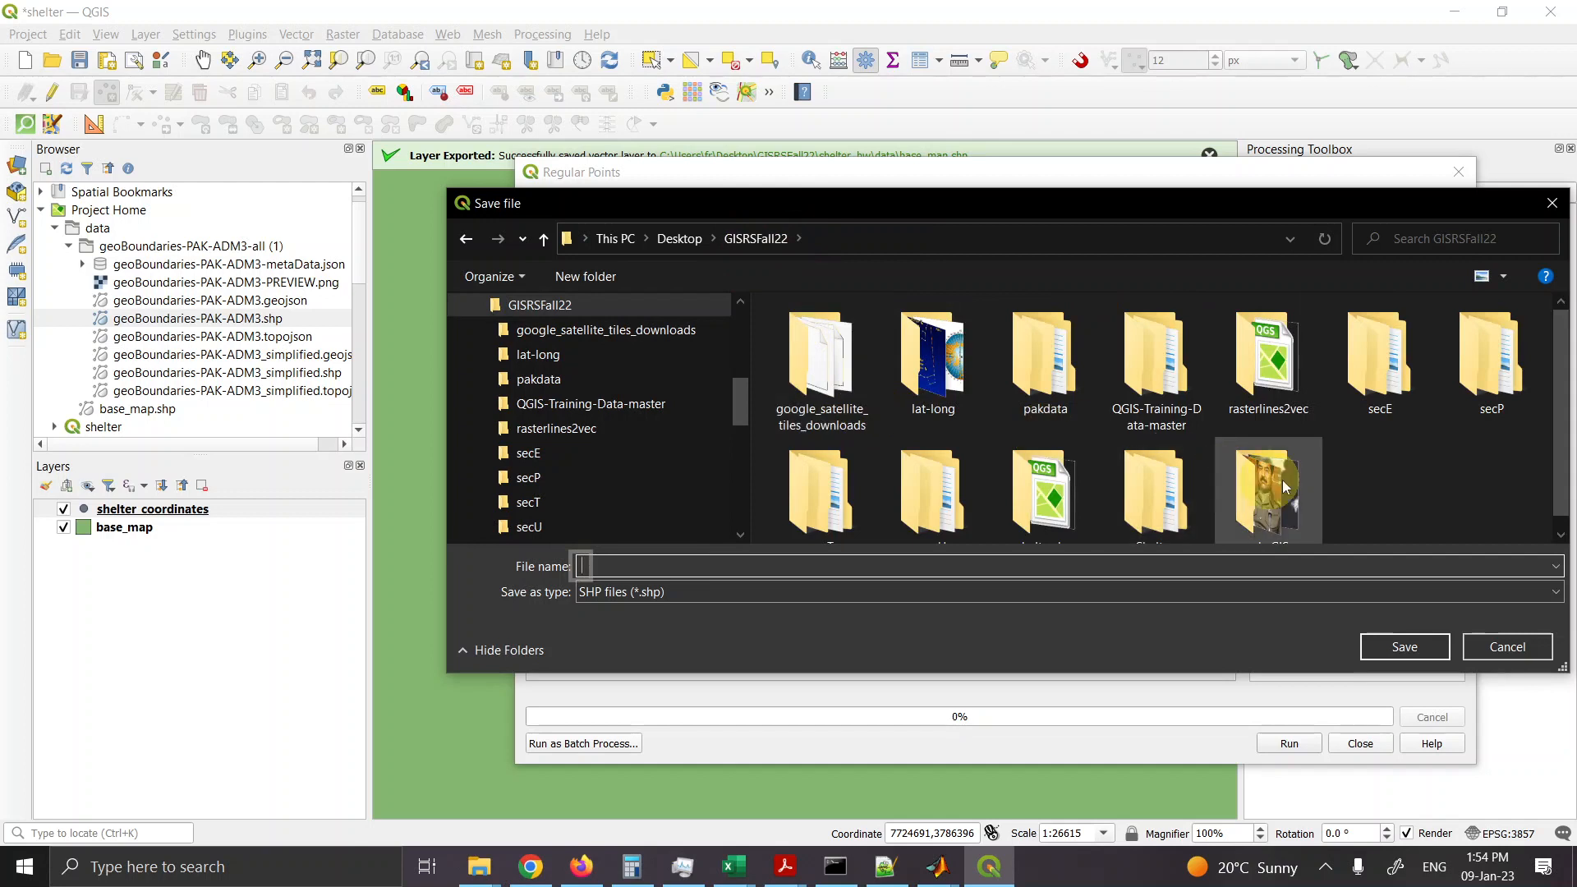
pyautogui.scroll(-1, 1397, 436)
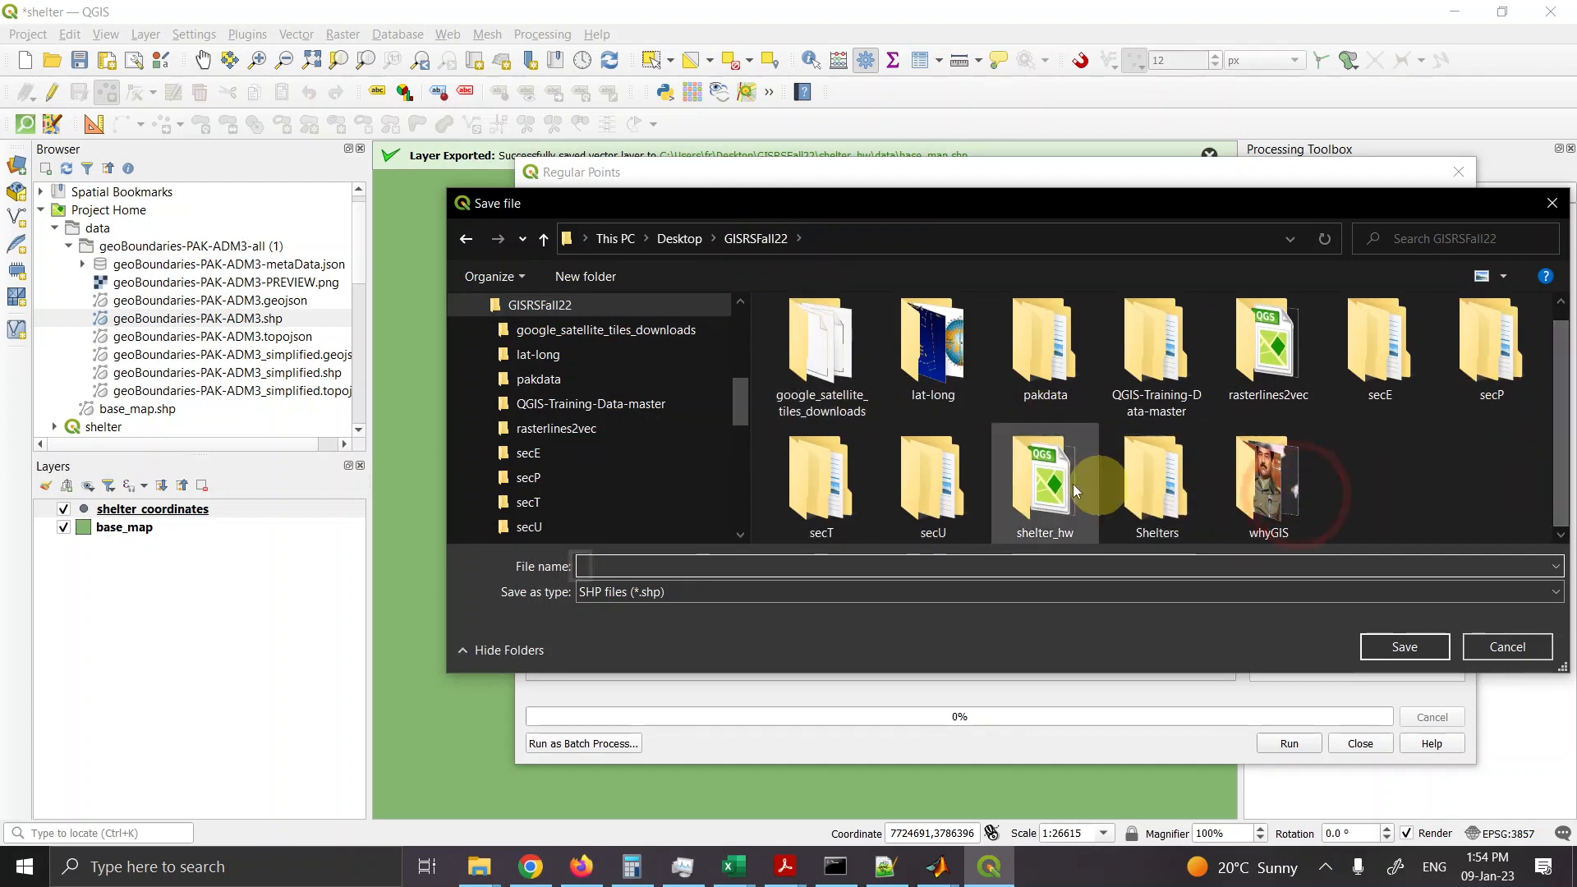
pyautogui.click(1039, 484)
pyautogui.doubleClick(1037, 484)
pyautogui.doubleClick(850, 338)
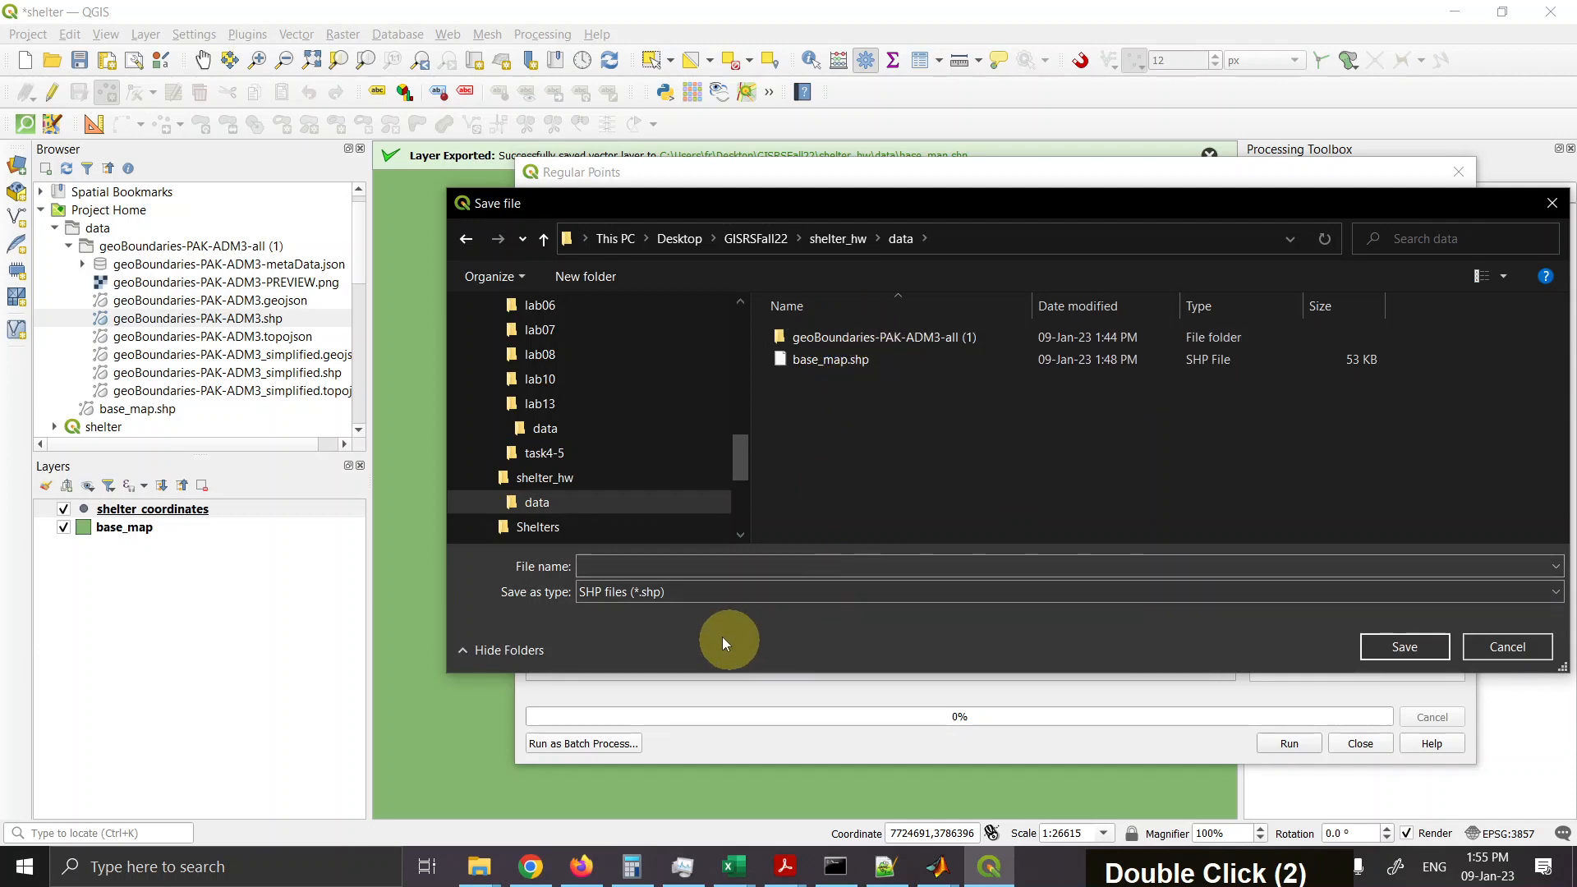
# Step: Save the output as the shapefile shelter_coordinates_01, run Regular Points and close its dialog
pyautogui.click(651, 566)
pyautogui.write('s')
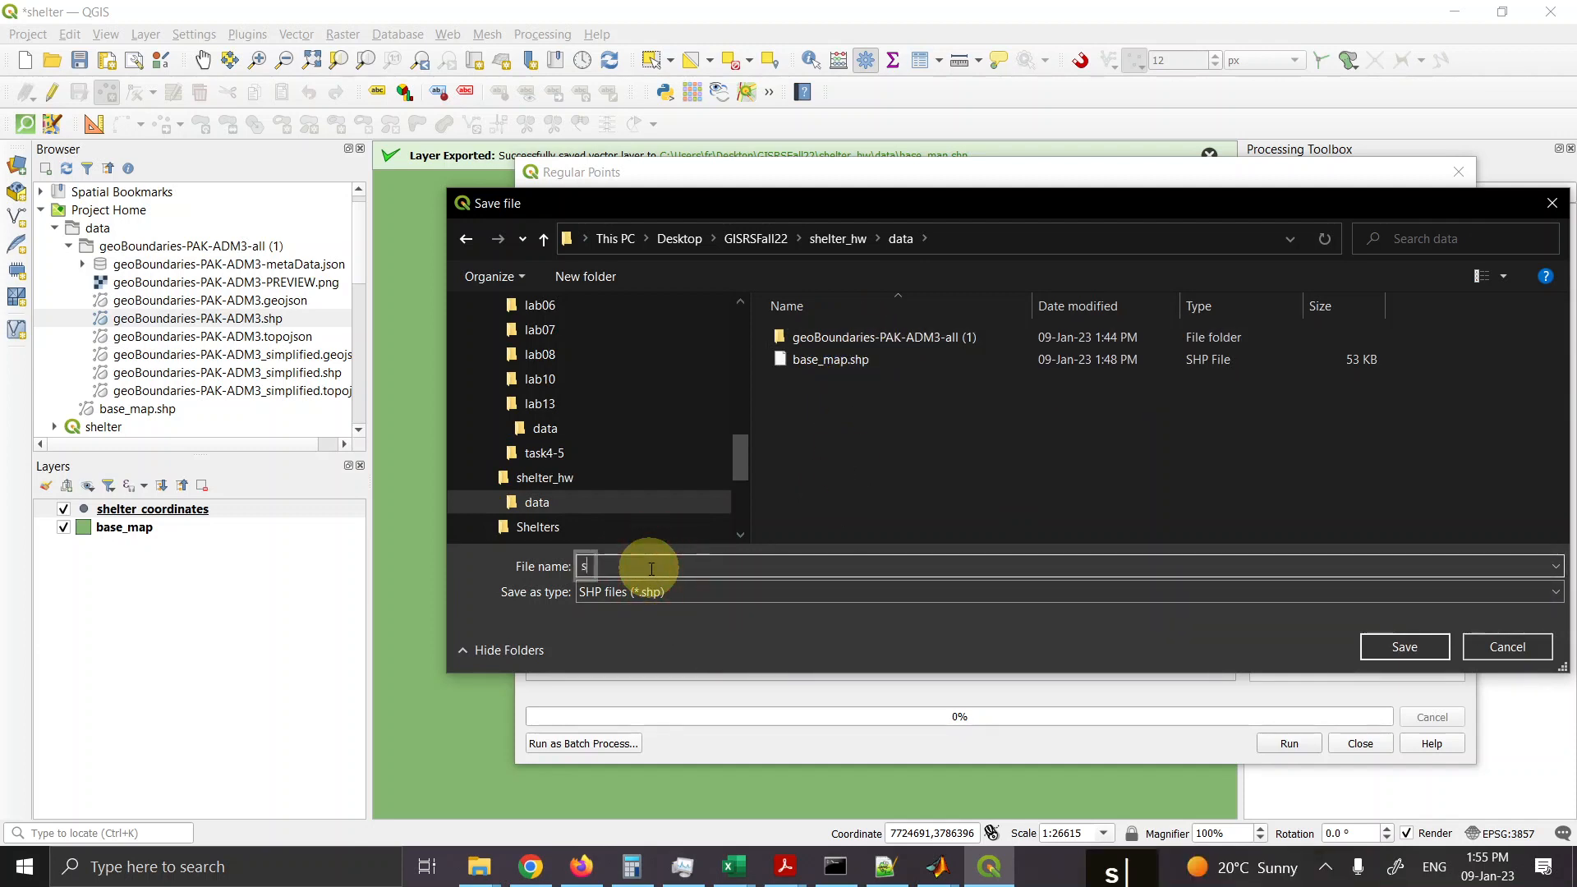
pyautogui.write('helter')
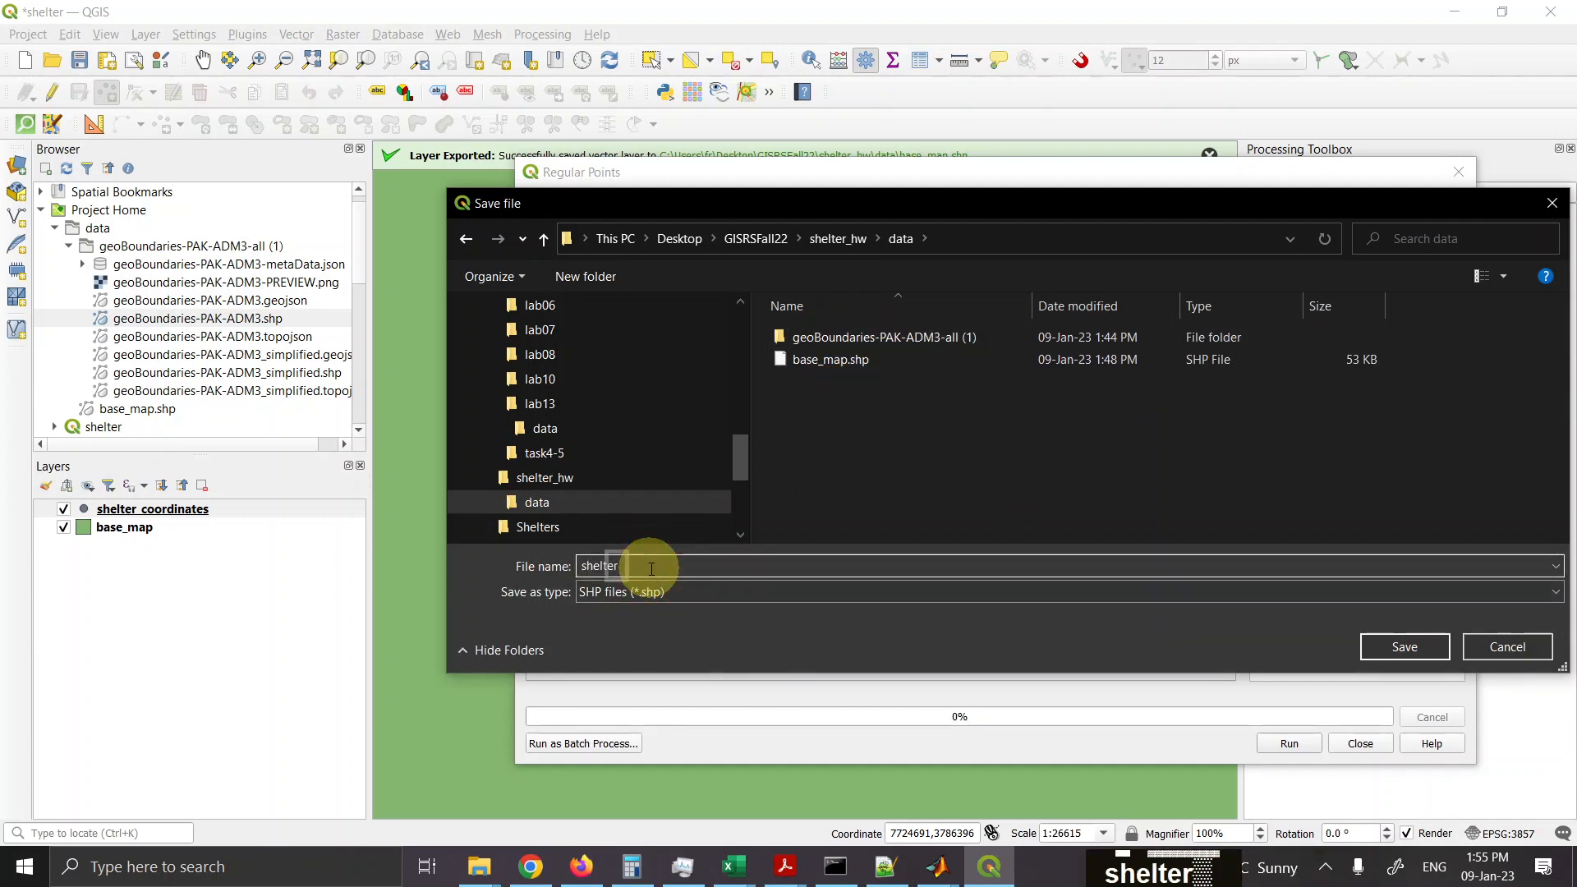
pyautogui.write('_coor')
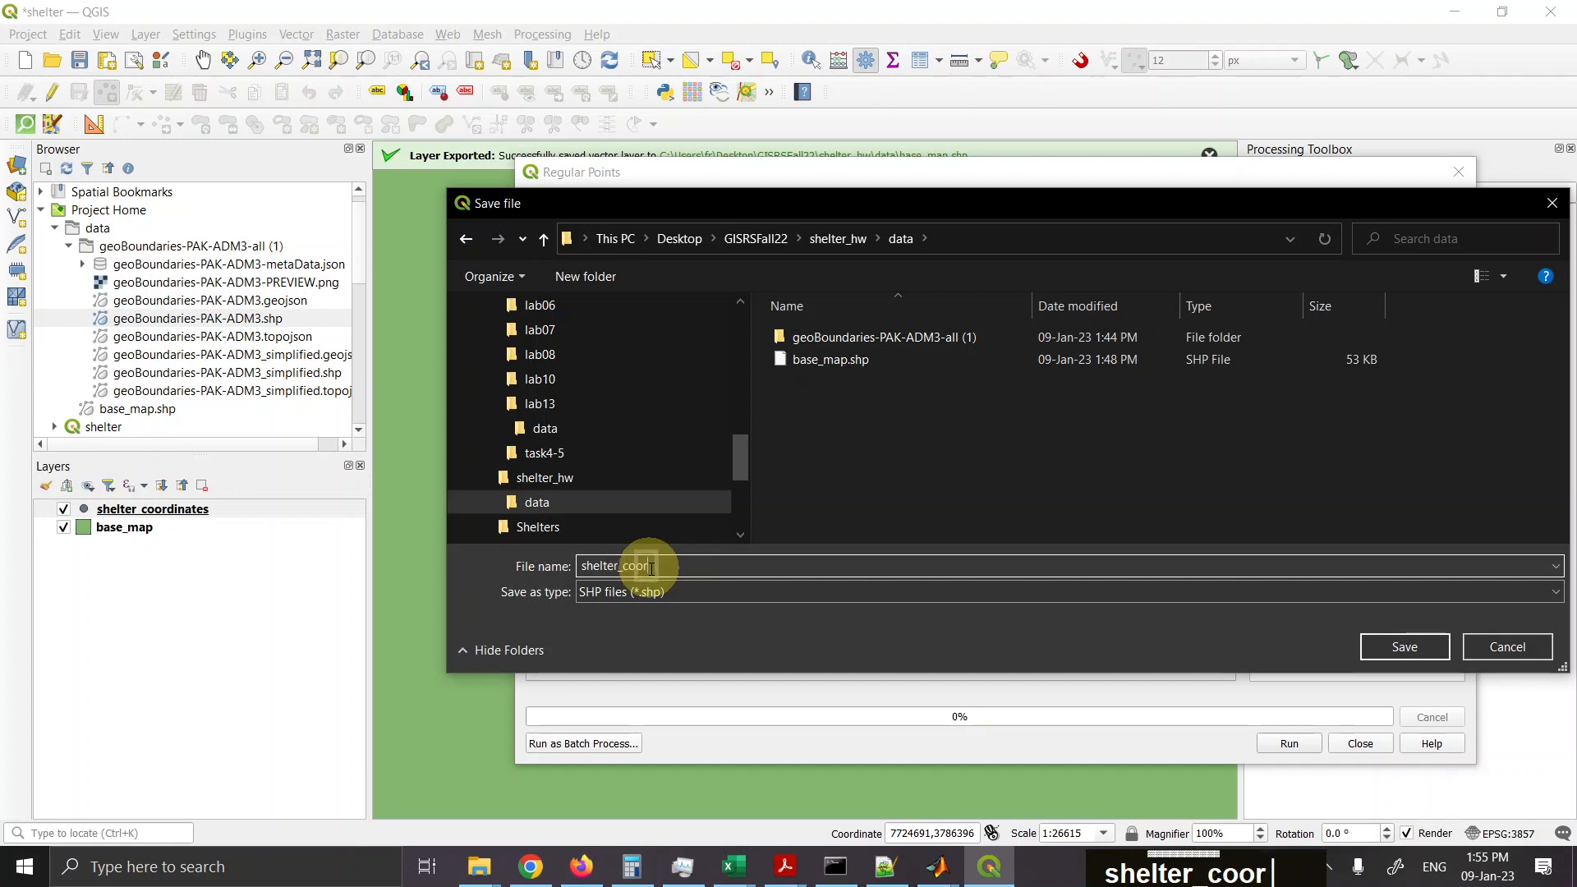
pyautogui.write('dinates')
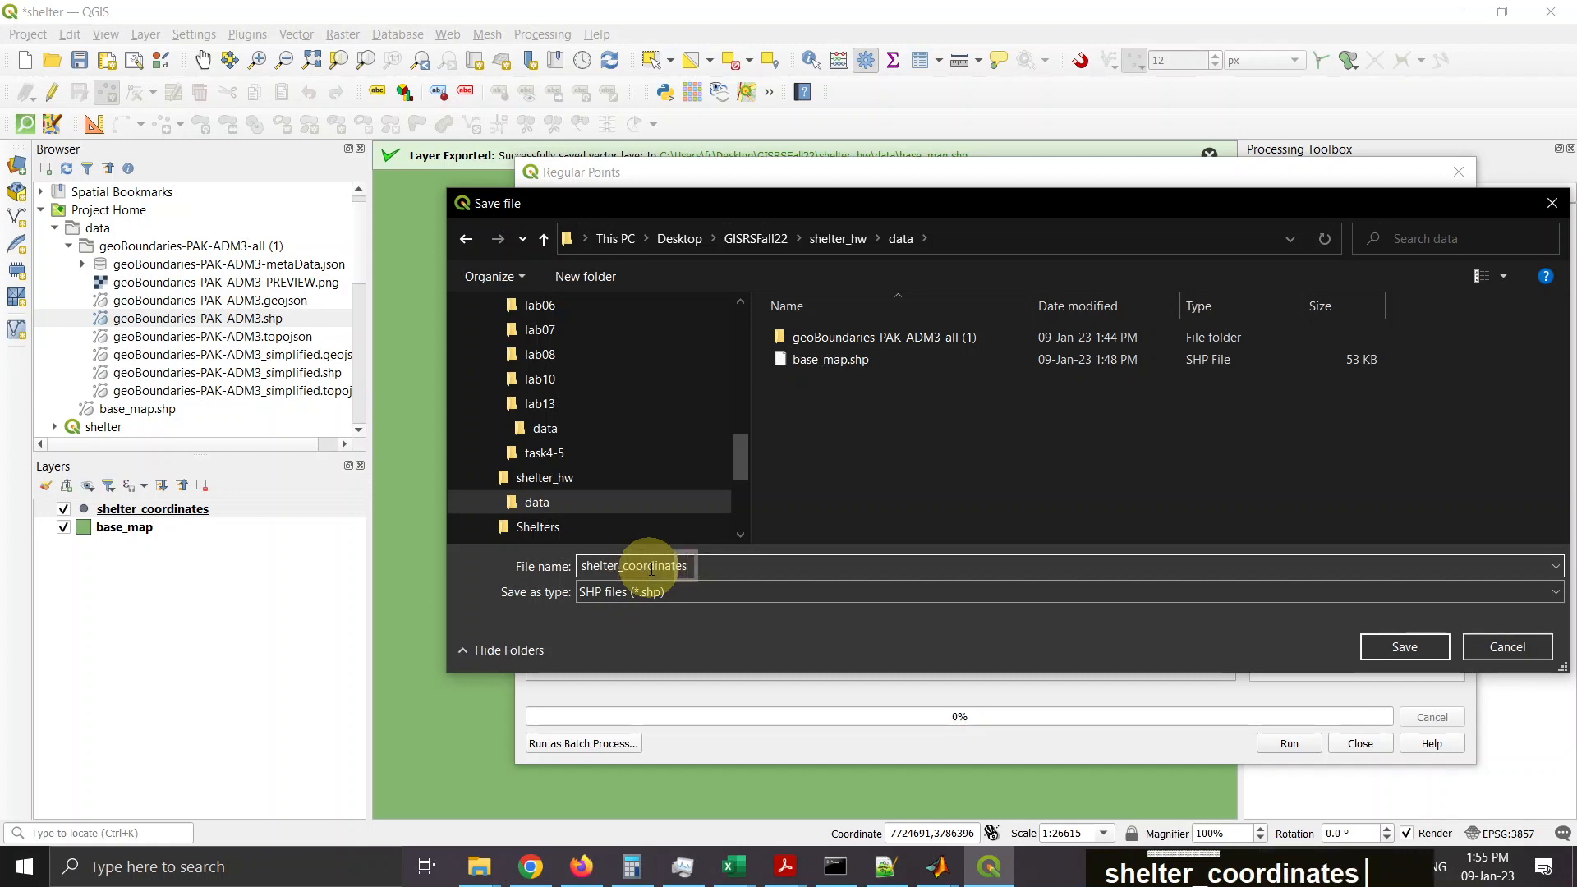
pyautogui.write('_01')
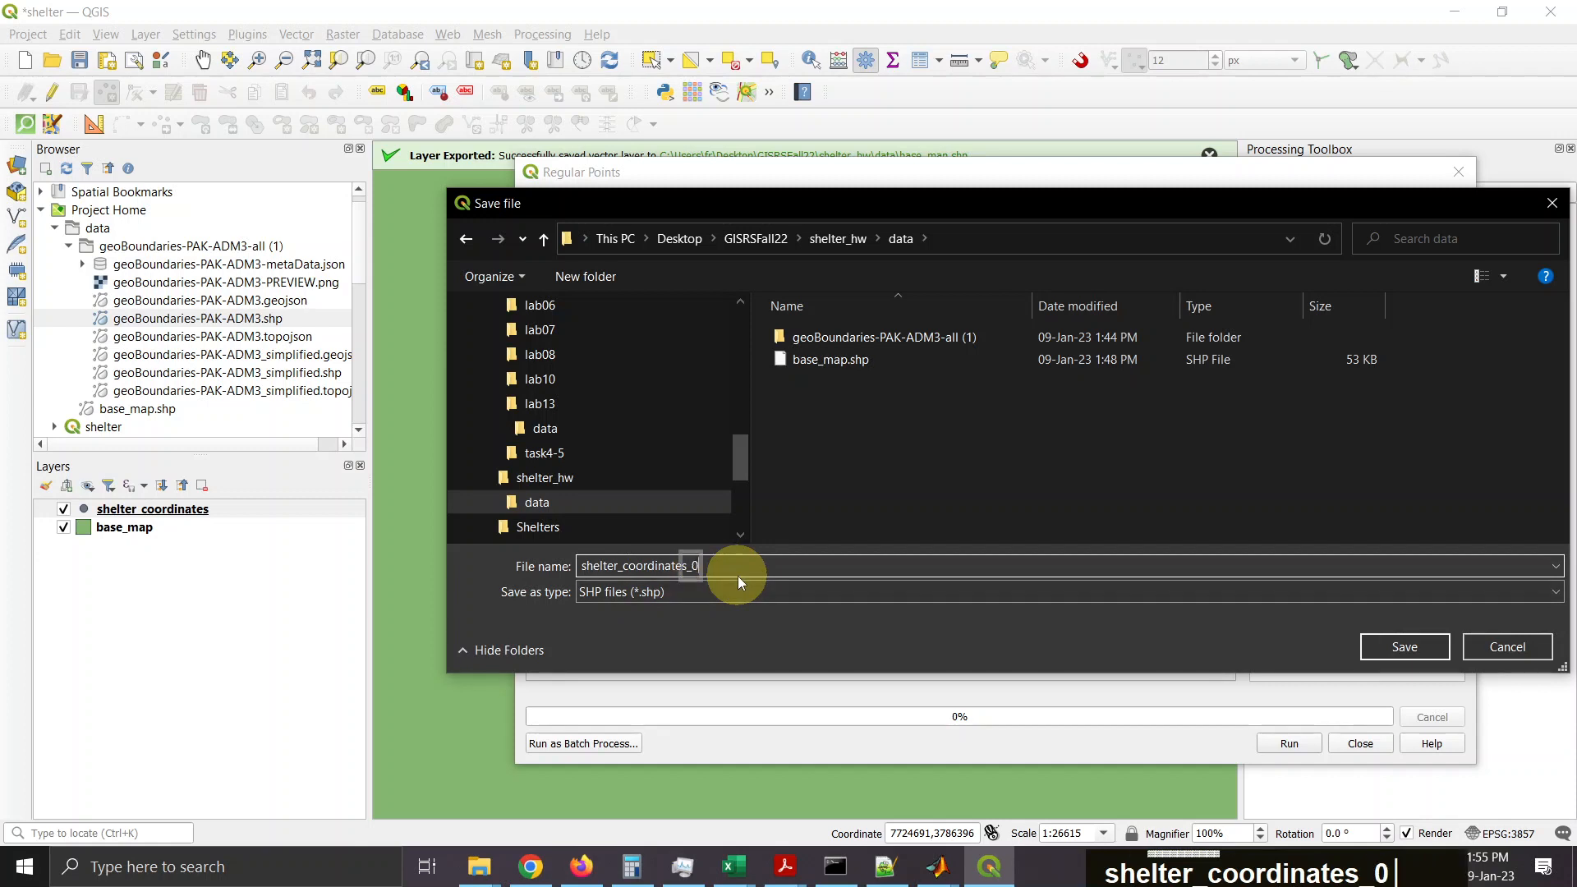
pyautogui.click(1386, 648)
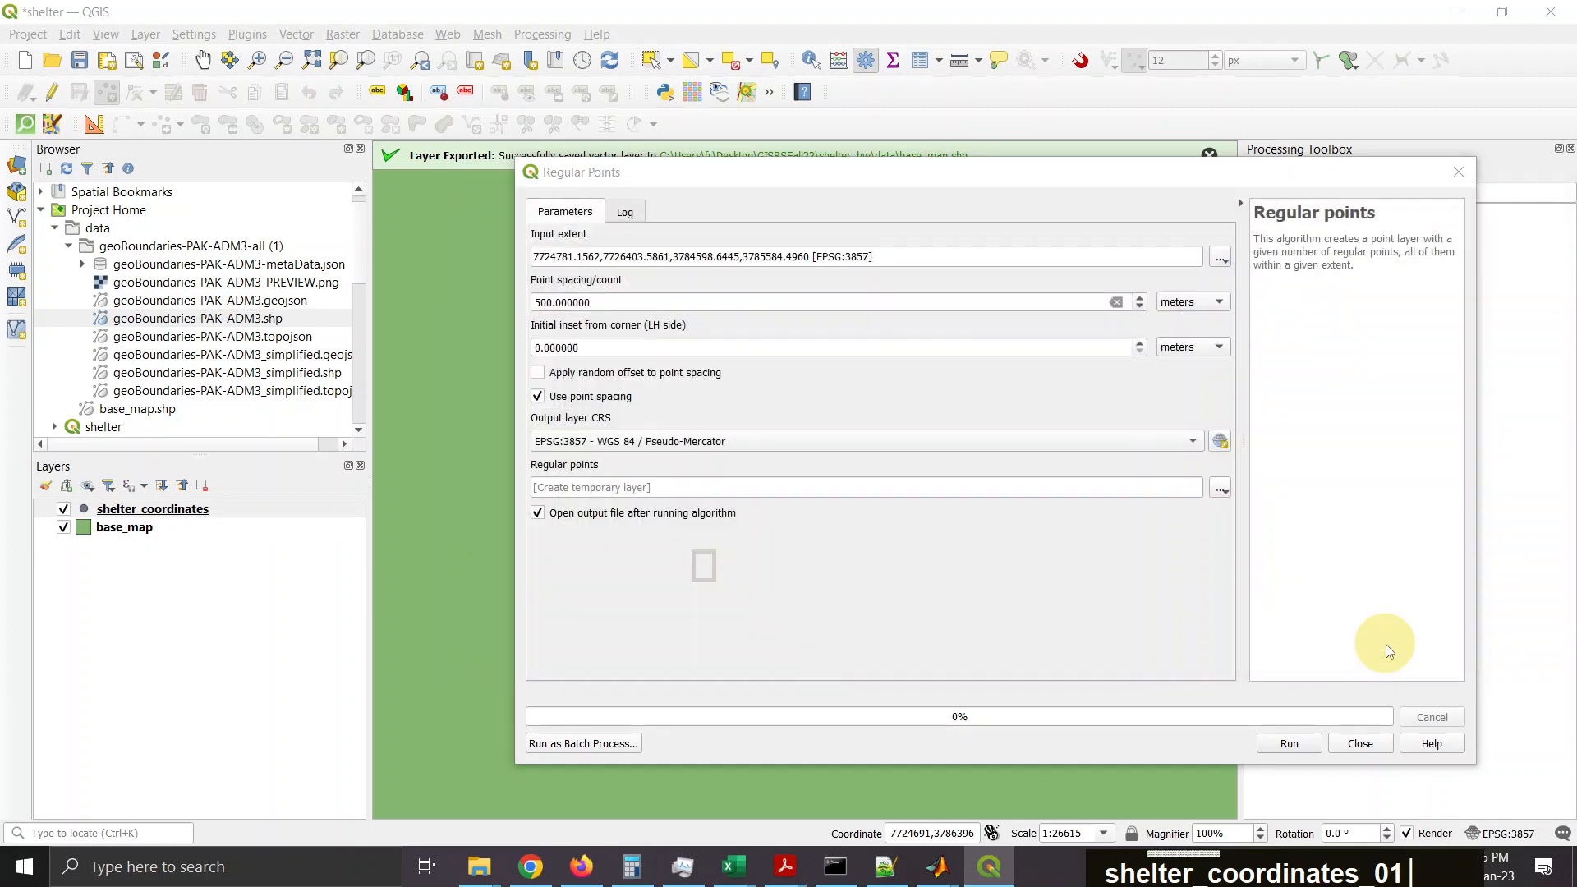
pyautogui.click(1290, 743)
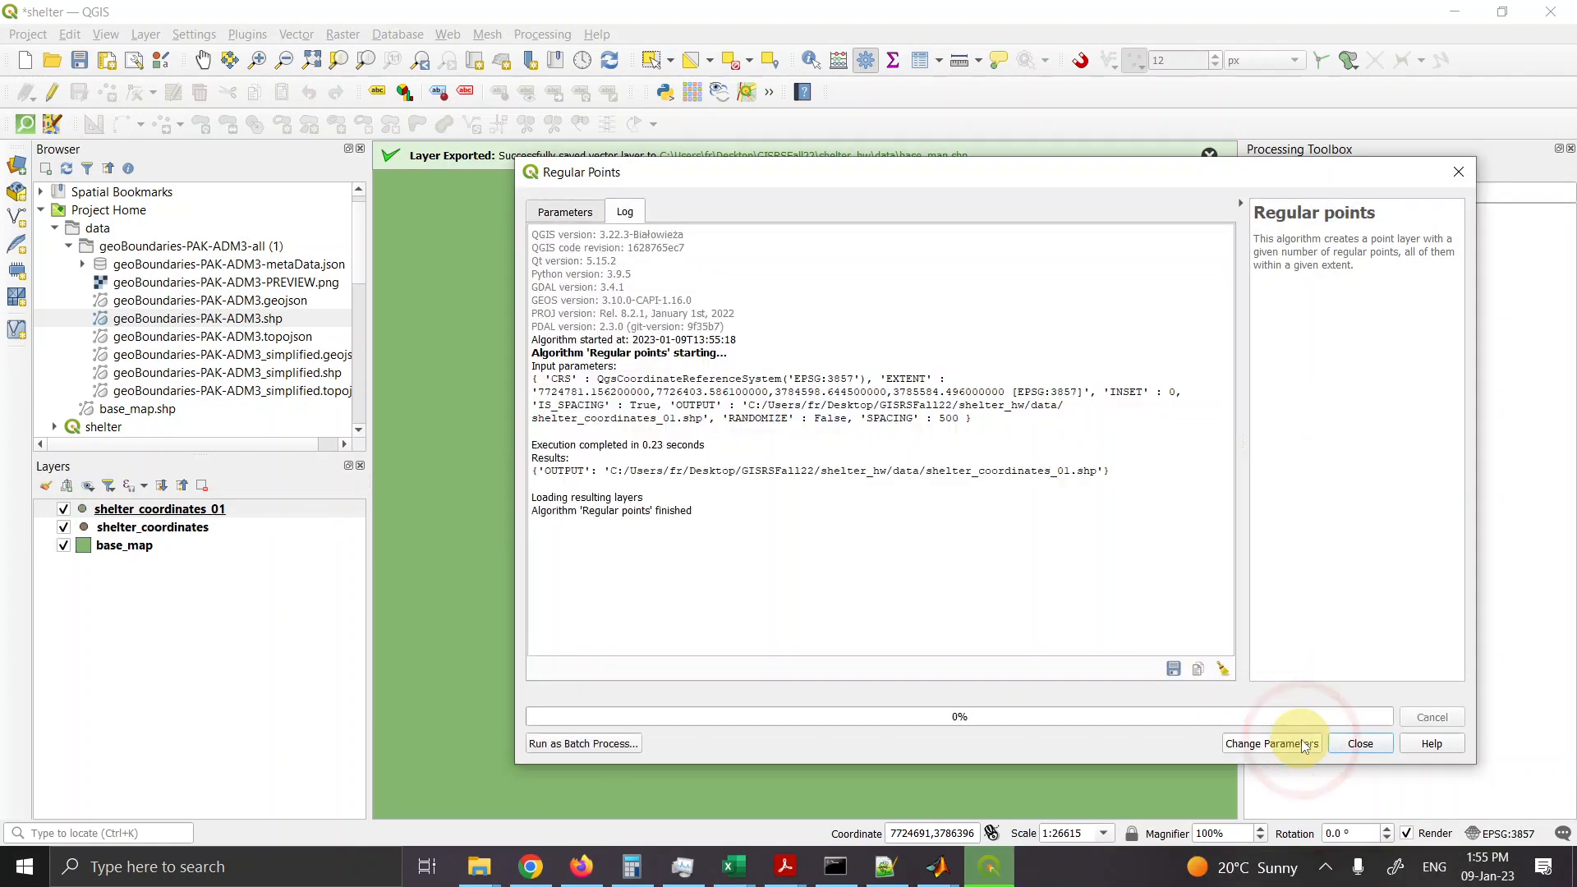
pyautogui.click(1364, 744)
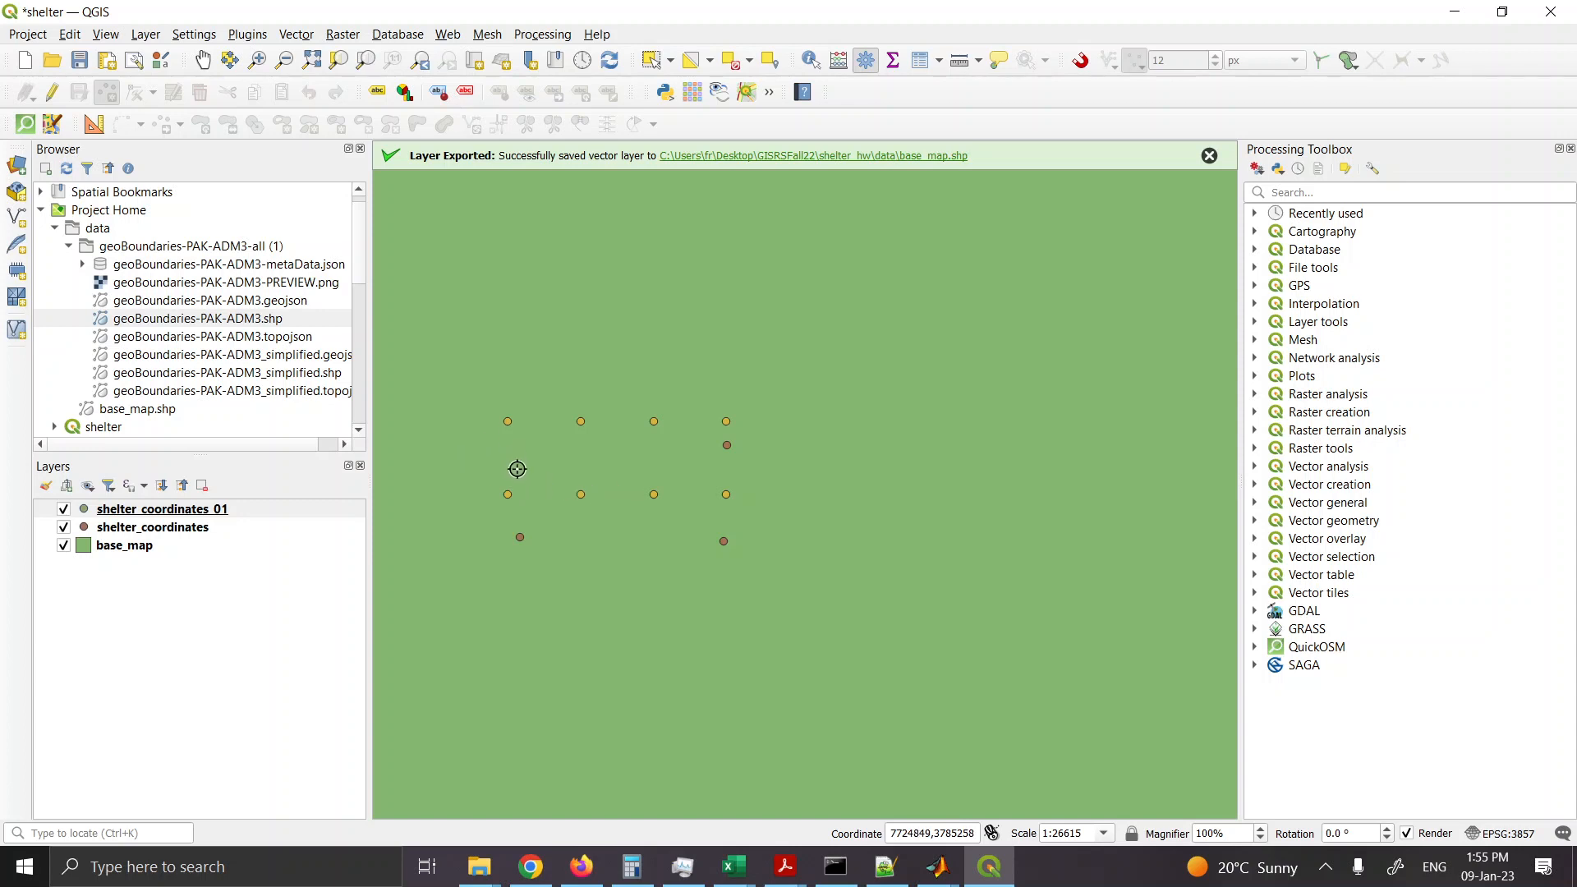
# Step: Save the shelter project with the new grid points
pyautogui.scroll(8, 517, 469)
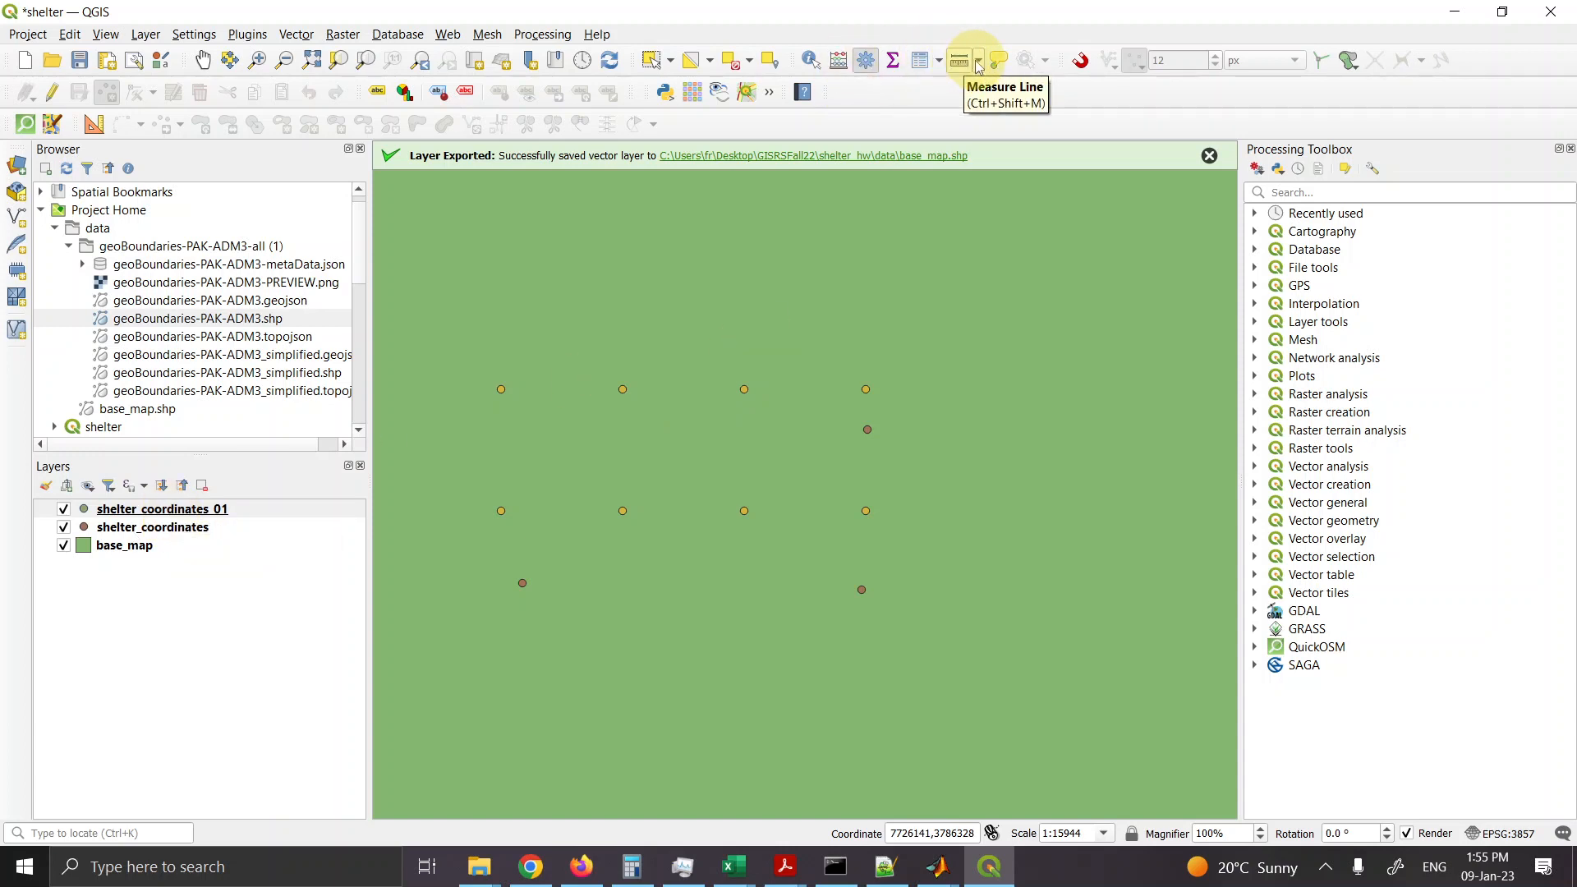
pyautogui.click(28, 34)
pyautogui.click(69, 33)
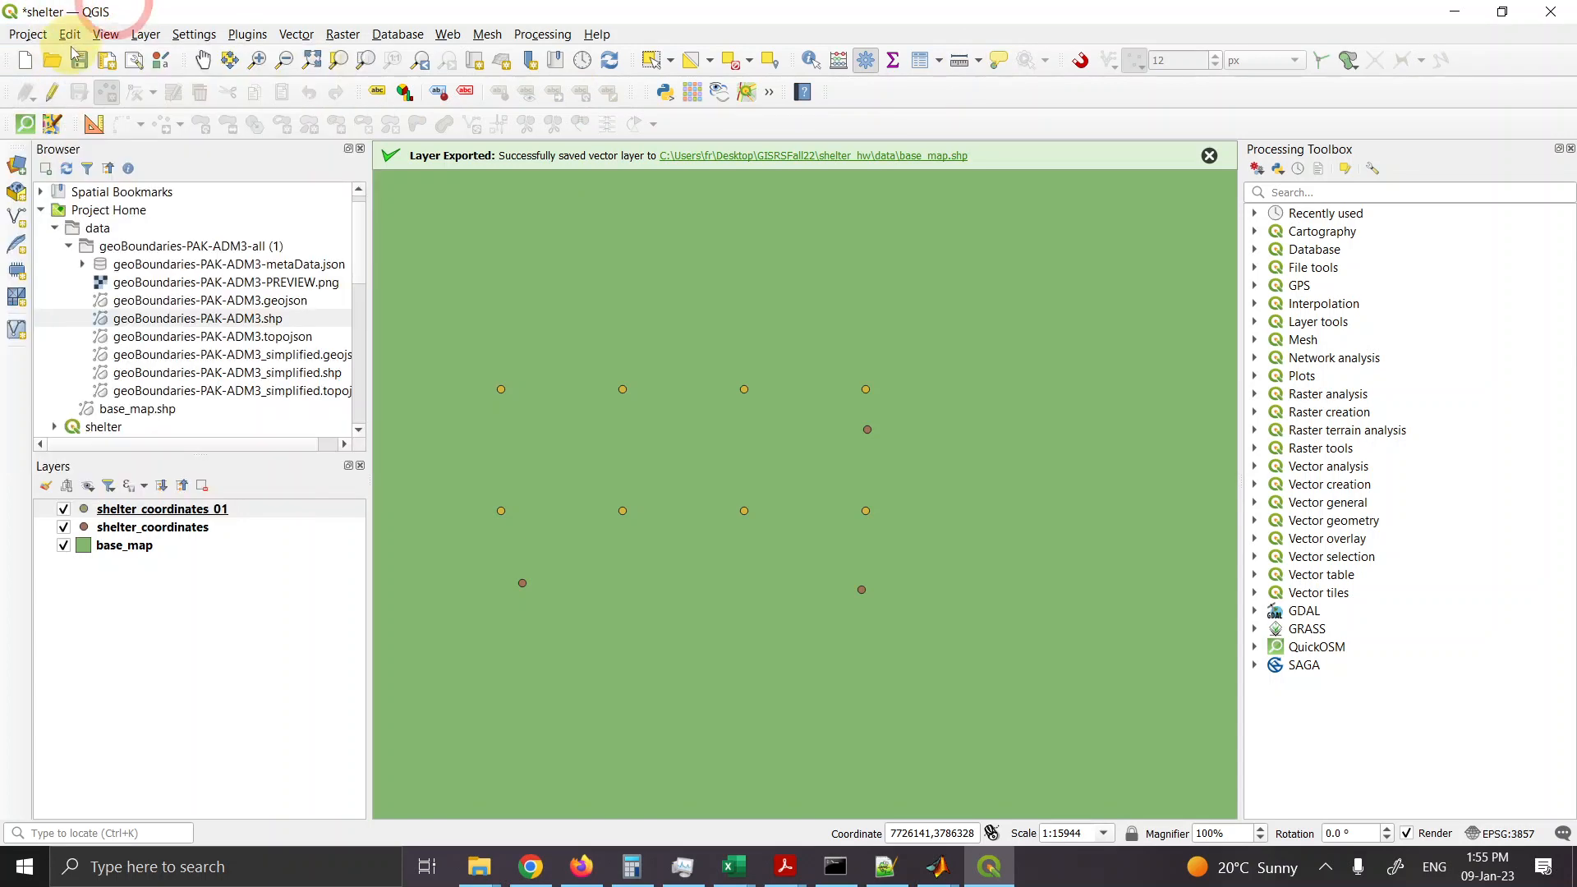
pyautogui.click(78, 59)
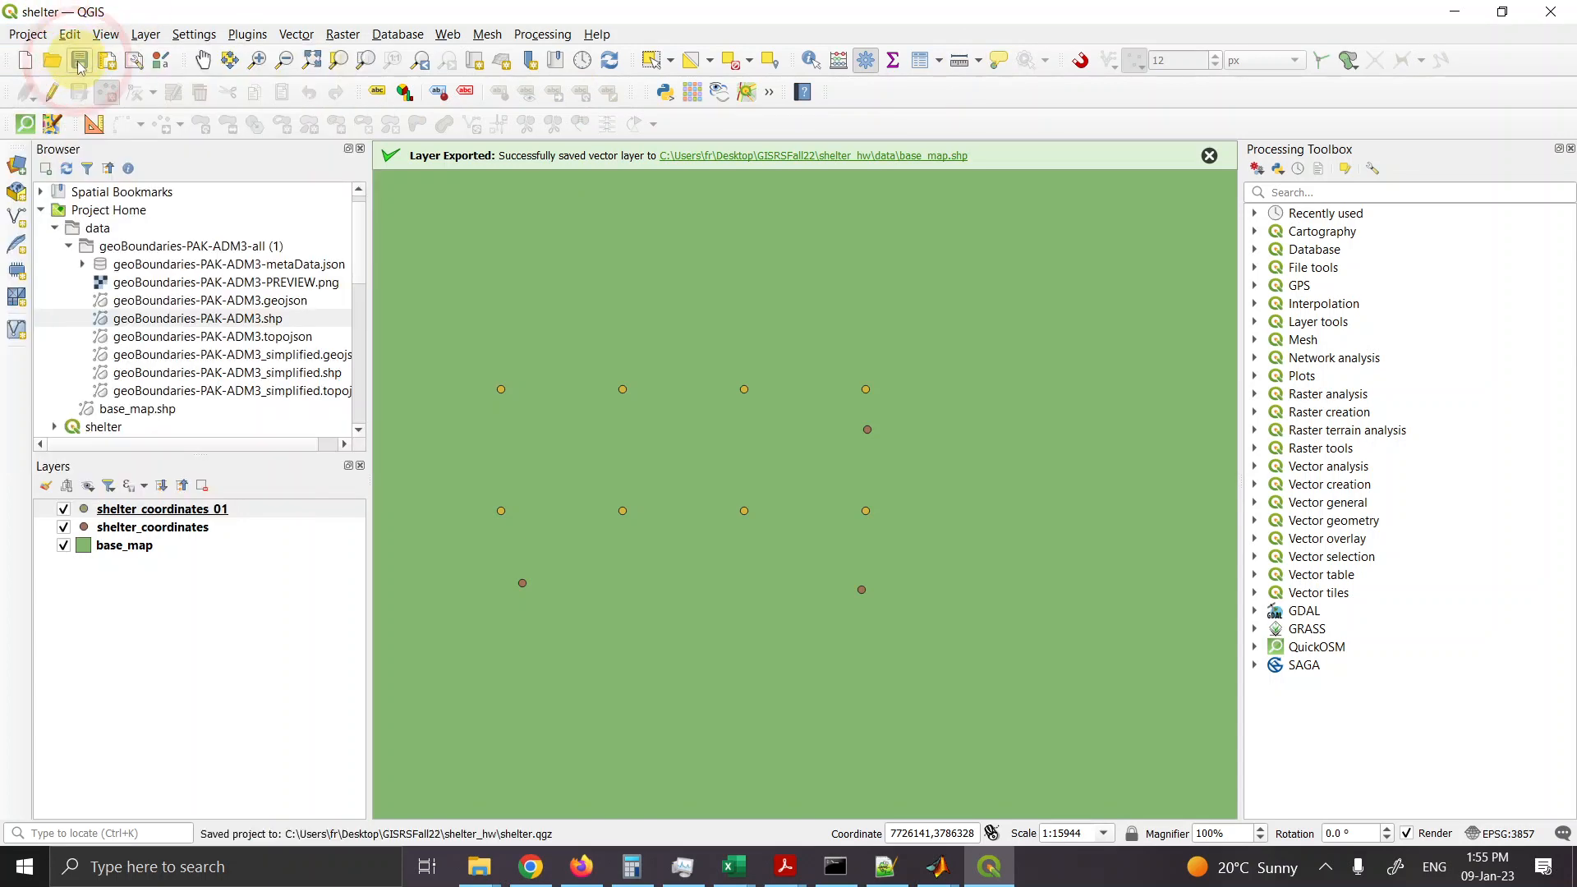
# Step: Enable project snapping for the active layer, with topological editing and Avoid Overlap on Active Layer
pyautogui.click(30, 33)
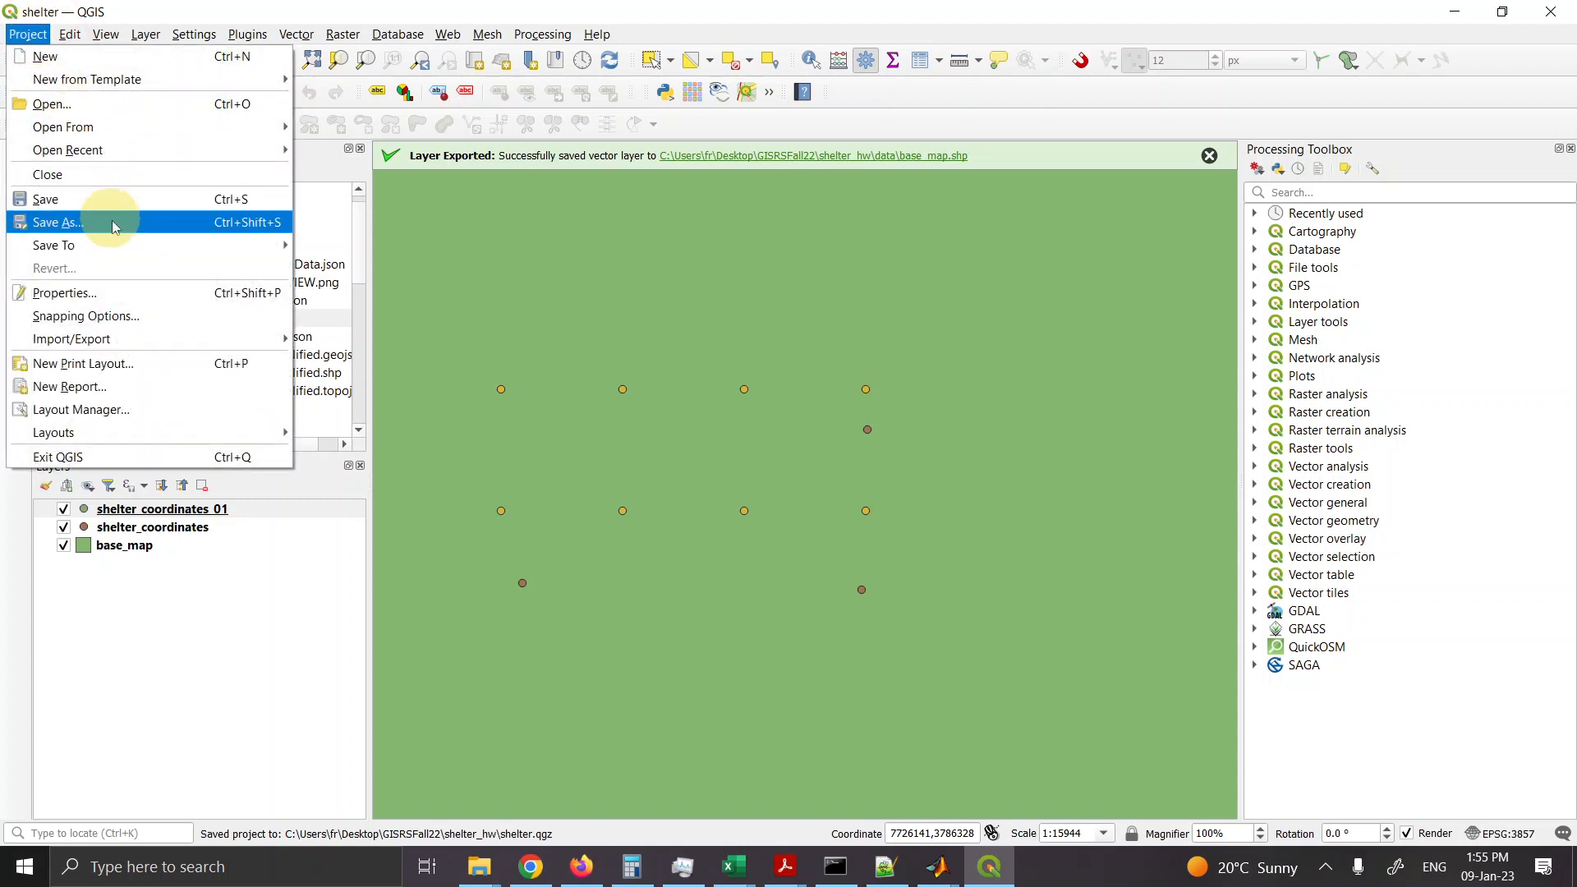
pyautogui.click(128, 314)
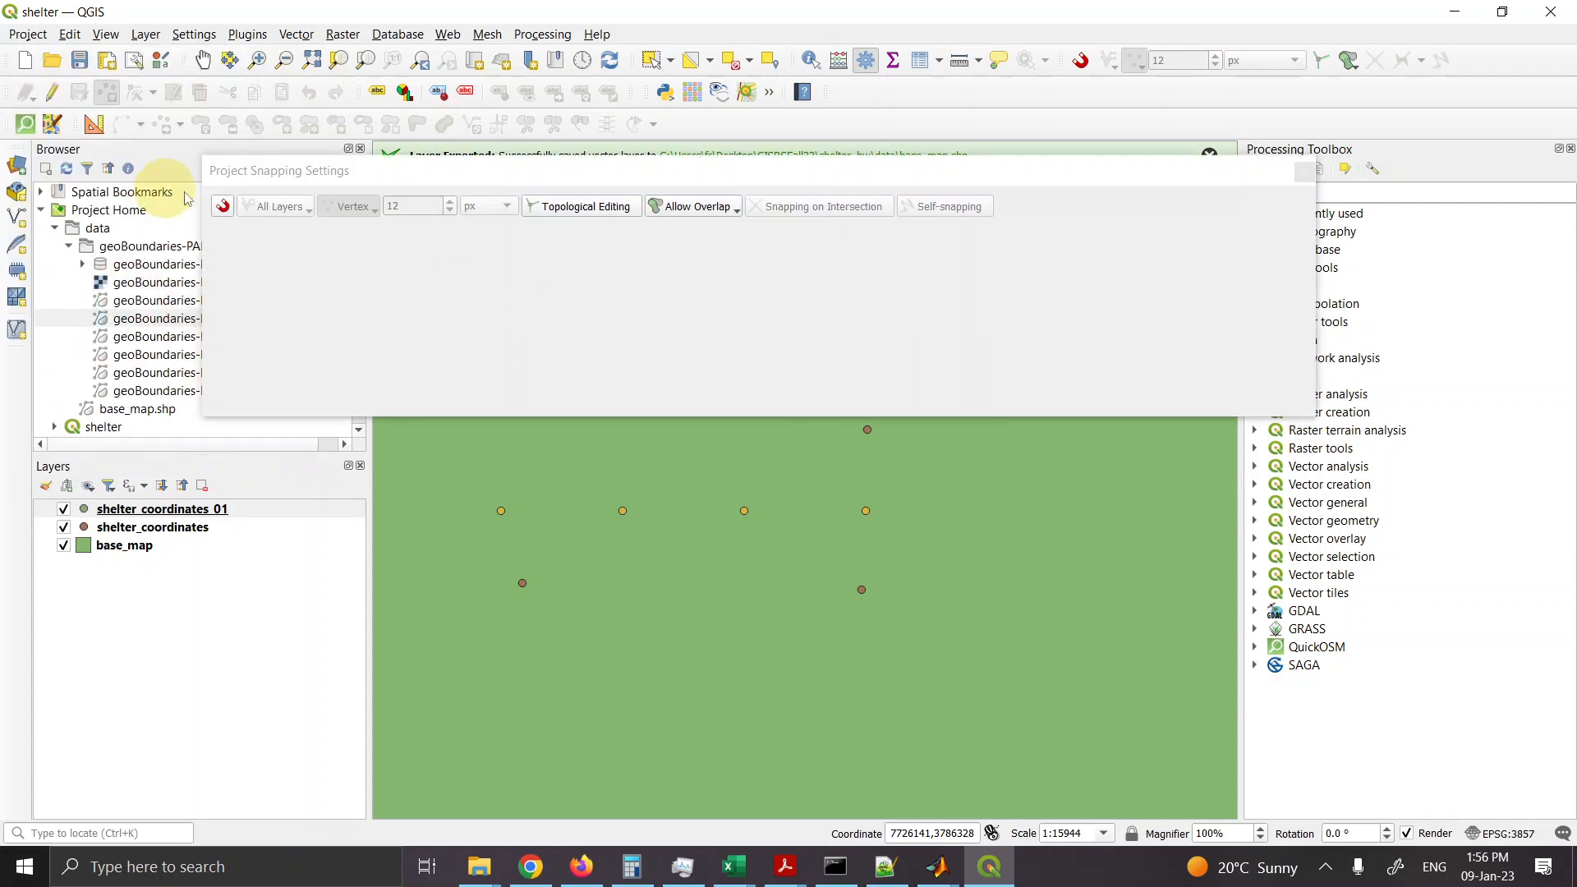
pyautogui.click(222, 206)
pyautogui.click(298, 208)
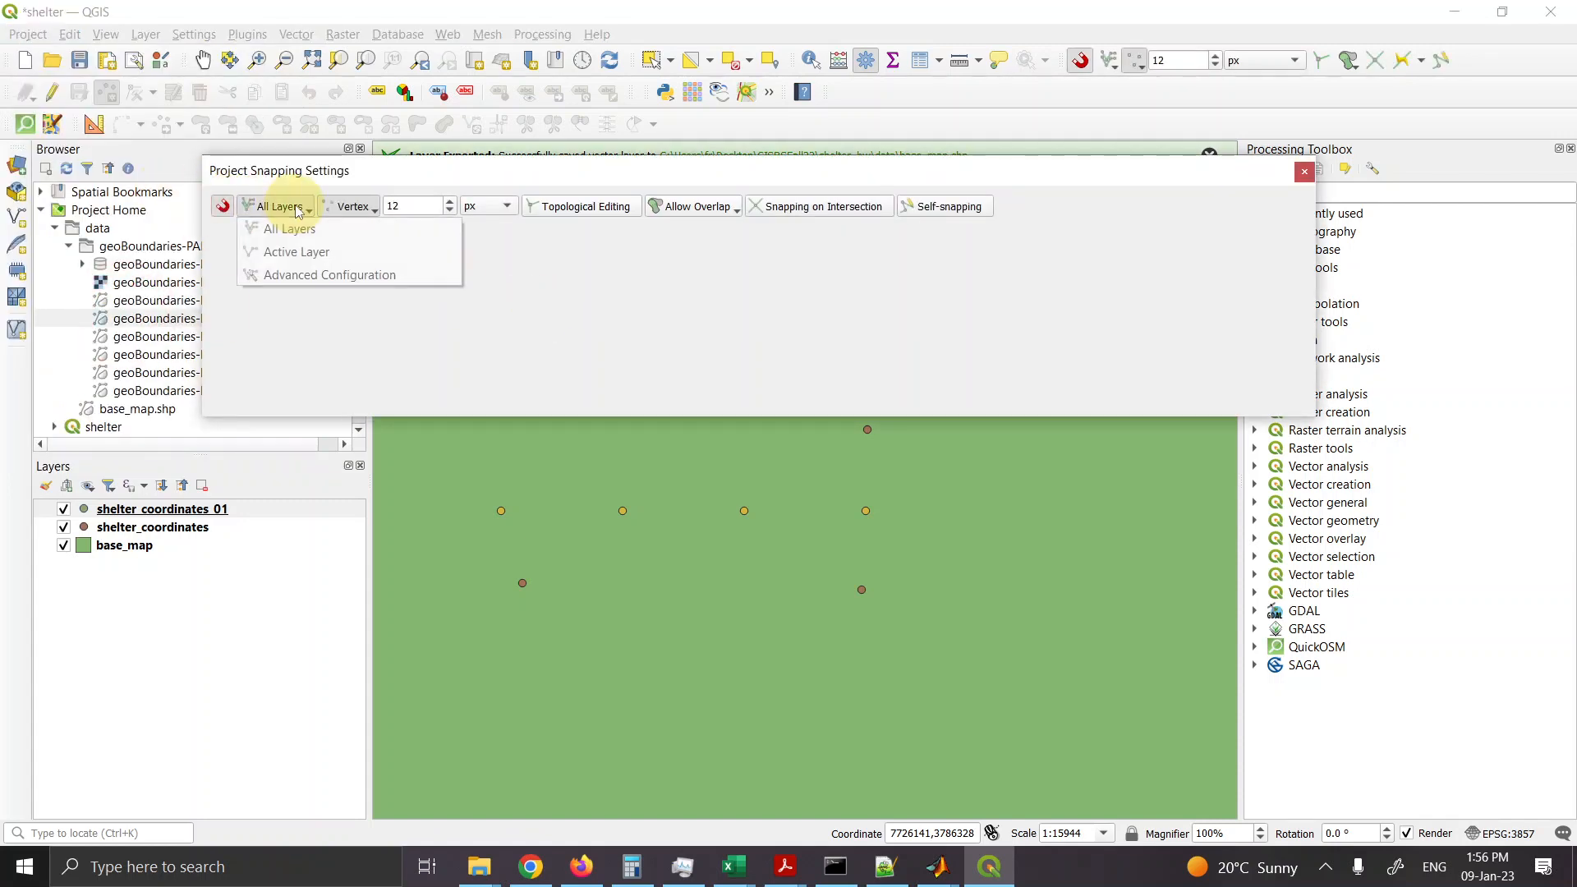
pyautogui.click(300, 251)
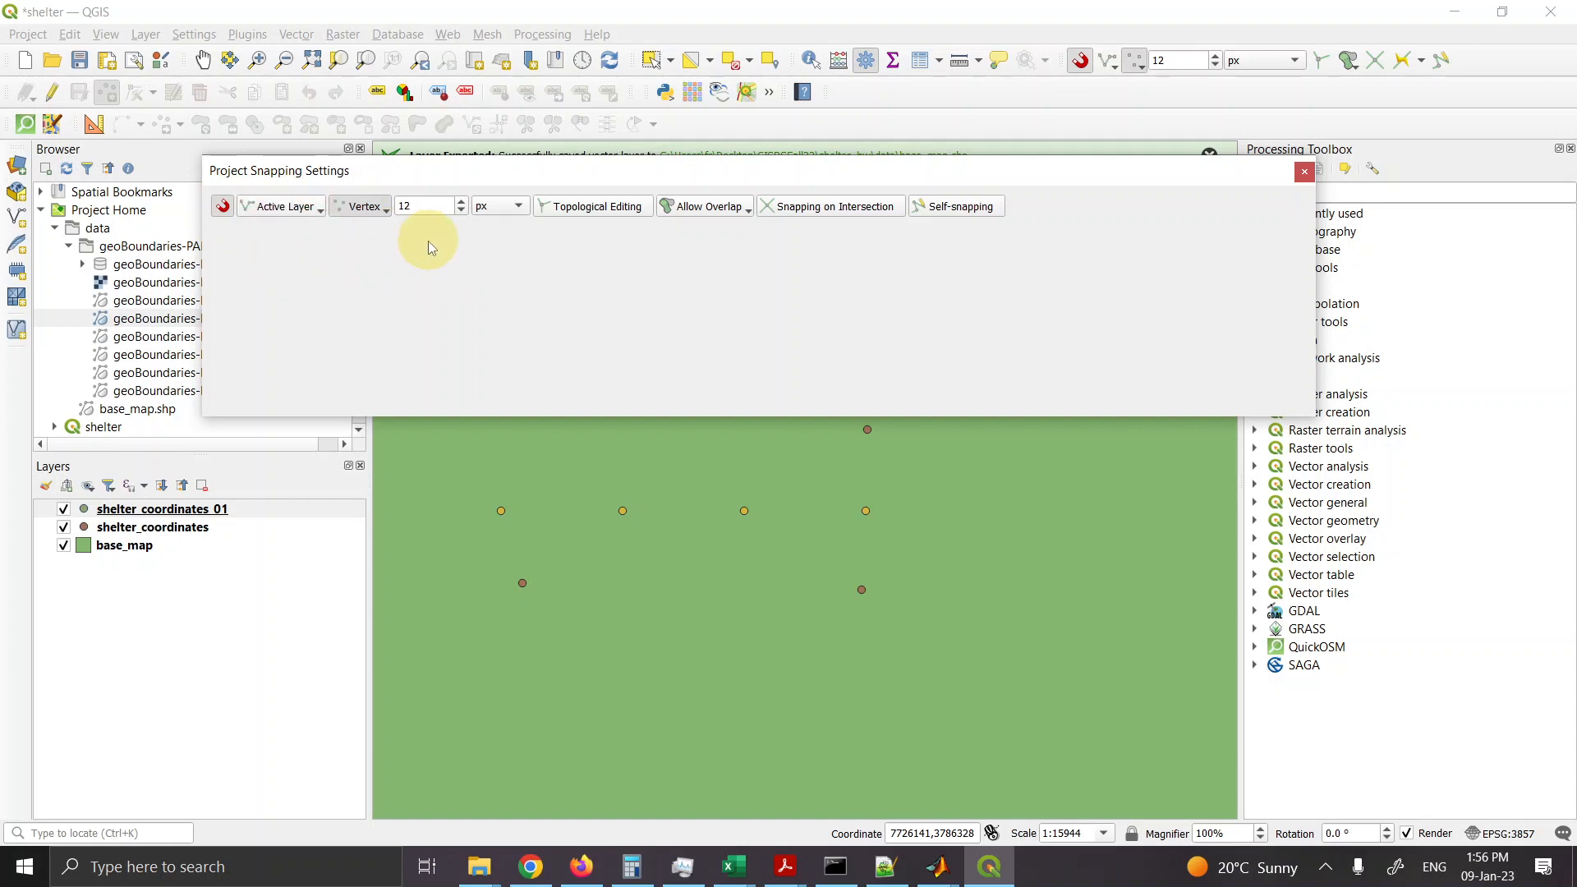
pyautogui.click(575, 209)
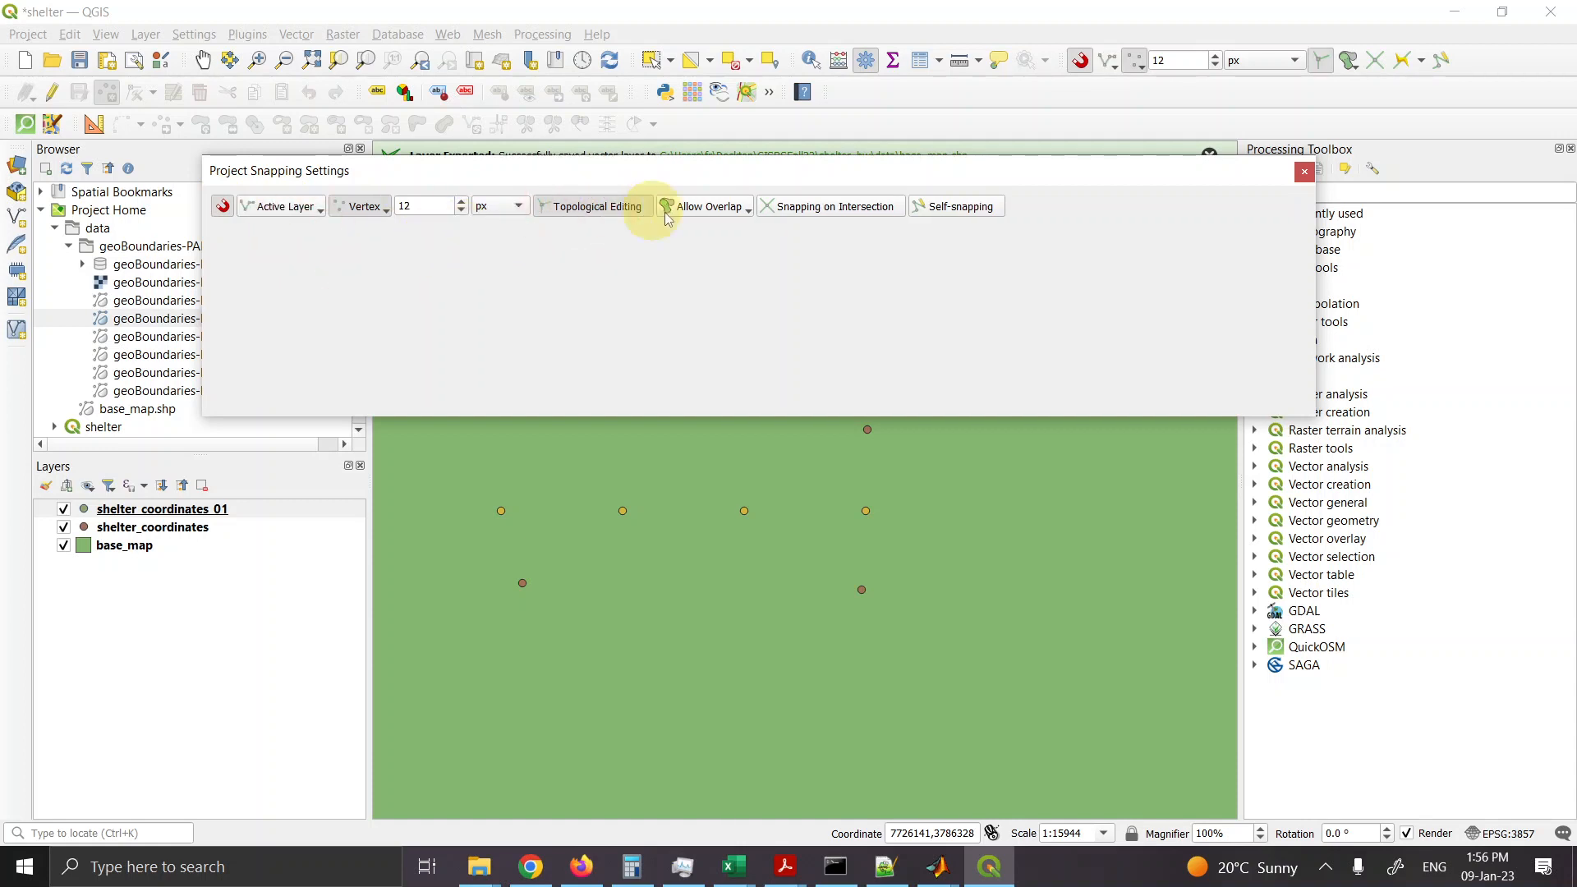
pyautogui.click(707, 208)
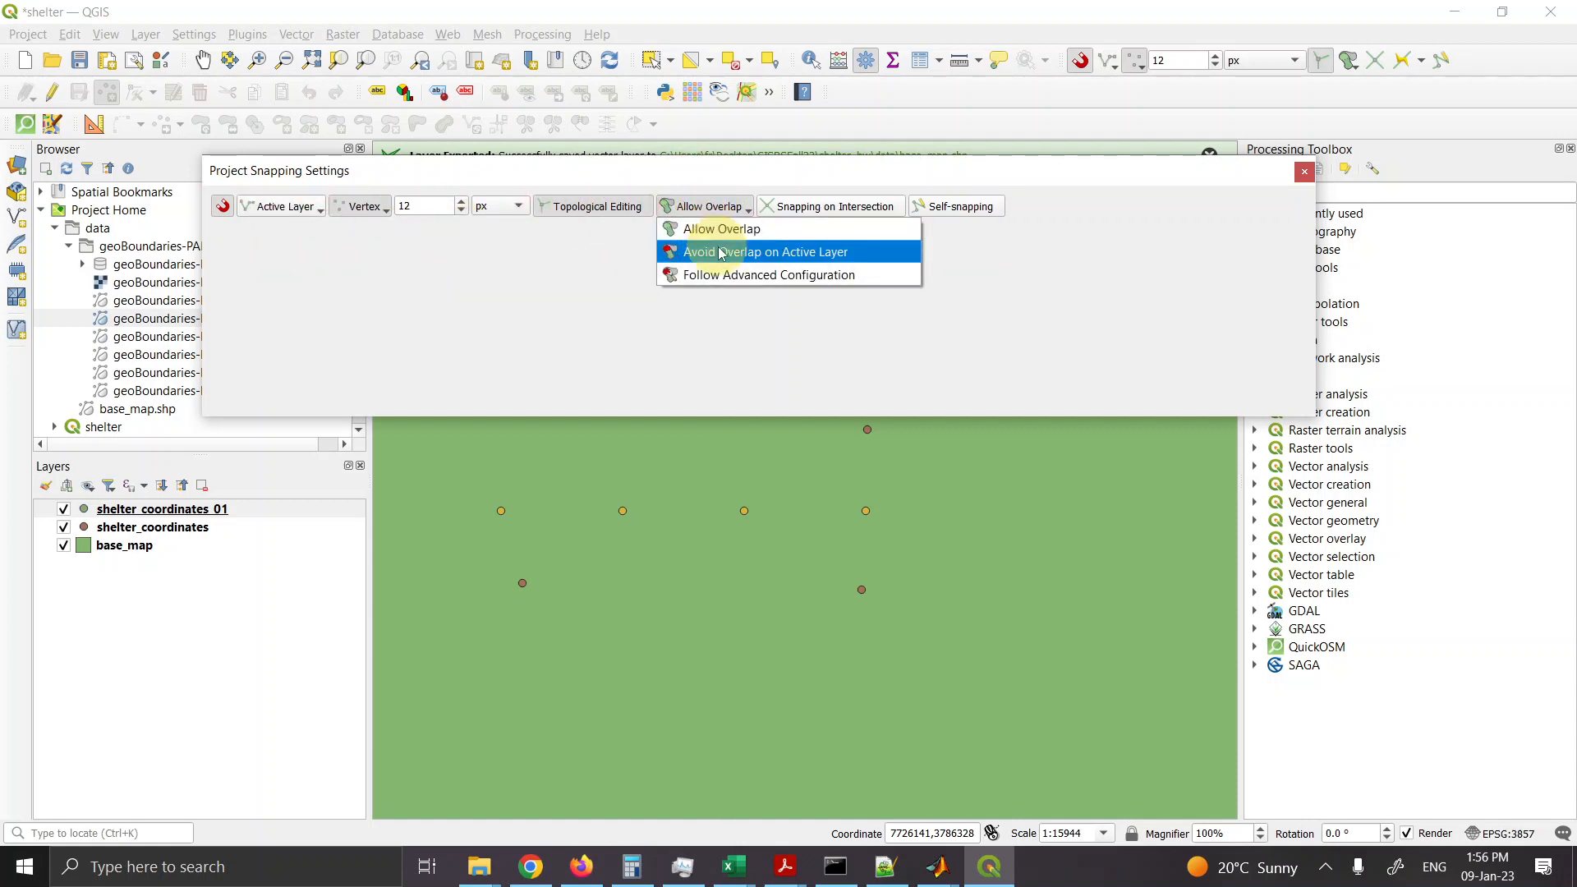
pyautogui.click(743, 252)
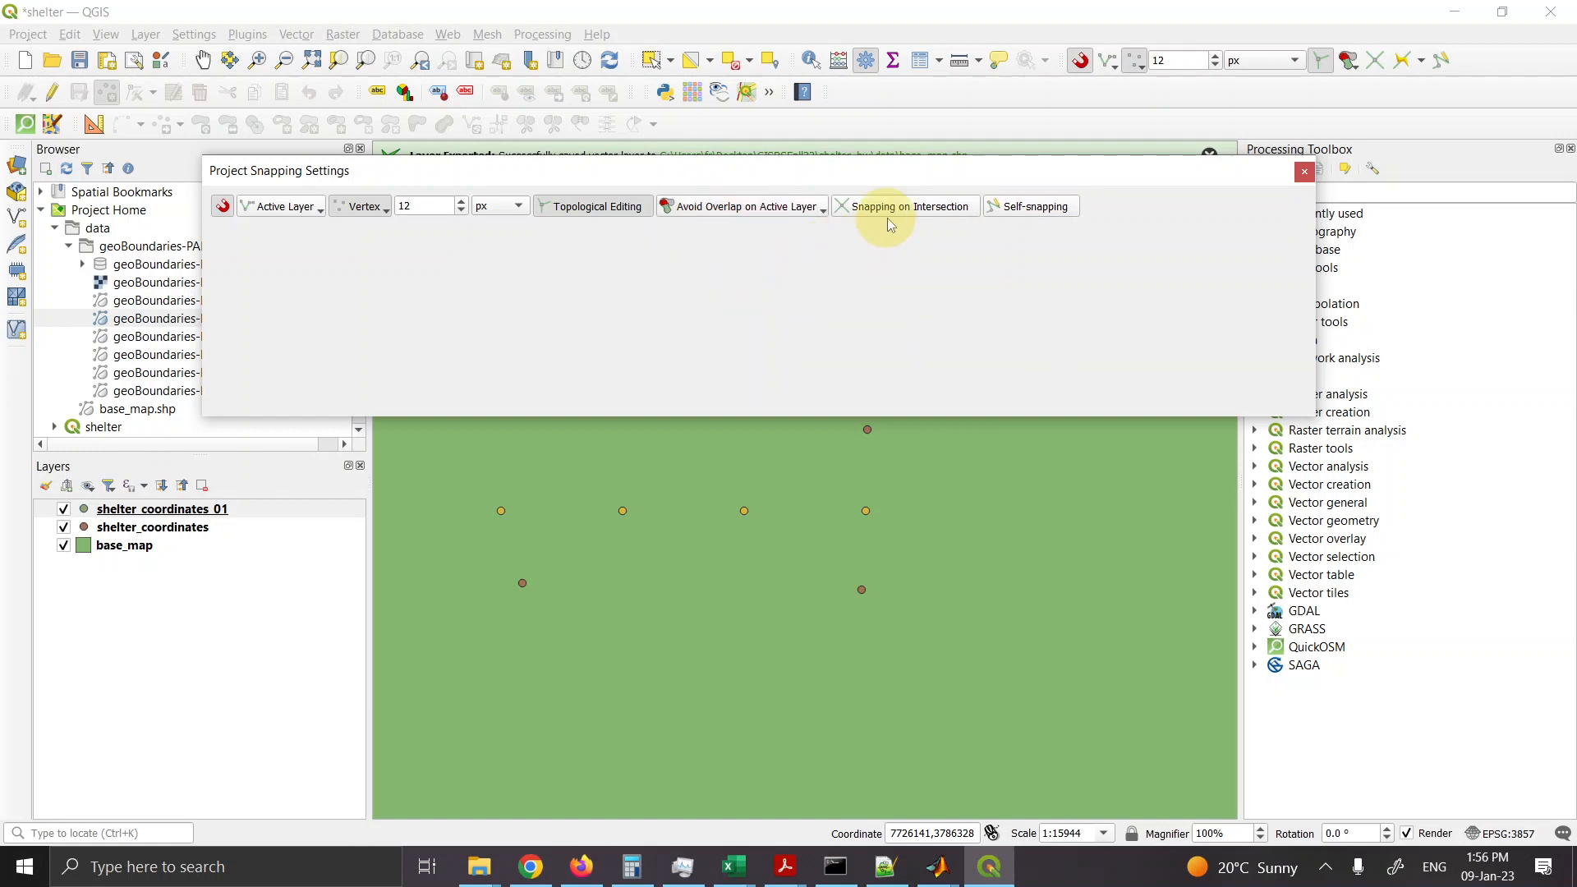
# Step: Switch snapping to Advanced Configuration, enable it only for the shelter_coordinates_01 layer, and close the snapping settings
pyautogui.click(317, 211)
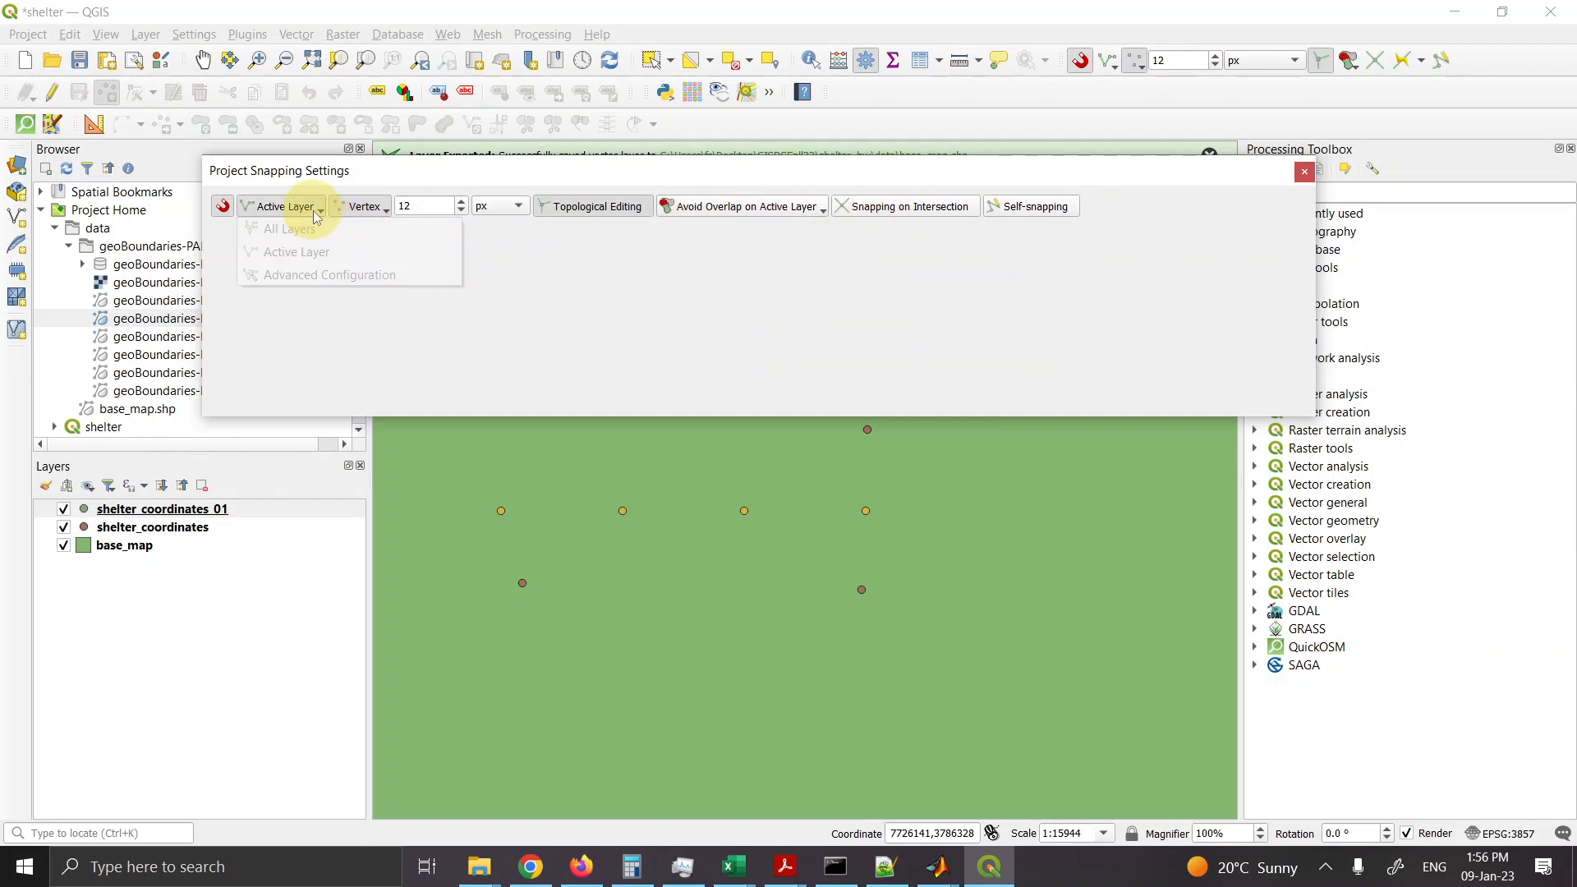
pyautogui.click(332, 276)
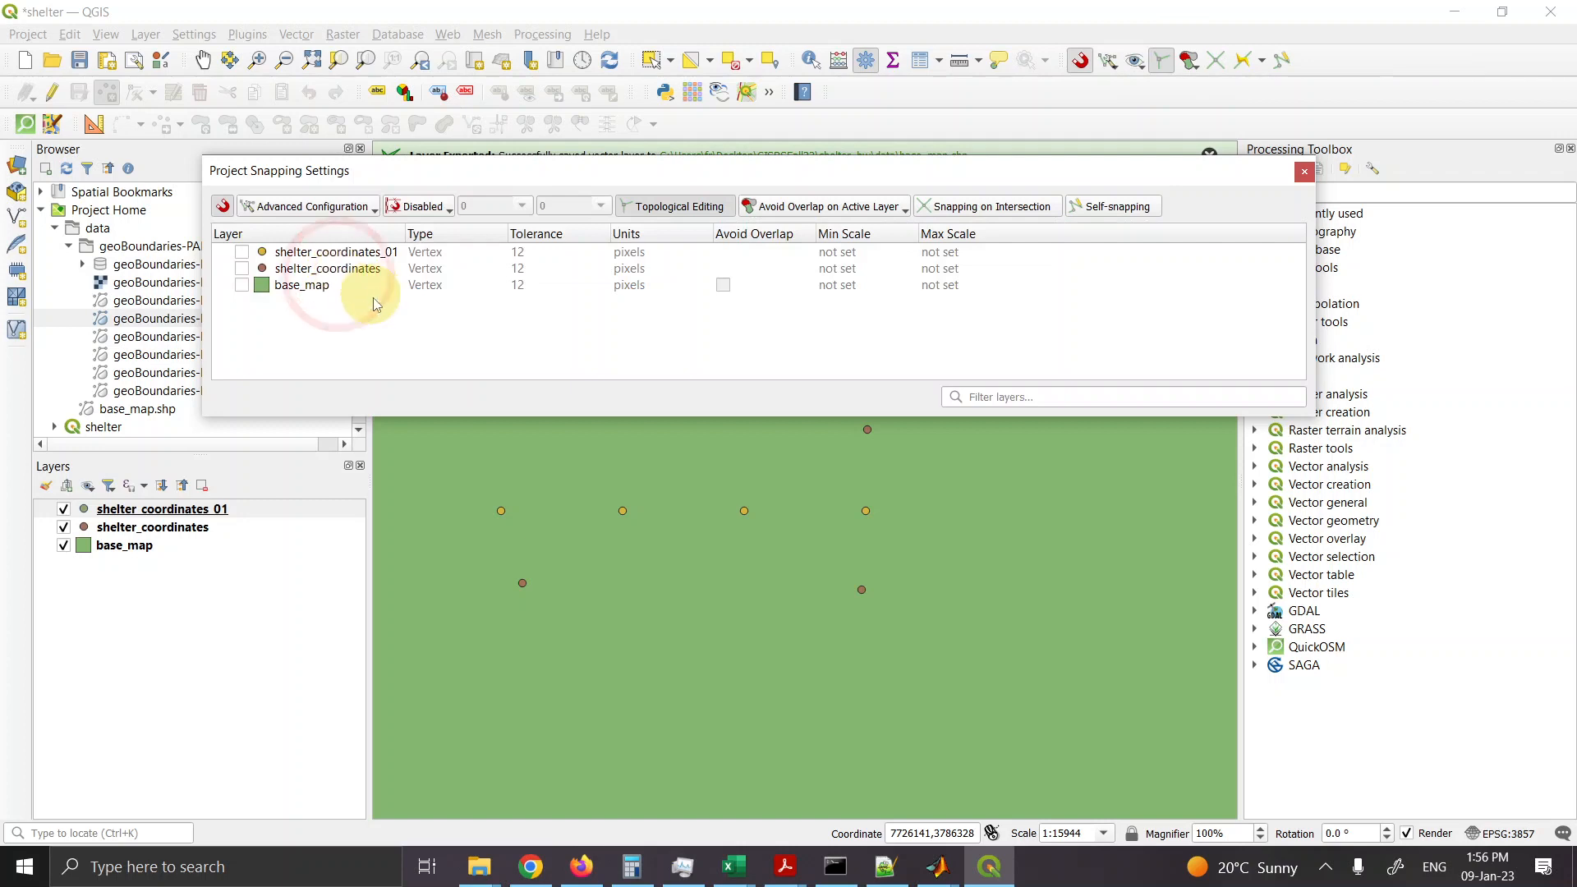
pyautogui.click(243, 254)
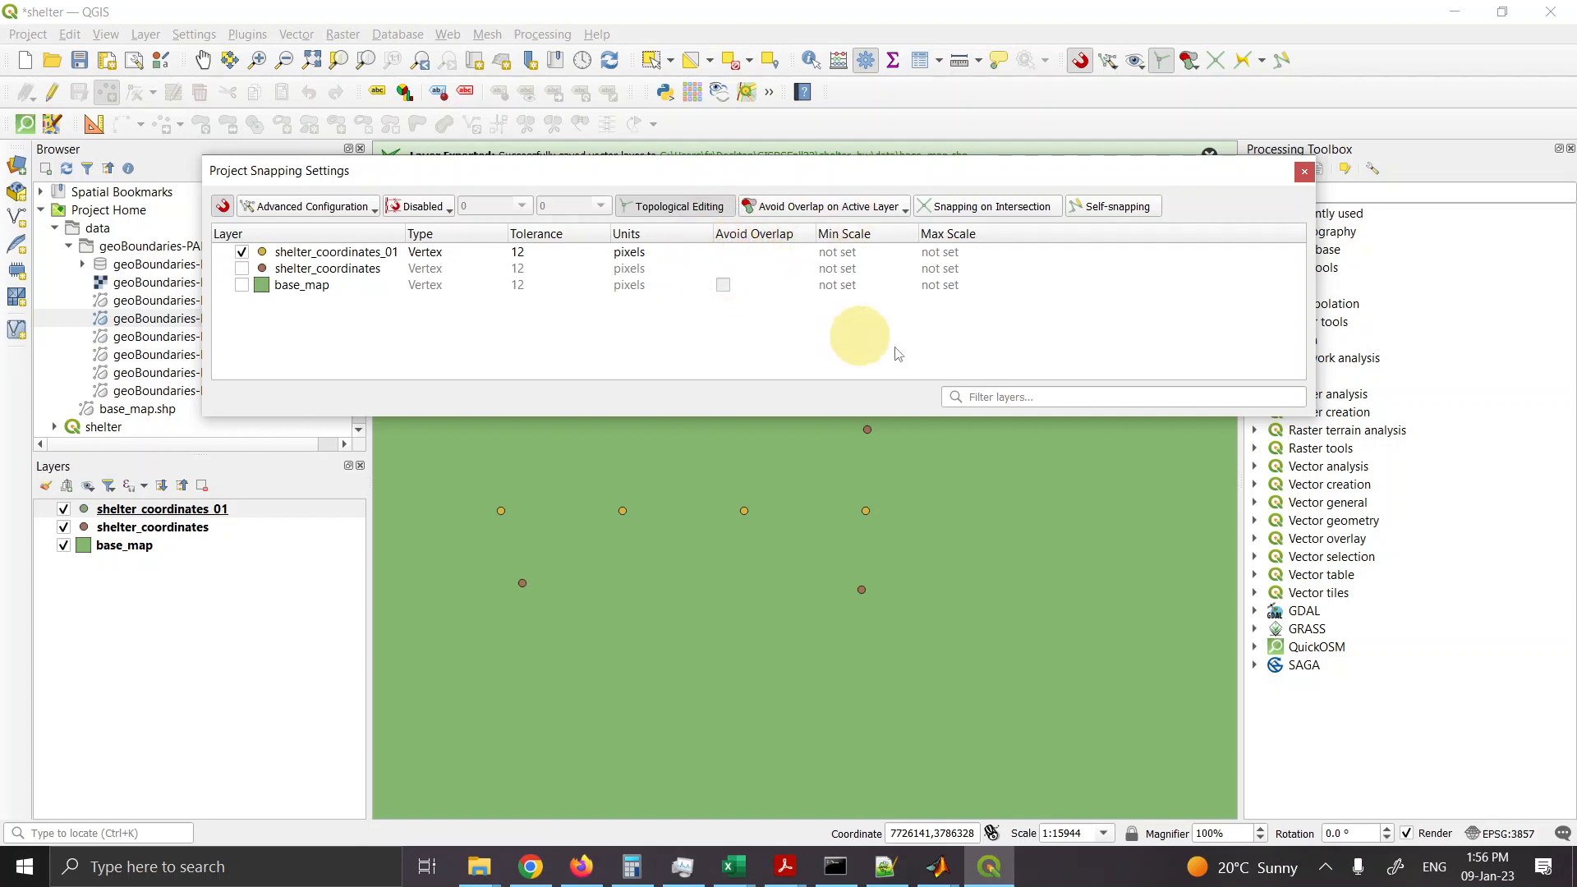
pyautogui.click(1306, 173)
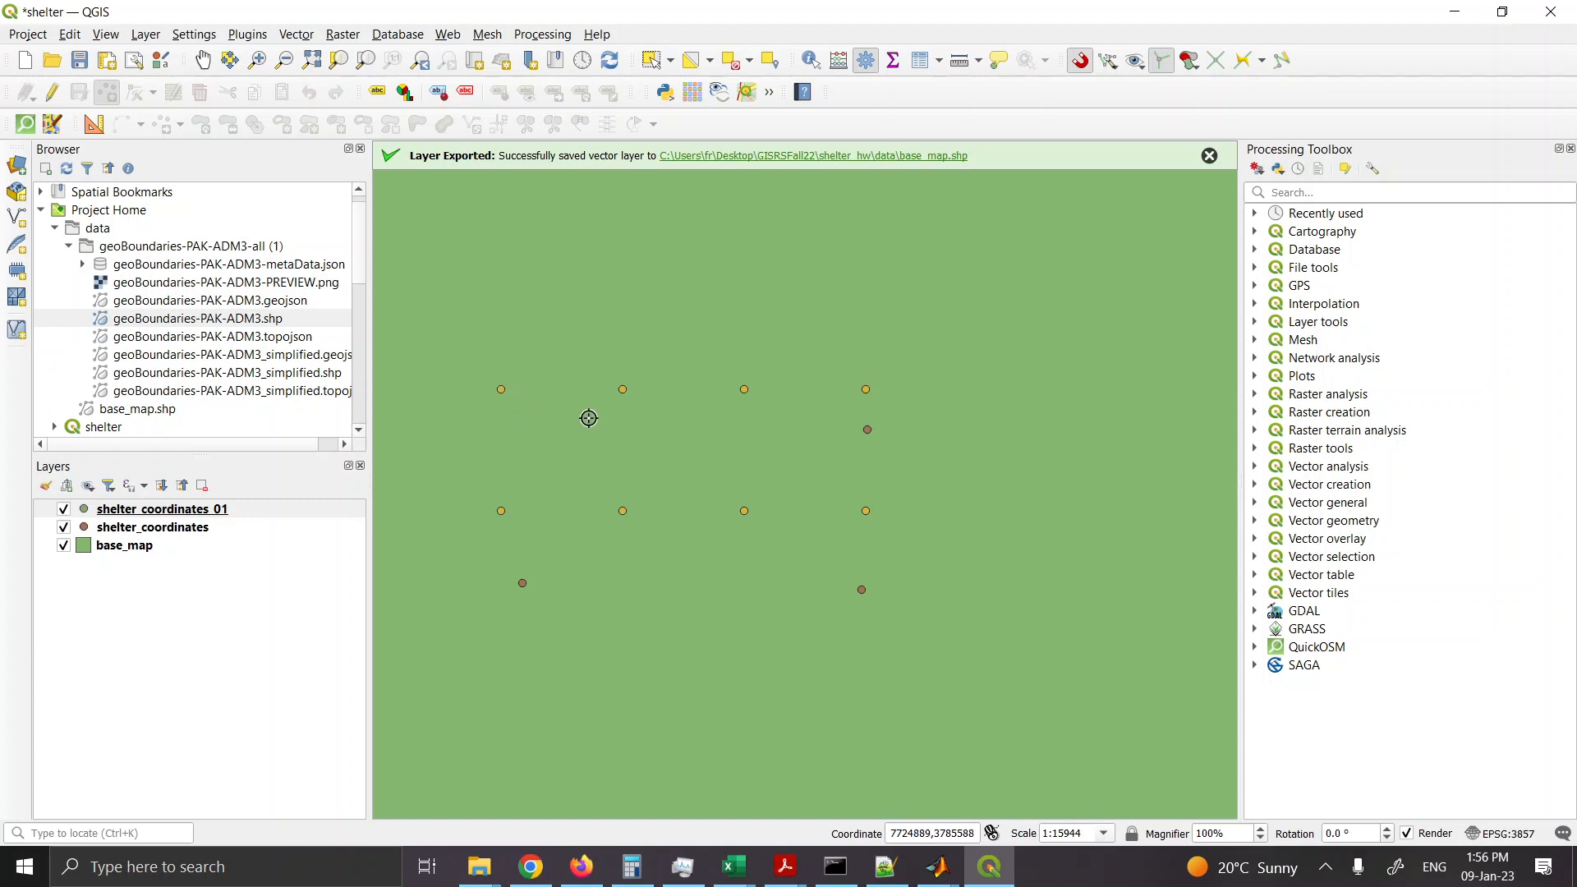
# Step: Measure the Cartesian distance from the leftmost point in the grid's lower row to the third point, keeping the Measure window clear of the points
pyautogui.click(978, 62)
pyautogui.click(980, 93)
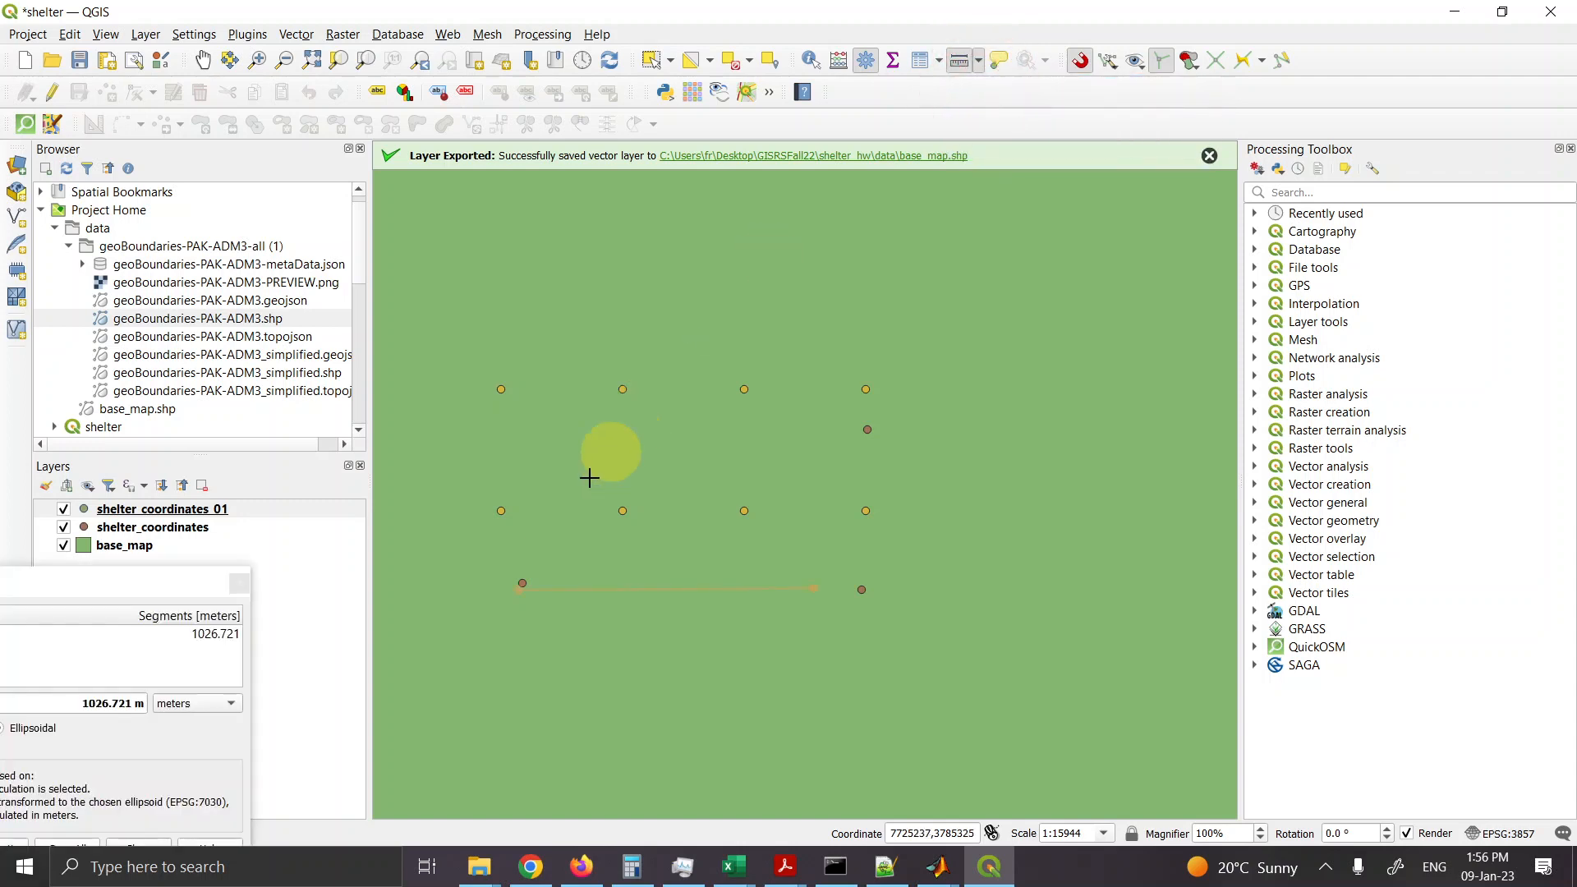
pyautogui.moveTo(155, 579); pyautogui.dragTo(423, 78)
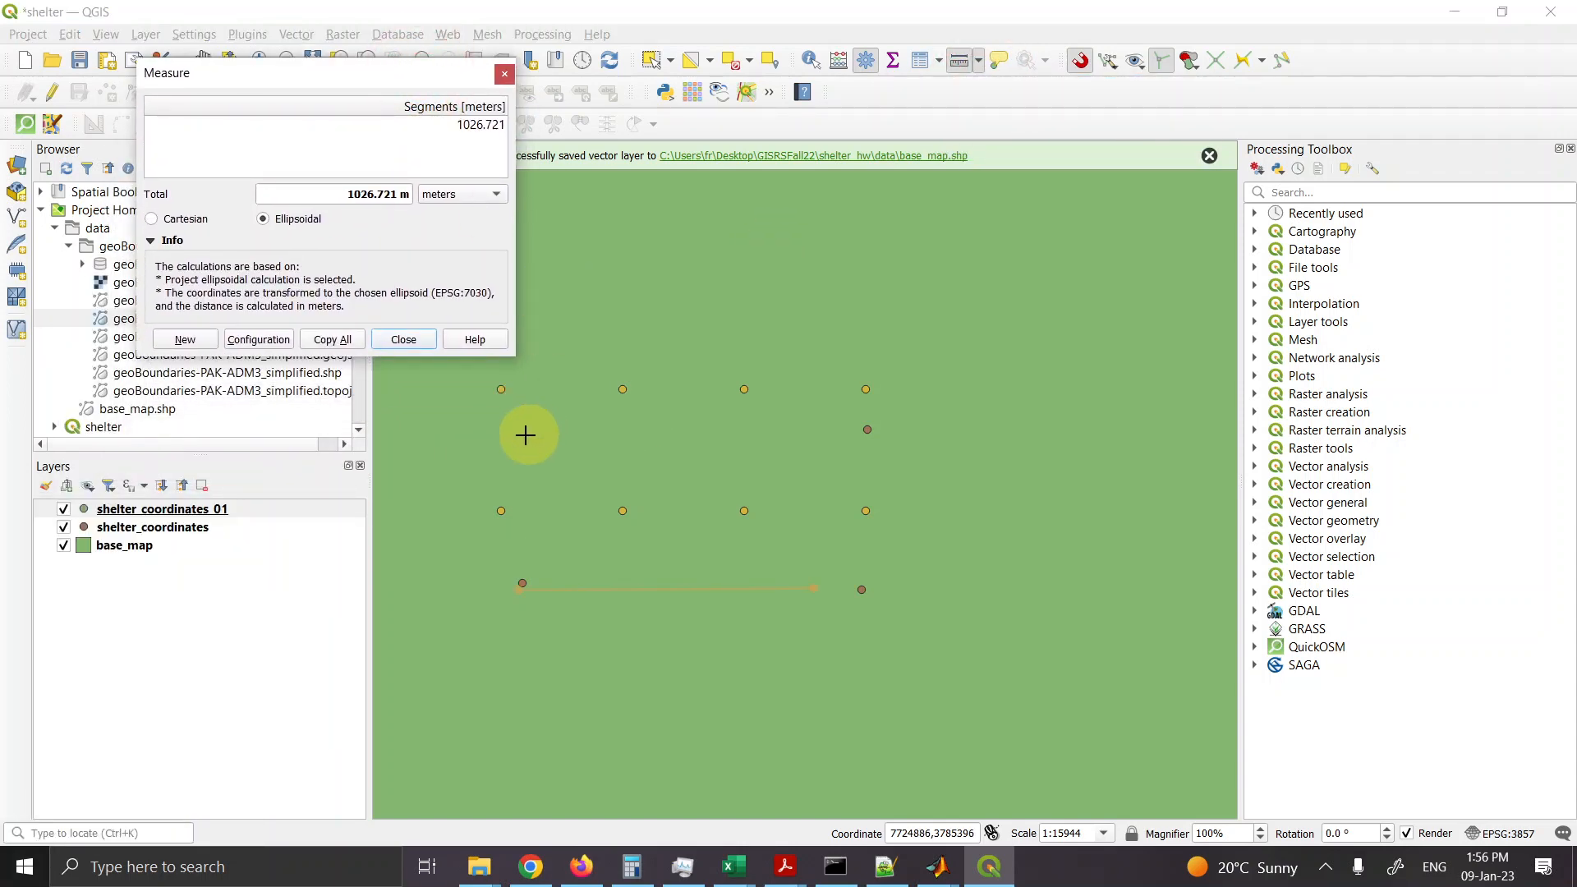
pyautogui.click(502, 510)
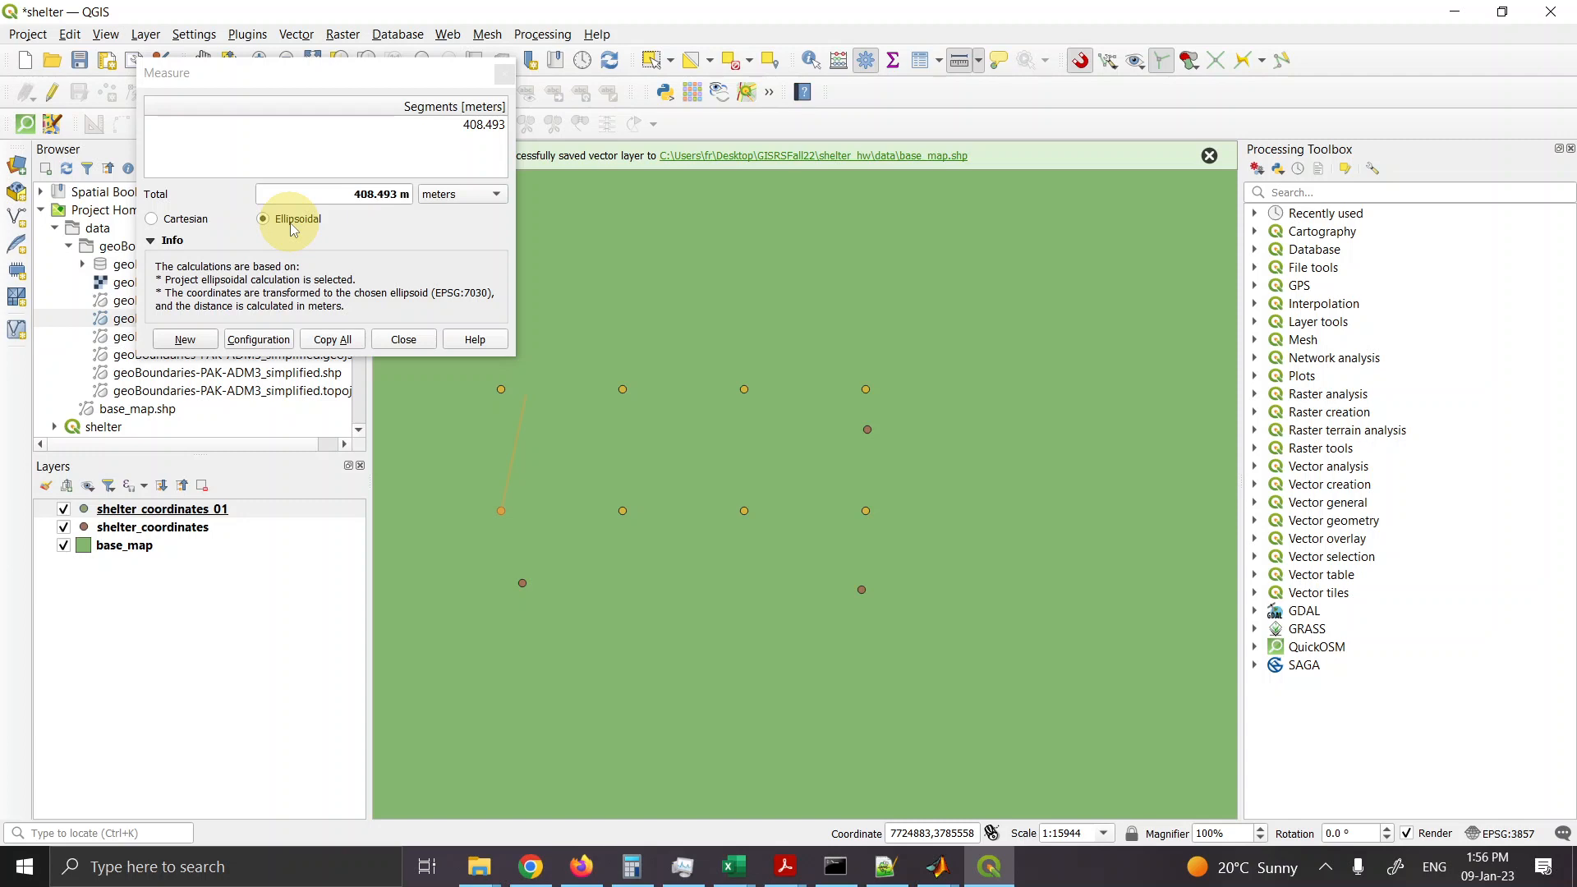
pyautogui.click(185, 219)
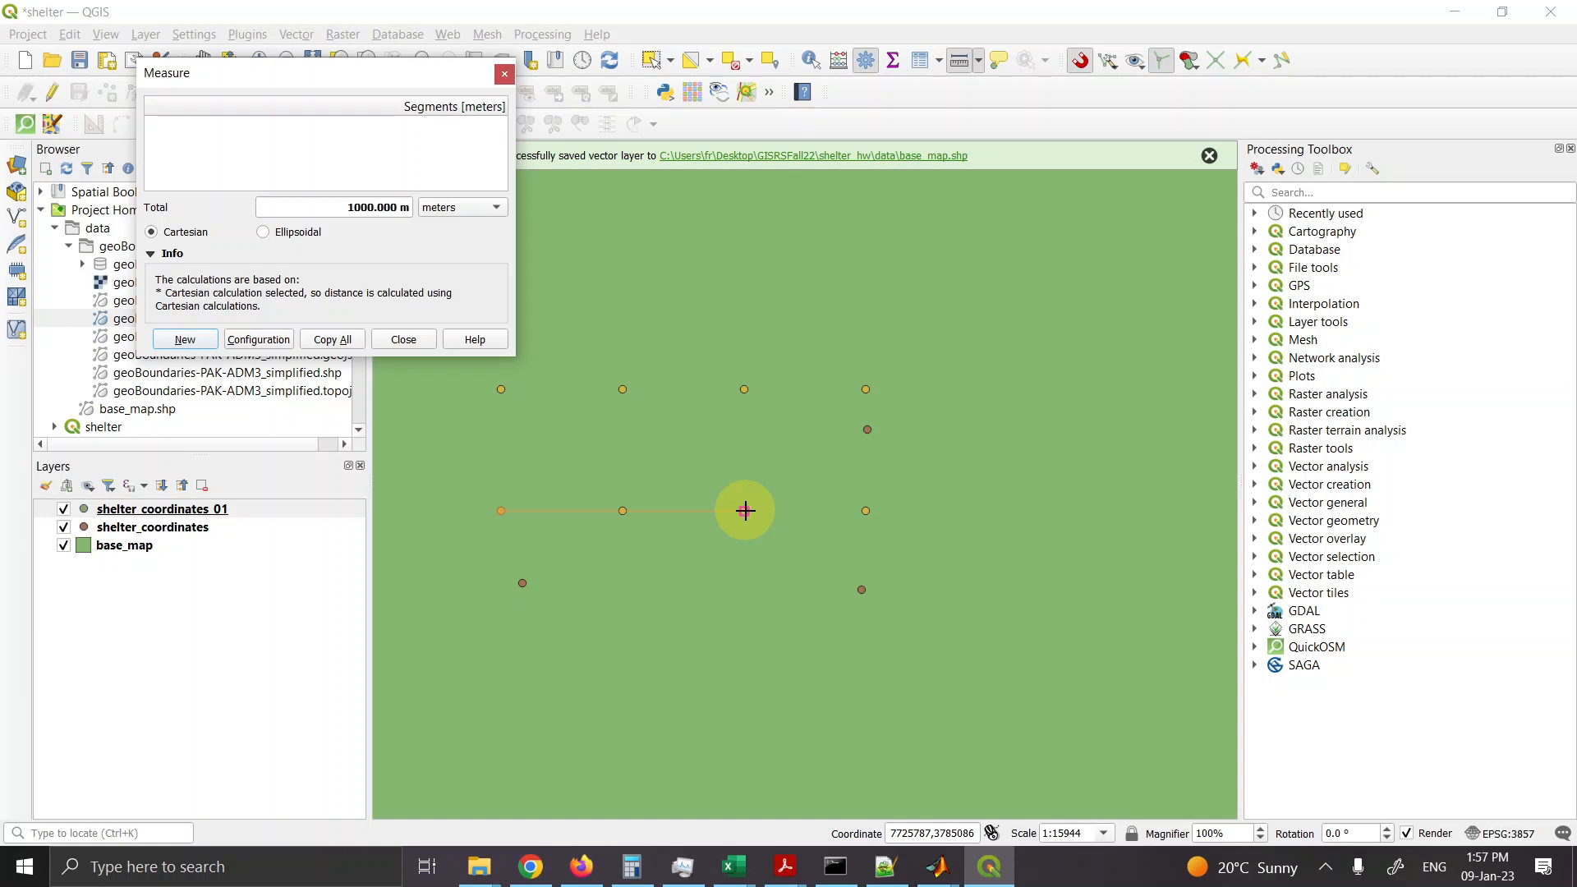
pyautogui.click(745, 511)
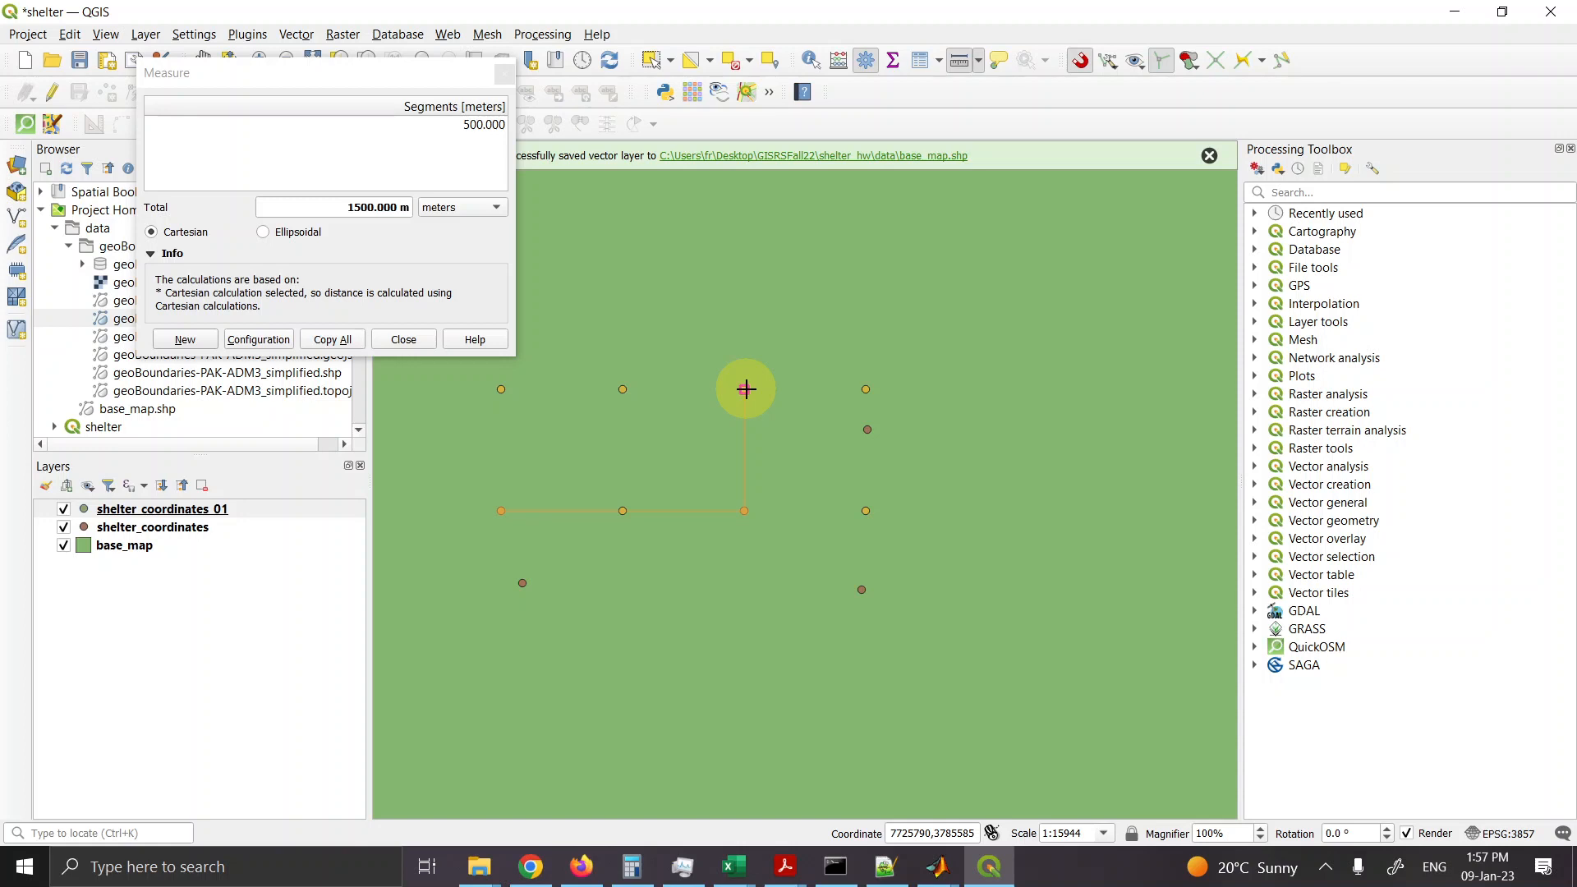
# Step: Finish the distance measurement at the upper row's third grid point and close the Measure window
pyautogui.rightClick(795, 389)
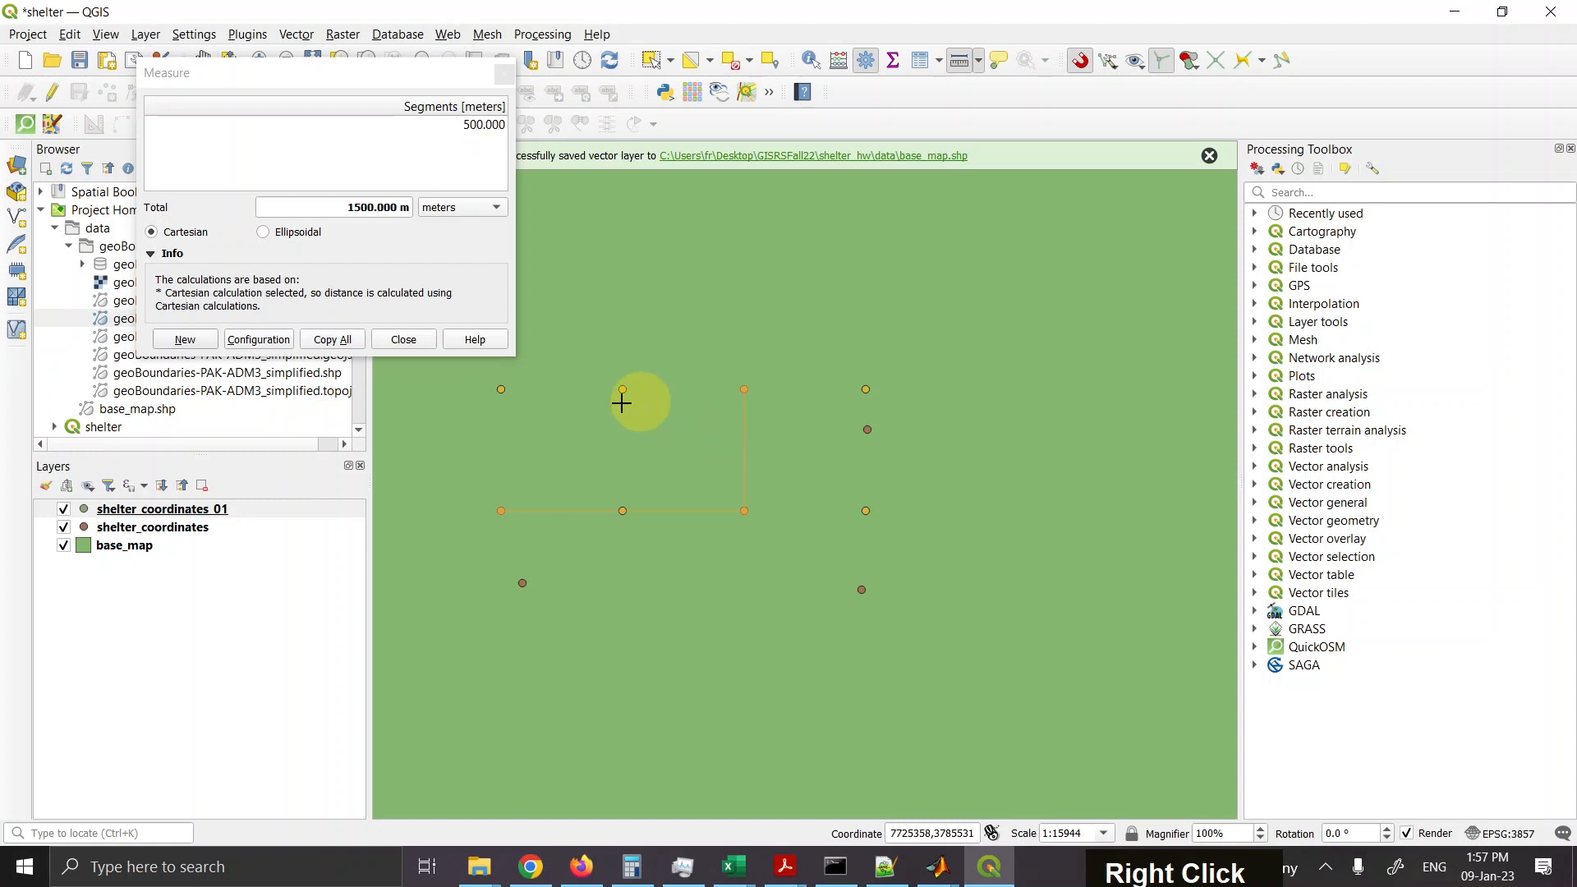
pyautogui.click(498, 390)
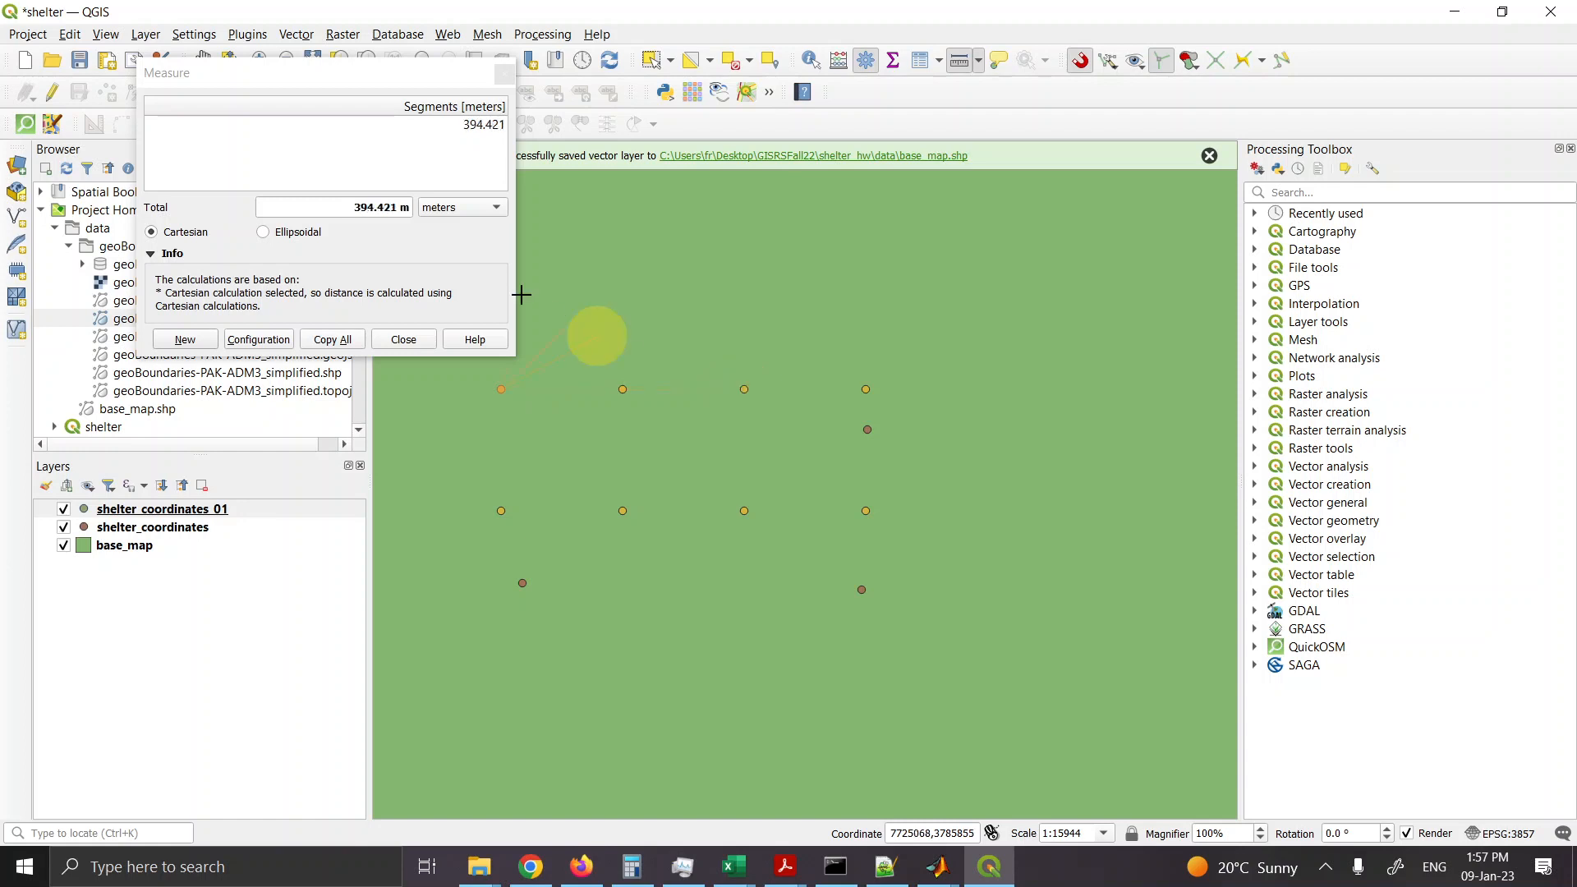
pyautogui.click(402, 340)
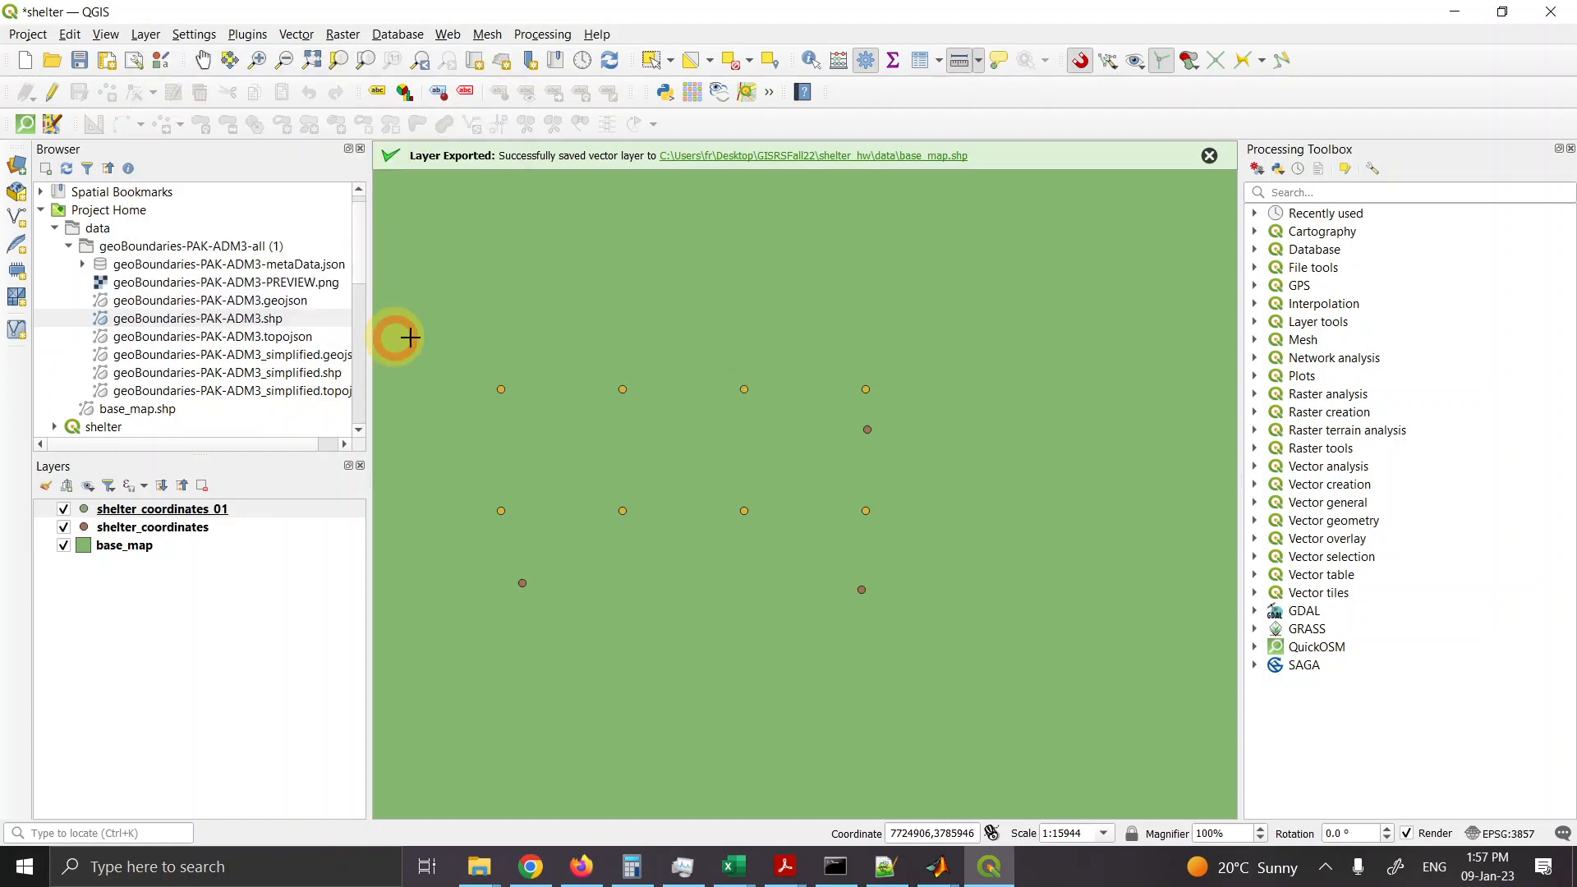
# Step: Enable editing on the shelter_coordinates_01 layer and activate the Vertex Tool
pyautogui.rightClick(164, 510)
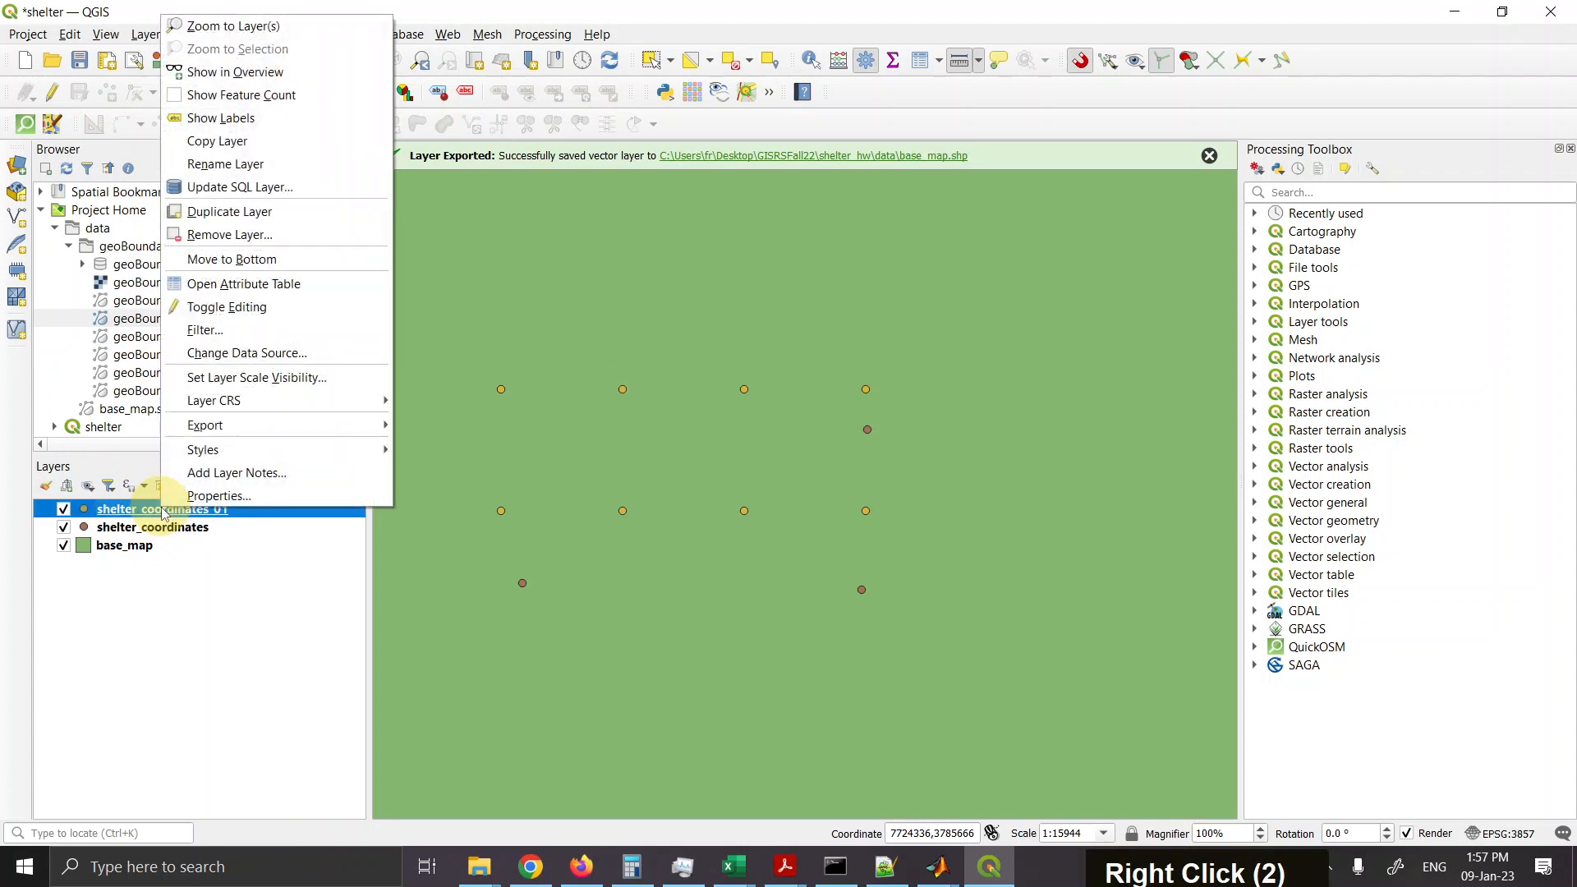
pyautogui.click(246, 307)
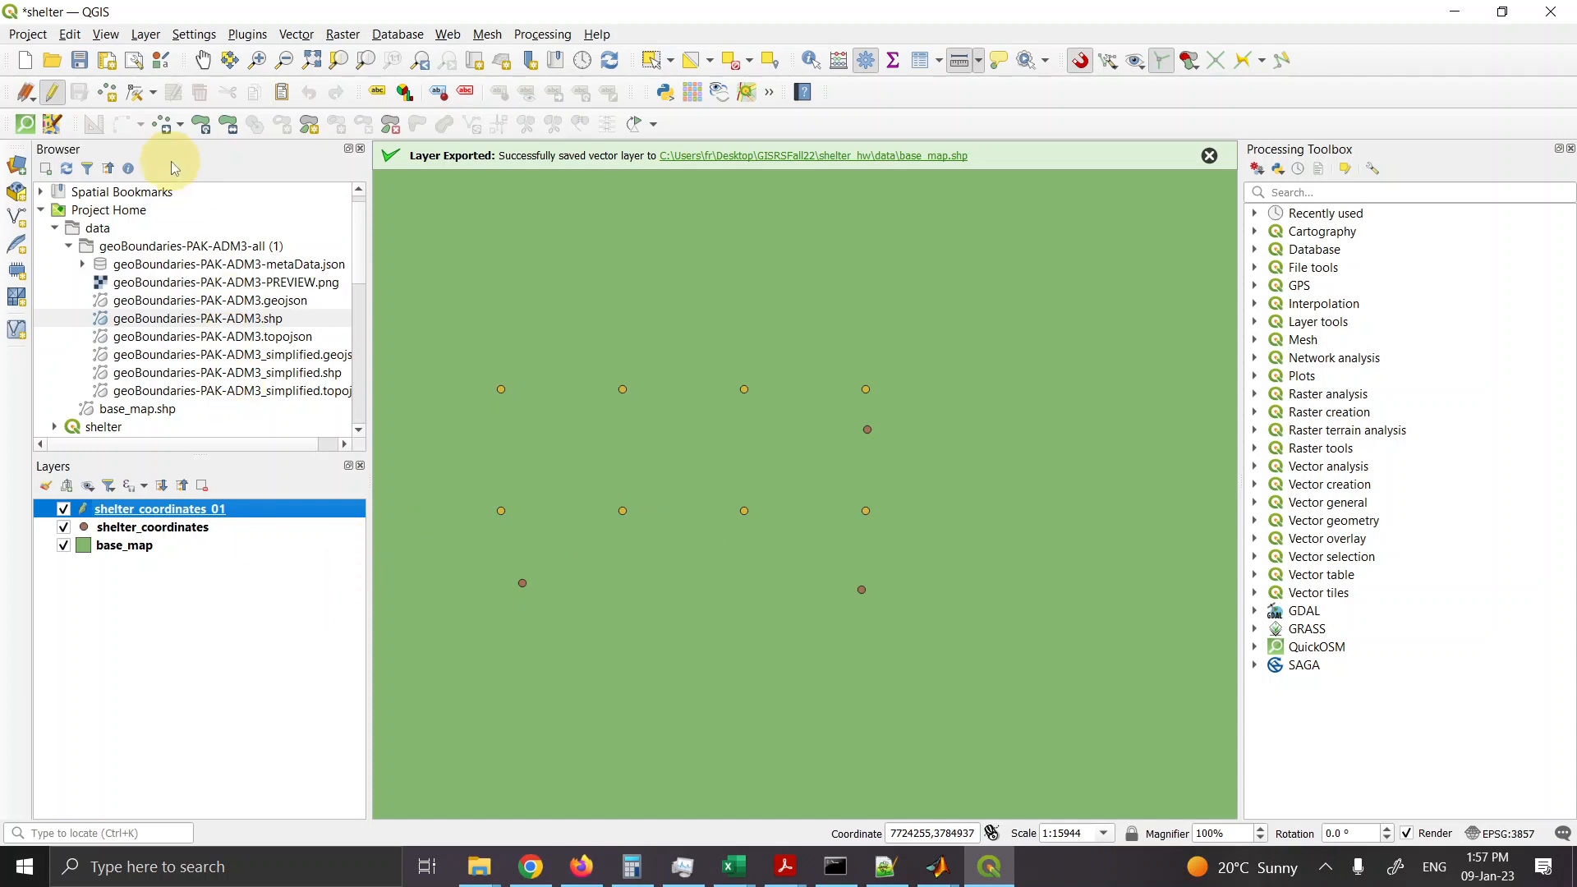
pyautogui.click(134, 92)
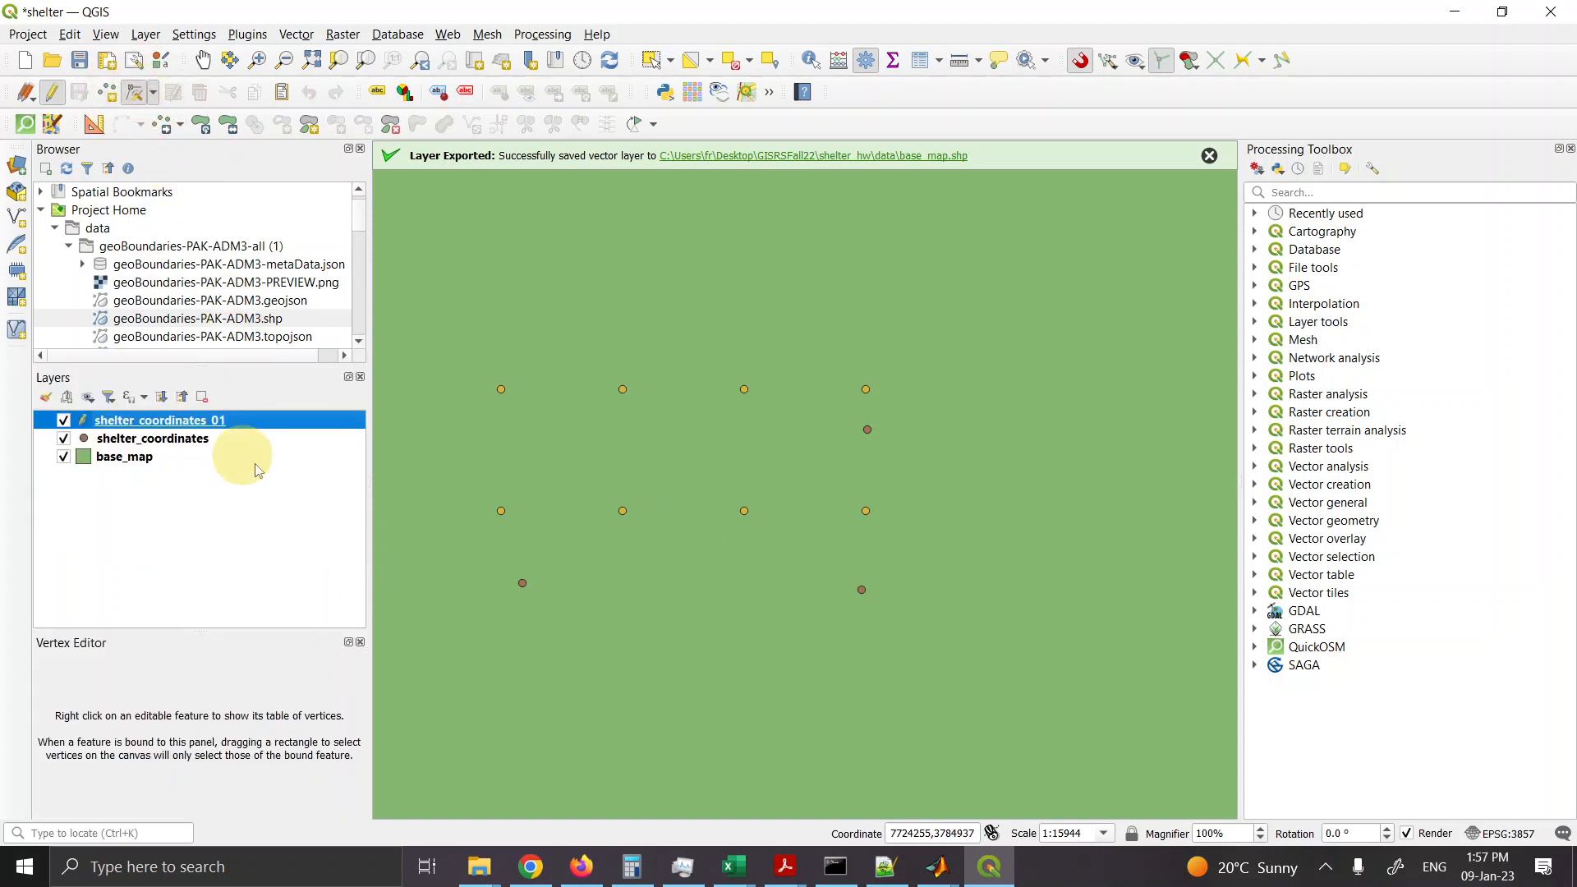
pyautogui.click(742, 511)
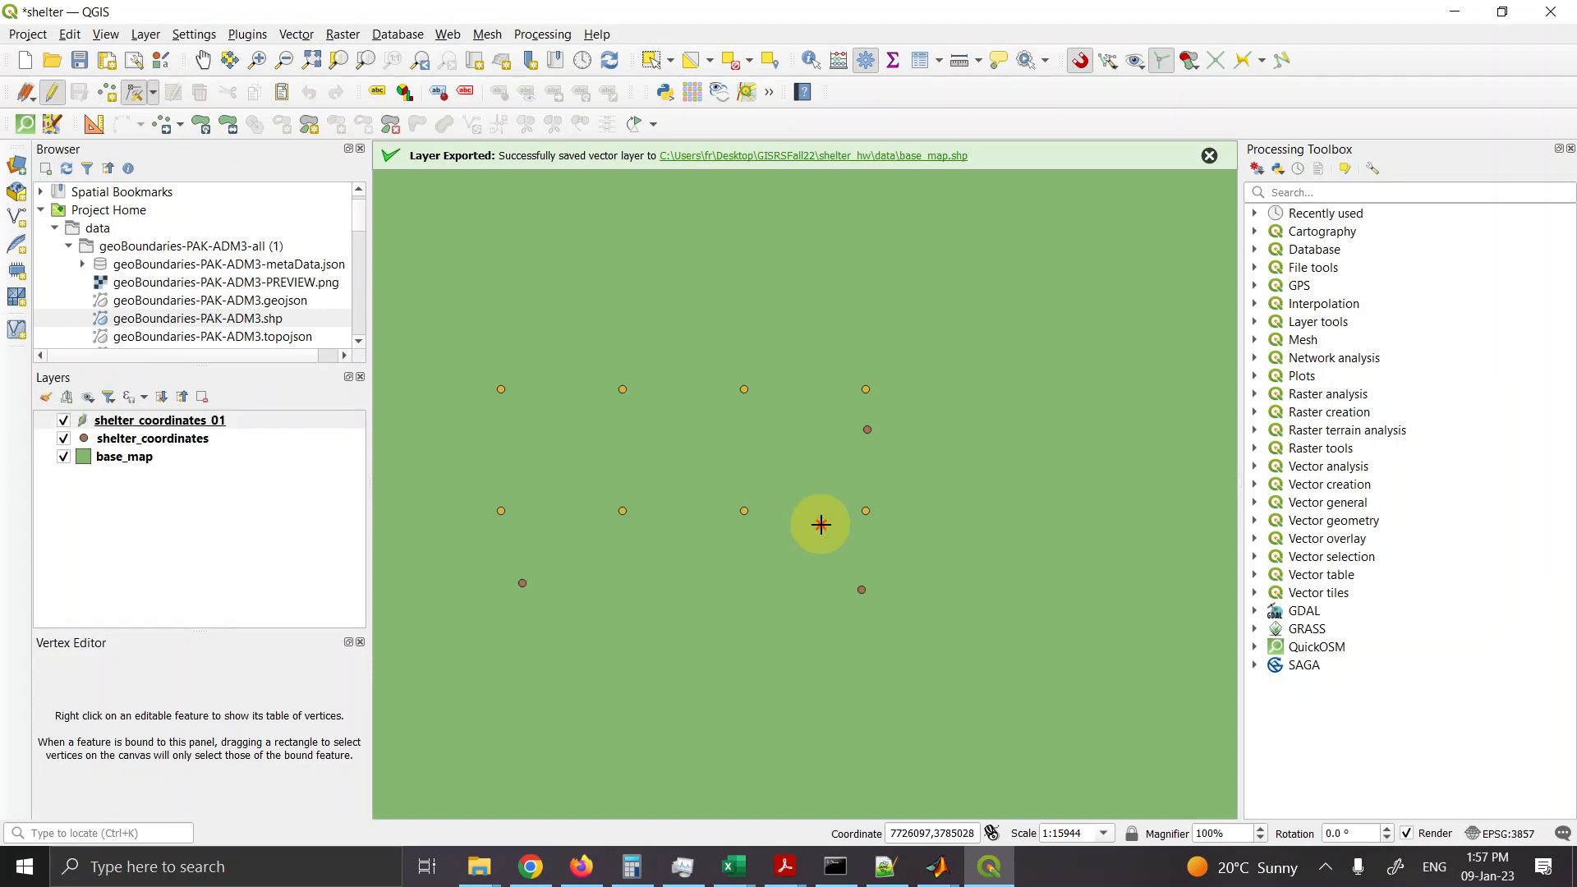
pyautogui.click(871, 513)
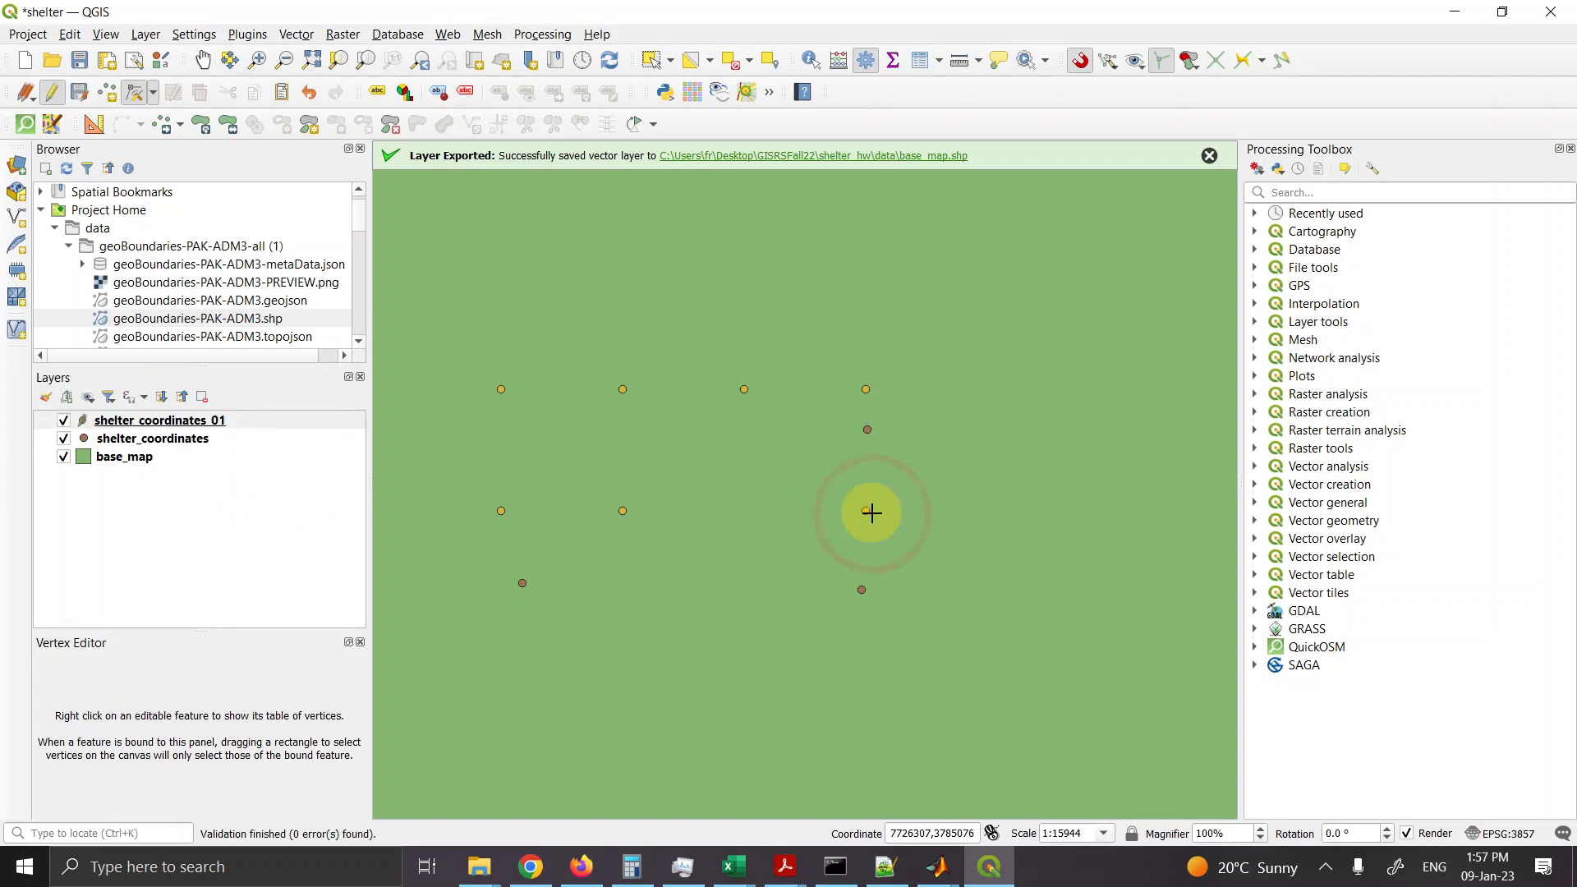
pyautogui.rightClick(872, 512)
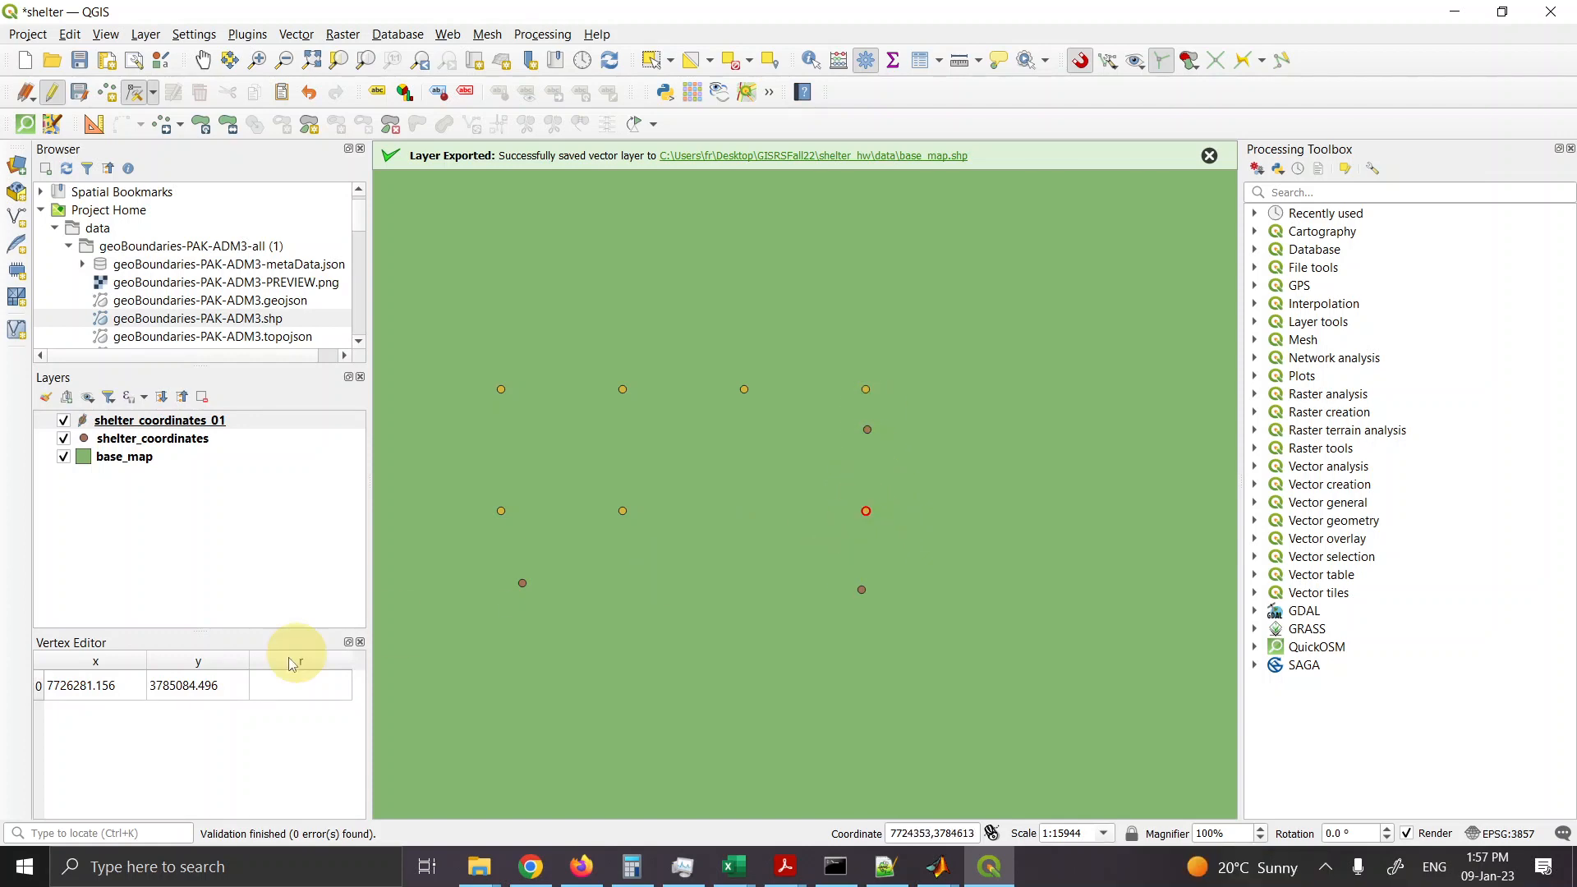
pyautogui.rightClick(866, 511)
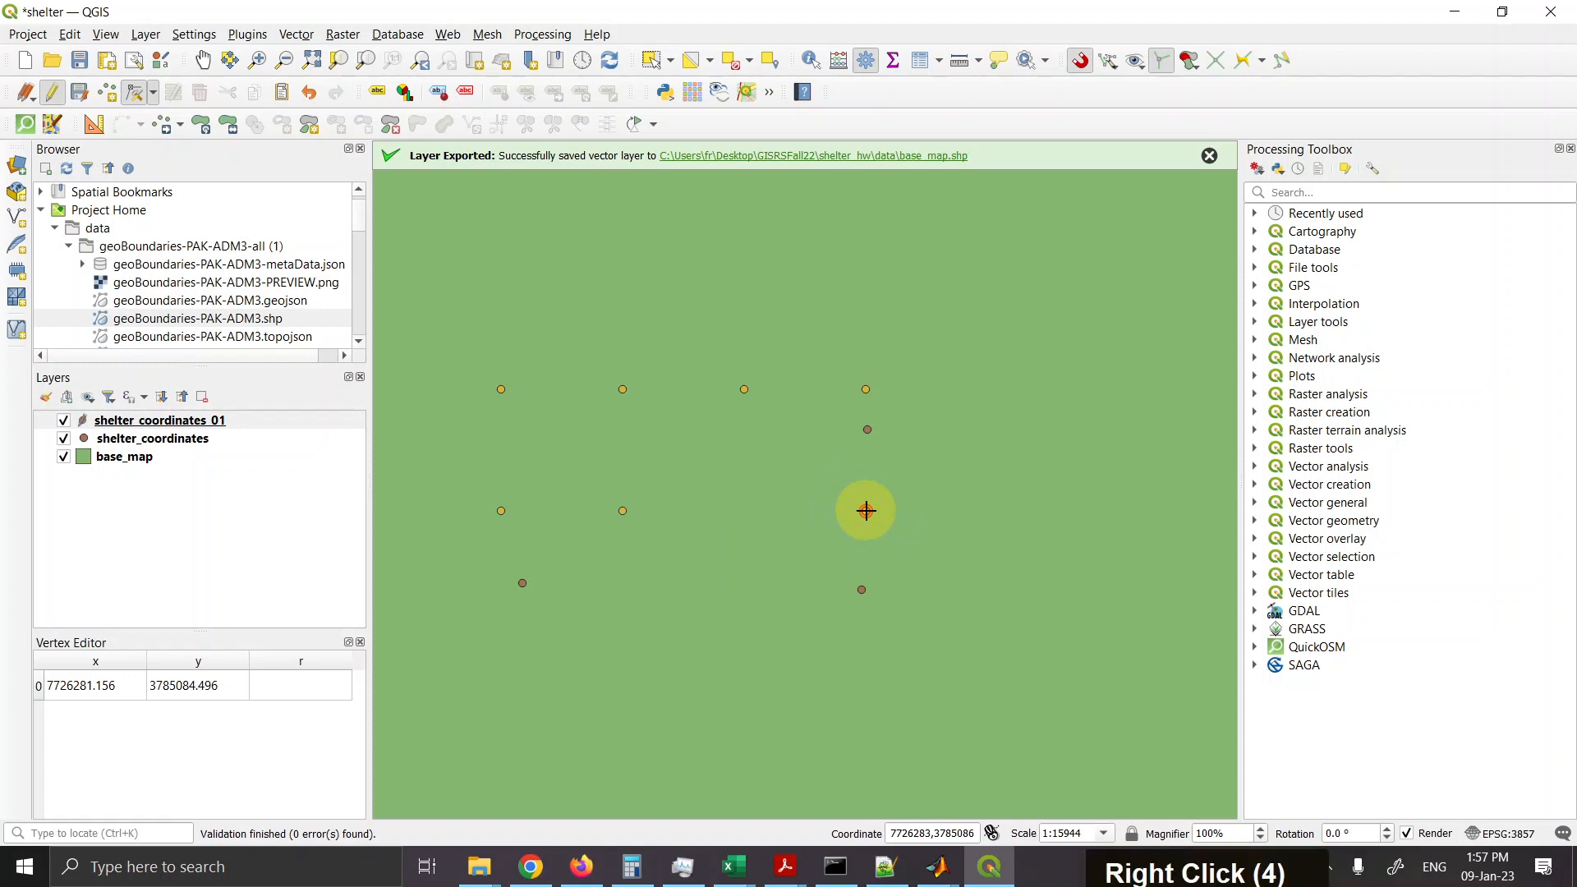
pyautogui.press('Delete')
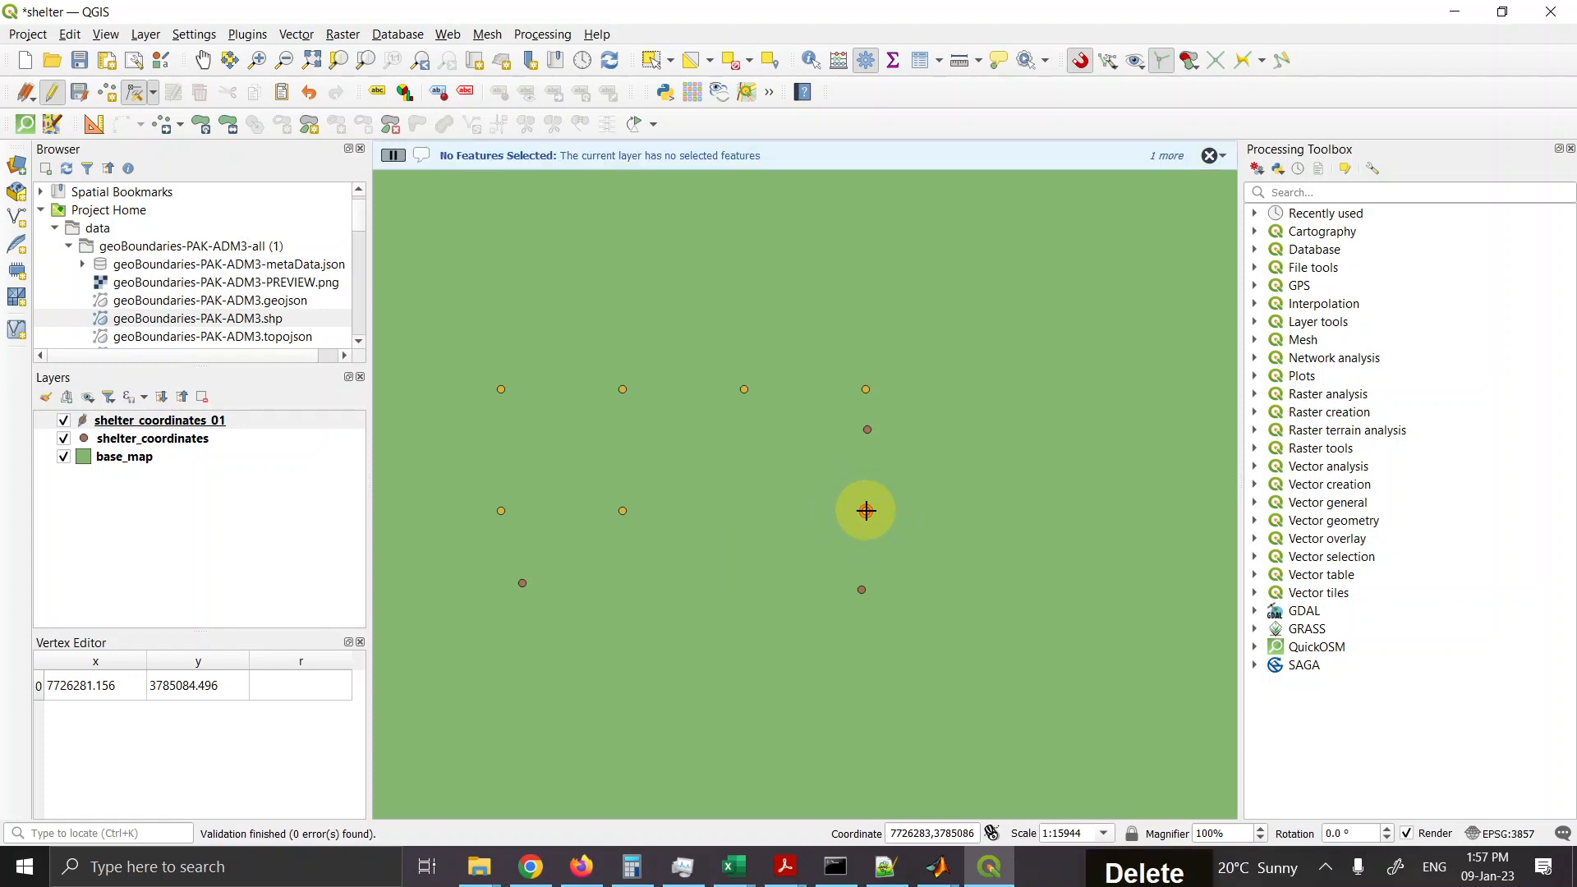
pyautogui.click(52, 688)
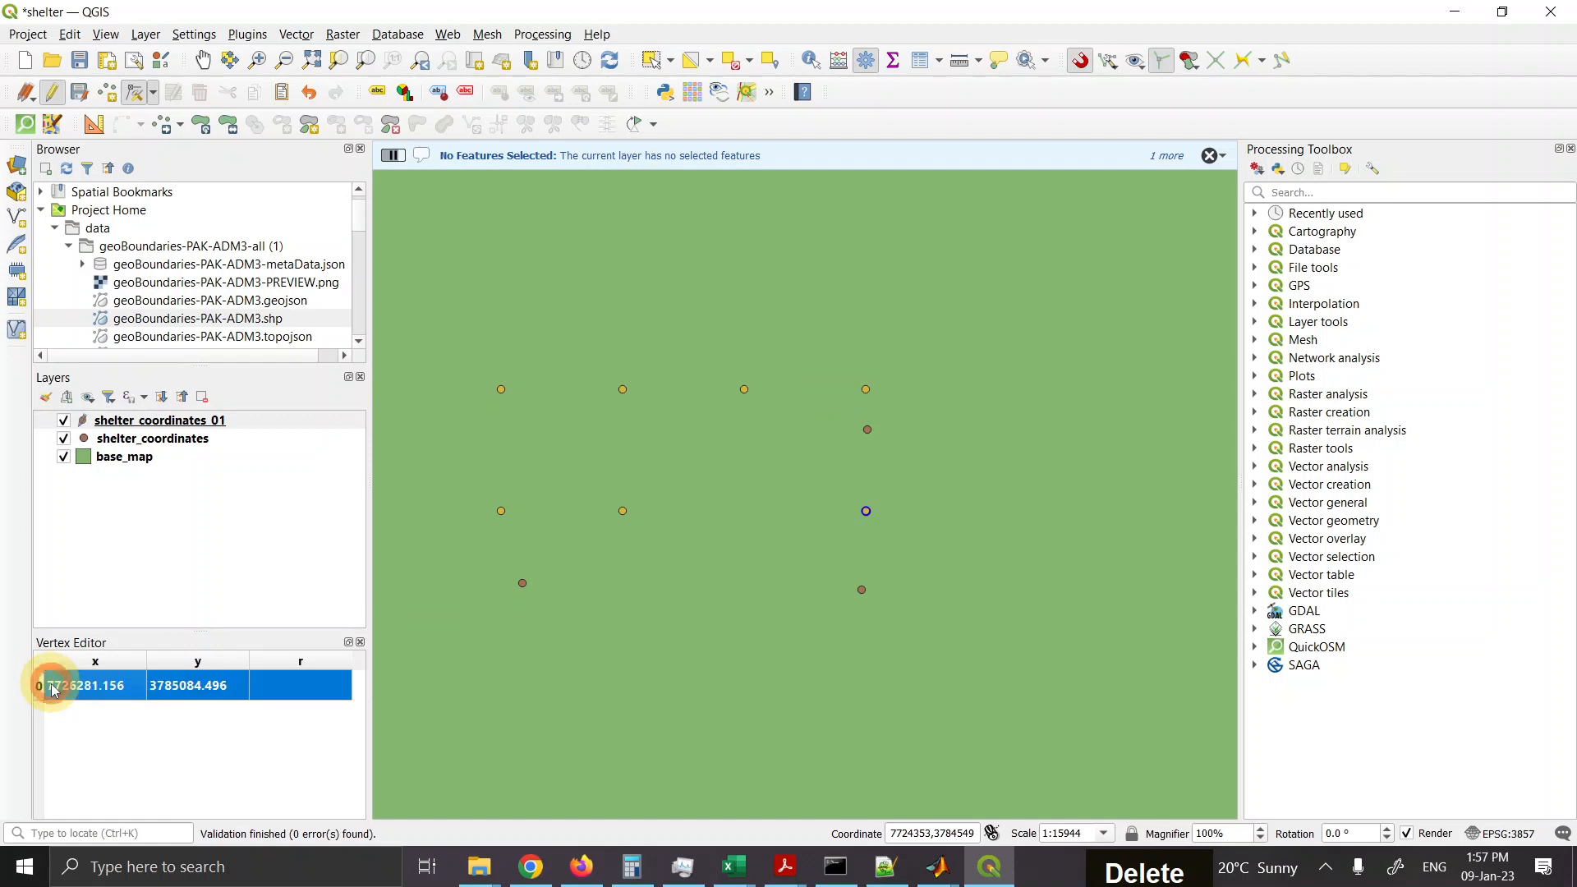
pyautogui.rightClick(52, 688)
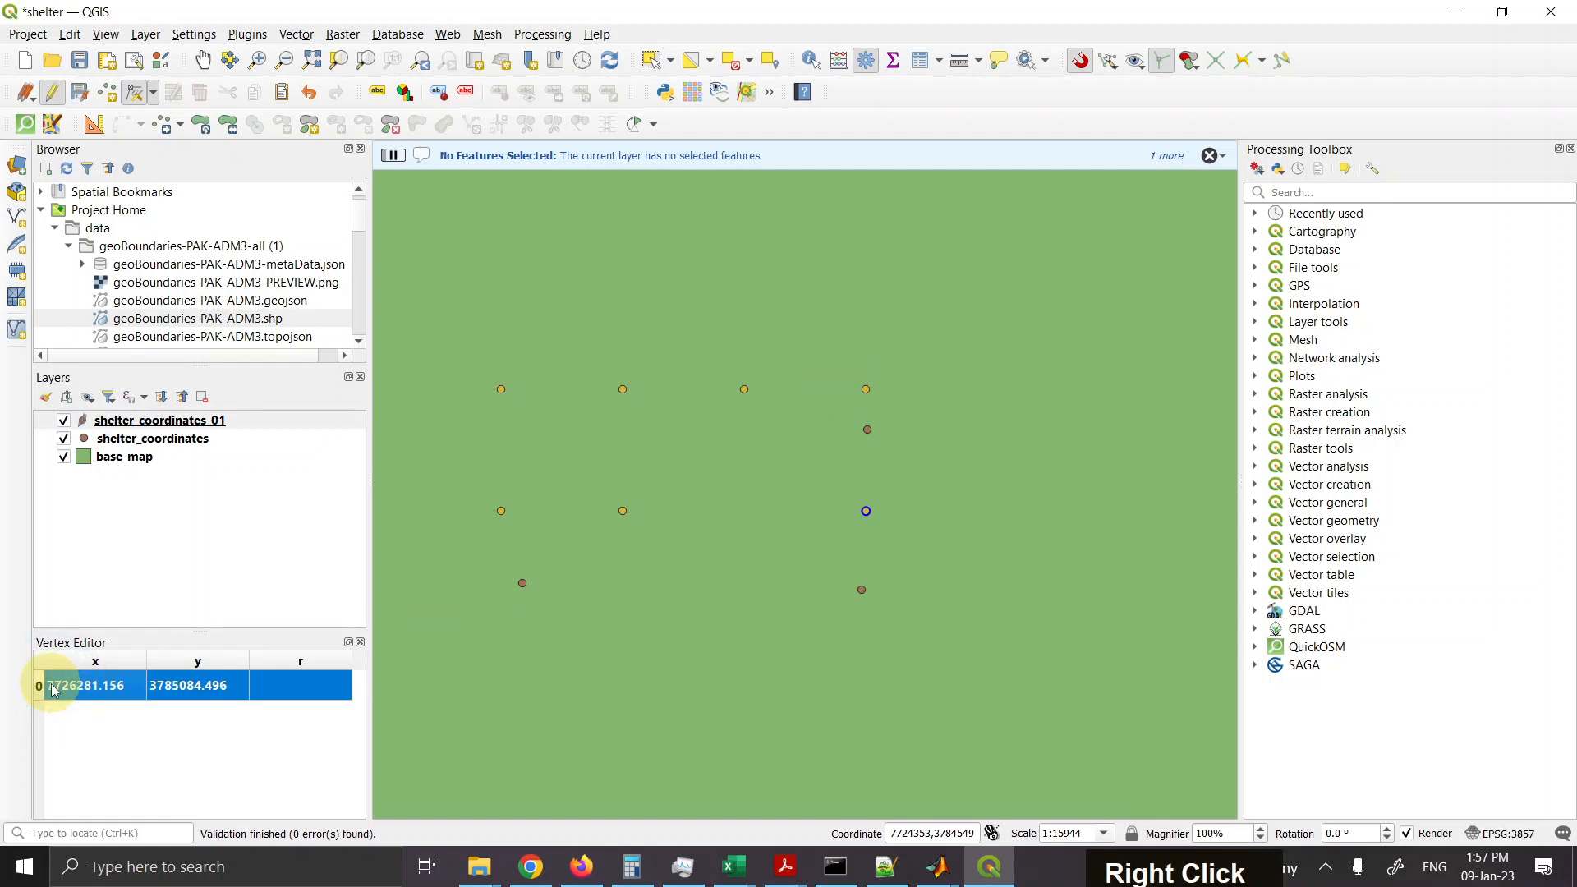
pyautogui.press('Delete')
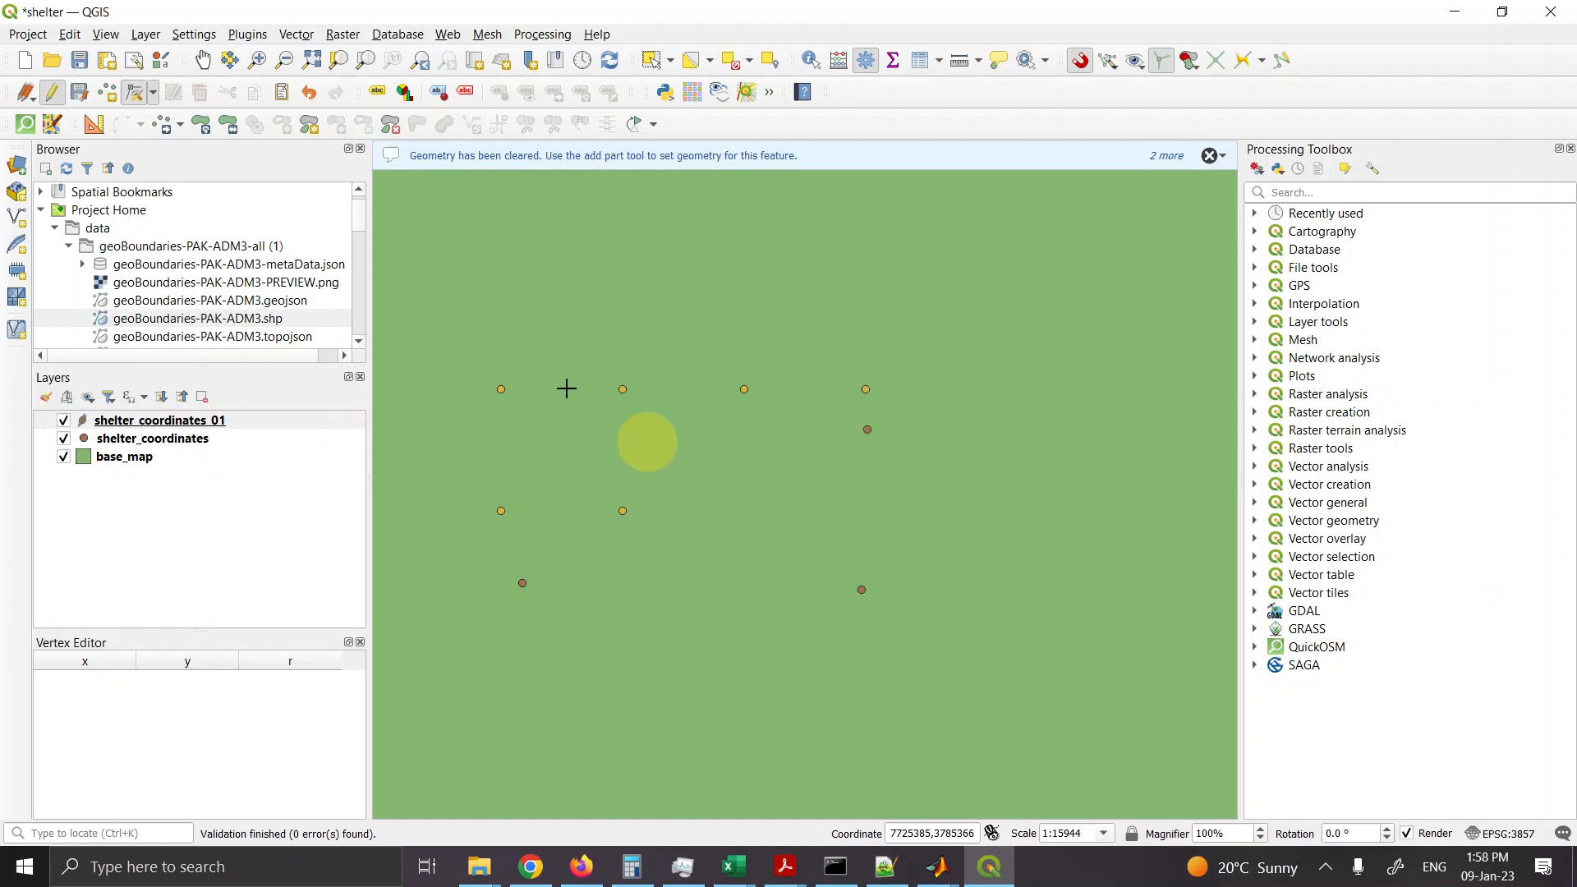
pyautogui.click(309, 93)
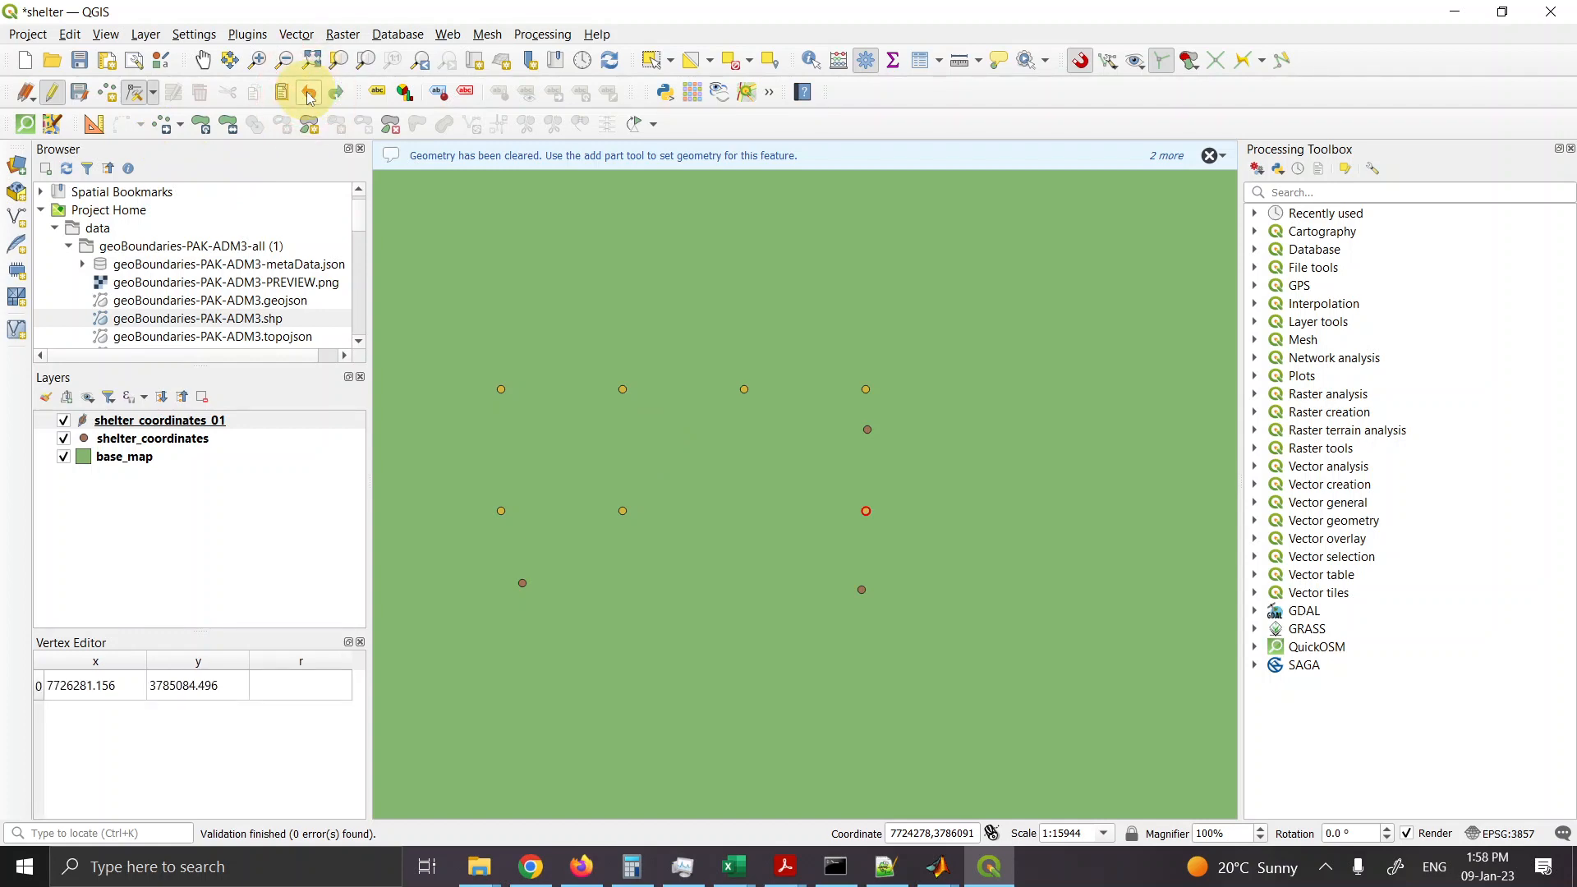
pyautogui.click(309, 94)
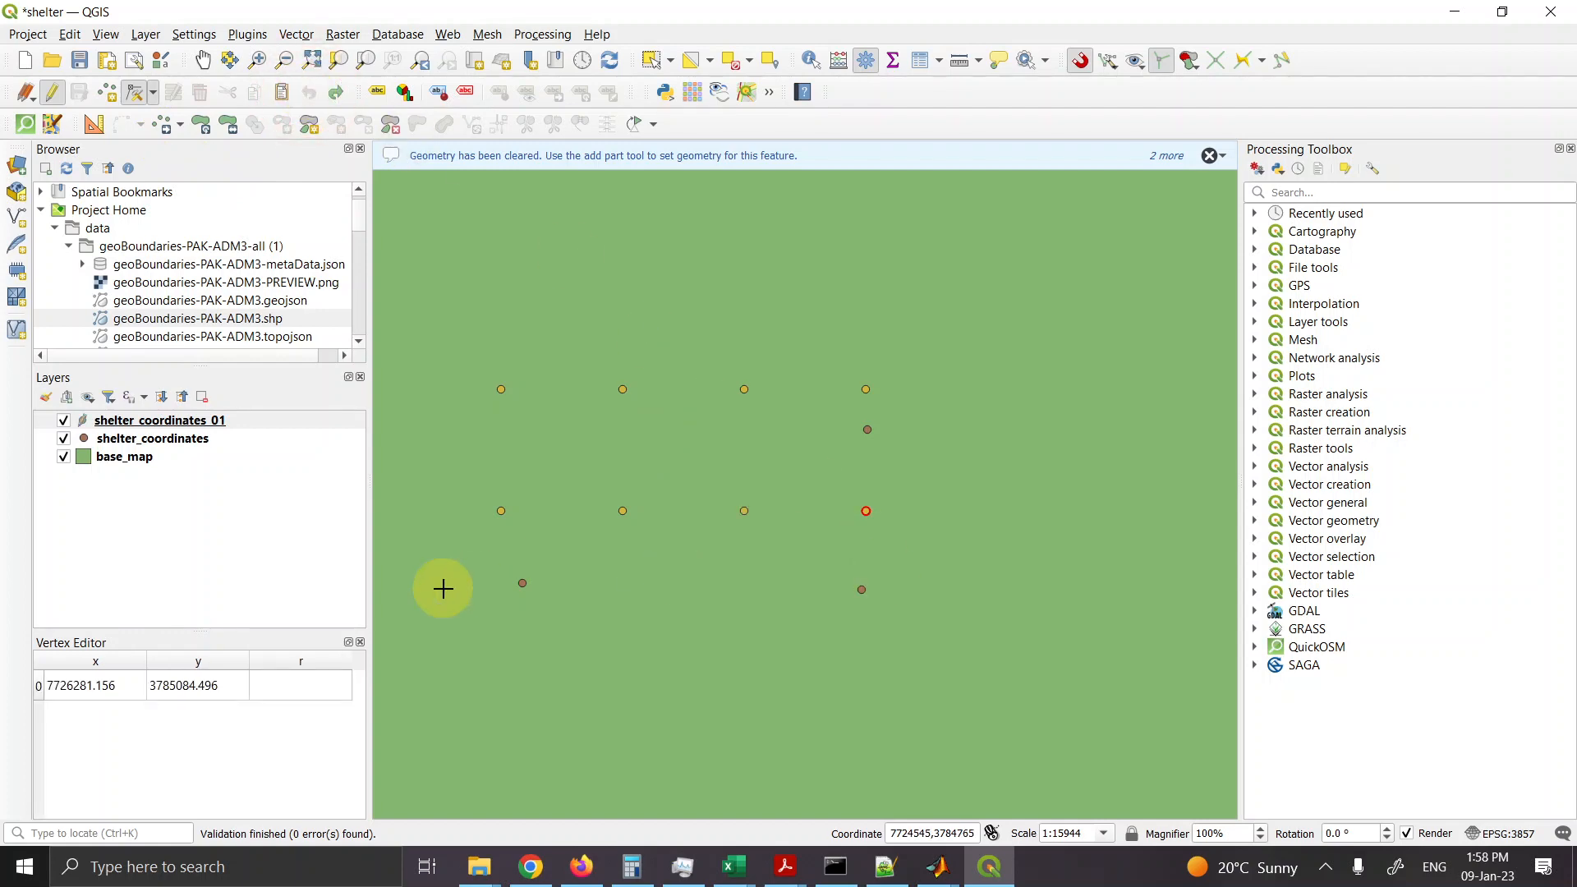
# Step: Delete the rightmost points of the grid's lower and upper rows through the Vertex Editor
pyautogui.click(105, 685)
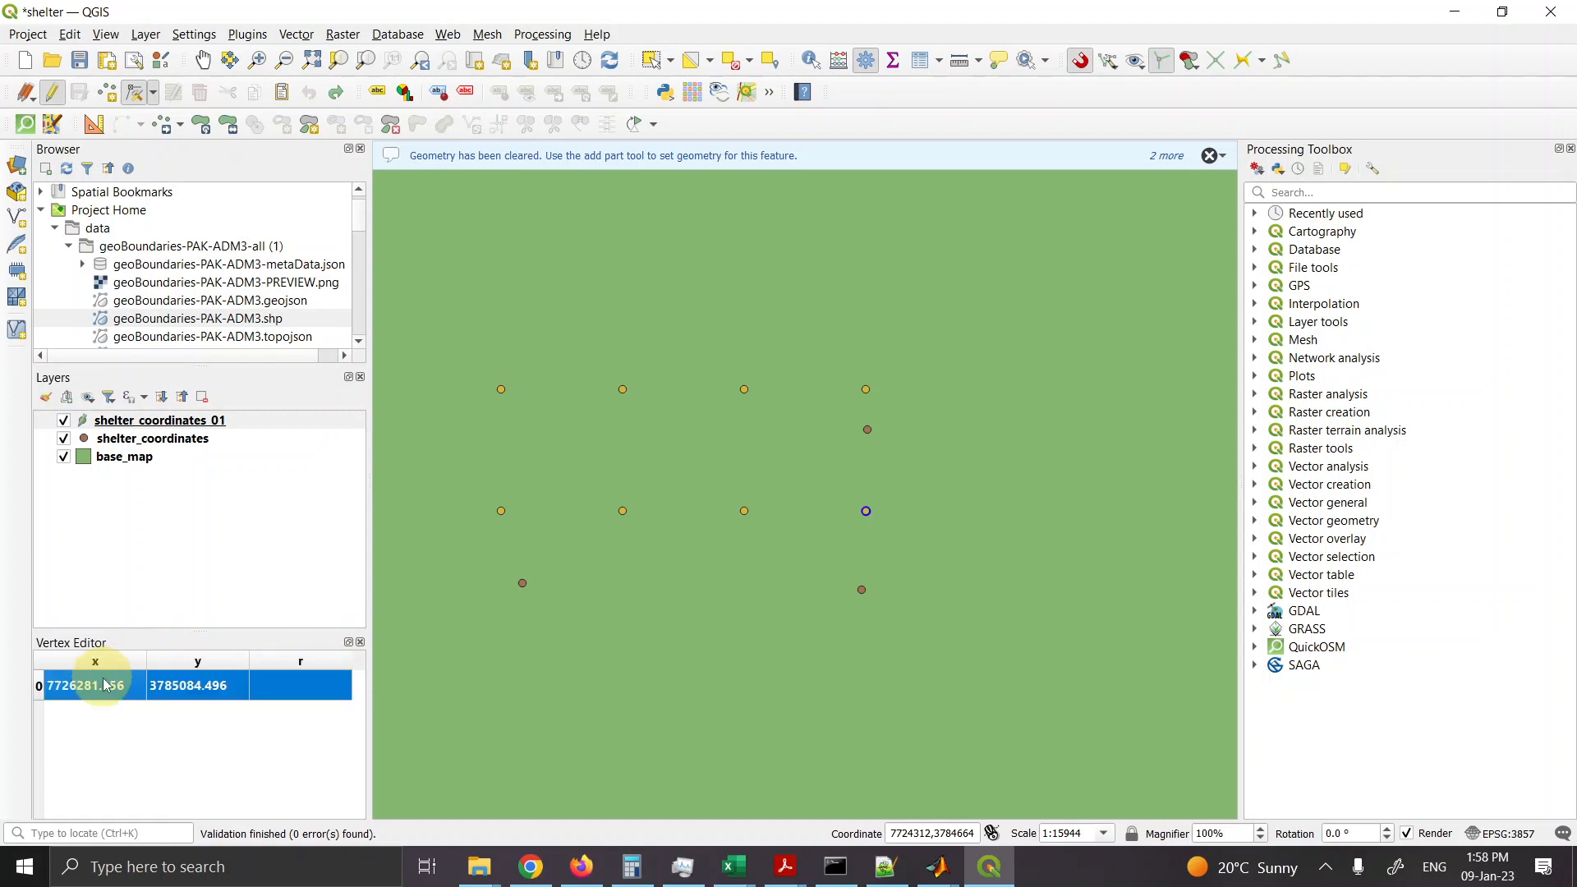
pyautogui.rightClick(105, 685)
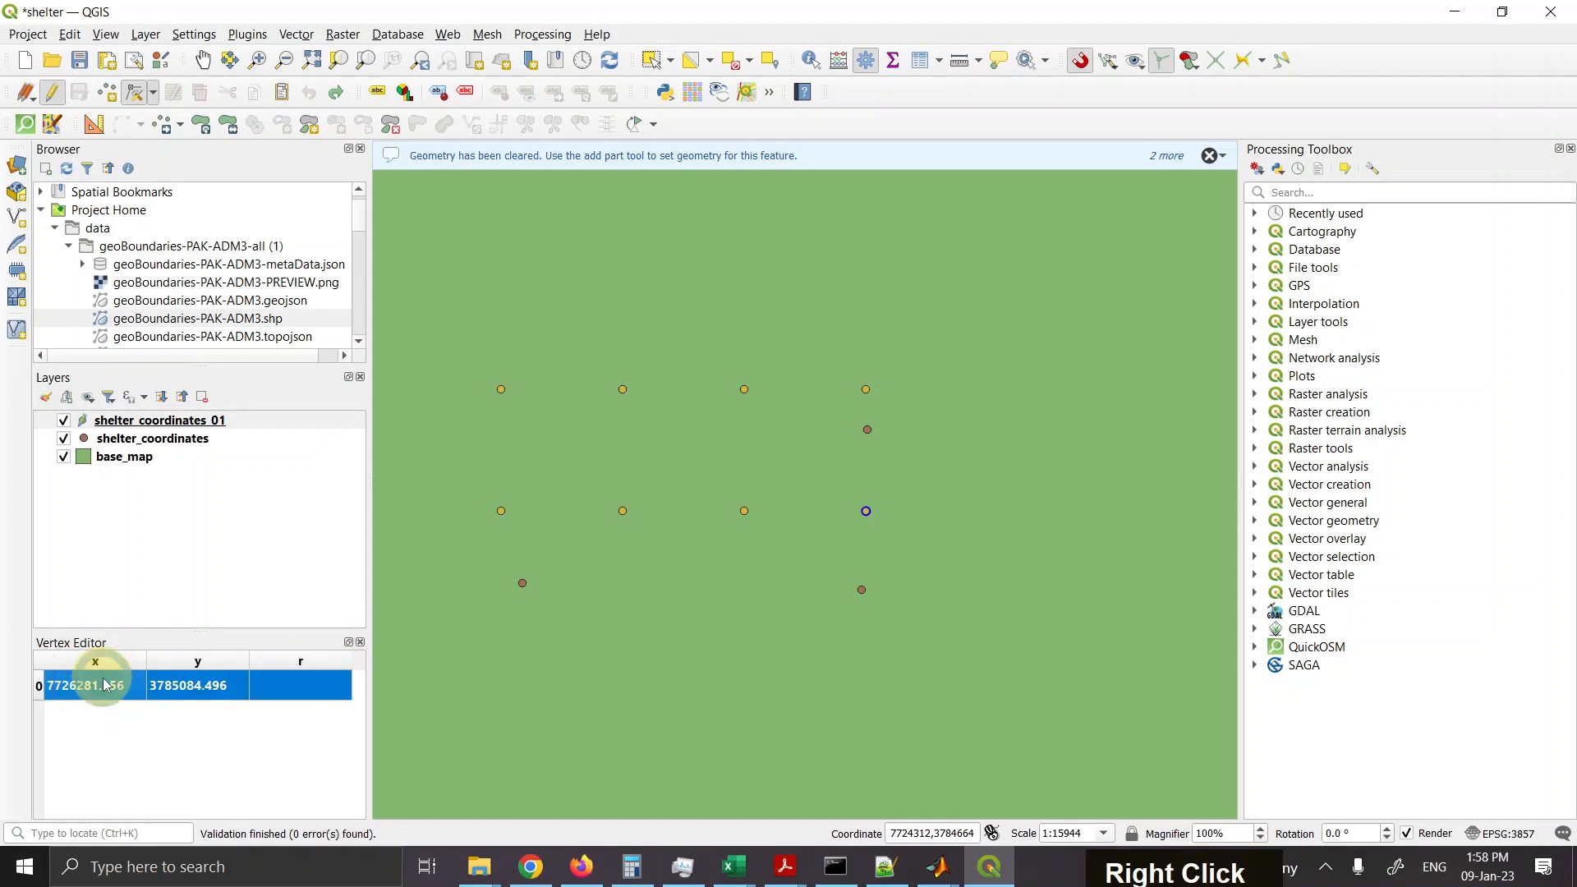
pyautogui.press('Delete')
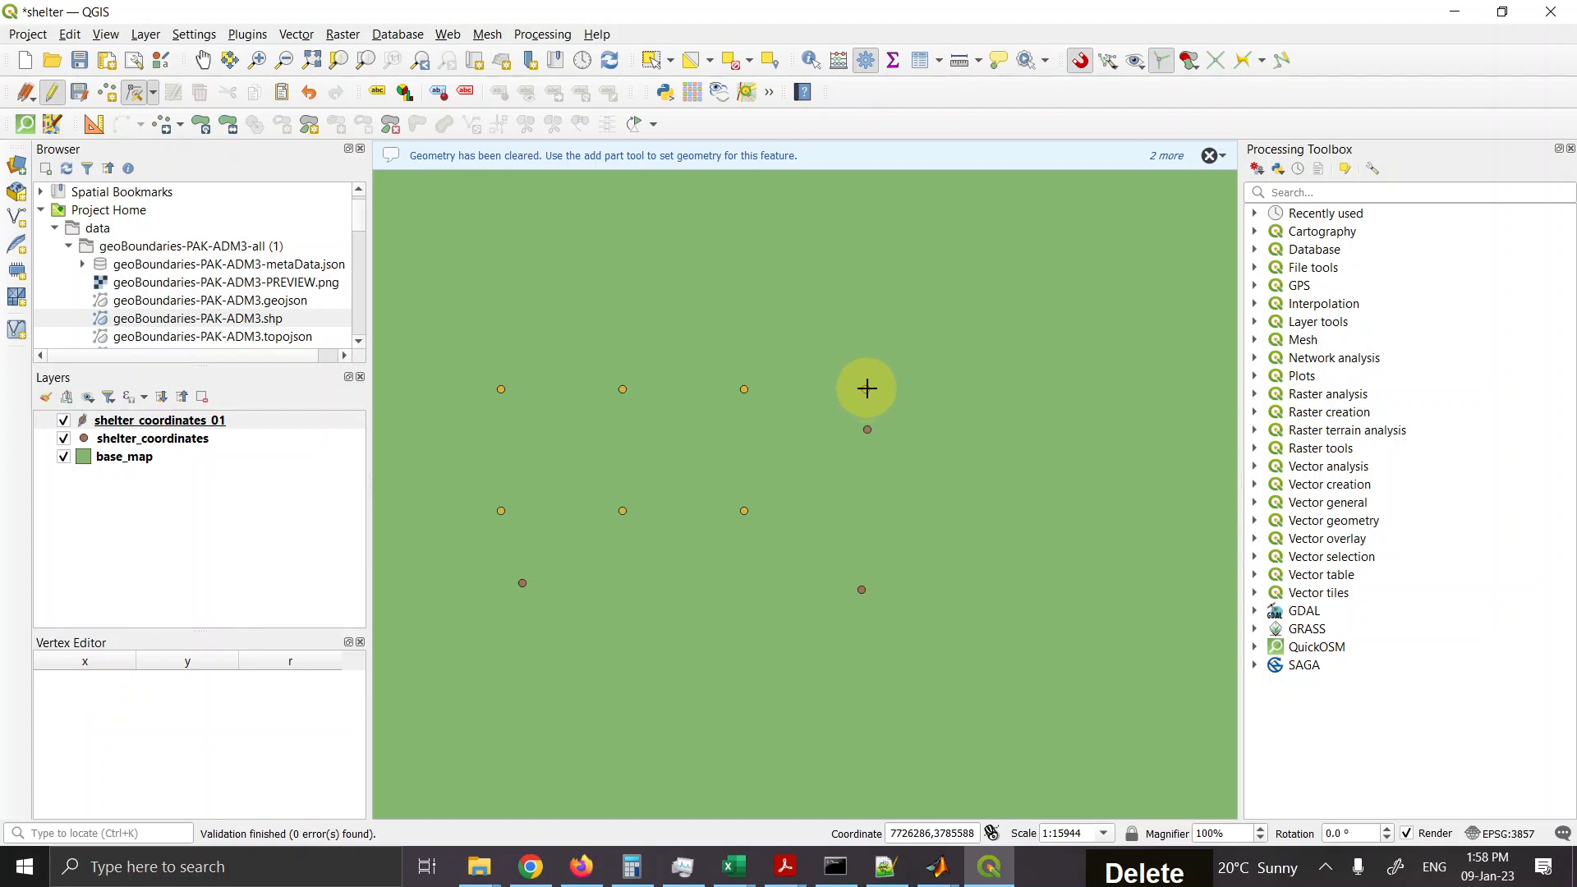
pyautogui.click(692, 538)
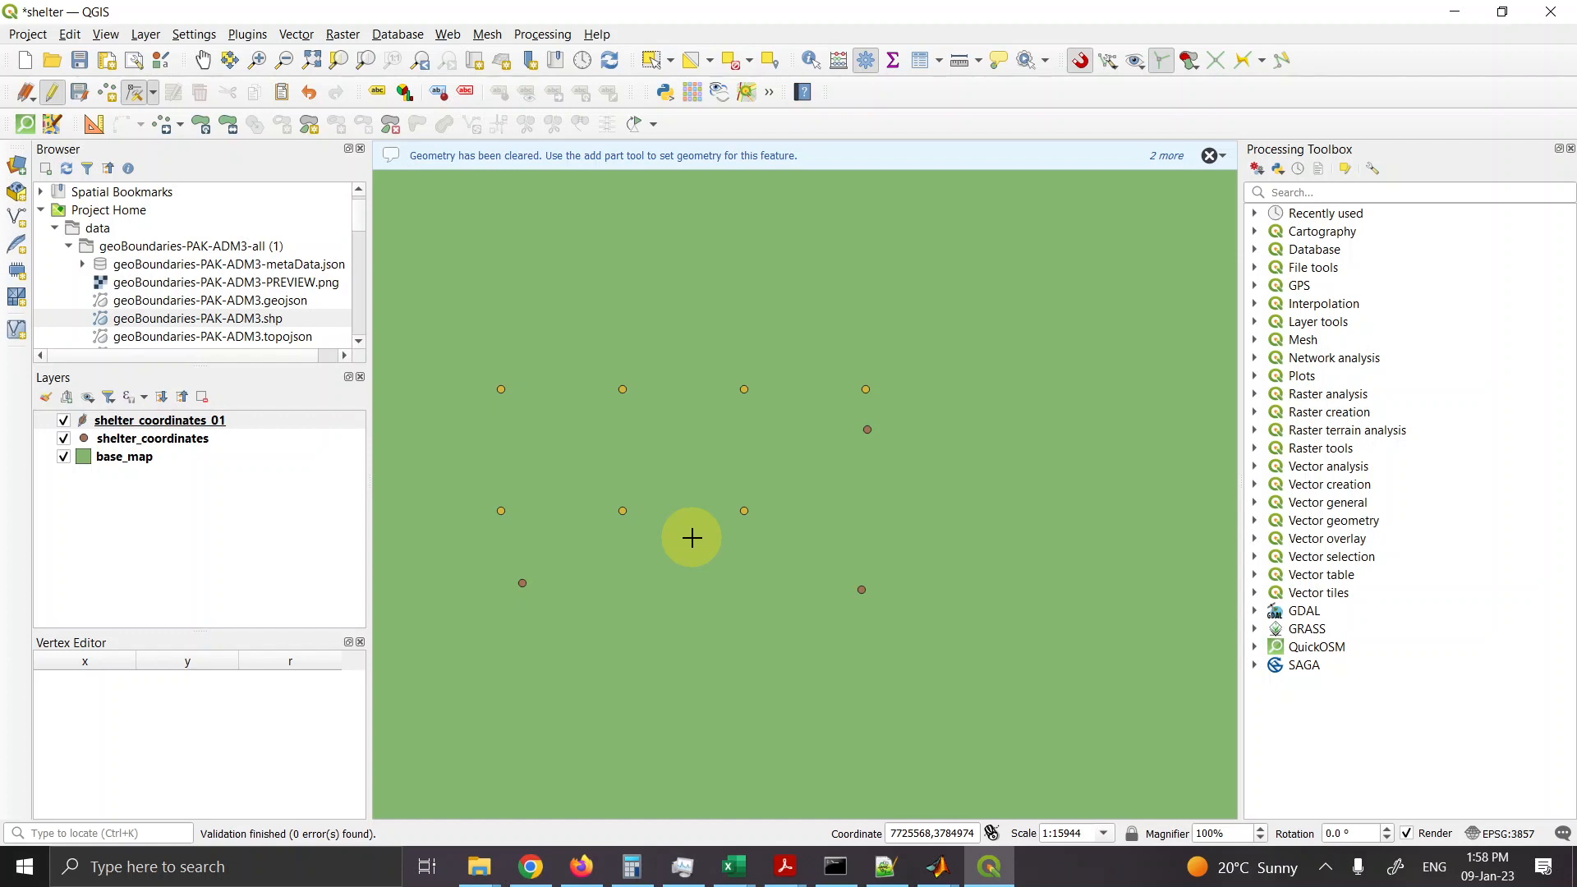
pyautogui.rightClick(865, 389)
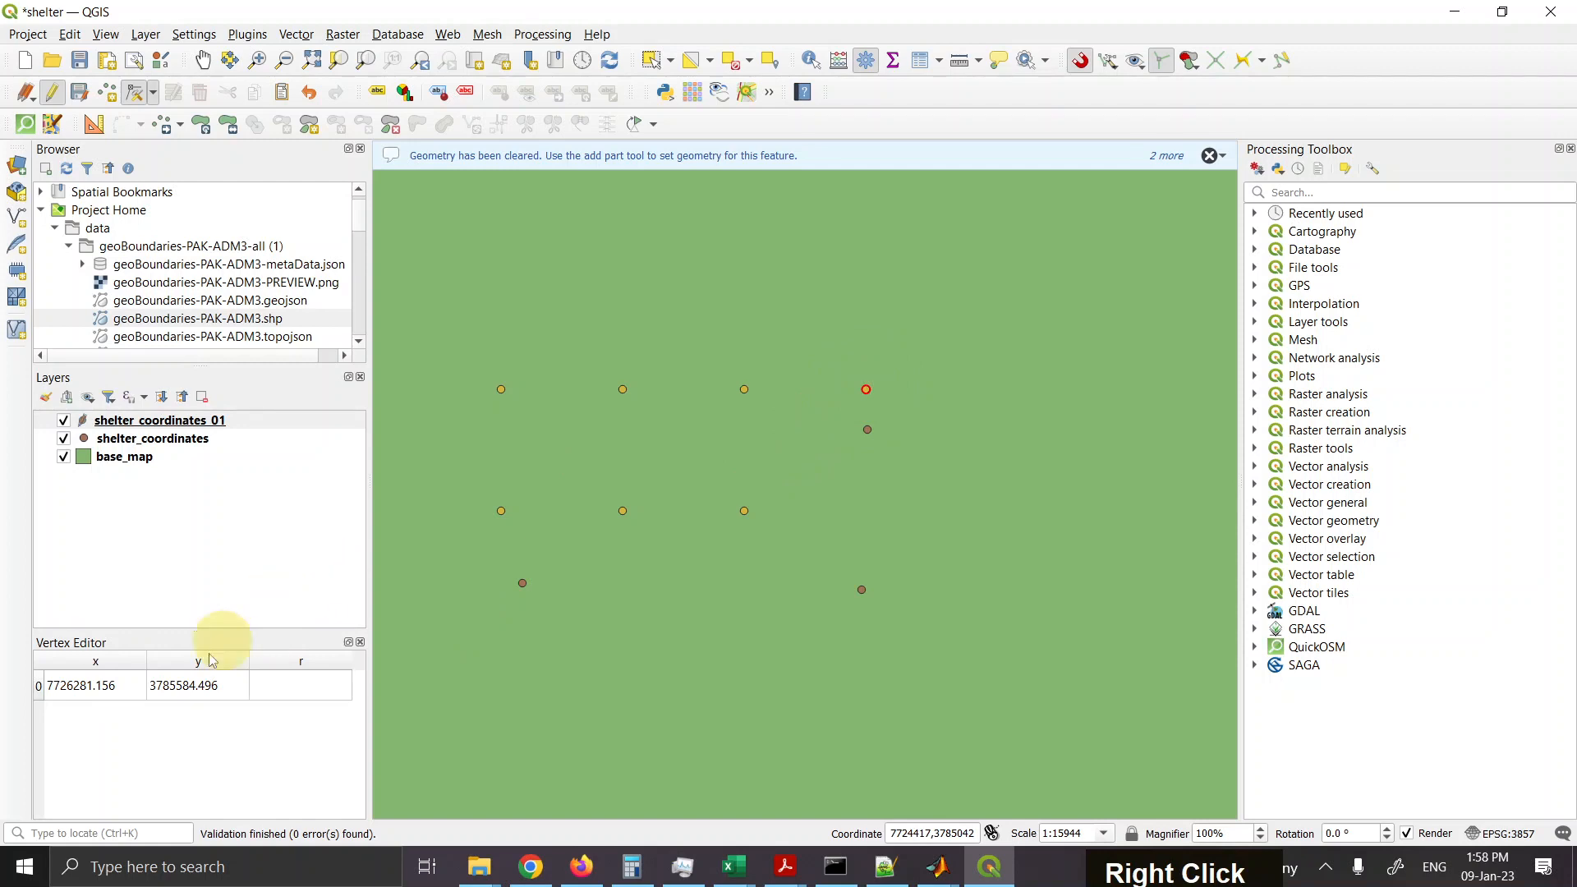
pyautogui.click(40, 687)
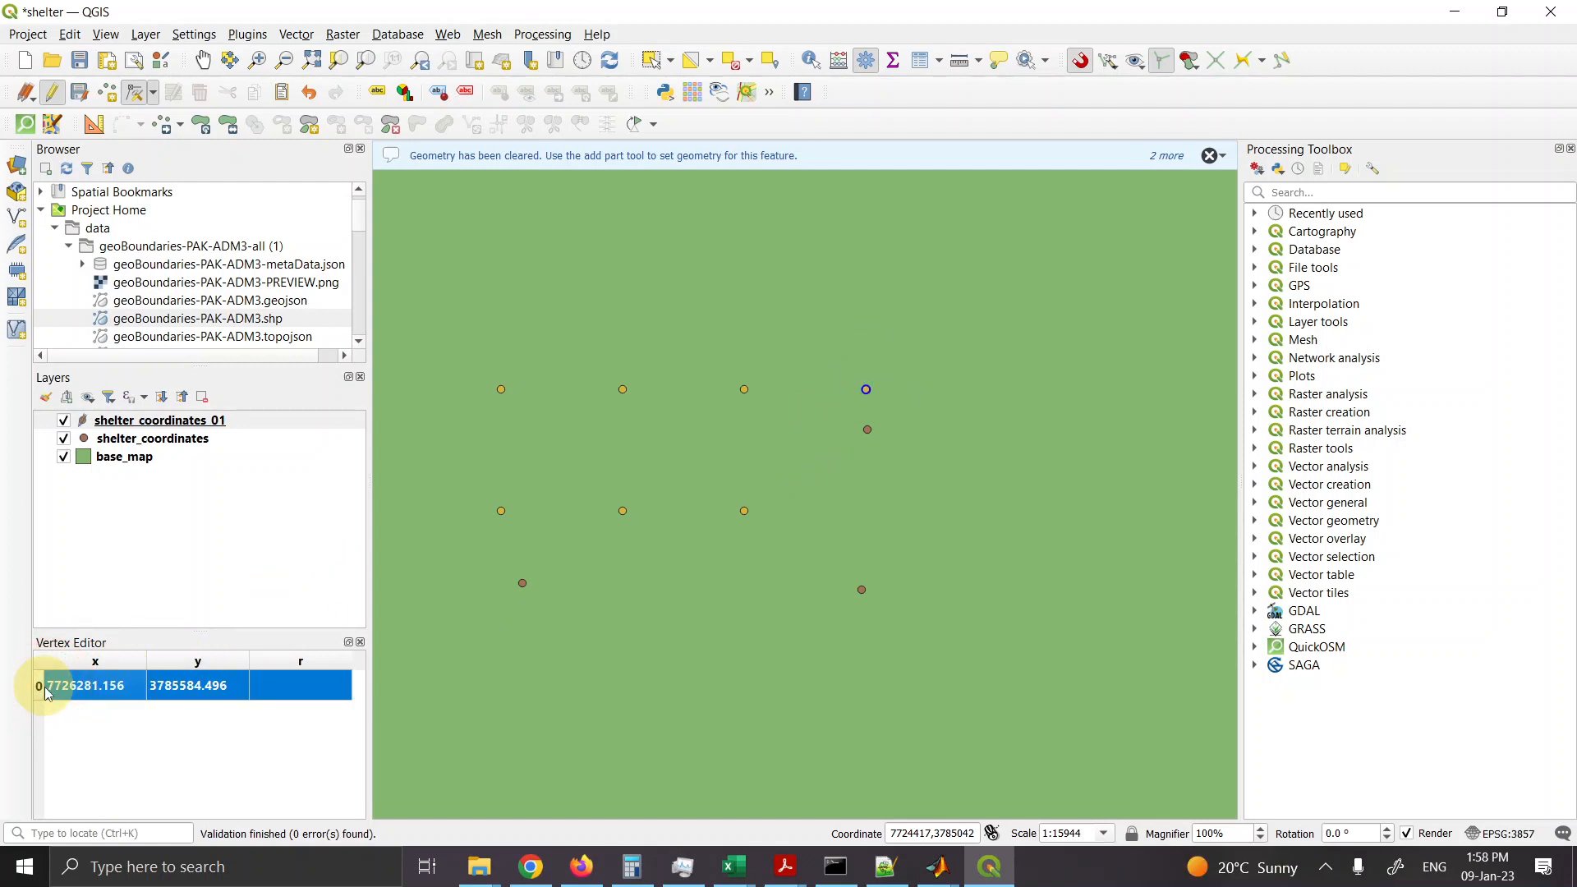
pyautogui.press('Delete')
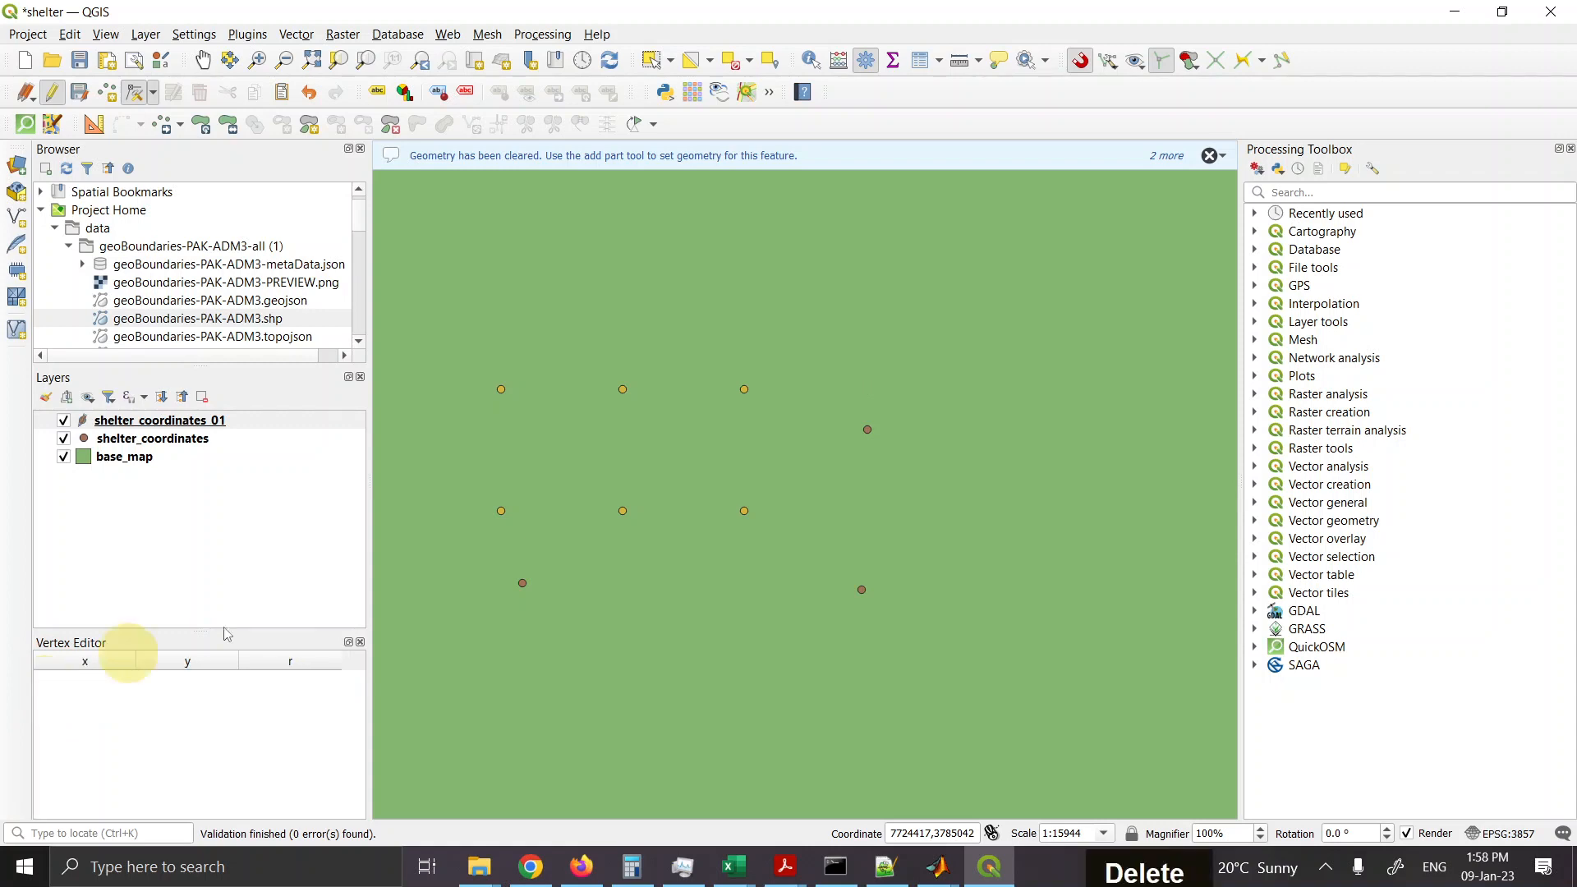
# Step: Delete the second point of both the lower and upper grid rows, and save the shelter_coordinates_01 layer edits
pyautogui.rightClick(622, 511)
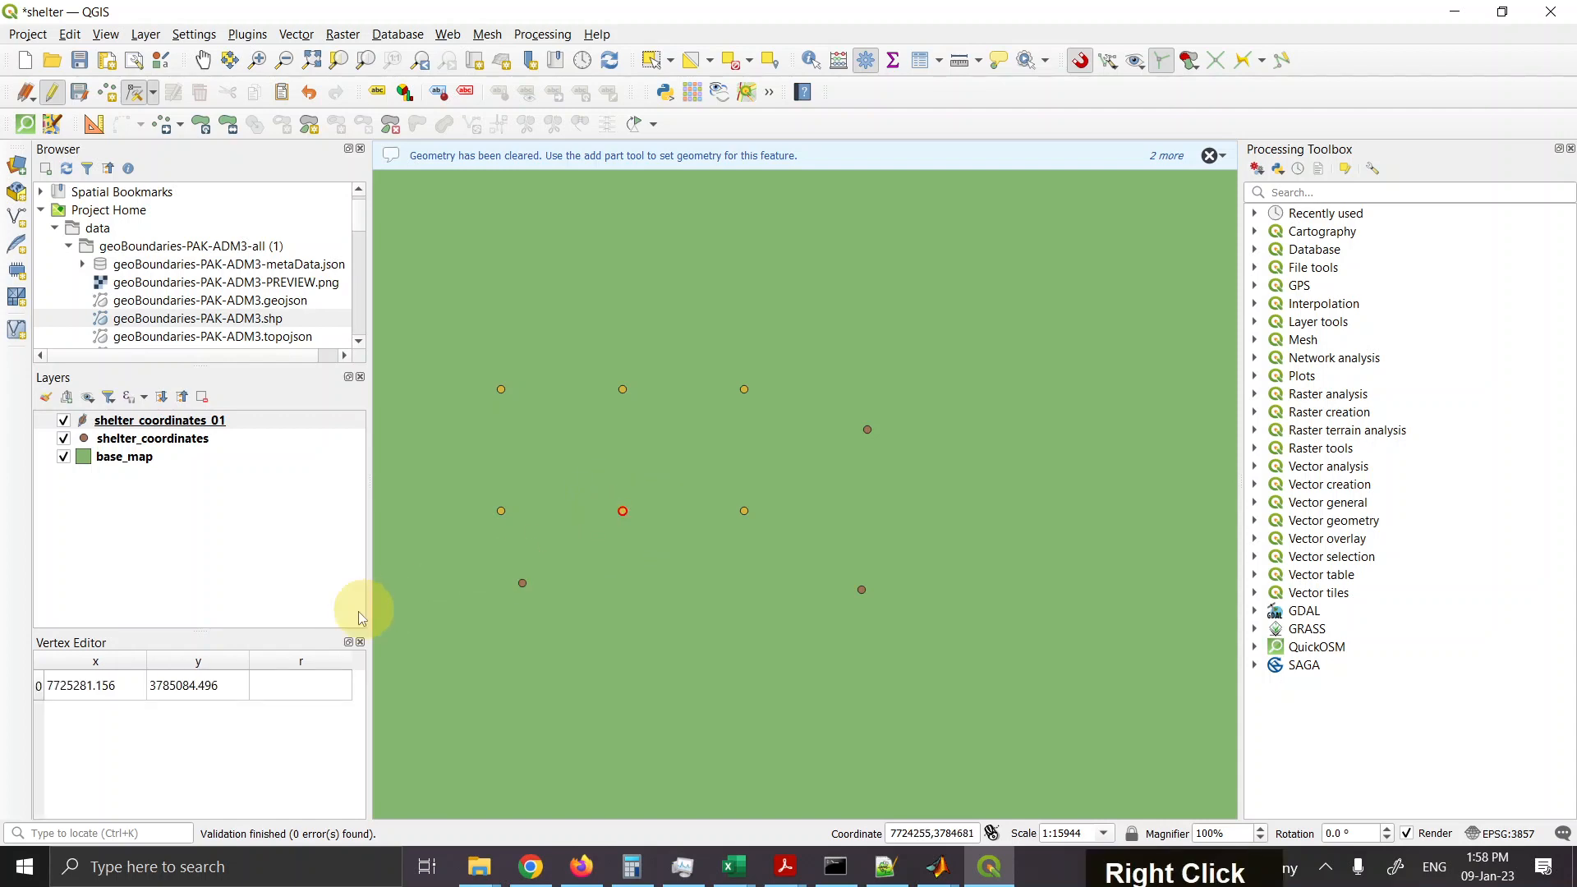
pyautogui.rightClick(622, 392)
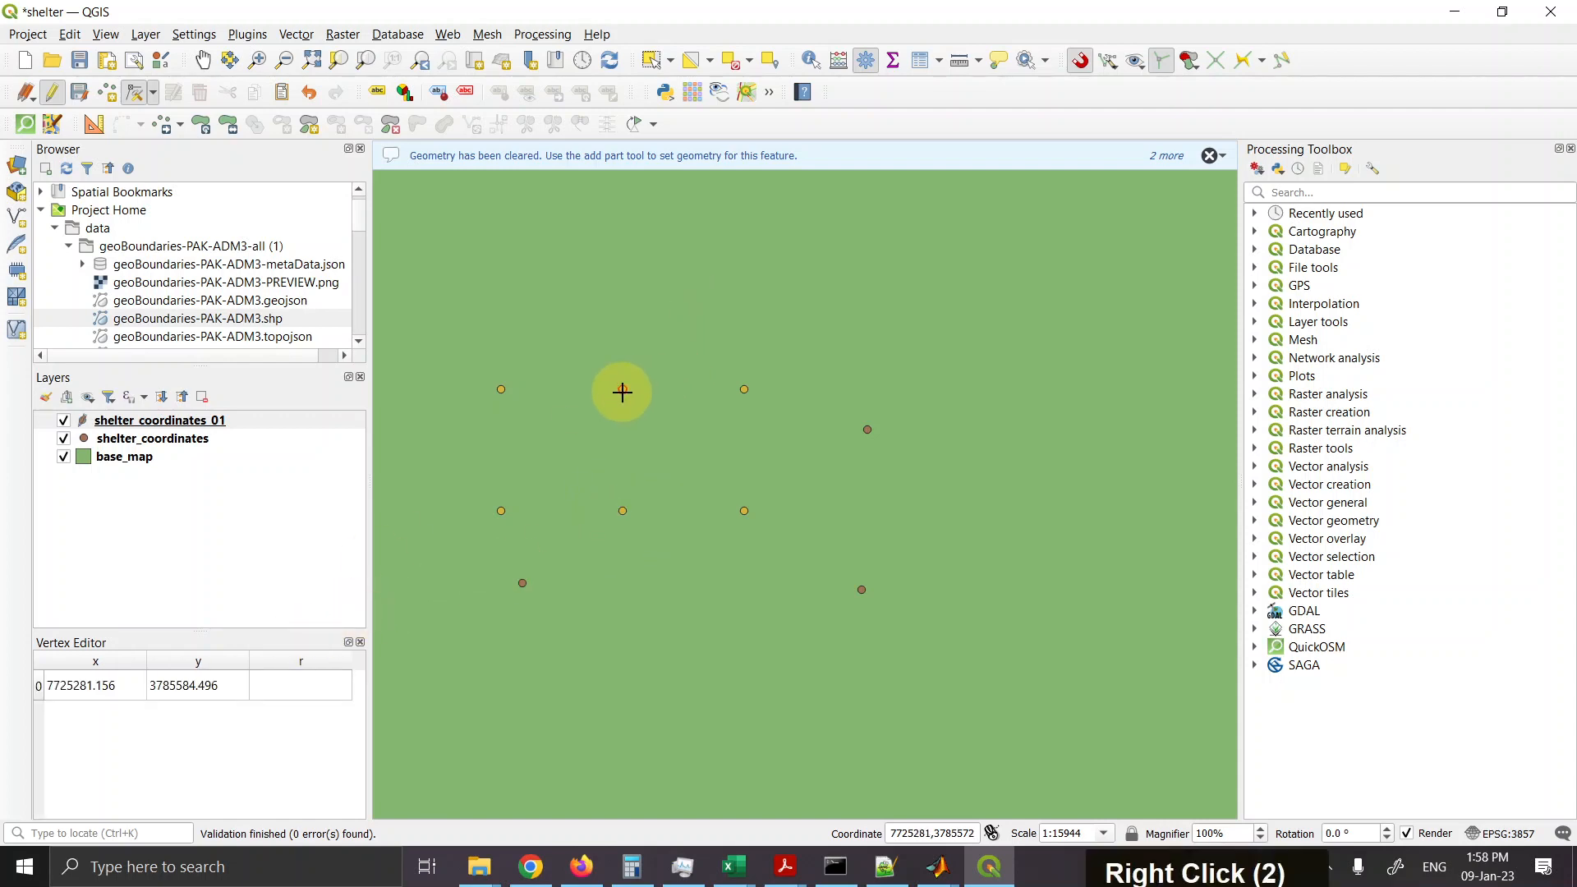
pyautogui.hotkey('ctrl', 'z')
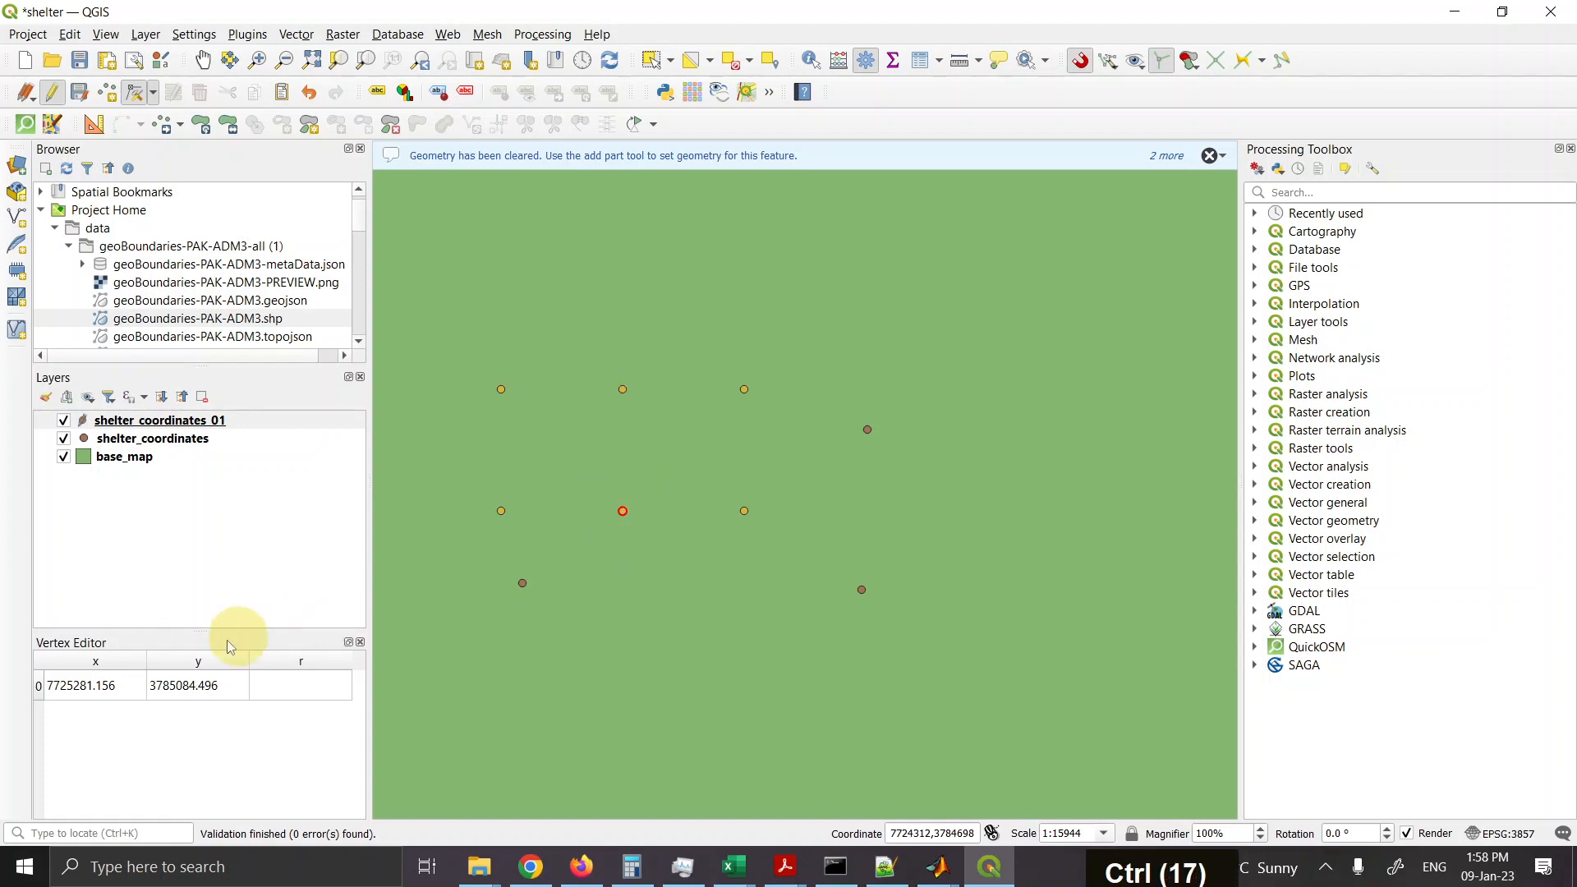
pyautogui.click(97, 684)
pyautogui.rightClick(94, 684)
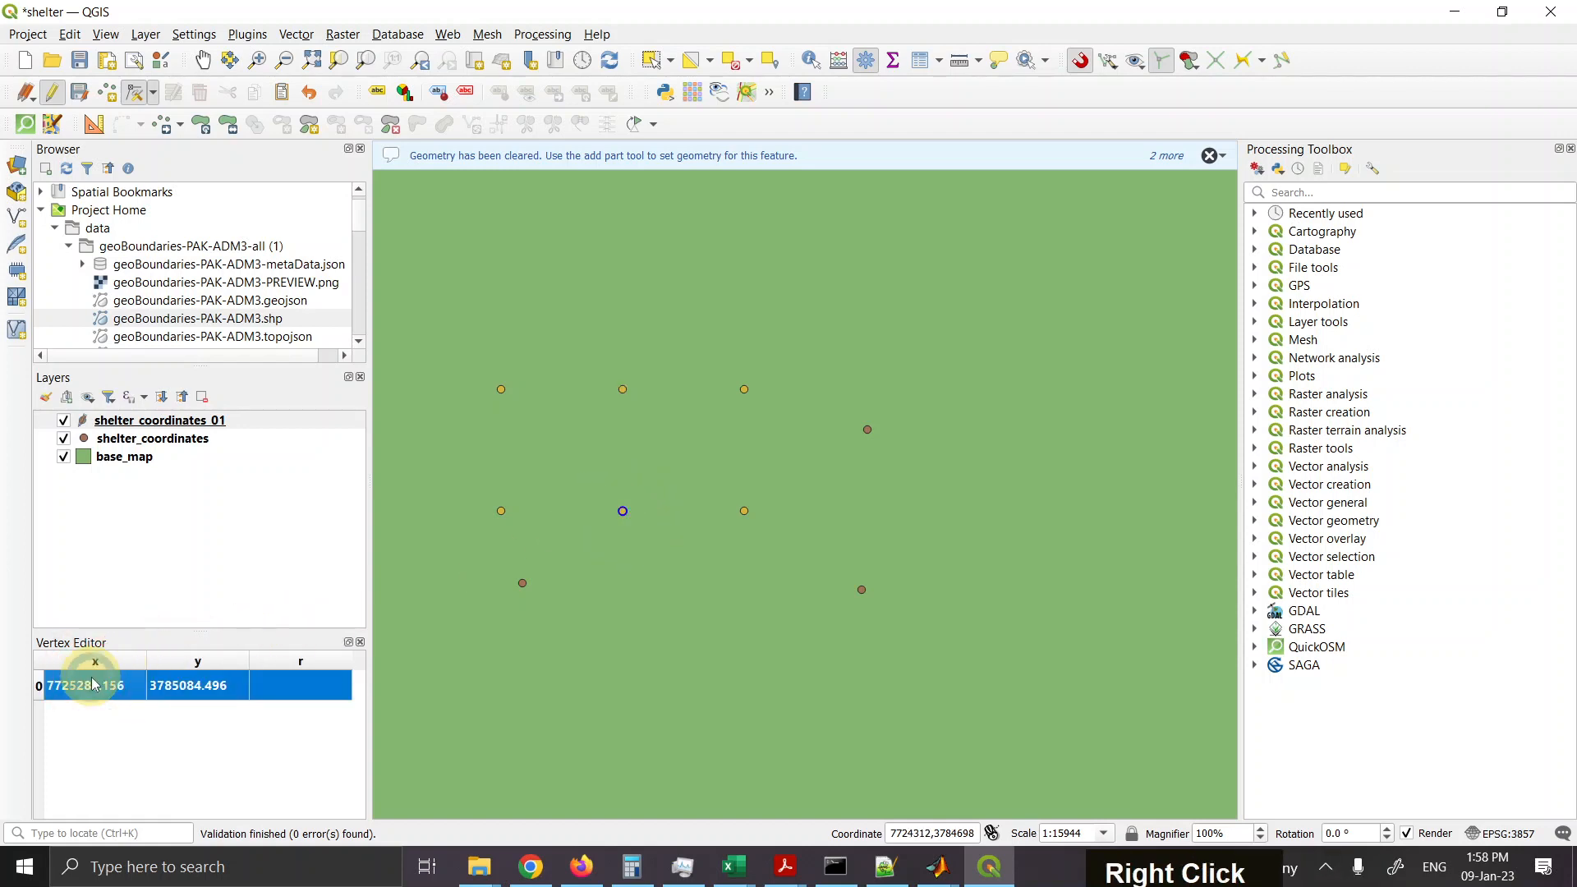
pyautogui.press('Delete')
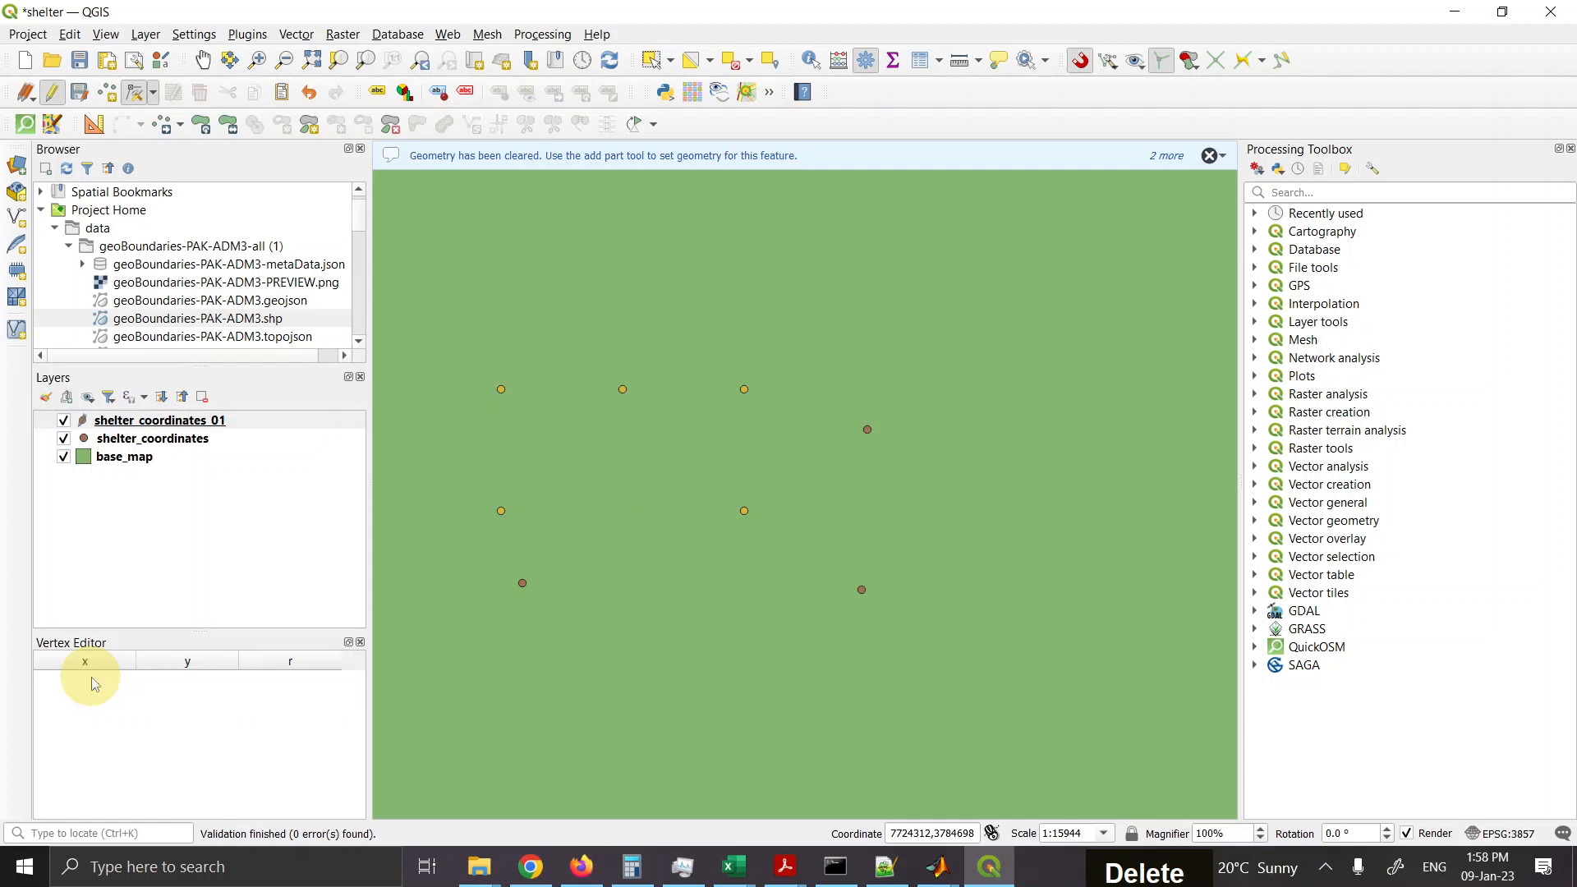
pyautogui.rightClick(623, 389)
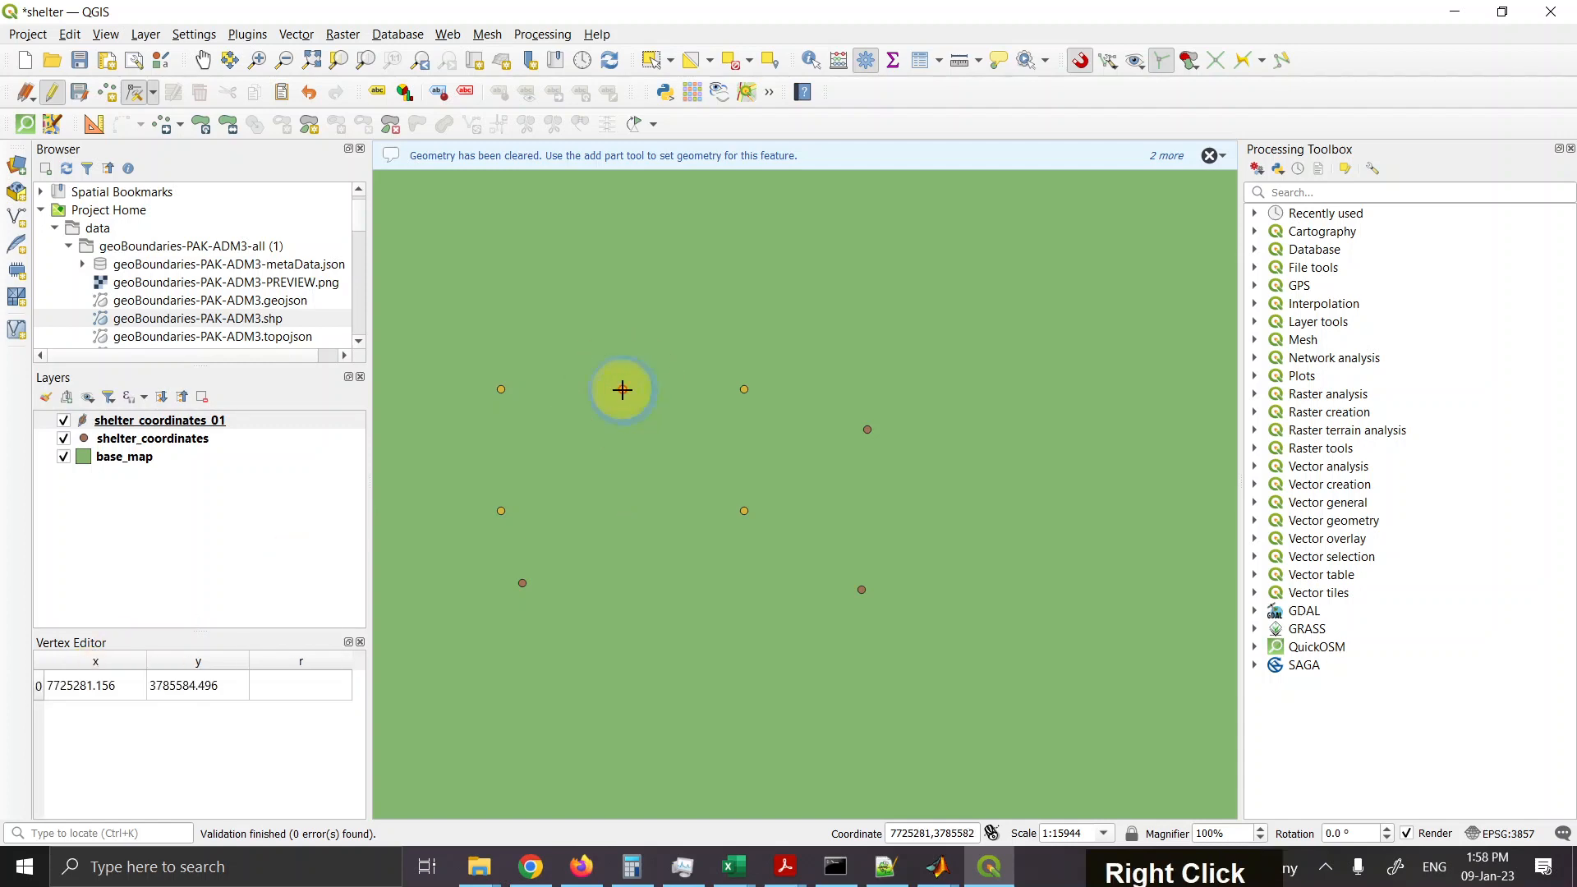
pyautogui.press('Delete')
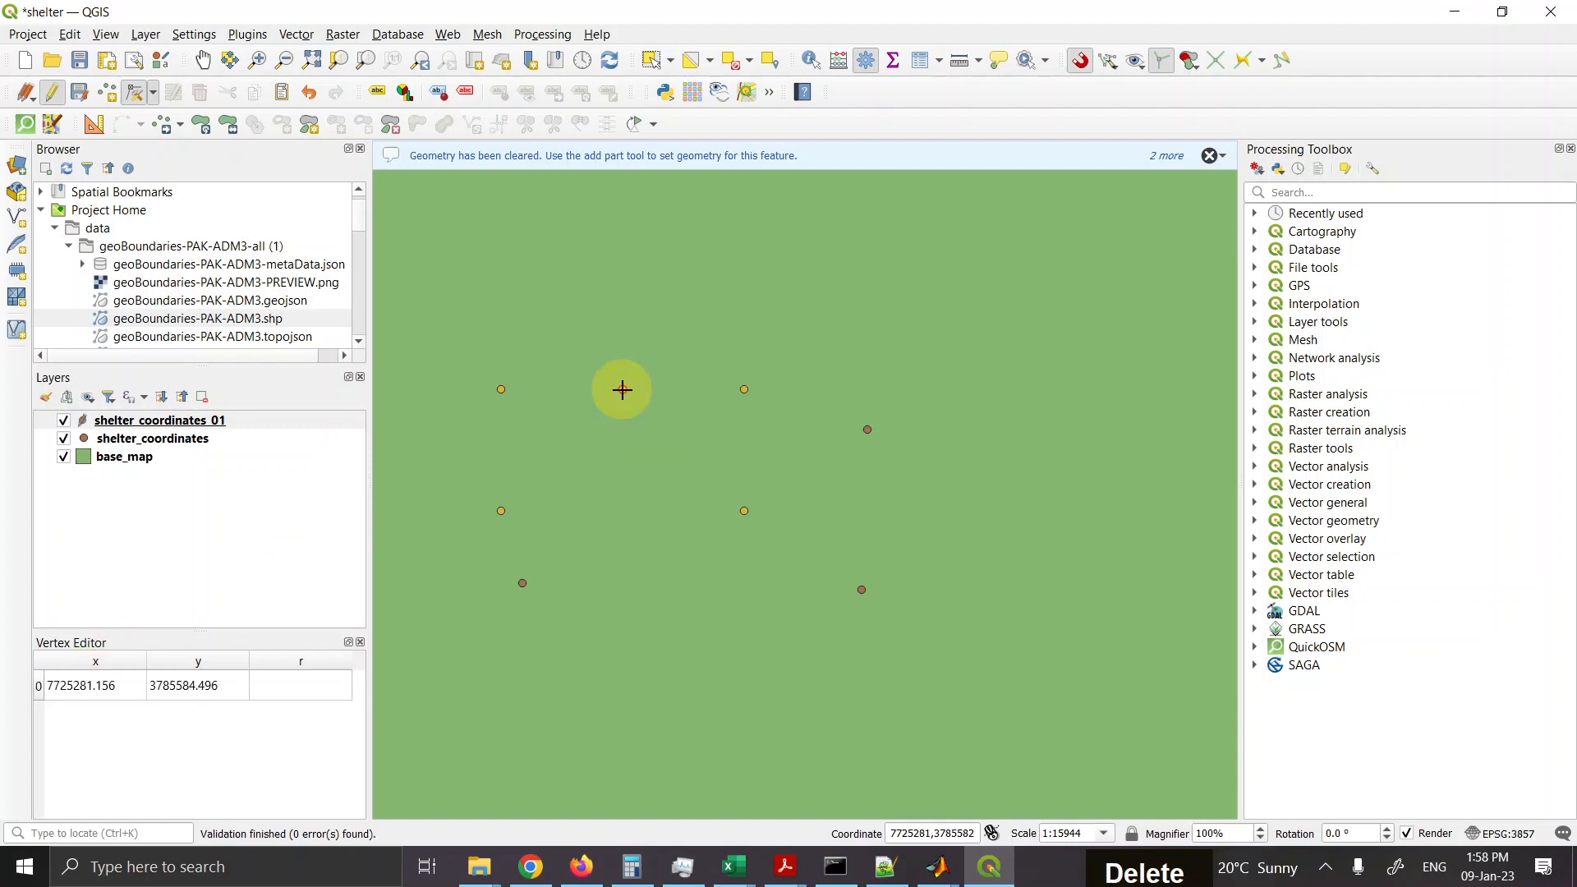
pyautogui.click(85, 697)
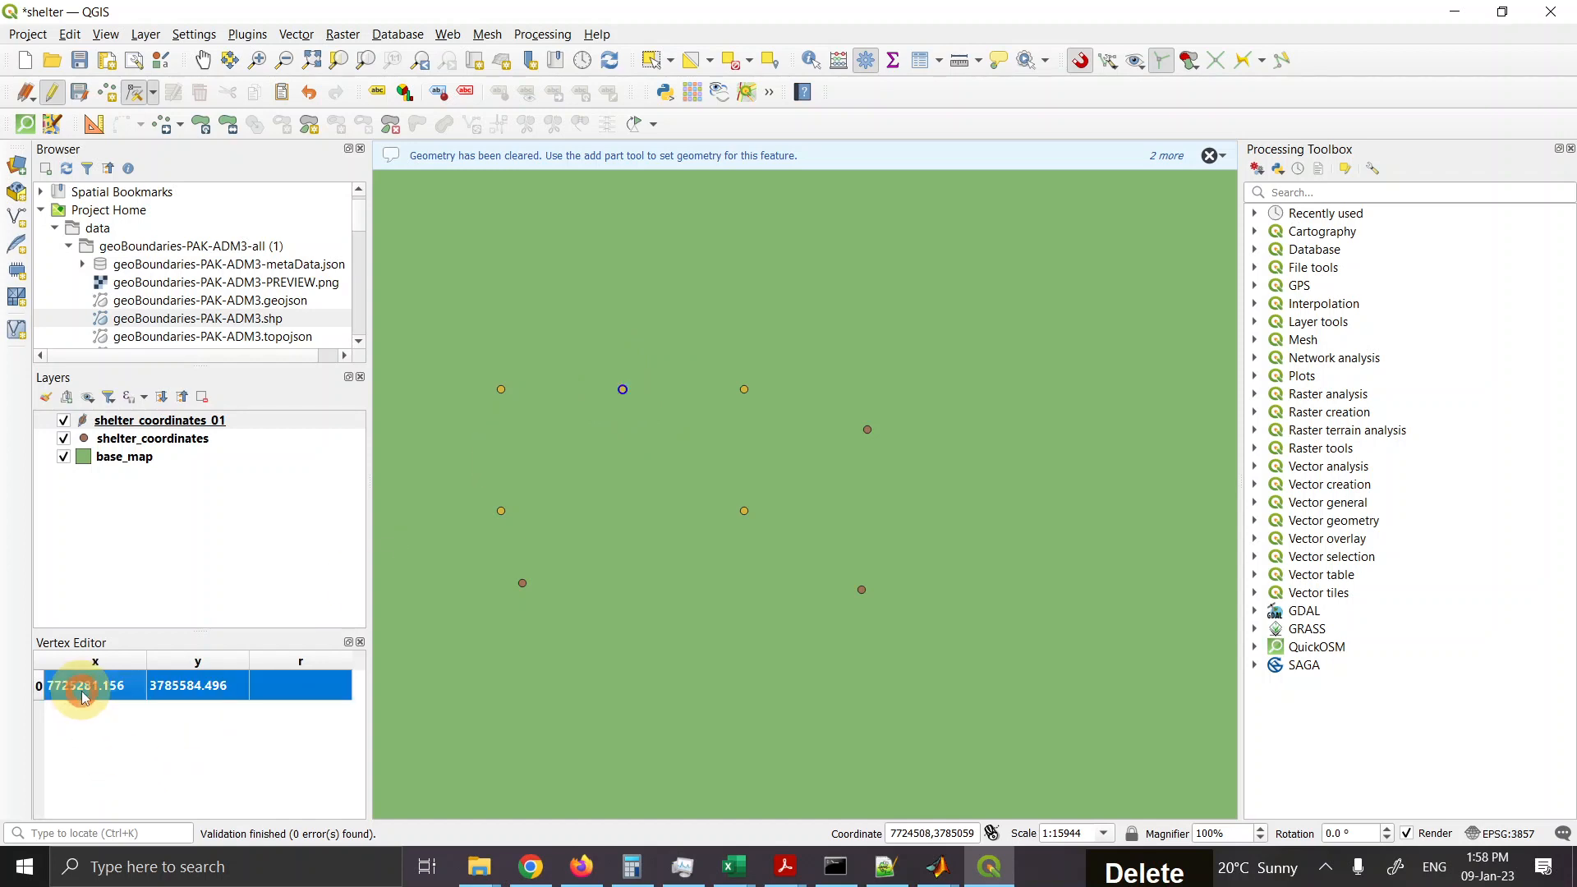
pyautogui.press('Delete')
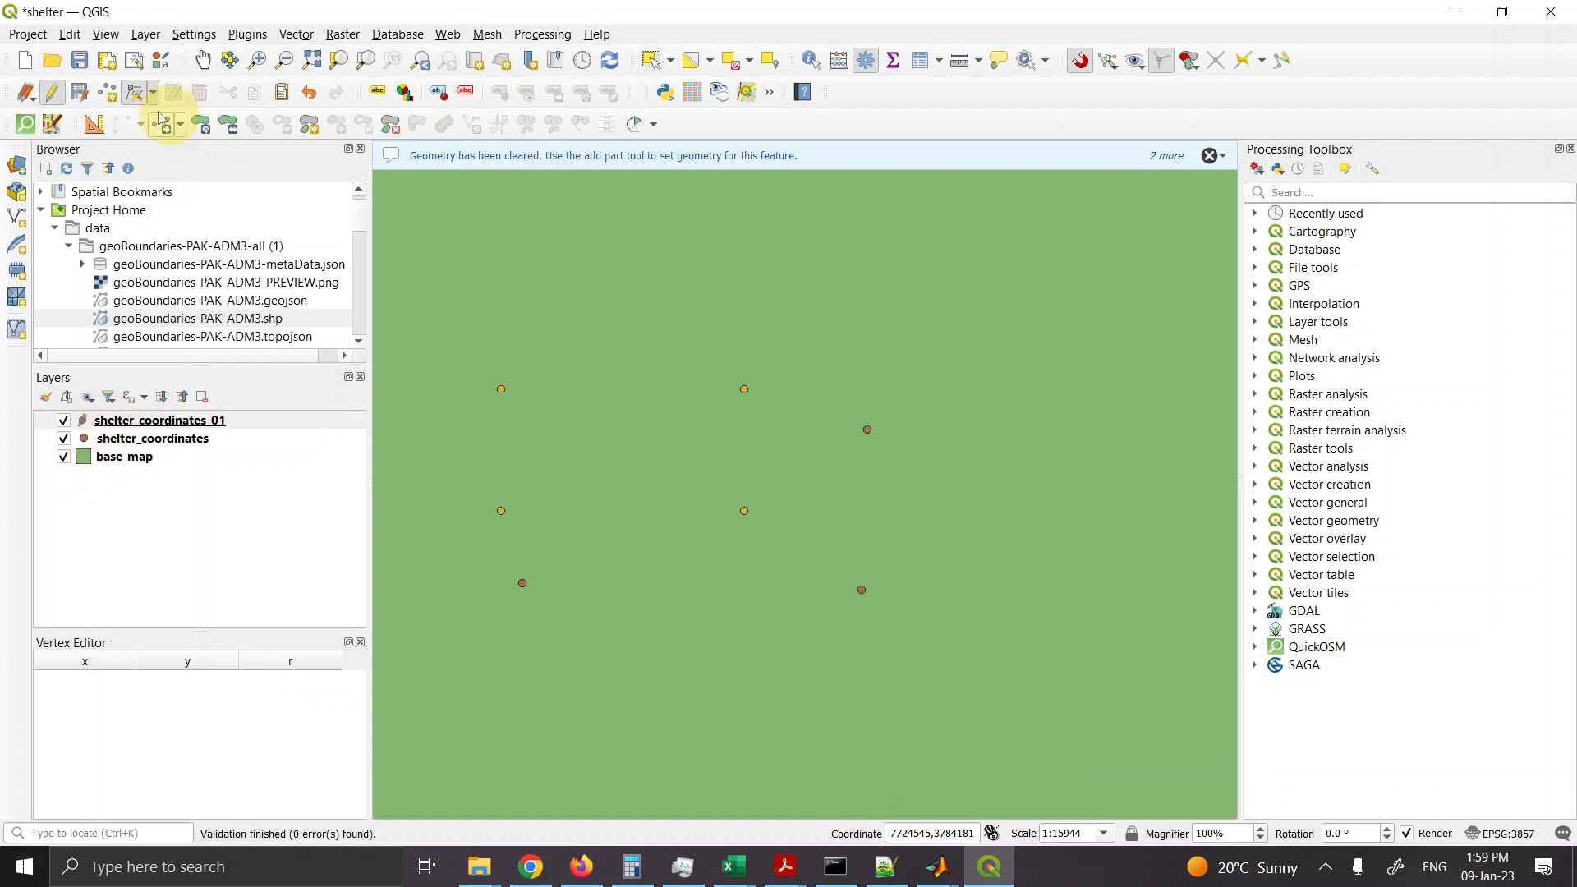
pyautogui.click(79, 92)
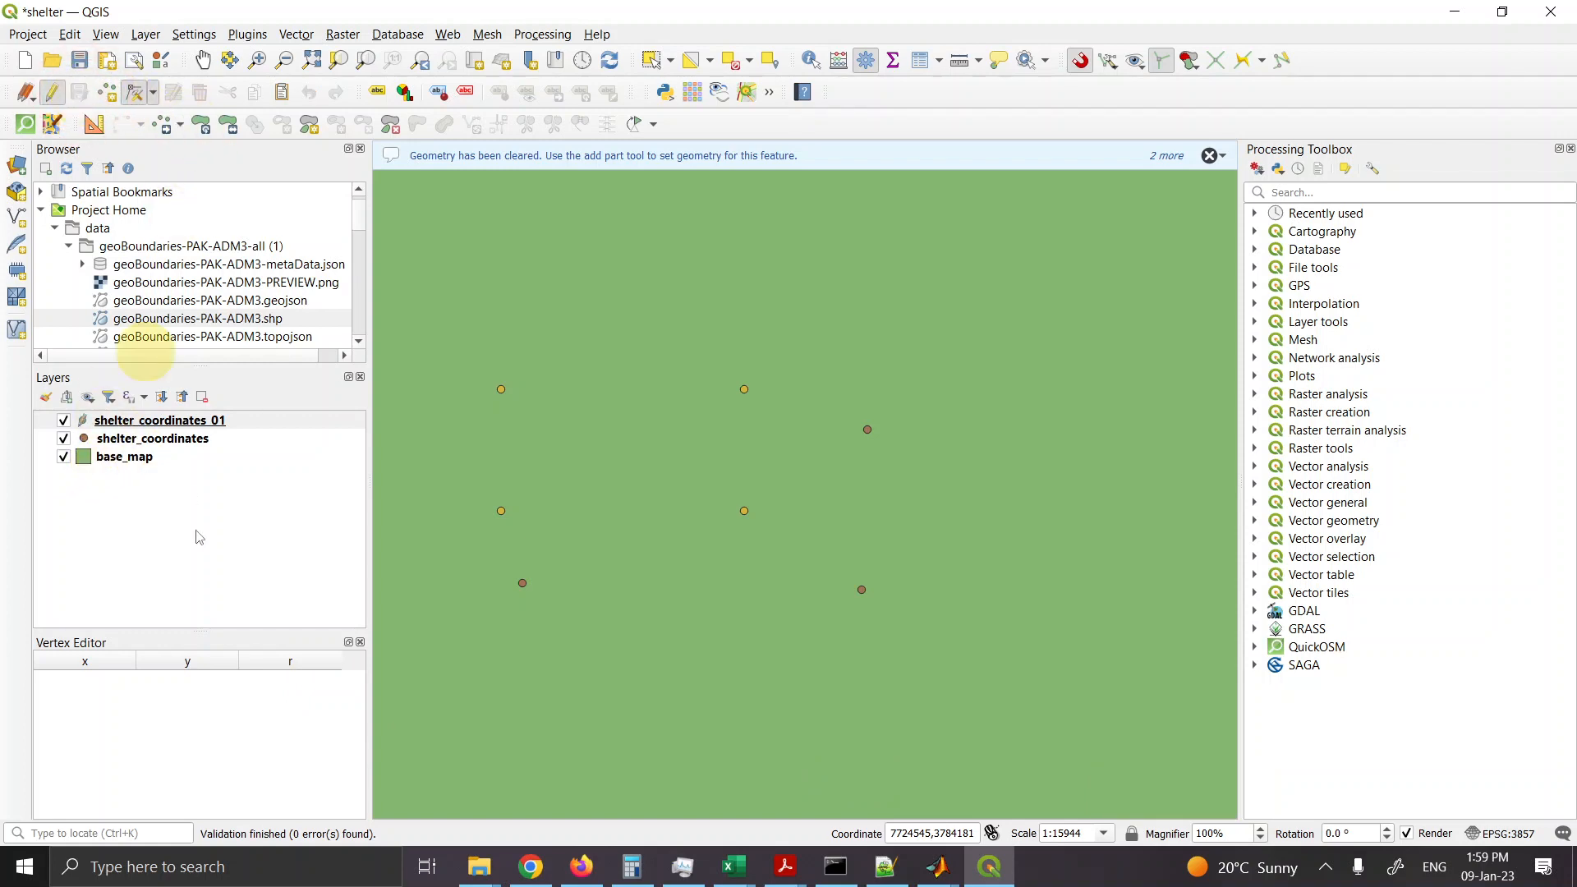
# Step: Make shelter_coordinates the active layer
pyautogui.click(114, 444)
pyautogui.rightClick(114, 444)
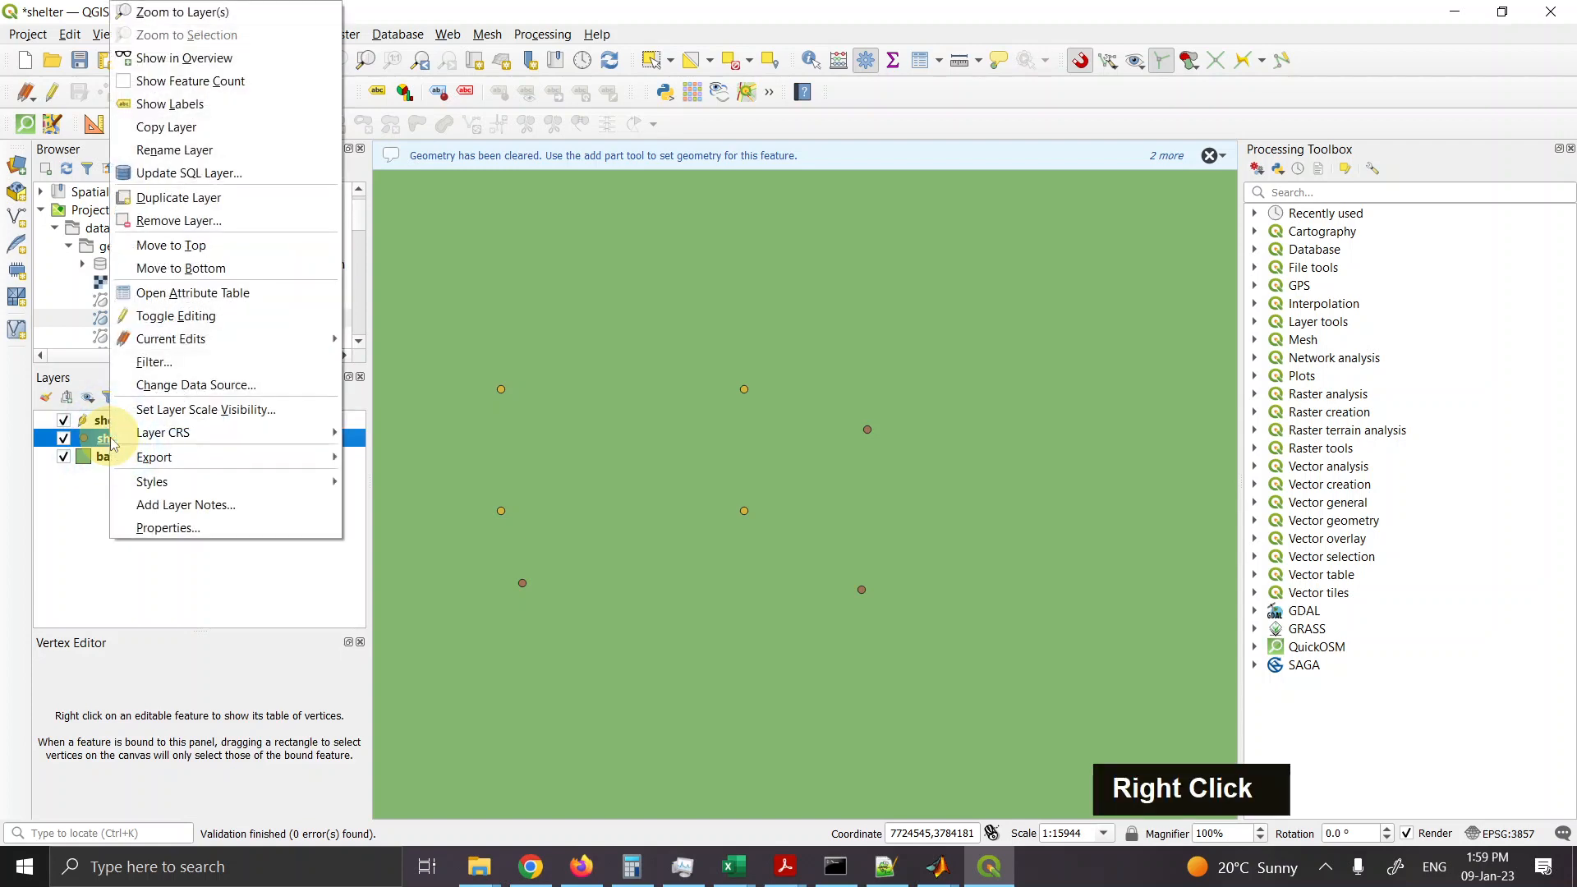
pyautogui.click(98, 444)
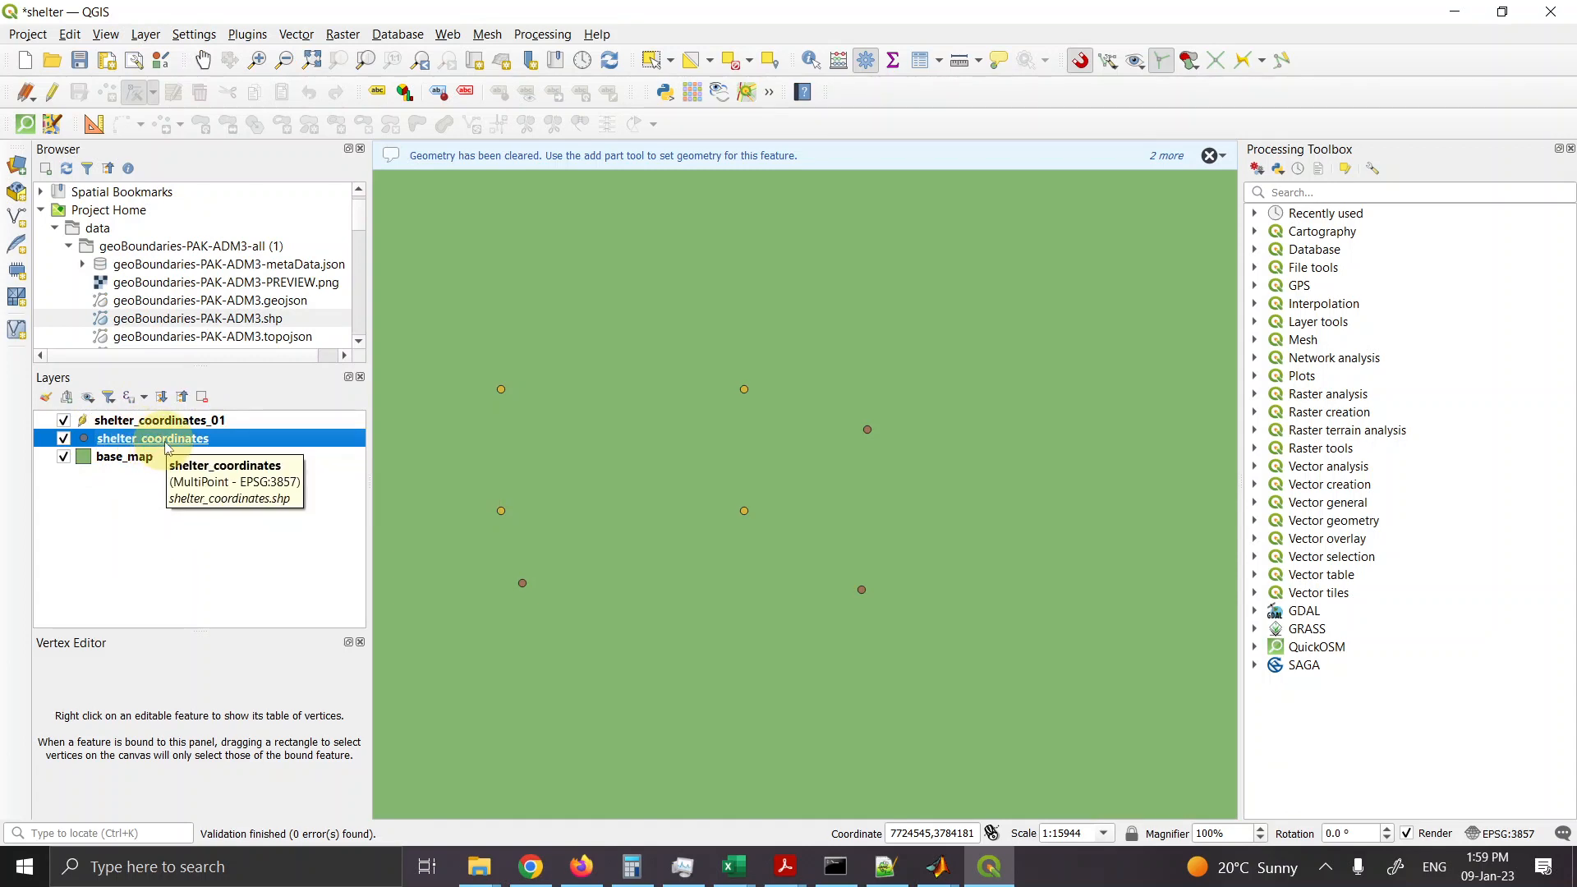
# Step: Remove the shelter_coordinates layer from the project and end editing of shelter_coordinates_01
pyautogui.click(202, 397)
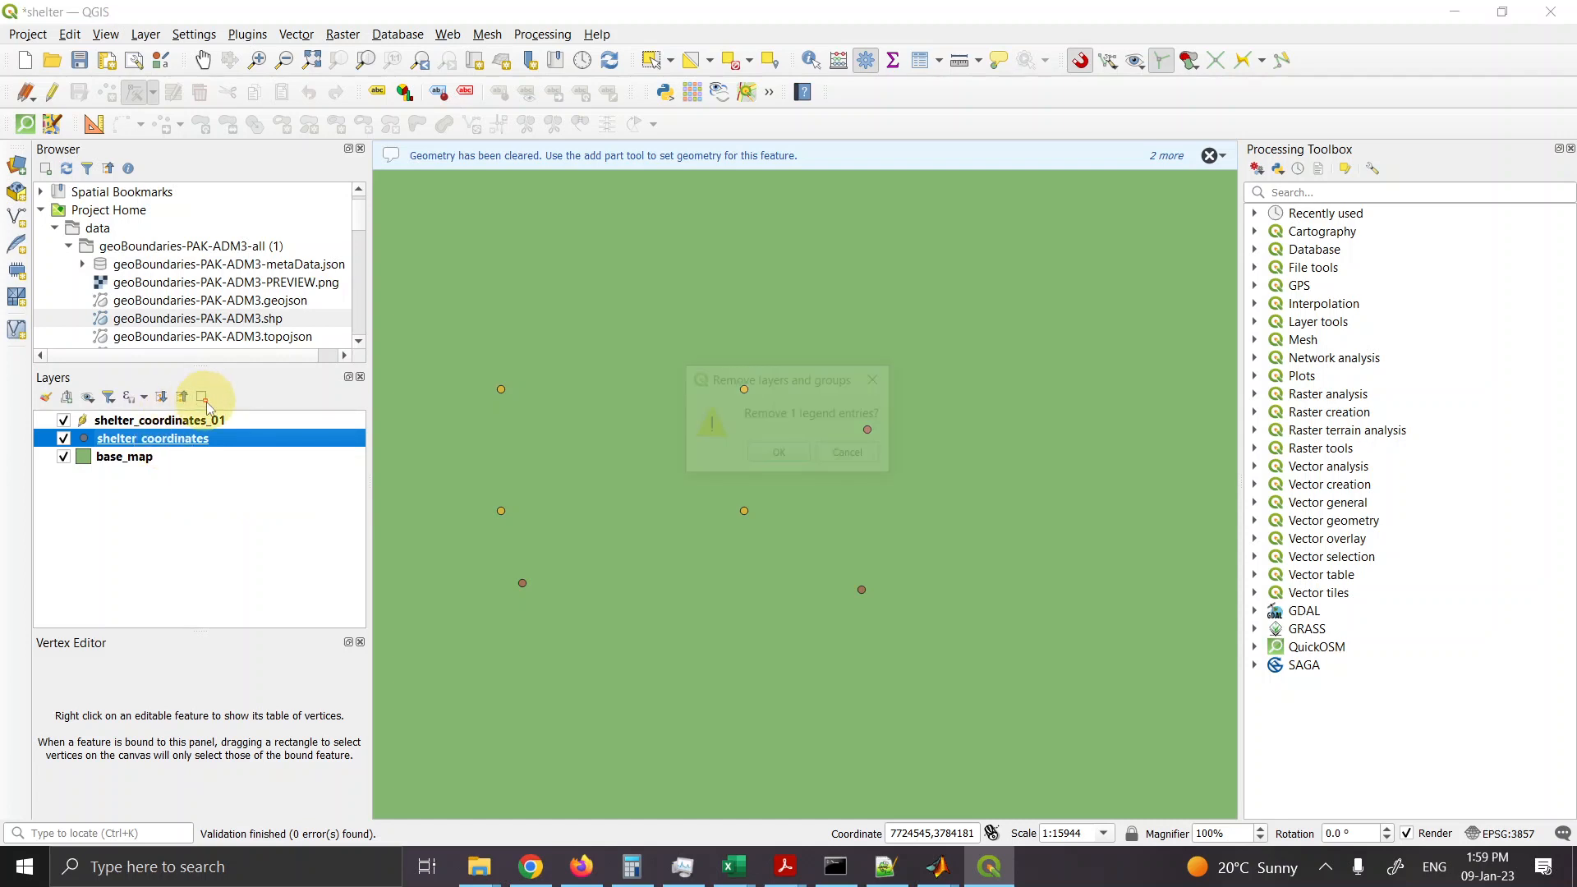
pyautogui.click(780, 454)
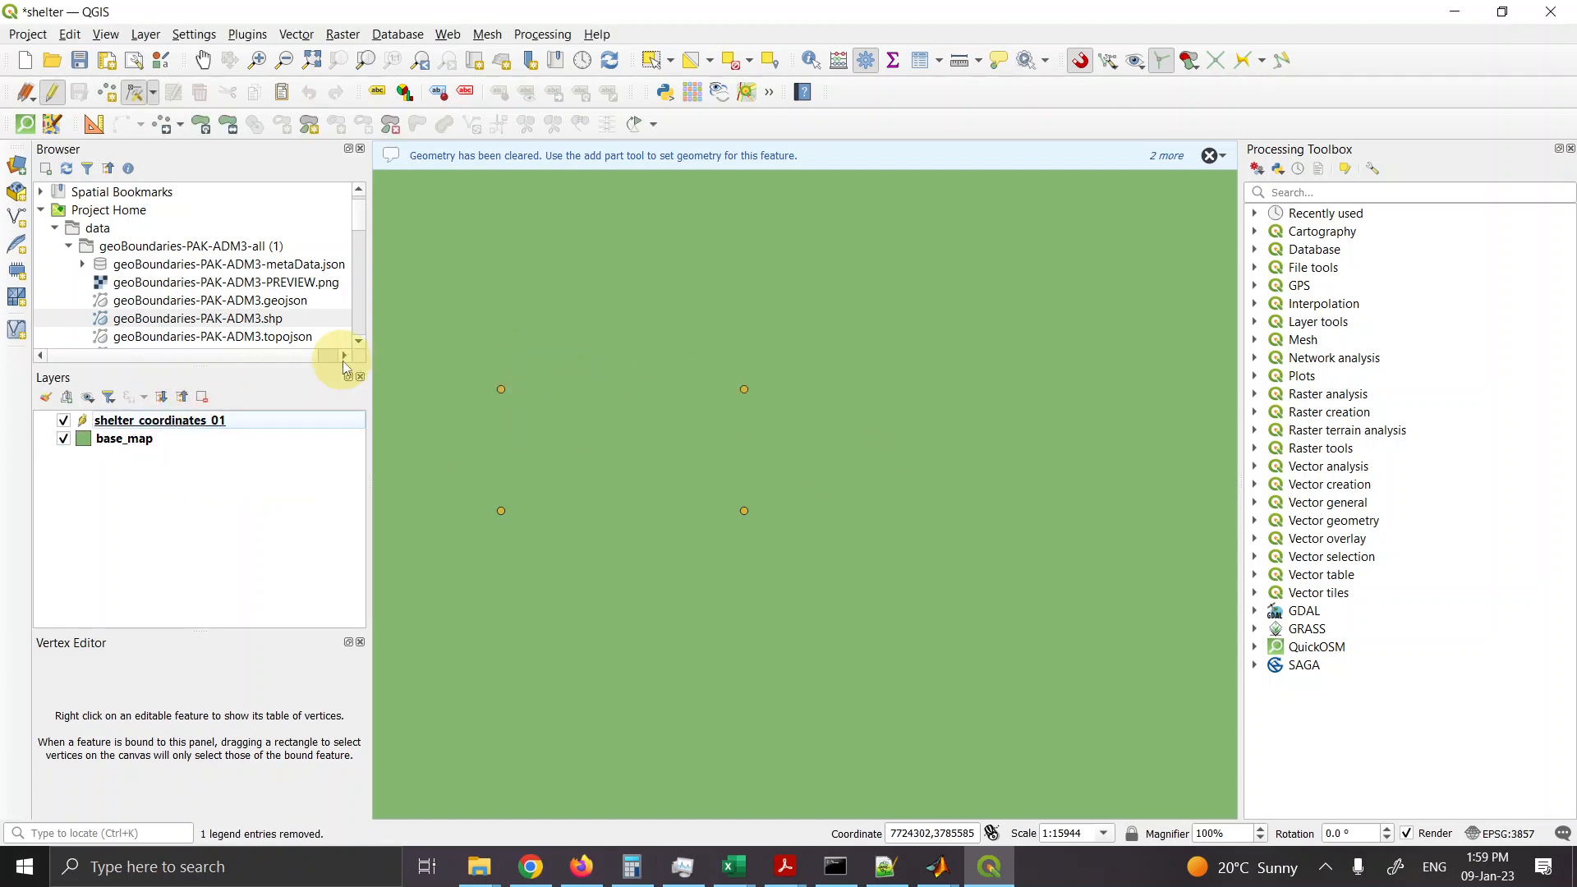
pyautogui.click(52, 97)
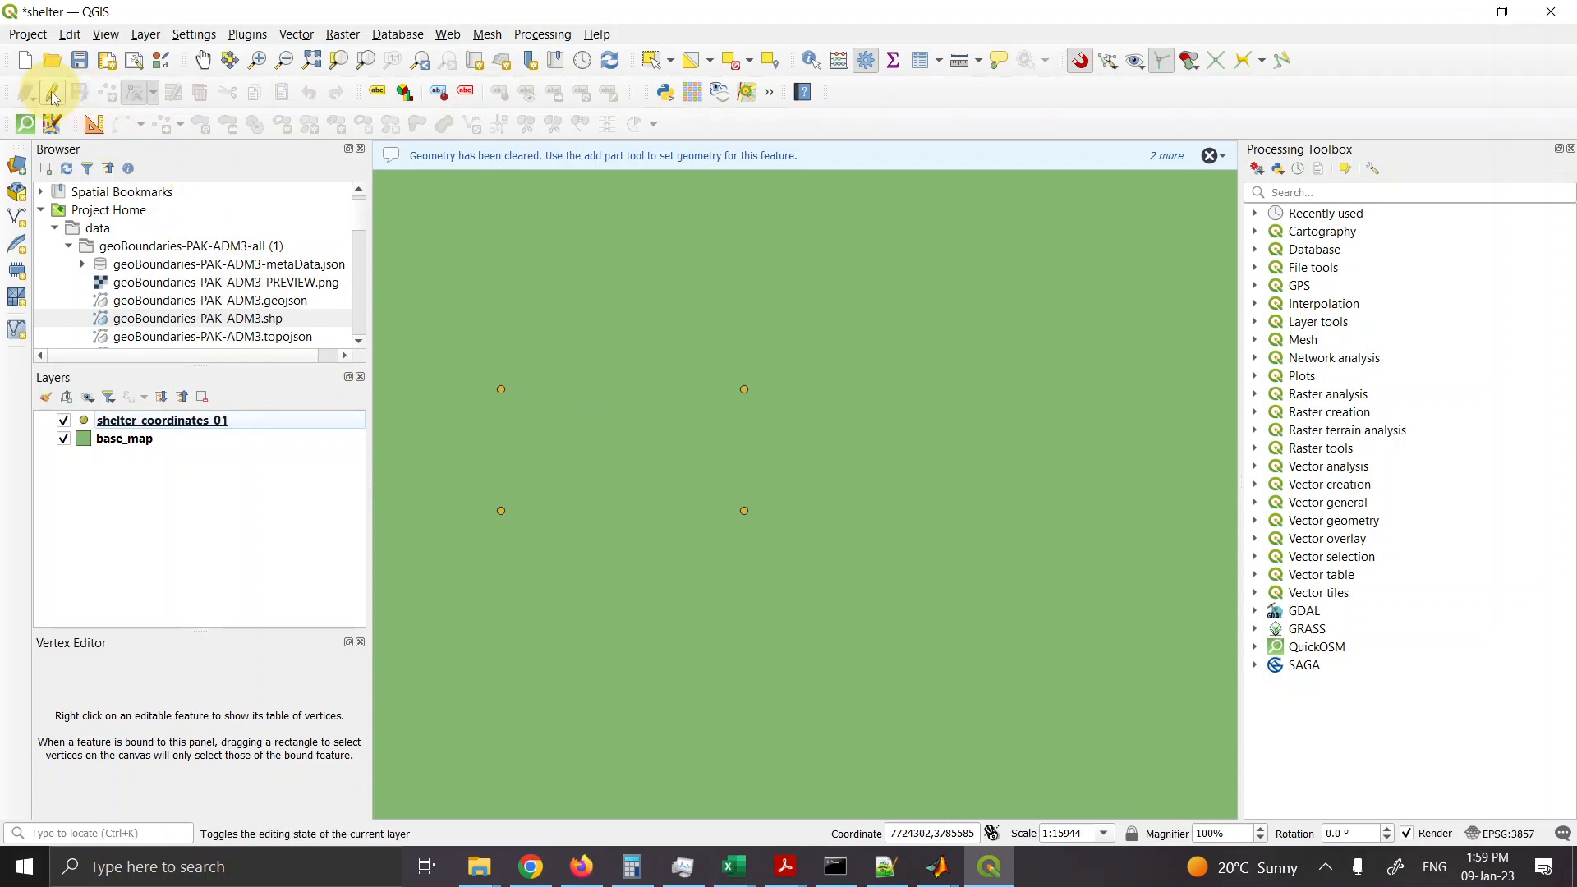
# Step: Start exporting the shelter_coordinates_01 layer's features with AutoCAD DXF as the format
pyautogui.rightClick(166, 426)
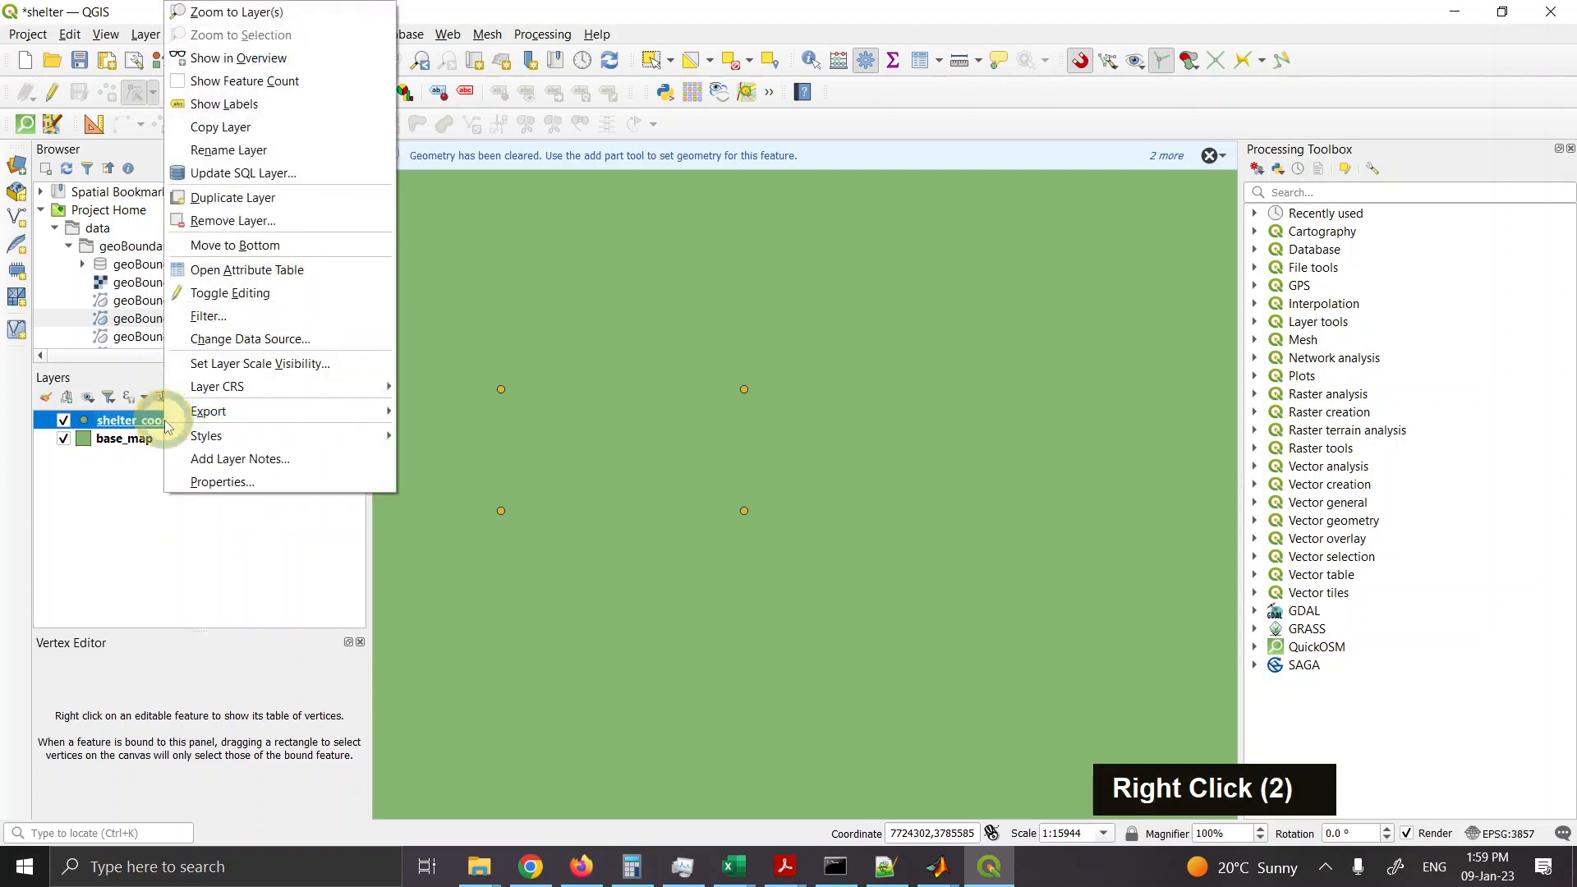
pyautogui.moveTo(382, 415)
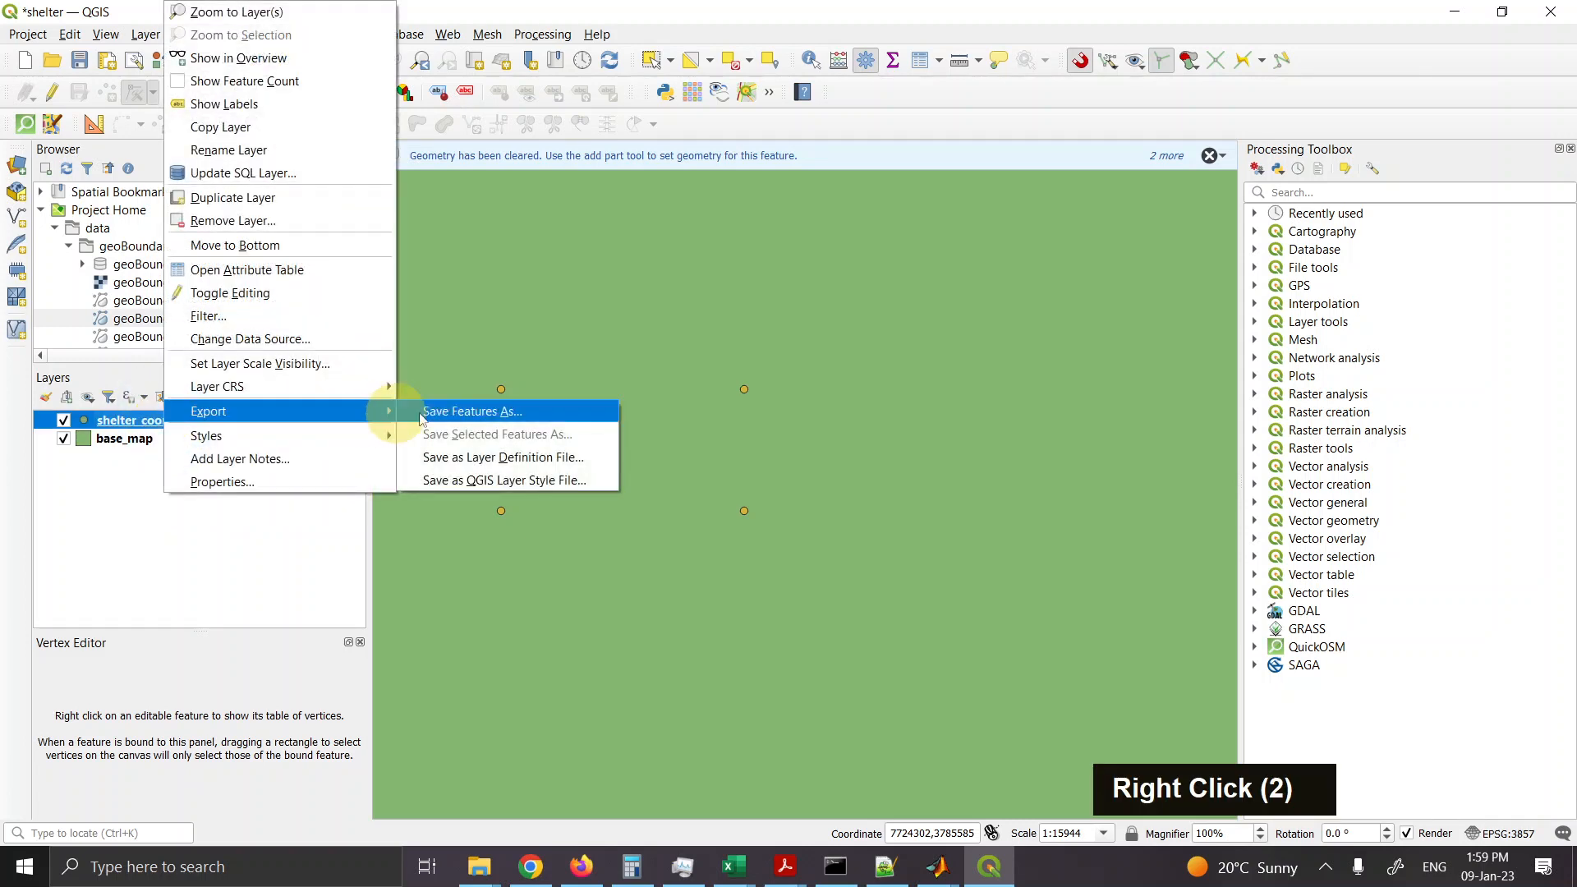
pyautogui.click(450, 409)
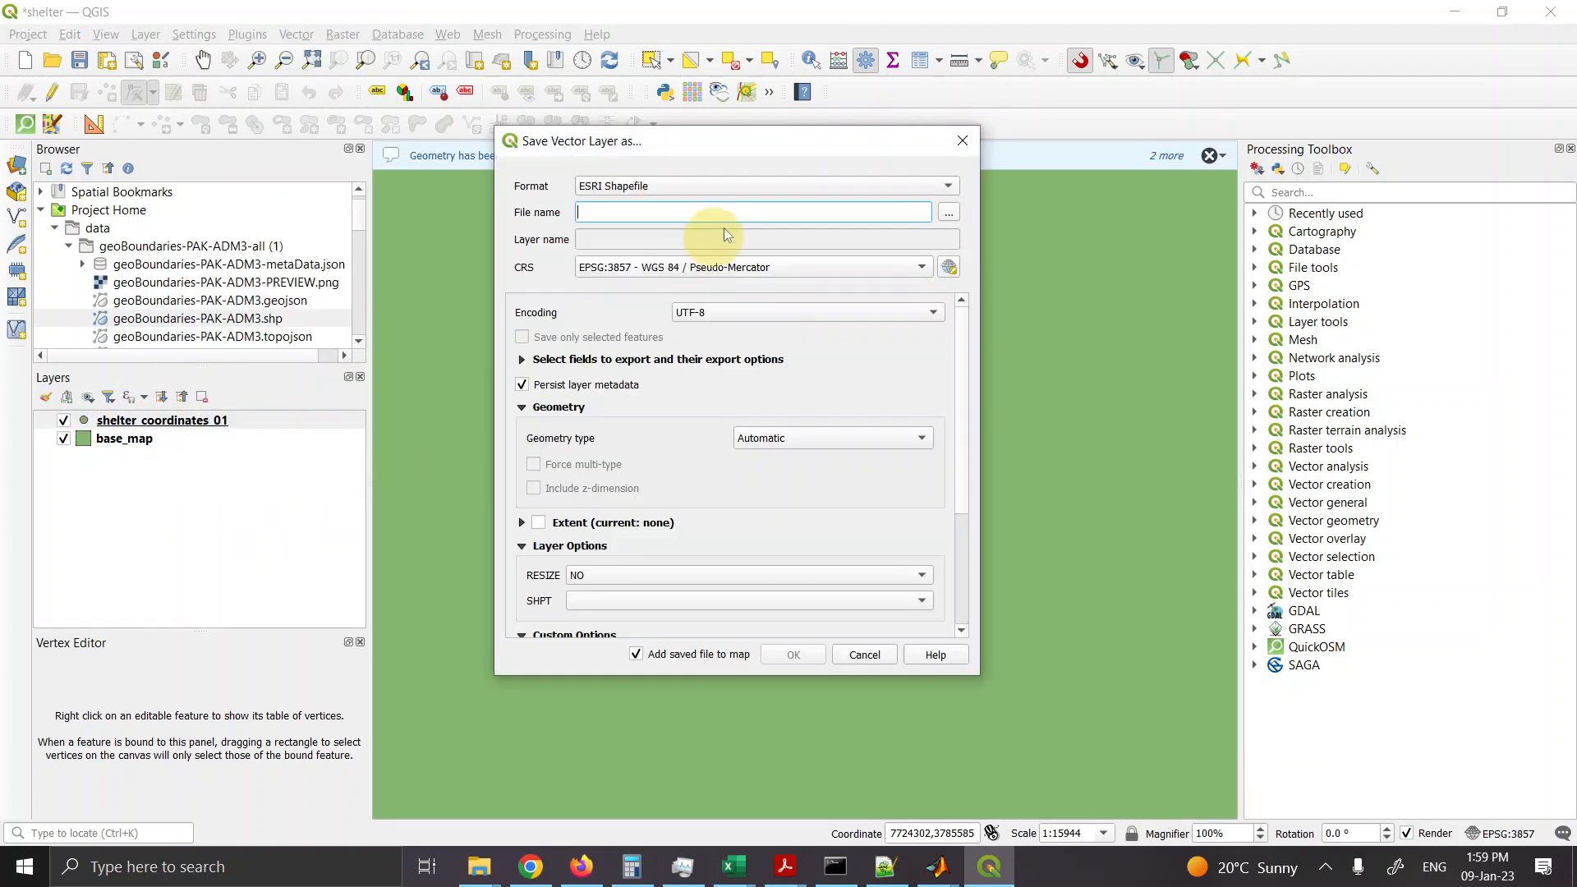
pyautogui.click(681, 188)
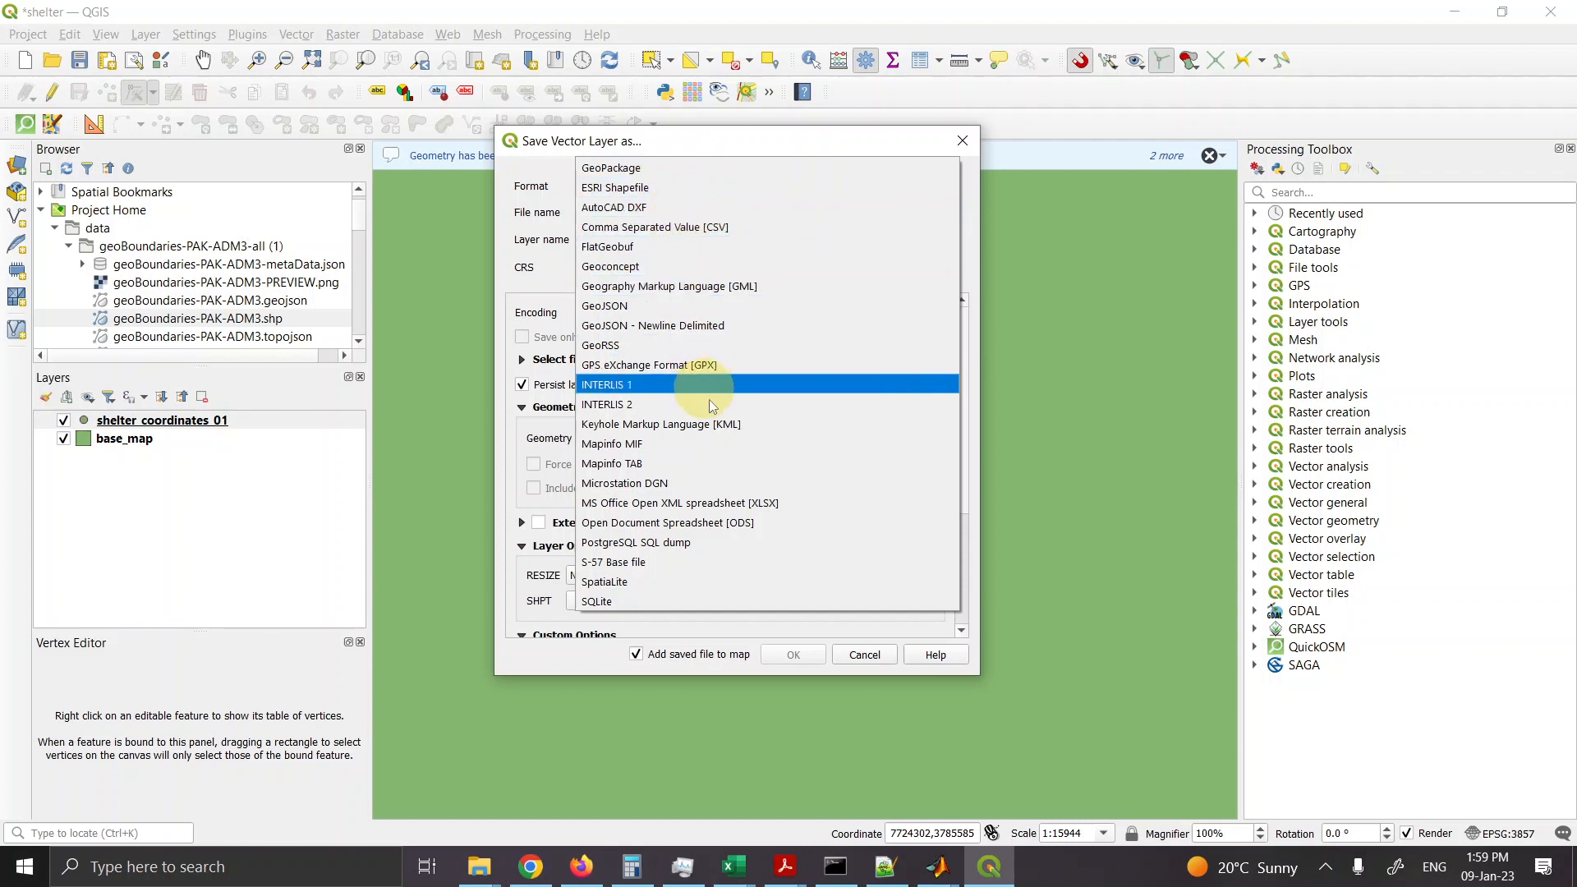
pyautogui.click(653, 208)
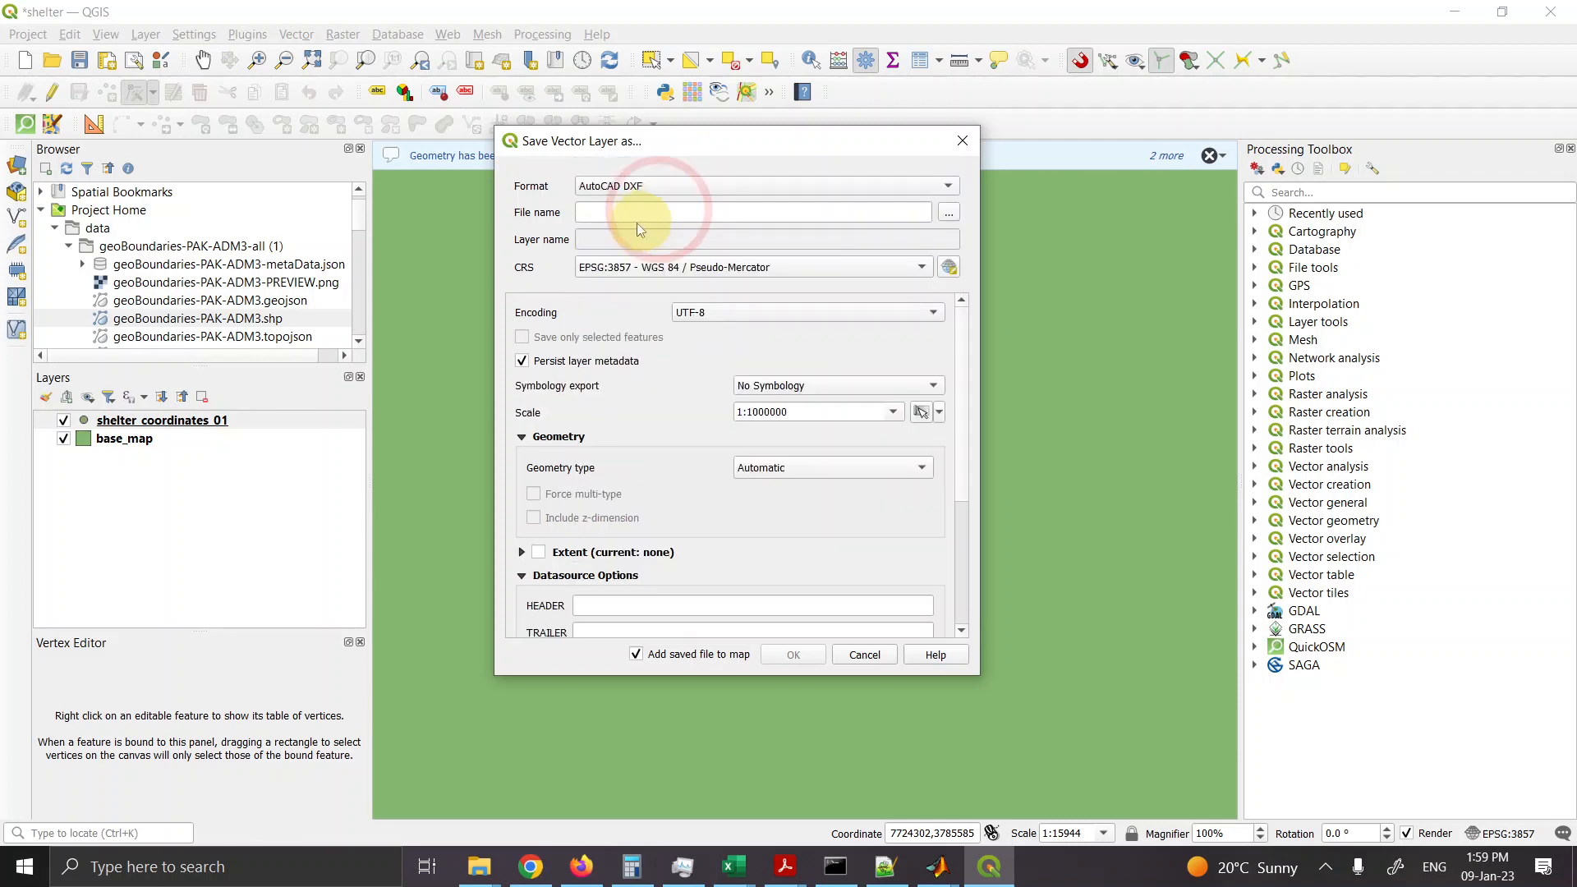
# Step: Browse for the export destination and open the data folder inside Desktop > GISRSFall22 > shelter_hw
pyautogui.click(958, 215)
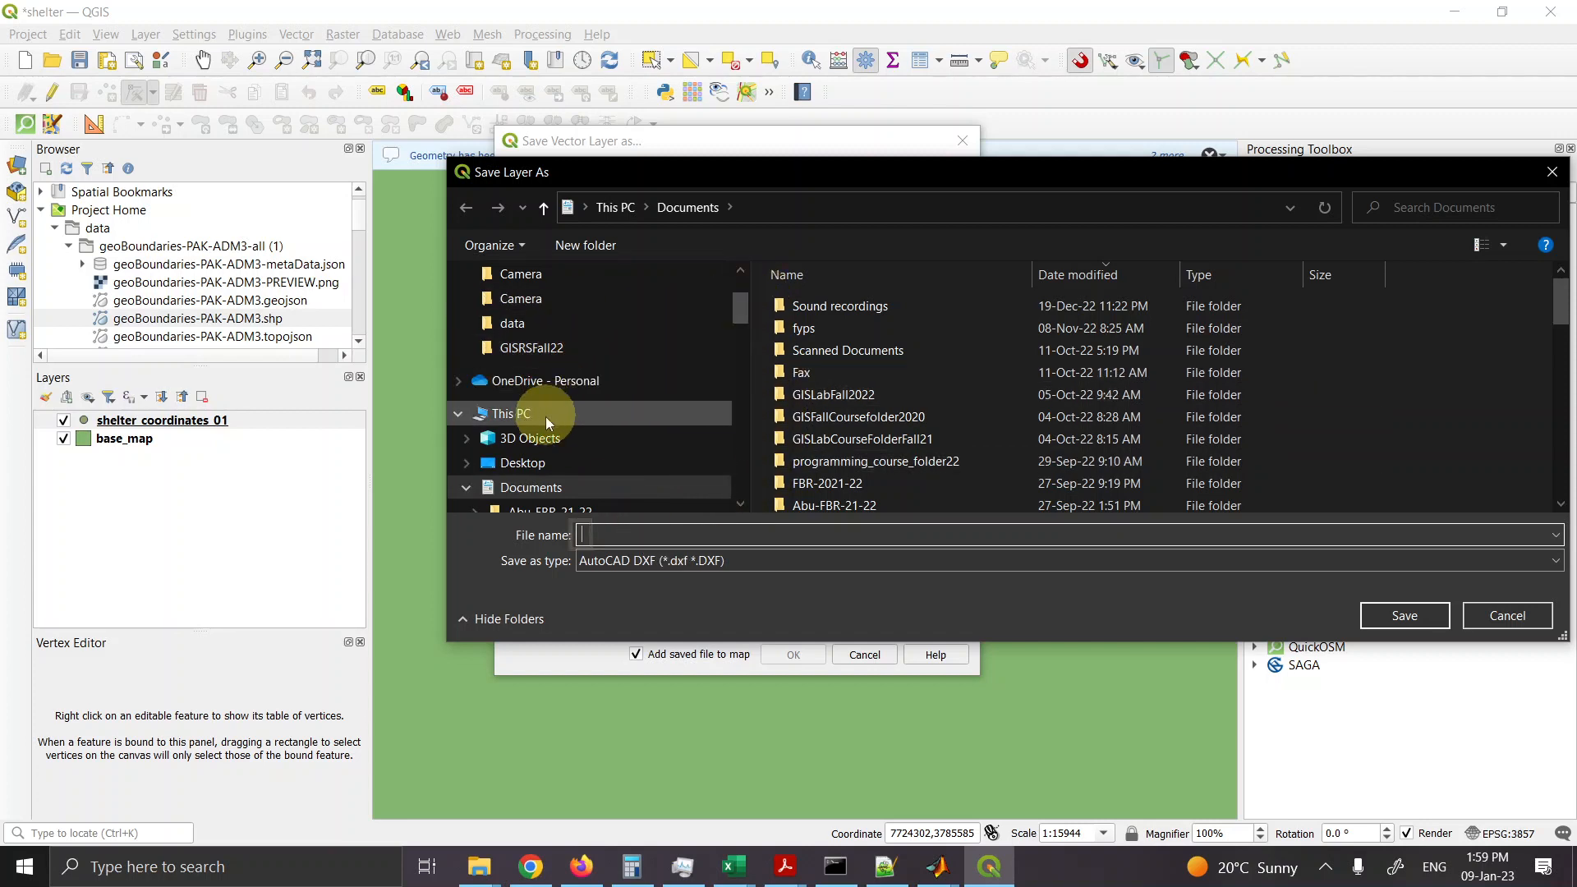
pyautogui.click(470, 464)
pyautogui.click(546, 465)
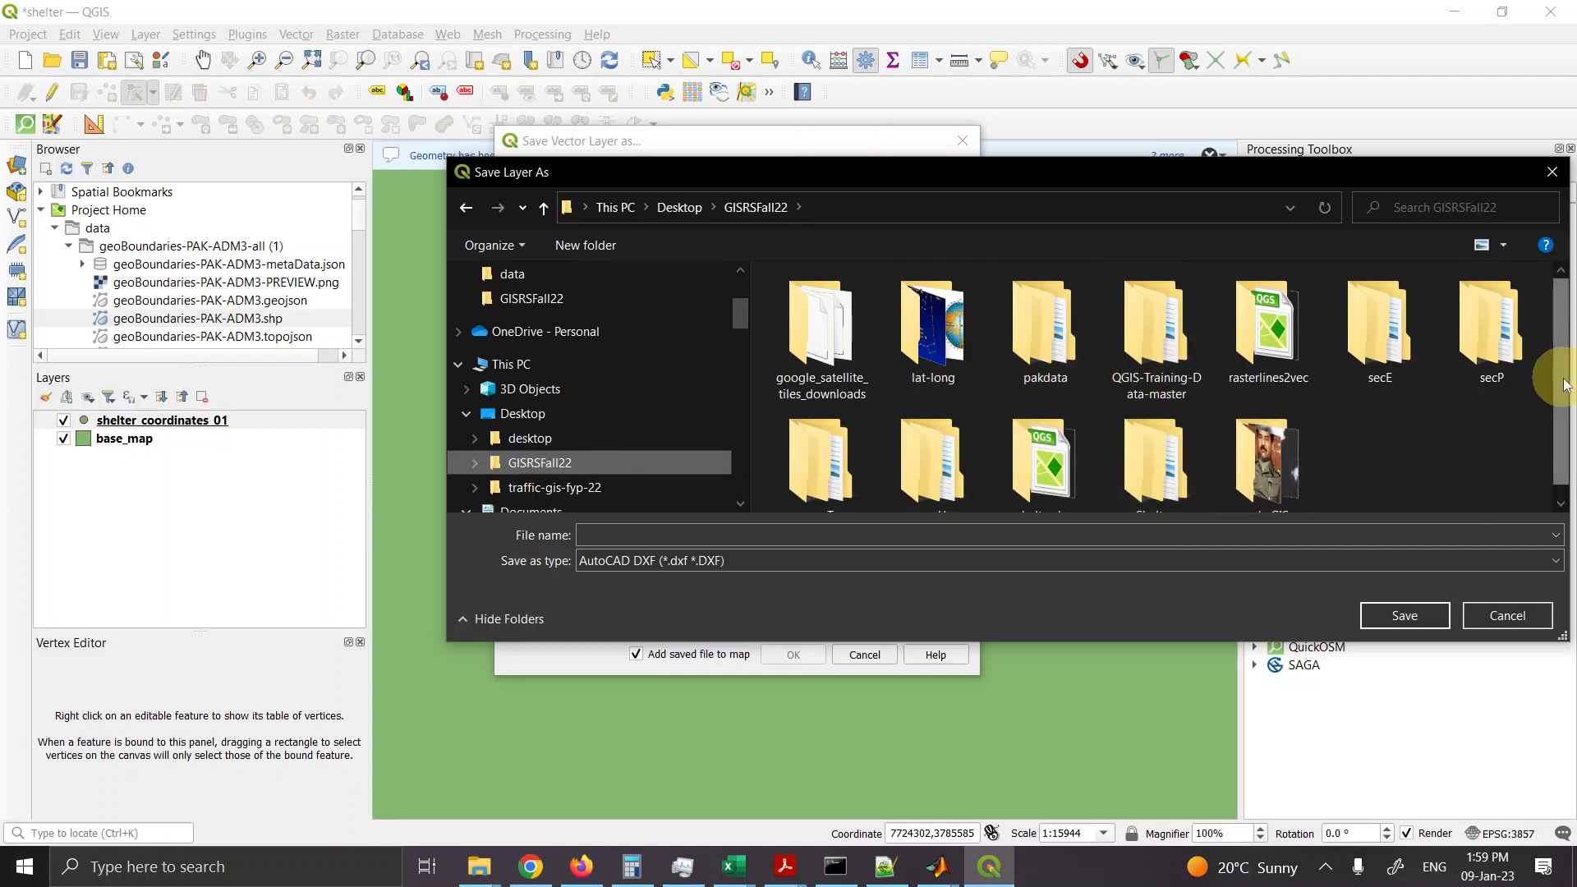
pyautogui.scroll(-1, 1540, 410)
pyautogui.doubleClick(1043, 448)
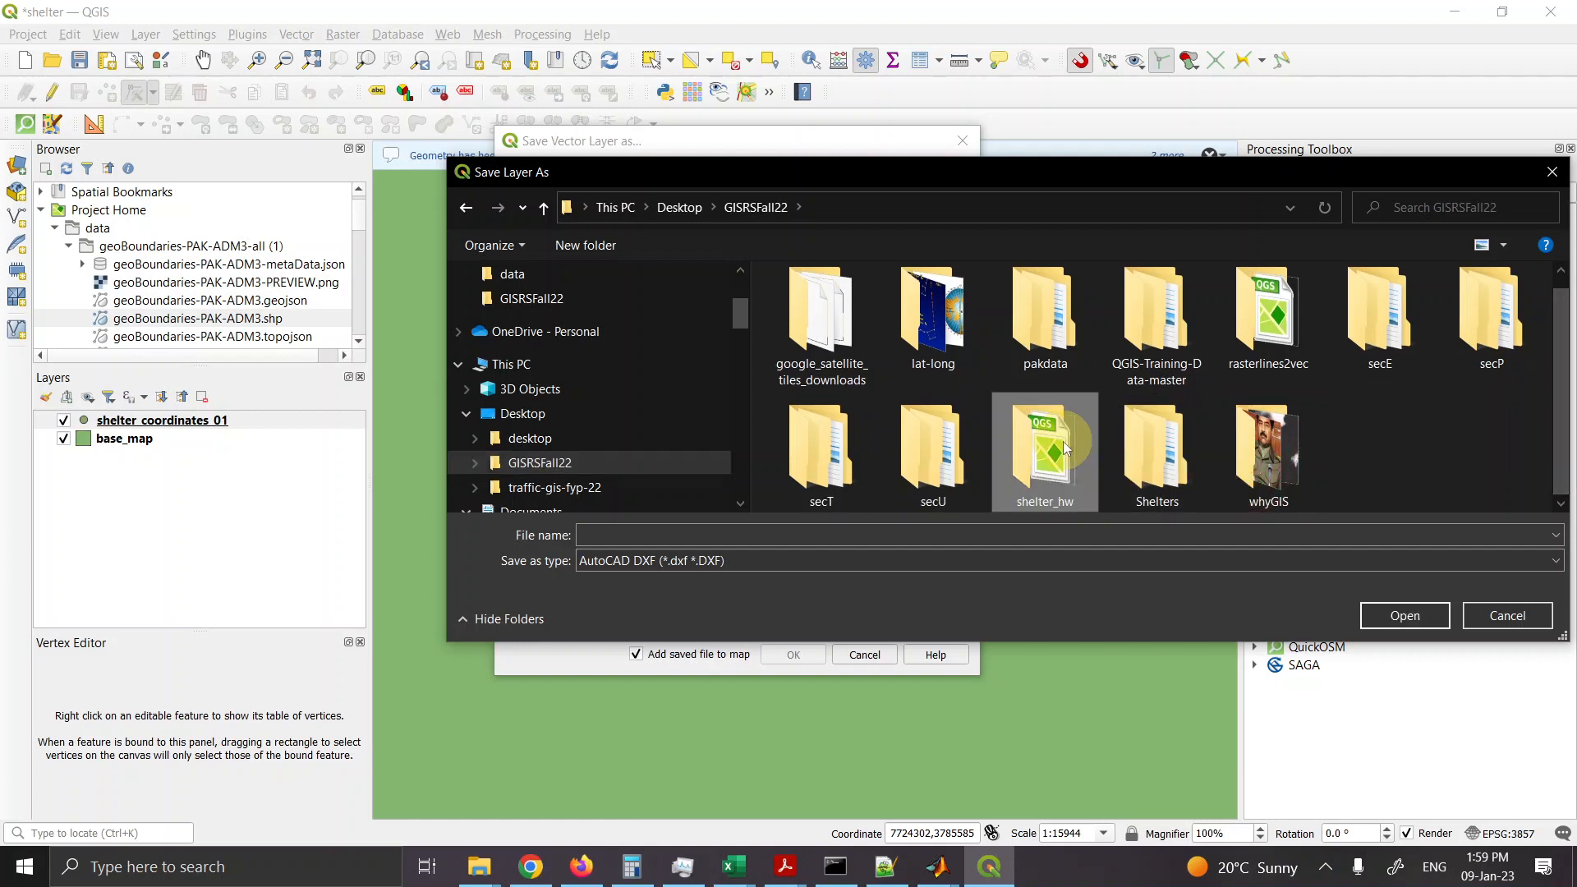
pyautogui.doubleClick(813, 302)
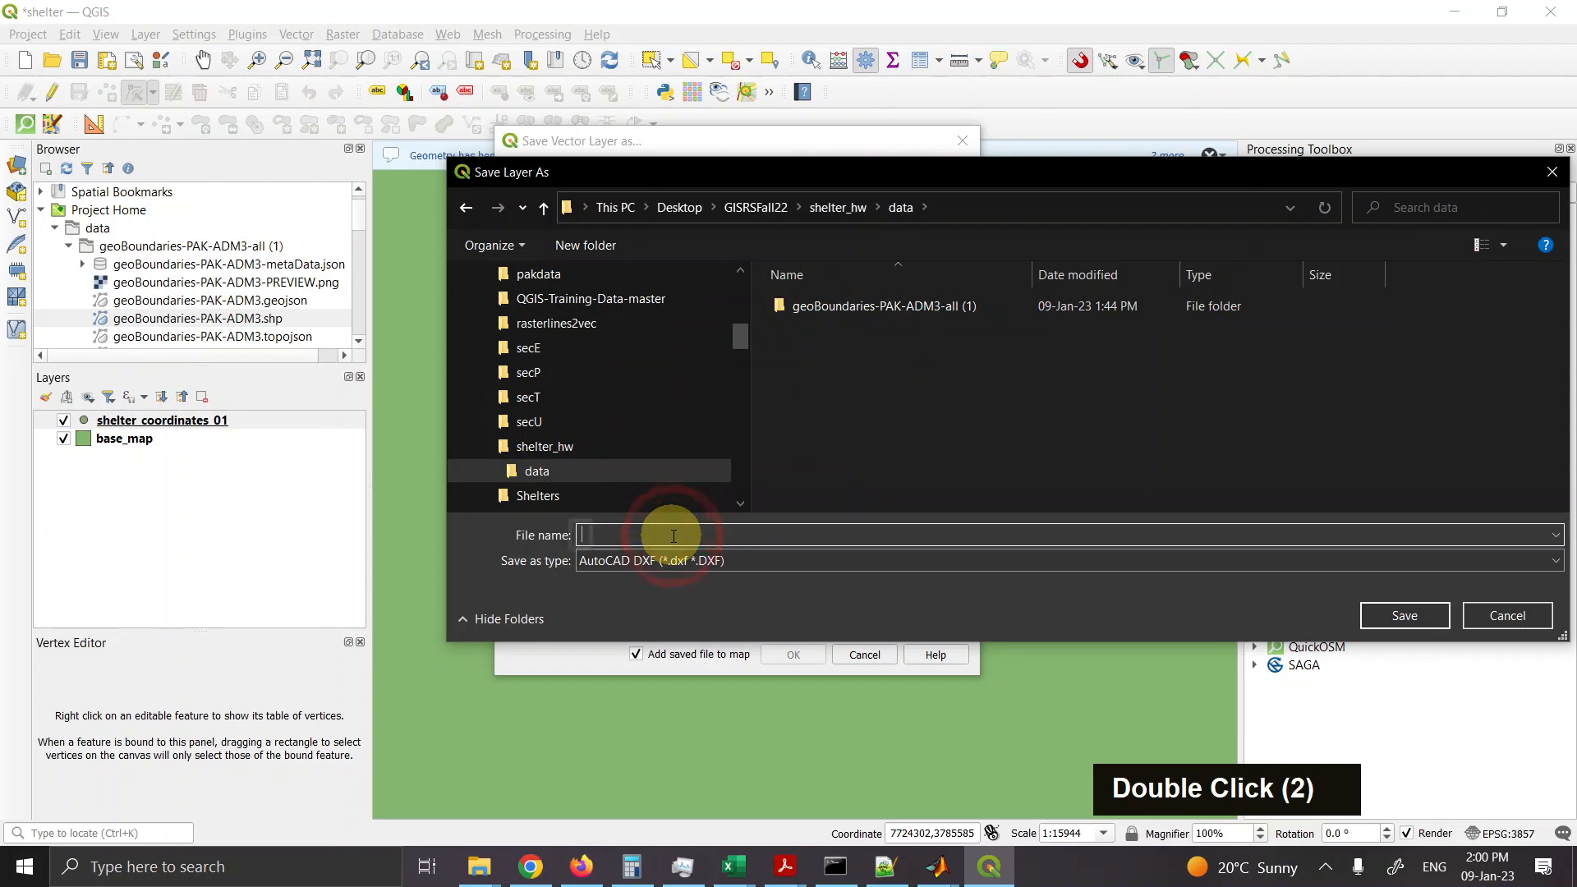
# Step: Name the DXF export file shelter_coordinates_01 and accept it as the output file
pyautogui.write('shel')
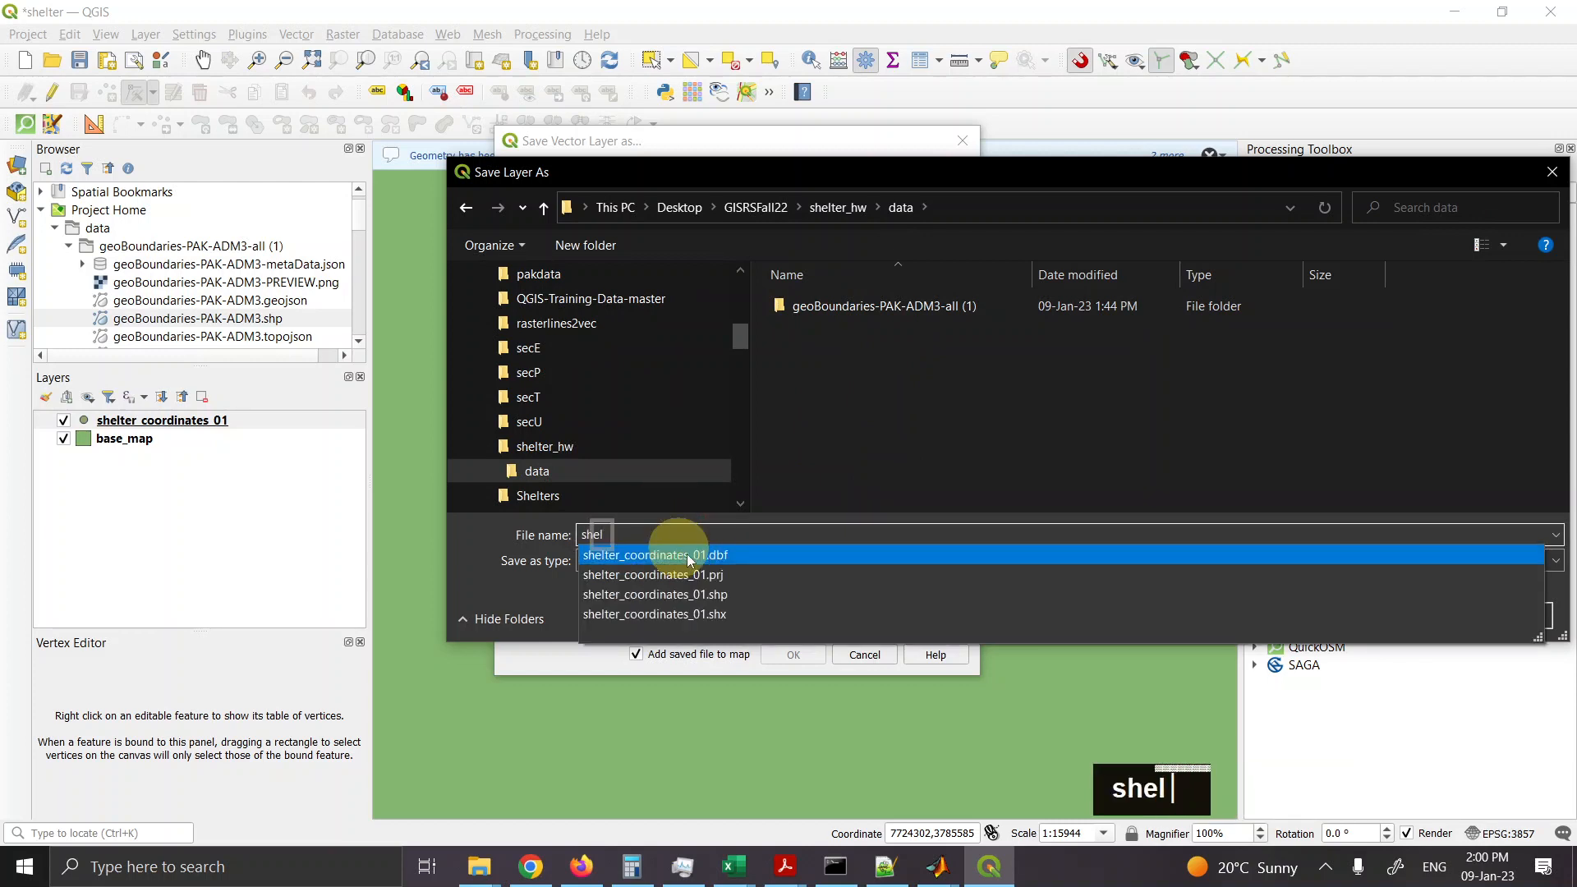
pyautogui.click(694, 556)
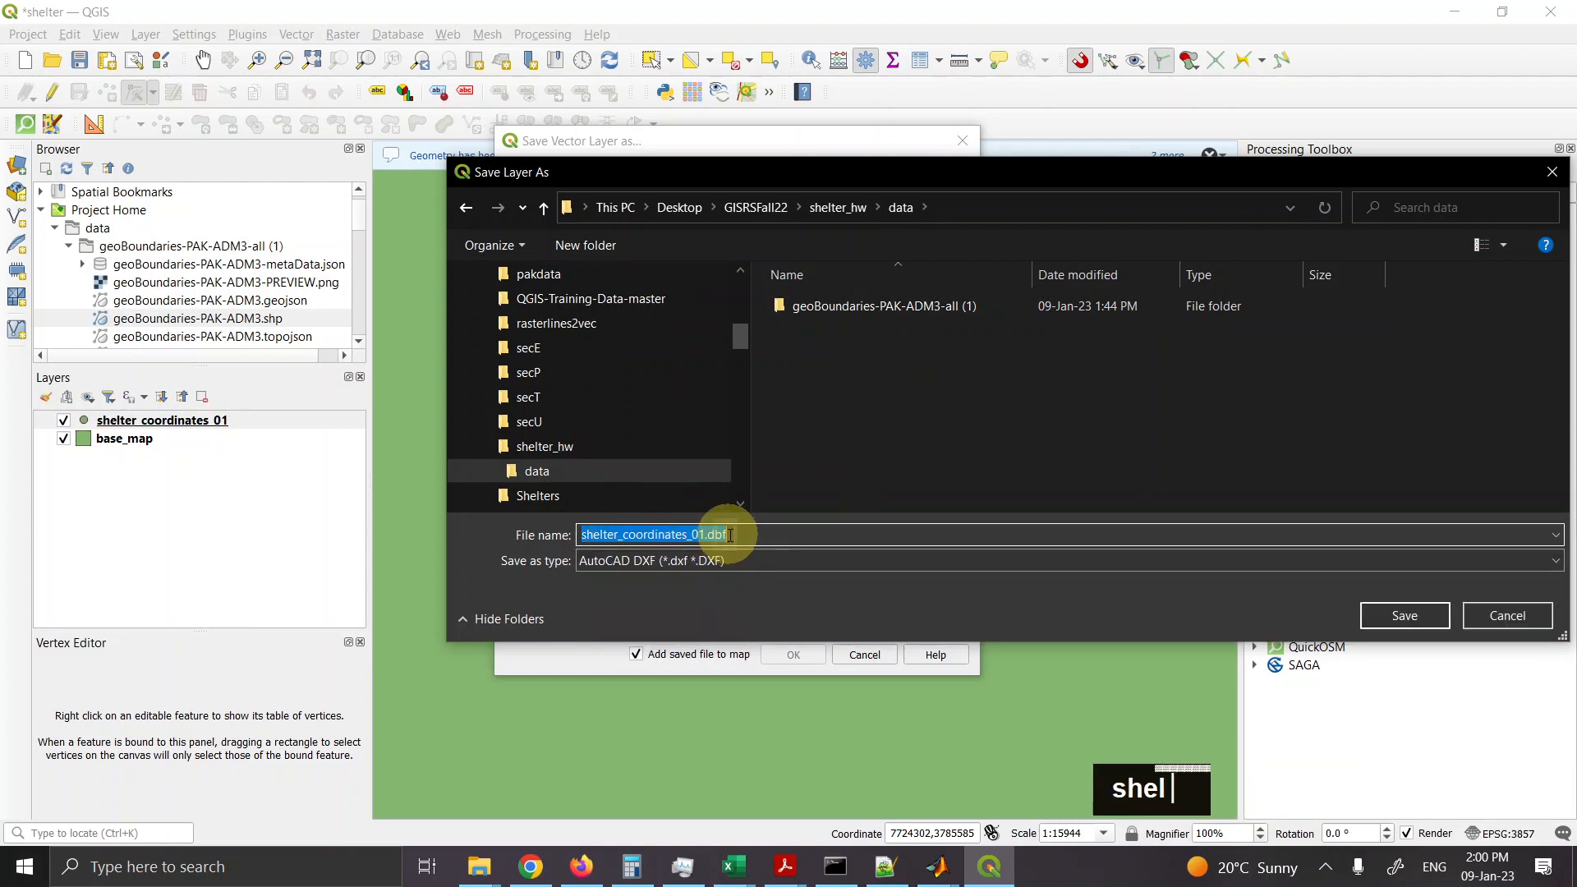
pyautogui.click(748, 535)
pyautogui.press('BackSpace')
pyautogui.press('BackSpace')
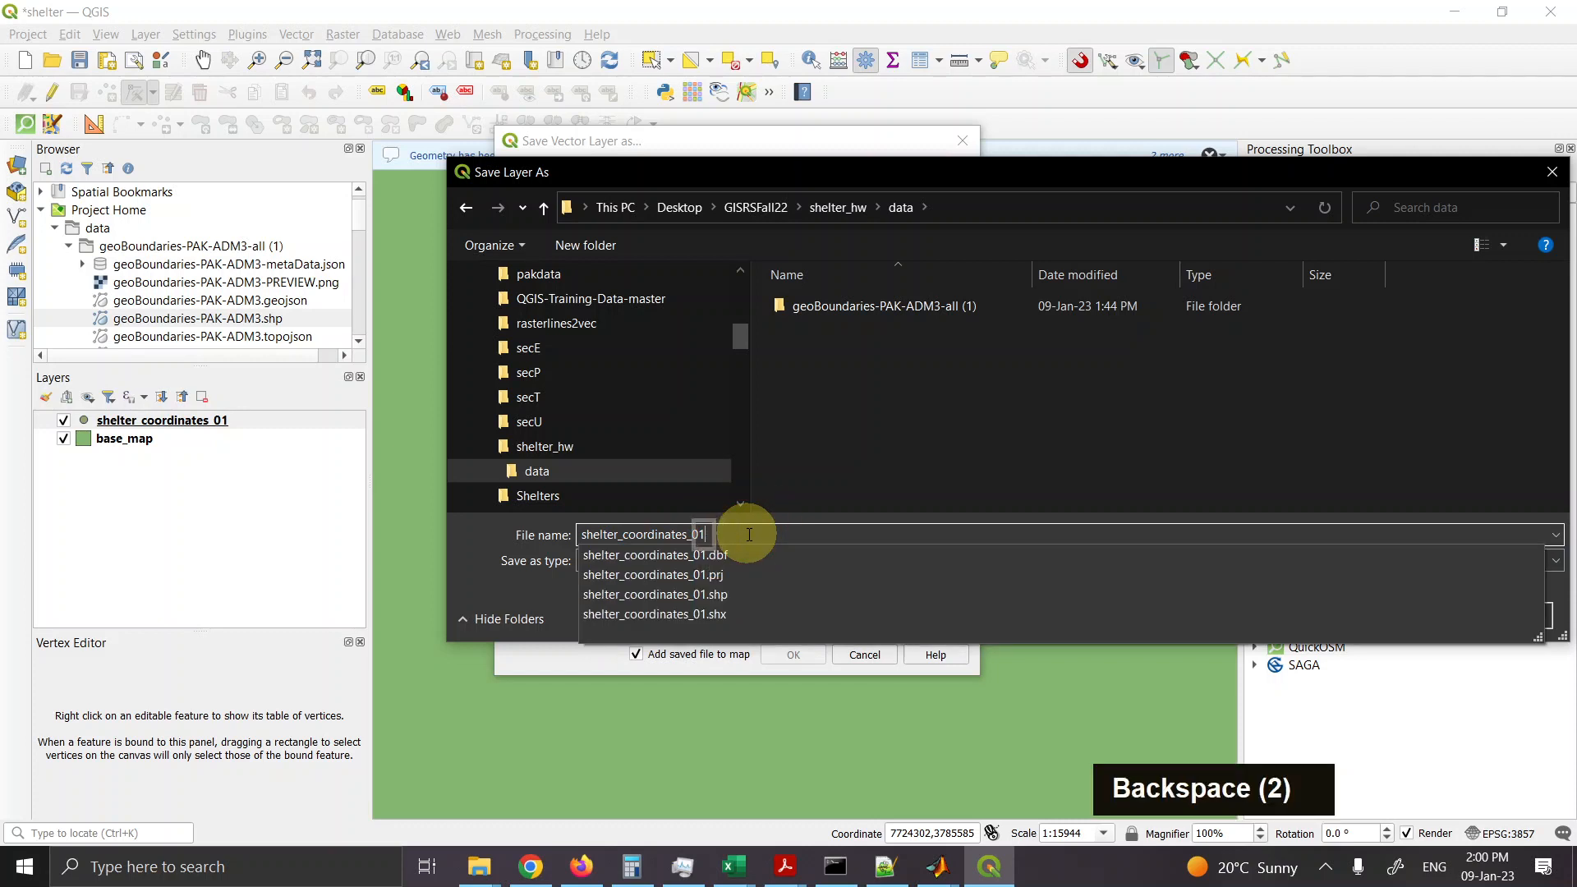
pyautogui.click(413, 552)
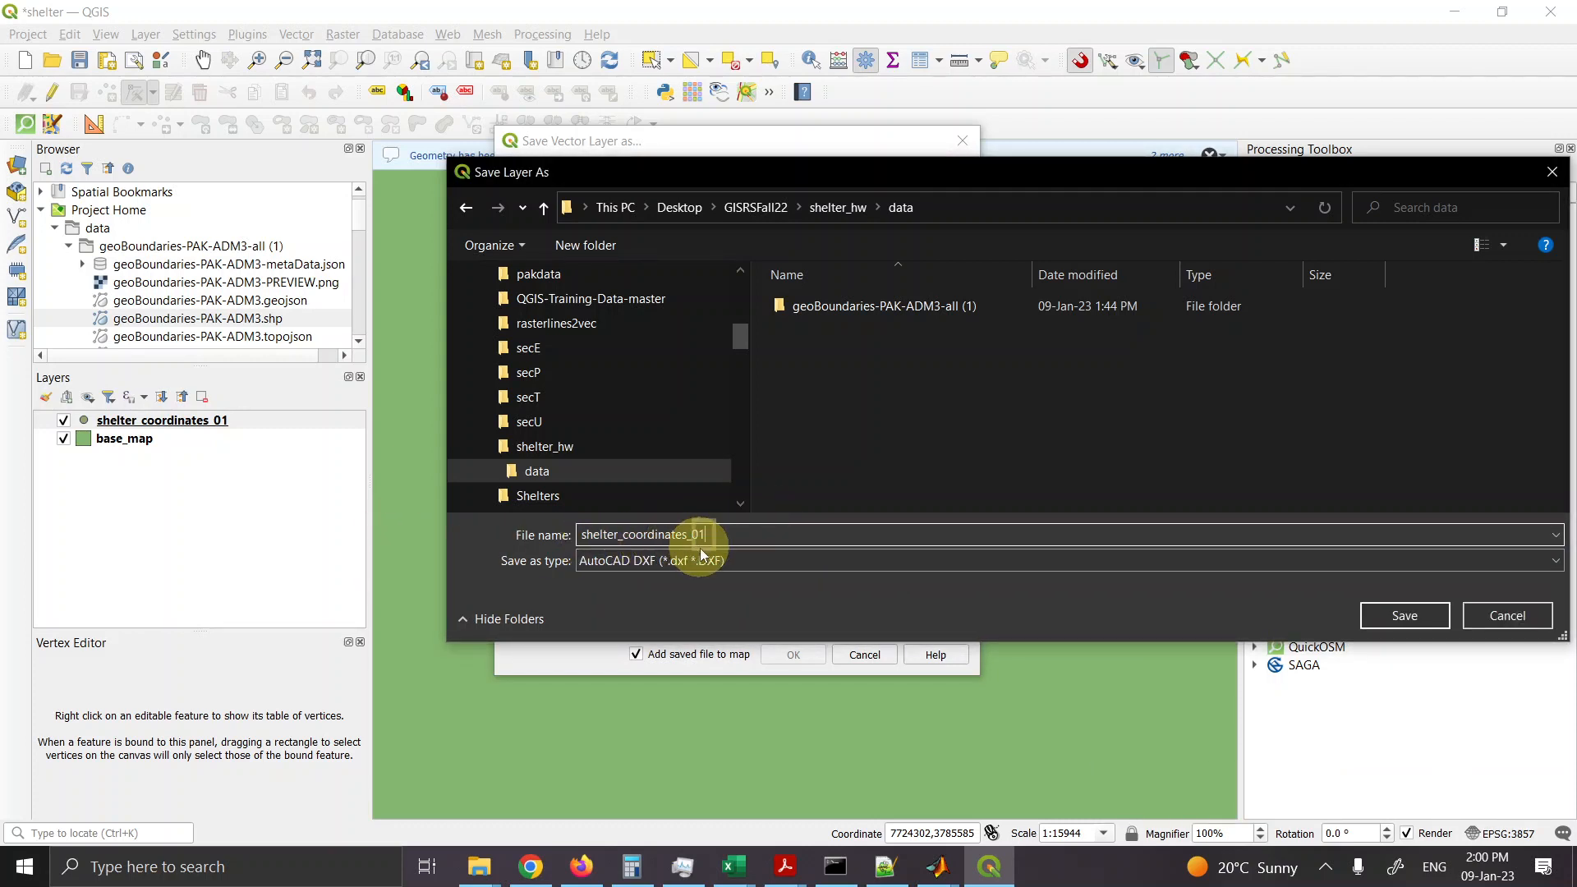
pyautogui.click(1406, 619)
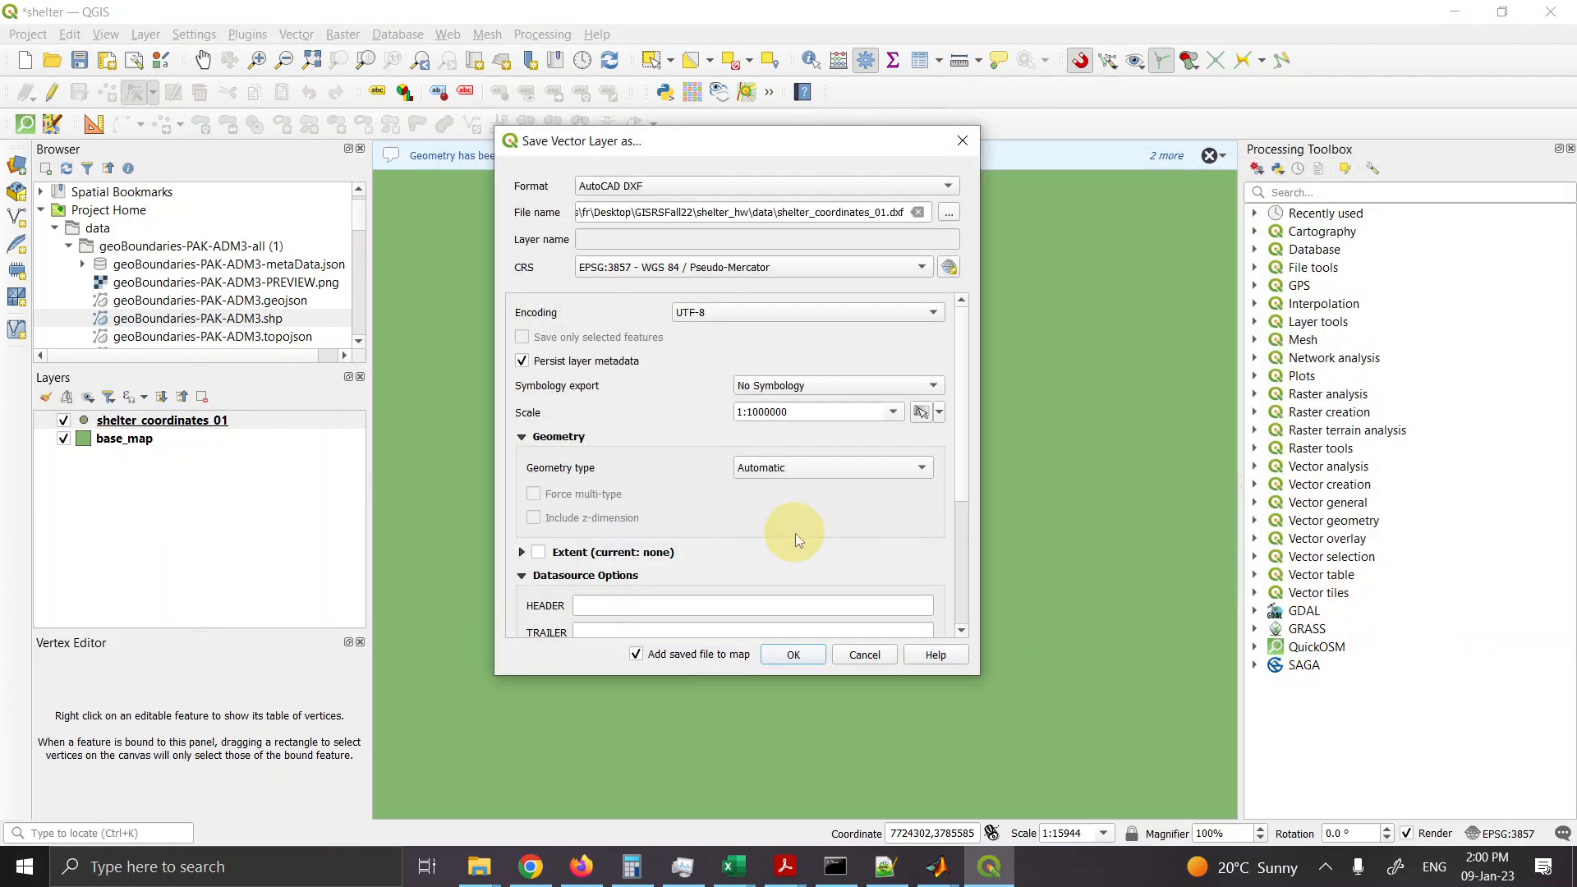
# Step: Run the DXF export, add its entities point layer to the project, and close the Measure window
pyautogui.rightClick(719, 269)
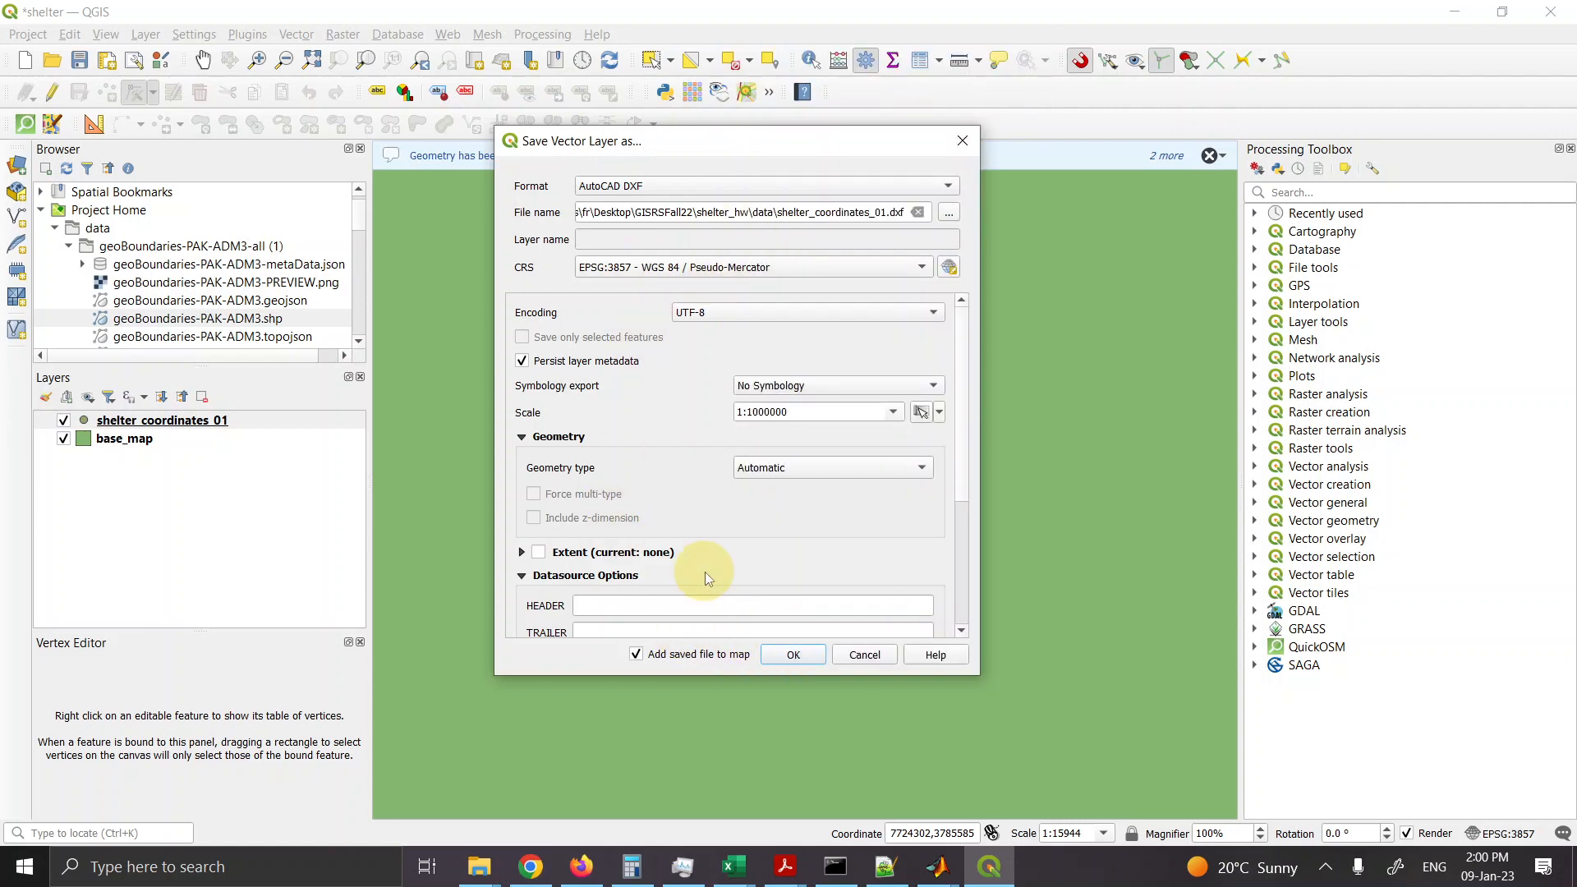
pyautogui.click(792, 657)
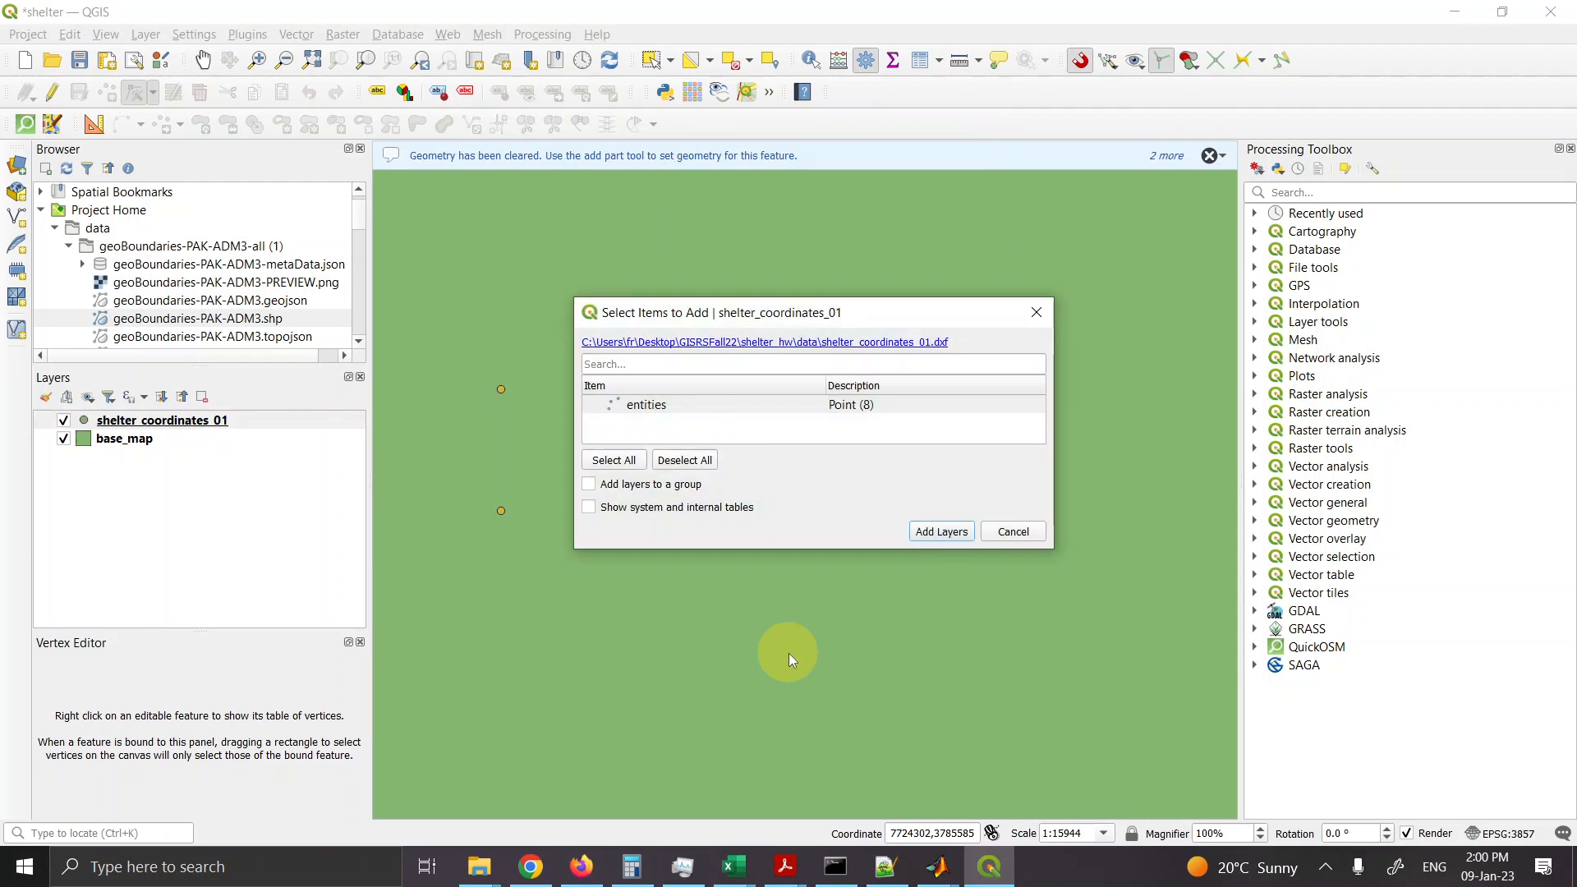
pyautogui.click(769, 407)
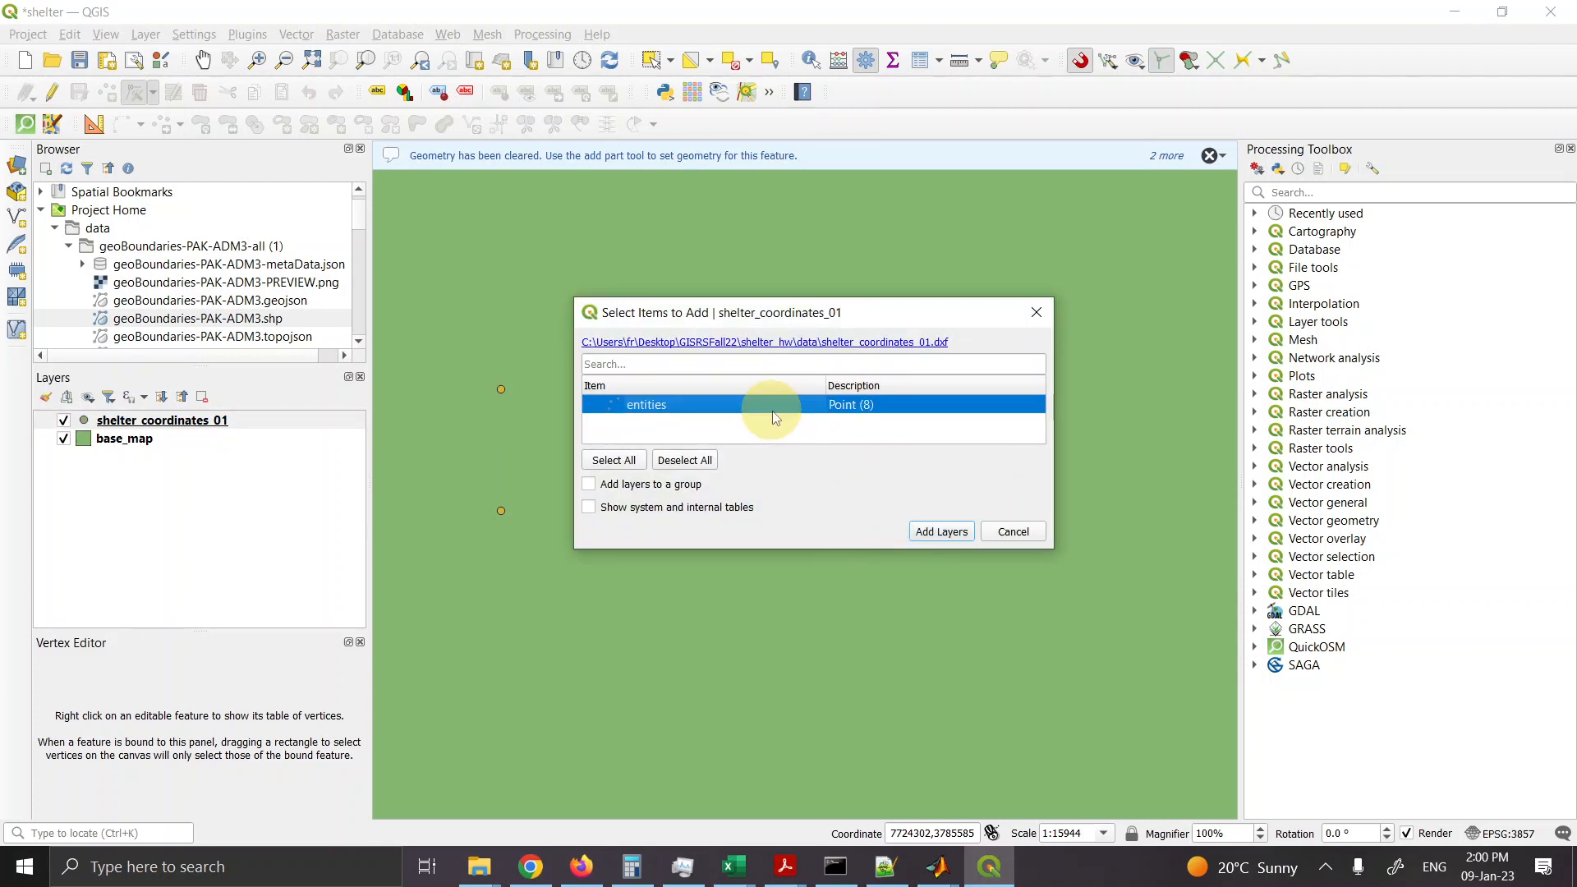
pyautogui.click(944, 532)
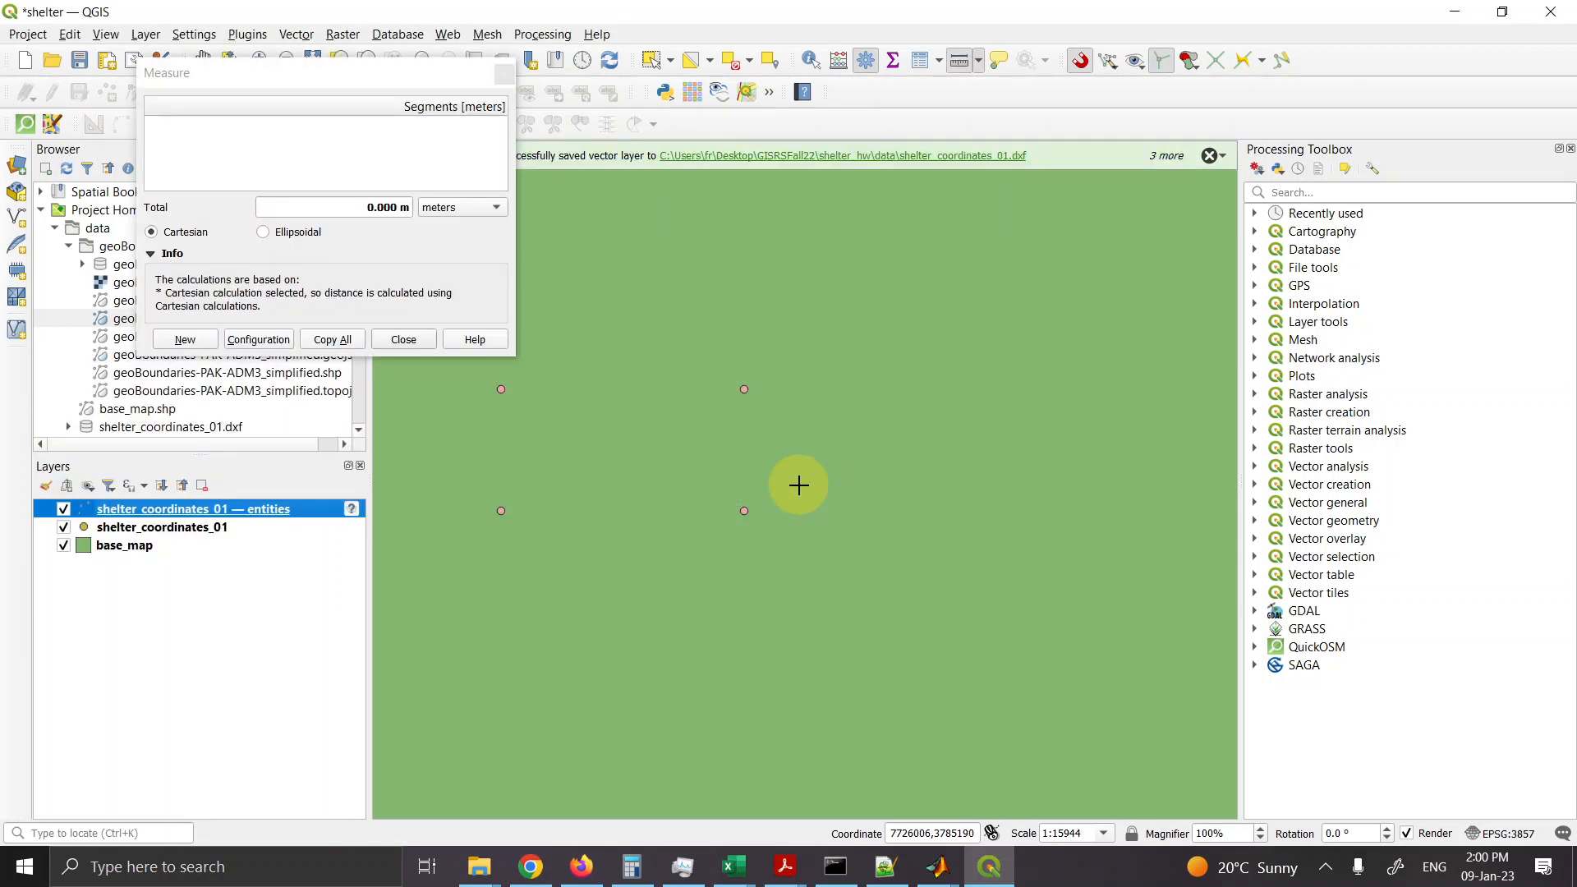
pyautogui.click(403, 340)
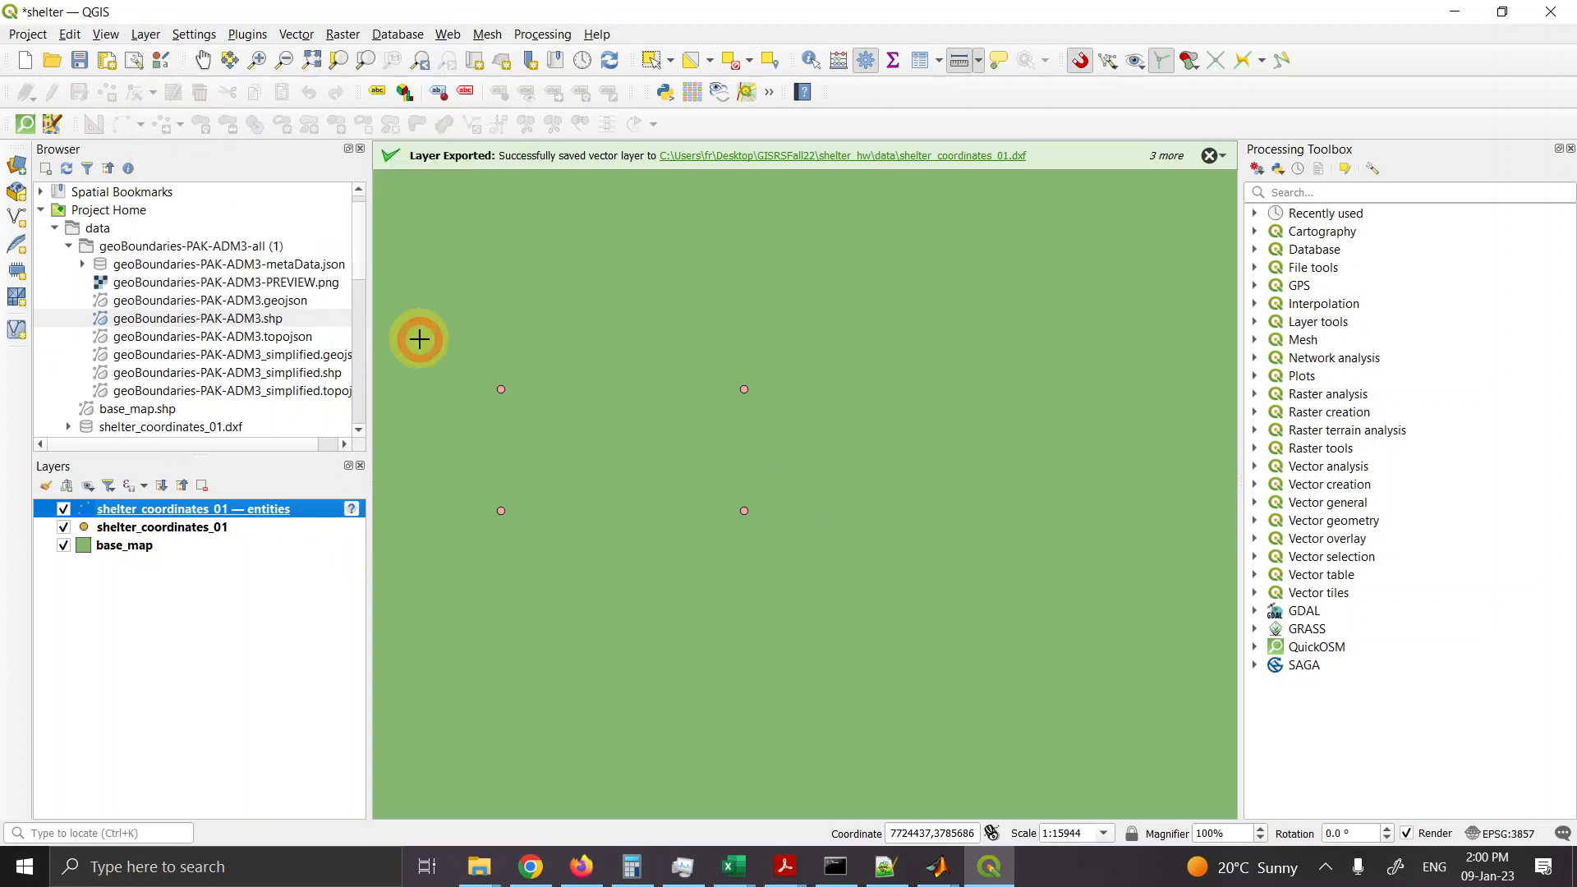
# Step: Remove the exported shelter_coordinates_01 — entities layer from the project
pyautogui.rightClick(207, 511)
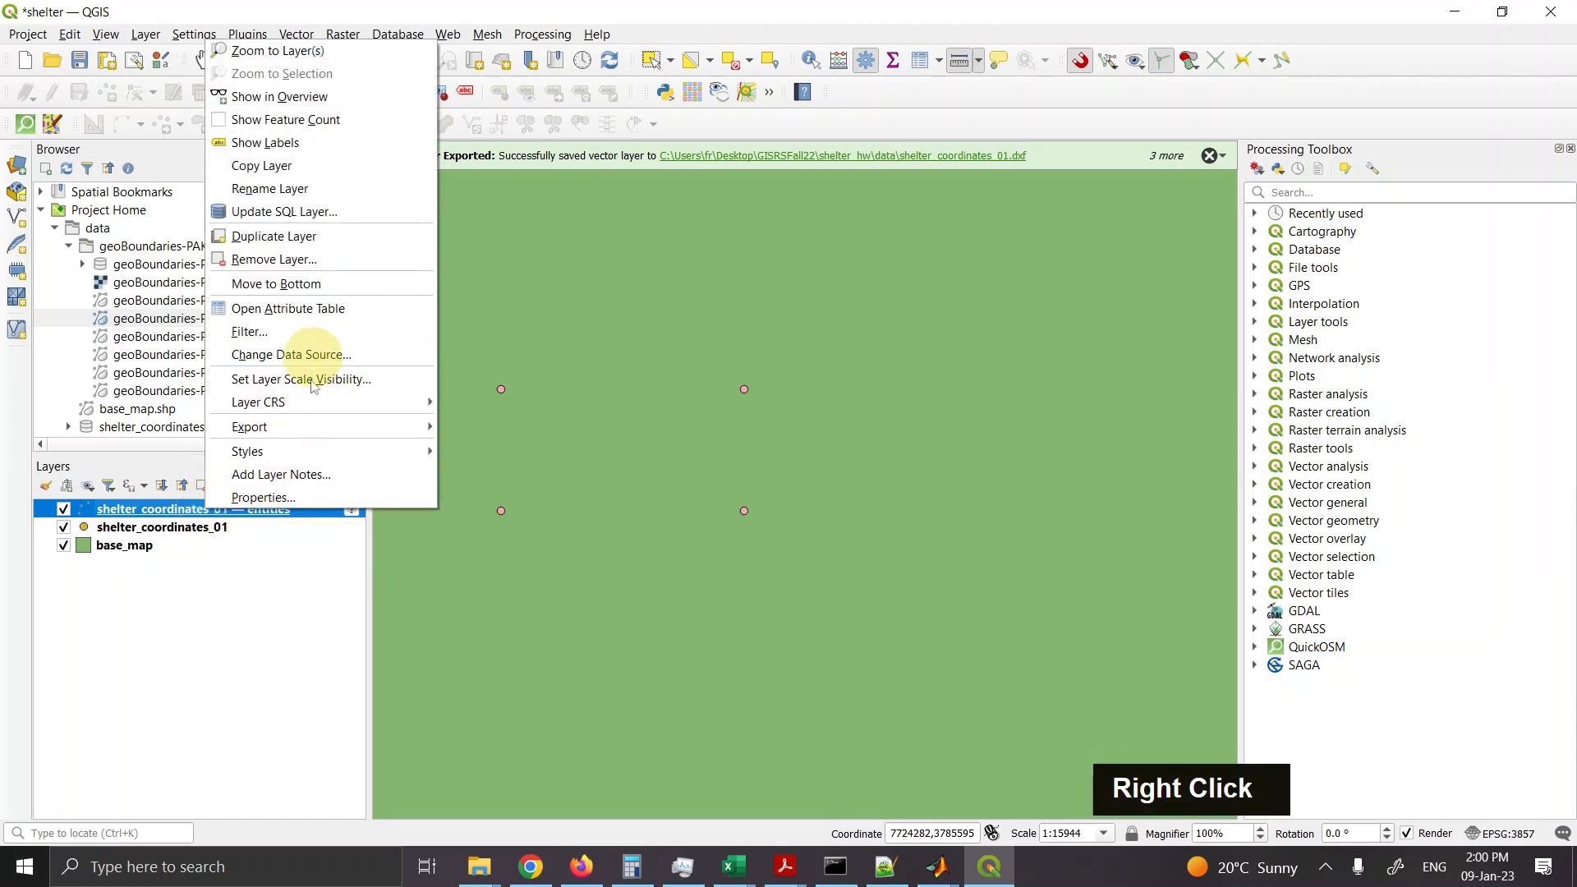
pyautogui.click(341, 260)
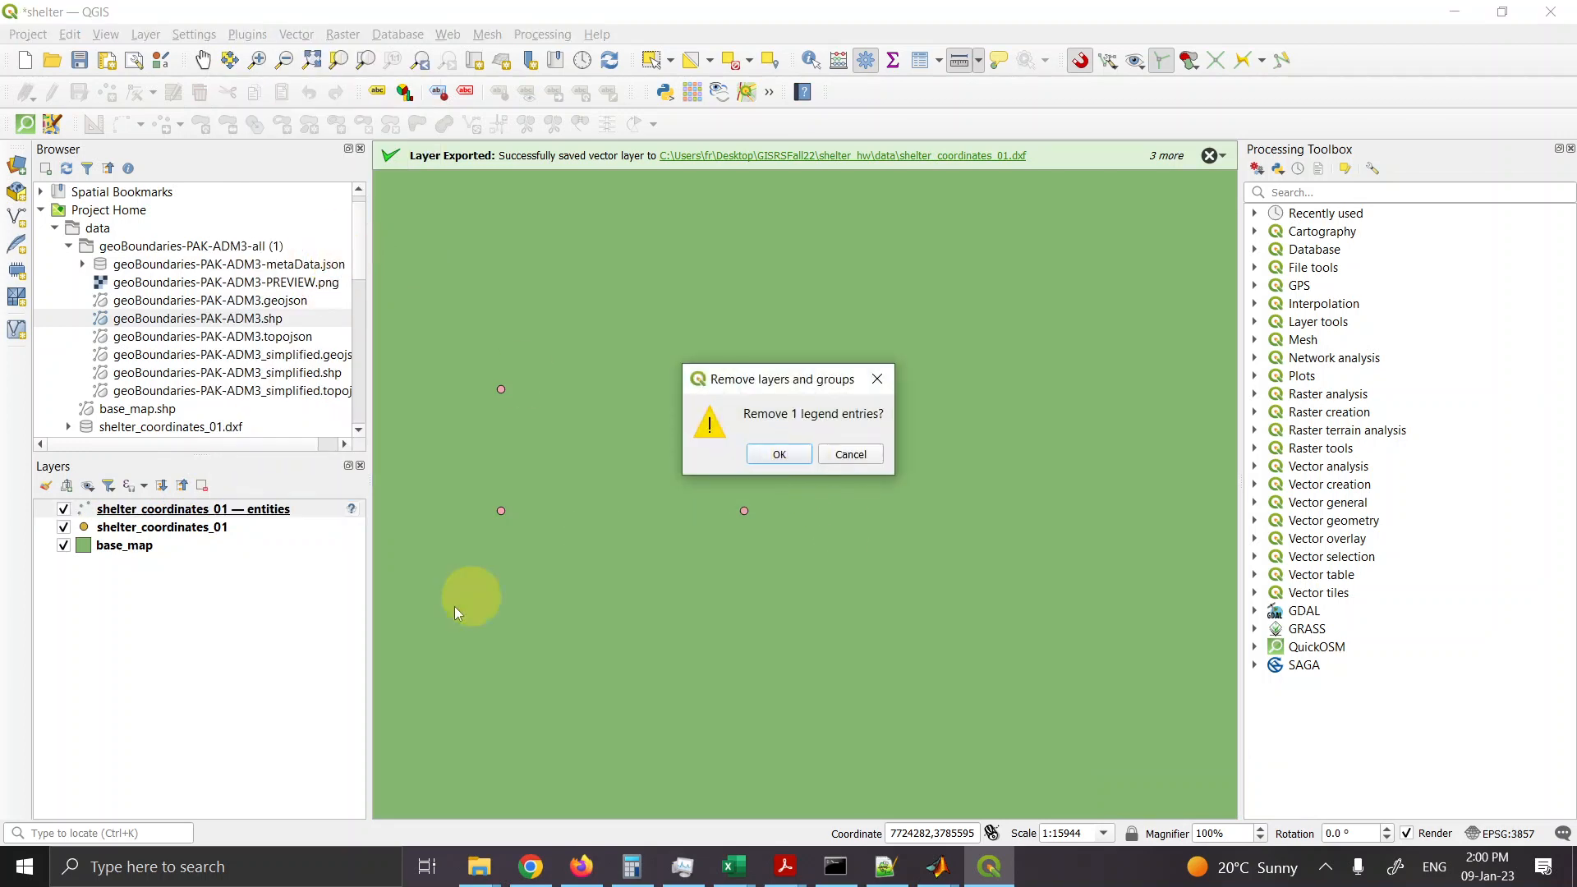
pyautogui.click(799, 453)
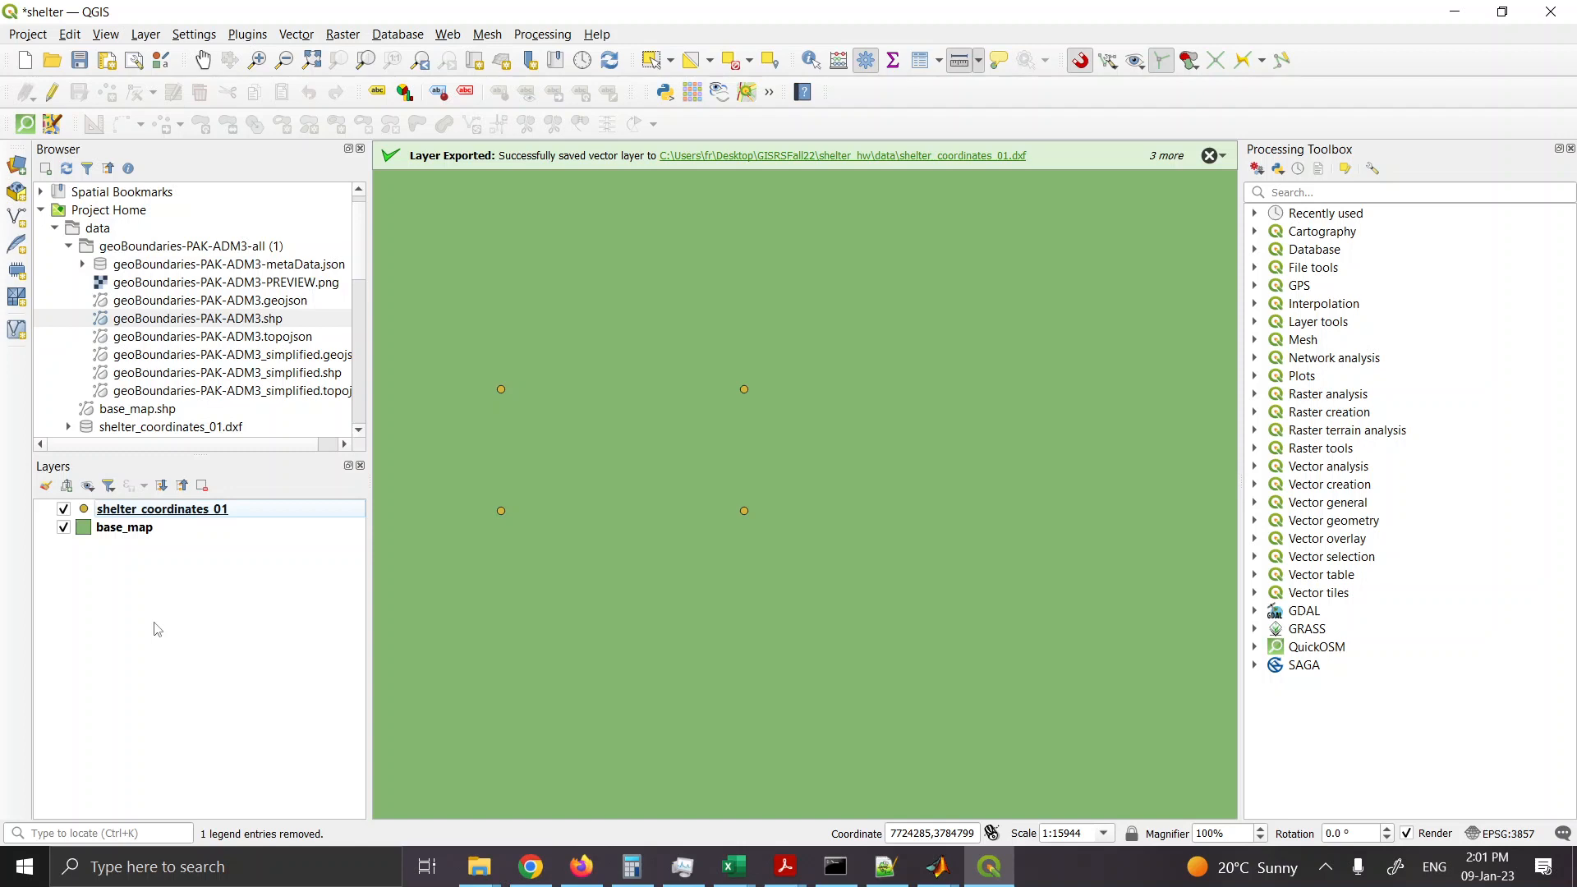
# Step: Enable editing on shelter_coordinates_01 and examine the upper-left grid point's x and y coordinates in the Vertex Editor
pyautogui.click(179, 511)
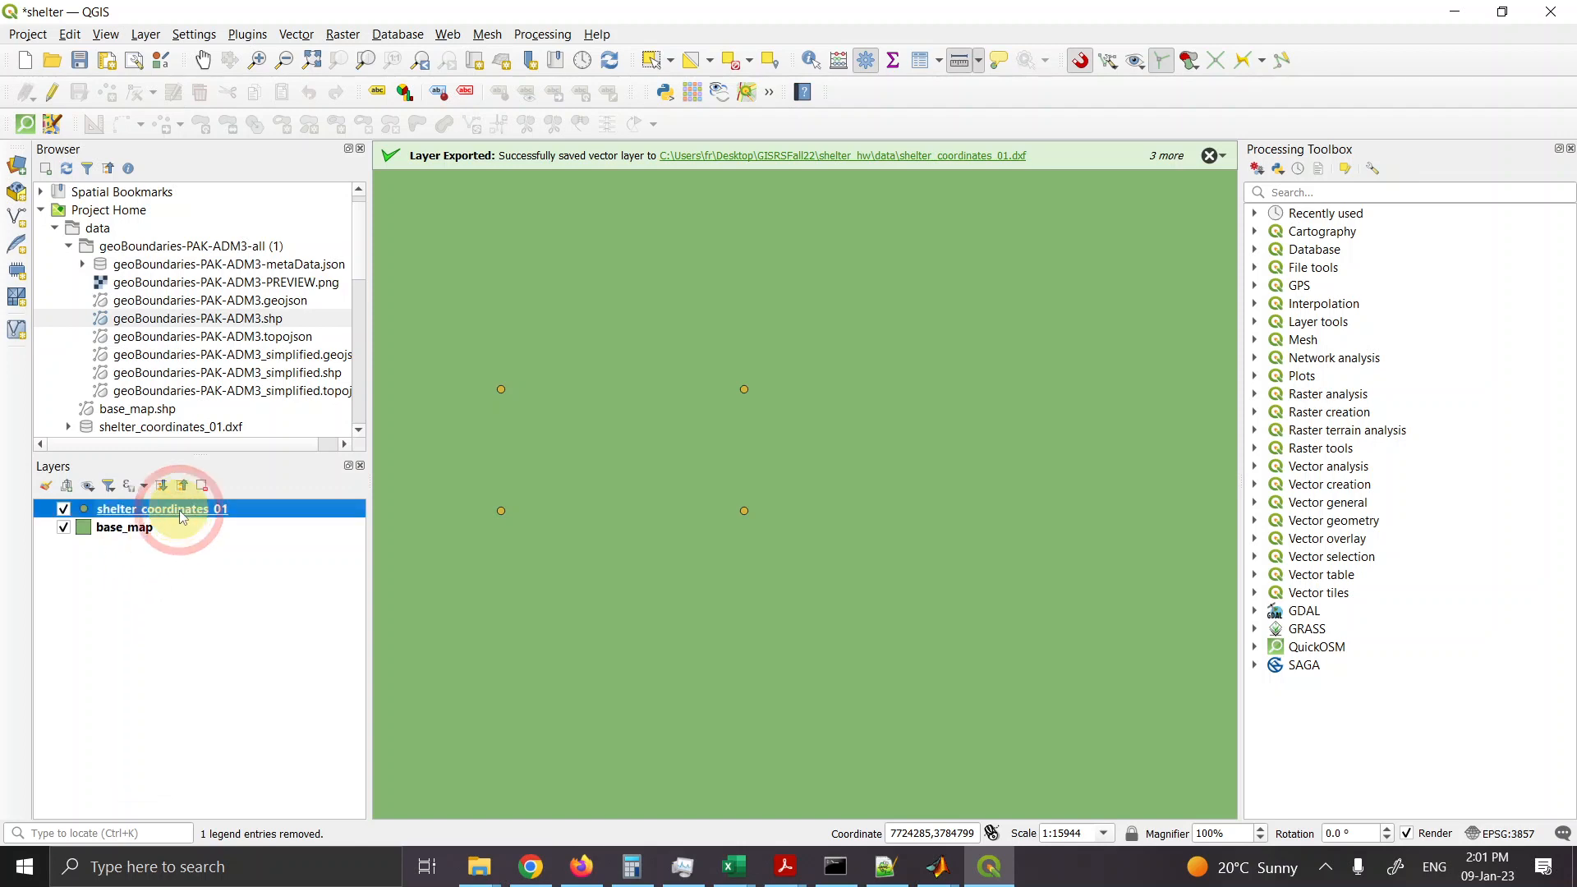
pyautogui.click(52, 93)
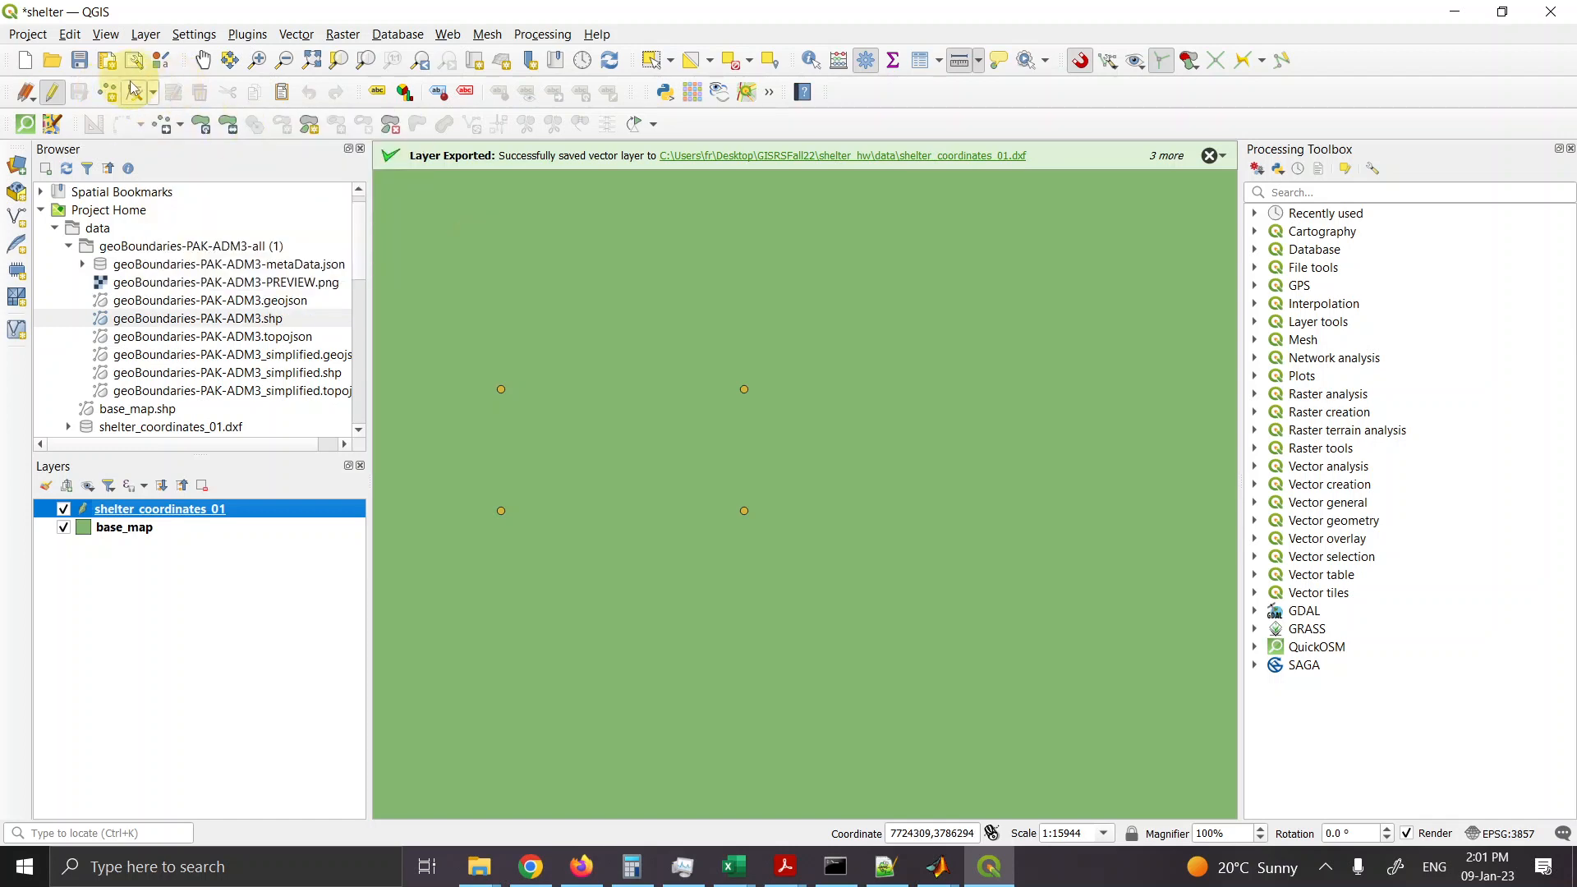
pyautogui.click(136, 93)
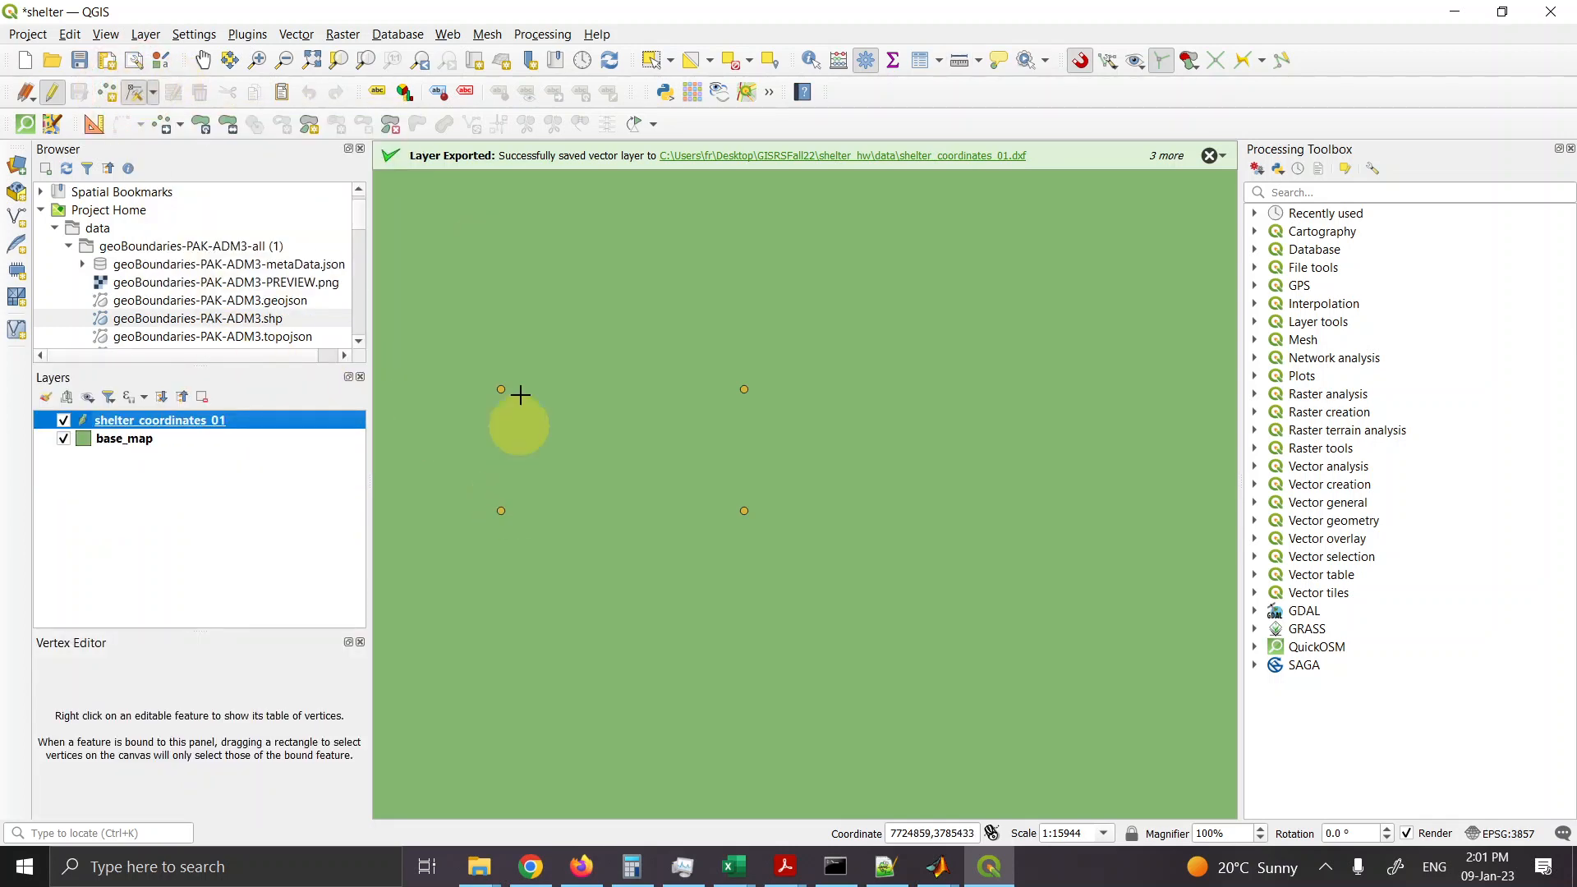
pyautogui.rightClick(499, 386)
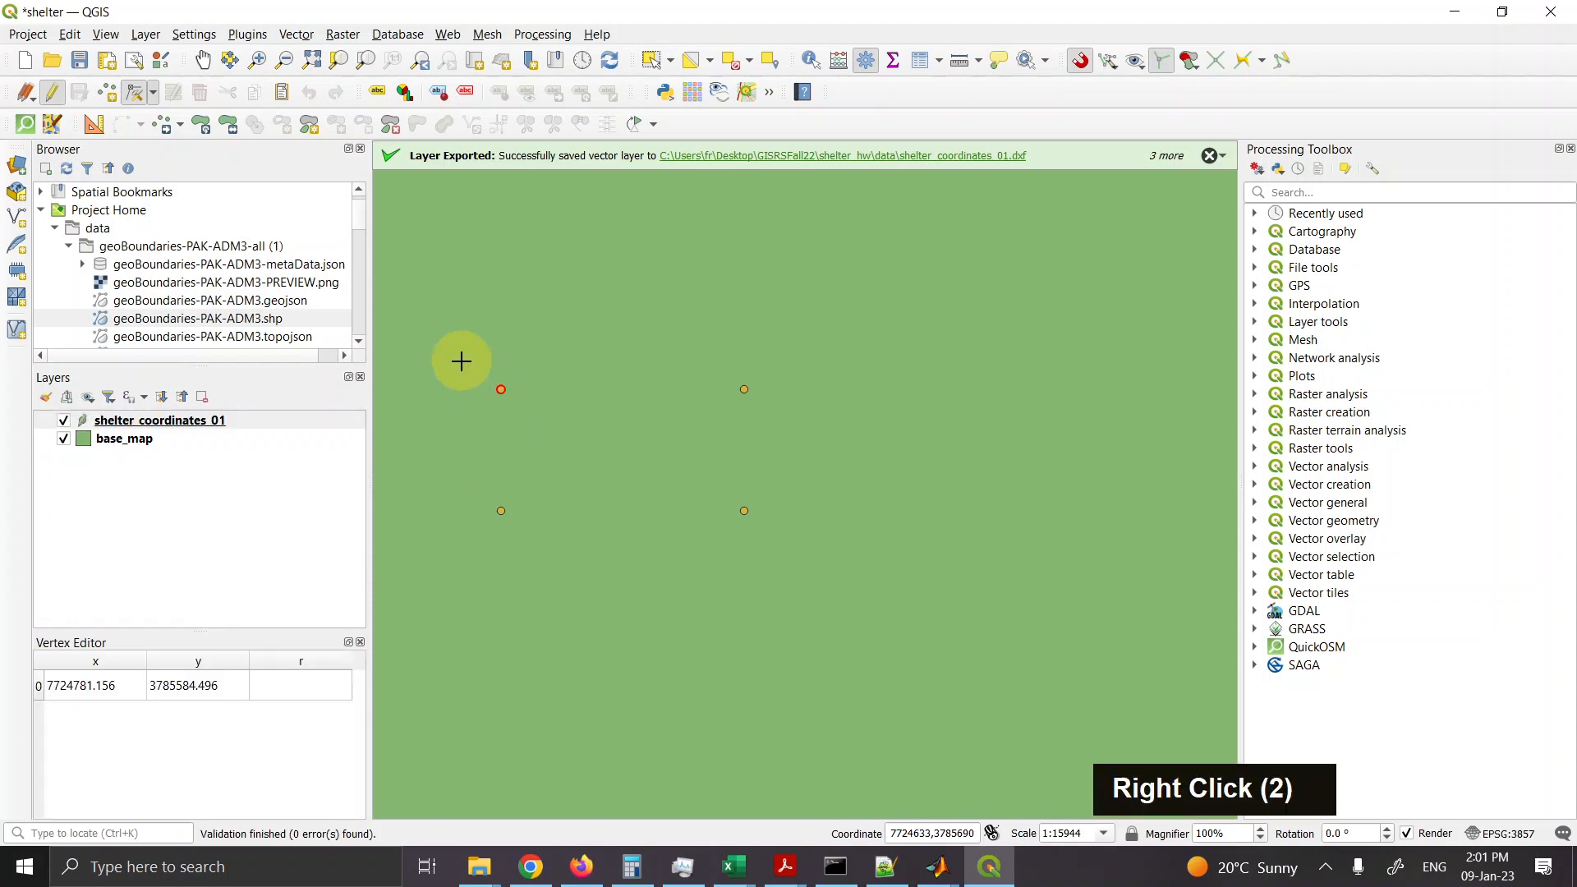
pyautogui.moveTo(462, 362); pyautogui.dragTo(555, 398)
pyautogui.moveTo(677, 453); pyautogui.dragTo(814, 595)
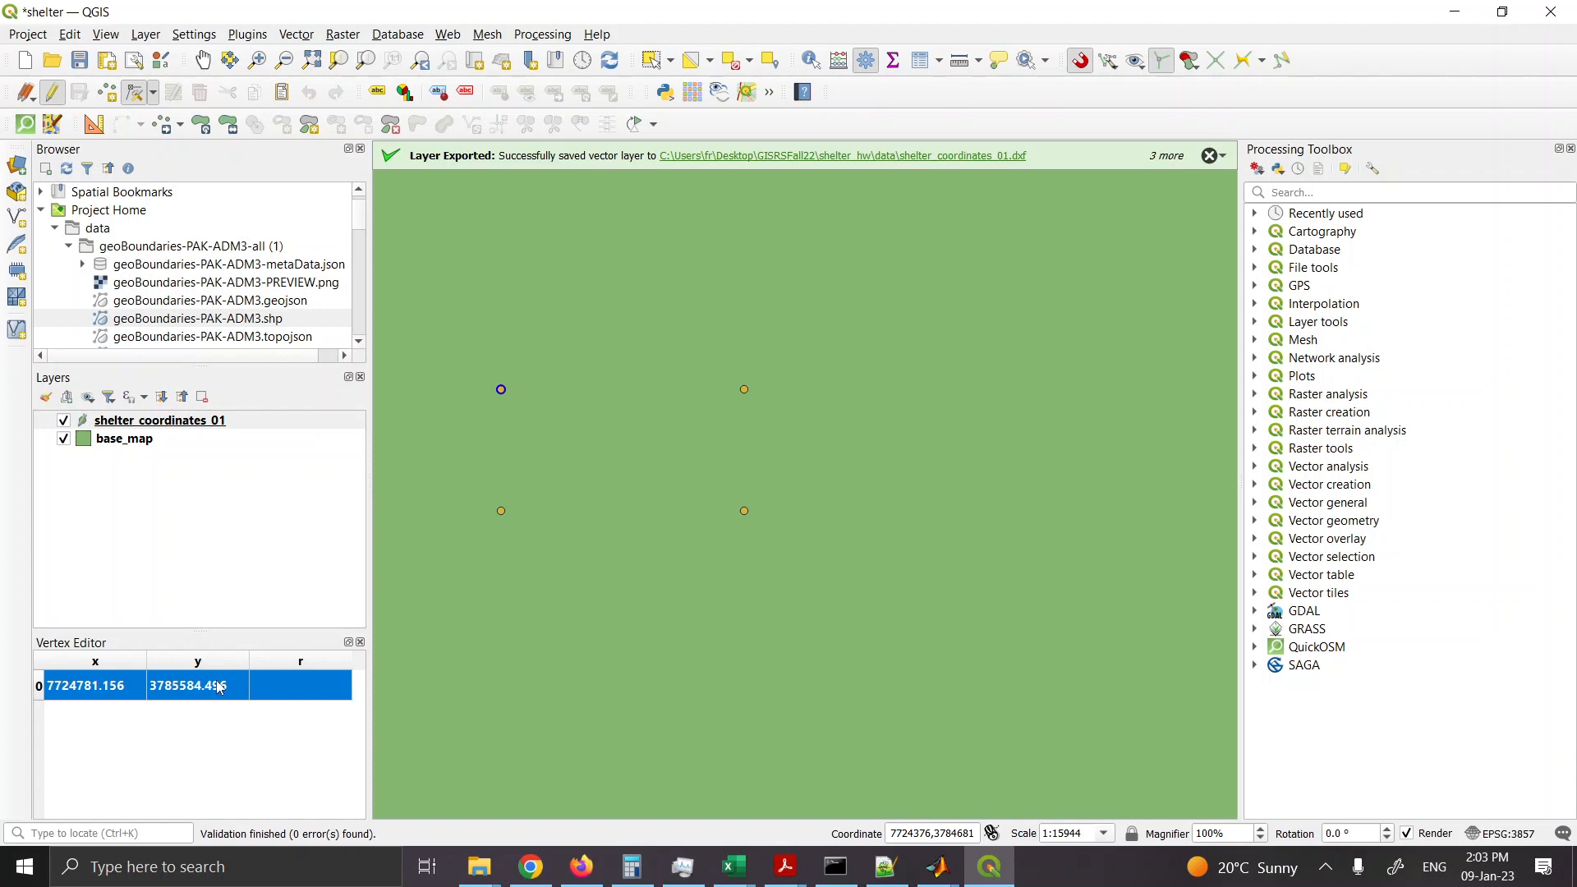
pyautogui.rightClick(179, 424)
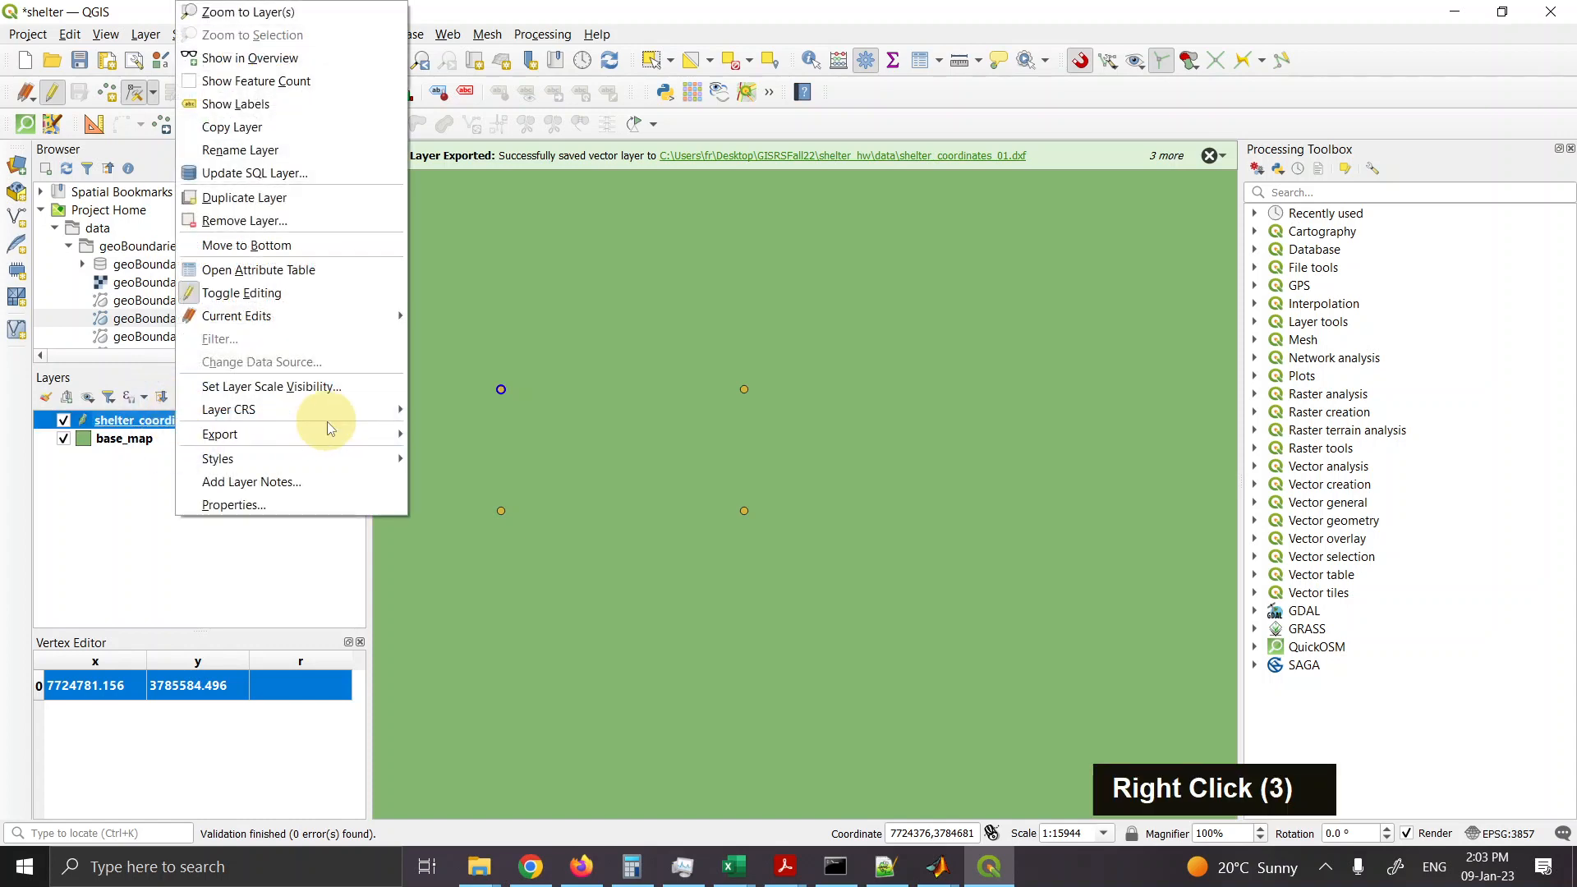
pyautogui.moveTo(328, 434)
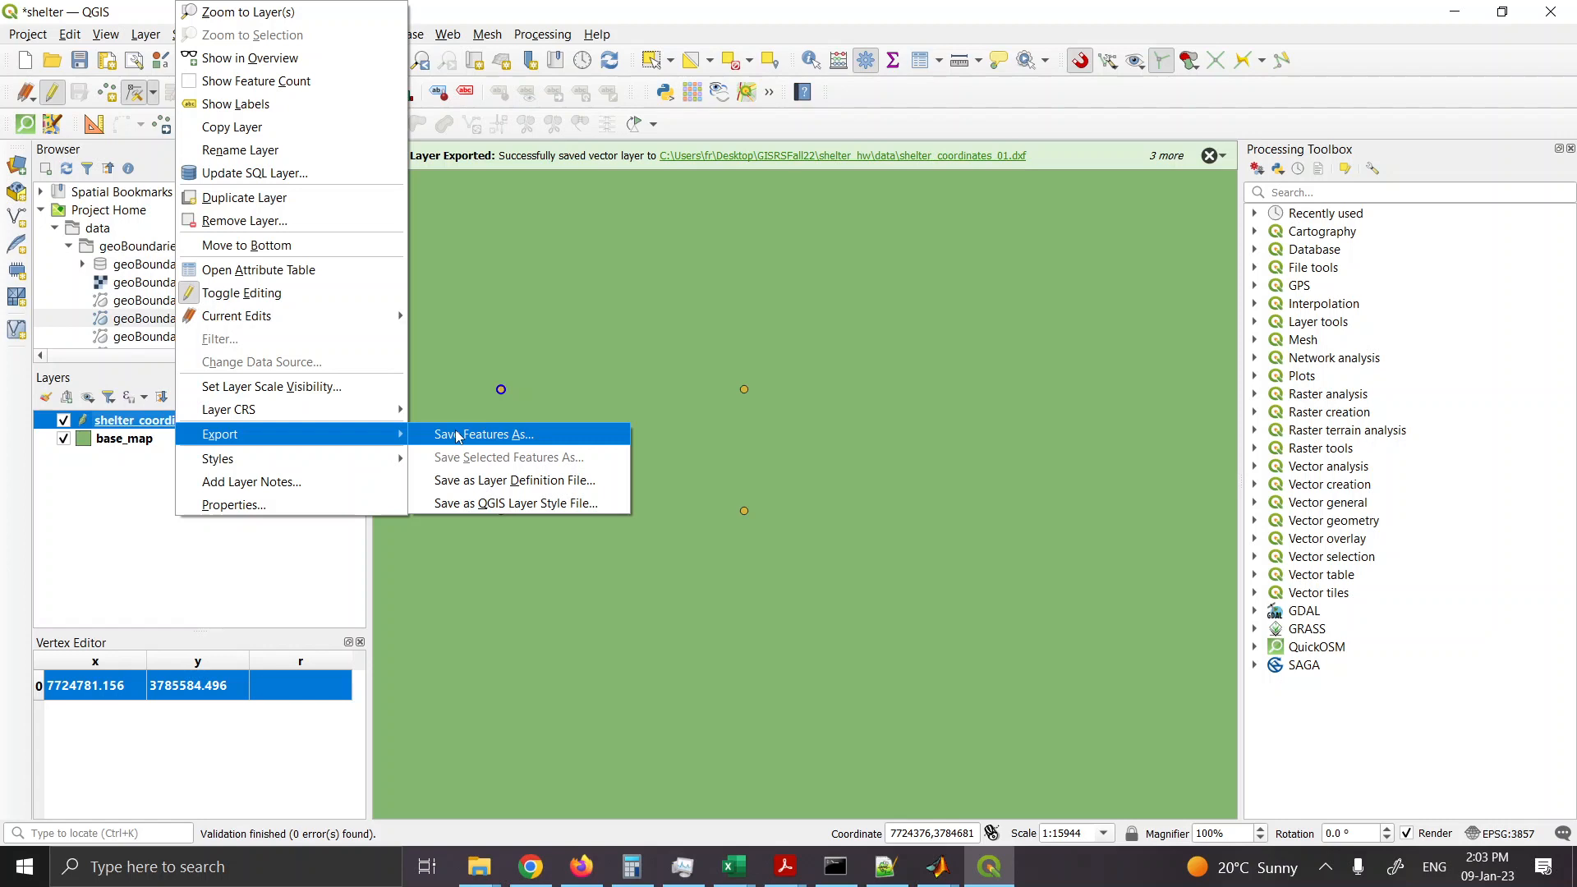
pyautogui.click(483, 435)
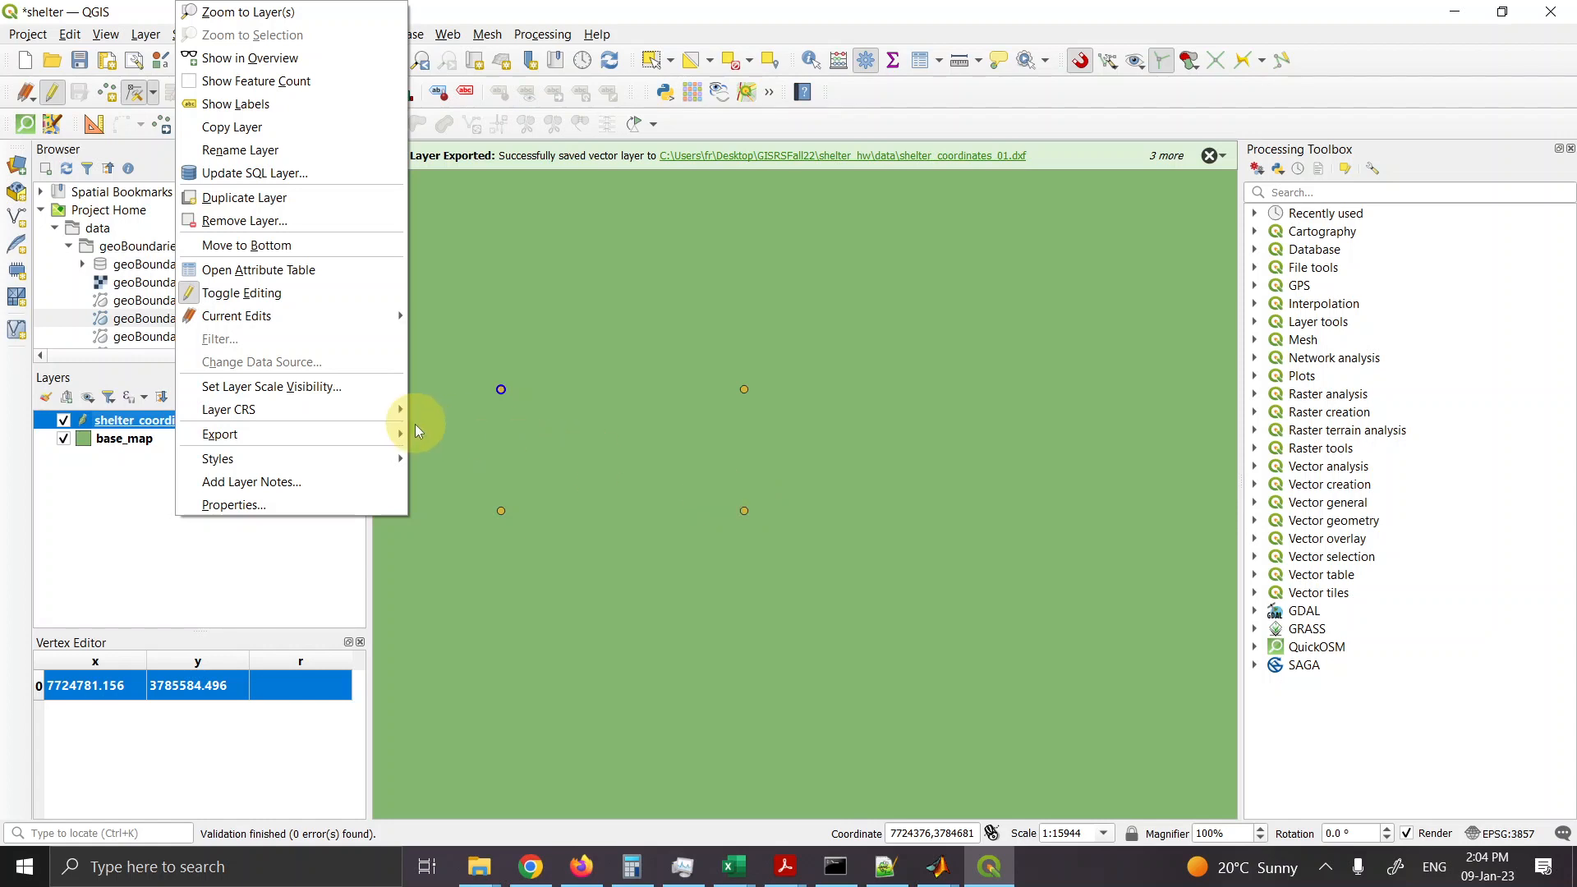
pyautogui.moveTo(403, 438)
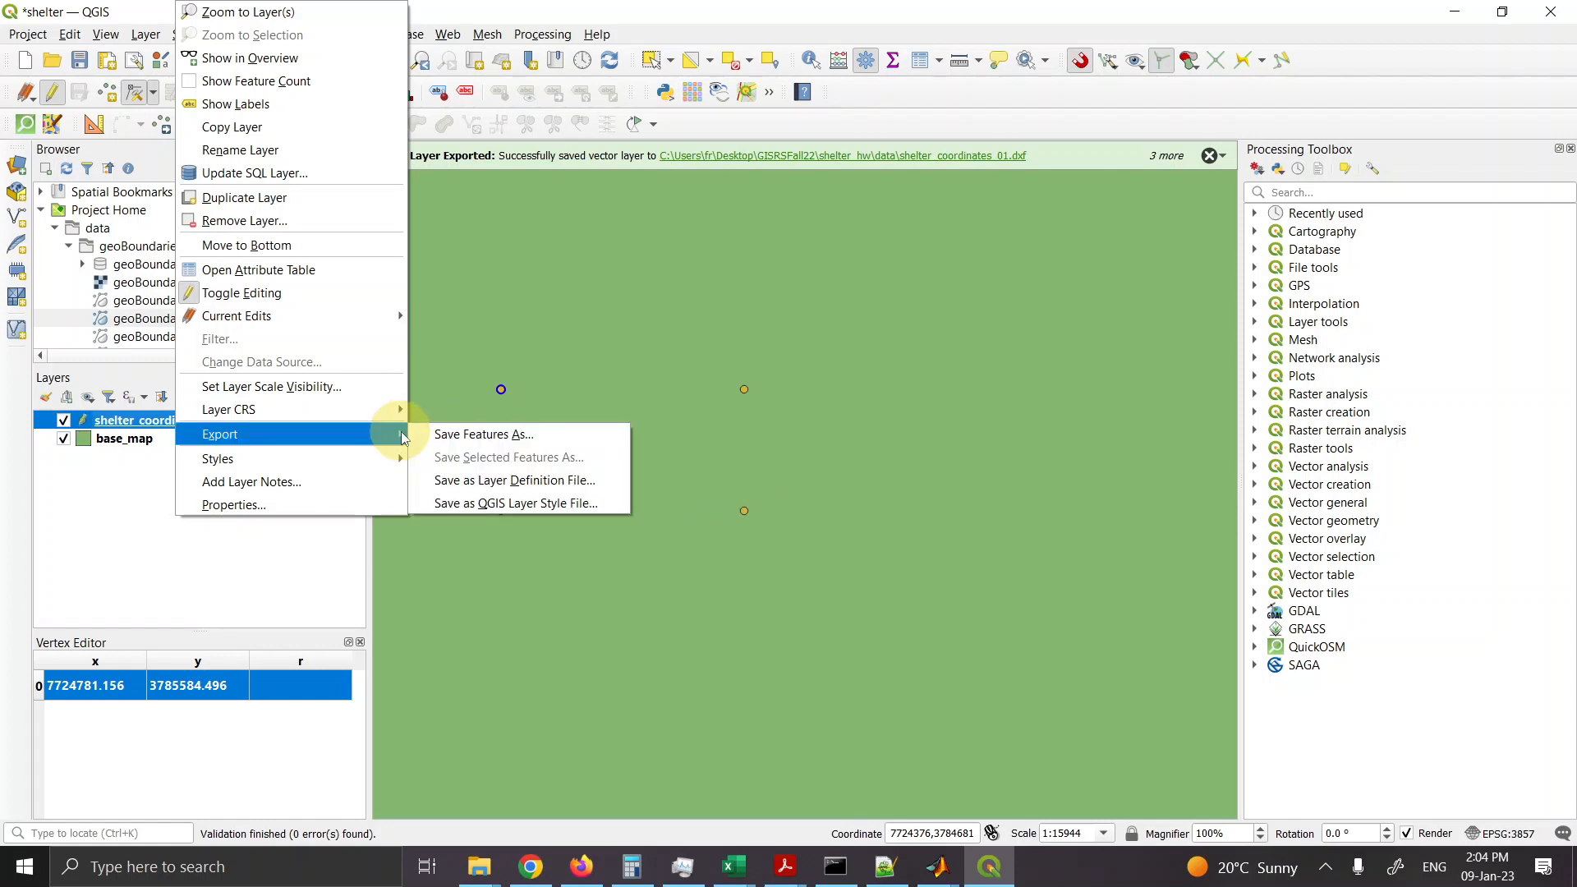
pyautogui.click(122, 488)
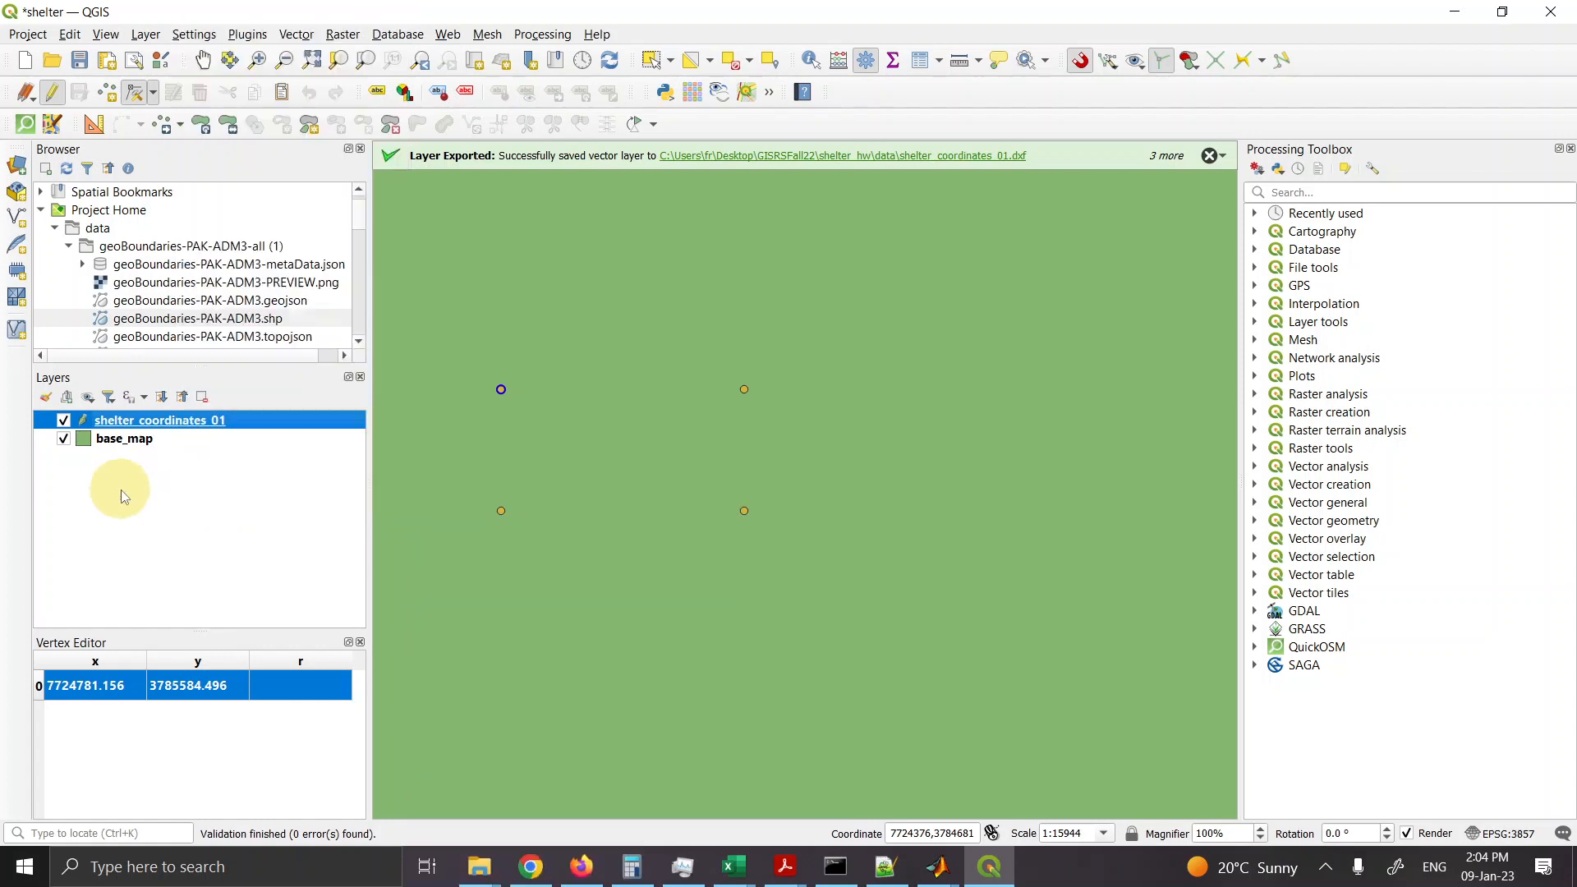
# Step: Stop editing the shelter_coordinates_01 layer and close the Measure window
pyautogui.click(164, 419)
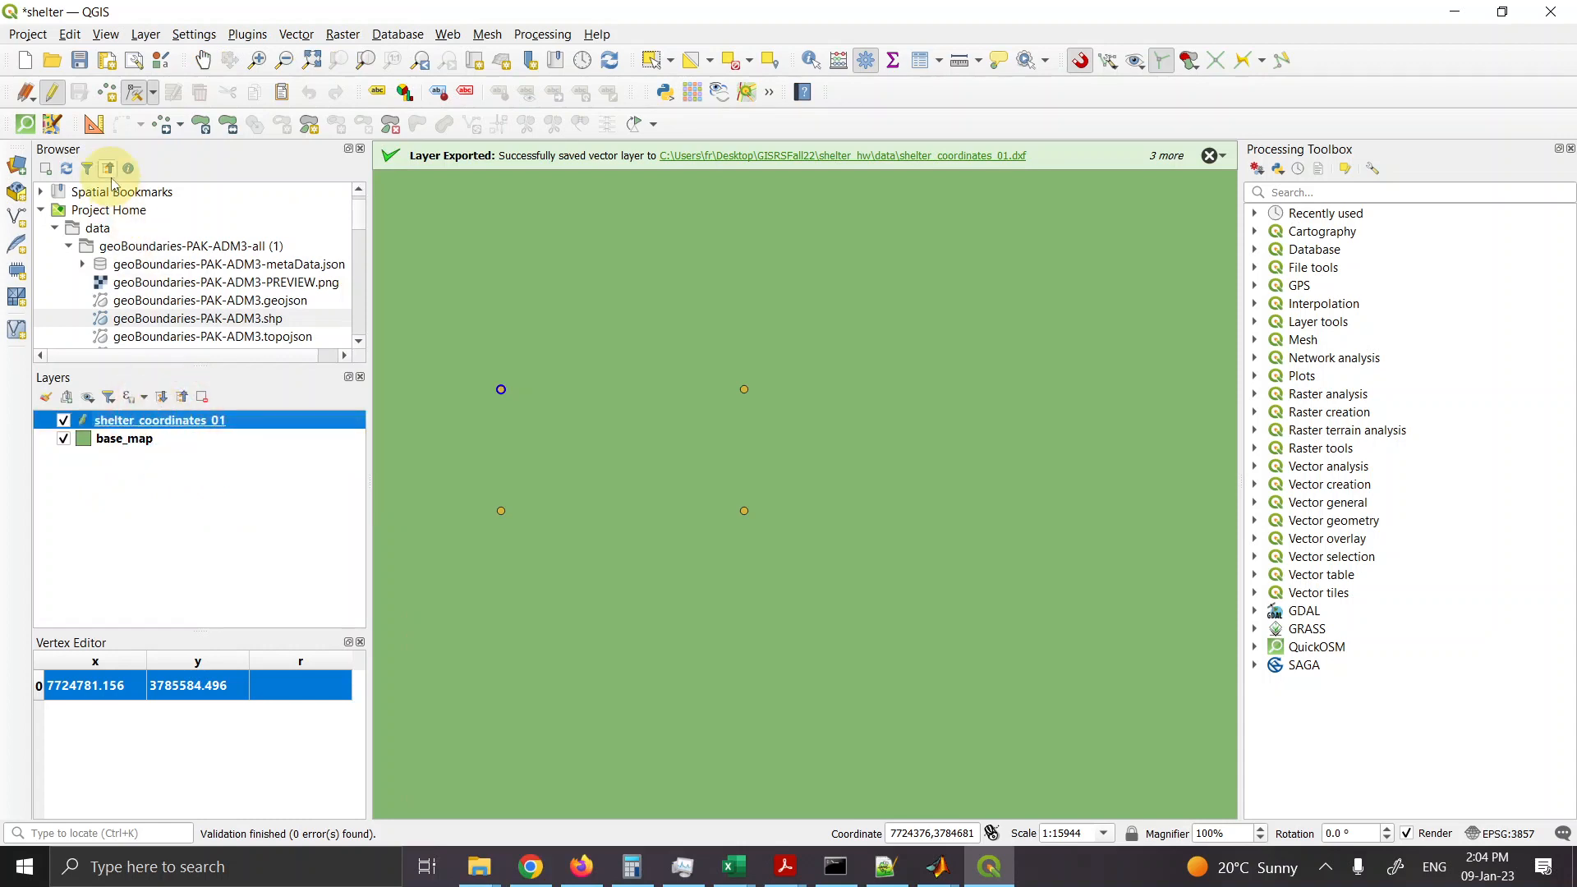
pyautogui.click(53, 94)
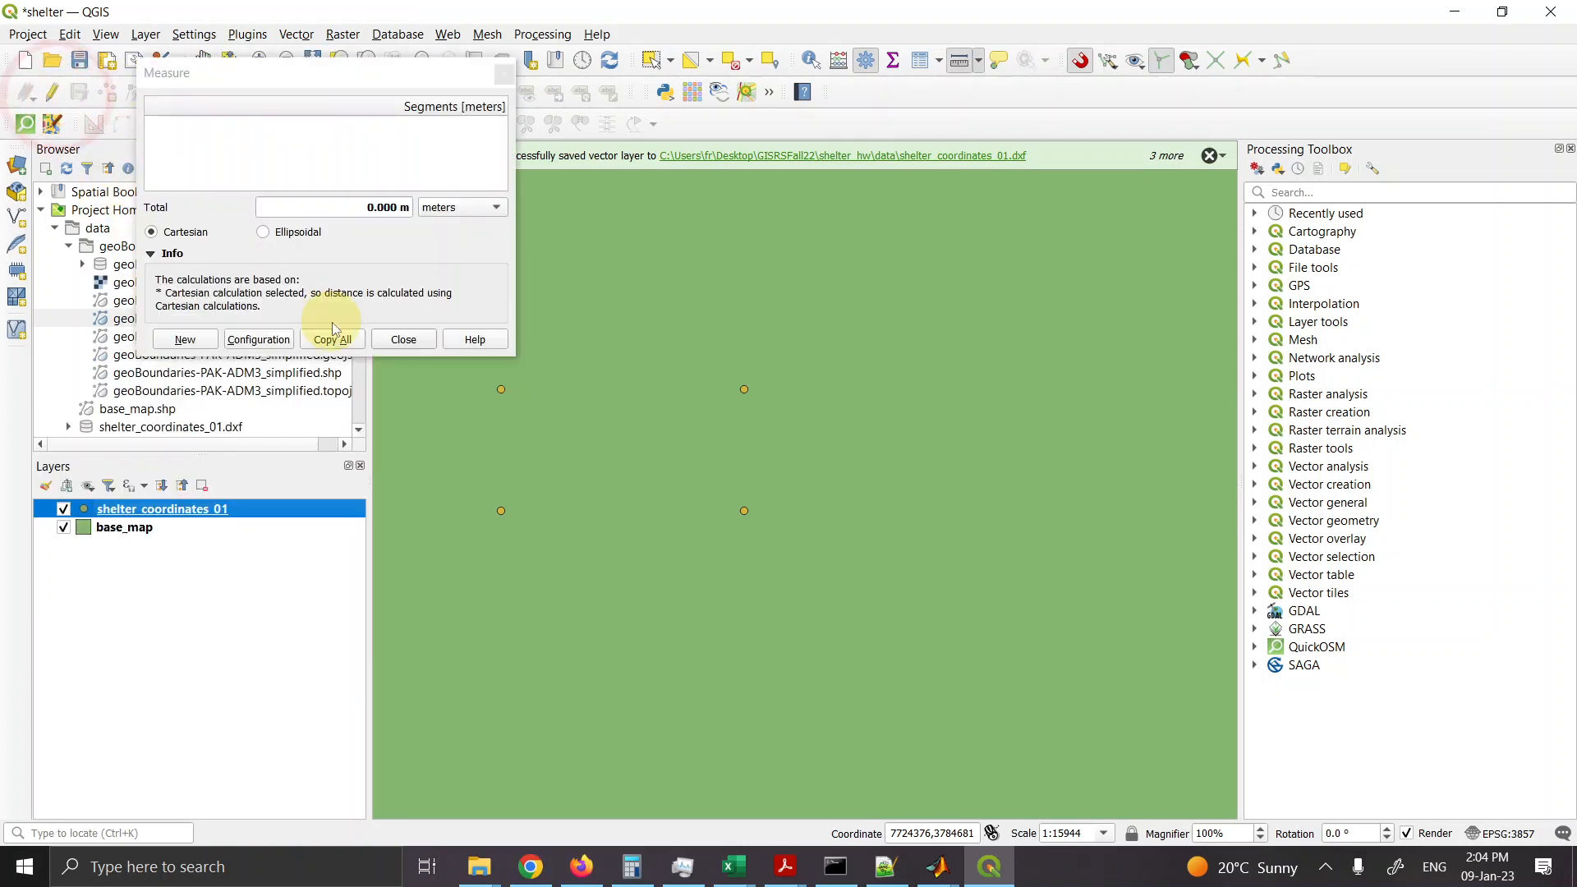
pyautogui.click(401, 339)
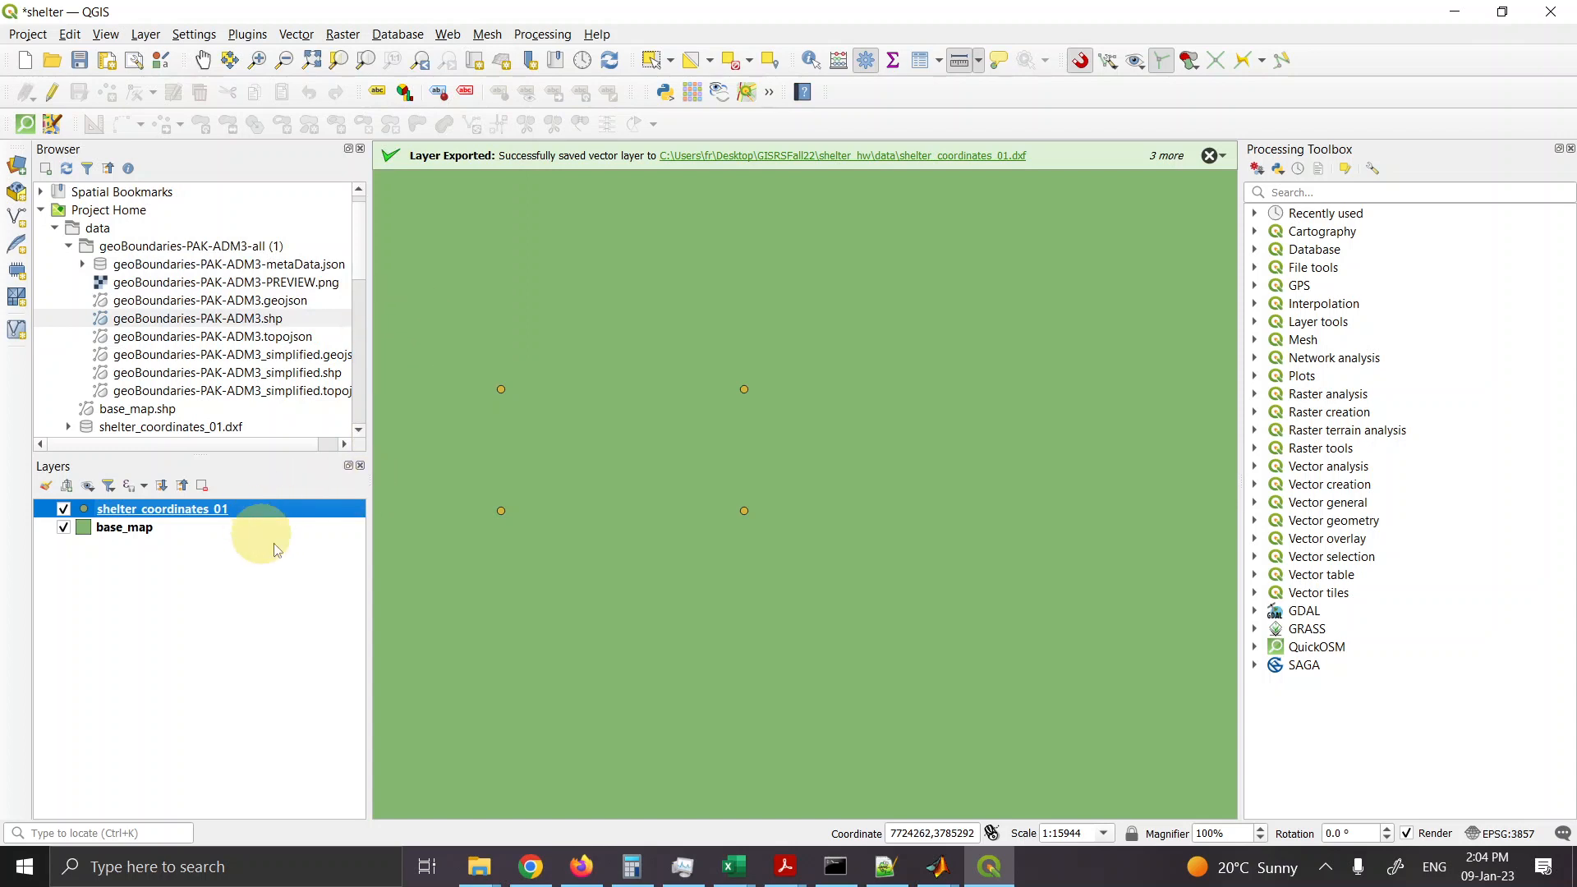
# Step: Find LibreCAD on the computer, launch it, and maximize its window
pyautogui.click(346, 870)
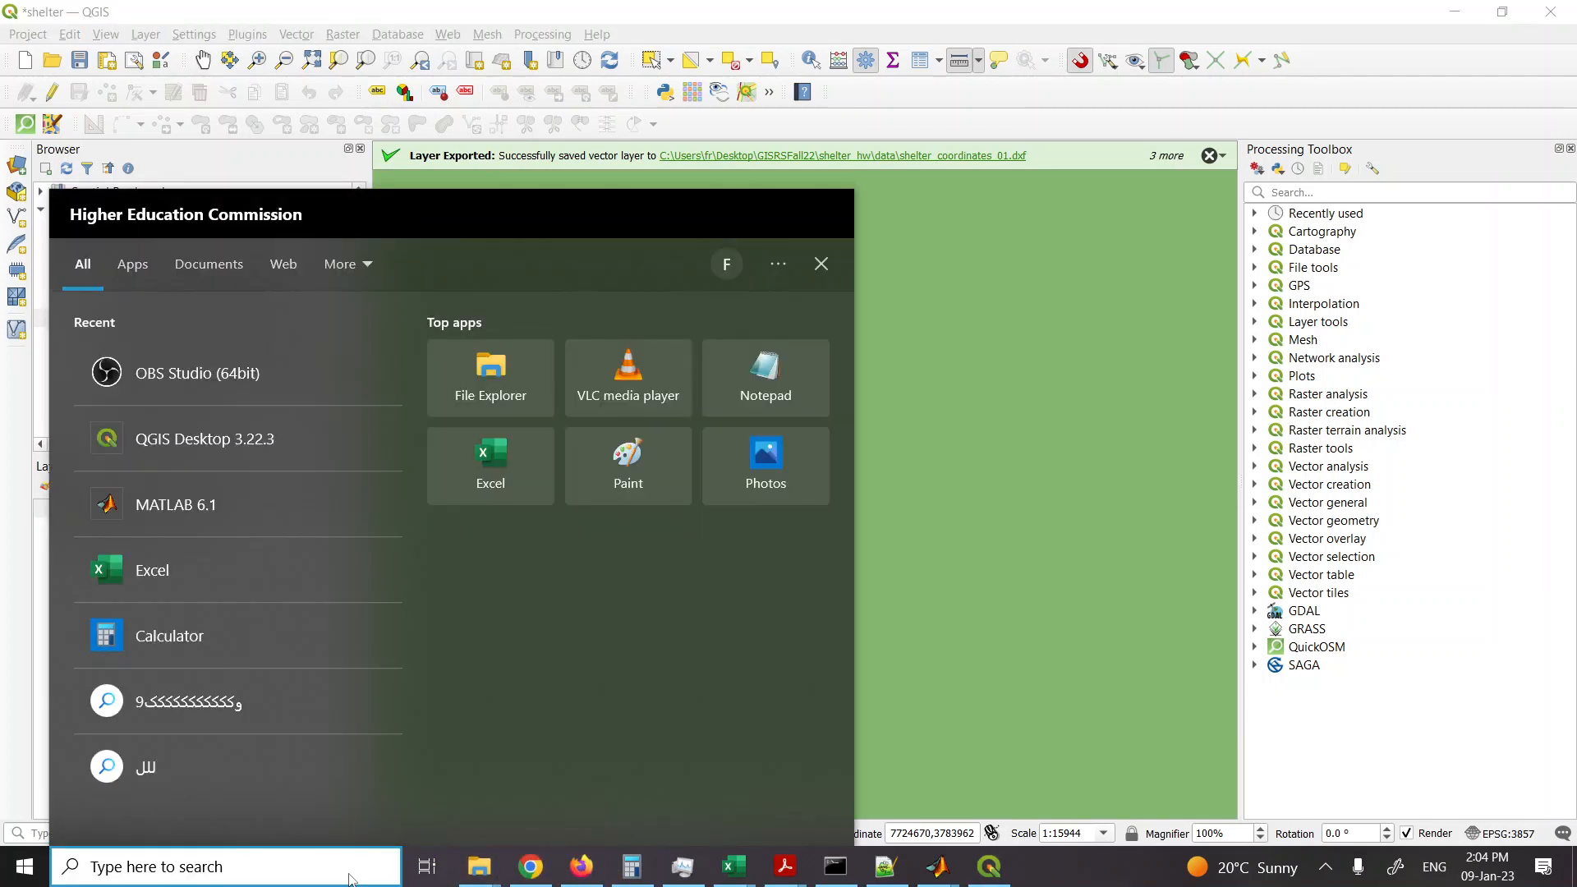
pyautogui.write('lib')
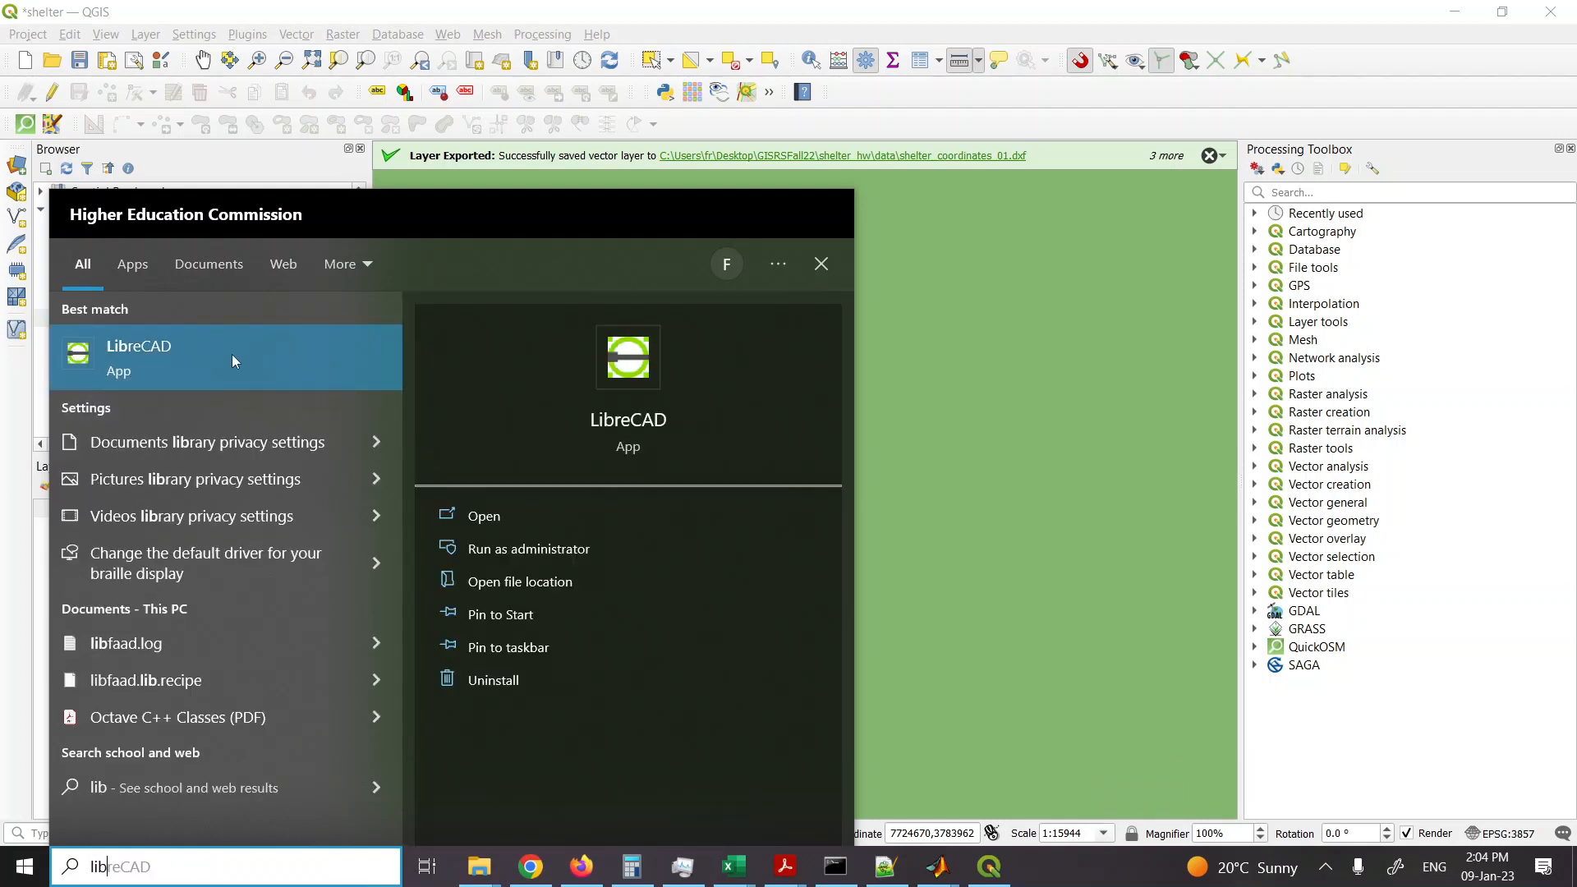
pyautogui.click(190, 352)
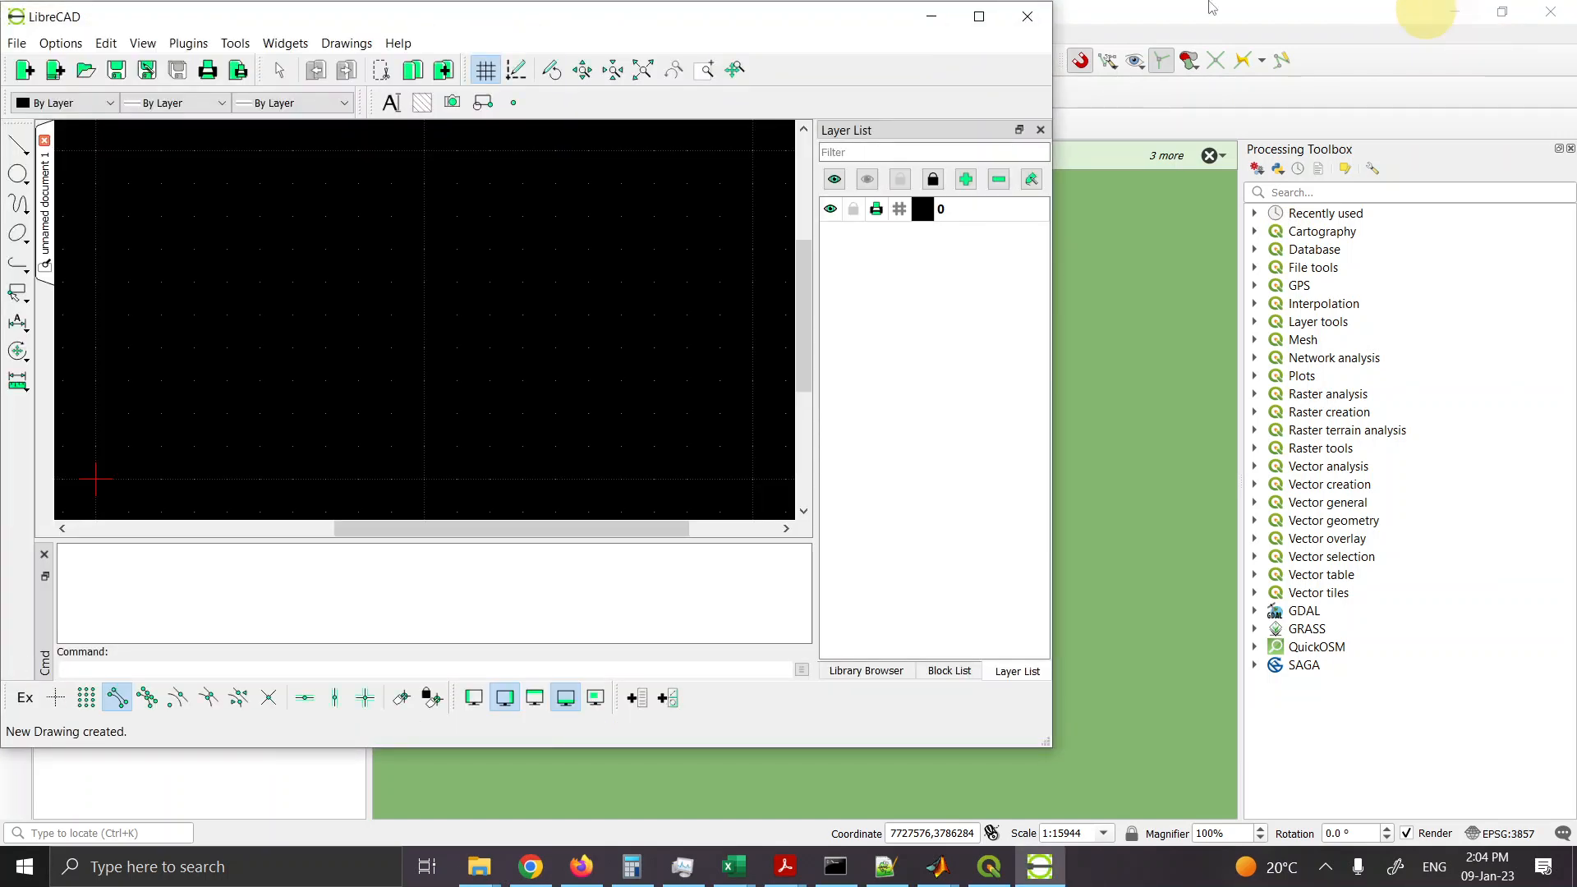
pyautogui.click(977, 18)
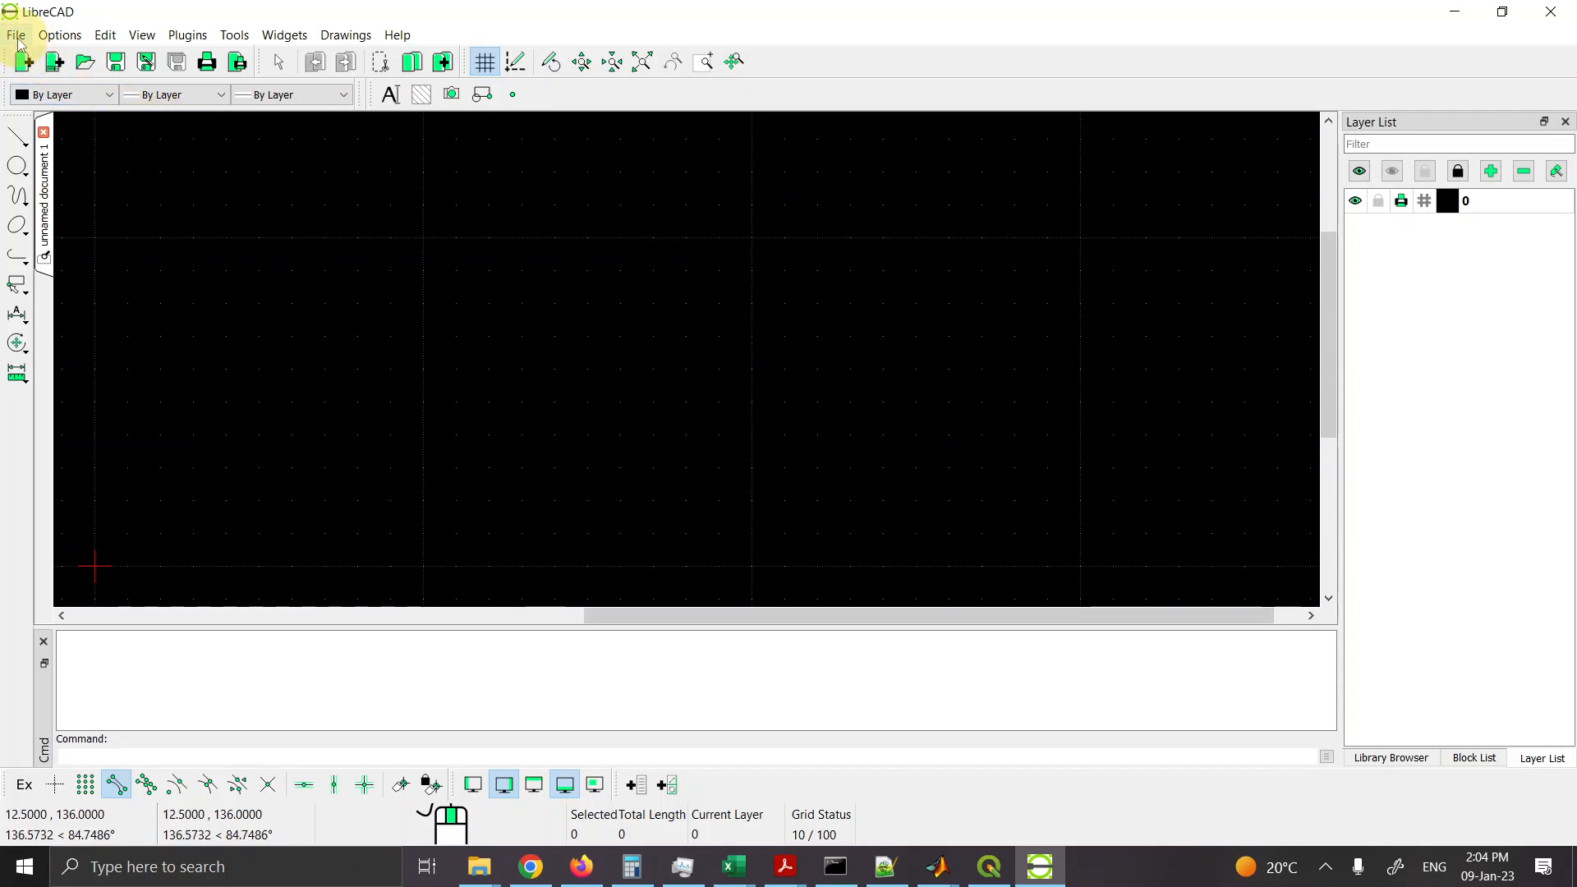
# Step: Examine the paper and unit settings in the current drawing's preferences and accept them
pyautogui.click(60, 34)
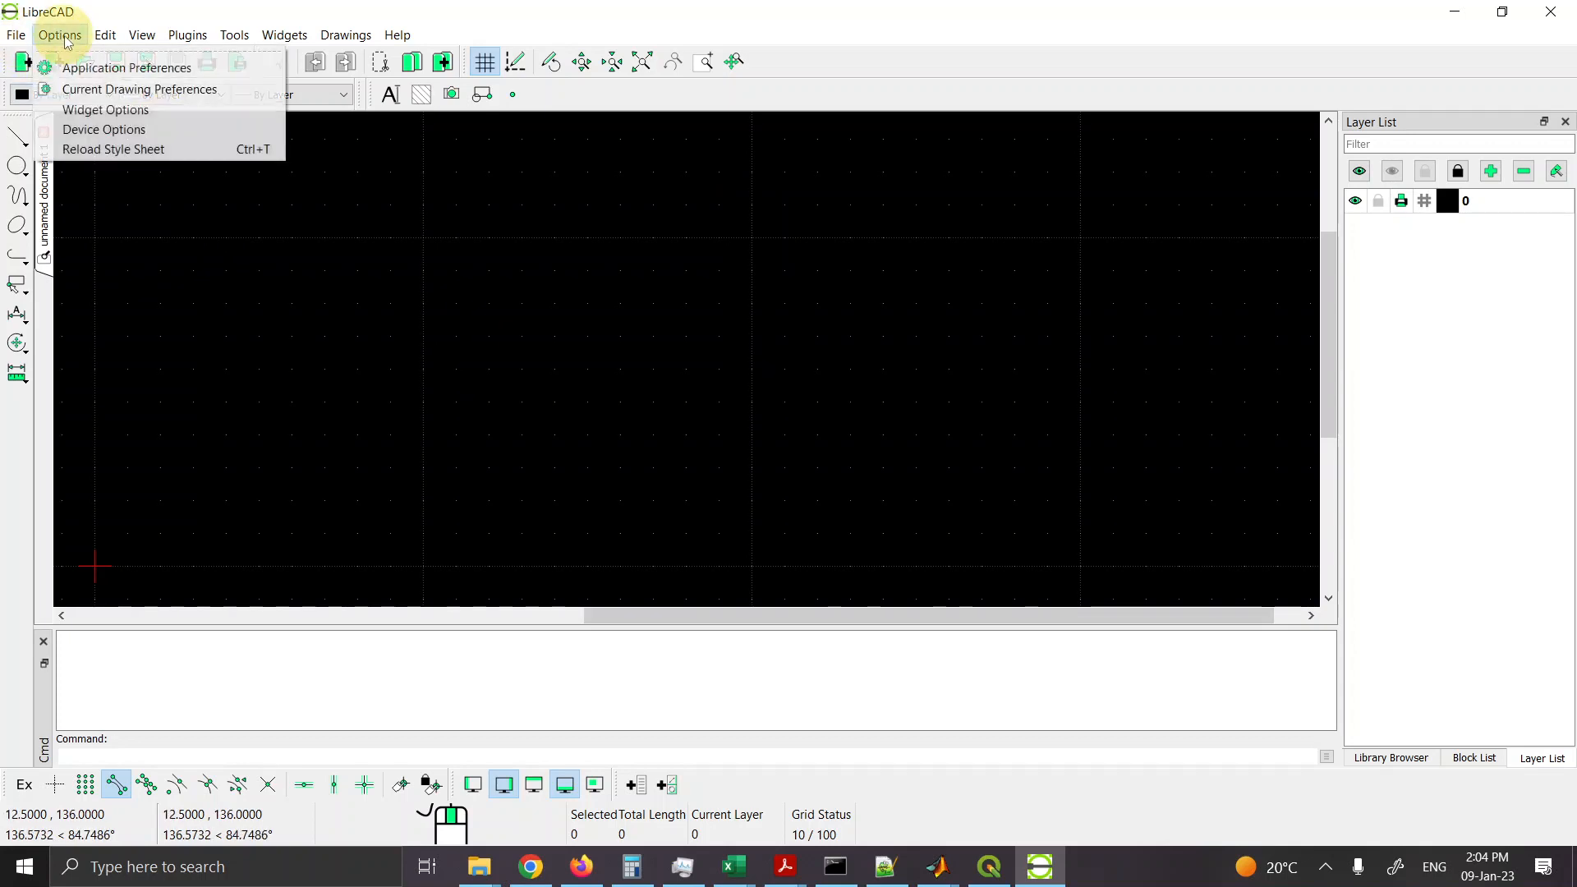
pyautogui.click(105, 89)
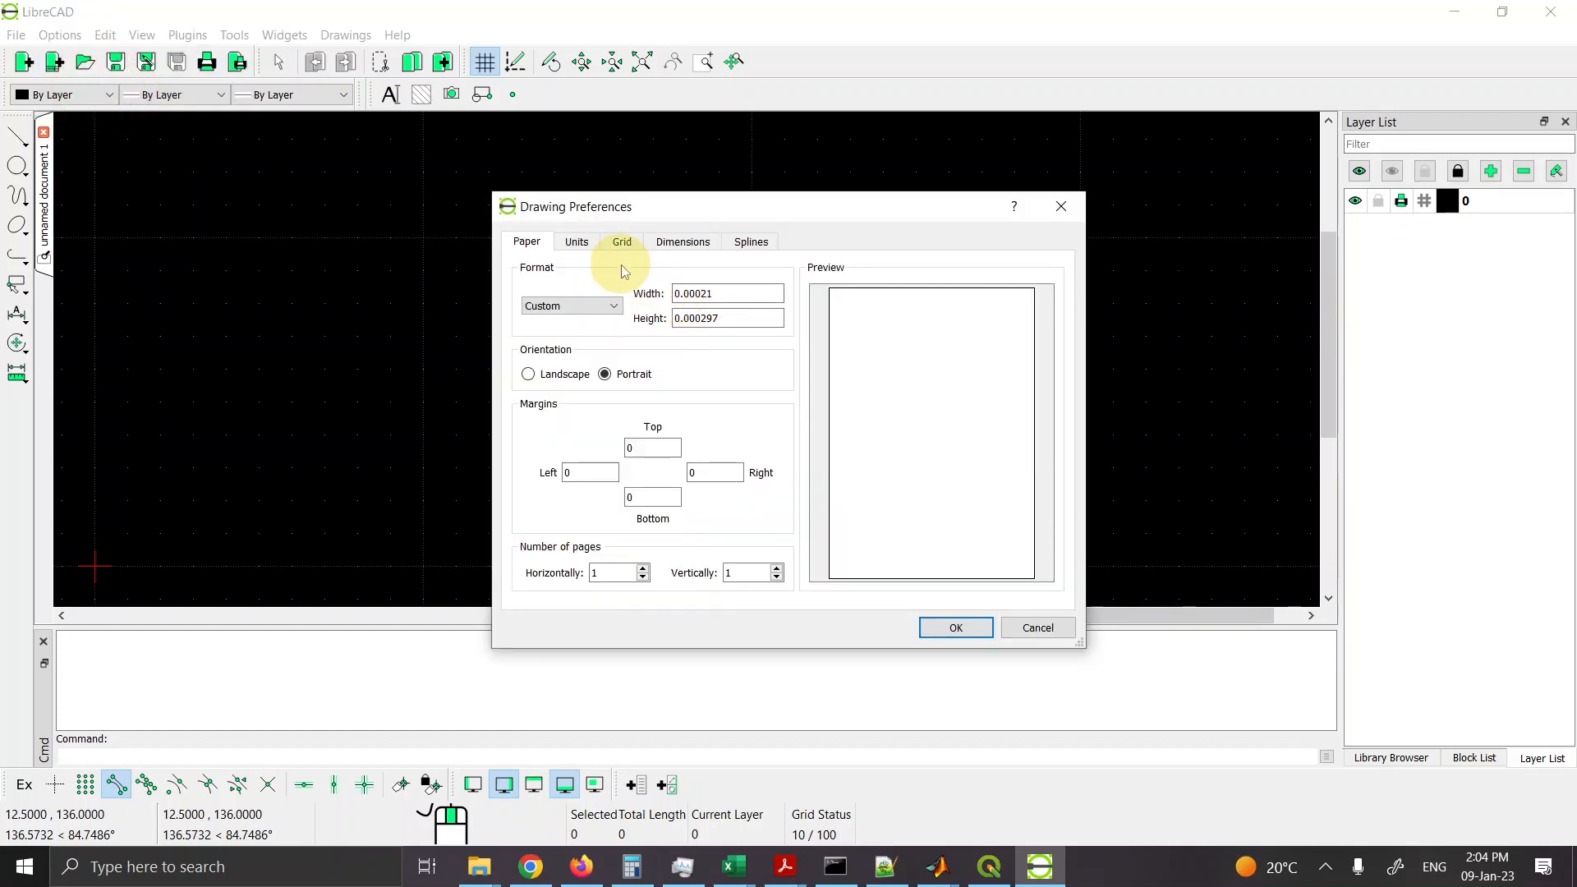
pyautogui.click(590, 247)
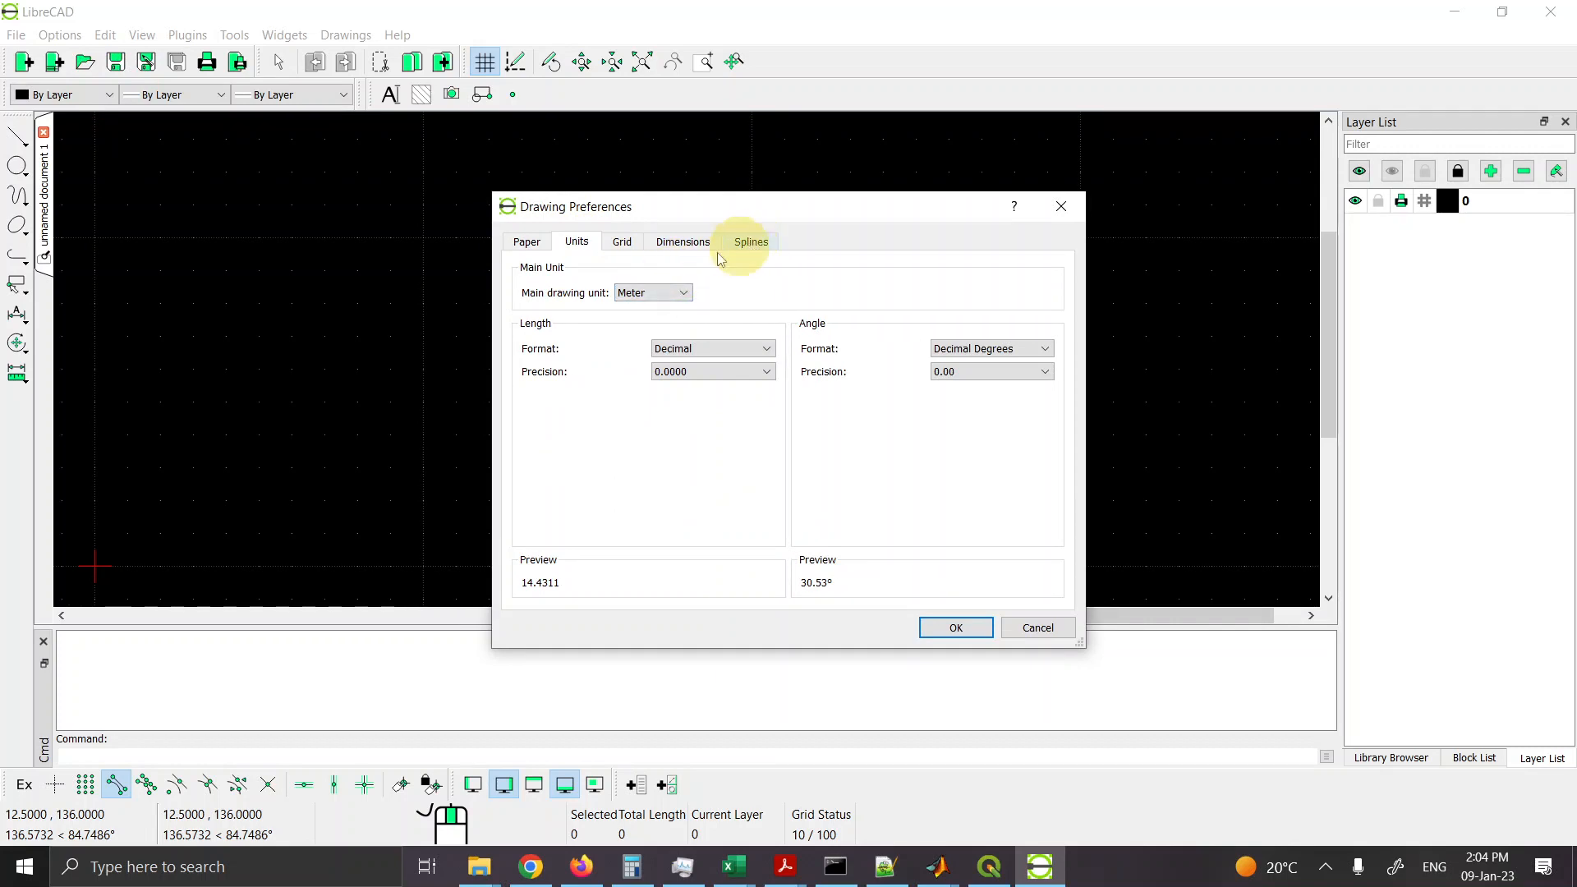
pyautogui.click(532, 242)
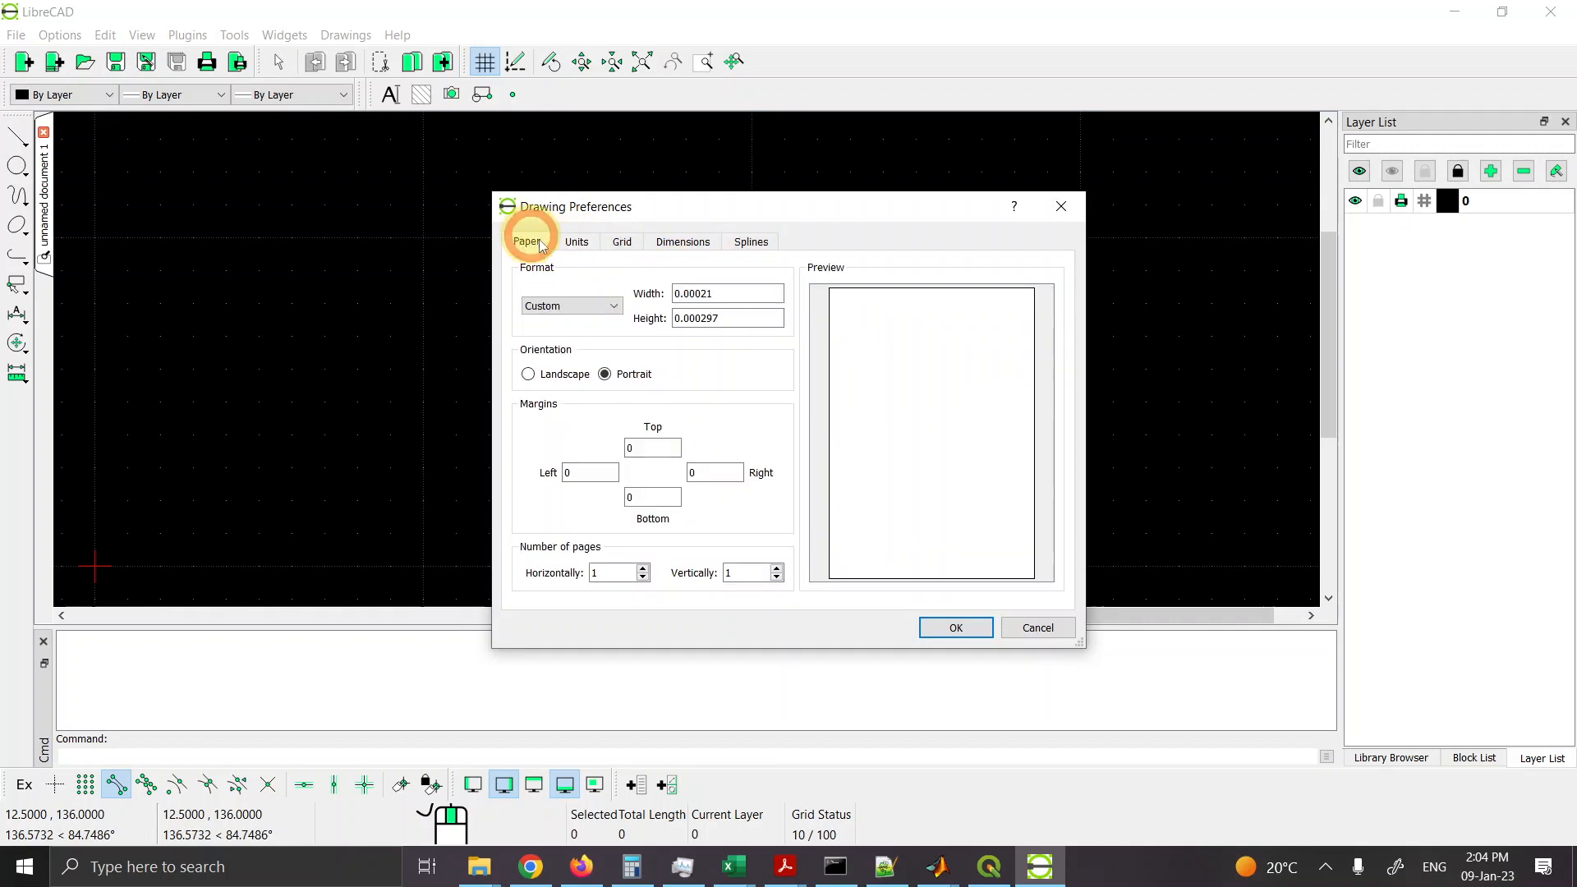
pyautogui.click(960, 627)
# Step: Start opening a drawing and browse to Desktop > GISRSFall22 > shelter_hw > data
pyautogui.click(18, 35)
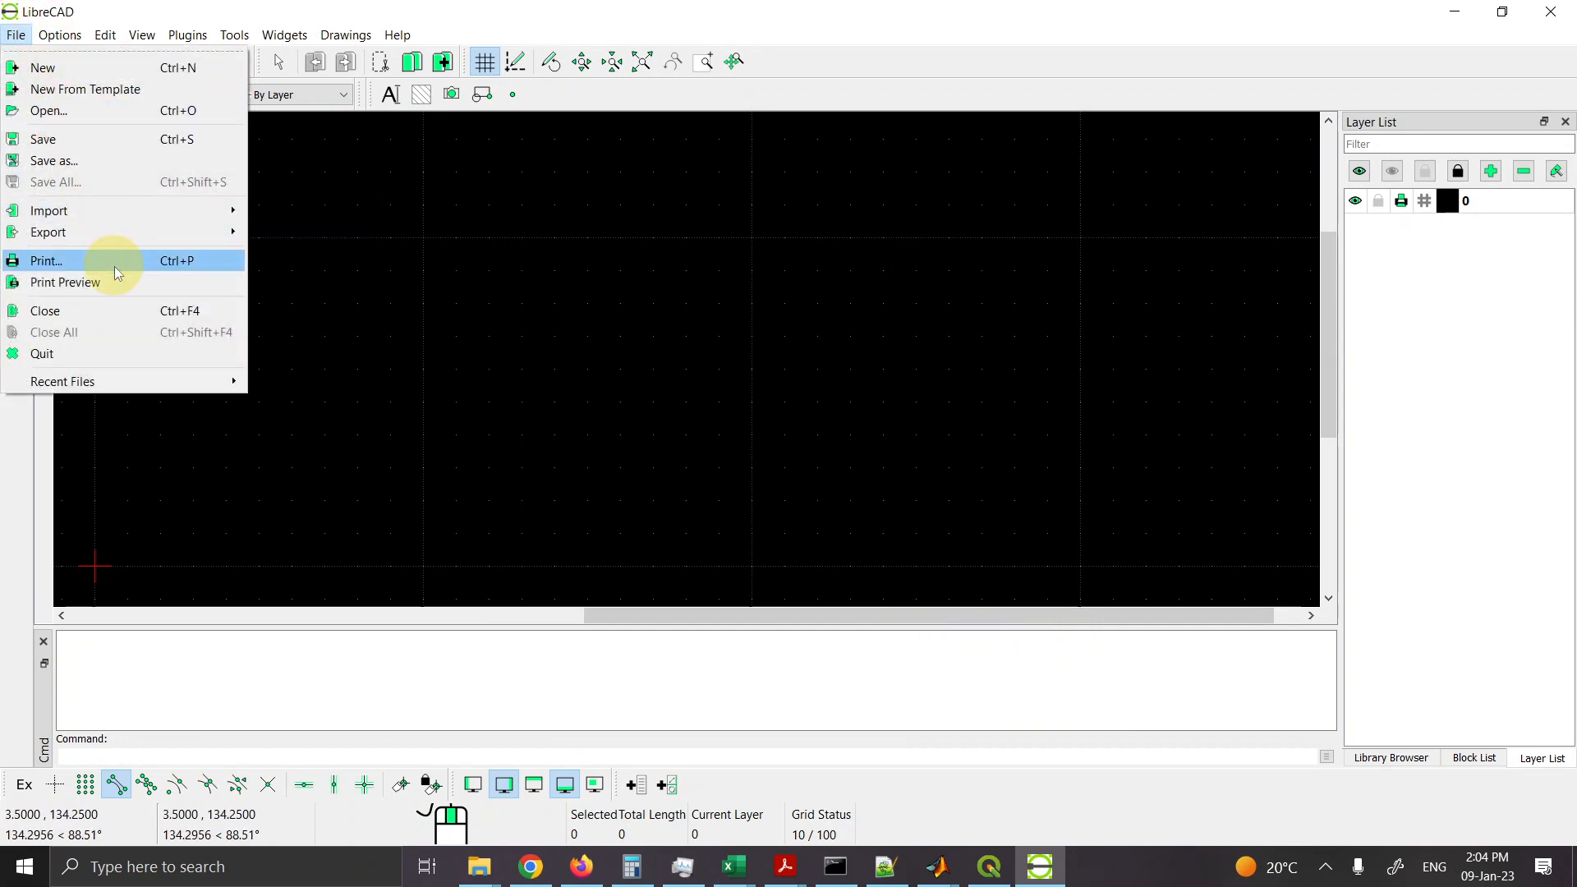
pyautogui.click(125, 115)
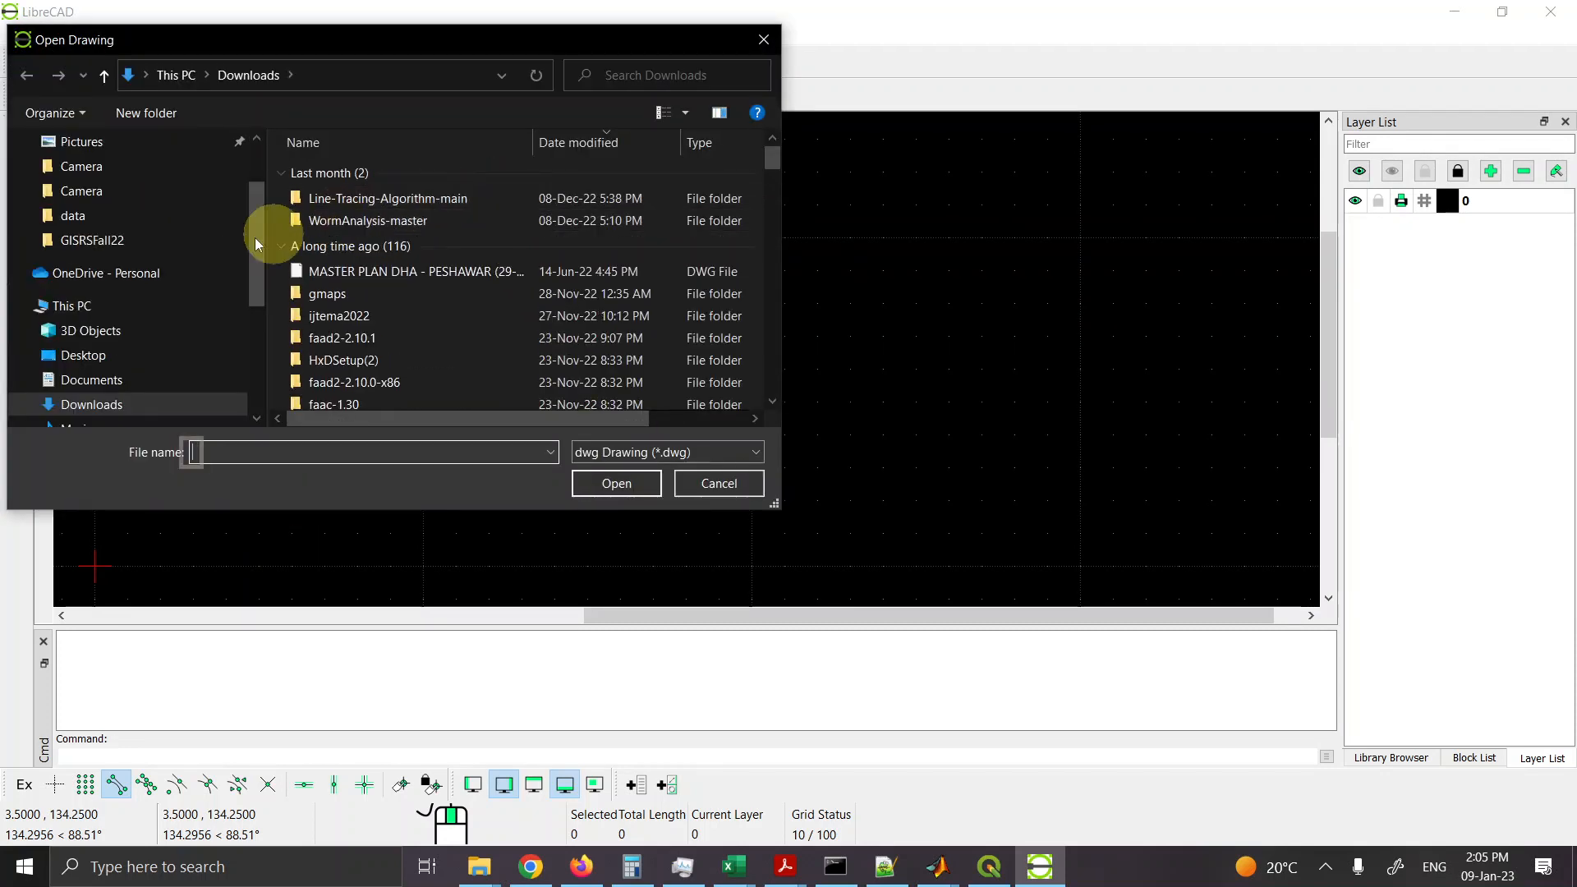
pyautogui.click(163, 354)
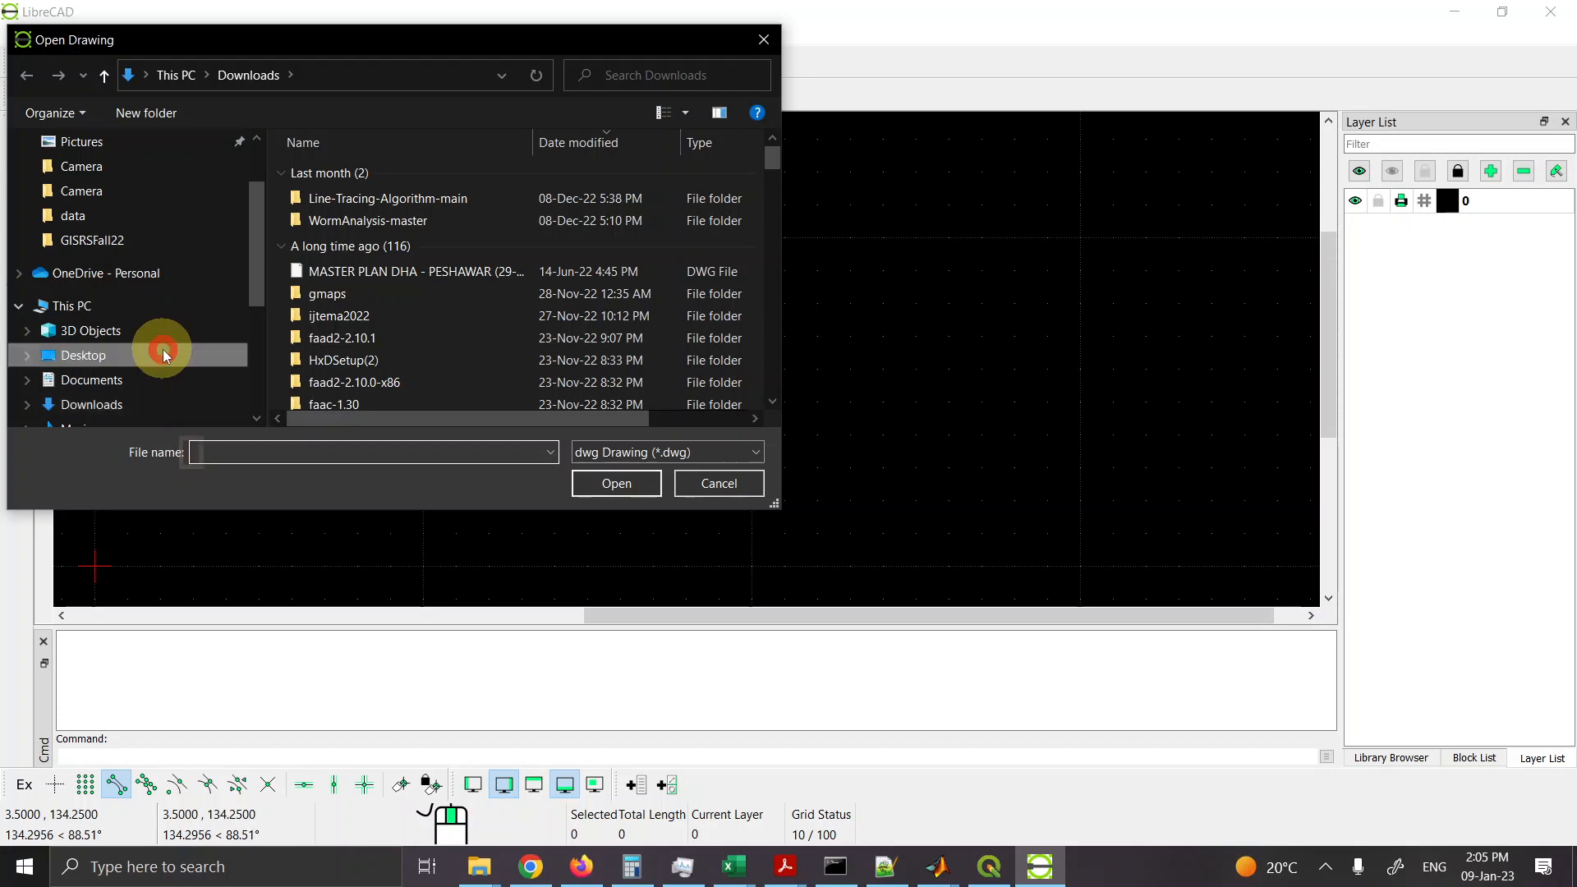
pyautogui.doubleClick(497, 200)
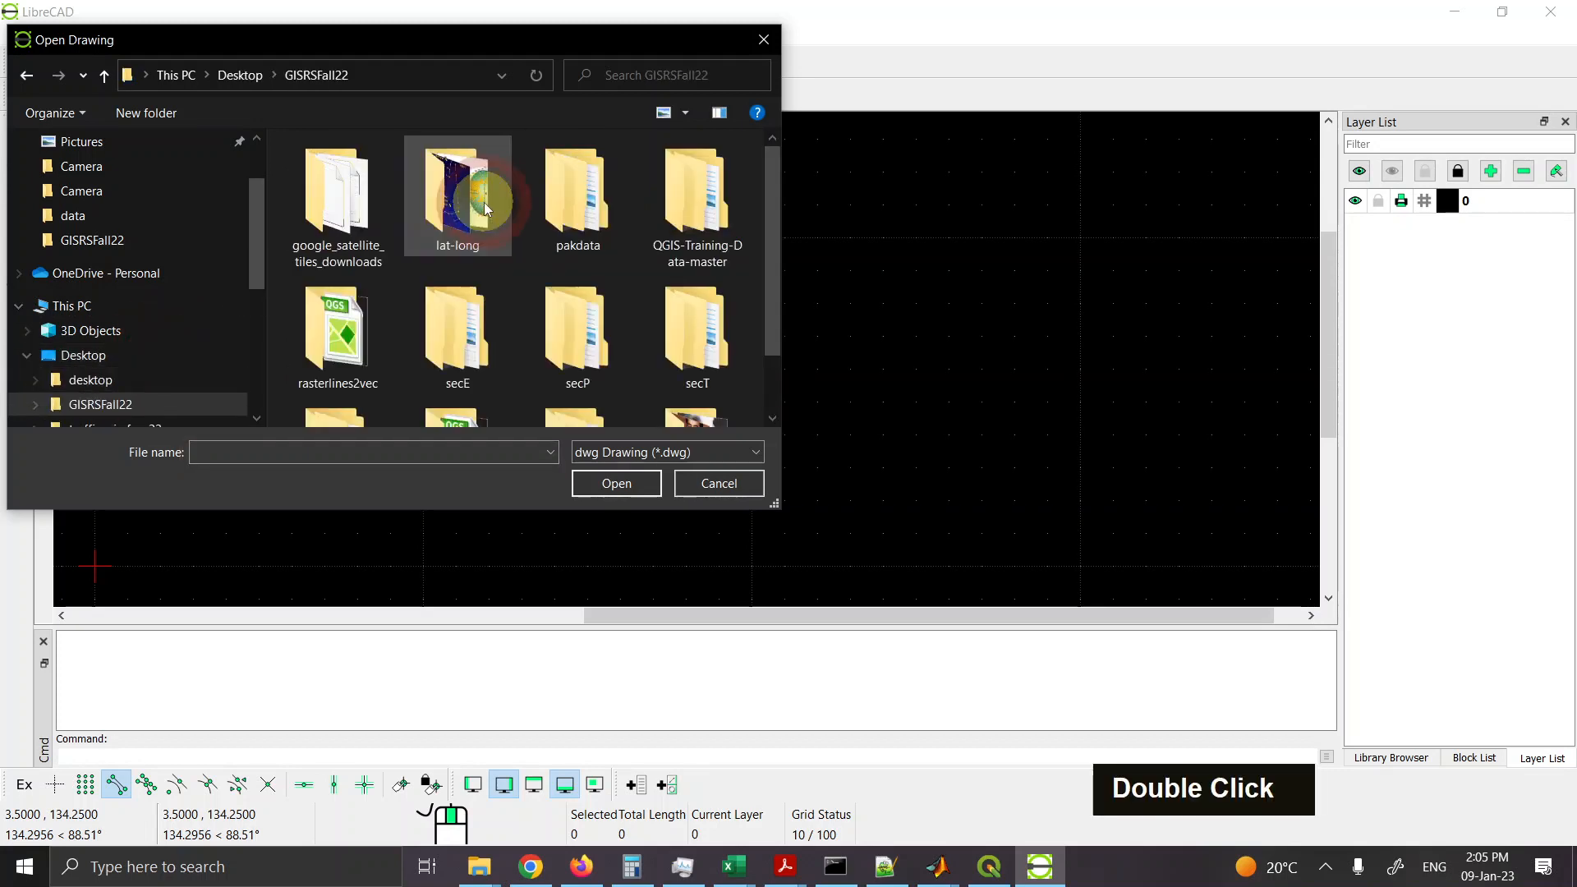
pyautogui.moveTo(781, 220); pyautogui.dragTo(776, 315)
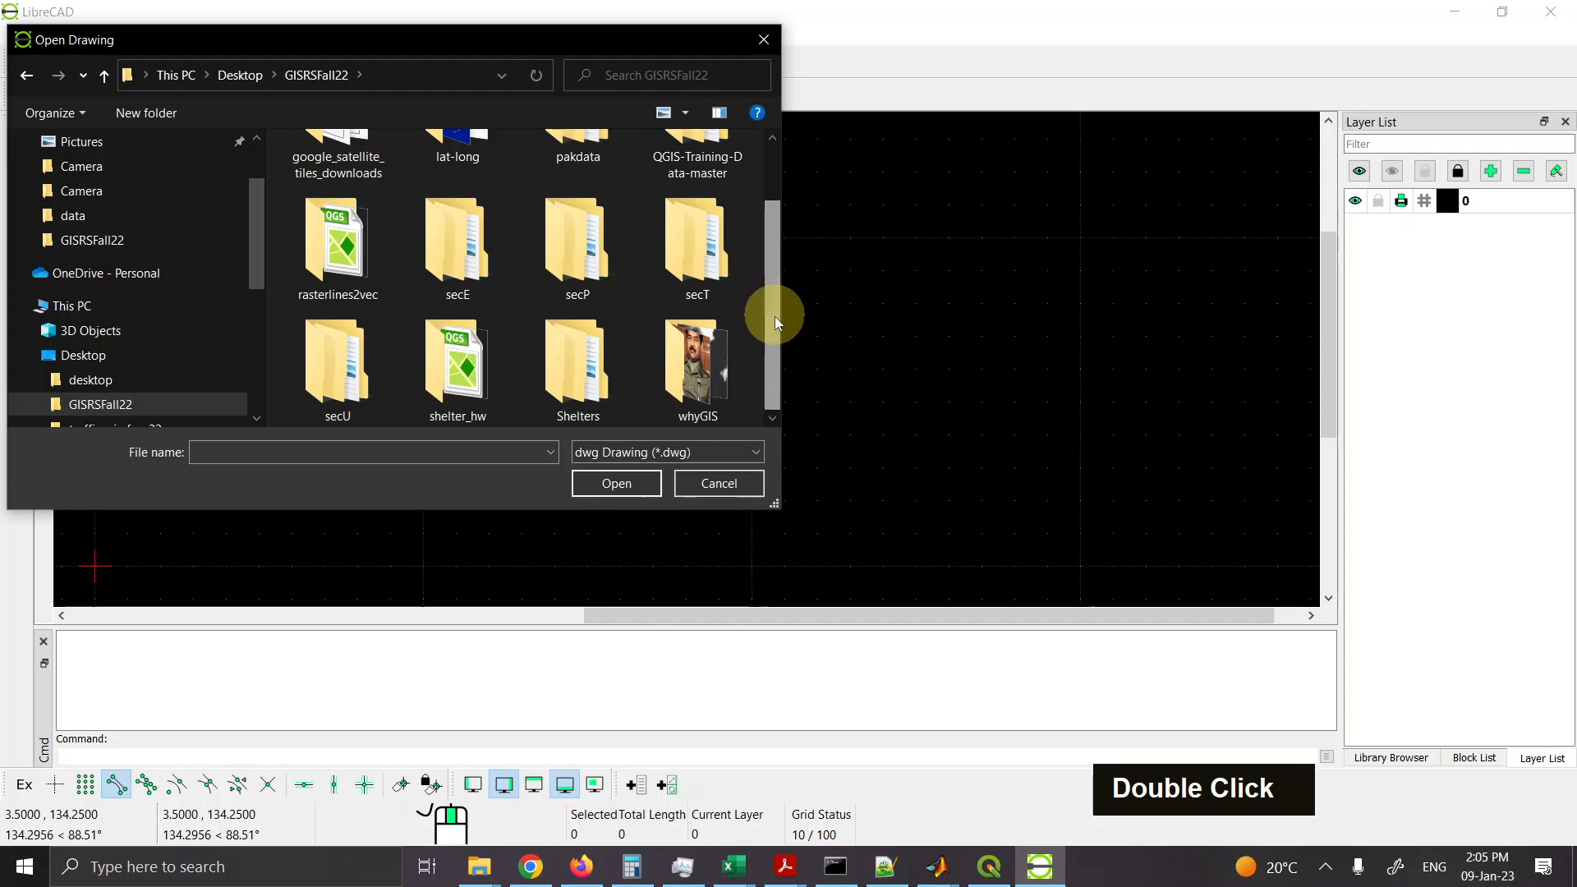
pyautogui.click(467, 376)
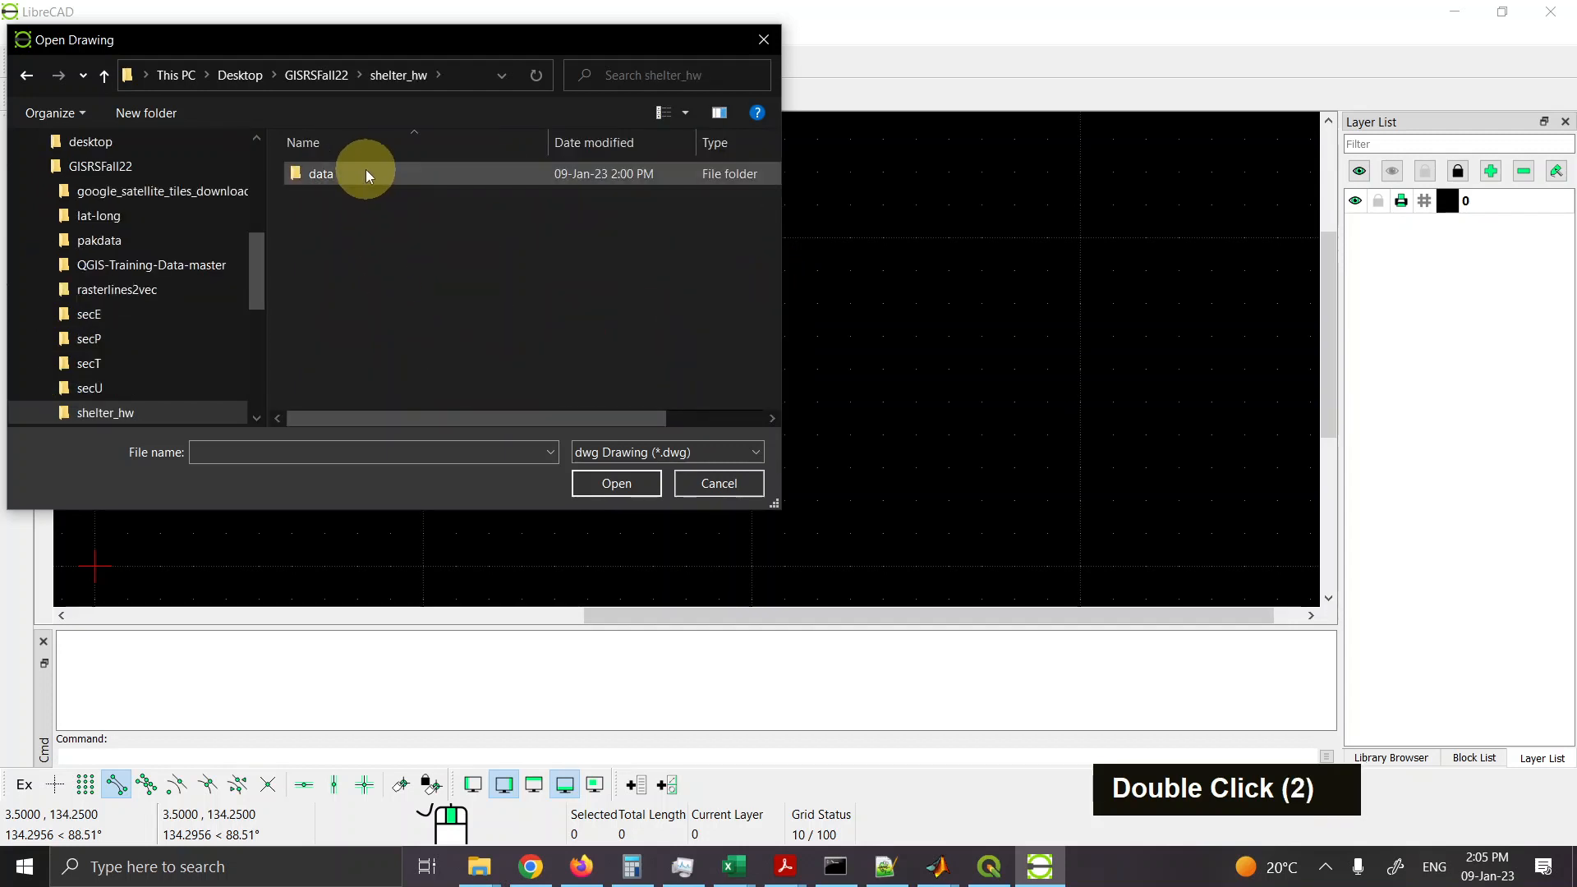
pyautogui.doubleClick(363, 171)
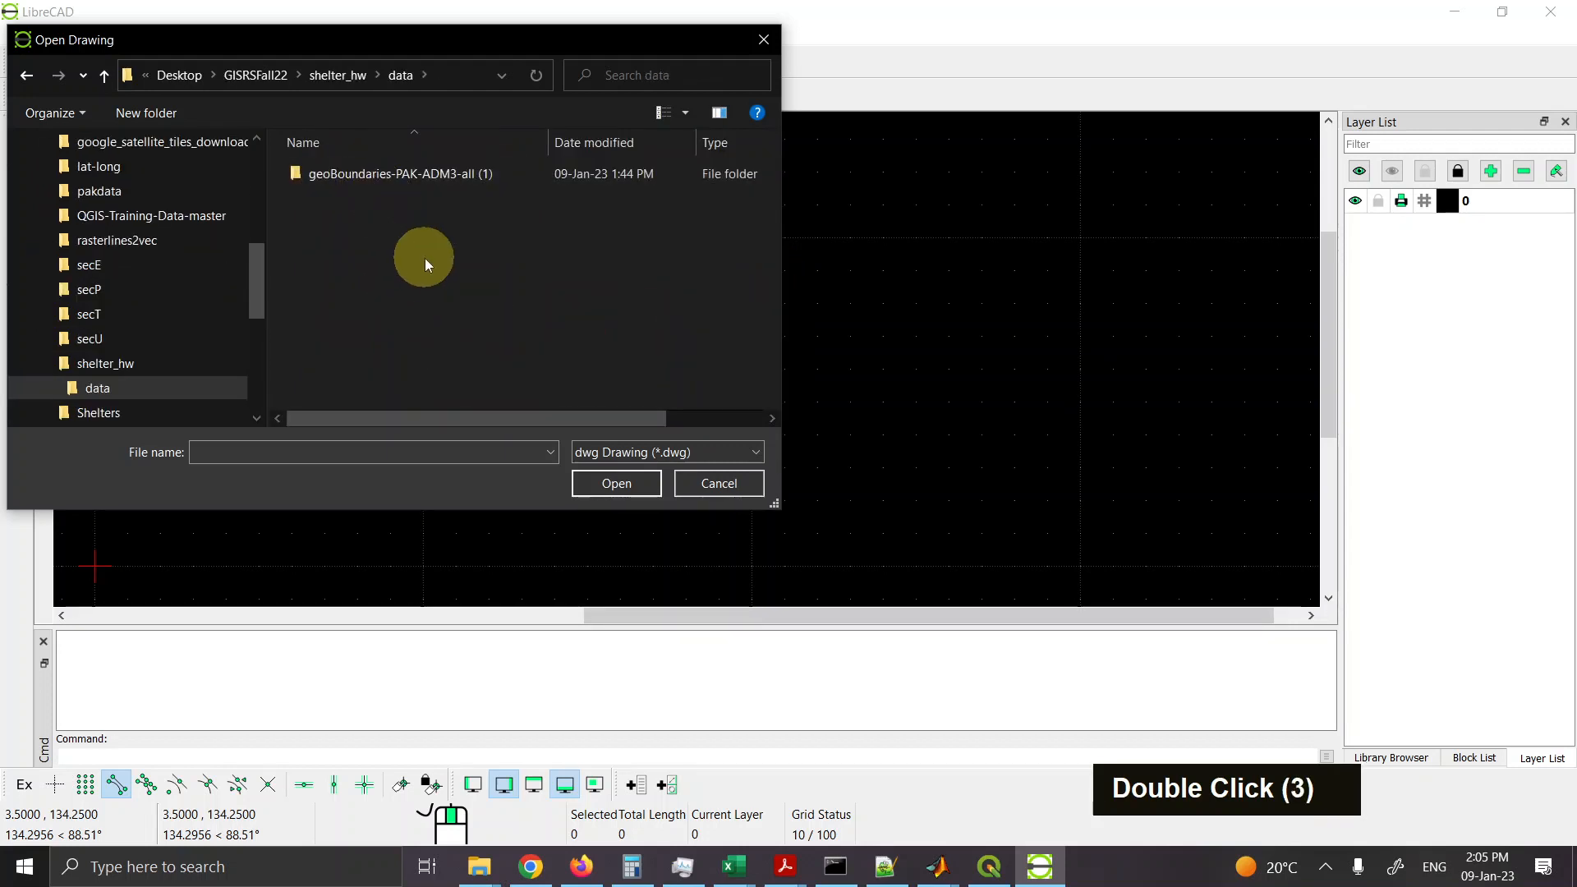
# Step: Set the file type to QCad 1.x file (*.dxf) and open shelter_coordinates_01.dxf
pyautogui.click(666, 454)
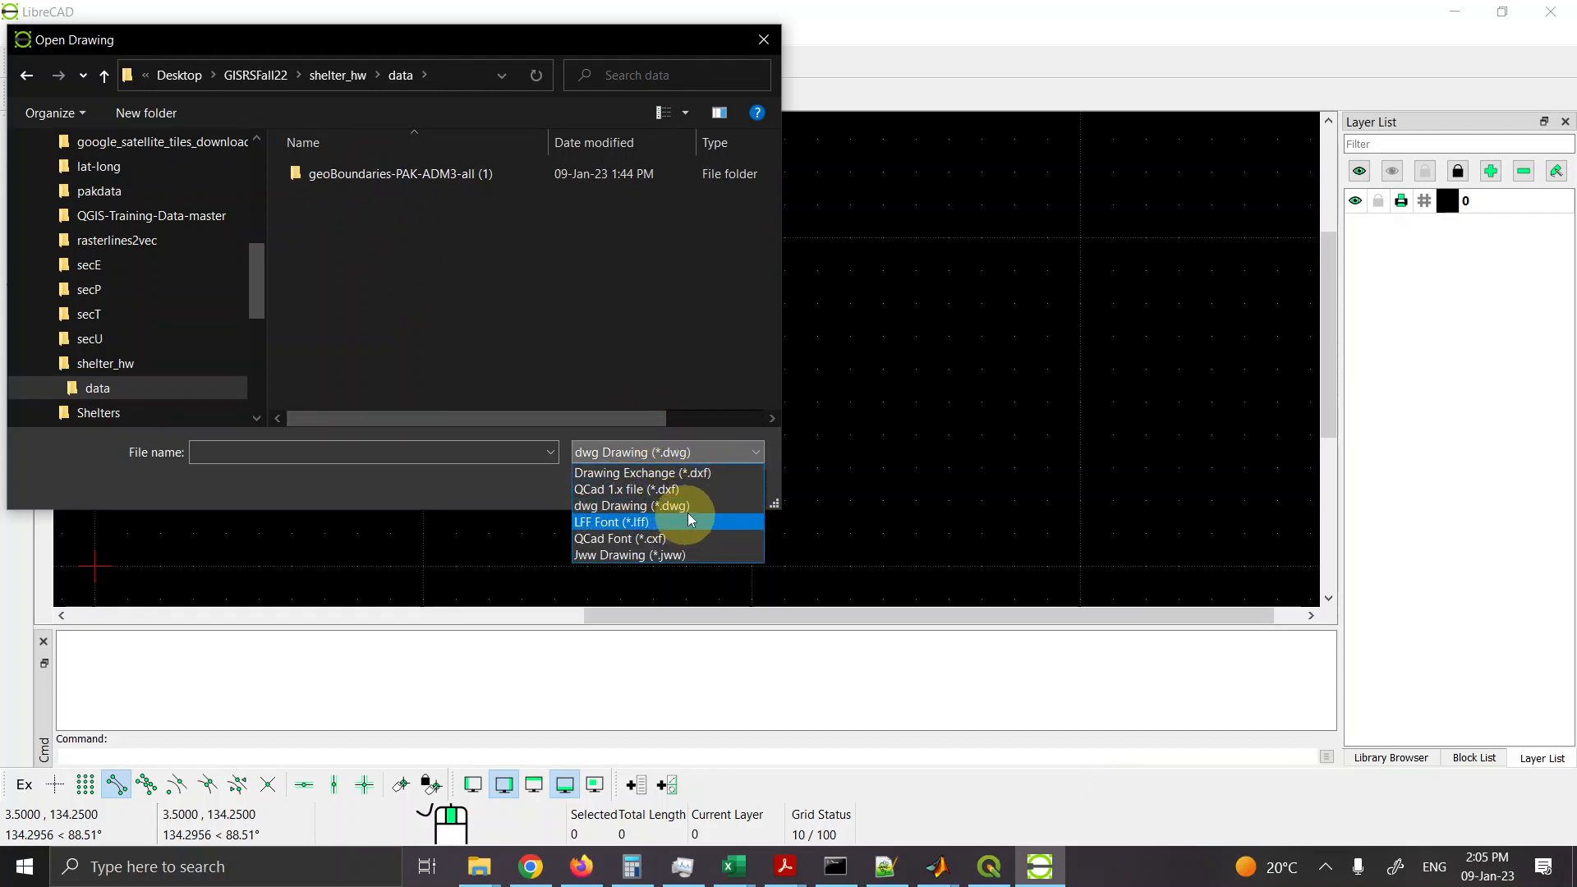
pyautogui.click(694, 493)
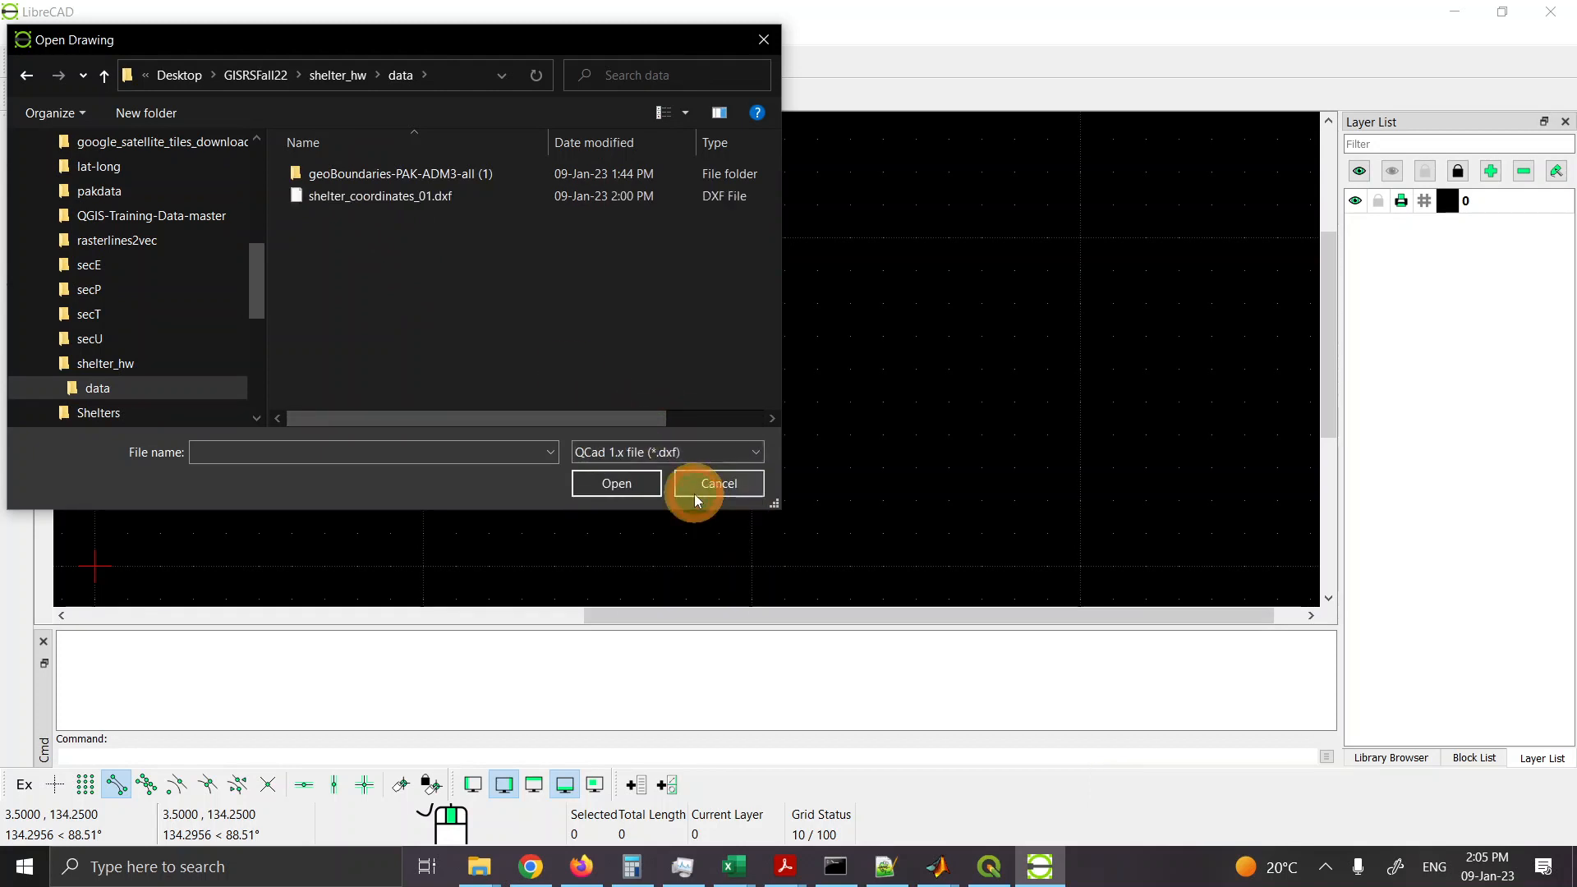
pyautogui.click(429, 197)
pyautogui.click(644, 483)
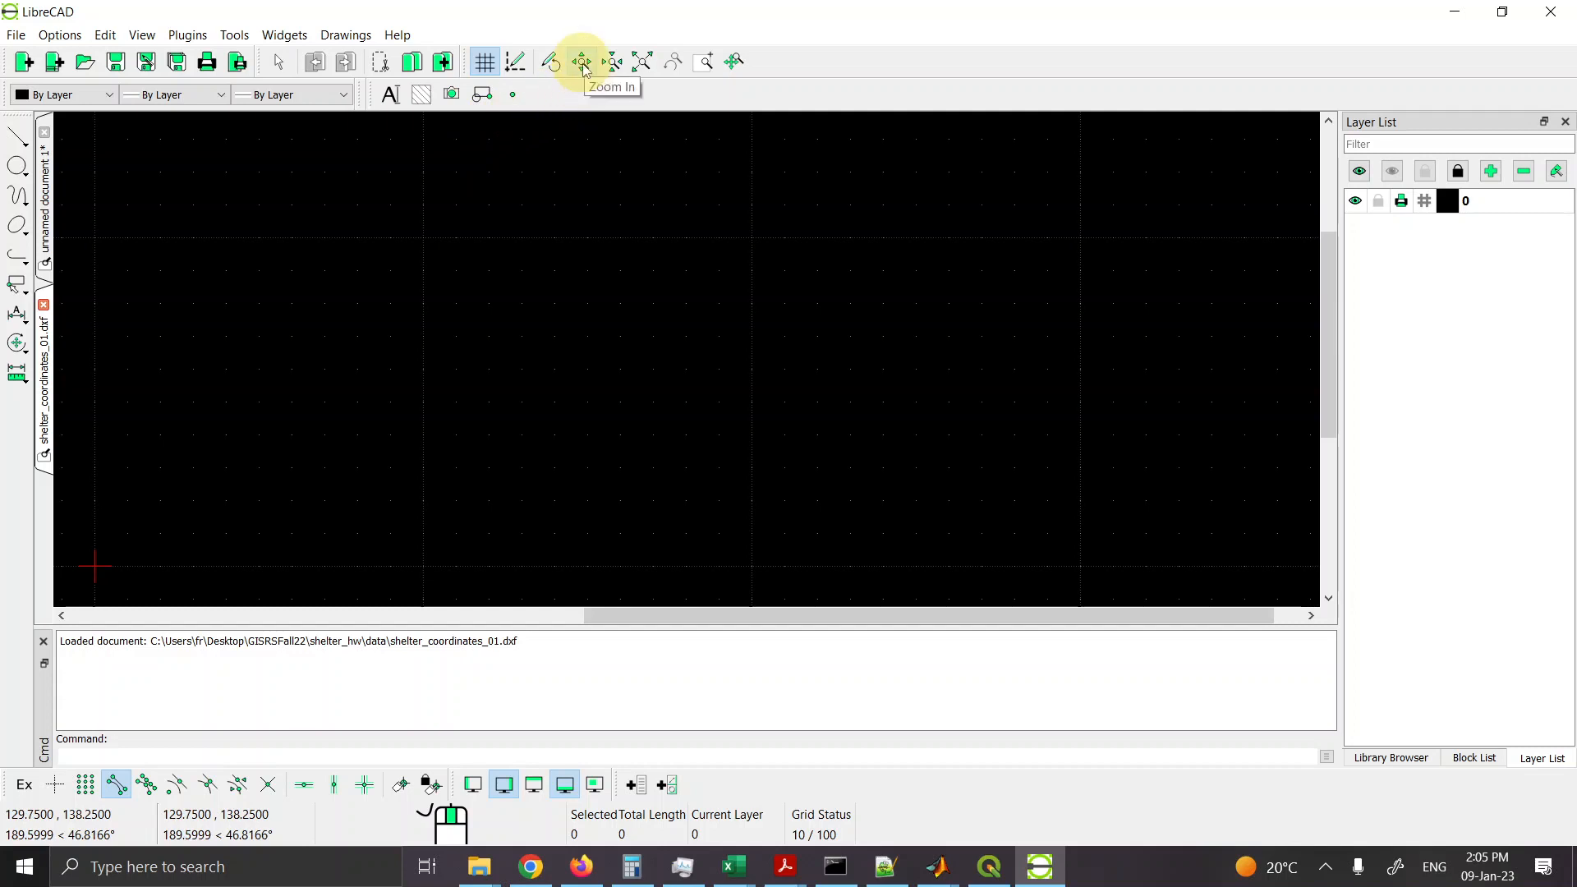
# Step: Search the drawing area for the shelter points at different zoom levels and turn off the grid display
pyautogui.click(646, 72)
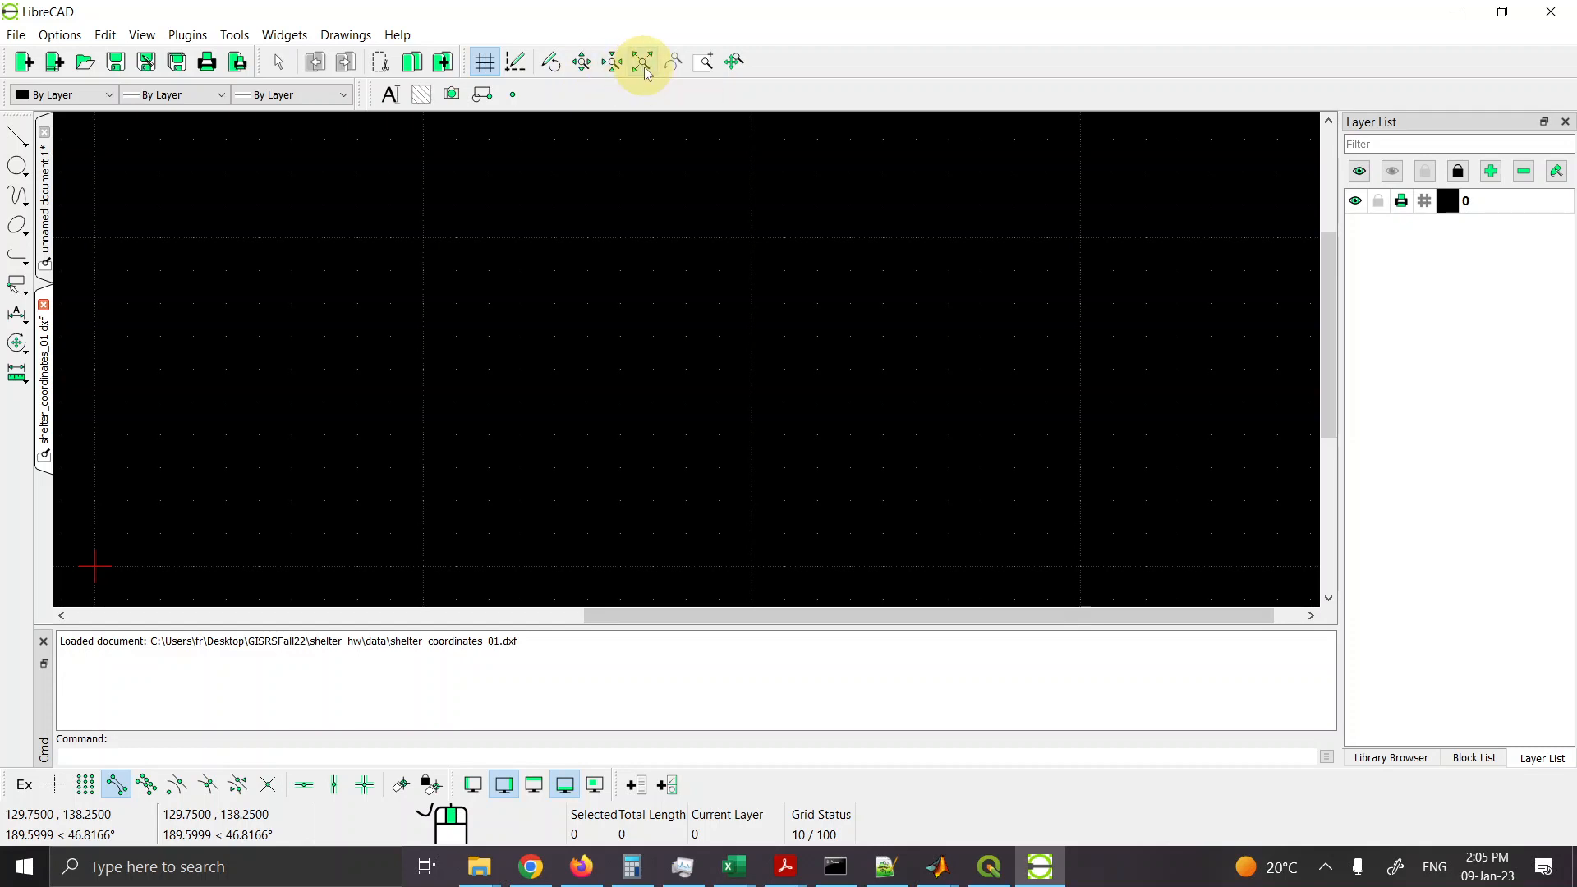
pyautogui.scroll(-5, 787, 382)
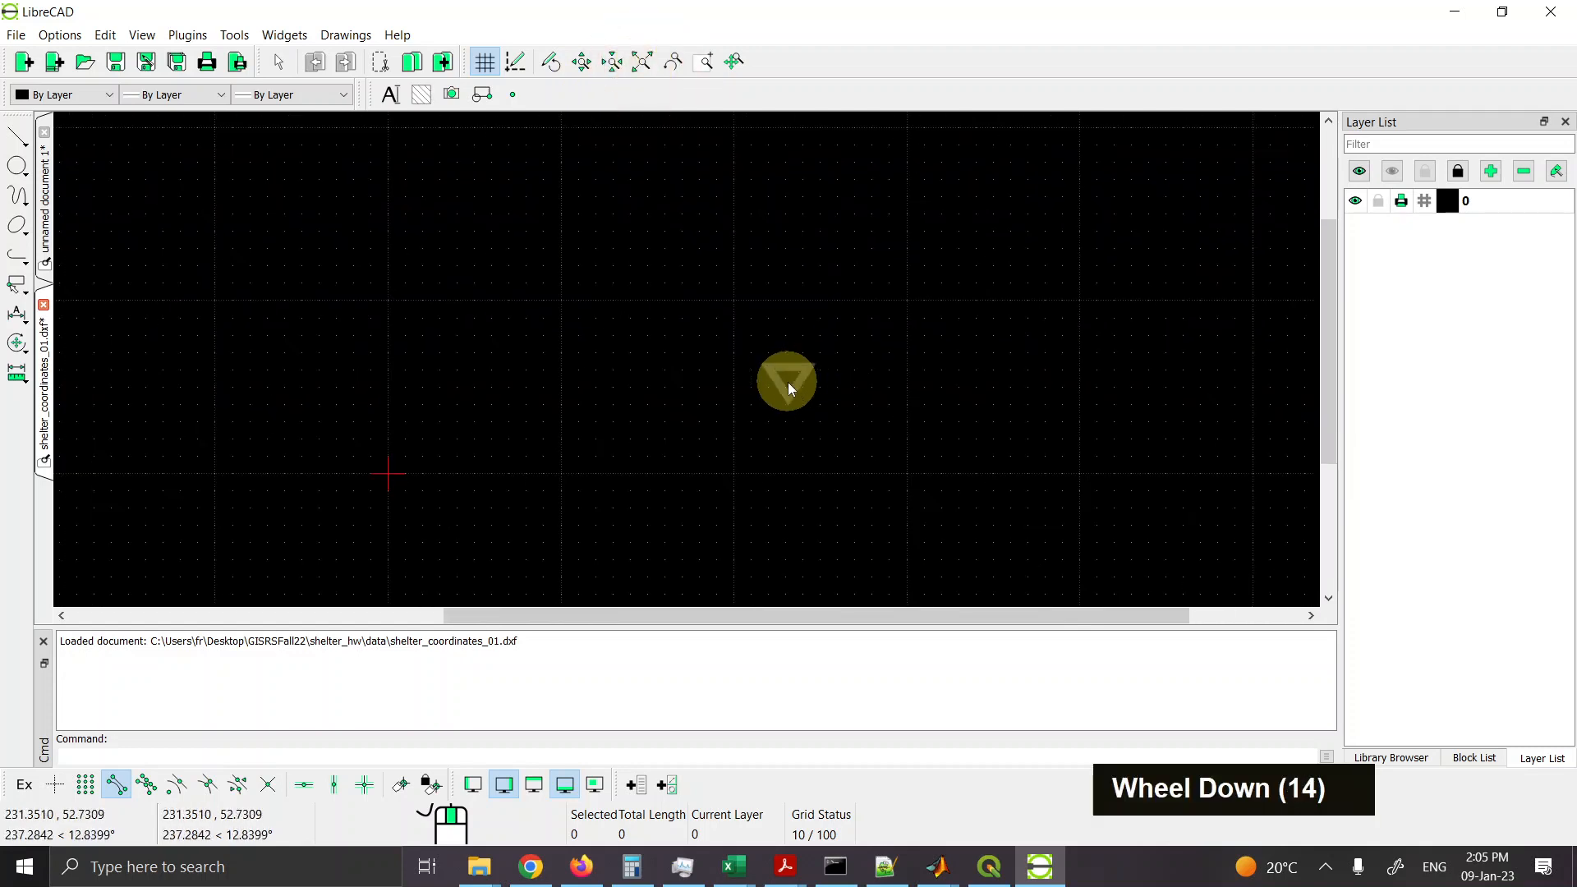
pyautogui.scroll(8, 787, 382)
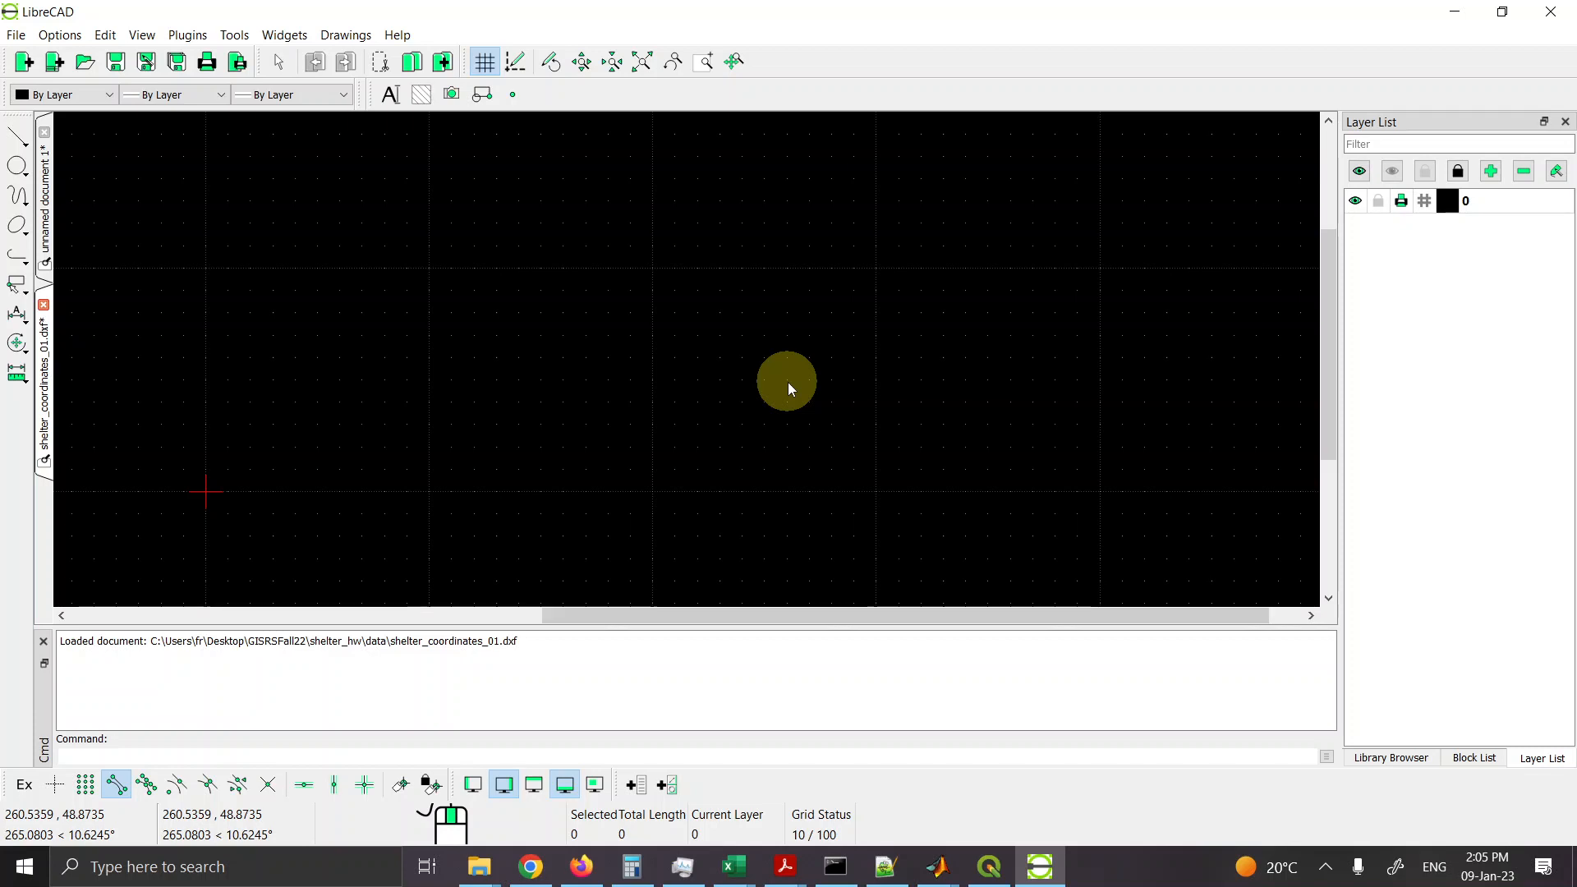
pyautogui.scroll(-7, 787, 382)
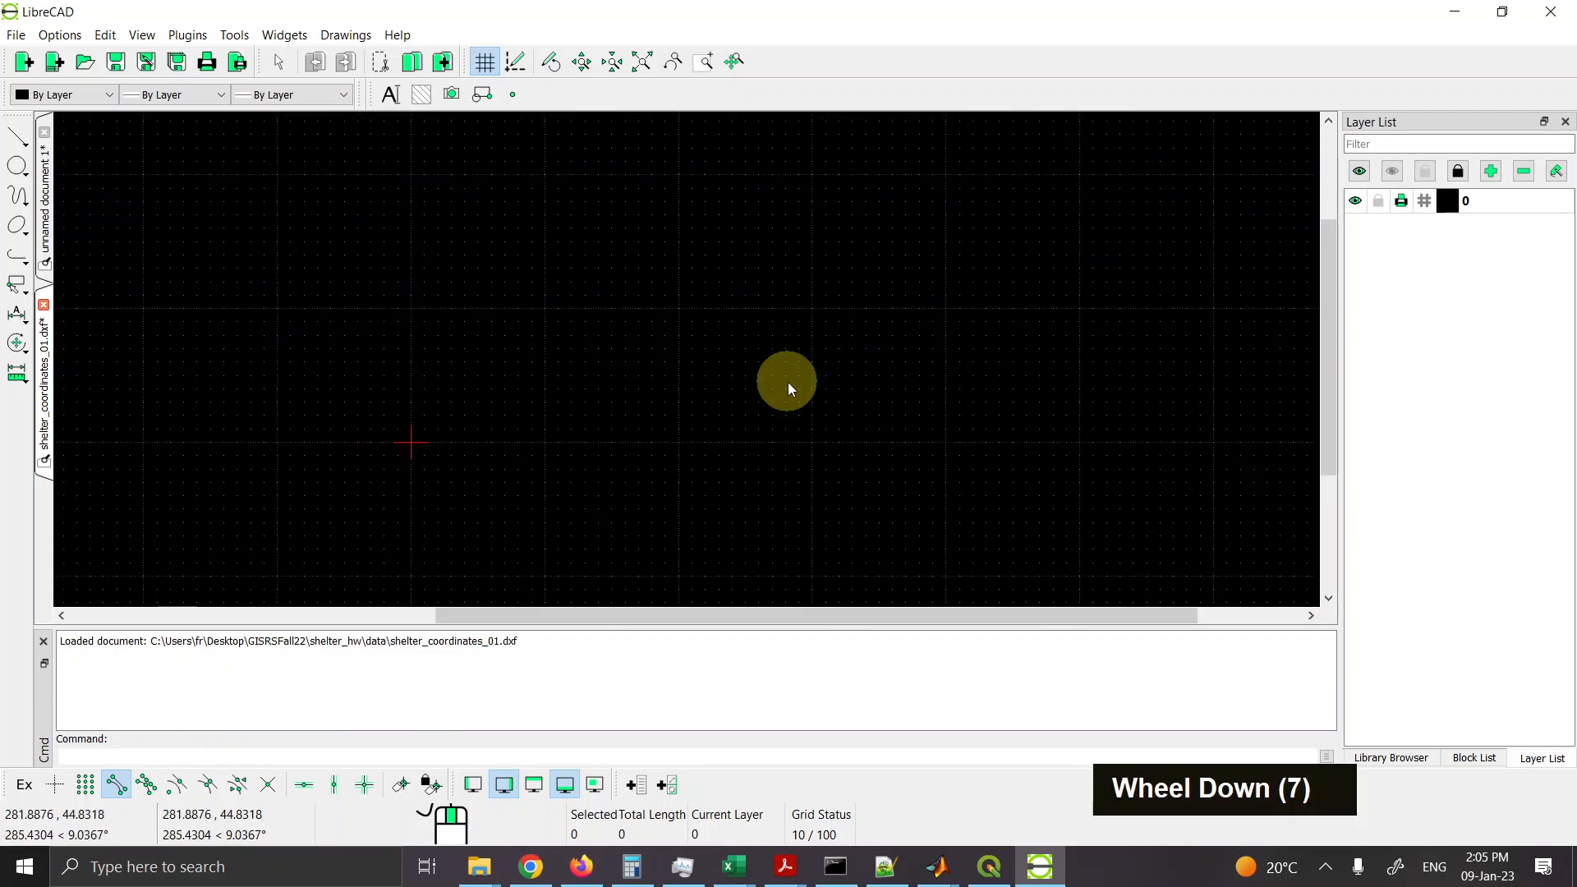
pyautogui.scroll(5, 787, 382)
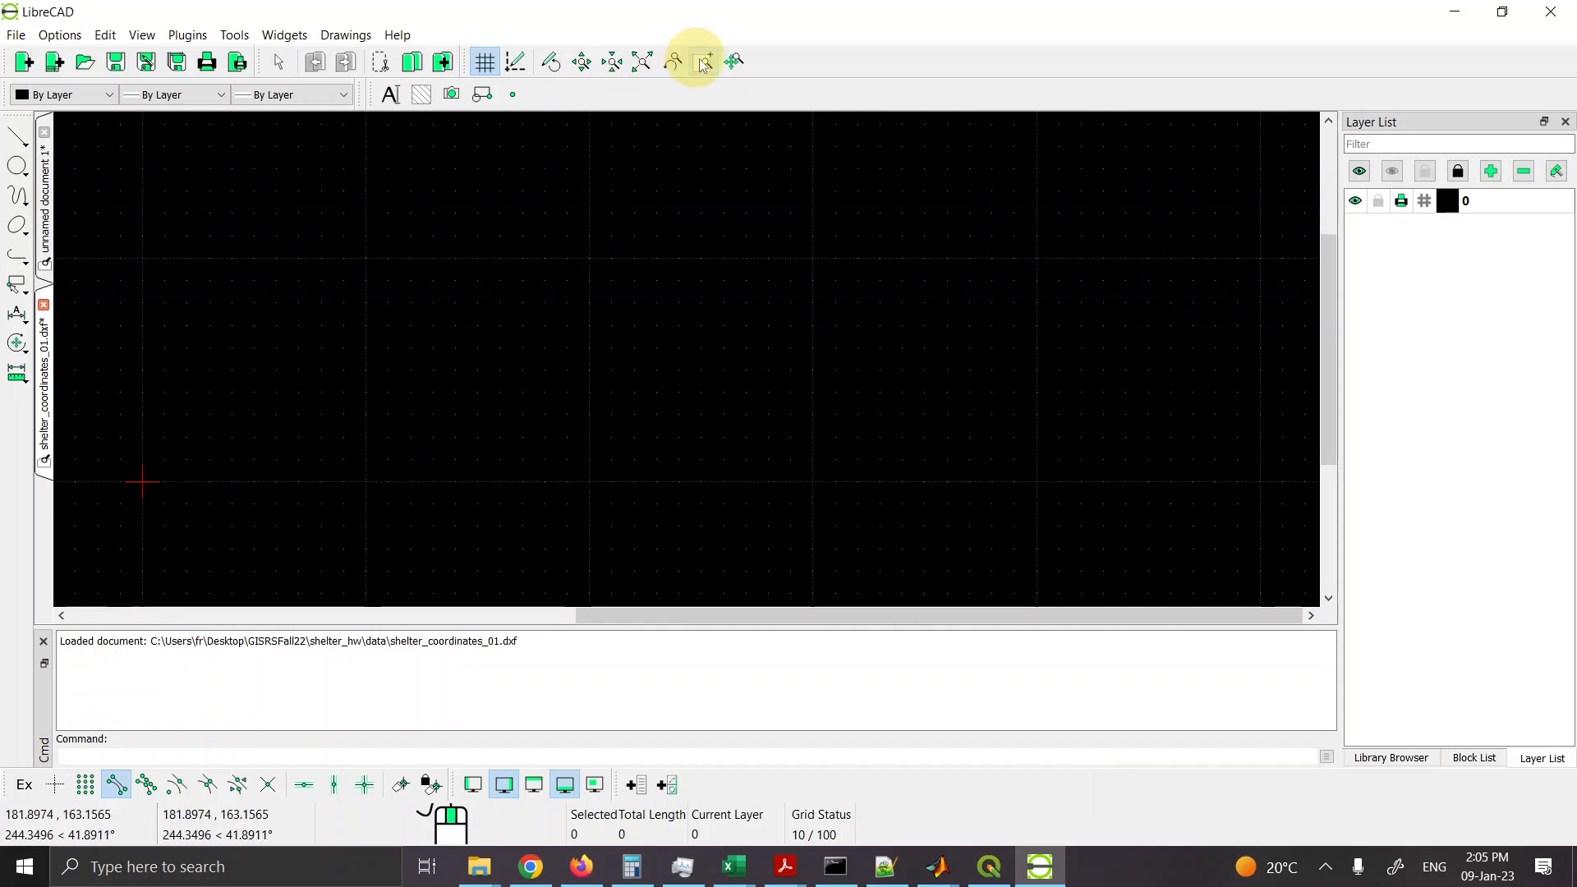
pyautogui.click(490, 66)
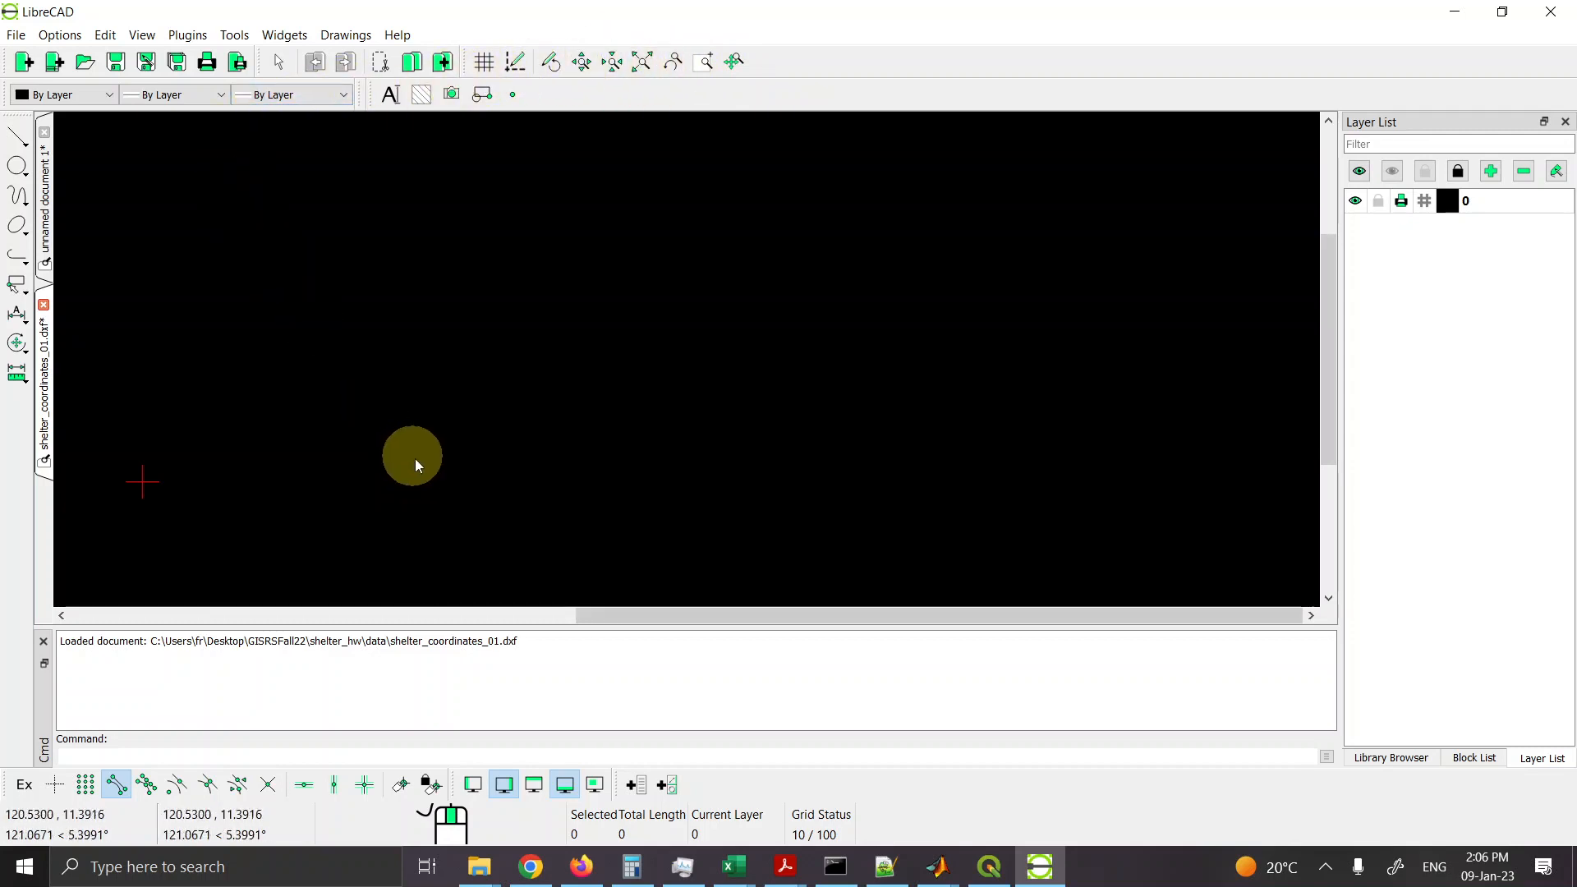
pyautogui.scroll(-7, 417, 461)
pyautogui.scroll(-8, 418, 460)
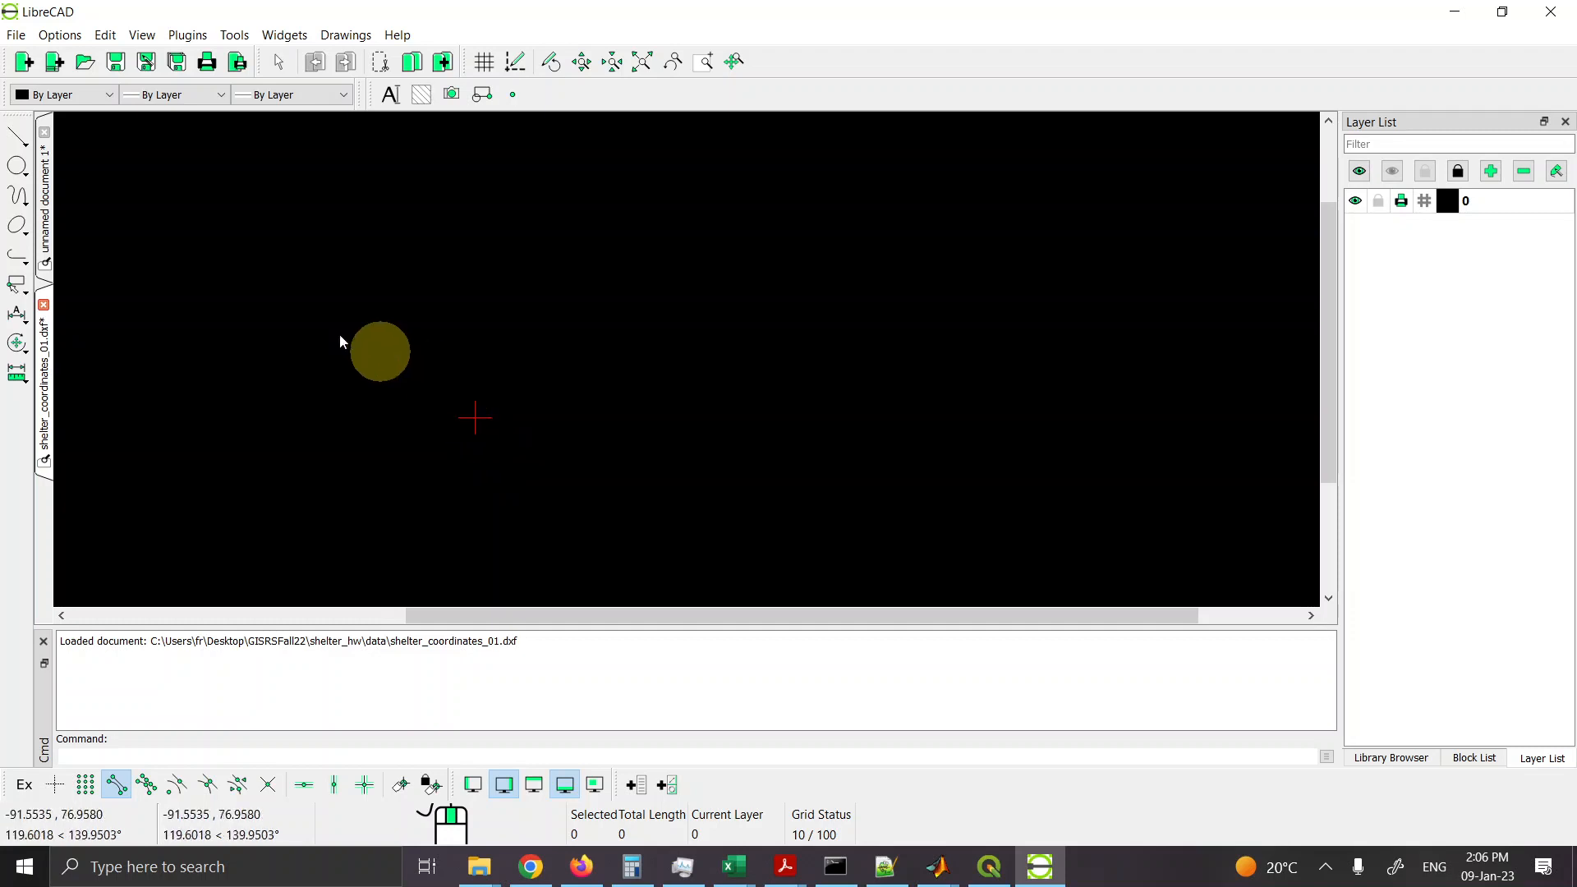
# Step: Examine the appearance and default settings in the application preferences and accept them
pyautogui.click(16, 35)
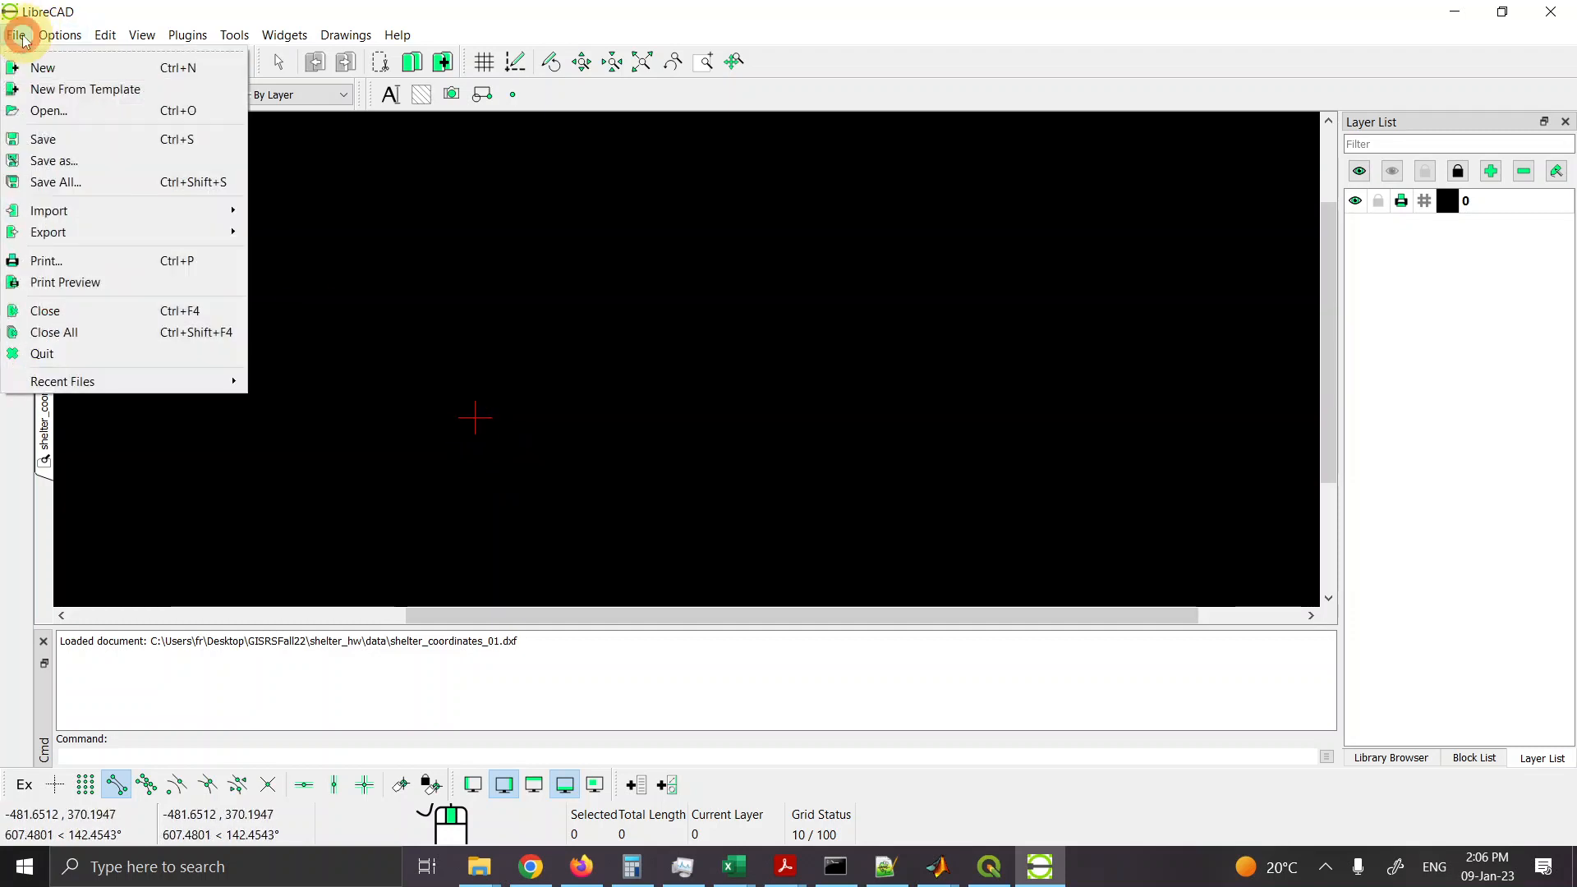
pyautogui.moveTo(60, 34)
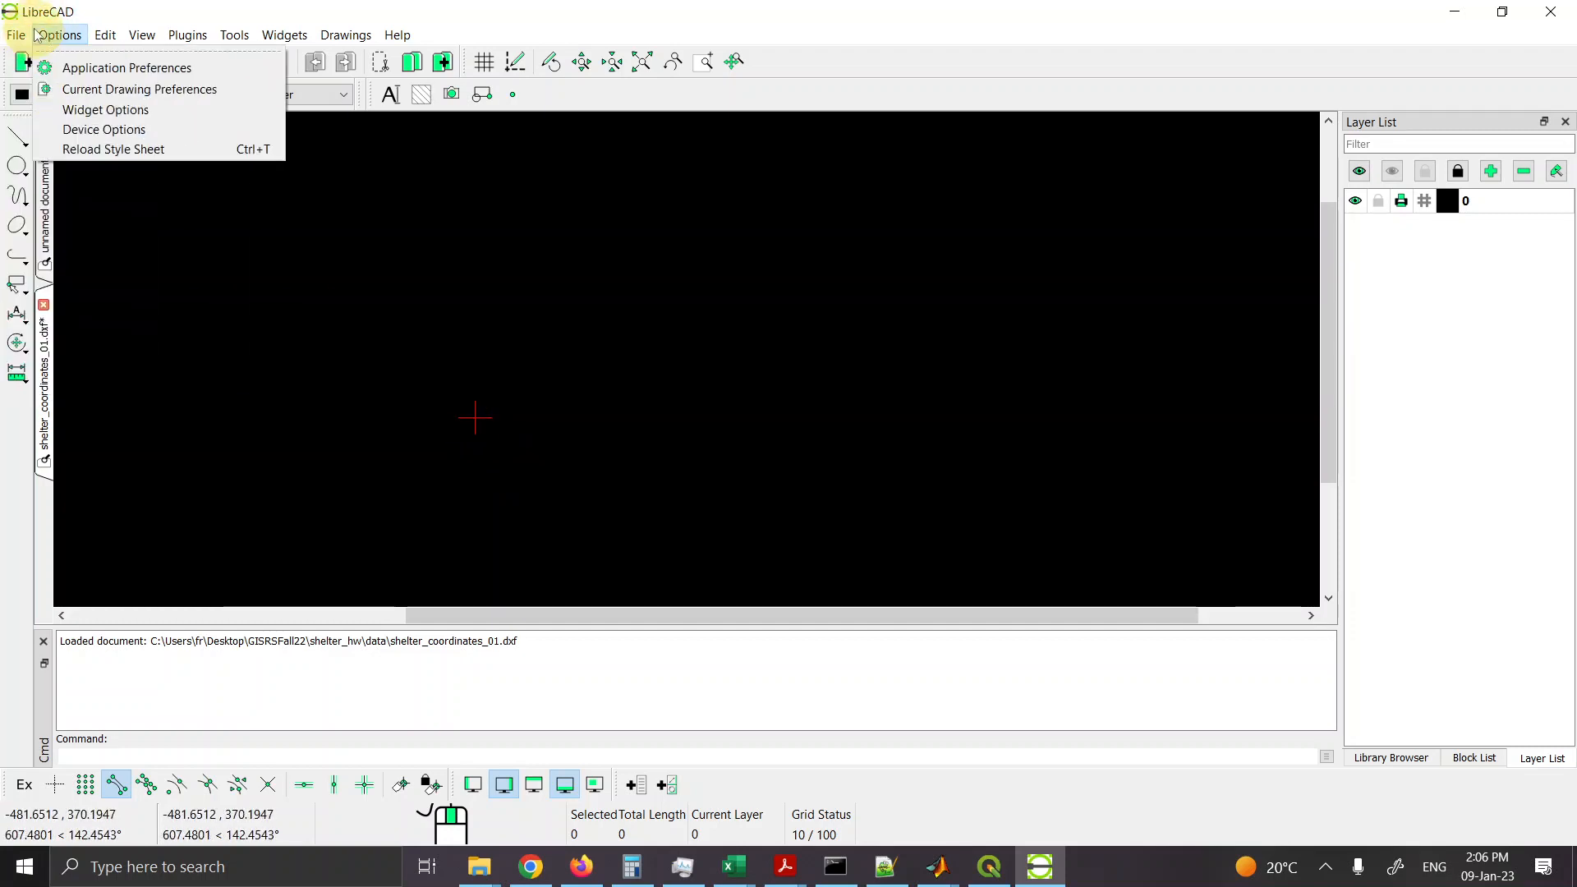
pyautogui.click(62, 66)
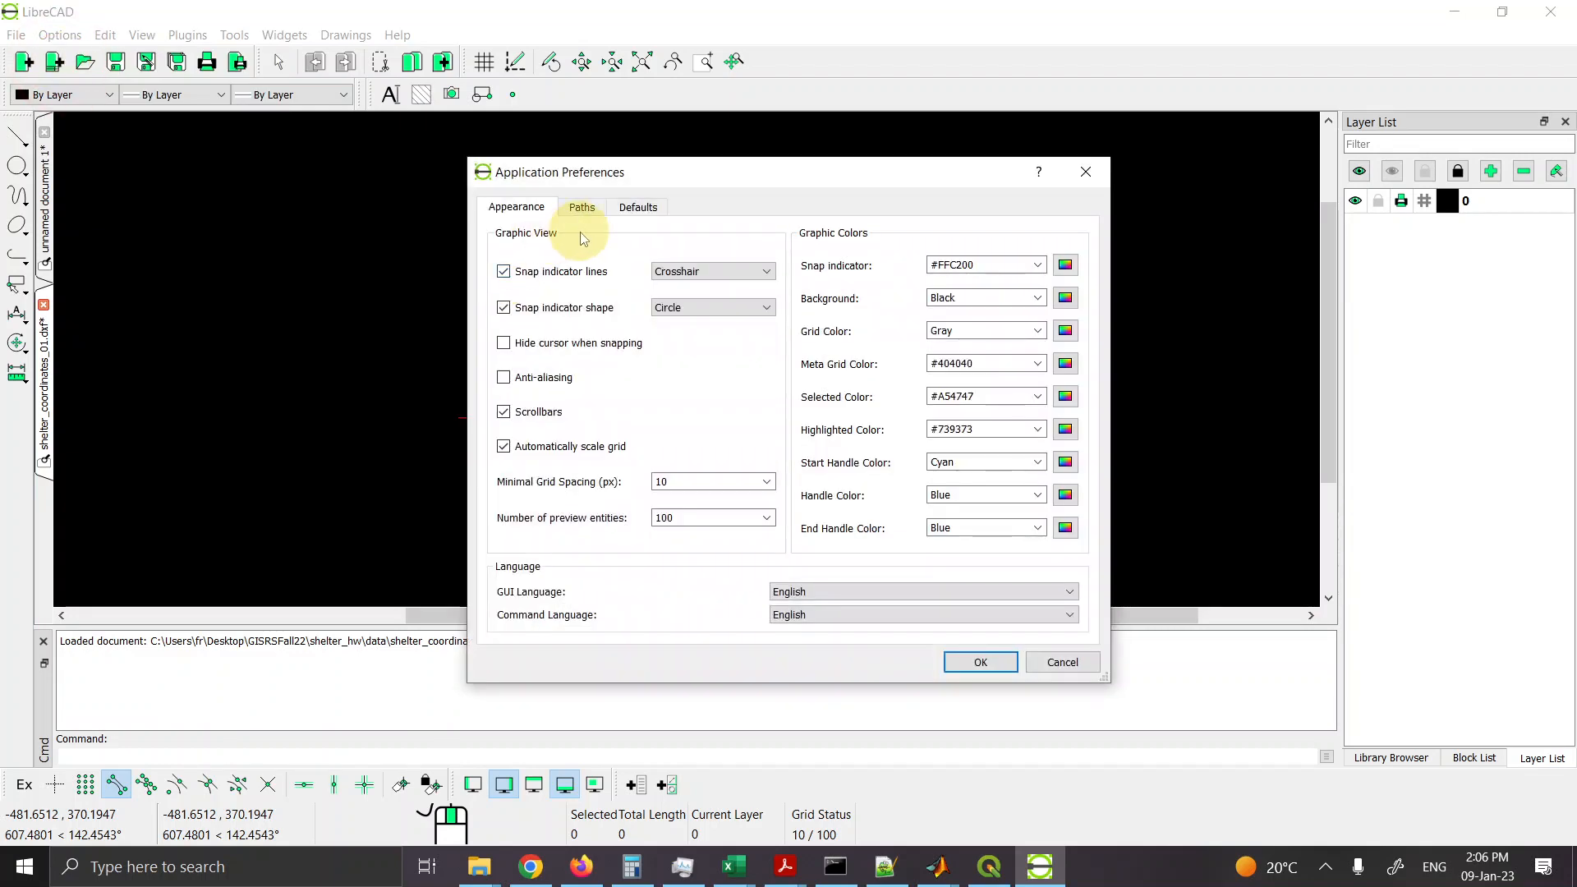
pyautogui.click(585, 209)
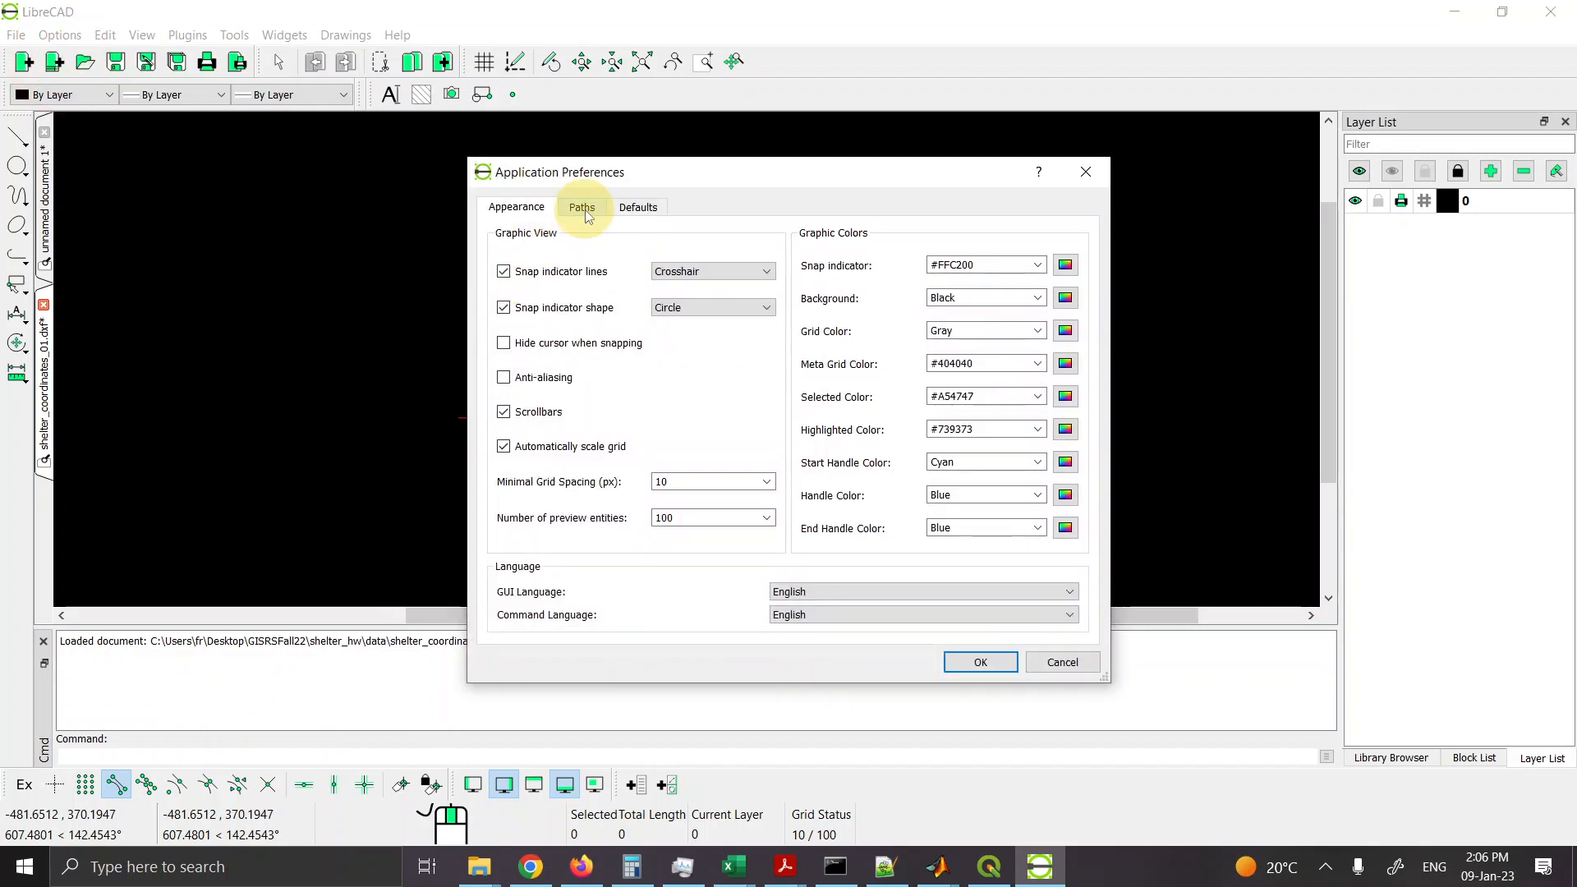
pyautogui.click(632, 210)
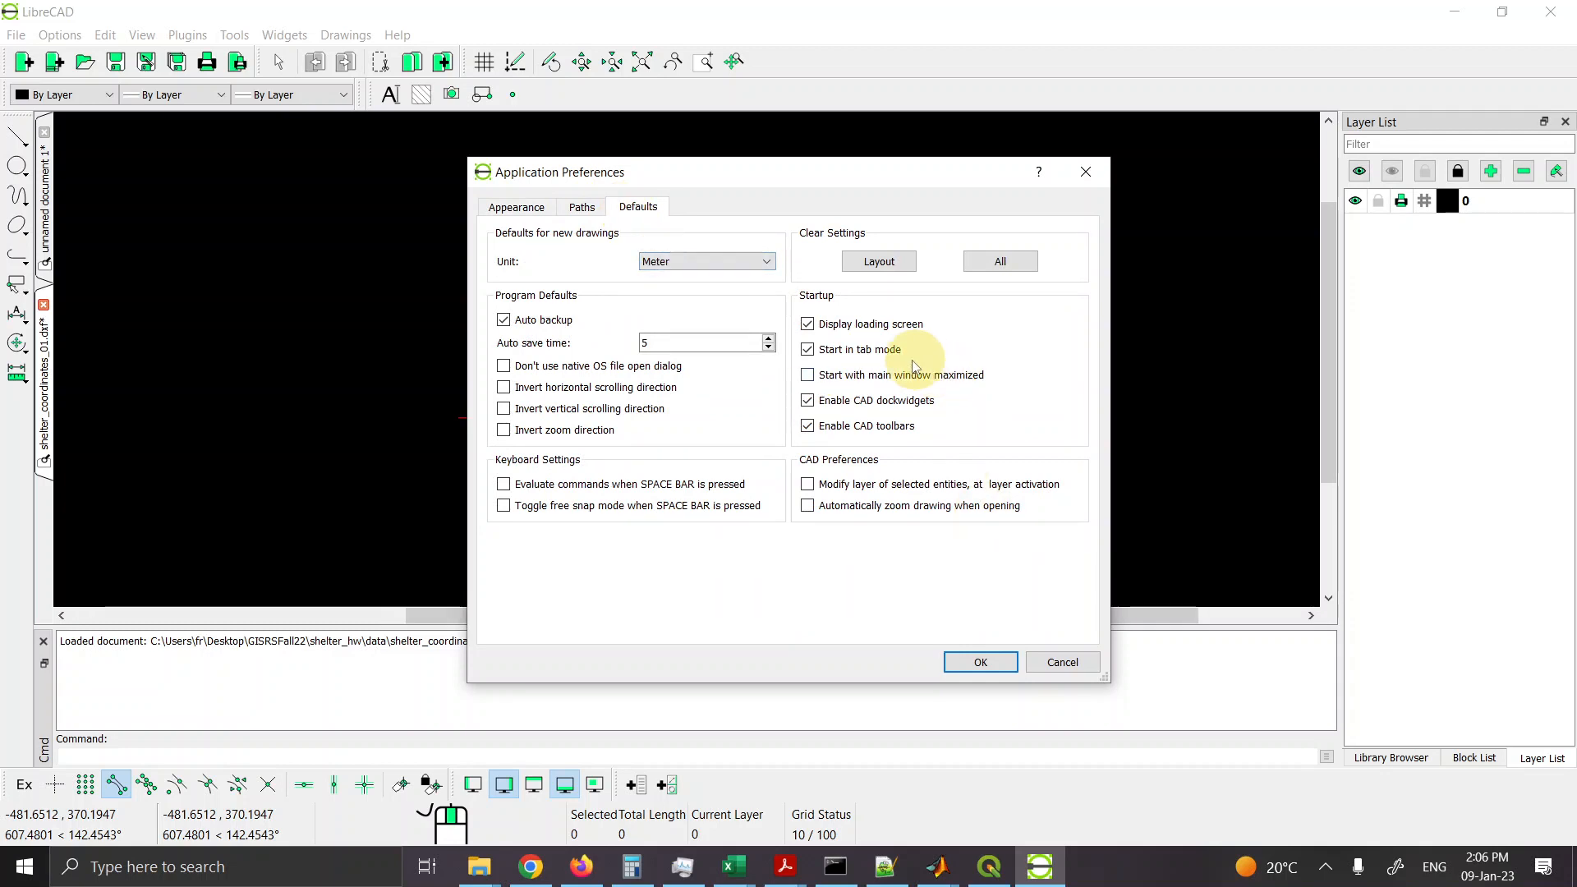
pyautogui.click(999, 661)
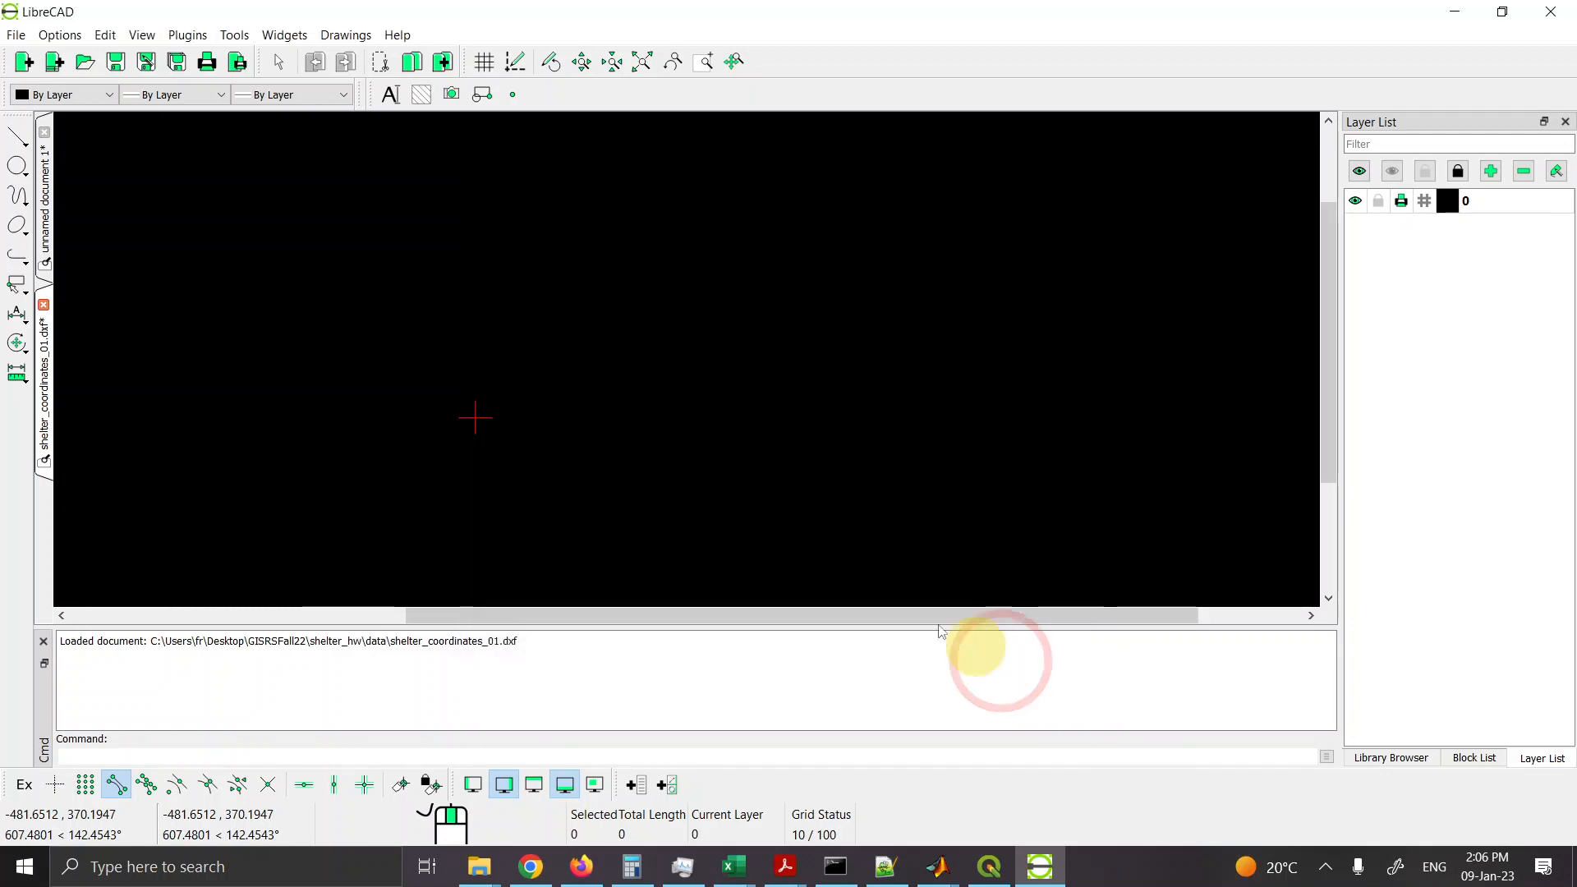
# Step: Switch to the data folder in File Explorer and locate the exported shelter_coordinates_01.dxf file
pyautogui.click(481, 877)
pyautogui.moveTo(546, 825)
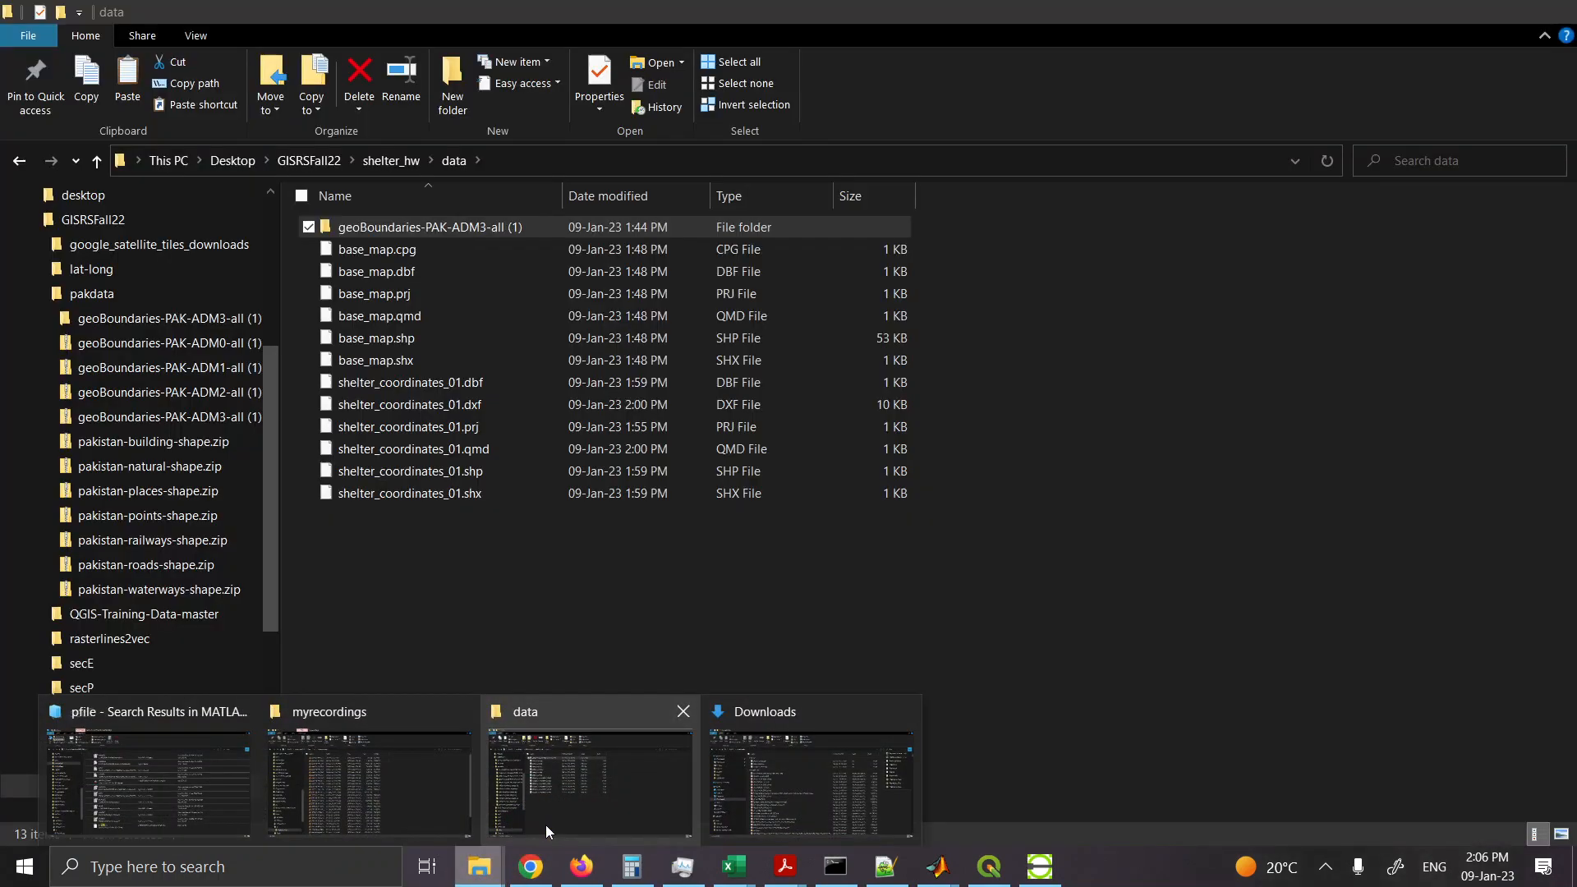
pyautogui.click(545, 825)
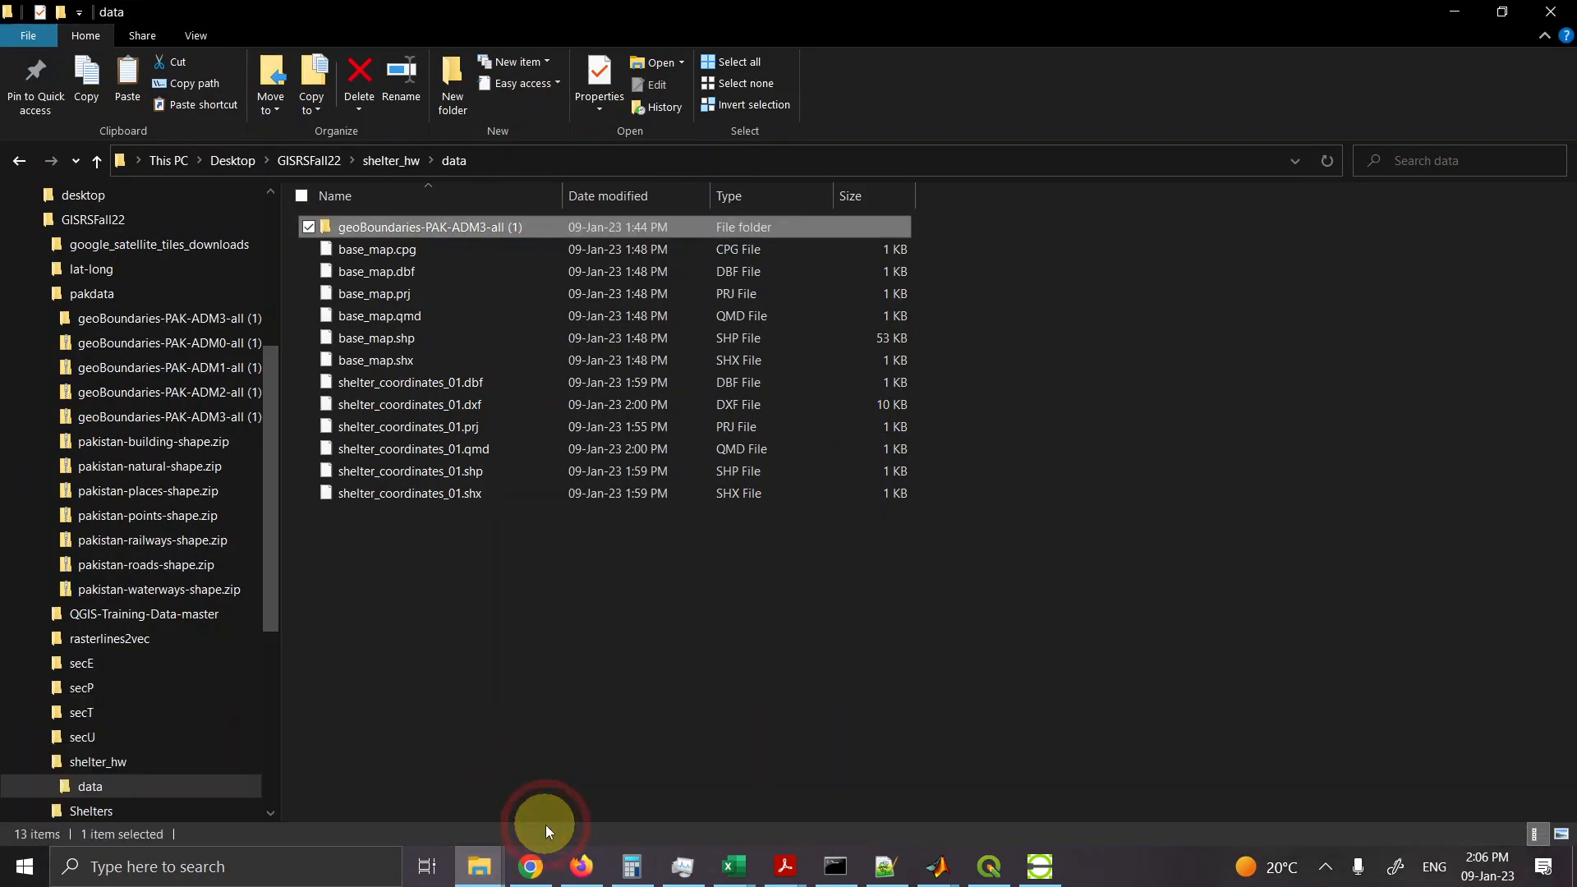
pyautogui.click(456, 408)
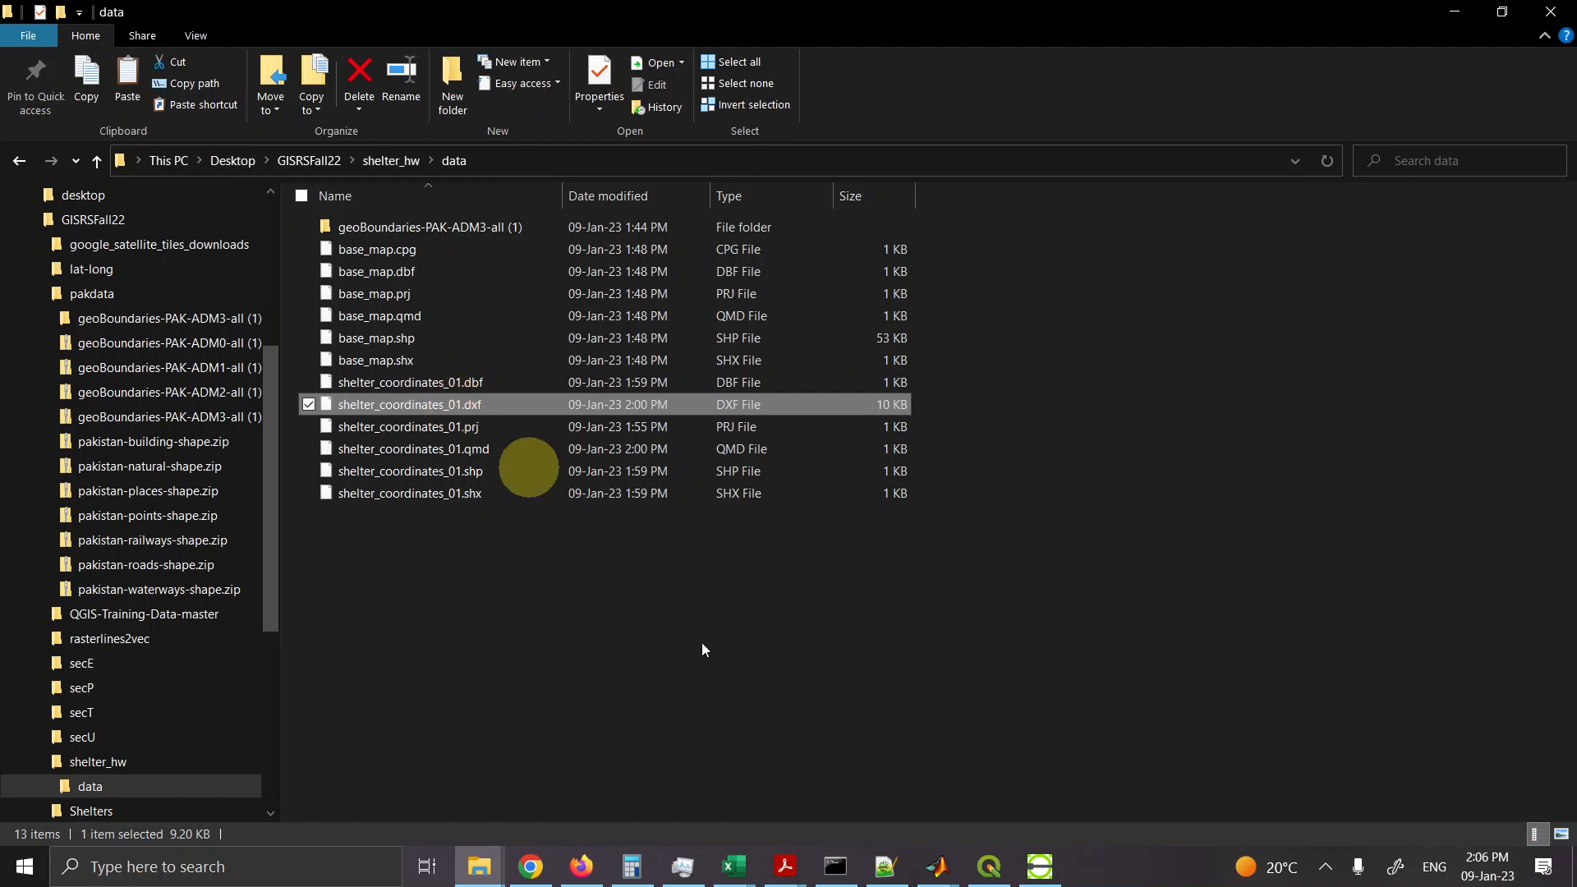
# Step: Switch to QGIS and choose shelter_coordinates_01.dxf from the data folder as the source for a new vector layer
pyautogui.click(990, 868)
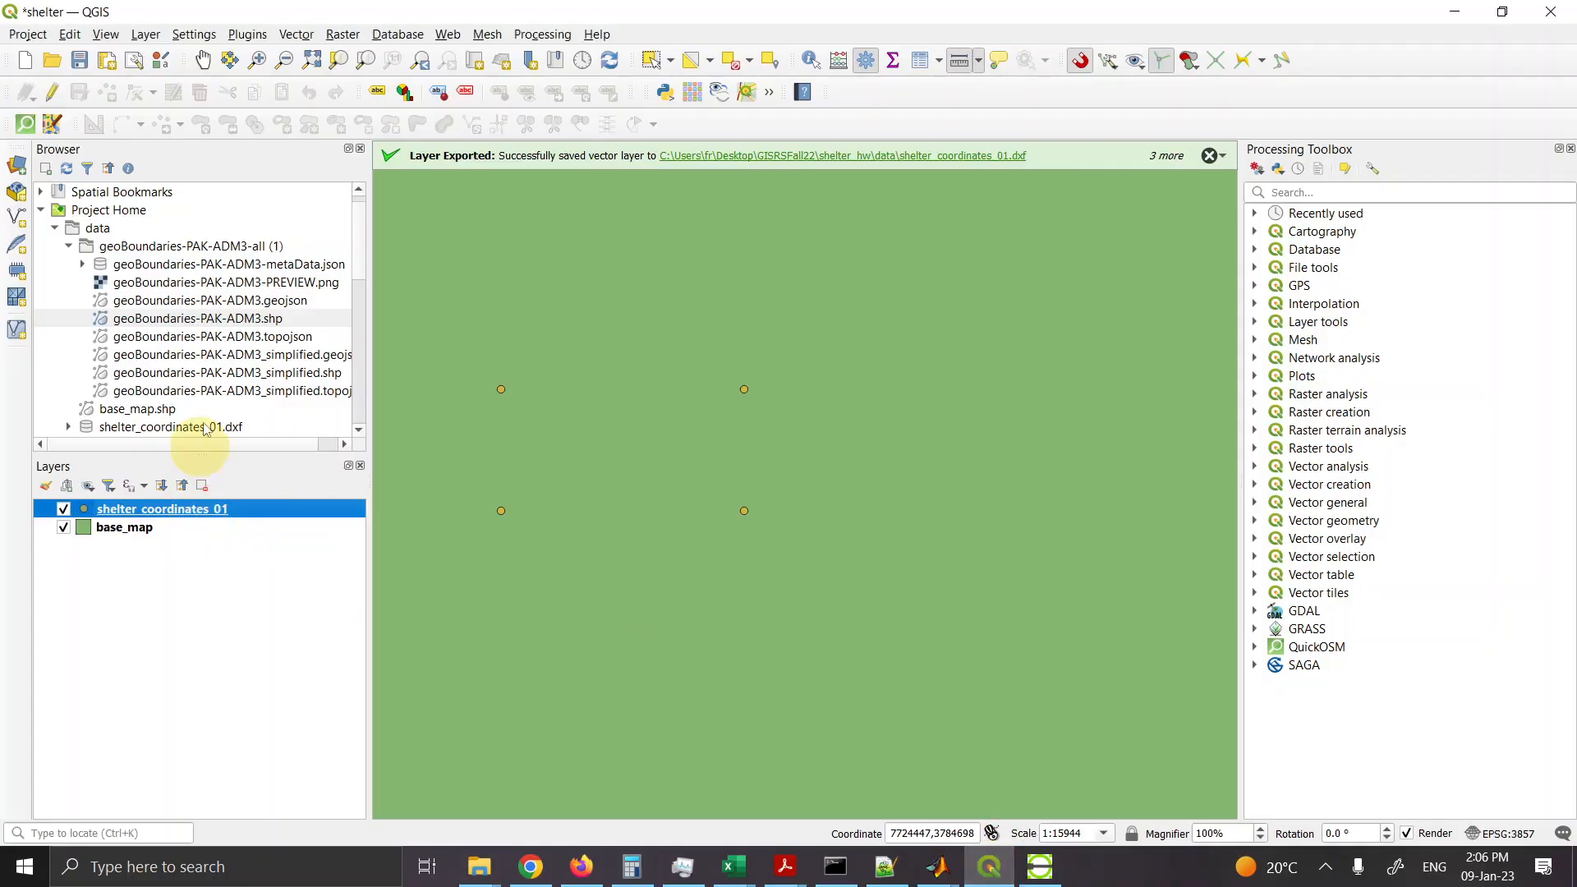
pyautogui.click(145, 33)
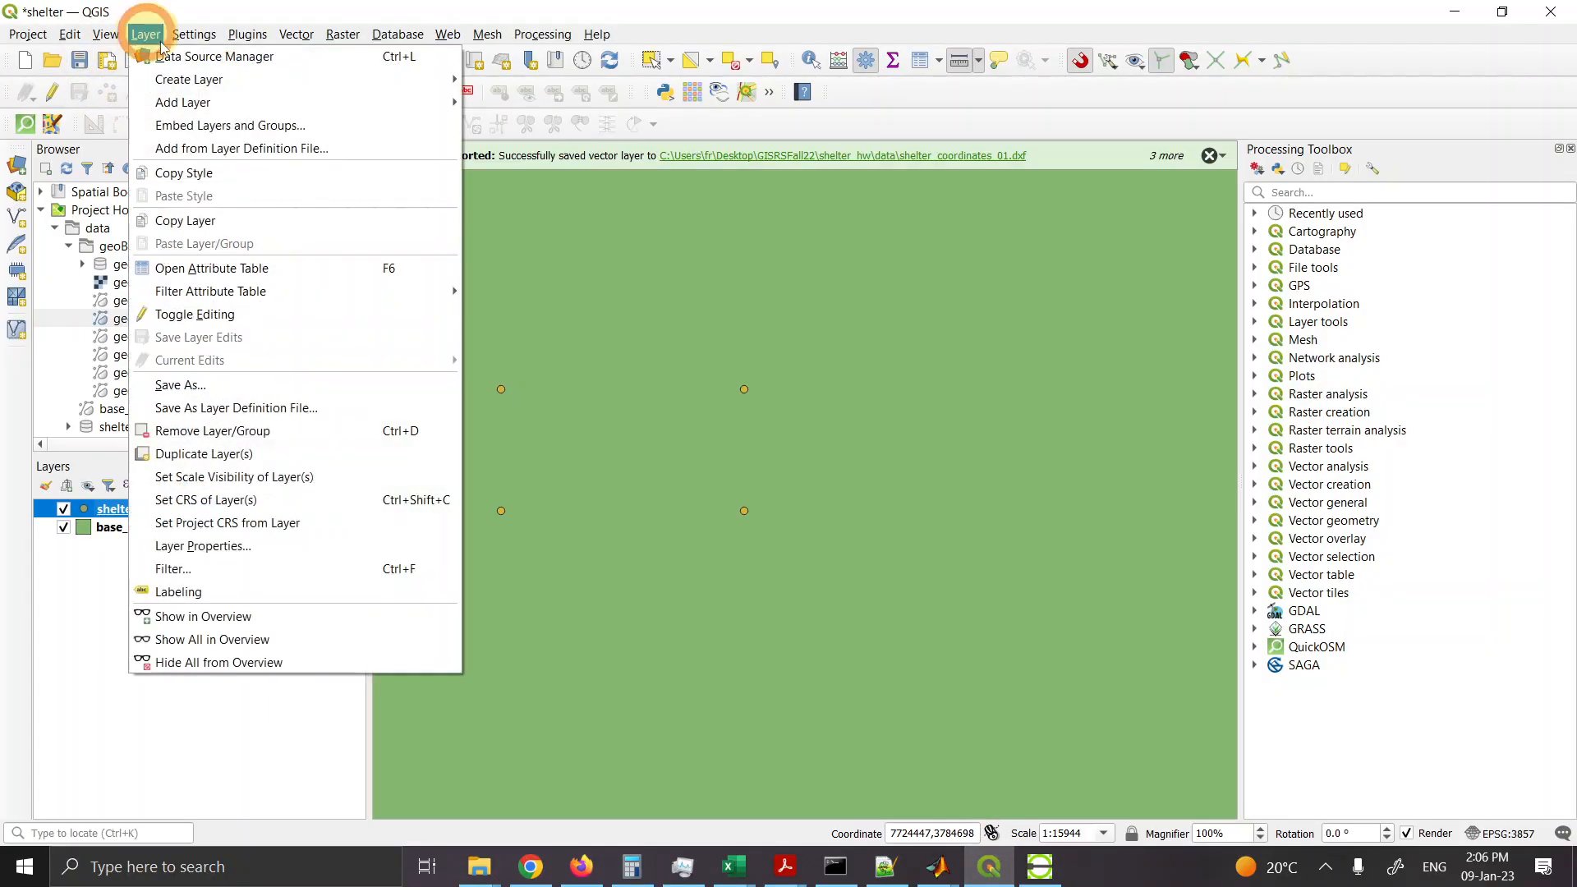
pyautogui.moveTo(221, 102)
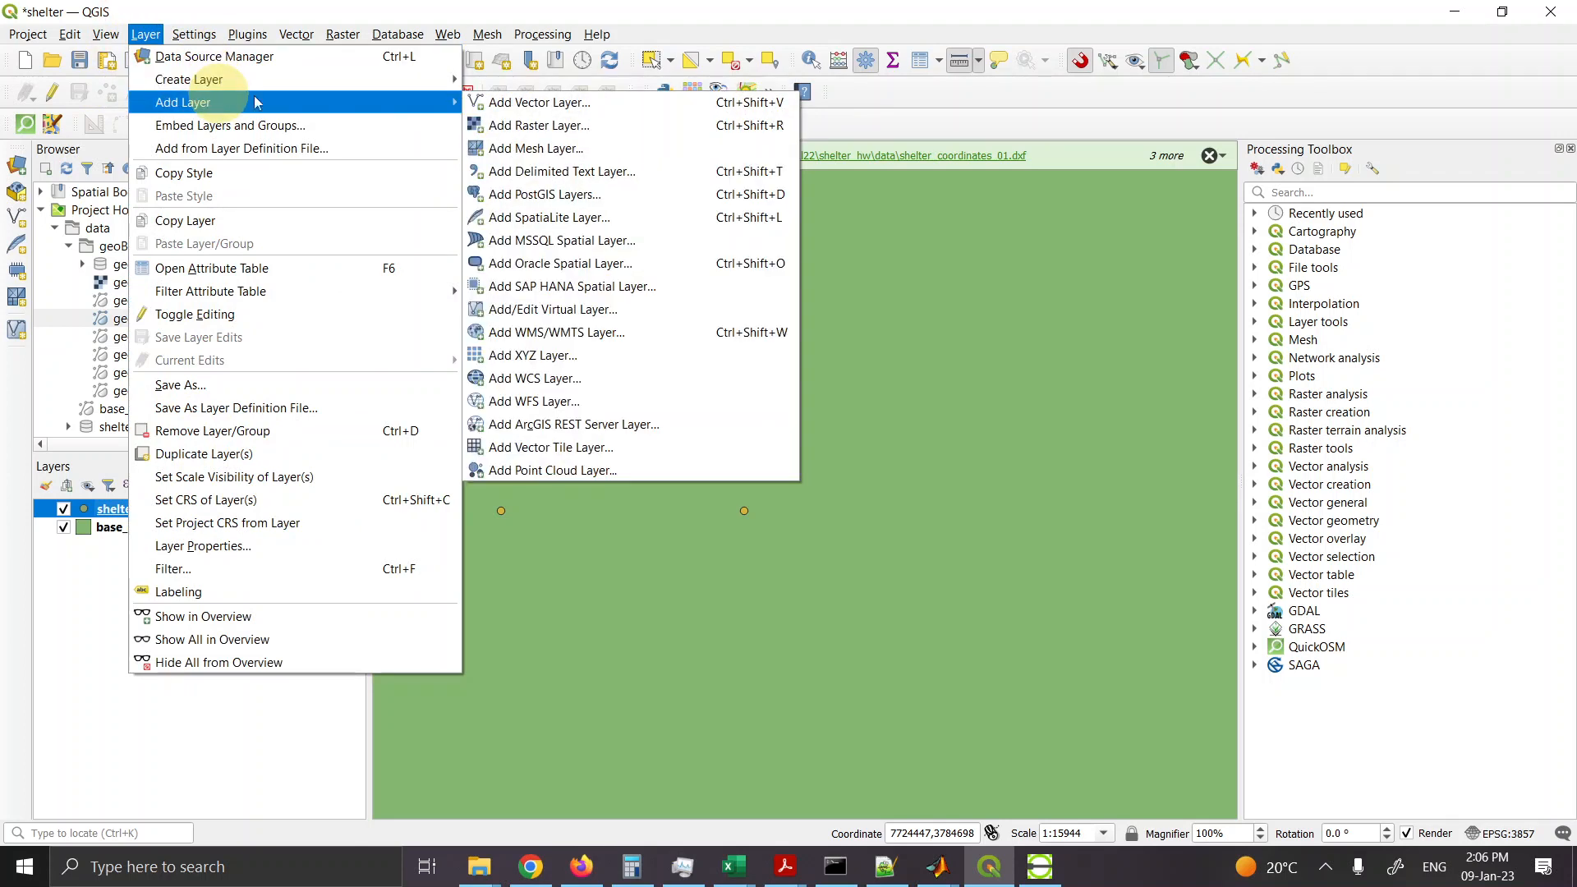
pyautogui.click(532, 105)
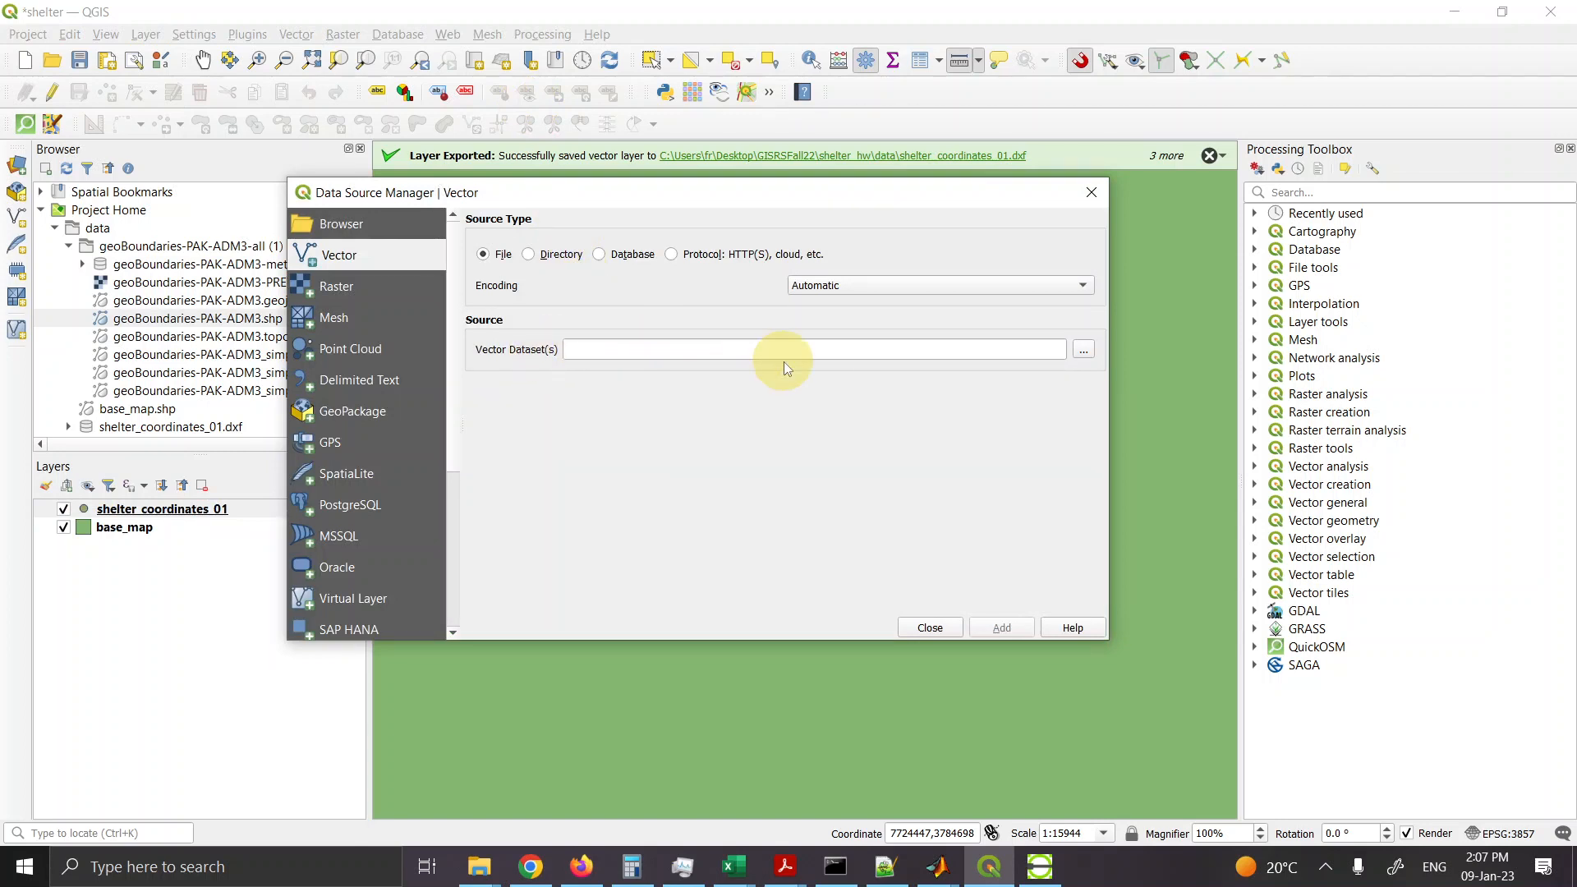
pyautogui.click(1083, 349)
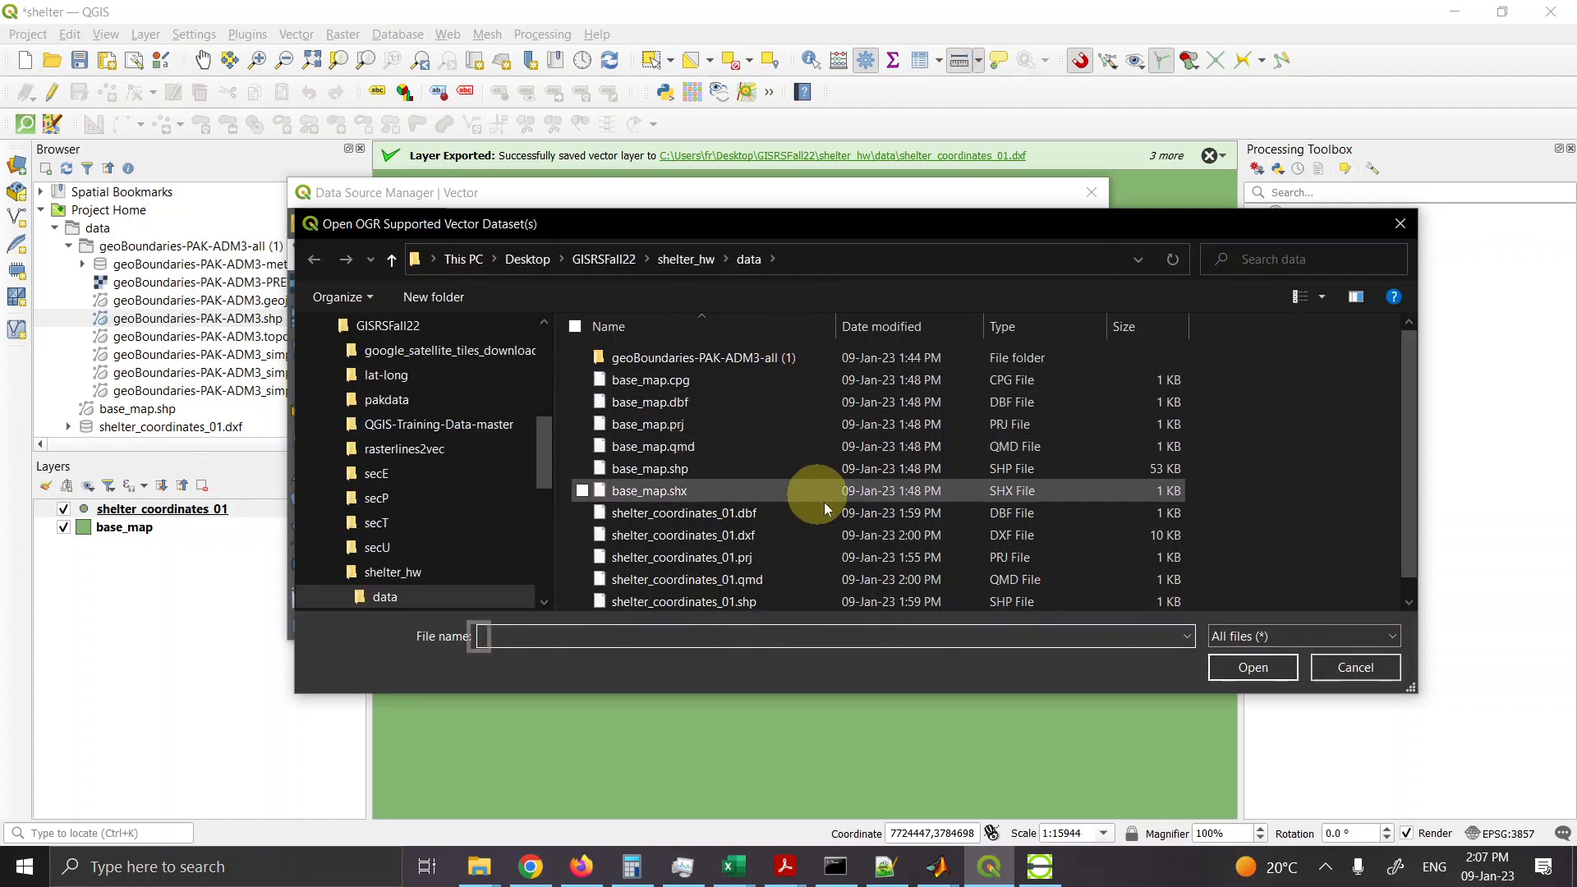
pyautogui.scroll(-1, 849, 511)
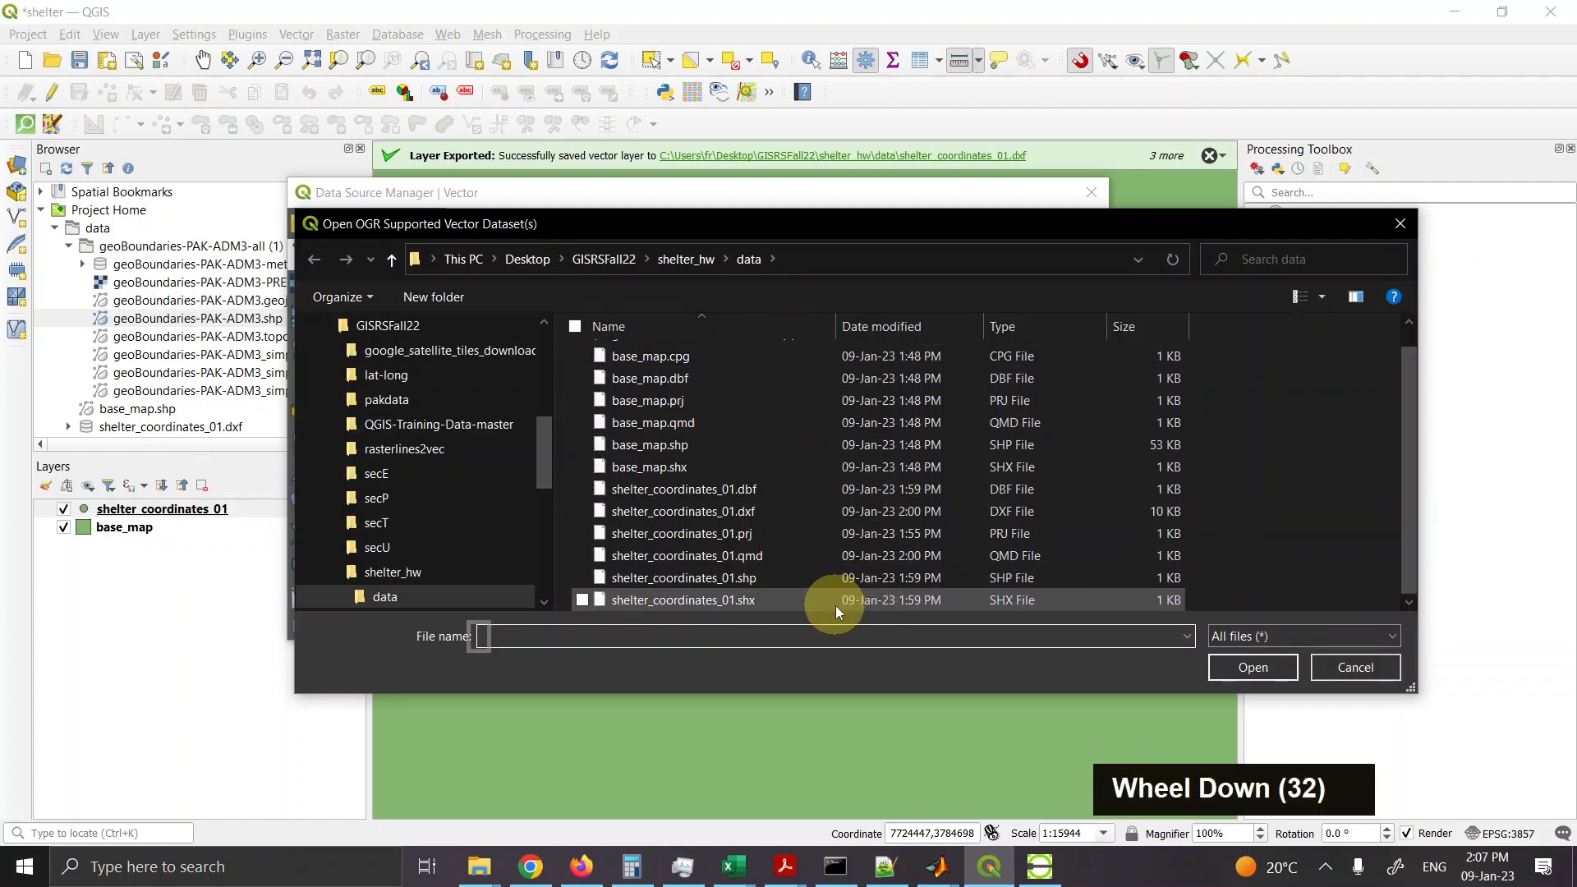
pyautogui.click(842, 511)
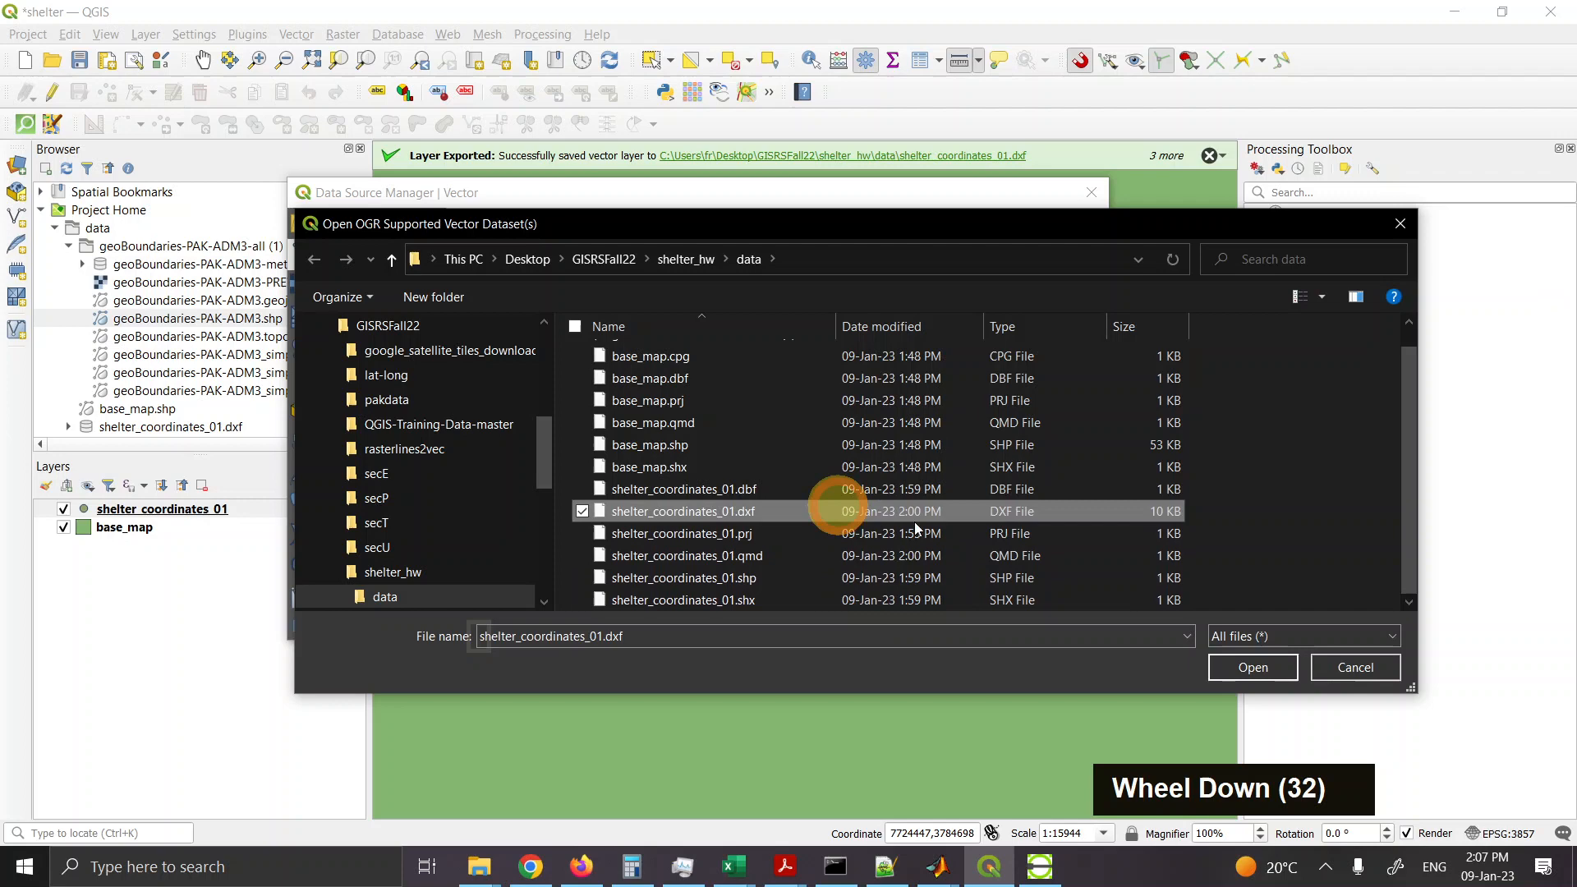
pyautogui.click(1218, 664)
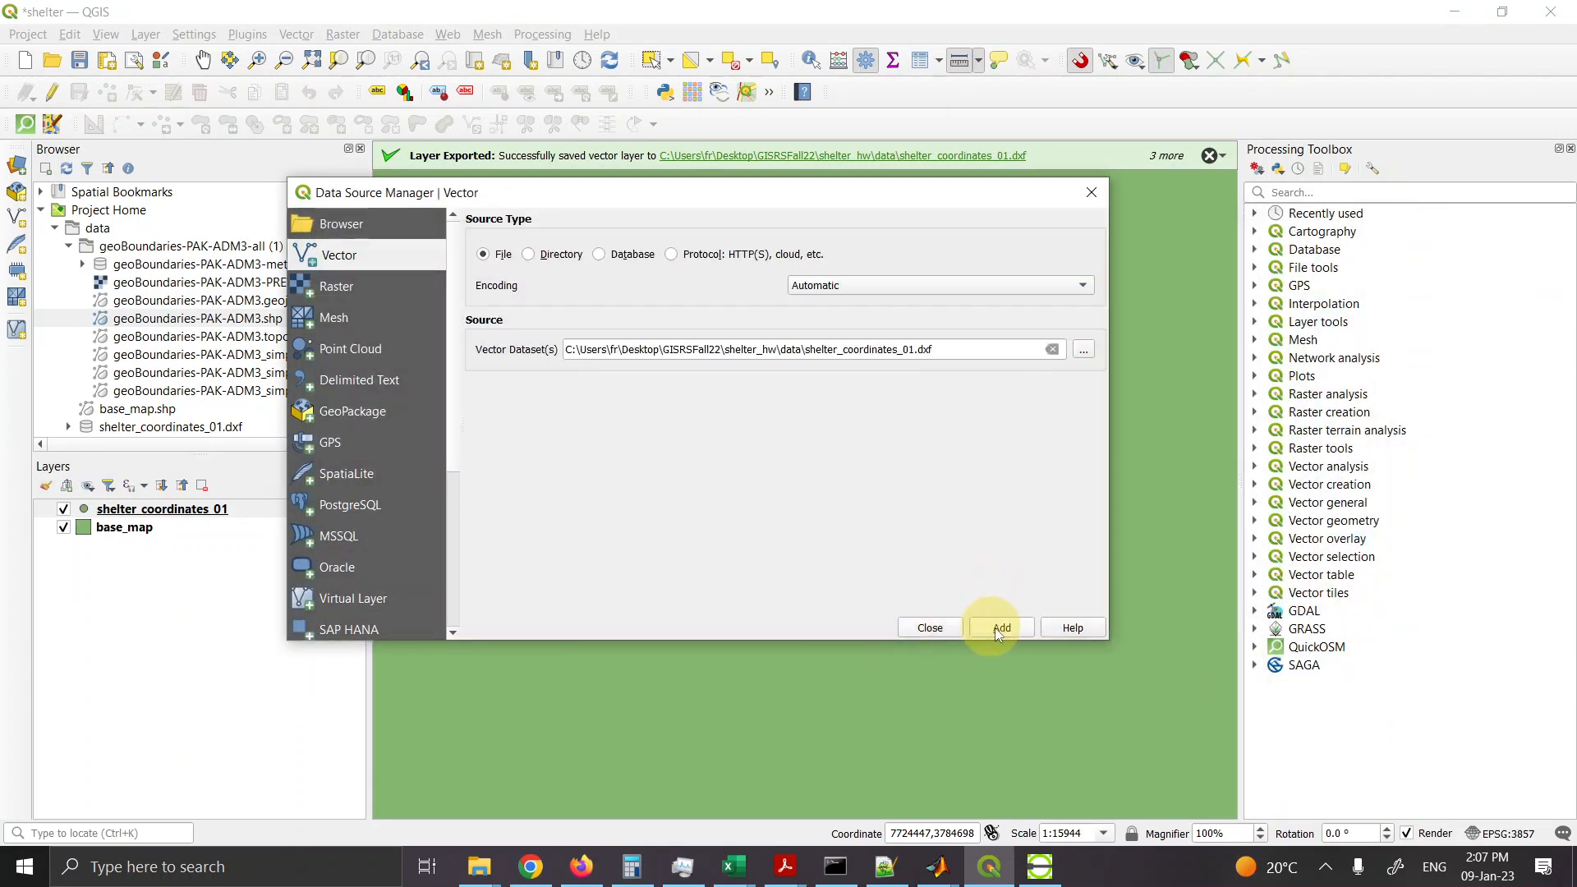
# Step: Add the DXF's entities point layer to the project and hide the original shelter_coordinates_01 and base_map layers
pyautogui.click(1002, 628)
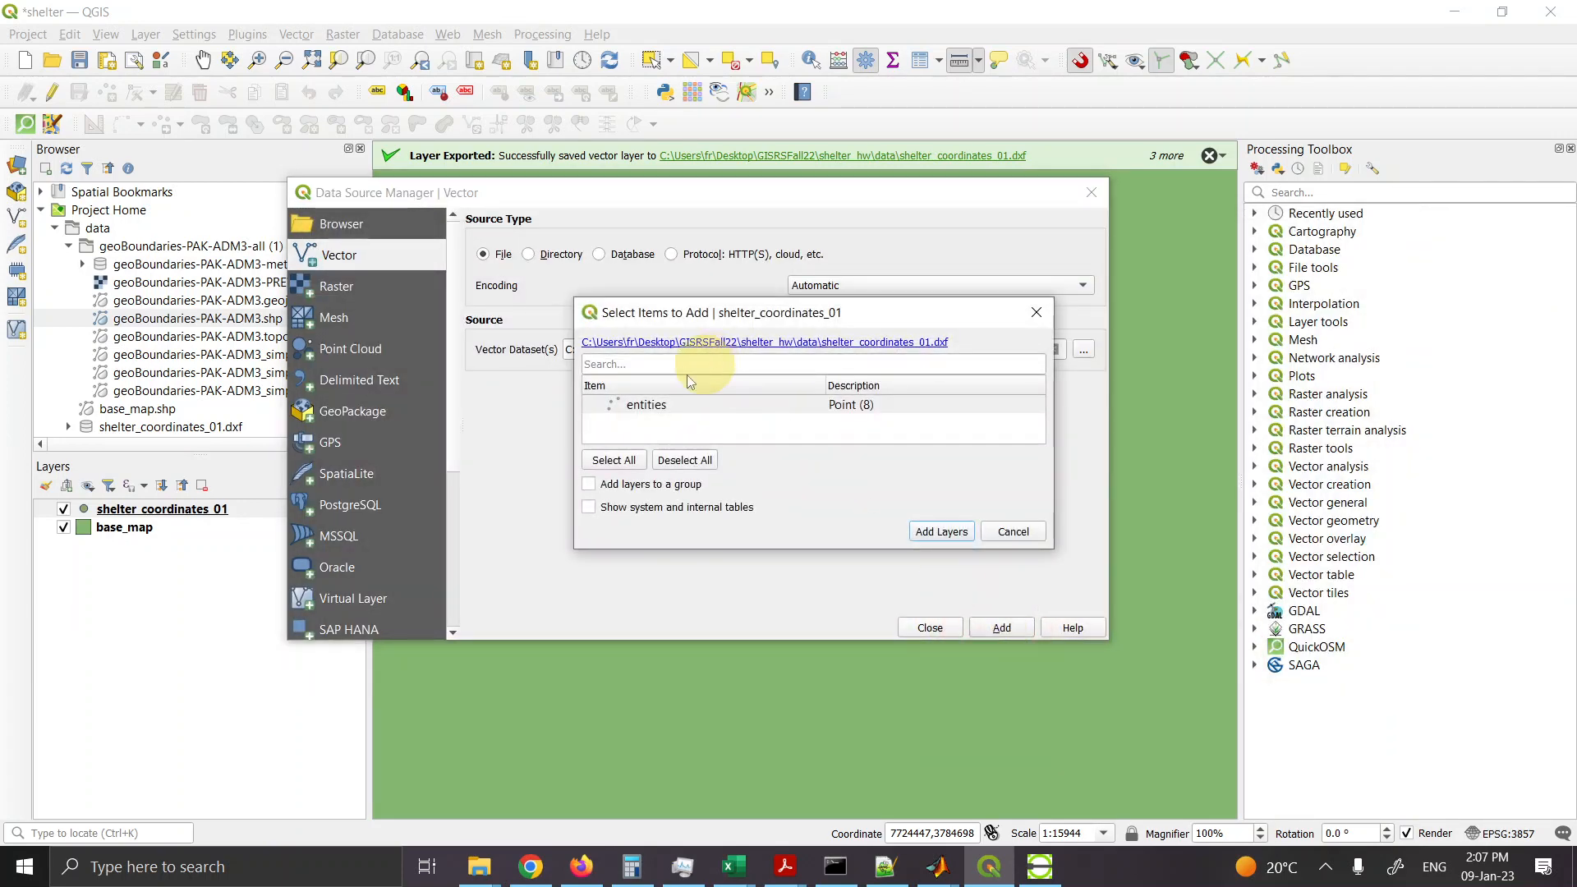
pyautogui.click(647, 405)
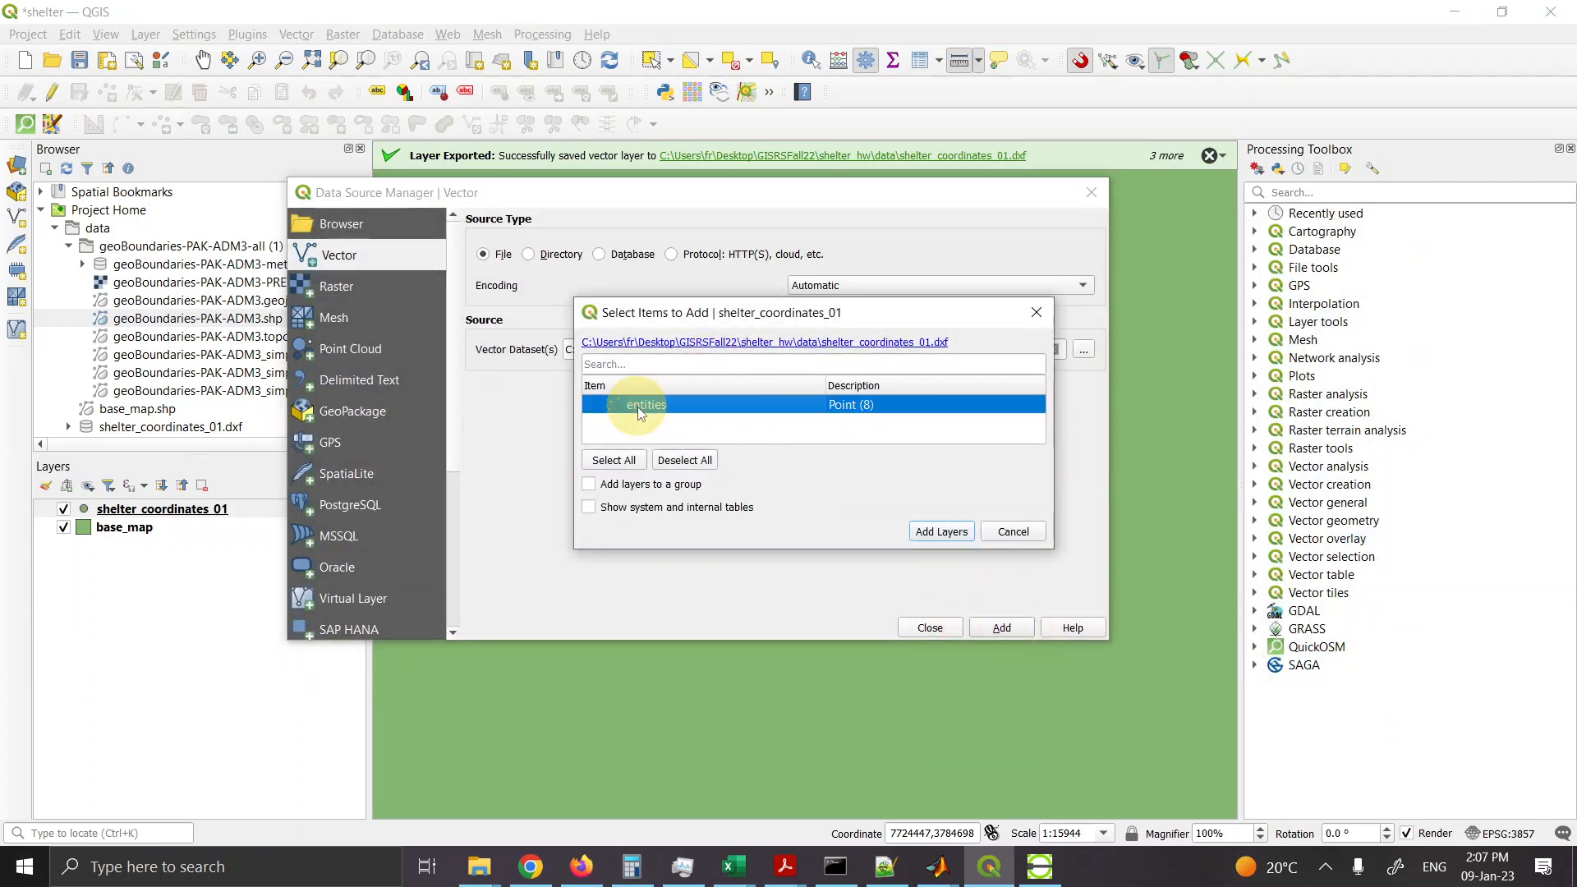
pyautogui.click(941, 532)
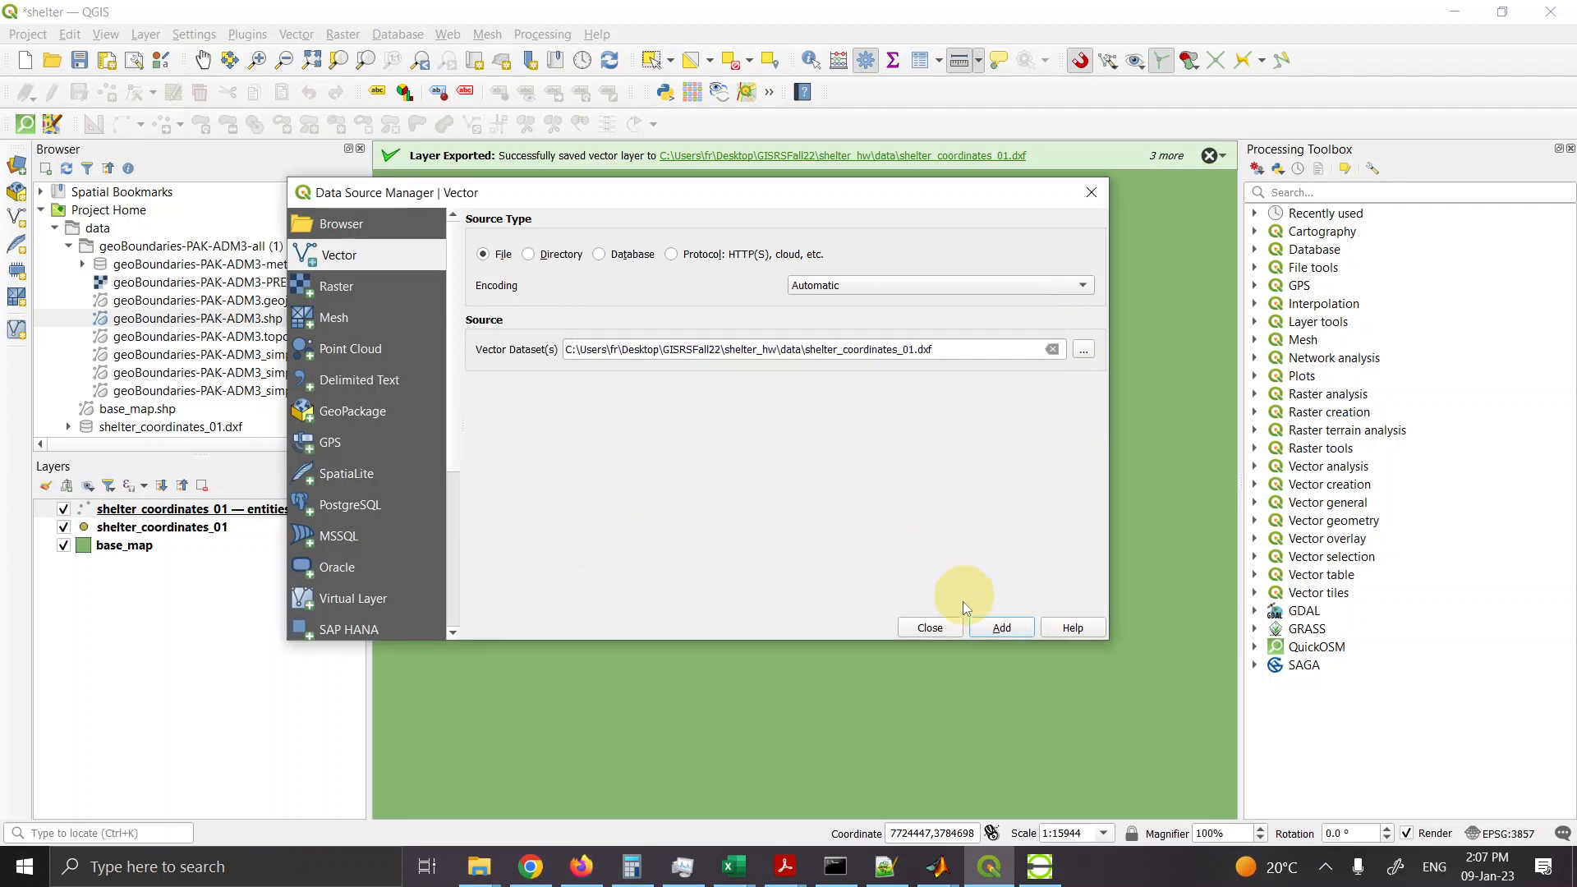
pyautogui.click(930, 628)
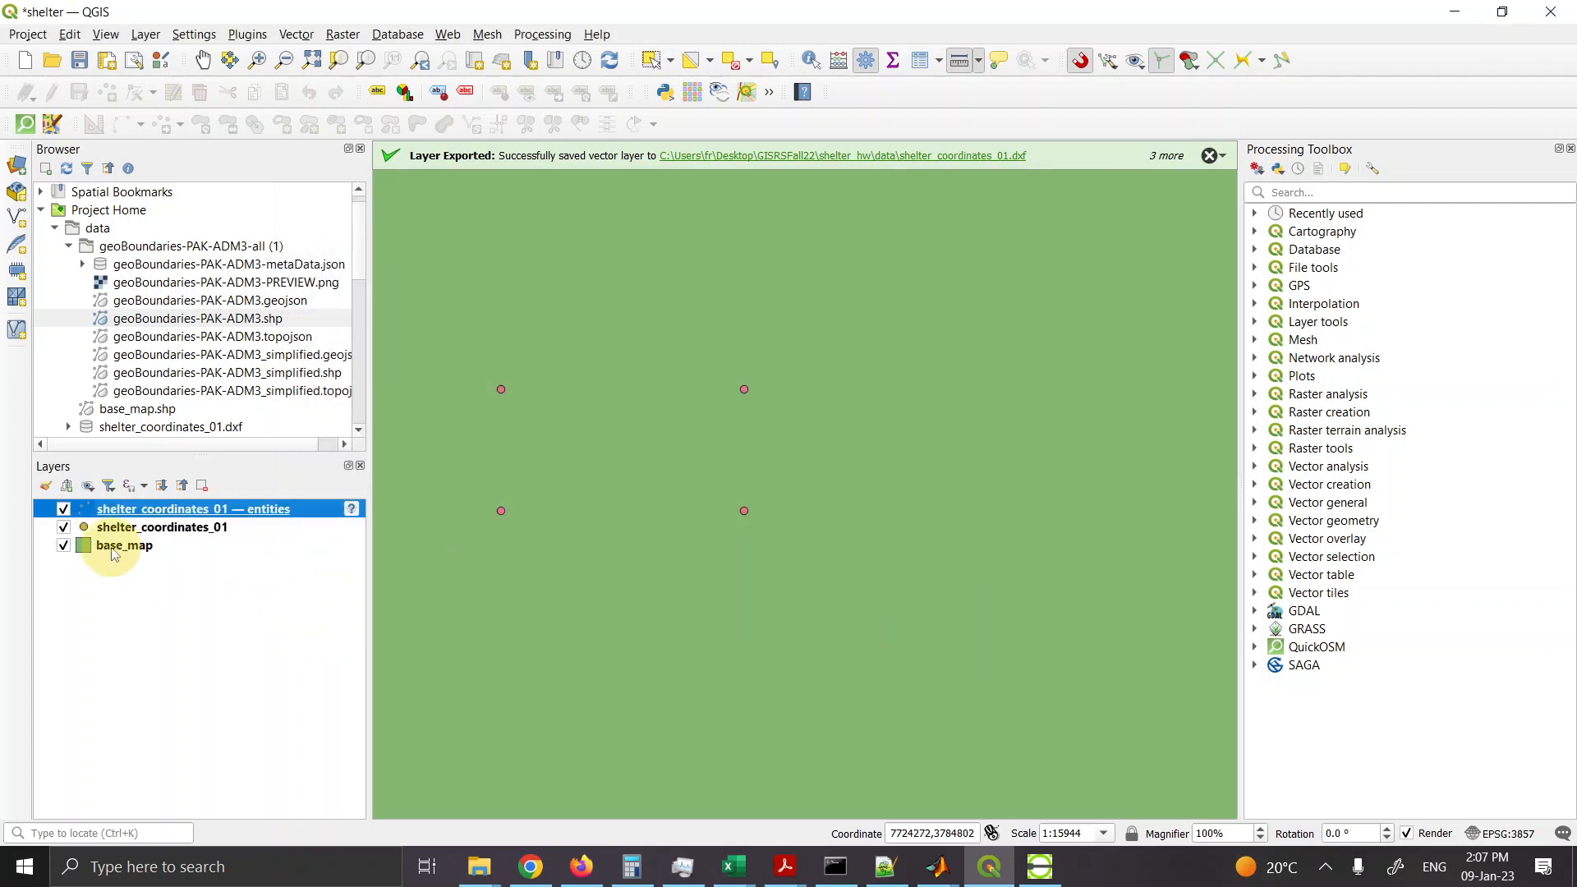
pyautogui.click(63, 526)
pyautogui.click(63, 546)
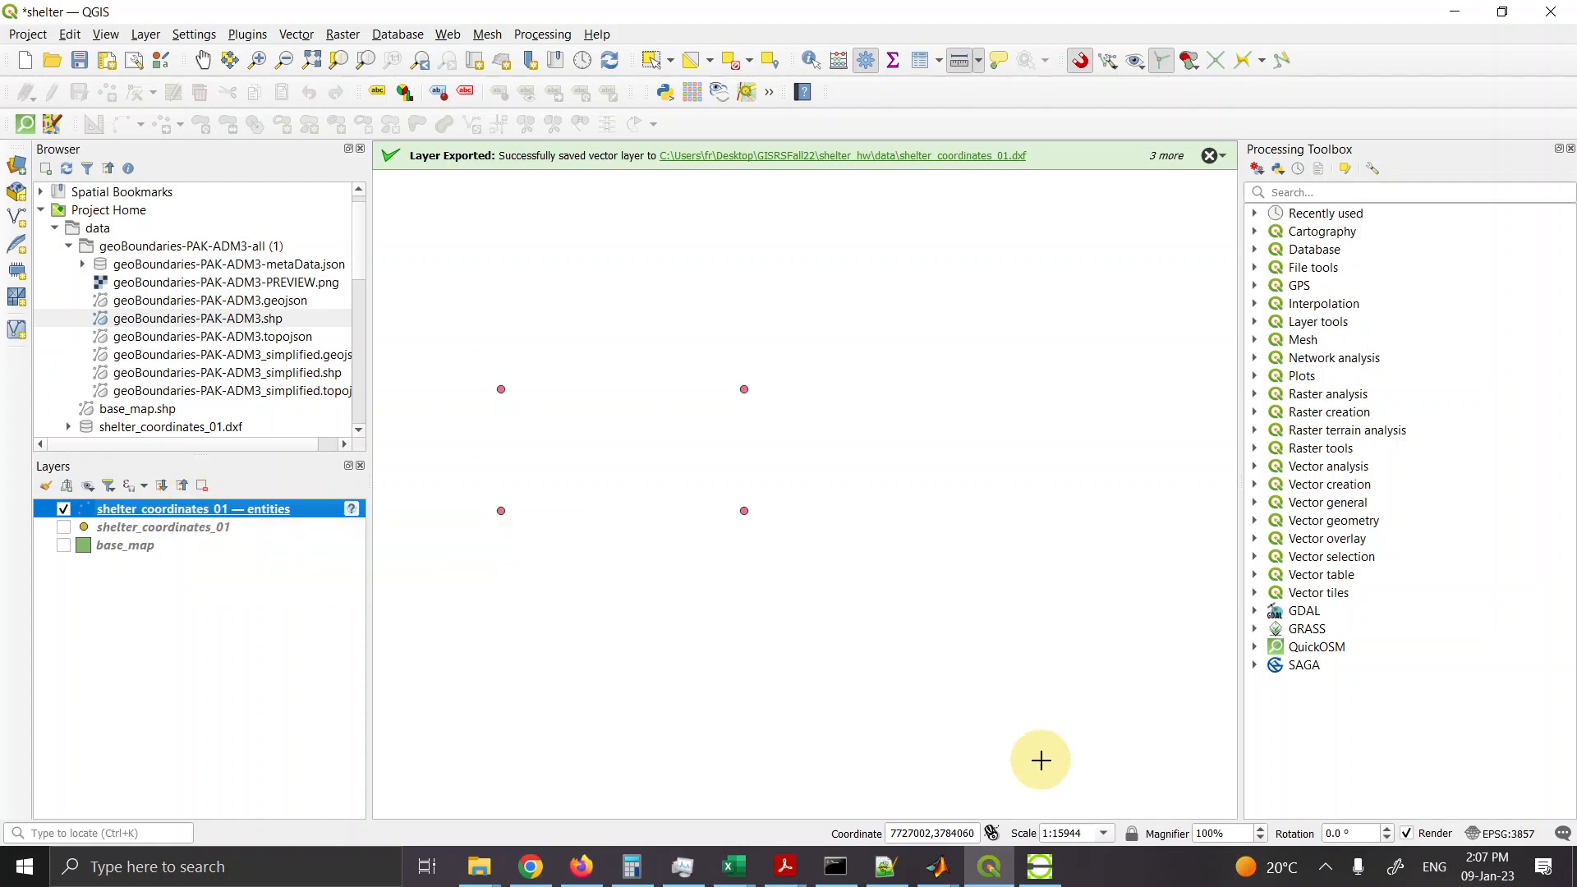
# Step: Switch to LibreCAD, search the drawing for the shelter points at different zoom levels, and check the layer list
pyautogui.click(1044, 871)
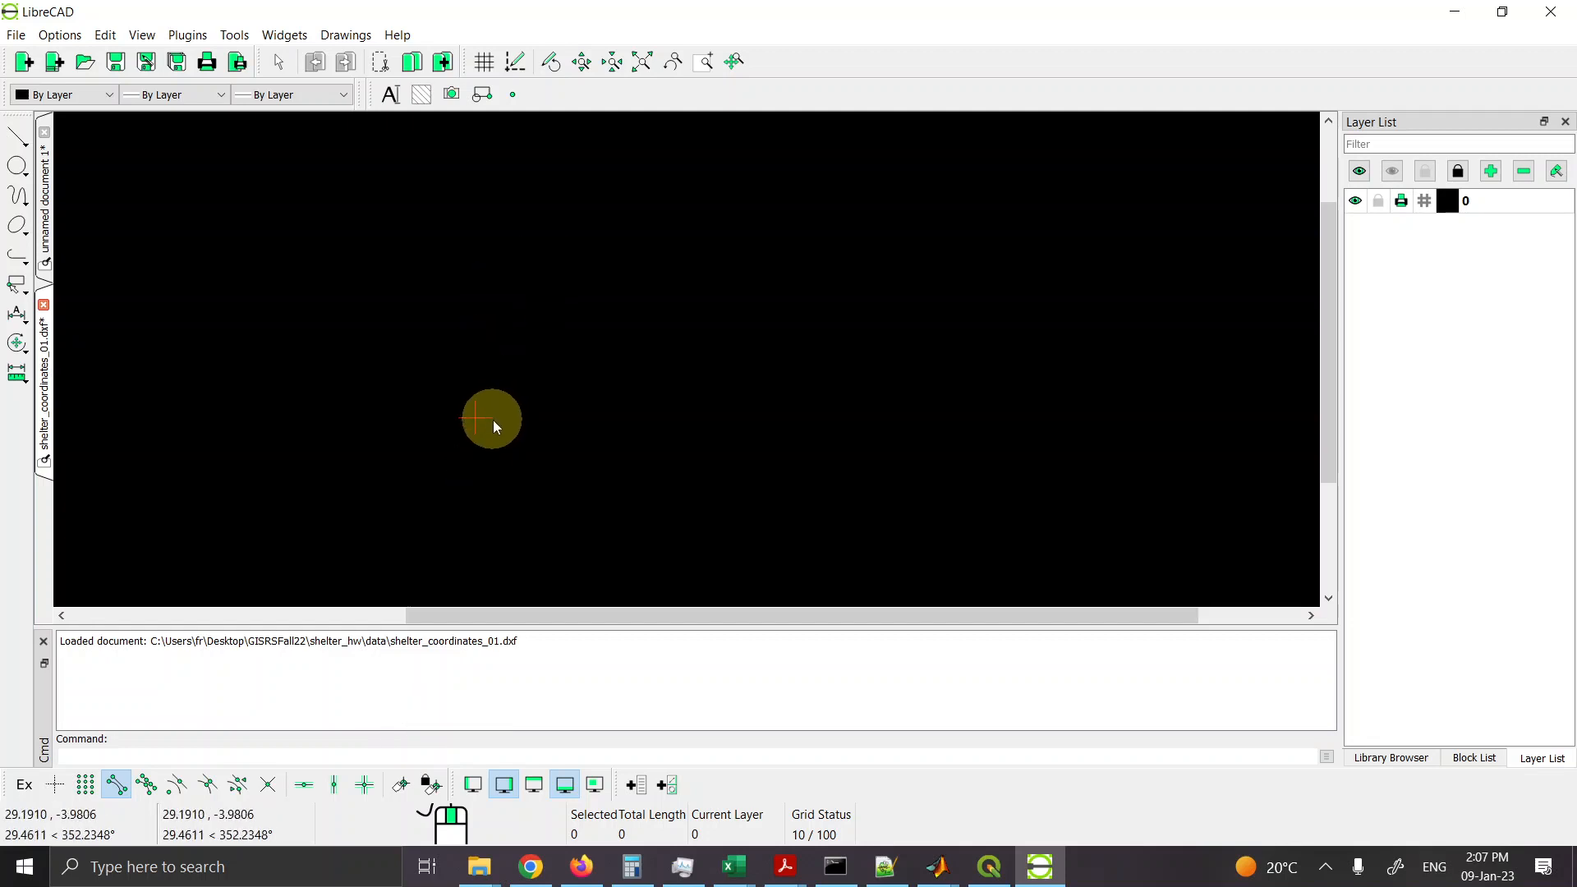
pyautogui.scroll(-10, 493, 419)
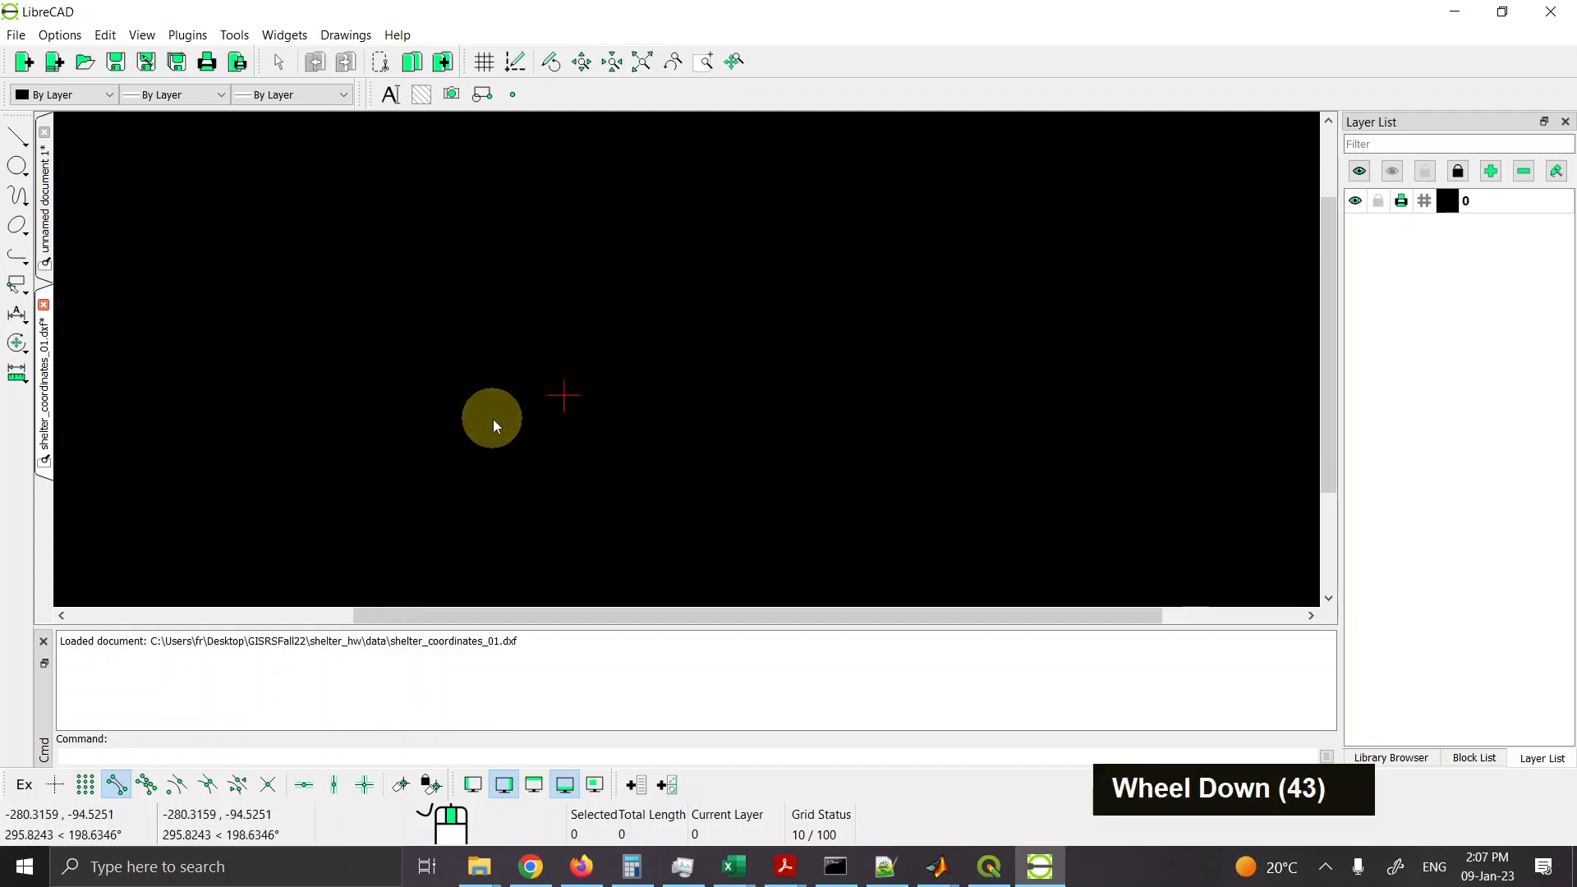
pyautogui.scroll(19, 493, 426)
pyautogui.scroll(-20, 493, 425)
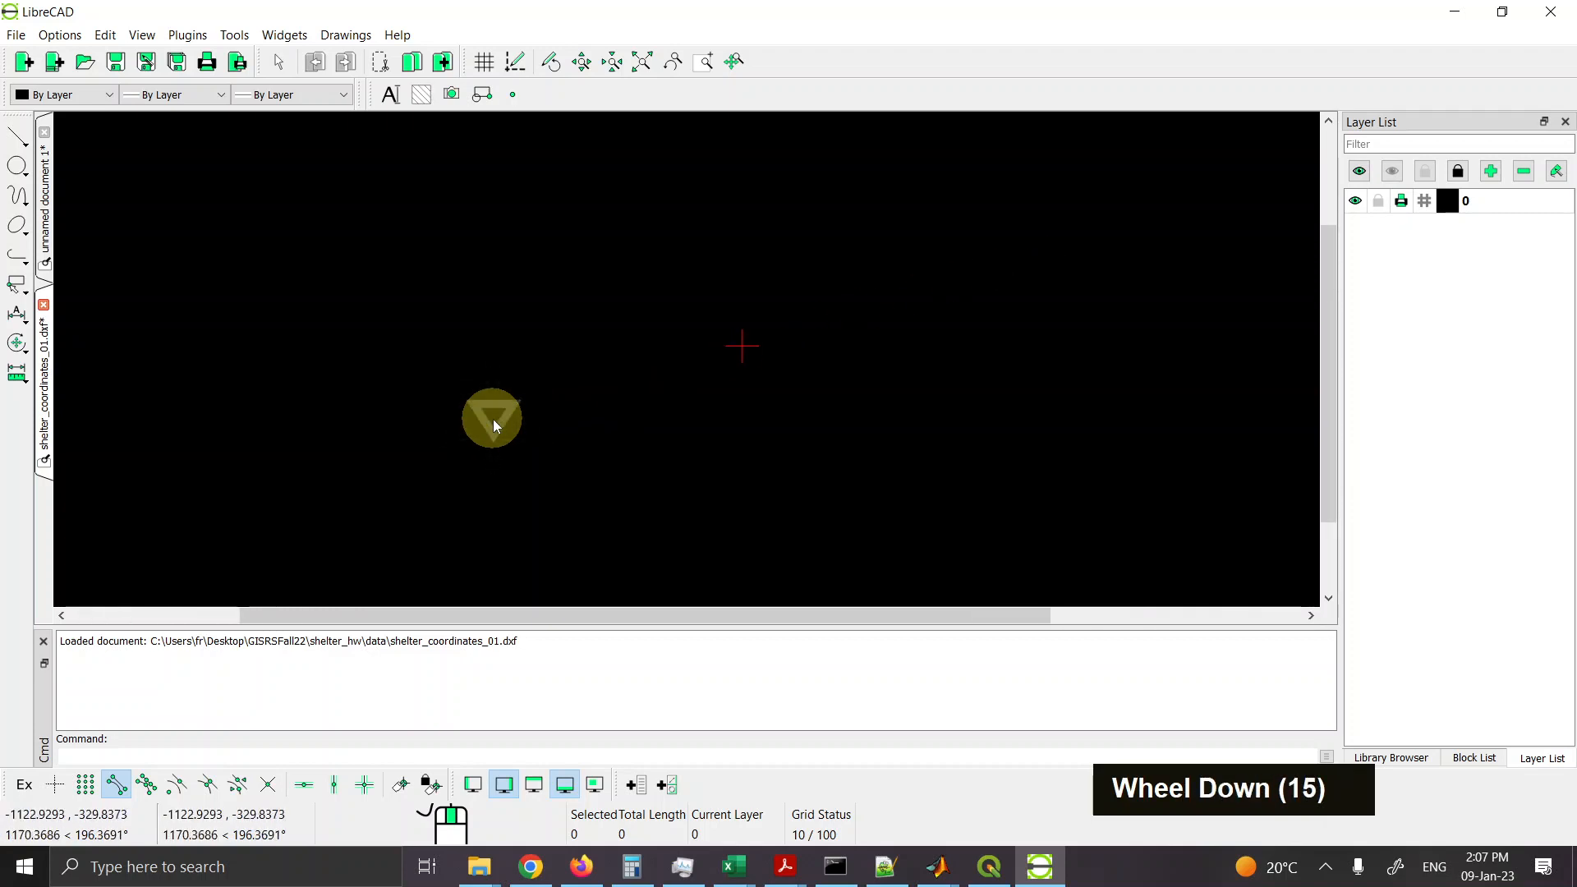
pyautogui.scroll(-20, 496, 426)
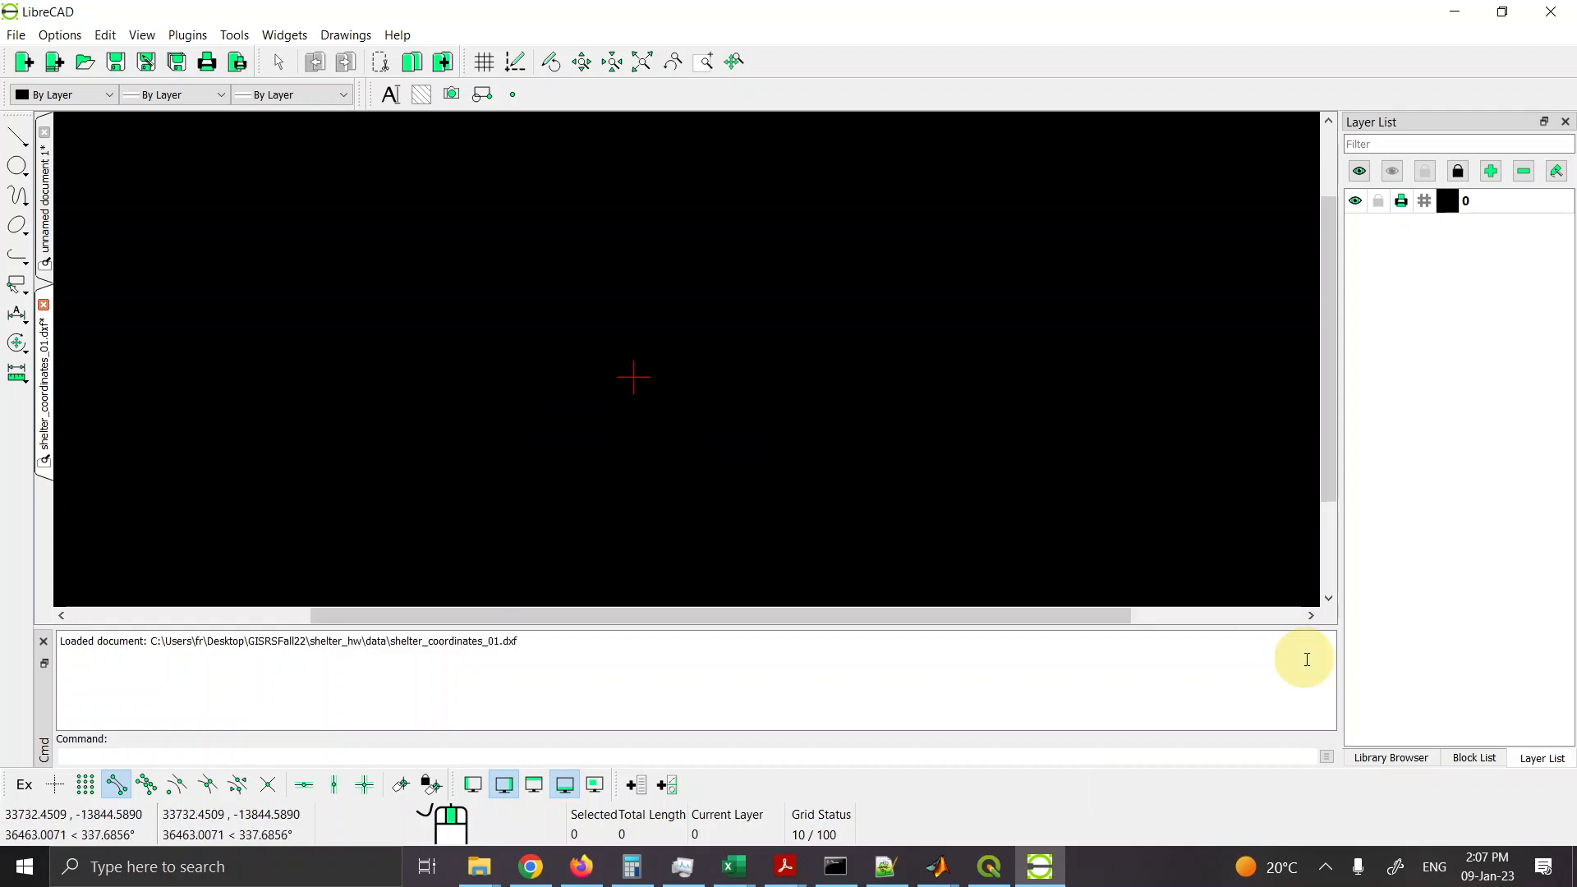
pyautogui.click(1420, 766)
pyautogui.click(1527, 761)
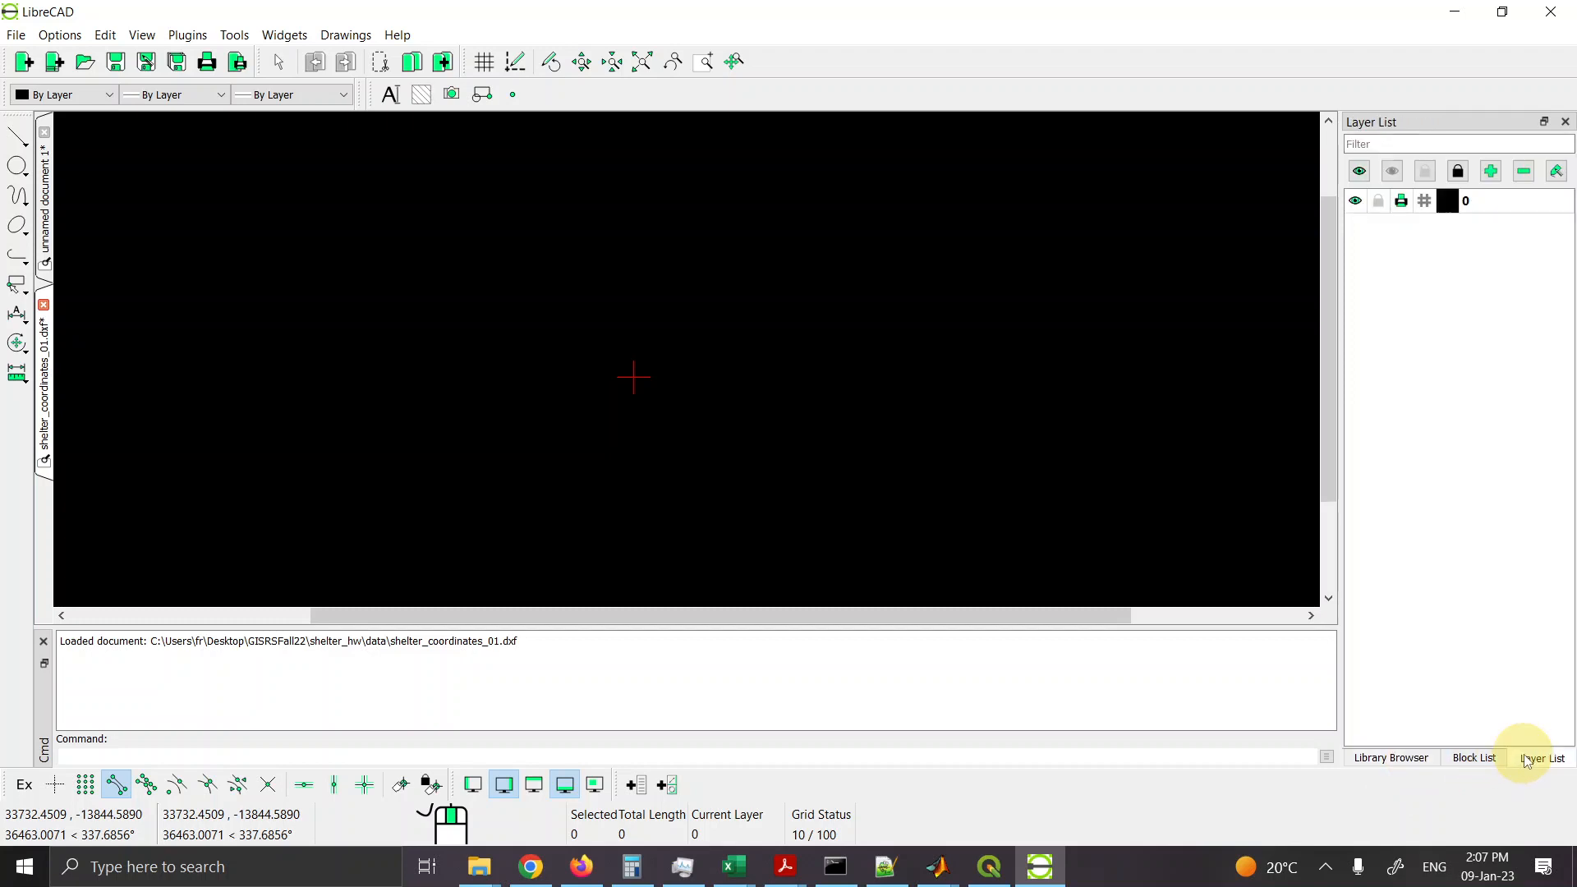
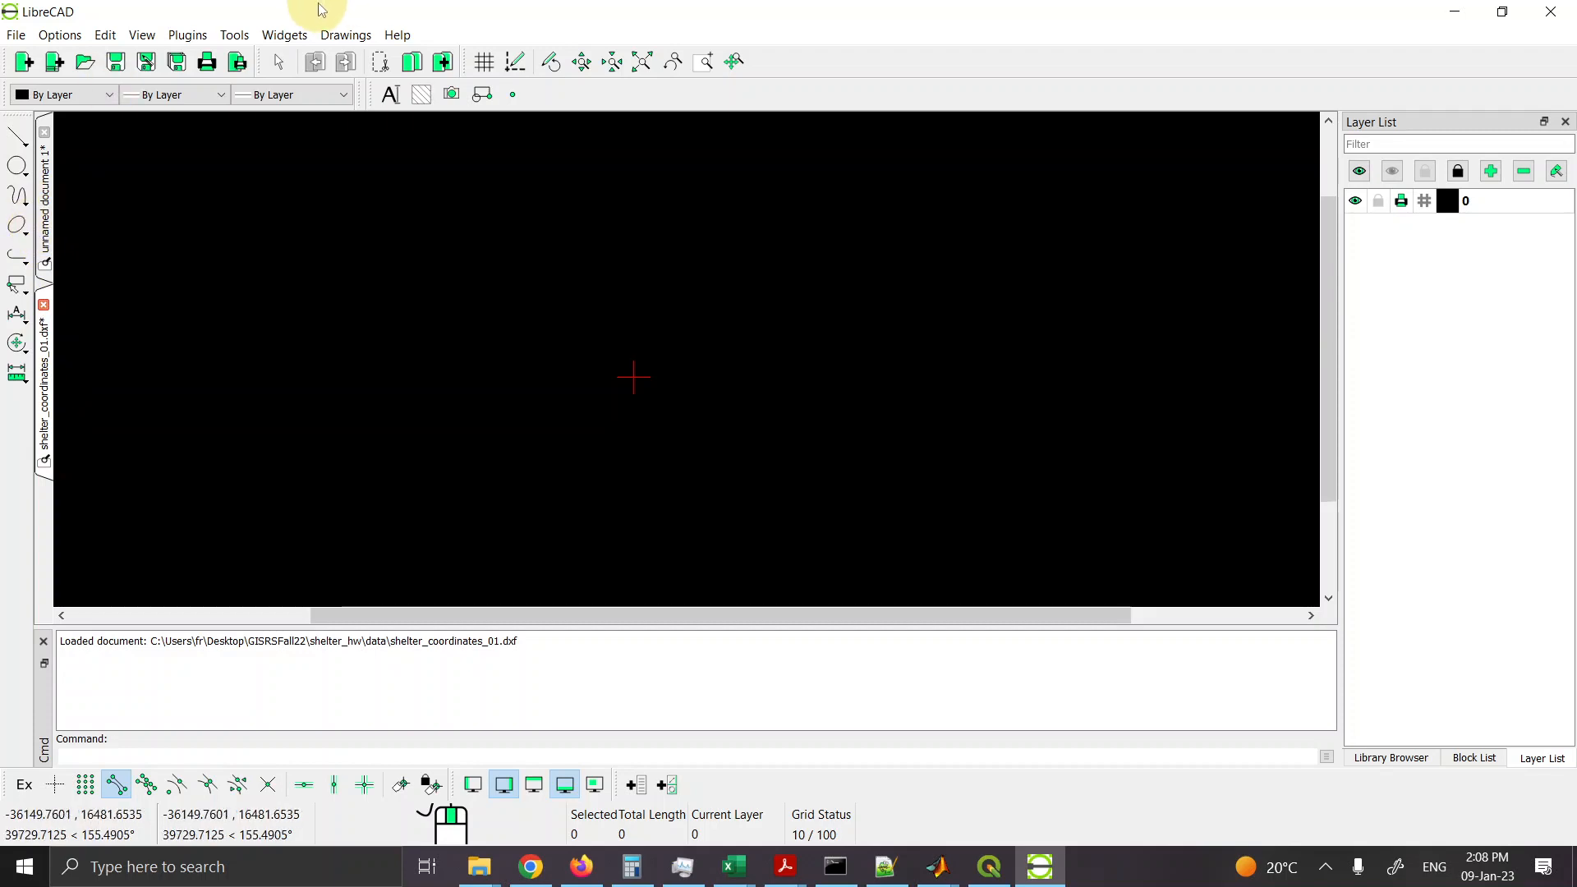
# Step: Take the LibreCAD window out of its maximized state and enlarge it to cover most of the screen
pyautogui.moveTo(327, 10); pyautogui.dragTo(418, 19)
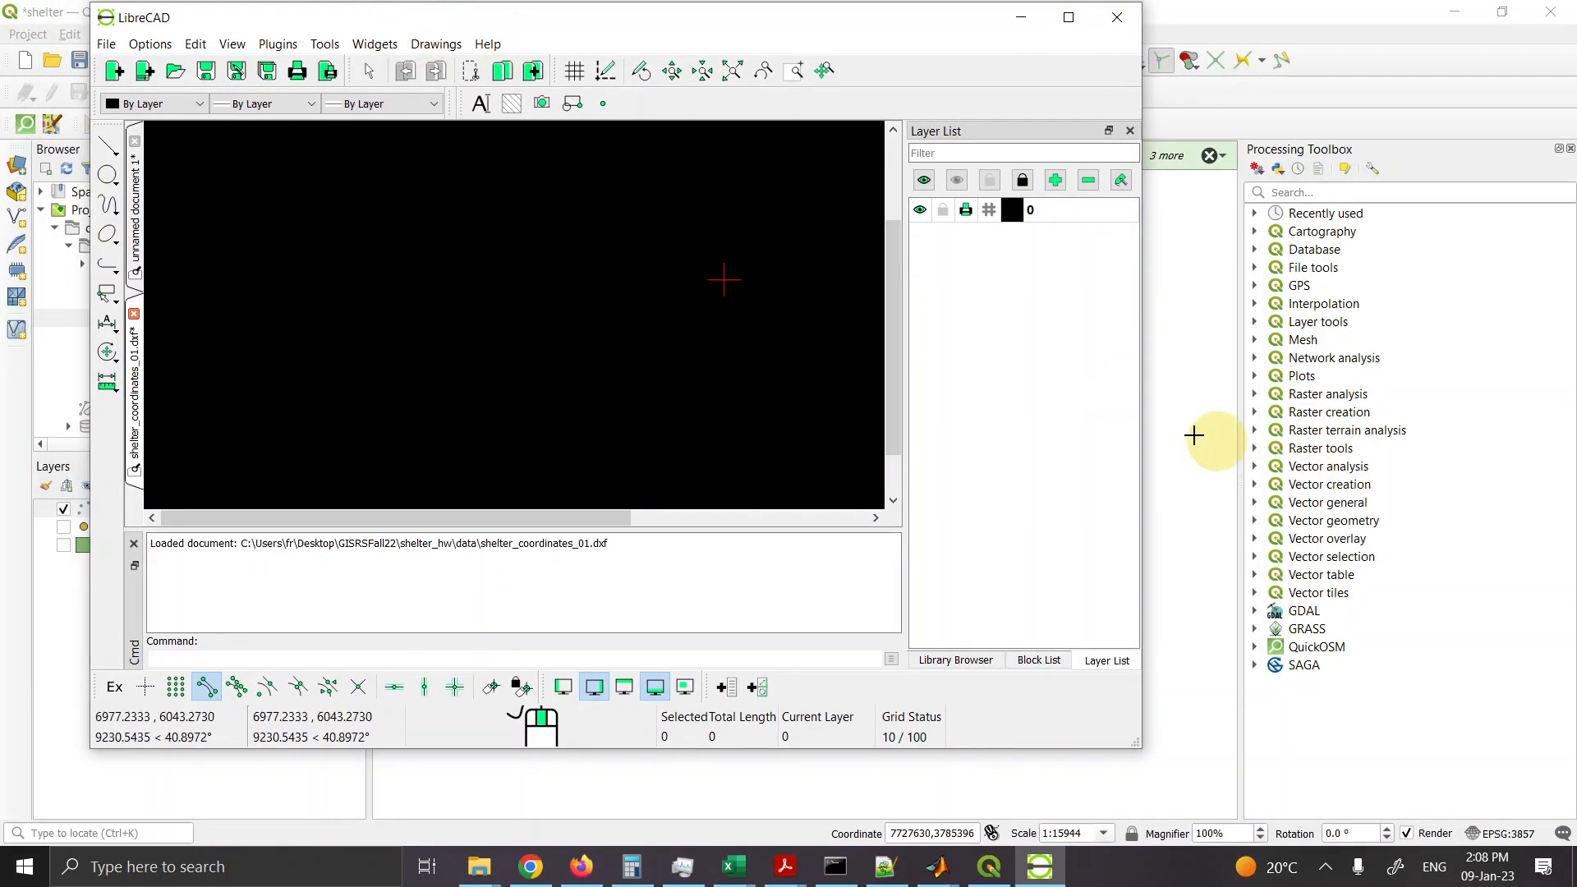
pyautogui.moveTo(1142, 408); pyautogui.dragTo(1576, 465)
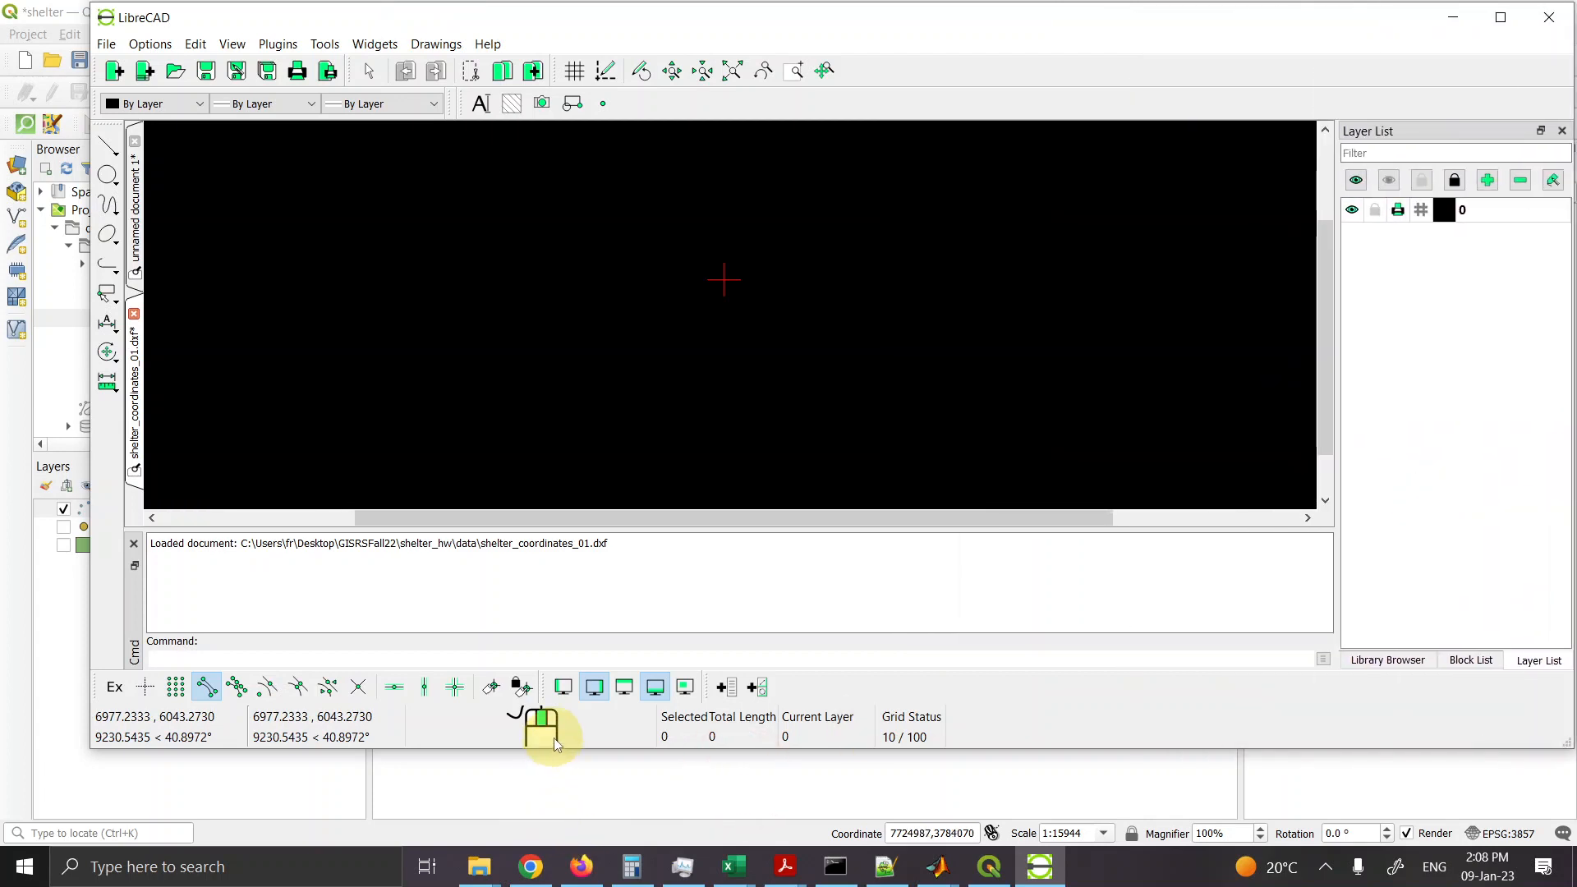
pyautogui.moveTo(554, 748); pyautogui.dragTo(559, 844)
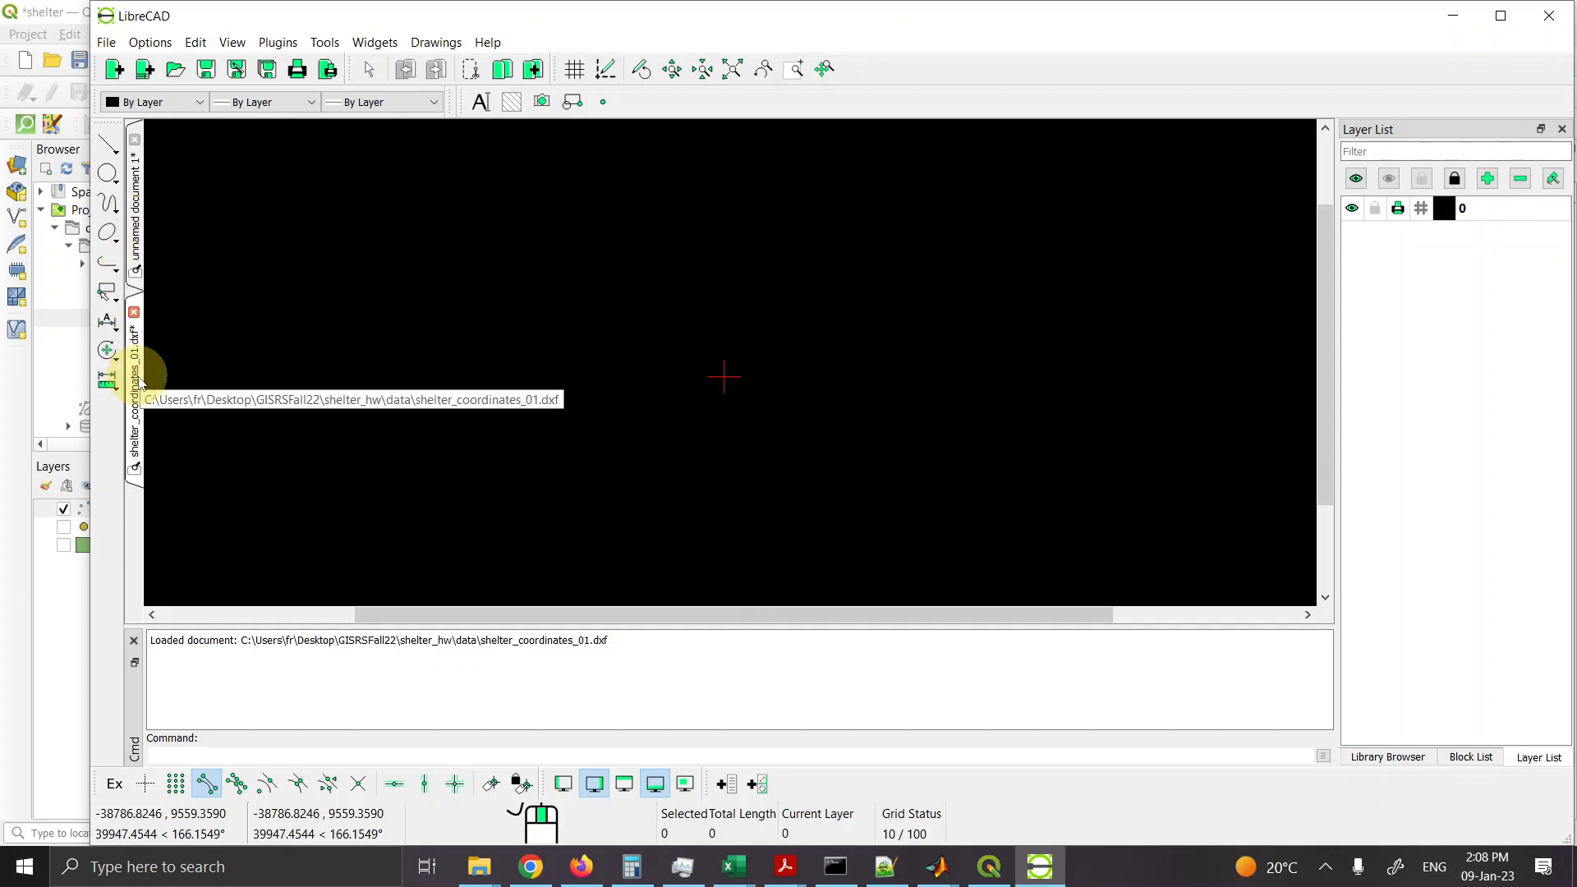
# Step: Close the unnamed document without saving, leaving only shelter_coordinates_01.dxf open
pyautogui.click(136, 246)
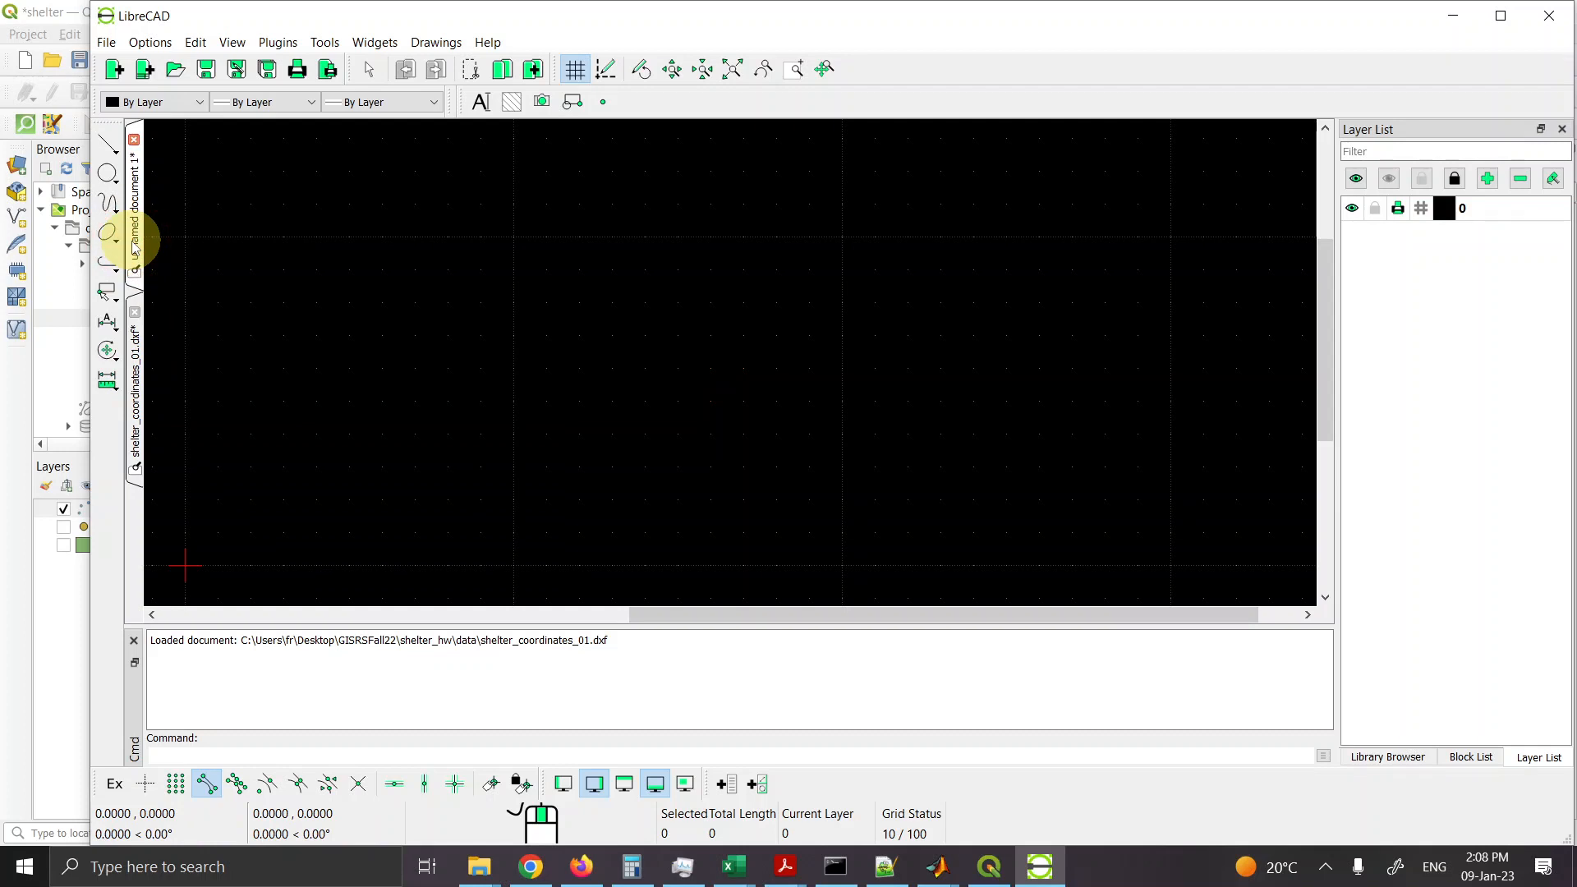
pyautogui.click(134, 141)
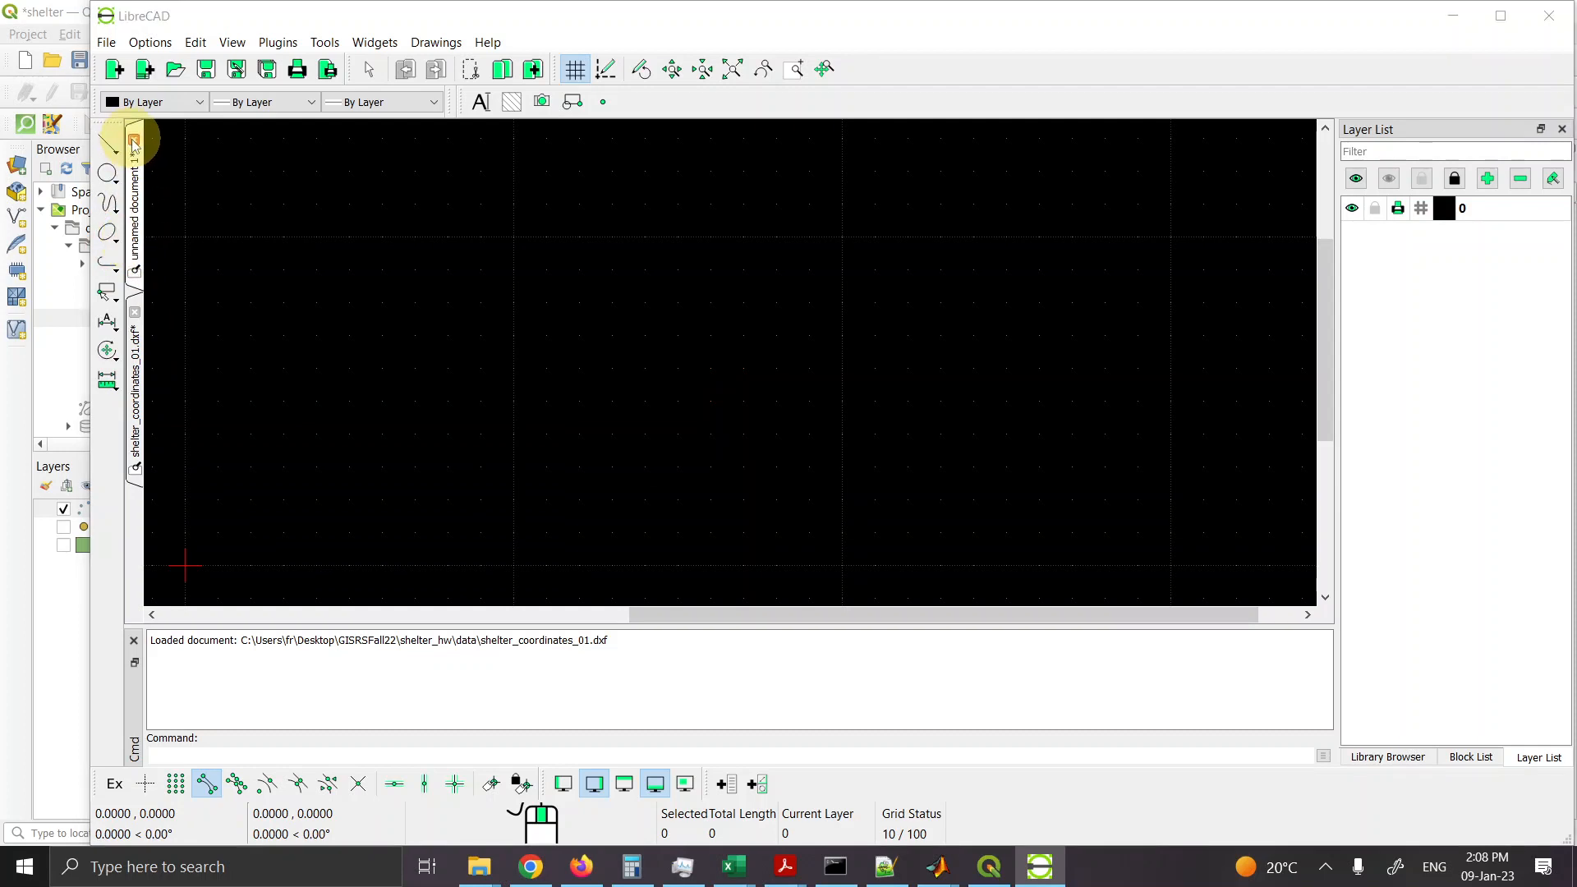
pyautogui.click(832, 461)
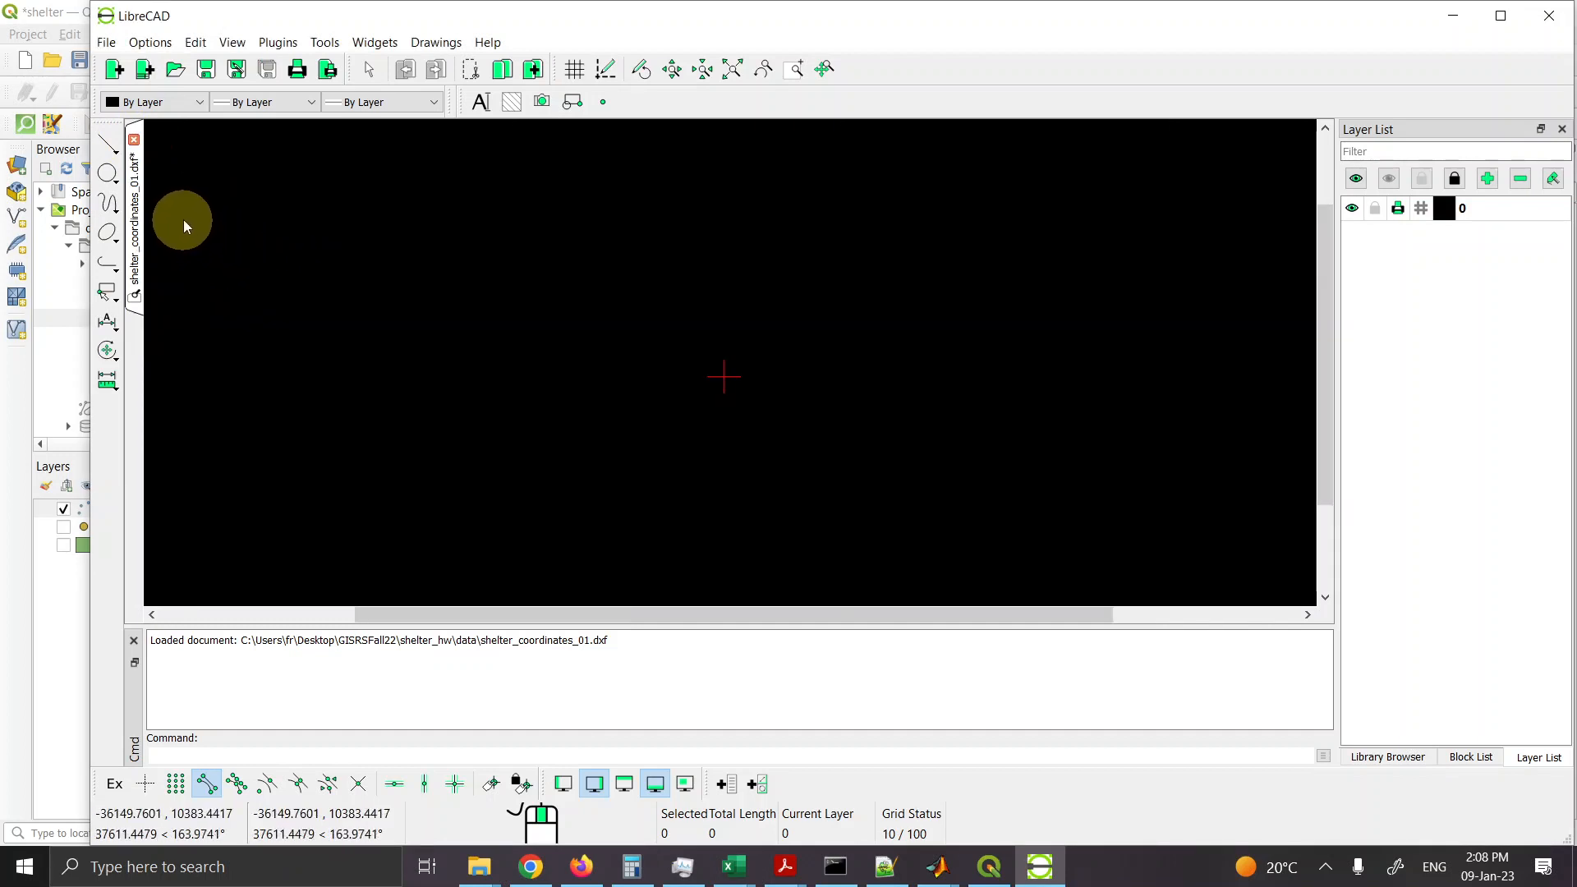
# Step: Fit the view to shelter_coordinates_01.dxf and look for its points by zooming in and out
pyautogui.click(133, 213)
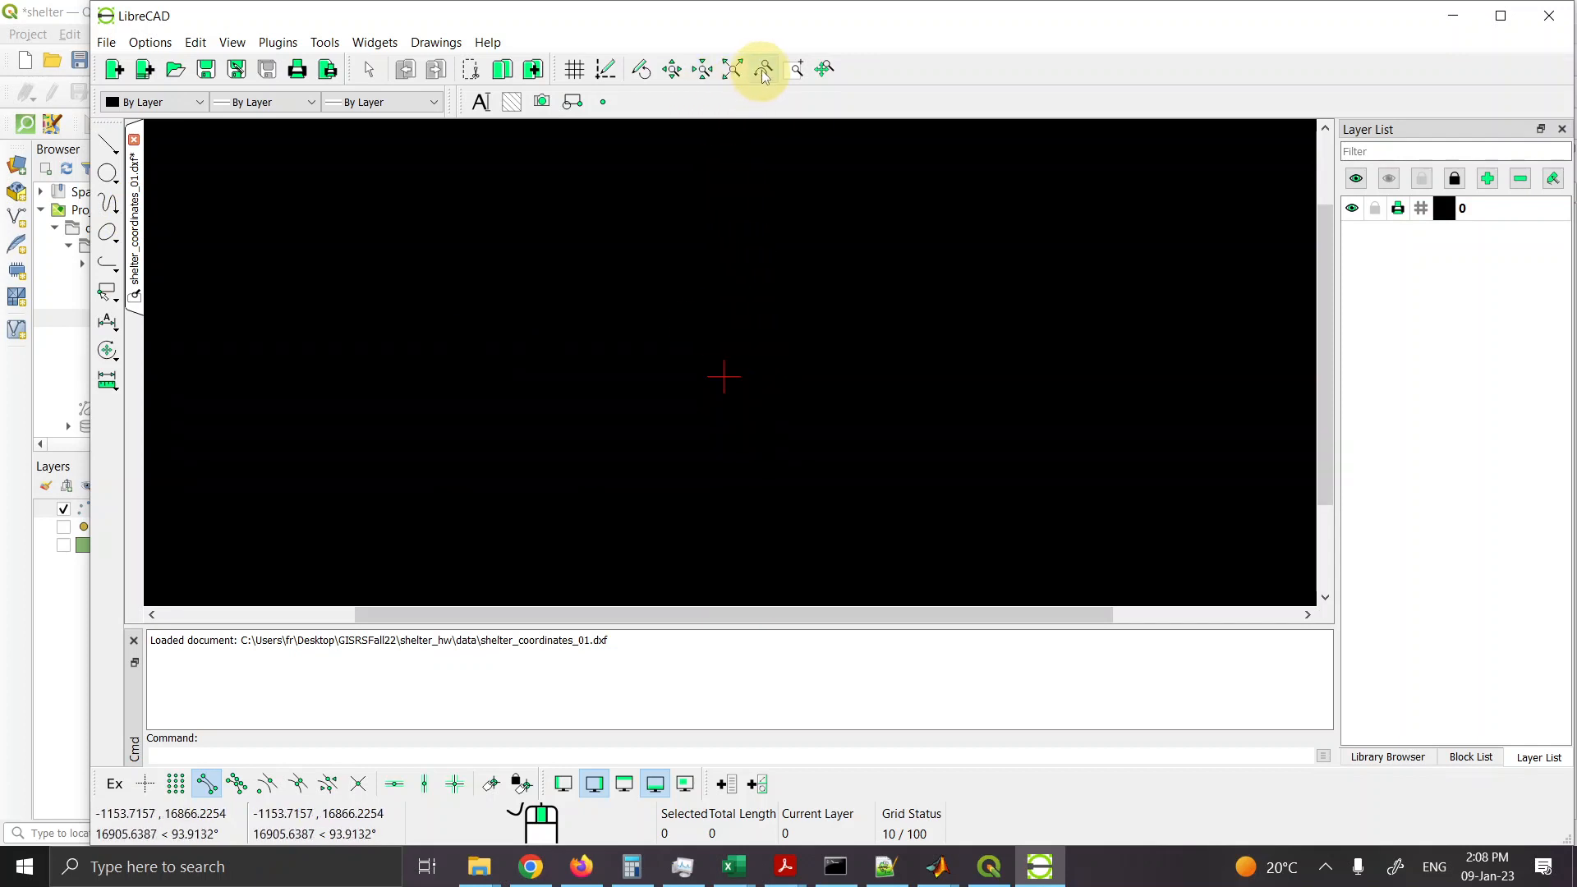
pyautogui.click(734, 71)
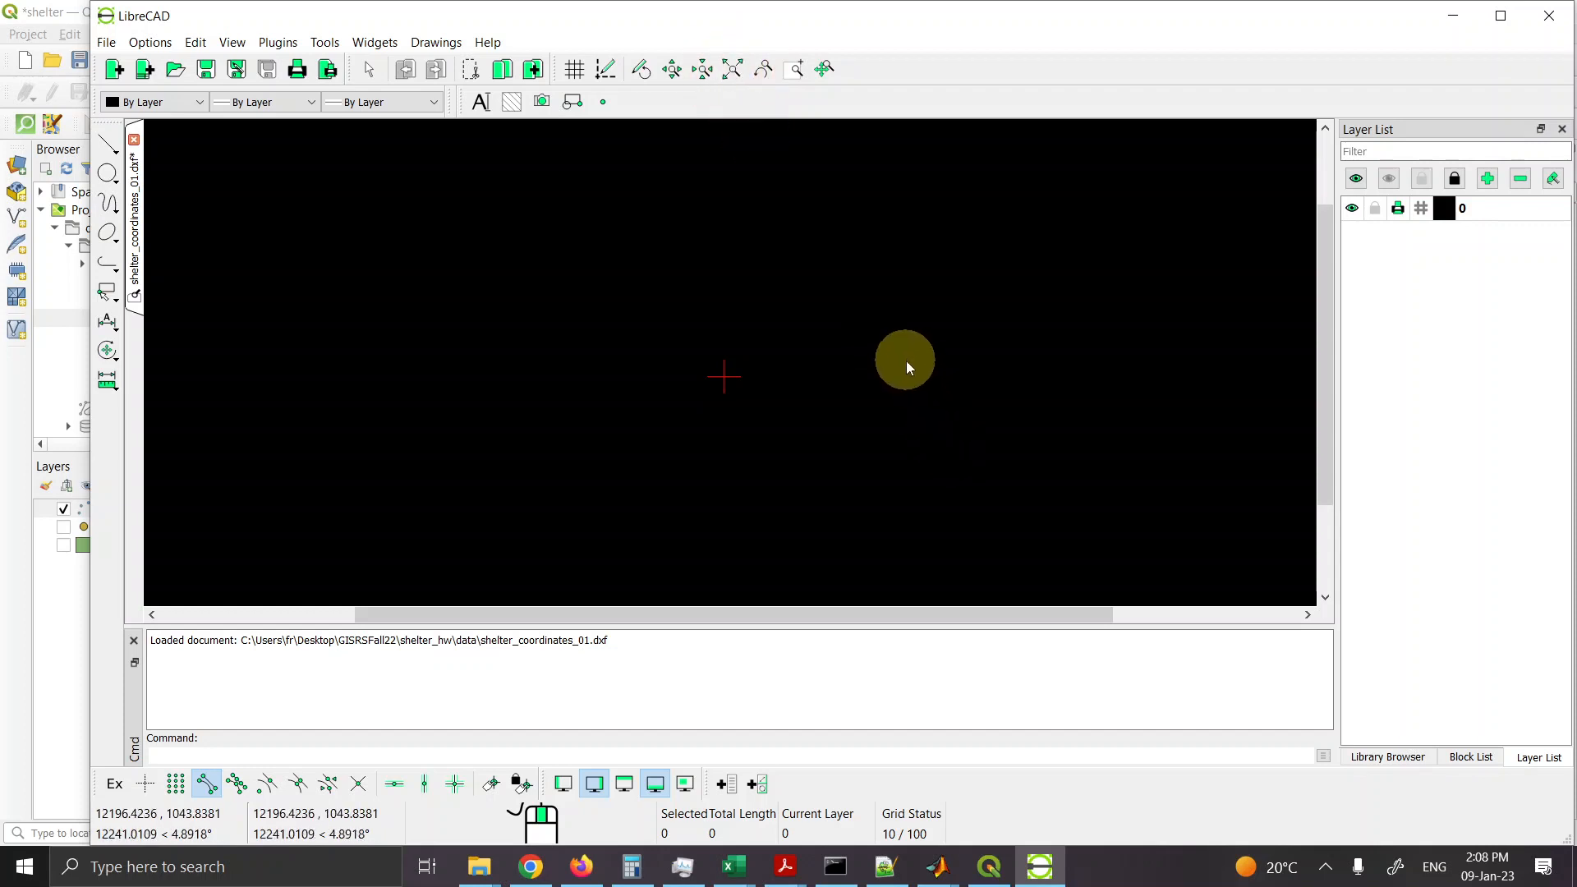
pyautogui.scroll(-5, 907, 365)
pyautogui.scroll(10, 907, 367)
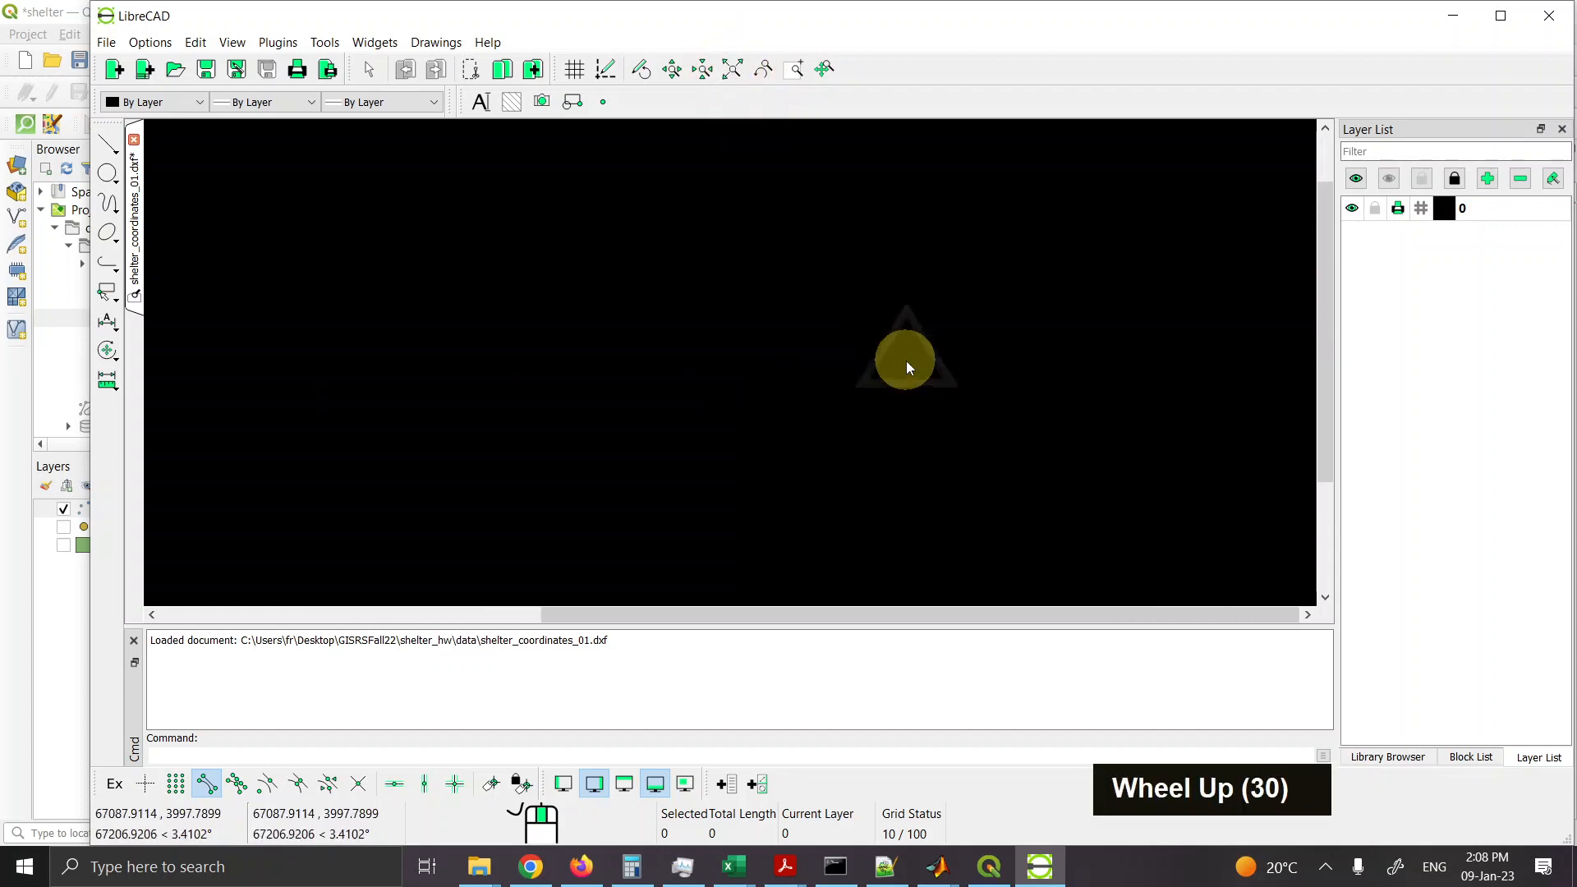
pyautogui.scroll(-4, 907, 367)
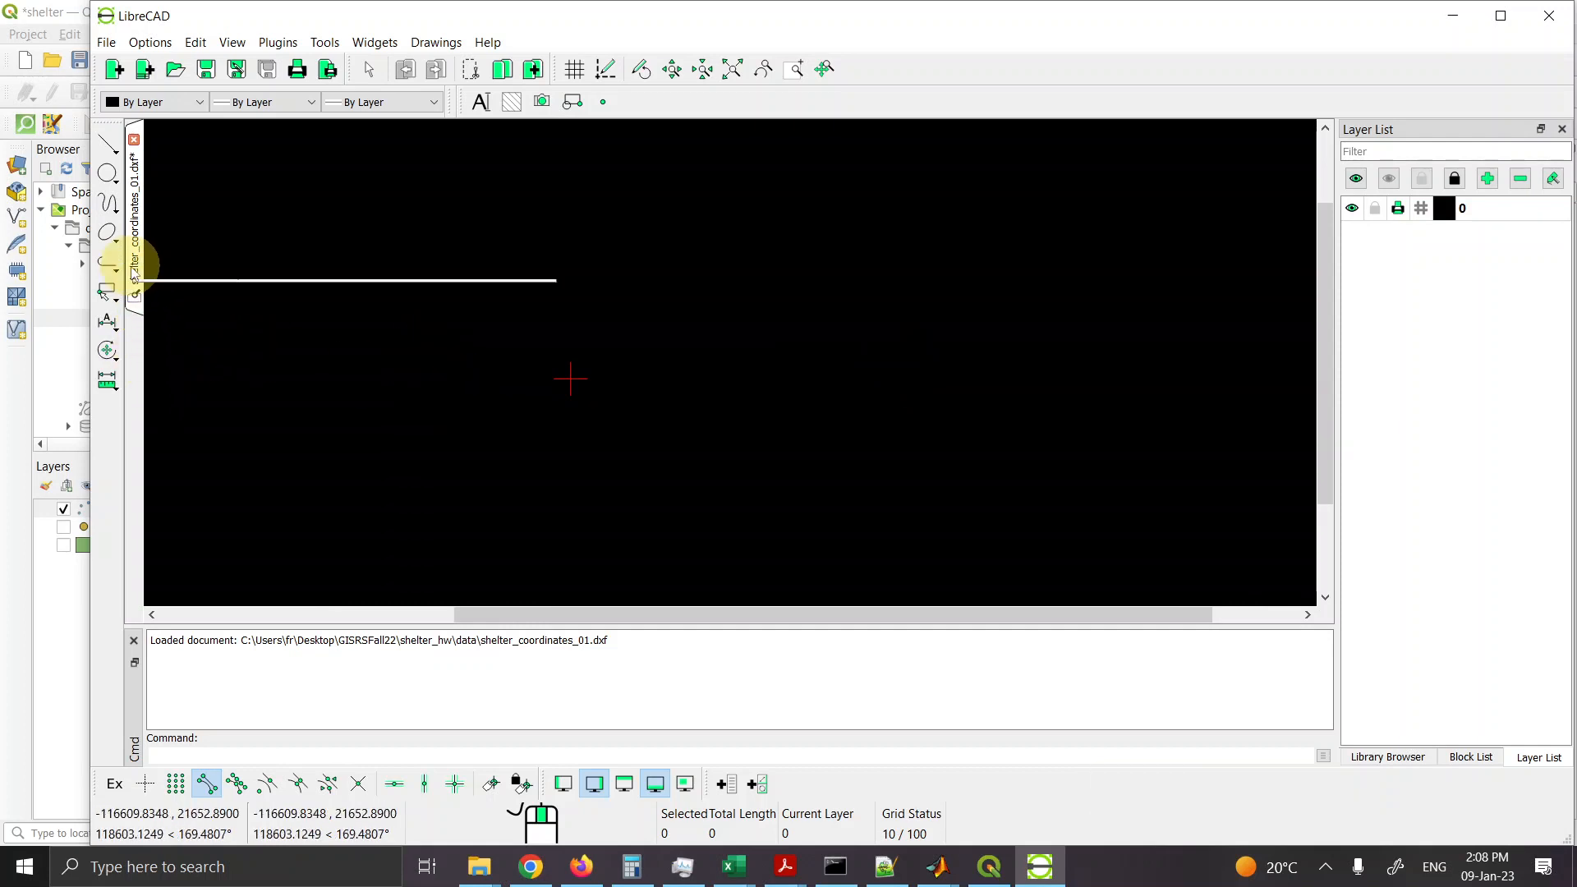
# Step: Close shelter_coordinates_01.dxf without saving its changes
pyautogui.click(134, 141)
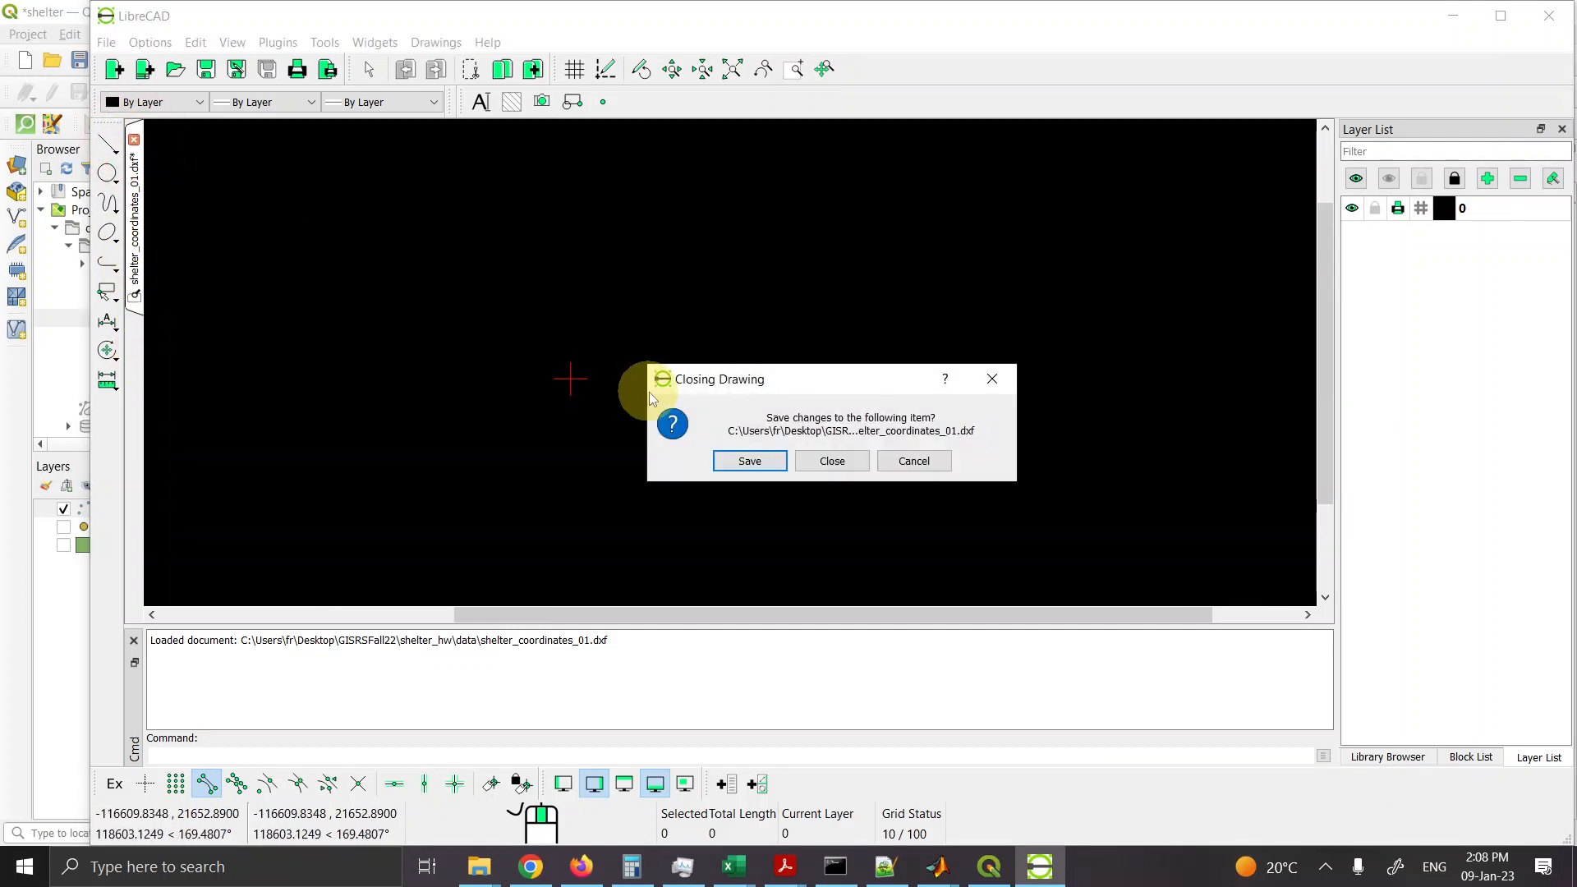
pyautogui.click(830, 462)
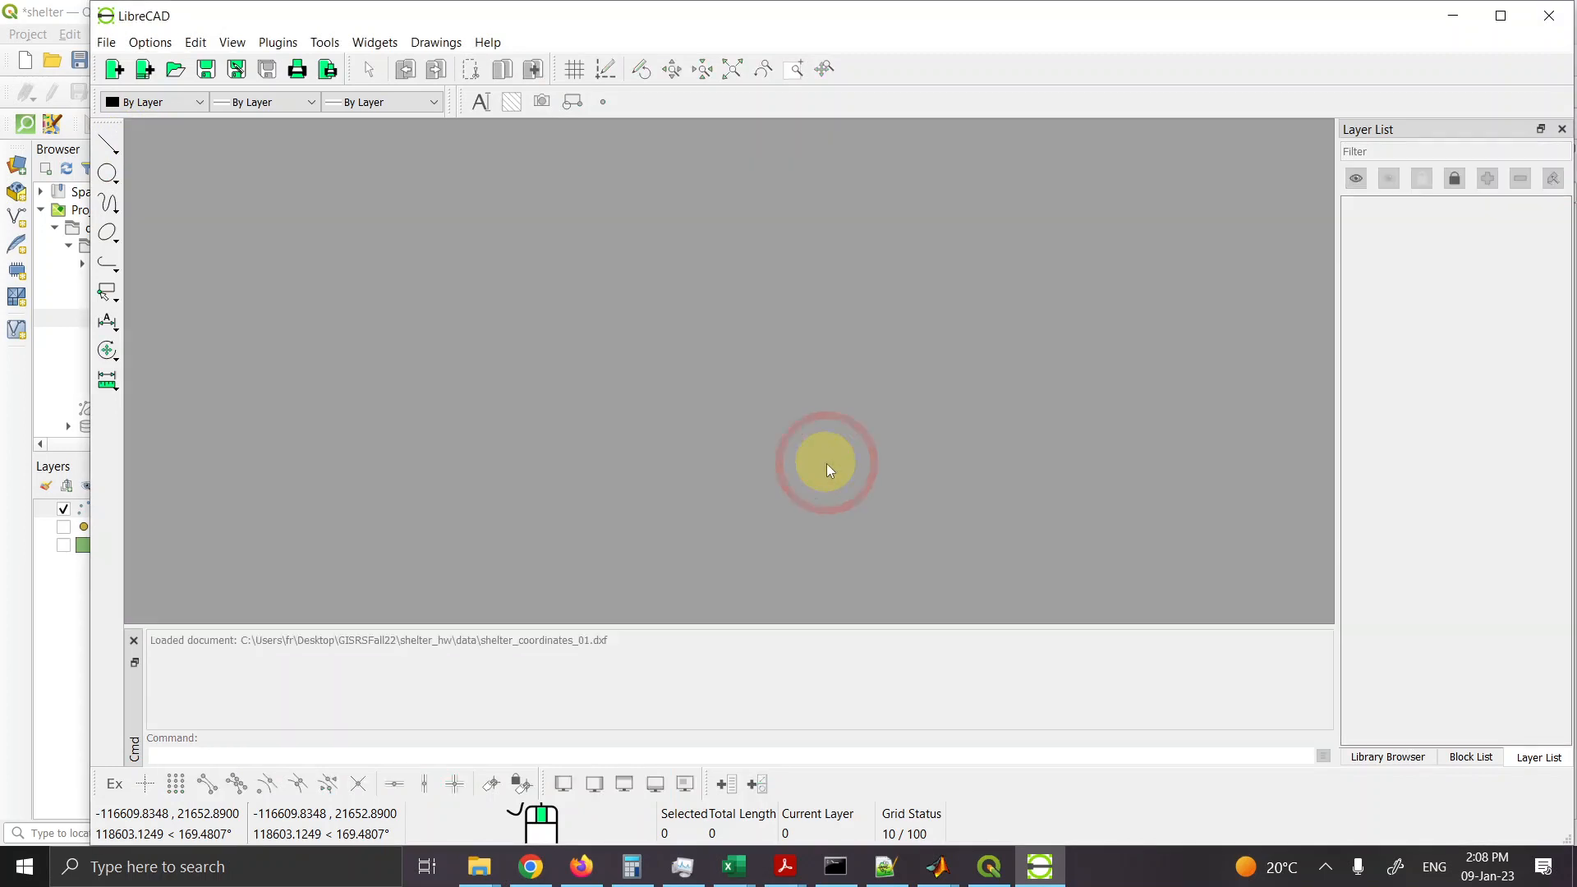
pyautogui.click(107, 42)
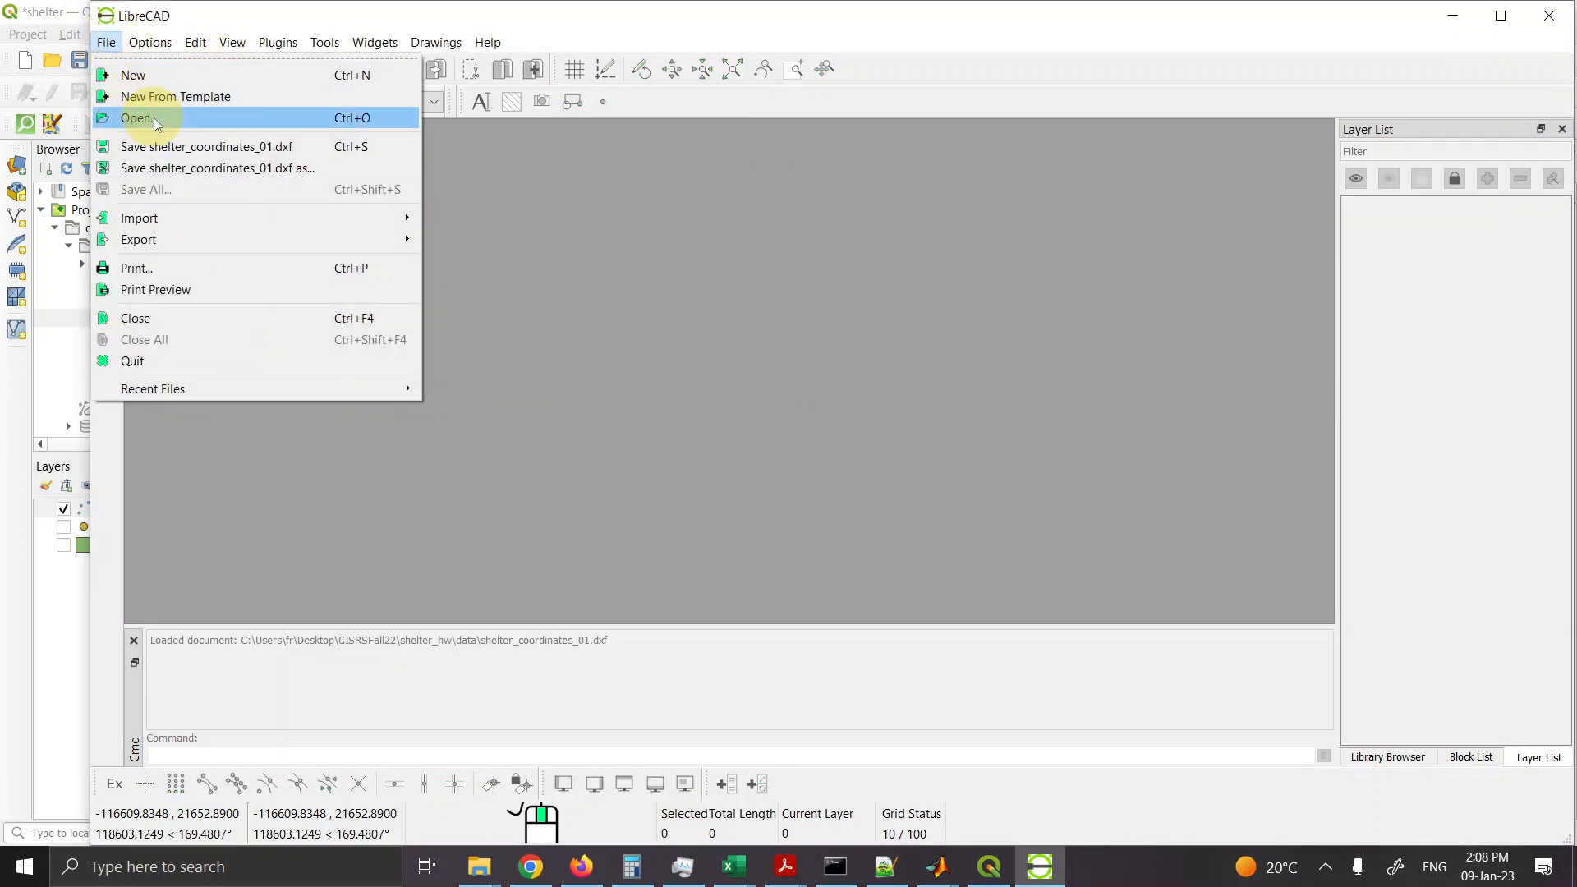
pyautogui.moveTo(244, 220)
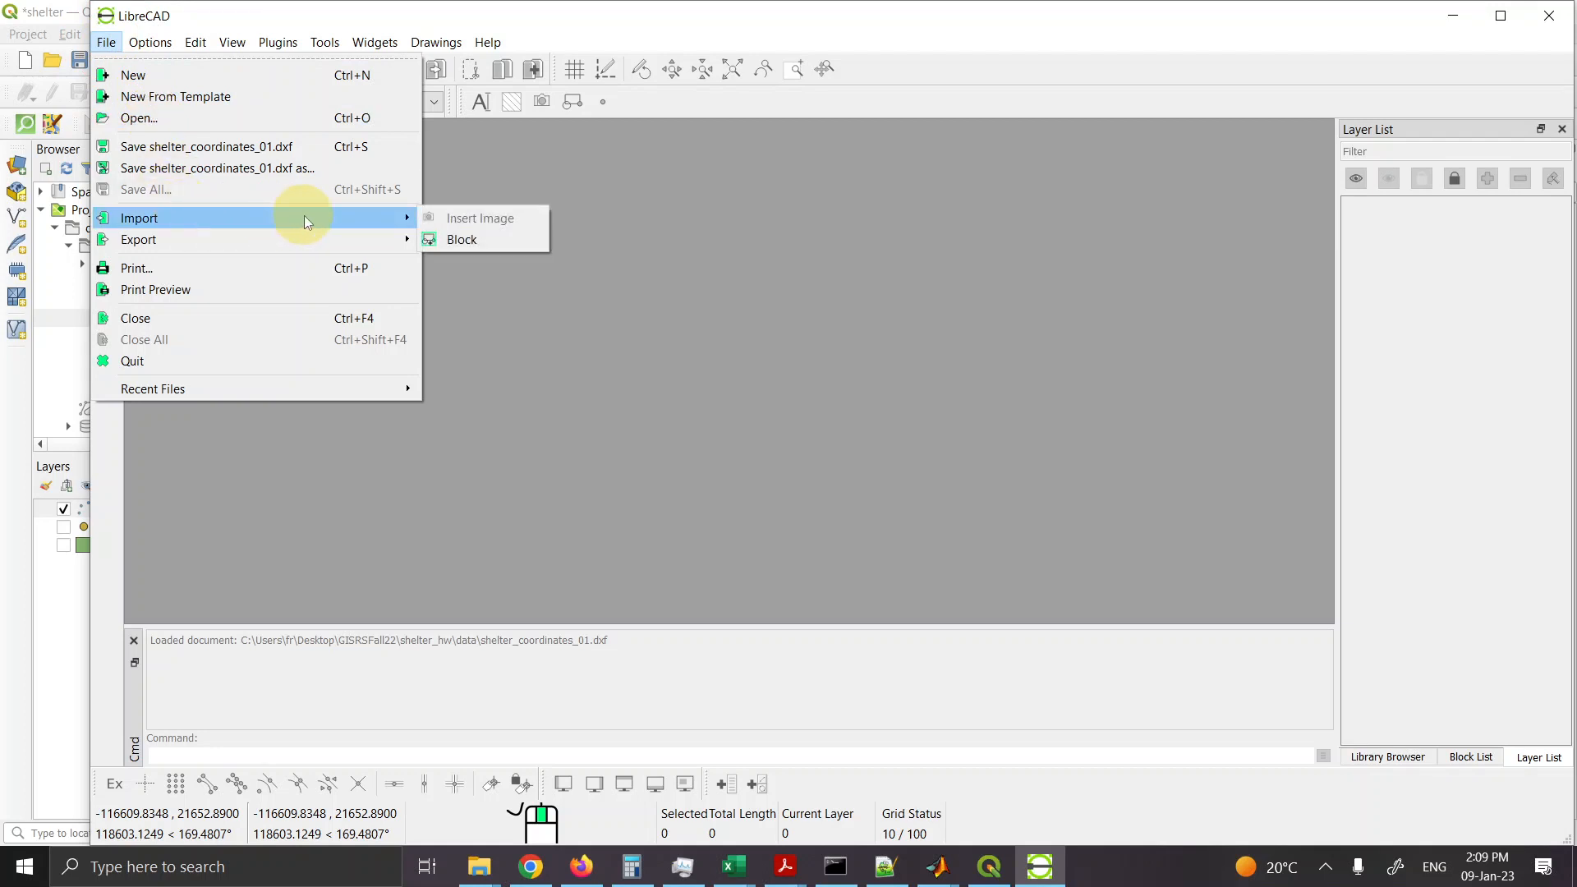
pyautogui.moveTo(312, 238)
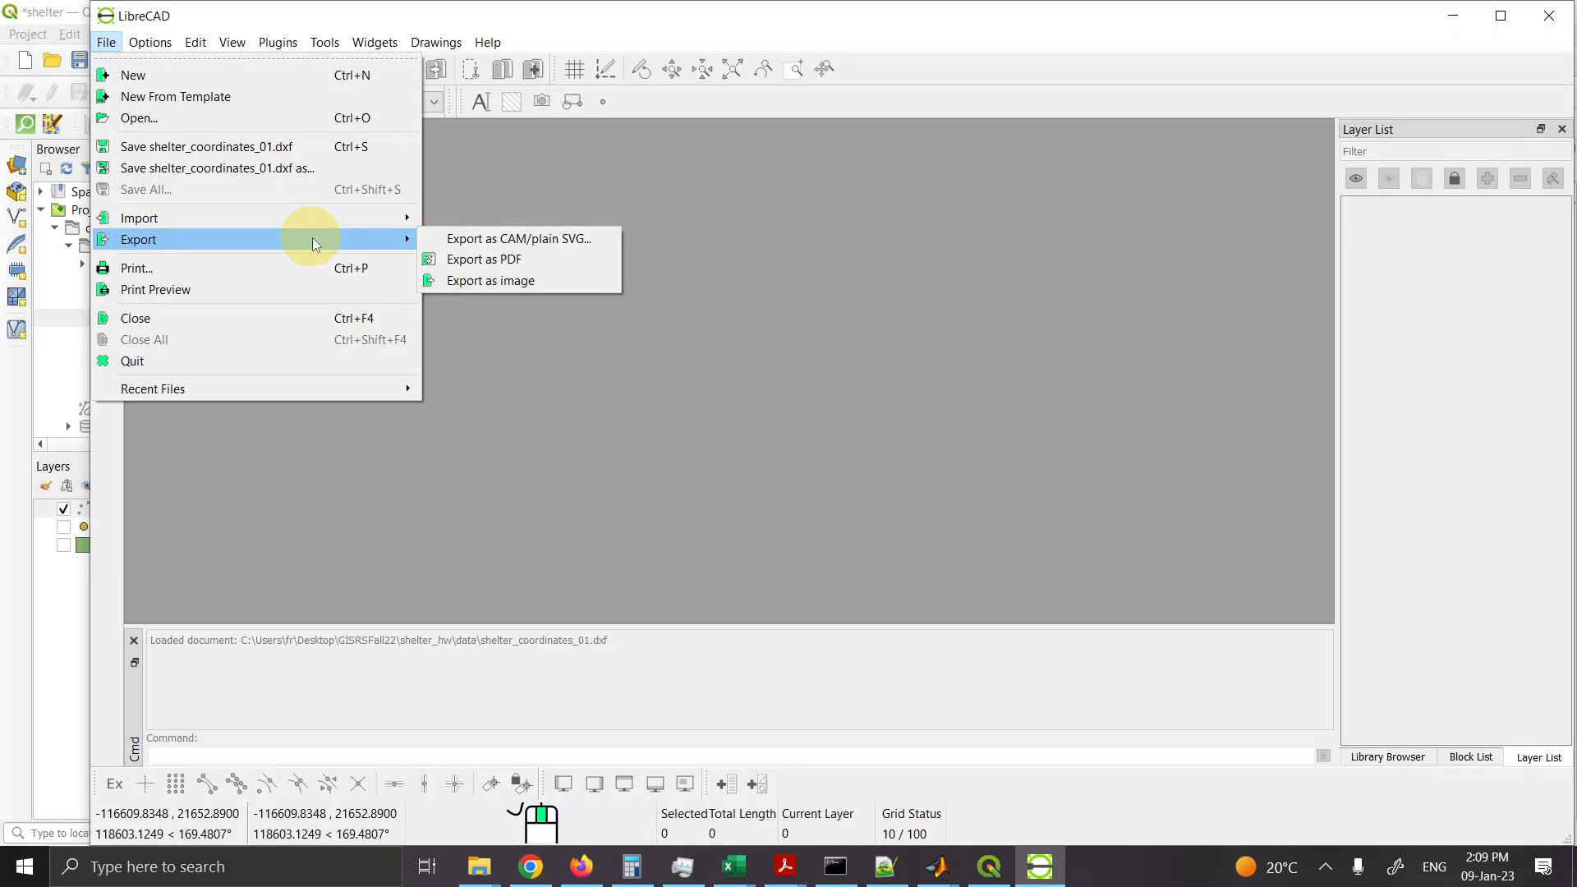
pyautogui.click(457, 239)
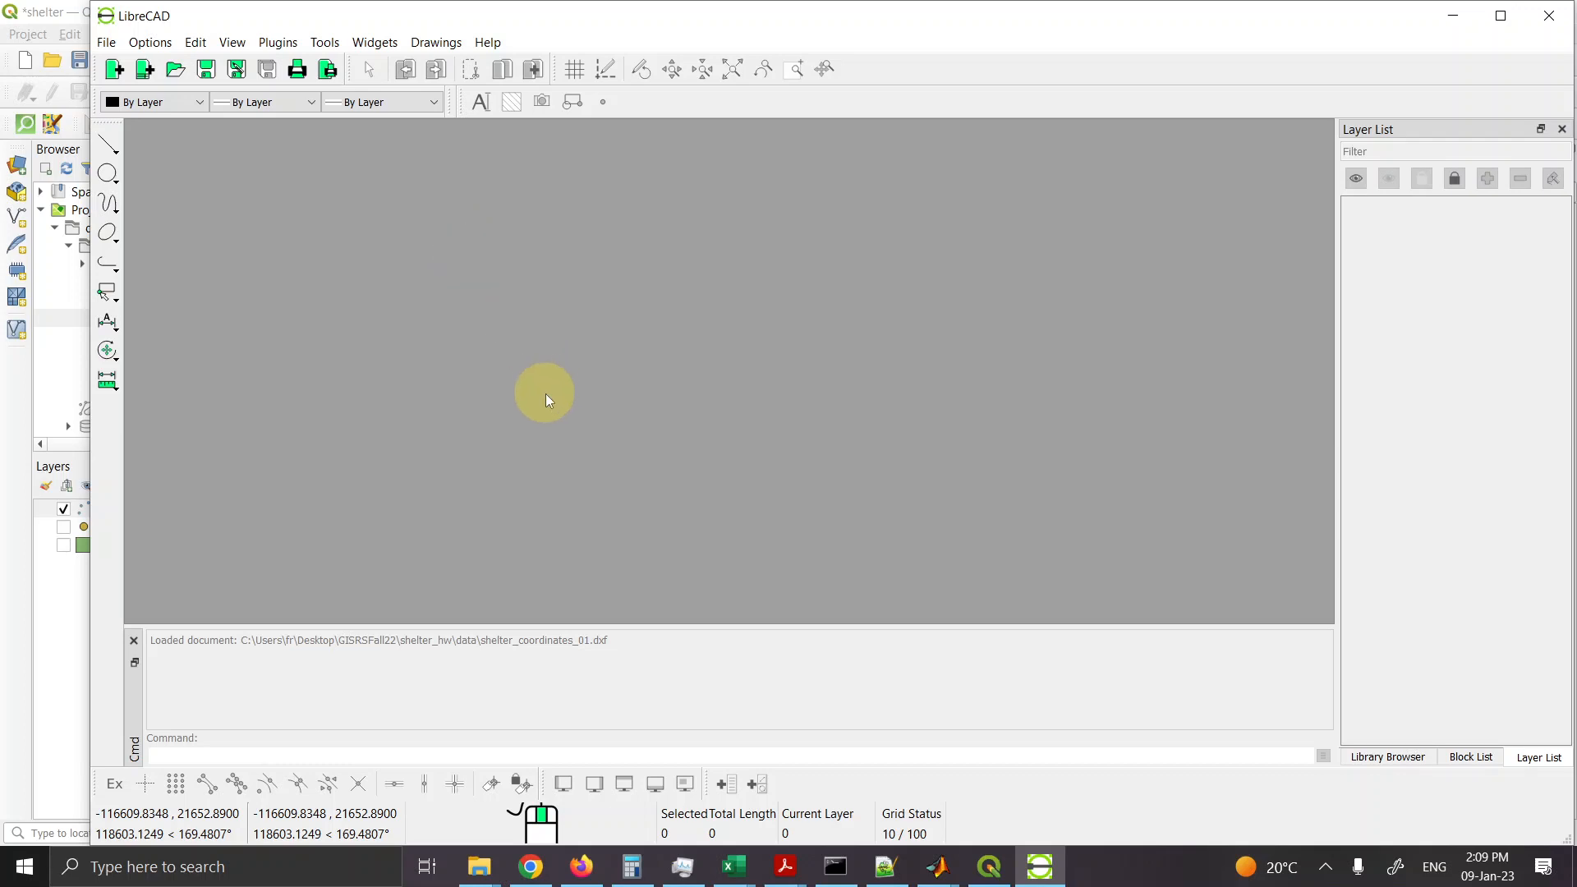
# Step: Reopen shelter_coordinates_01.dxf from the data folder with the file type set to Drawing Exchange (*.dxf)
pyautogui.click(108, 48)
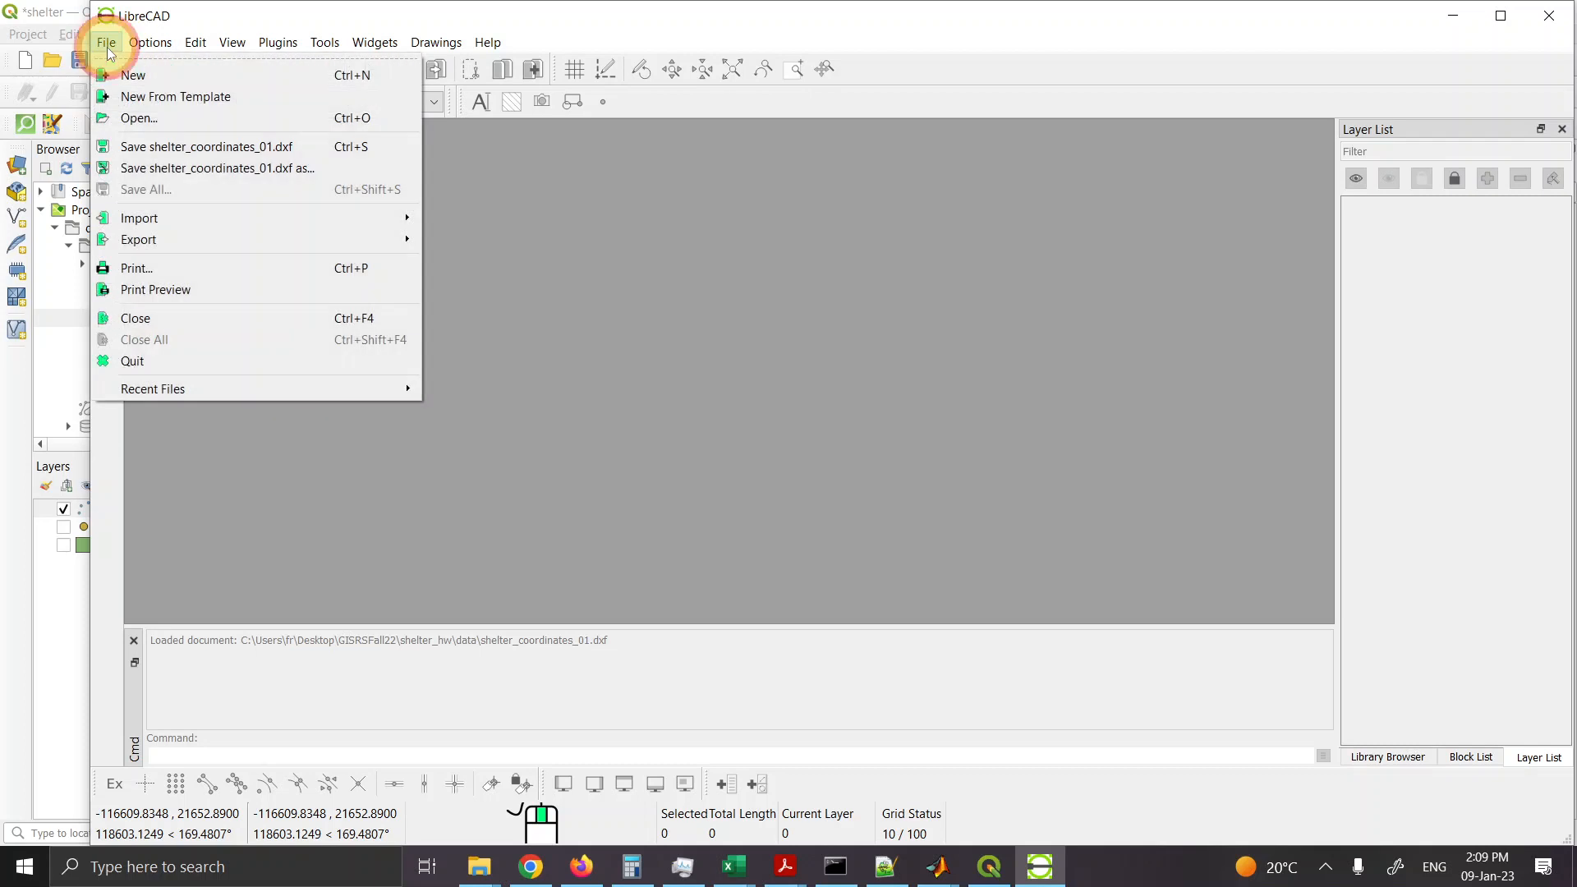
pyautogui.click(190, 121)
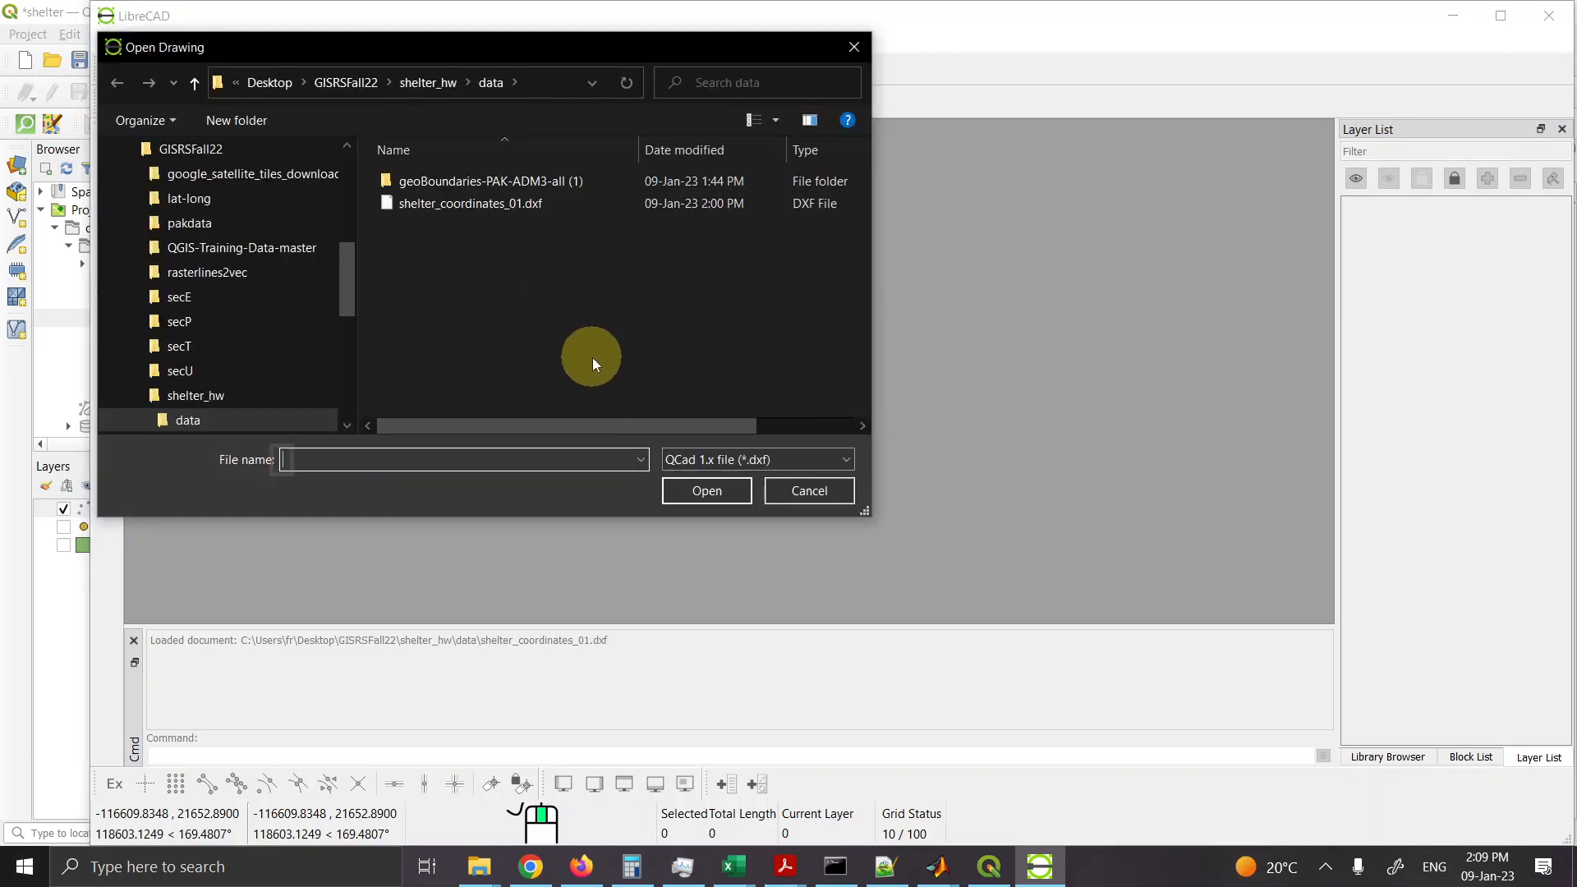
pyautogui.click(818, 465)
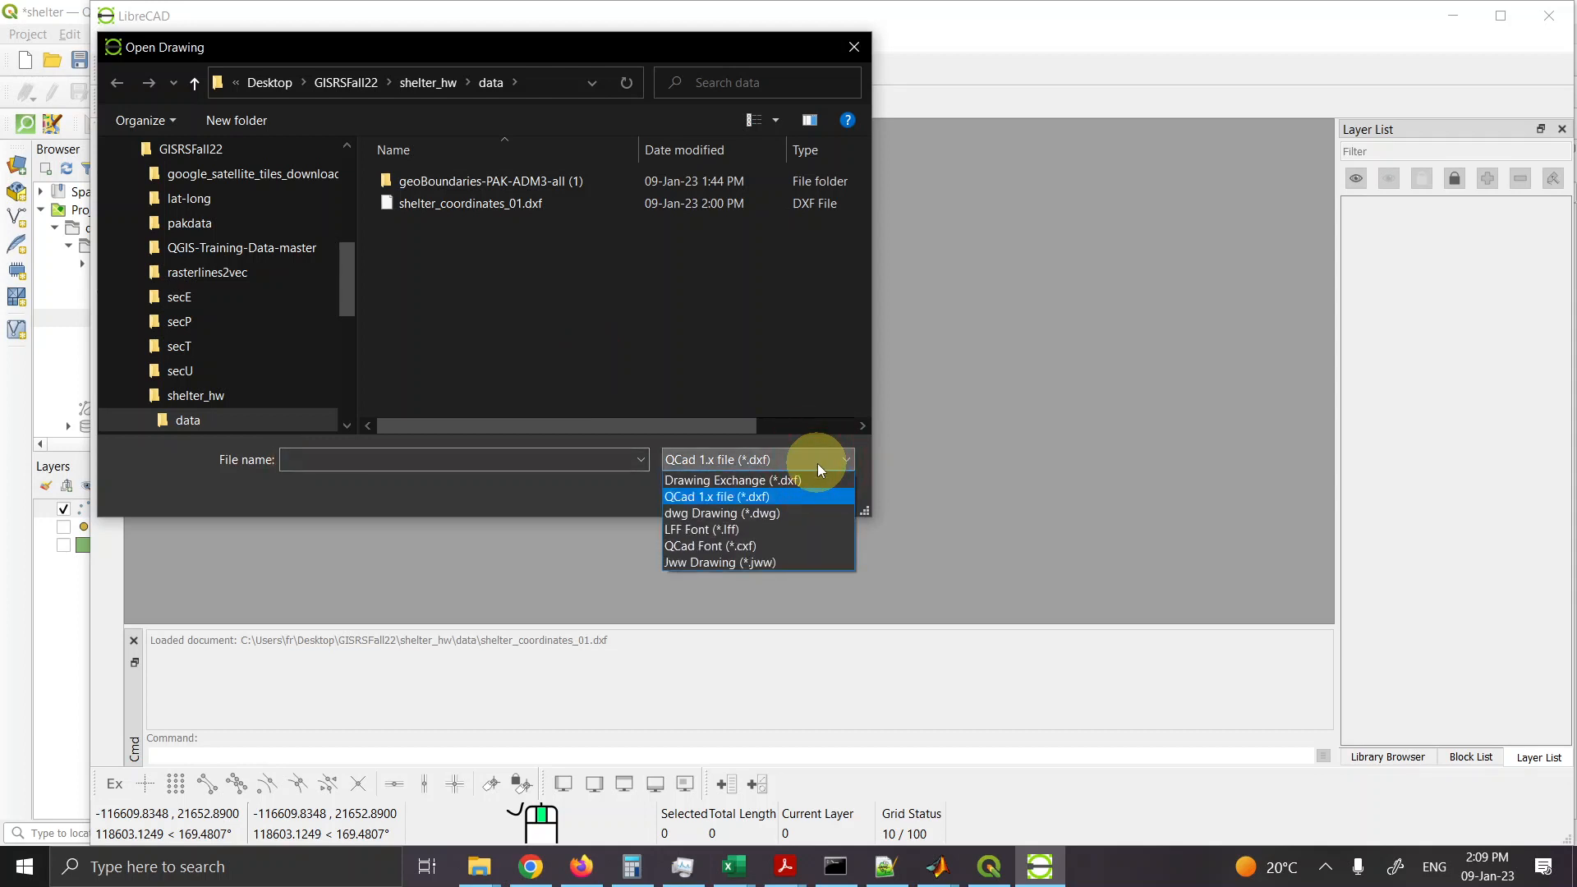
pyautogui.click(730, 485)
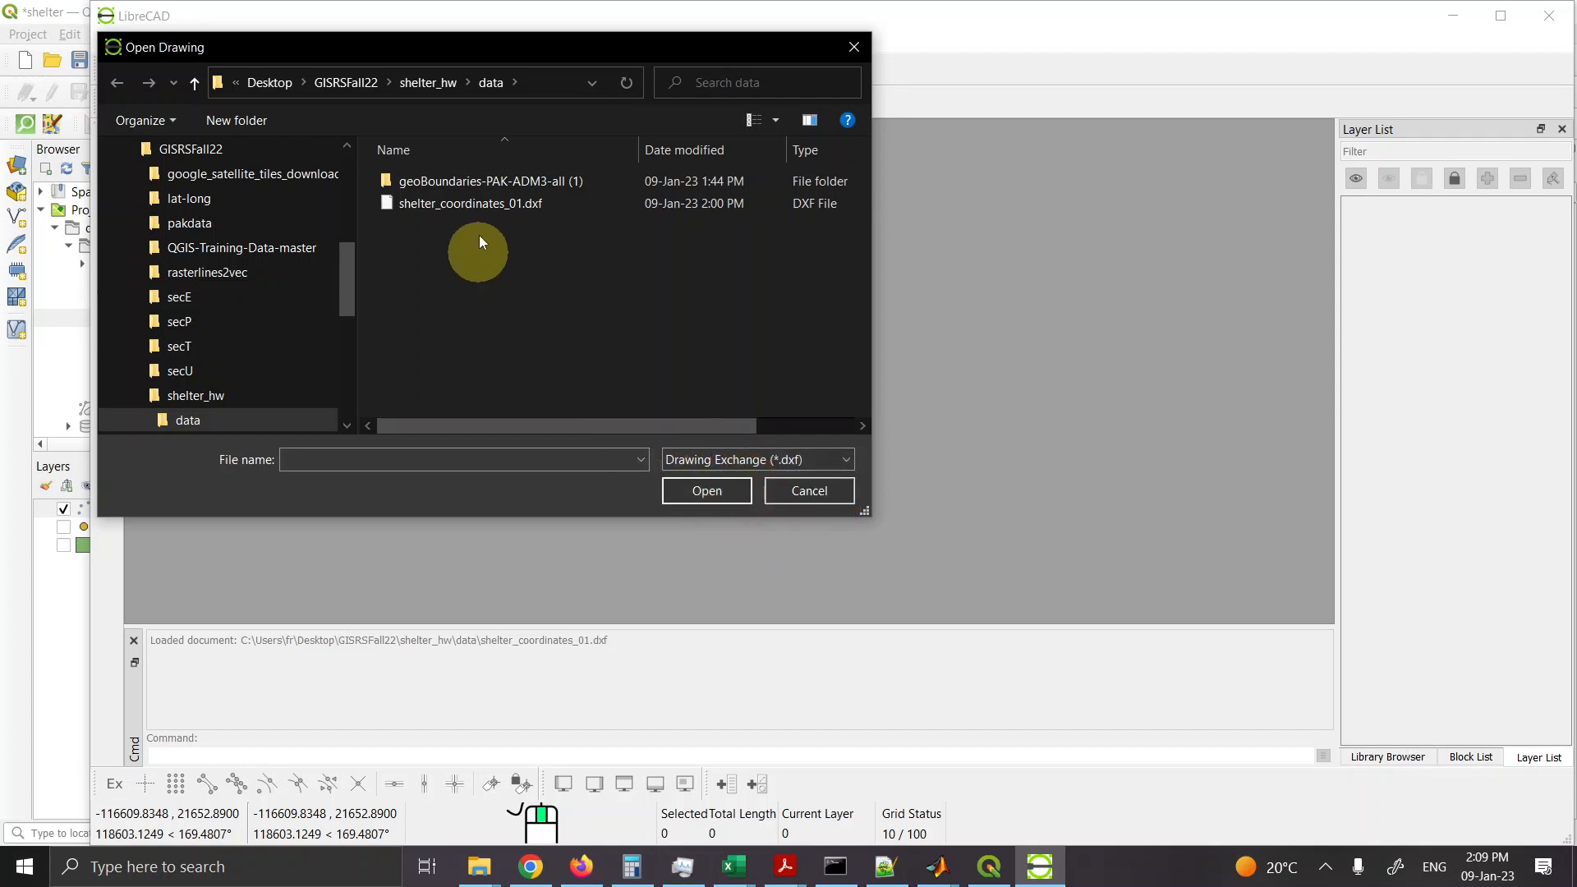
pyautogui.click(474, 205)
pyautogui.click(740, 487)
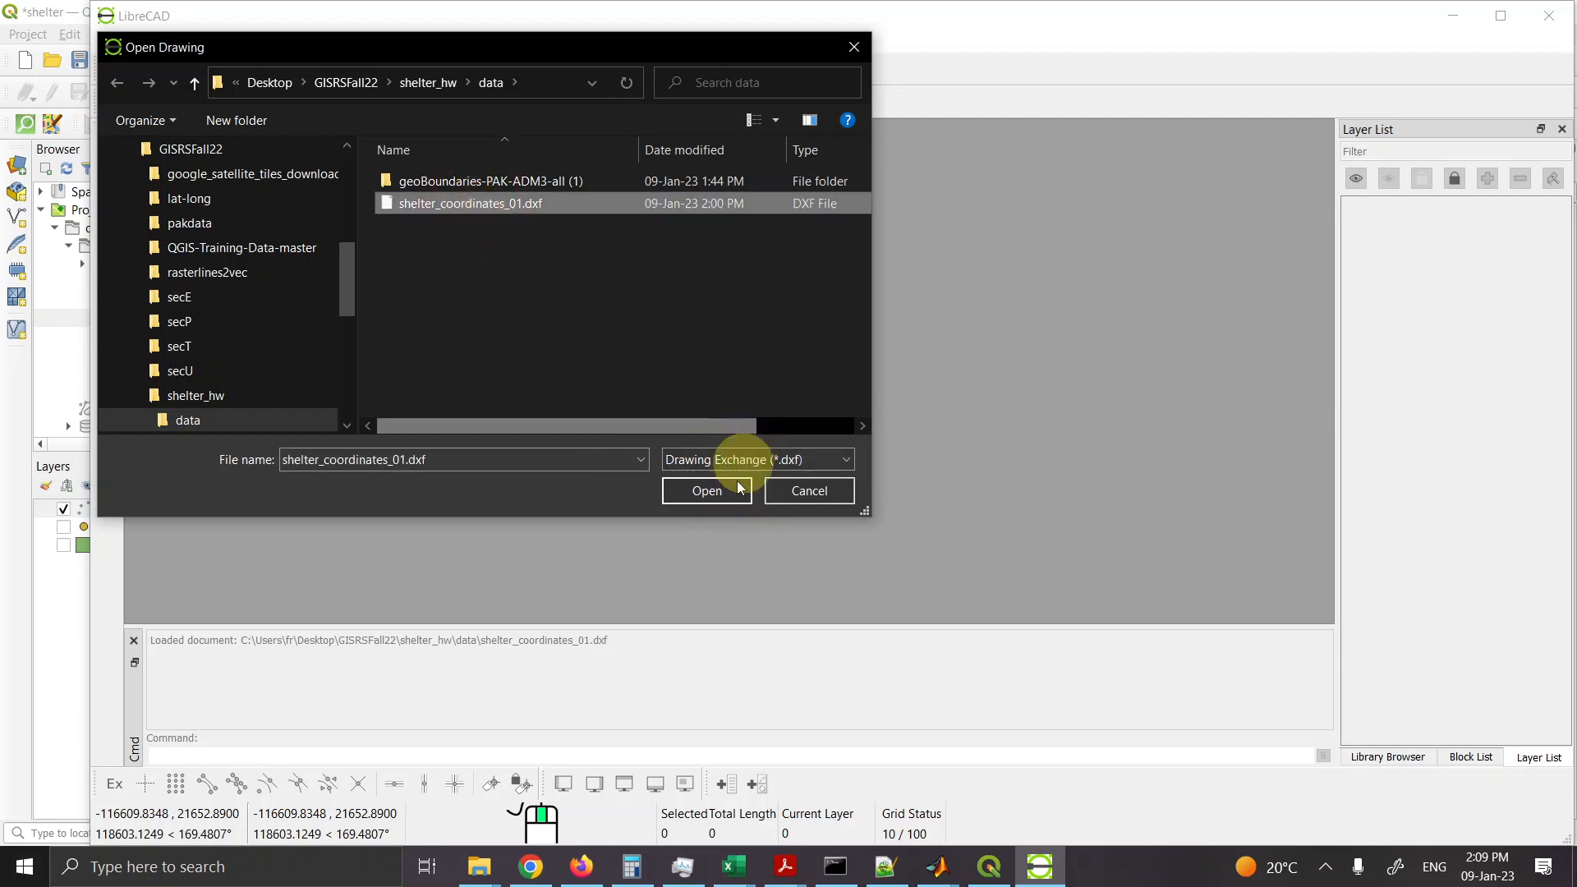
pyautogui.click(709, 494)
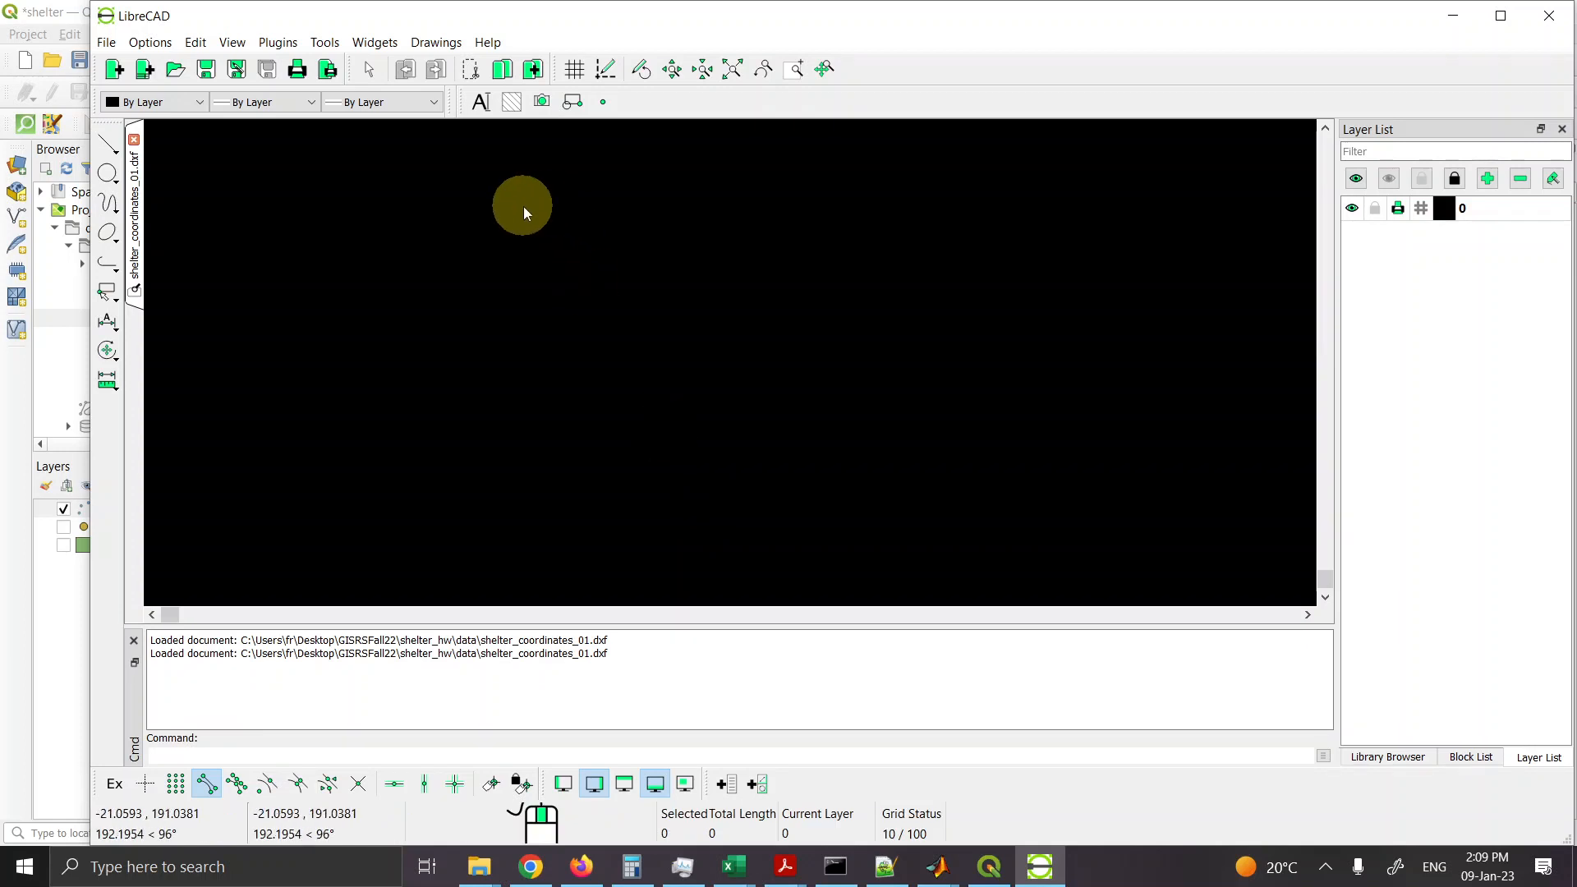
# Step: Fit the view to the reopened drawing and search for the shelter points at different zoom levels
pyautogui.click(712, 74)
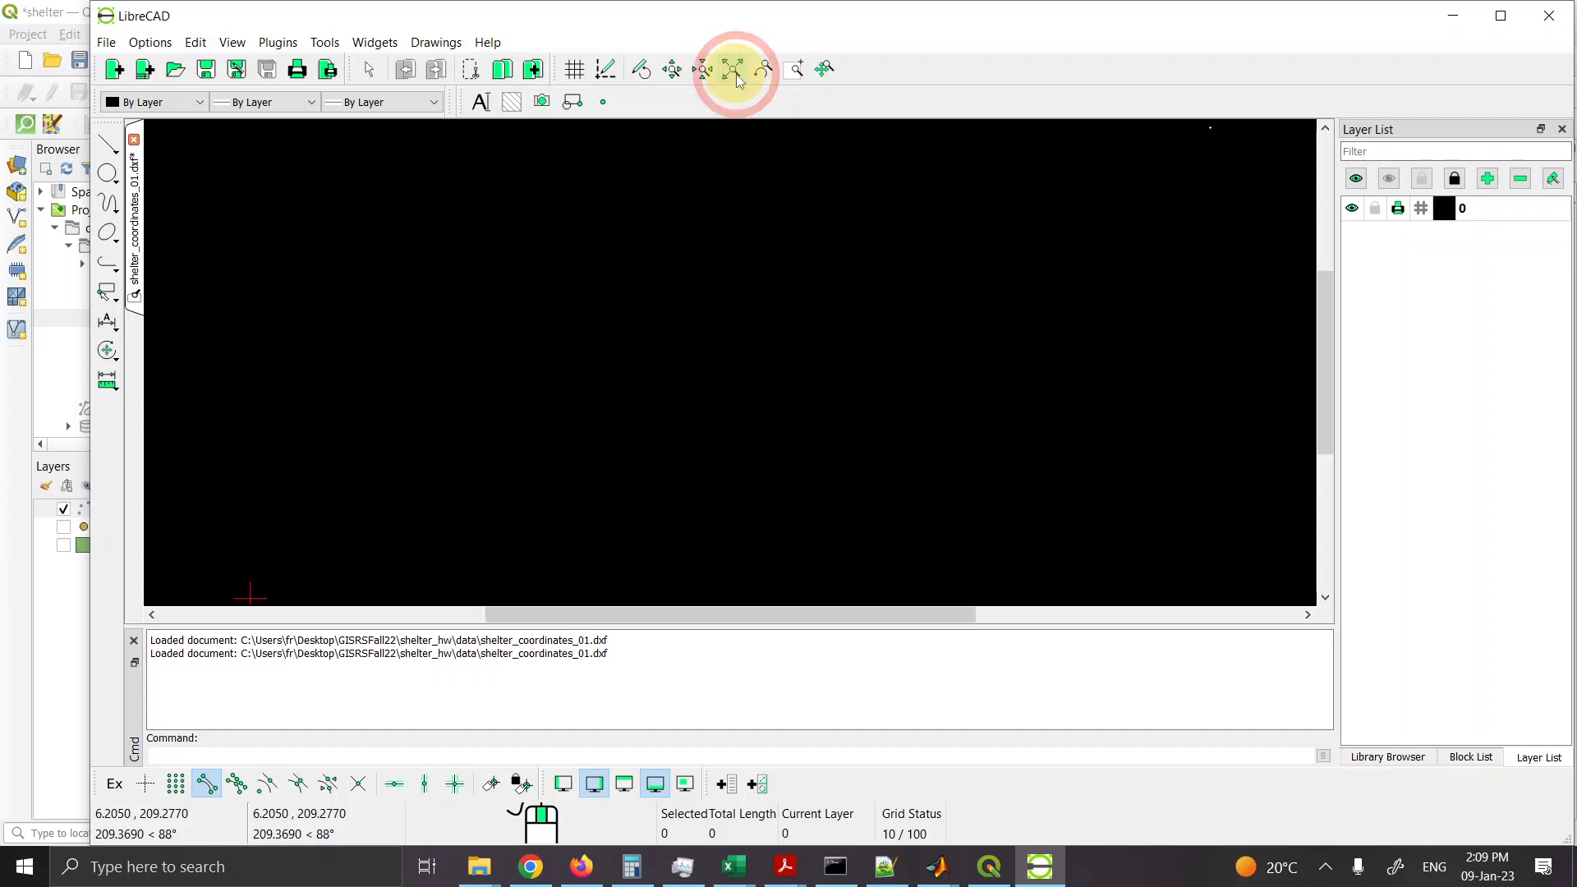
pyautogui.scroll(-16, 772, 440)
pyautogui.scroll(-9, 772, 441)
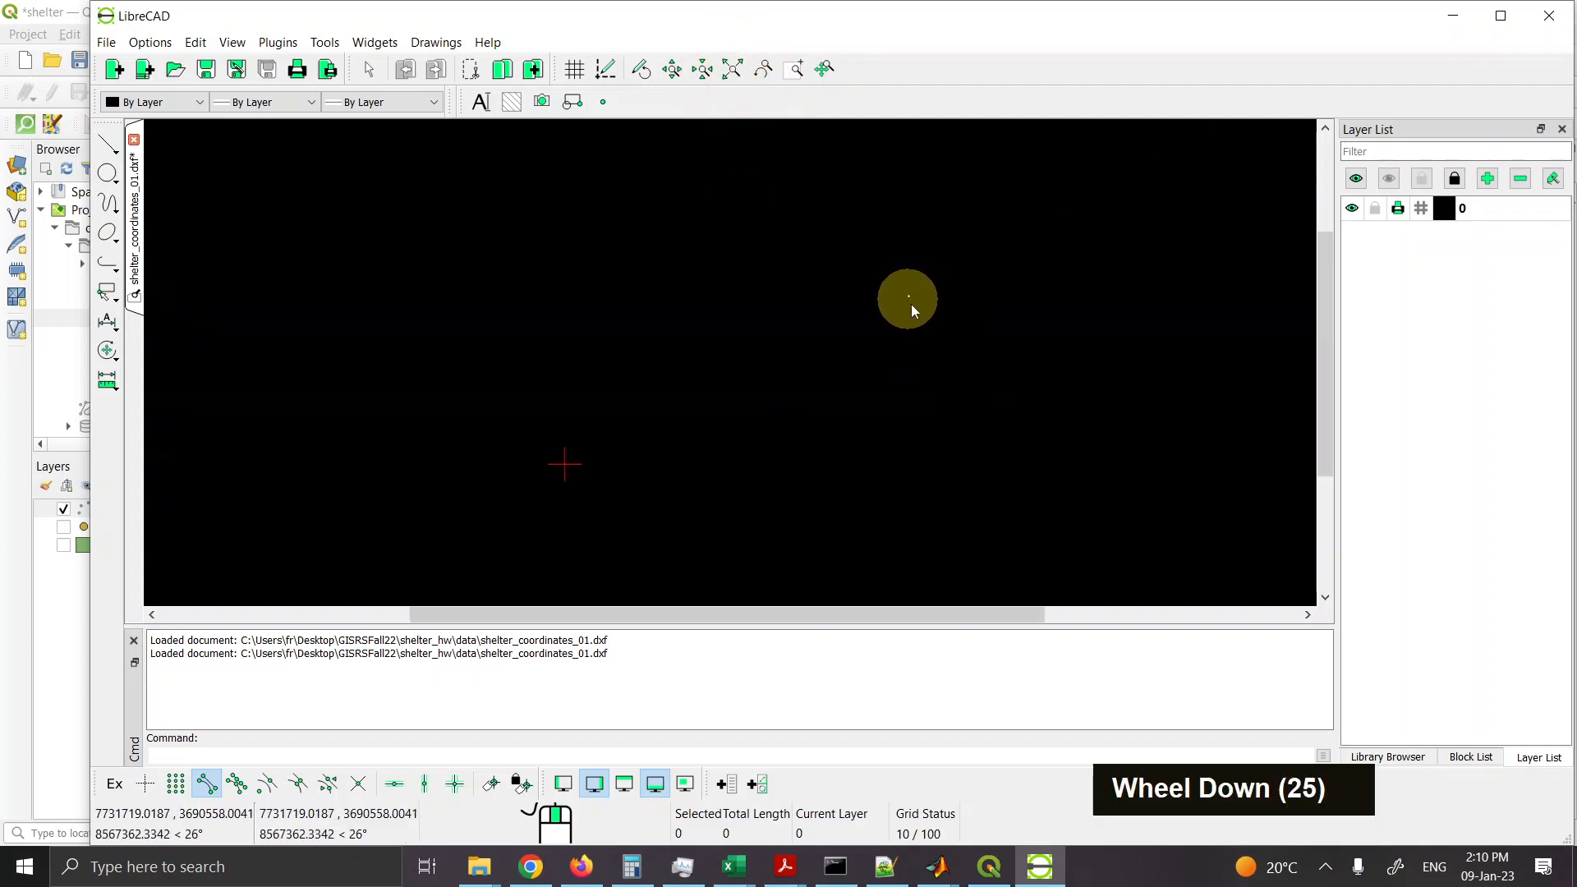
pyautogui.scroll(9, 909, 452)
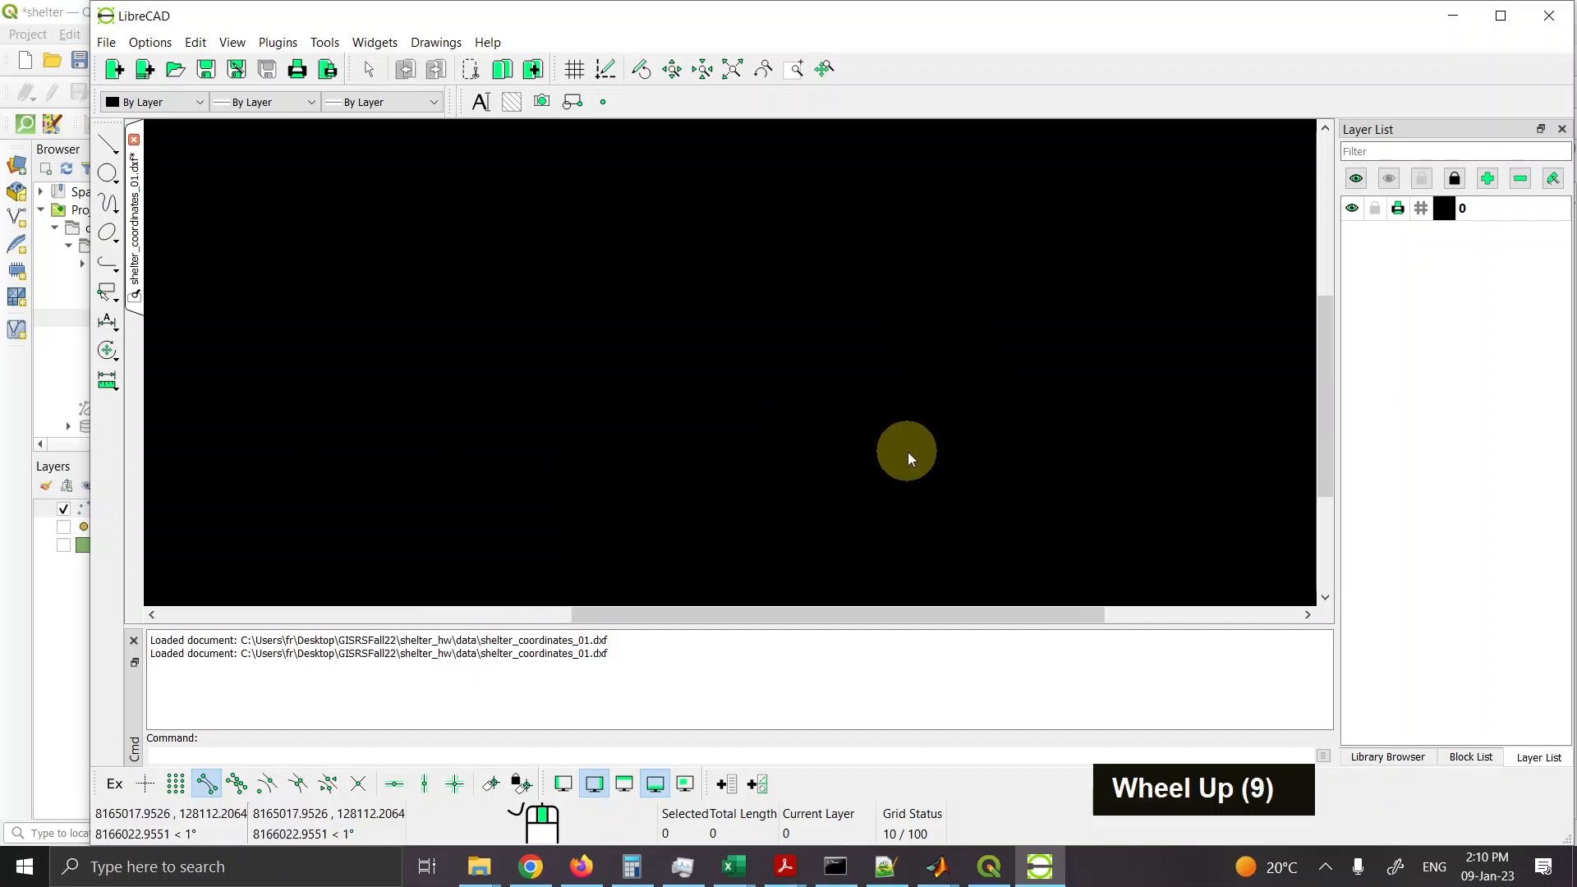
pyautogui.scroll(-10, 909, 452)
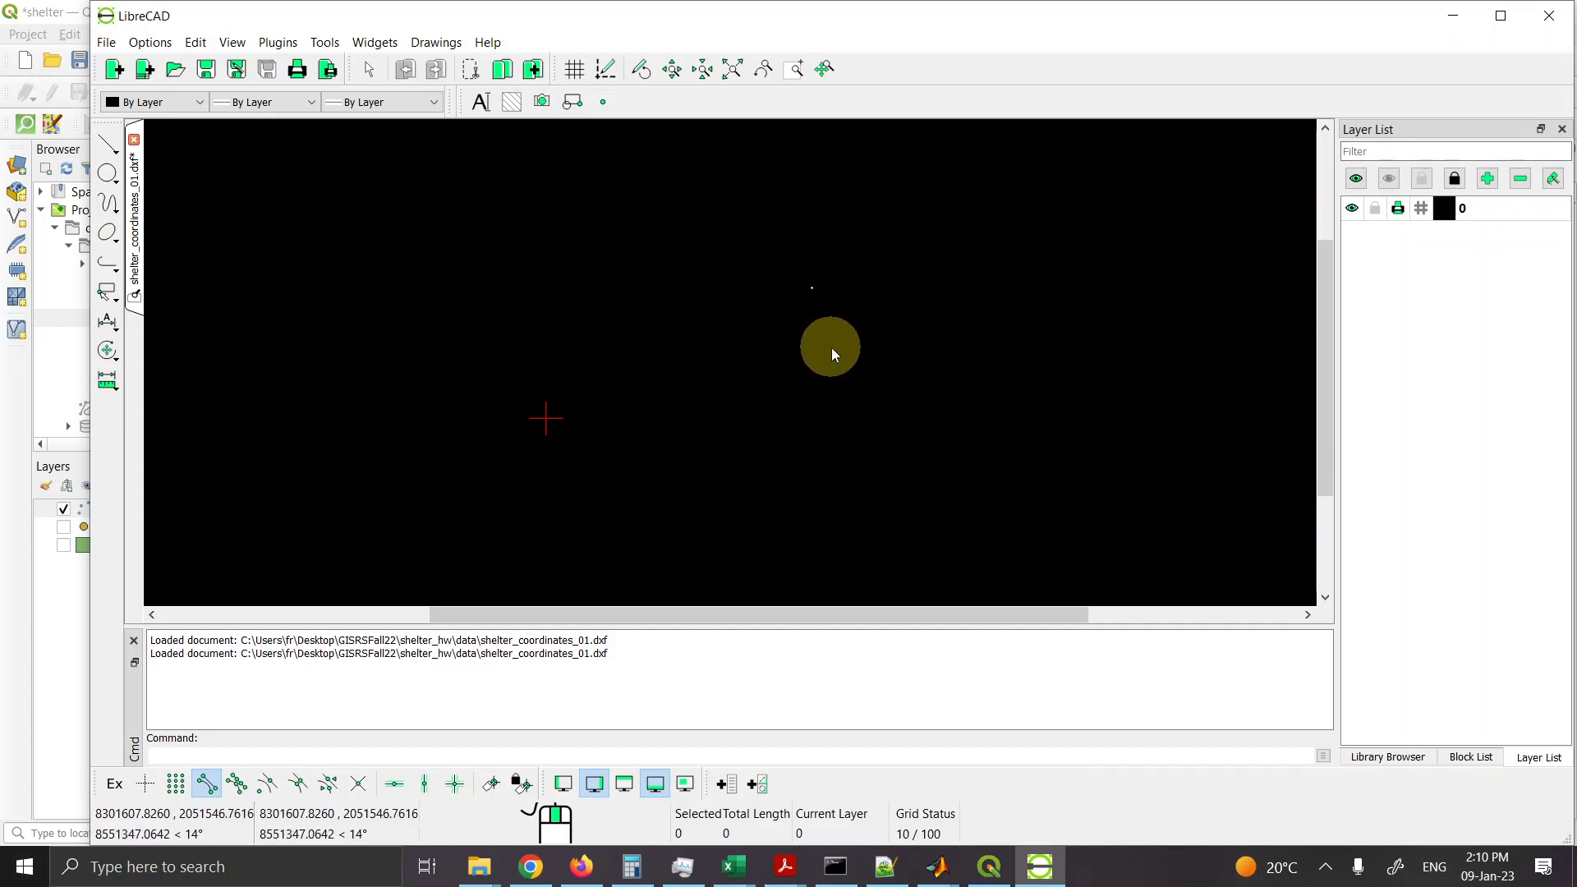
pyautogui.scroll(-20, 833, 354)
pyautogui.scroll(-5, 832, 348)
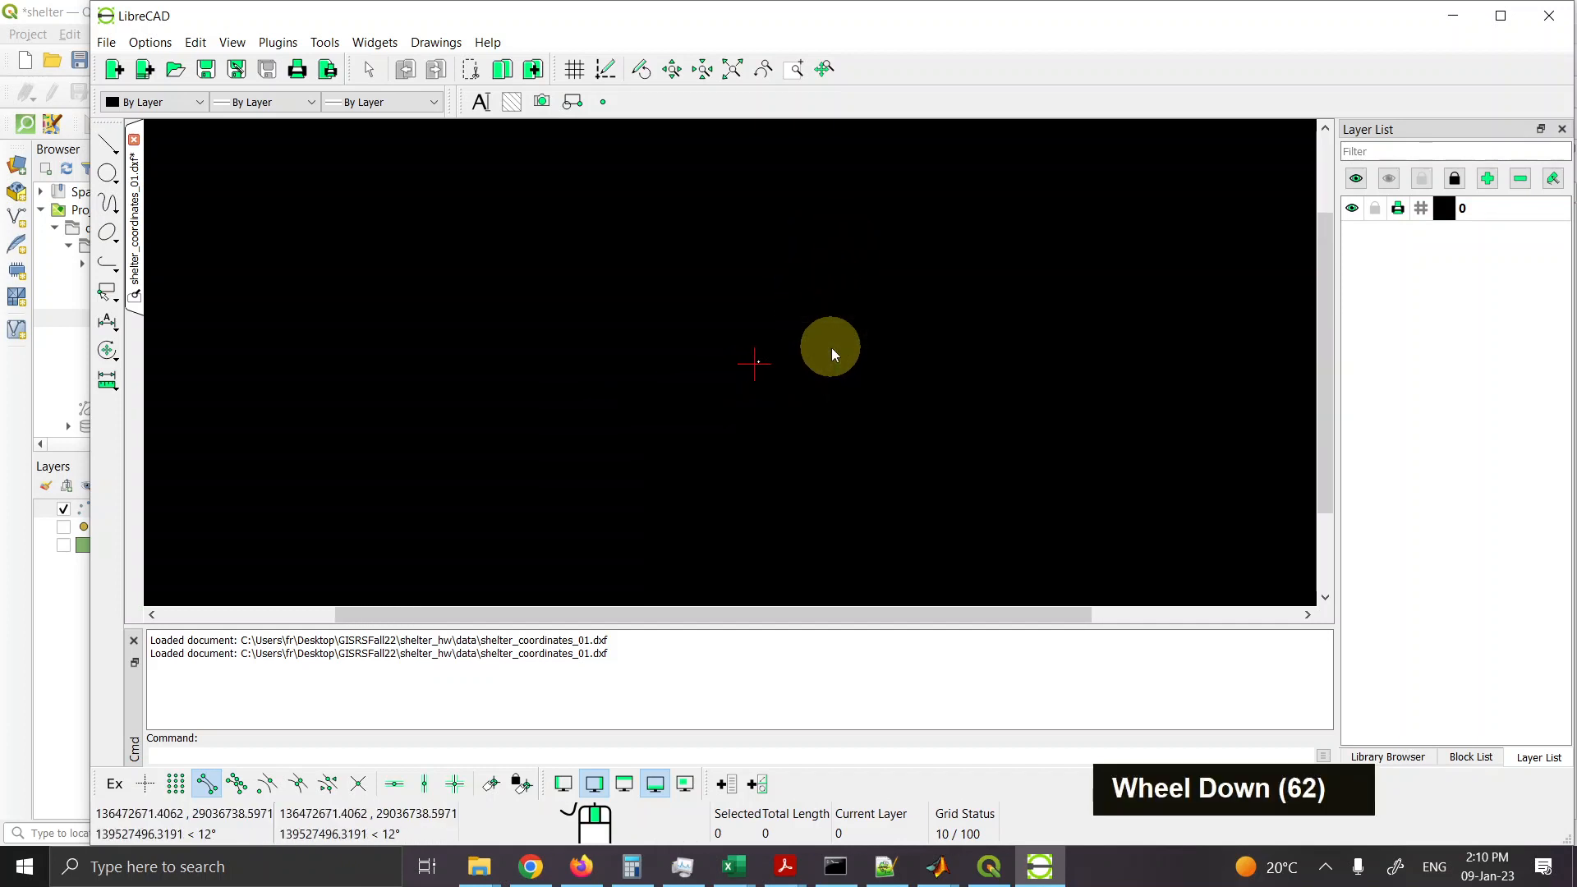
pyautogui.scroll(20, 831, 348)
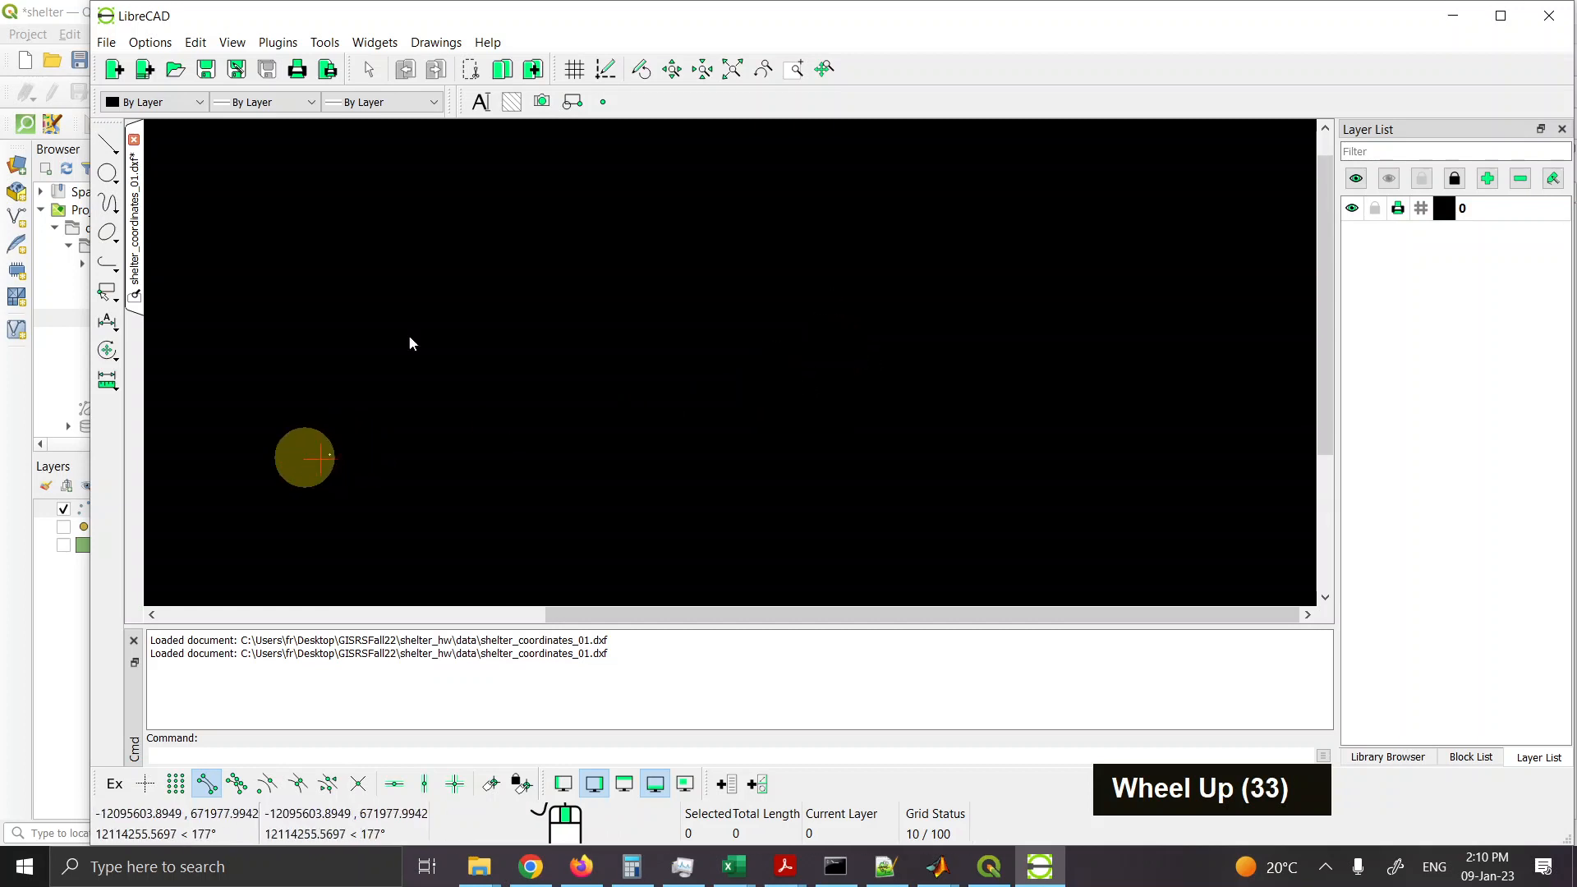
pyautogui.click(731, 70)
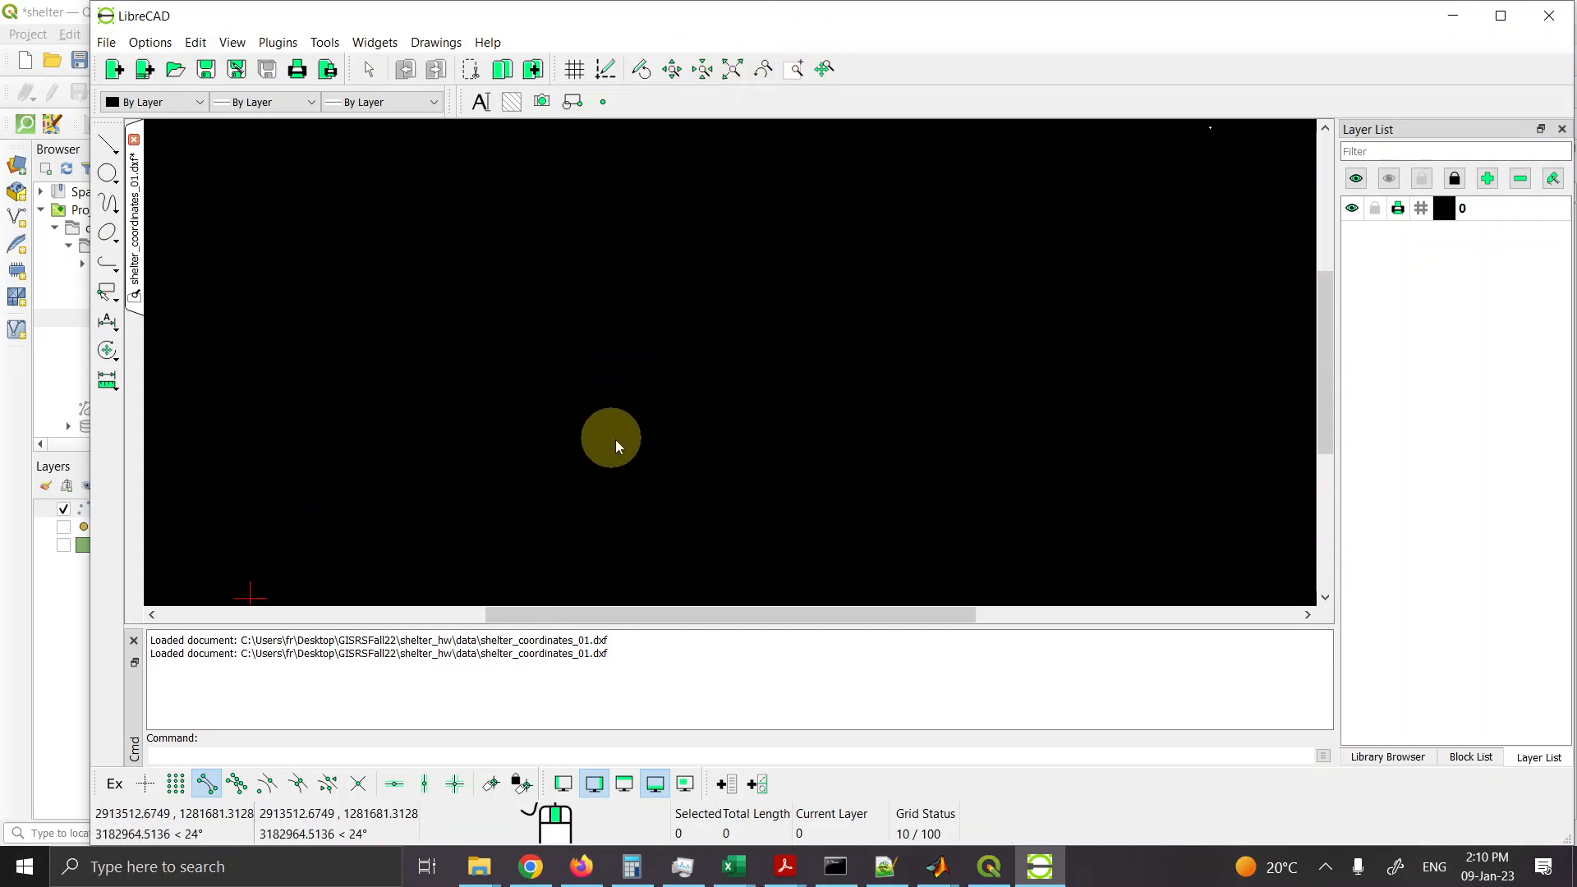
pyautogui.scroll(-7, 661, 445)
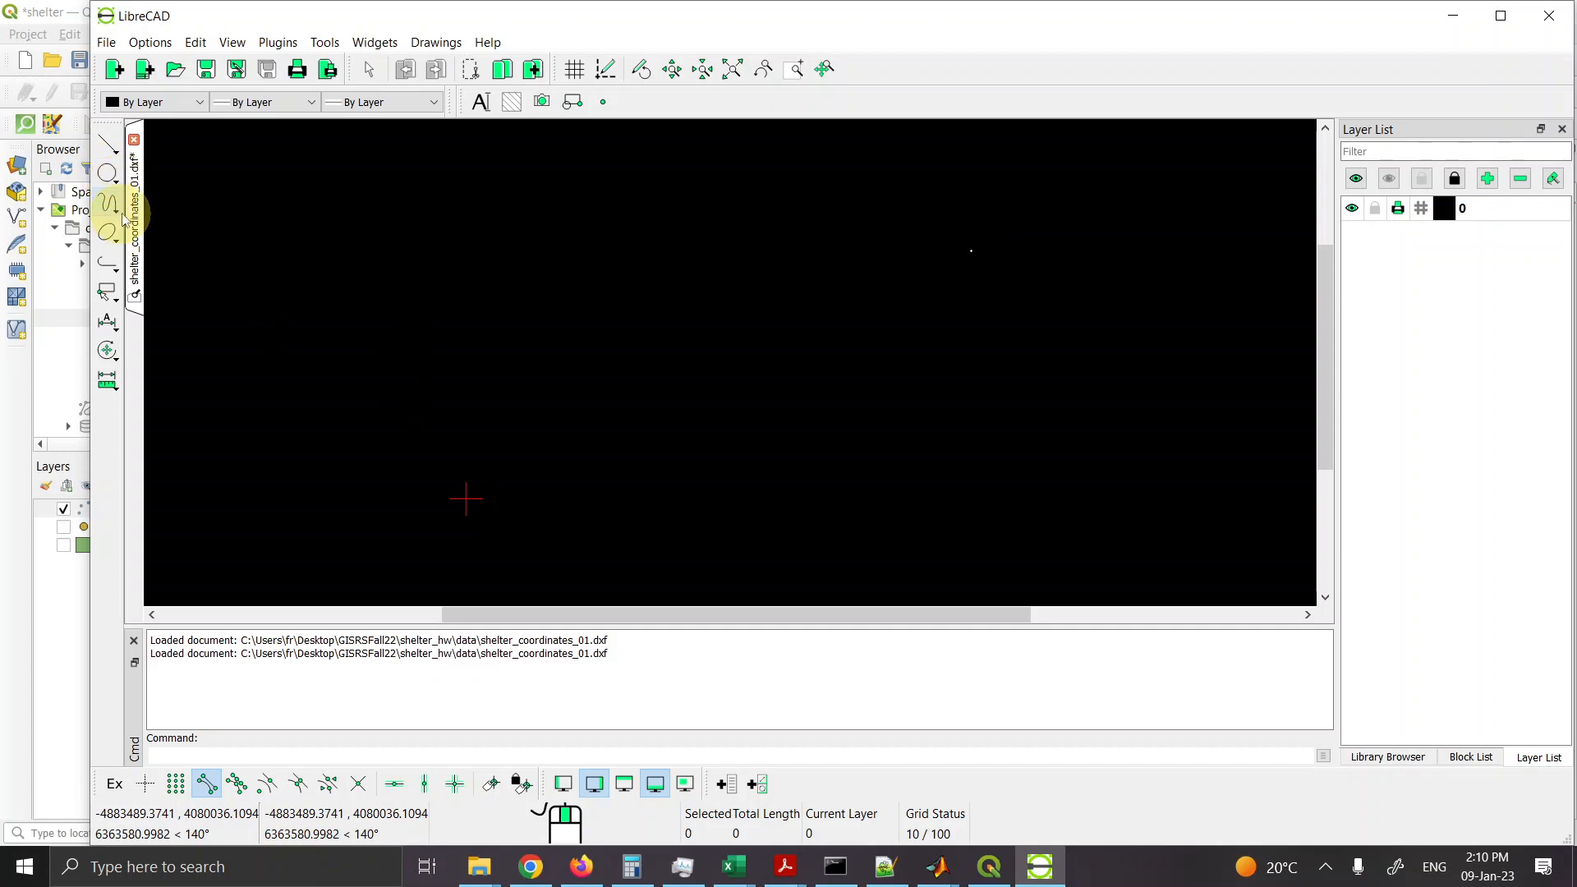
pyautogui.scroll(-2, 790, 404)
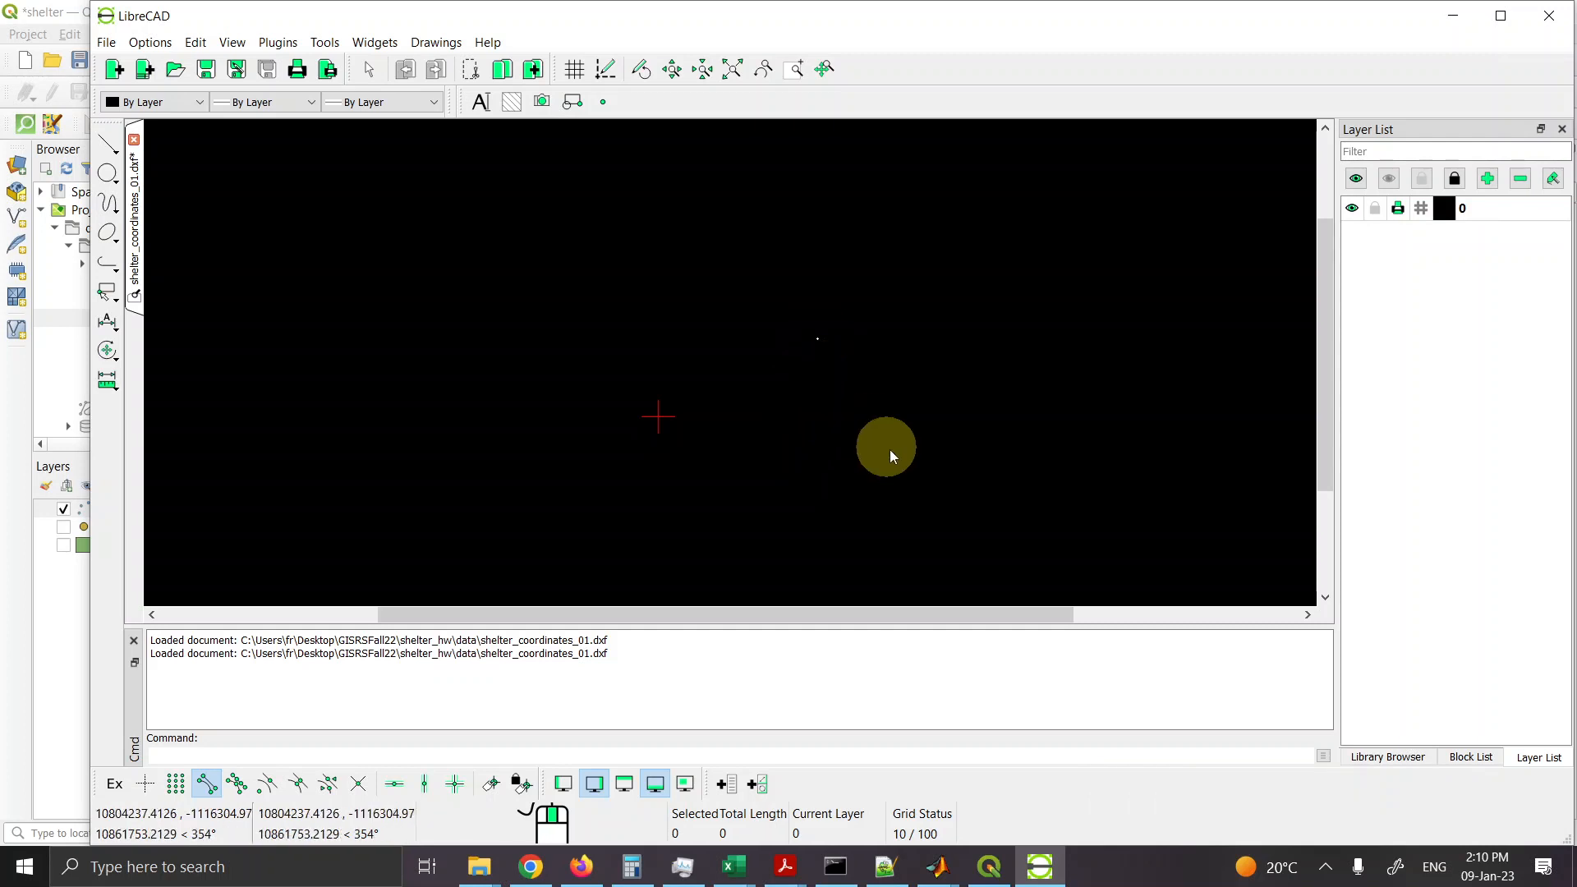
pyautogui.scroll(-20, 890, 451)
pyautogui.scroll(-20, 890, 451)
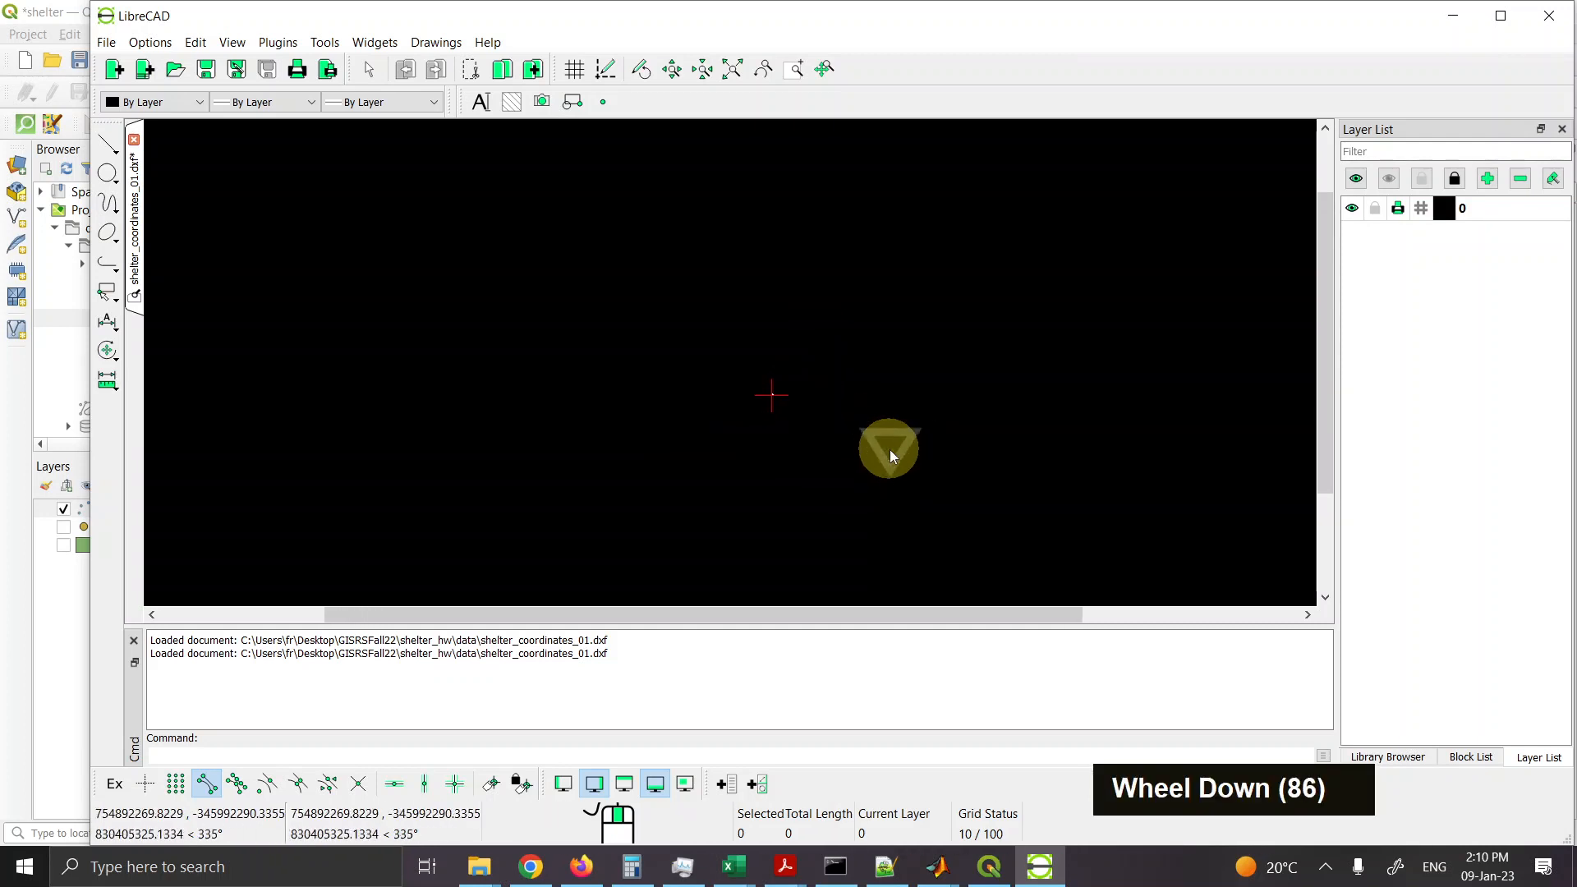
pyautogui.scroll(-14, 890, 450)
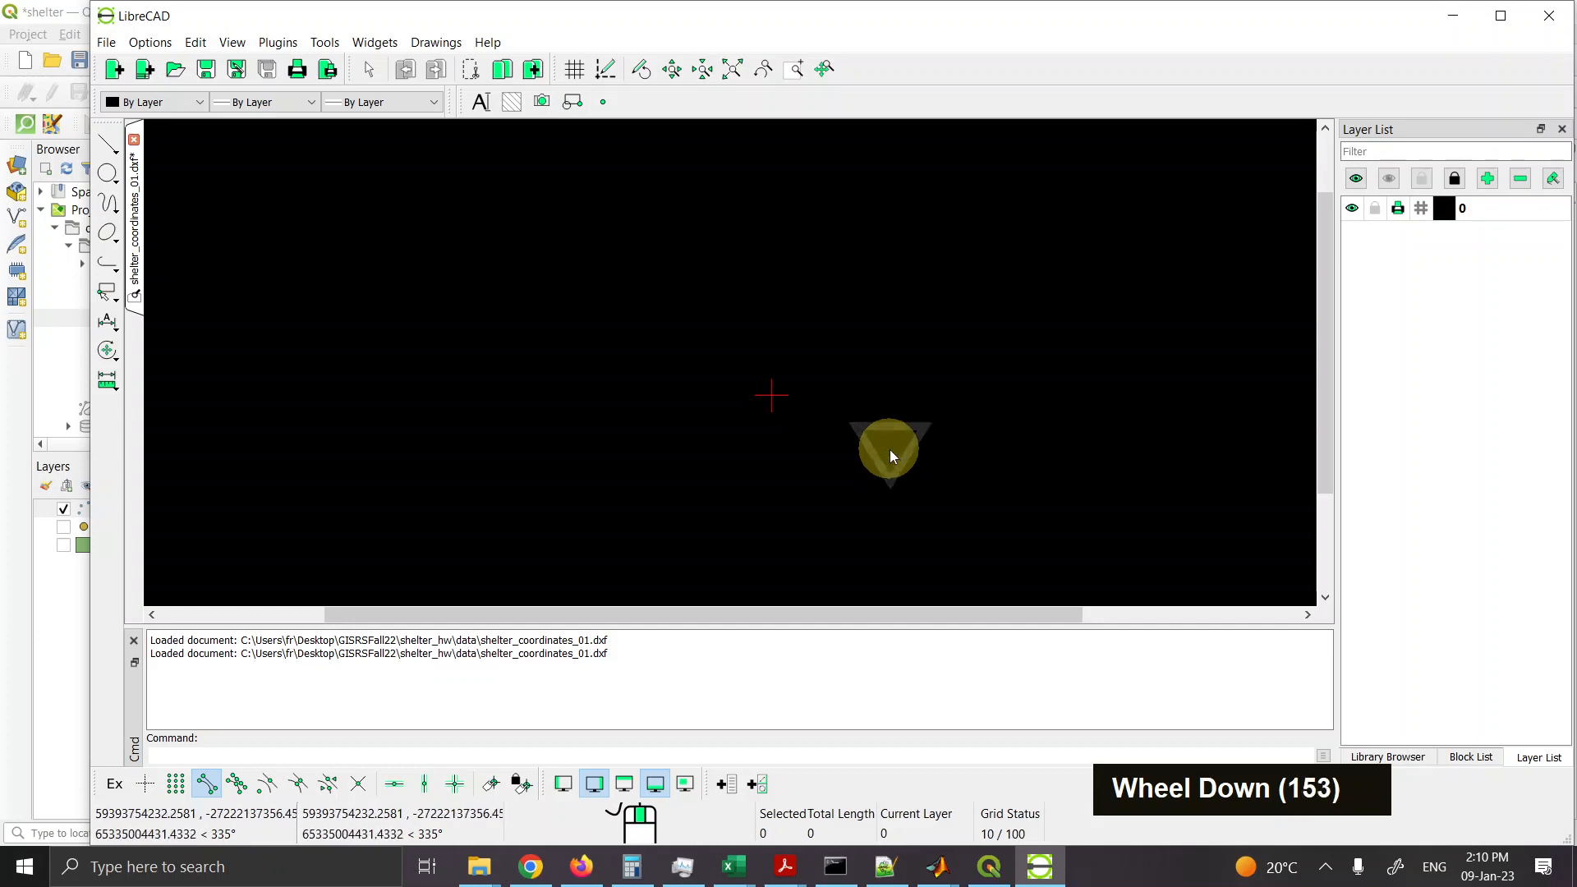
pyautogui.scroll(20, 890, 450)
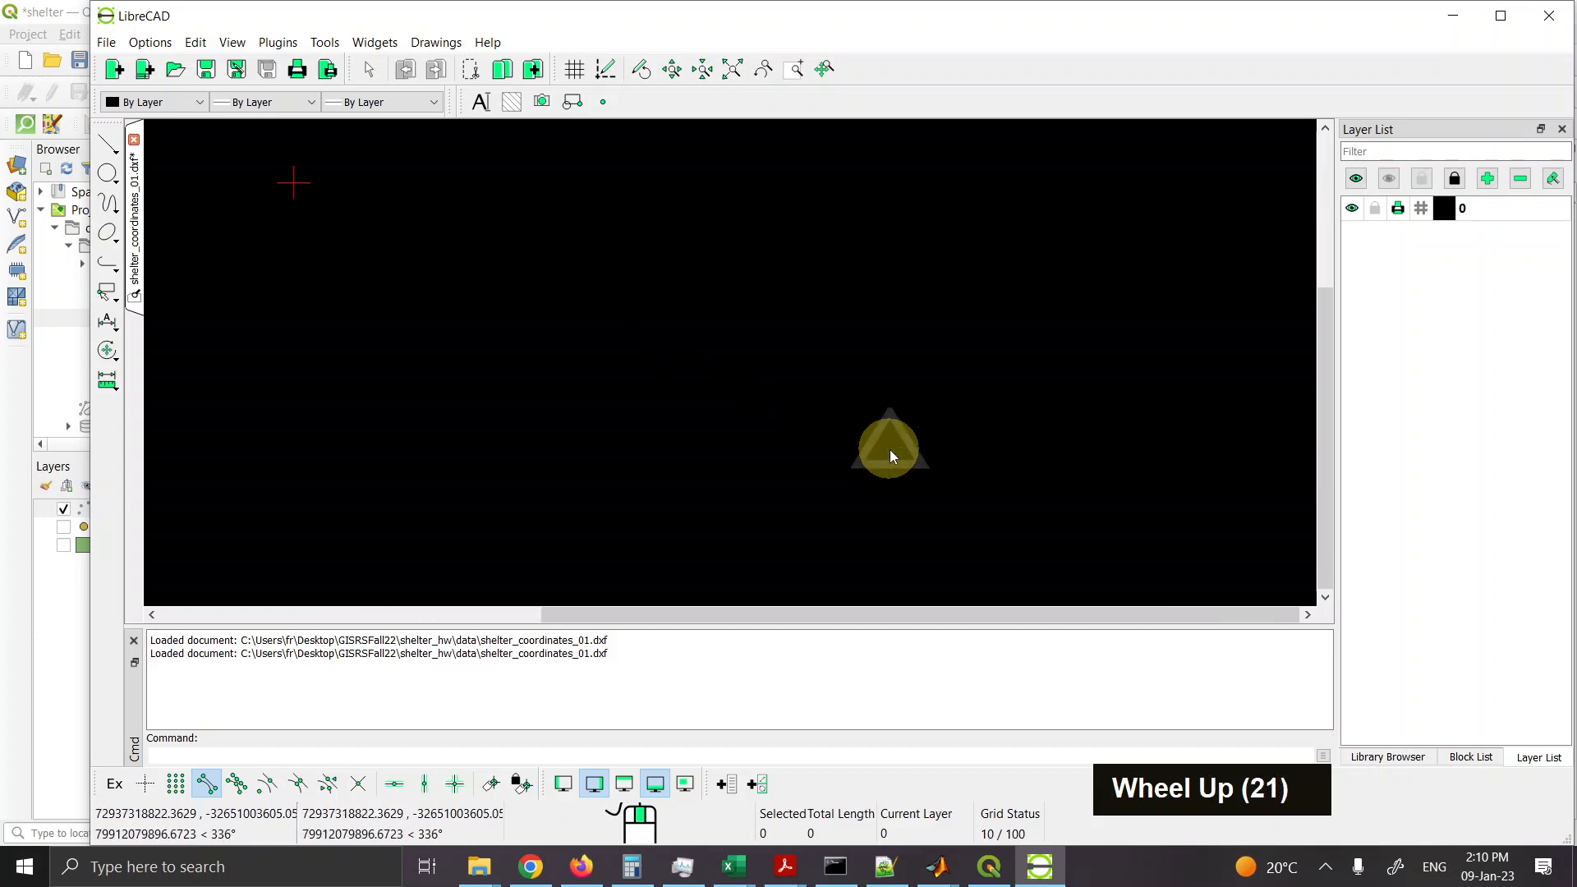
# Step: Draw a two-segment line from the origin about 7.7 million units along x without endpoint snap, then up to the isolated point with endpoint snap on
pyautogui.click(731, 71)
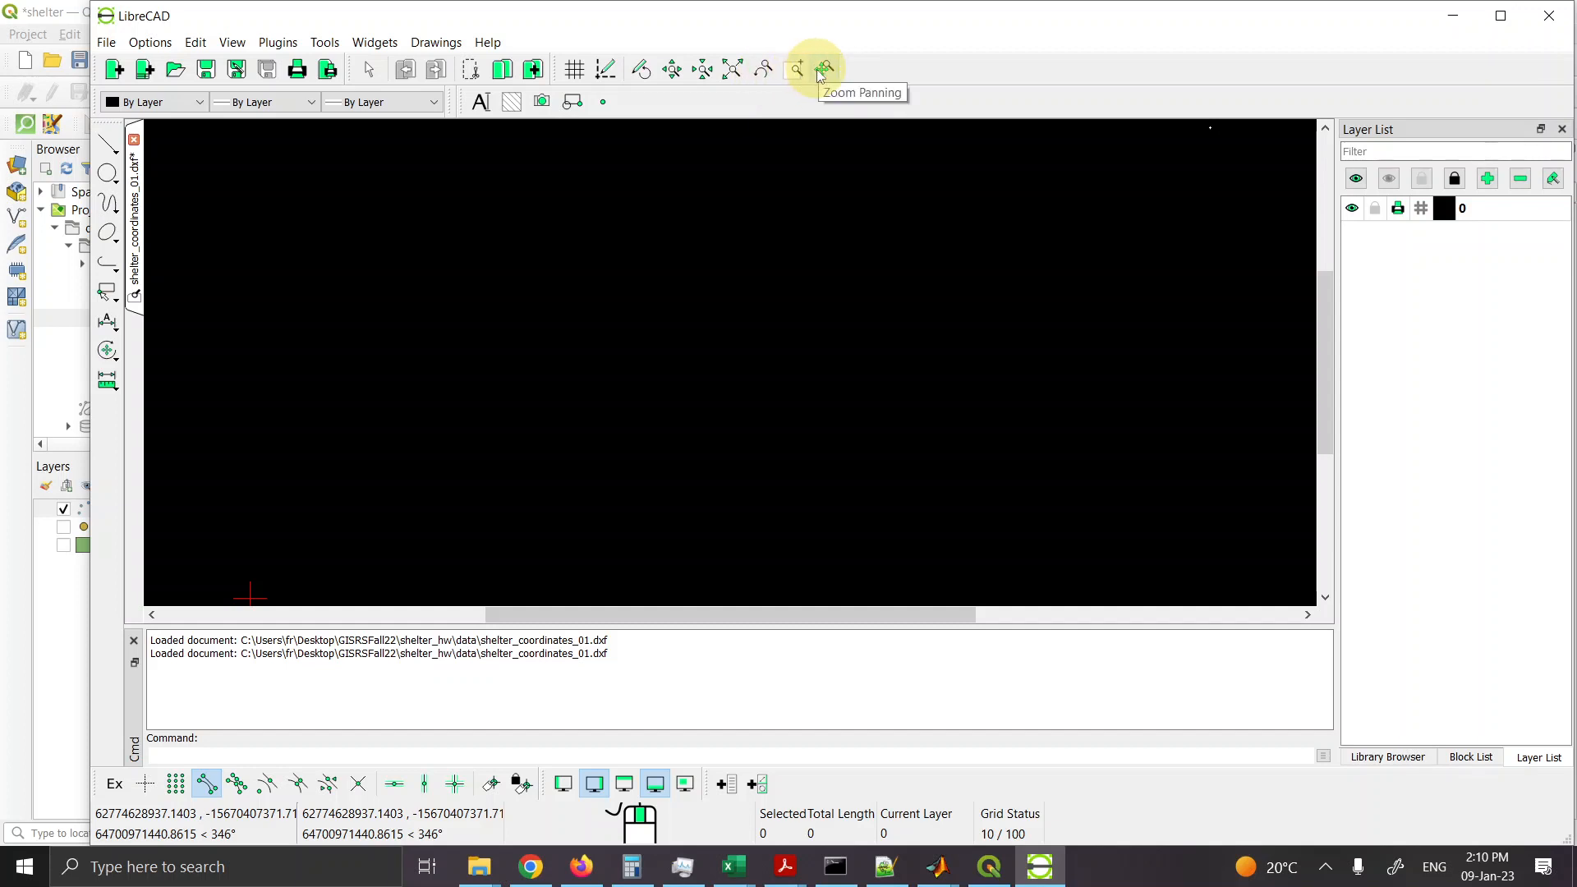
pyautogui.click(732, 69)
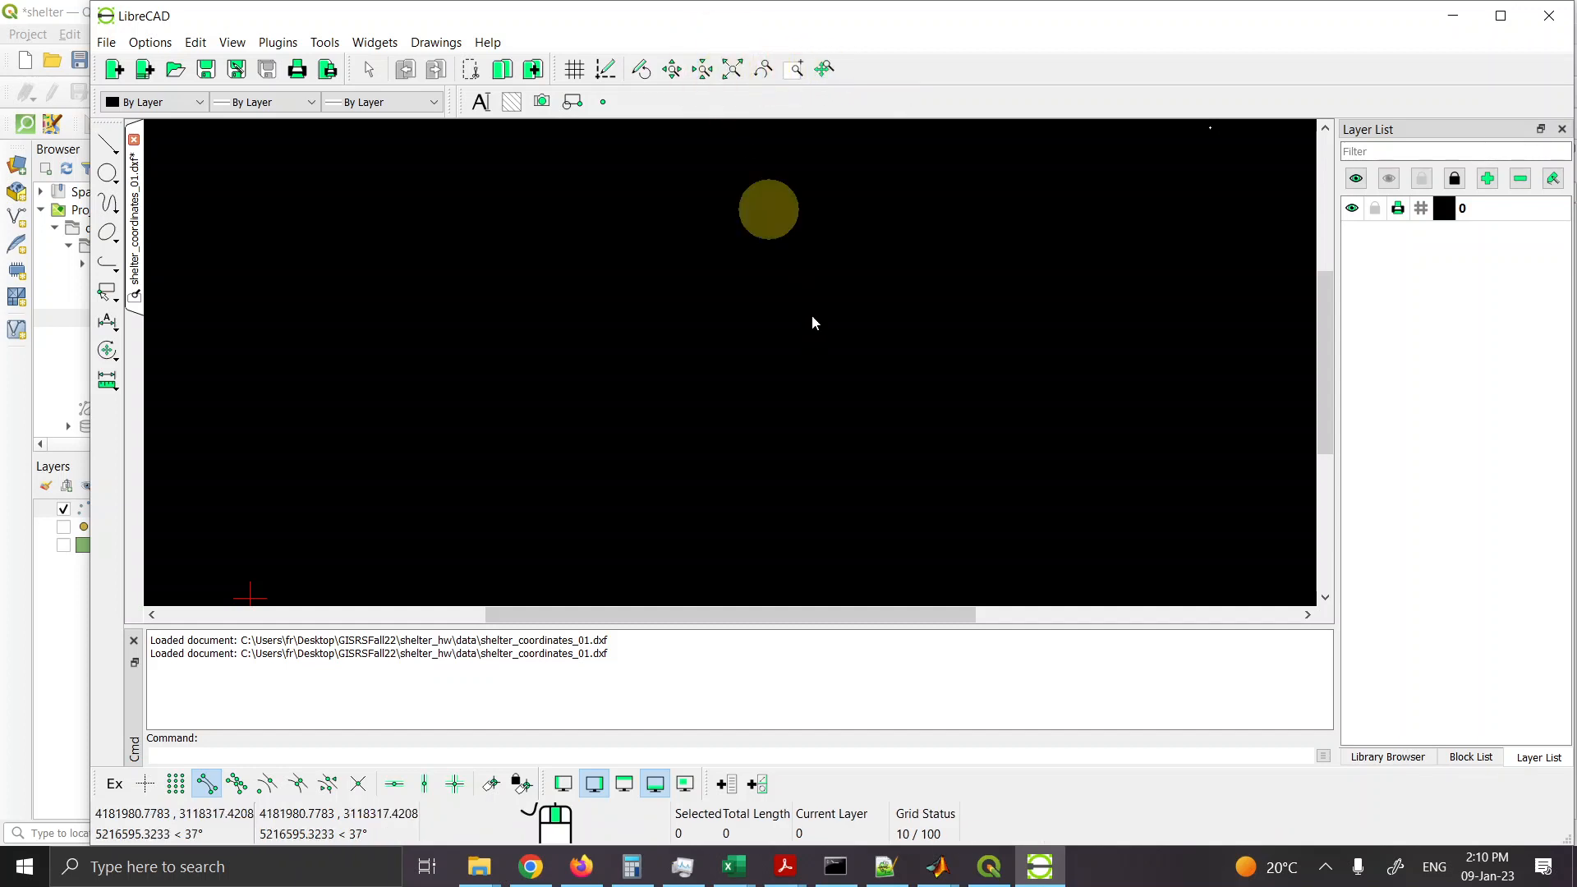
pyautogui.scroll(-10, 826, 345)
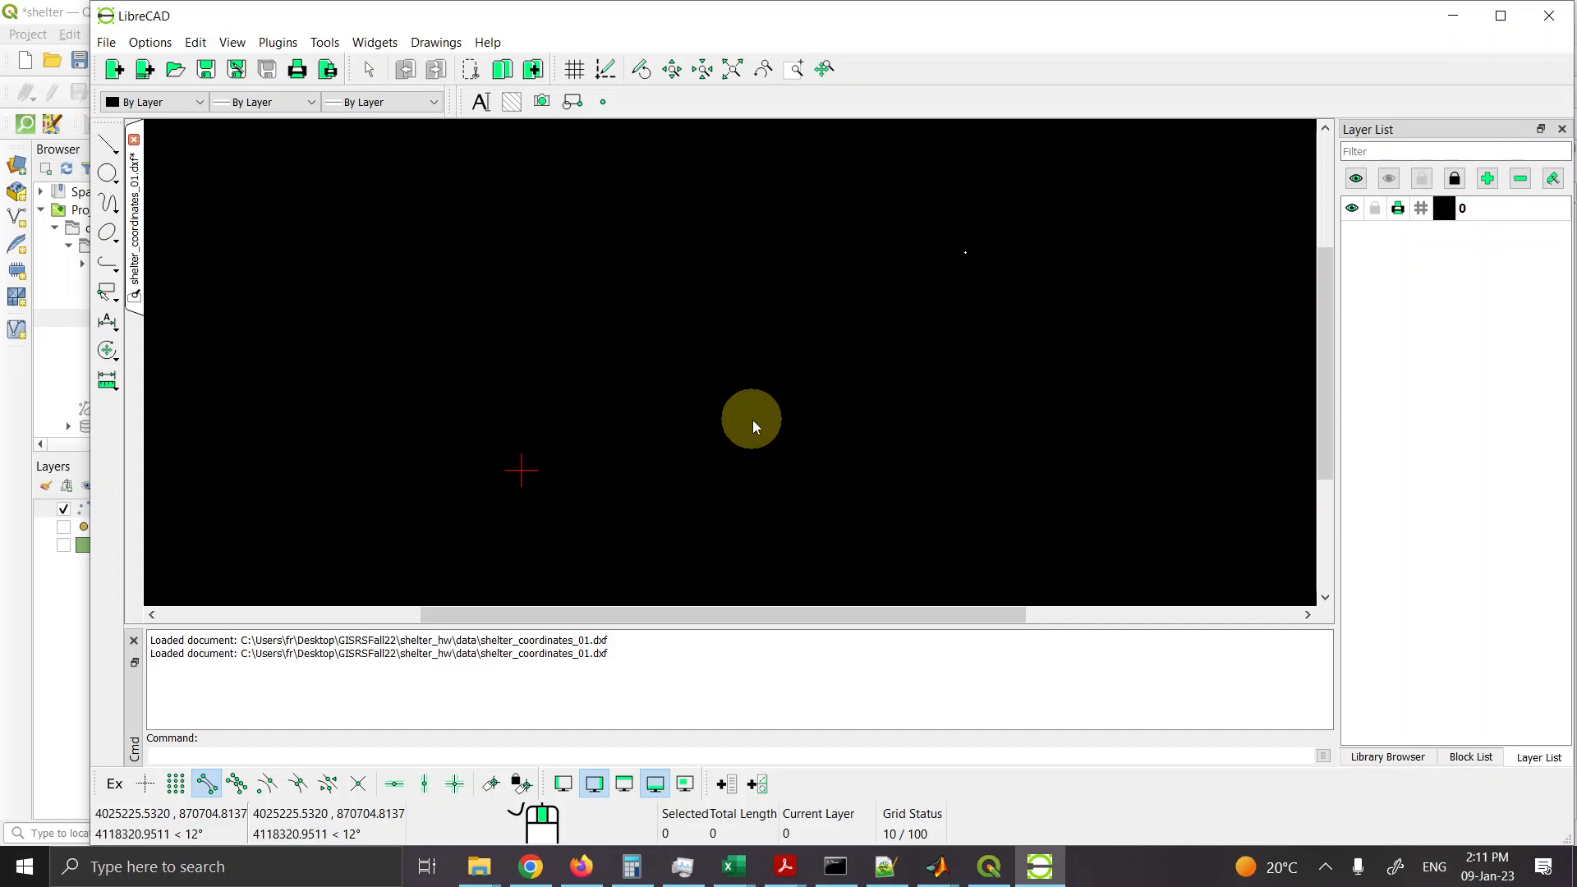
pyautogui.click(109, 146)
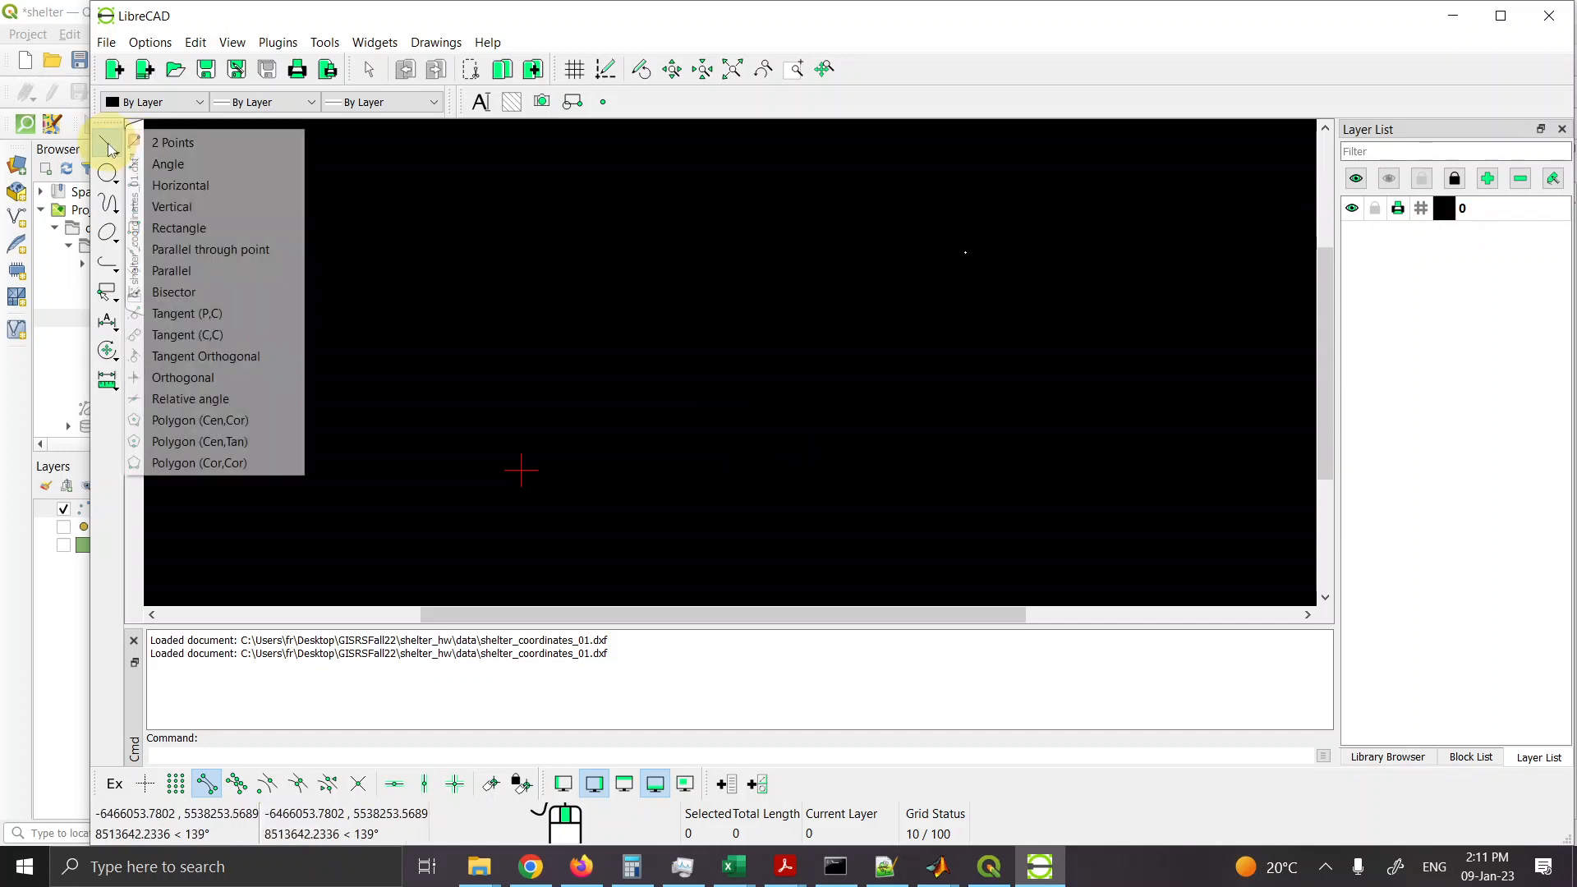
pyautogui.click(200, 143)
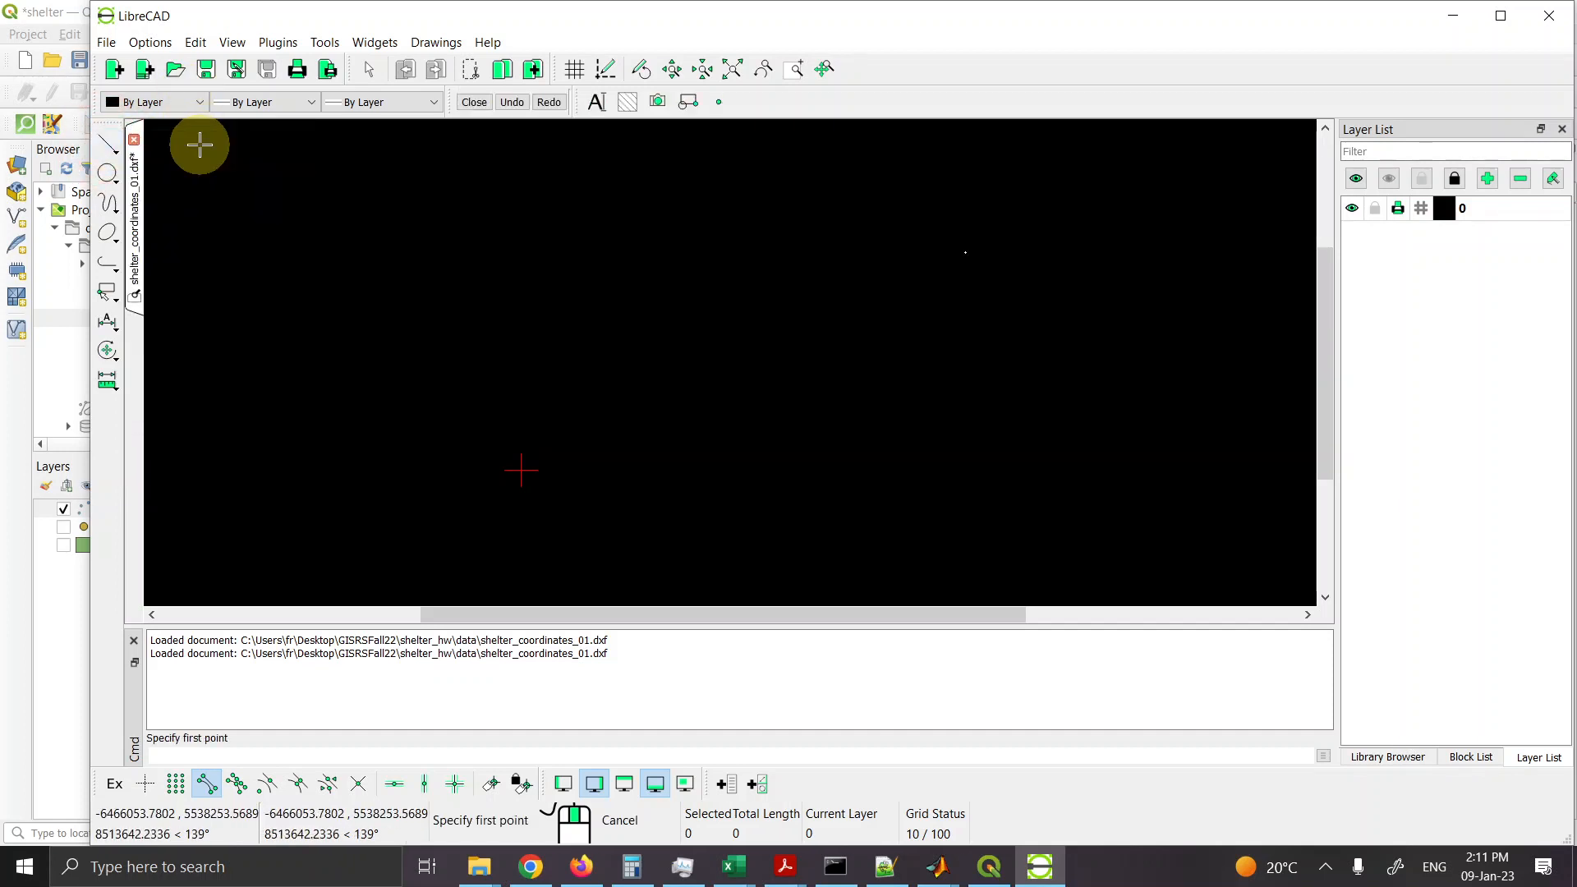
pyautogui.click(520, 469)
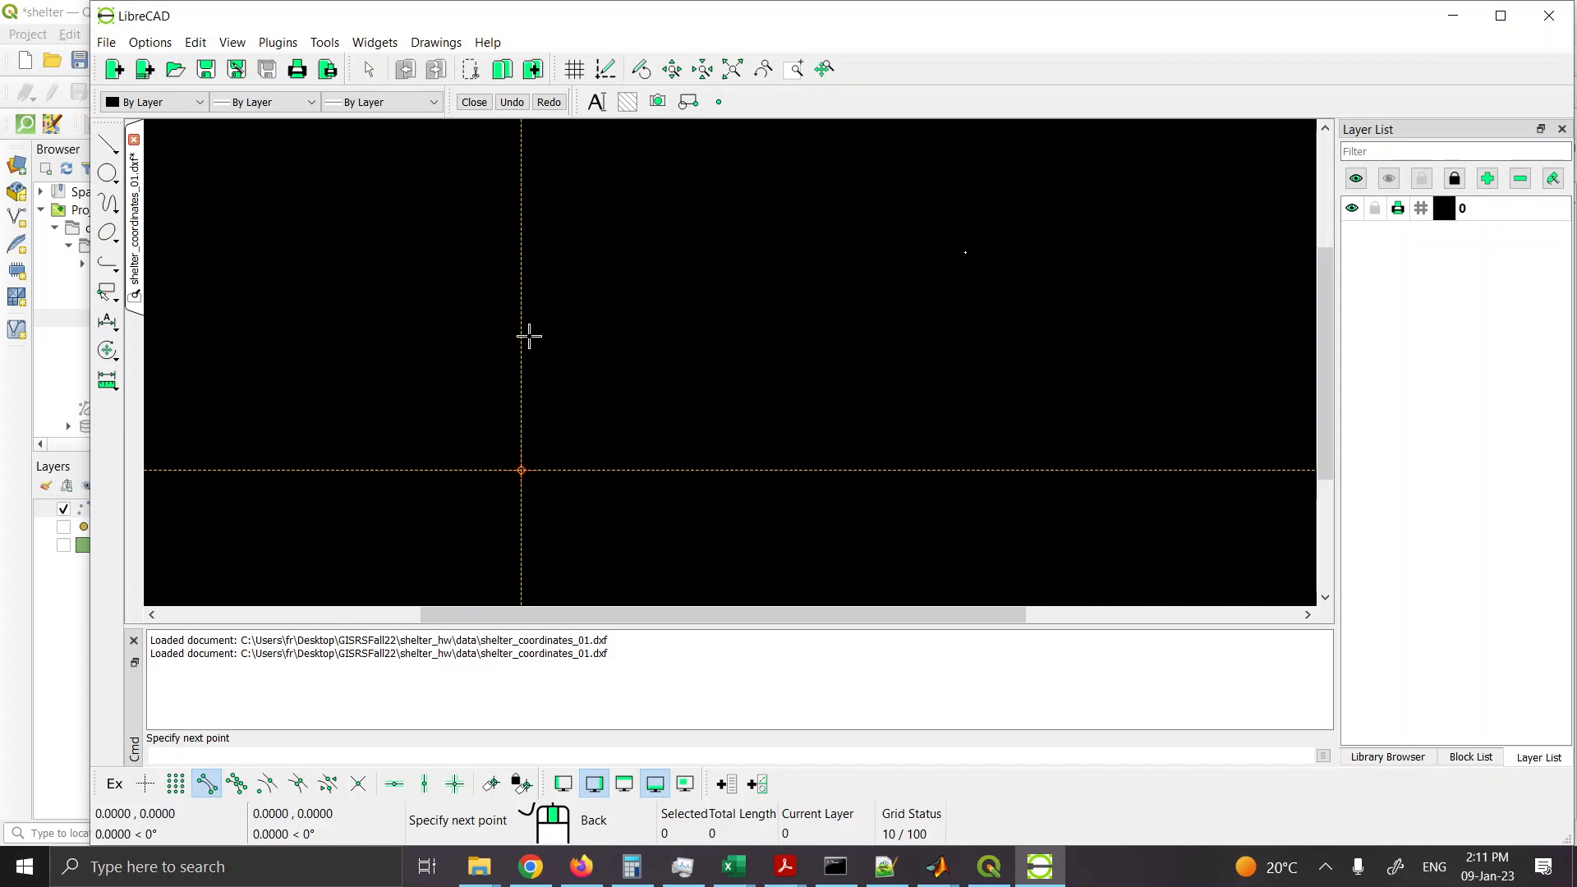
pyautogui.click(215, 790)
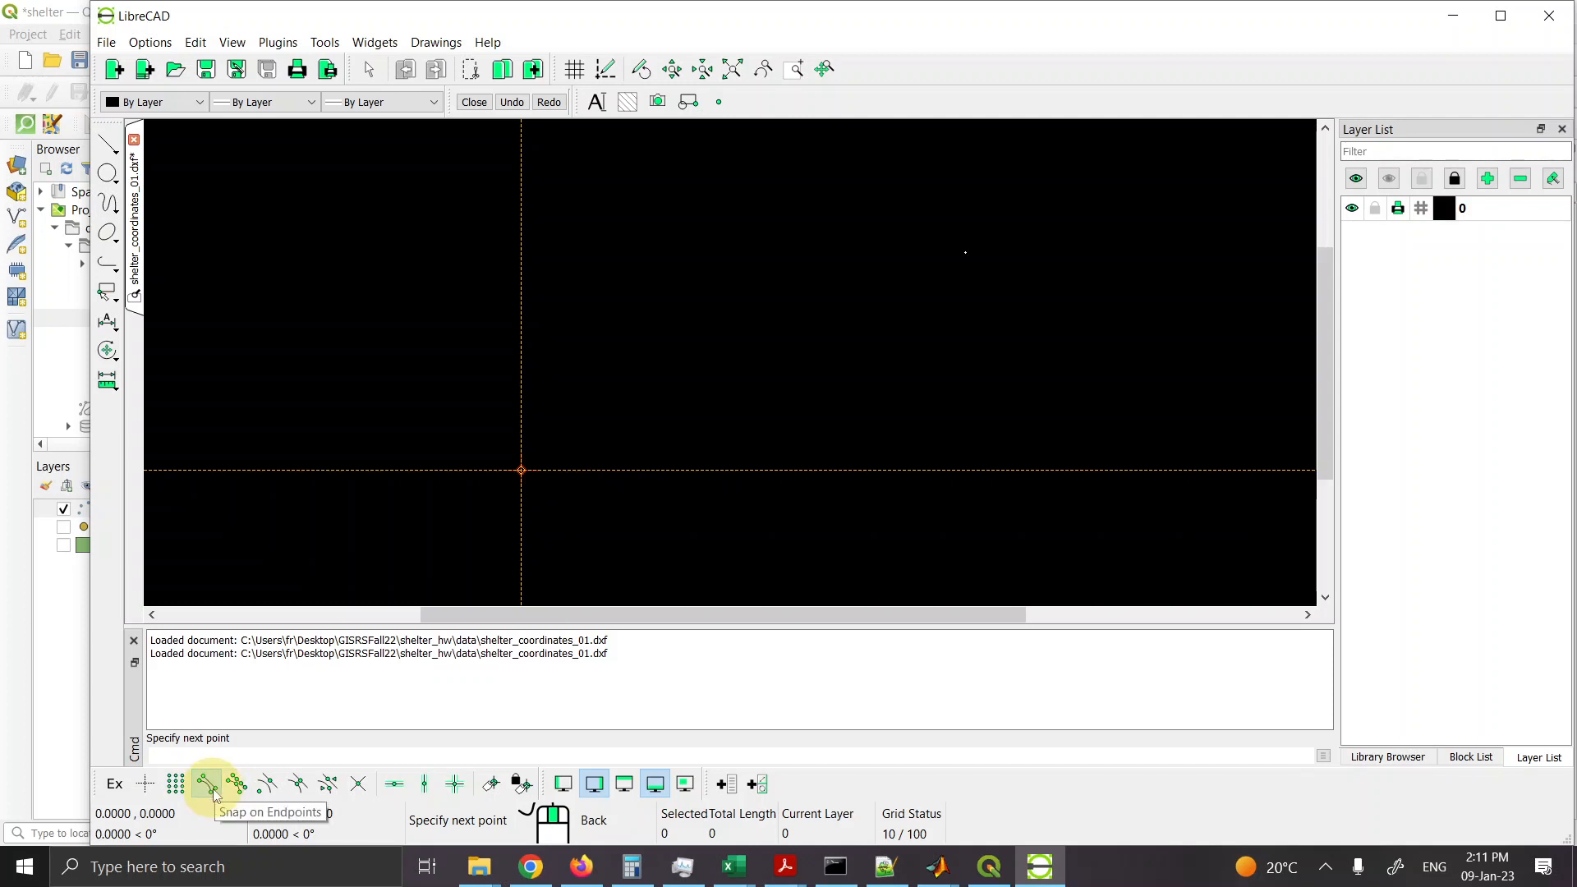
pyautogui.click(215, 791)
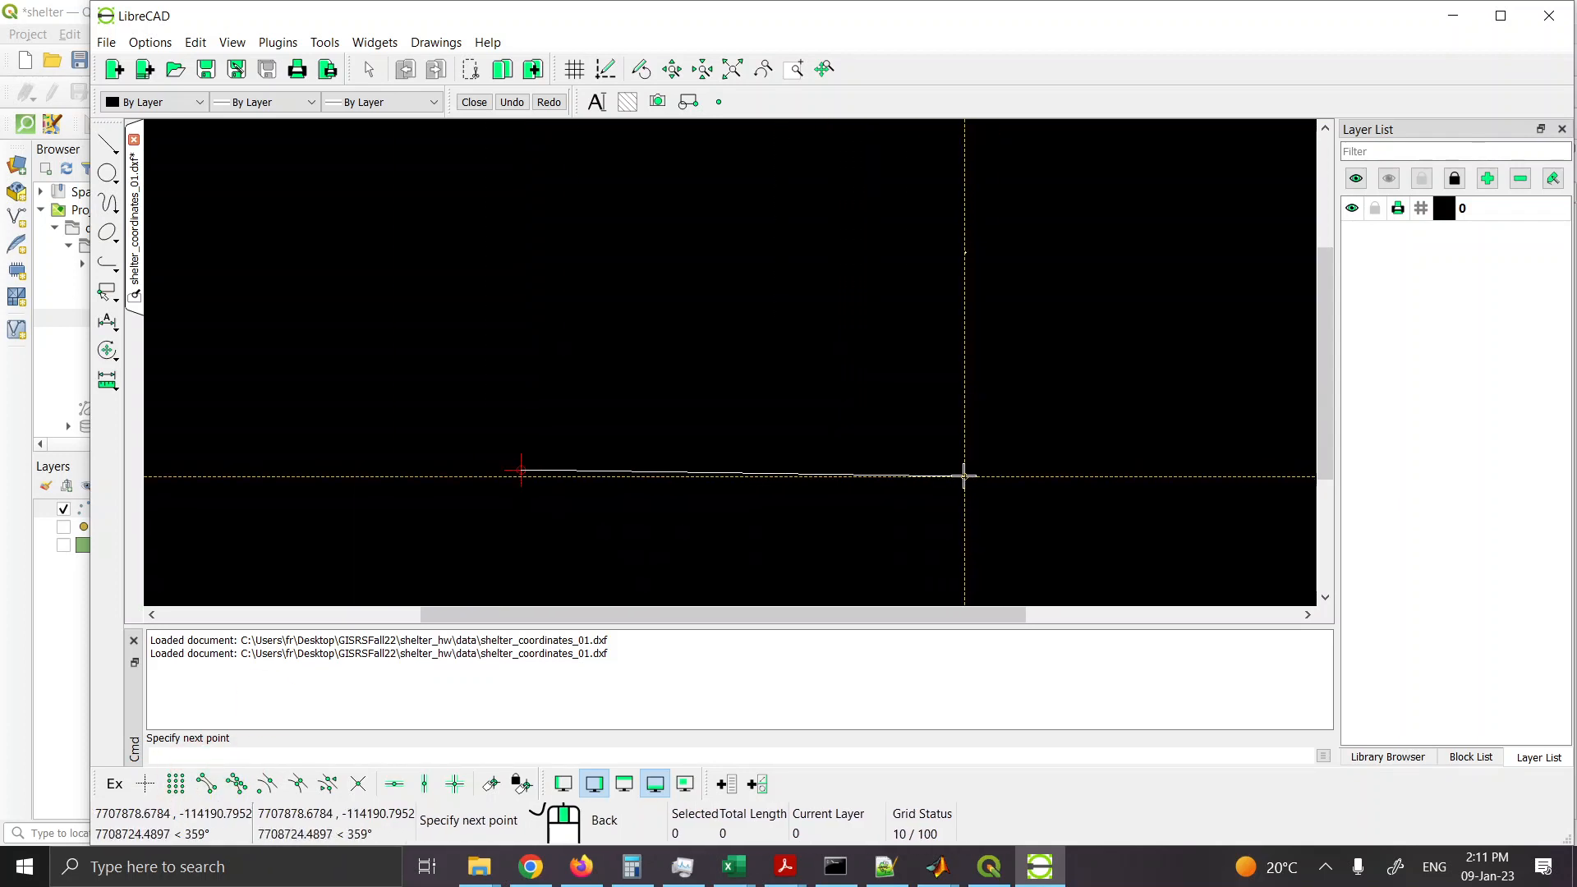
pyautogui.click(966, 476)
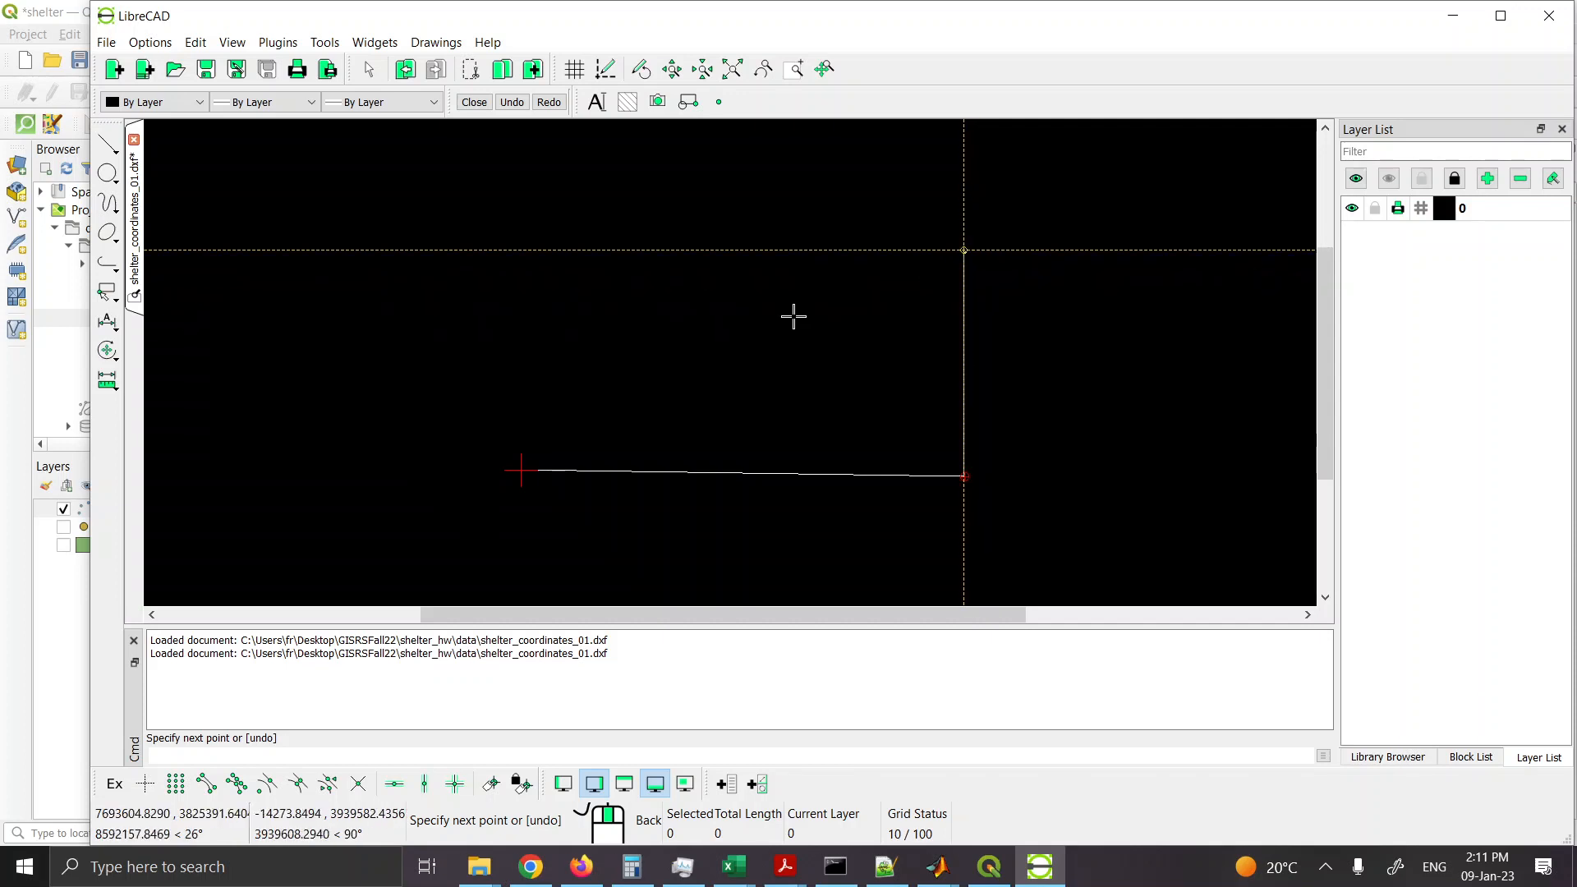
pyautogui.click(206, 783)
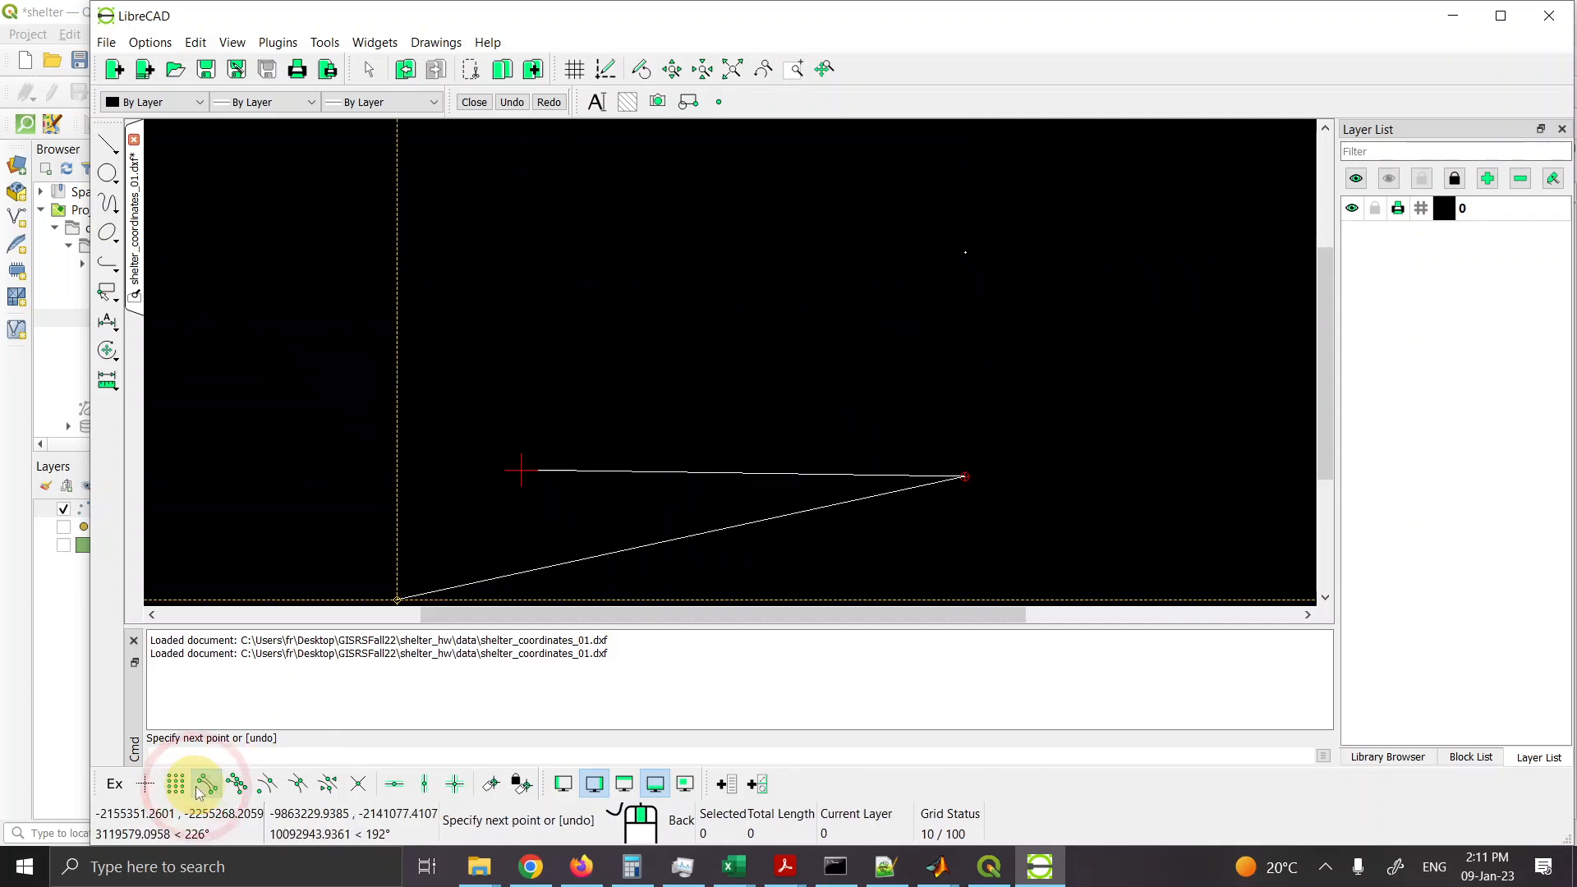
pyautogui.click(966, 253)
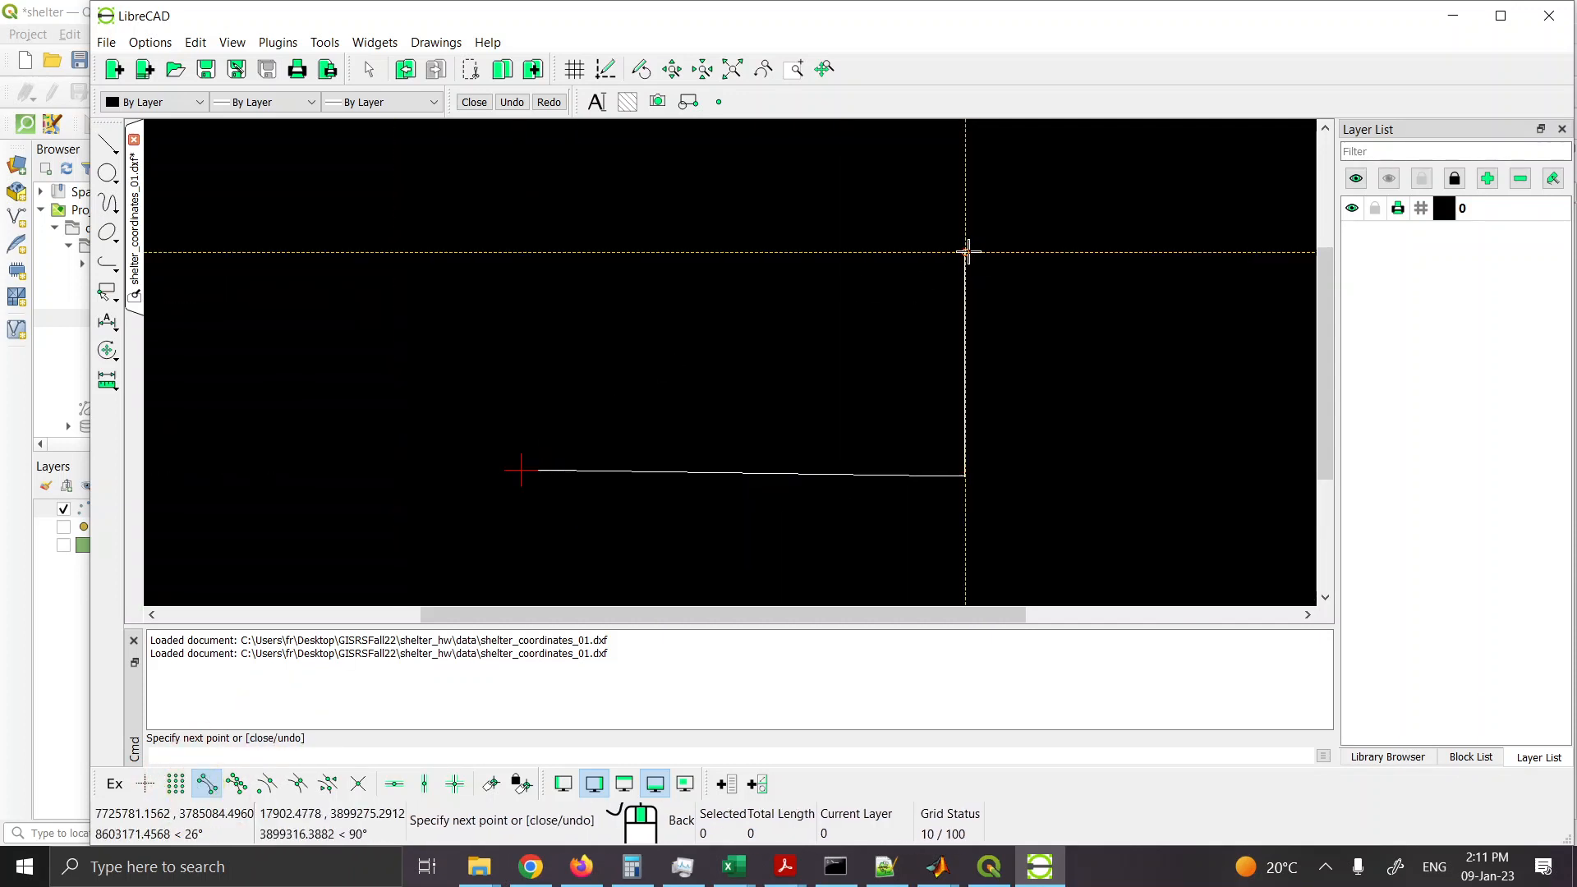
# Step: Complete the rectangle with a top-left corner about 3.87 million units above the origin without endpoint snap, closing at the origin with endpoint snap on
pyautogui.click(212, 786)
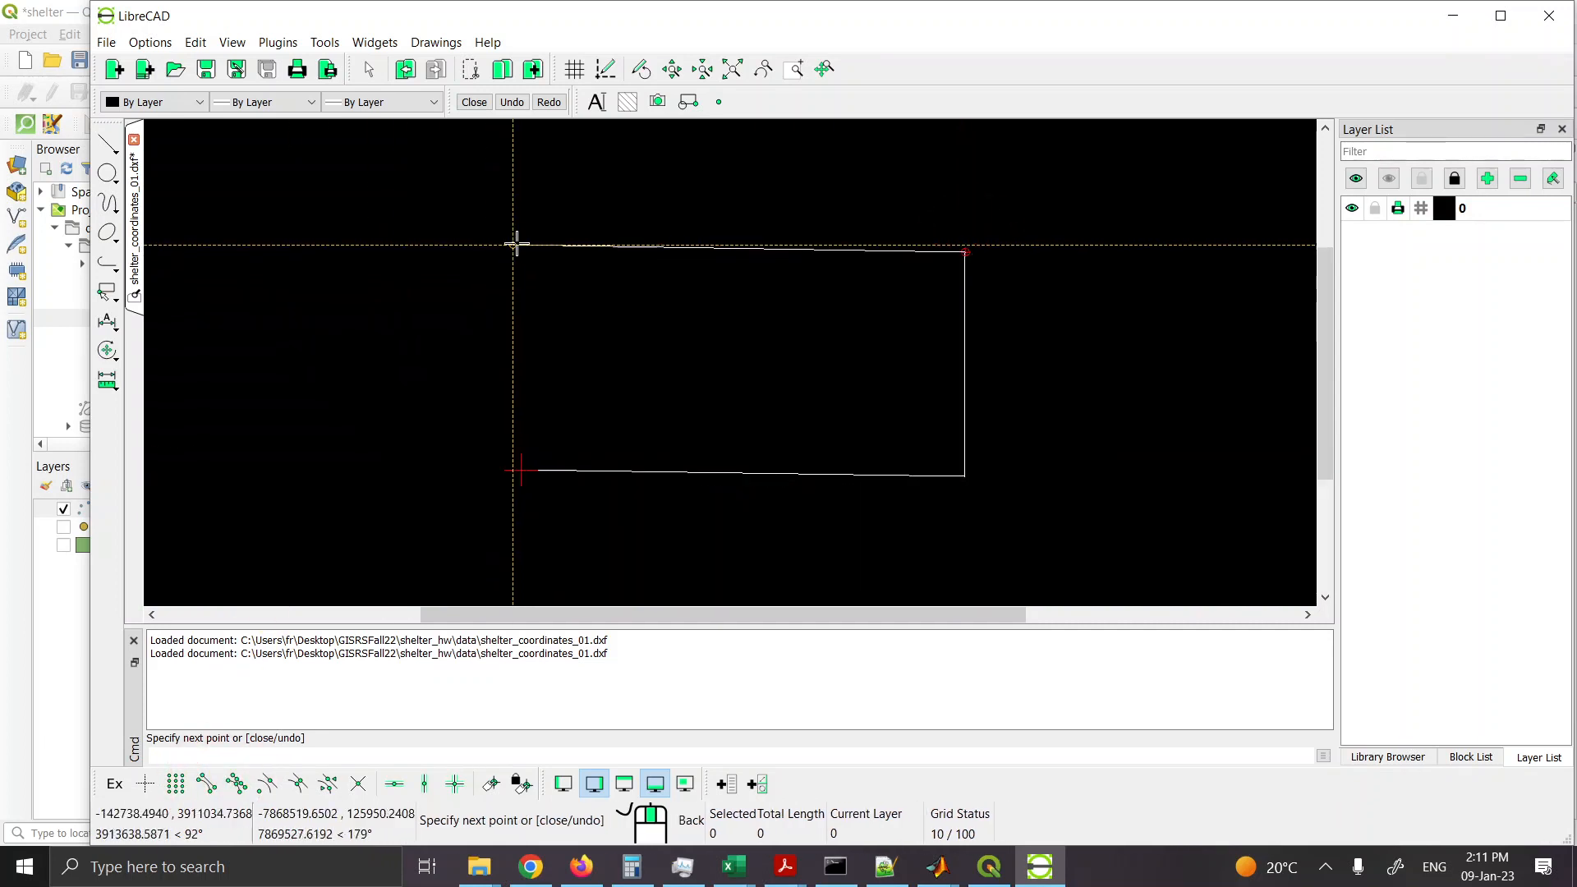
pyautogui.click(520, 247)
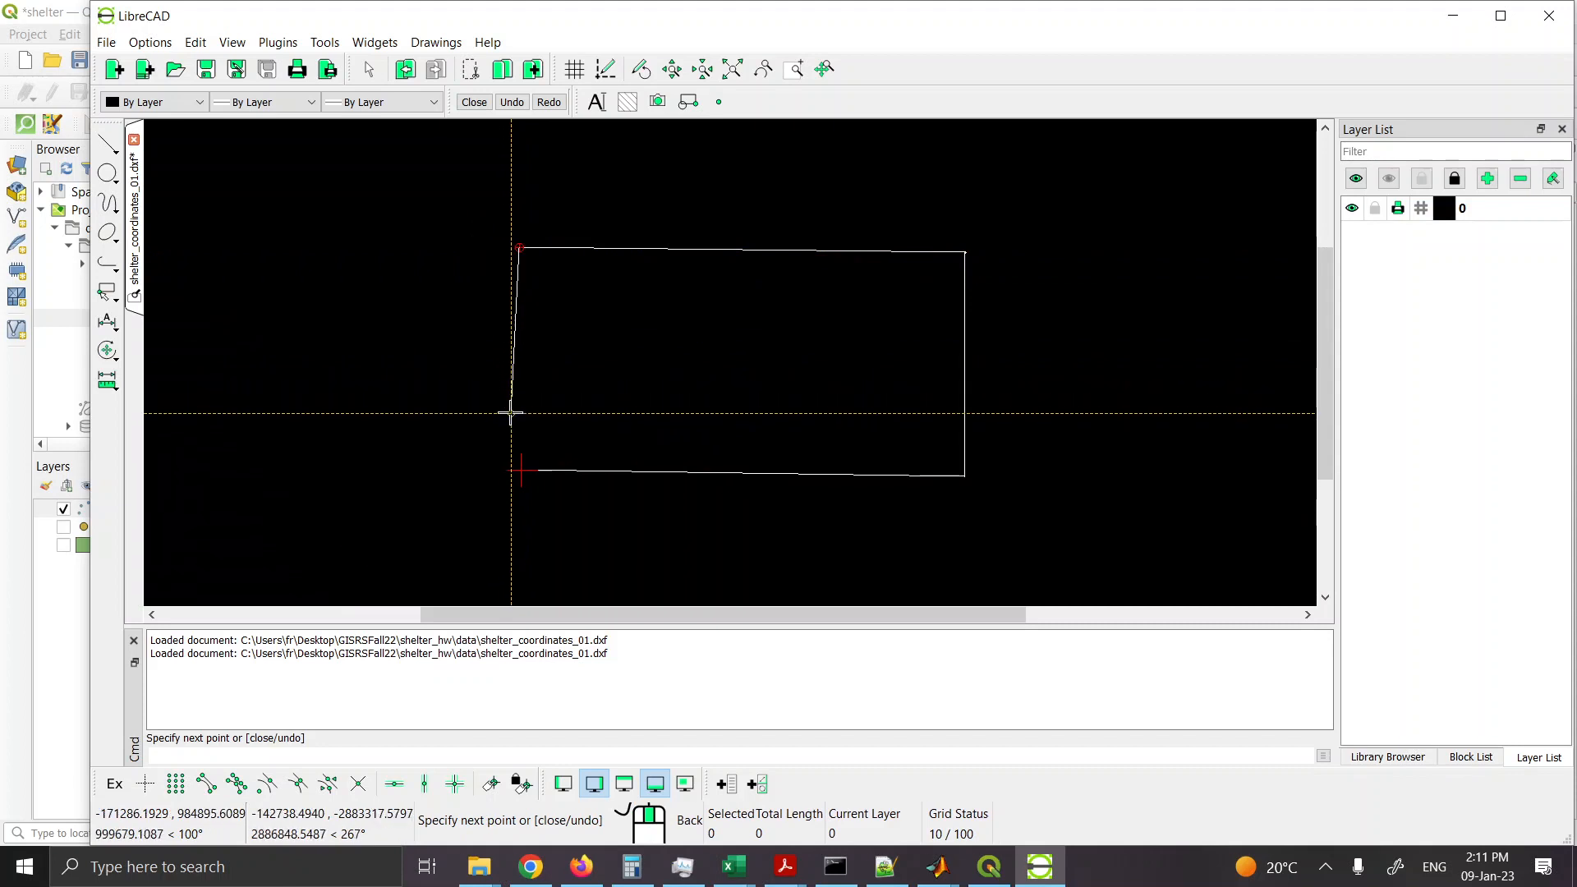
pyautogui.click(199, 791)
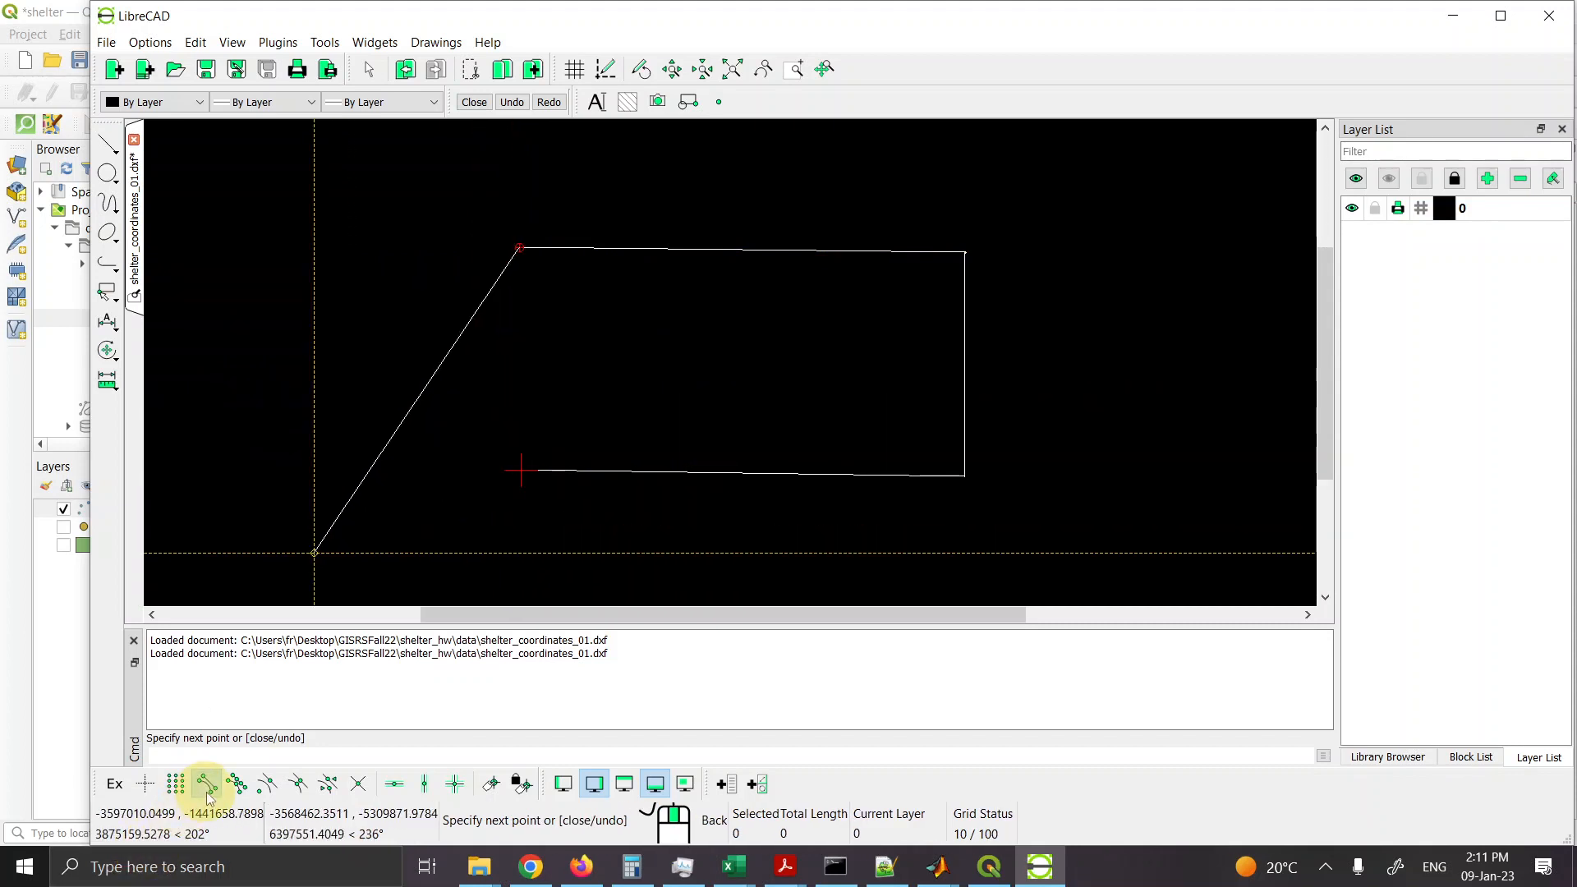
pyautogui.click(515, 468)
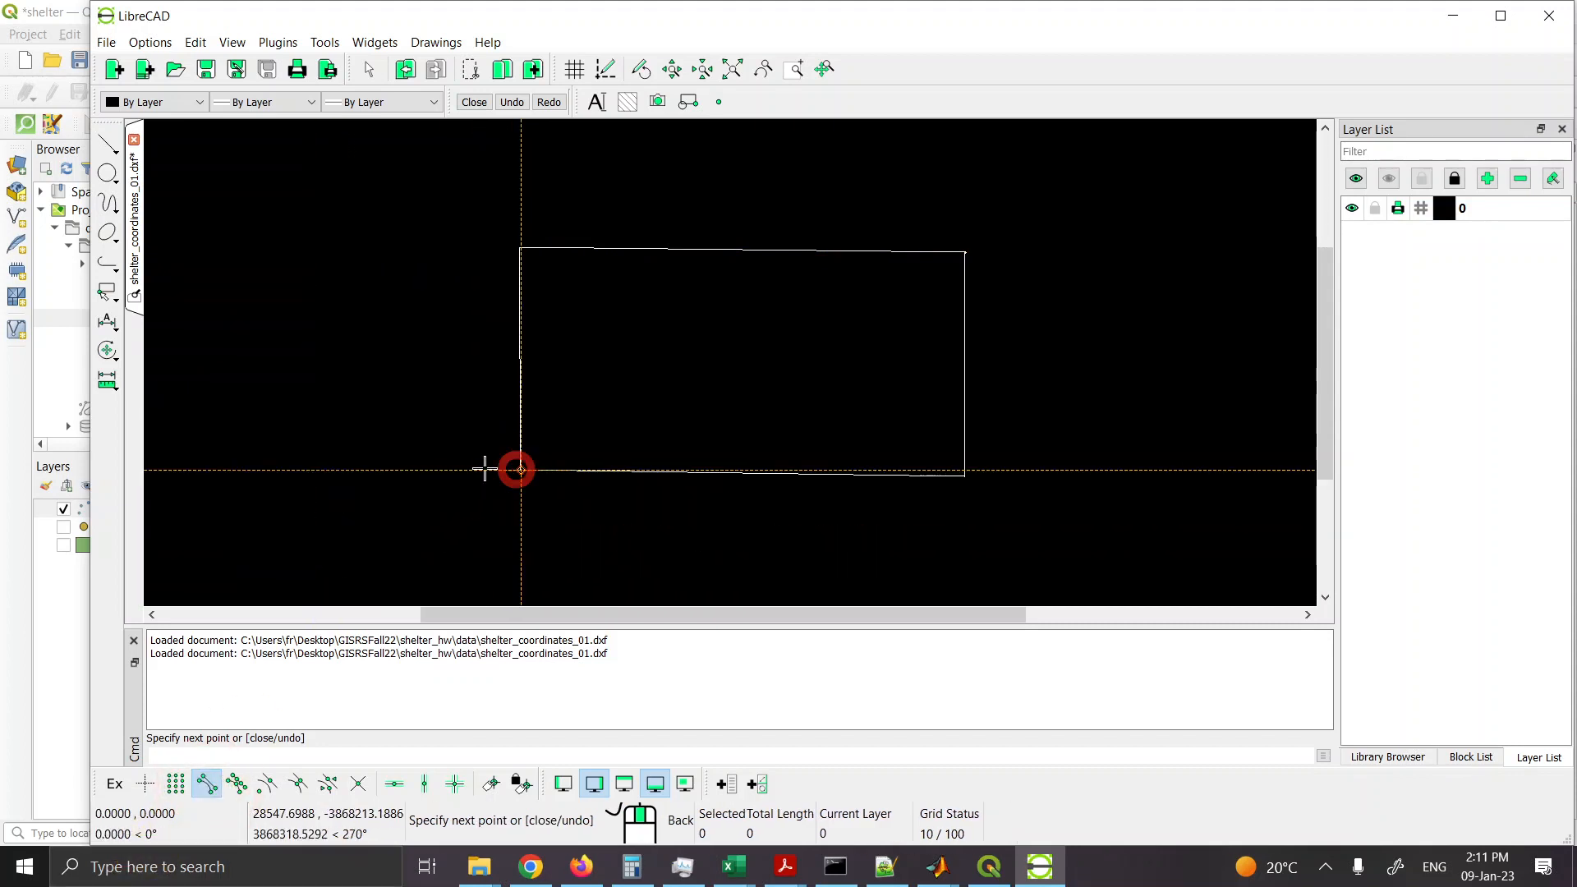
pyautogui.rightClick(419, 444)
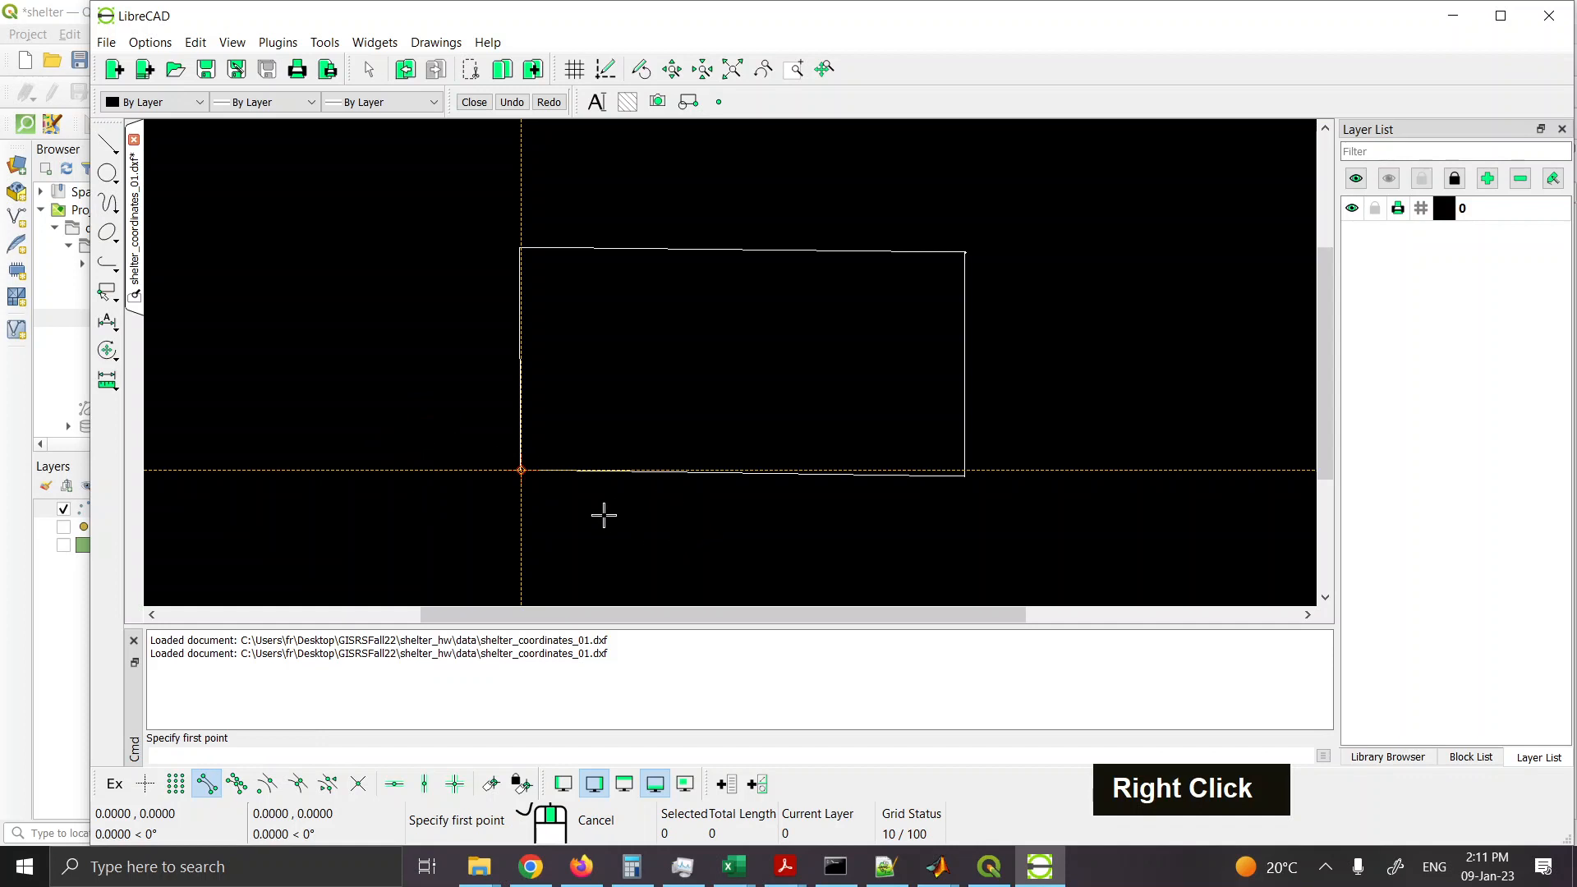
pyautogui.scroll(-4, 725, 397)
pyautogui.scroll(13, 725, 398)
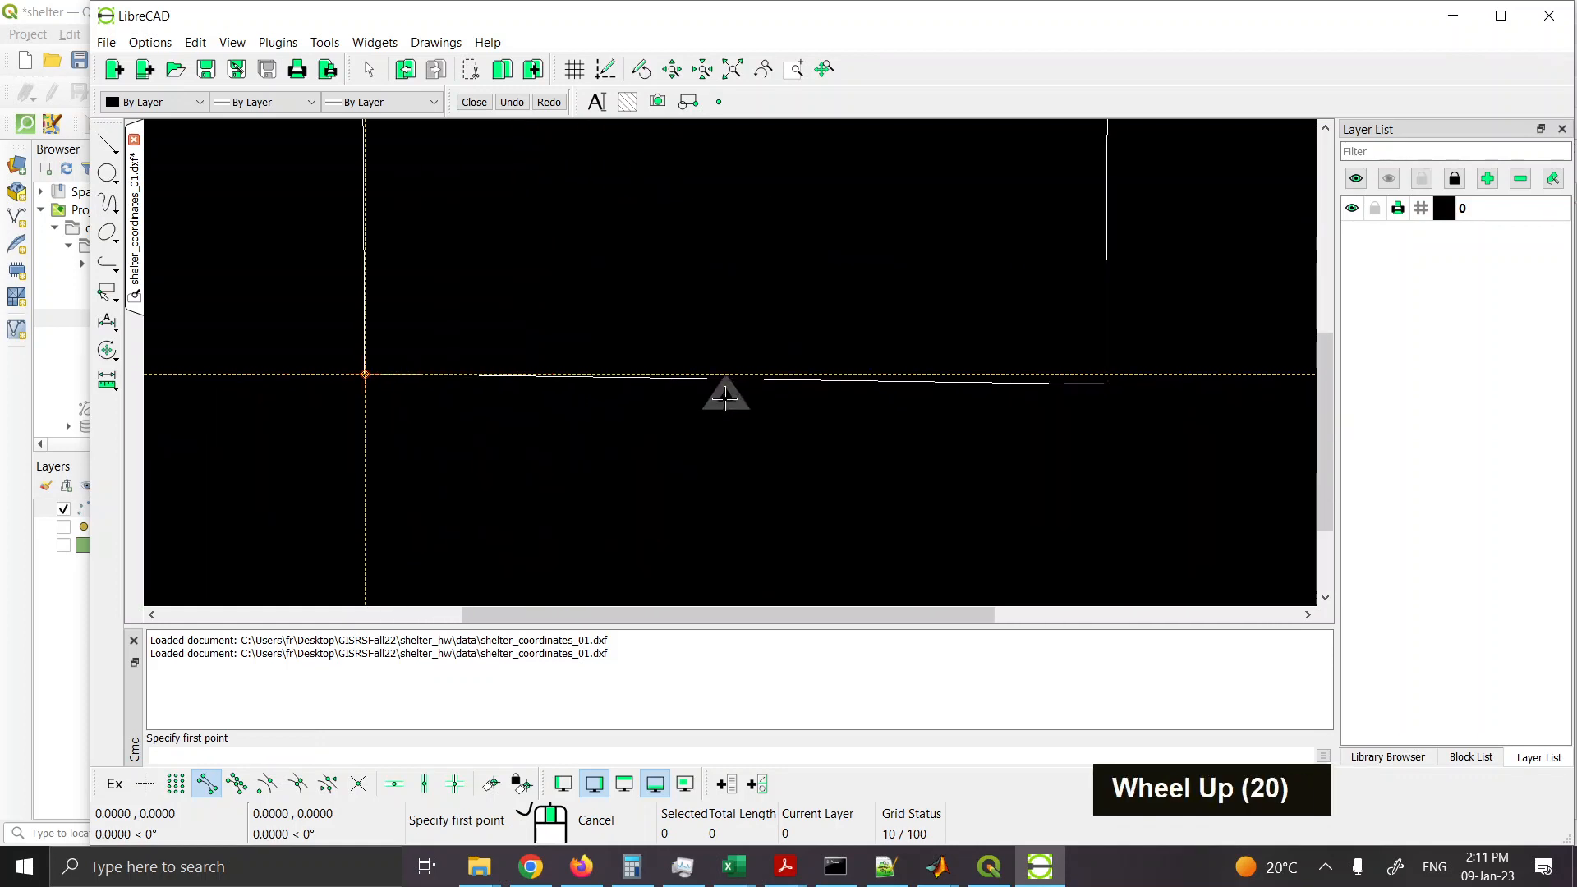
pyautogui.scroll(-9, 725, 397)
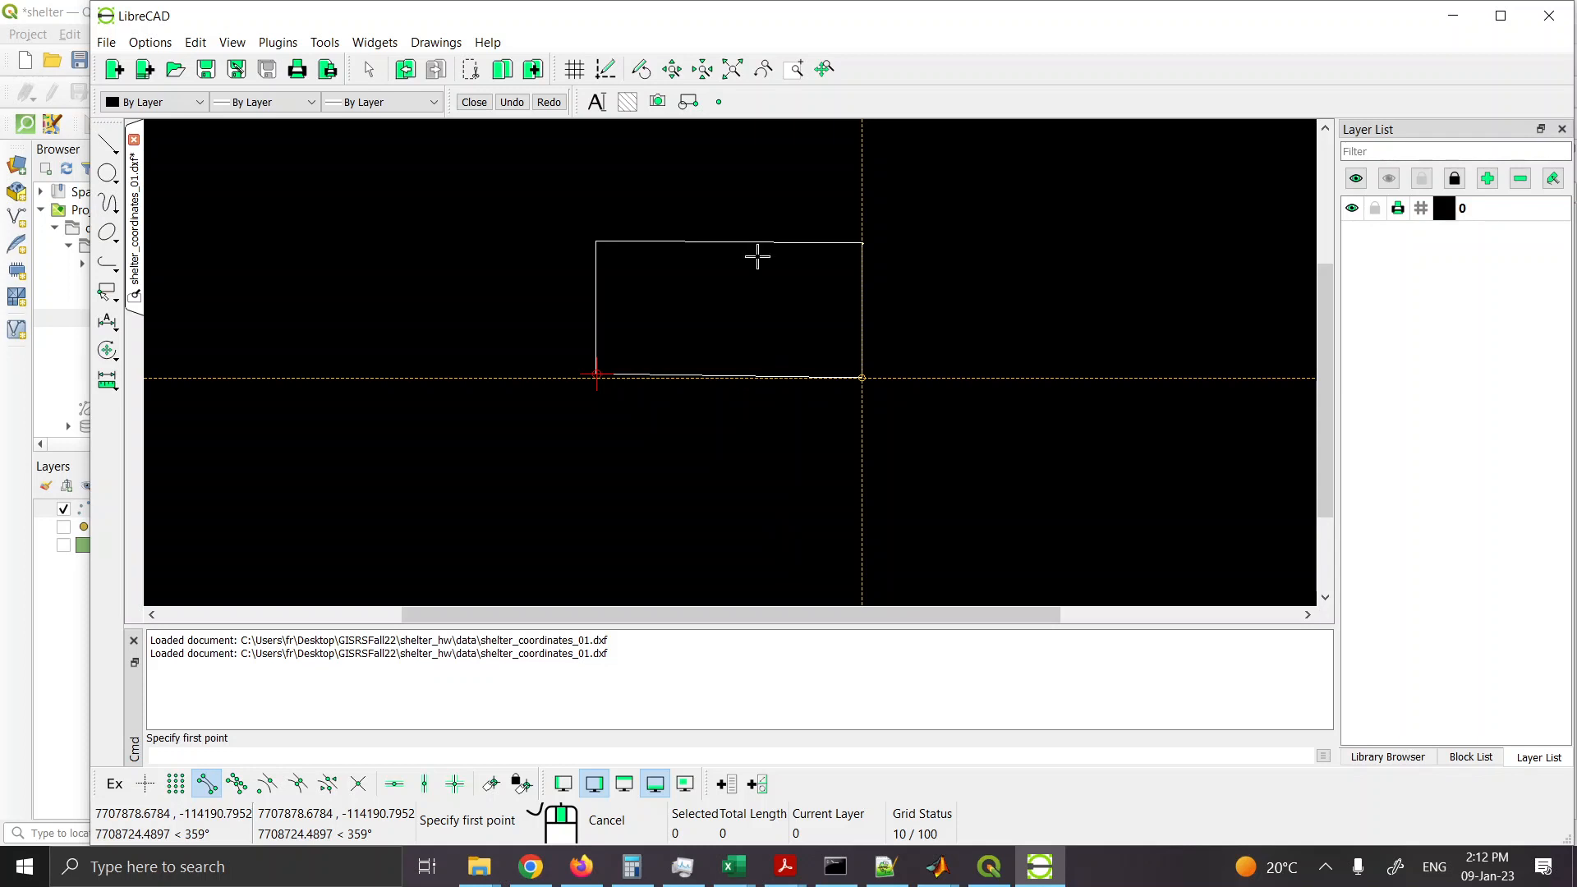
# Step: Start the Points tool and set the default pen width of layer 0 to 0.30mm
pyautogui.click(718, 102)
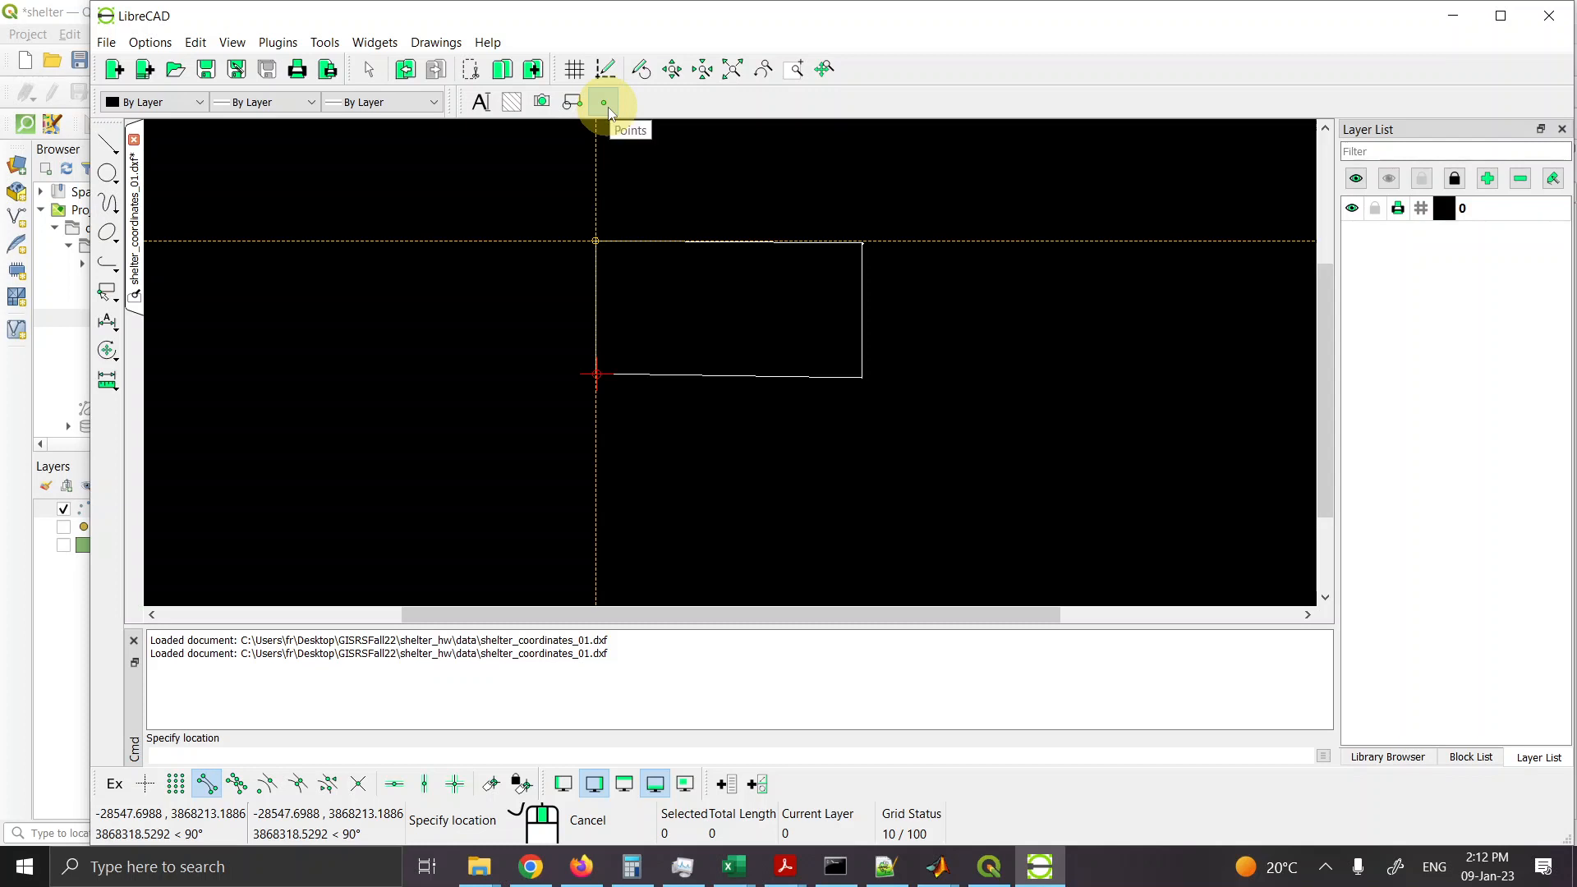
pyautogui.click(1465, 211)
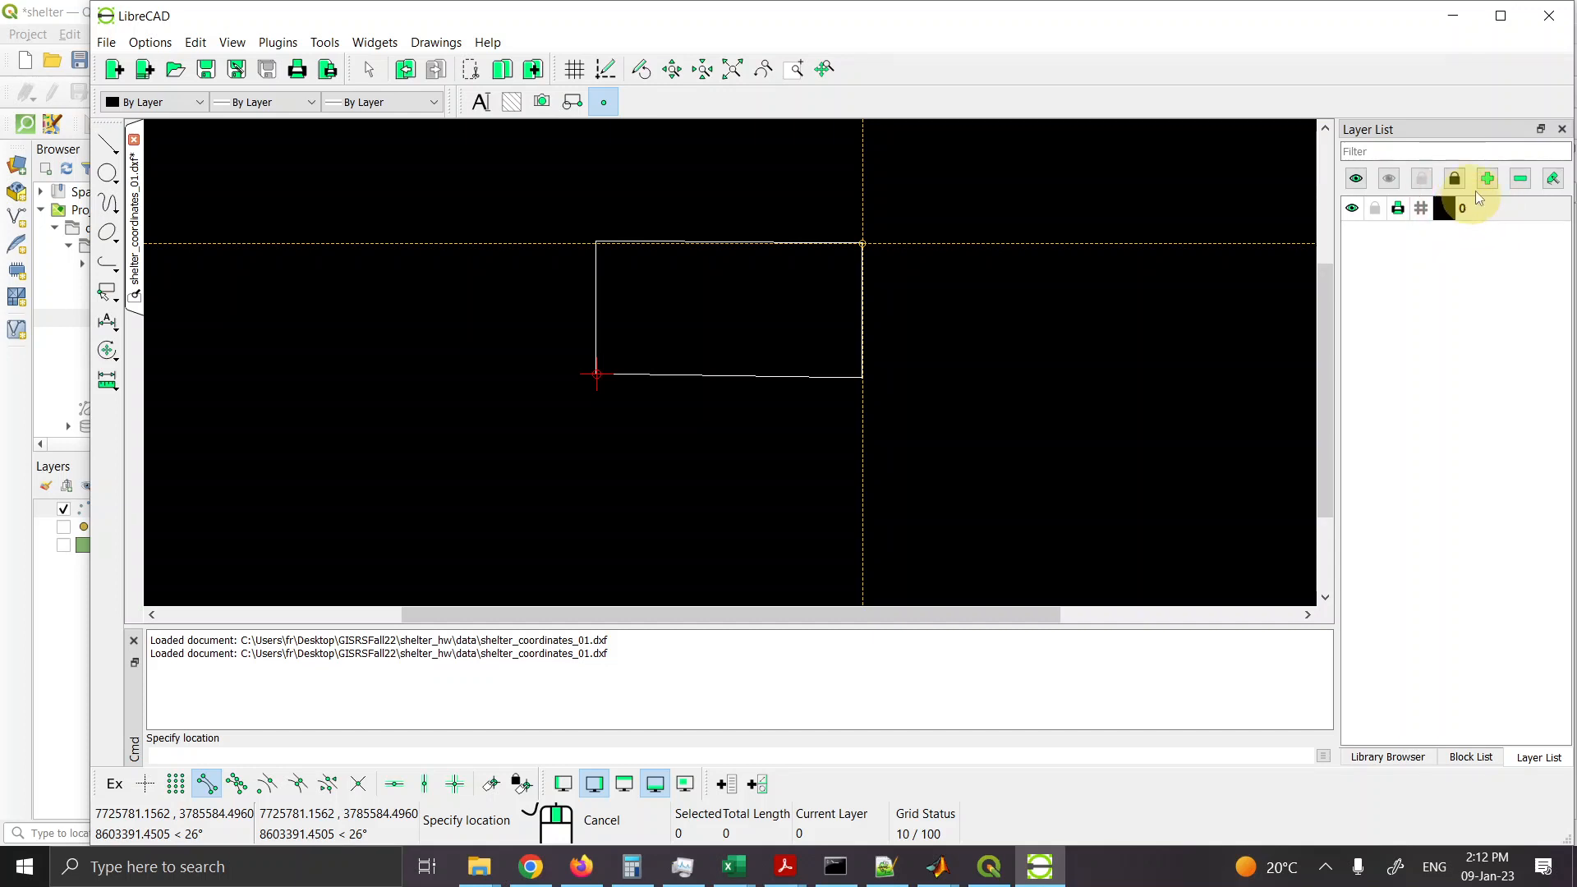
pyautogui.doubleClick(1452, 214)
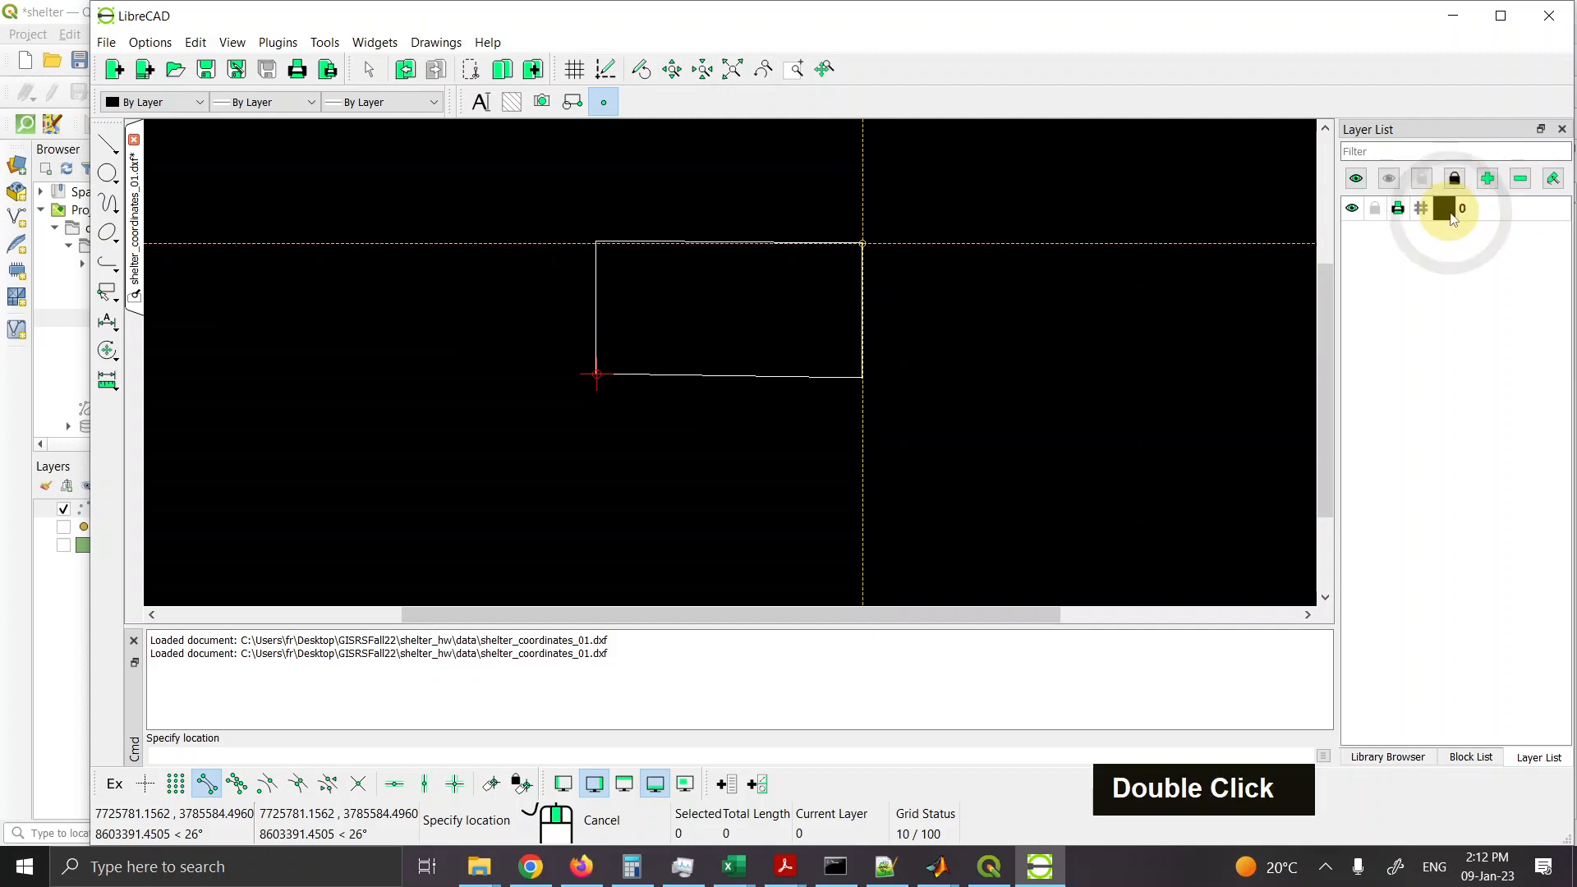
pyautogui.doubleClick(1452, 214)
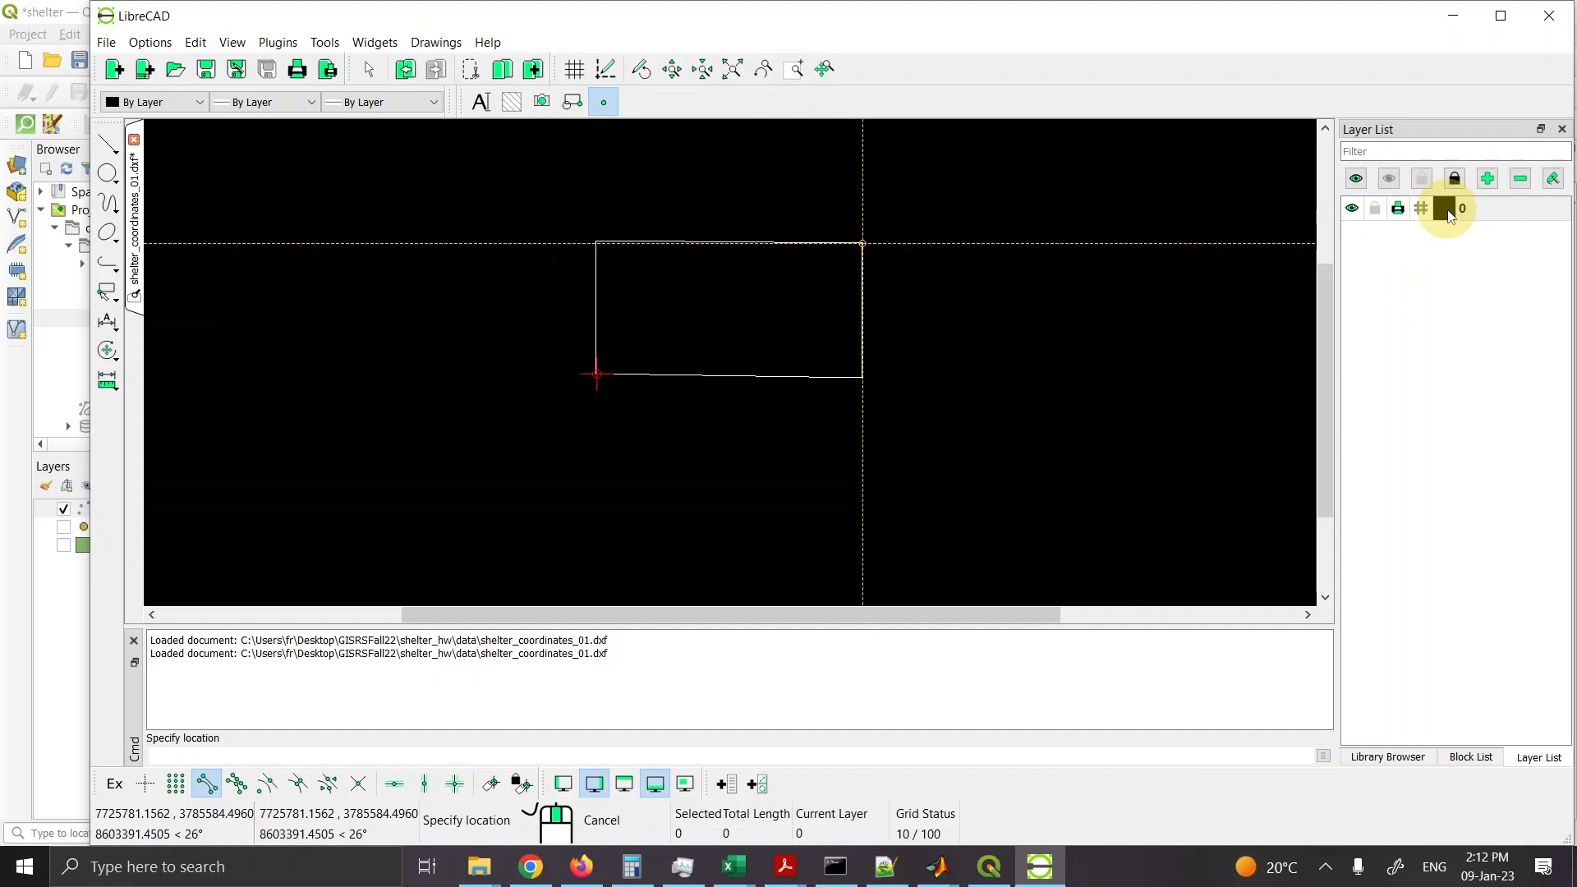
pyautogui.click(1553, 181)
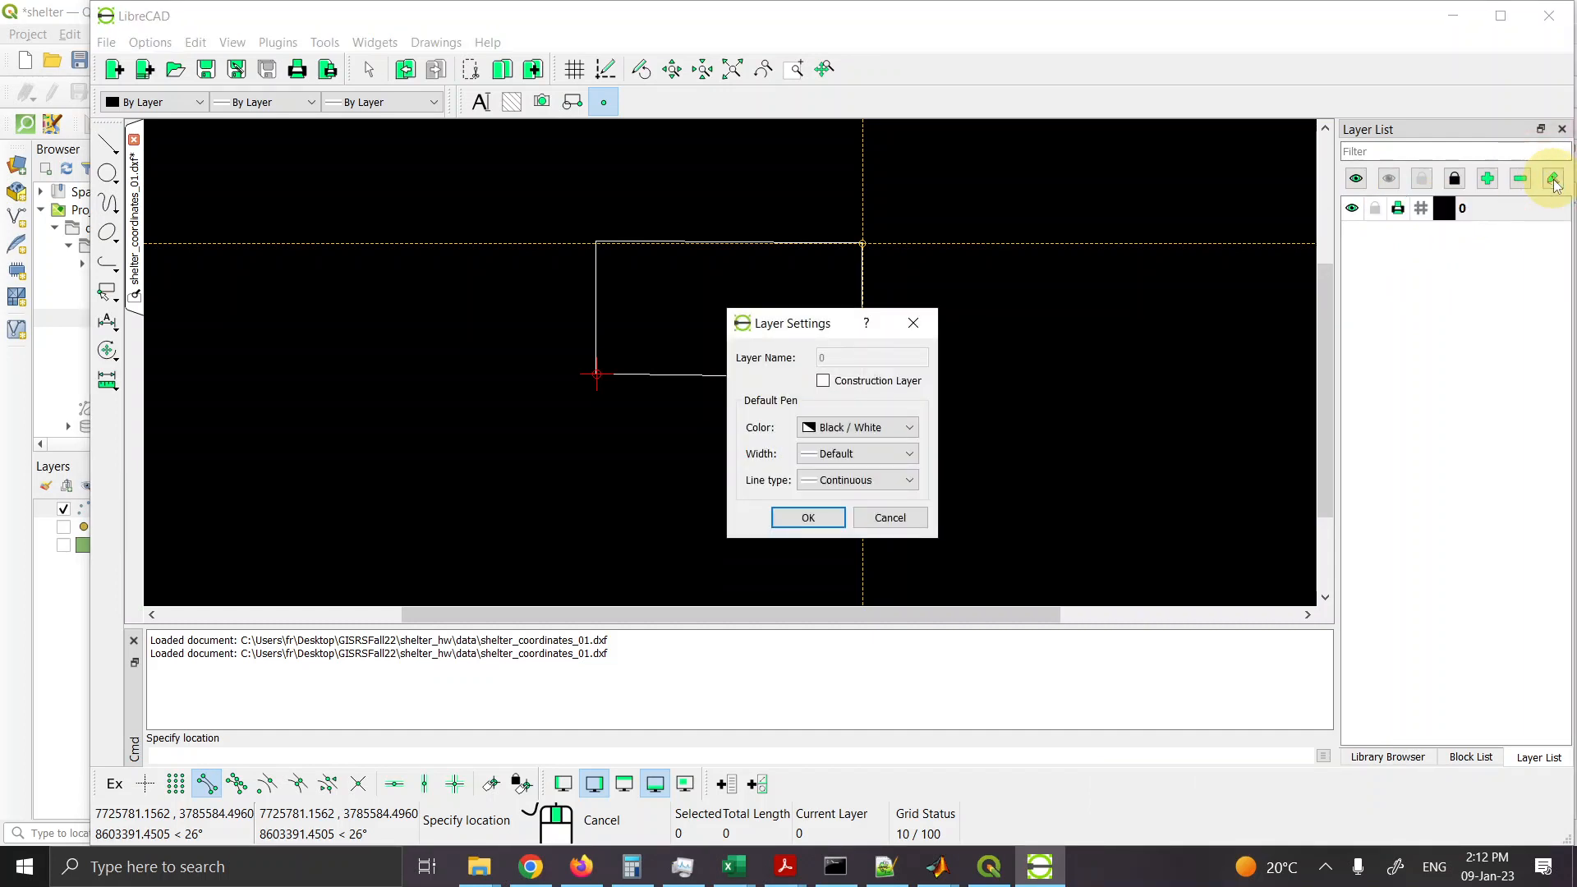
pyautogui.click(910, 457)
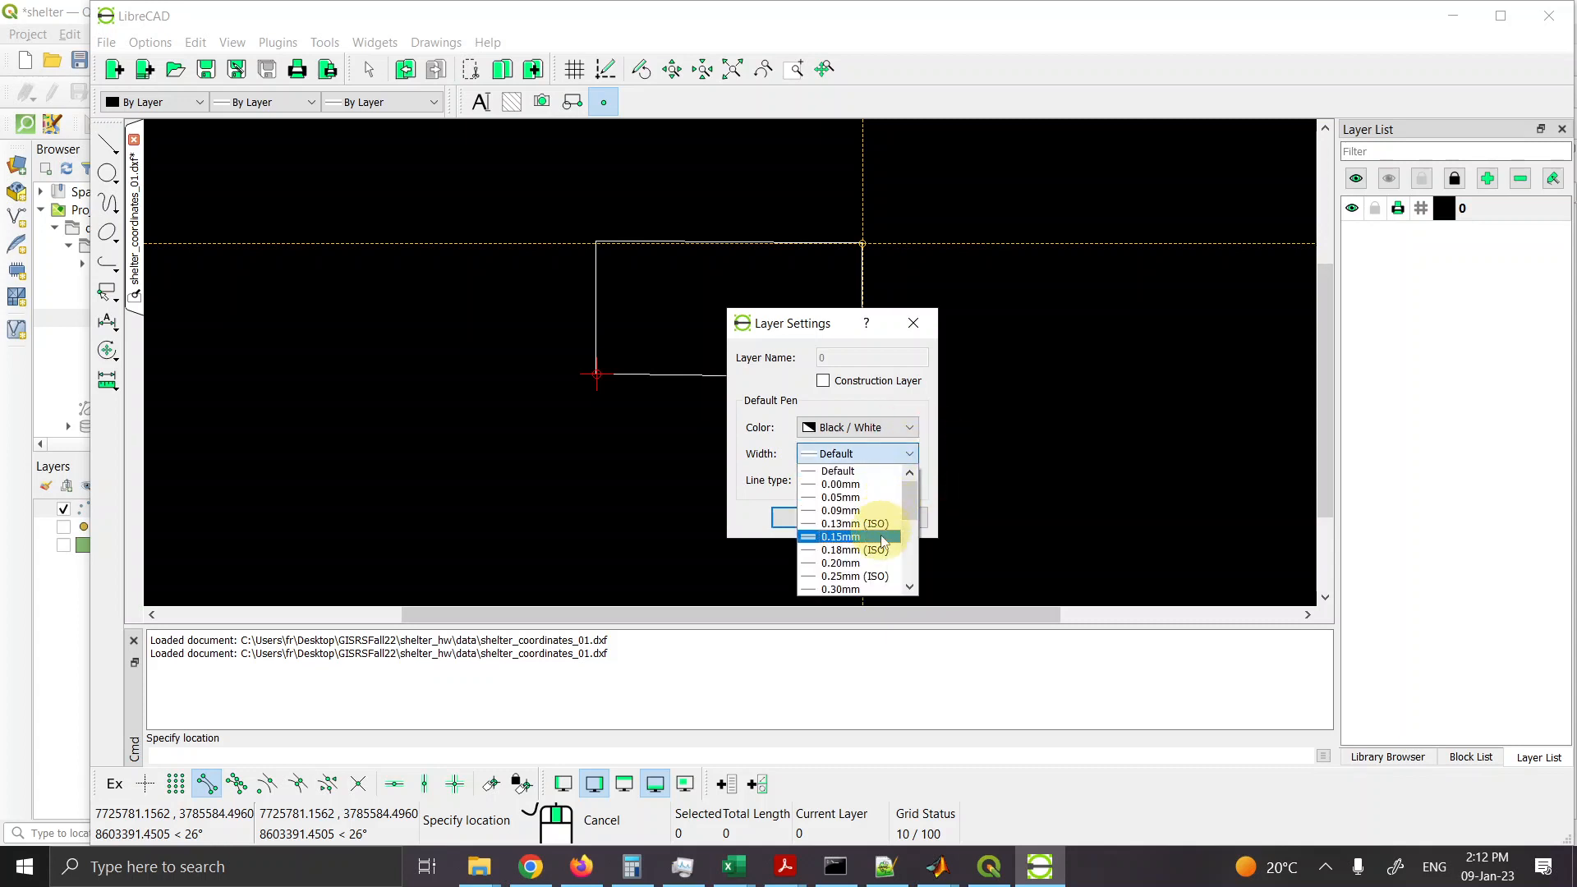
pyautogui.click(873, 588)
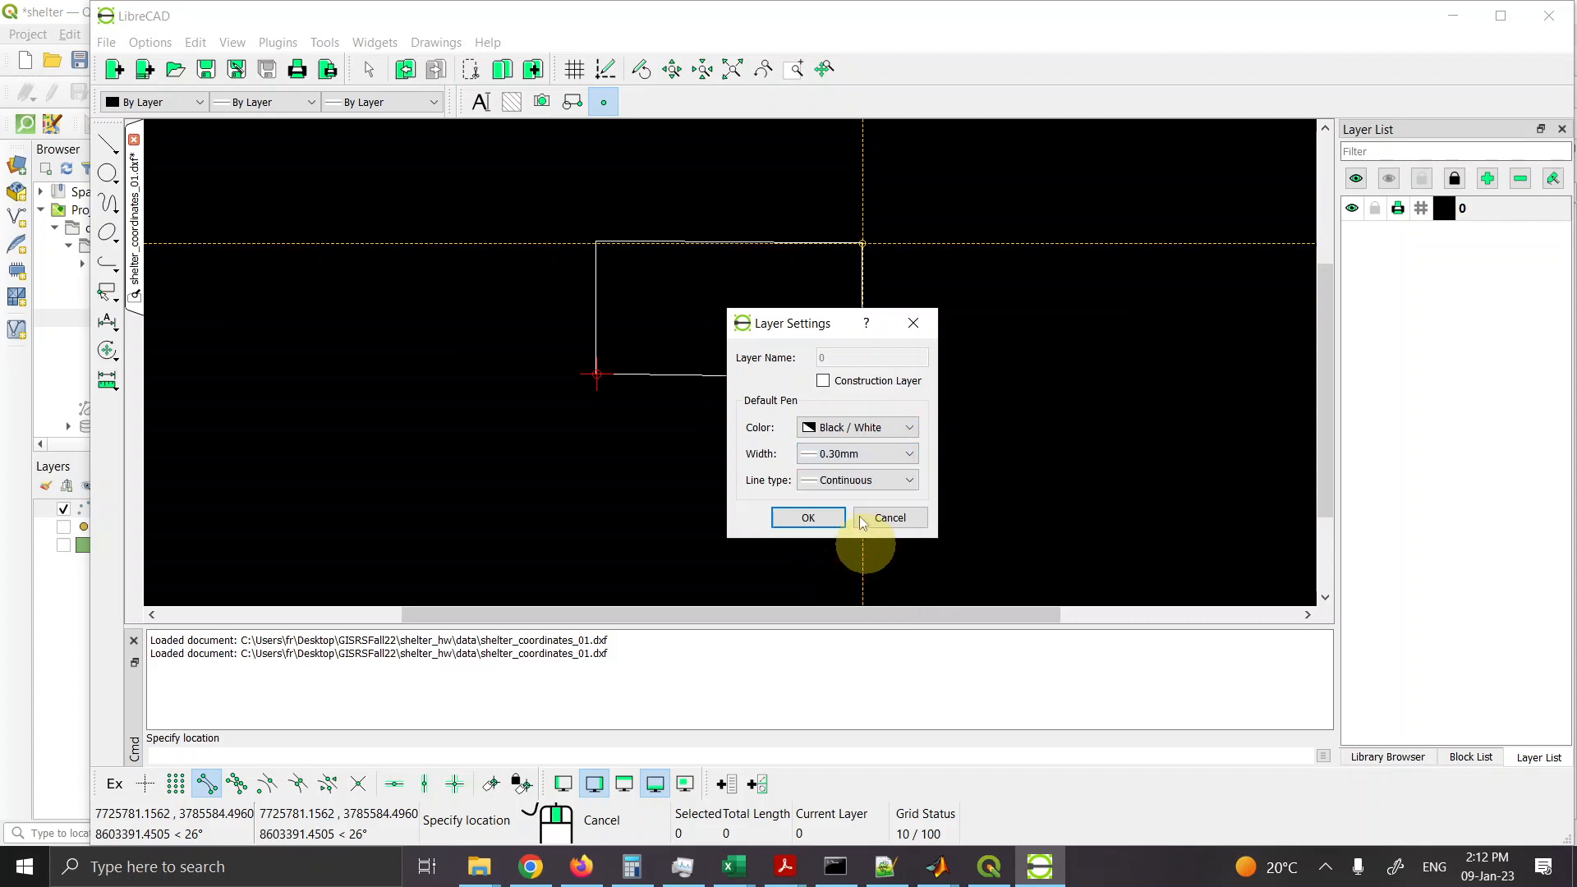
pyautogui.click(810, 520)
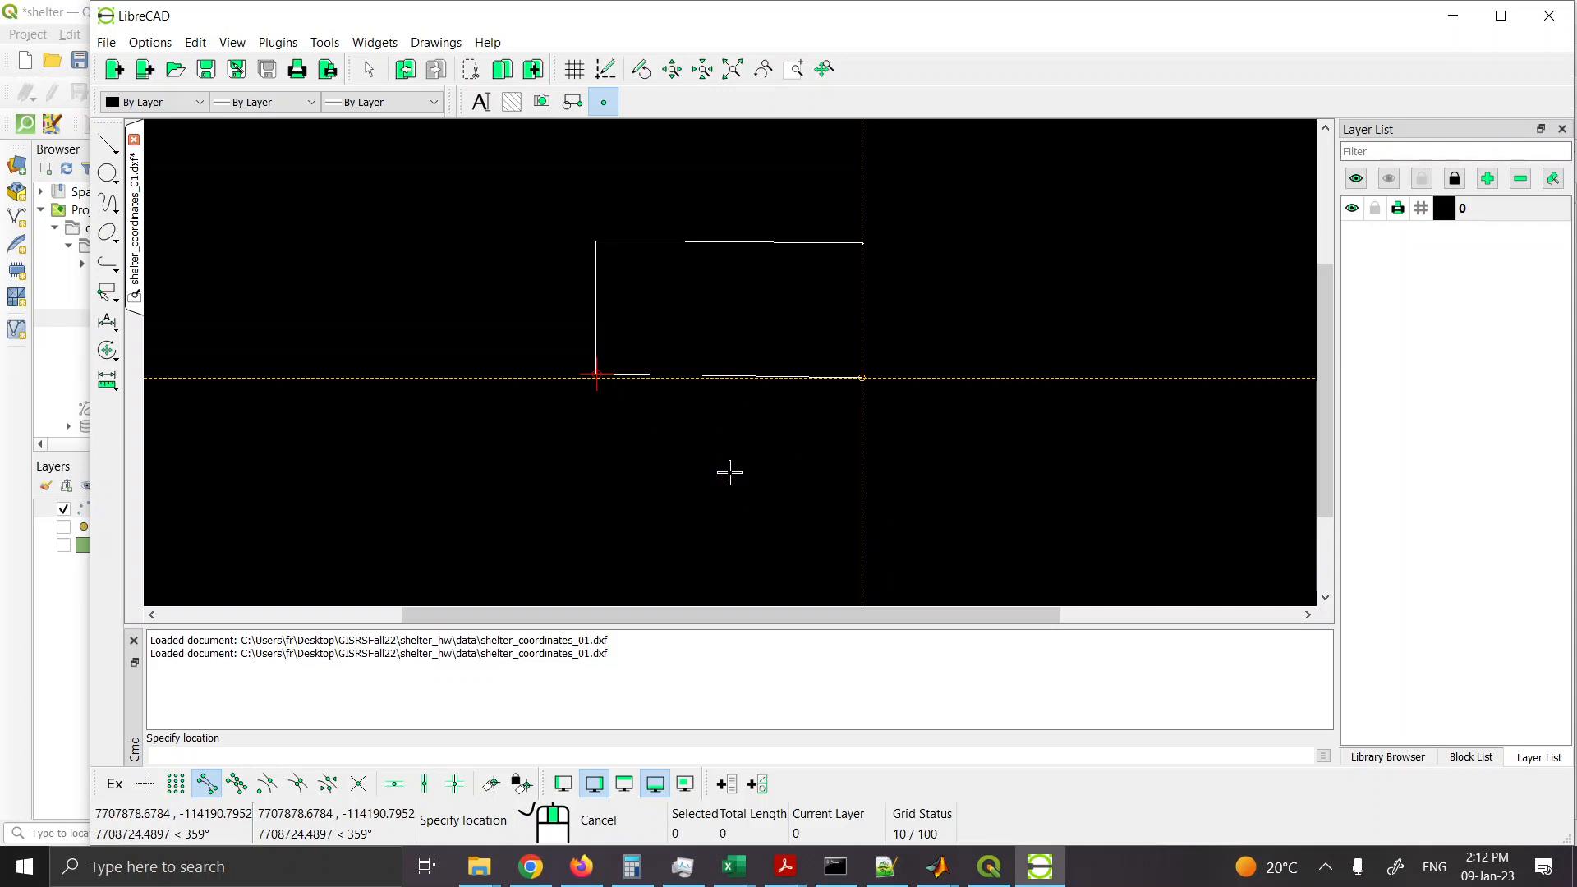
# Step: Measure the point-to-point distance from the origin to the rectangle's lower-right corner
pyautogui.click(107, 49)
pyautogui.click(585, 282)
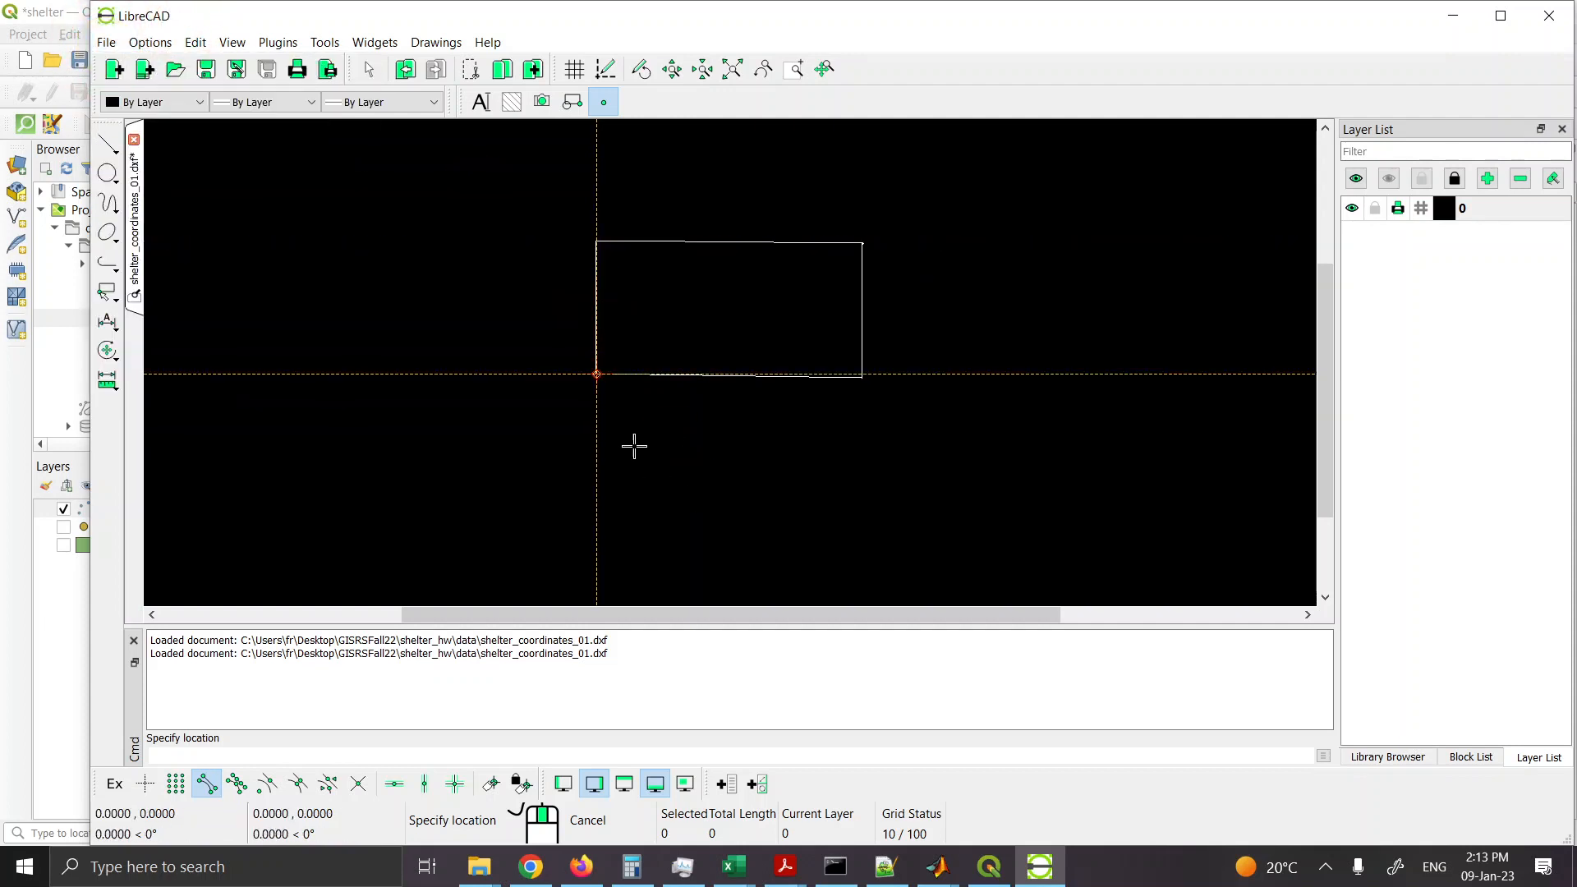
pyautogui.click(601, 371)
pyautogui.click(107, 385)
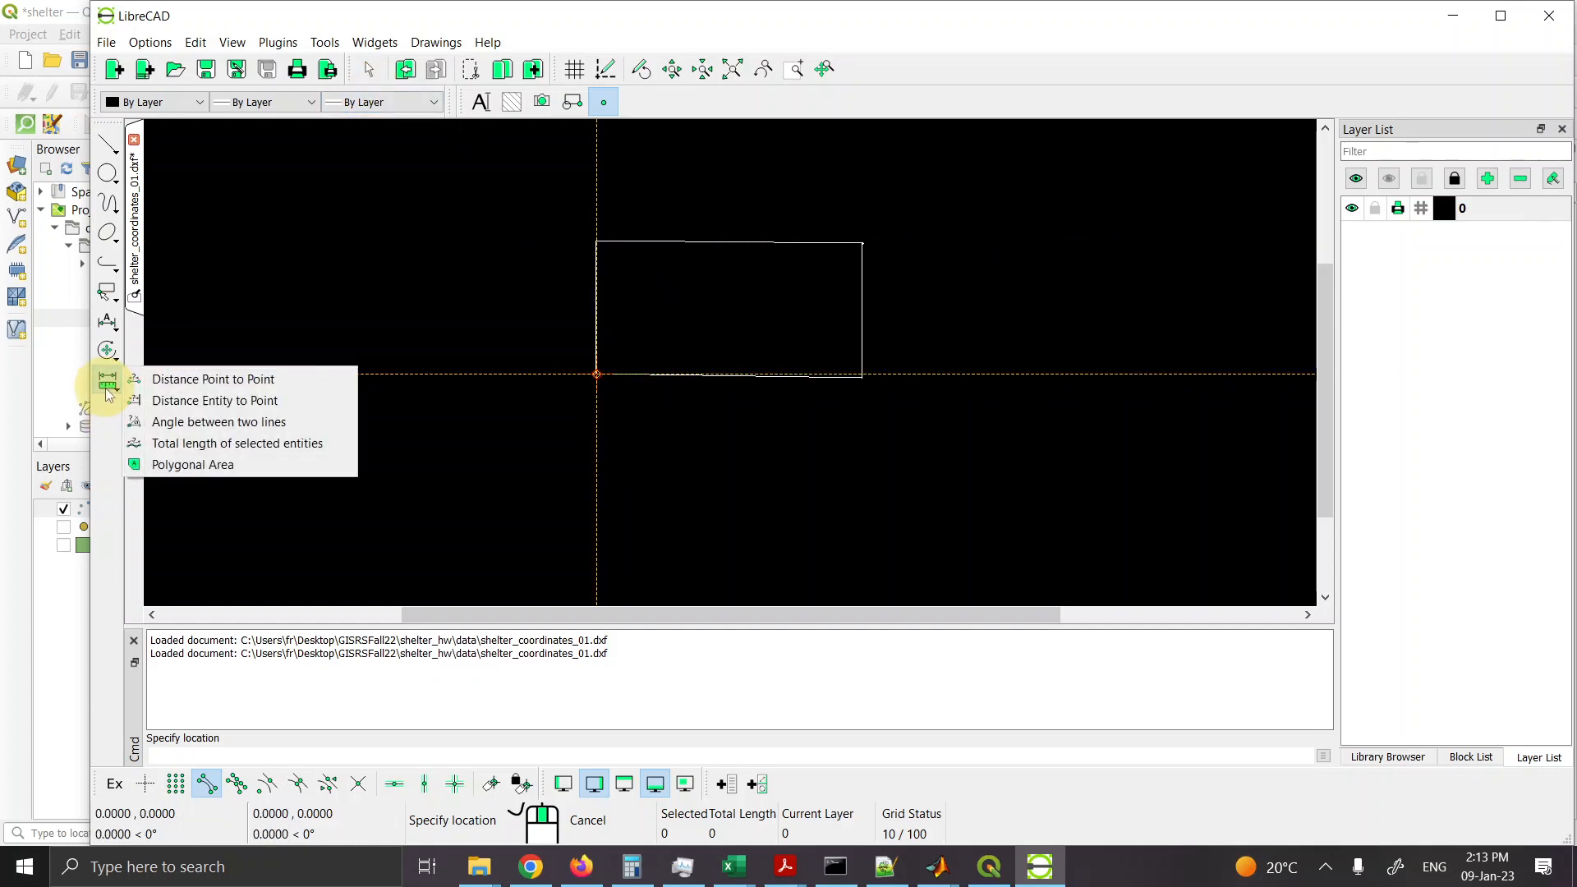
pyautogui.click(173, 379)
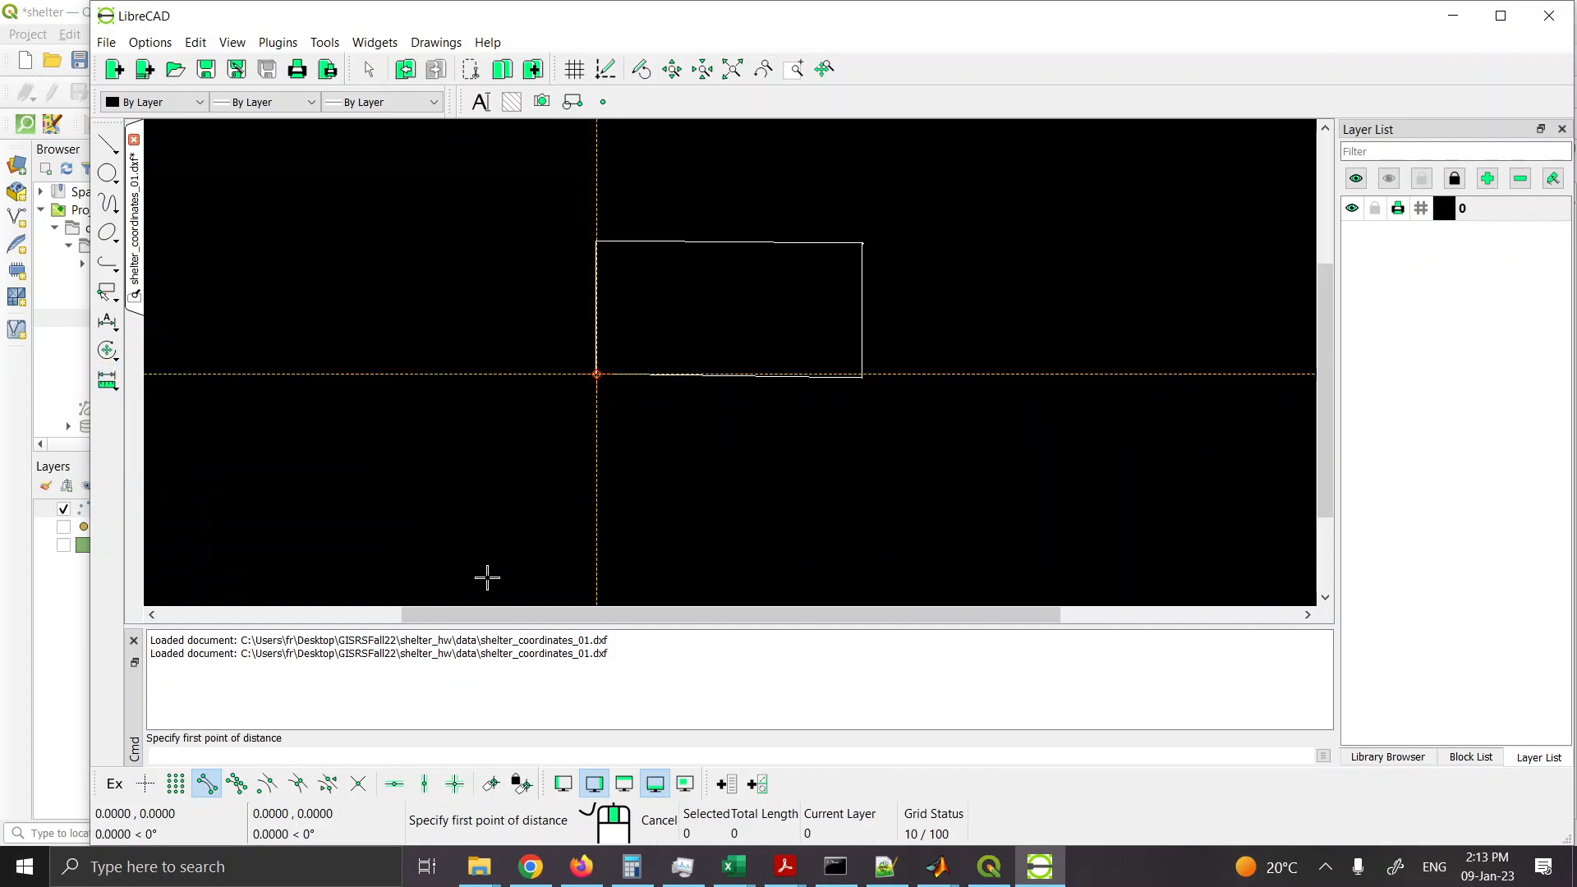
pyautogui.click(596, 375)
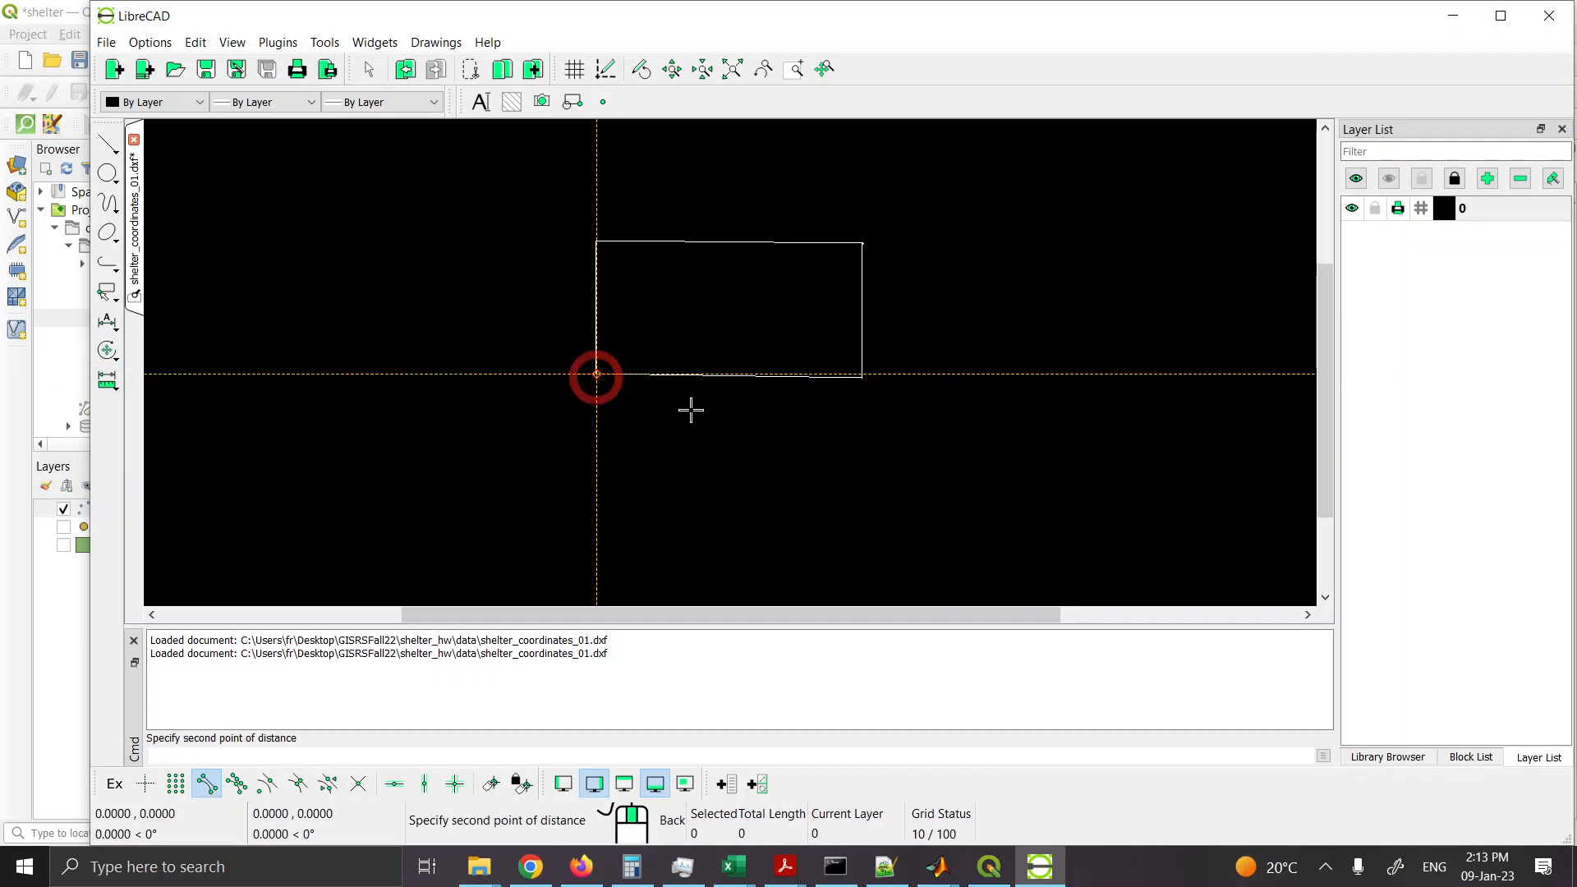
pyautogui.click(862, 377)
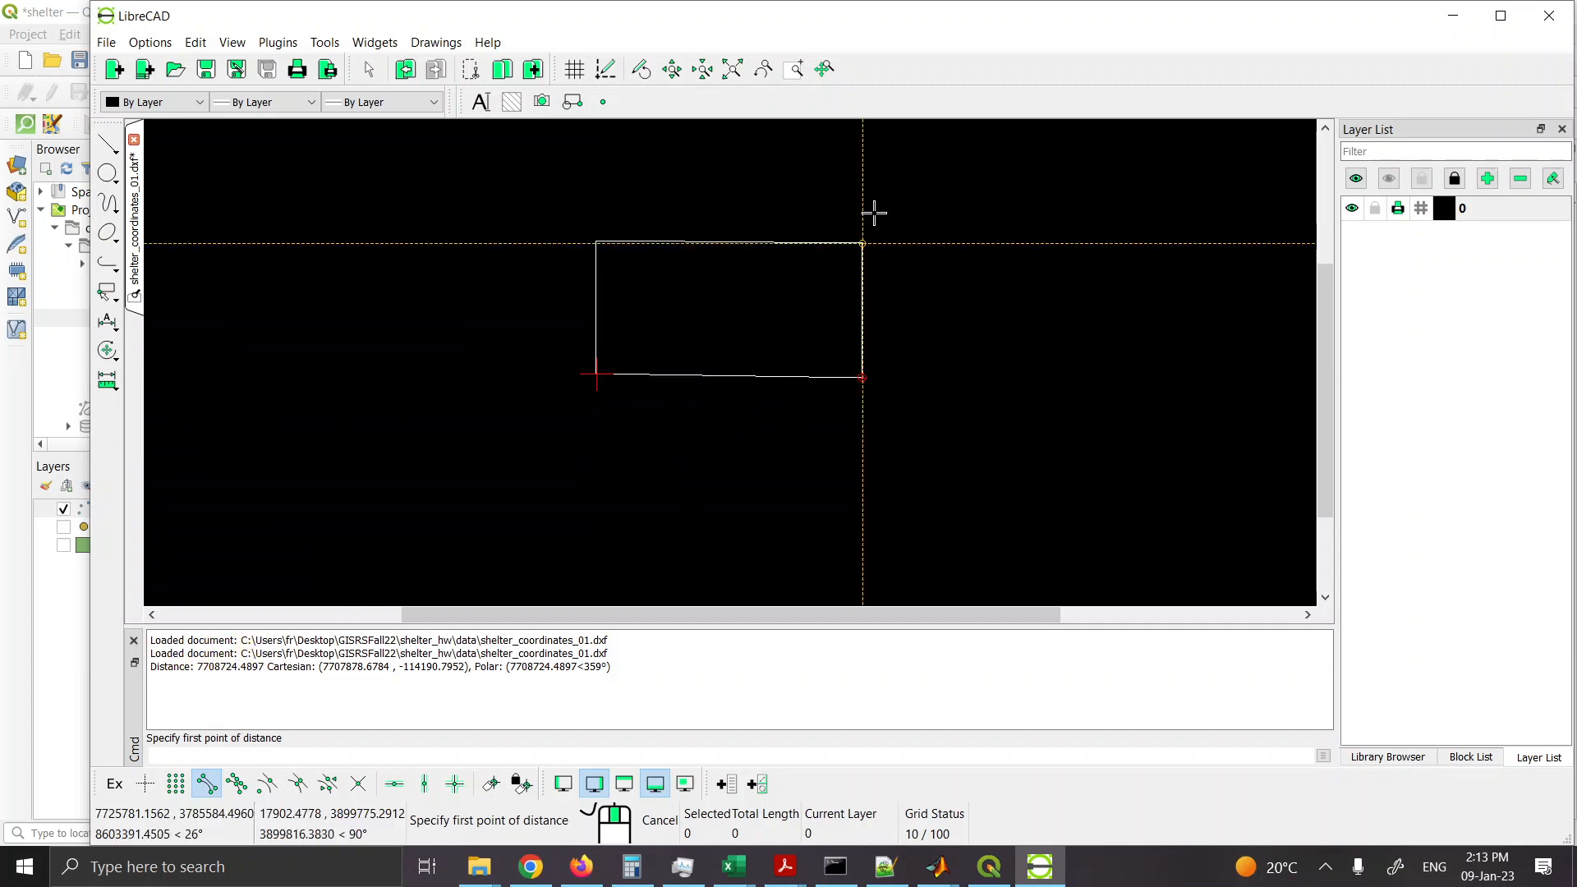
# Step: Examine the shelter points around the rectangle's upper-right corner with window zooms, and compare them with the full rectangle
pyautogui.scroll(12, 852, 236)
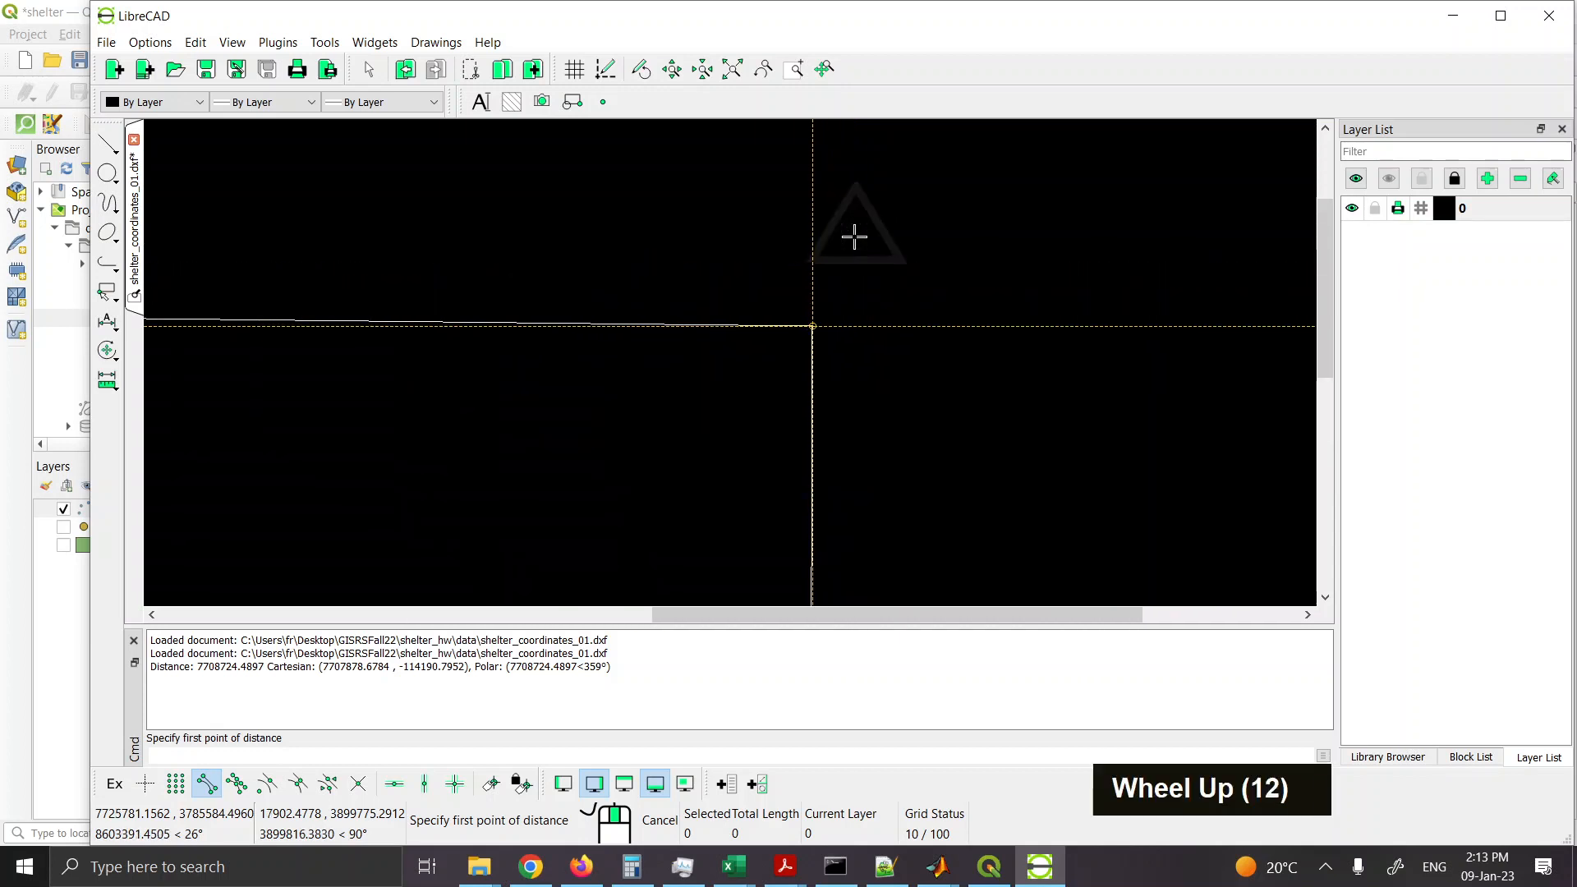
pyautogui.scroll(14, 811, 326)
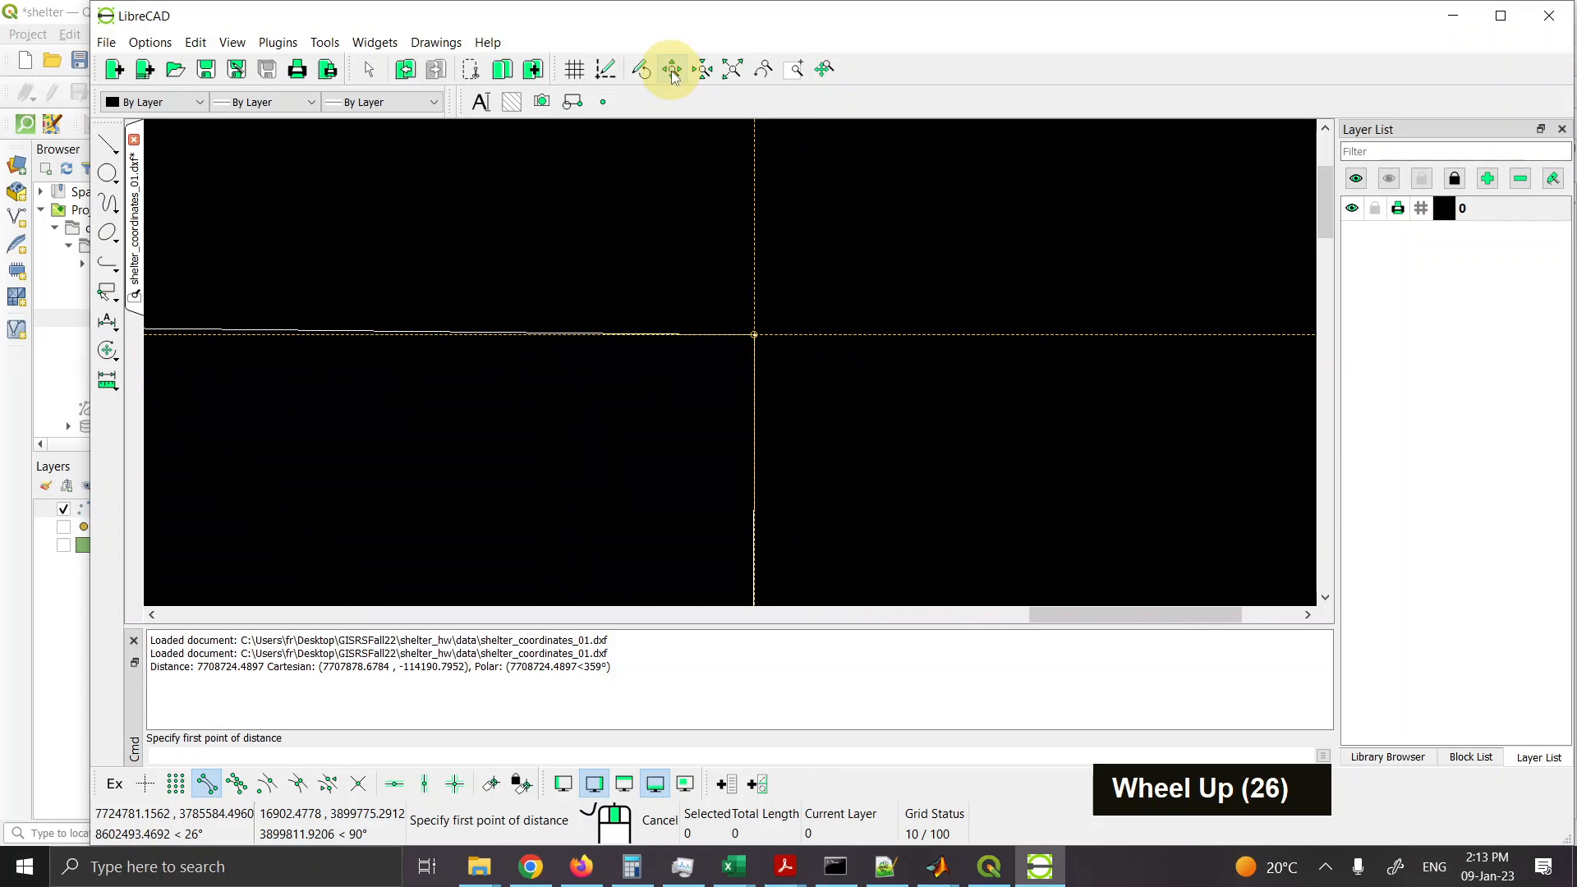
pyautogui.click(794, 69)
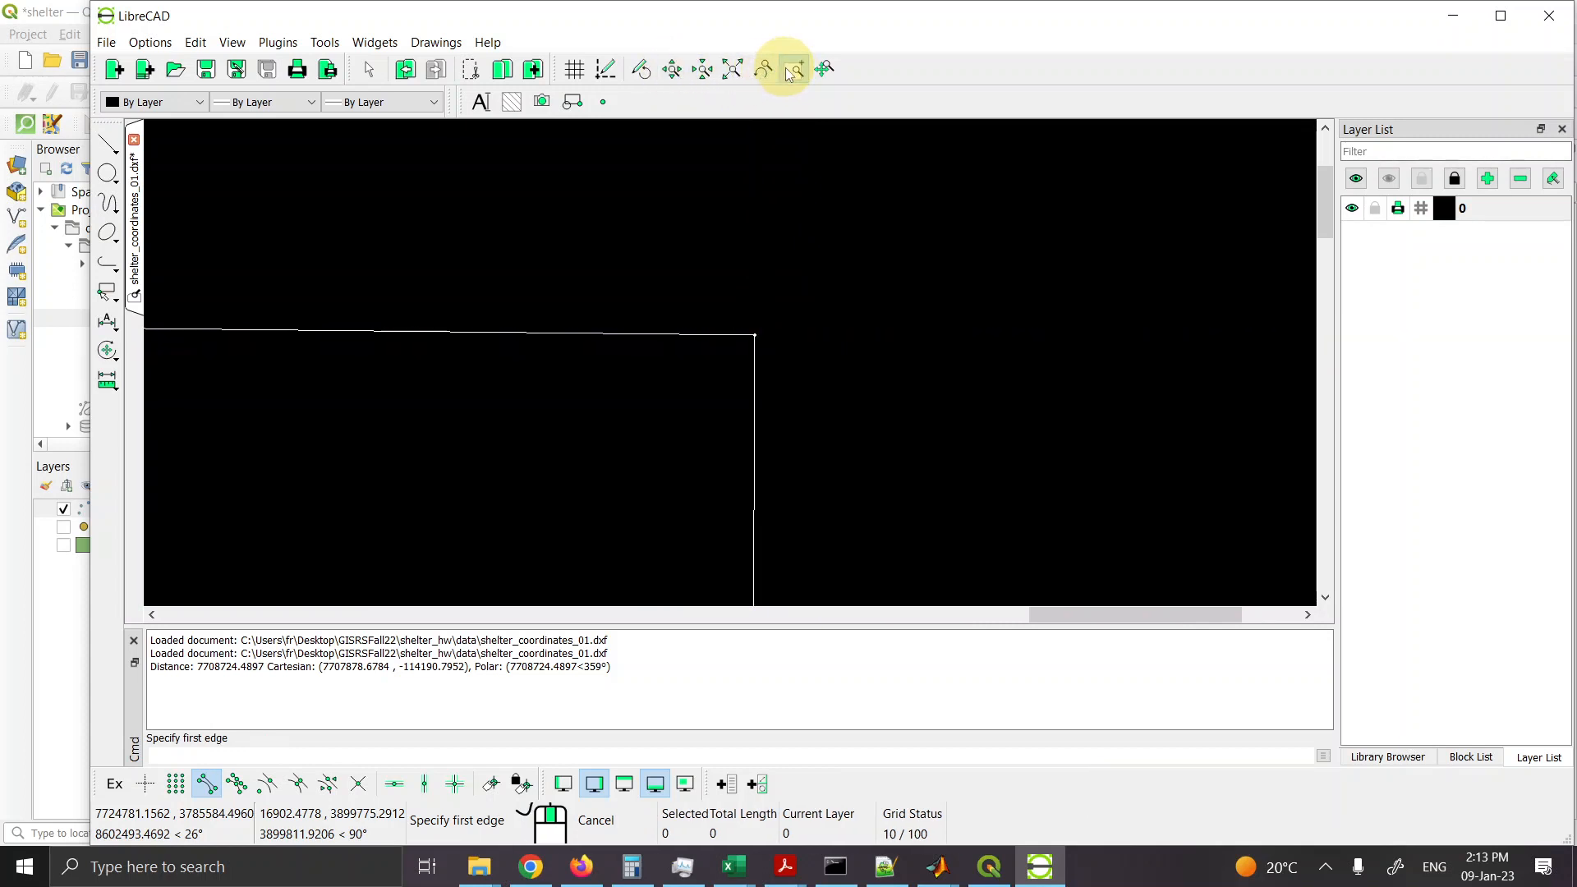
pyautogui.click(738, 314)
pyautogui.click(771, 350)
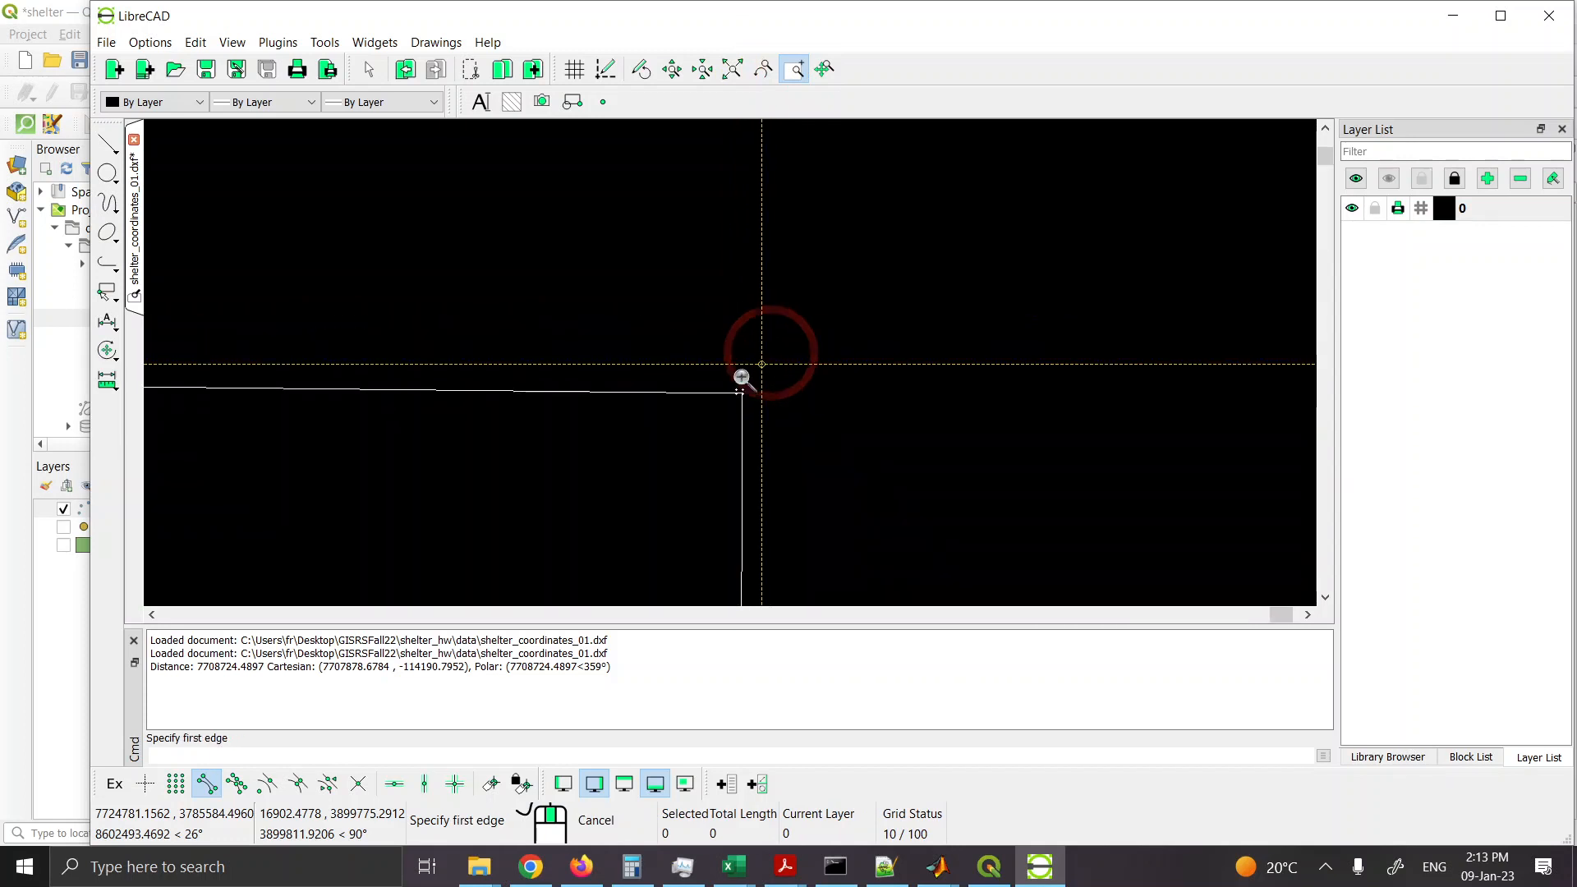
pyautogui.click(721, 372)
pyautogui.click(762, 411)
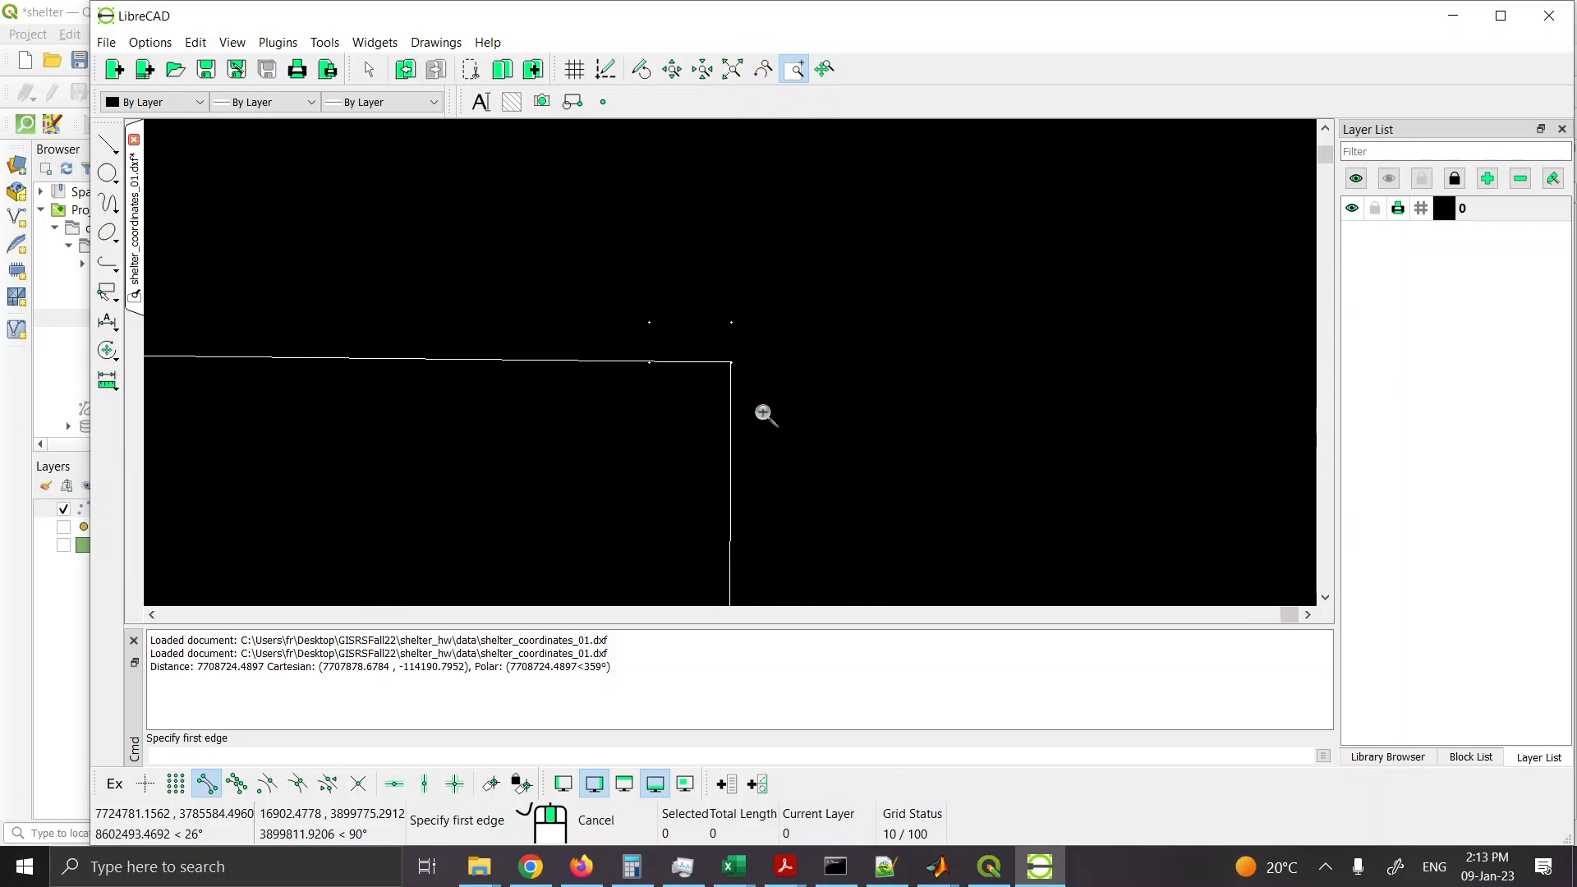
pyautogui.click(627, 297)
pyautogui.click(756, 382)
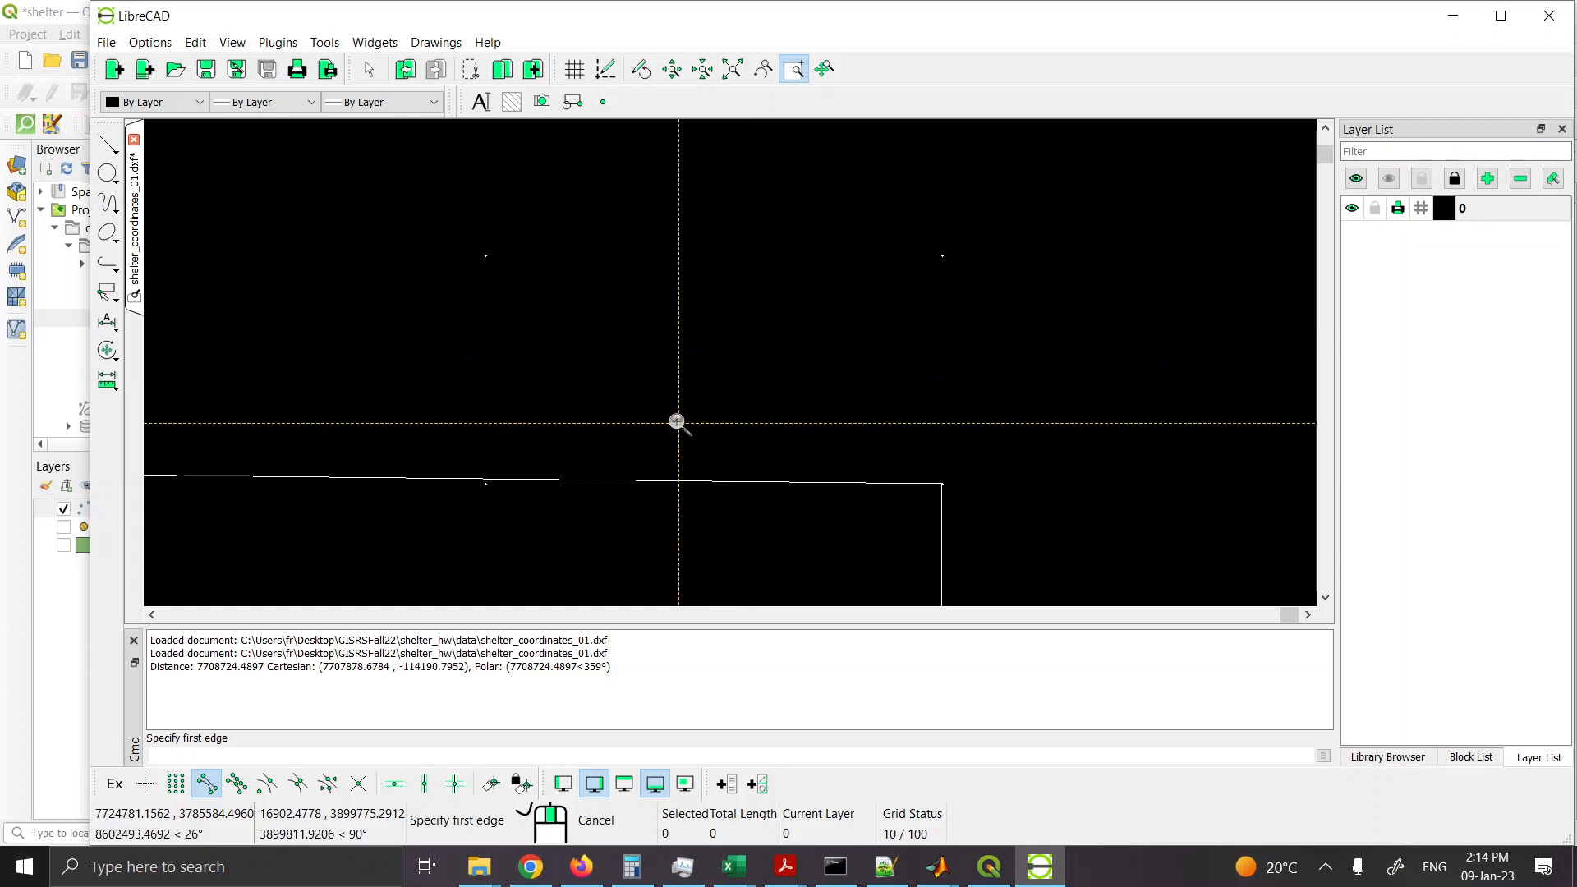
pyautogui.scroll(-11, 664, 482)
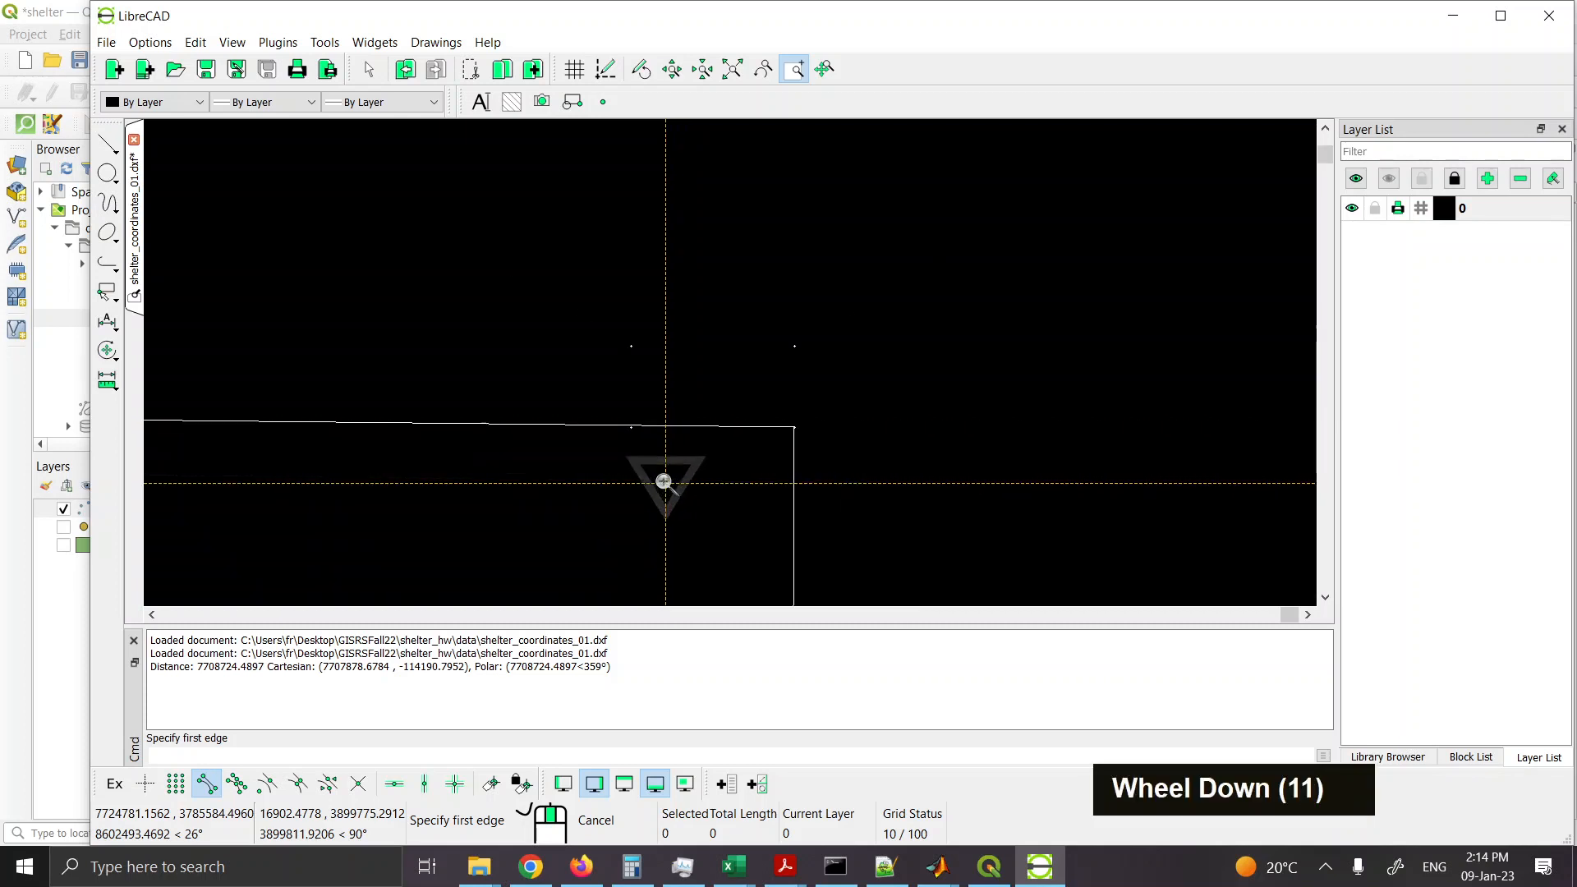
pyautogui.scroll(4, 665, 483)
pyautogui.scroll(3, 665, 483)
pyautogui.scroll(-4, 665, 482)
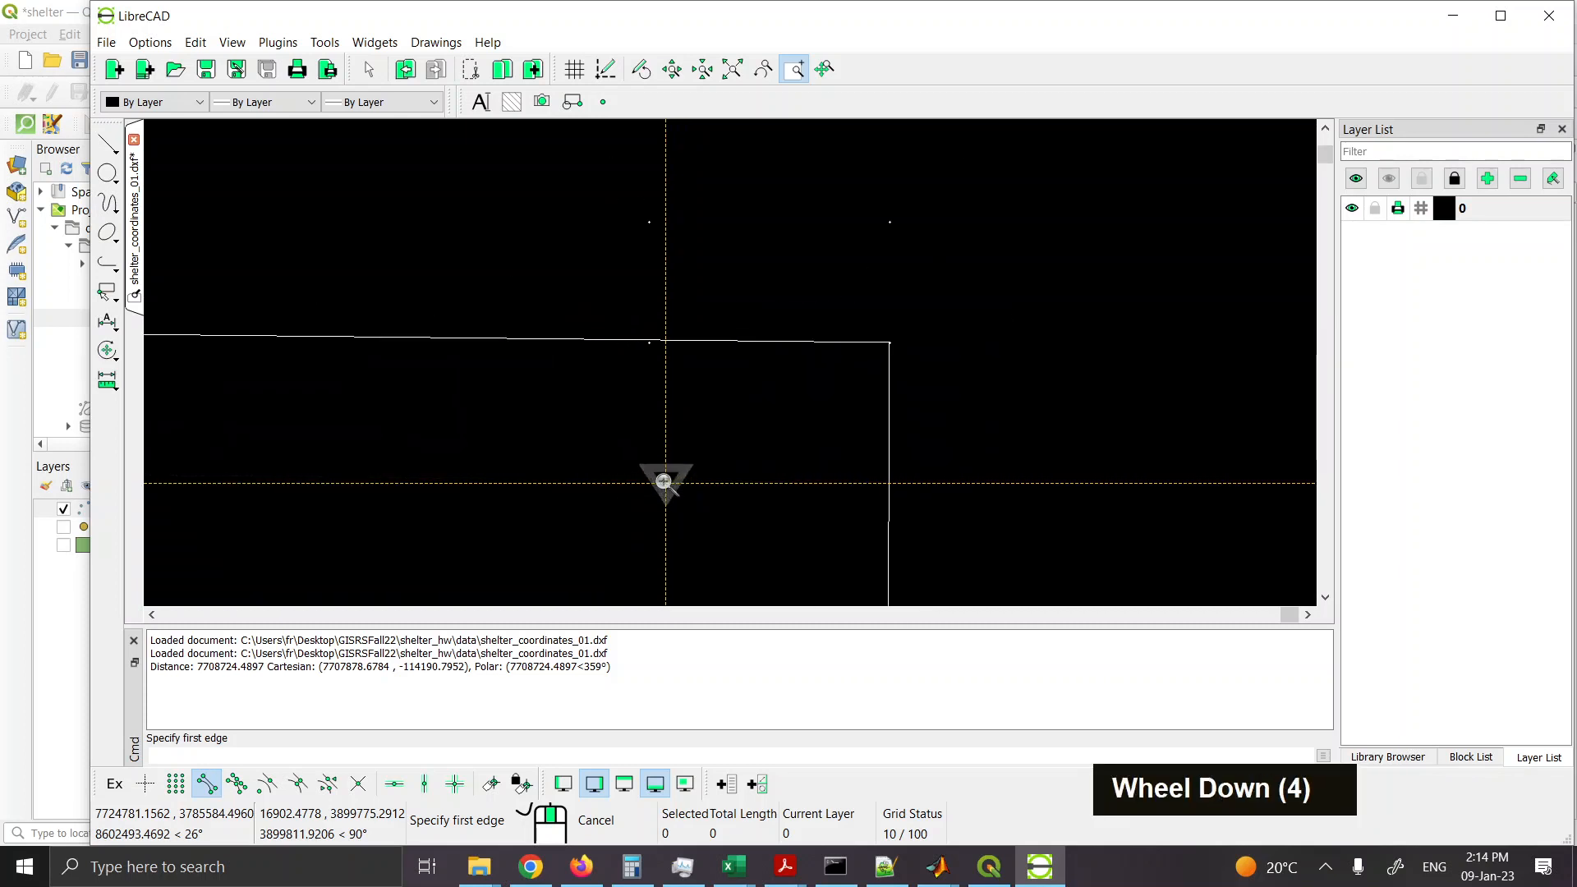
pyautogui.scroll(-20, 666, 483)
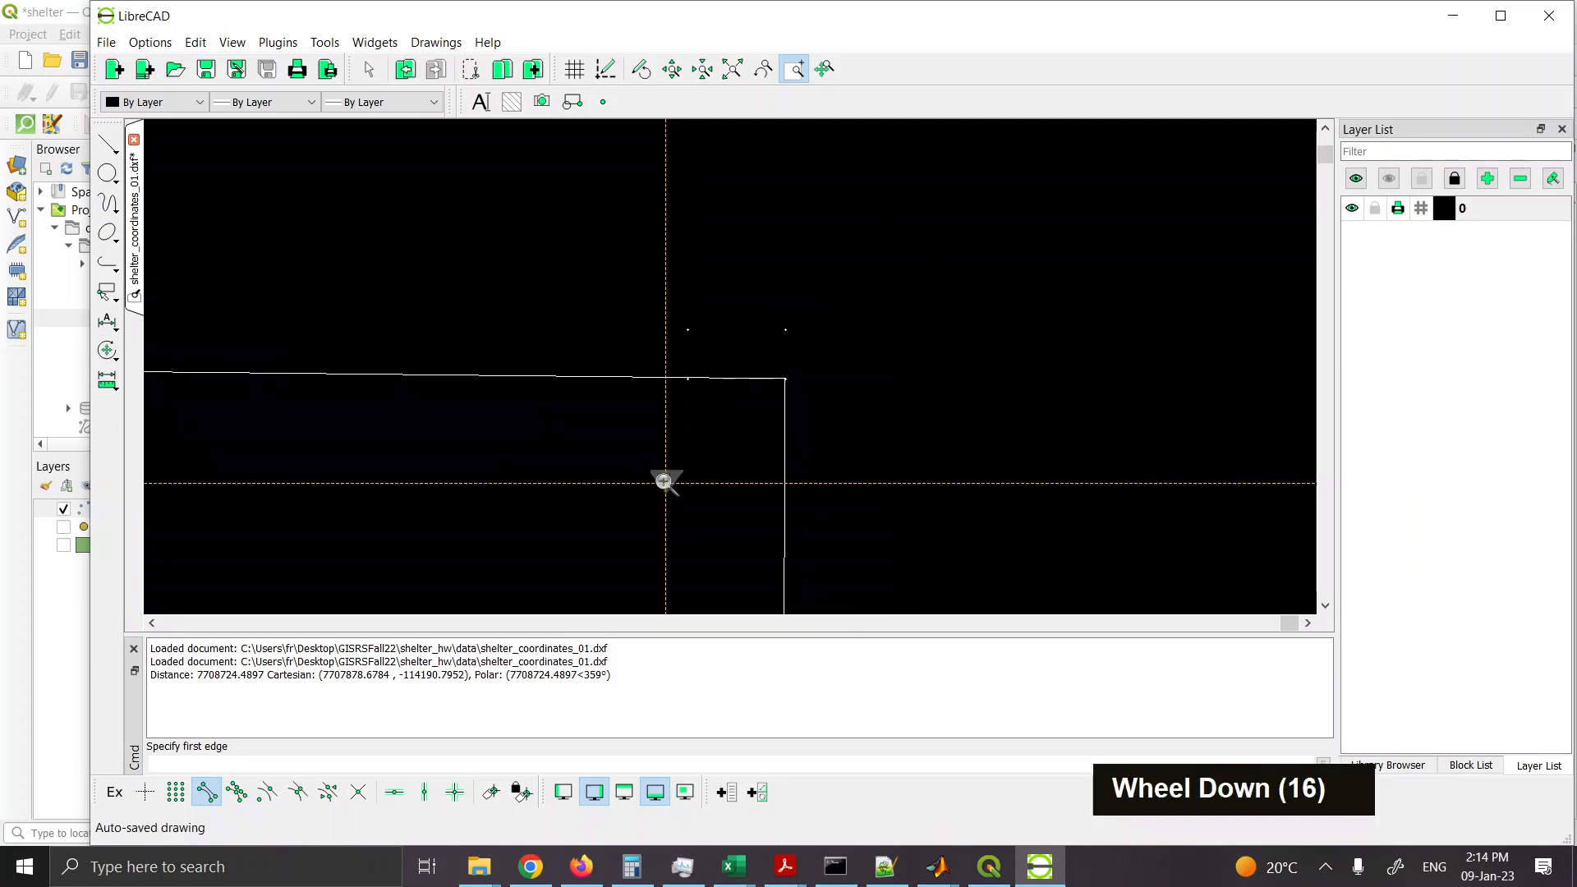
pyautogui.scroll(-20, 664, 482)
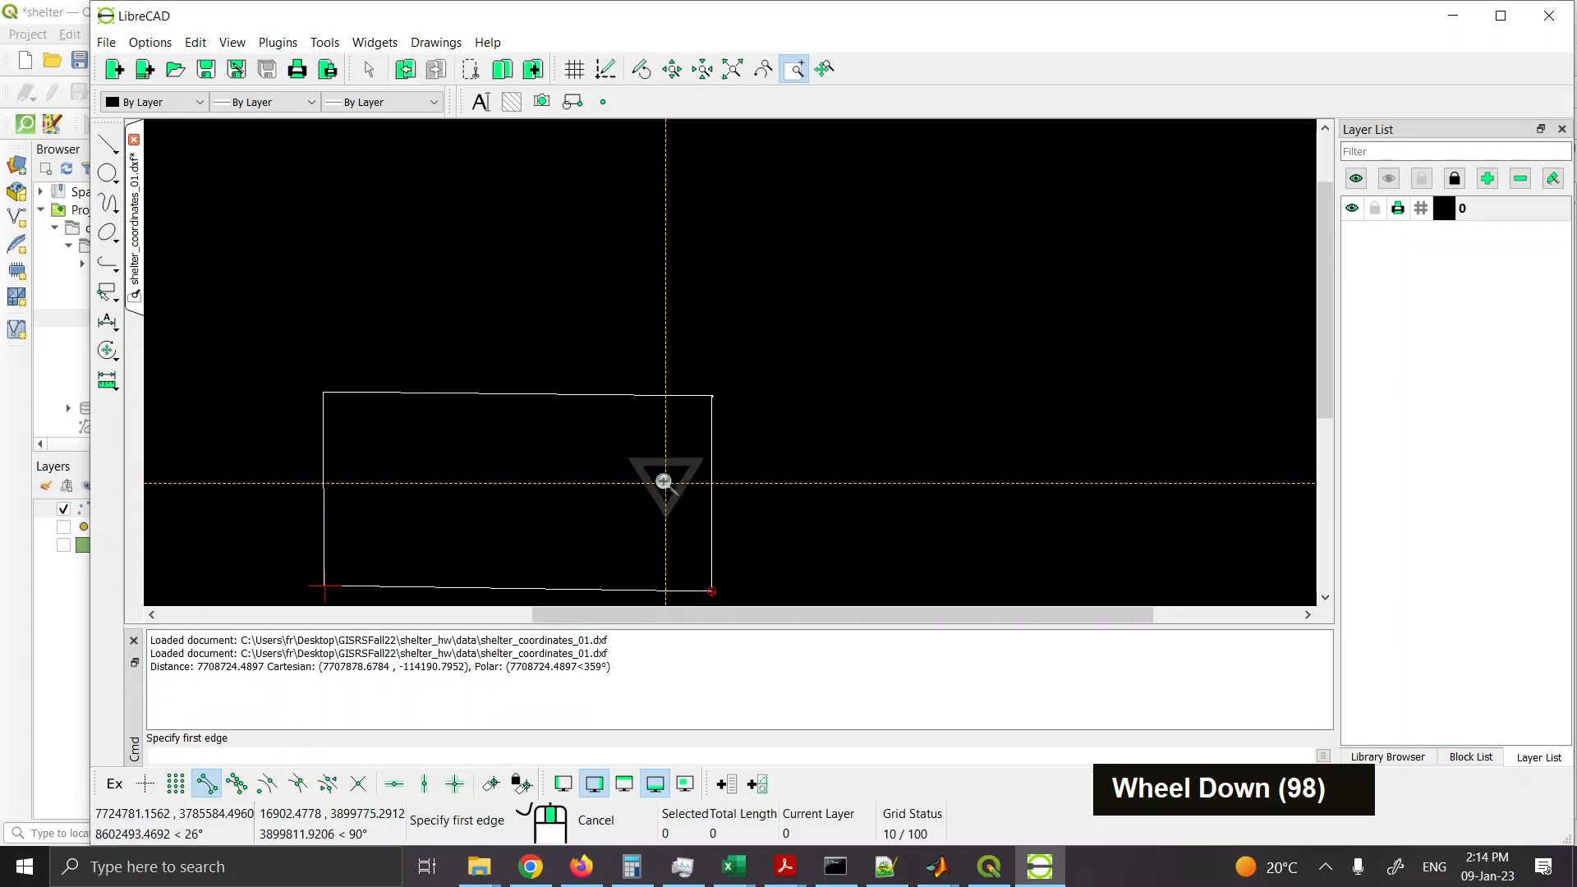
pyautogui.press('Escape')
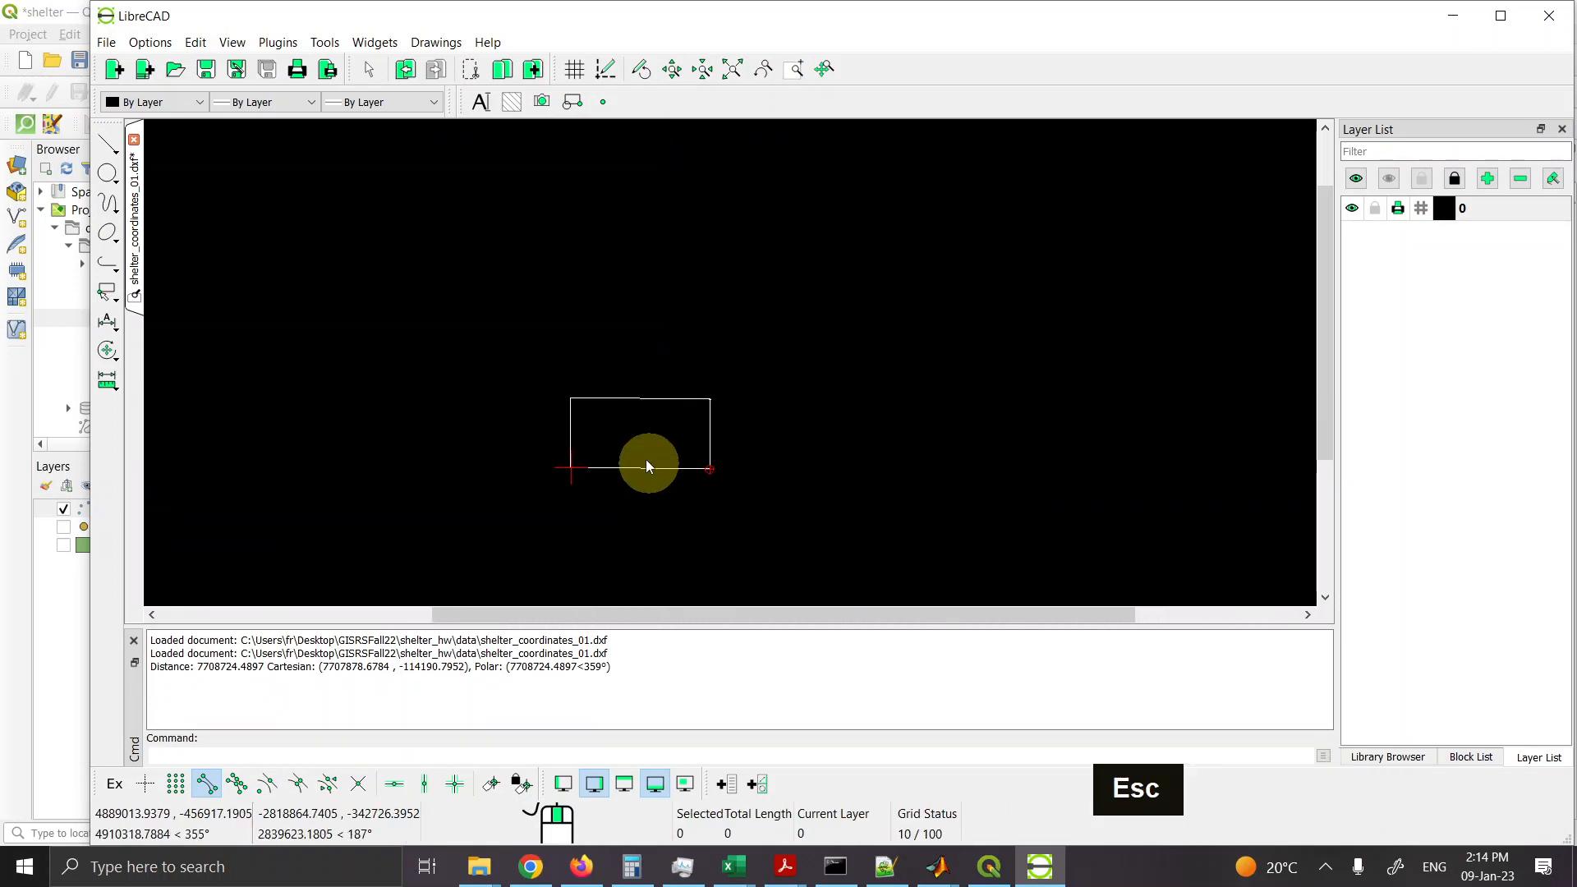
# Step: Delete all four sides of the large reference rectangle between the origin and the shelter points
pyautogui.click(643, 468)
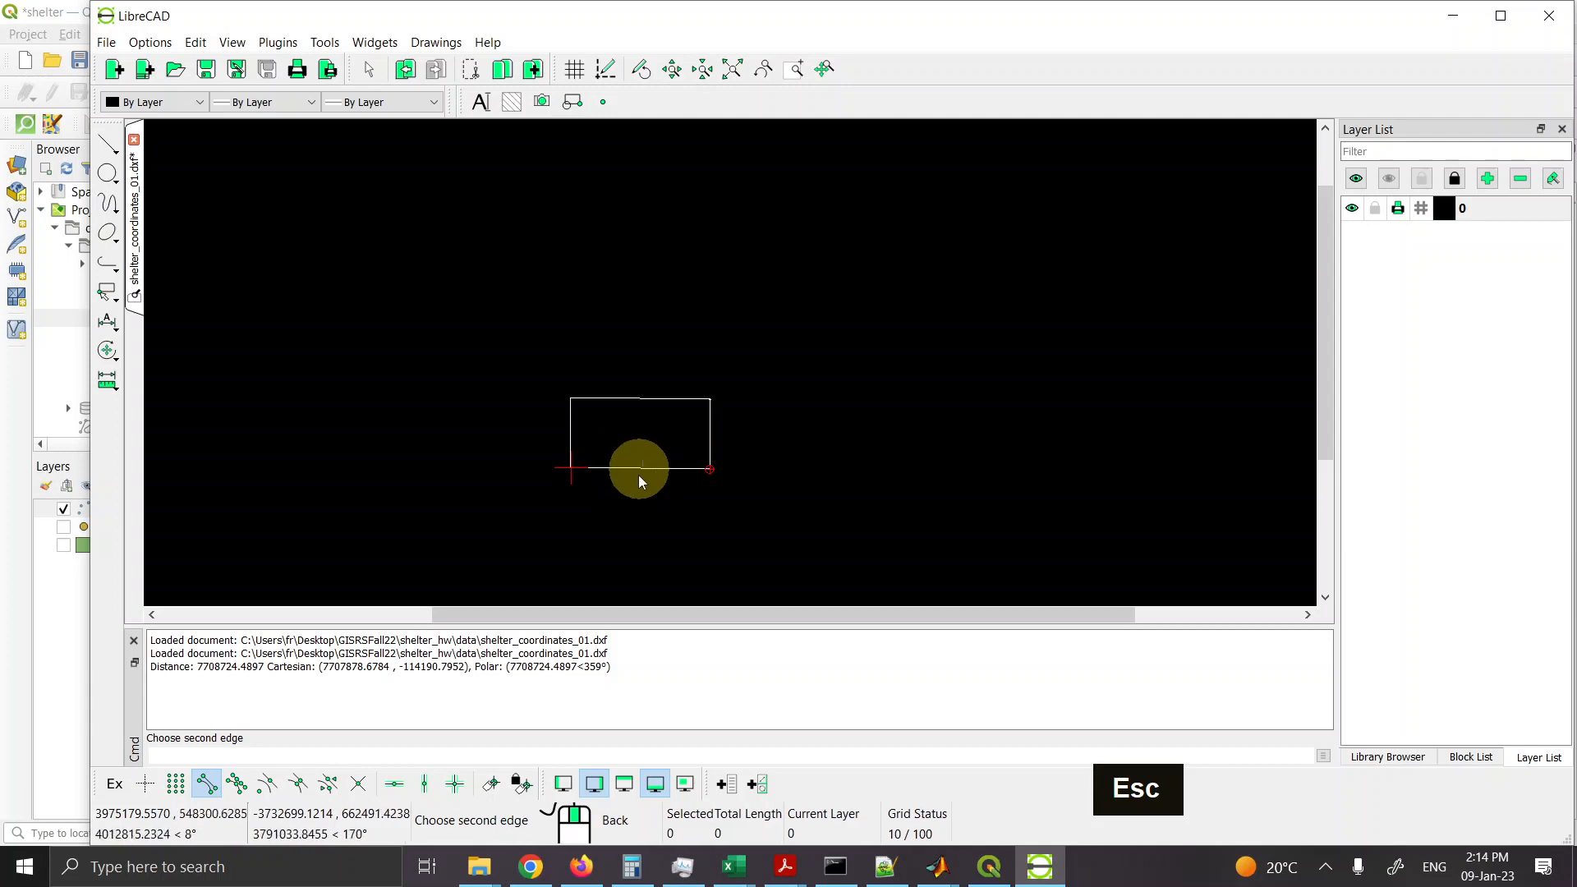
pyautogui.click(632, 488)
pyautogui.press('Delete')
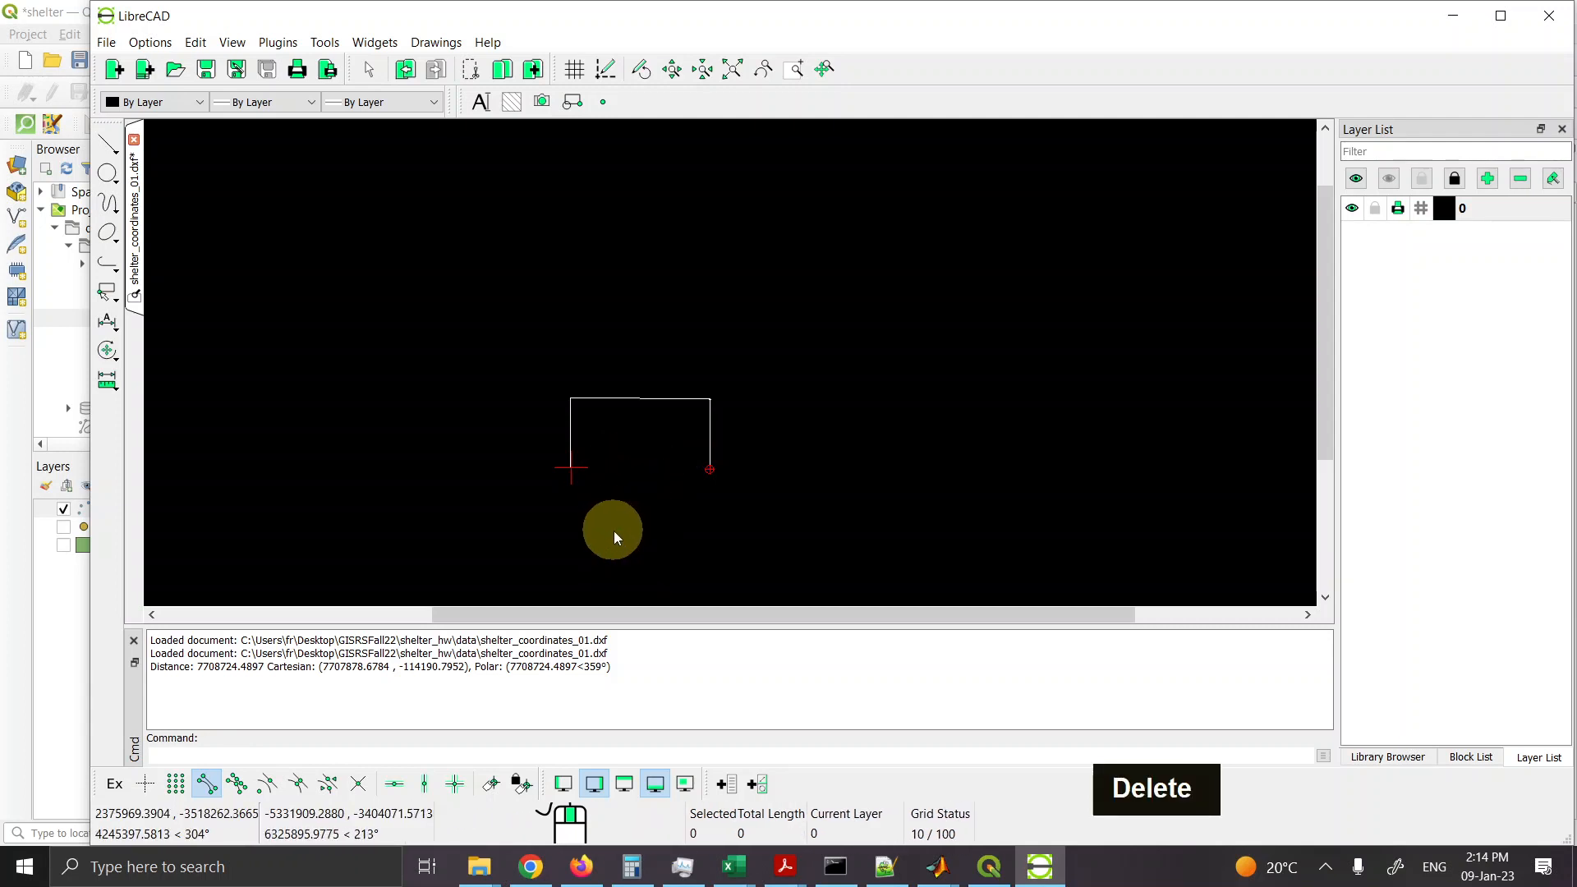
pyautogui.click(602, 442)
pyautogui.press('Delete')
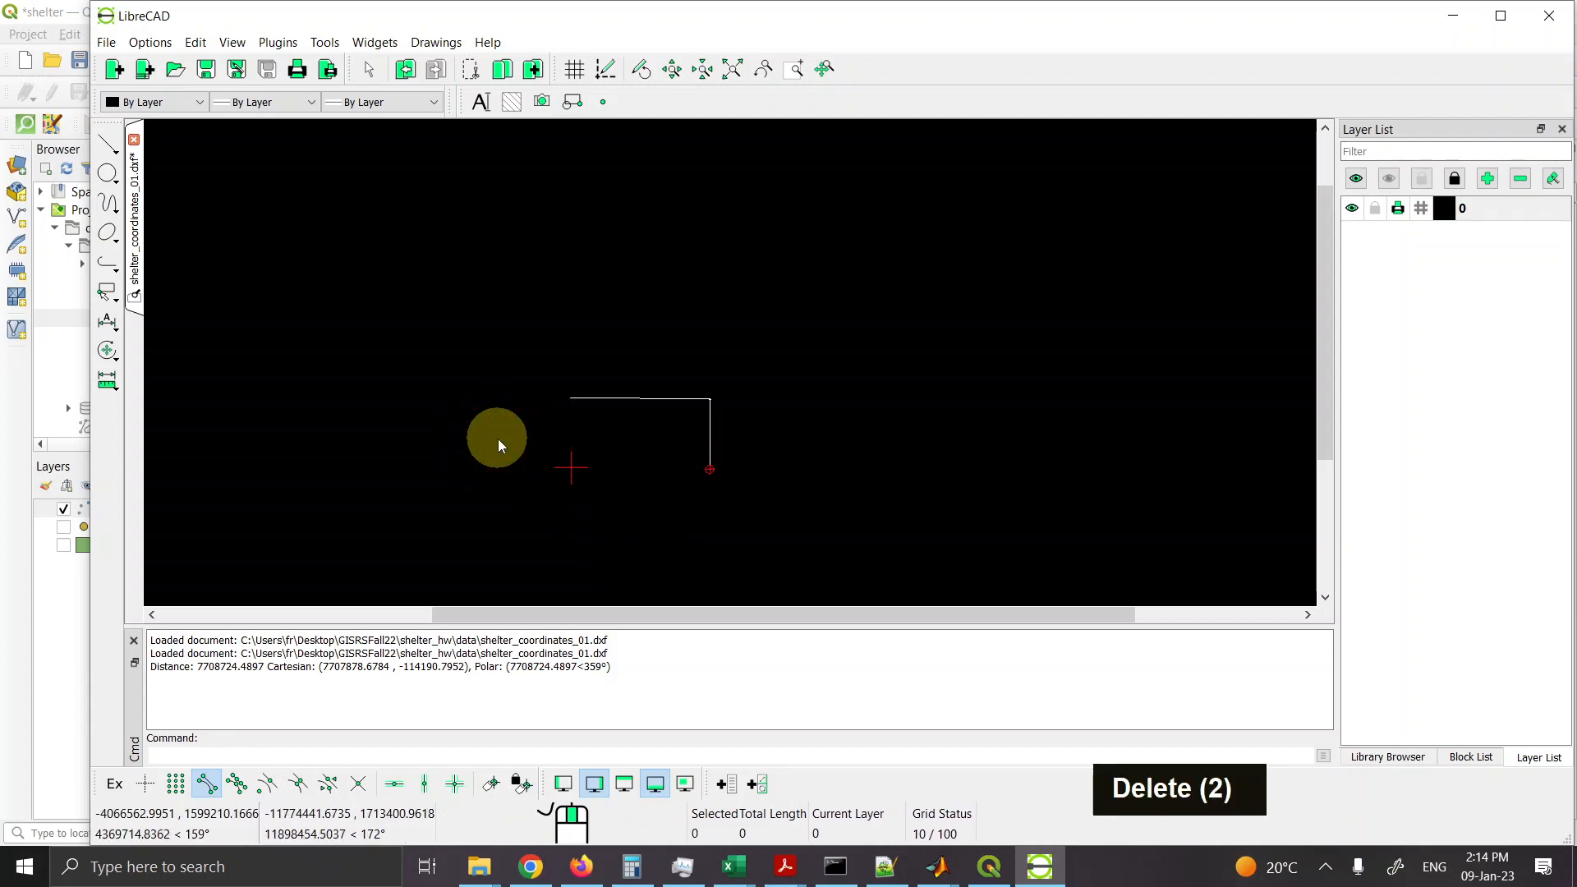
pyautogui.click(618, 422)
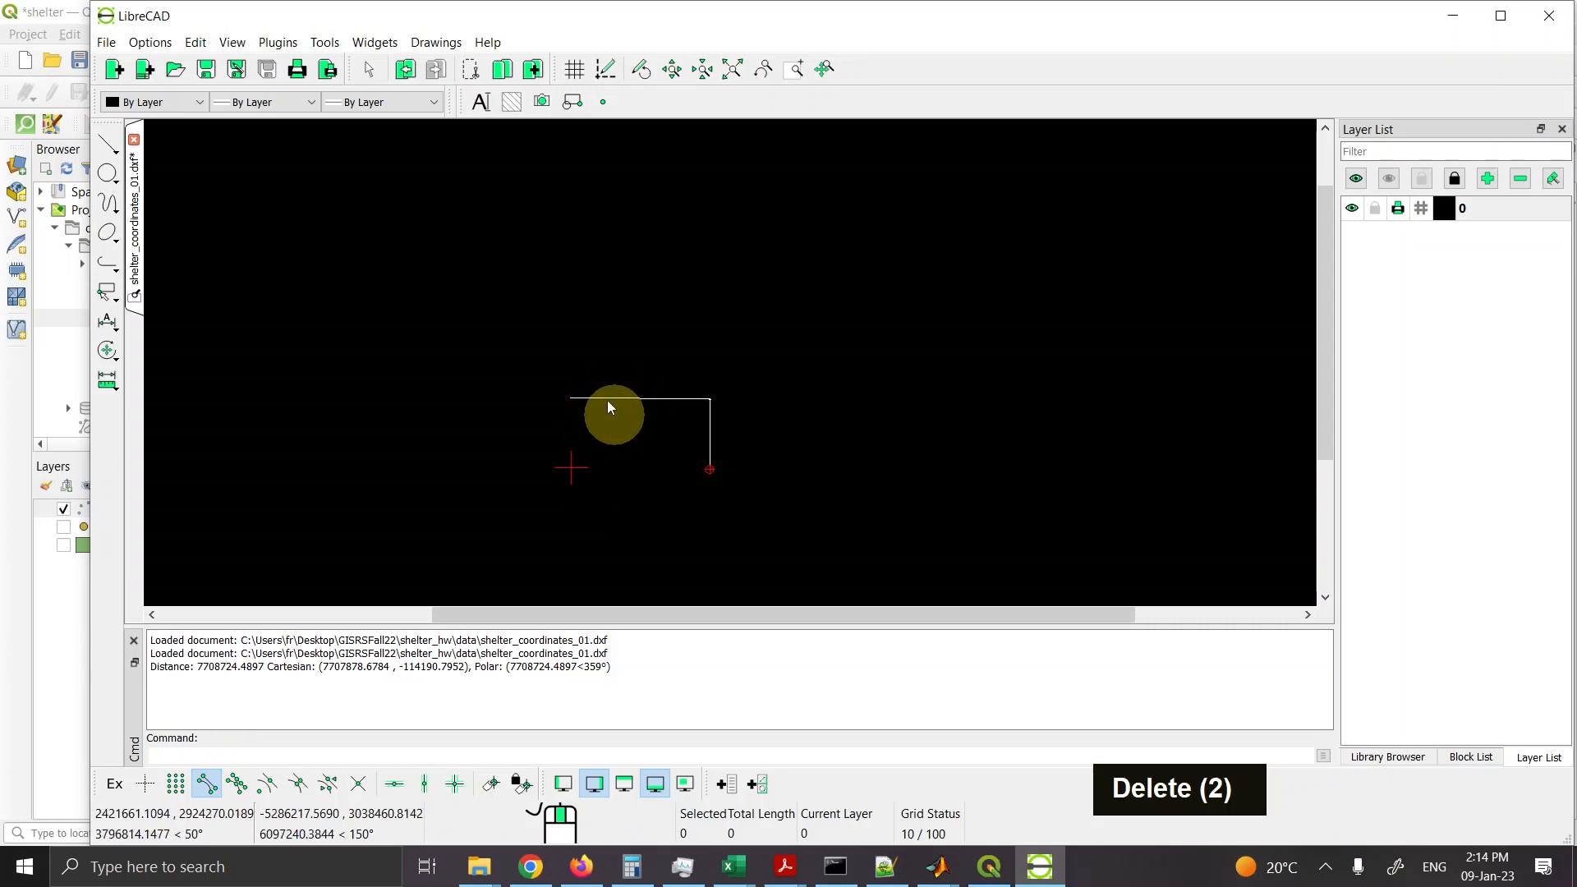
pyautogui.press('Delete')
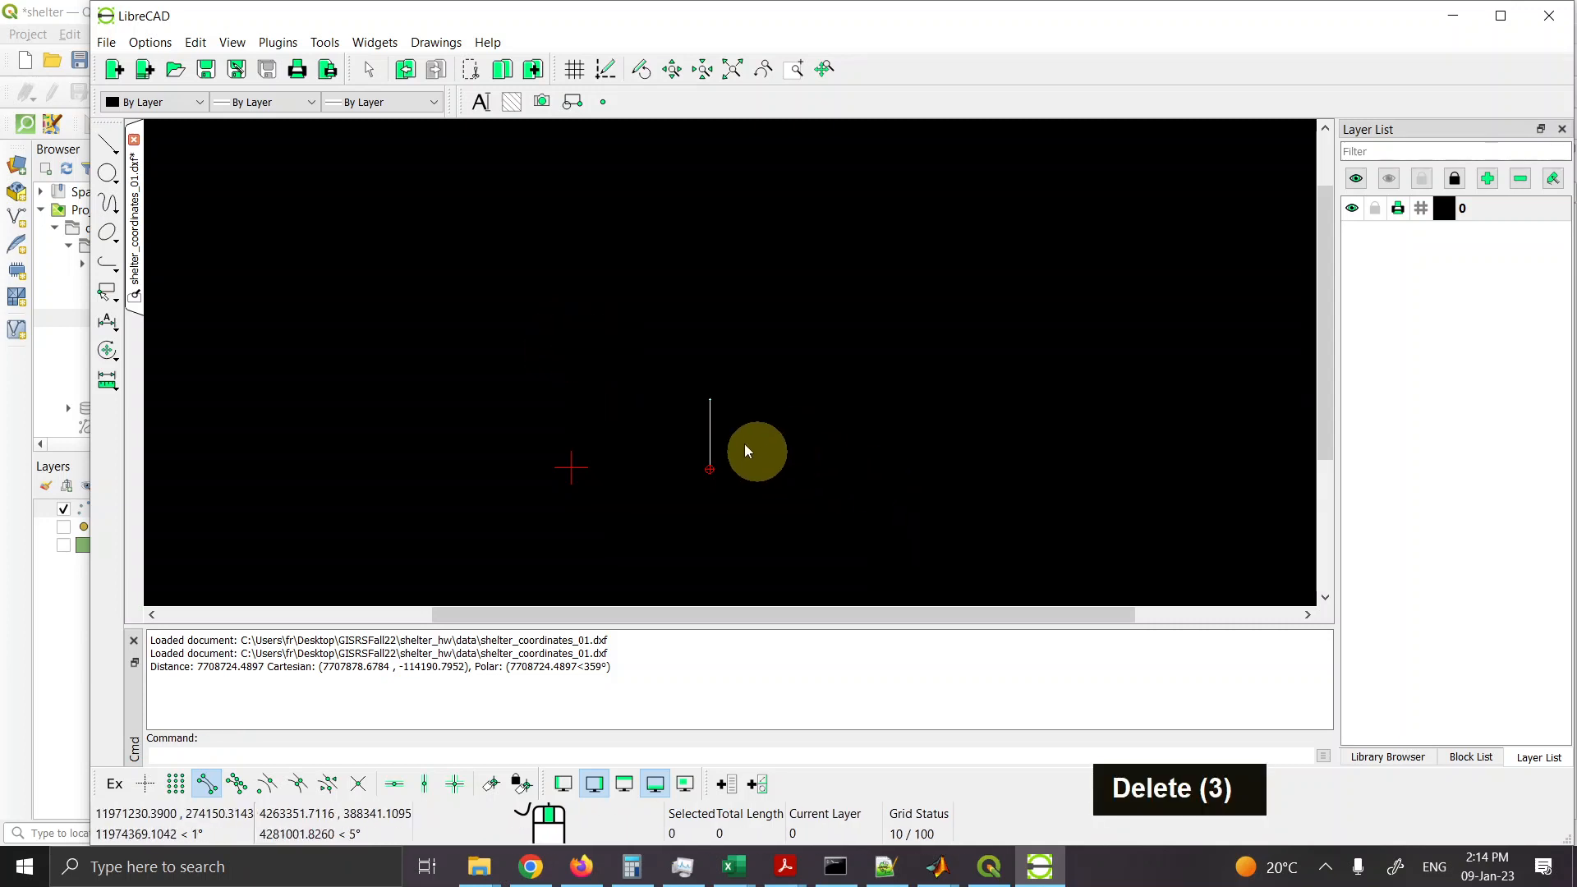
pyautogui.moveTo(732, 419); pyautogui.dragTo(604, 429)
pyautogui.press('Delete')
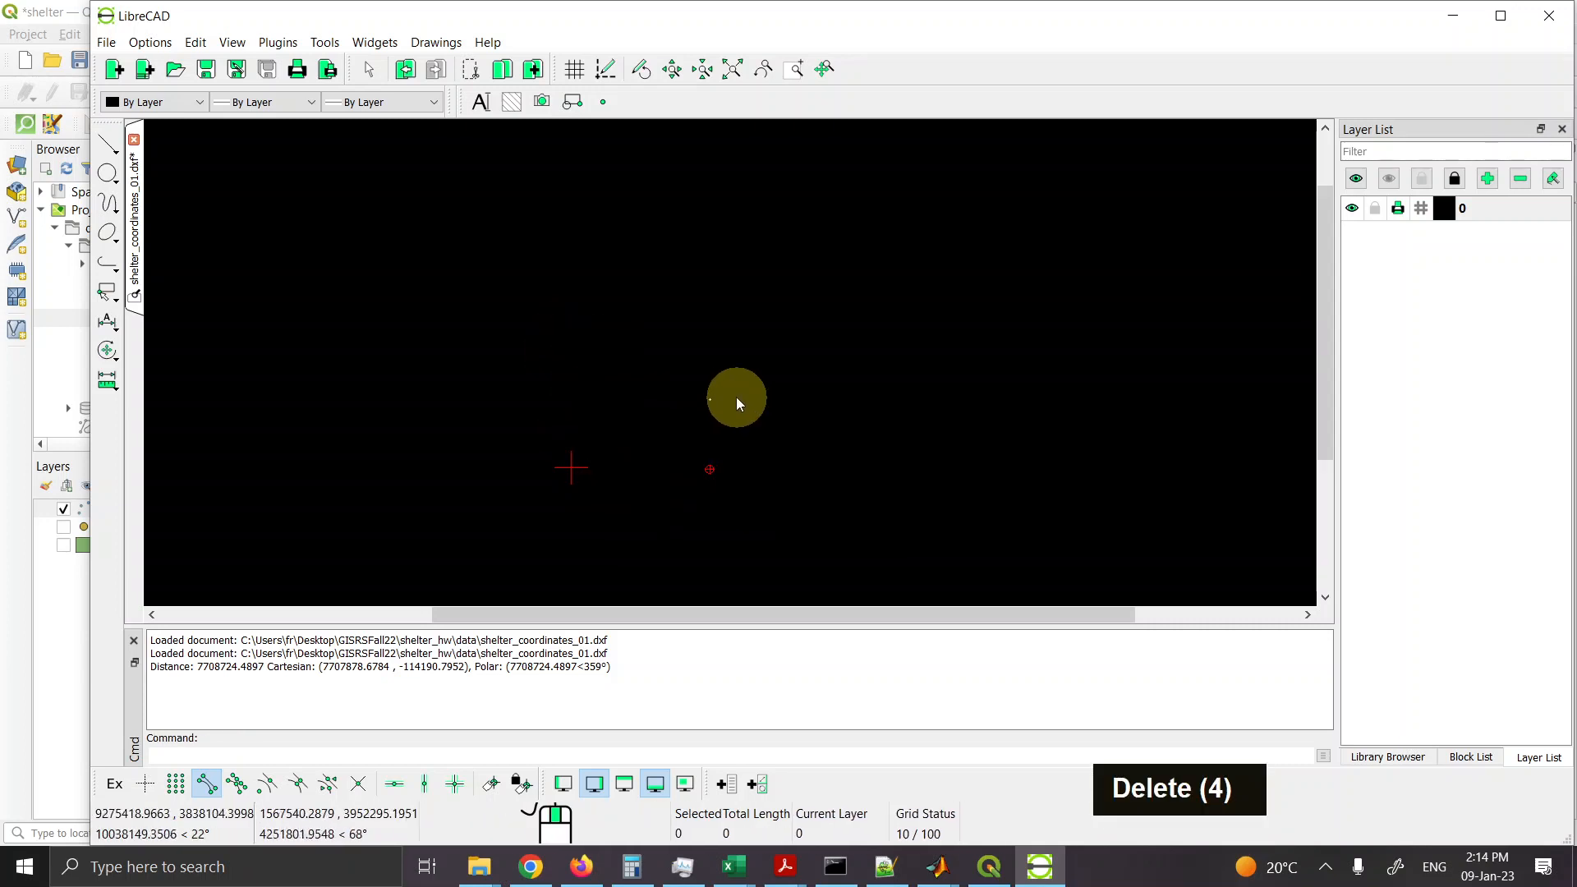
pyautogui.moveTo(729, 458); pyautogui.dragTo(669, 485)
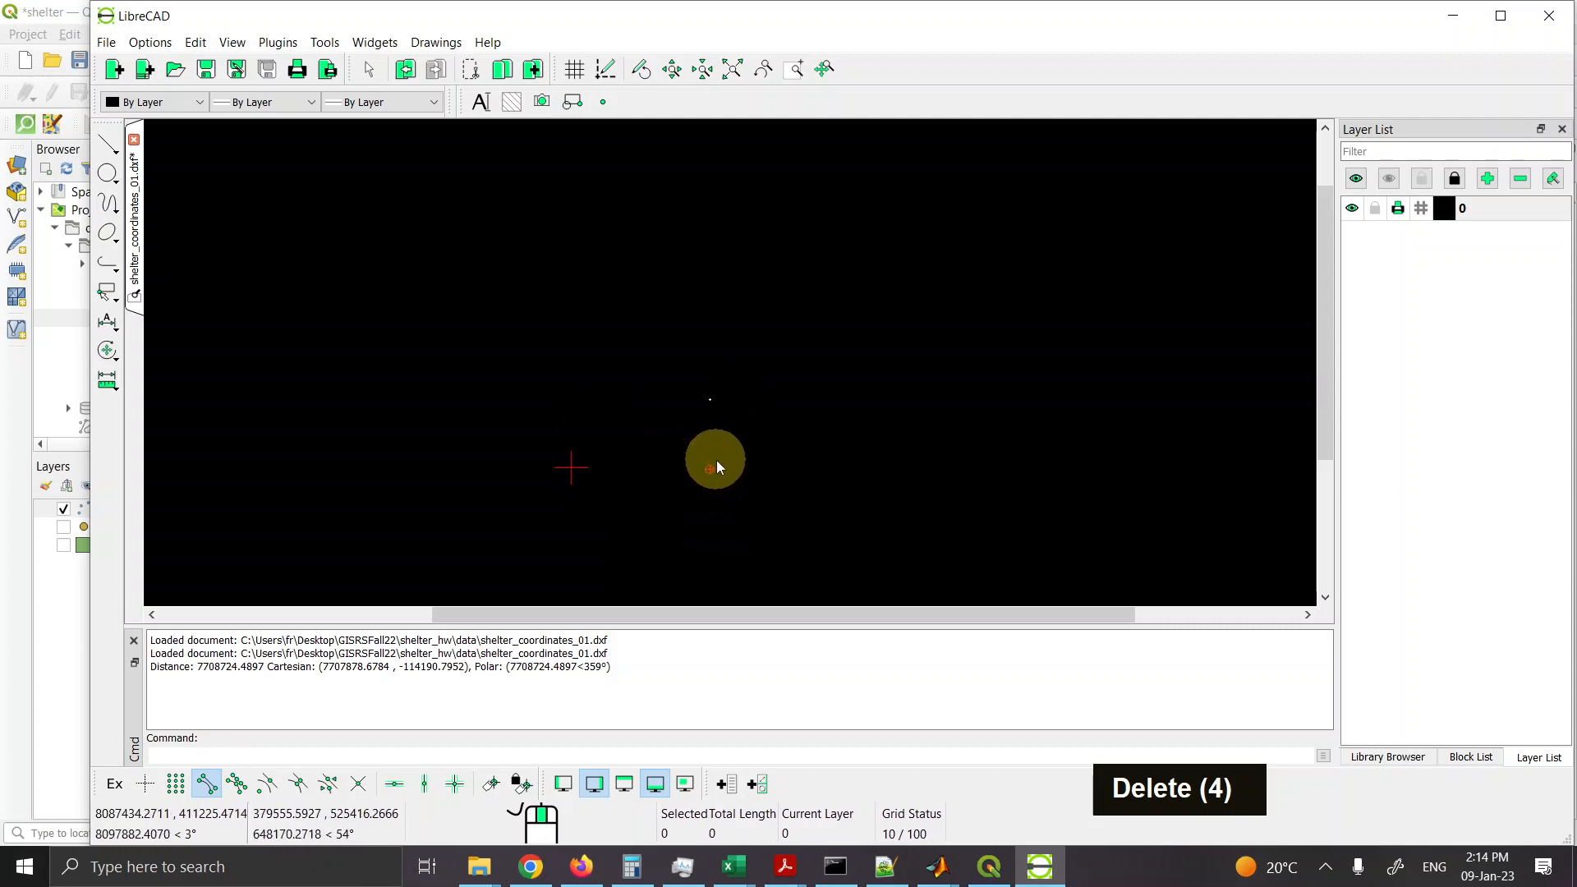
pyautogui.press('Delete')
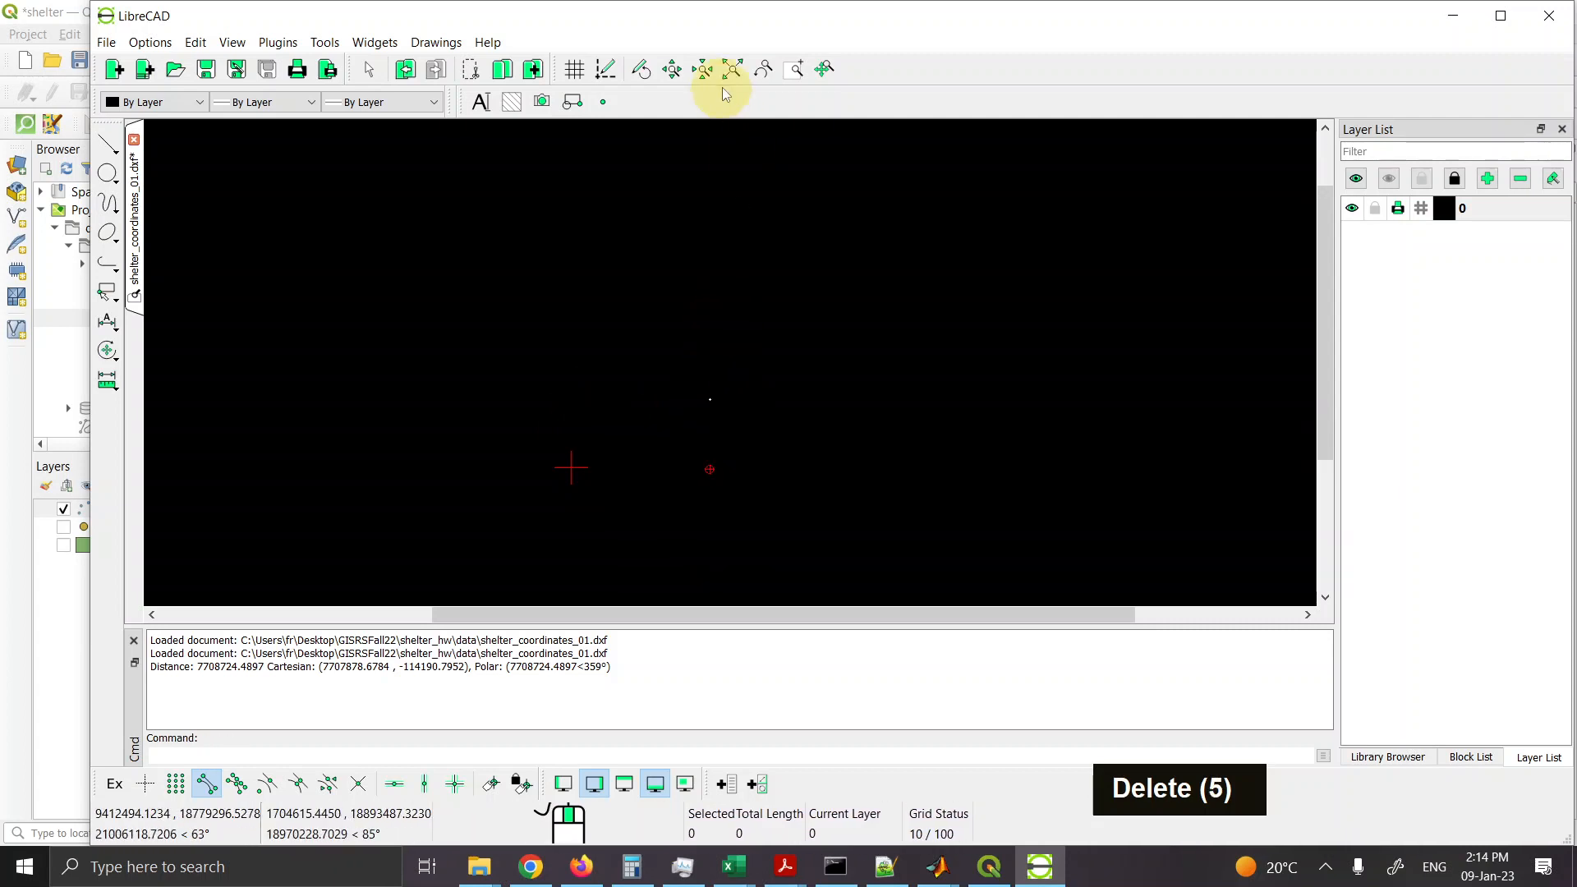
# Step: Locate the four shelter points with successive window zooms until all four are clearly spread across the drawing area
pyautogui.click(794, 74)
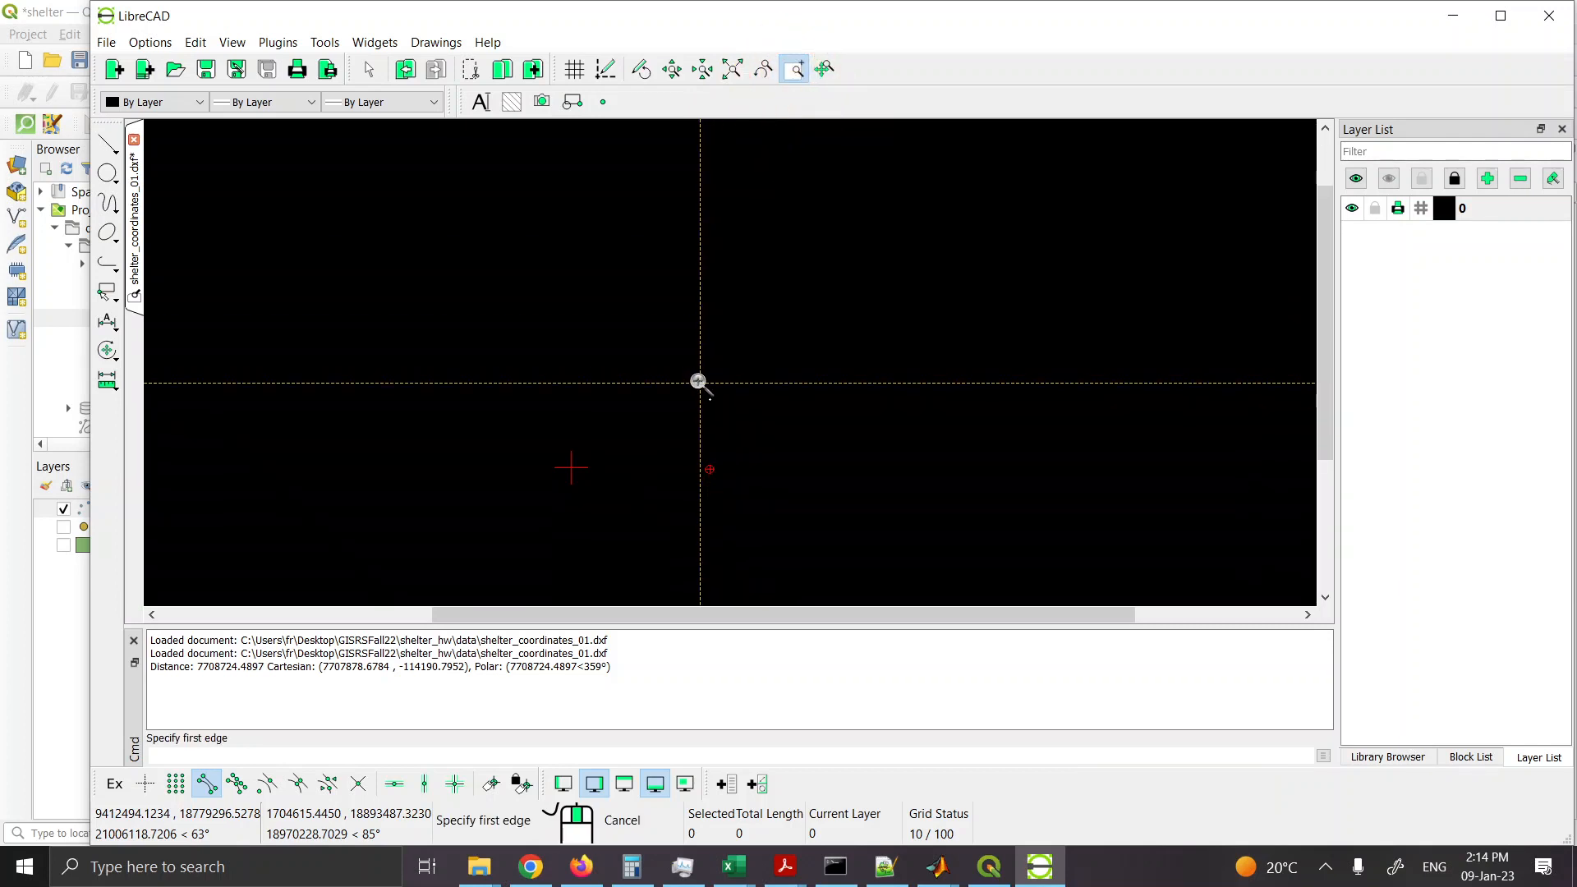
pyautogui.click(700, 384)
pyautogui.click(723, 402)
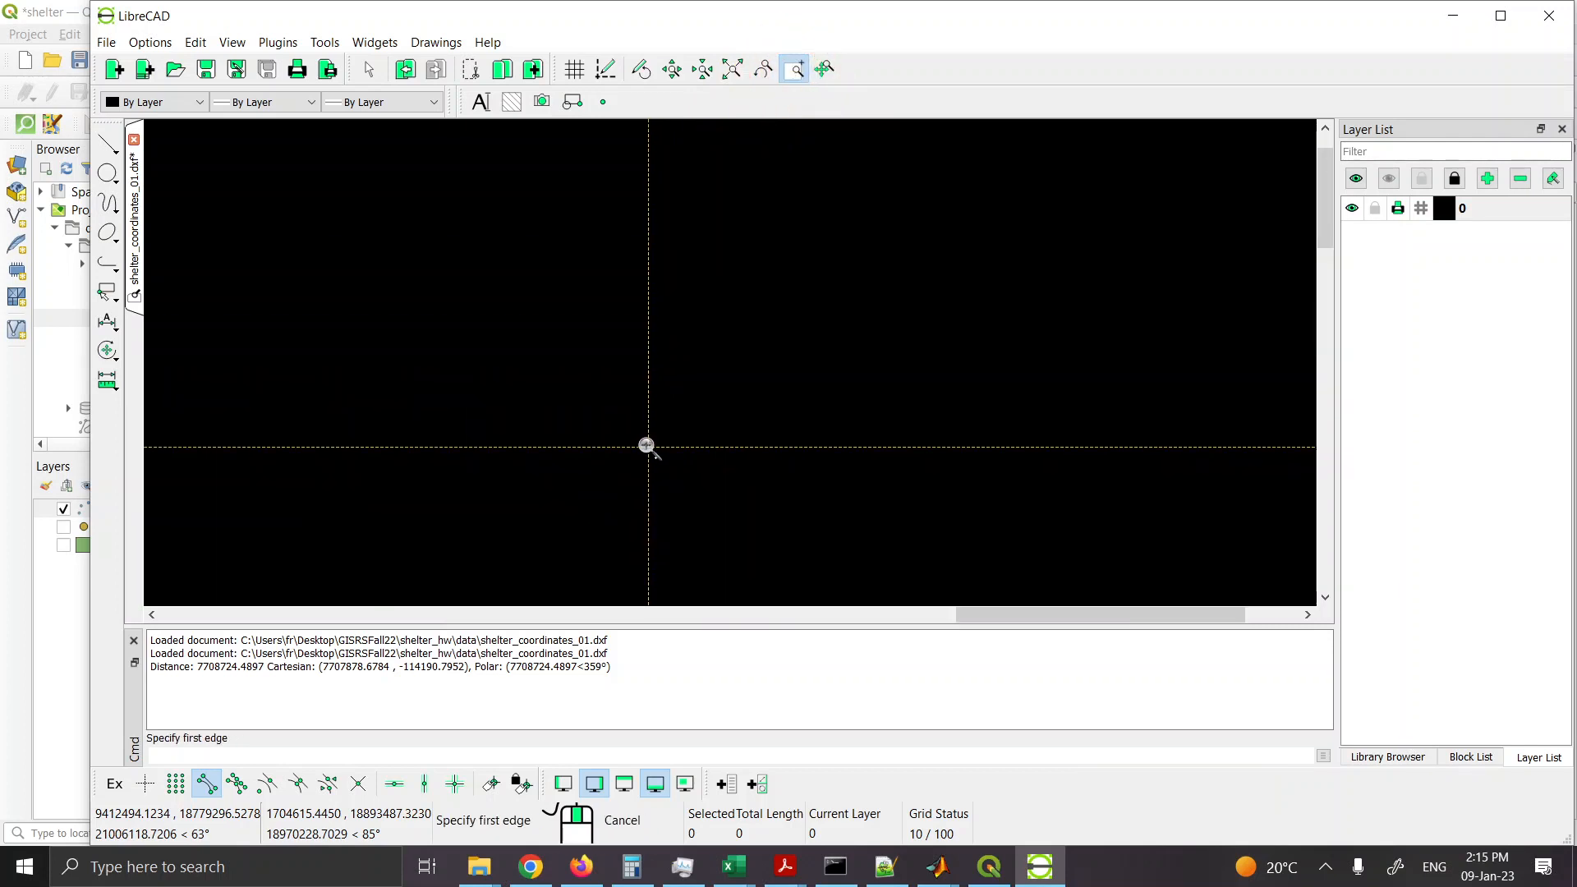
pyautogui.click(649, 448)
pyautogui.click(678, 465)
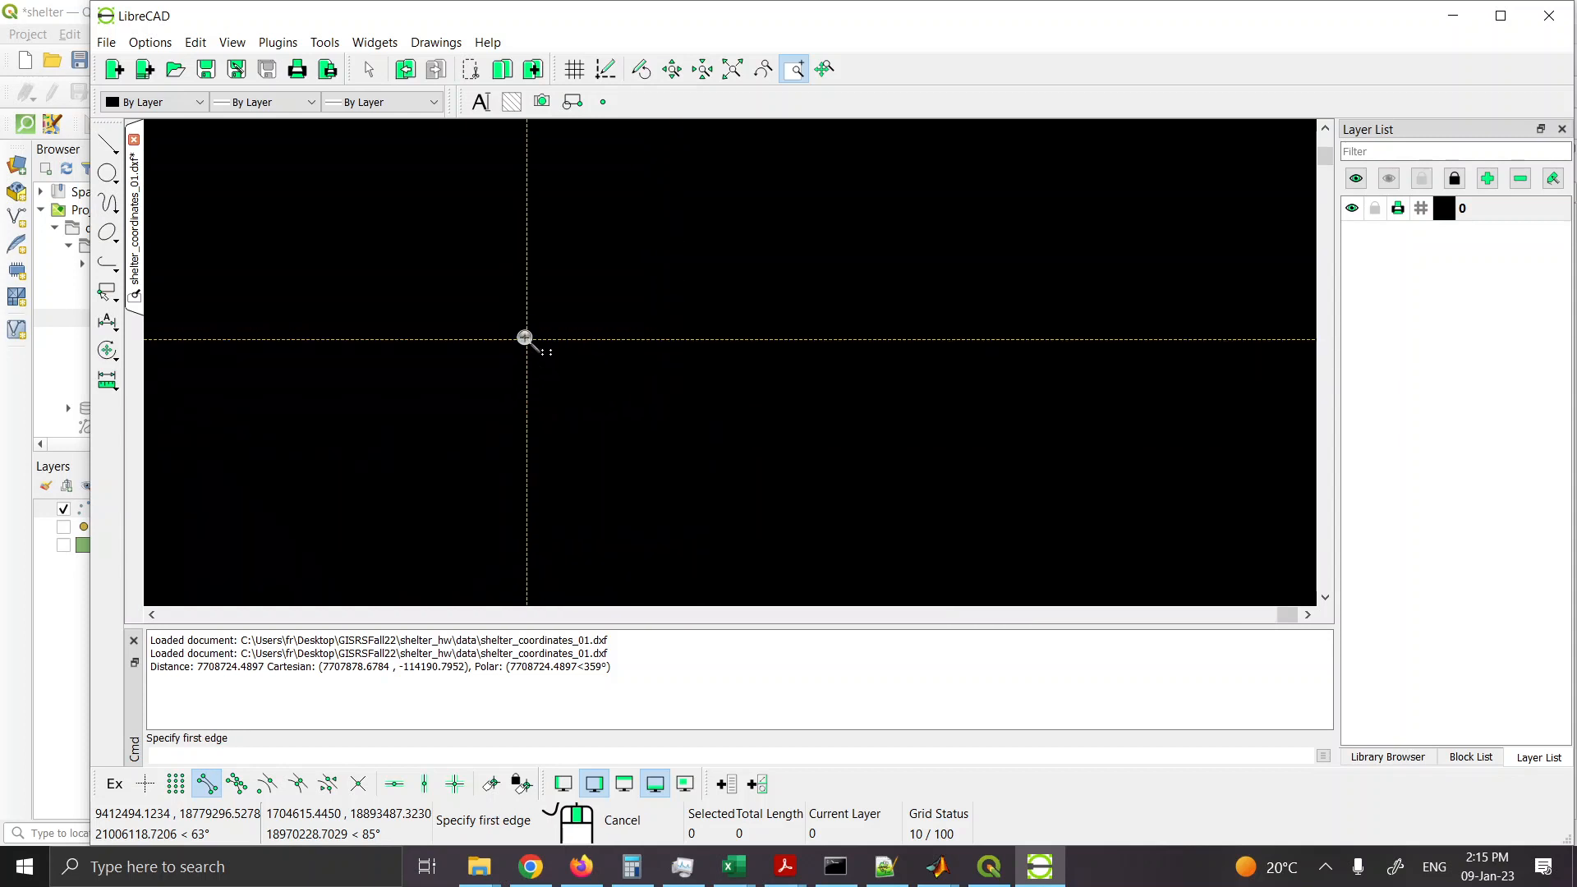
pyautogui.click(528, 339)
pyautogui.click(575, 361)
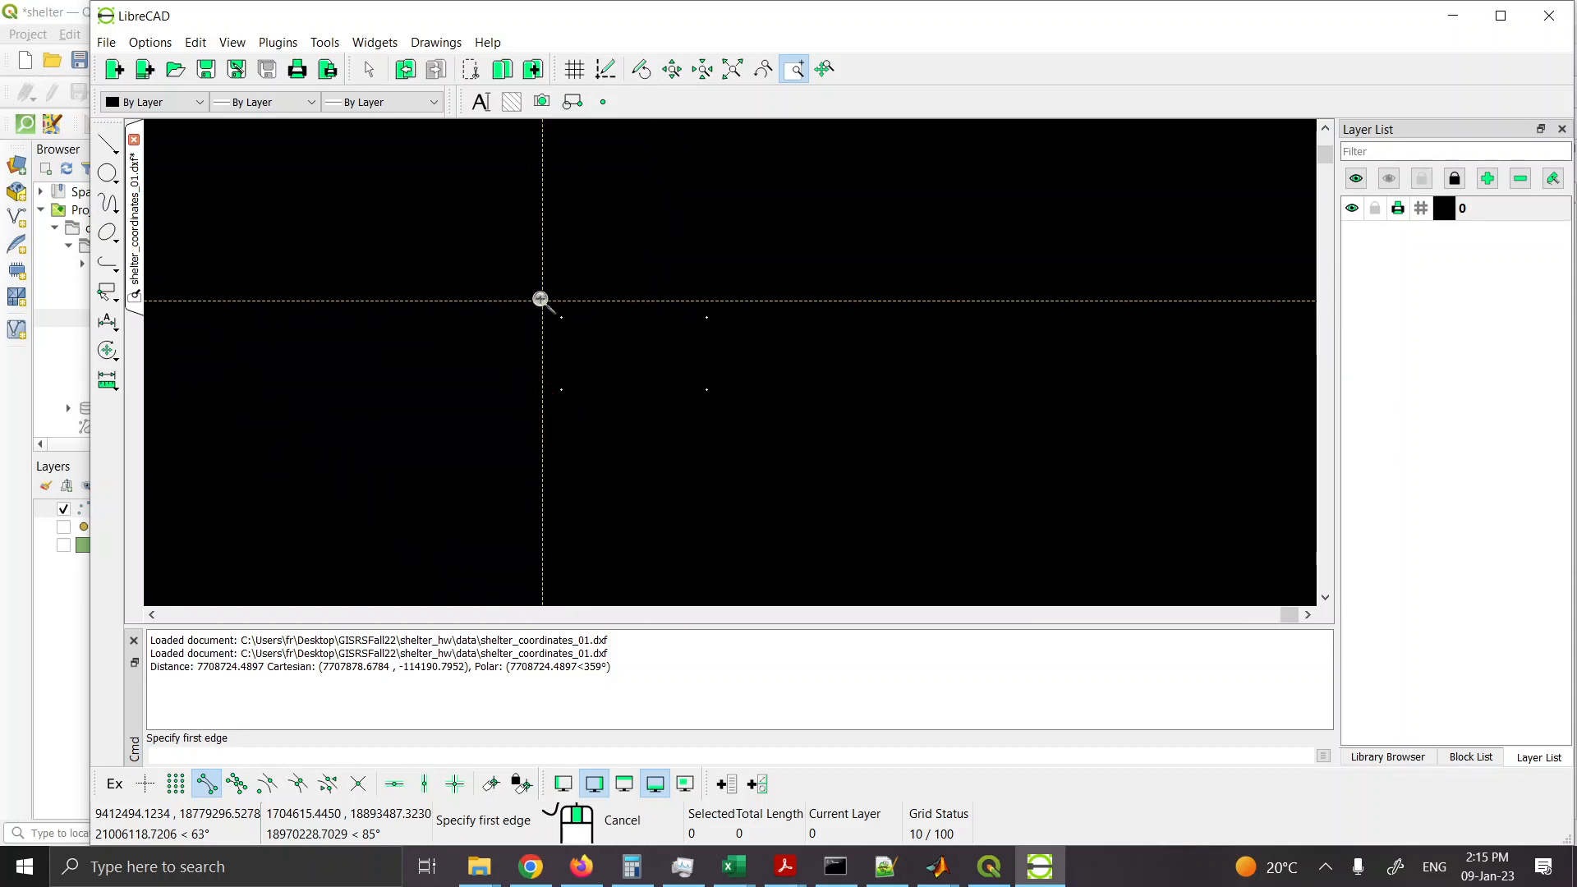
pyautogui.click(544, 300)
pyautogui.click(738, 412)
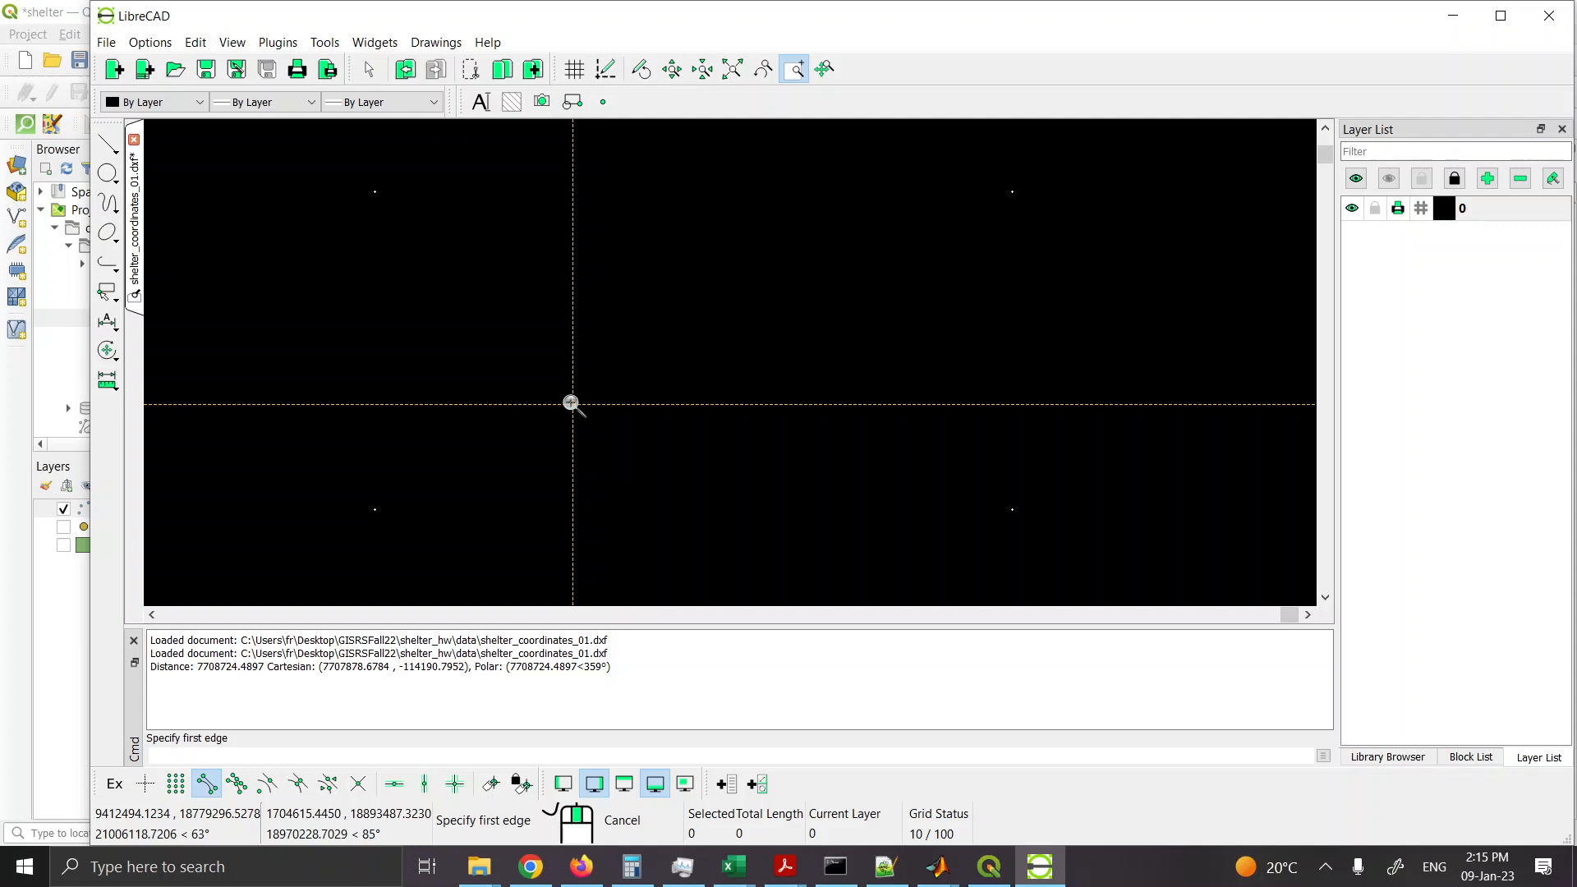
# Step: Connect the four shelter points with two-point lines into a closed 1000 by 500 rectangle, starting from the lower-left point
pyautogui.click(108, 152)
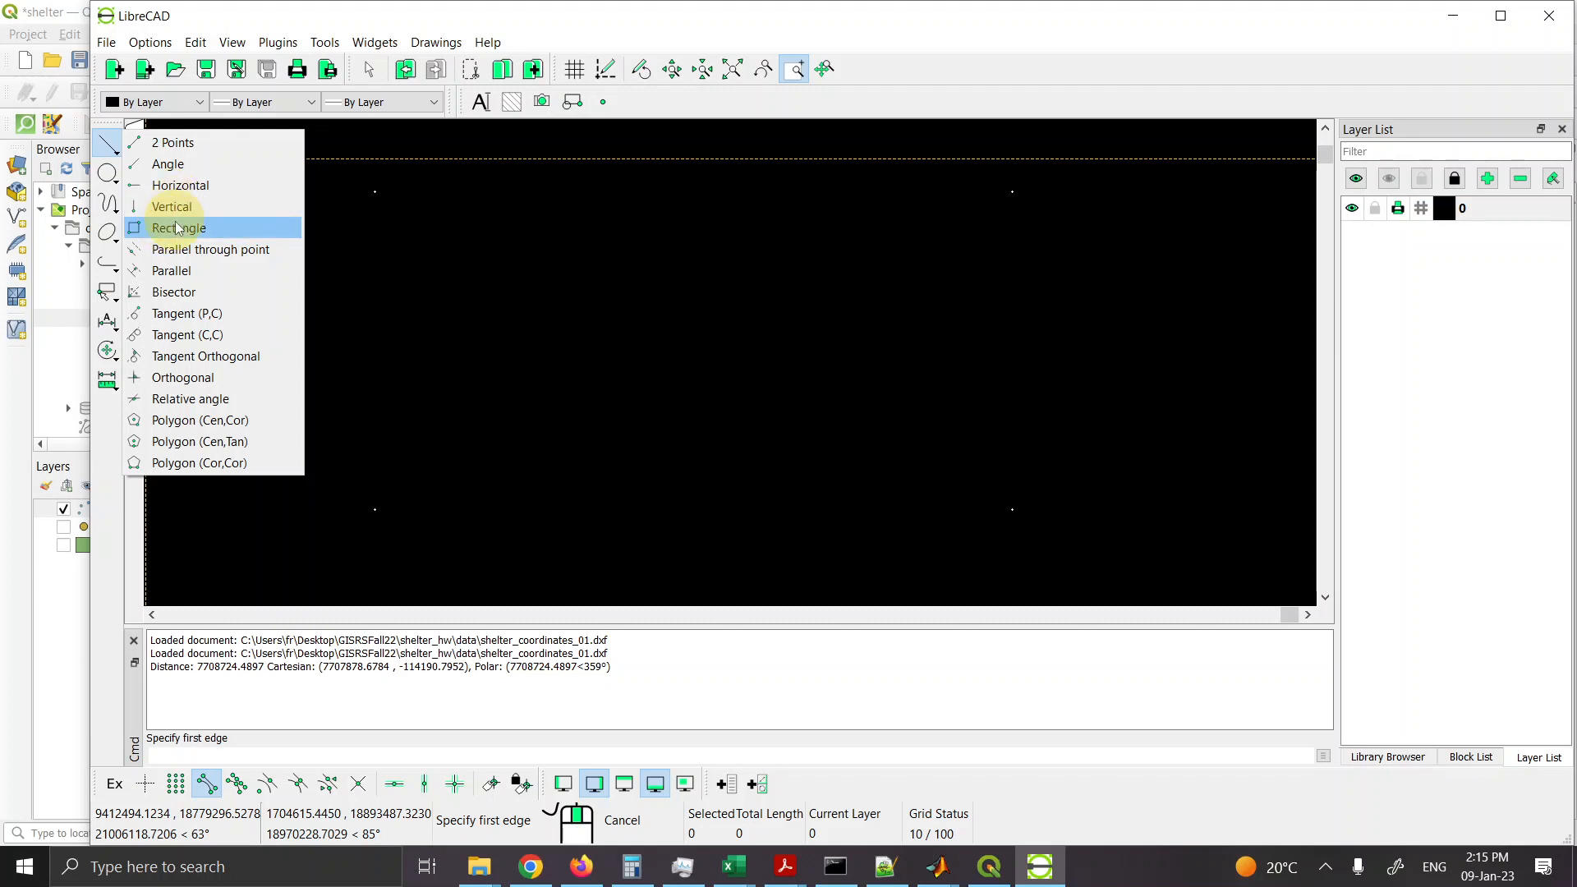
pyautogui.click(174, 143)
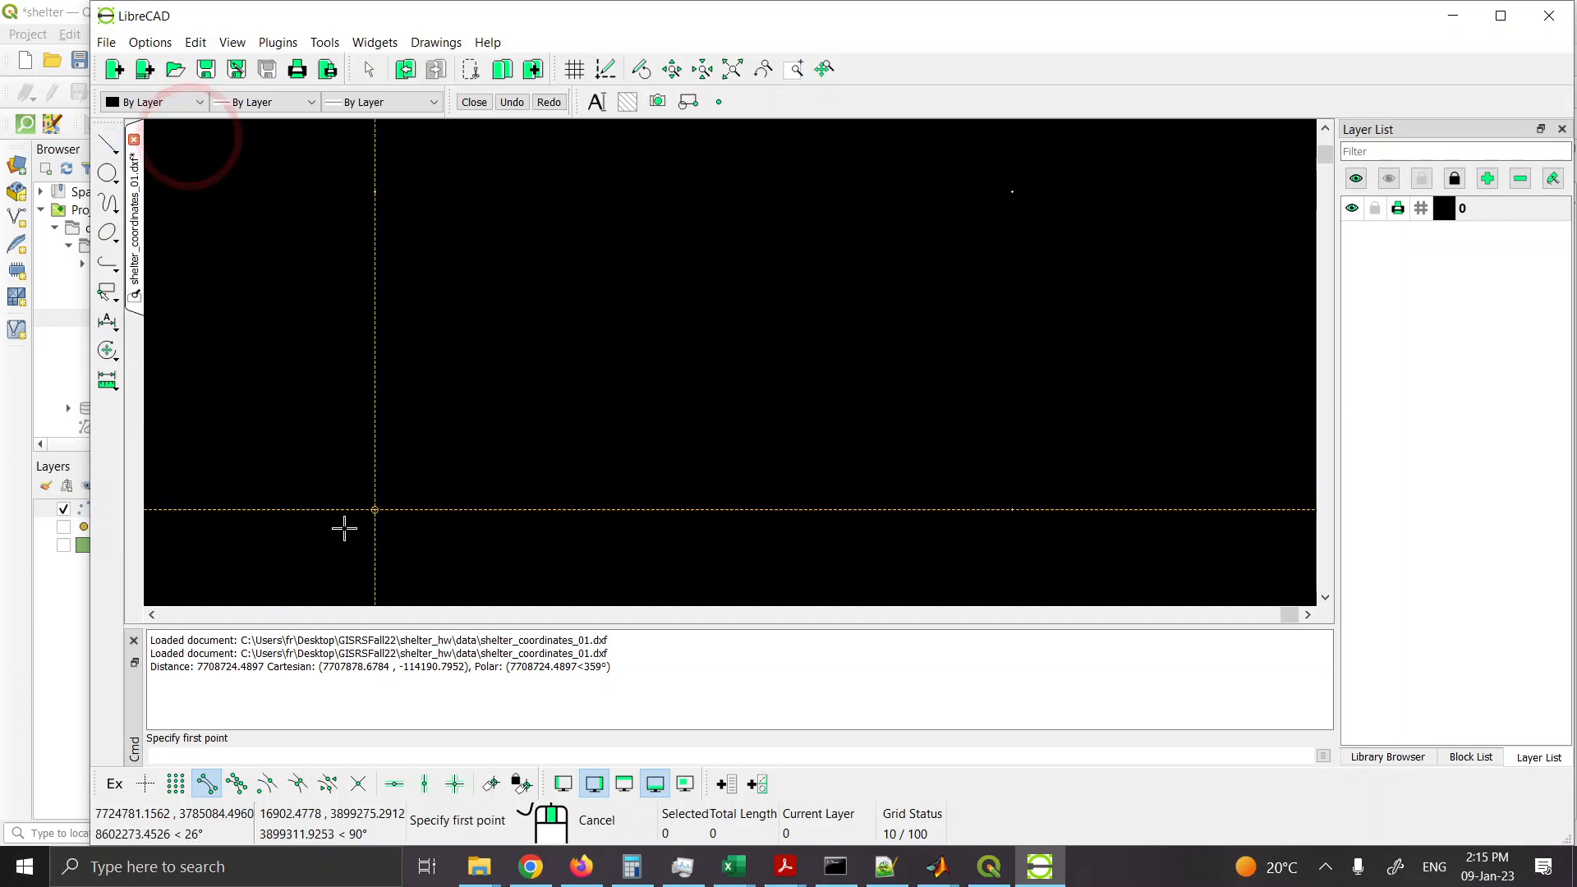
pyautogui.click(372, 504)
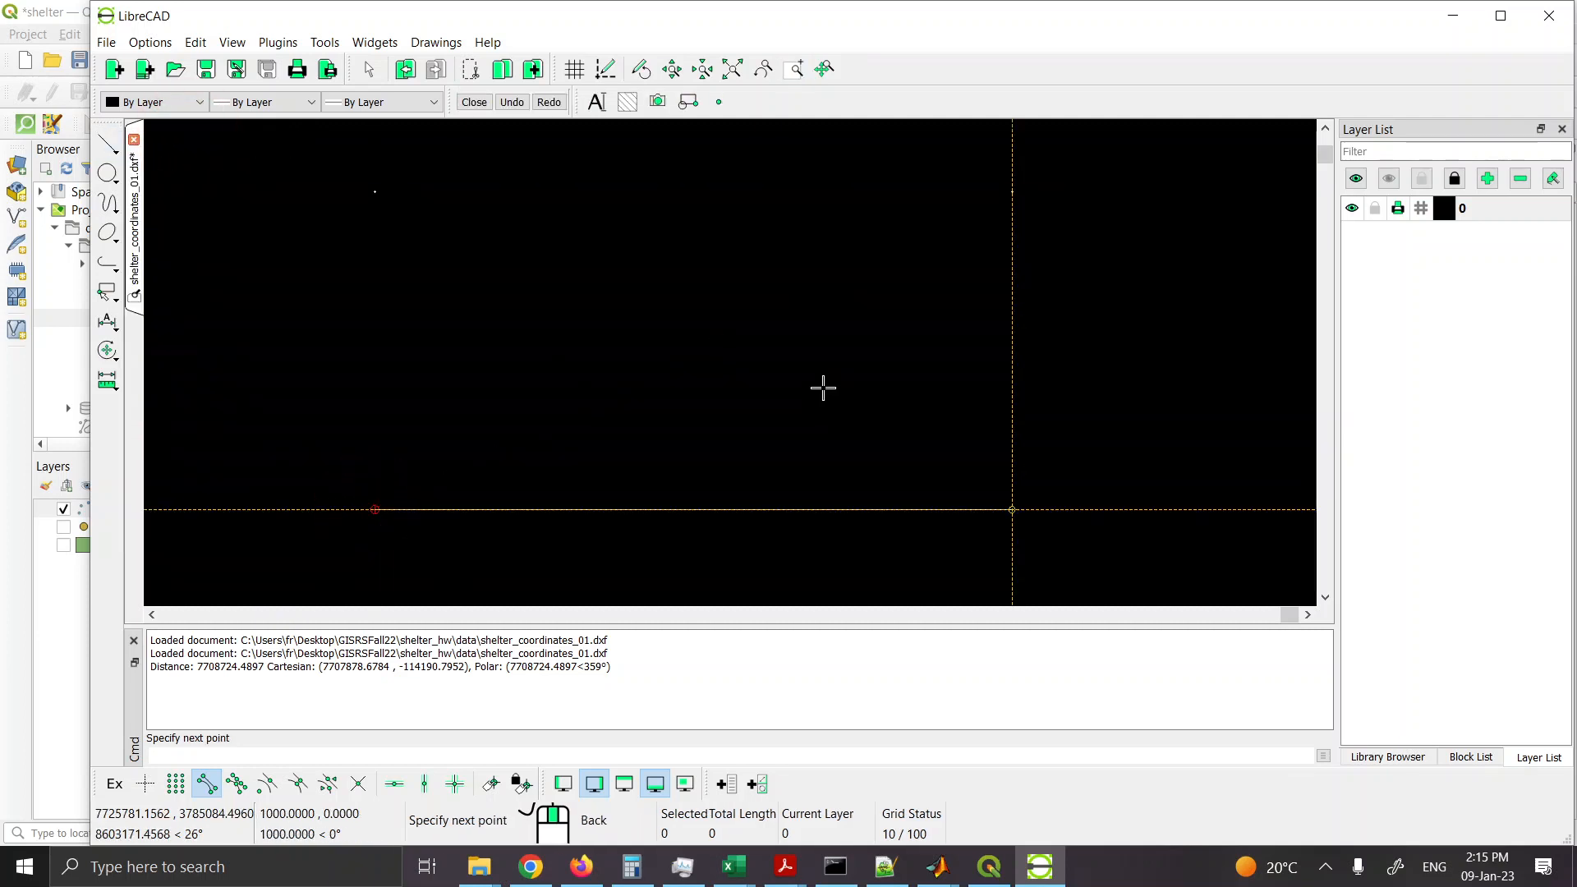
pyautogui.click(1013, 510)
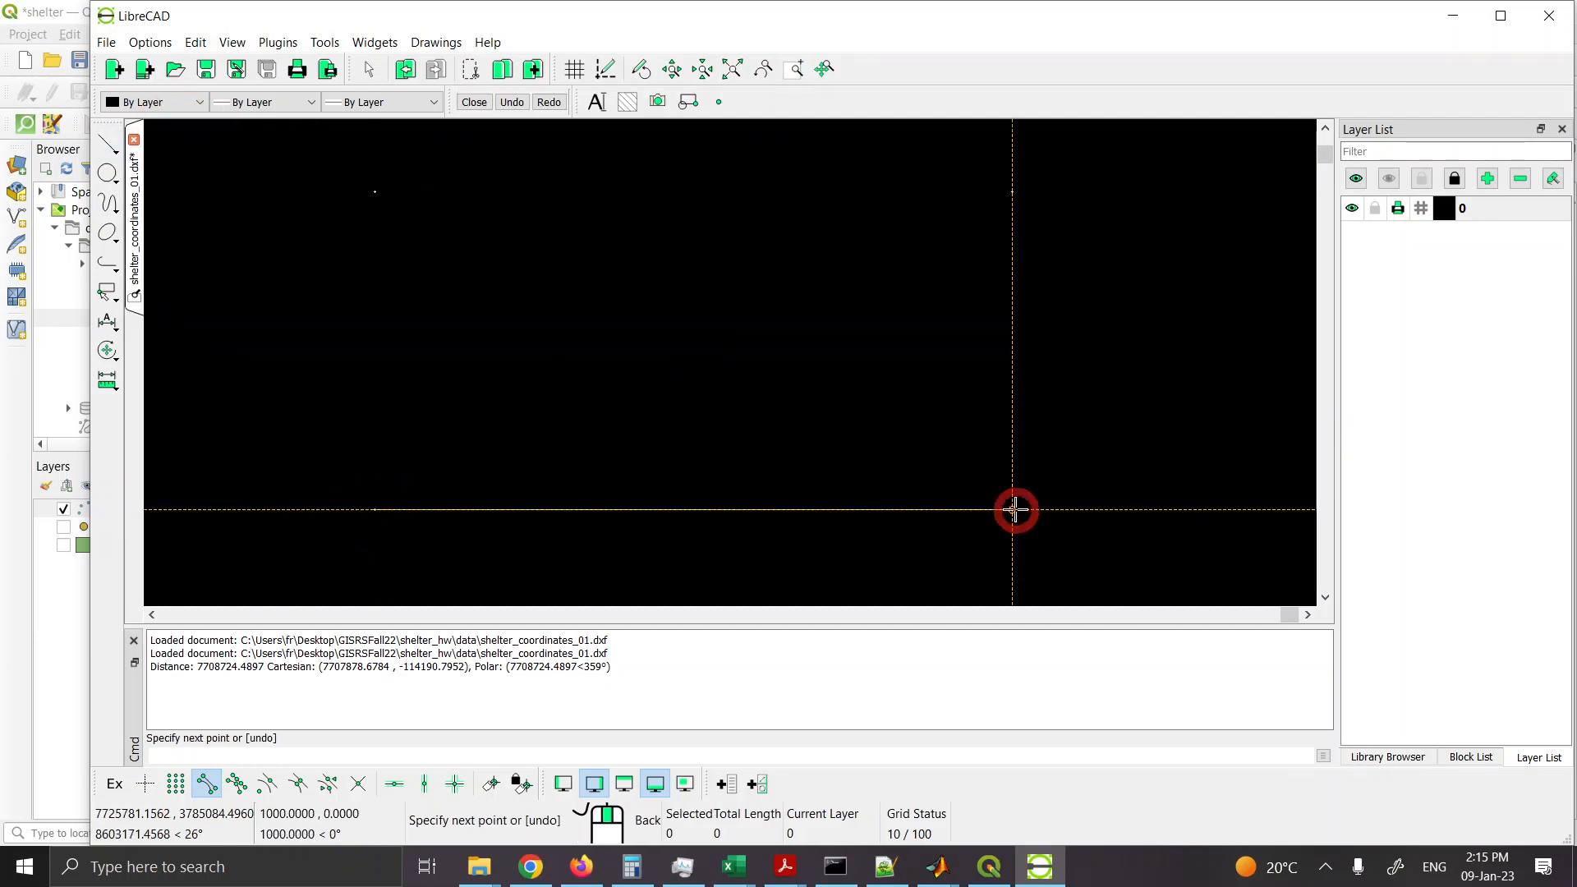
pyautogui.click(1014, 189)
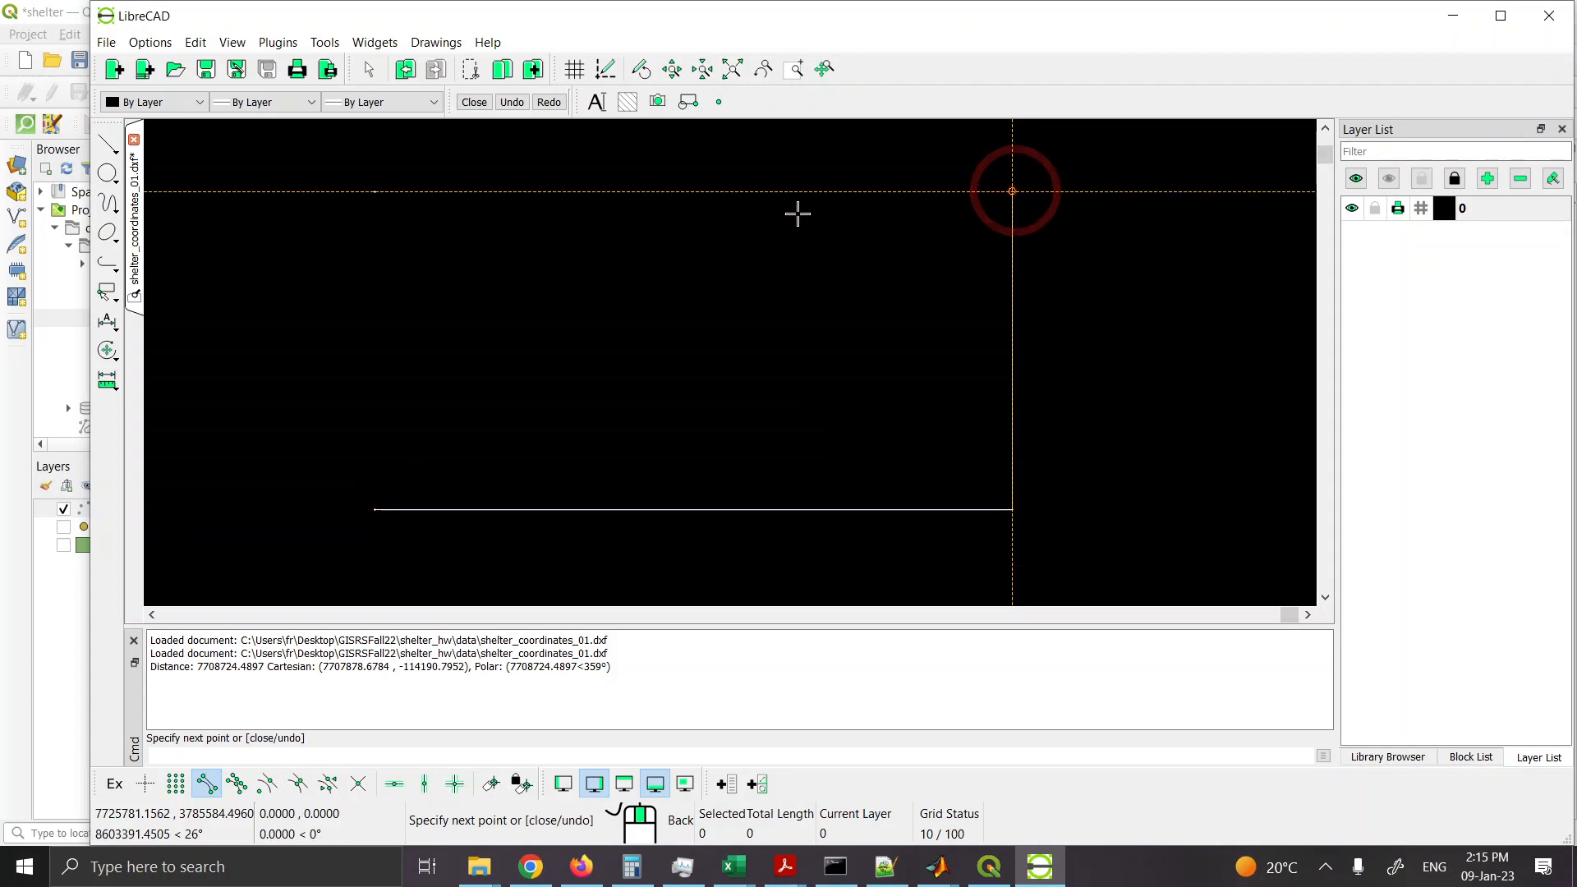
pyautogui.click(376, 193)
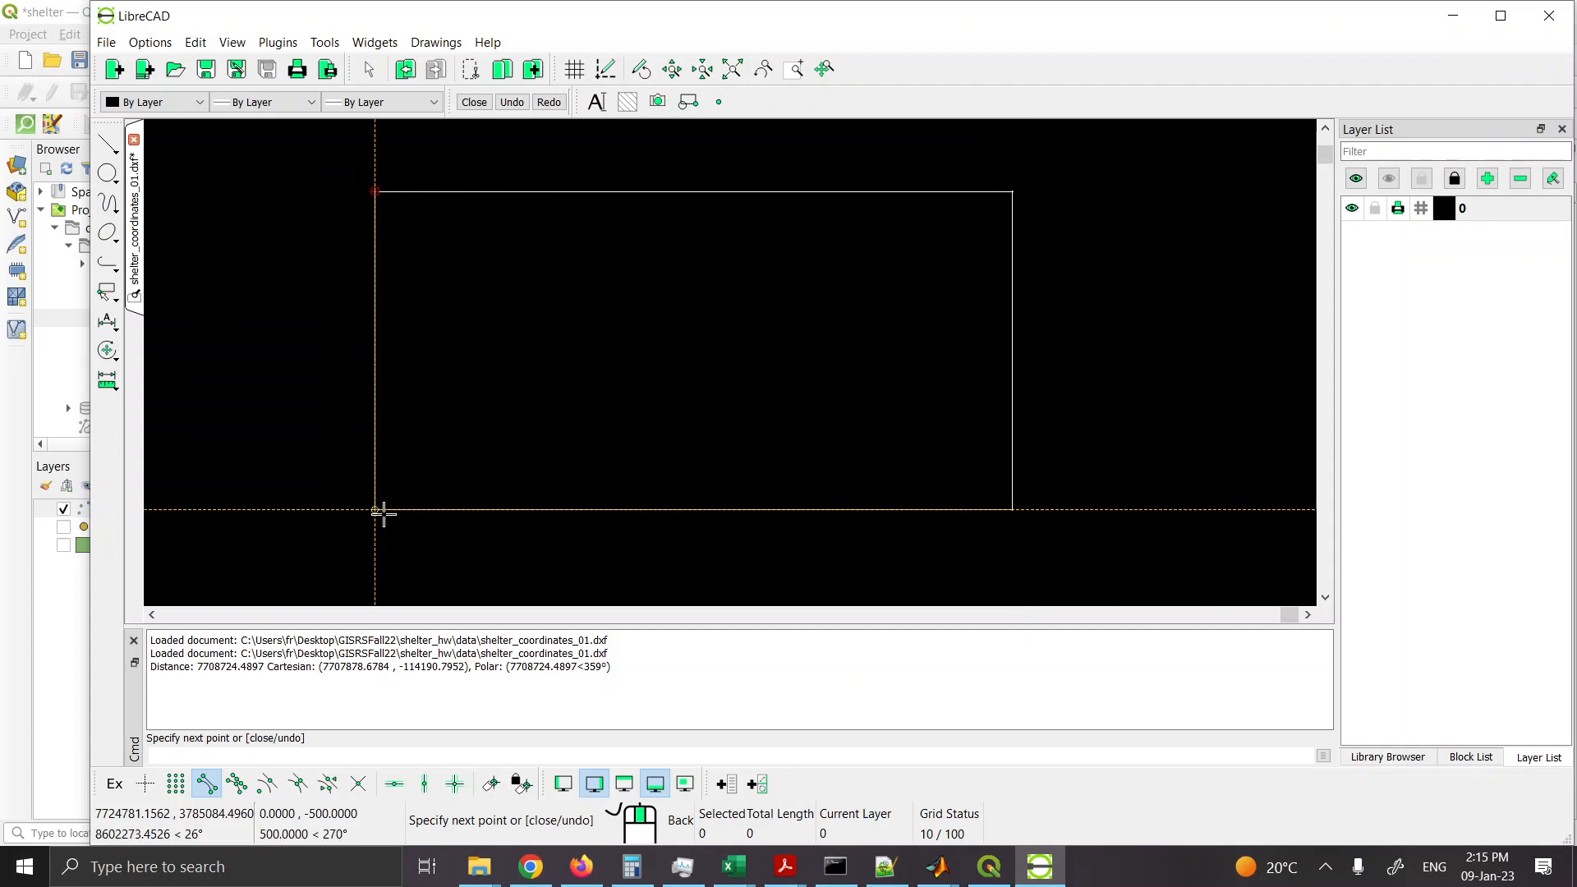
pyautogui.click(375, 510)
pyautogui.rightClick(271, 458)
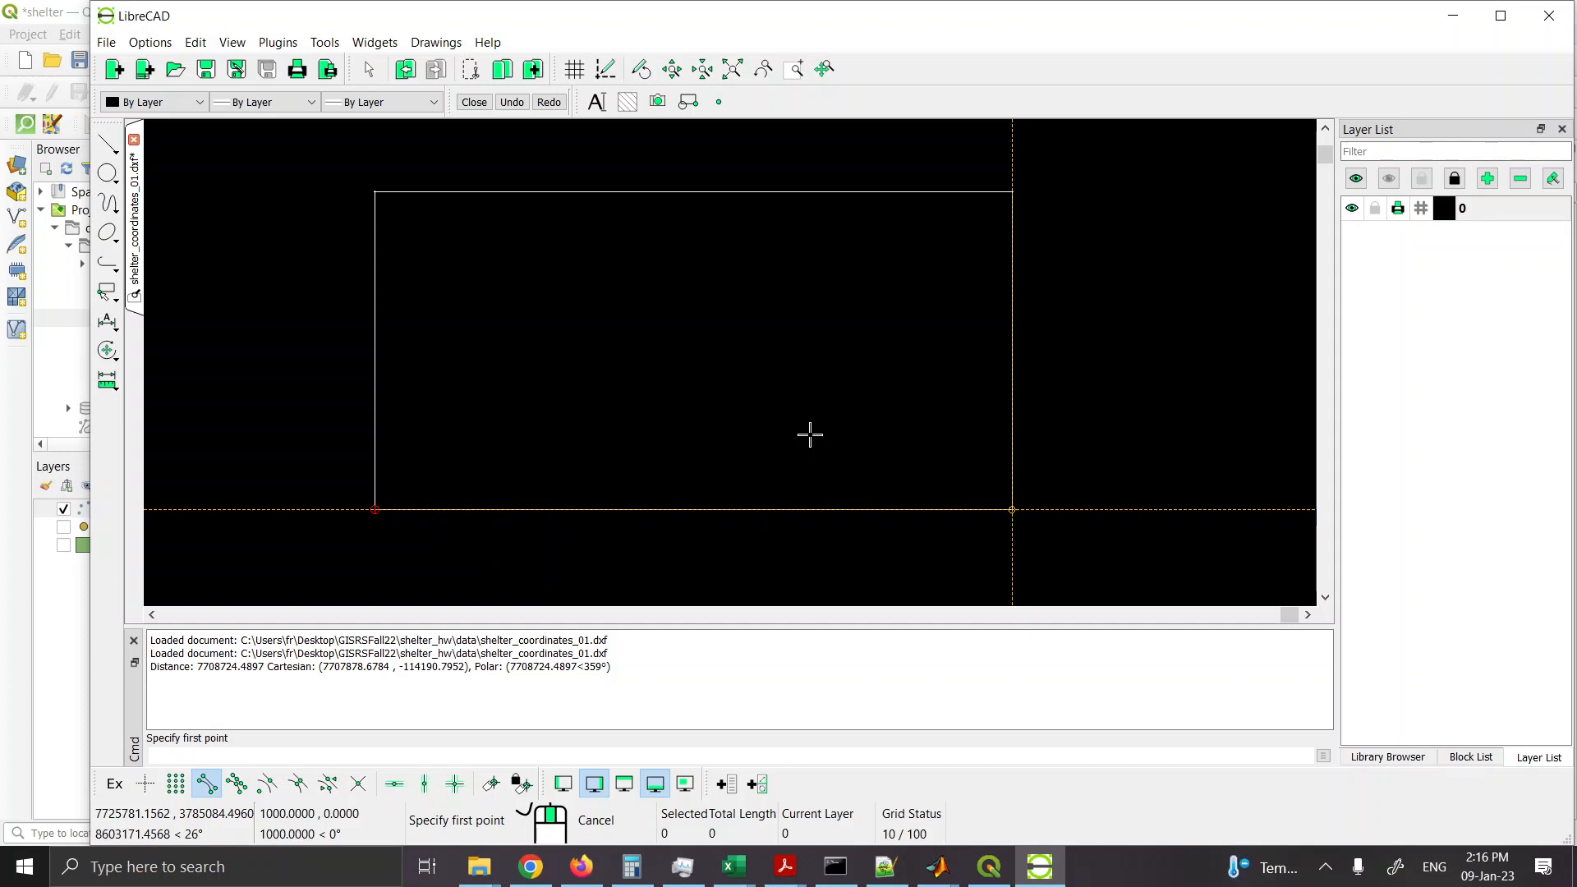
# Step: Save the drawing shelter_coordinates_01.dxf
pyautogui.click(203, 83)
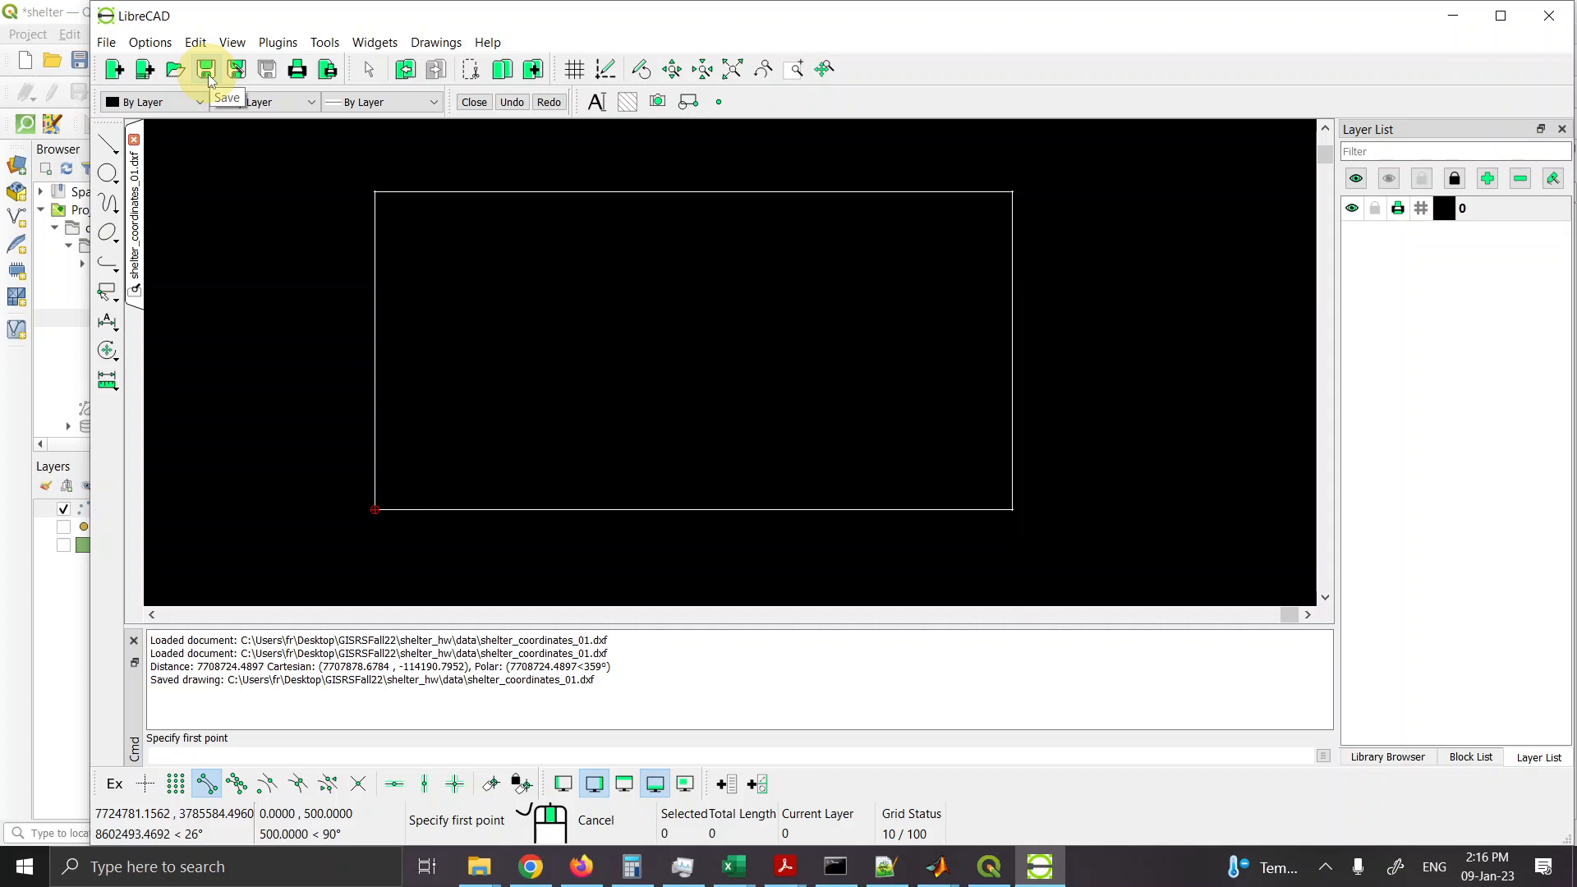
pyautogui.click(107, 43)
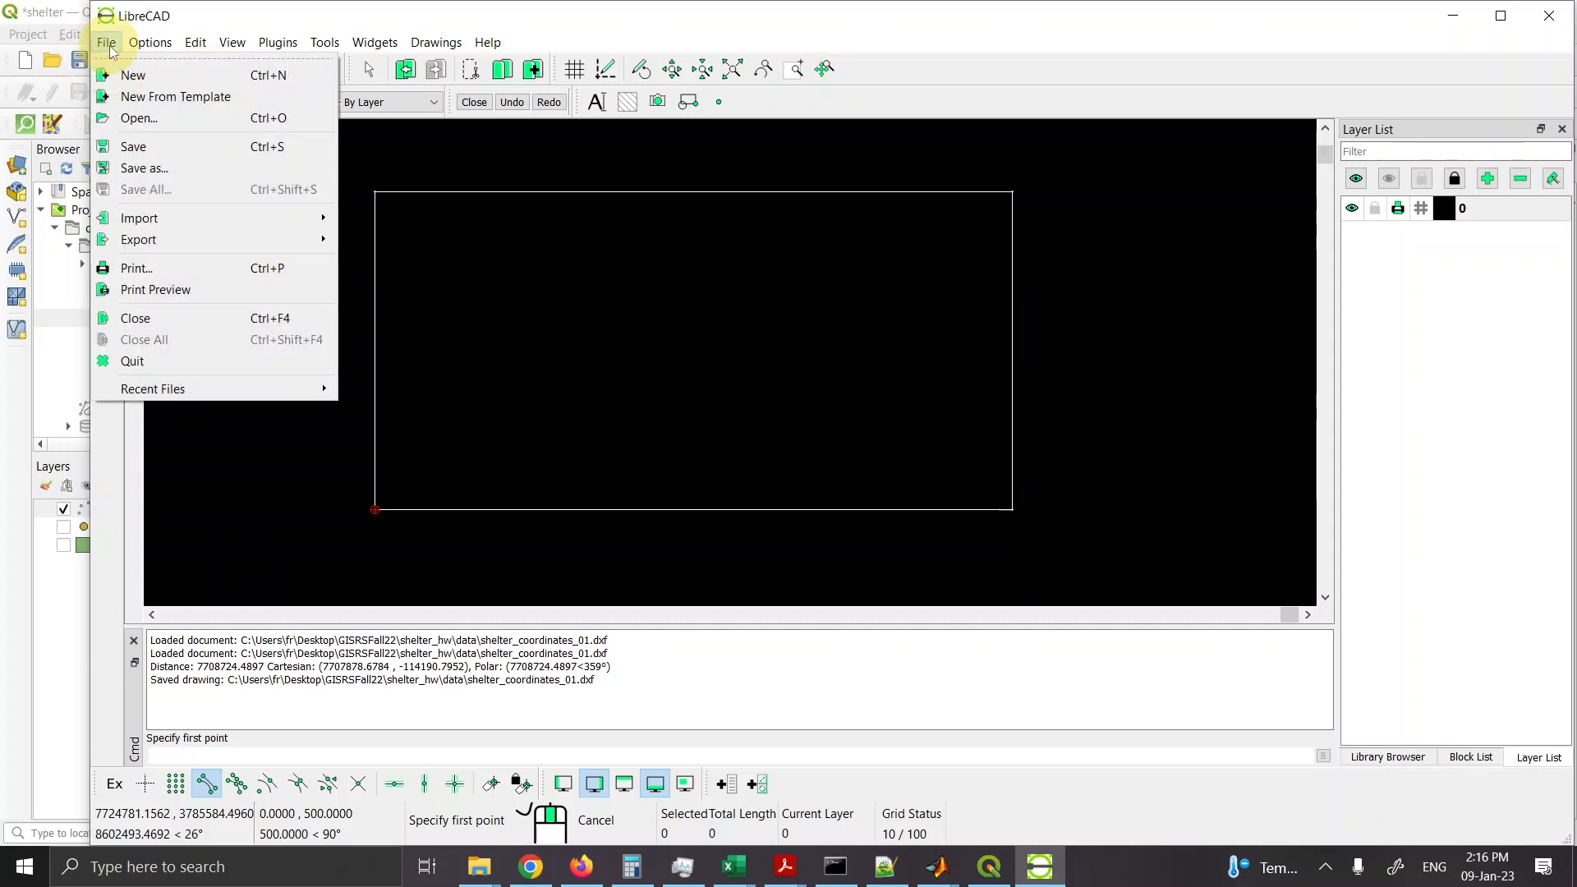
pyautogui.click(194, 24)
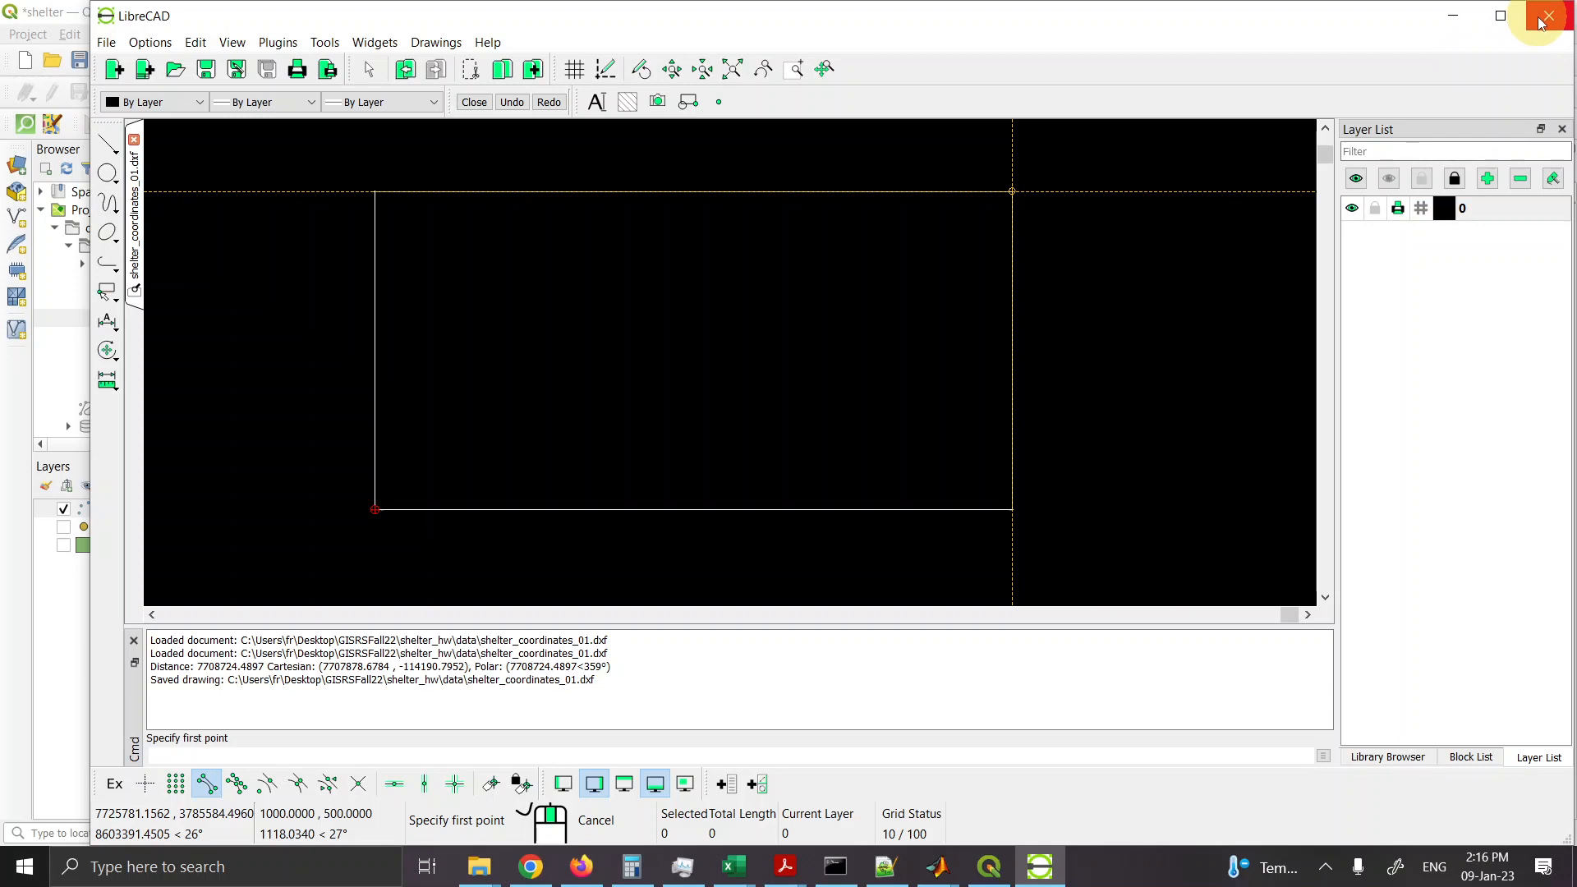
# Step: Measure the point-to-point lengths of the rectangle's bottom side and right side
pyautogui.click(108, 380)
pyautogui.click(264, 379)
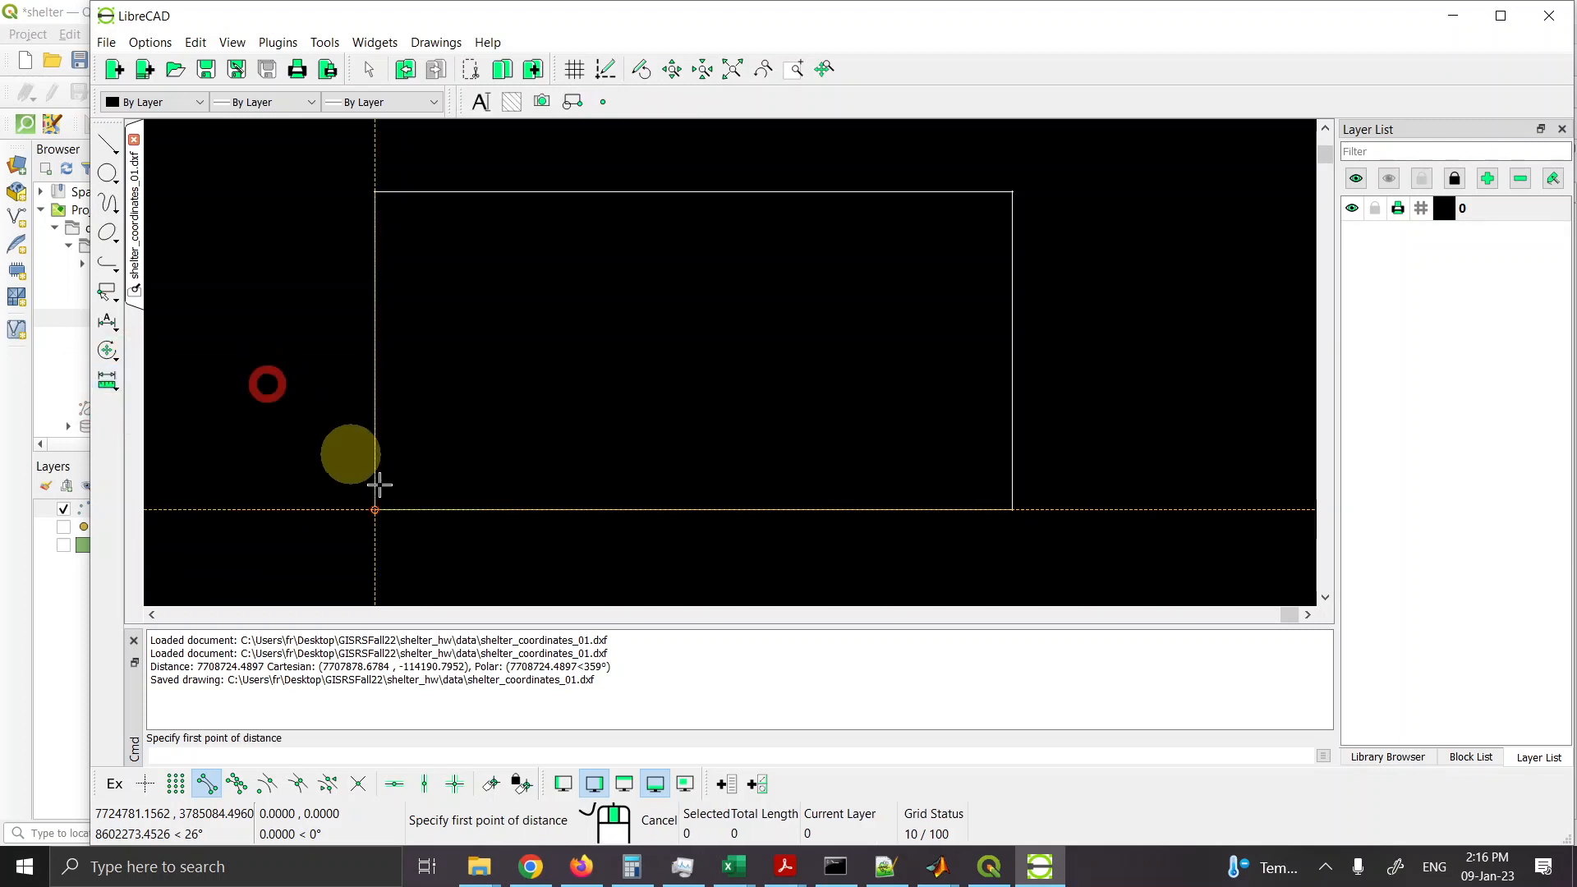
pyautogui.click(375, 510)
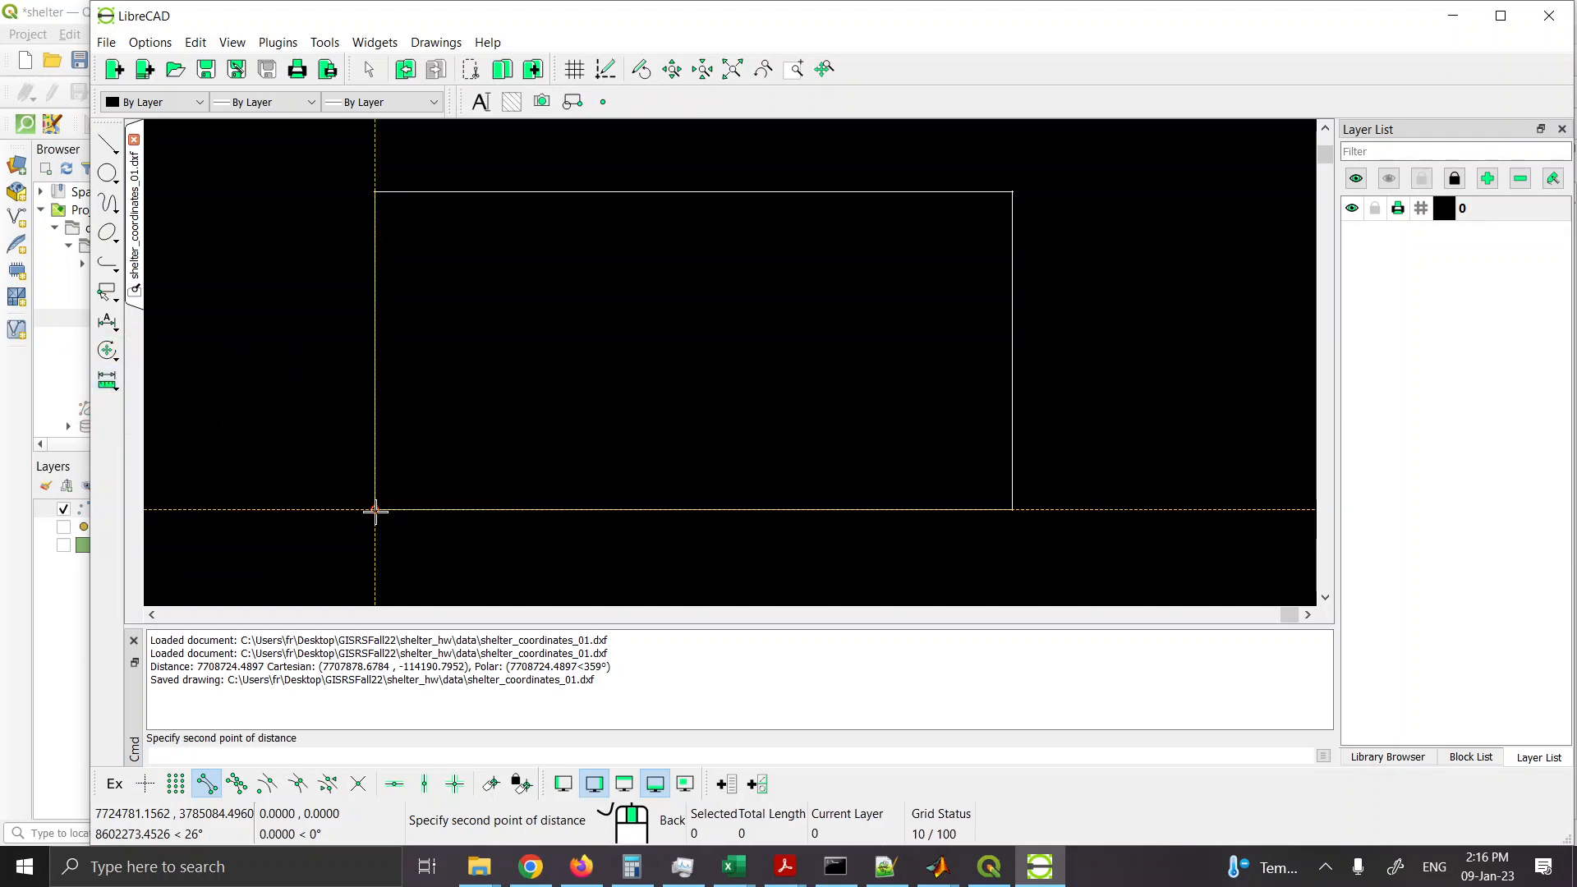
pyautogui.click(1013, 510)
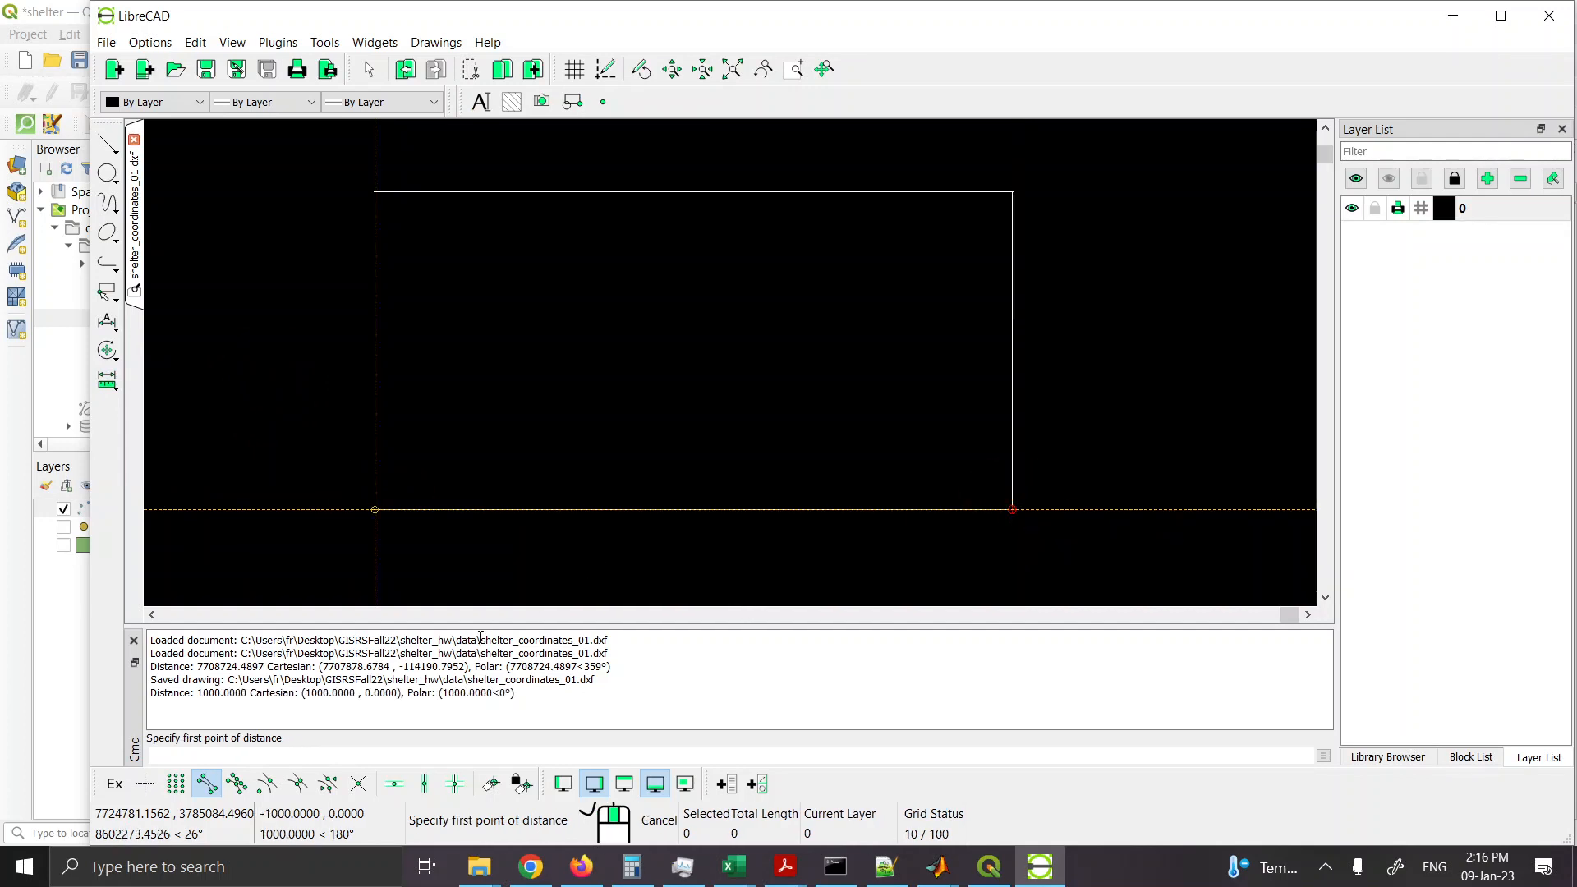
pyautogui.click(107, 379)
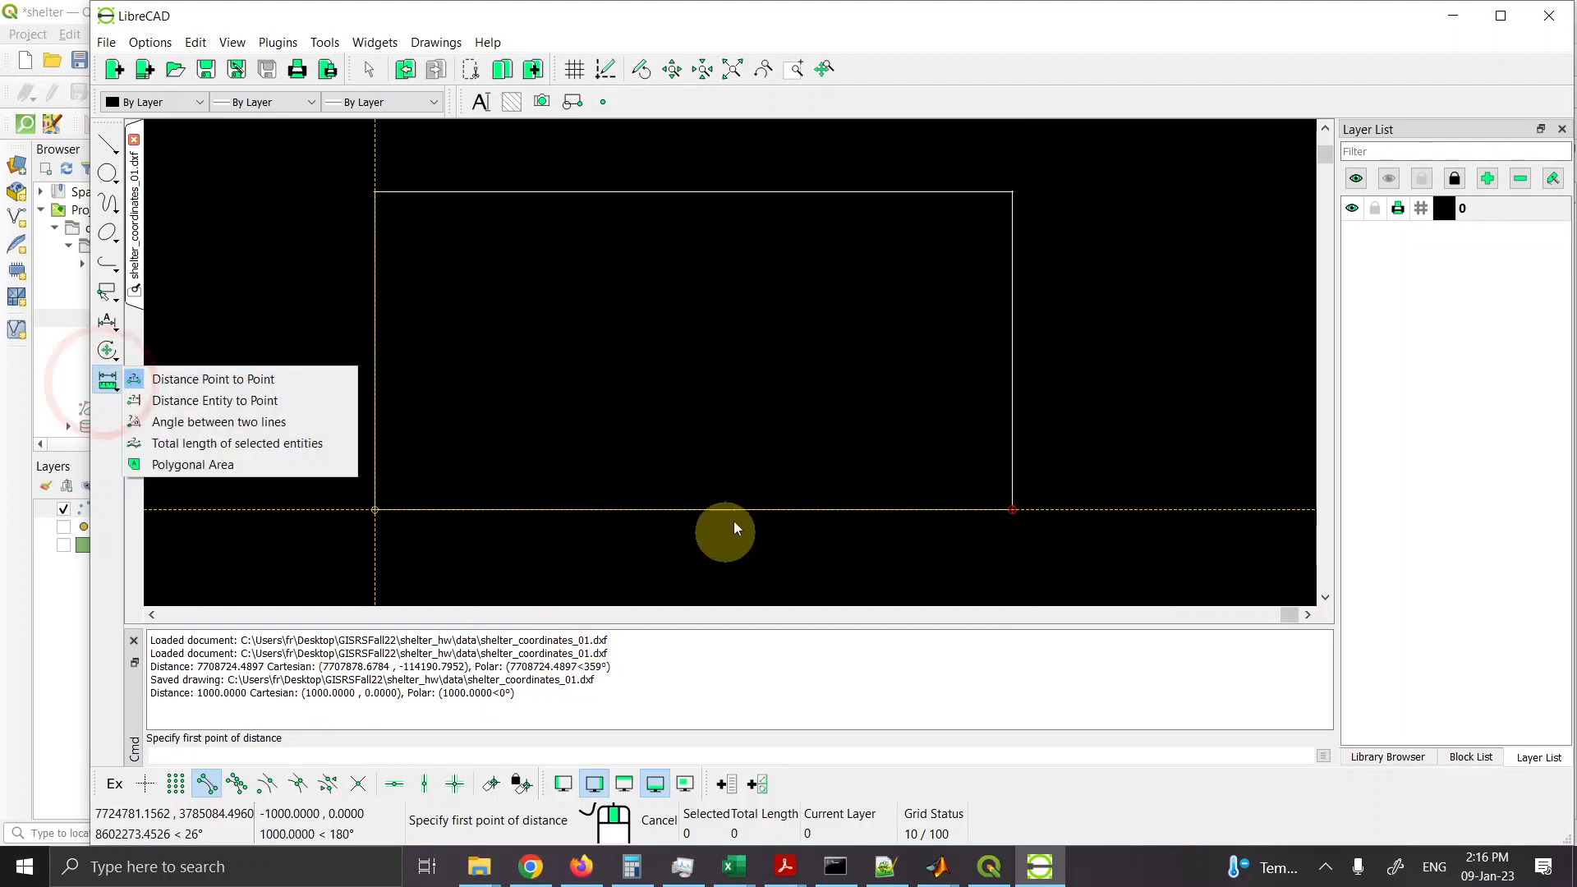
pyautogui.click(310, 379)
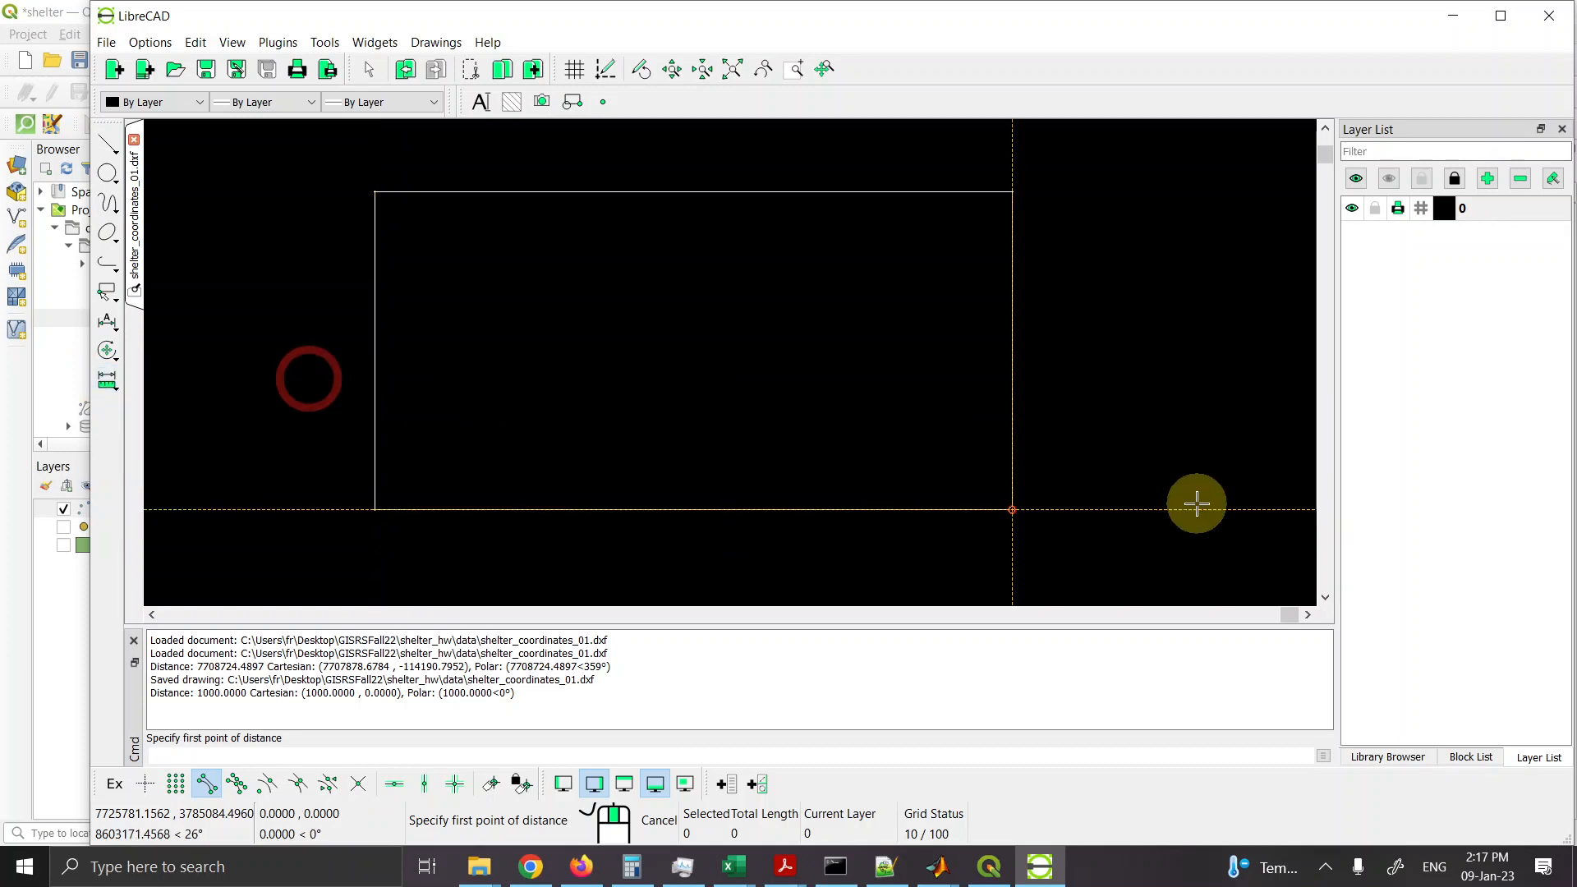
pyautogui.click(1013, 509)
pyautogui.click(1013, 191)
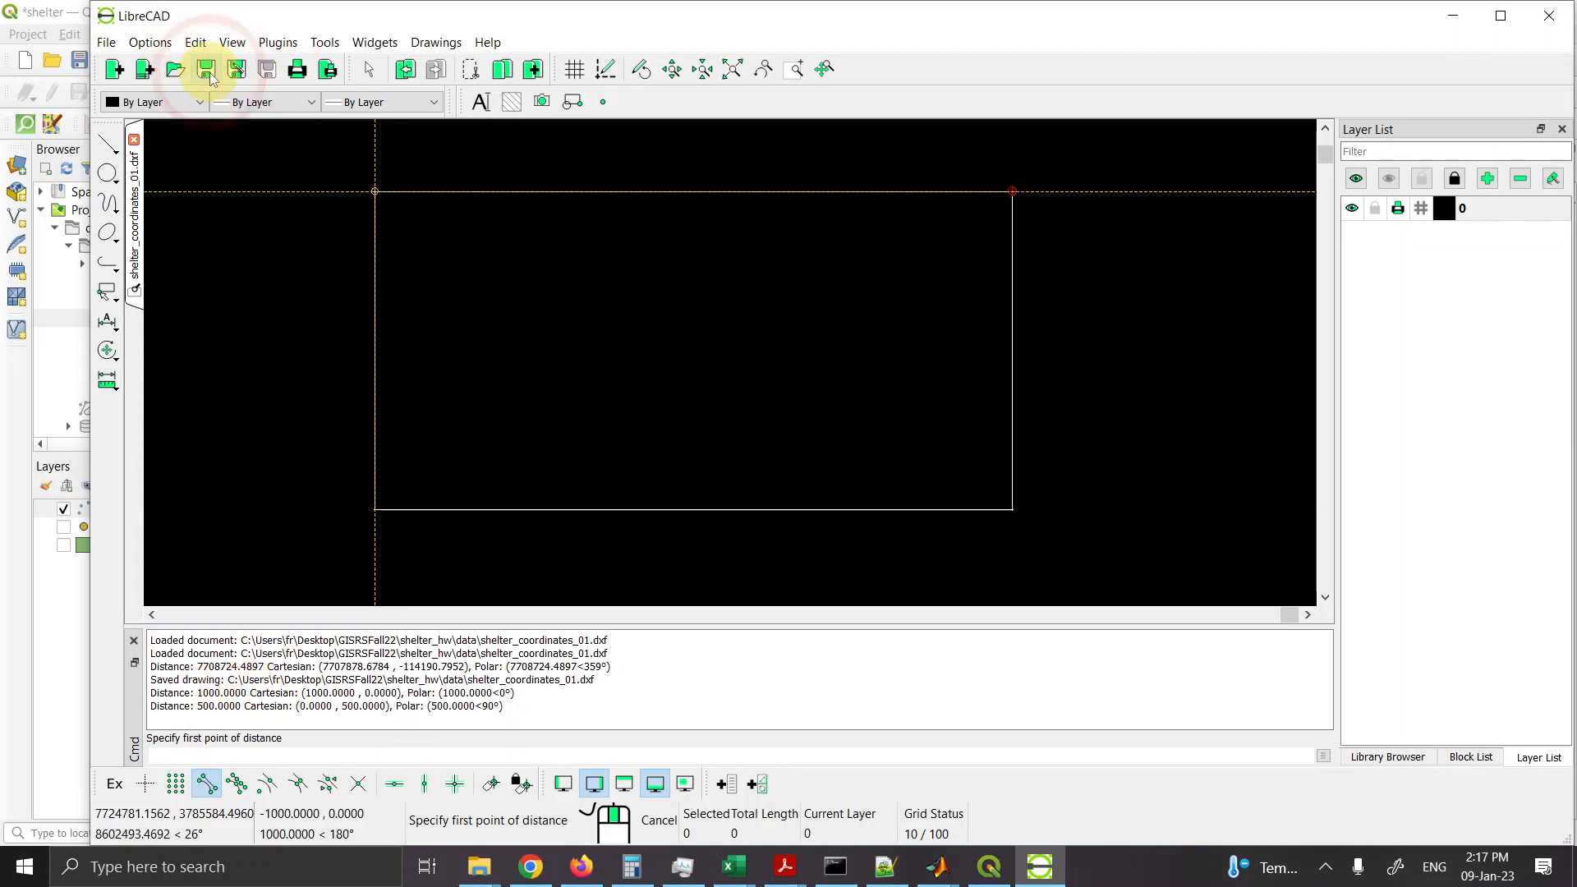
# Step: Close LibreCAD and remove the shelter_coordinates_01 — entities layer from the QGIS project
pyautogui.click(1550, 16)
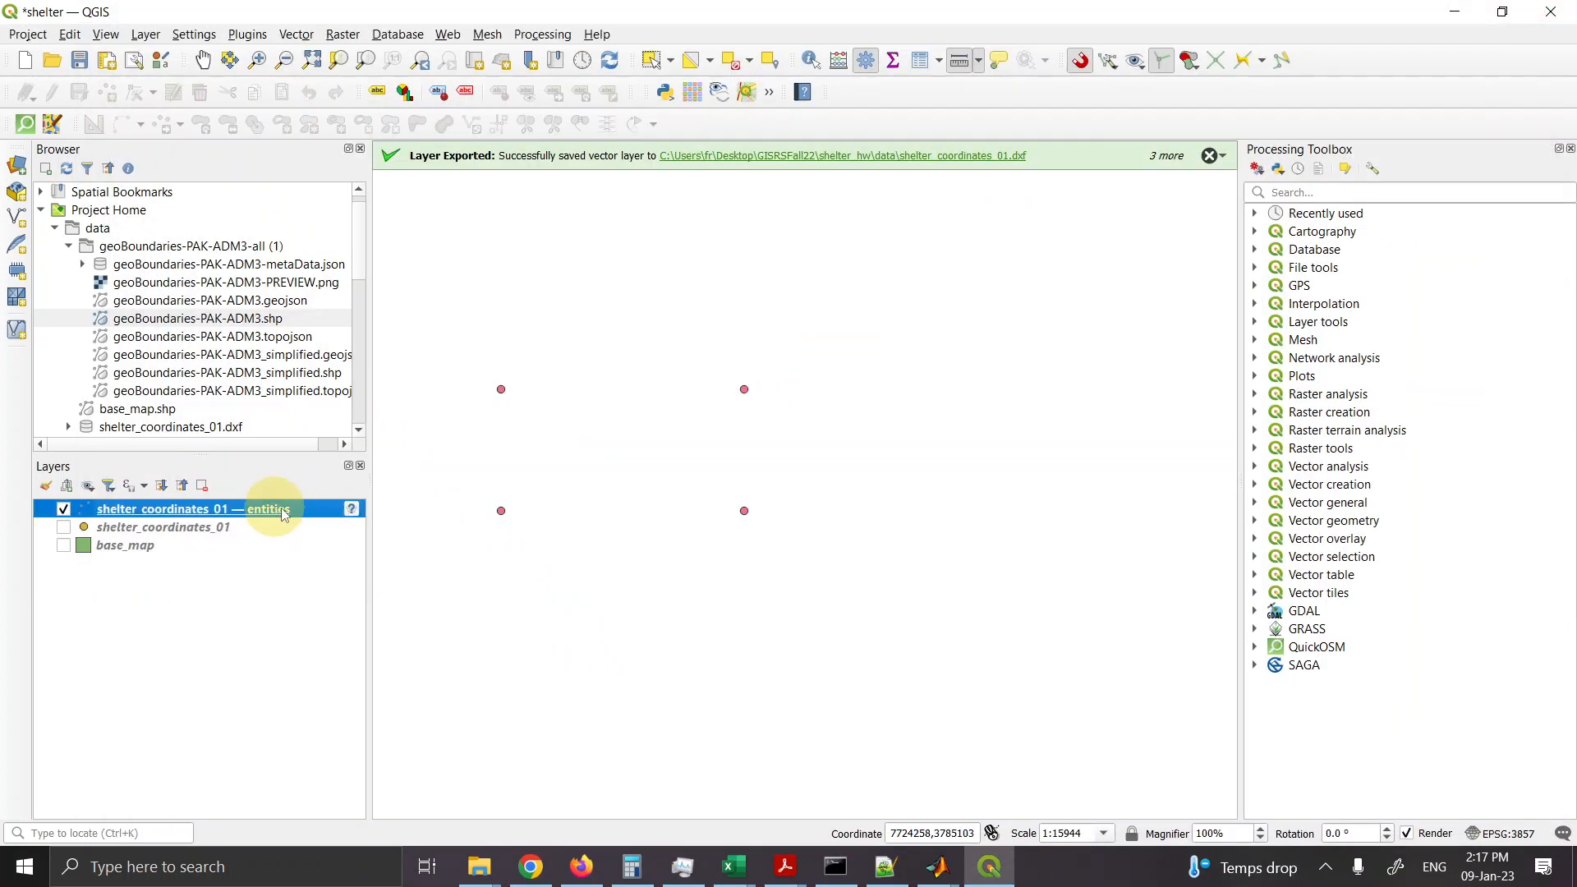
pyautogui.rightClick(315, 514)
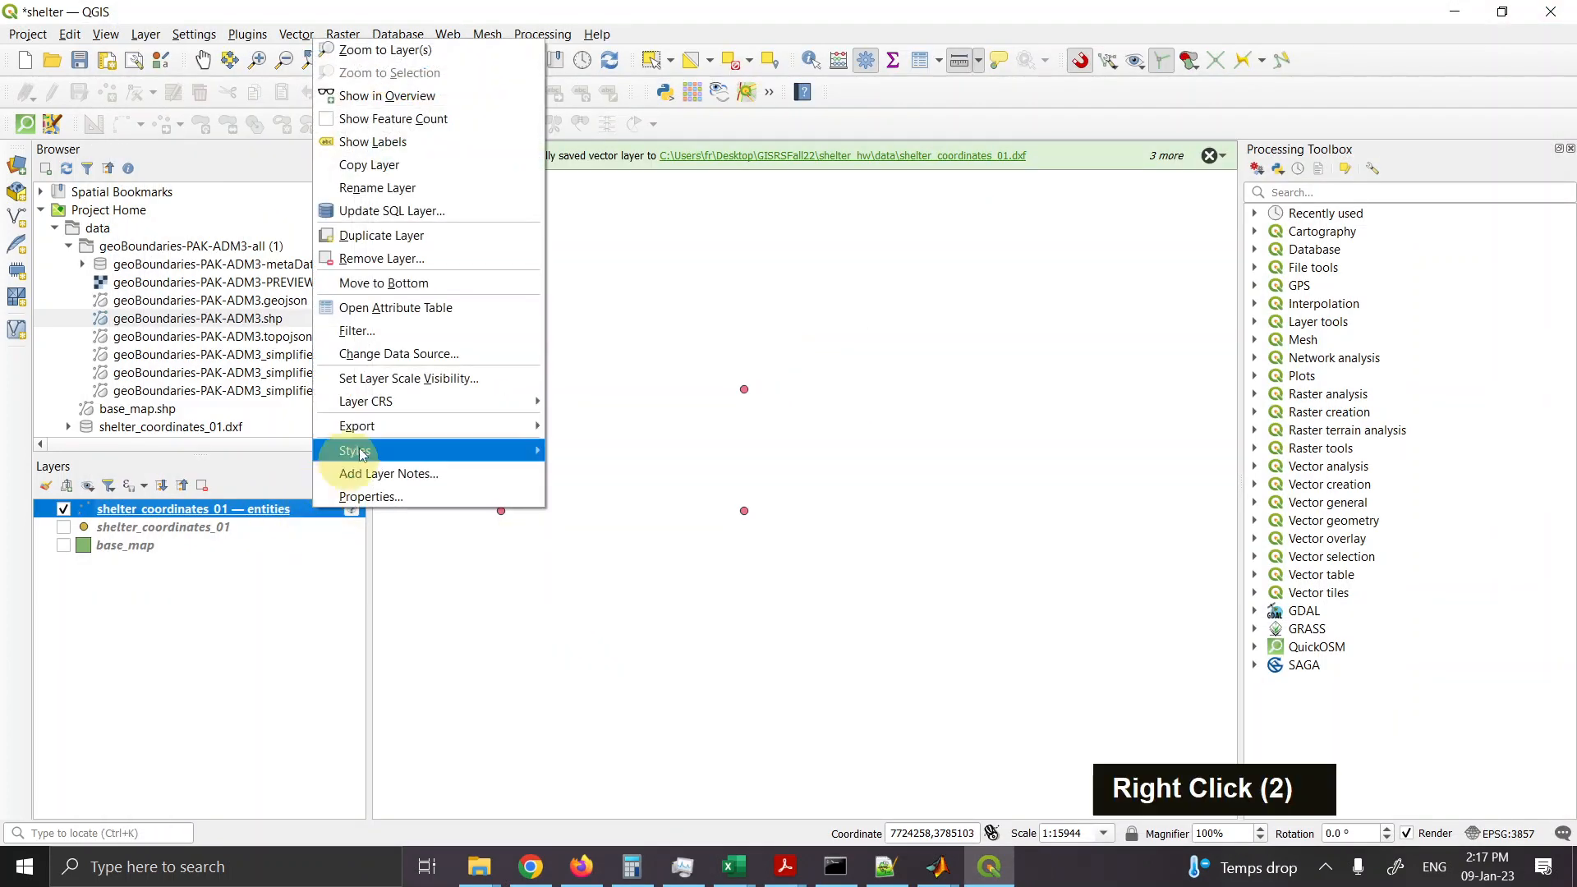
pyautogui.click(395, 259)
pyautogui.click(776, 456)
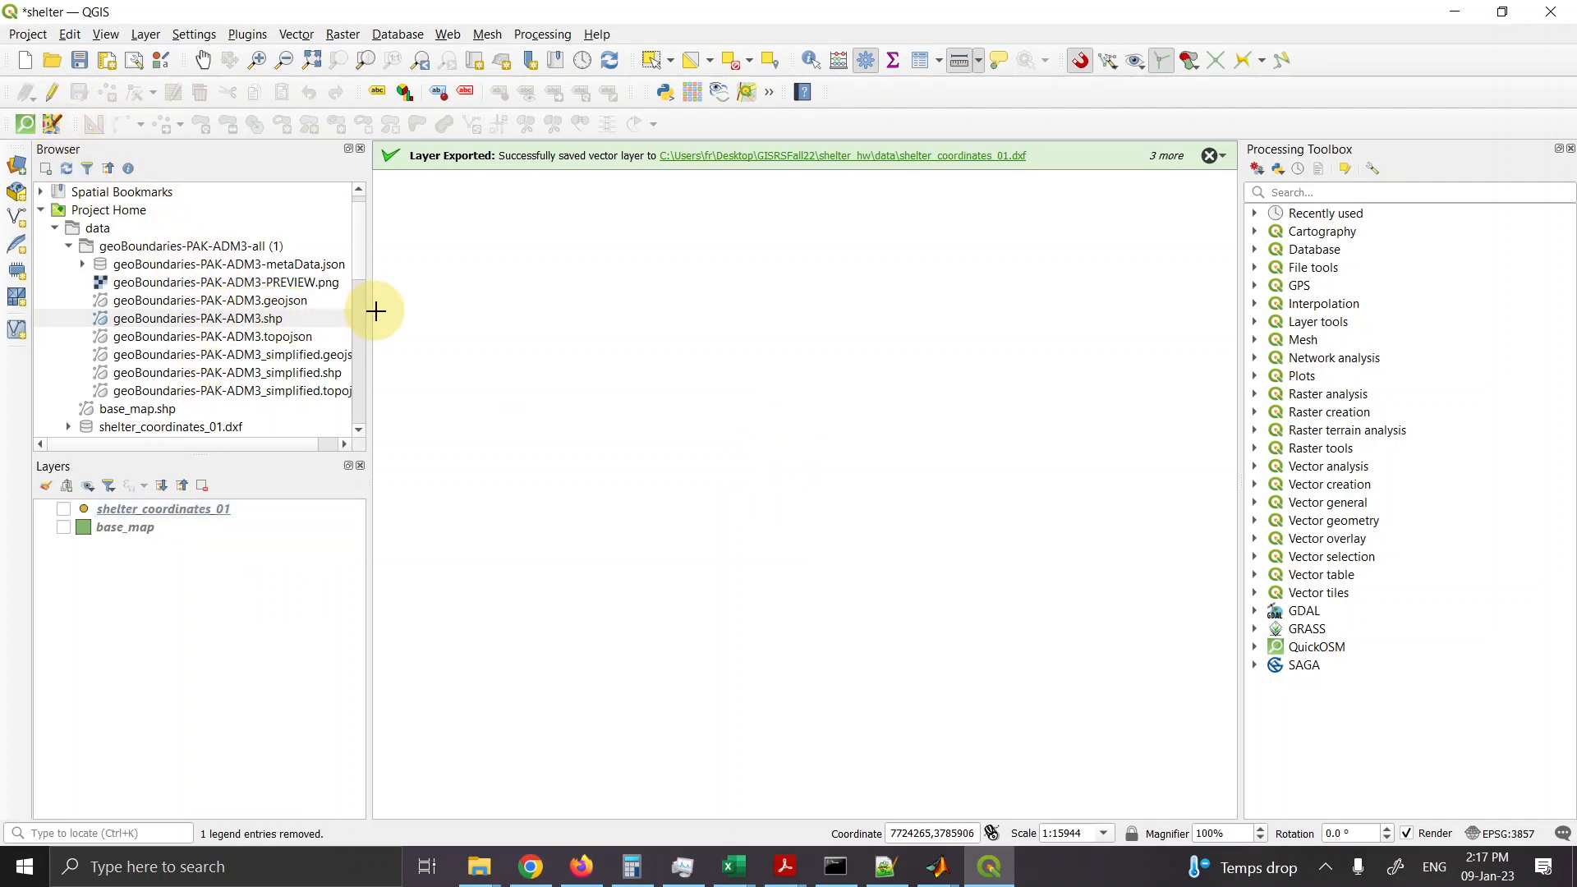
pyautogui.click(493, 310)
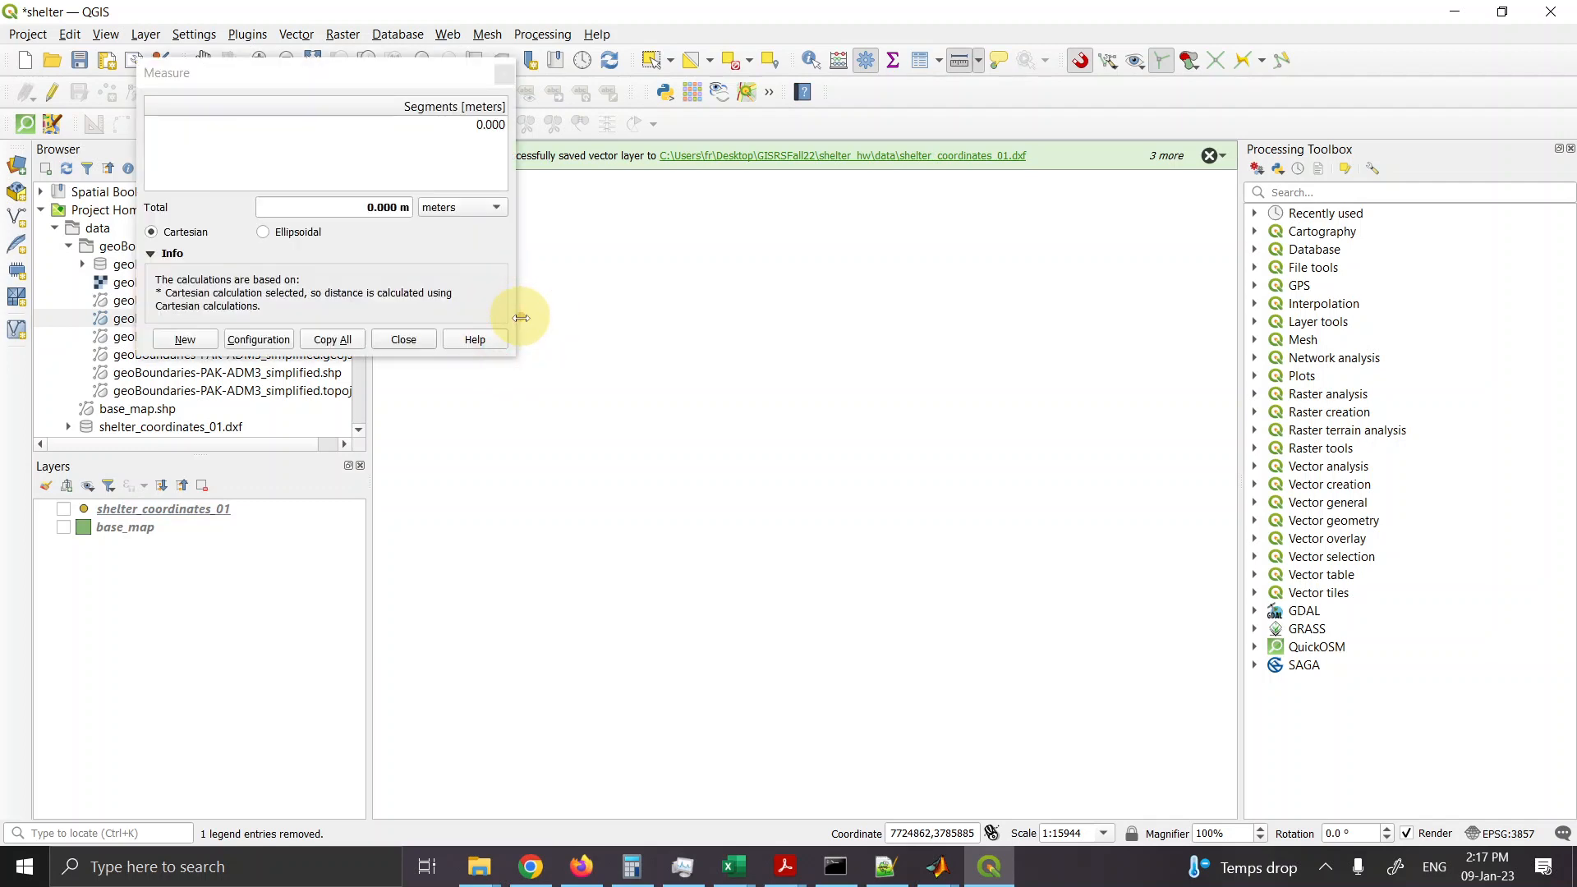
pyautogui.press('Escape')
pyautogui.press('Escape')
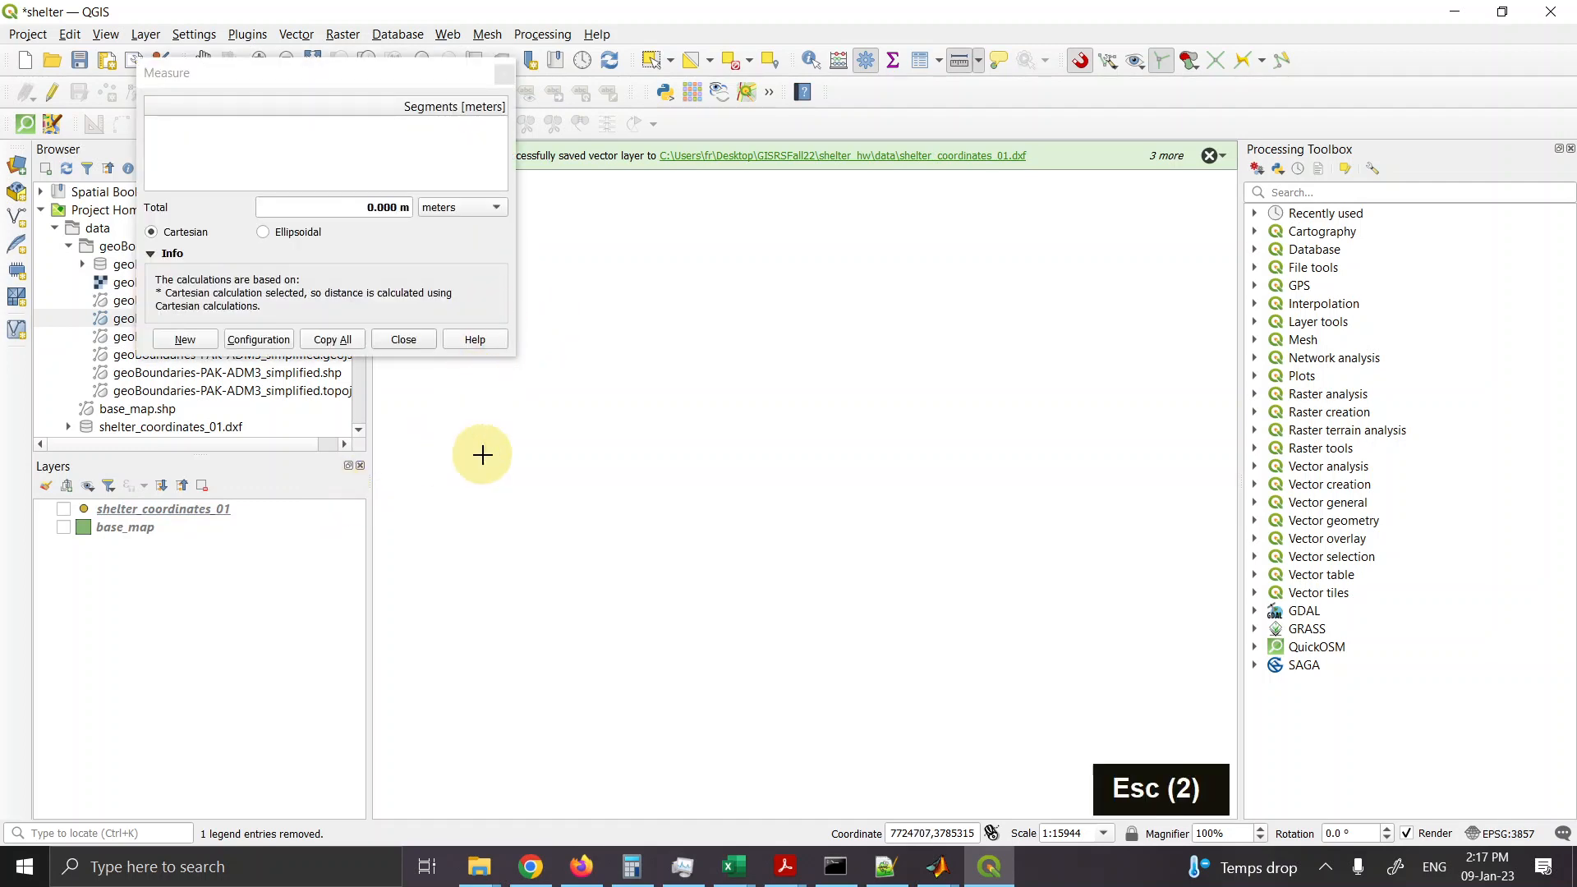
pyautogui.click(412, 345)
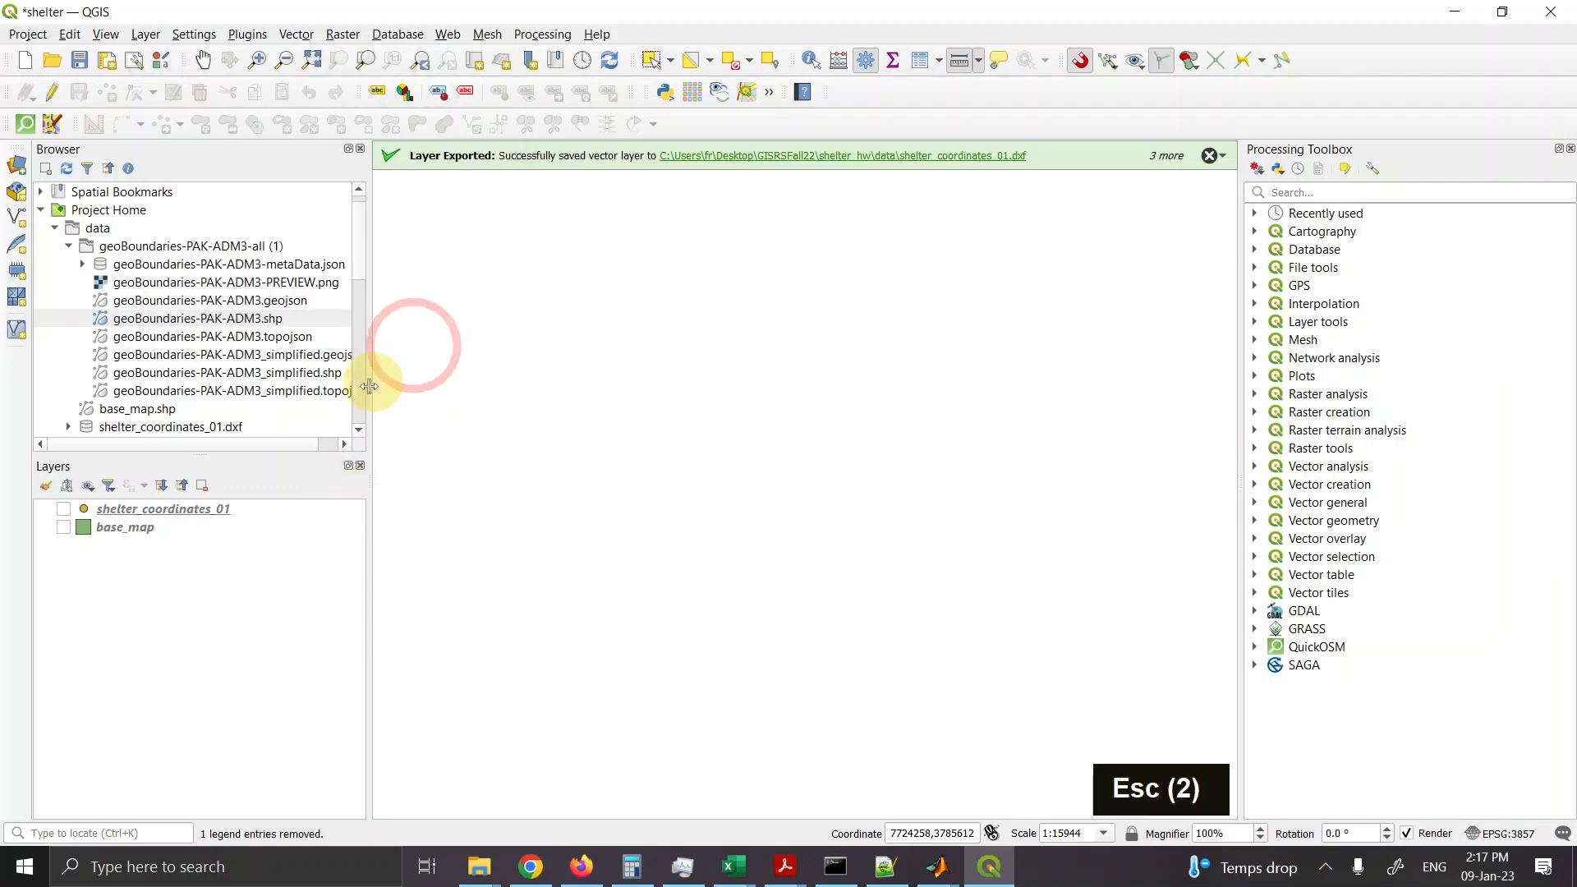
# Step: Add the LineString entities sublayer of shelter_coordinates_01.dxf from the project's data folder to the map, above the shelter_coordinates_01 layer
pyautogui.moveTo(369, 393); pyautogui.dragTo(451, 398)
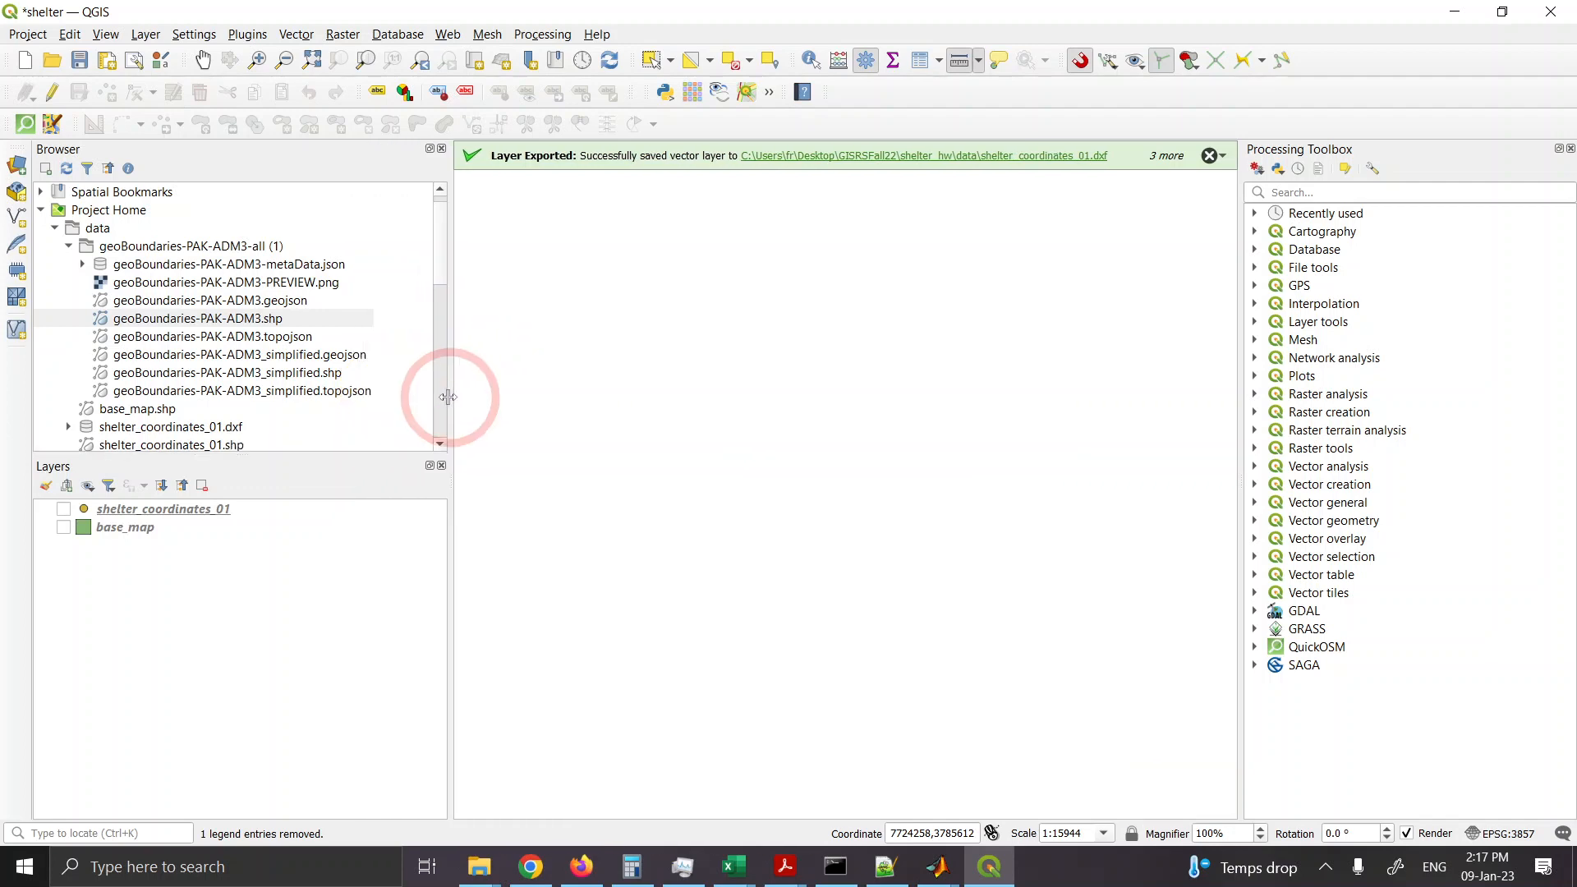
pyautogui.click(441, 424)
pyautogui.scroll(4, 435, 354)
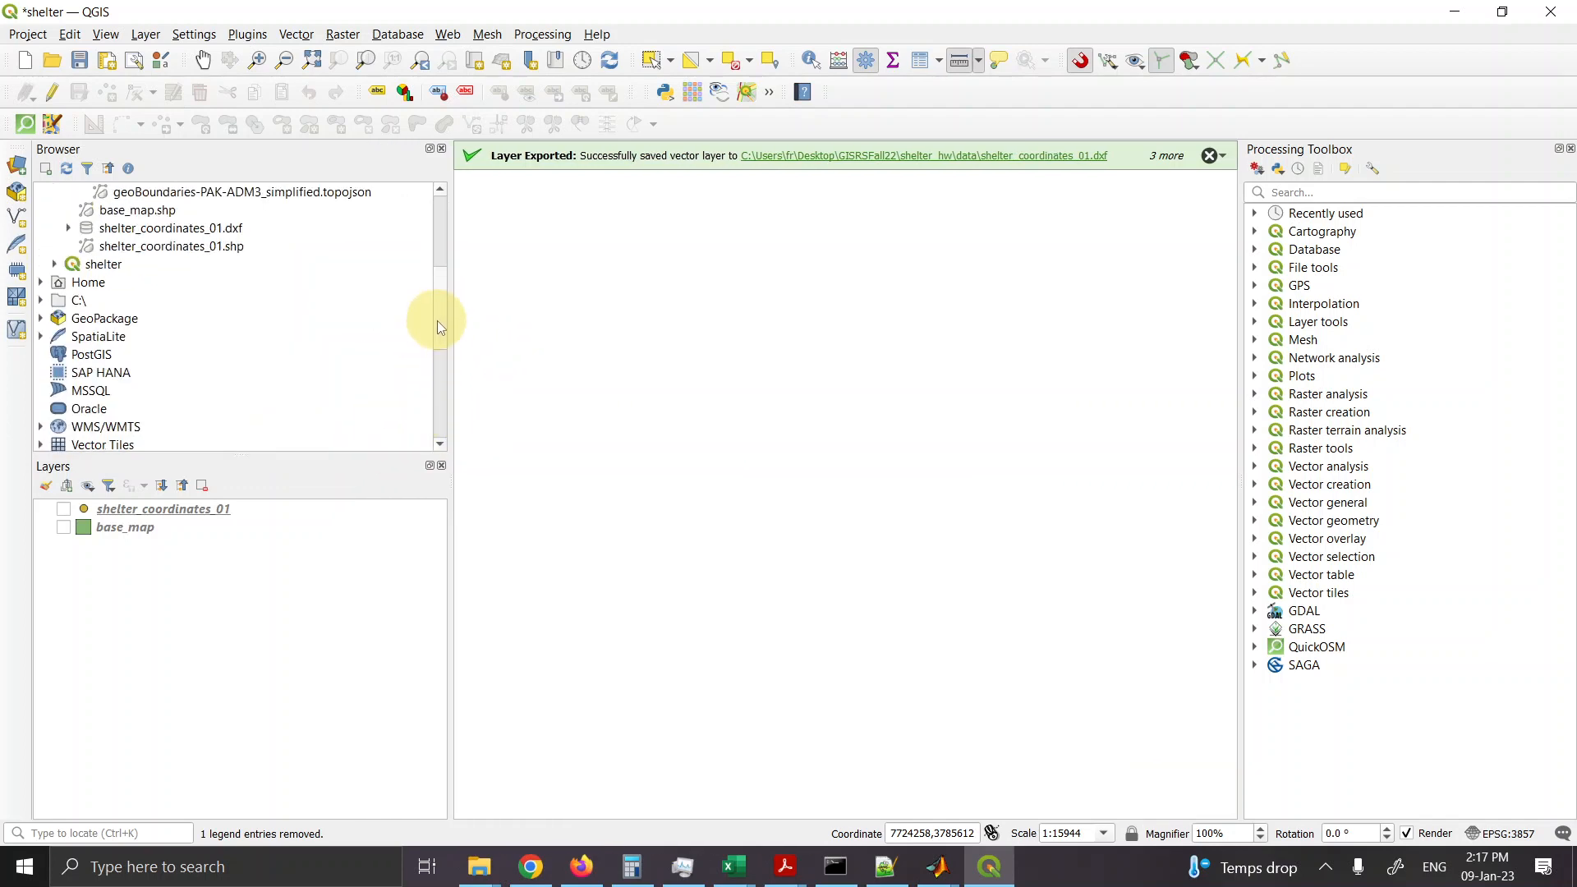
pyautogui.click(226, 377)
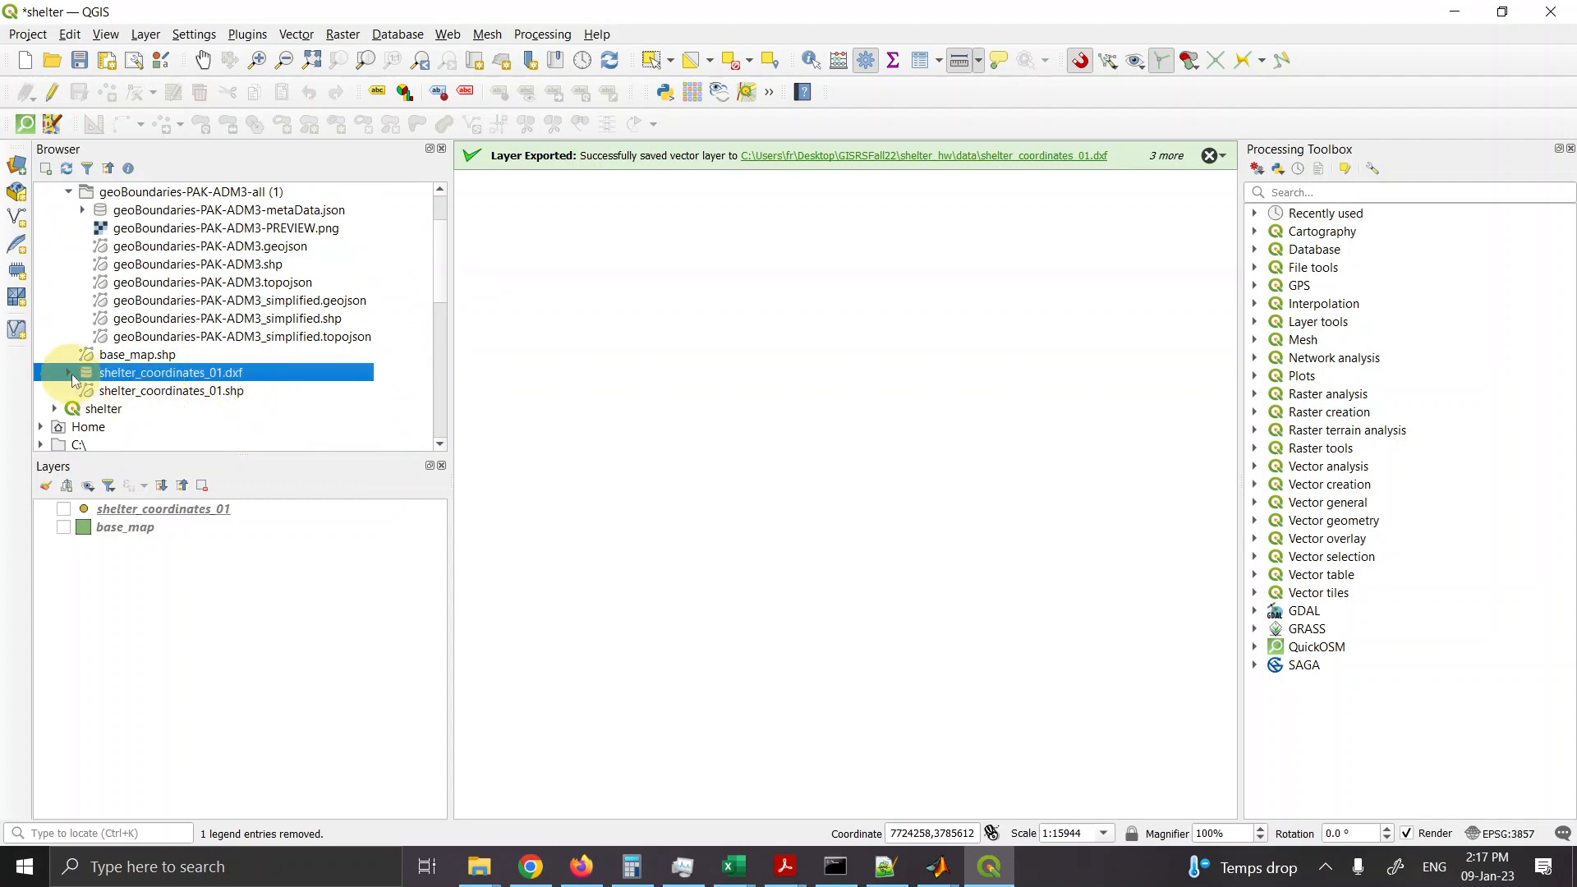
pyautogui.click(70, 374)
pyautogui.click(140, 411)
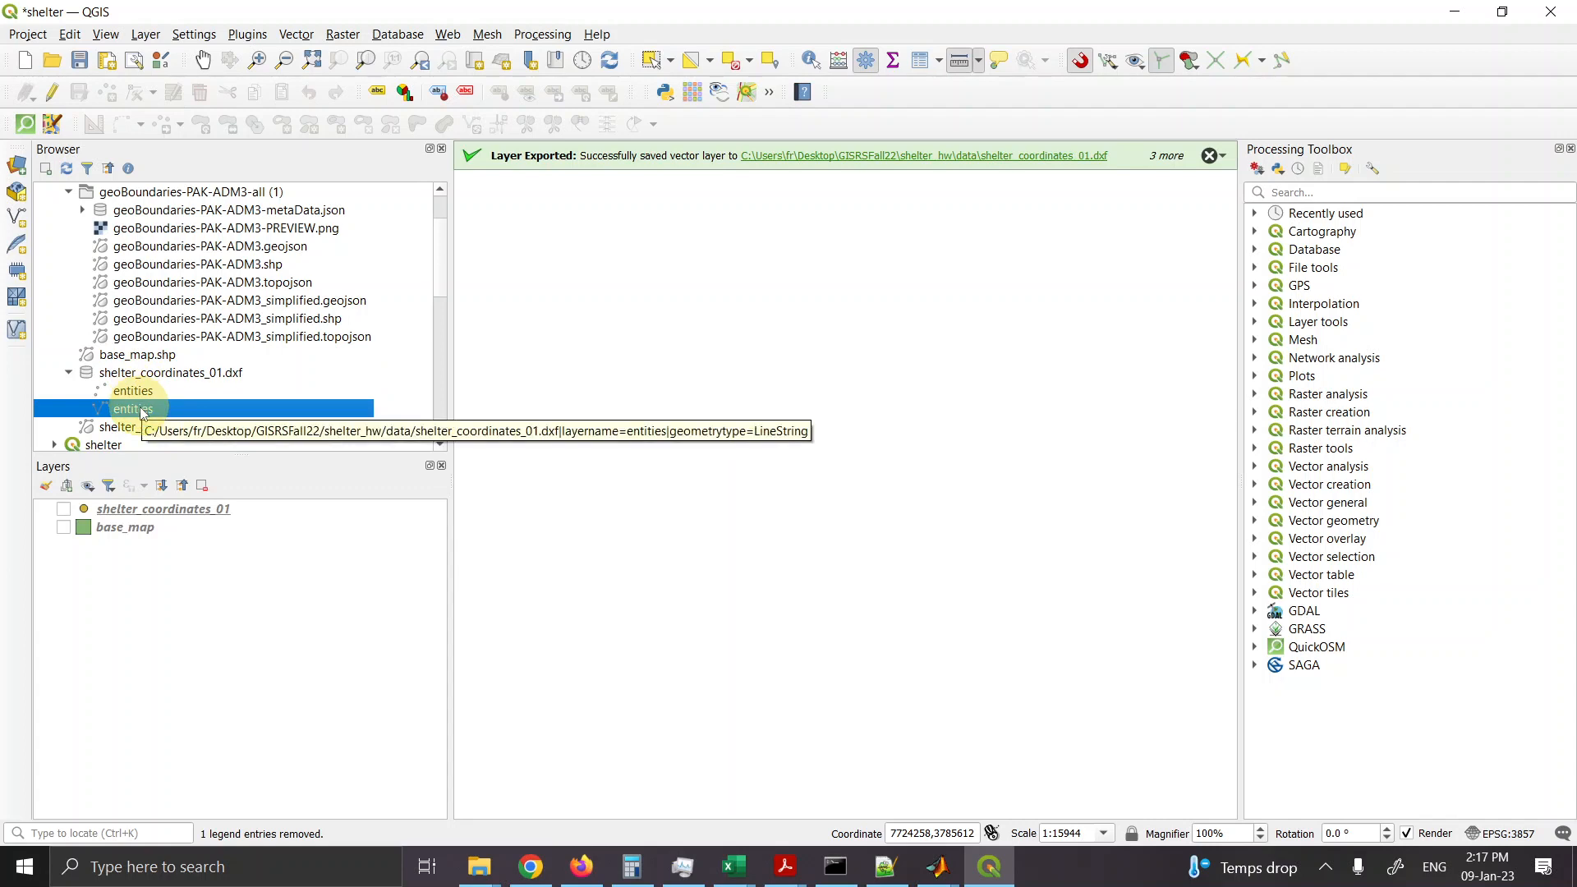
pyautogui.moveTo(141, 411); pyautogui.dragTo(253, 521)
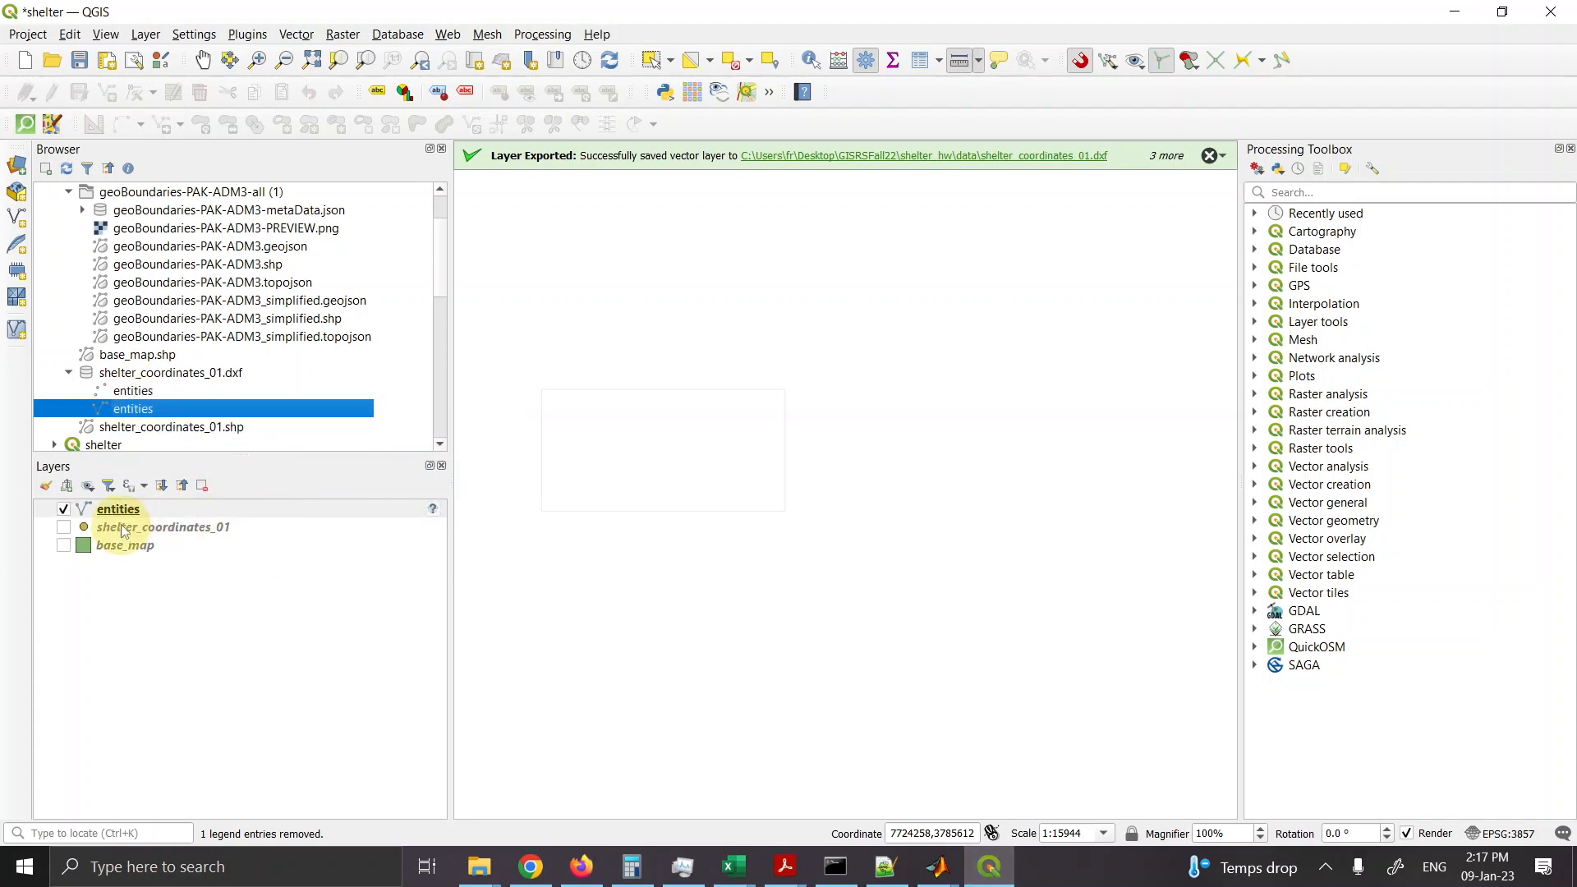
pyautogui.scroll(13, 532, 489)
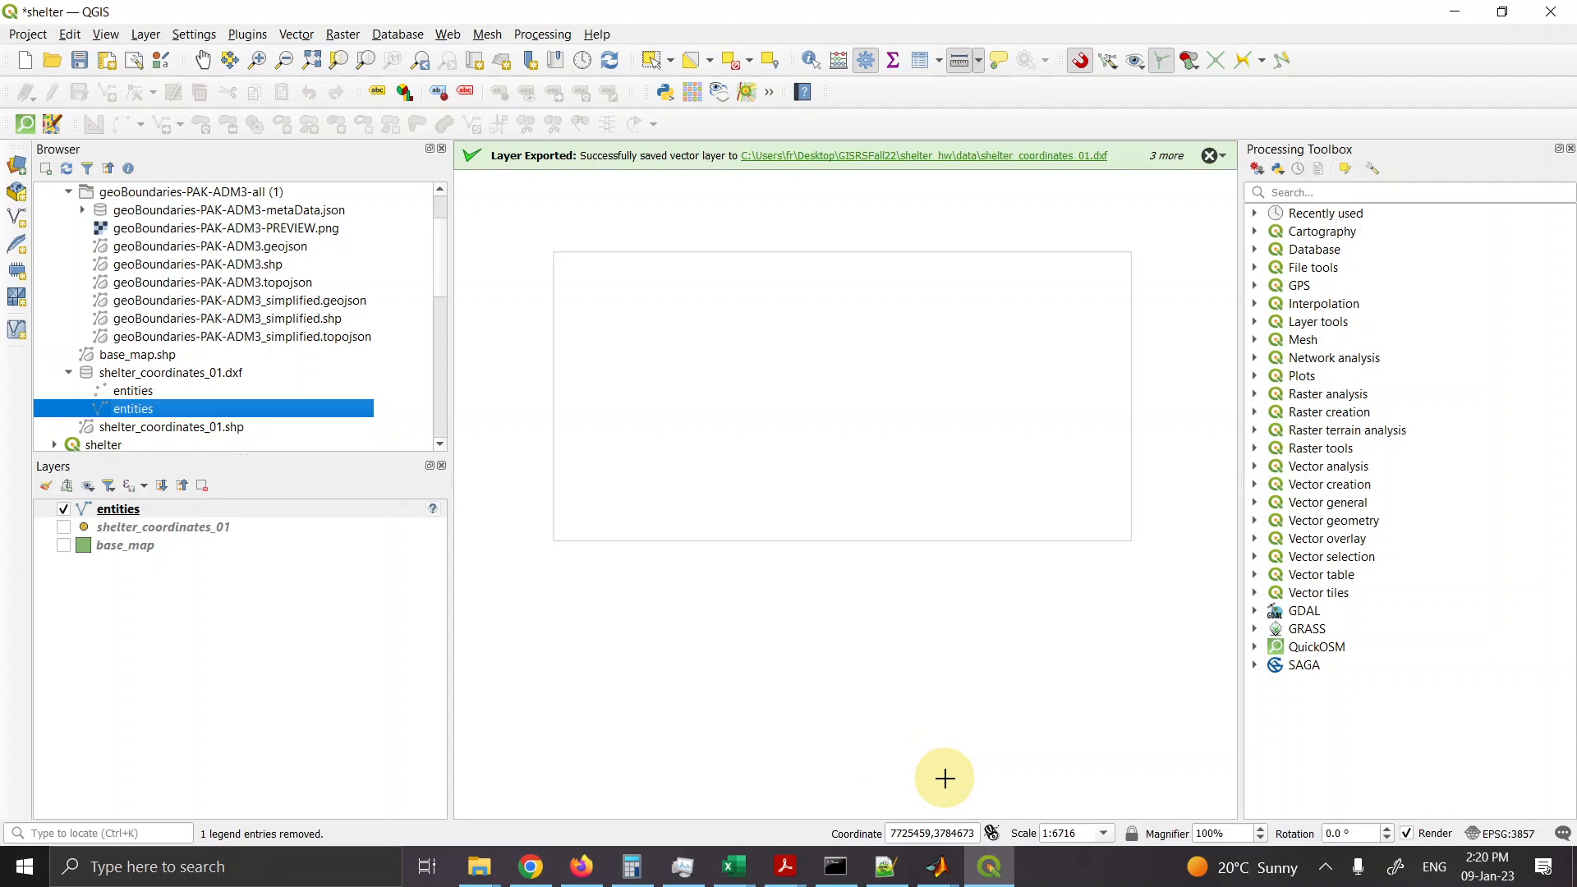
pyautogui.hotkey('ctrl', 'alt')
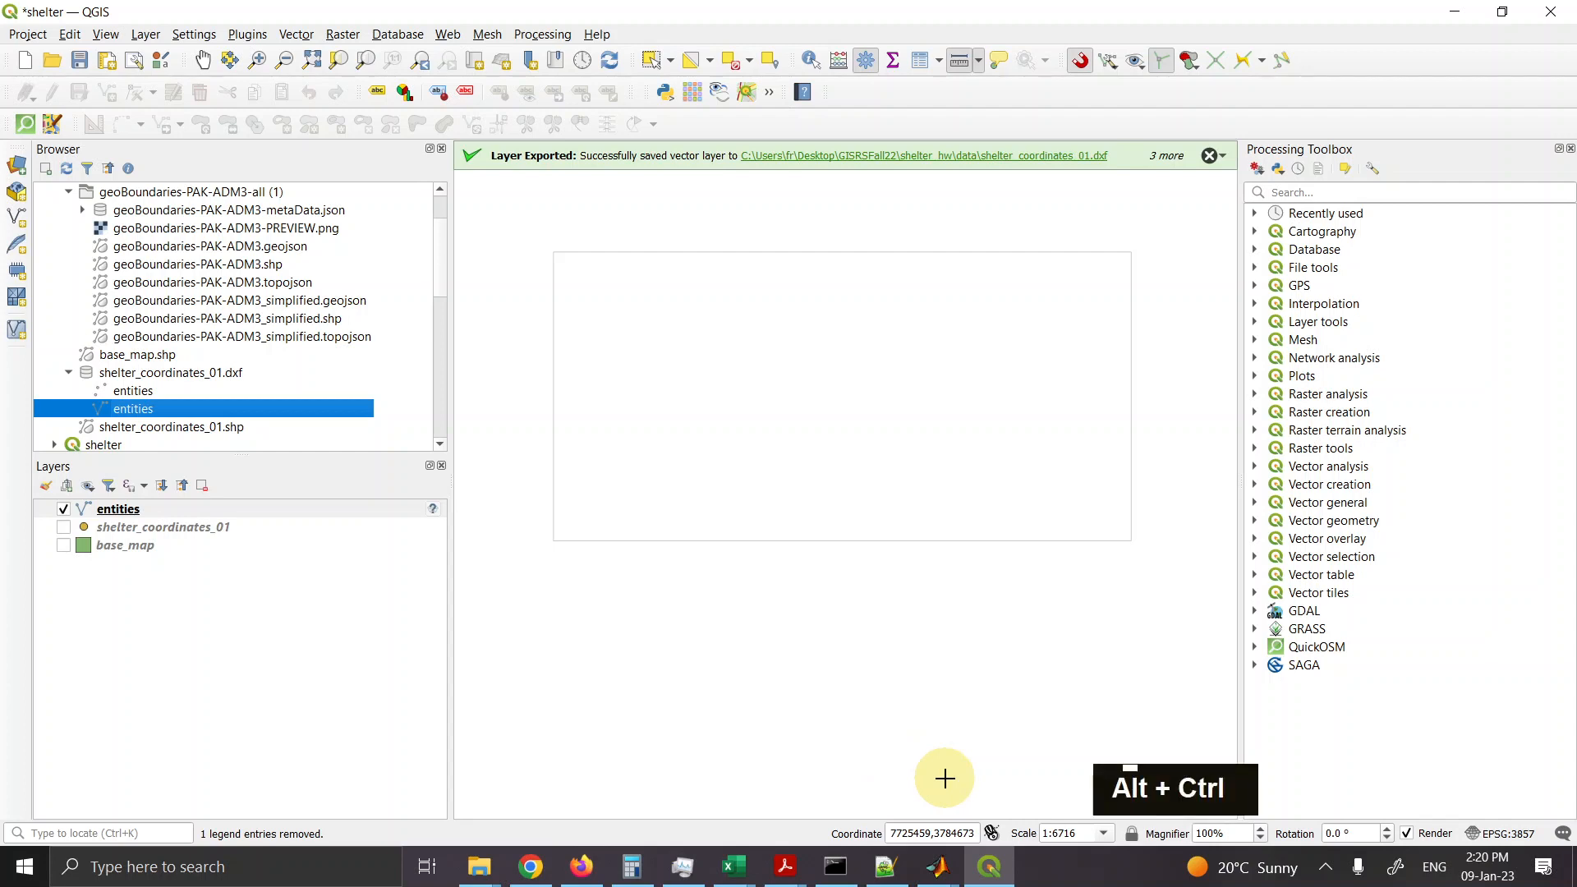